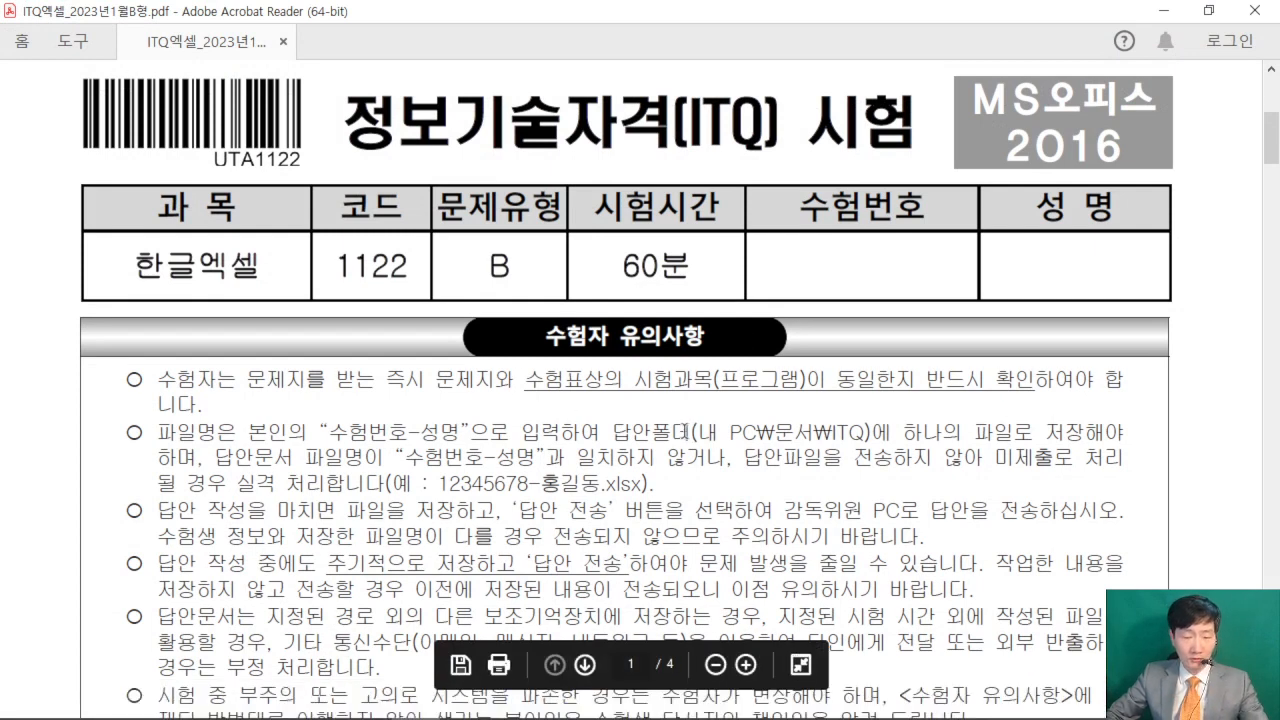
# - Read the exam paper's rules on the answer file name and the ITQ answer folder, and switch to the blank Excel workbook
pyautogui.moveTo(607, 409)
pyautogui.mouseDown()
pyautogui.moveTo(743, 449)
pyautogui.moveTo(888, 450)
pyautogui.mouseUp()
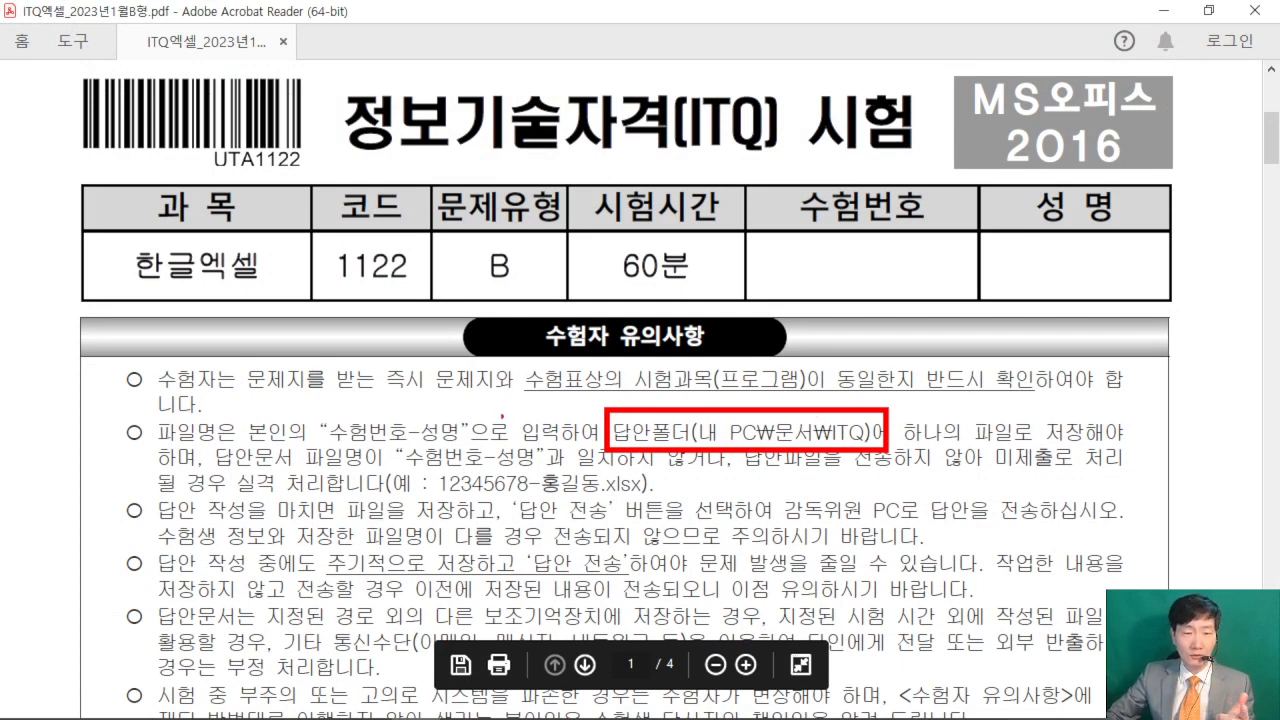
pyautogui.moveTo(324, 447); pyautogui.dragTo(432, 443)
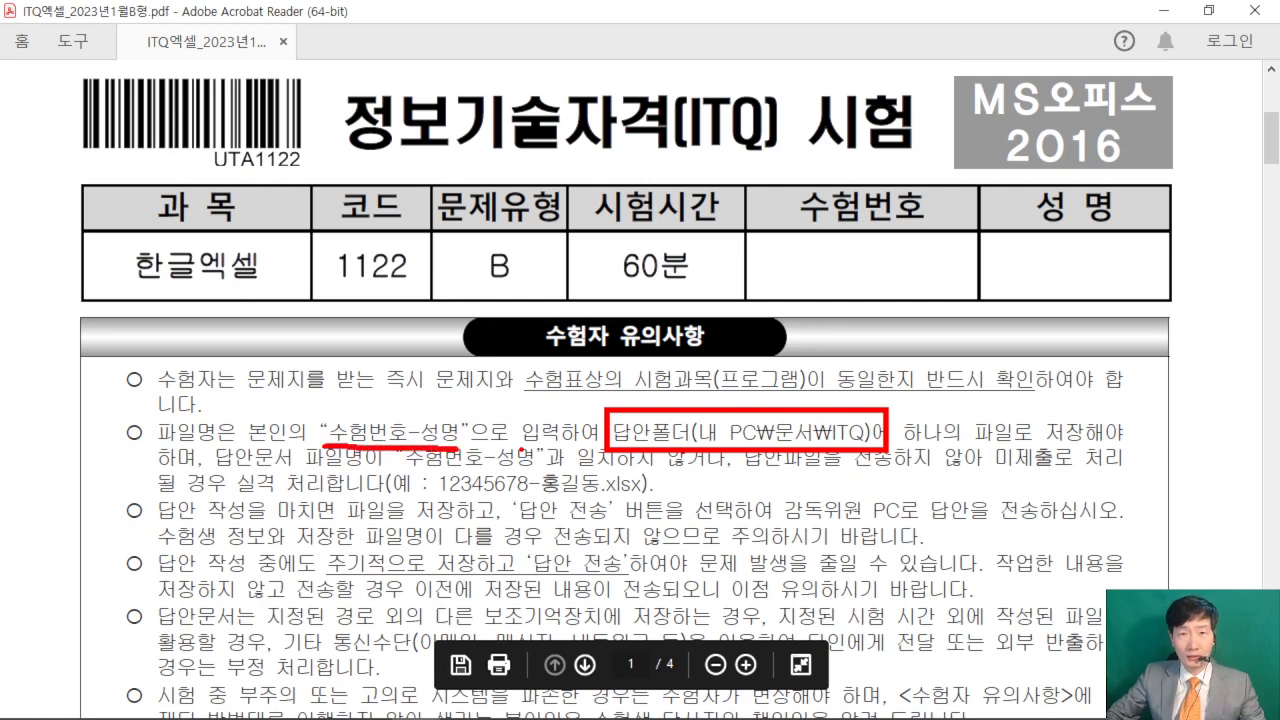
pyautogui.press('Escape')
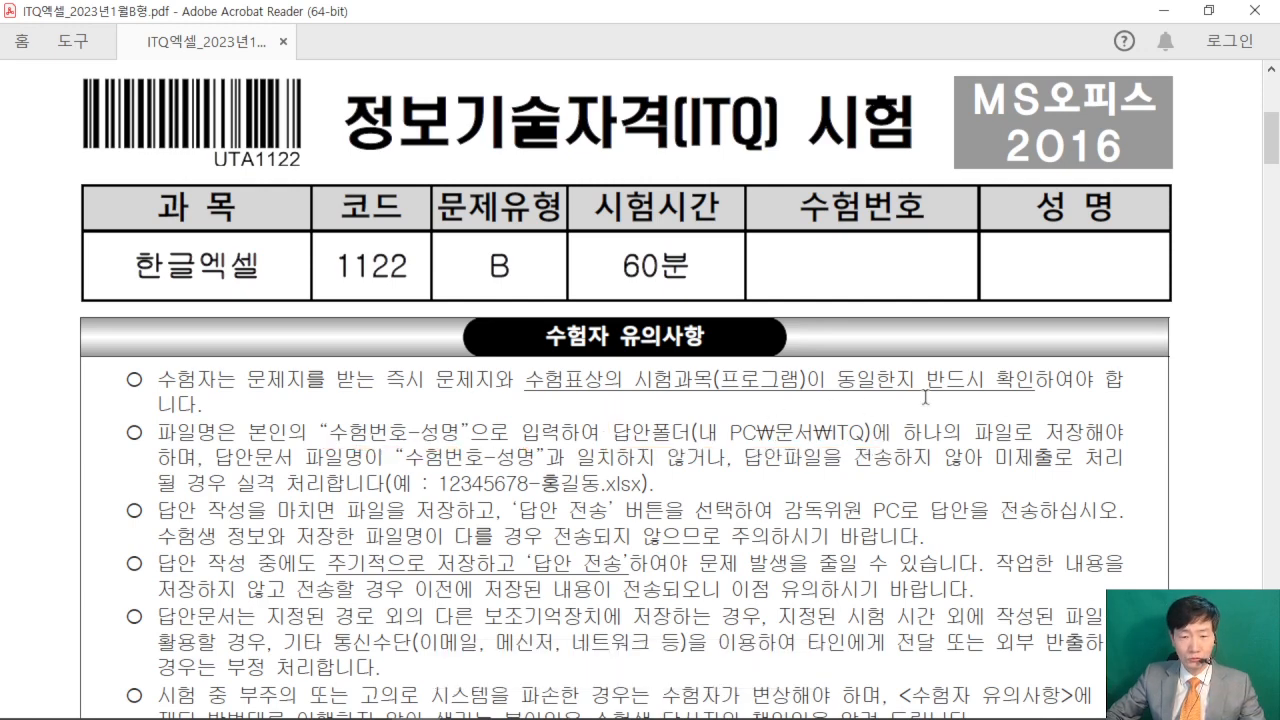
pyautogui.click(1163, 10)
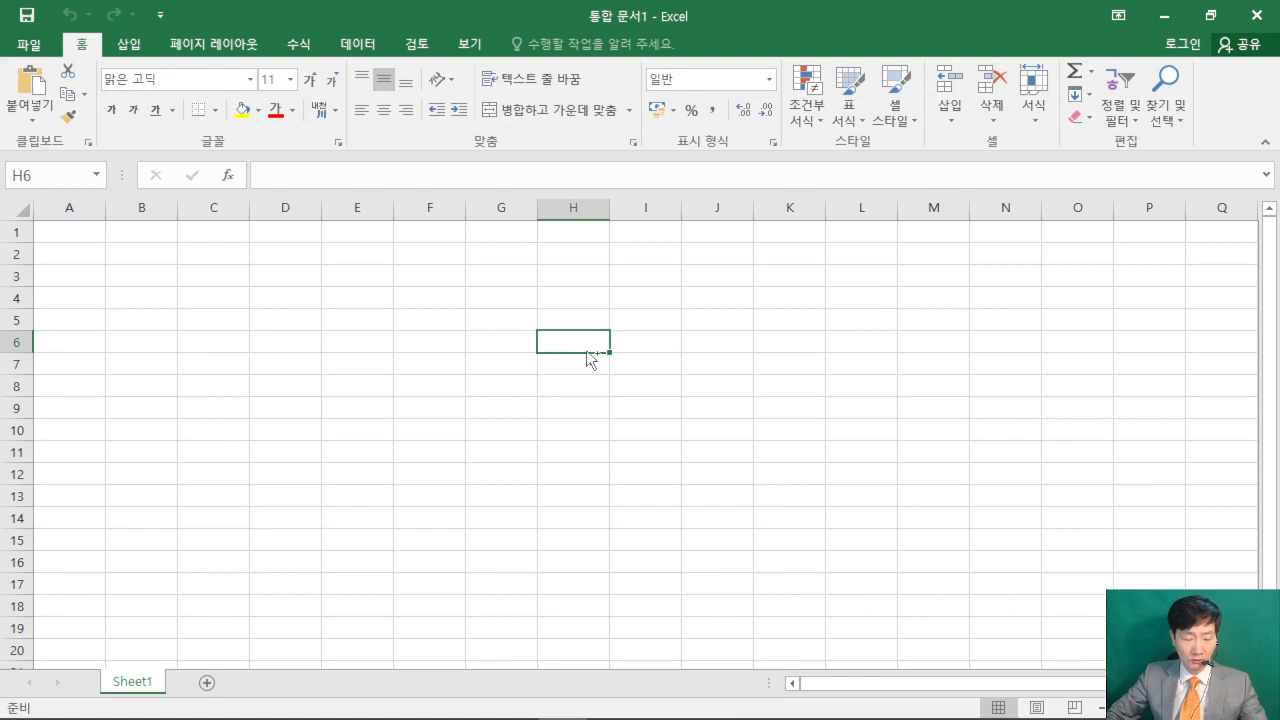
pyautogui.moveTo(506, 214)
pyautogui.mouseDown()
pyautogui.moveTo(751, 408)
pyautogui.moveTo(798, 404)
pyautogui.mouseUp()
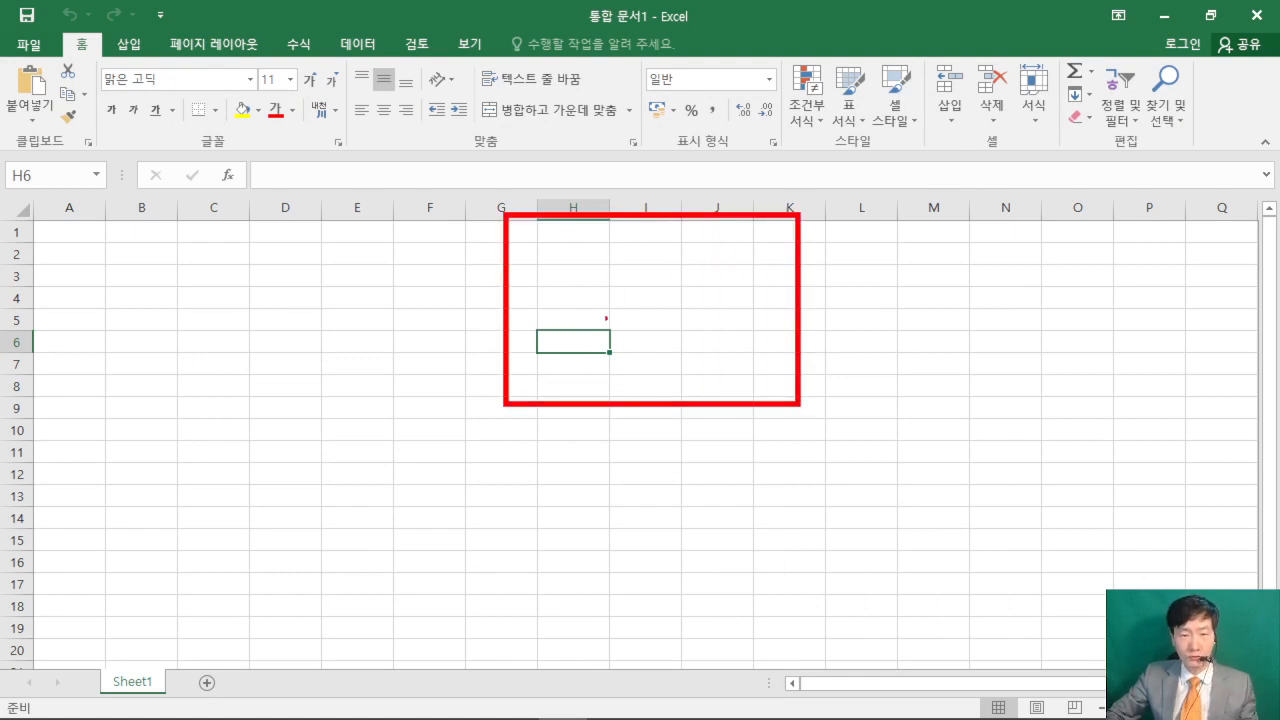
pyautogui.moveTo(544, 255)
pyautogui.mouseDown()
pyautogui.moveTo(616, 252)
pyautogui.moveTo(545, 386)
pyautogui.mouseUp()
pyautogui.moveTo(546, 310); pyautogui.dragTo(594, 307)
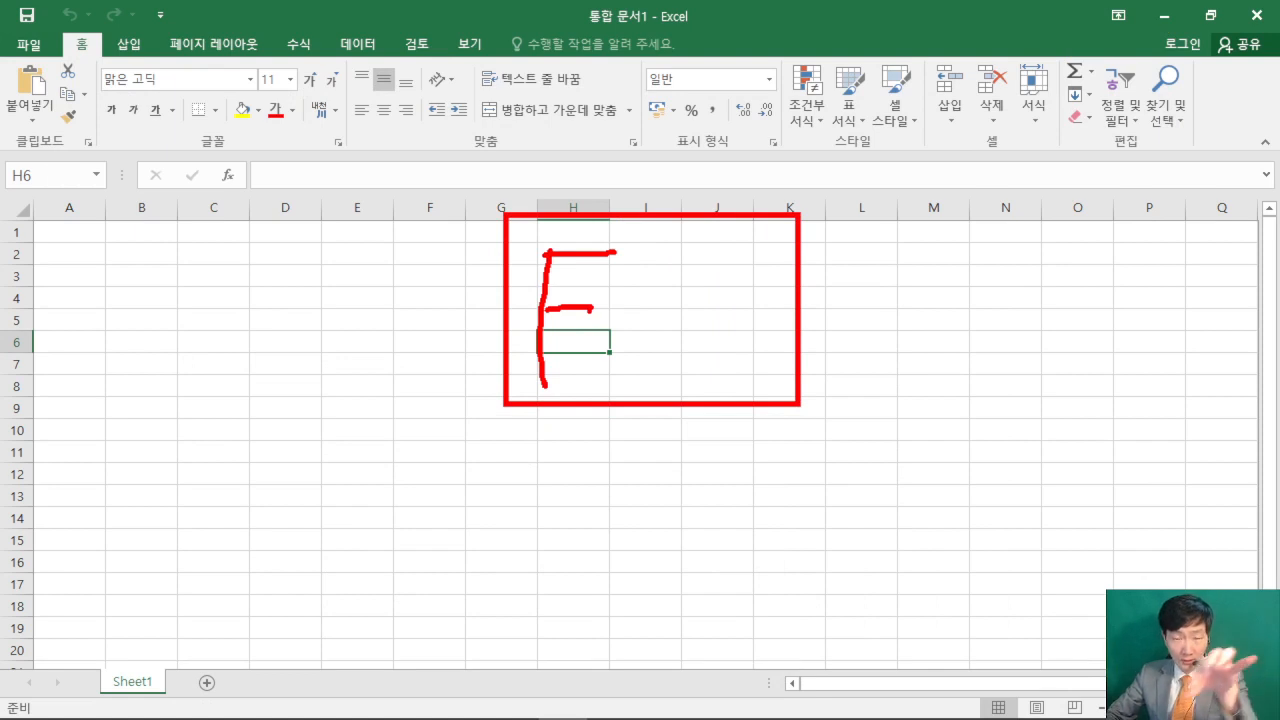
pyautogui.moveTo(641, 273); pyautogui.dragTo(631, 362)
pyautogui.moveTo(677, 290)
pyautogui.mouseDown()
pyautogui.moveTo(700, 286)
pyautogui.moveTo(682, 340)
pyautogui.moveTo(744, 350)
pyautogui.mouseUp()
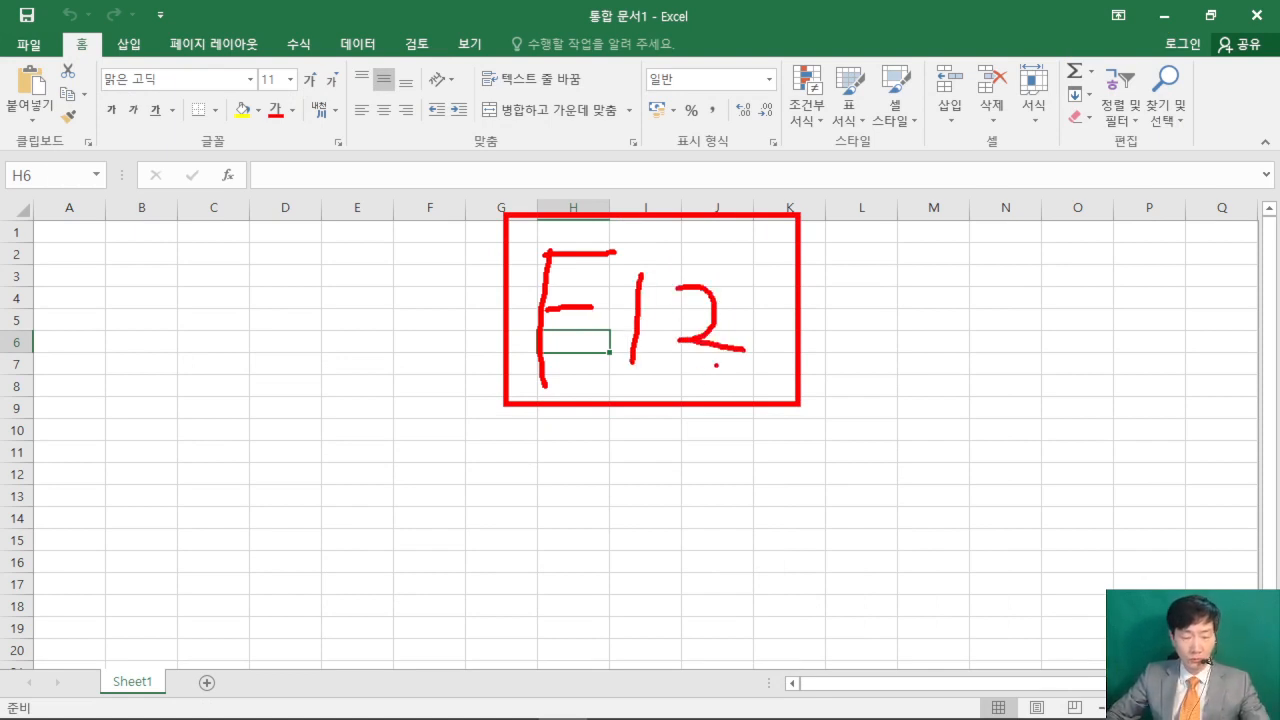
pyautogui.moveTo(1050, 303); pyautogui.dragTo(754, 305)
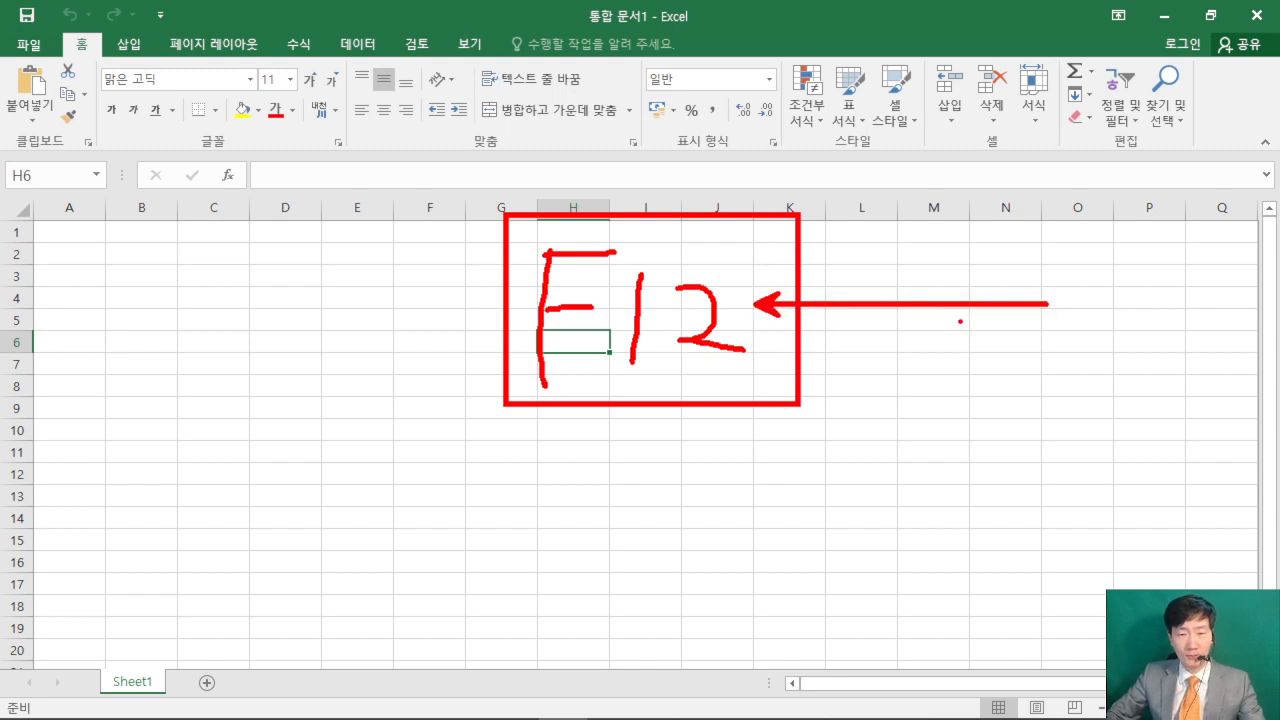
pyautogui.press('Escape')
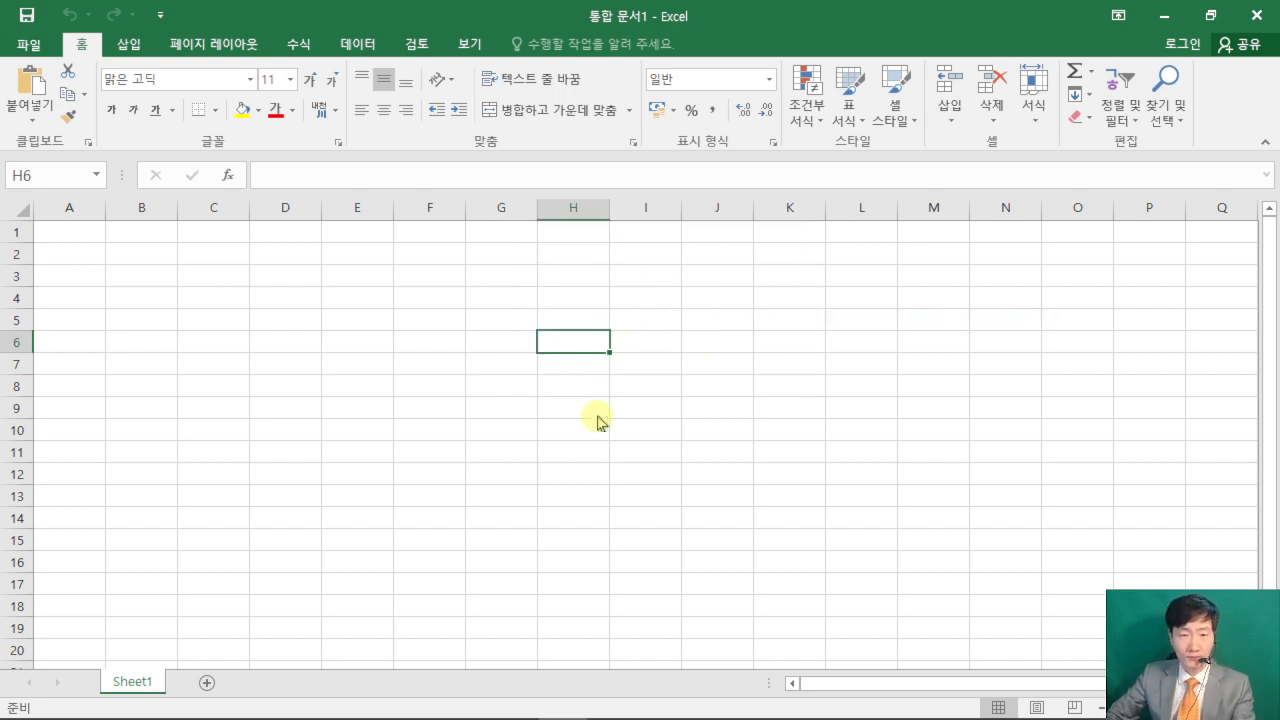
# - Start saving the workbook under a new name and go to the ITQ folder inside Documents (문서)
pyautogui.press('F12')
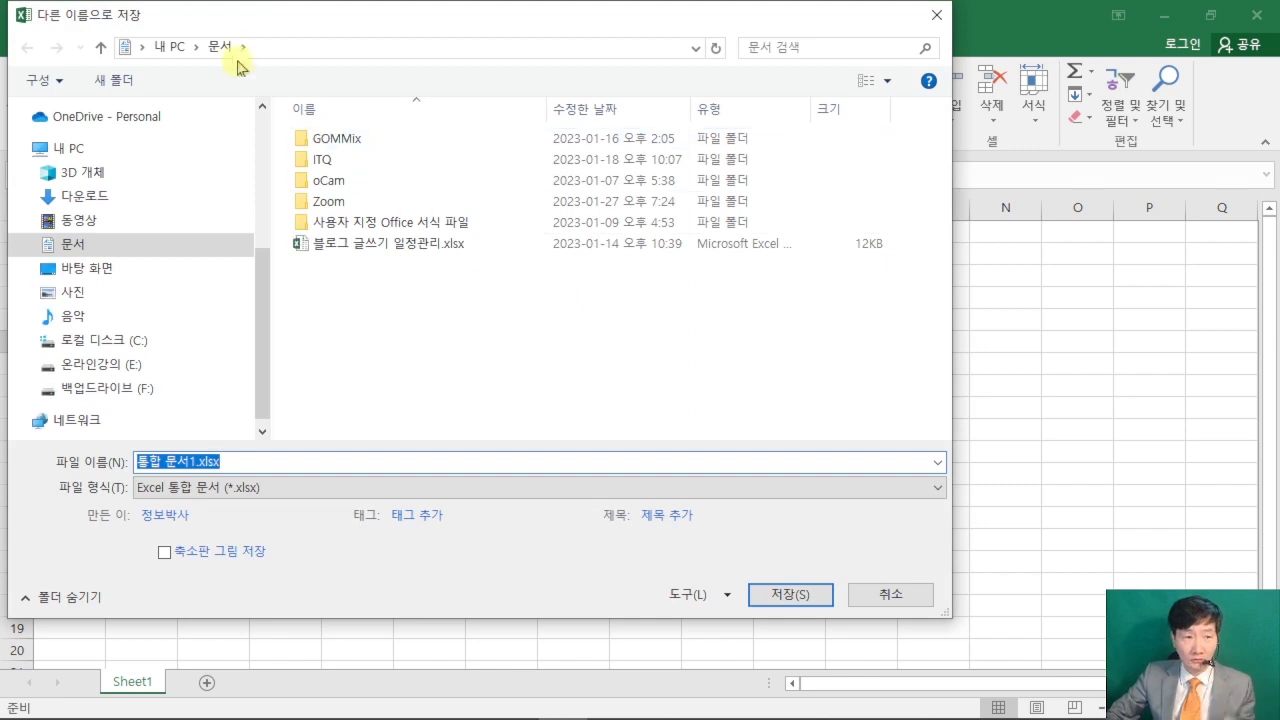
pyautogui.moveTo(257, 14); pyautogui.dragTo(437, 29)
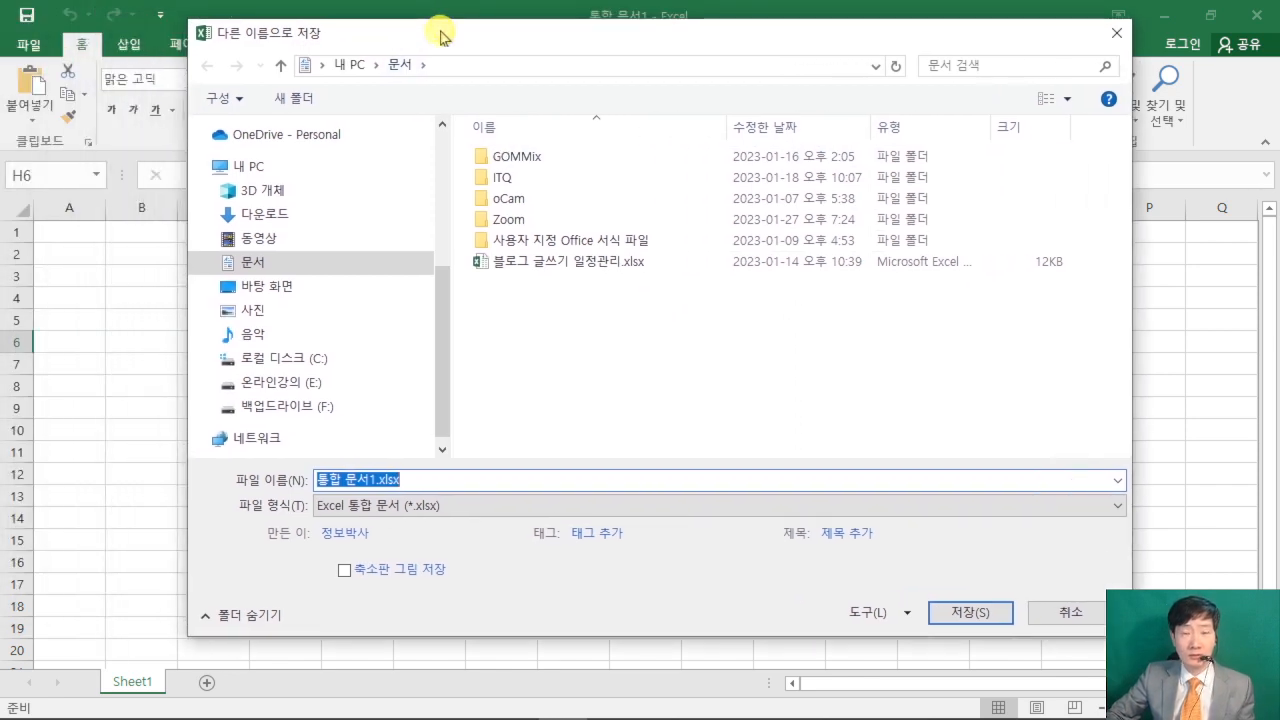
pyautogui.click(298, 270)
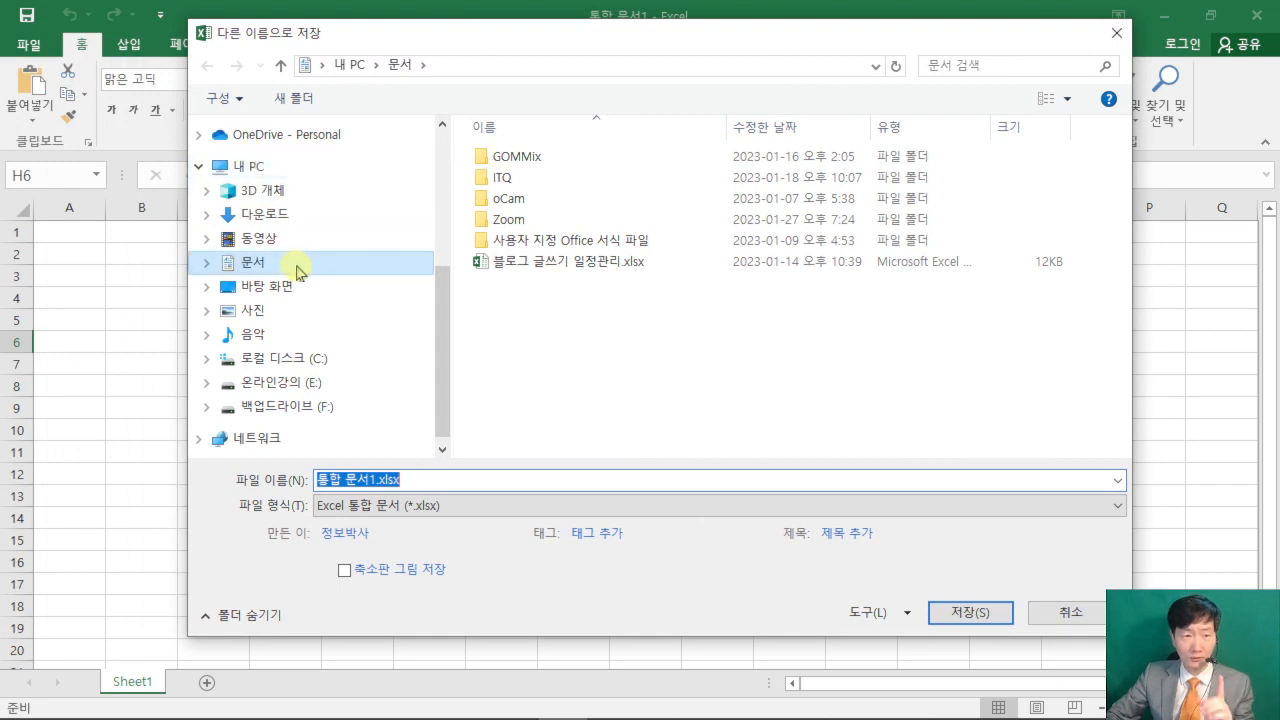
pyautogui.doubleClick(528, 177)
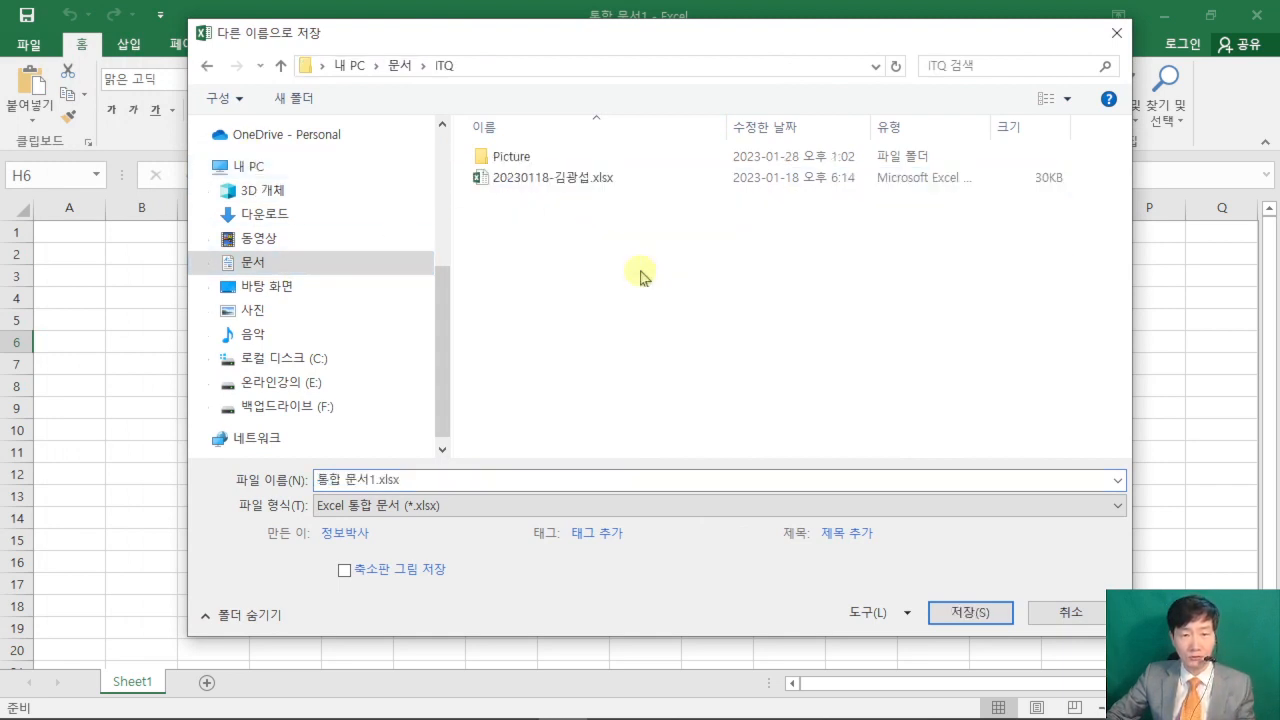
# - Name the file with the exam number, a hyphen and the examinee's full name, and save it as an Excel workbook
pyautogui.click(420, 481)
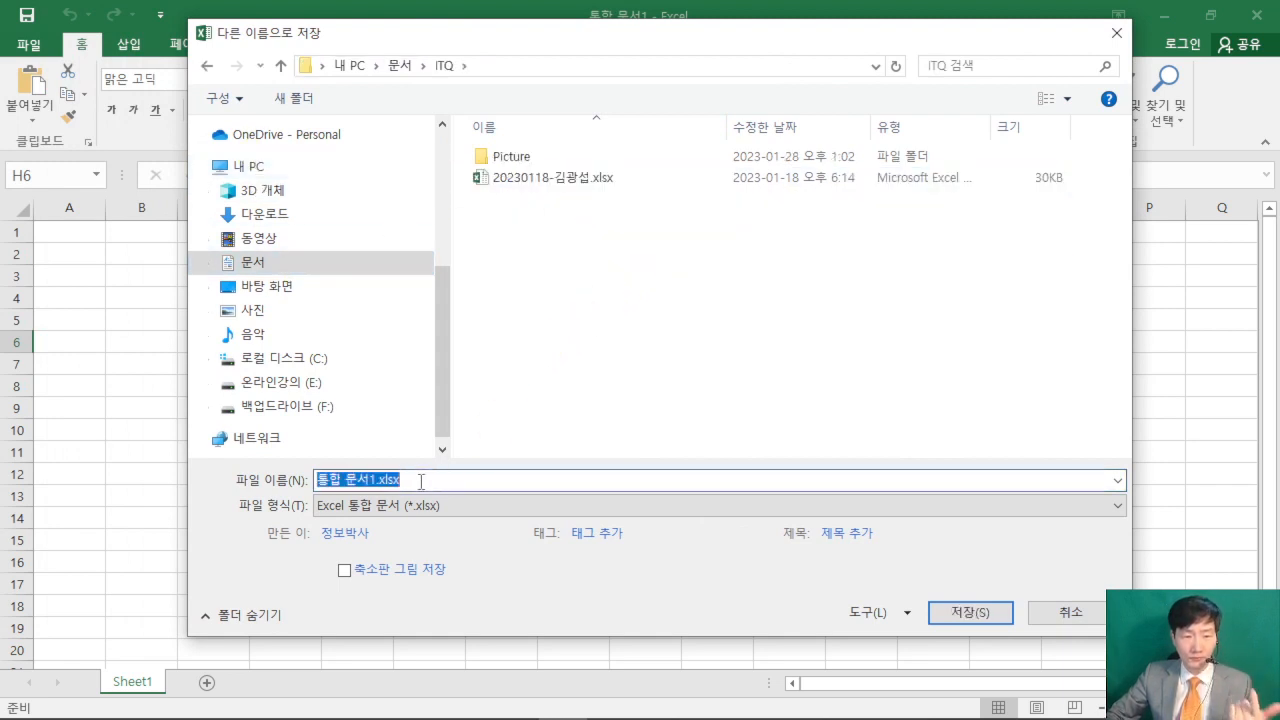
pyautogui.rightClick(373, 481)
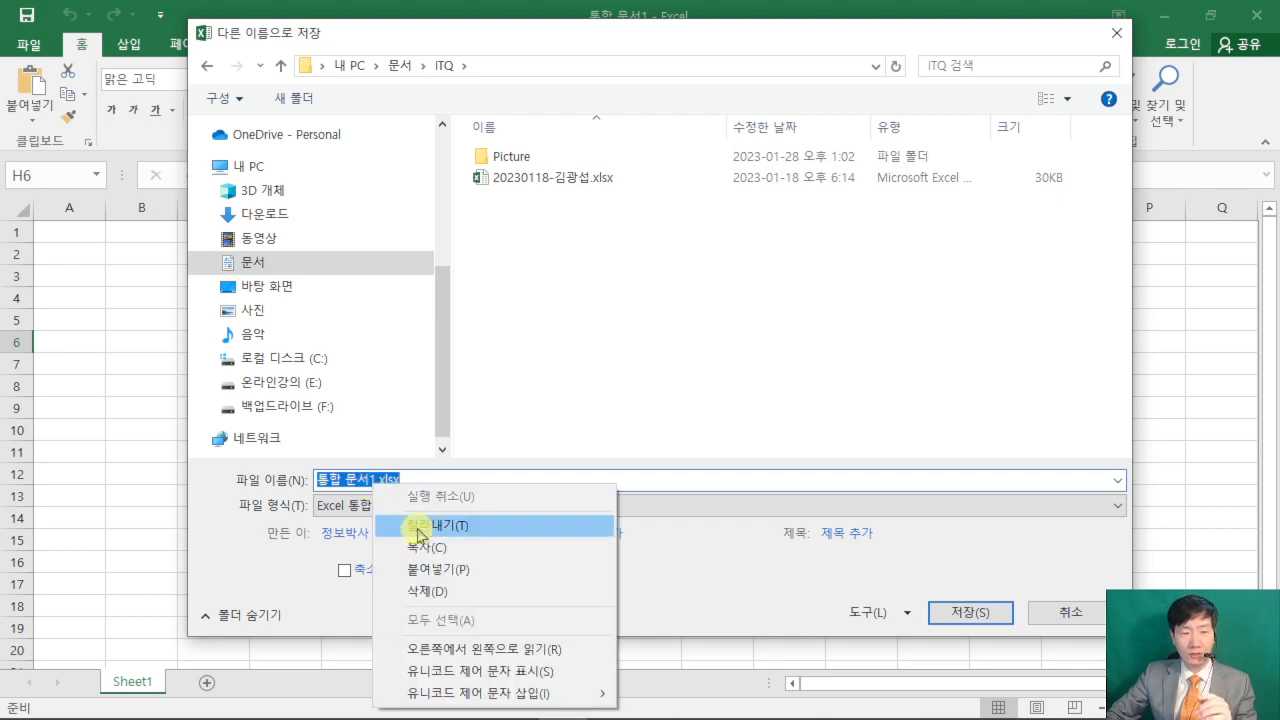
pyautogui.click(441, 569)
pyautogui.write('-')
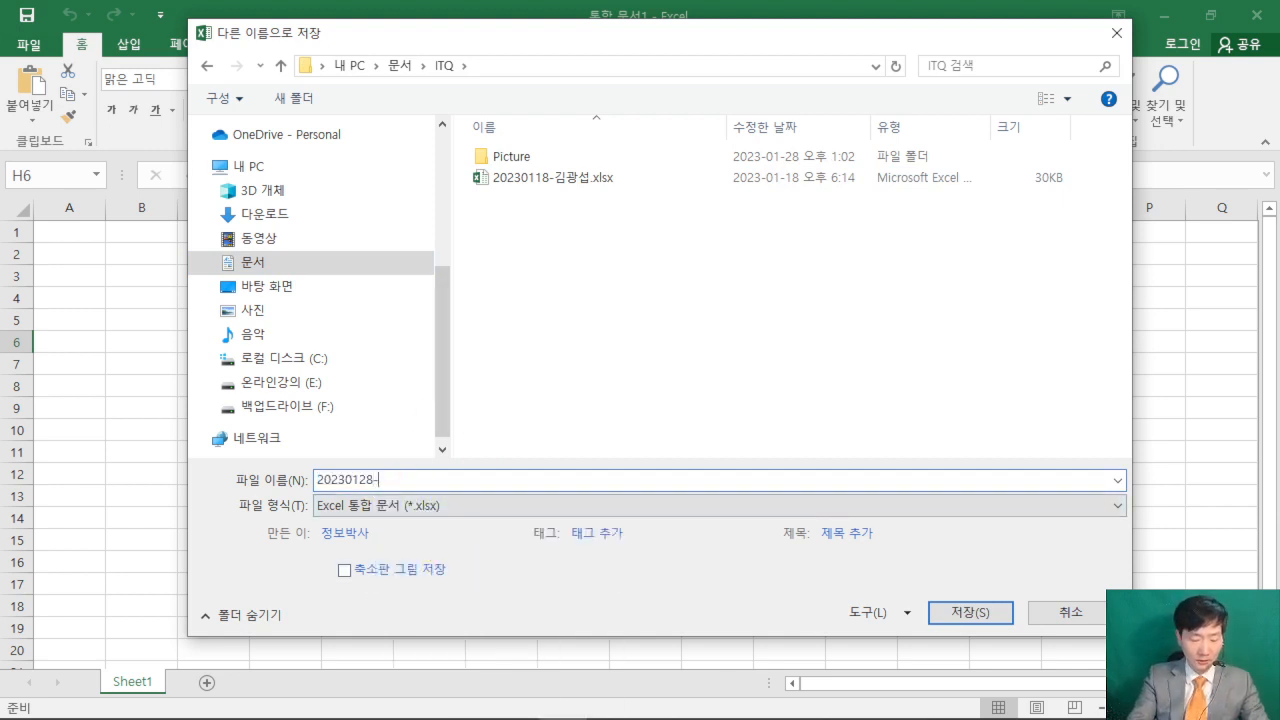
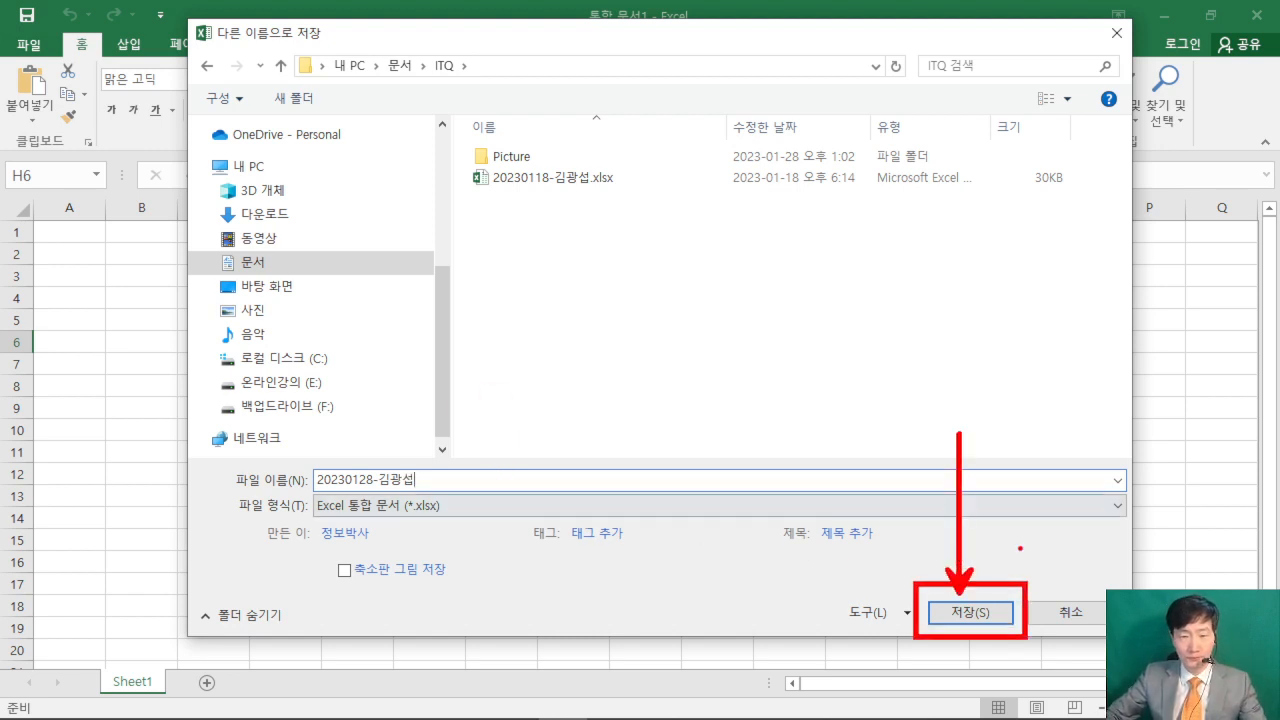
pyautogui.click(970, 612)
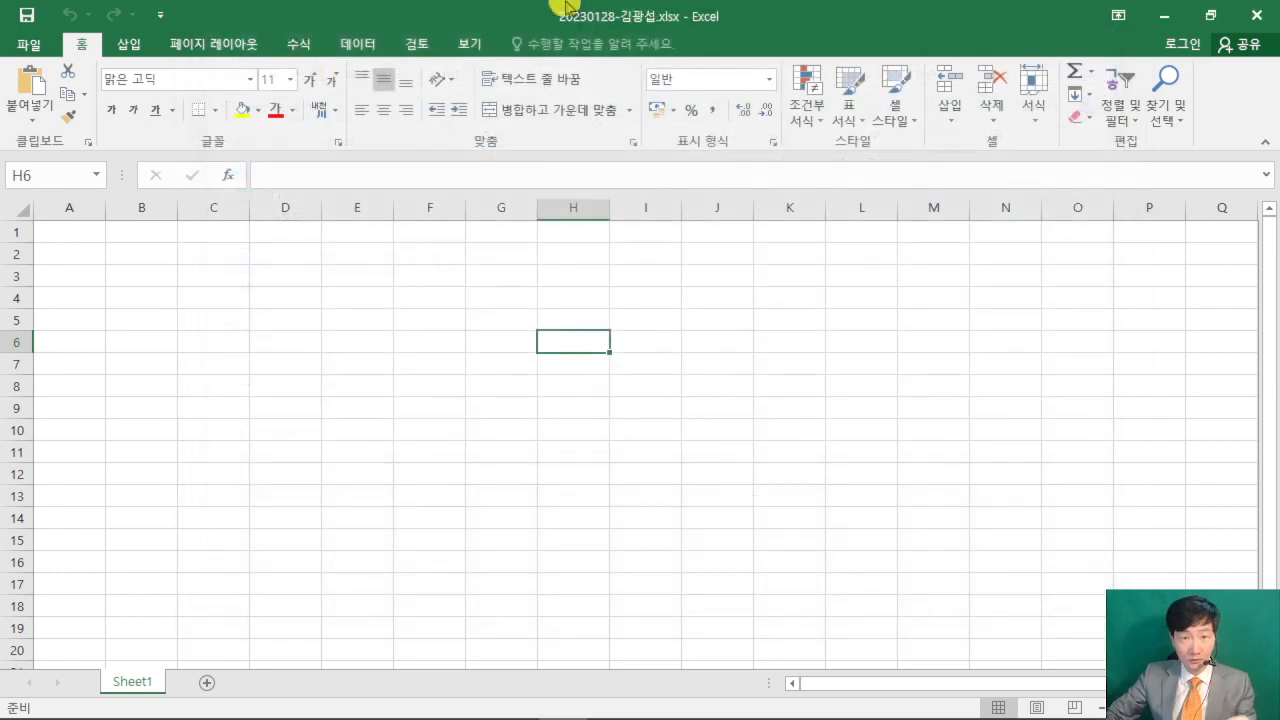
# - Switch to the exam PDF in Acrobat Reader, examine the answer-writing rules on column A width and sheet names, and return to Excel
pyautogui.click(509, 449)
pyautogui.moveTo(503, 709)
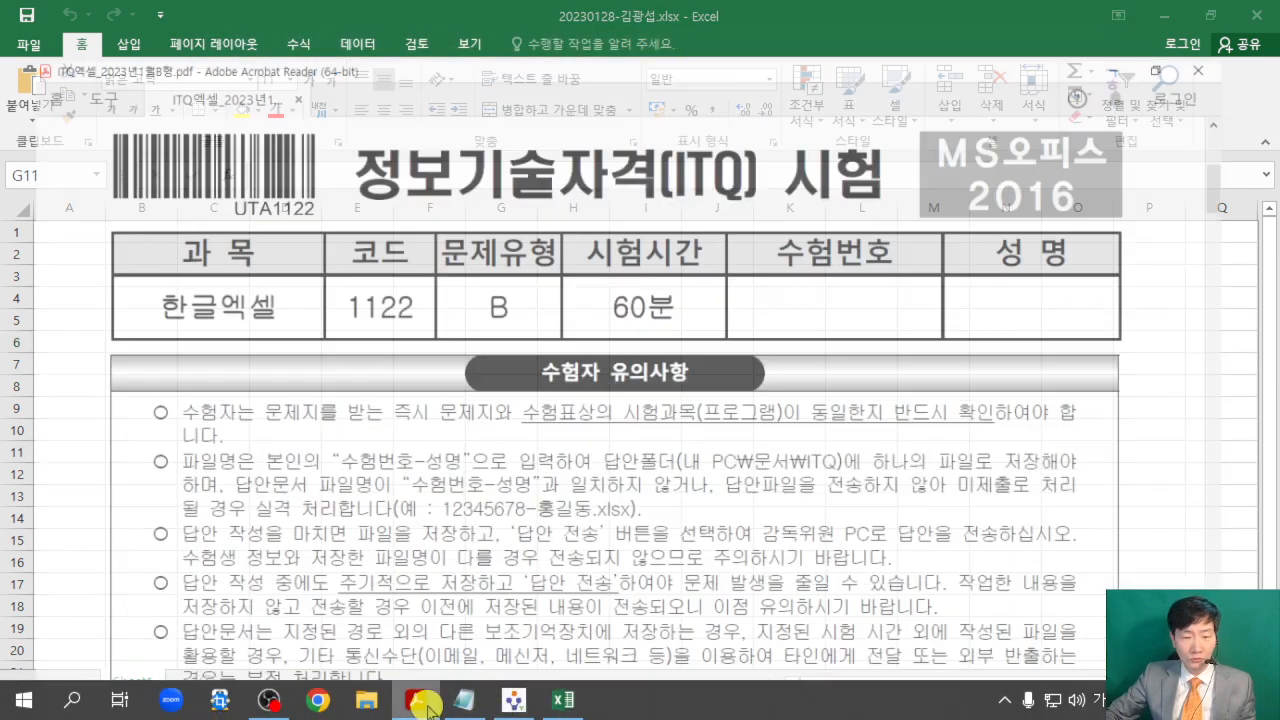
pyautogui.click(415, 700)
pyautogui.scroll(-1, 570, 431)
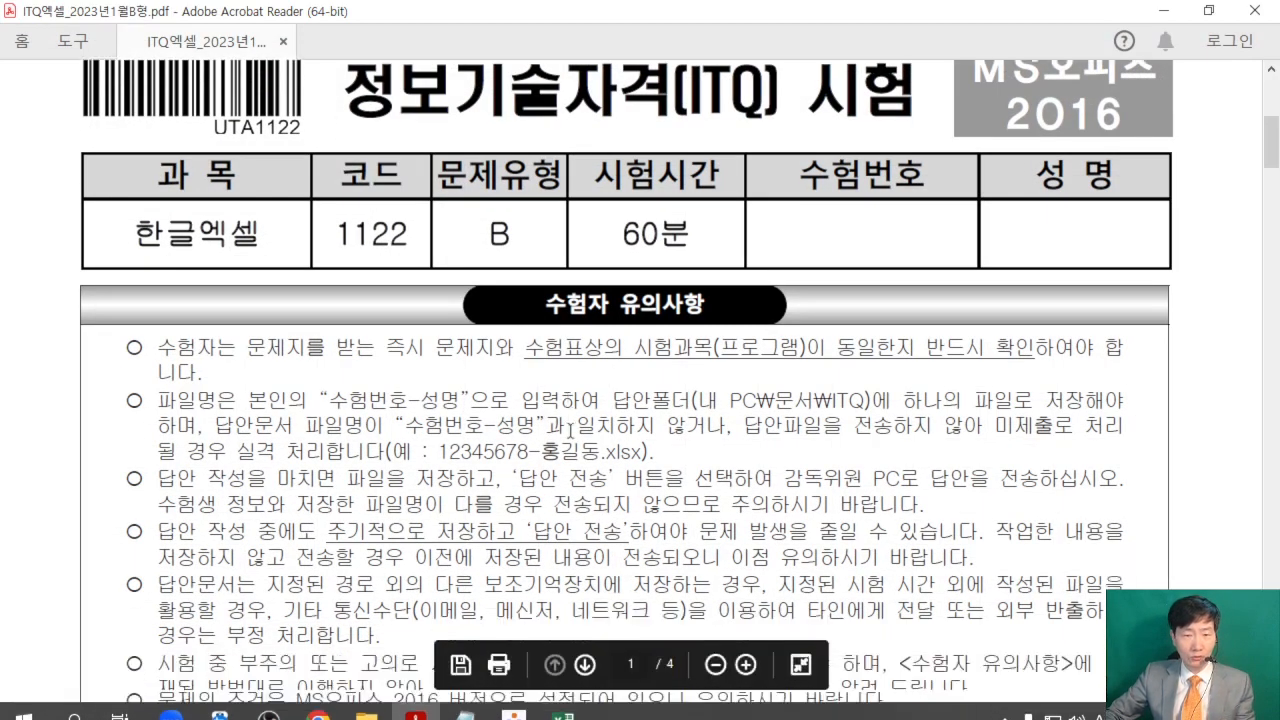
pyautogui.scroll(-7, 570, 431)
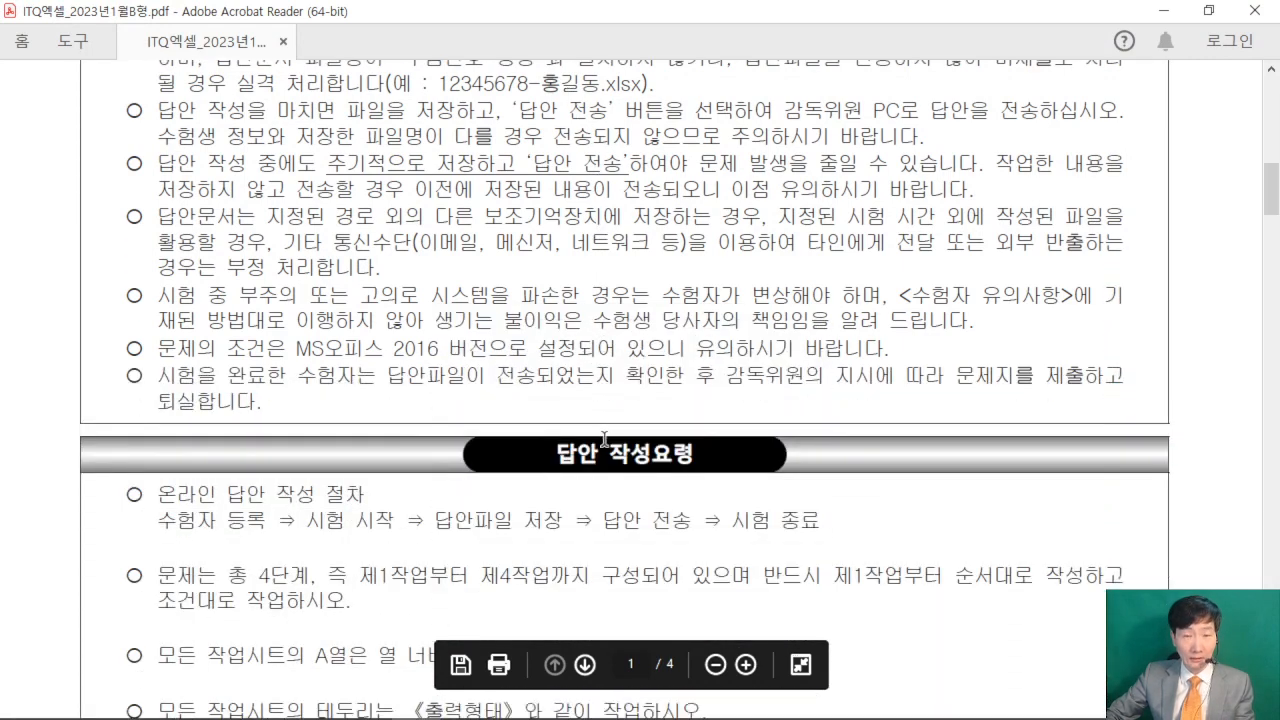
pyautogui.scroll(-4, 604, 438)
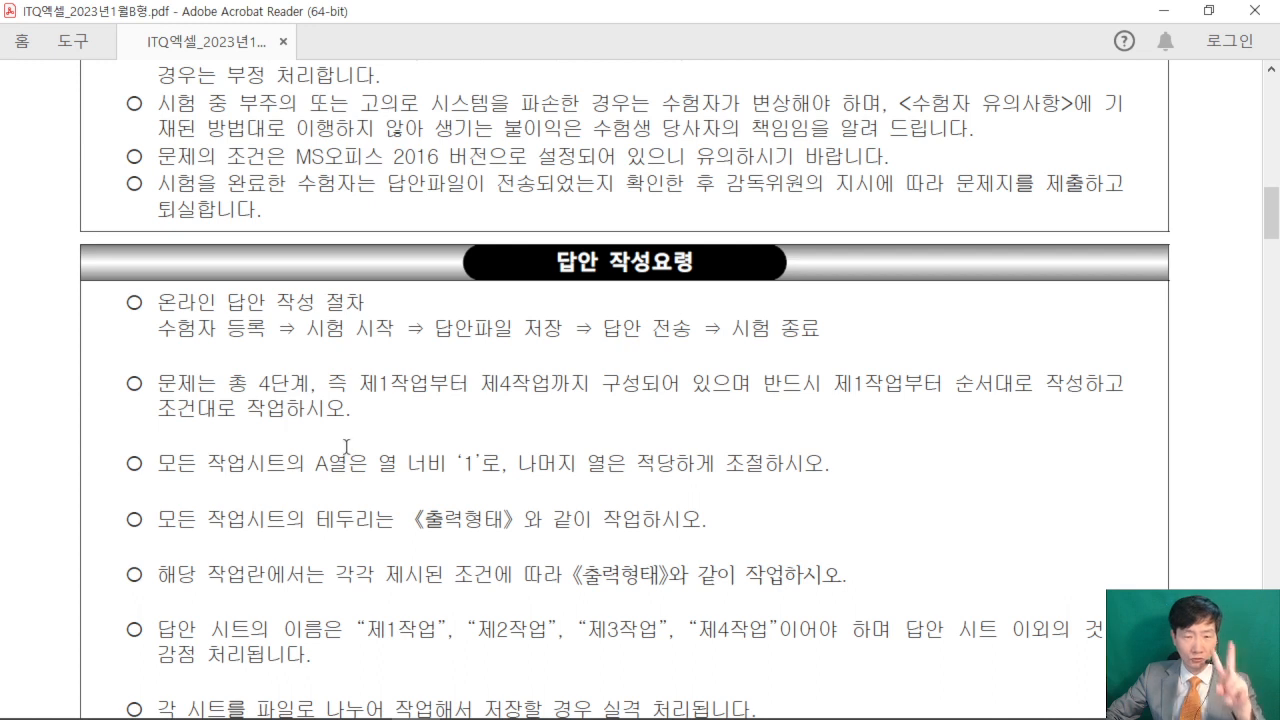
pyautogui.moveTo(110, 434); pyautogui.dragTo(856, 490)
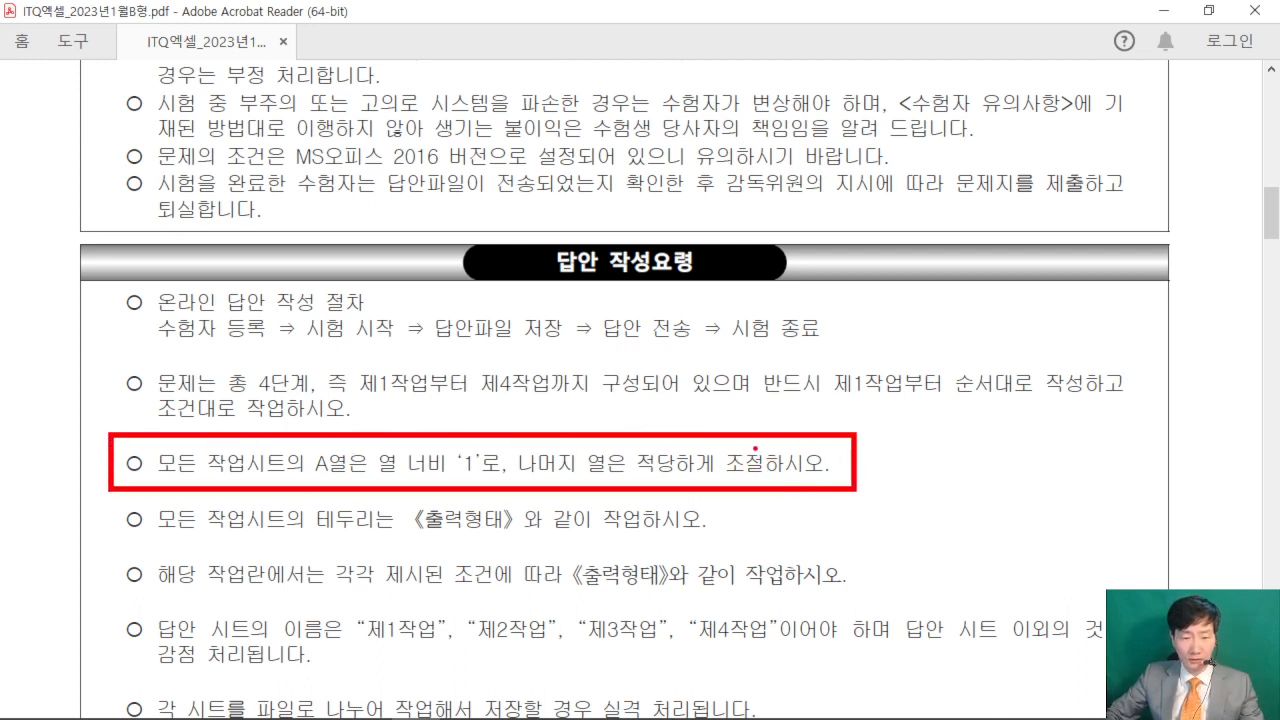
pyautogui.moveTo(110, 608); pyautogui.dragTo(836, 670)
pyautogui.press('Escape')
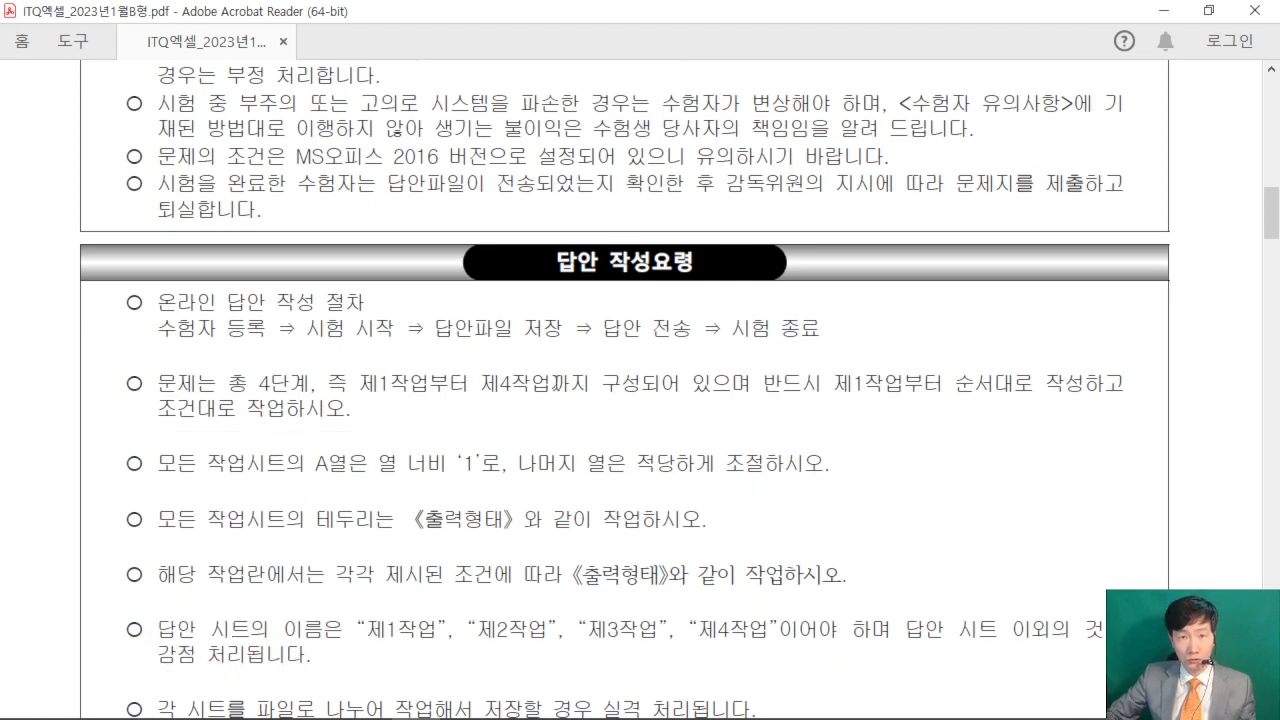
pyautogui.click(1163, 10)
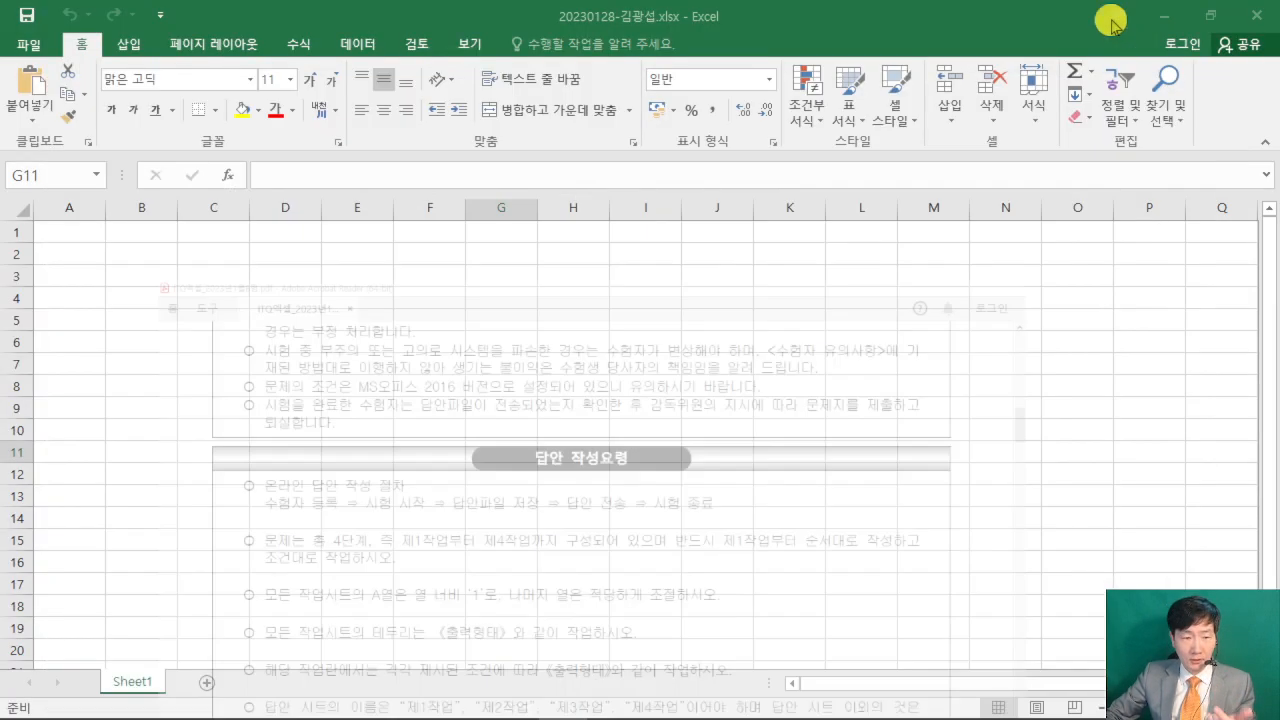
pyautogui.click(127, 683)
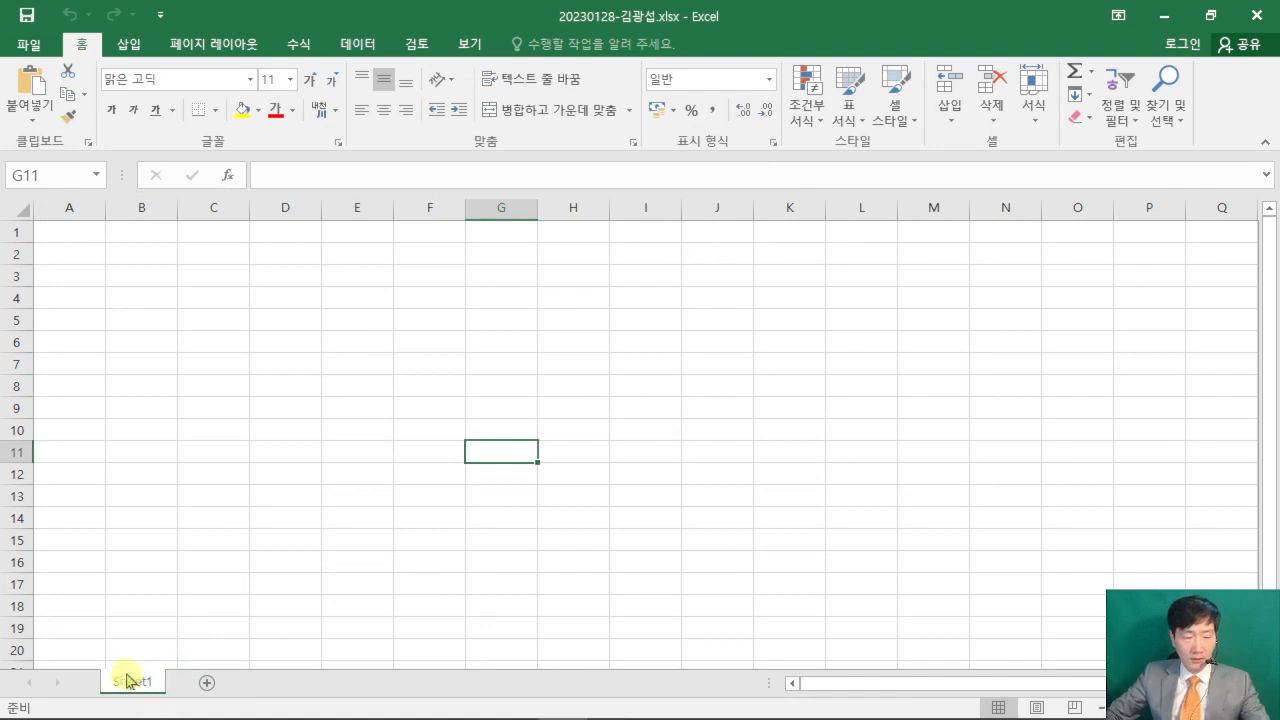
pyautogui.moveTo(89, 650)
pyautogui.mouseDown()
pyautogui.moveTo(114, 686)
pyautogui.moveTo(168, 704)
pyautogui.mouseUp()
pyautogui.moveTo(180, 650); pyautogui.dragTo(234, 710)
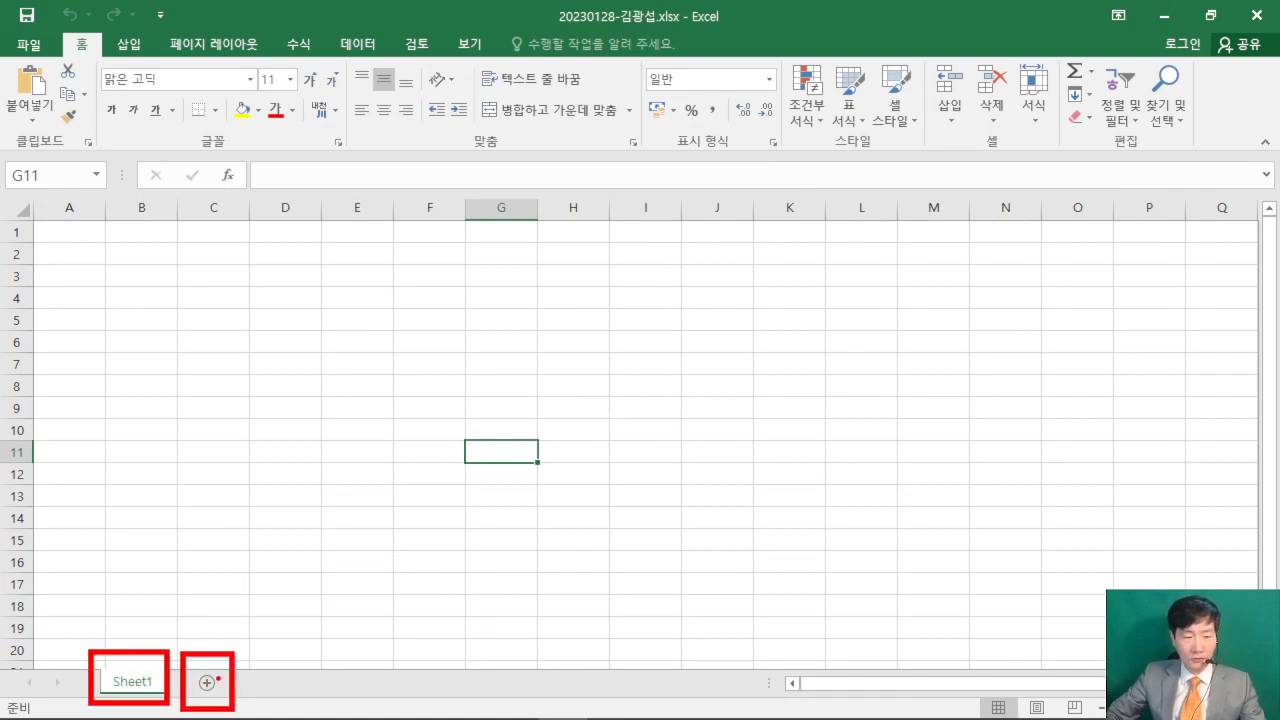
pyautogui.moveTo(370, 502); pyautogui.dragTo(218, 674)
pyautogui.moveTo(476, 442); pyautogui.dragTo(532, 388)
pyautogui.moveTo(465, 402)
pyautogui.mouseDown()
pyautogui.moveTo(530, 443)
pyautogui.moveTo(523, 454)
pyautogui.mouseUp()
pyautogui.moveTo(475, 429); pyautogui.dragTo(619, 419)
pyautogui.moveTo(627, 376); pyautogui.dragTo(634, 414)
pyautogui.moveTo(661, 374)
pyautogui.mouseDown()
pyautogui.moveTo(665, 420)
pyautogui.moveTo(702, 420)
pyautogui.mouseUp()
pyautogui.moveTo(674, 434)
pyautogui.mouseDown()
pyautogui.moveTo(690, 453)
pyautogui.moveTo(732, 438)
pyautogui.mouseUp()
pyautogui.press('Escape')
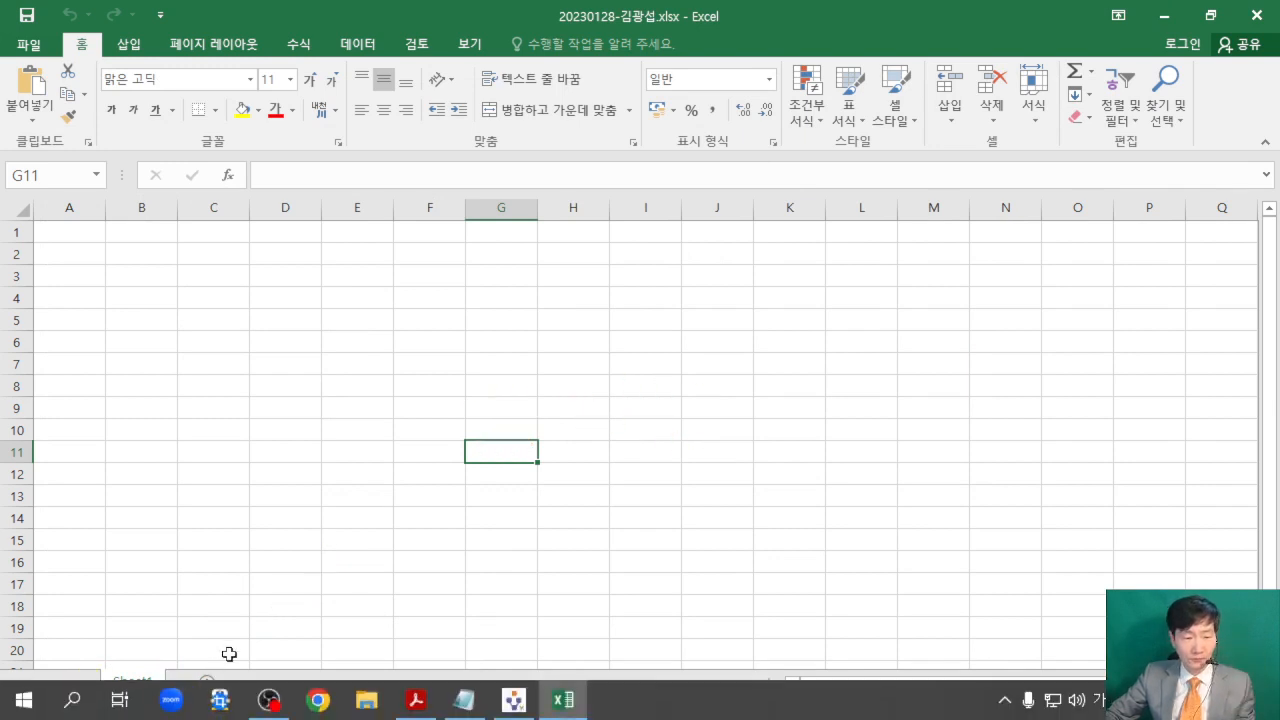
# - Add two new worksheets after Sheet1 and make Sheet1 the active sheet again
pyautogui.click(208, 684)
pyautogui.click(272, 682)
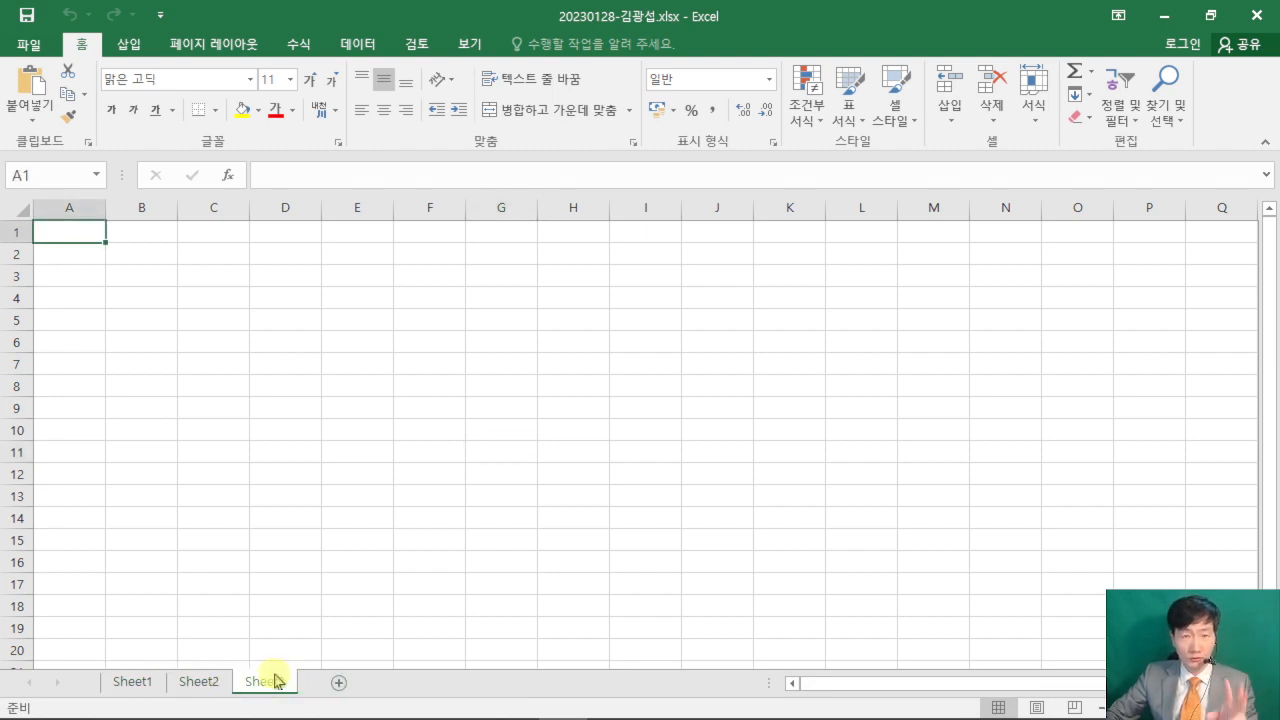
pyautogui.click(130, 681)
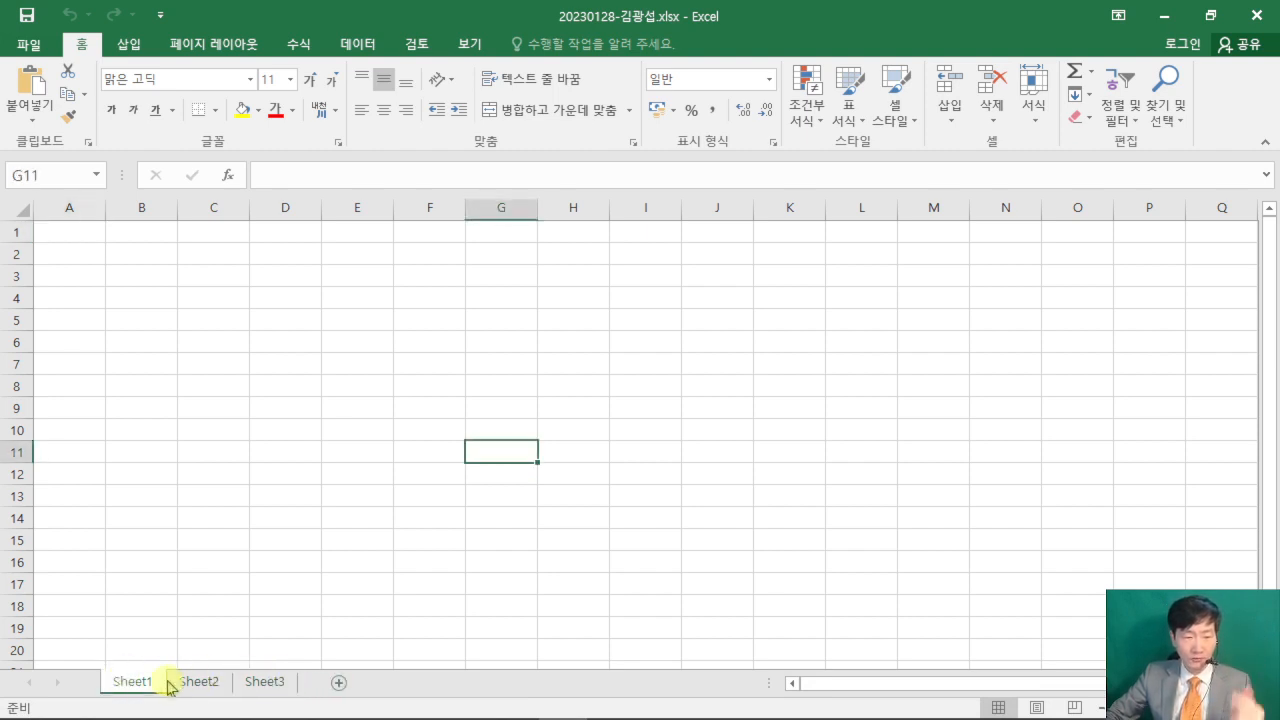
pyautogui.moveTo(95, 653)
pyautogui.mouseDown()
pyautogui.moveTo(178, 700)
pyautogui.moveTo(289, 620)
pyautogui.mouseUp()
pyautogui.moveTo(429, 343)
pyautogui.mouseDown()
pyautogui.moveTo(506, 460)
pyautogui.moveTo(700, 468)
pyautogui.mouseUp()
pyautogui.moveTo(520, 402); pyautogui.dragTo(474, 442)
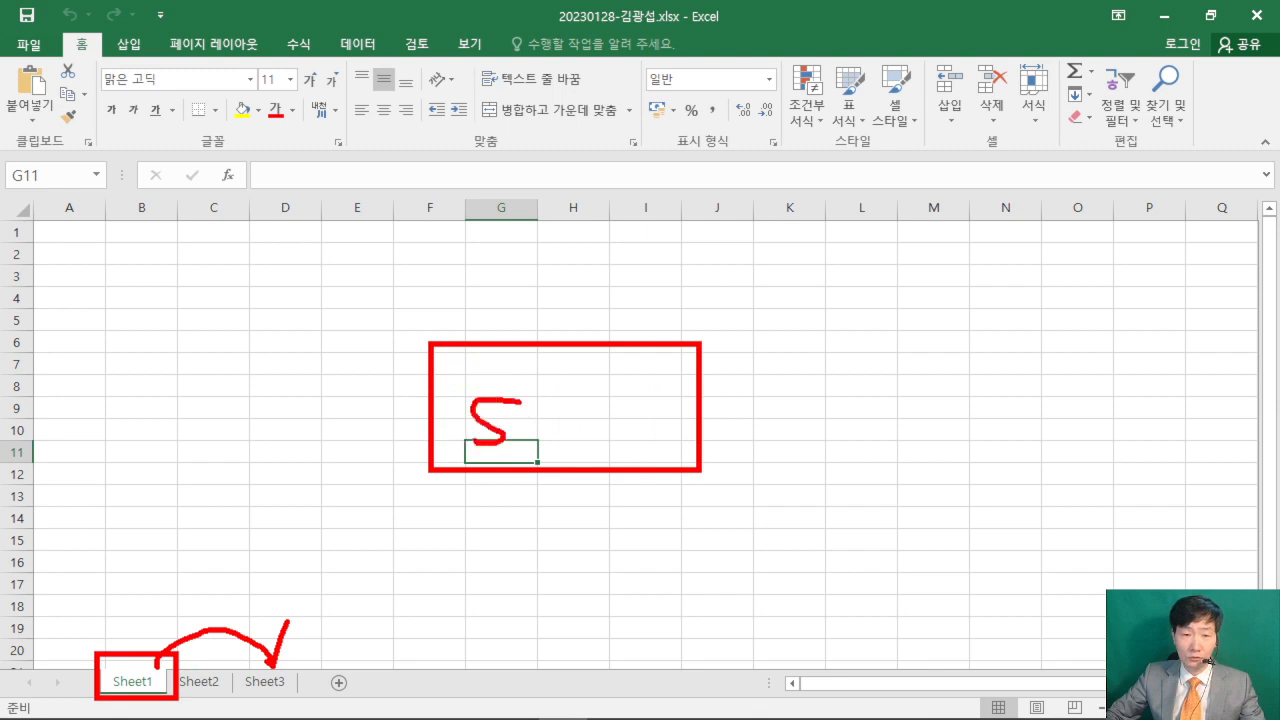
pyautogui.moveTo(530, 355); pyautogui.dragTo(578, 462)
pyautogui.moveTo(596, 377); pyautogui.dragTo(614, 390)
pyautogui.moveTo(684, 360)
pyautogui.mouseDown()
pyautogui.moveTo(636, 440)
pyautogui.moveTo(736, 418)
pyautogui.moveTo(650, 408)
pyautogui.mouseUp()
pyautogui.moveTo(300, 492); pyautogui.dragTo(358, 567)
pyautogui.moveTo(440, 580); pyautogui.dragTo(270, 672)
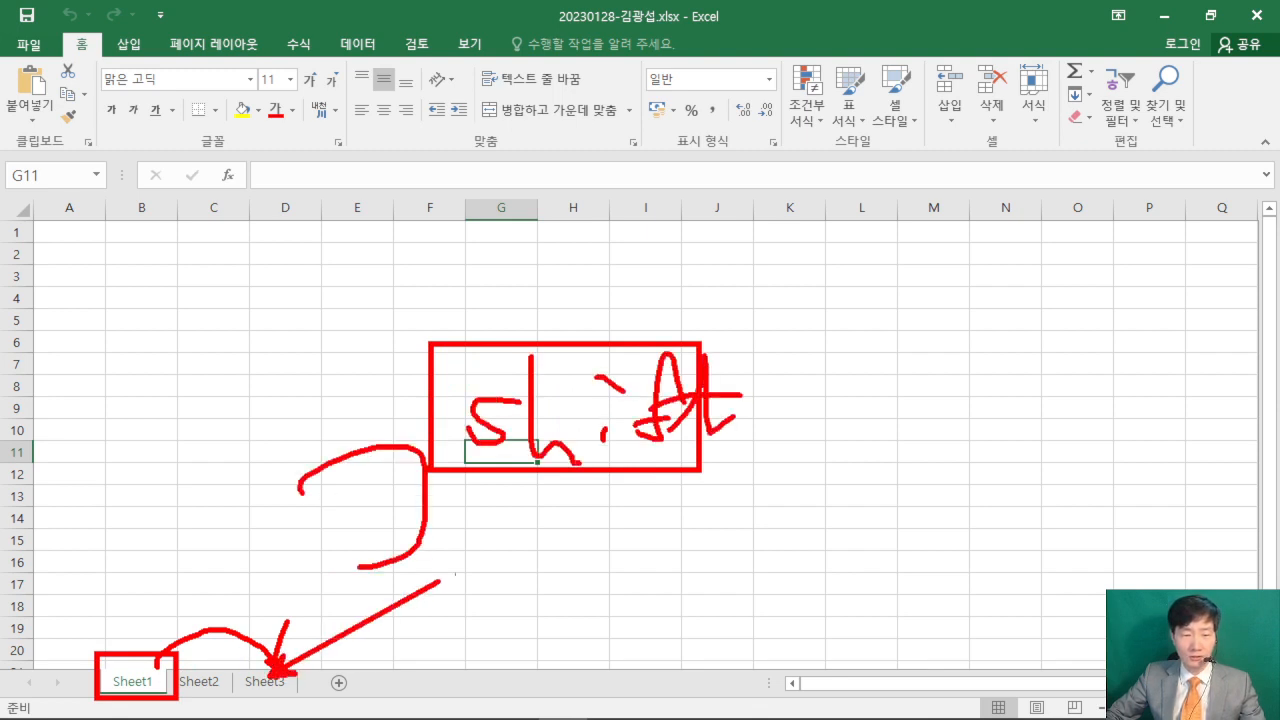
pyautogui.press('Escape')
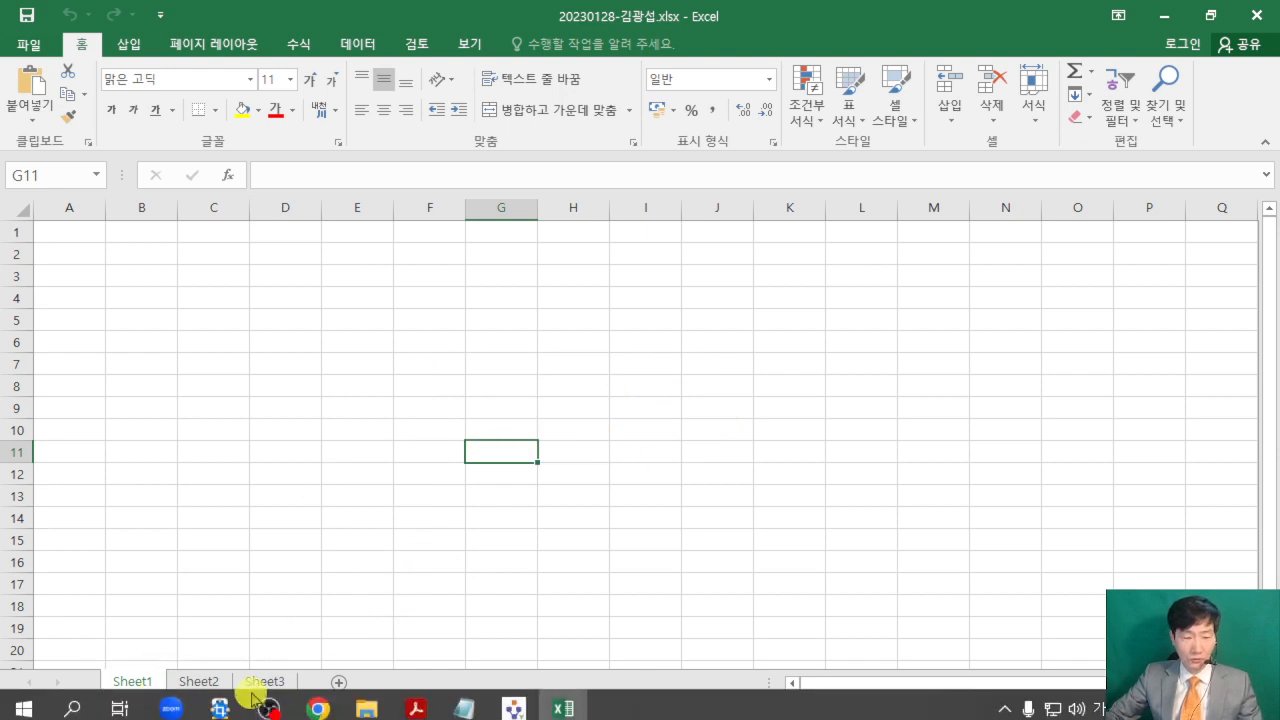
# - Group Sheet1 through Sheet3 and set the width of column A to 1 on all of them
pyautogui.keyDown('shift'); pyautogui.click(278, 688); pyautogui.keyUp('shift')
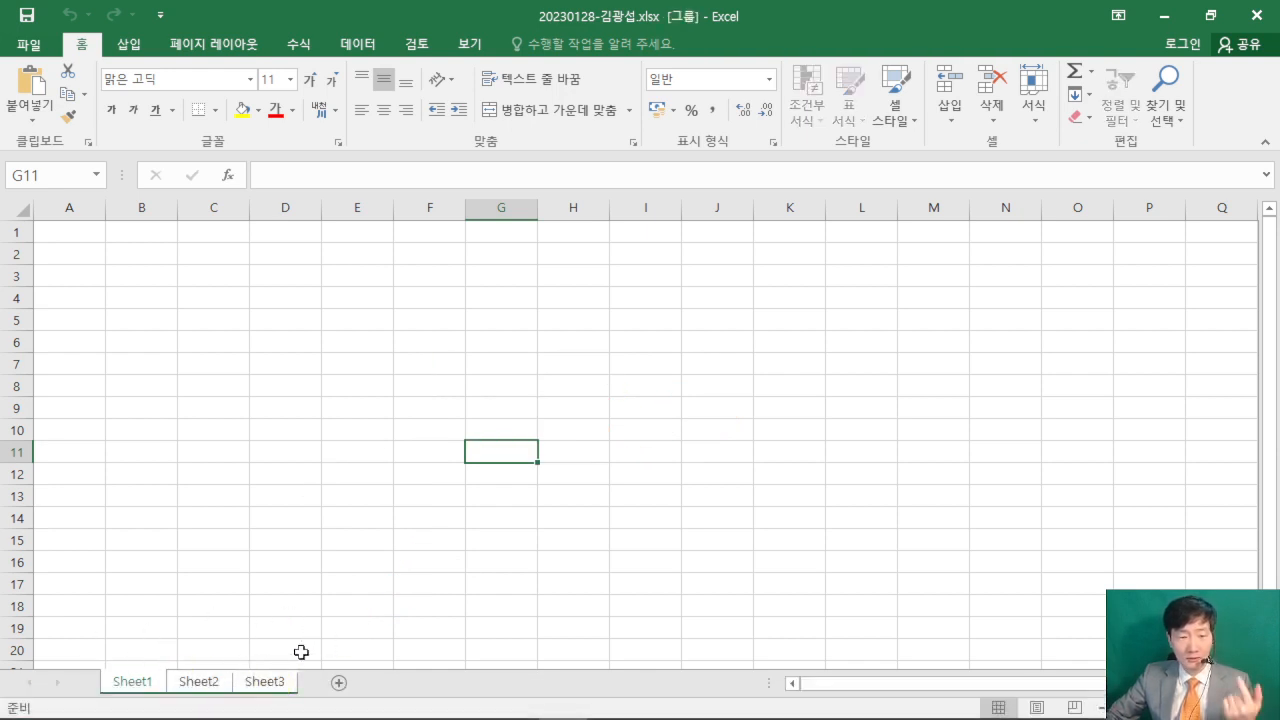
pyautogui.rightClick(64, 206)
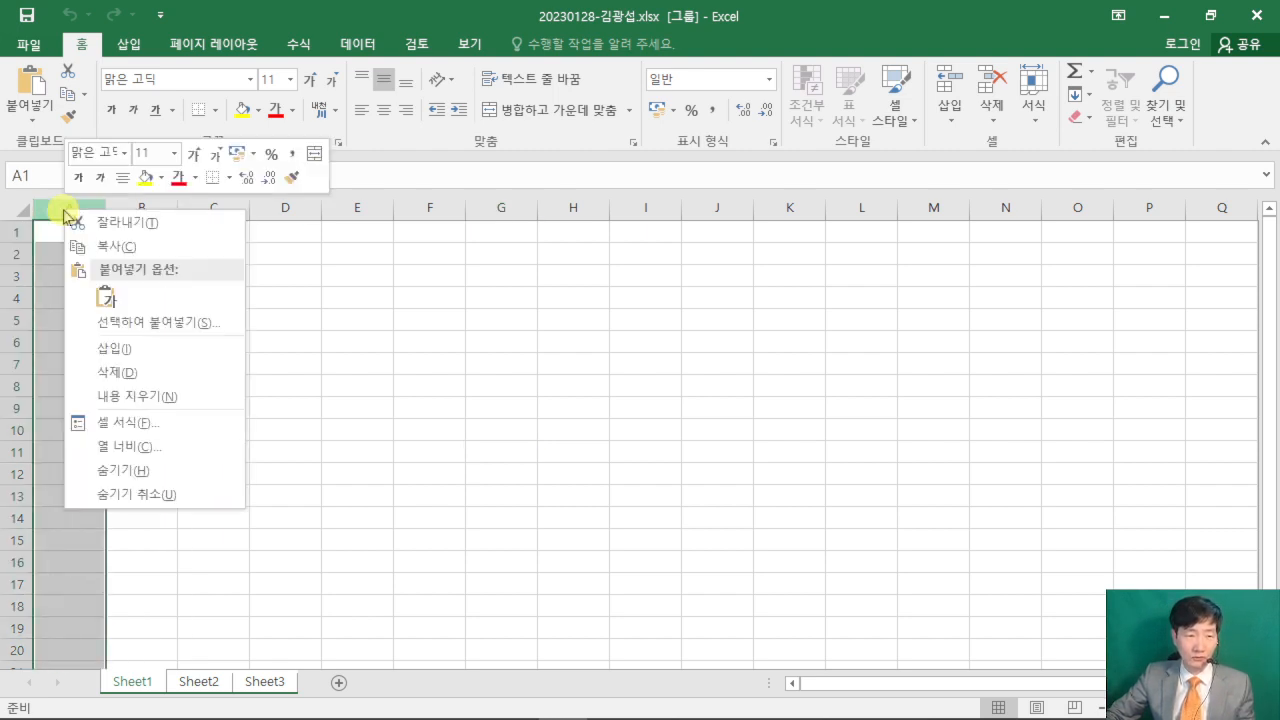
pyautogui.click(174, 451)
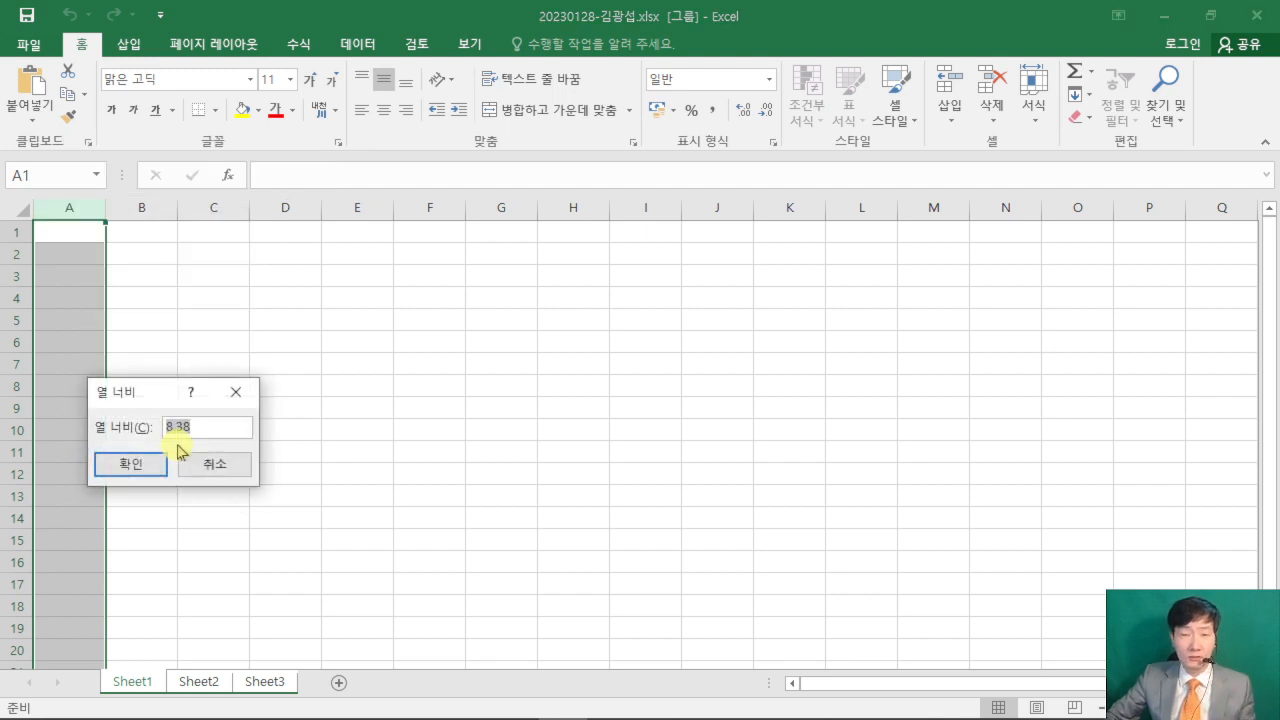
pyautogui.moveTo(144, 394); pyautogui.dragTo(622, 214)
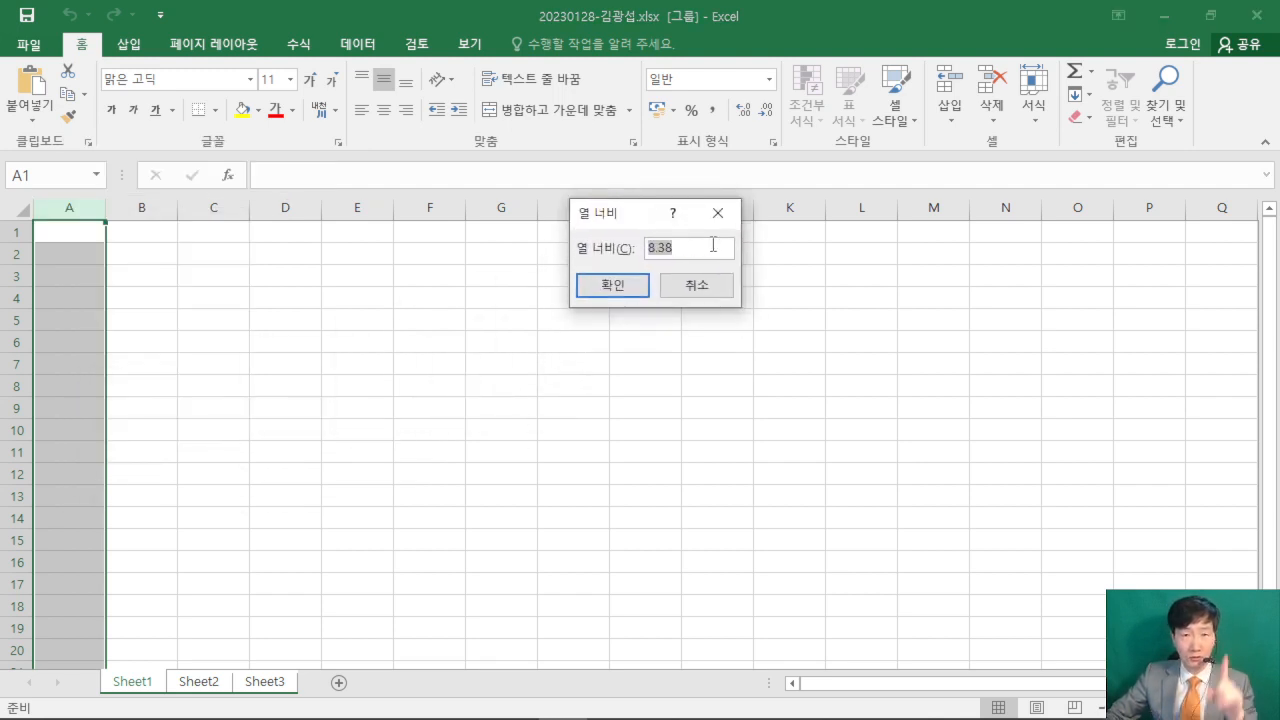
pyautogui.write('1')
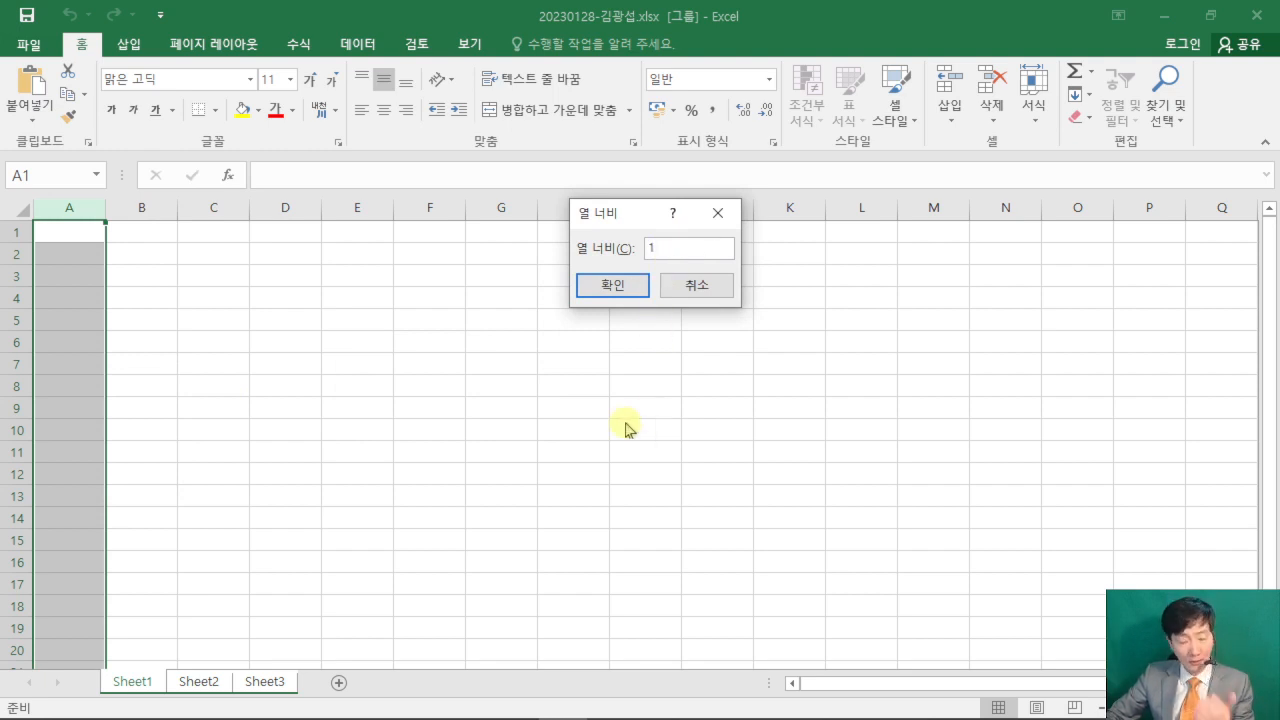
pyautogui.press('Return')
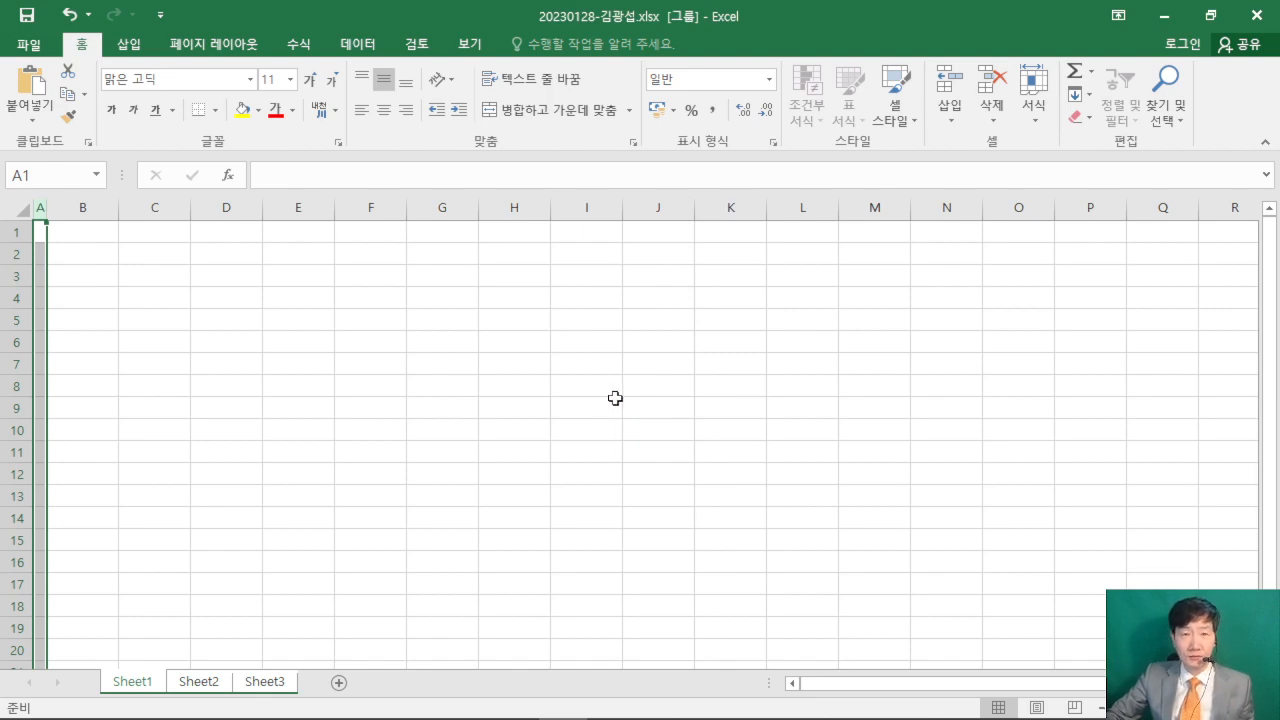
# - Switch to the exam PDF in Acrobat Reader and examine the remaining answer-writing rules and the 제1작업 output table
pyautogui.click(425, 706)
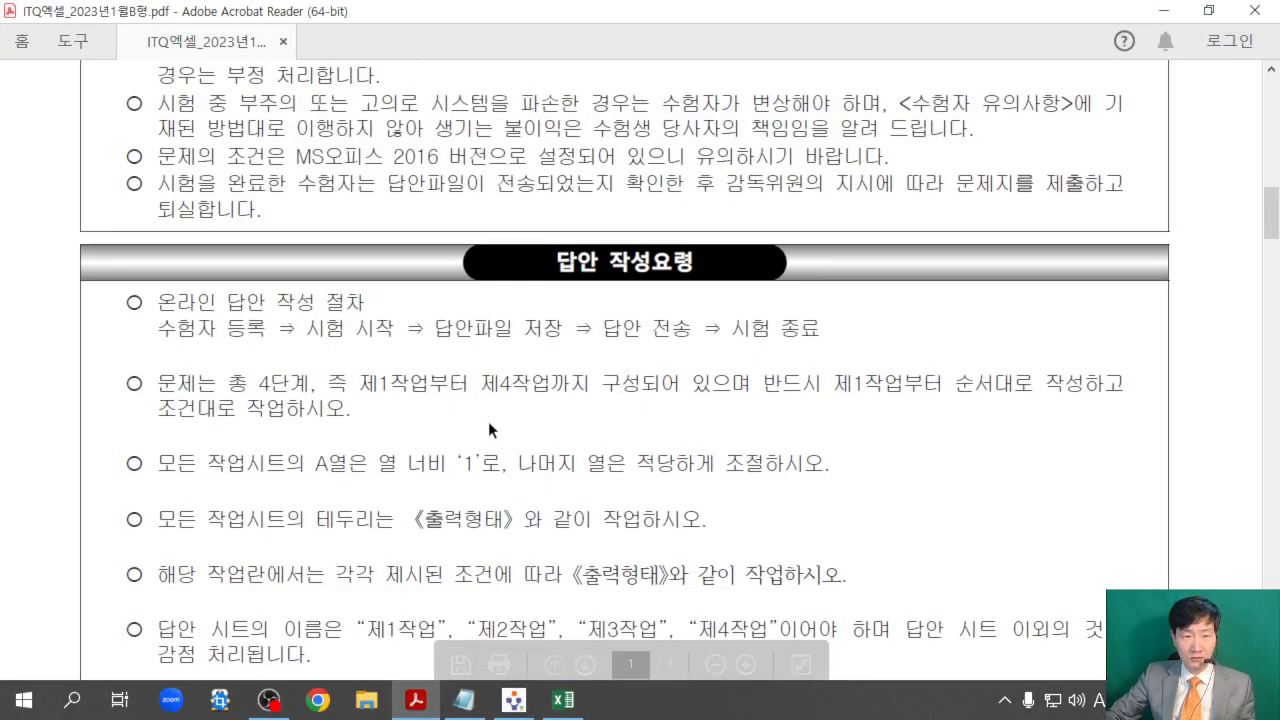
pyautogui.scroll(-2, 527, 390)
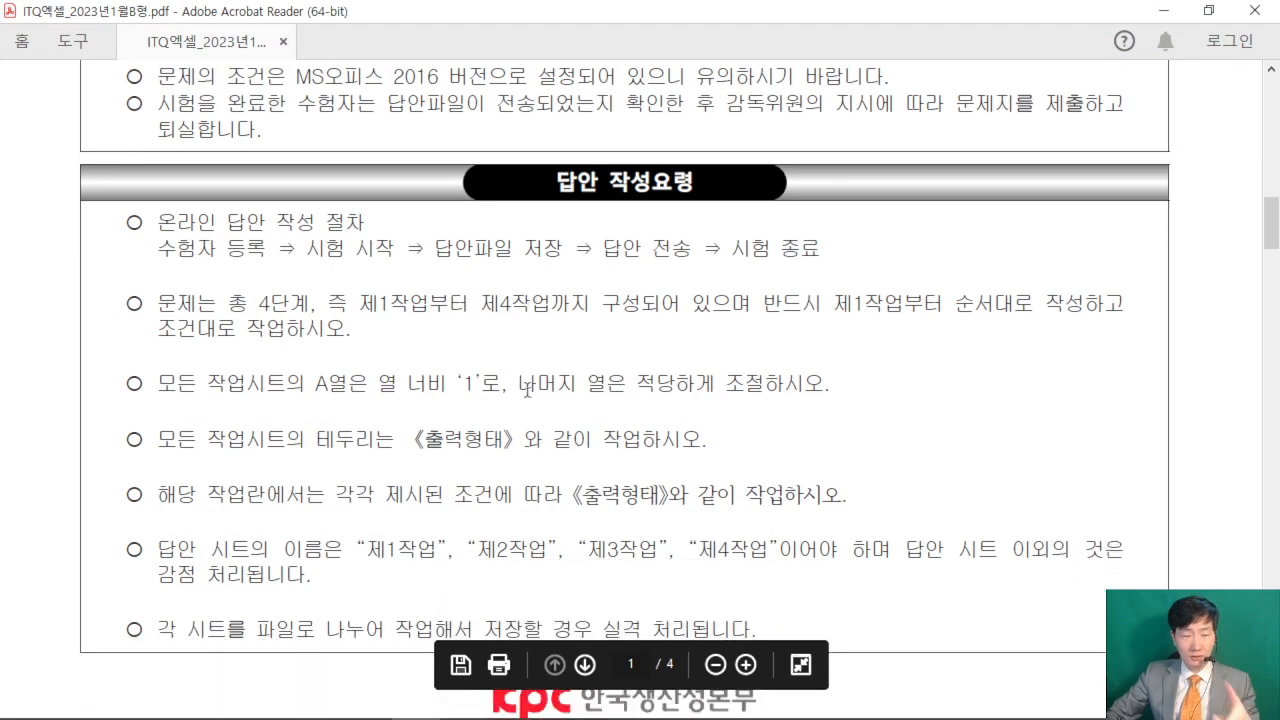
pyautogui.scroll(-10, 527, 390)
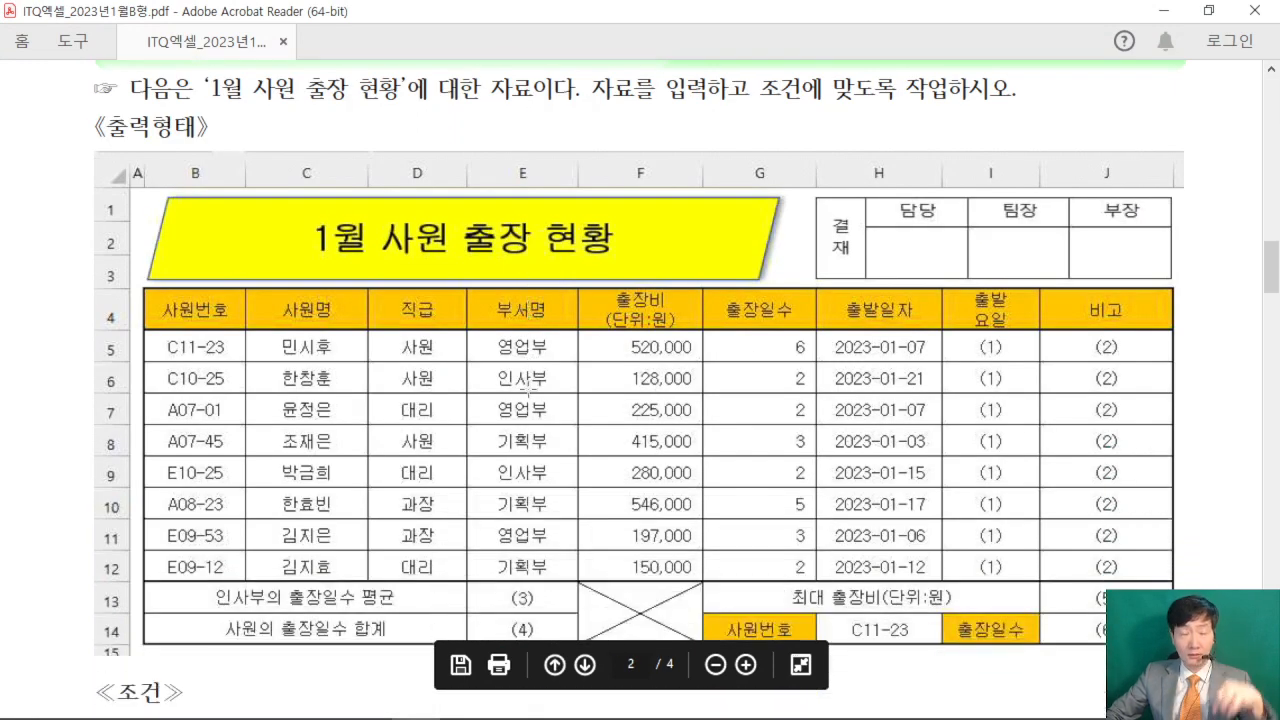
pyautogui.scroll(-2, 527, 390)
pyautogui.scroll(3, 527, 391)
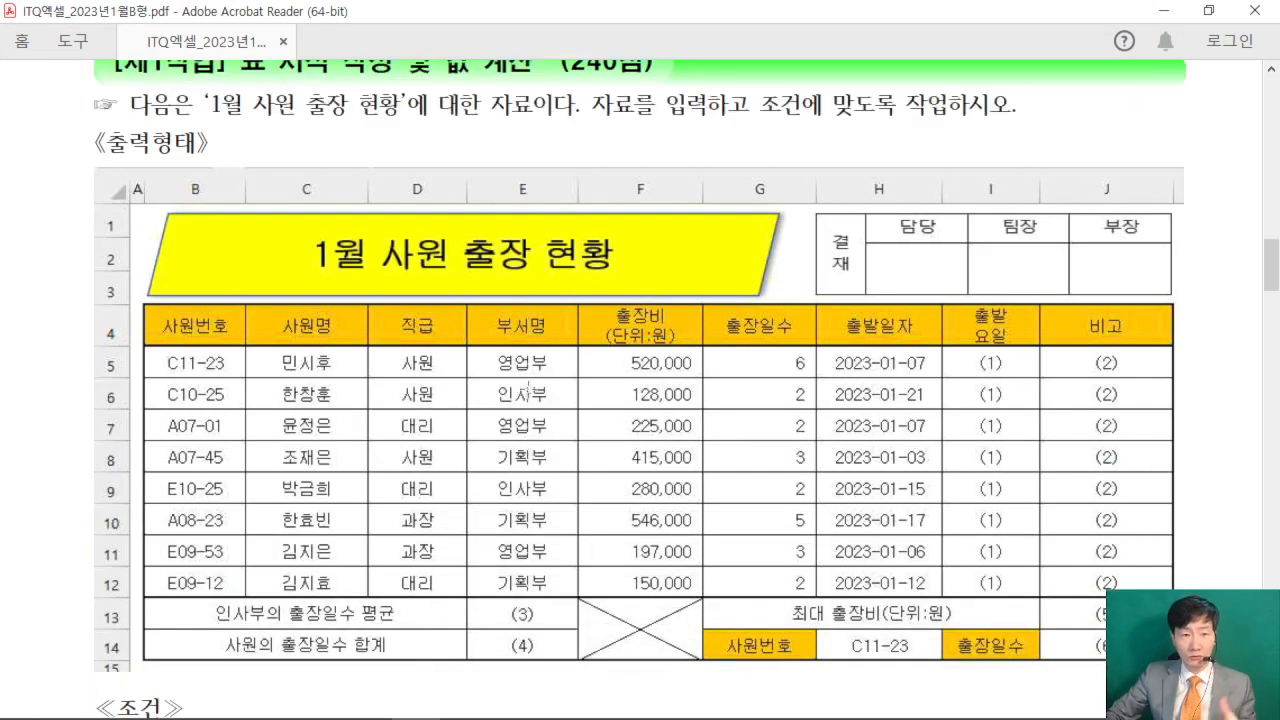
pyautogui.scroll(1, 528, 390)
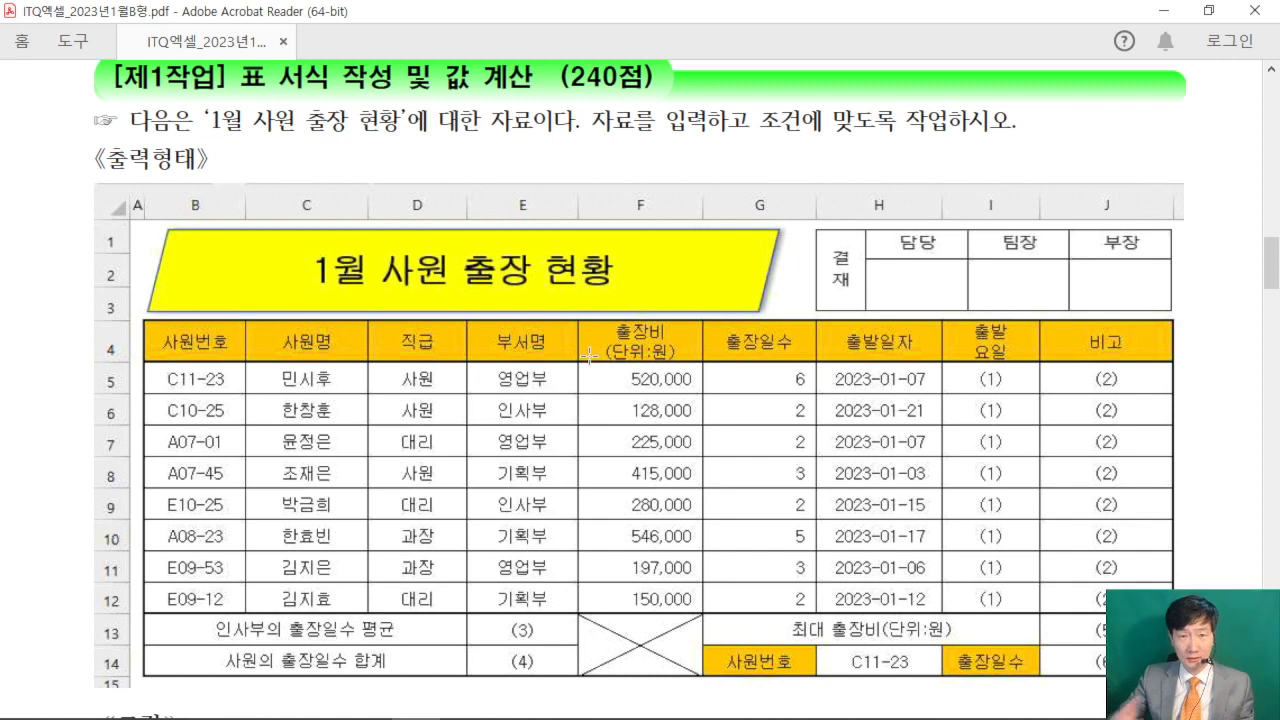
# - Examine the data font requirement in the 제1작업 conditions (조건) below the output table, and return to Excel
pyautogui.scroll(-5, 600, 360)
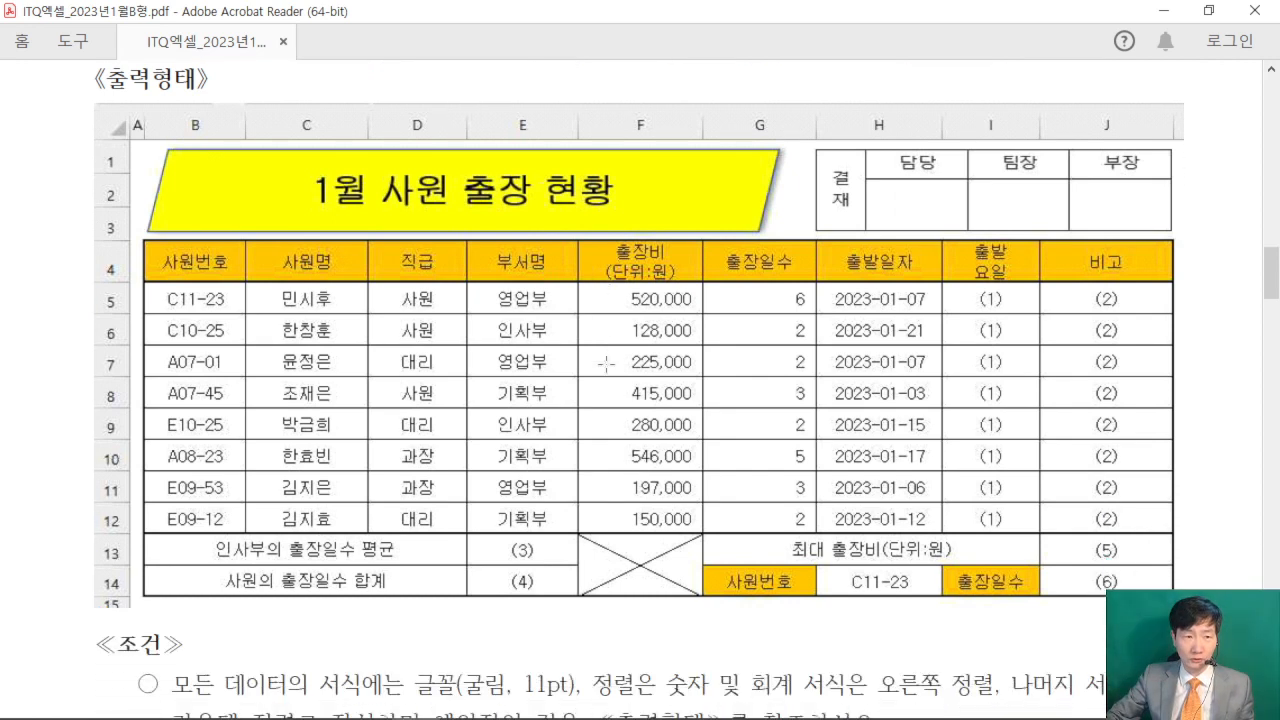
pyautogui.scroll(-3, 606, 364)
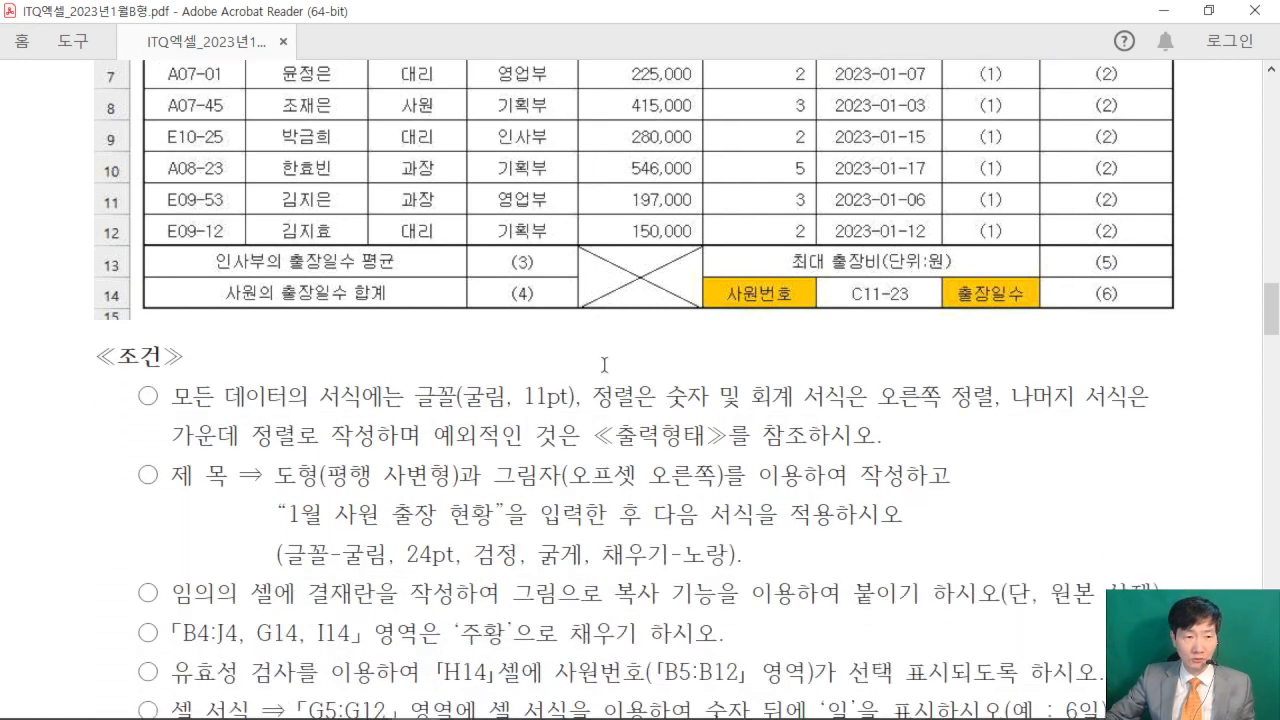
pyautogui.moveTo(183, 372); pyautogui.dragTo(708, 370)
pyautogui.click(444, 381)
pyautogui.moveTo(417, 367); pyautogui.dragTo(581, 369)
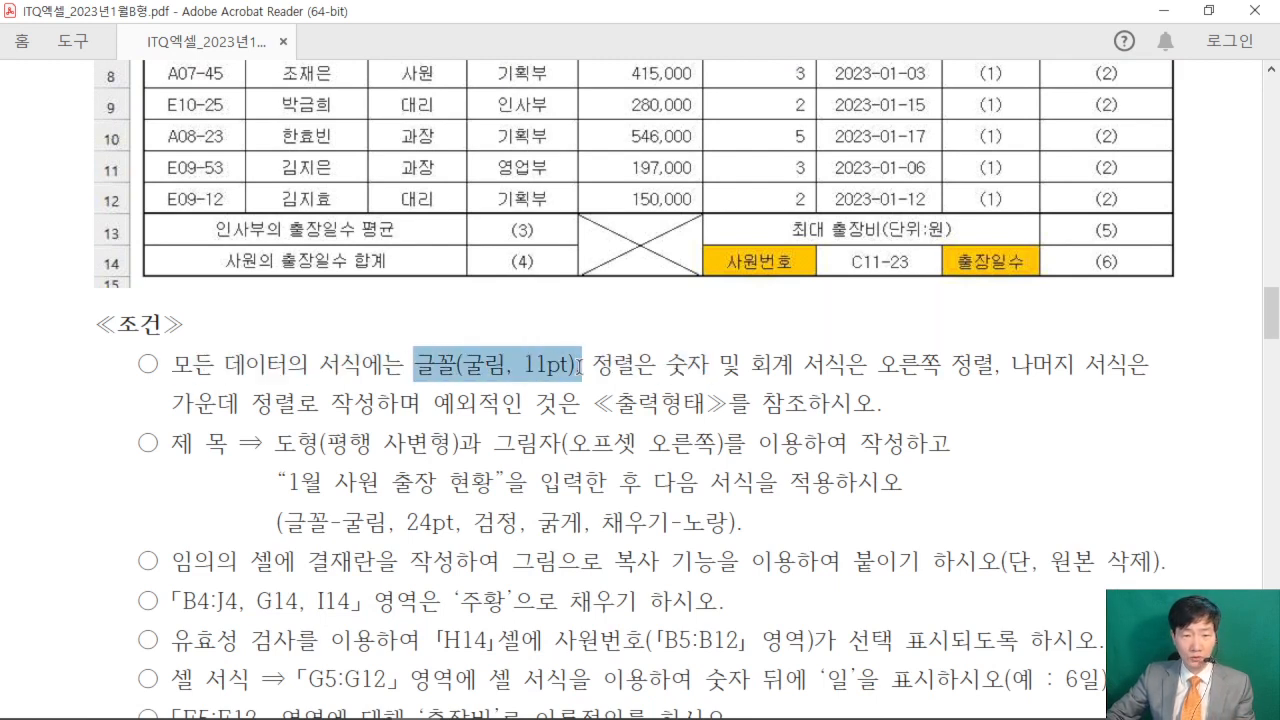
pyautogui.click(569, 368)
pyautogui.hotkey('ctrl', '2')
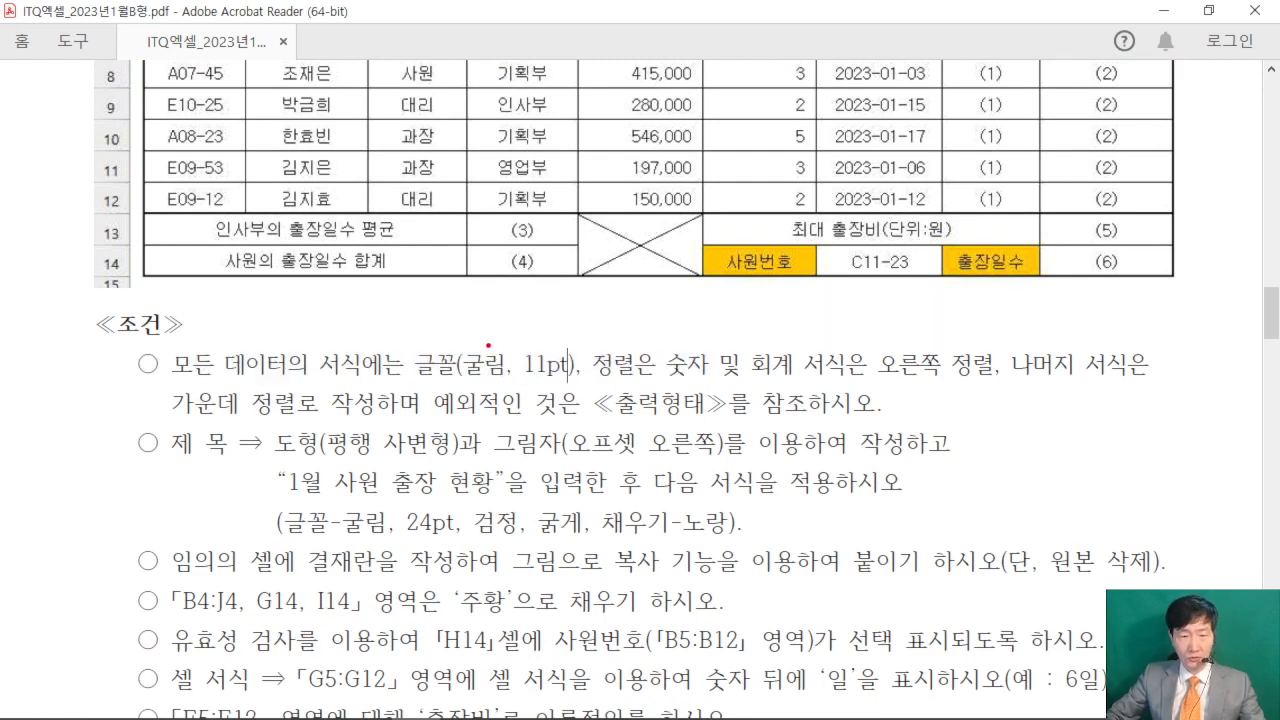
pyautogui.moveTo(484, 347); pyautogui.dragTo(548, 252)
pyautogui.moveTo(444, 380); pyautogui.dragTo(509, 395)
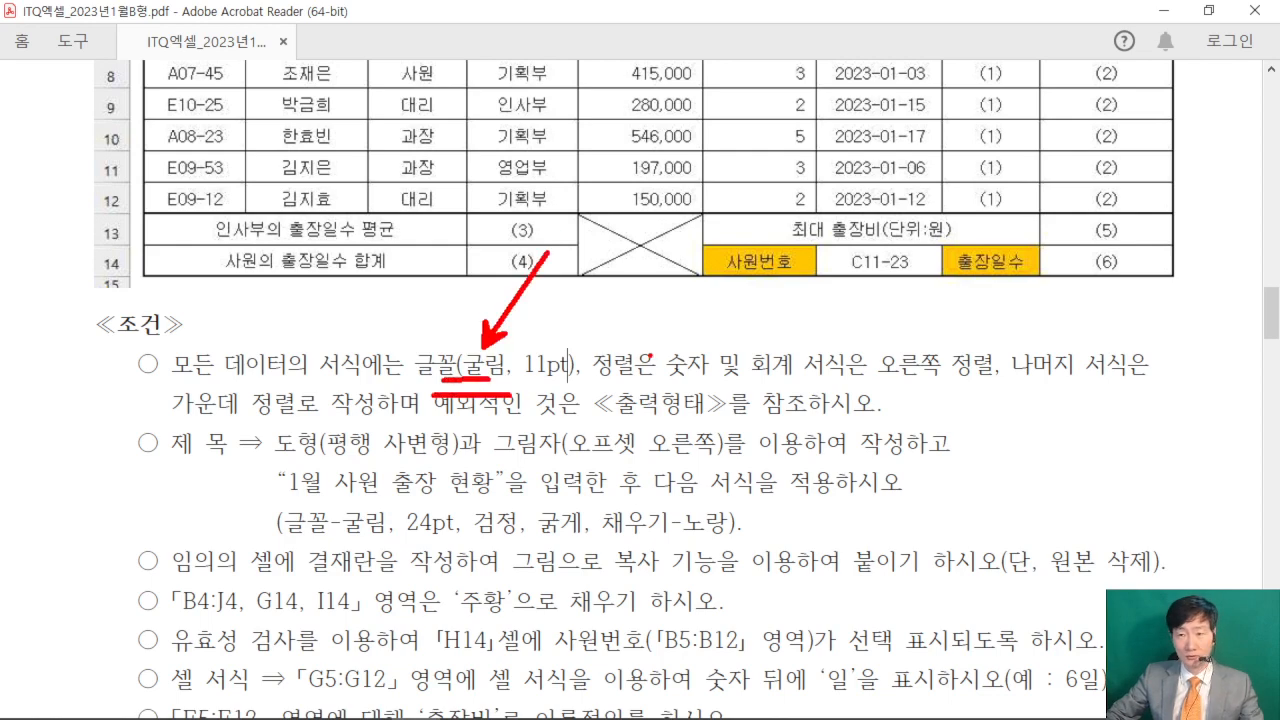
pyautogui.press('Escape')
pyautogui.click(1163, 10)
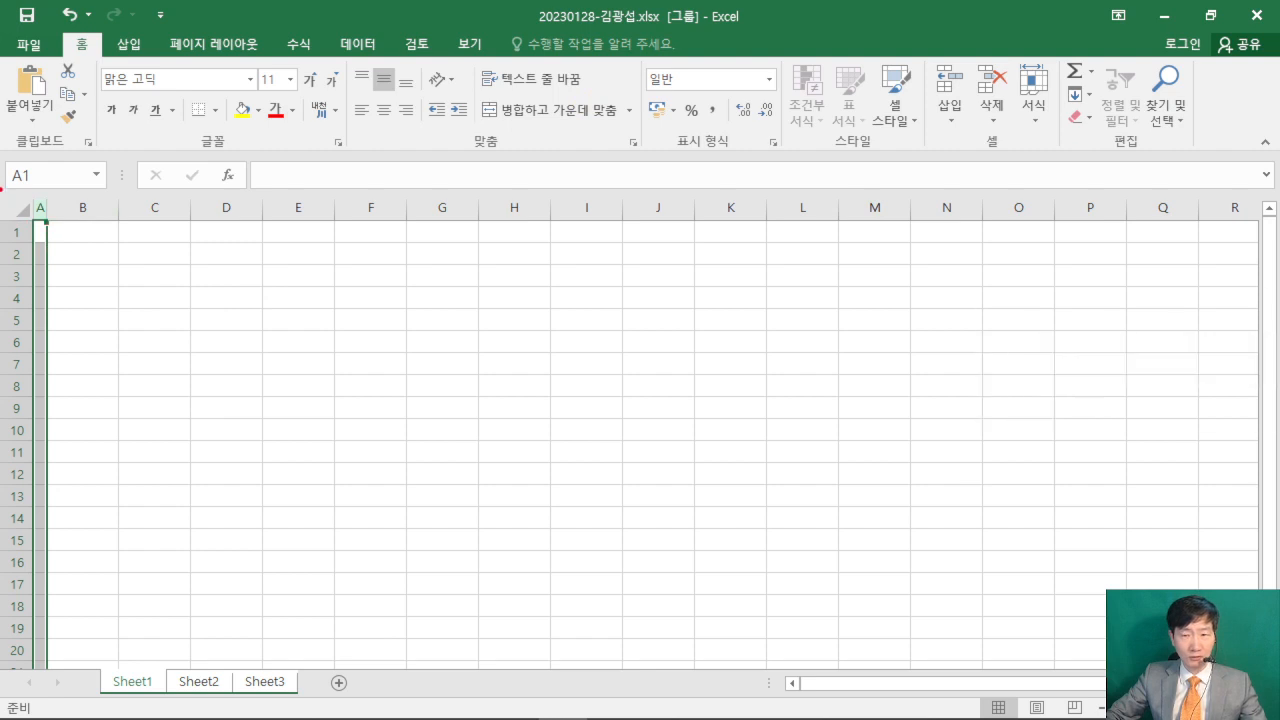
# - Set the font of all cells on the grouped sheets to 굴림 and clear the full-sheet selection
pyautogui.moveTo(2, 182); pyautogui.dragTo(163, 357)
pyautogui.press('Escape')
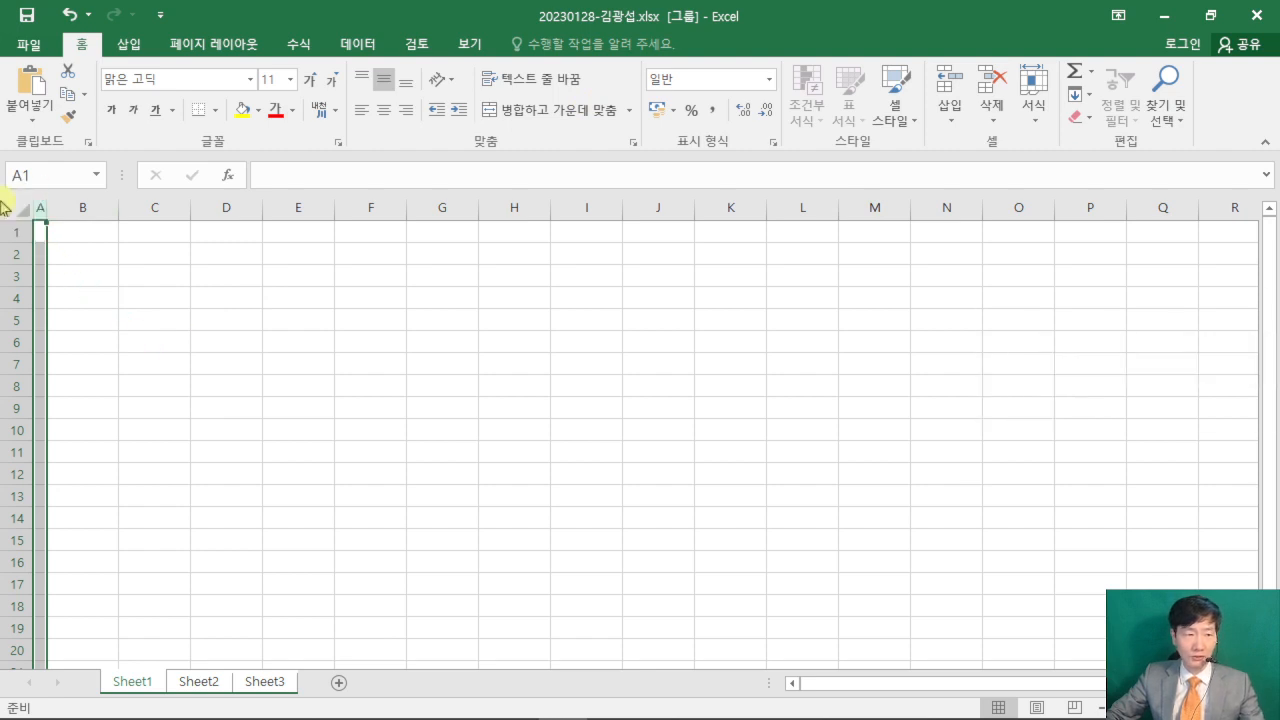
pyautogui.click(20, 210)
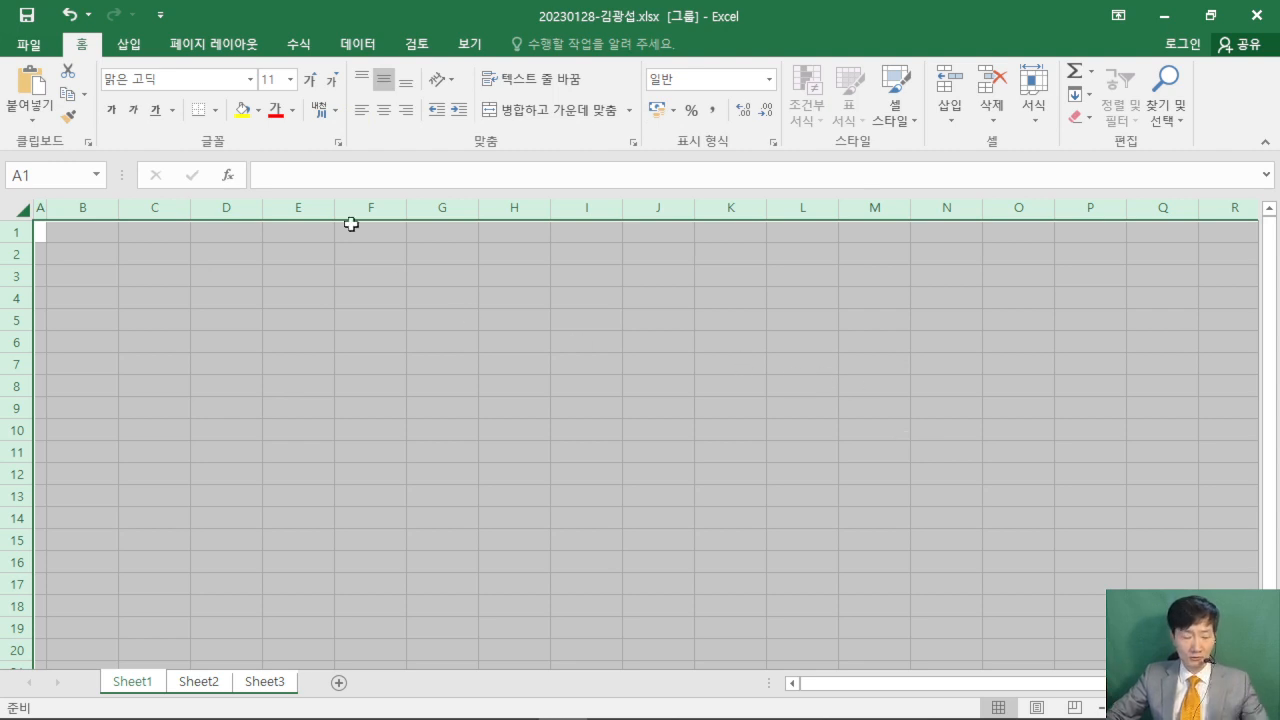
pyautogui.moveTo(90, 46)
pyautogui.mouseDown()
pyautogui.moveTo(232, 108)
pyautogui.moveTo(387, 262)
pyautogui.mouseUp()
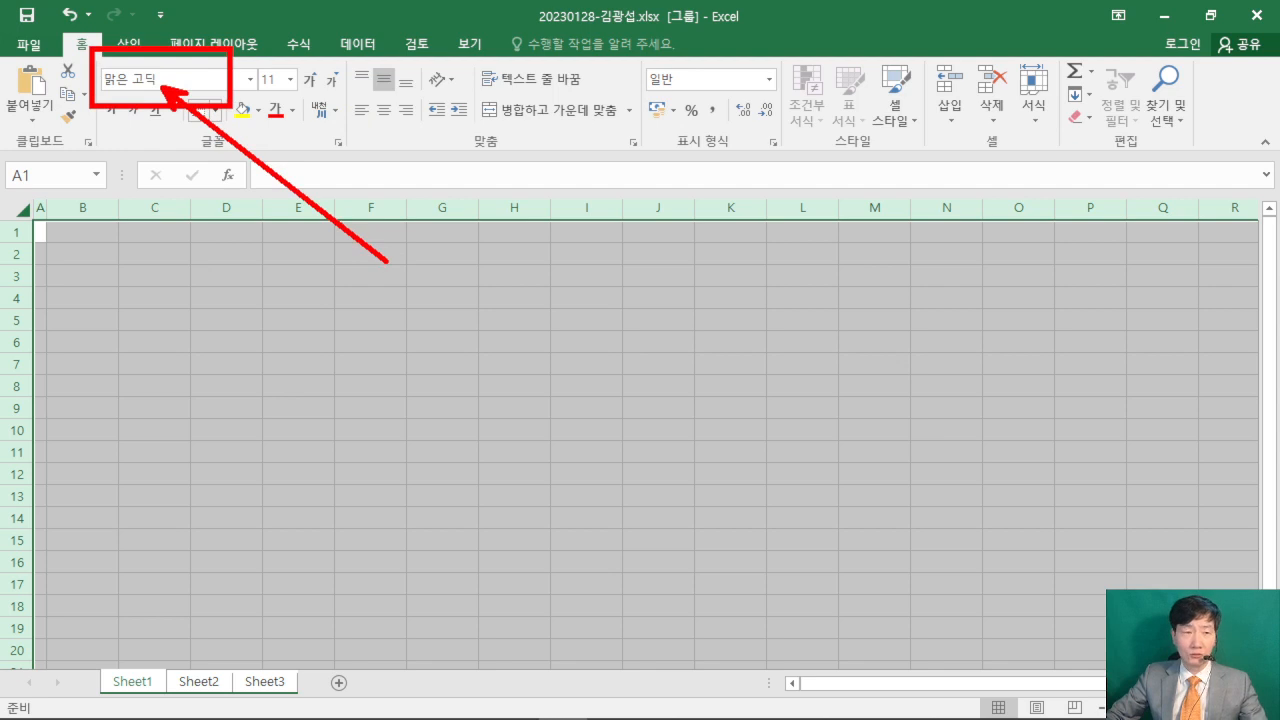
pyautogui.press('Escape')
pyautogui.click(184, 84)
pyautogui.write('ㄱ')
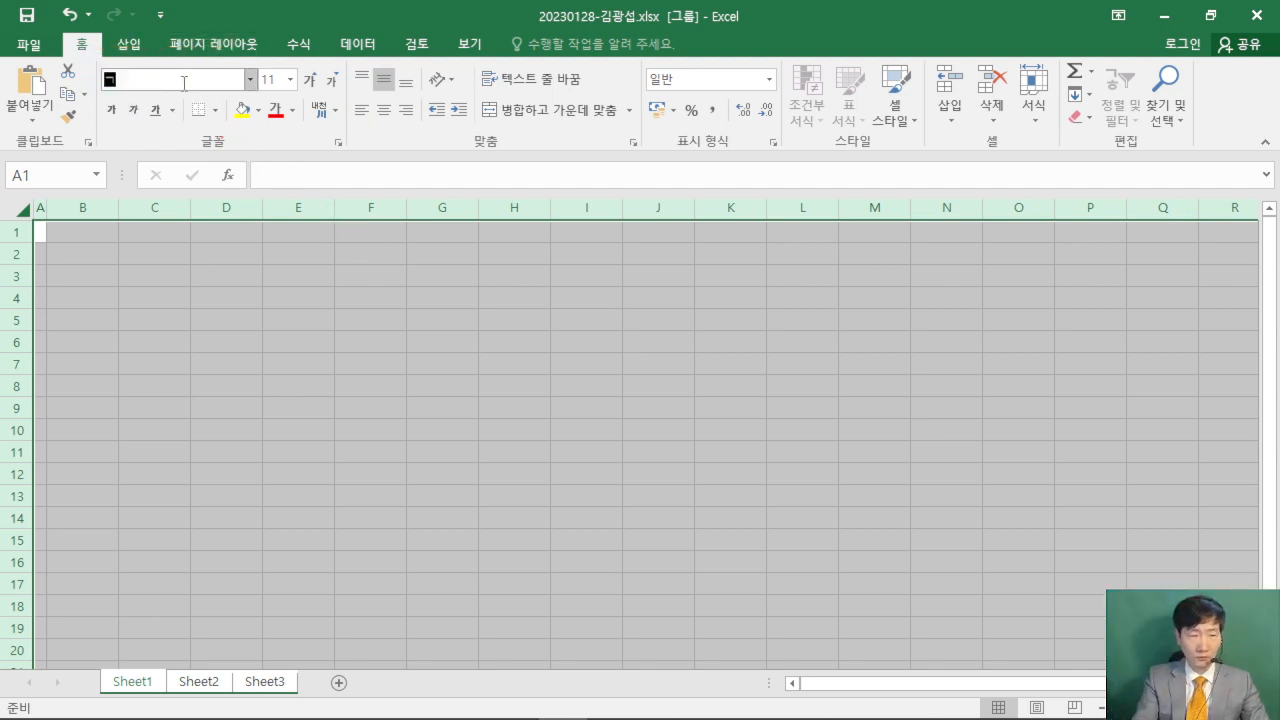
pyautogui.write('굴림')
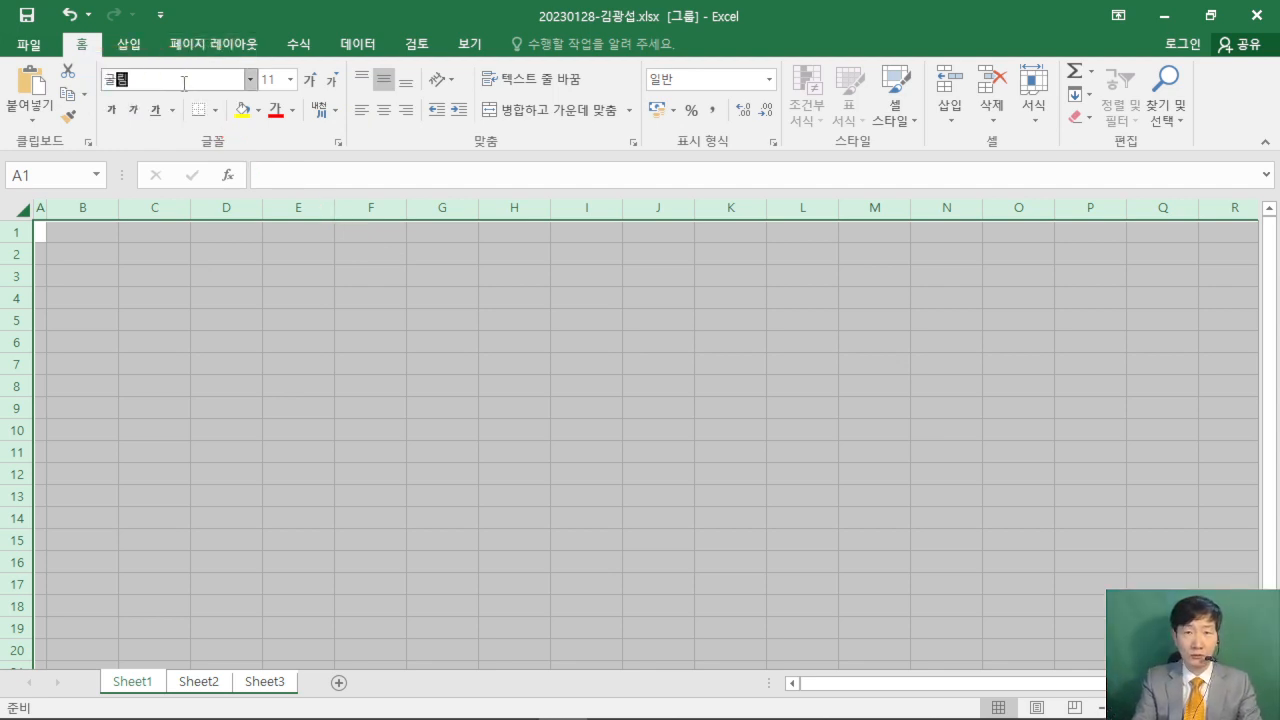
pyautogui.press('Return')
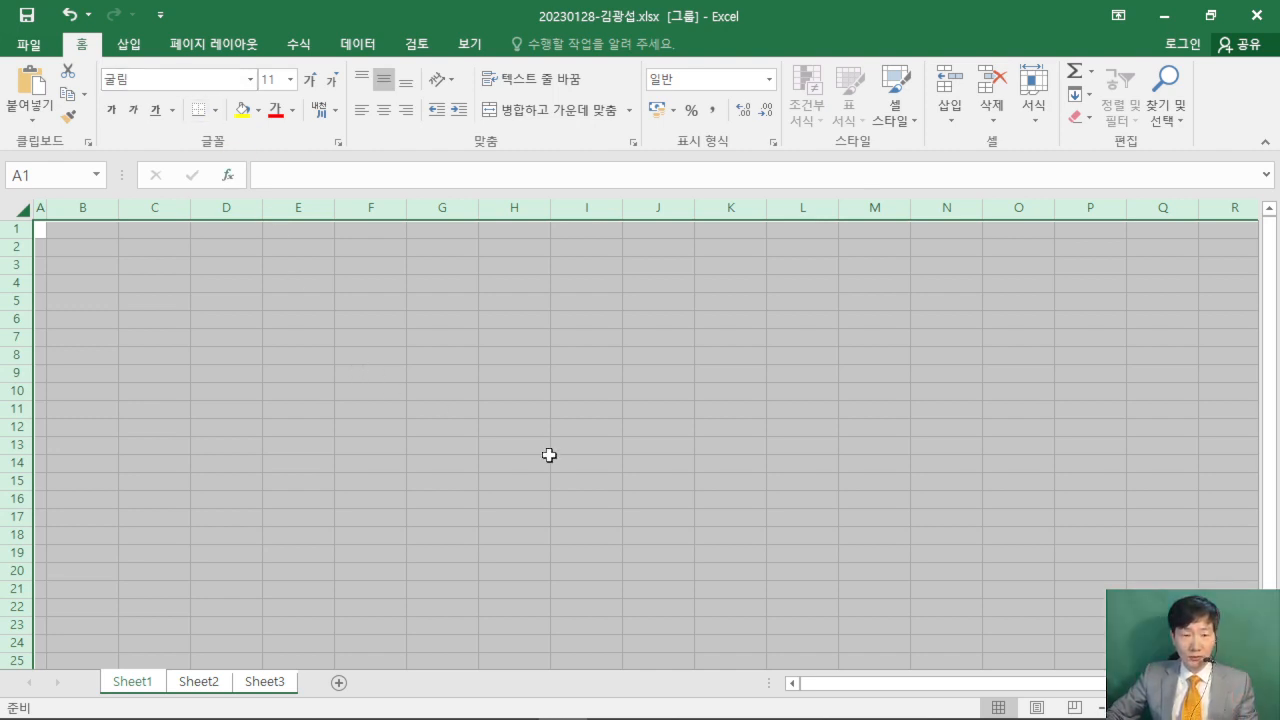
pyautogui.click(570, 390)
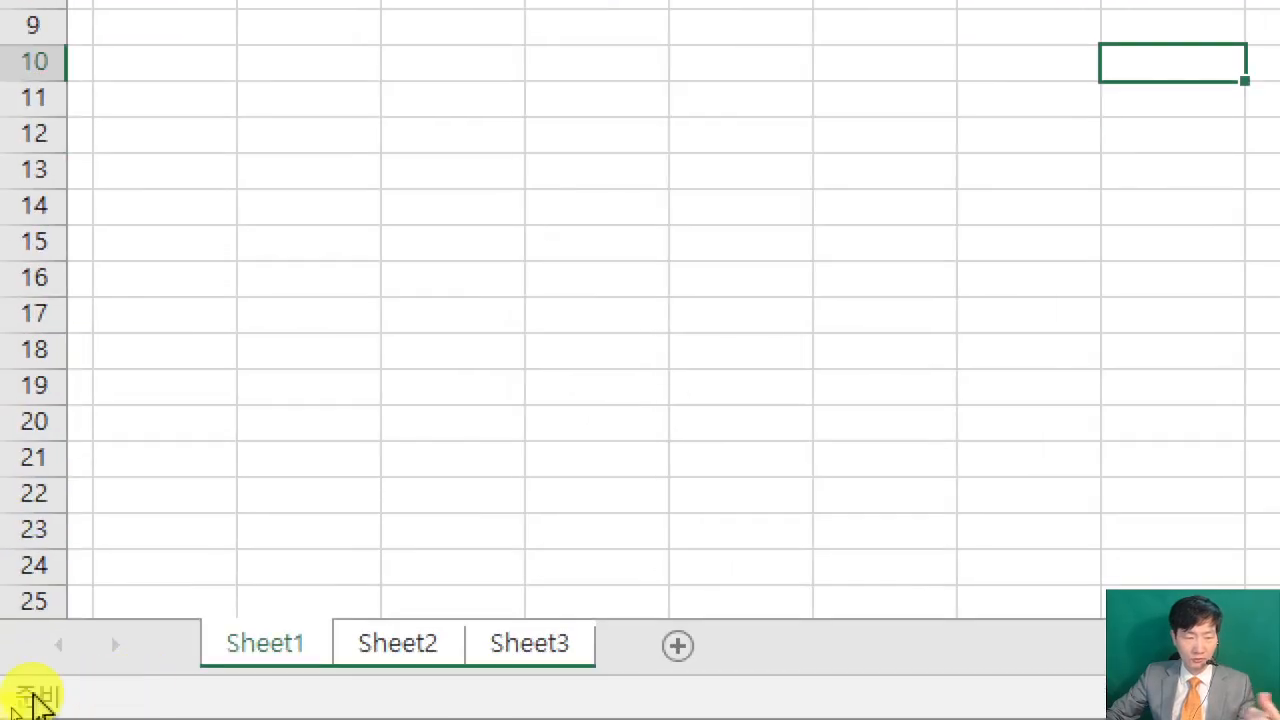
# - Rename Sheet1, Sheet2 and Sheet3 as 제1작업, 제2작업 and 제3작업, and make 제1작업 the active sheet
pyautogui.doubleClick(290, 652)
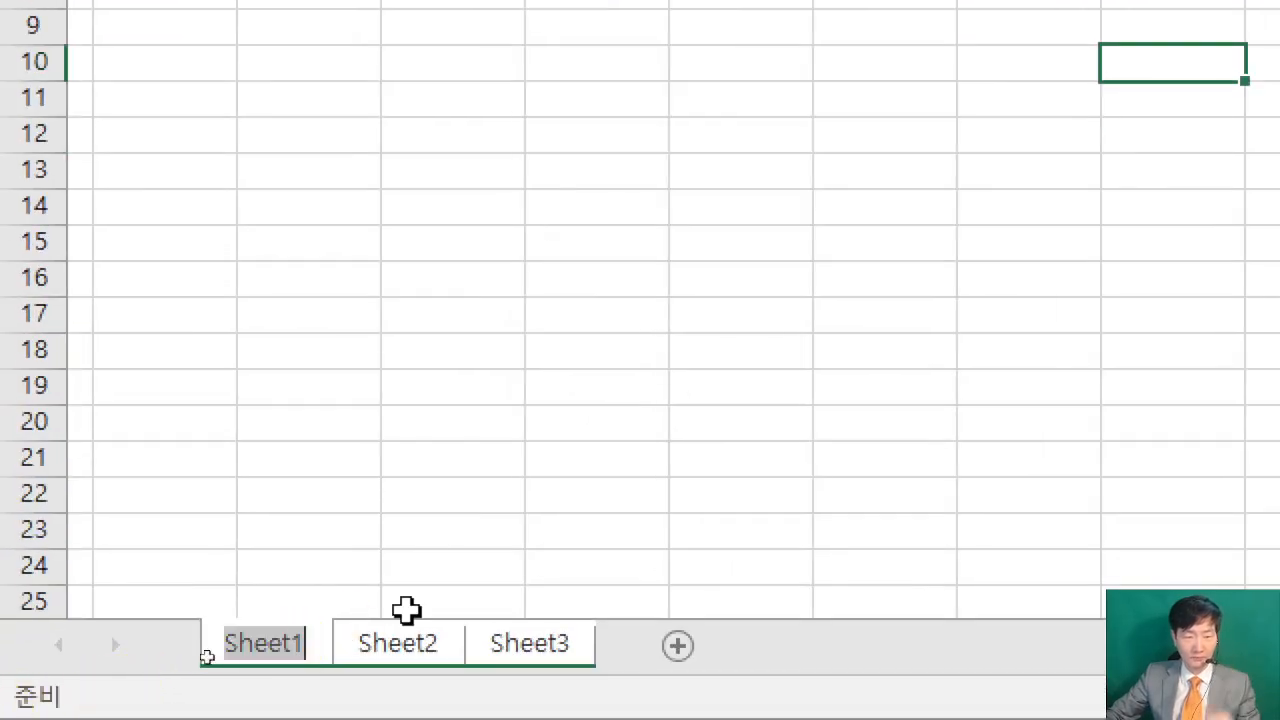
pyautogui.write('ㅈ제1작업')
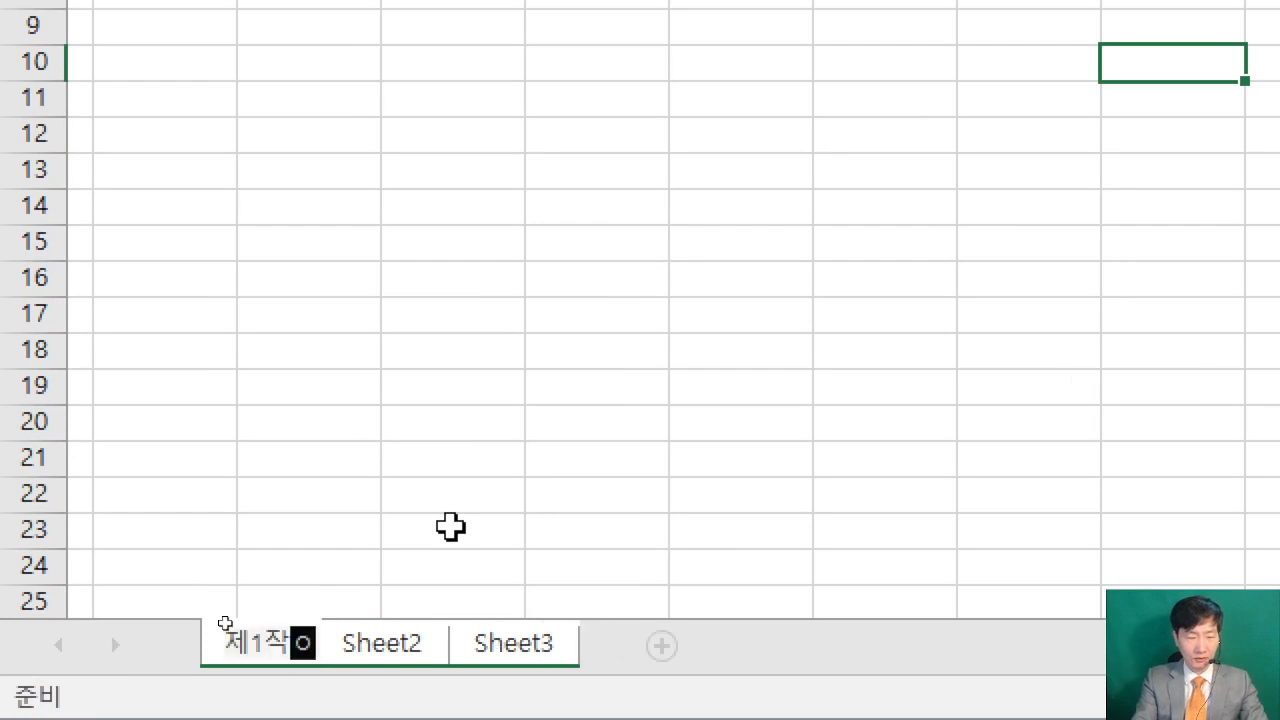
pyautogui.press('Return')
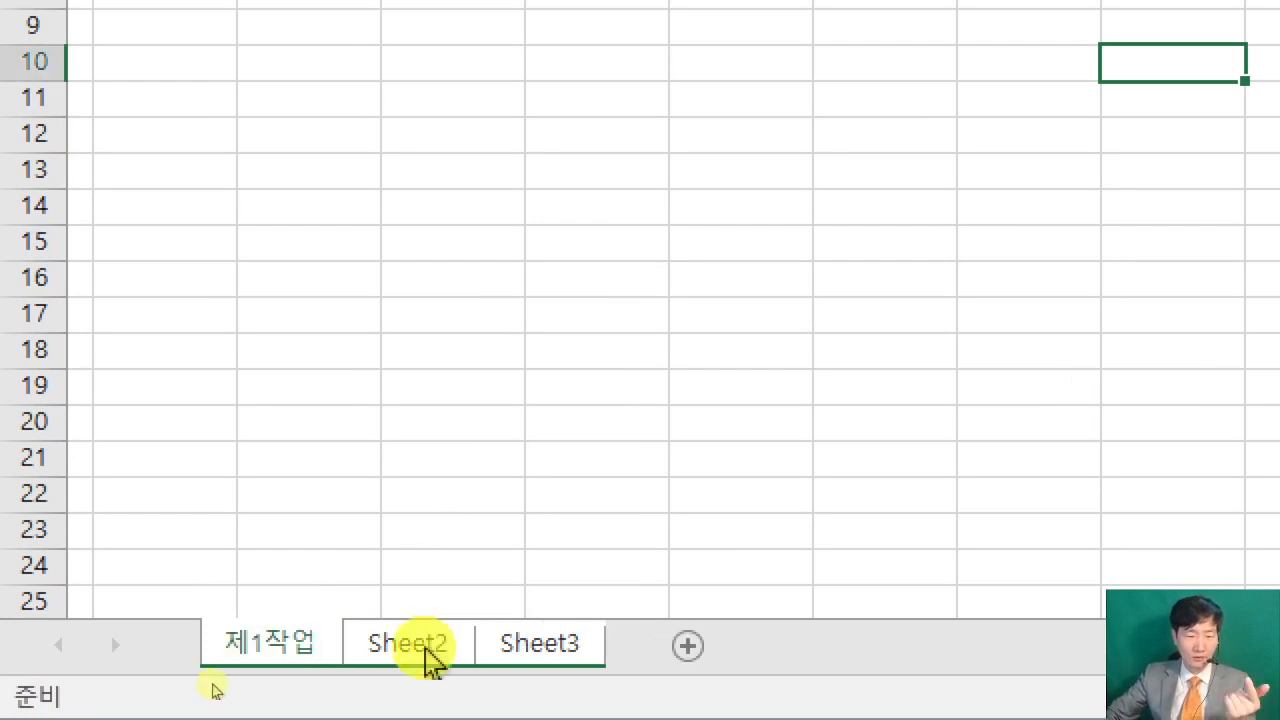
pyautogui.doubleClick(430, 650)
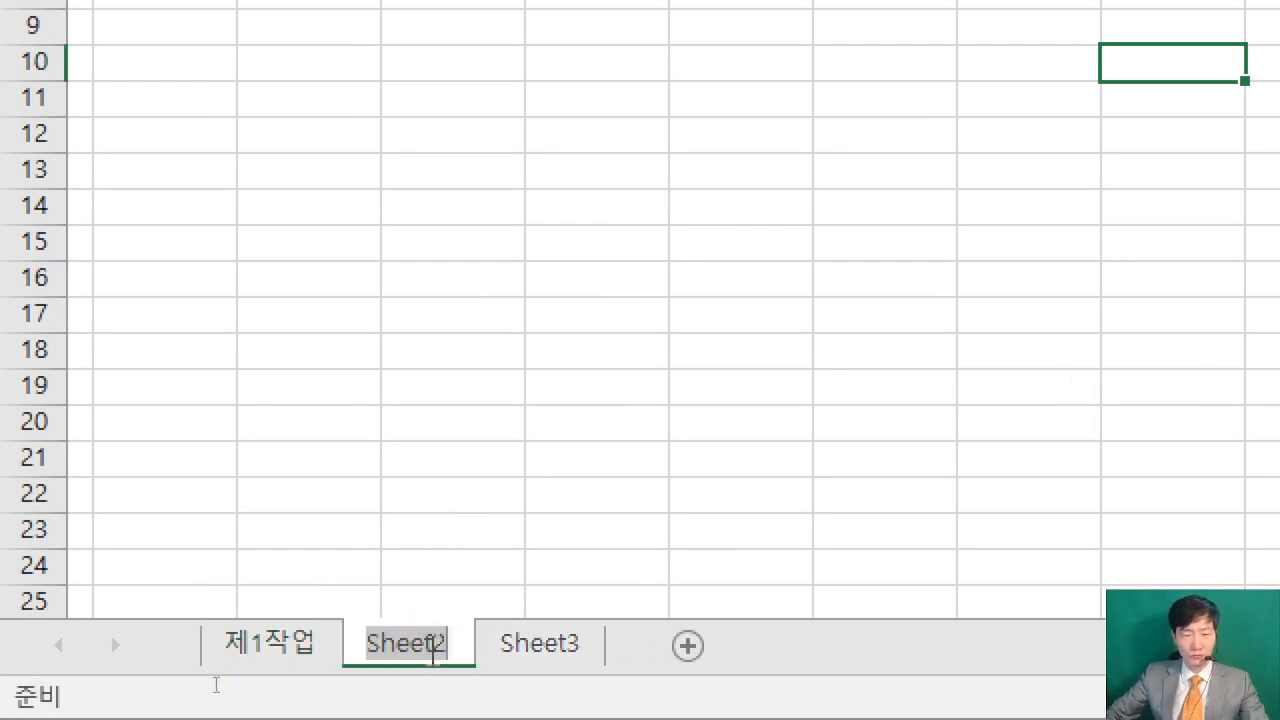
pyautogui.write('제2작업')
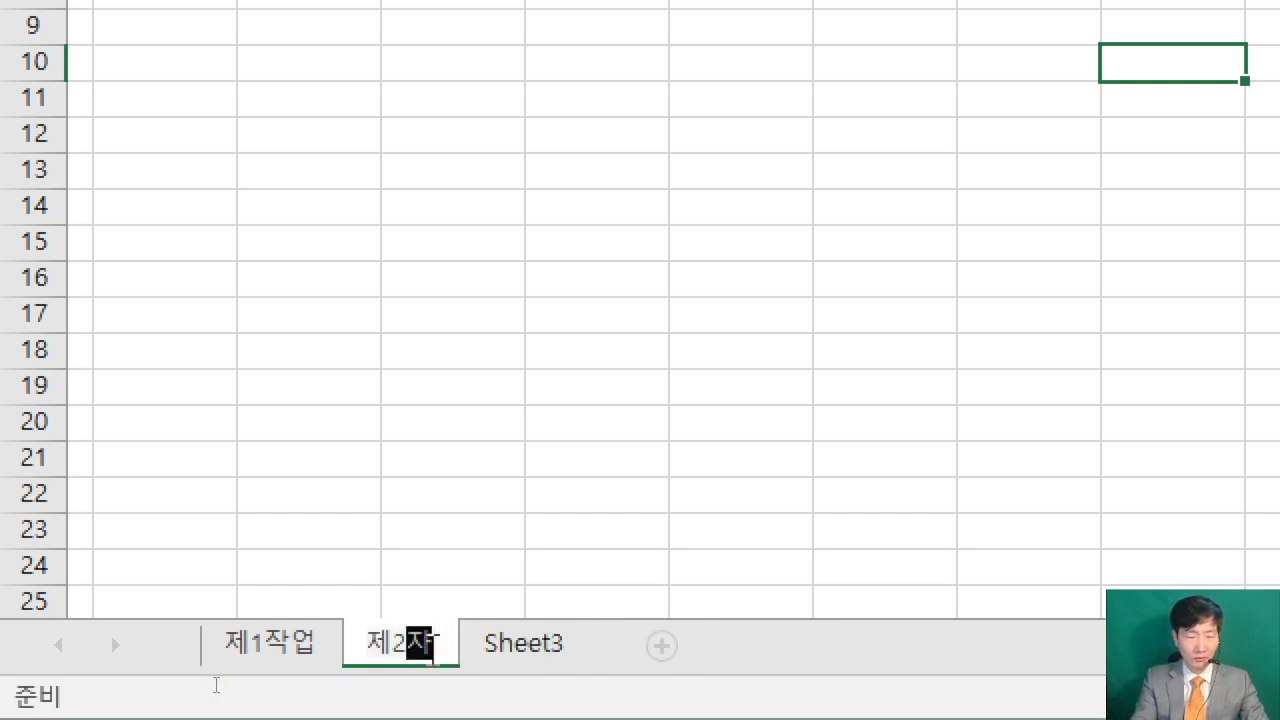
pyautogui.press('Return')
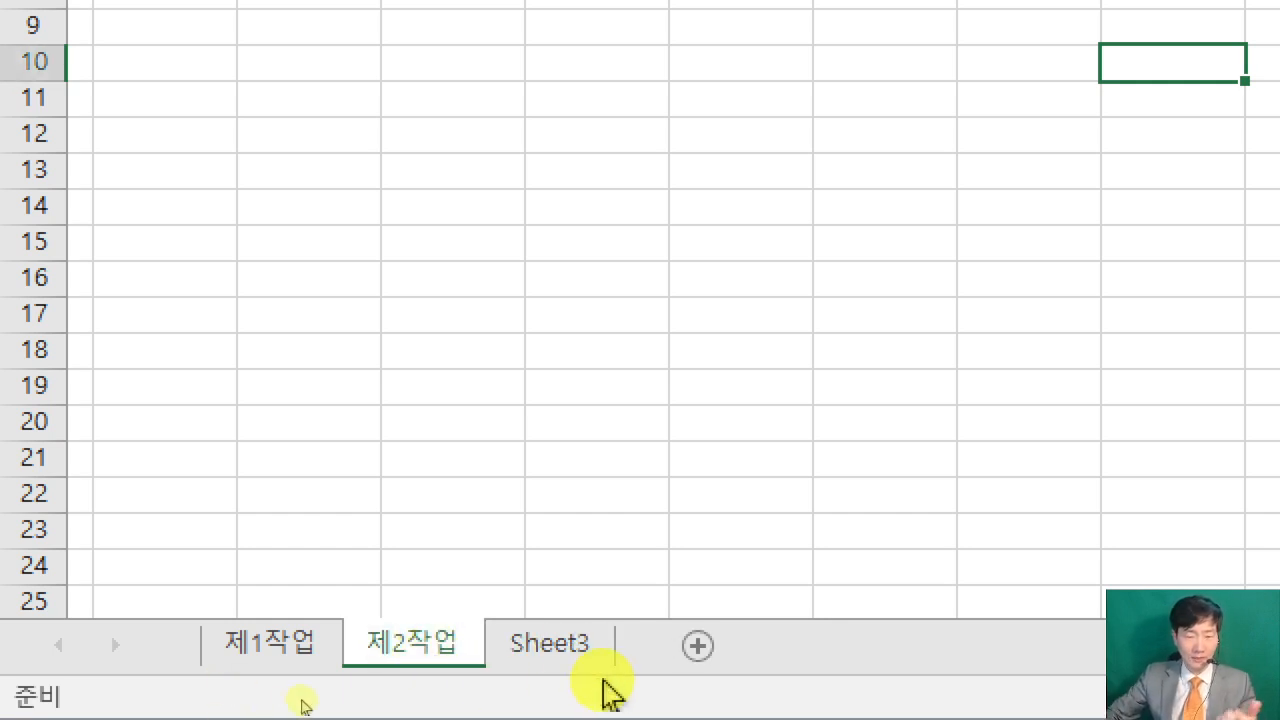
pyautogui.doubleClick(575, 652)
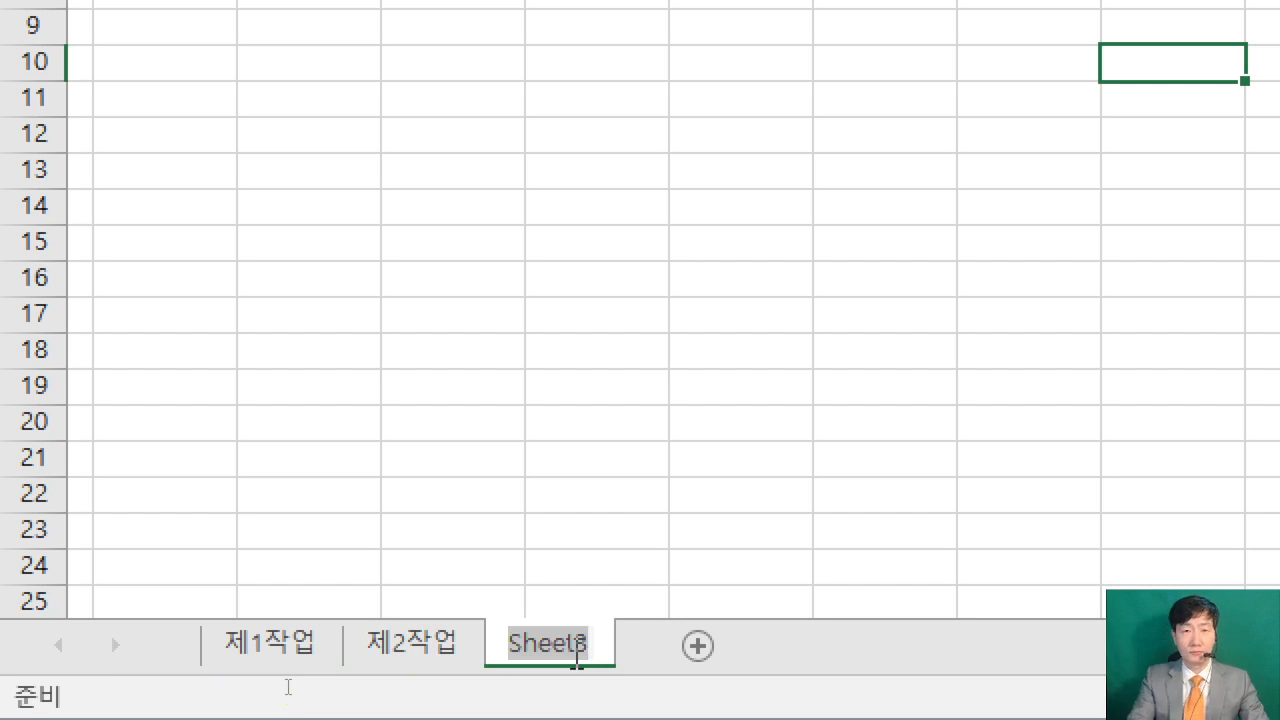
pyautogui.write('제3작업')
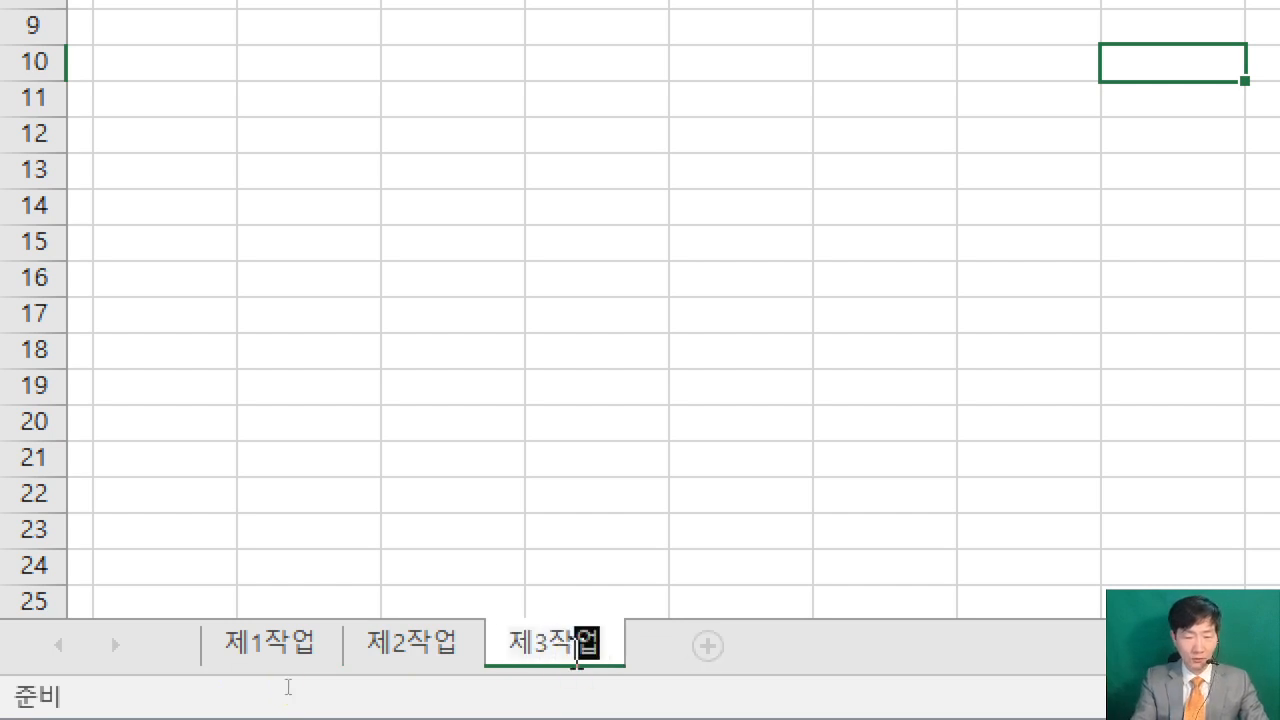
pyautogui.click(580, 666)
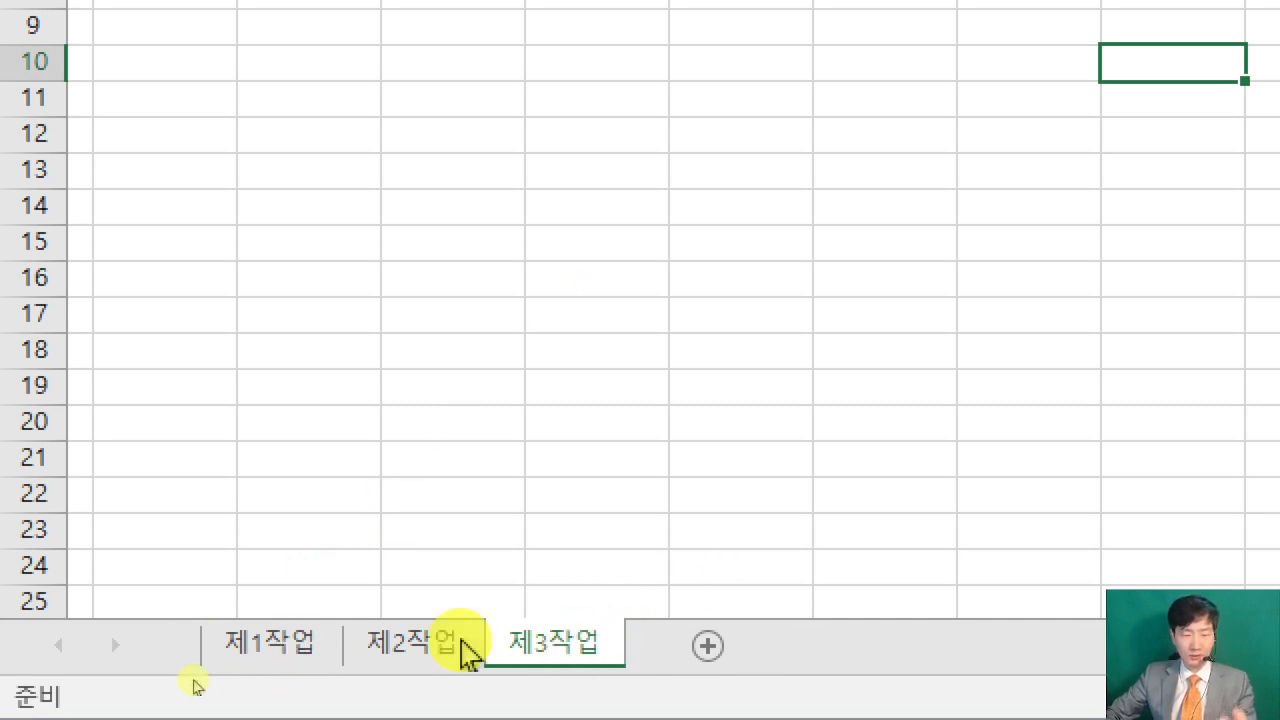
pyautogui.click(285, 650)
pyautogui.hotkey('ctrl', '4')
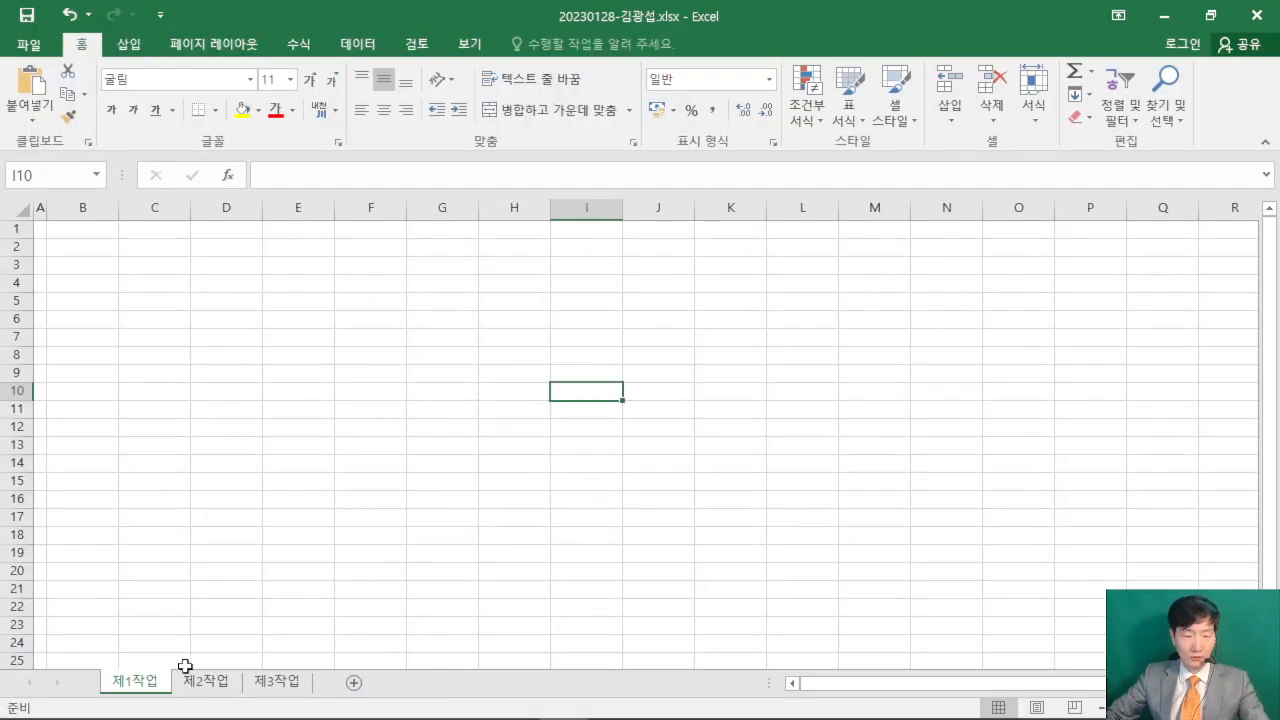
# - Switch to the exam PDF in Acrobat Reader, examine the layout of the 제1작업 output table, and return to Excel
pyautogui.click(416, 701)
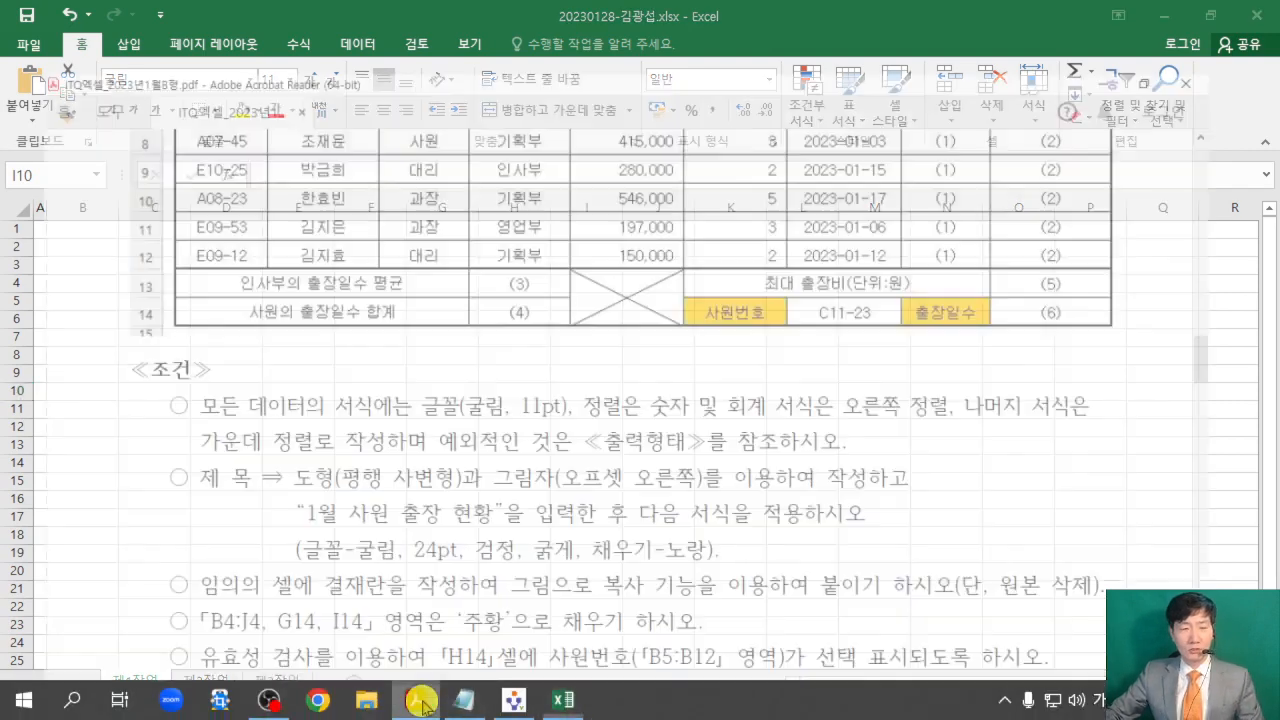
pyautogui.scroll(8, 541, 342)
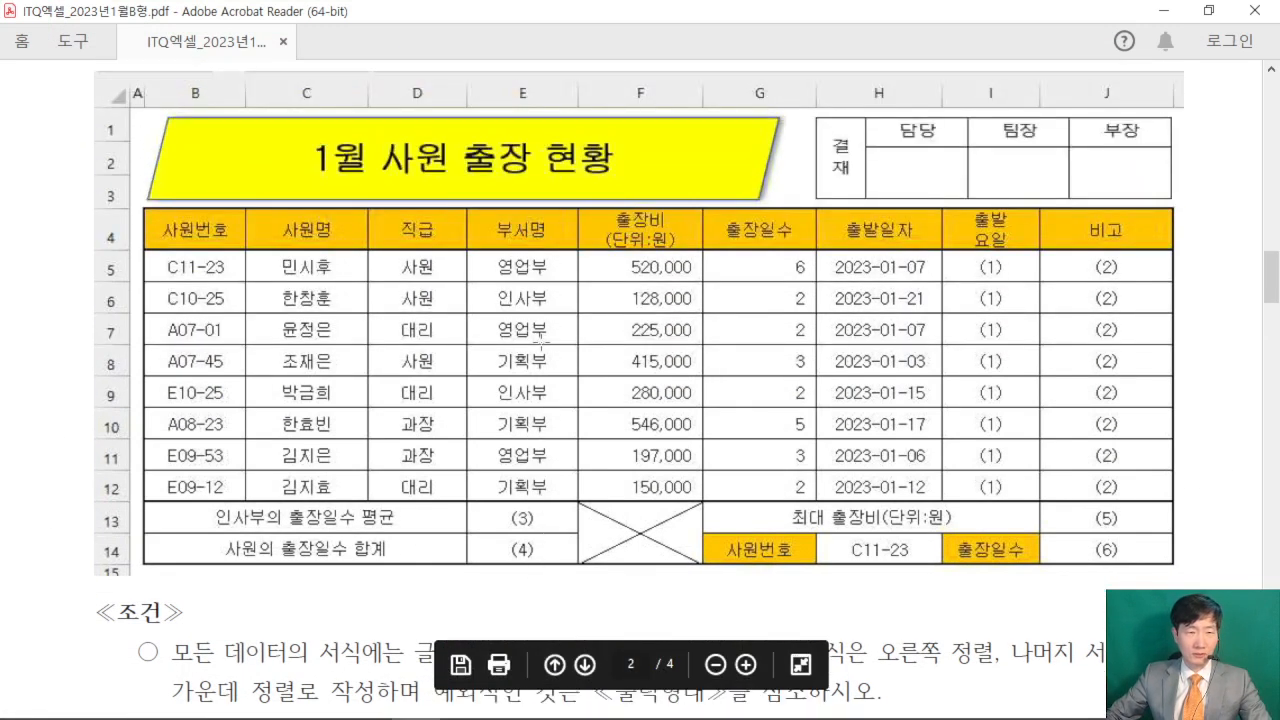
pyautogui.scroll(-1, 541, 342)
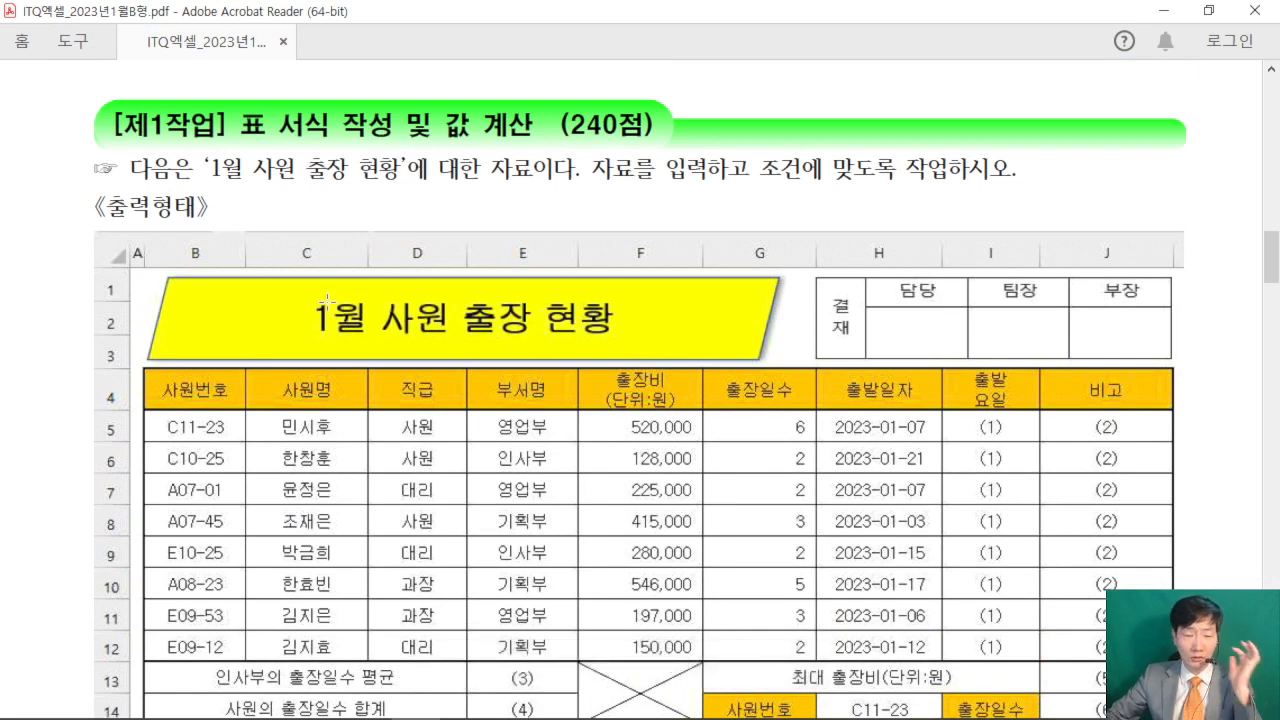
pyautogui.scroll(-3, 350, 300)
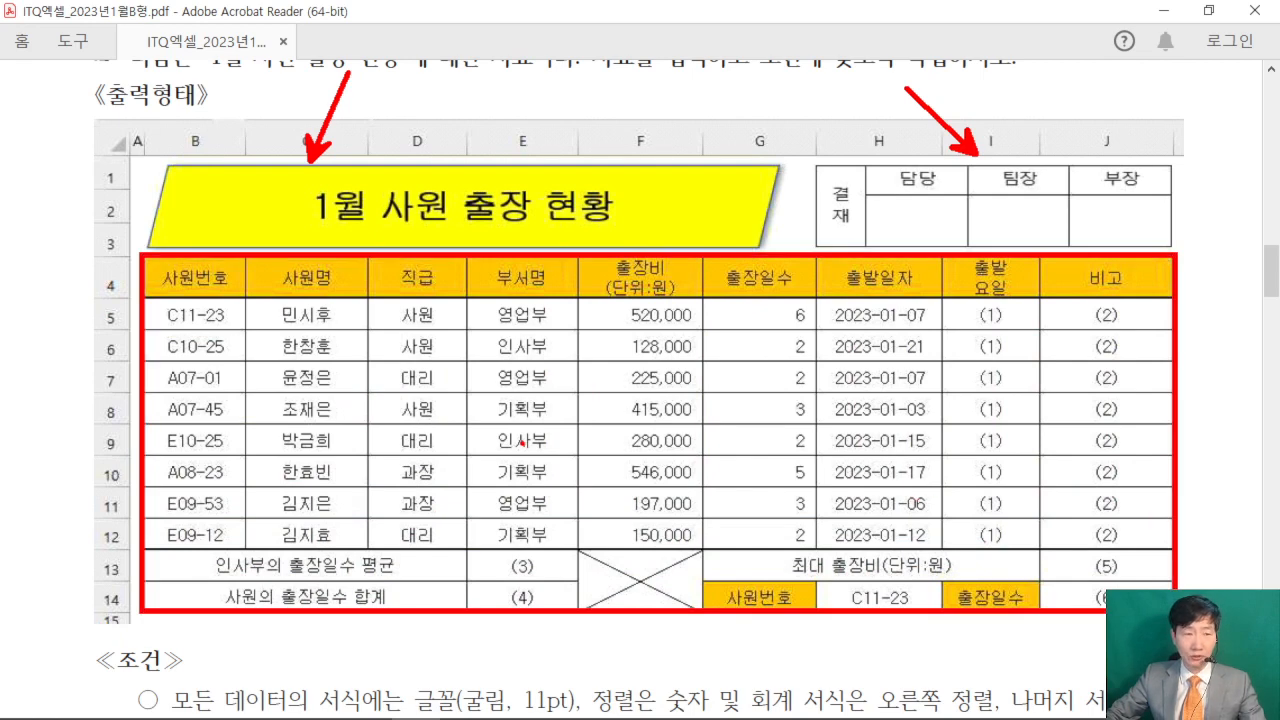
pyautogui.press('Escape')
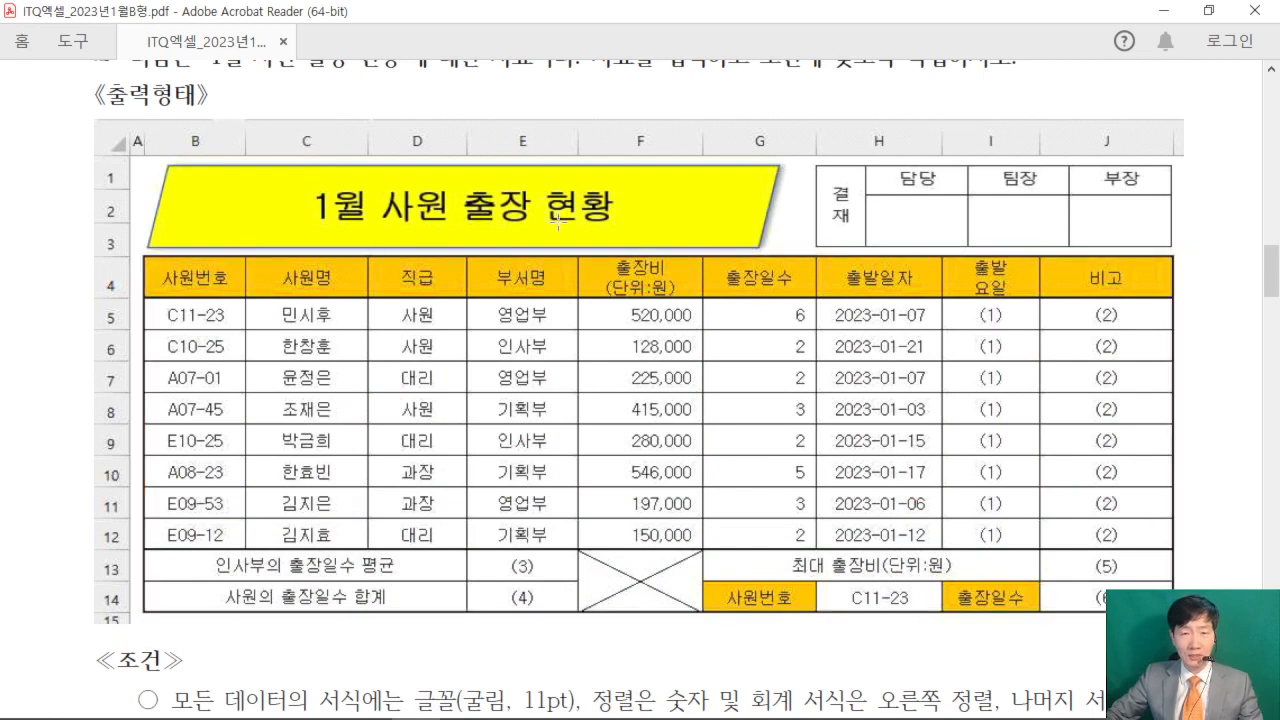
pyautogui.click(1164, 12)
# - Select the table range B4:J14 on 제1작업 and collapse the ribbon to enlarge the worksheet area
pyautogui.moveTo(66, 282); pyautogui.dragTo(664, 460)
pyautogui.scroll(4, 629, 443)
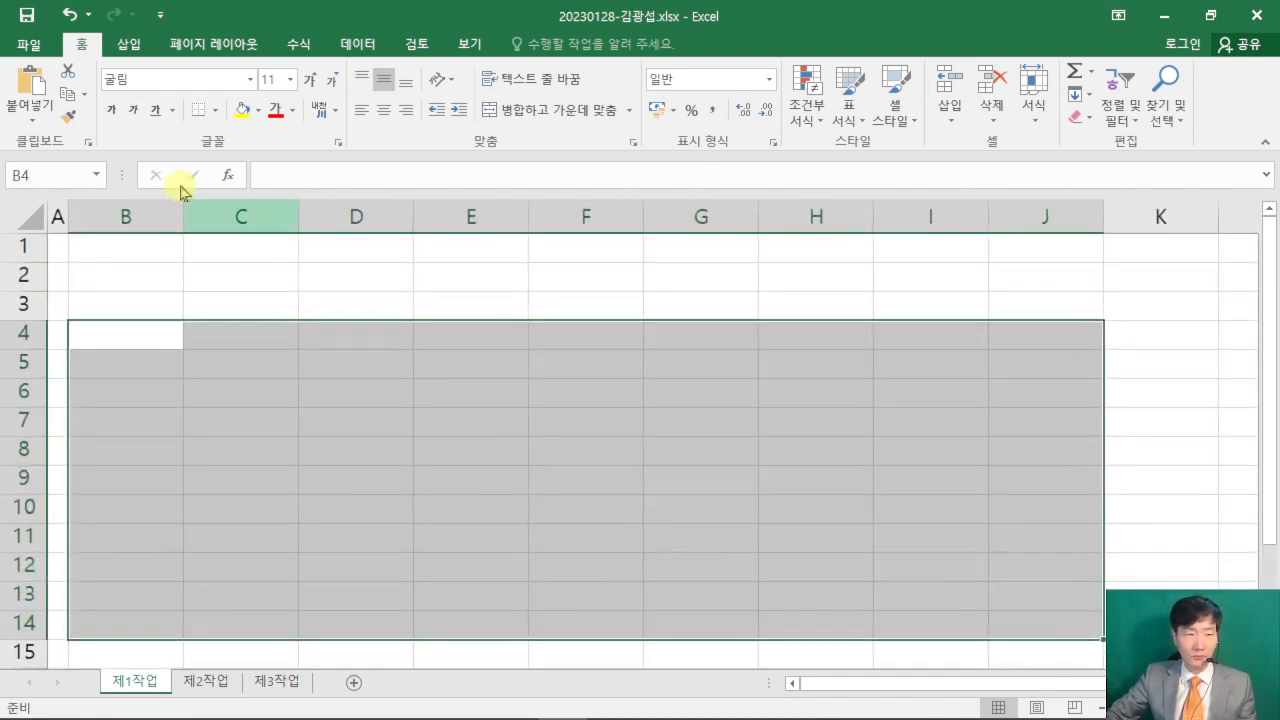
pyautogui.doubleClick(82, 44)
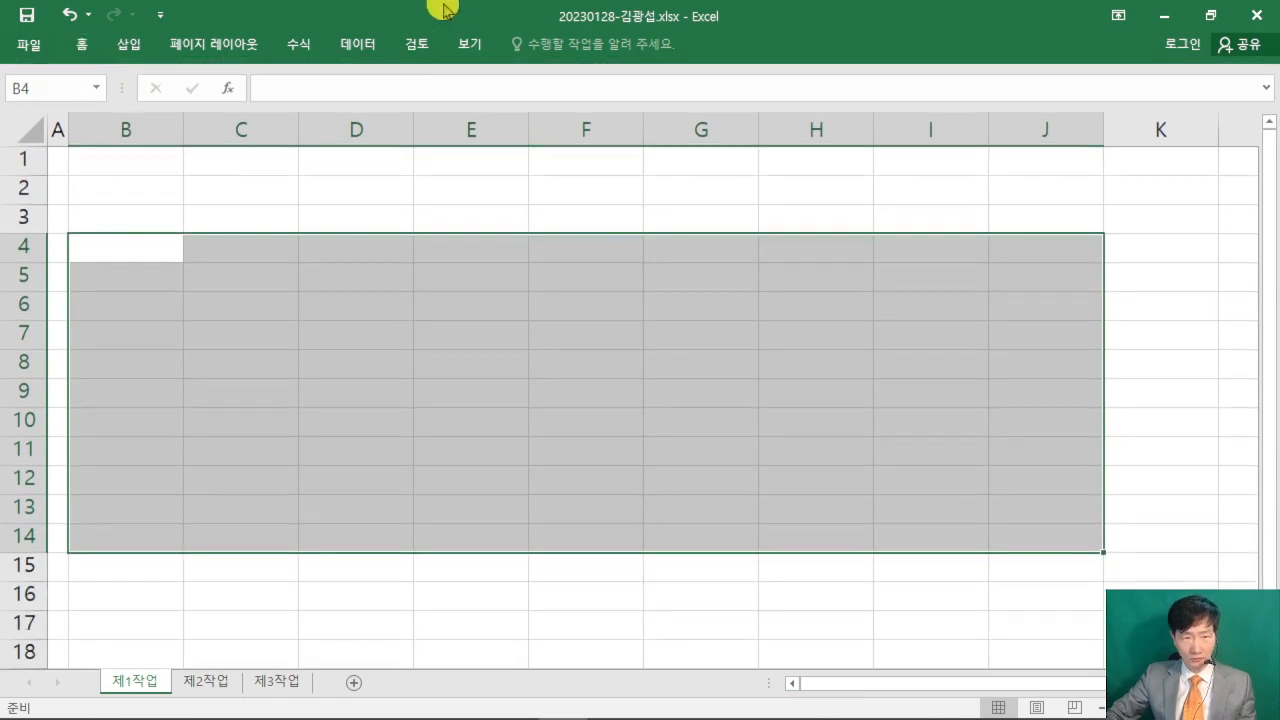
# - Arrange Excel side by side with the exam PDF in Acrobat Reader and widen the Excel window to about two thirds of the screen
pyautogui.moveTo(443, 8); pyautogui.dragTo(1278, 334)
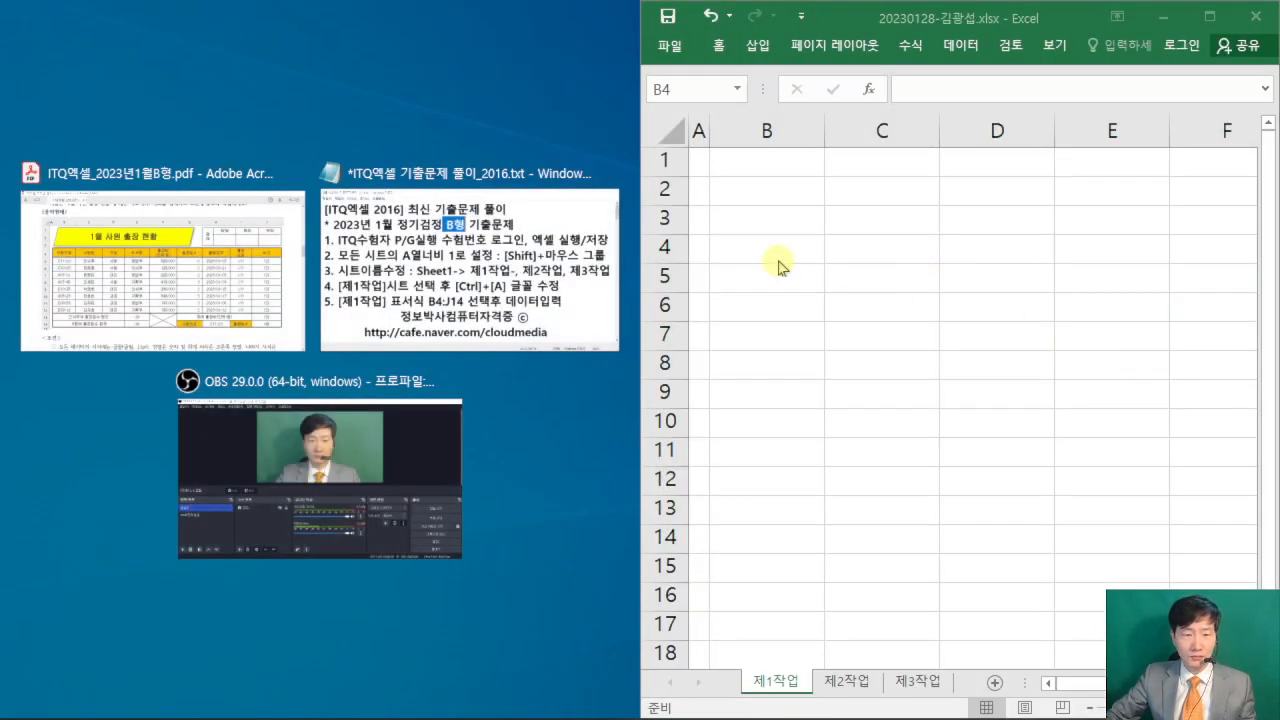
pyautogui.click(266, 331)
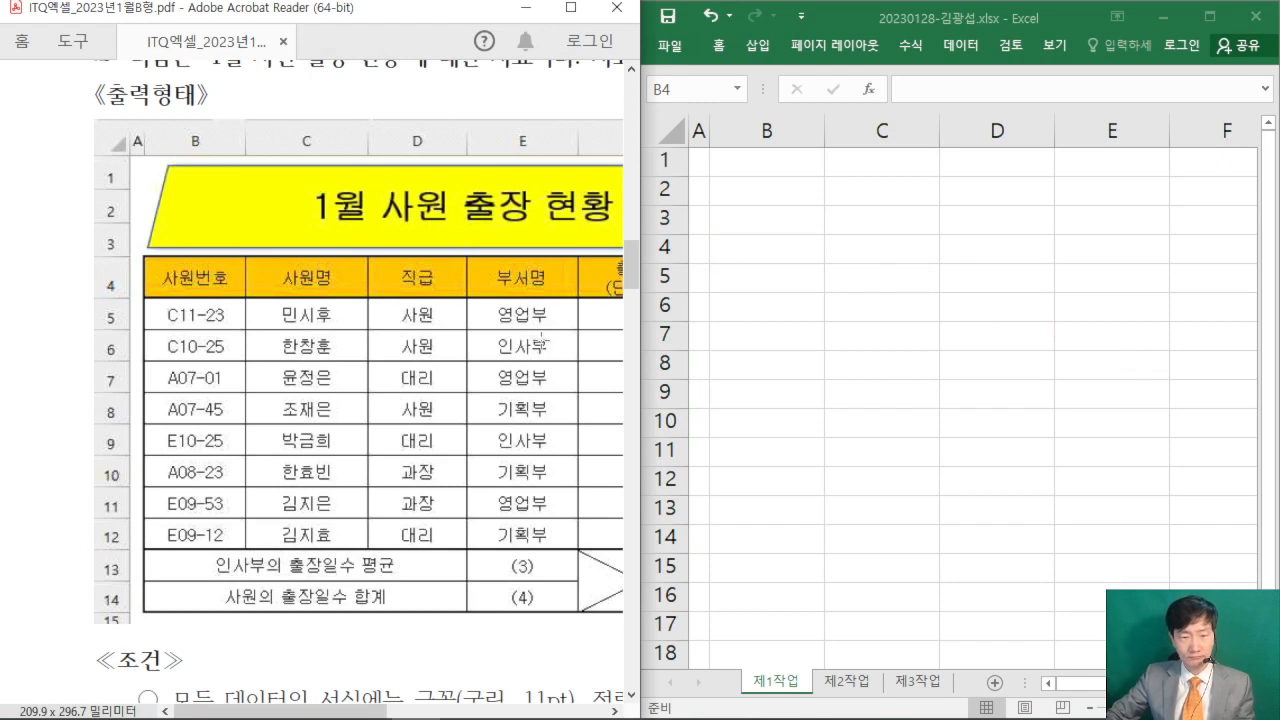
pyautogui.click(876, 26)
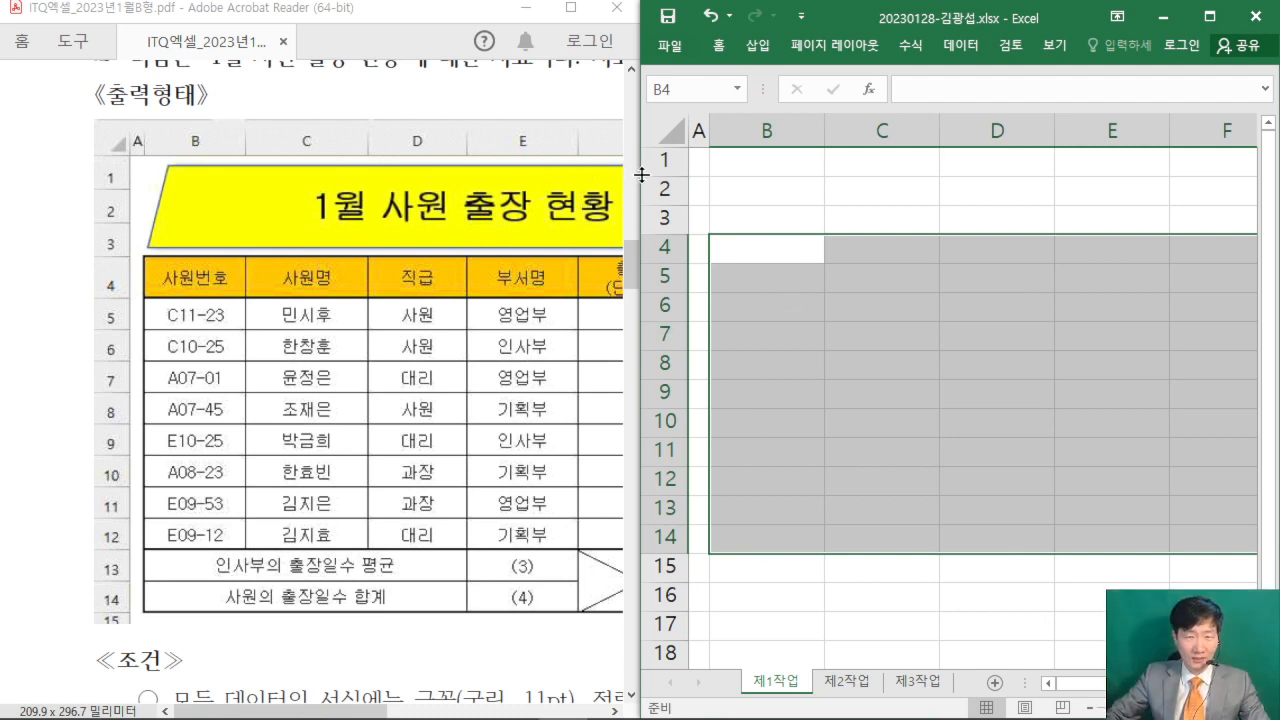
pyautogui.moveTo(637, 174); pyautogui.dragTo(399, 174)
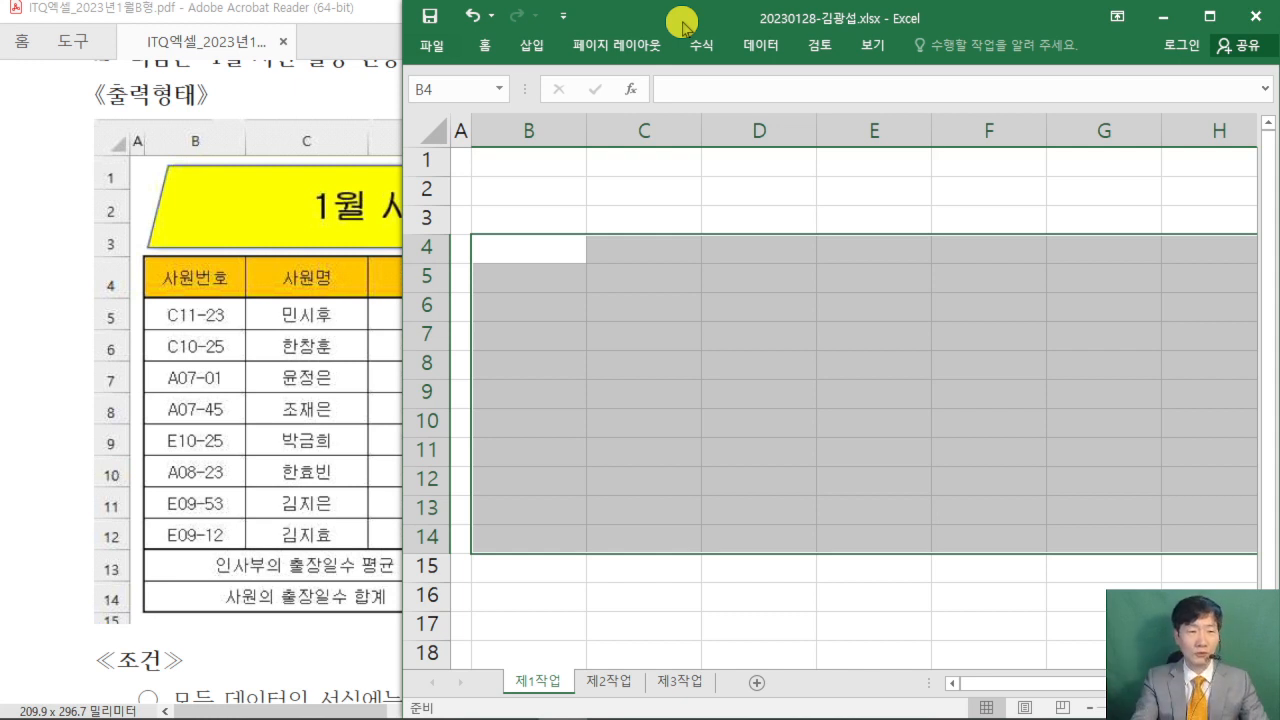
# - Enter the header 사원번호 in B4 and the first two employee numbers from the exam table in B5:B6
pyautogui.write('사원번호')
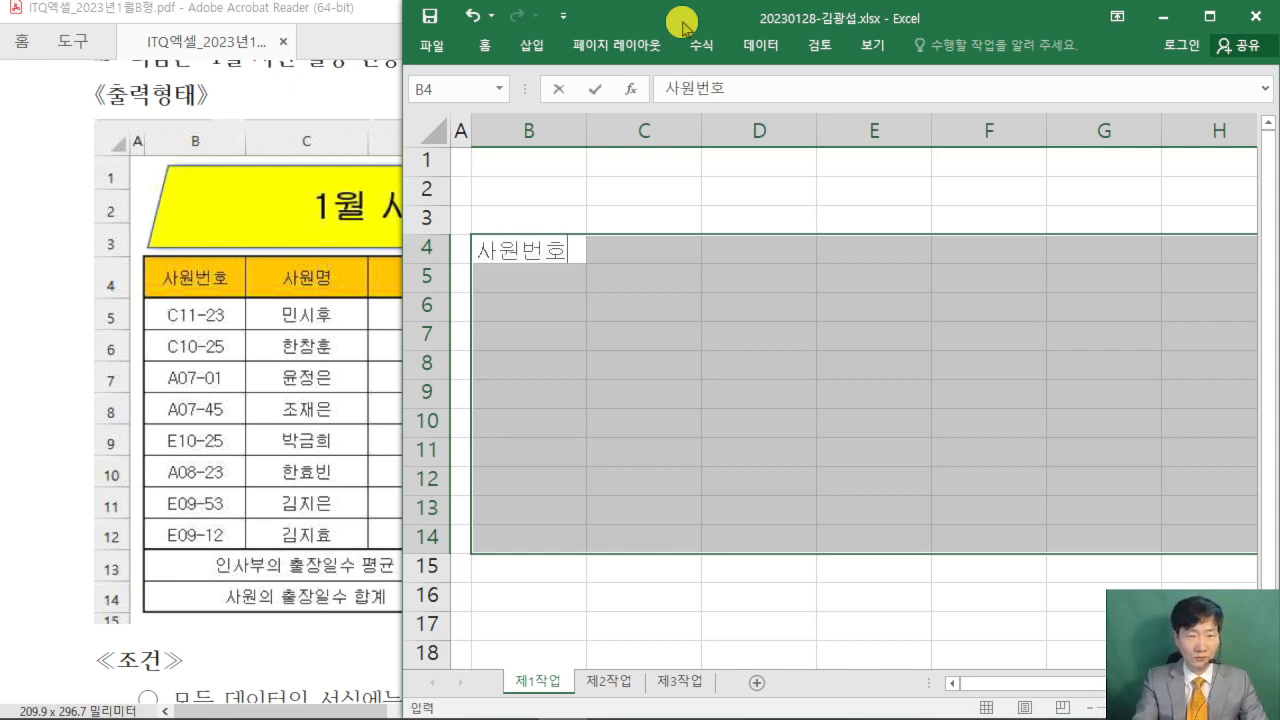
pyautogui.press('Return')
pyautogui.write('C11-')
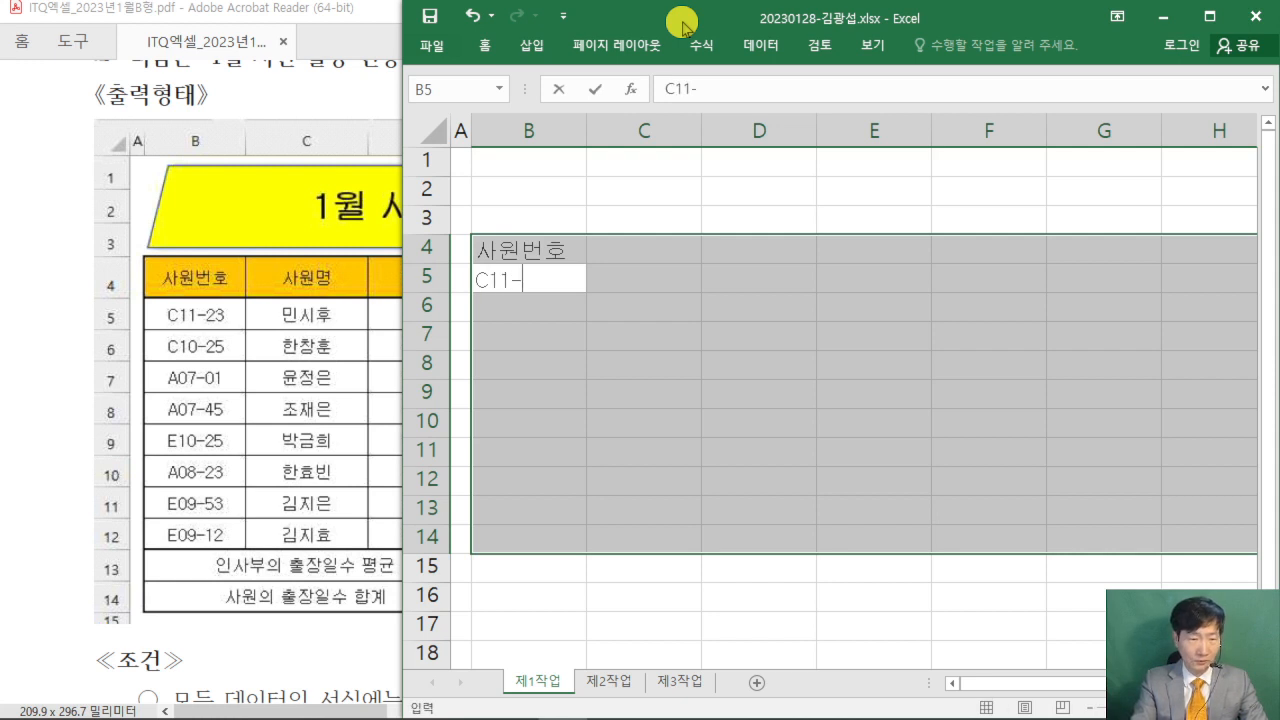
pyautogui.write('23')
pyautogui.press('Return')
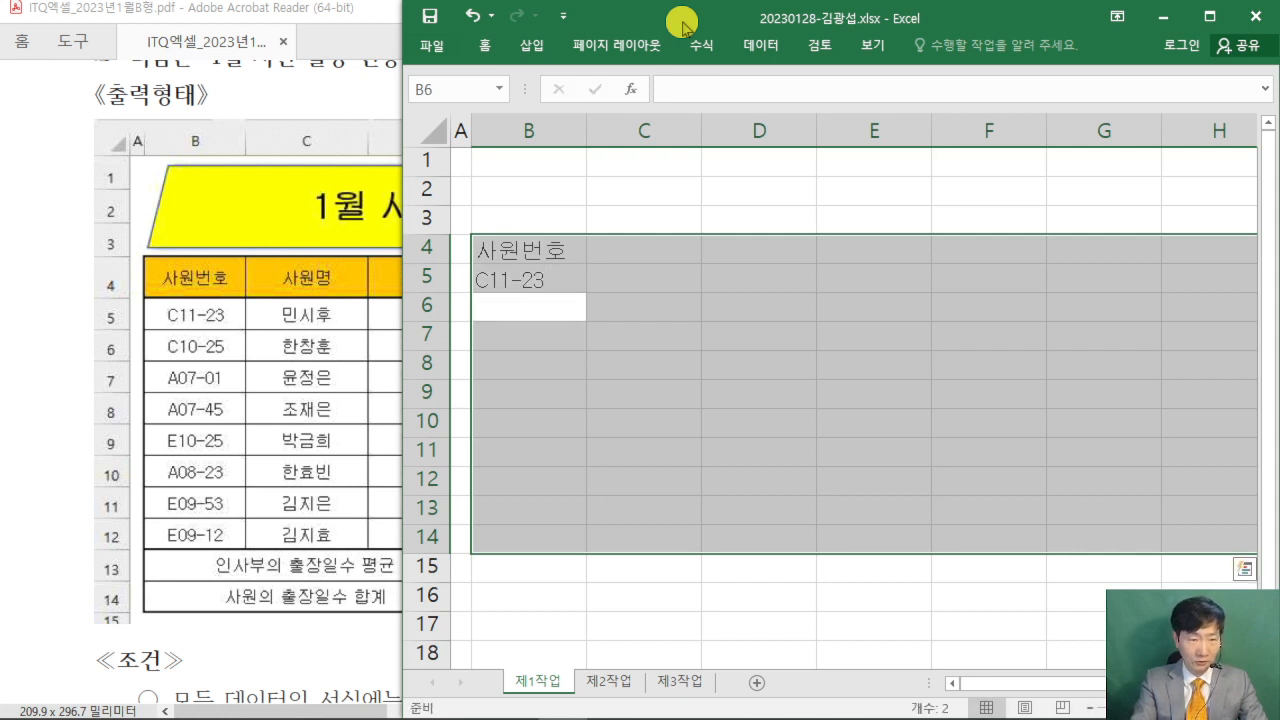
pyautogui.write('C10-25')
pyautogui.press('Return')
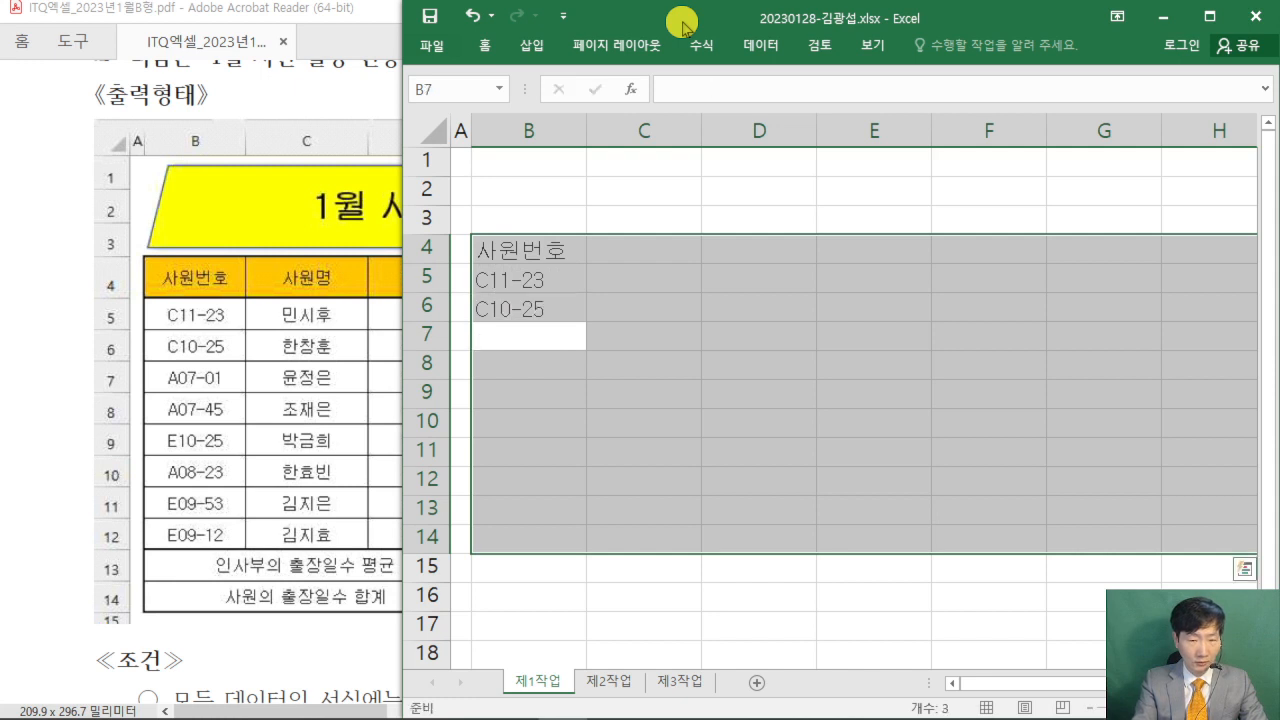
# - Fill B7:B9 with the third to fifth employee numbers from the exam table
pyautogui.write('A07')
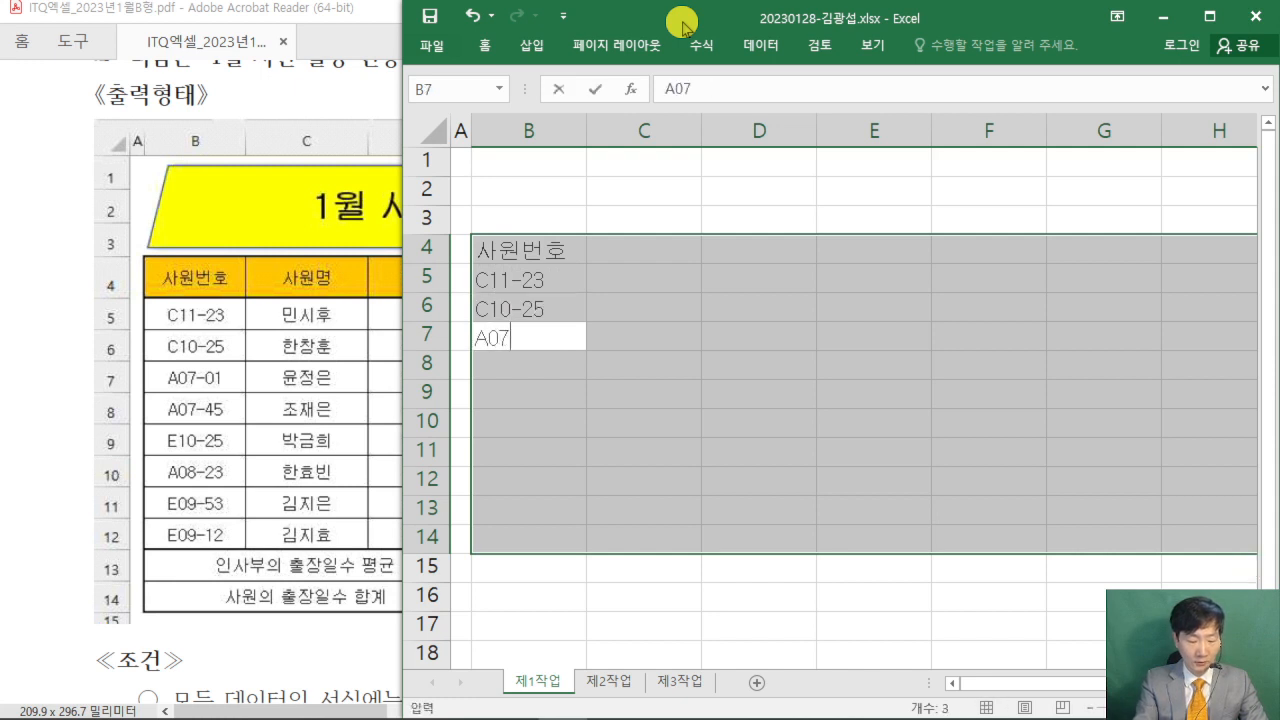
pyautogui.write('-01')
pyautogui.press('Return')
pyautogui.write('A07')
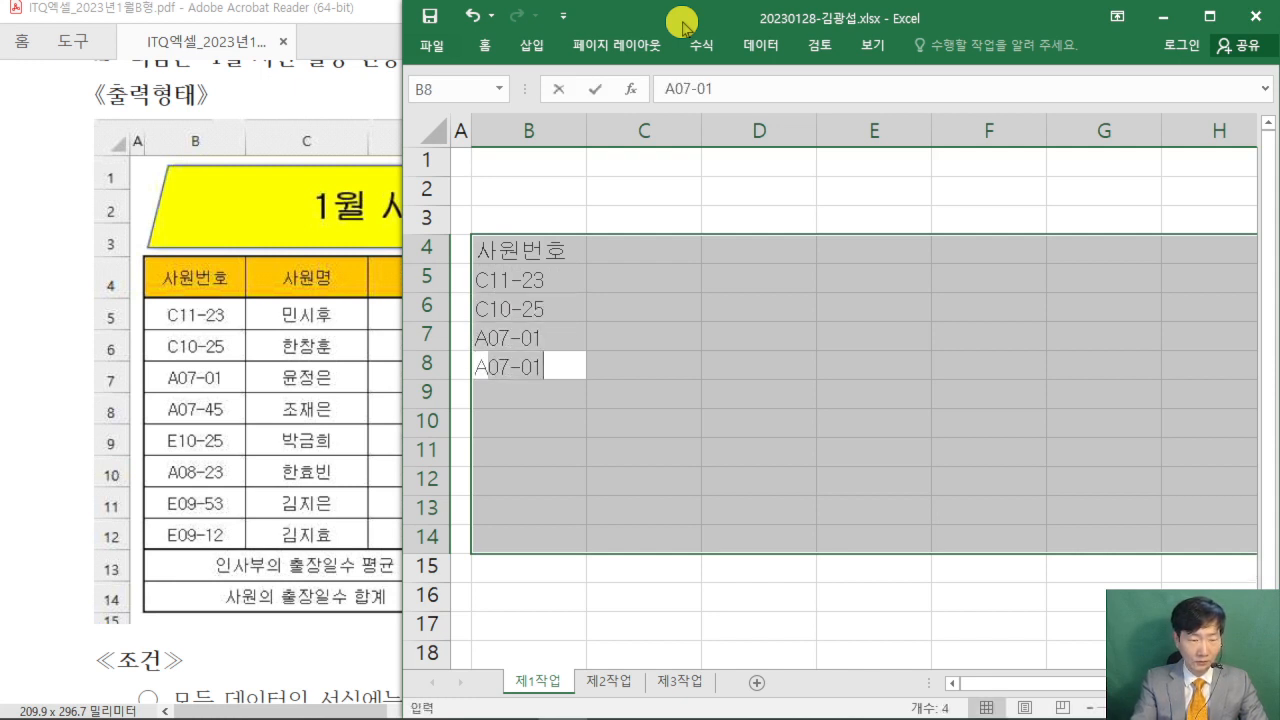
pyautogui.write('-45')
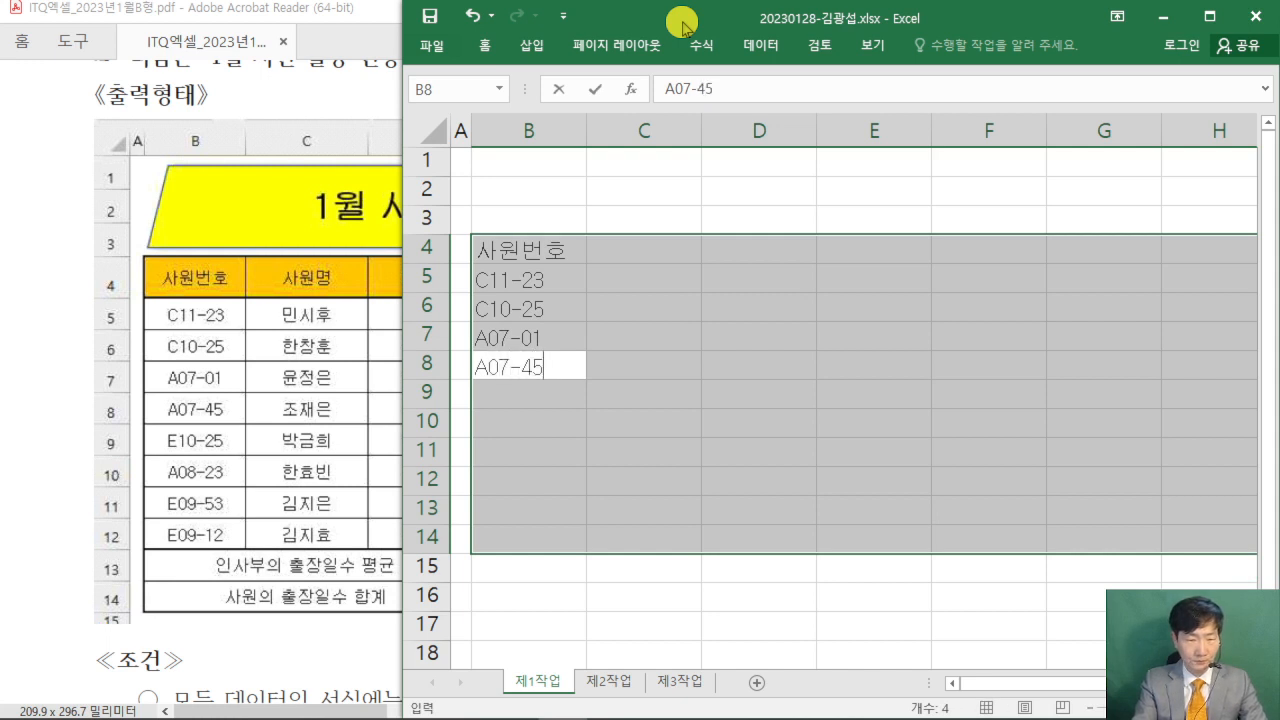
pyautogui.press('Return')
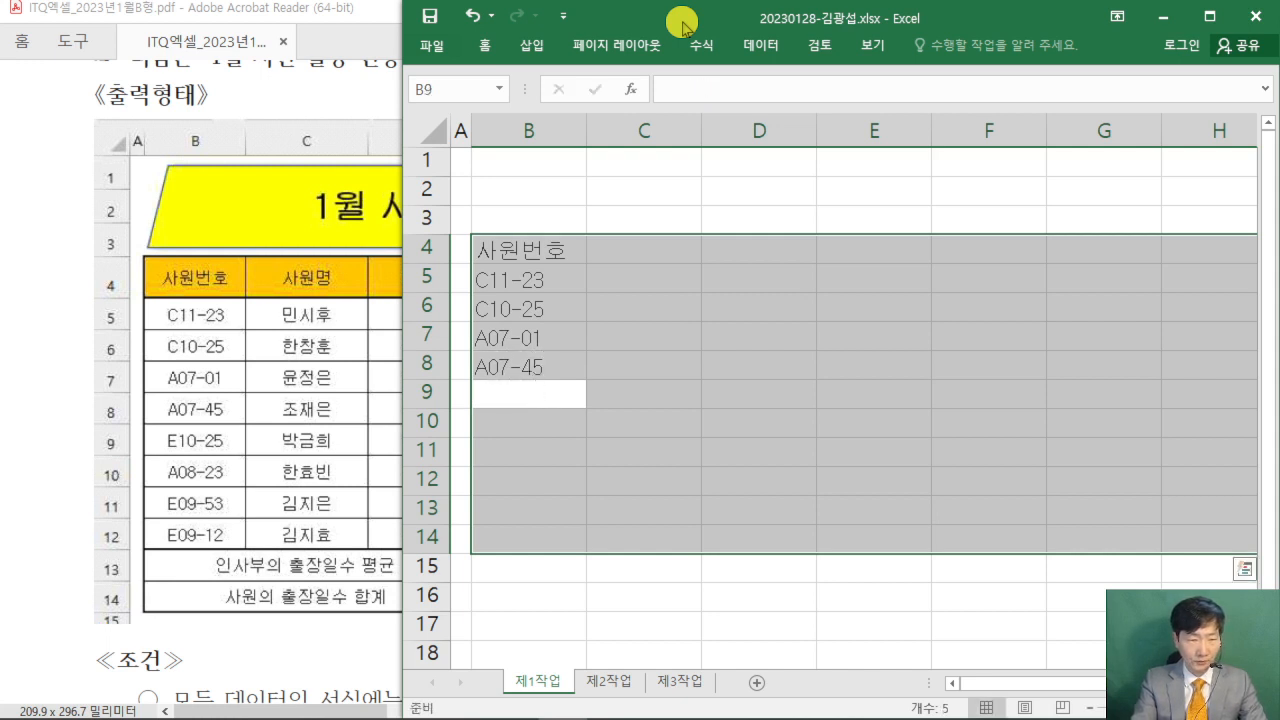
pyautogui.write('E')
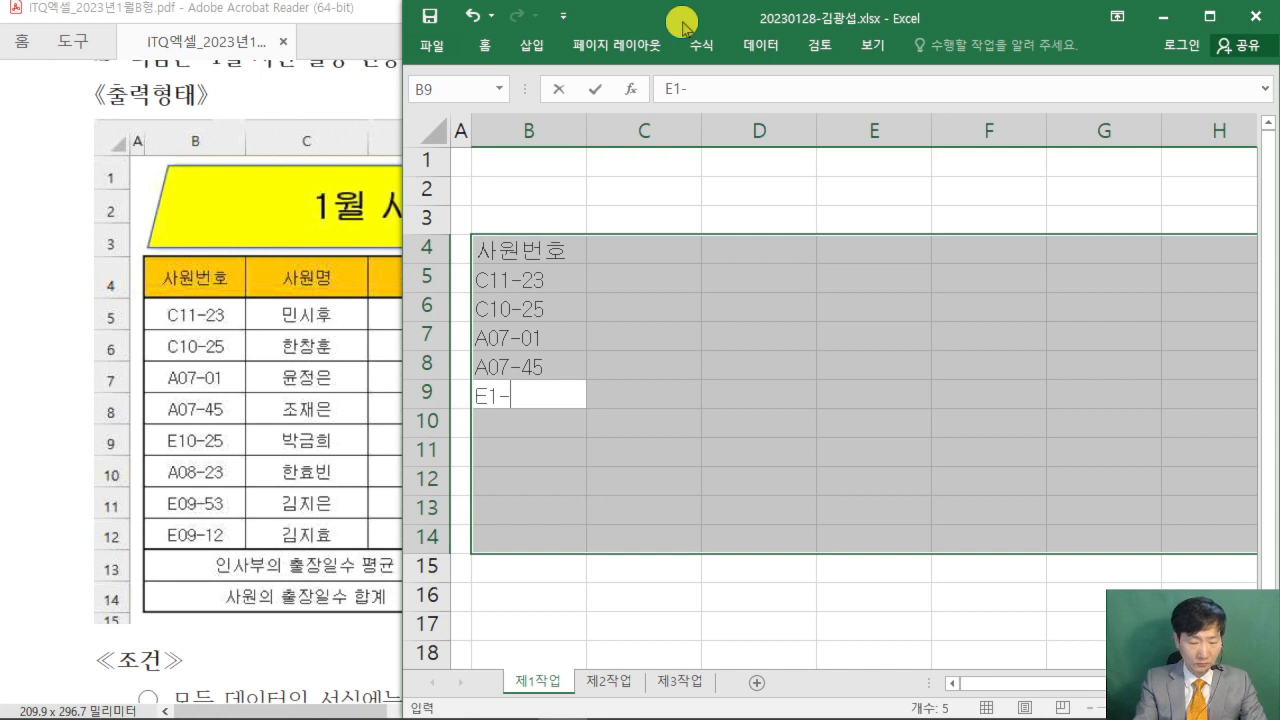
pyautogui.write('10-2')
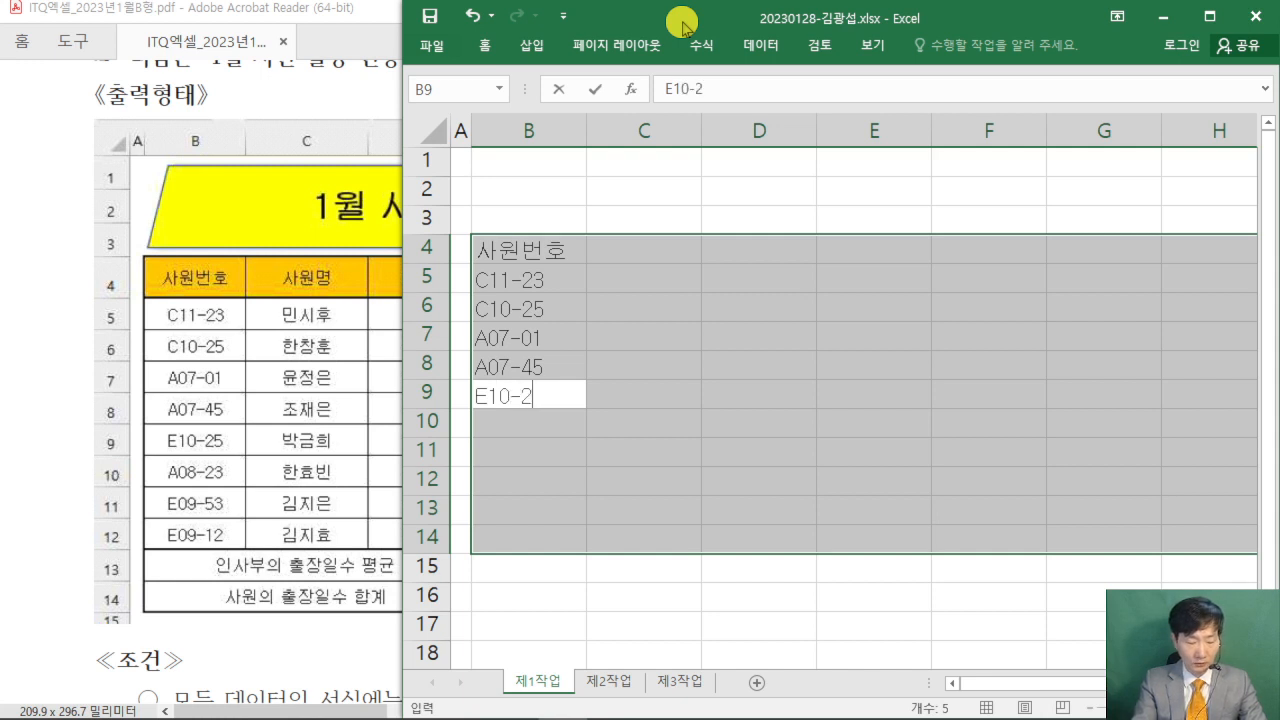
pyautogui.write('5')
pyautogui.press('Return')
# - Fill B10:B12 with the last three employee numbers from the exam table
pyautogui.write('A08')
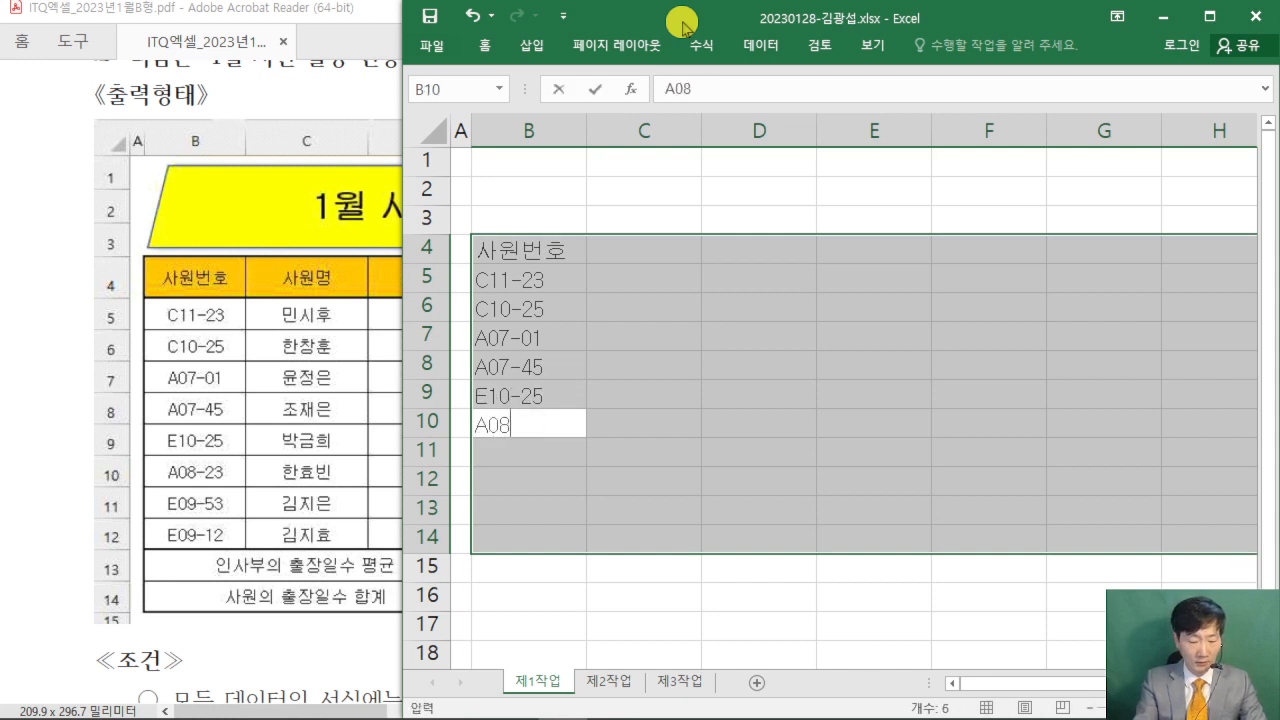
pyautogui.write('-23')
pyautogui.press('Return')
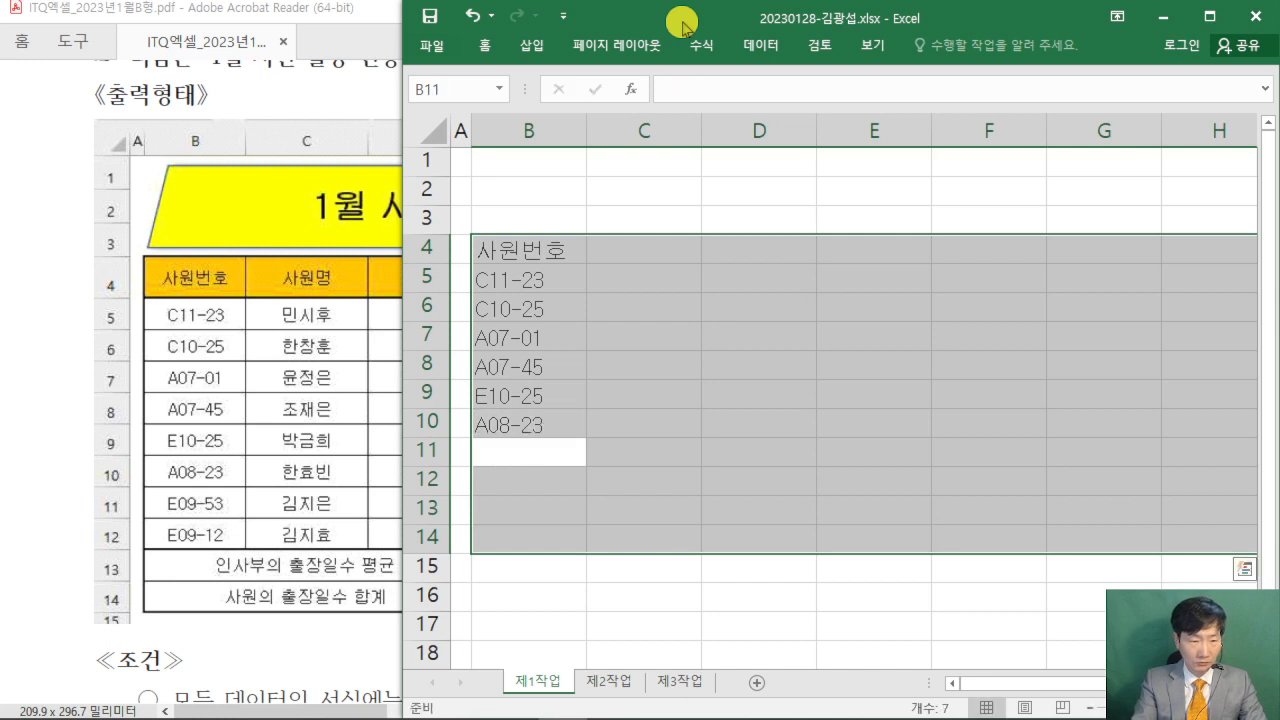
pyautogui.write('E')
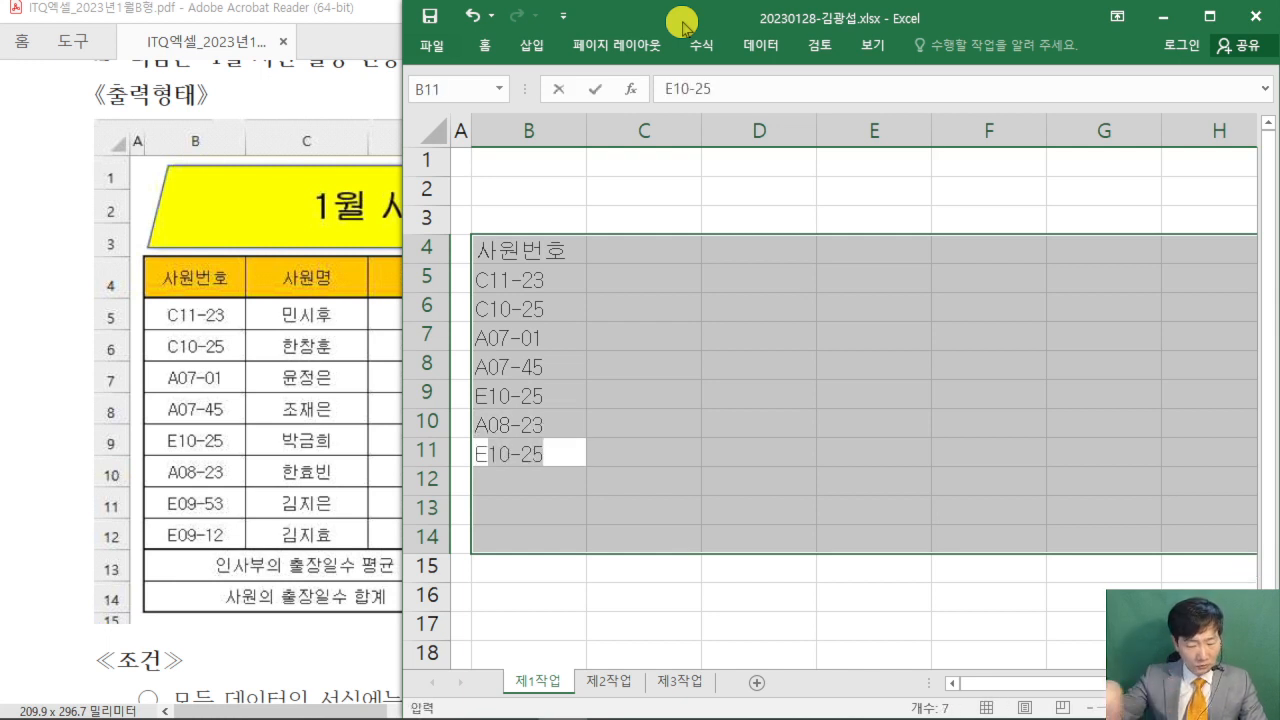
pyautogui.write('09-53')
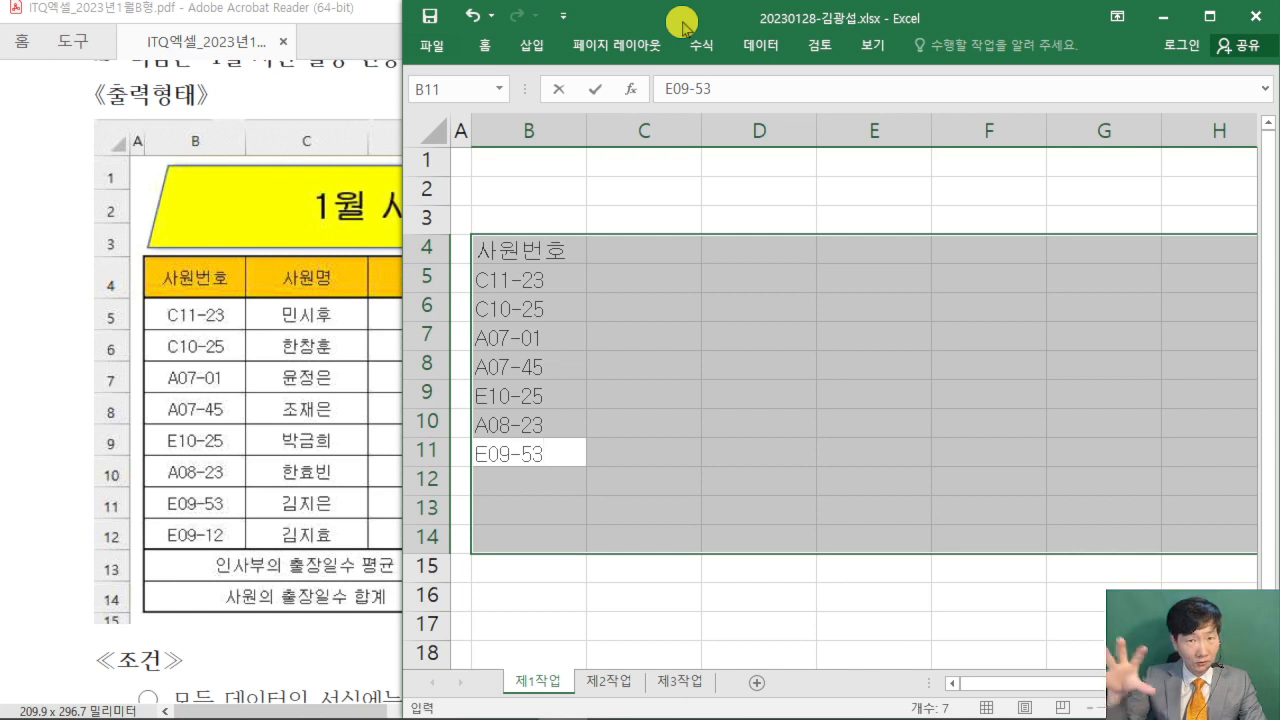
pyautogui.press('Return')
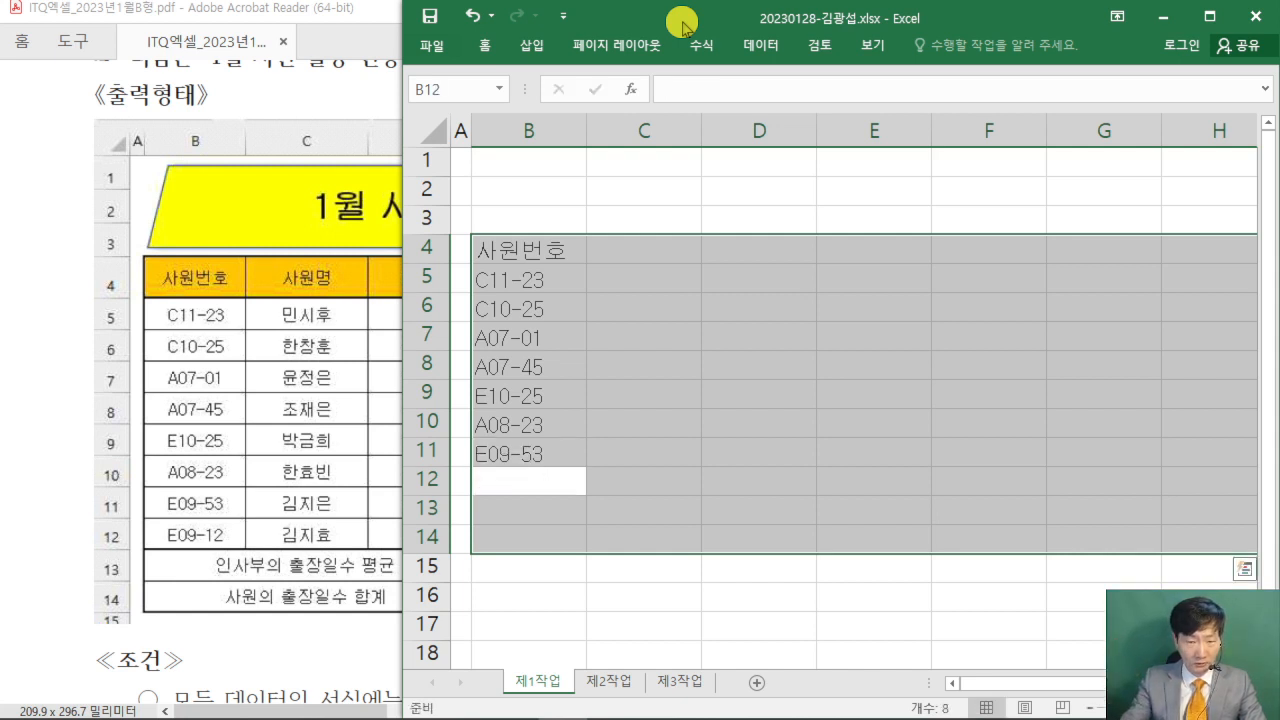
pyautogui.write('E')
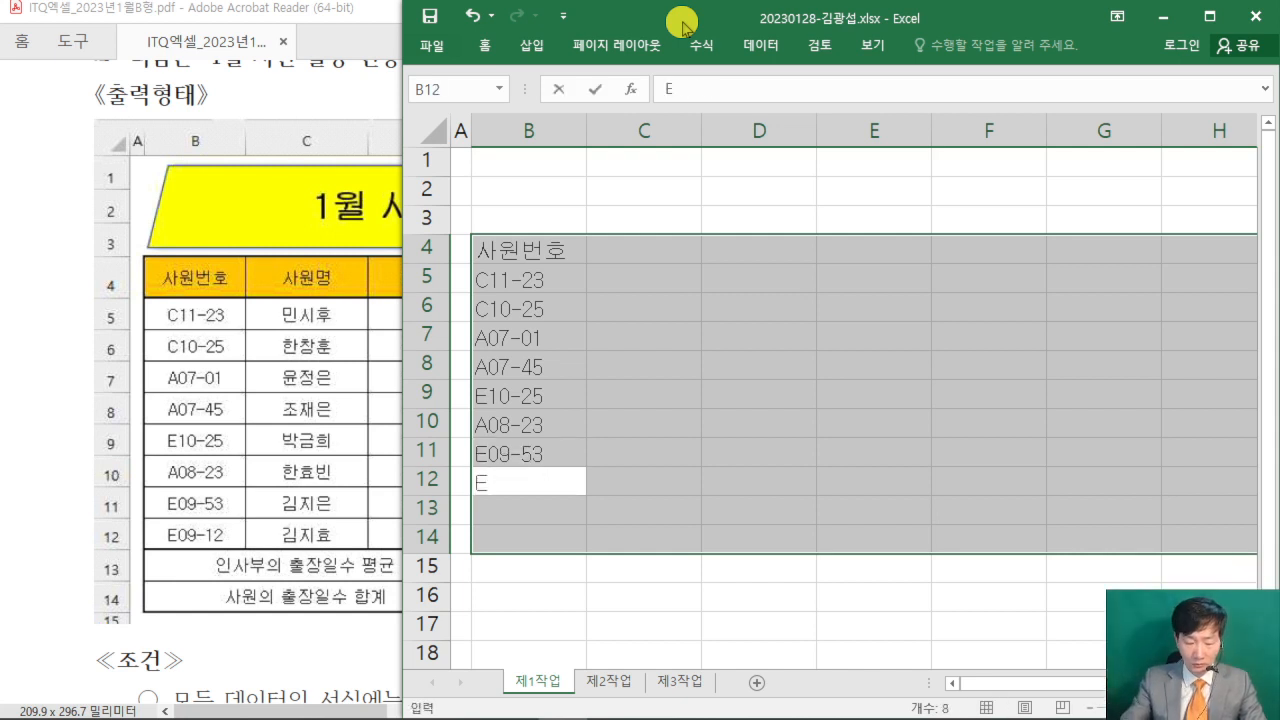
pyautogui.write('09-12')
pyautogui.press('Return')
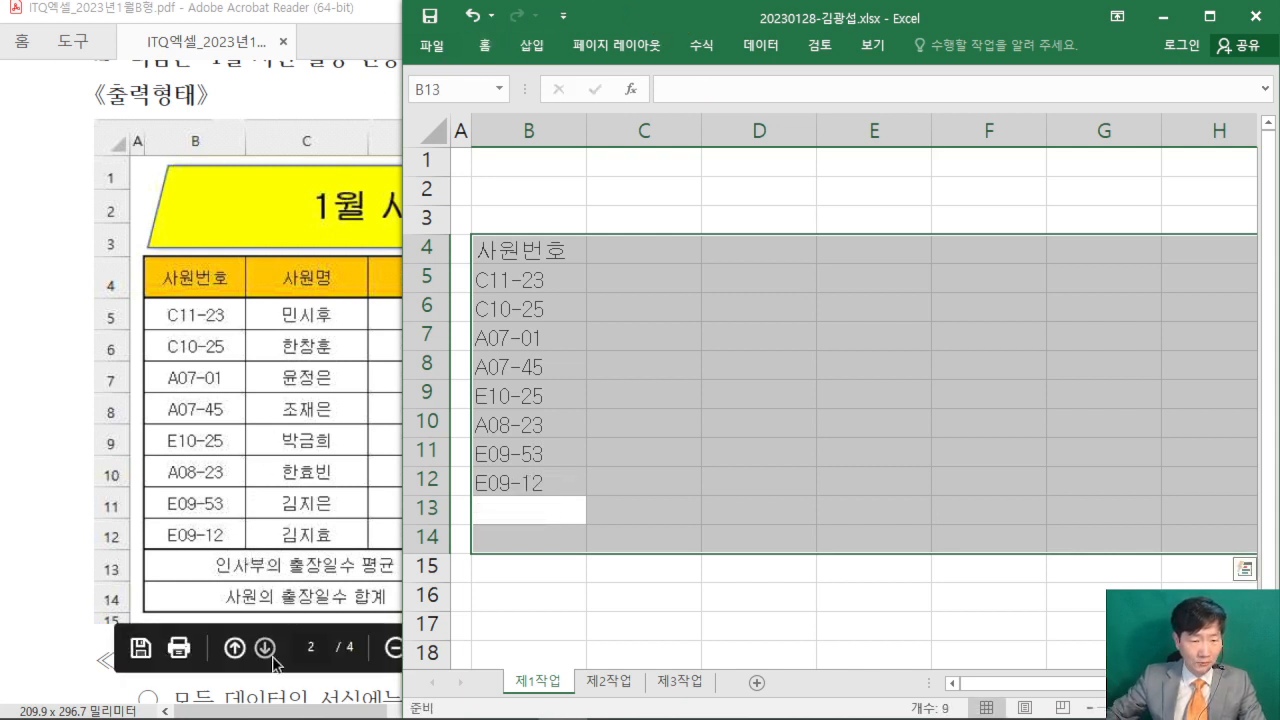
# - Enter the summary labels 인사부의 출장일수 평균 in B13 and 사원의 출장일수 합계 in B14
pyautogui.click(265, 712)
pyautogui.moveTo(265, 712); pyautogui.dragTo(290, 712)
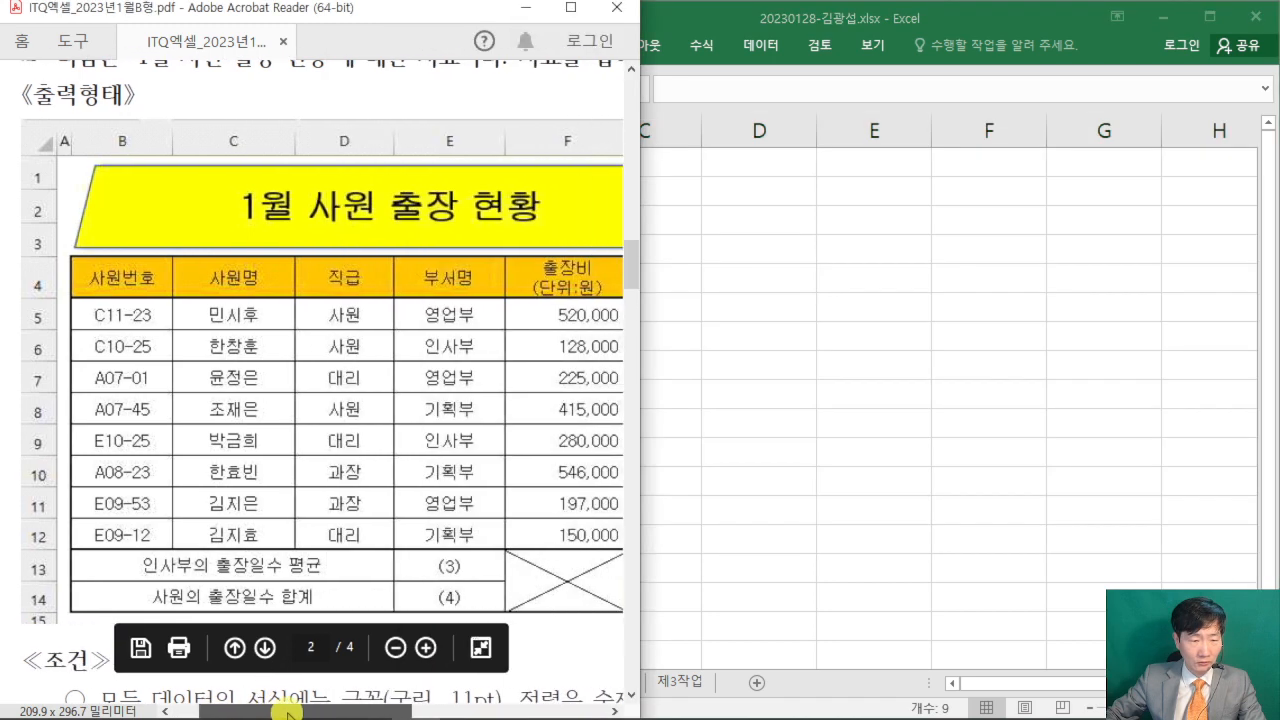
pyautogui.click(912, 24)
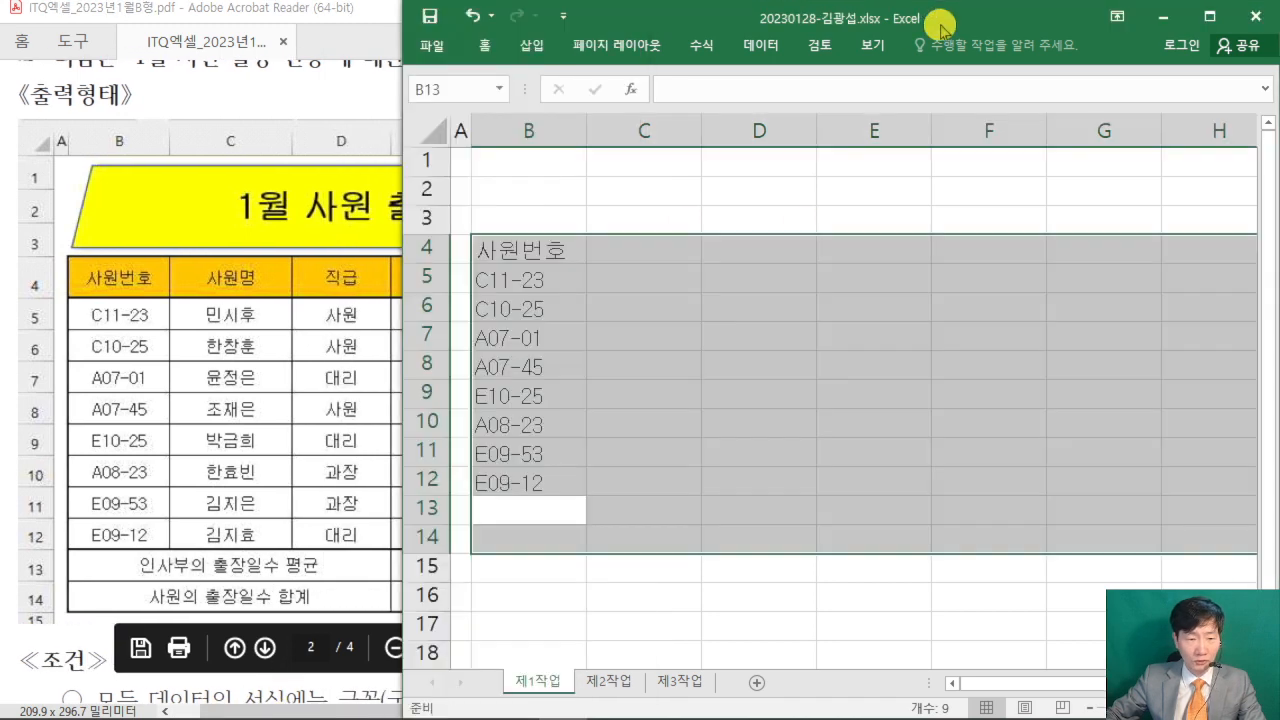
pyautogui.write('인사부의 출')
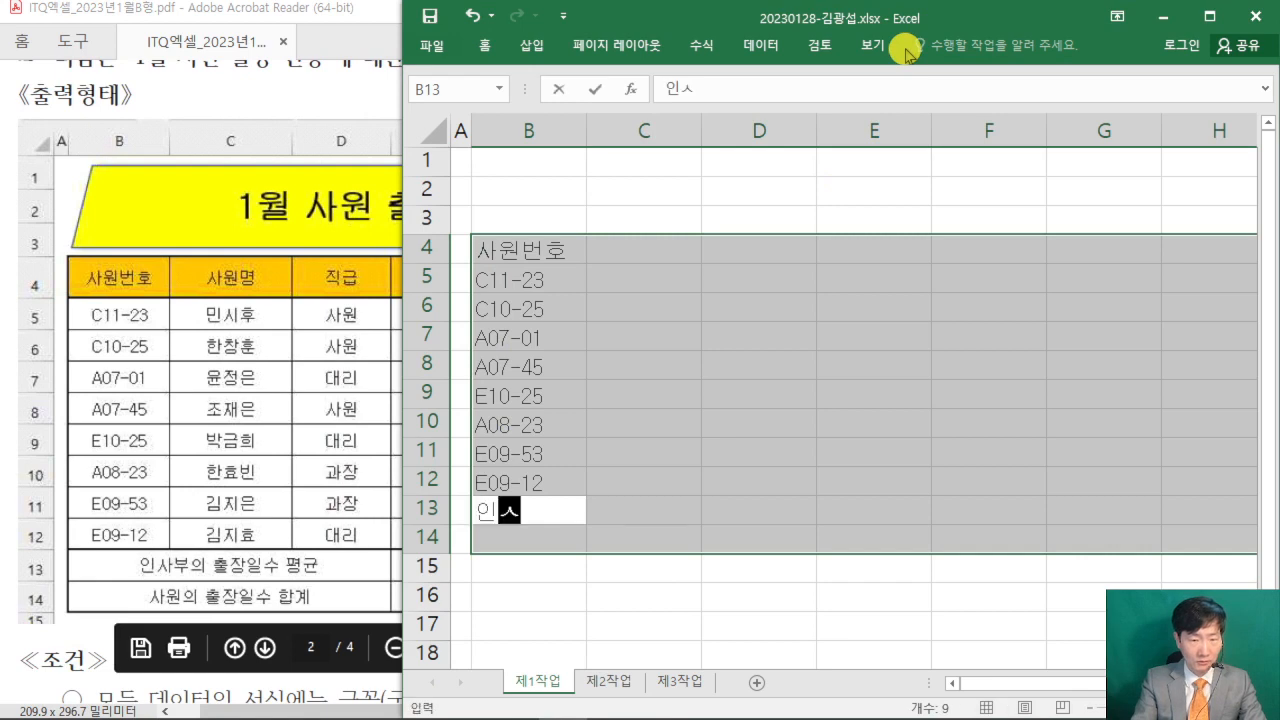
pyautogui.write('장')
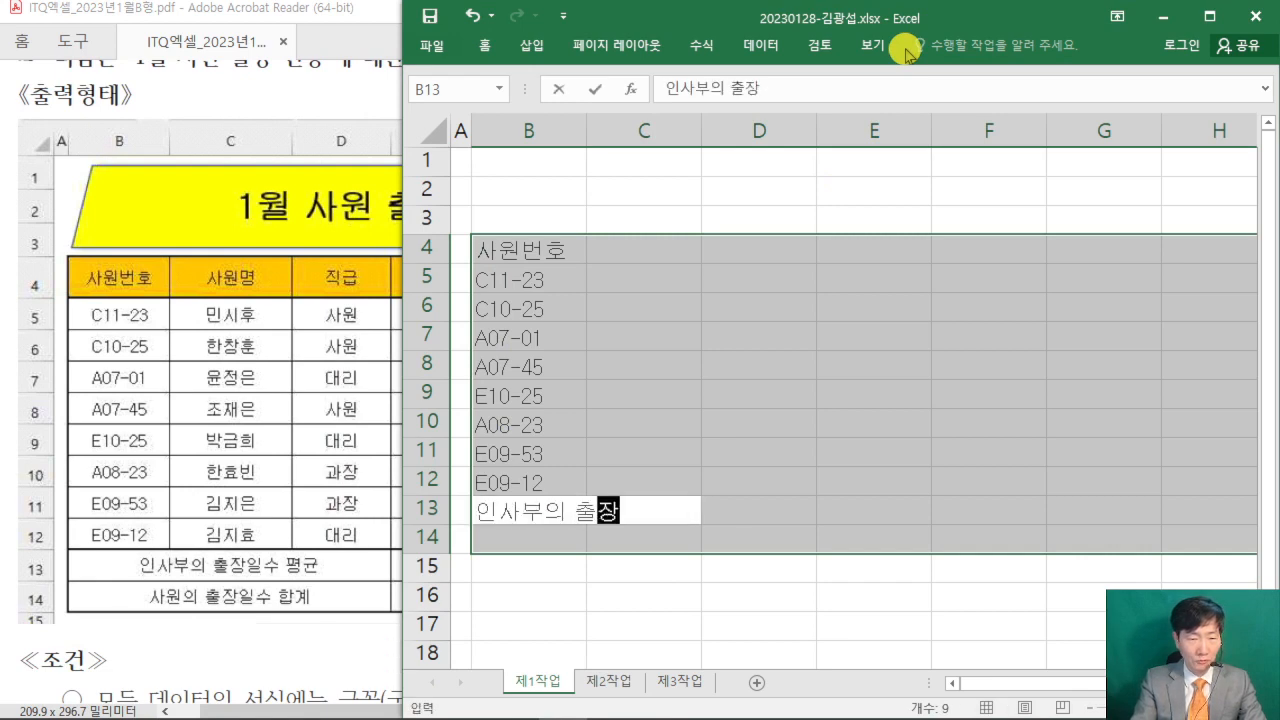
pyautogui.write('일수 펴ㅇ균')
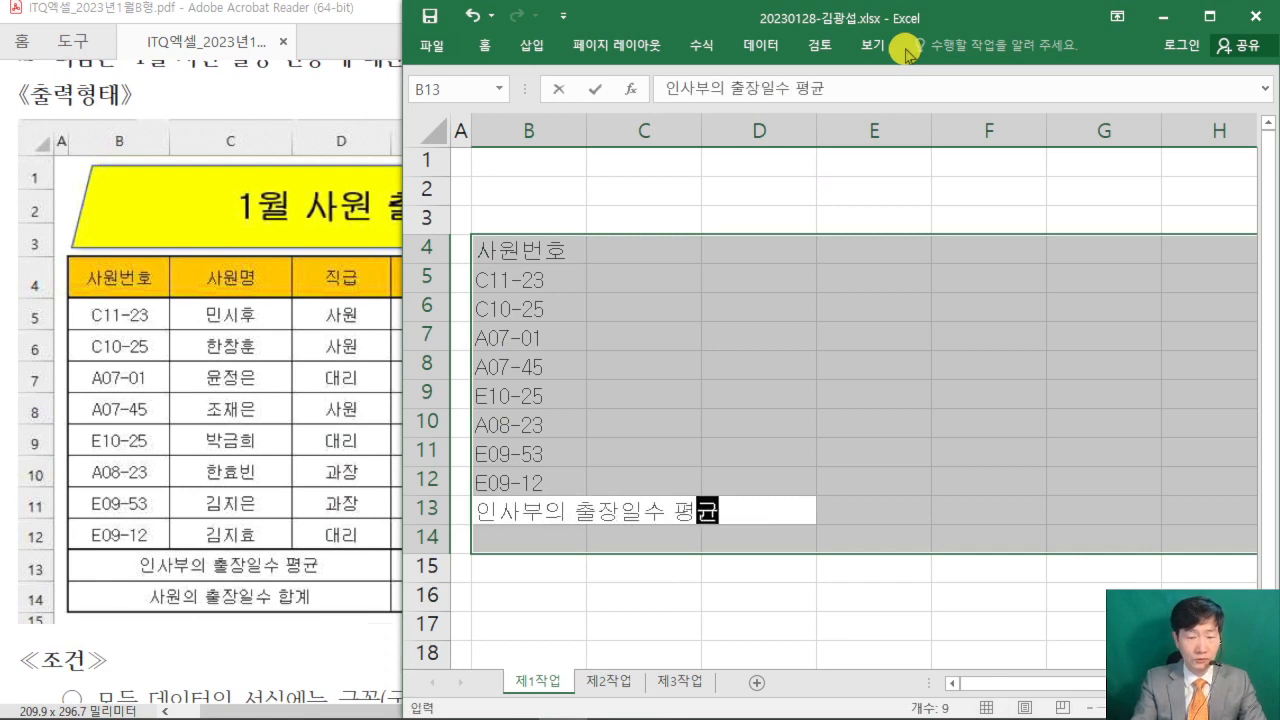
pyautogui.press('Return')
pyautogui.write('사원의 출자')
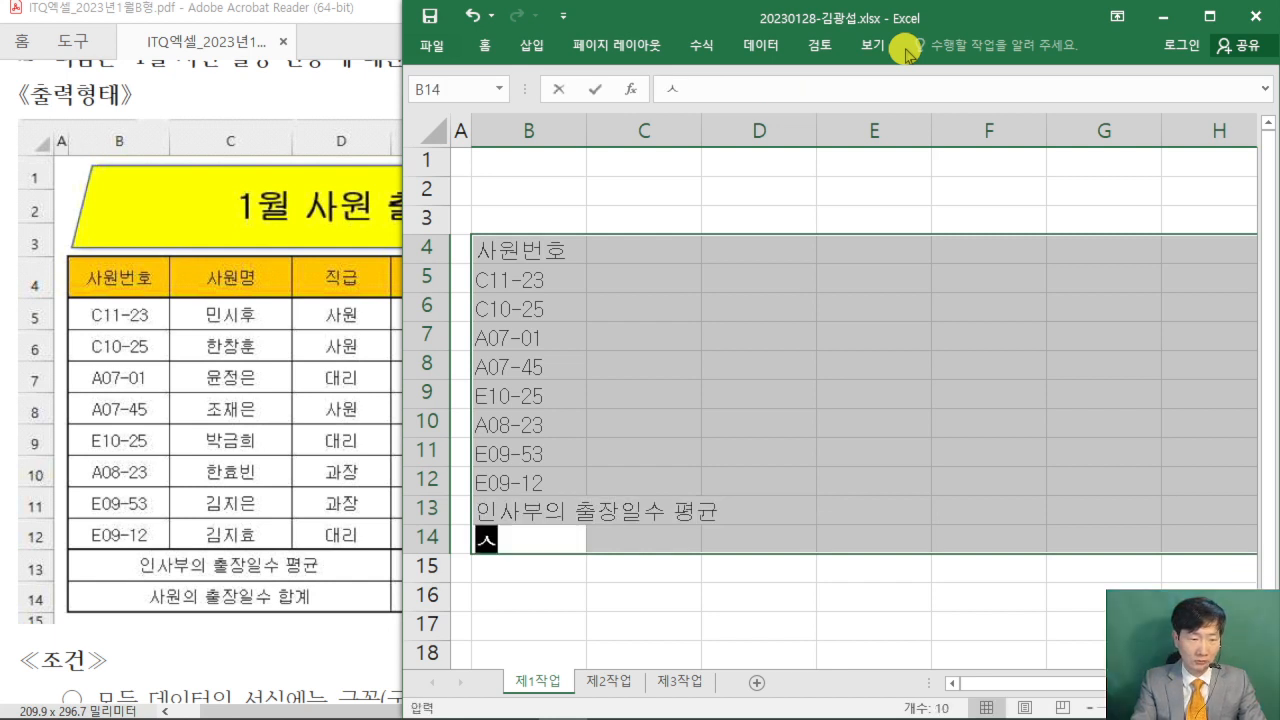
pyautogui.write('ㅇ일수 합계')
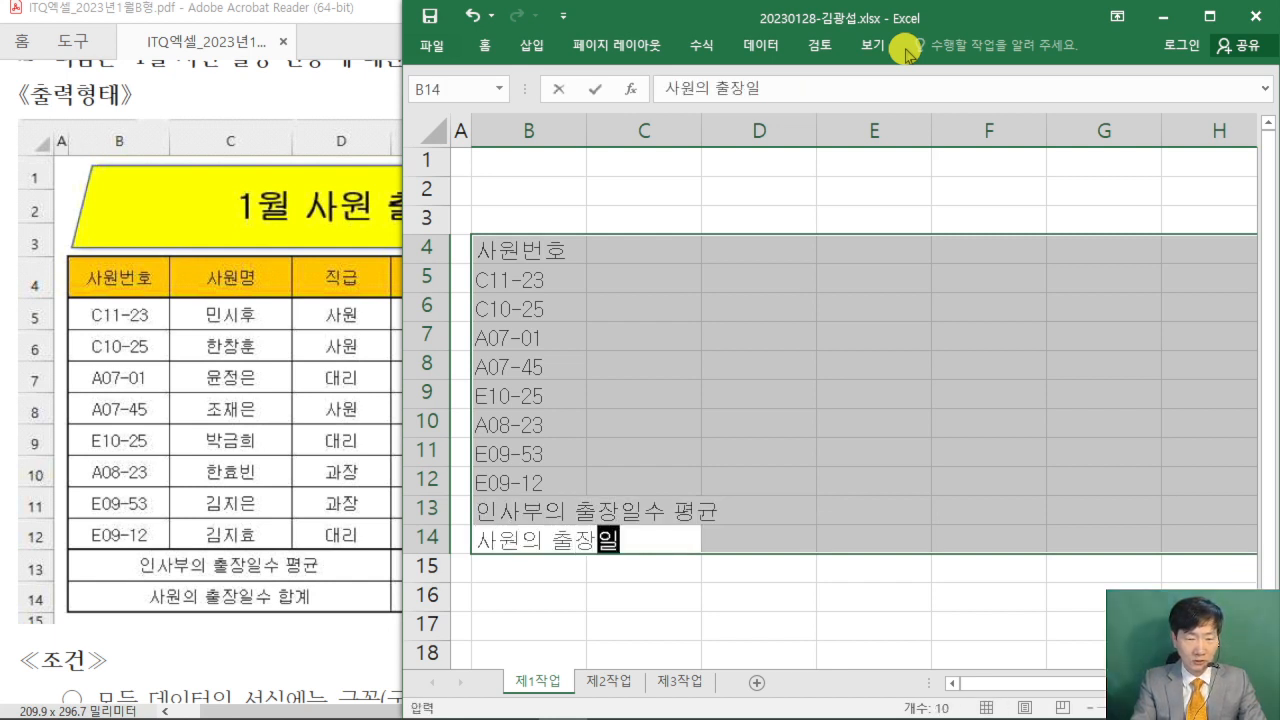
pyautogui.press('Return')
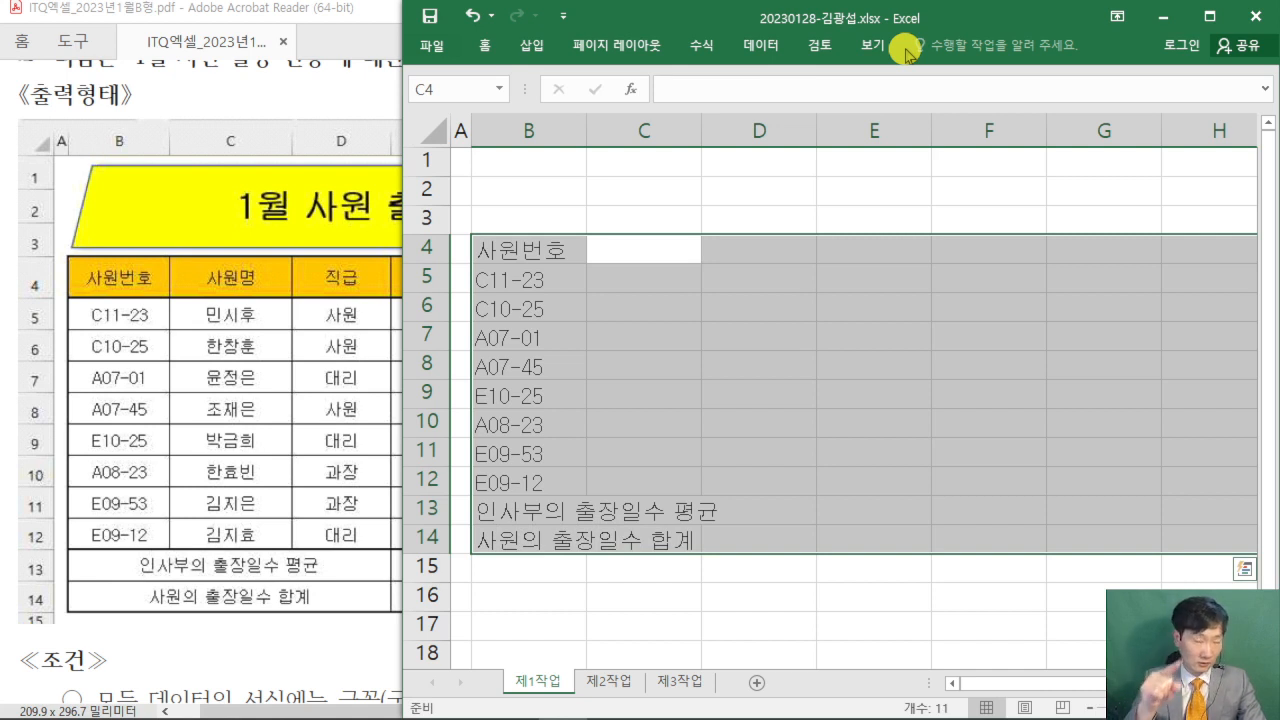
# - Enter the header 사원명 in C4 and the first three employee names from the exam table in C5:C7
pyautogui.write('사원명')
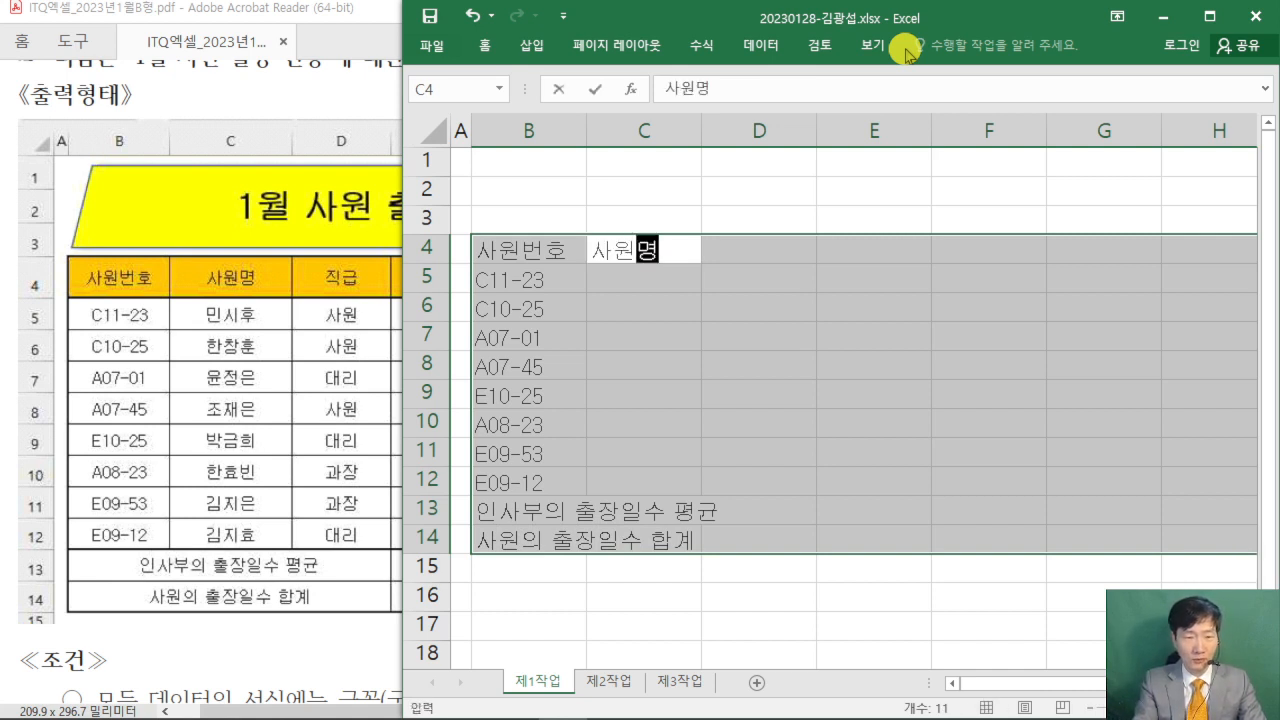
pyautogui.press('Return')
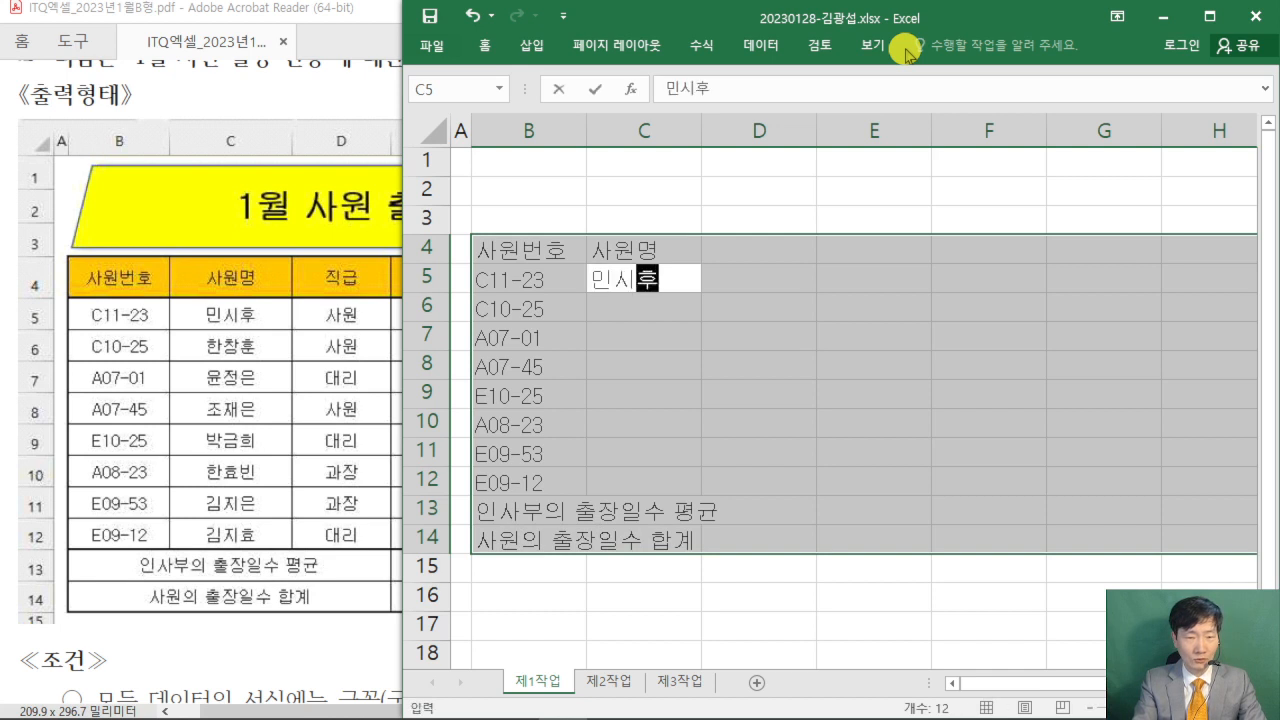
pyautogui.press('Return')
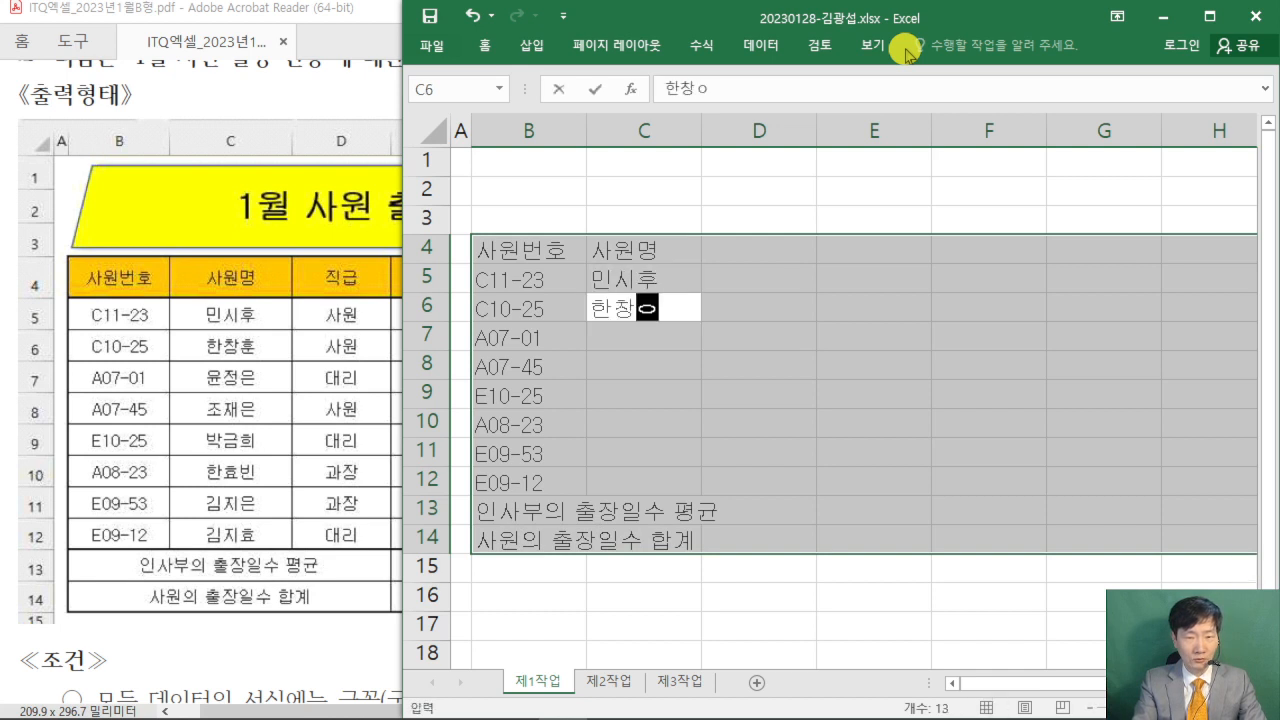
pyautogui.press('Return')
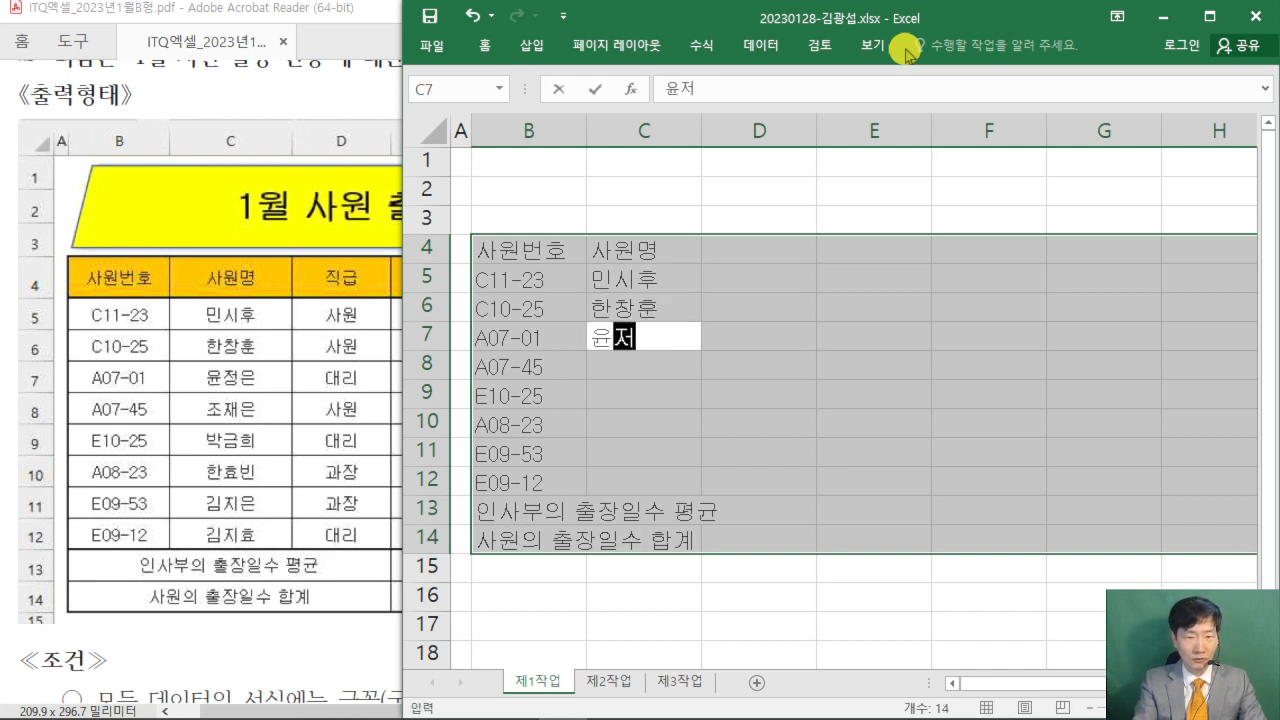
pyautogui.press('Return')
# - Fill C8:C10 with the fourth to sixth employee names from the exam table
pyautogui.press('Return')
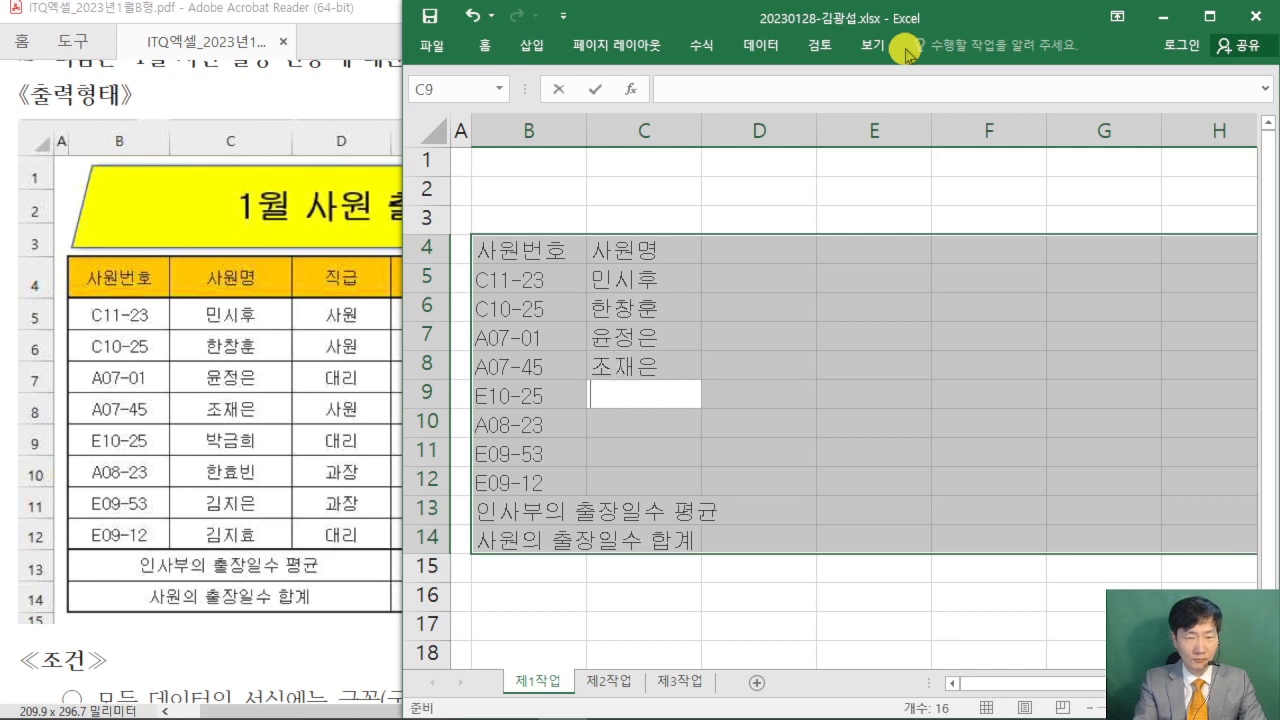
pyautogui.press('Return')
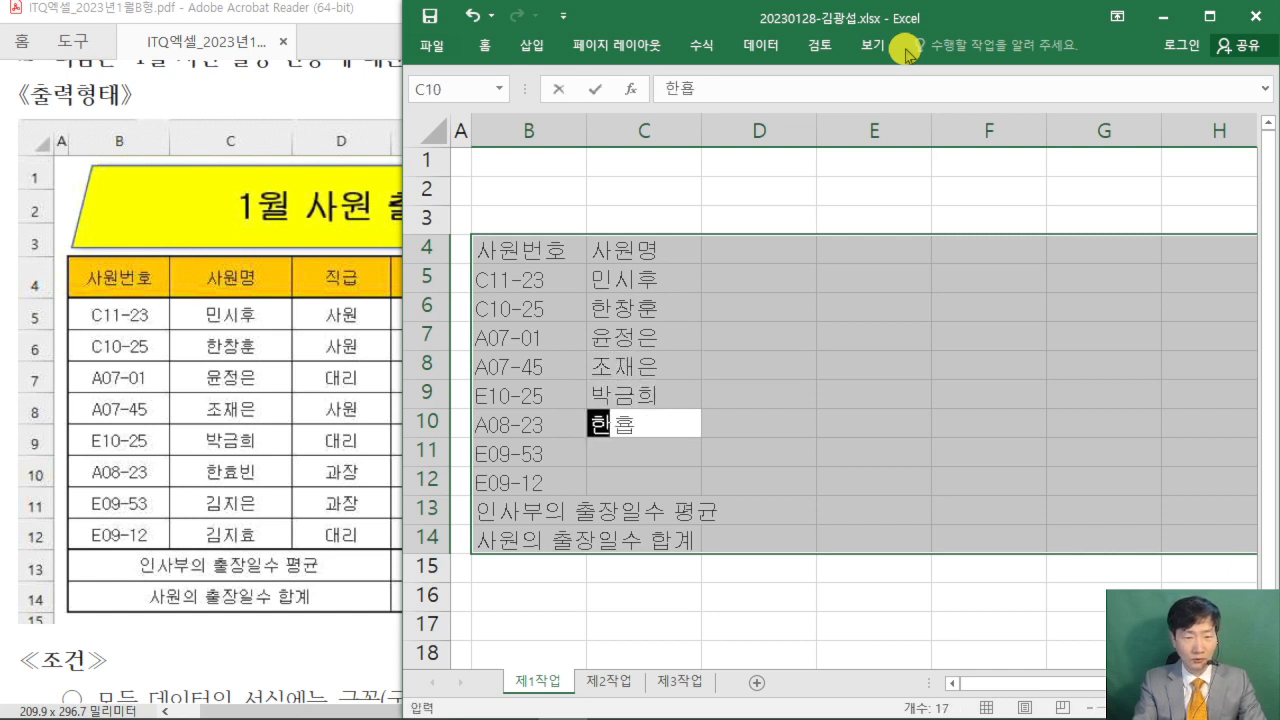
pyautogui.press('Return')
# - Fill C11:C12 with the last two employee names from the exam table, leaving C13:C14 empty
pyautogui.write('지')
pyautogui.press('BackSpace')
pyautogui.press('BackSpace')
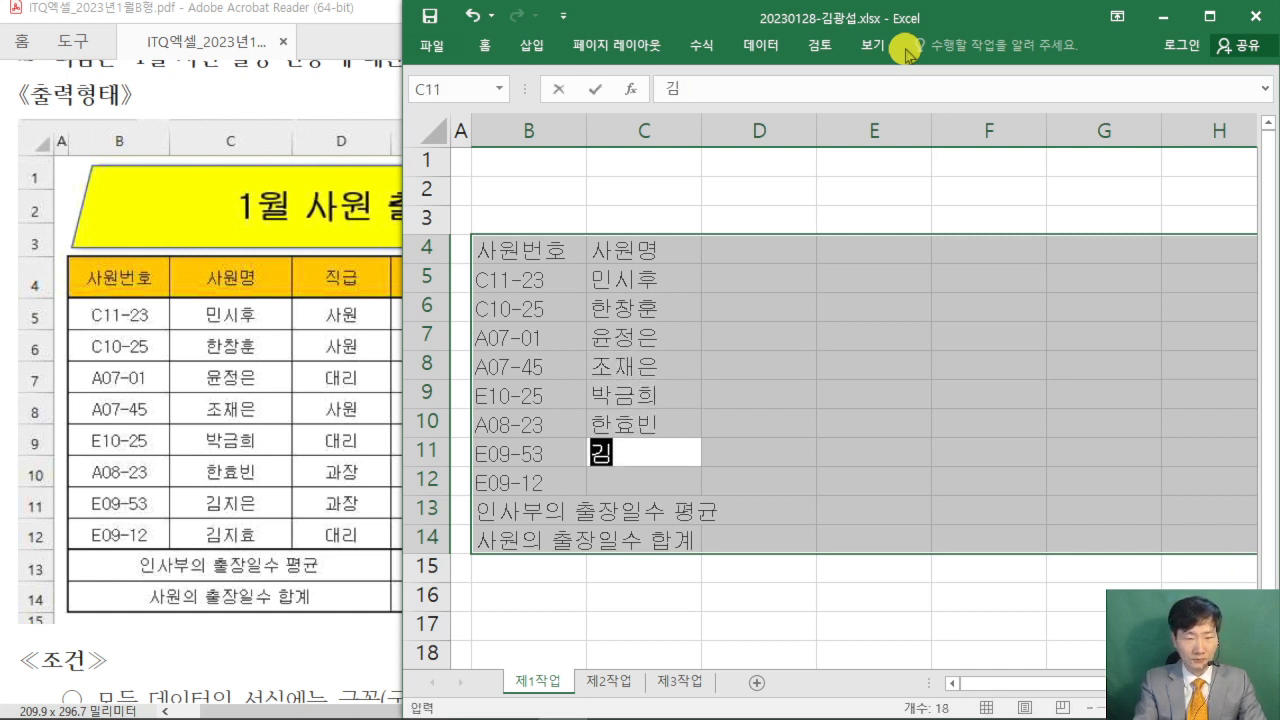
pyautogui.press('Return')
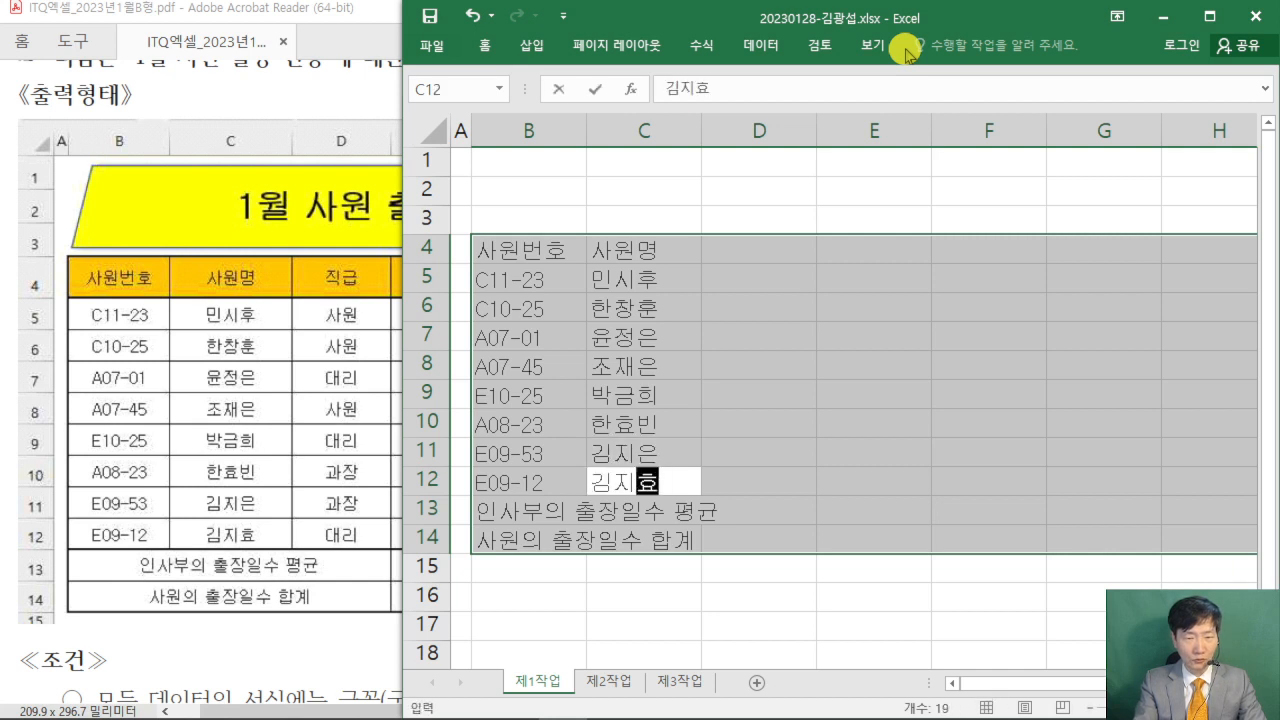
pyautogui.press('Return')
pyautogui.press('Return')
pyautogui.press('Return')
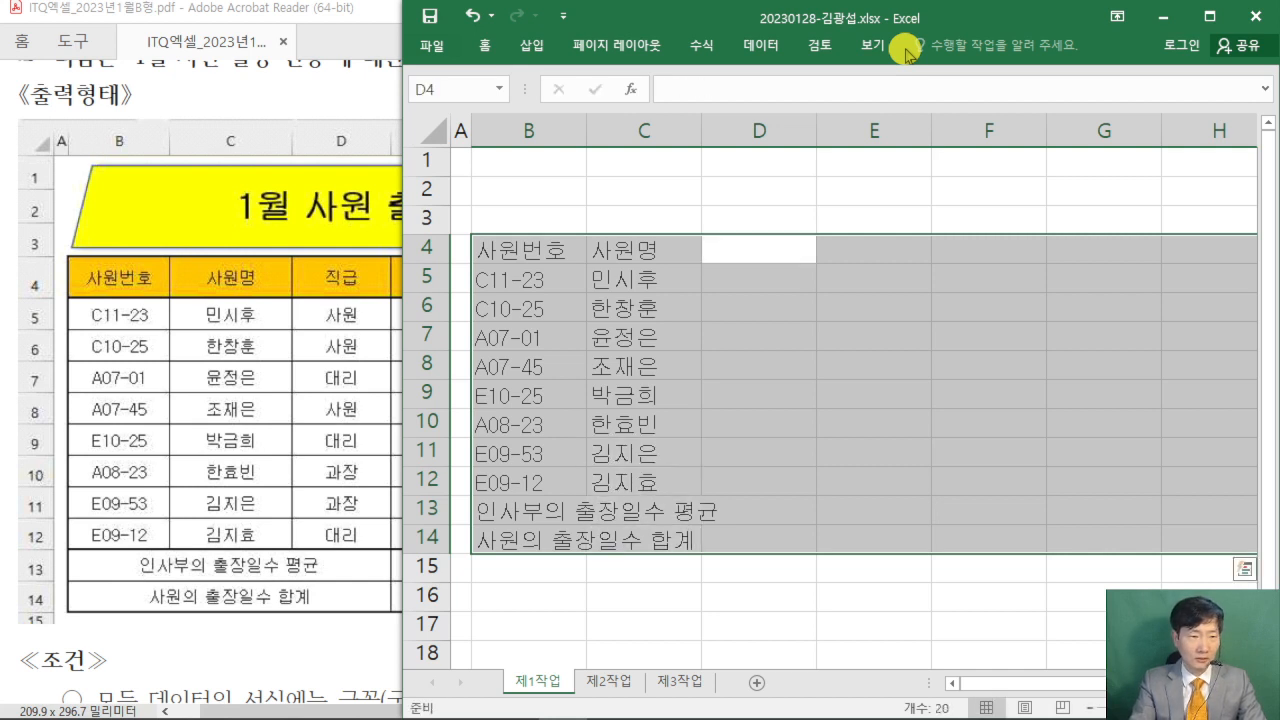
# - Enter the header 직급 in D4 and the ranks 사원, 사원 and 대리 in D5:D7
pyautogui.write('직급')
pyautogui.press('Return')
pyautogui.write('사워')
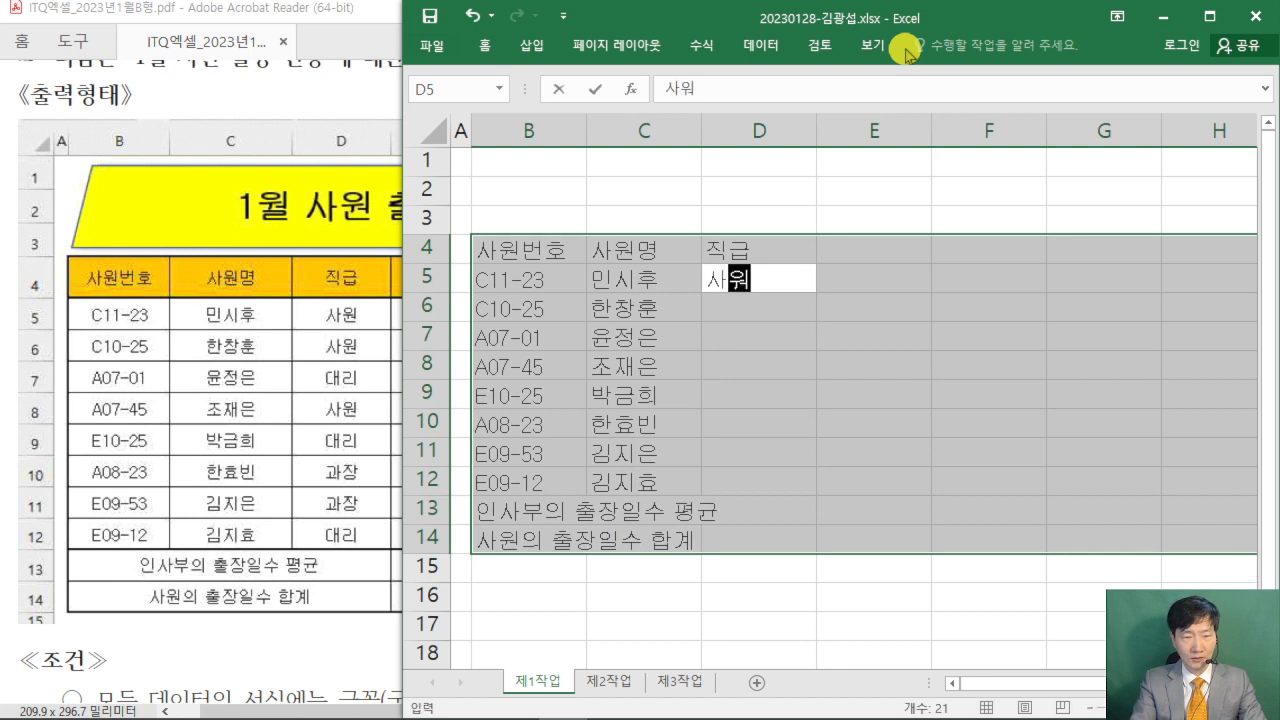
pyautogui.write('ㄴ')
pyautogui.press('Return')
pyautogui.write('사원')
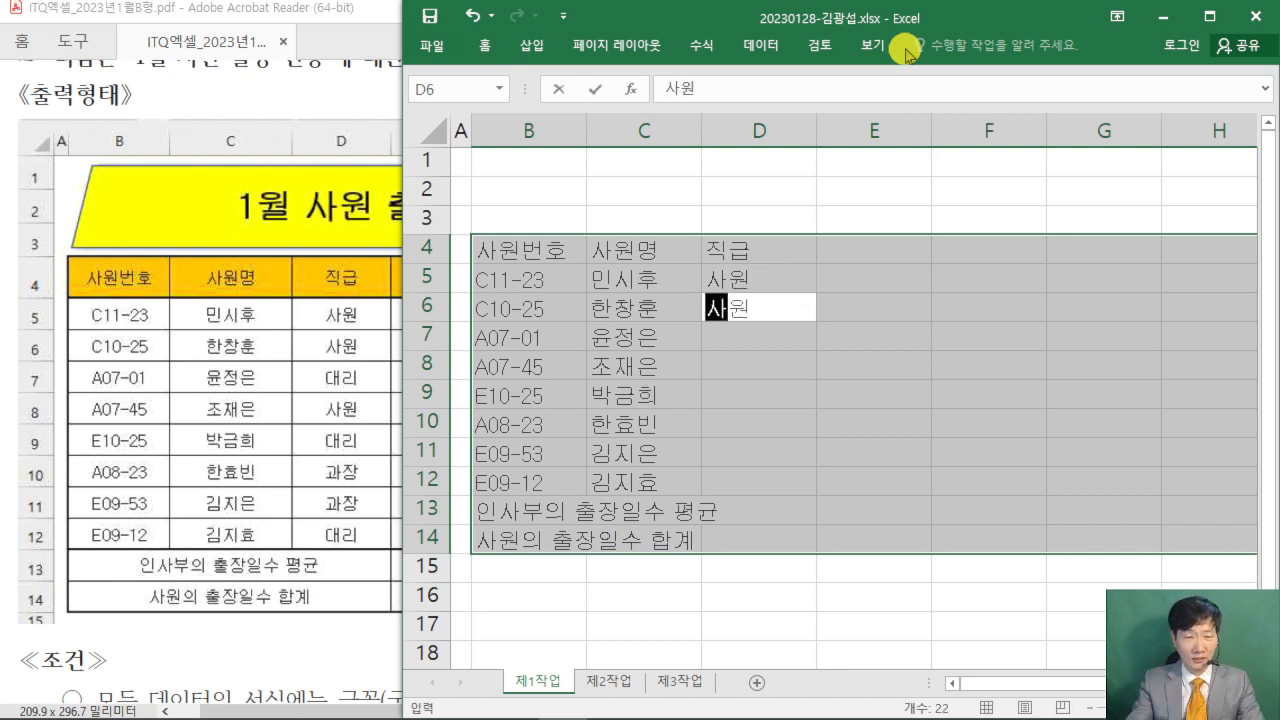
pyautogui.press('Return')
pyautogui.write('대리')
pyautogui.press('Return')
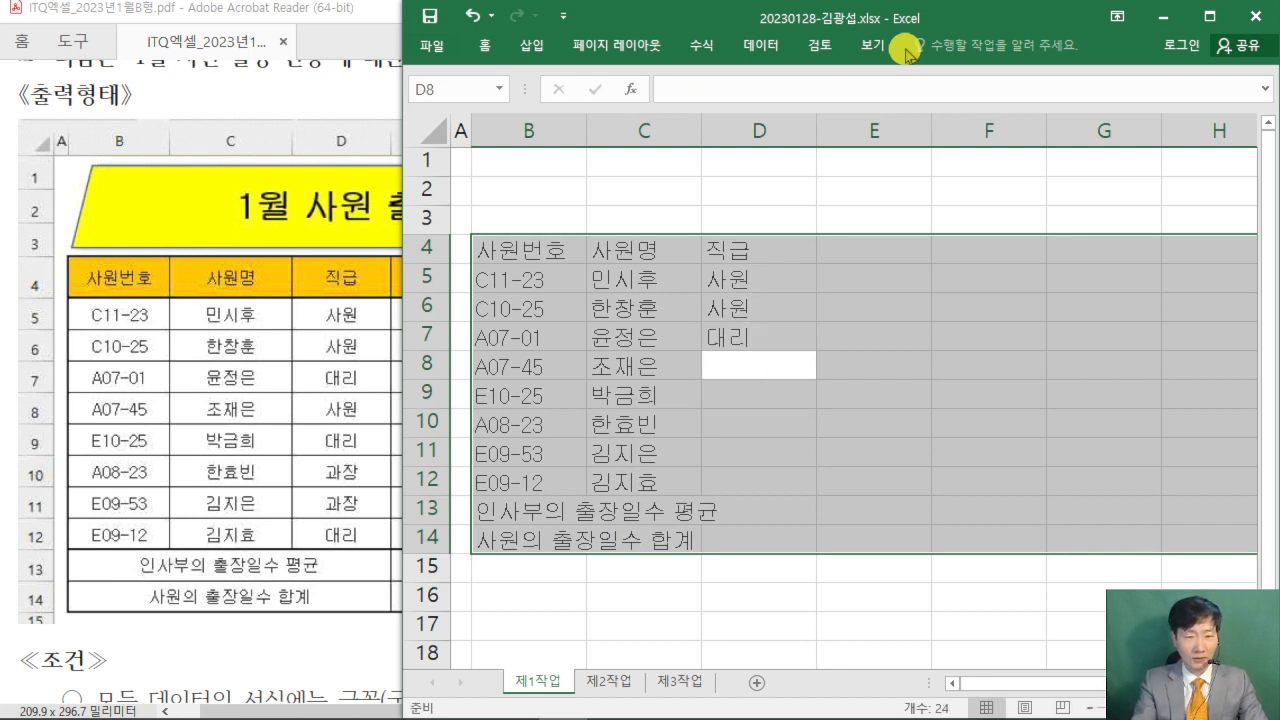
# - Fill D8:D12 with the ranks 사원, 대리, 과장, 과장 and 대리, leaving D13:D14 empty
pyautogui.write('사원')
pyautogui.press('Return')
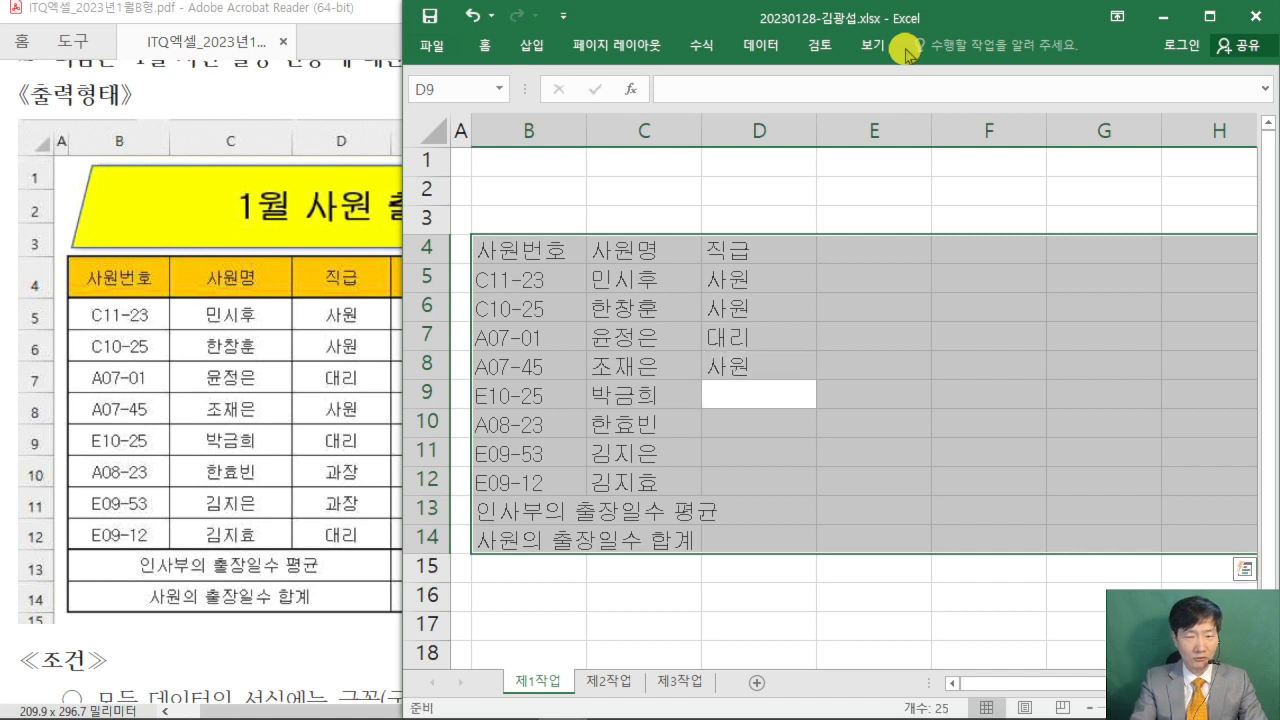
pyautogui.write('대리')
pyautogui.press('Return')
pyautogui.write('과장')
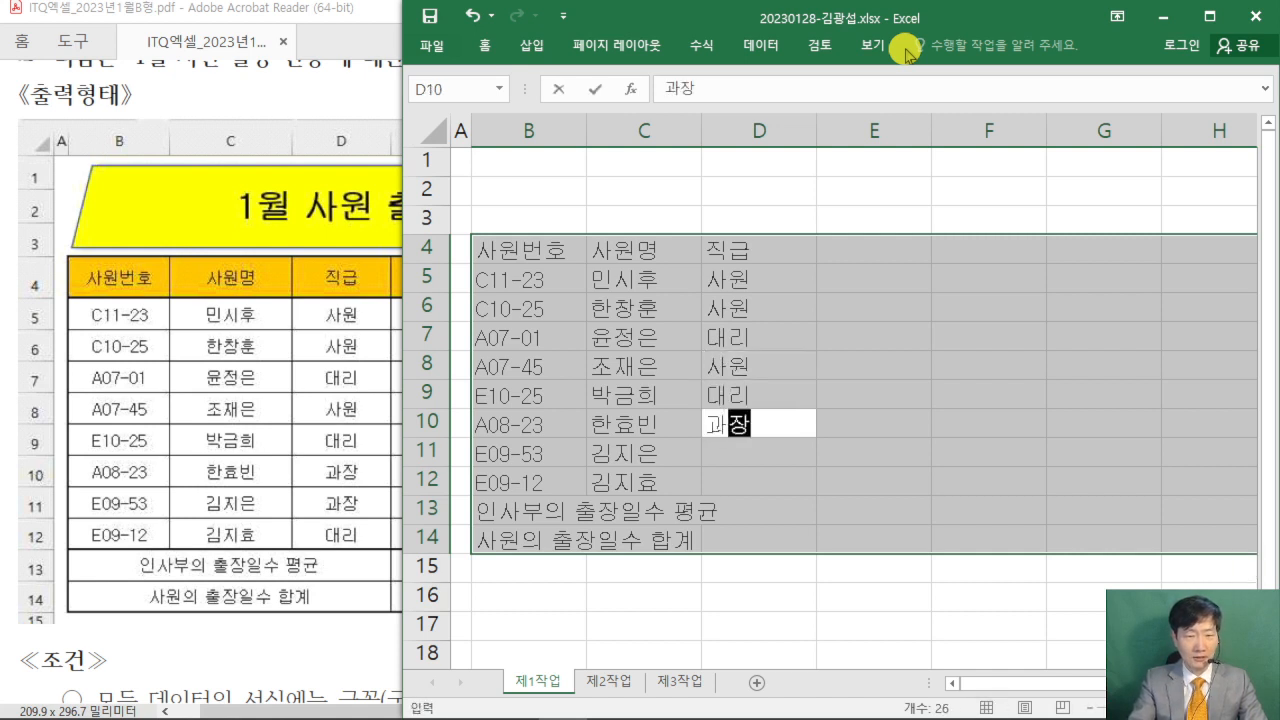
pyautogui.press('Return')
pyautogui.write('과장')
pyautogui.press('Return')
pyautogui.write('대리')
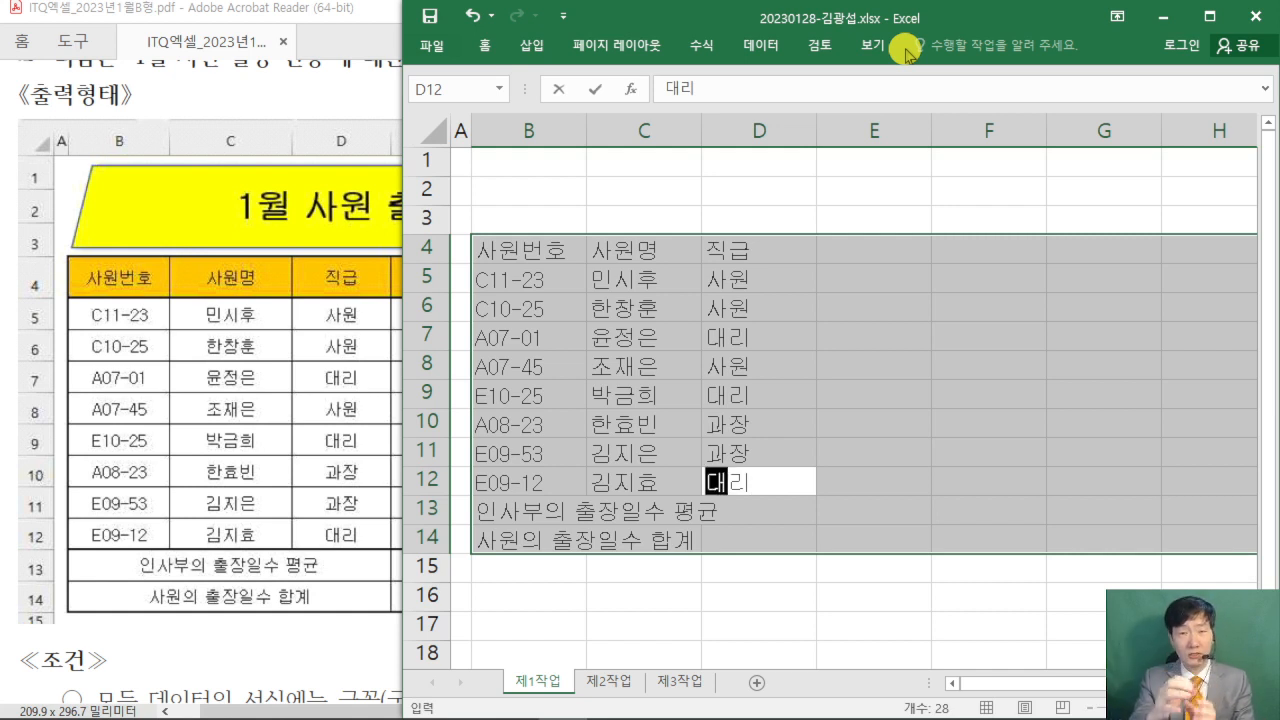
pyautogui.press('Return')
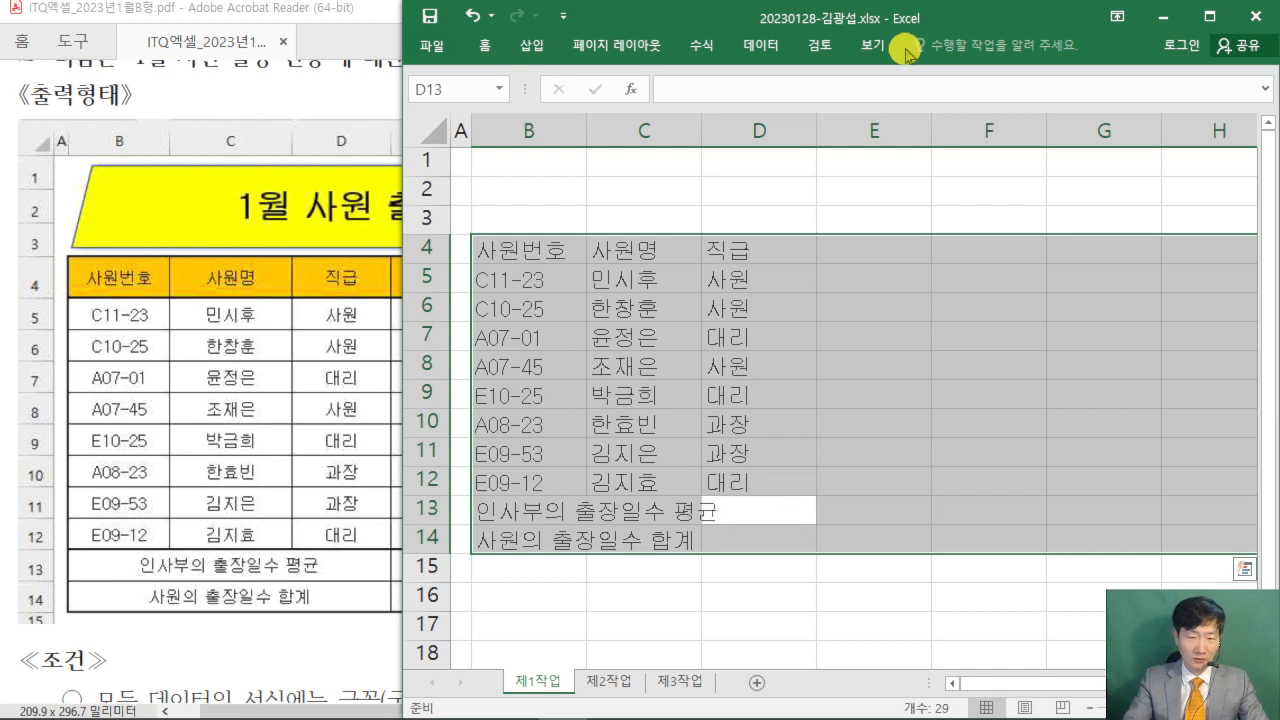
pyautogui.press('Return')
pyautogui.press('Return')
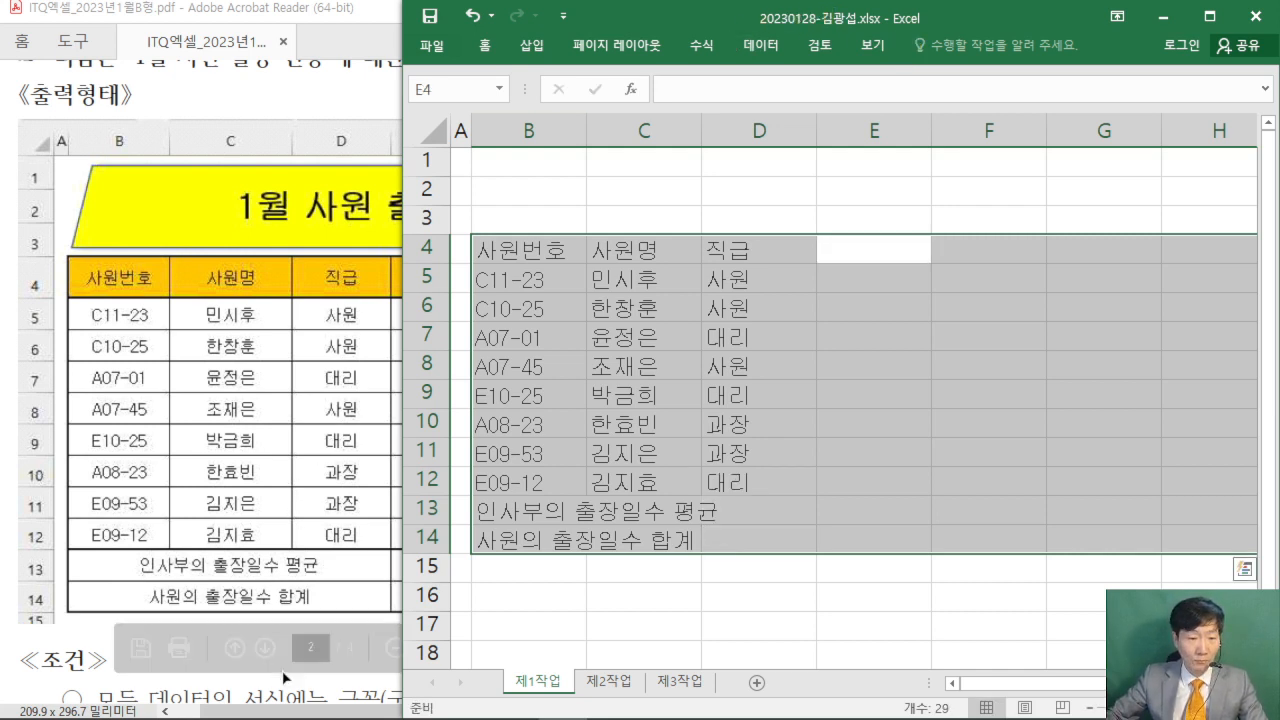
# - Enter the header 부서명 in E4 and the departments 영업부, 인사부 and 영업부 in E5:E7
pyautogui.moveTo(282, 712); pyautogui.dragTo(413, 712)
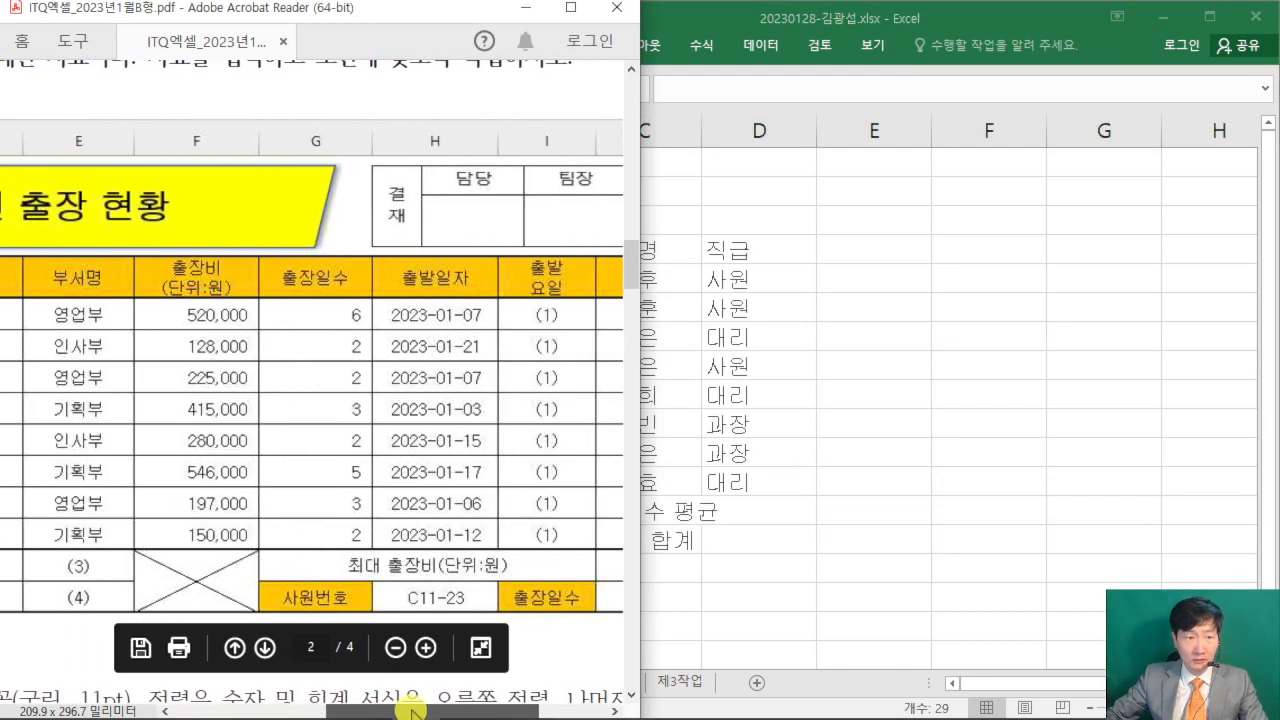
pyautogui.click(955, 16)
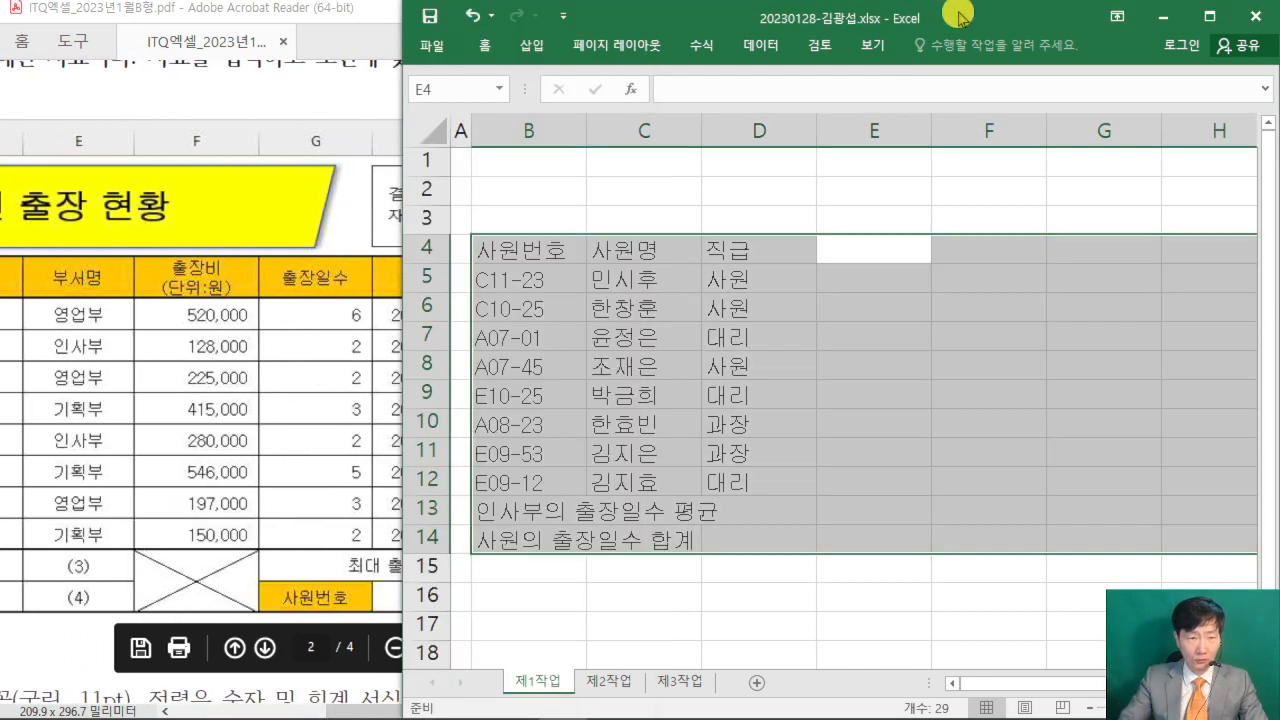
pyautogui.write('부서명')
pyautogui.press('Return')
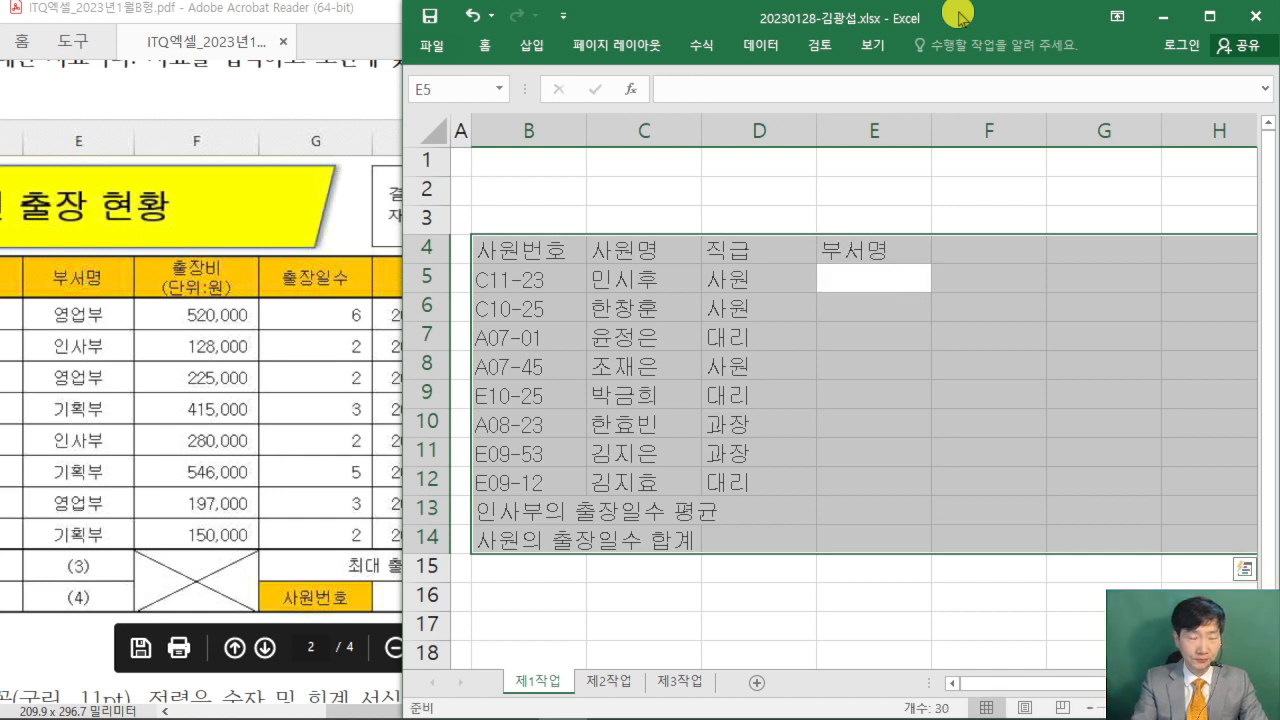
pyautogui.write('영업부')
pyautogui.press('Return')
pyautogui.write('인삽')
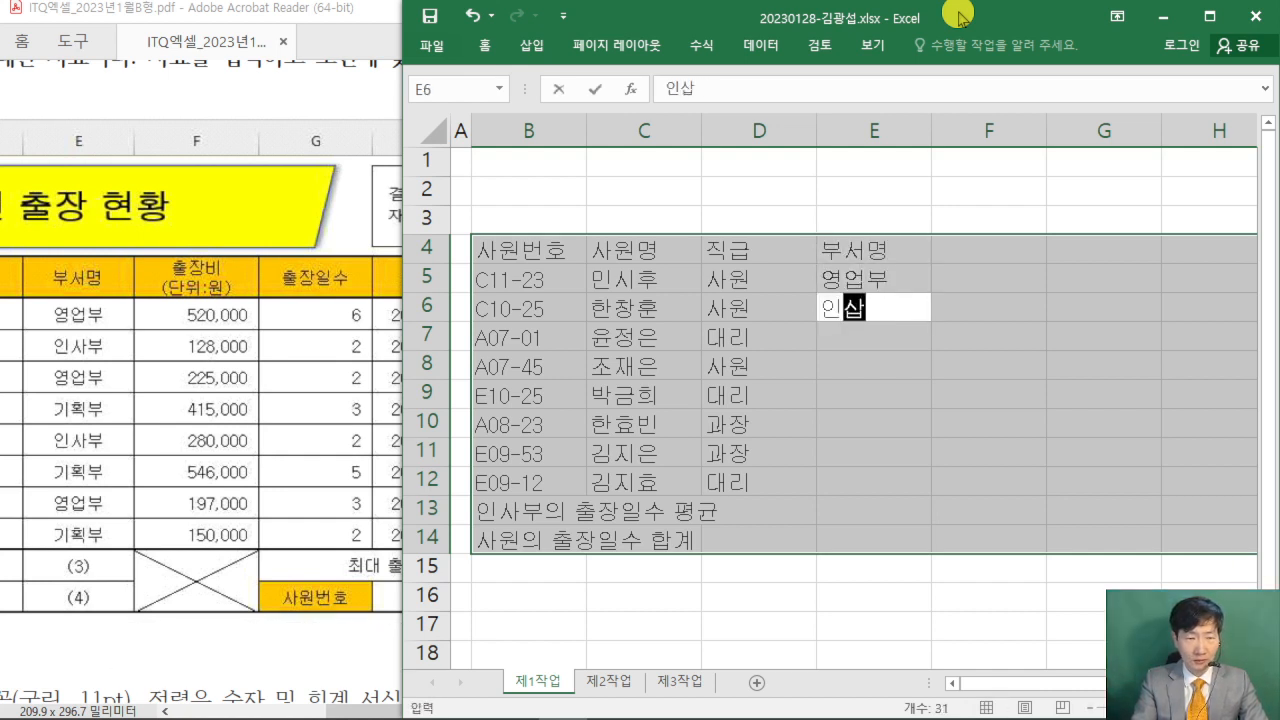
pyautogui.write('부')
pyautogui.press('Return')
pyautogui.write('영업부')
pyautogui.press('Return')
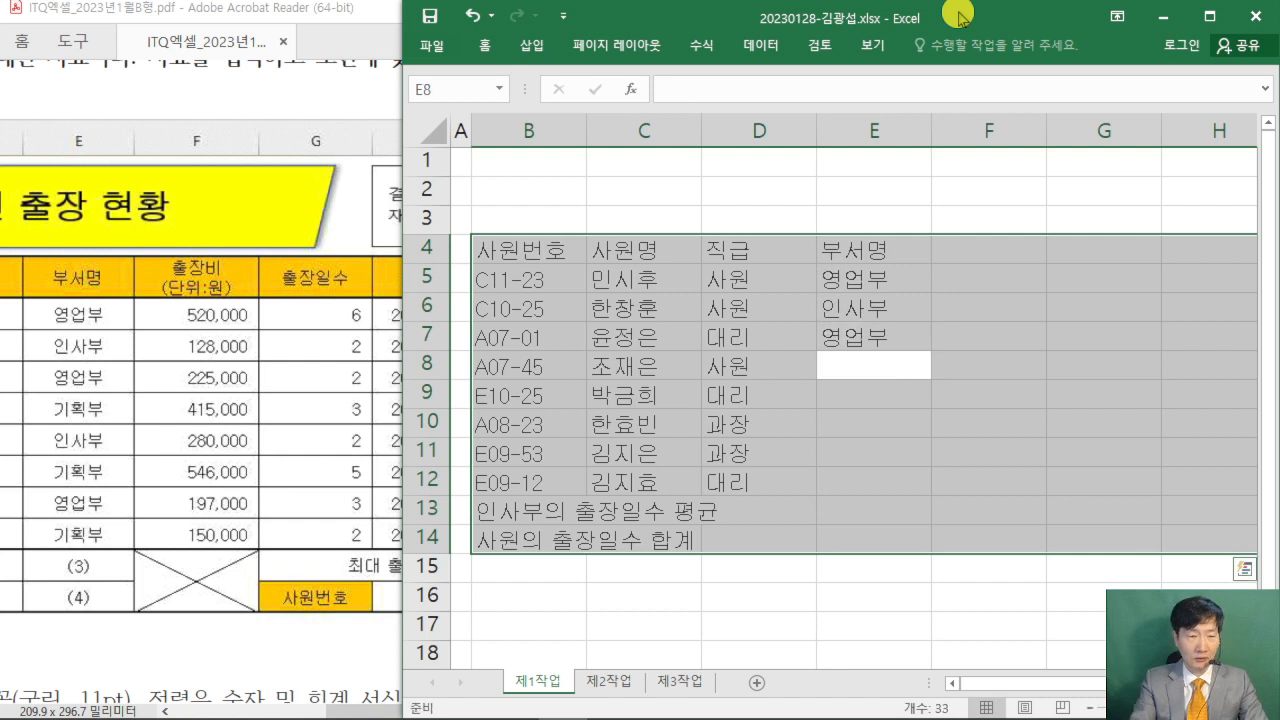
# - Fill E8:E12 with the departments 기획부, 인사부, 기획부, 영업부 and 기획부, leaving E13:E14 empty
pyautogui.write('기획부')
pyautogui.press('Return')
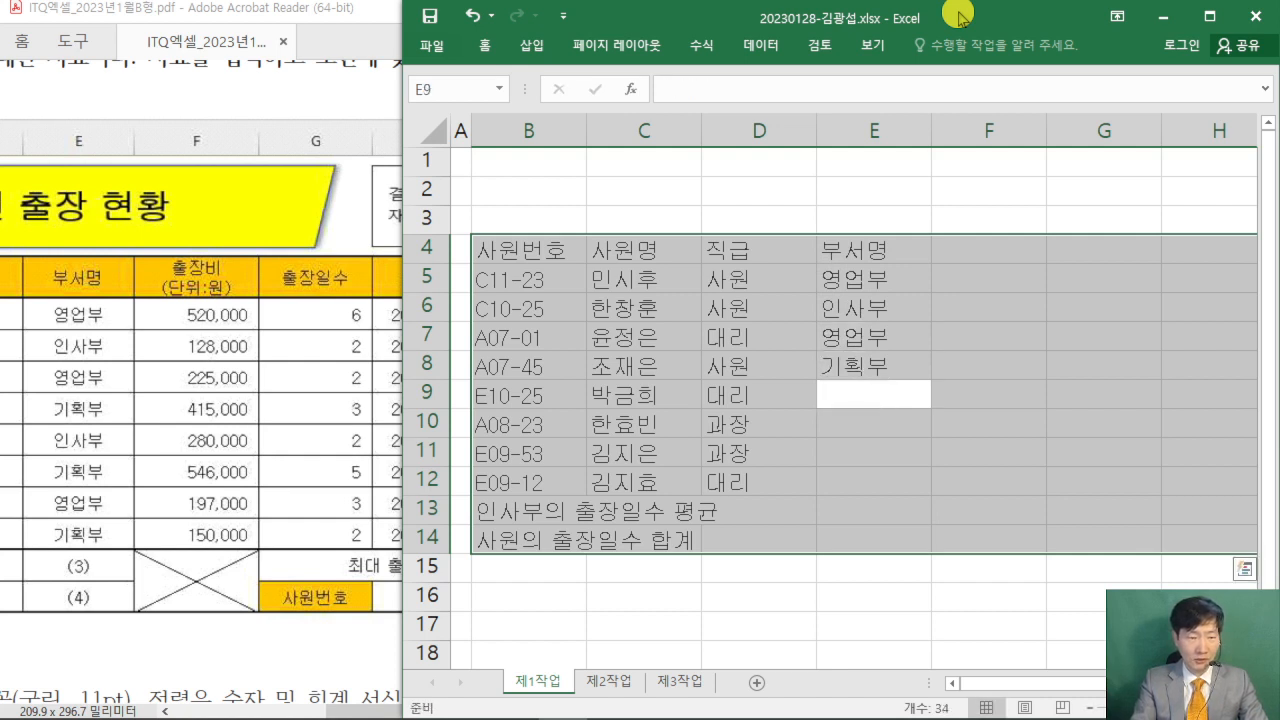
pyautogui.write('인사부')
pyautogui.press('Return')
pyautogui.write('기획부')
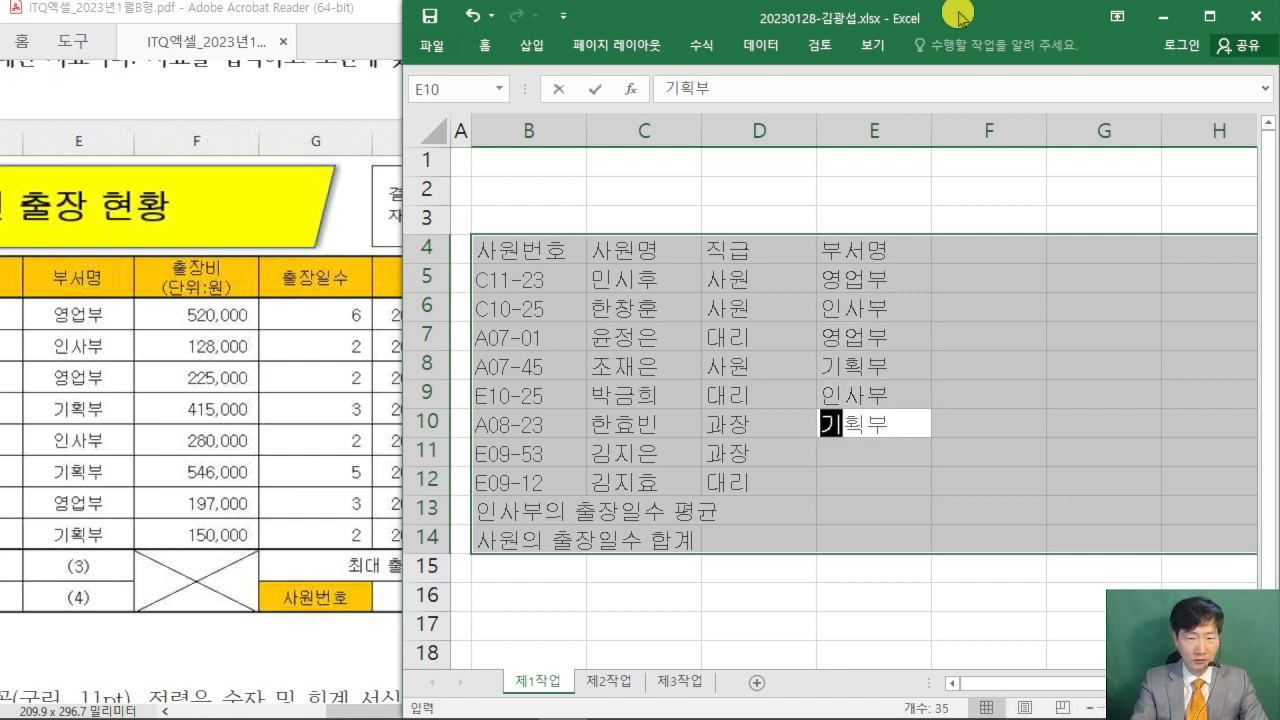
pyautogui.press('Return')
pyautogui.write('영업부')
pyautogui.press('Return')
pyautogui.write('기획부')
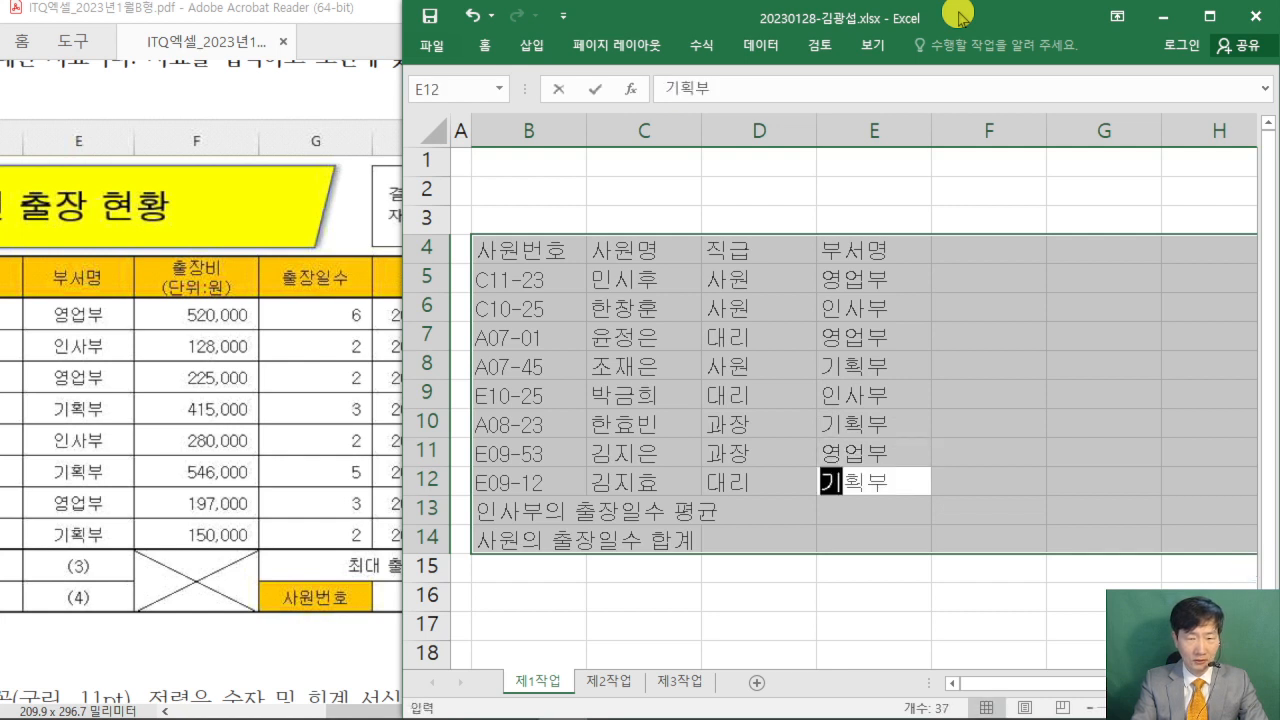
pyautogui.press('Return')
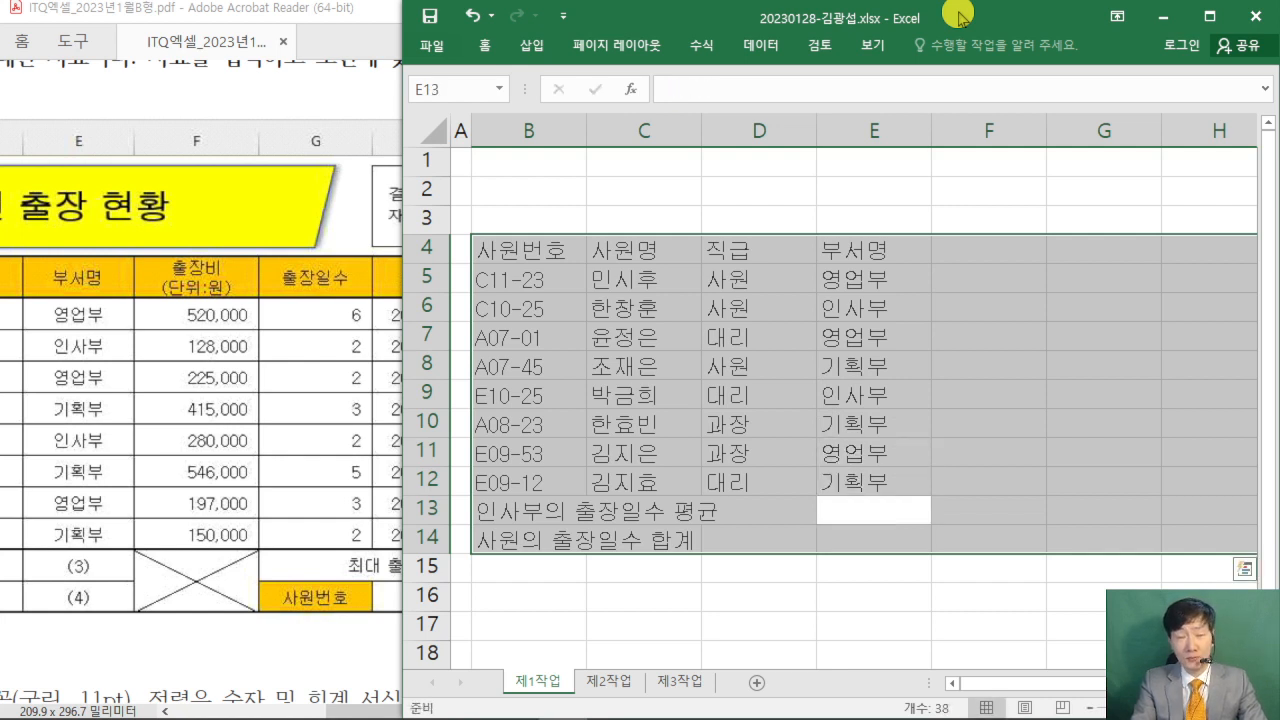
pyautogui.press('Return')
pyautogui.press('Return')
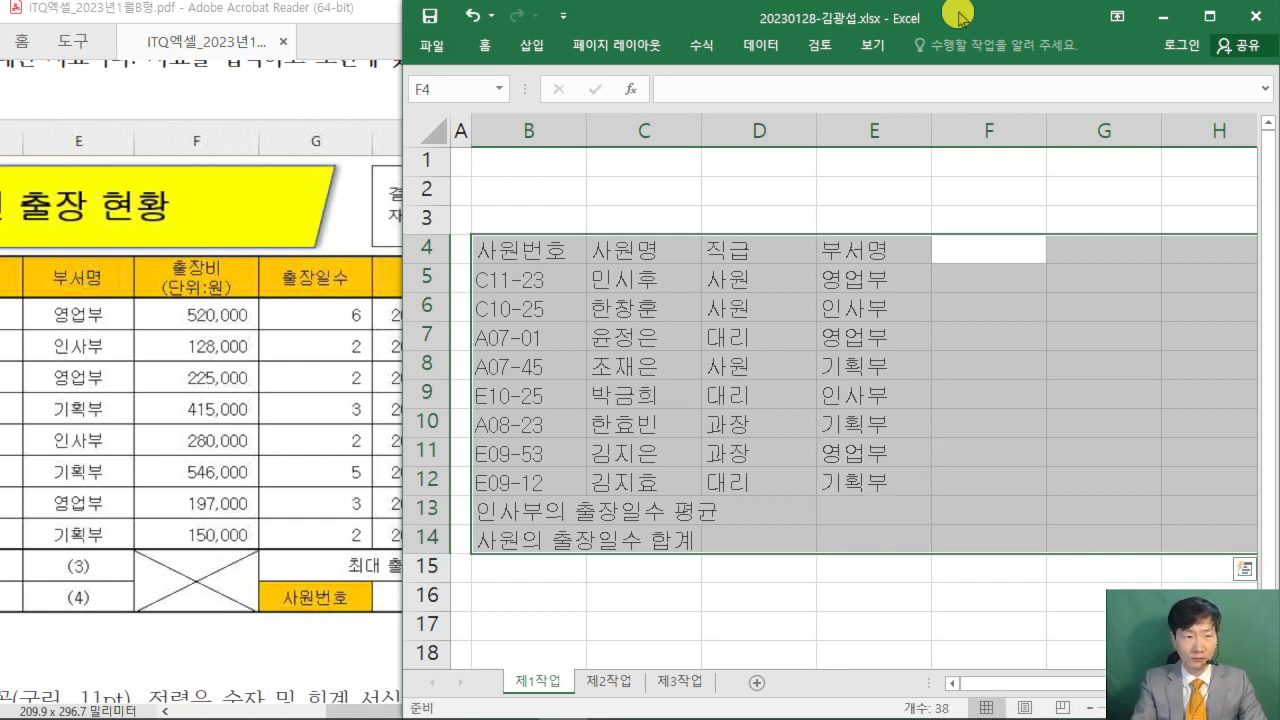
# - Begin the header in F4 with the text 출장비
pyautogui.write('출장비')
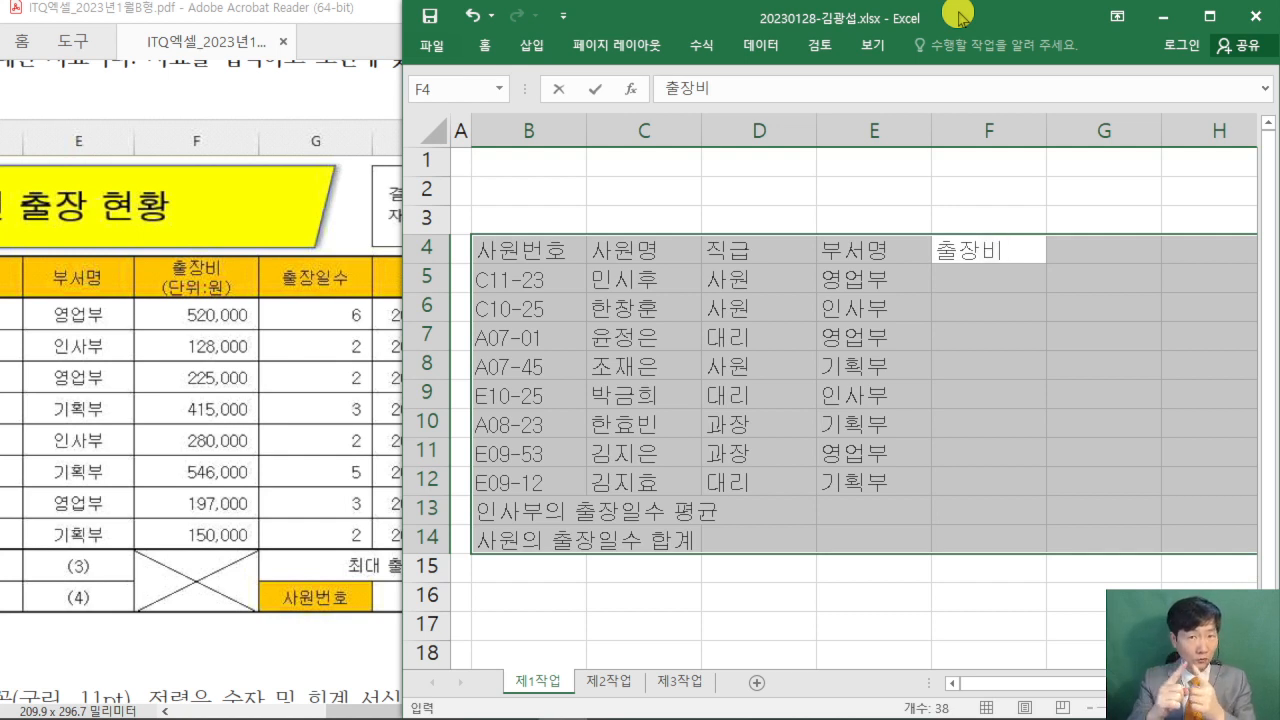
pyautogui.hotkey('ctrl', '2')
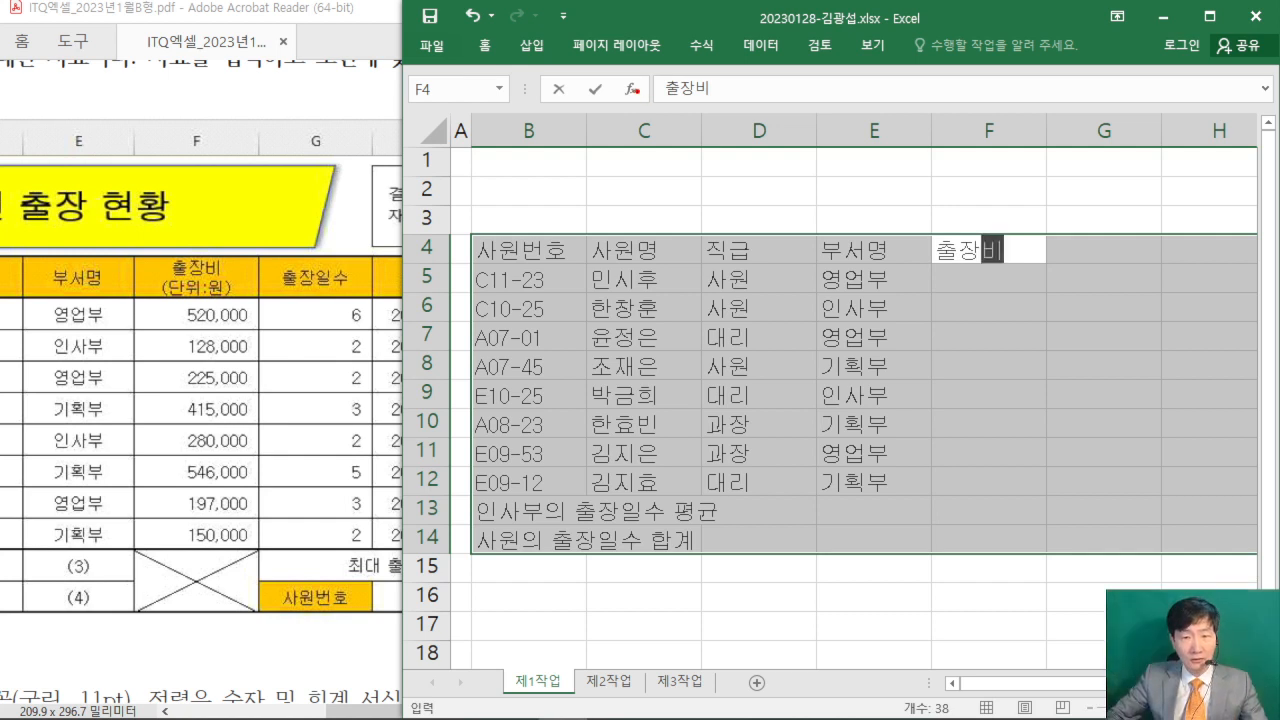
pyautogui.moveTo(637, 91); pyautogui.dragTo(869, 239)
pyautogui.moveTo(687, 222); pyautogui.dragTo(744, 228)
pyautogui.moveTo(785, 166); pyautogui.dragTo(763, 232)
pyautogui.moveTo(818, 150)
pyautogui.mouseDown()
pyautogui.moveTo(801, 236)
pyautogui.moveTo(824, 220)
pyautogui.mouseUp()
pyautogui.moveTo(770, 185); pyautogui.dragTo(838, 184)
pyautogui.moveTo(896, 146); pyautogui.dragTo(895, 198)
pyautogui.moveTo(887, 178); pyautogui.dragTo(907, 177)
pyautogui.moveTo(940, 95); pyautogui.dragTo(1174, 214)
pyautogui.moveTo(936, 81)
pyautogui.mouseDown()
pyautogui.moveTo(984, 79)
pyautogui.moveTo(1162, 212)
pyautogui.mouseUp()
pyautogui.moveTo(1025, 126)
pyautogui.mouseDown()
pyautogui.moveTo(1013, 183)
pyautogui.moveTo(997, 160)
pyautogui.mouseUp()
pyautogui.moveTo(1014, 153)
pyautogui.mouseDown()
pyautogui.moveTo(1028, 181)
pyautogui.moveTo(1046, 184)
pyautogui.mouseUp()
pyautogui.moveTo(1070, 112); pyautogui.dragTo(1068, 190)
pyautogui.moveTo(1052, 168)
pyautogui.mouseDown()
pyautogui.moveTo(1080, 164)
pyautogui.moveTo(1132, 190)
pyautogui.moveTo(1172, 166)
pyautogui.mouseUp()
pyautogui.moveTo(1084, 196); pyautogui.dragTo(1122, 178)
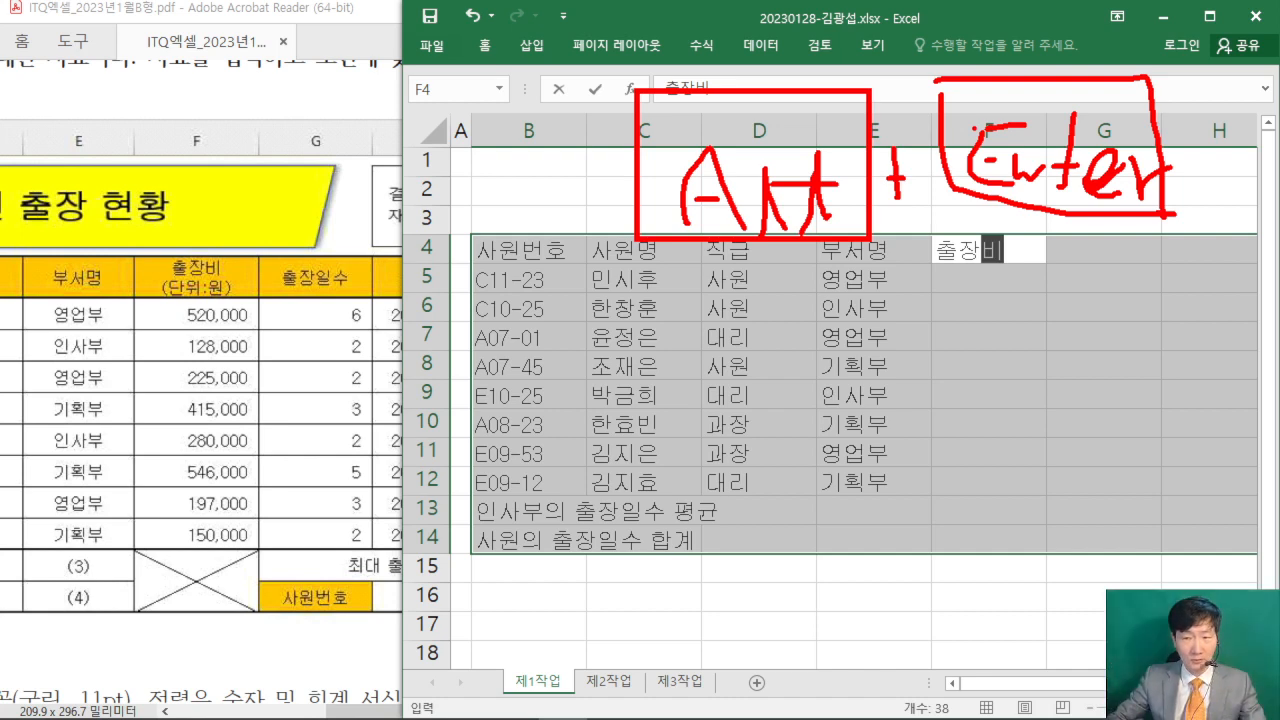
pyautogui.press('Escape')
# - Add (단위:원) as a second line within the header cell F4
pyautogui.hotkey('alt', 'Return')
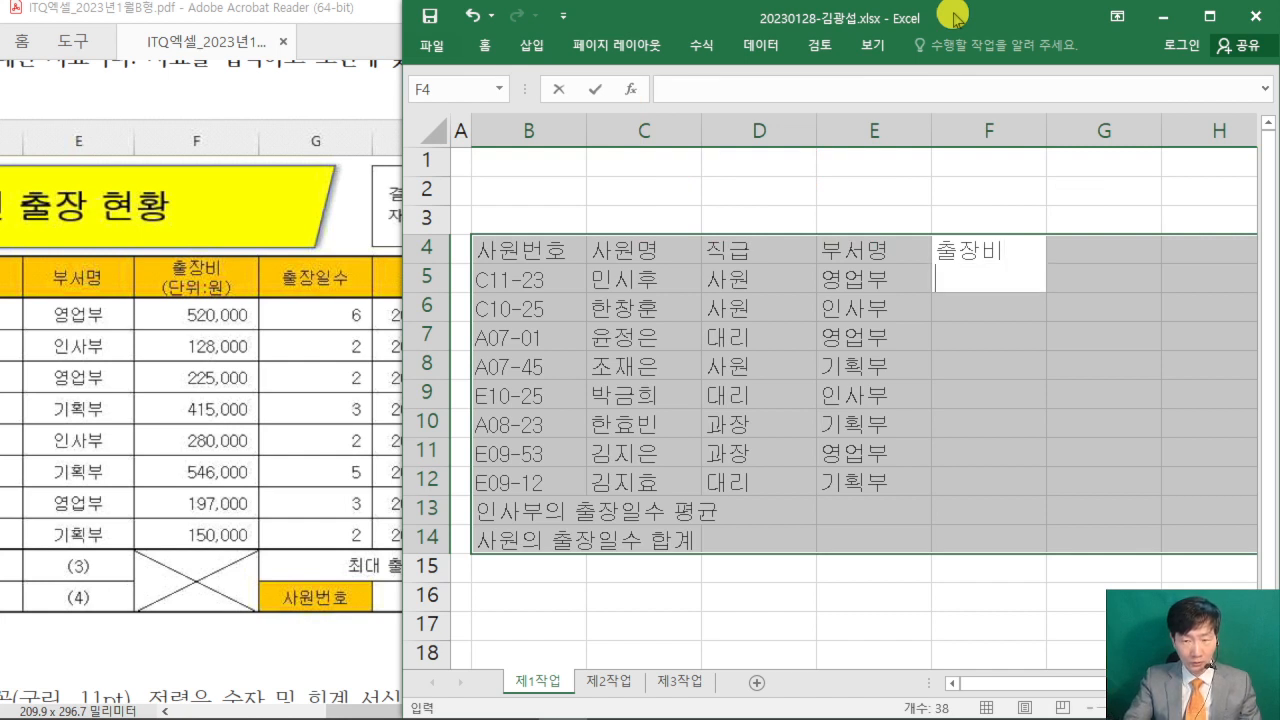
pyautogui.write('(')
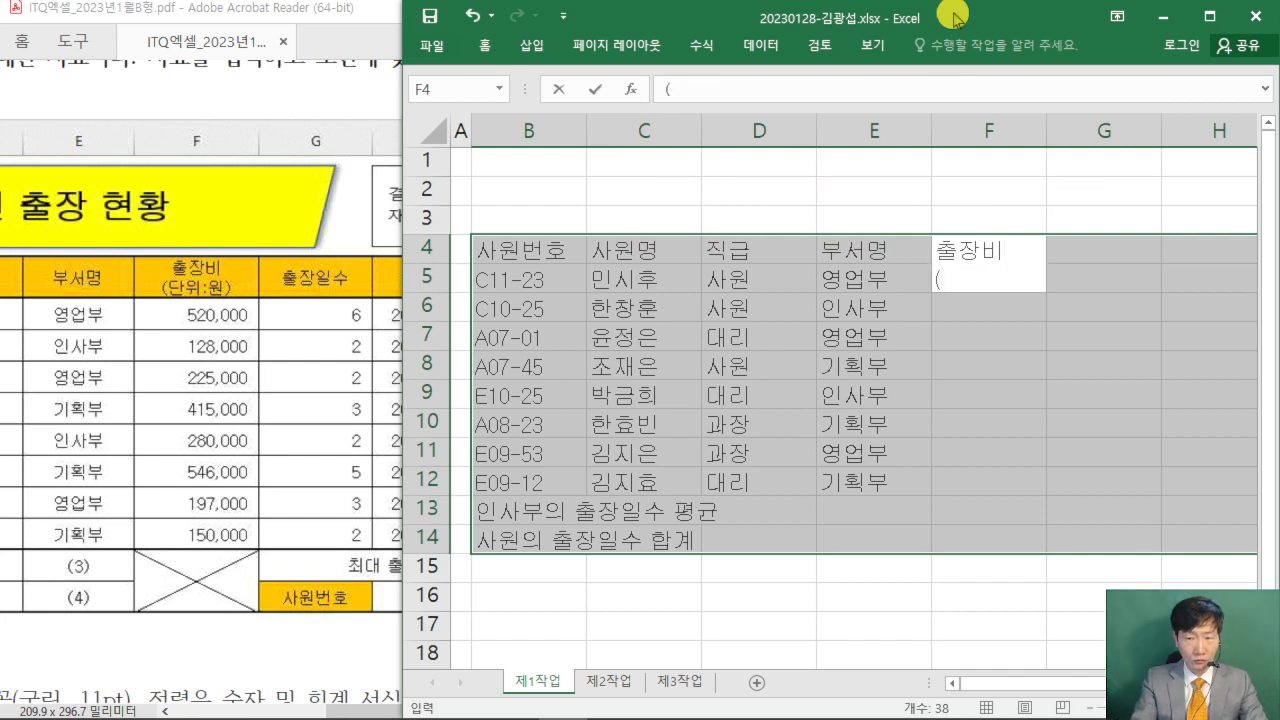
pyautogui.write('단위:원')
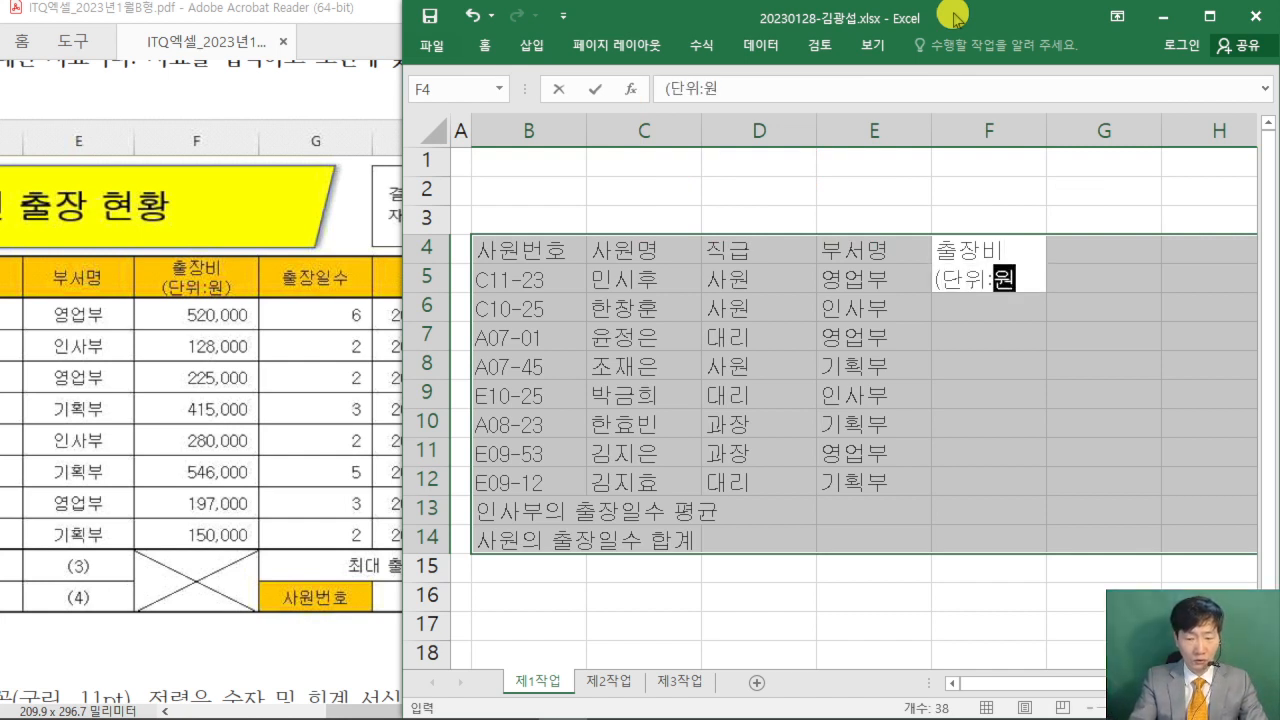
pyautogui.write(')')
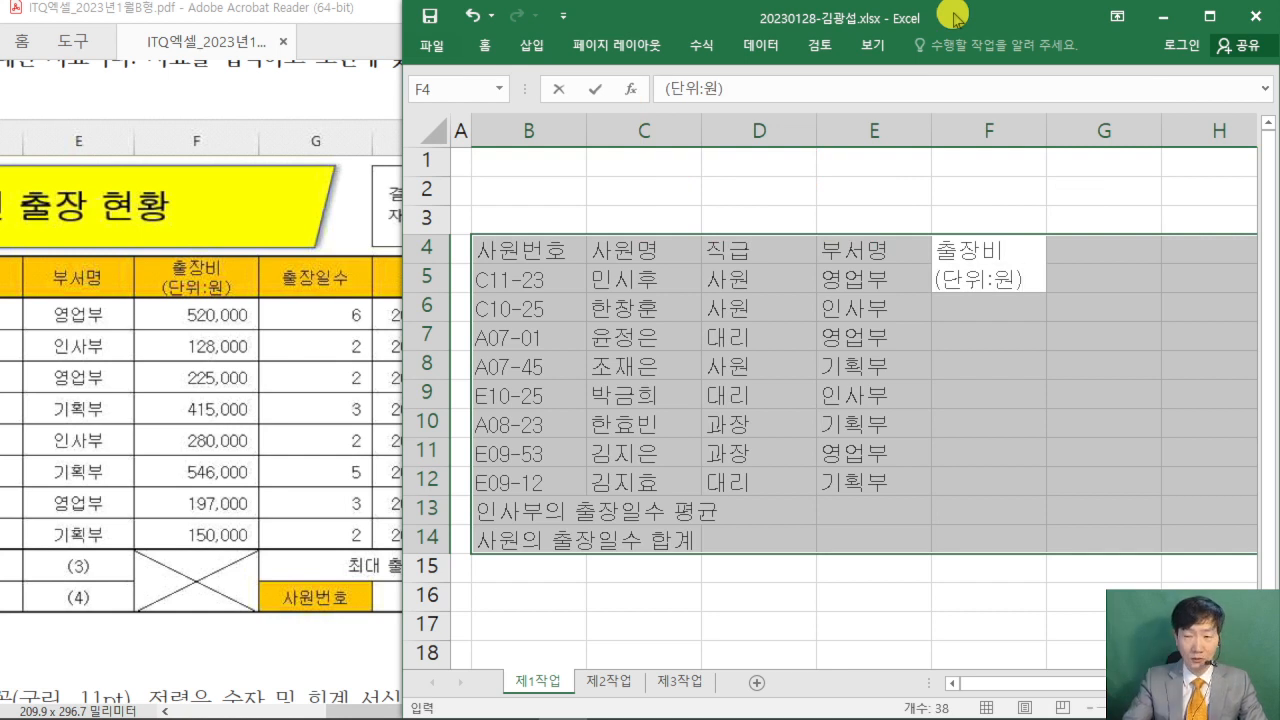
pyautogui.press('Return')
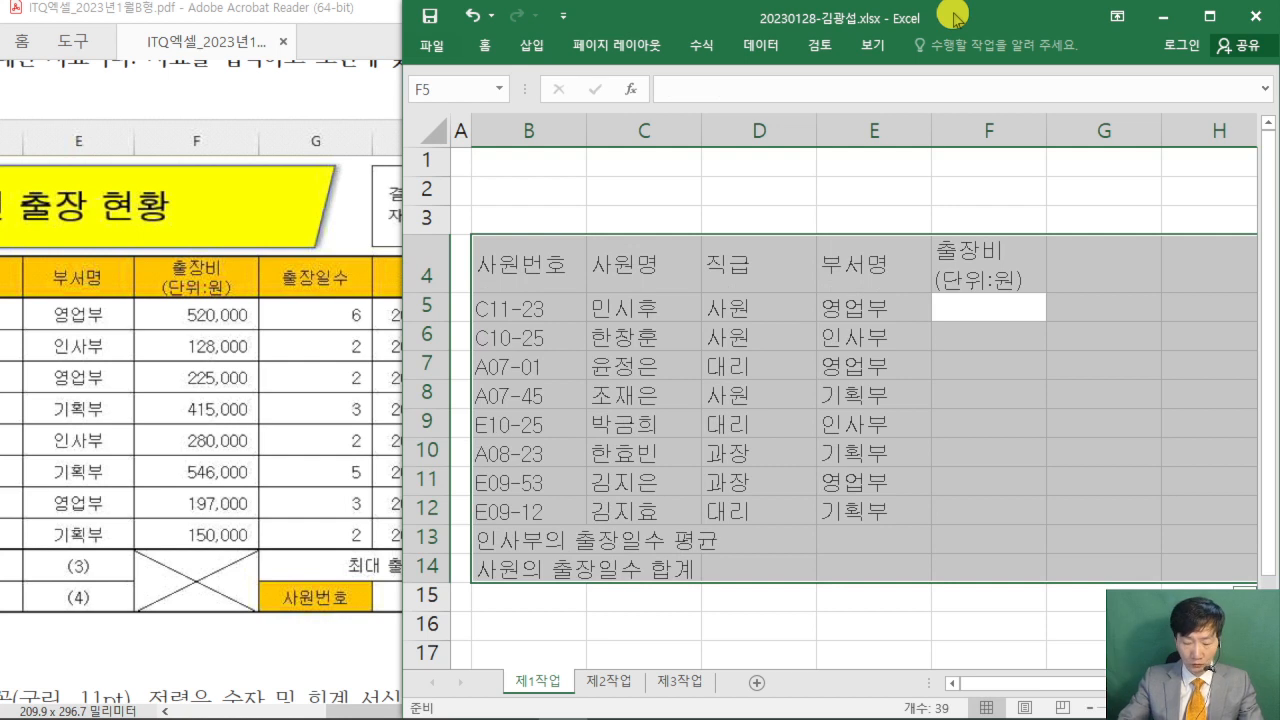
# - Enter the travel costs 520000, 128000, 225000 and 415000 in F5:F8
pyautogui.write('520000')
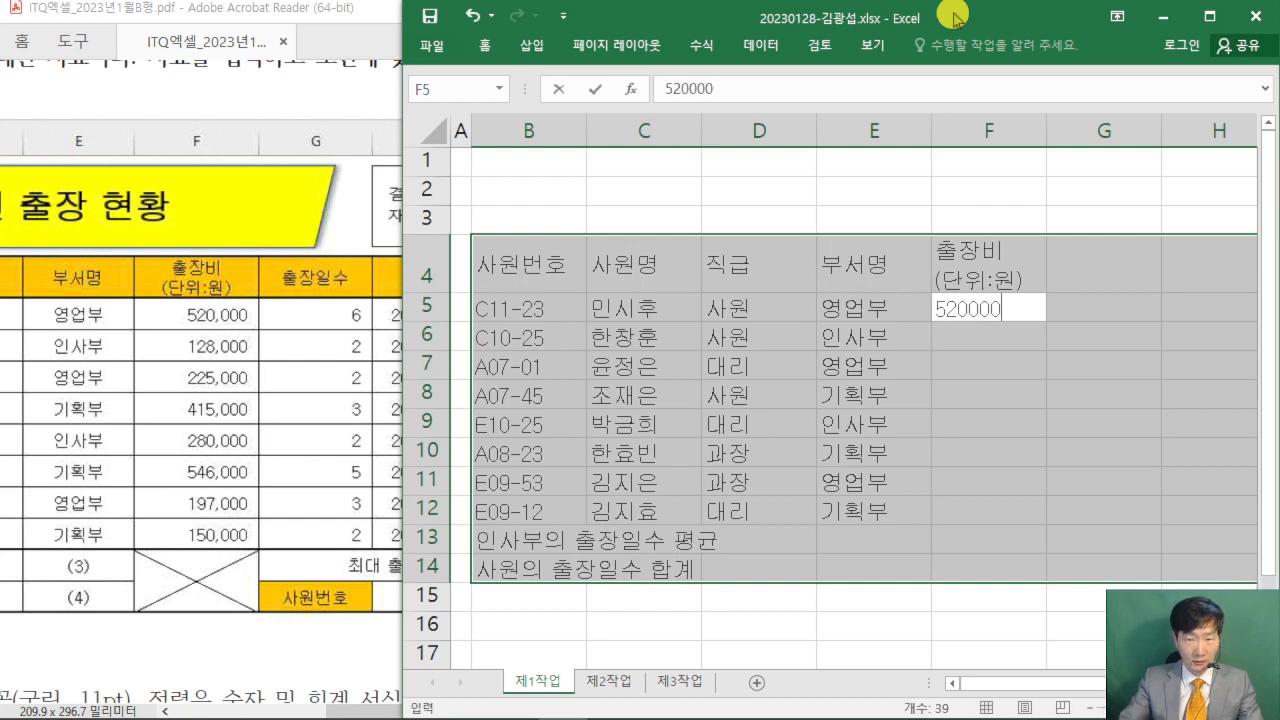
pyautogui.press('Return')
pyautogui.write('128')
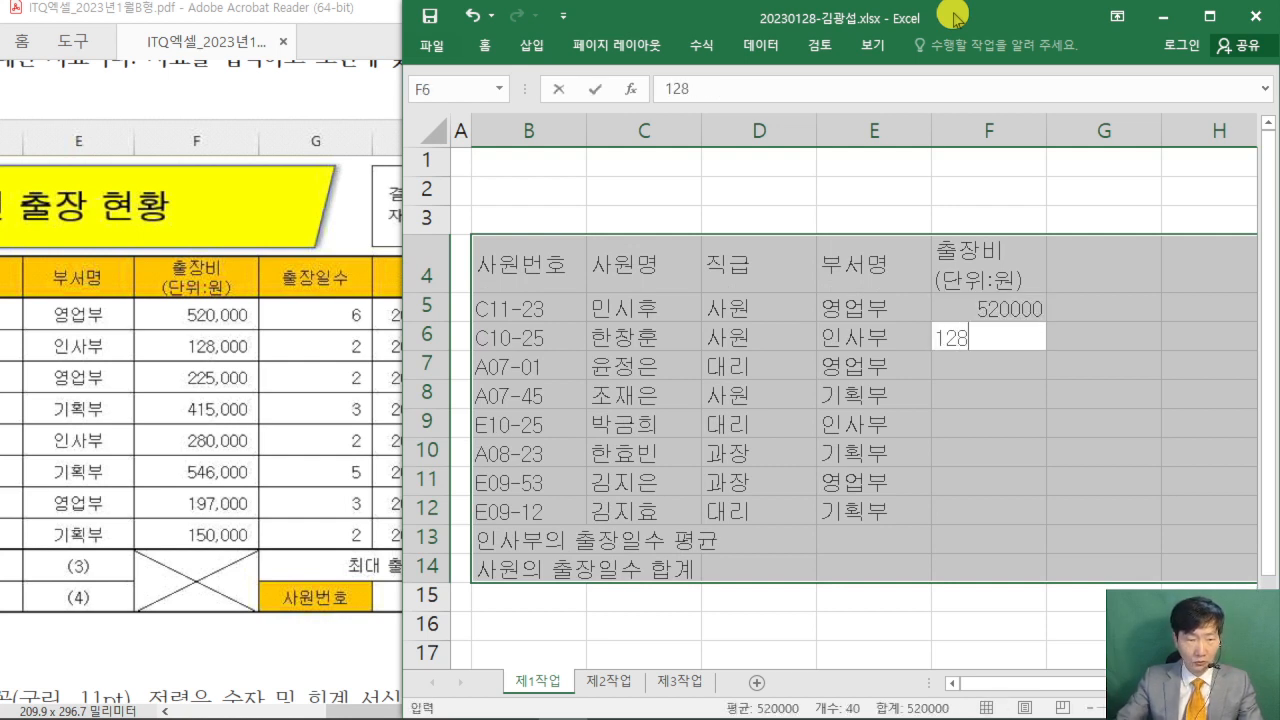
pyautogui.write('000')
pyautogui.press('Return')
pyautogui.write('225000')
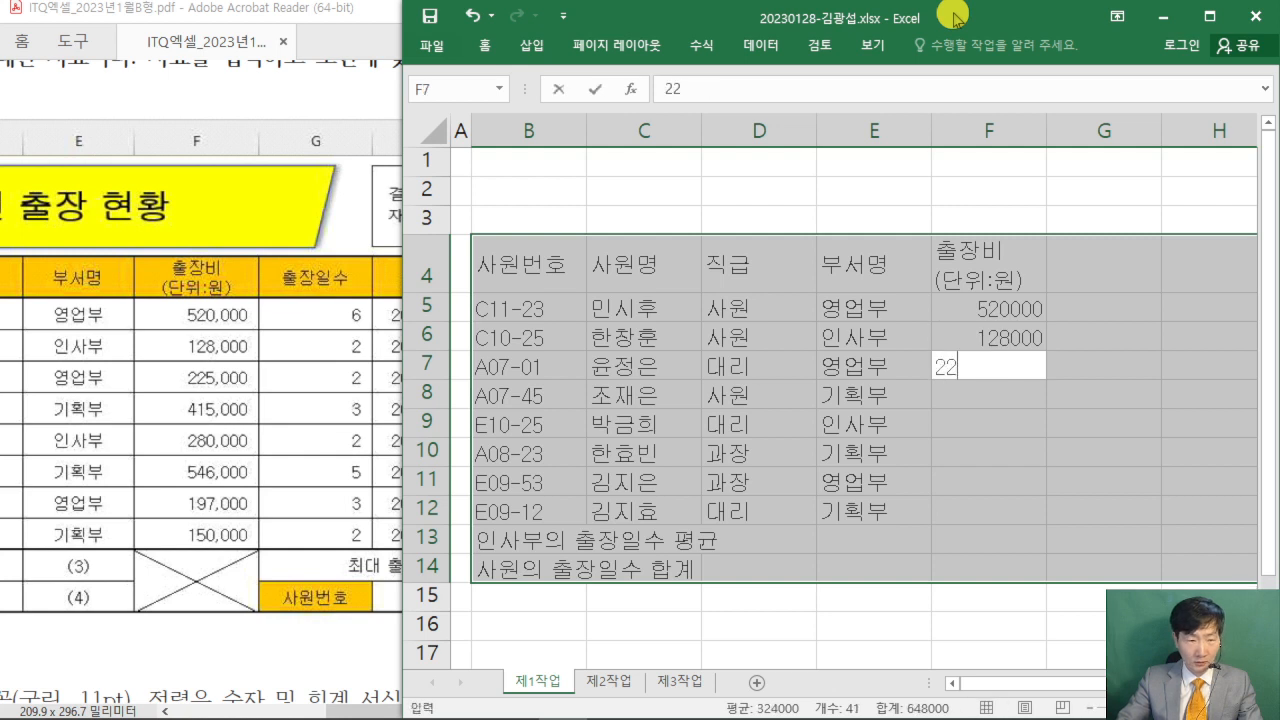
pyautogui.press('Return')
pyautogui.write('4')
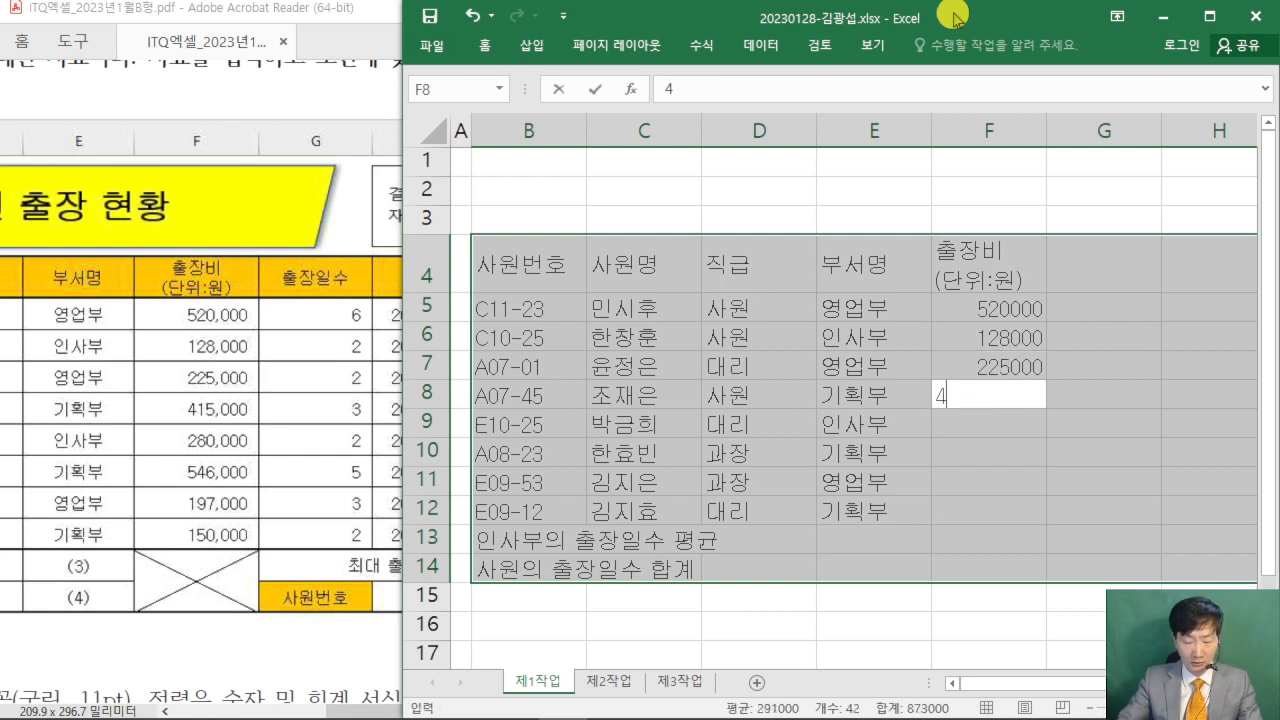
pyautogui.write('15000')
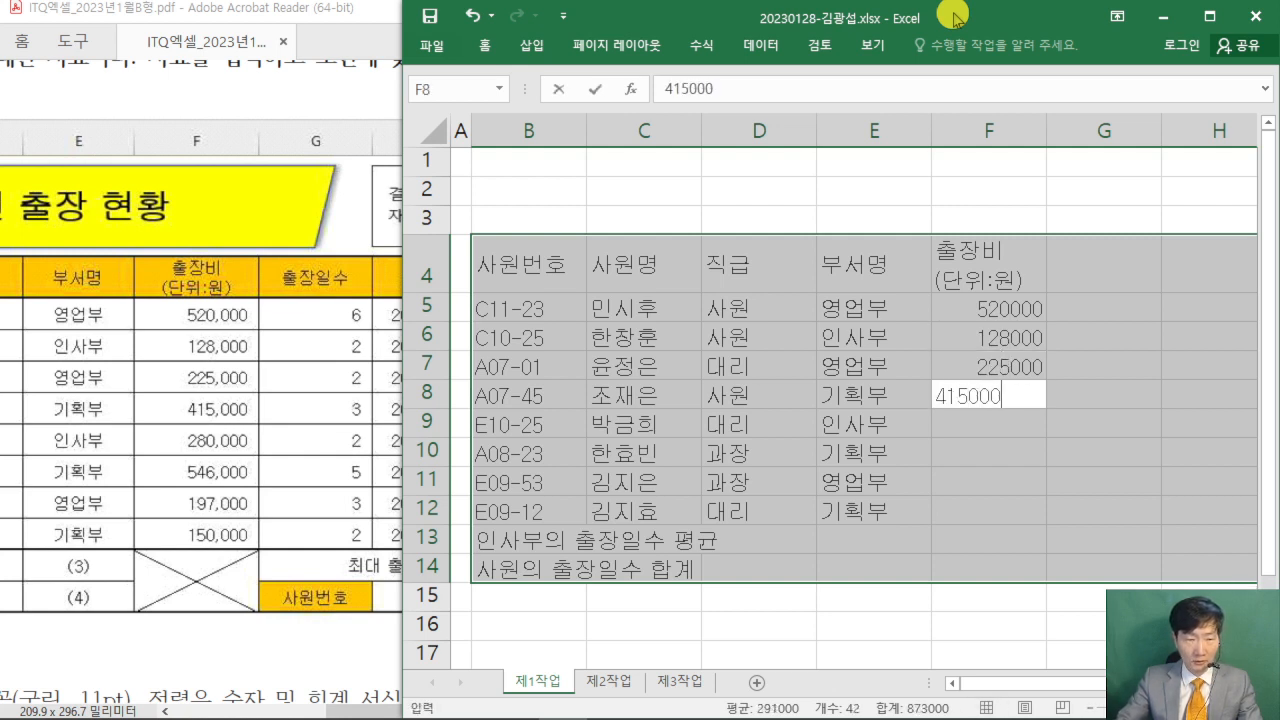
pyautogui.press('Return')
# - Fill F9:F12 with the travel costs 280000, 546000, 197000 and 150000, leaving F13:F14 empty
pyautogui.write('280000')
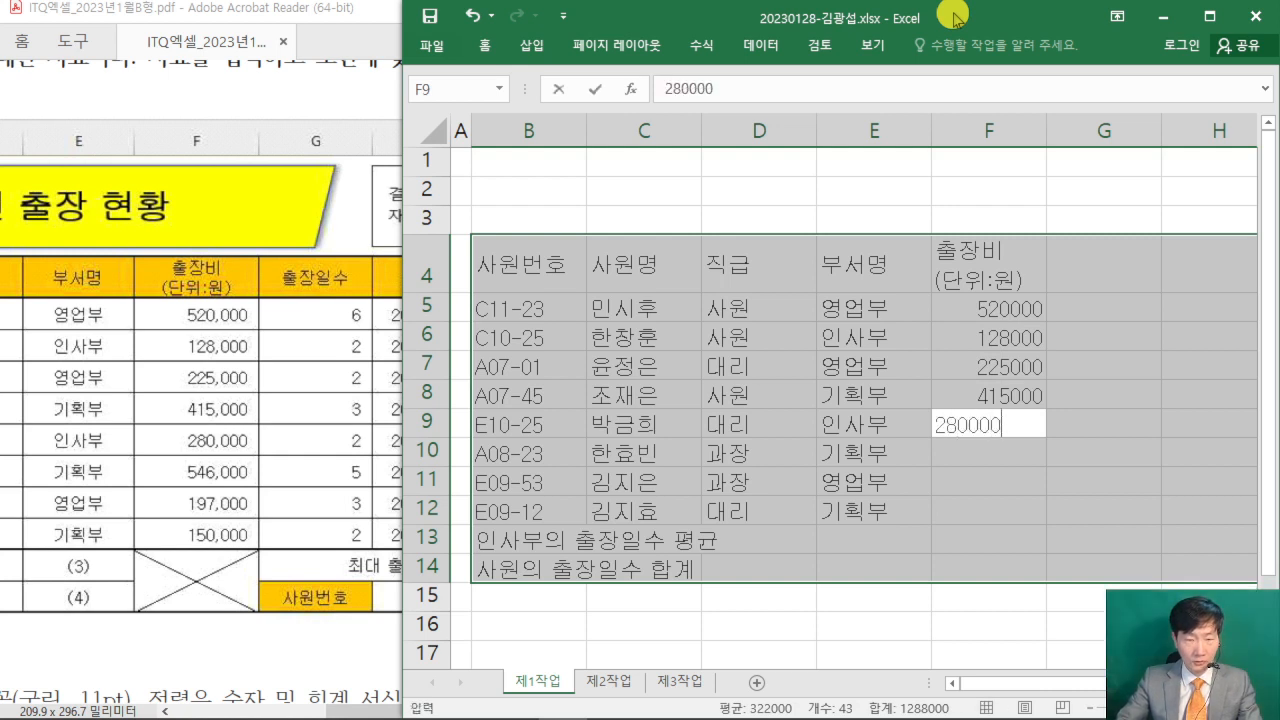
pyautogui.press('Return')
pyautogui.write('546000')
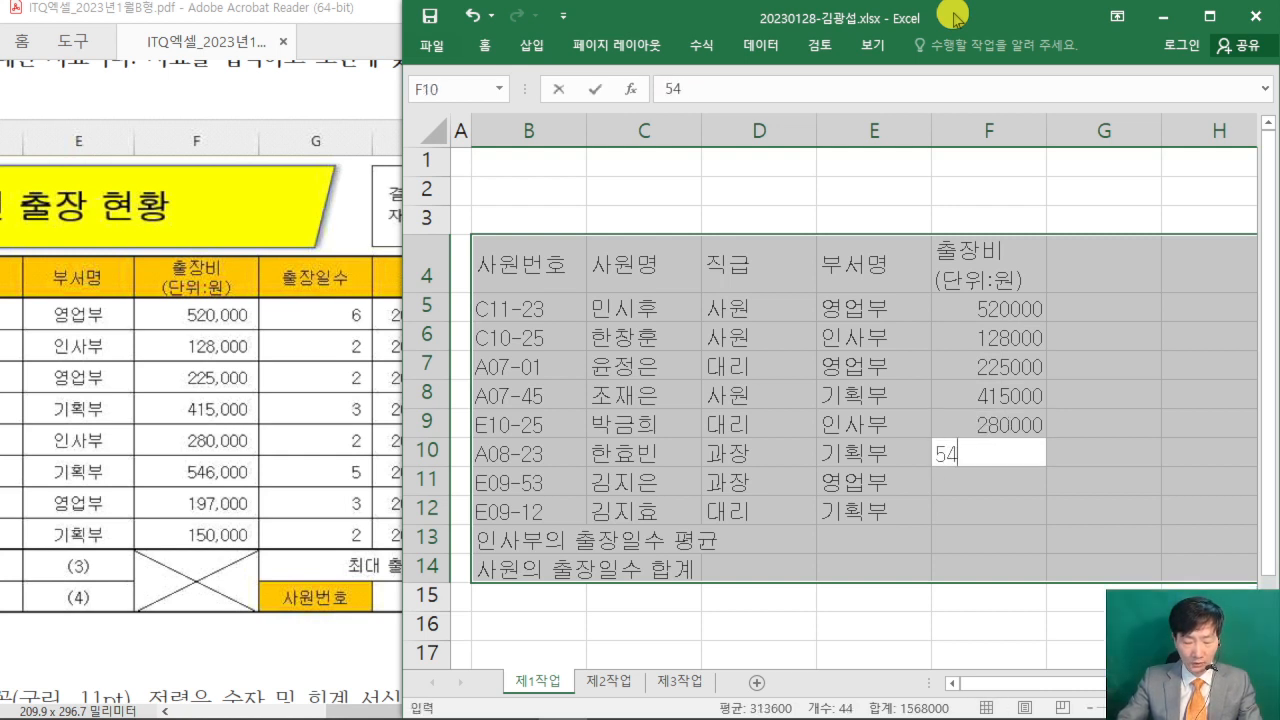
pyautogui.press('Return')
pyautogui.write('19700')
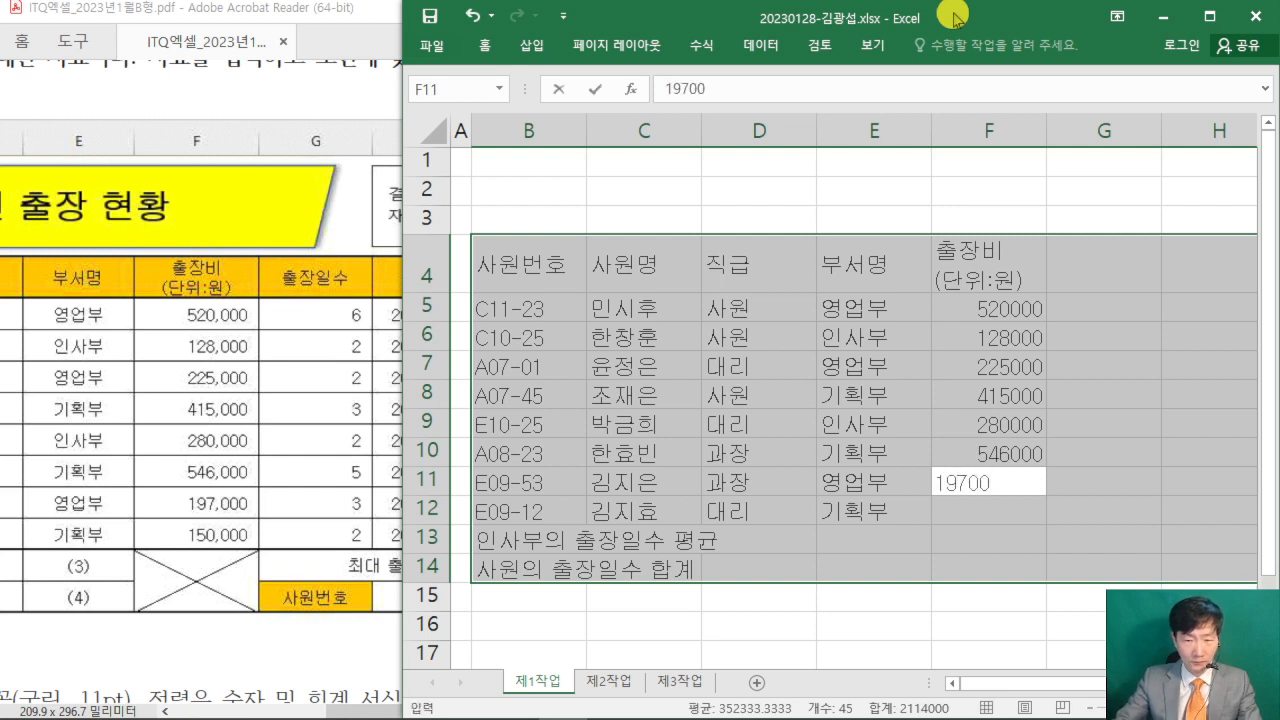
pyautogui.write('0')
pyautogui.press('Return')
pyautogui.write('150')
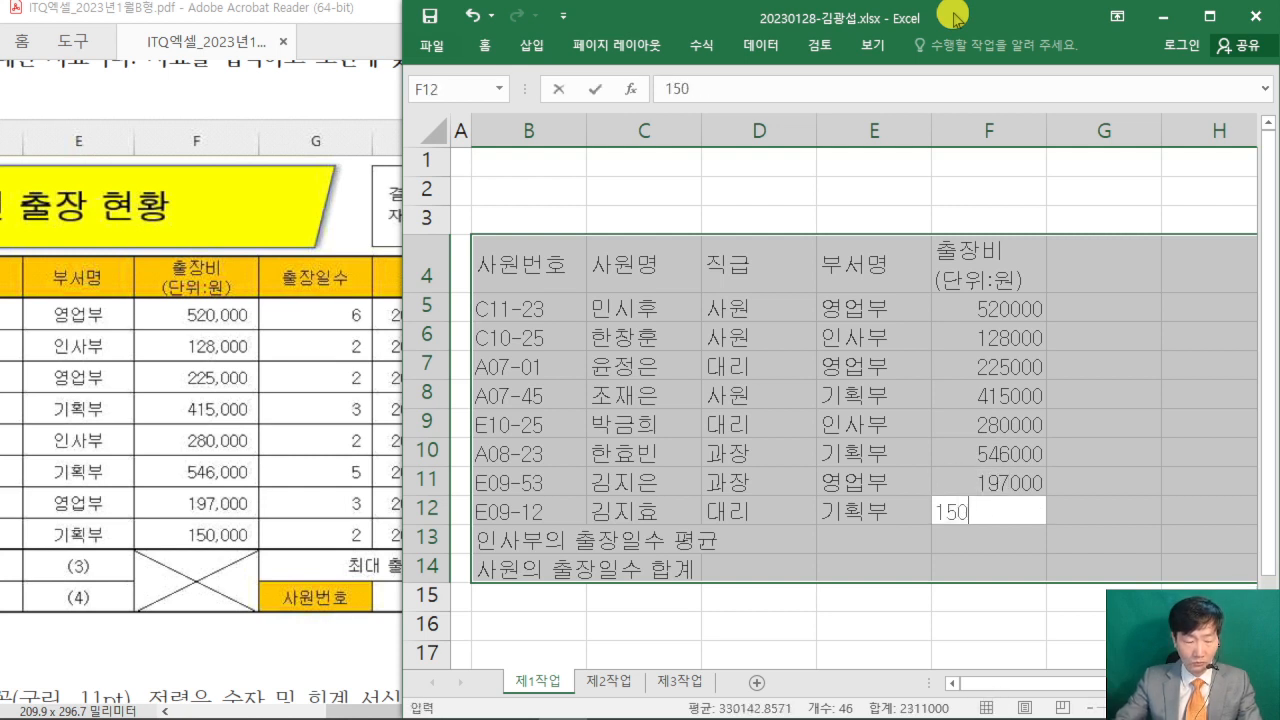
pyautogui.write('000')
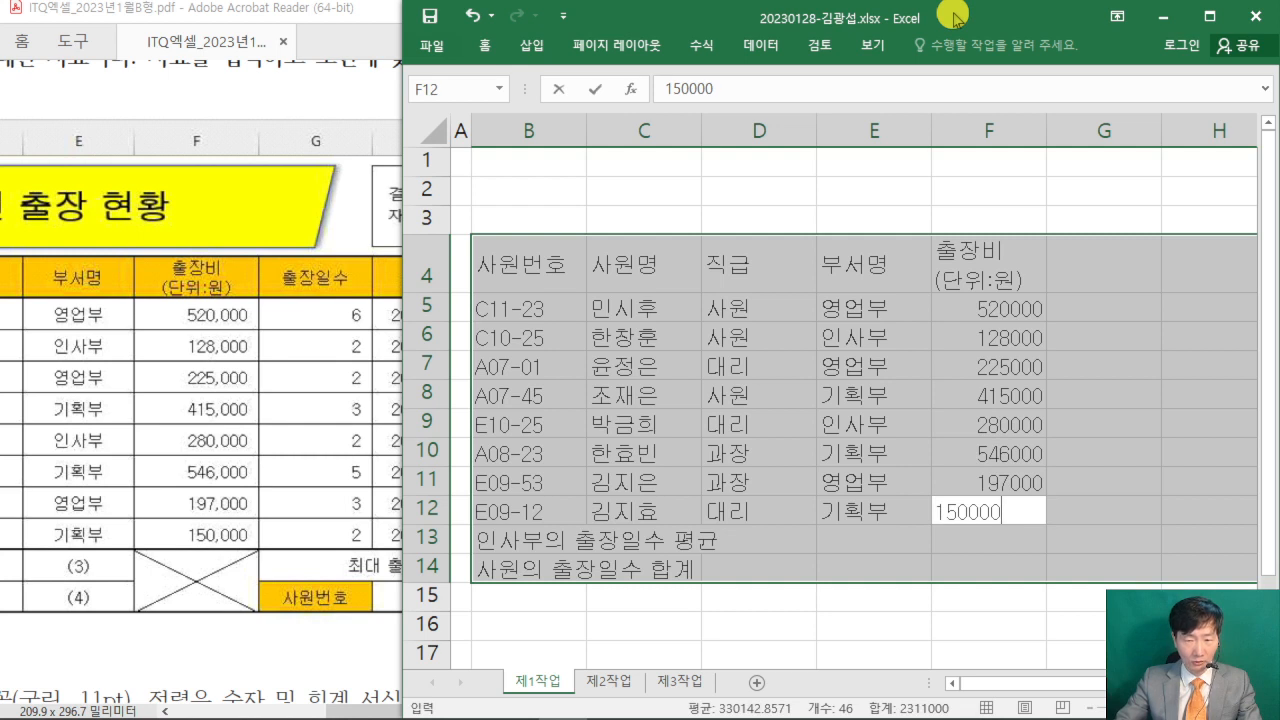
pyautogui.press('Return')
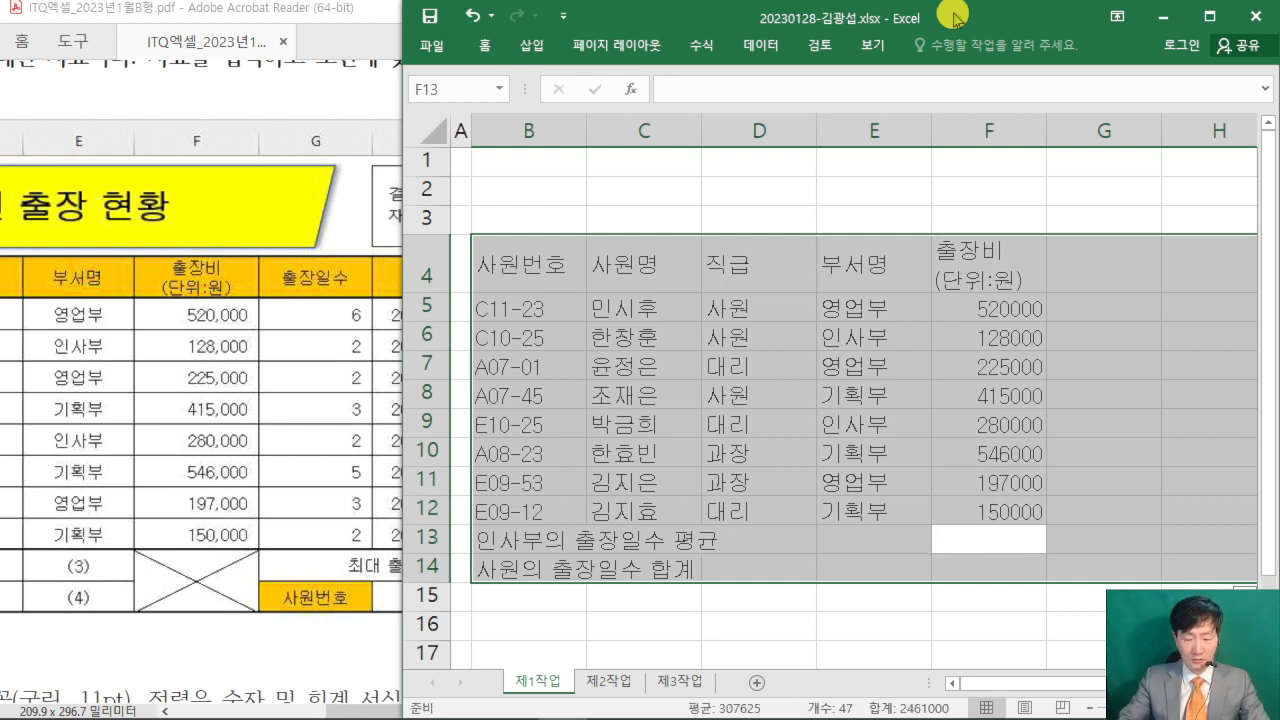
pyautogui.press('Return')
pyautogui.press('Return')
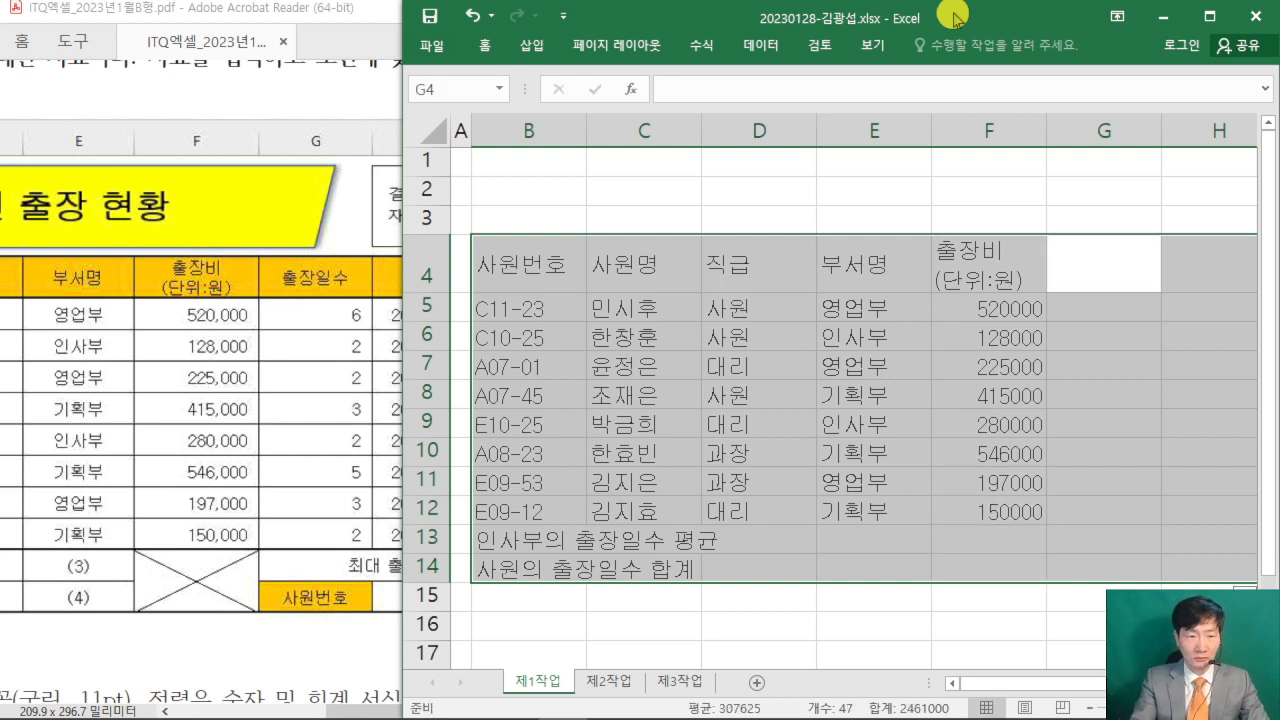
# - Enter the header 출장일수 in G4 and the day counts 6, 2, 2 and 3 in G5:G8
pyautogui.write('출장일수')
pyautogui.press('Return')
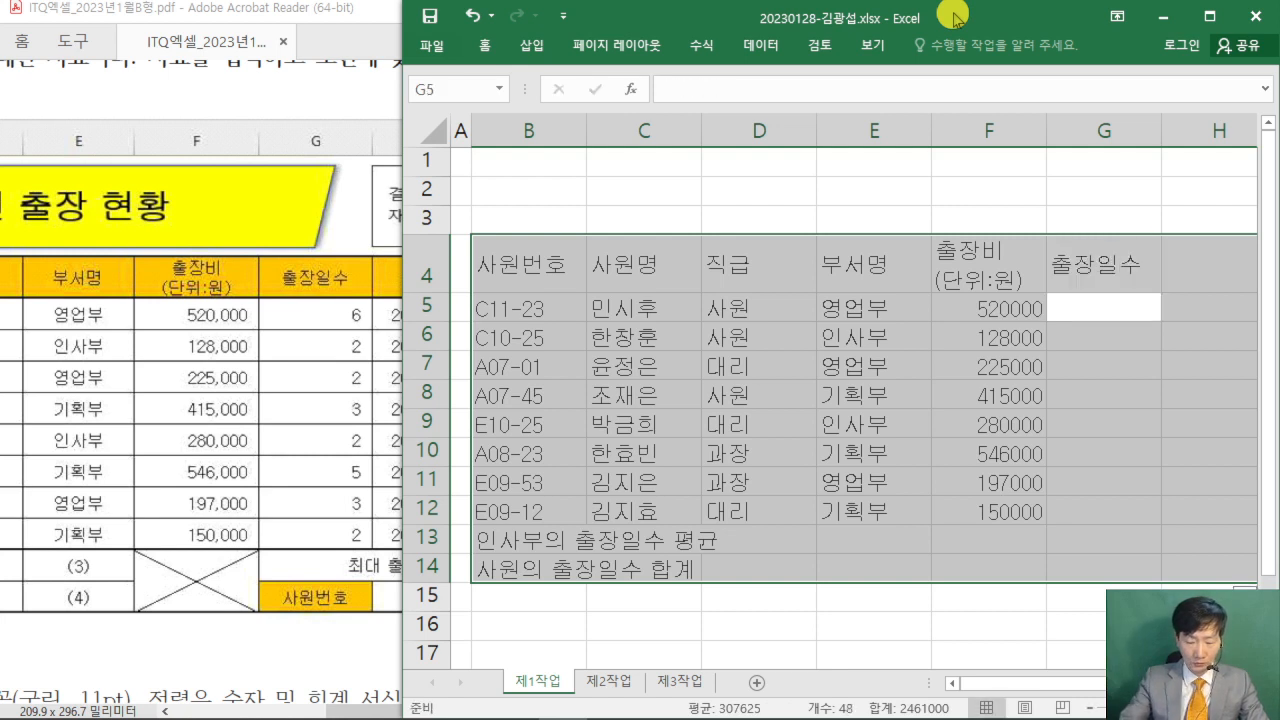
pyautogui.write('6')
pyautogui.press('Return')
pyautogui.write('2')
pyautogui.press('Return')
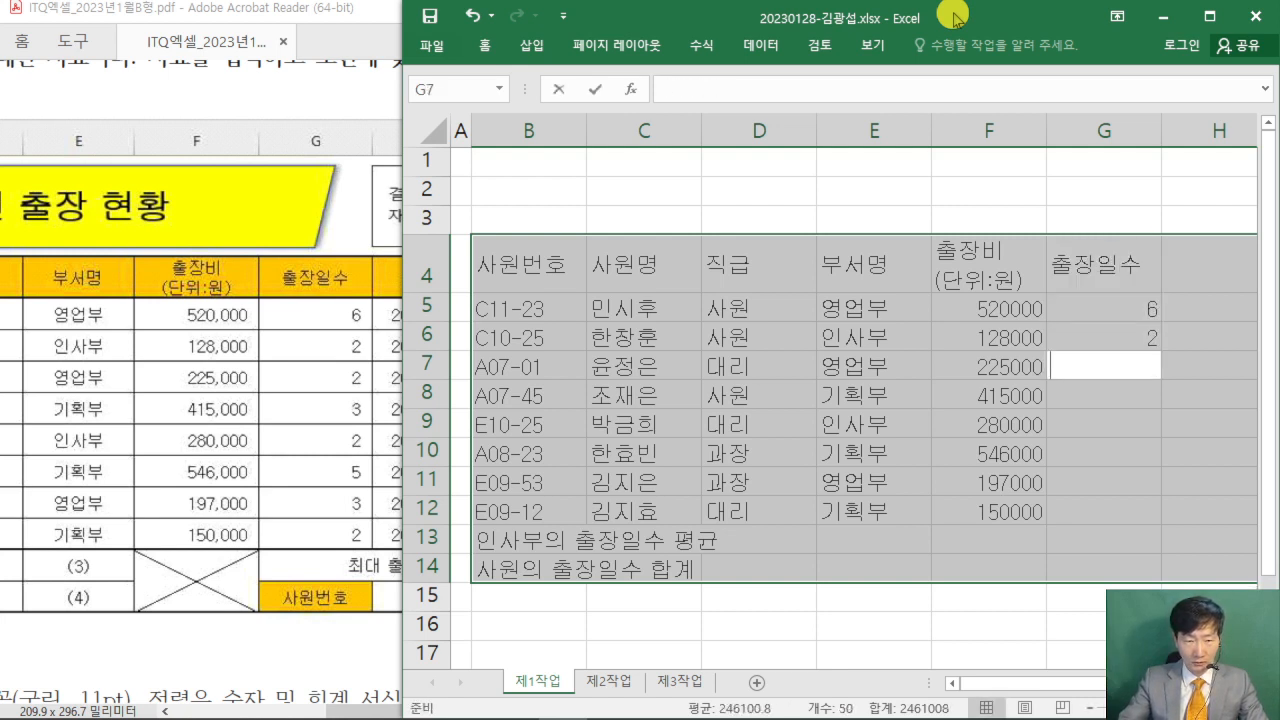
pyautogui.write('2')
pyautogui.press('Return')
pyautogui.write('3')
pyautogui.press('Return')
# - Fill G9:G12 with the day counts 2, 5, 3 and 2
pyautogui.write('2')
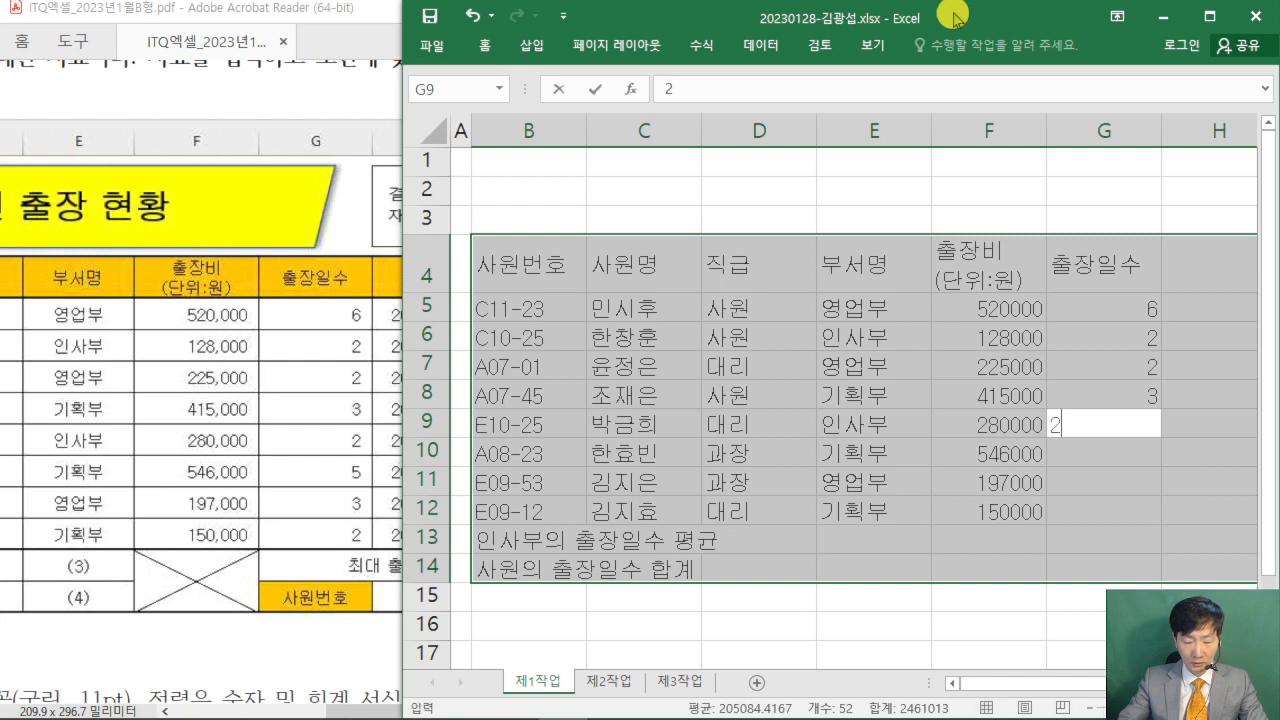
pyautogui.press('Return')
pyautogui.write('5')
pyautogui.press('Return')
pyautogui.write('3')
pyautogui.press('Return')
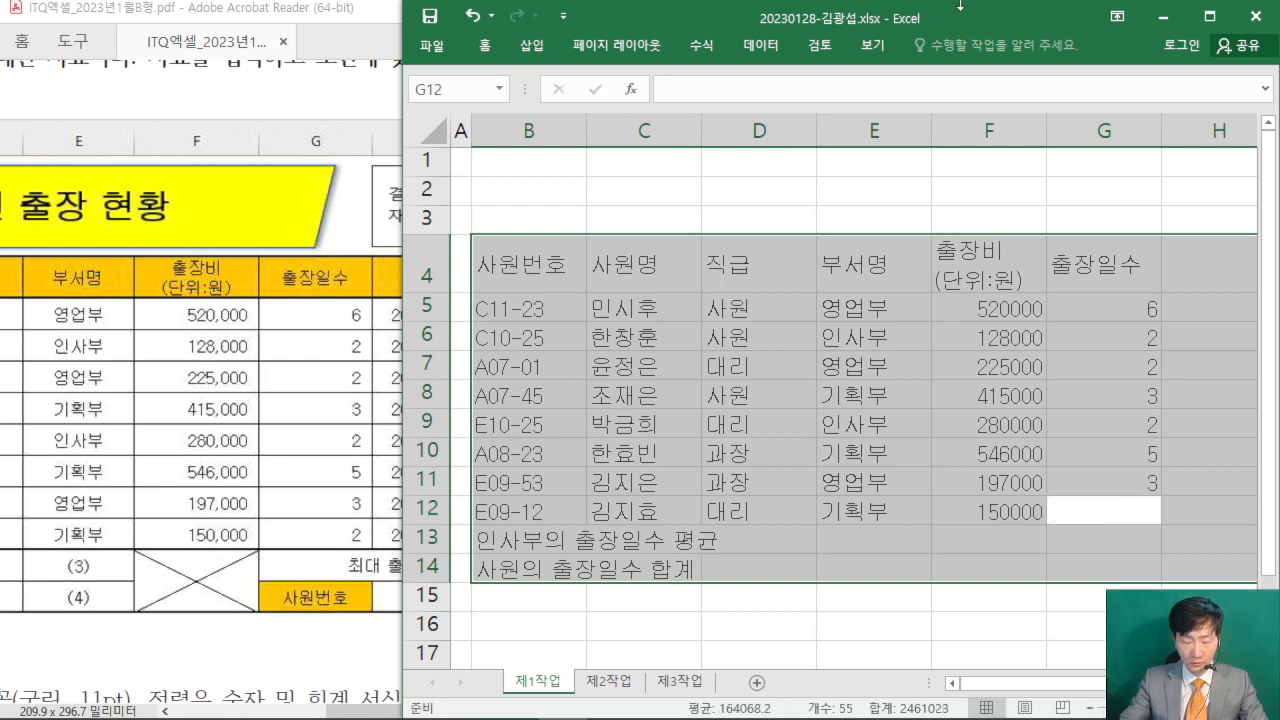
pyautogui.write('2')
pyautogui.press('Return')
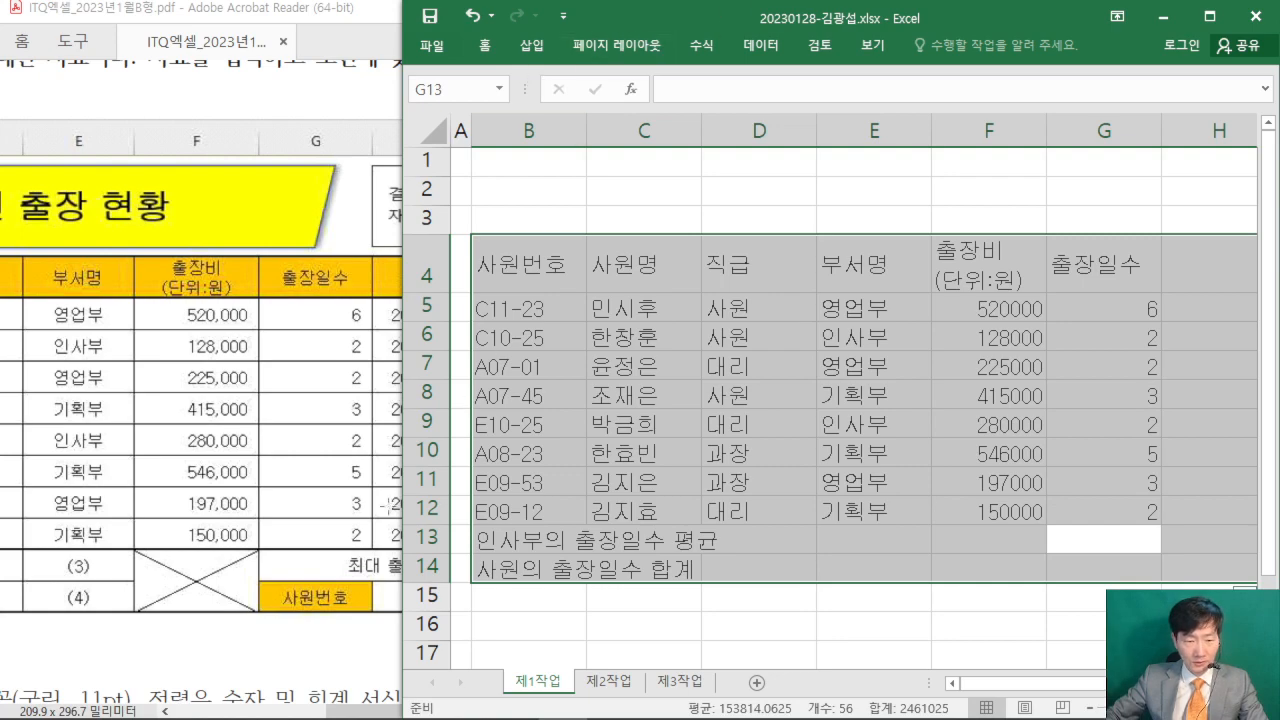
# - Enter the labels 최대 출장비(단위:원) in G13 and 사원번호 in G14, following the exam PDF
pyautogui.click(369, 706)
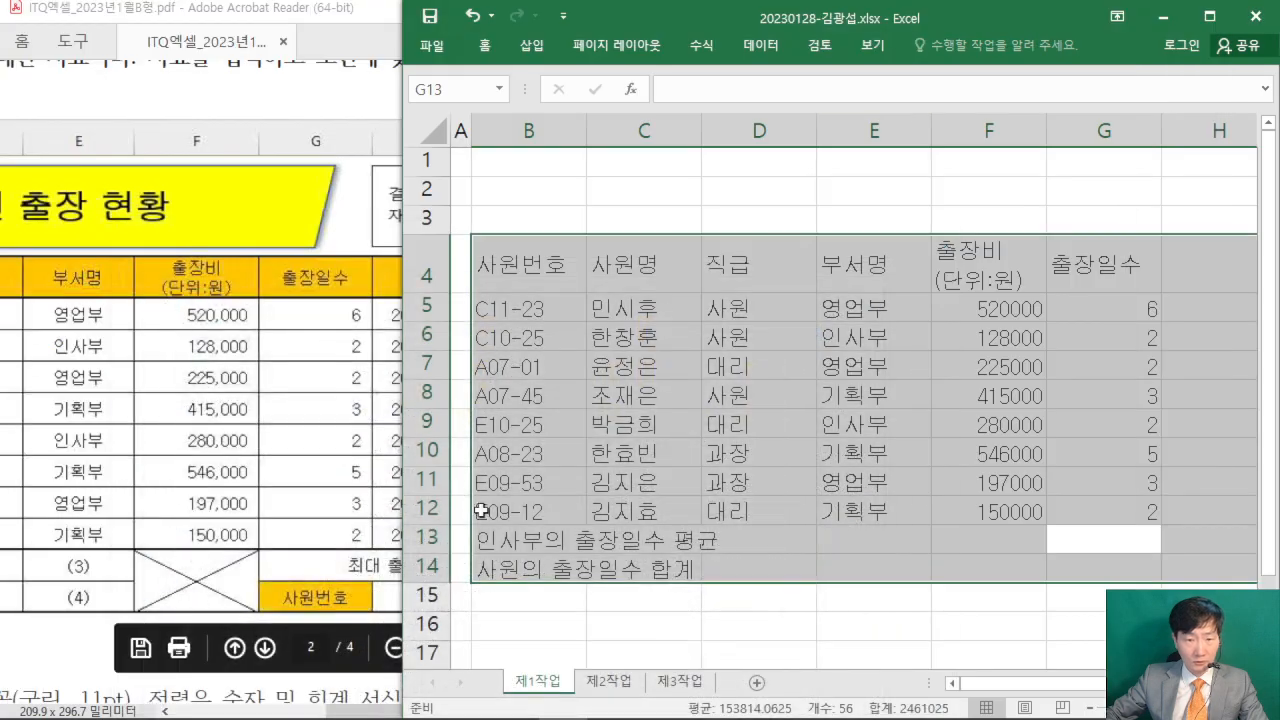
pyautogui.click(1098, 20)
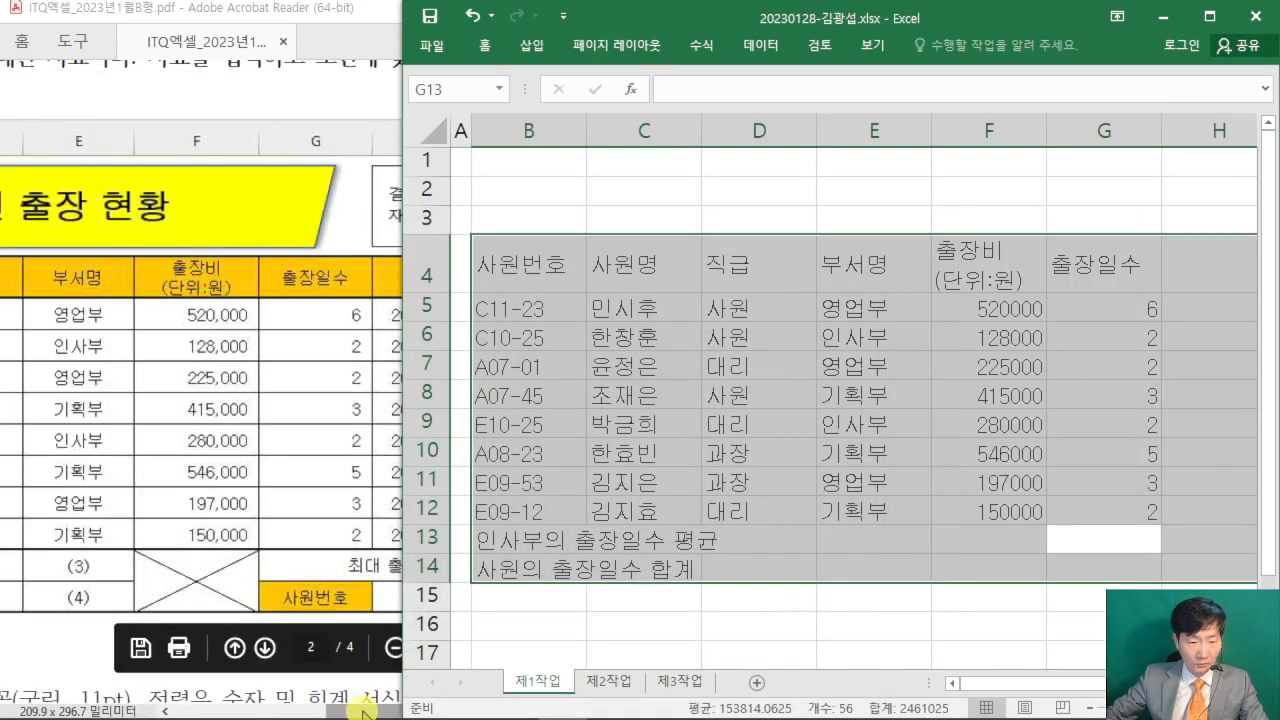
pyautogui.moveTo(365, 712); pyautogui.dragTo(432, 712)
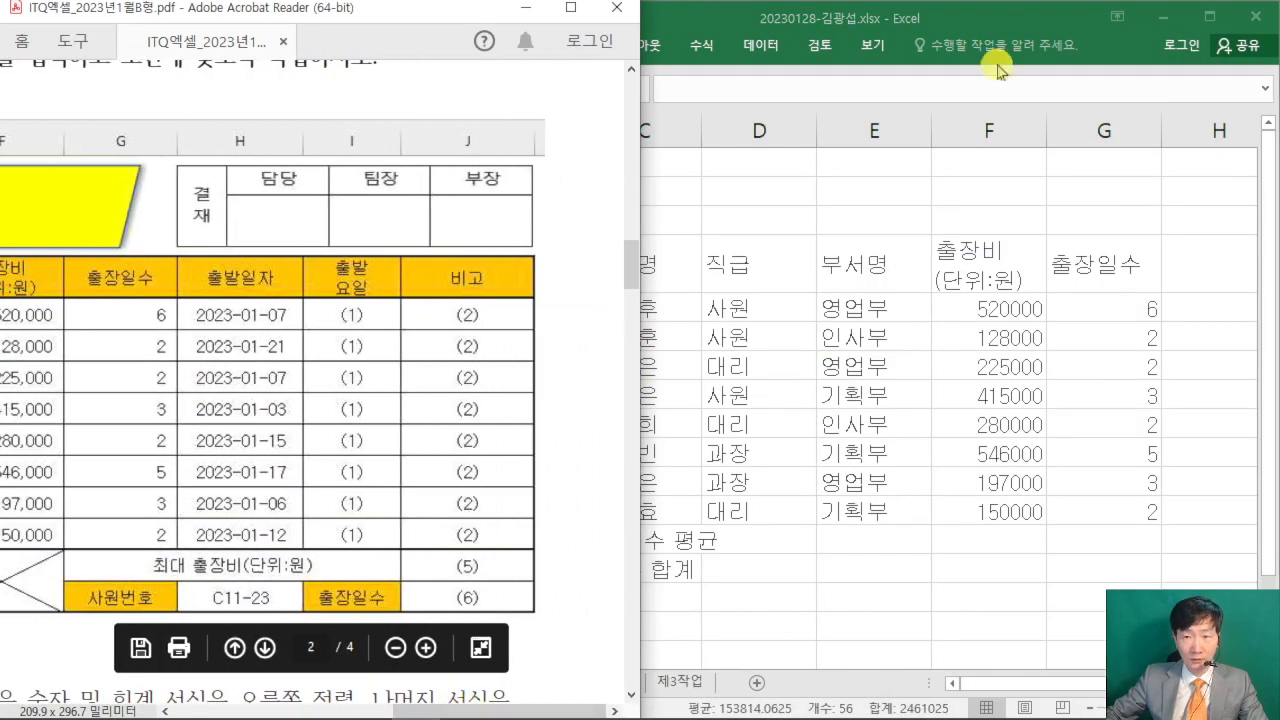
pyautogui.click(1002, 24)
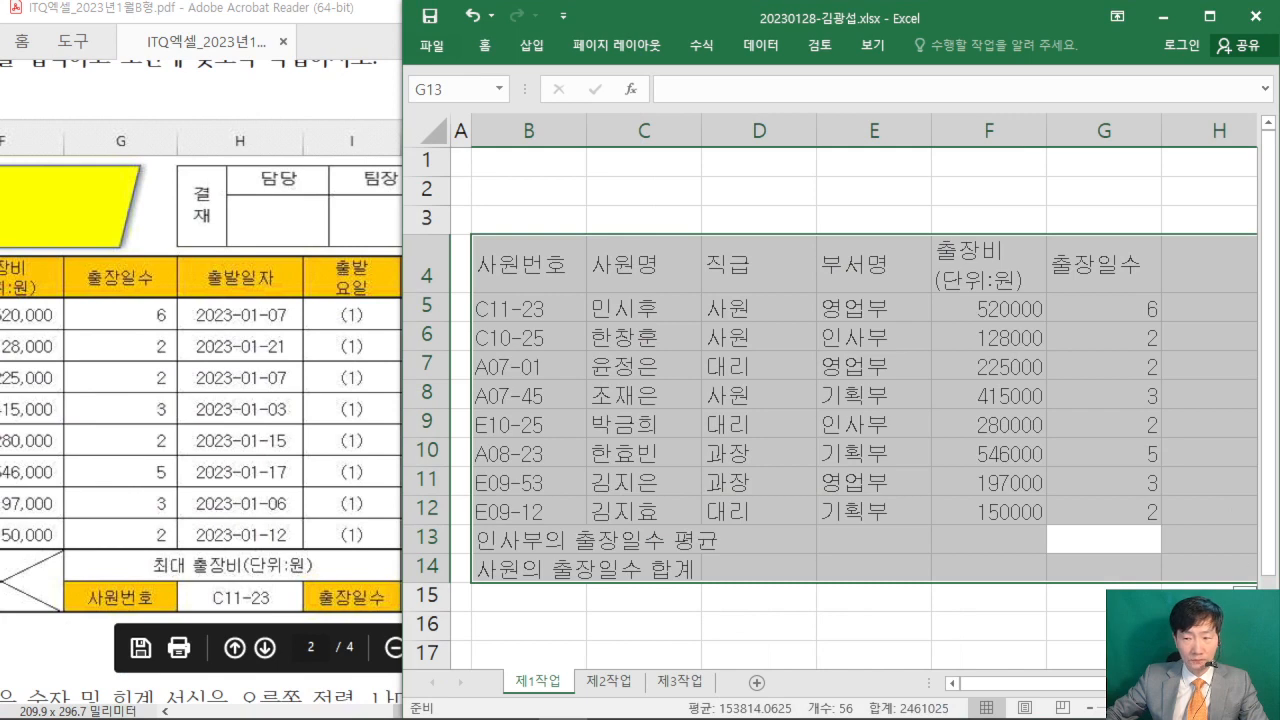
pyautogui.hscroll(2, 1175, 377)
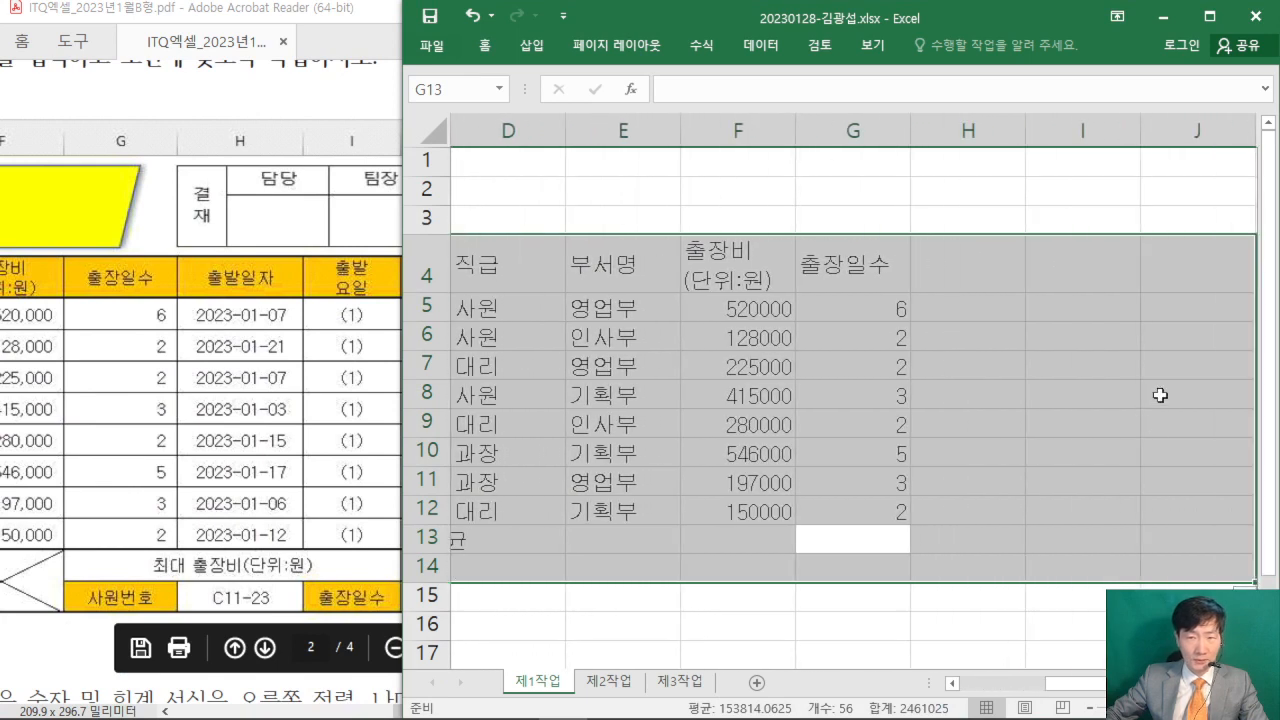
pyautogui.write('최')
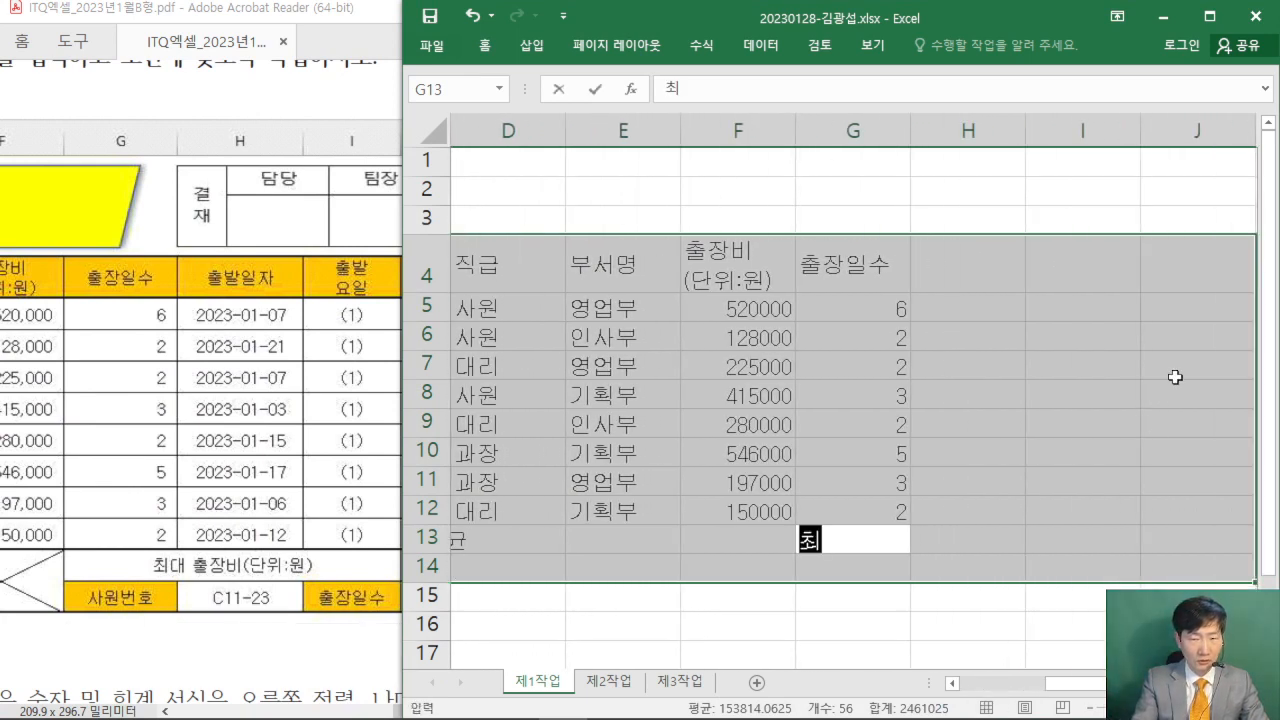
pyautogui.write('대 출장비')
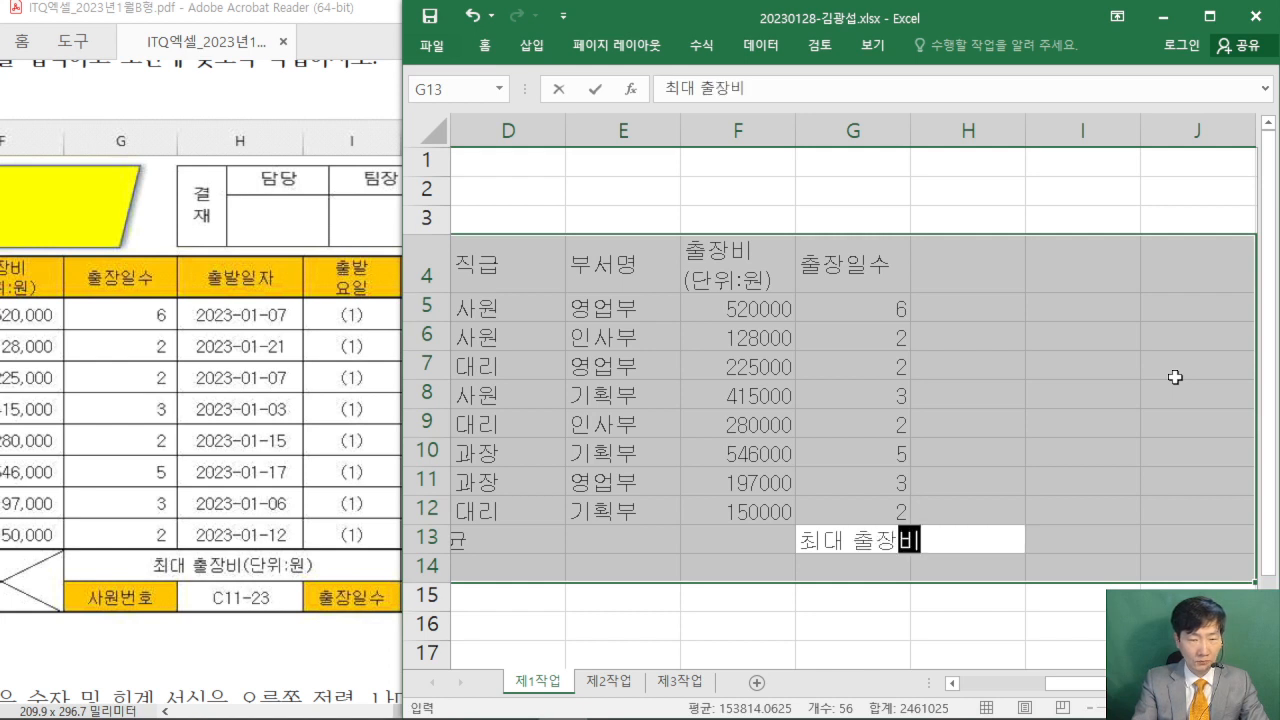
pyautogui.write('(단위:')
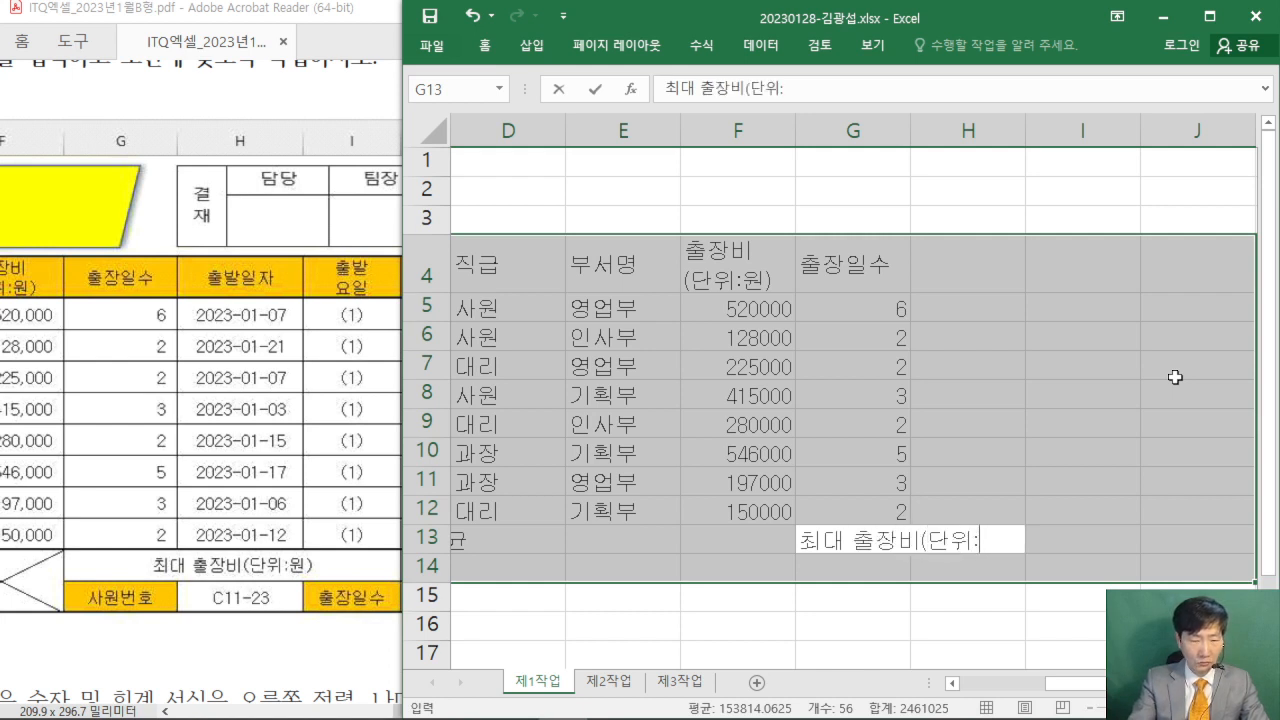
pyautogui.write('원)')
pyautogui.press('Return')
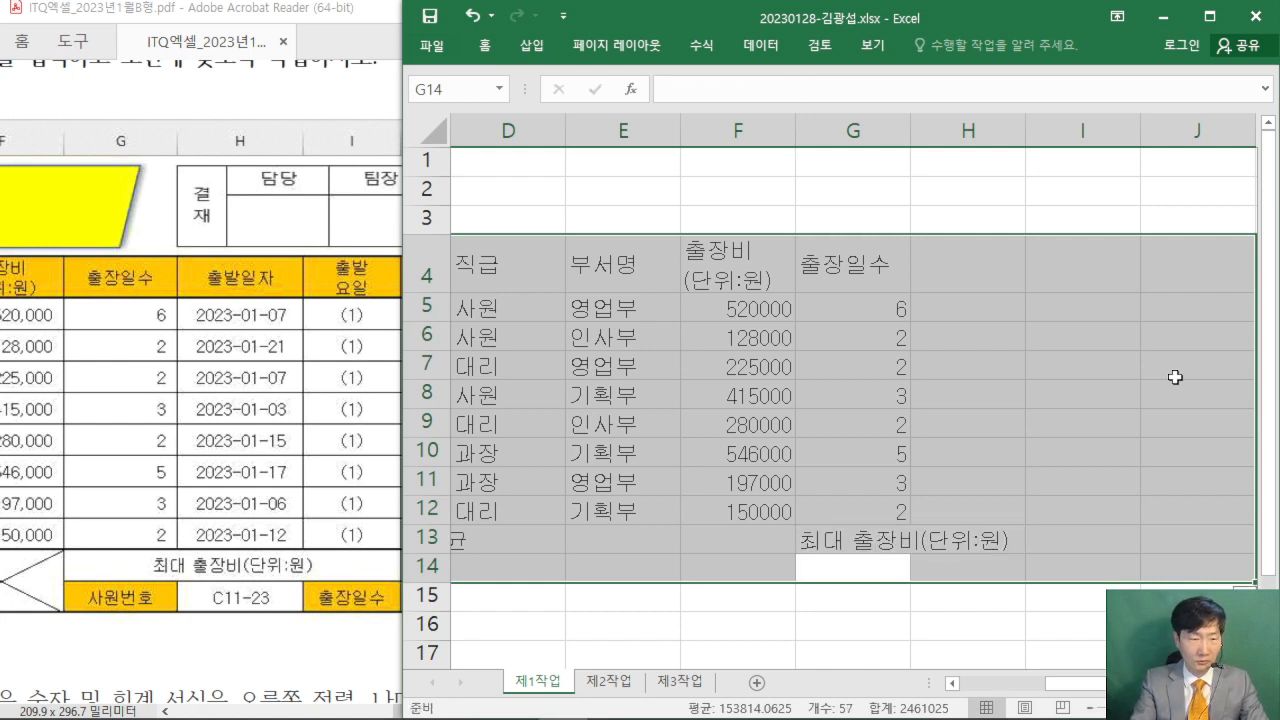
pyautogui.write('사원번호')
pyautogui.press('Return')
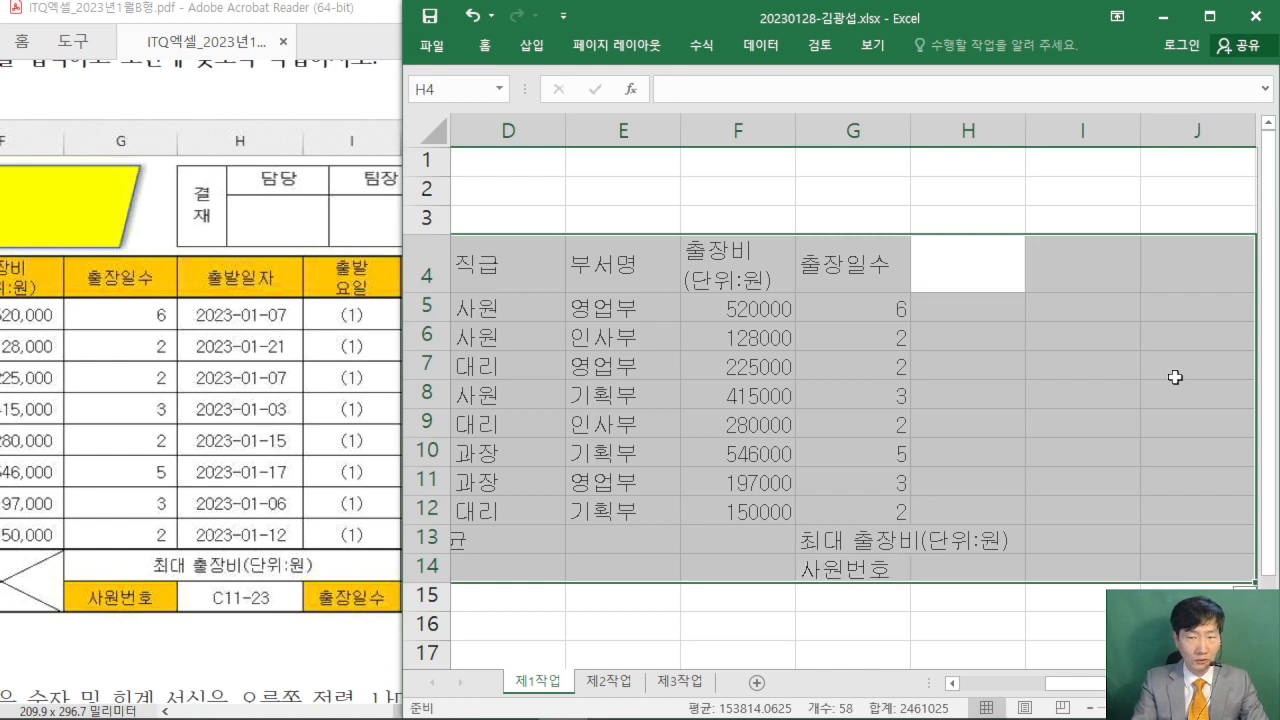
# - Enter the header 출발일자 in H4 and the departure dates 2023-01-07 and 2023-01-21 in H5:H6
pyautogui.write('출발일자')
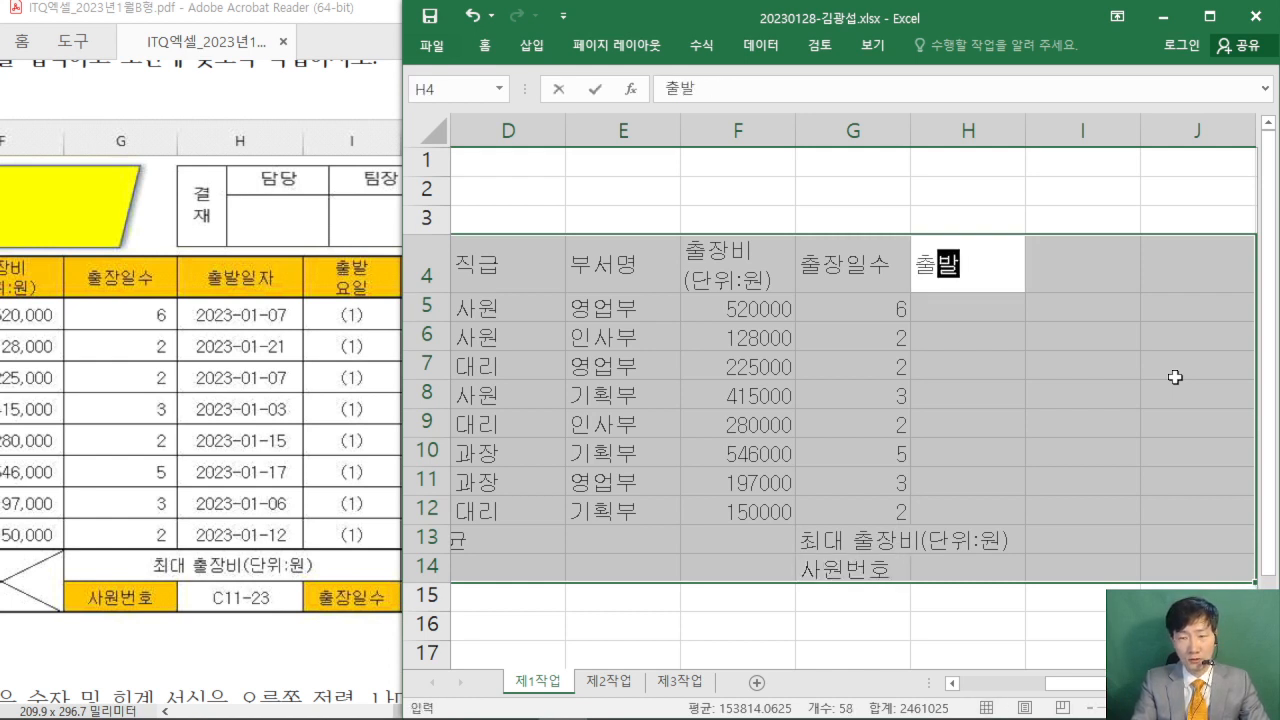
pyautogui.press('Return')
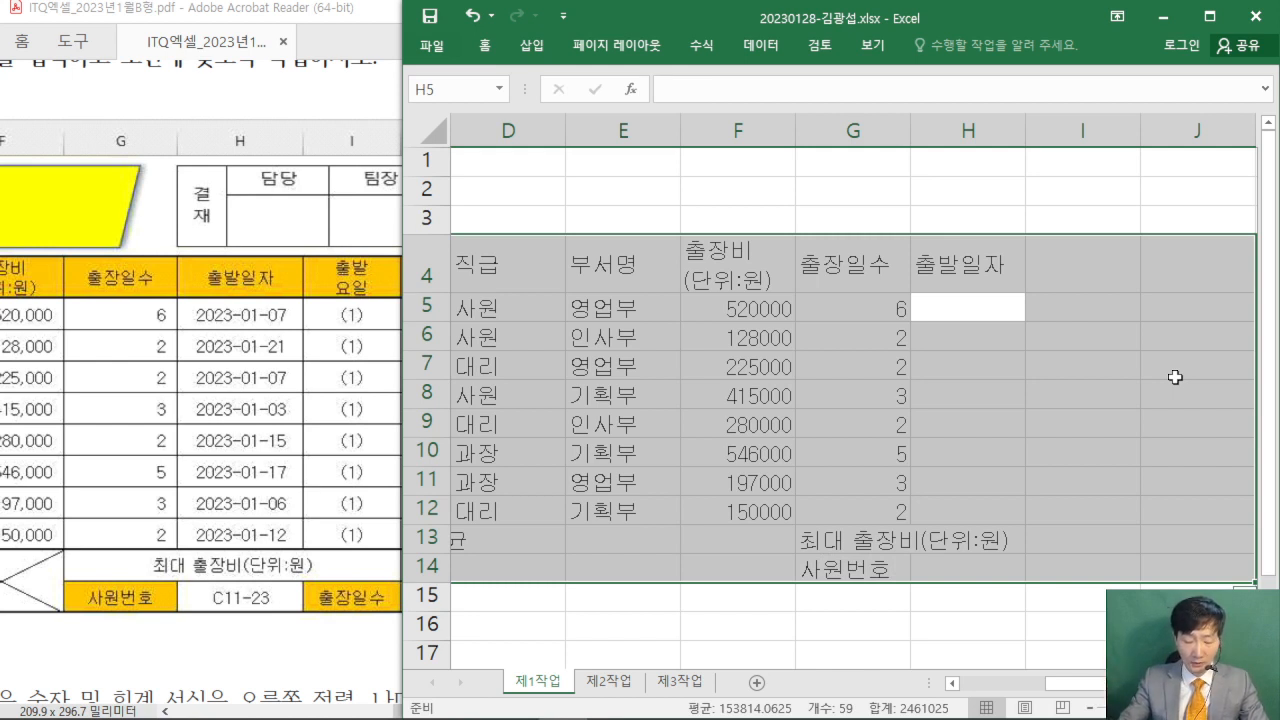
pyautogui.write('2023')
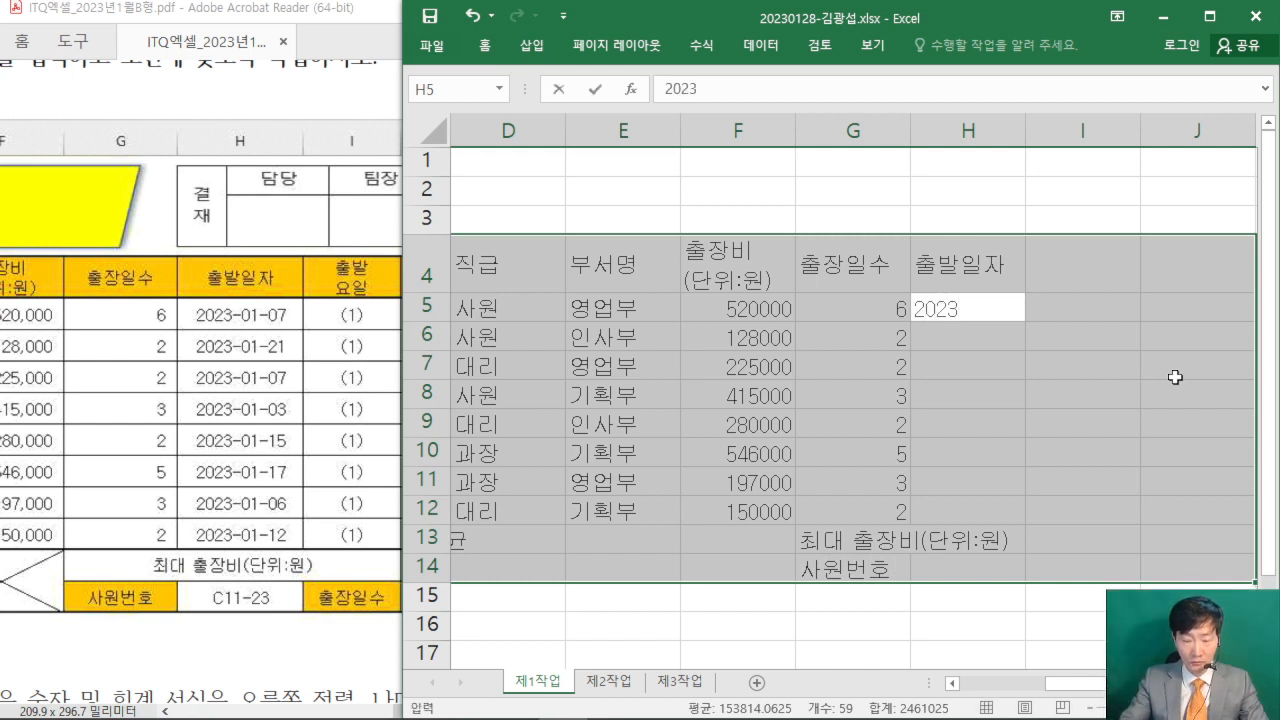
pyautogui.write('-01')
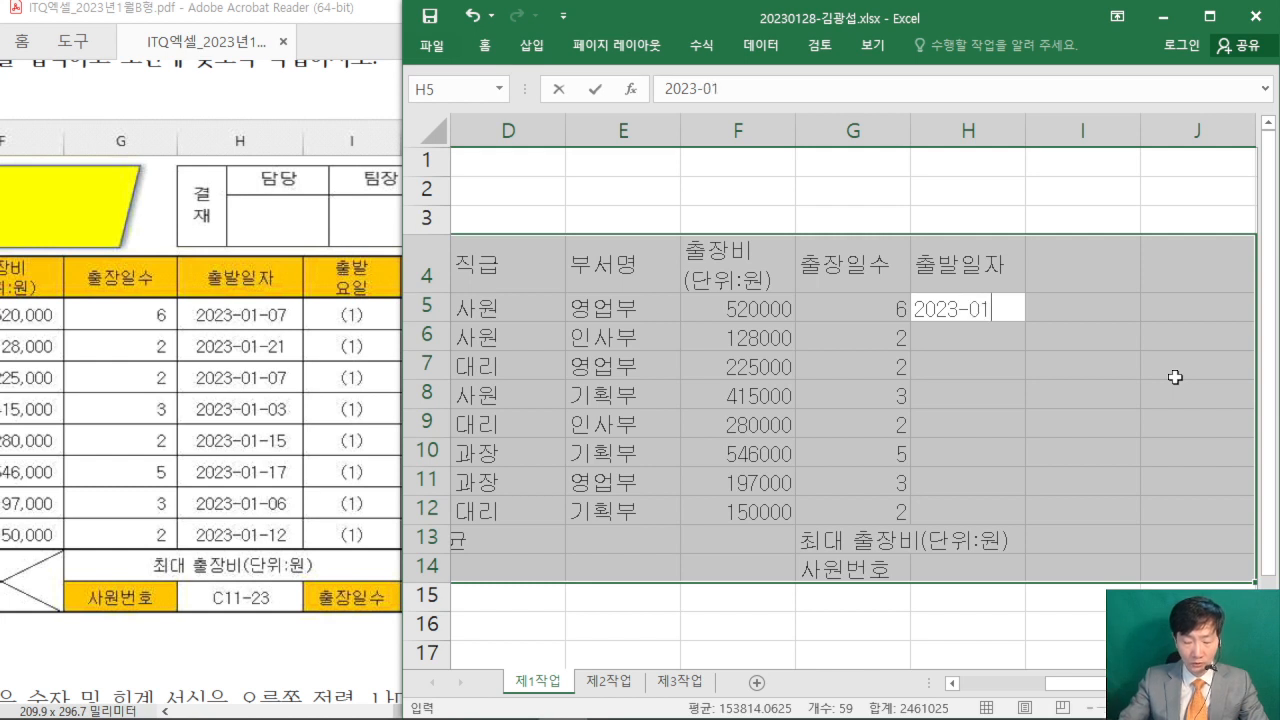
pyautogui.write('-07')
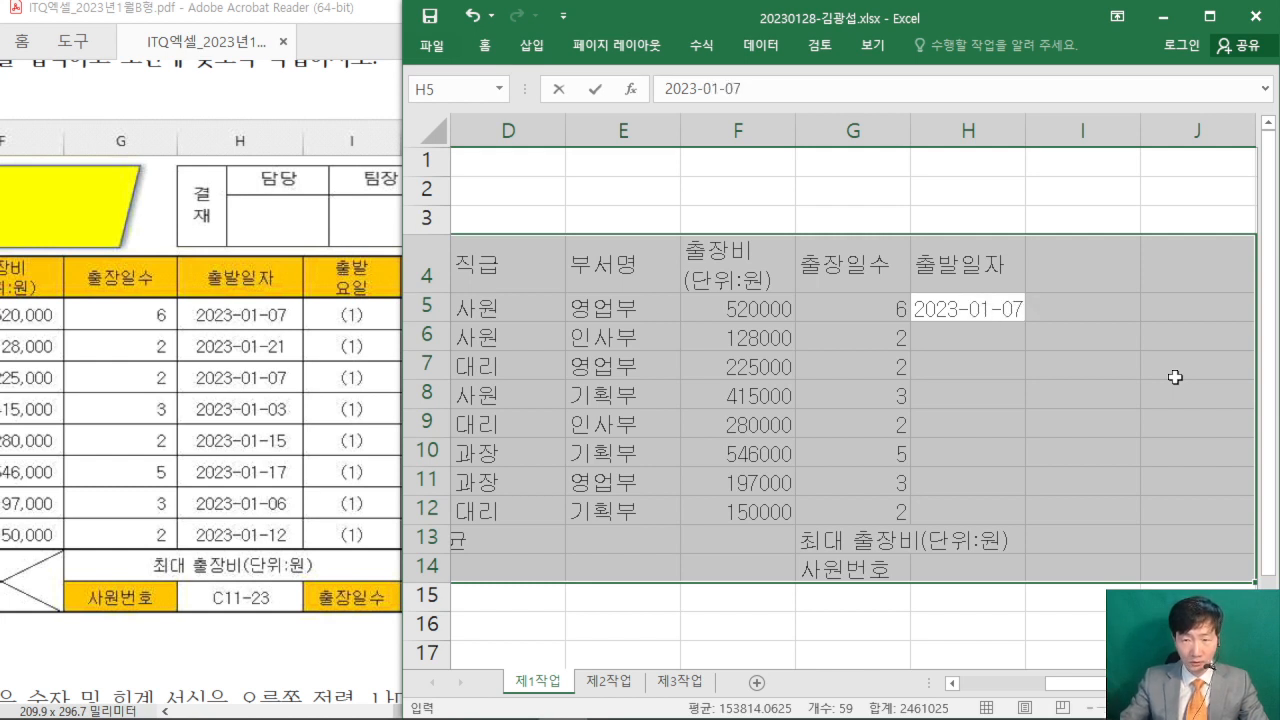
pyautogui.press('Return')
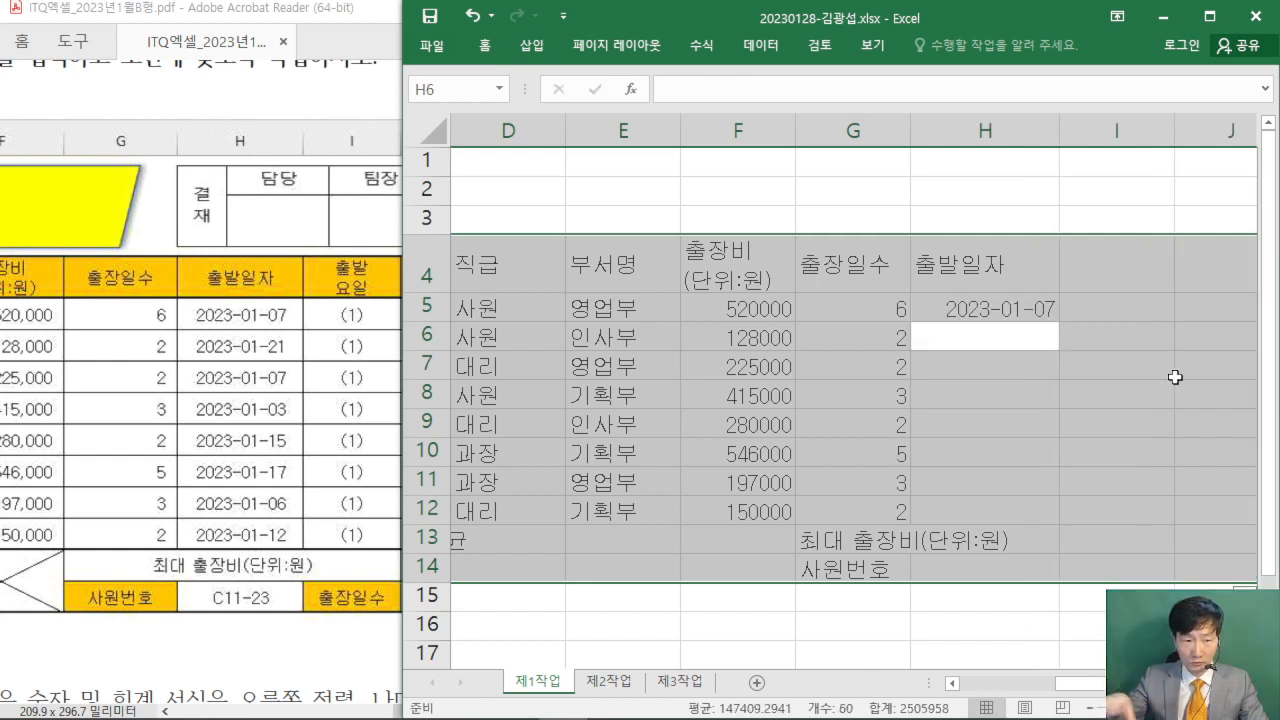
pyautogui.write('2026')
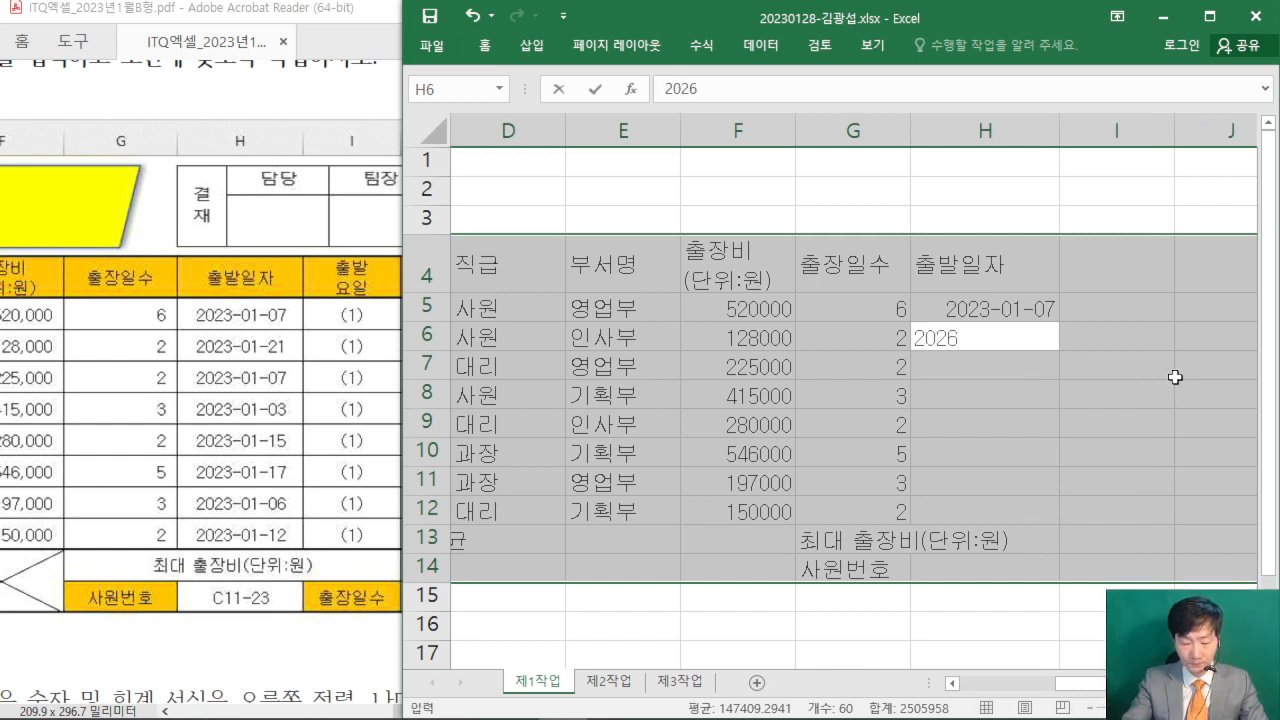
pyautogui.press('BackSpace')
pyautogui.write('3-01')
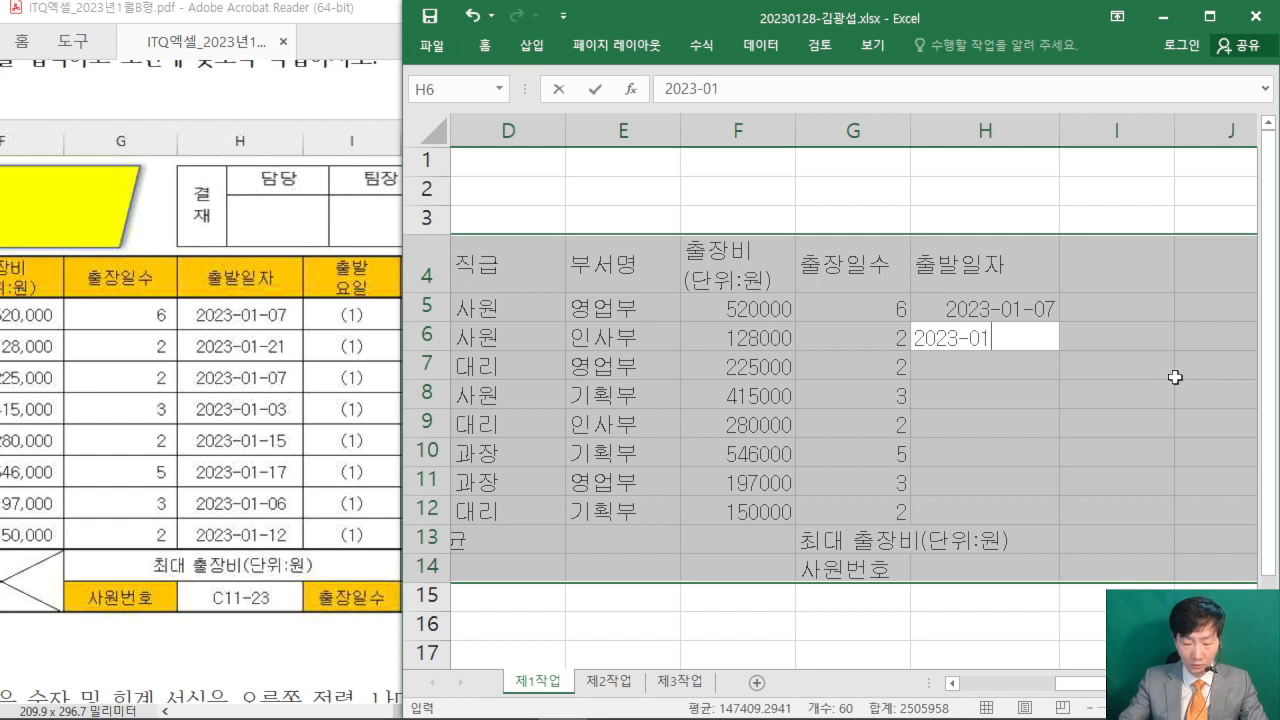
pyautogui.write('-21')
pyautogui.press('Return')
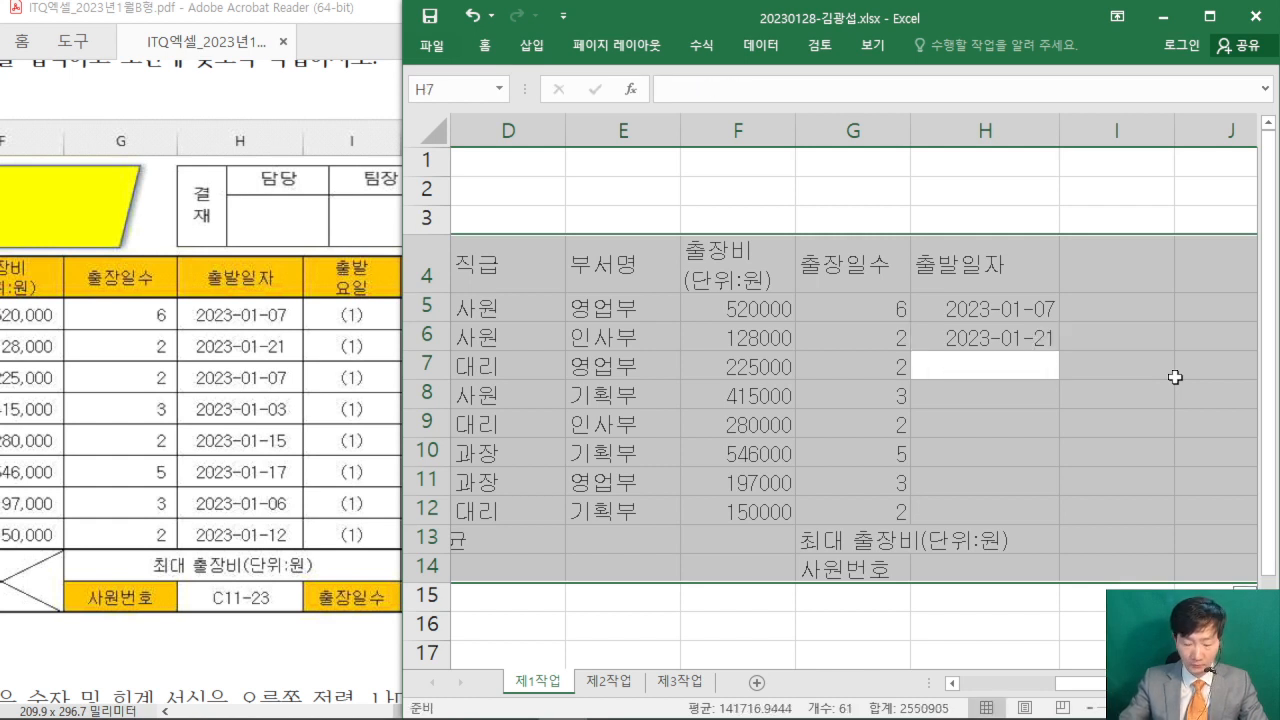
# - Fill H7:H8 with the departure dates 2023-01-07 and 2023-01-03
pyautogui.write('2023-0')
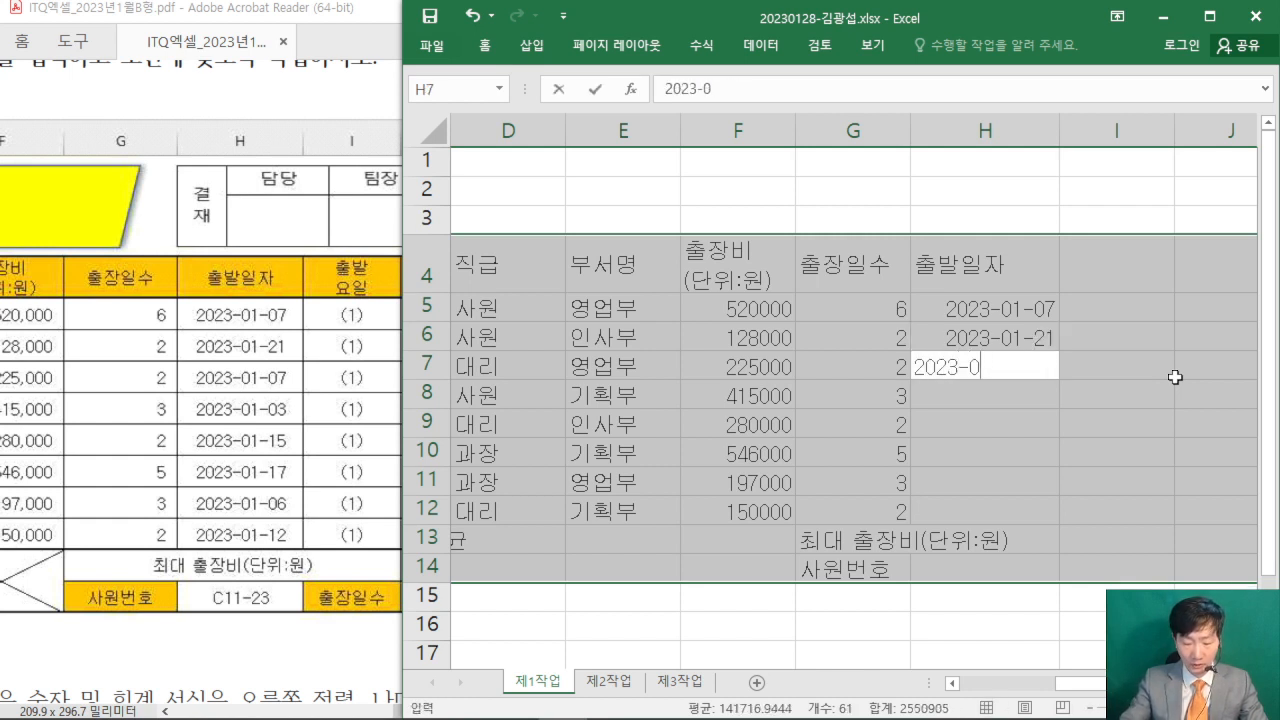
pyautogui.write('1-07')
pyautogui.press('Return')
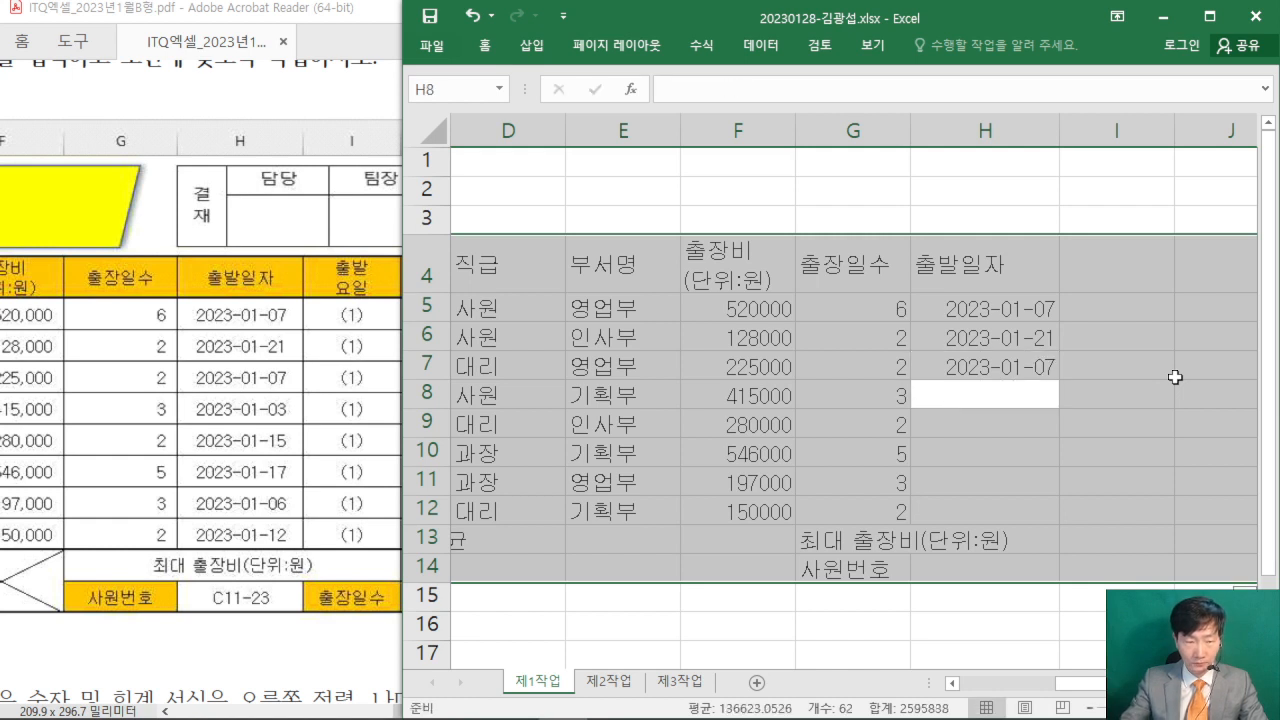
pyautogui.write('2023-')
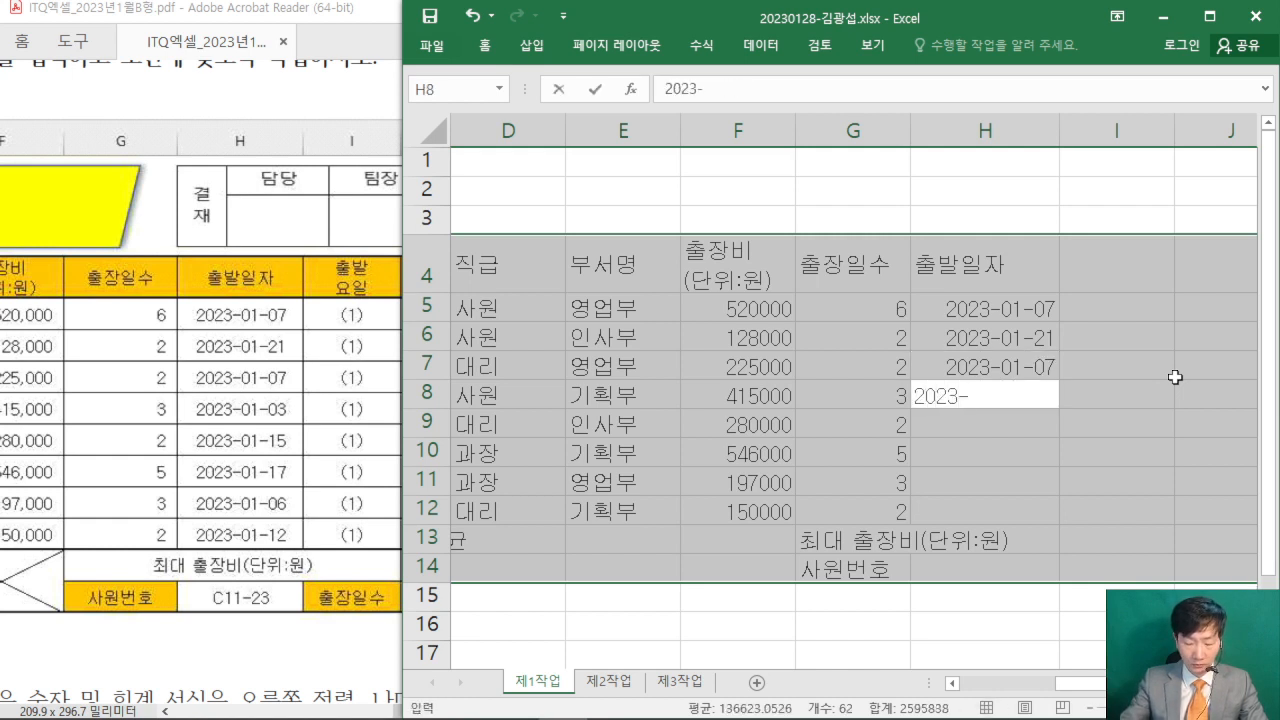
pyautogui.write('01-03')
pyautogui.press('Return')
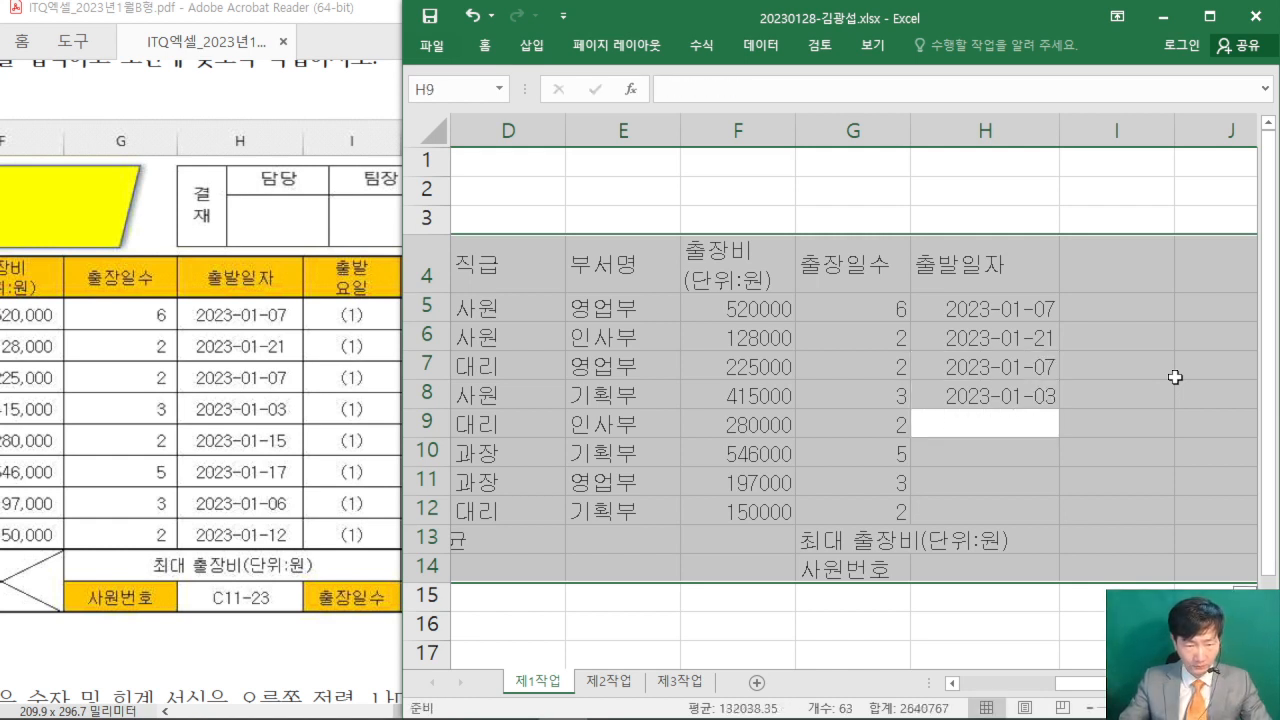
# - Fill H9:H10 with the departure dates 2023-01-15 and 2023-01-17
pyautogui.write('02')
pyautogui.press('BackSpace')
pyautogui.press('BackSpace')
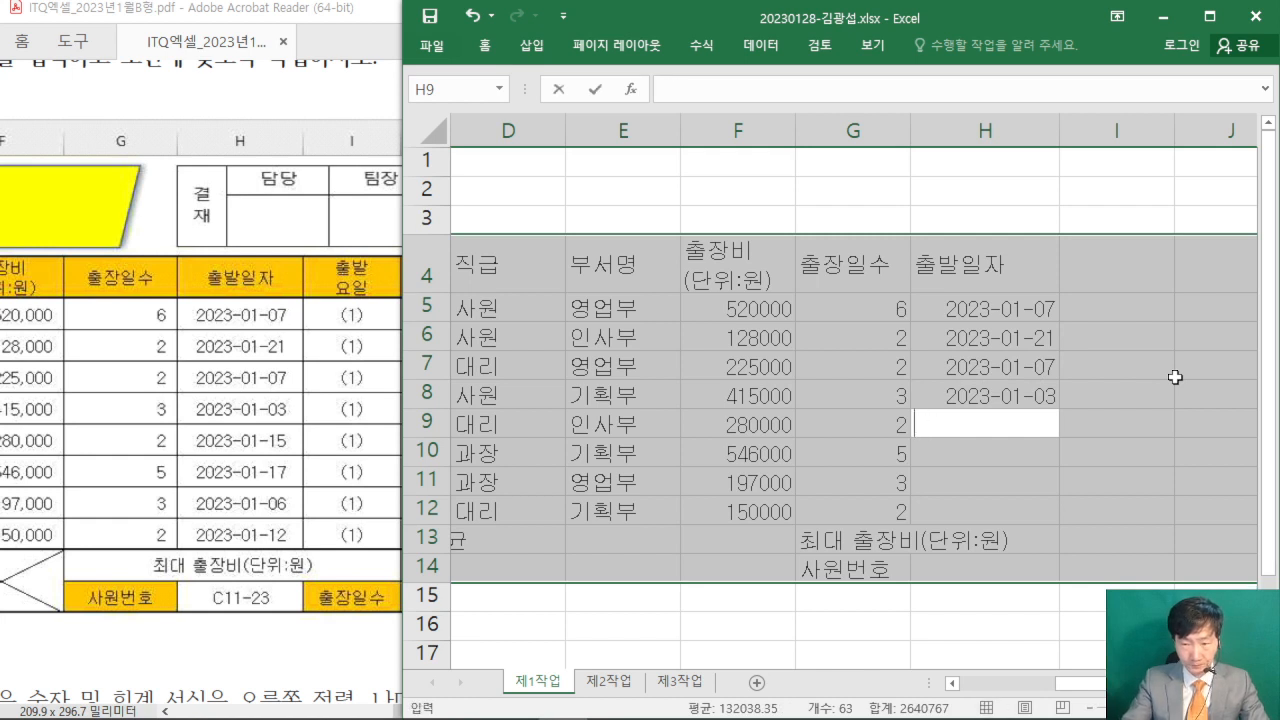
pyautogui.write('2023')
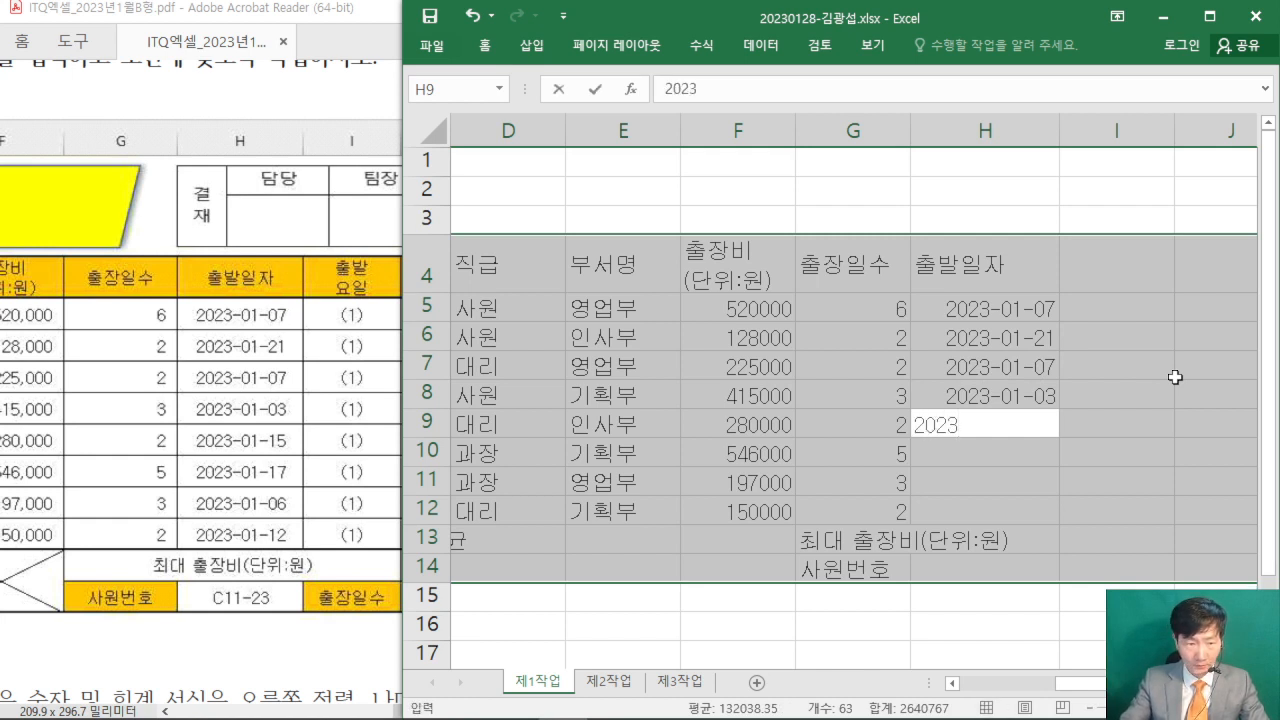
pyautogui.write('-01-15')
pyautogui.press('Return')
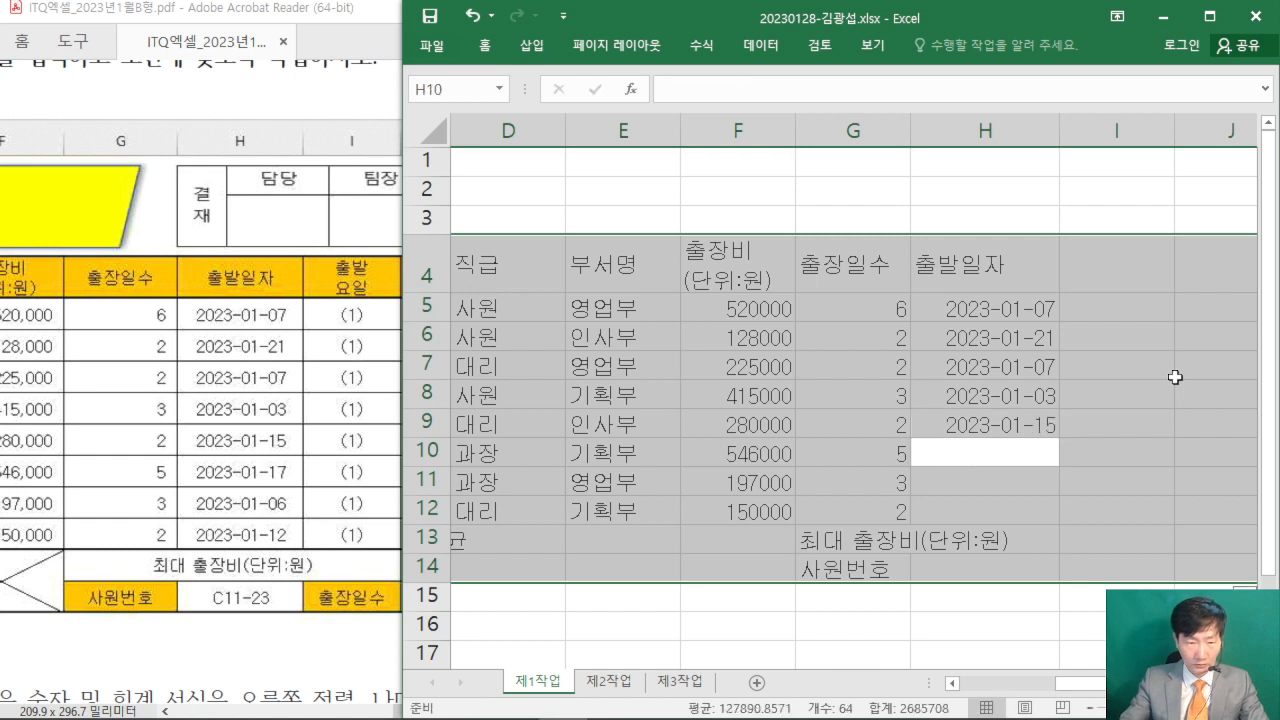
pyautogui.write('2023-')
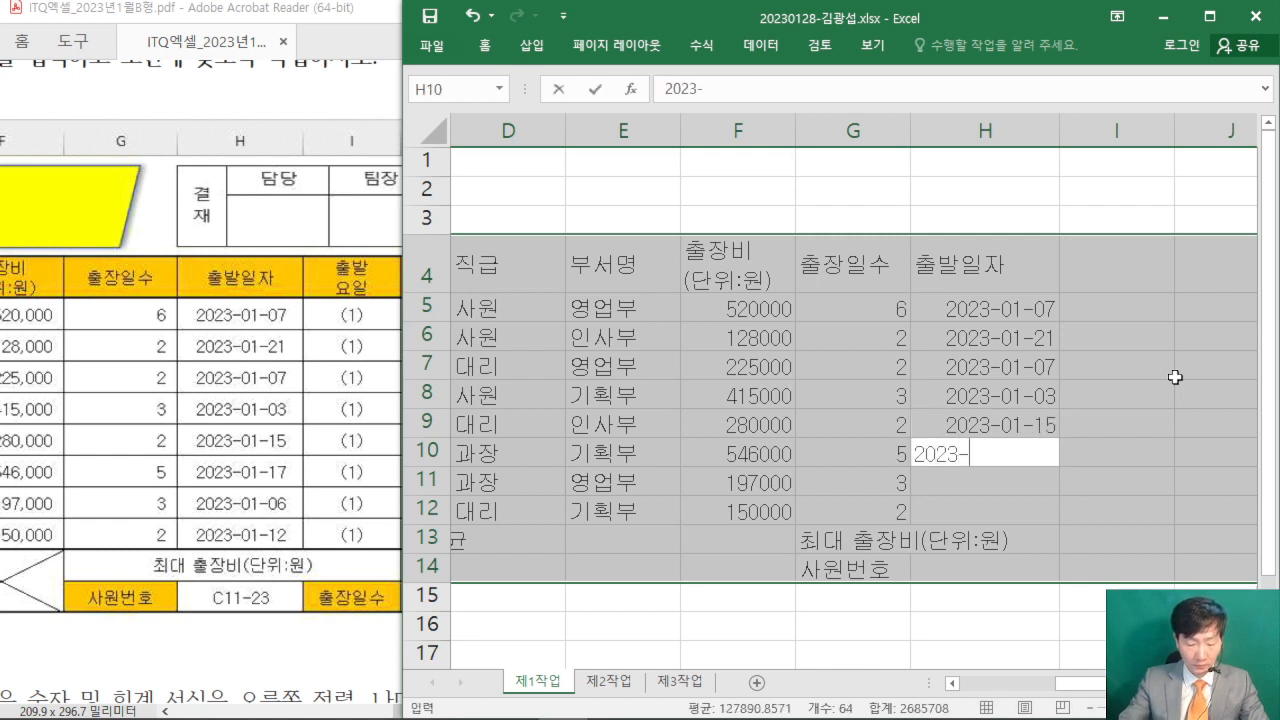
pyautogui.write('01-17')
pyautogui.press('Return')
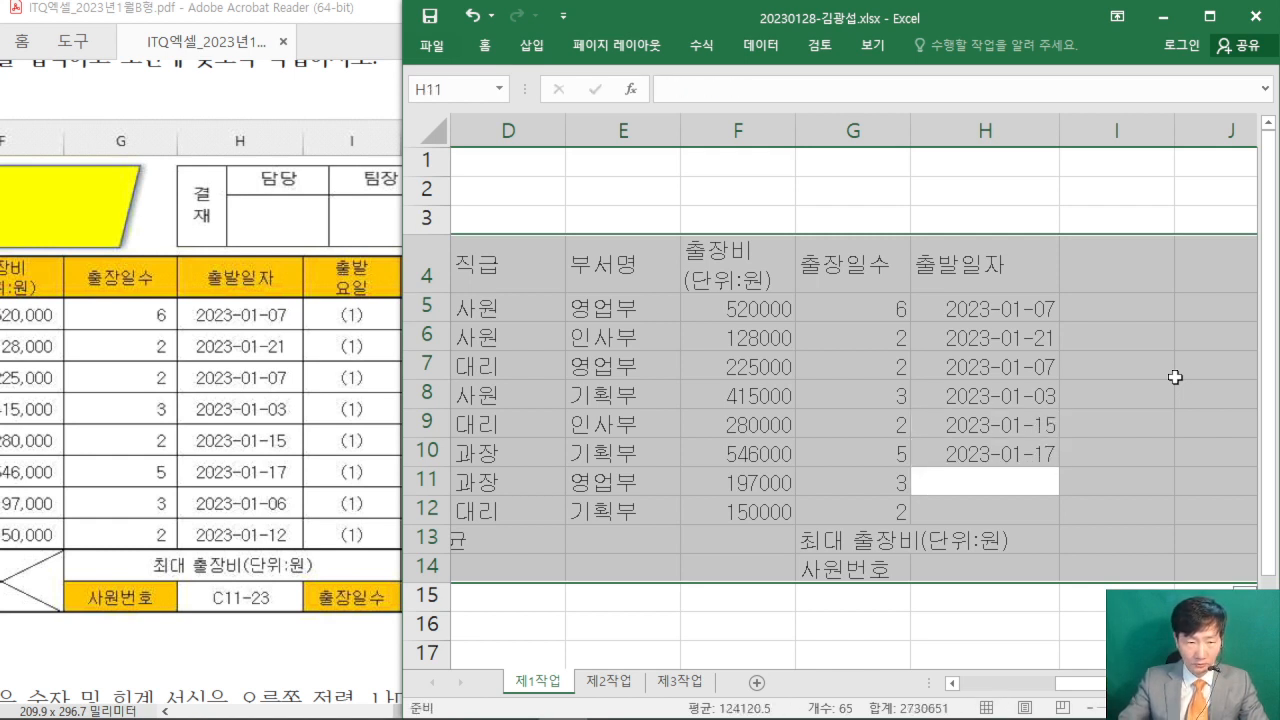
# - Fill H11:H12 with the departure dates 2023-01-06 and 2023-01-12, leaving H13:H14 empty
pyautogui.write('2023-0')
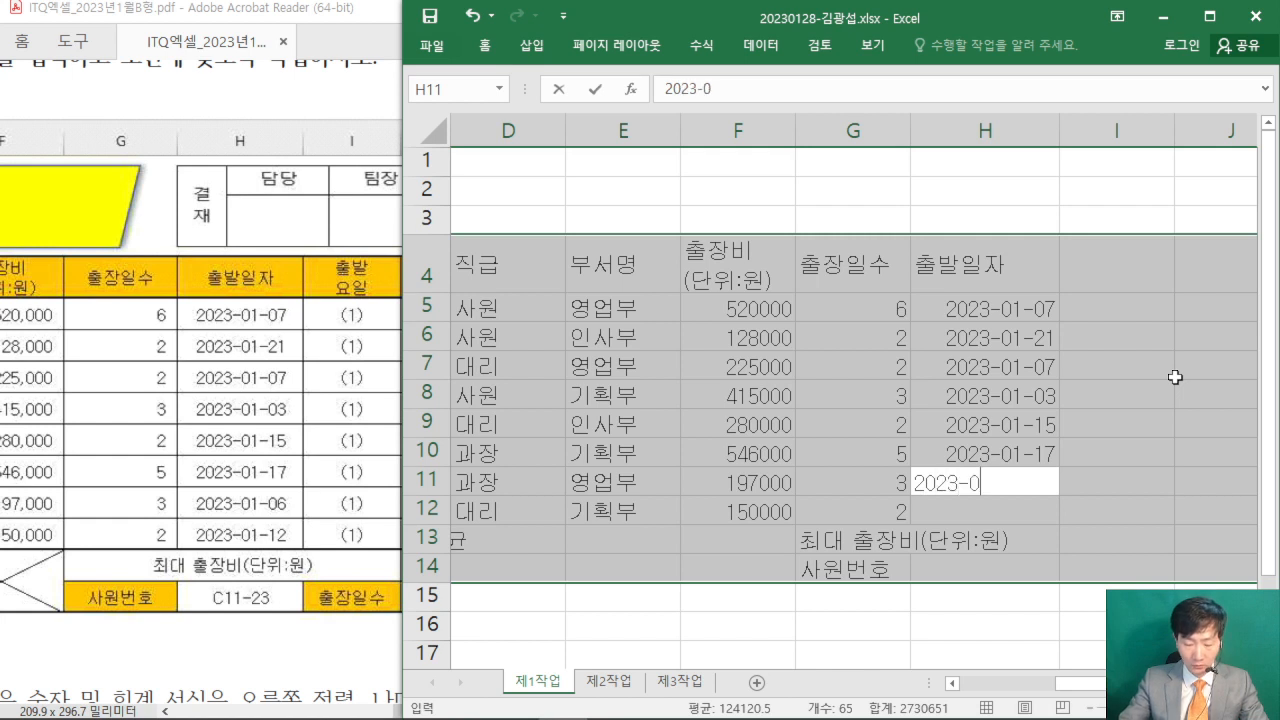
pyautogui.write('1-06')
pyautogui.press('Return')
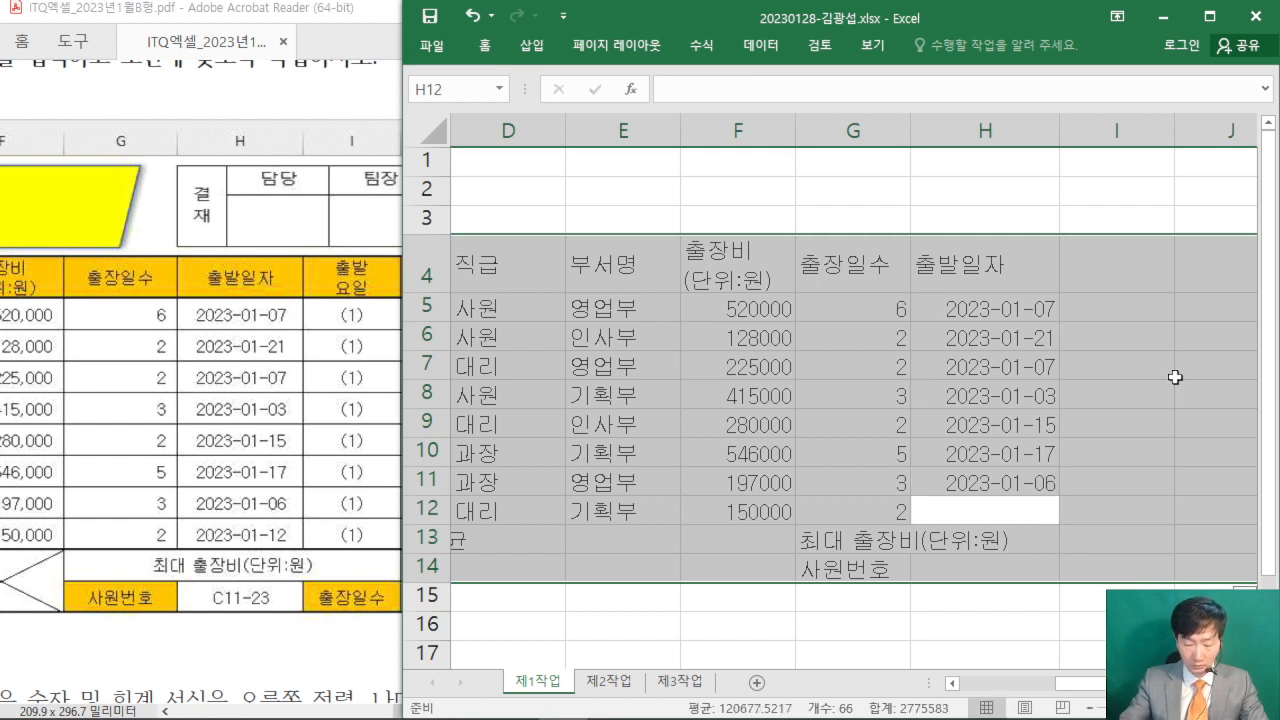
pyautogui.write('2023-01')
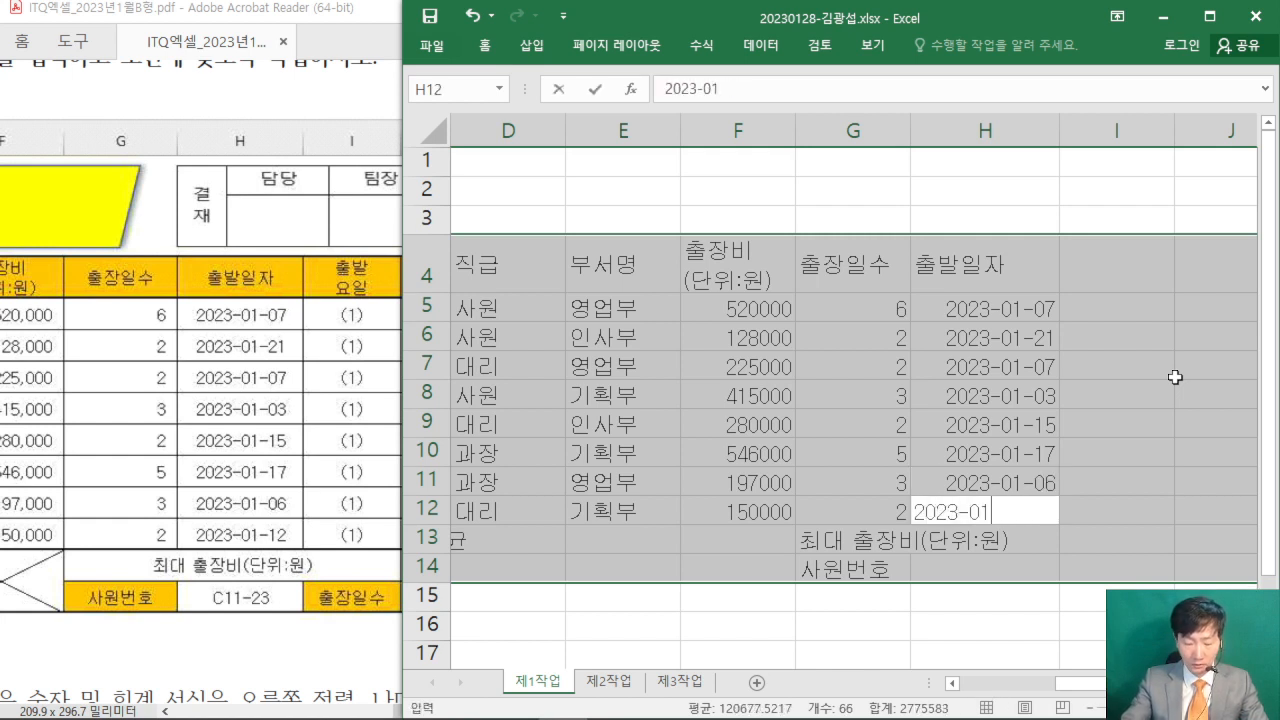
pyautogui.write('-12')
pyautogui.press('Return')
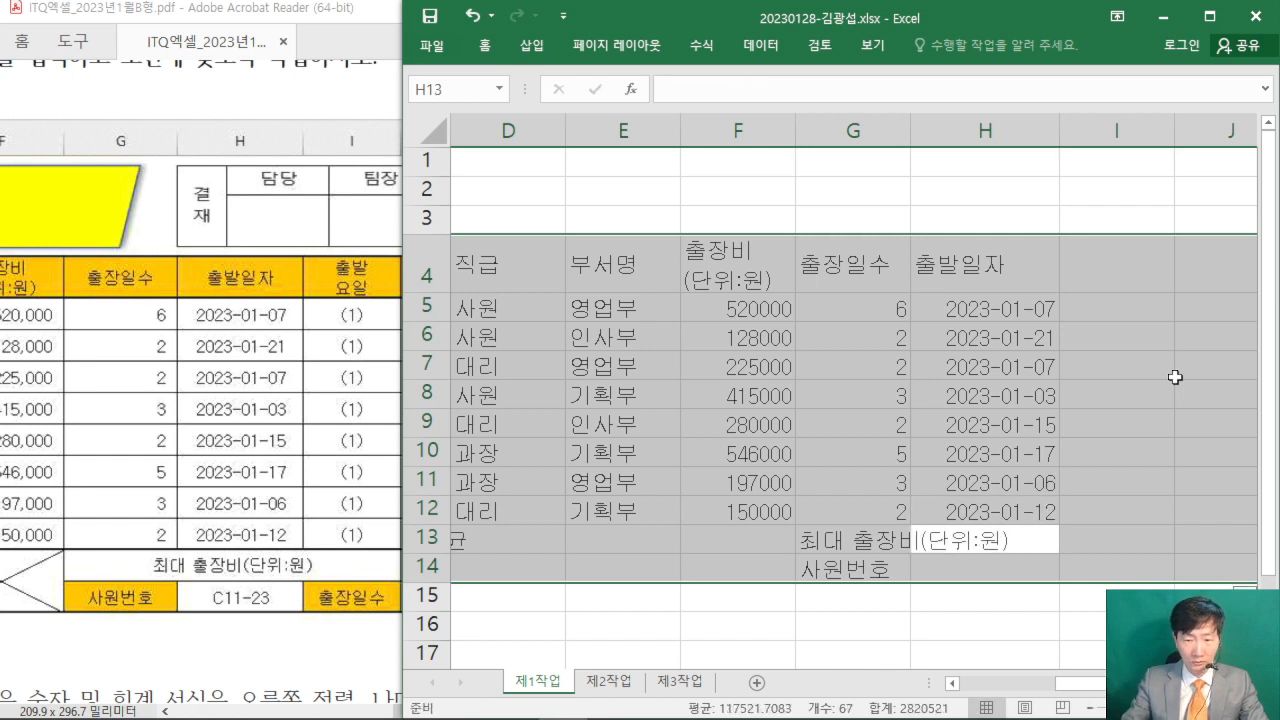
pyautogui.press('Return')
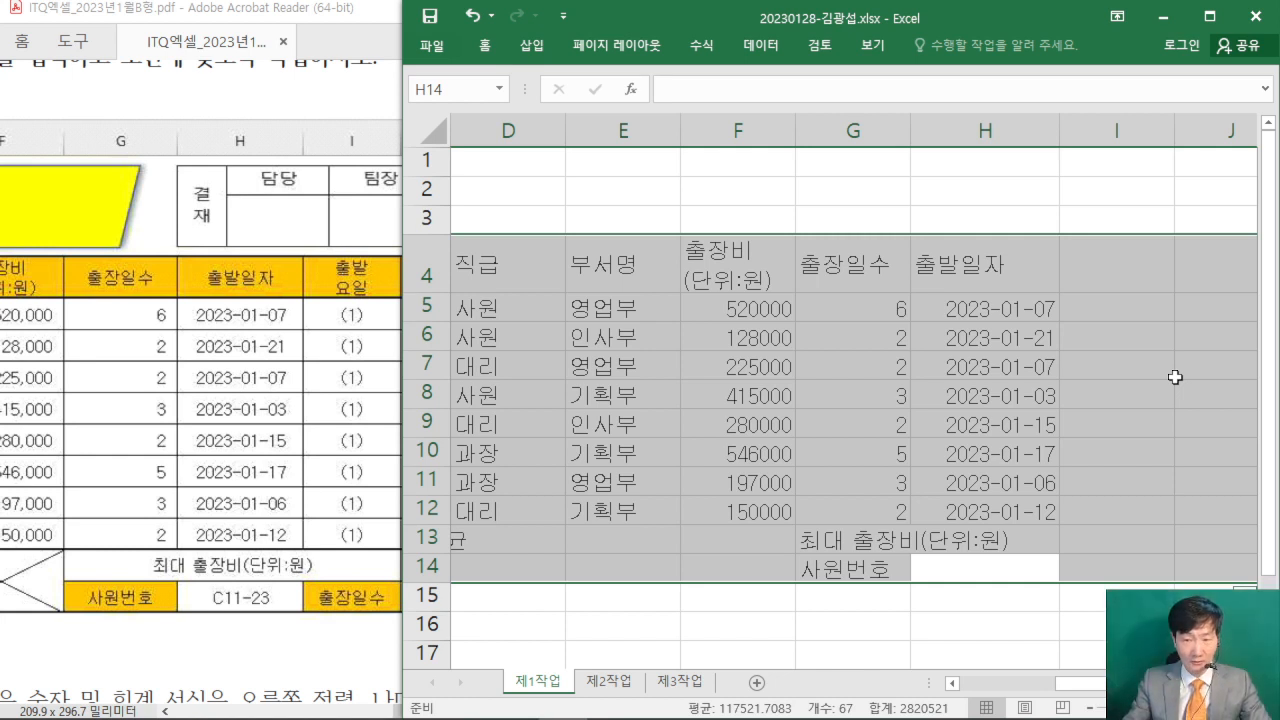
pyautogui.press('Return')
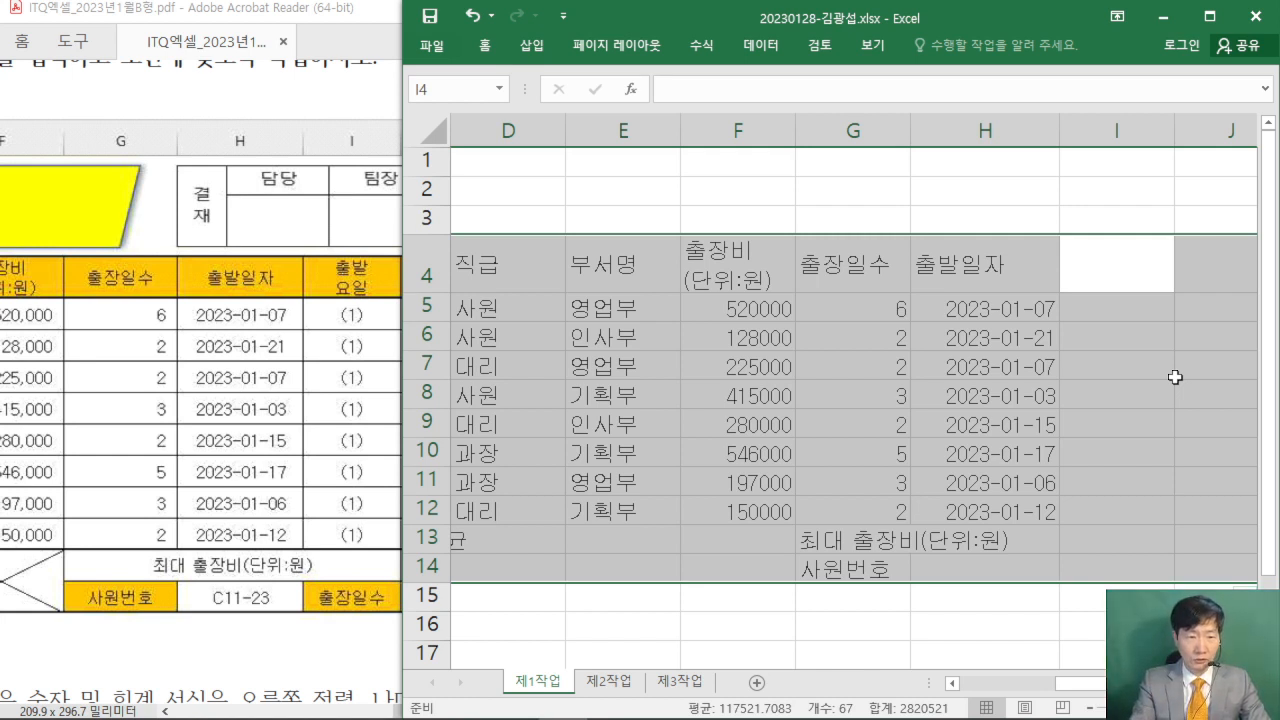
# - Enter the header 출발 요일 in I4, split over two lines within the cell
pyautogui.write('출발')
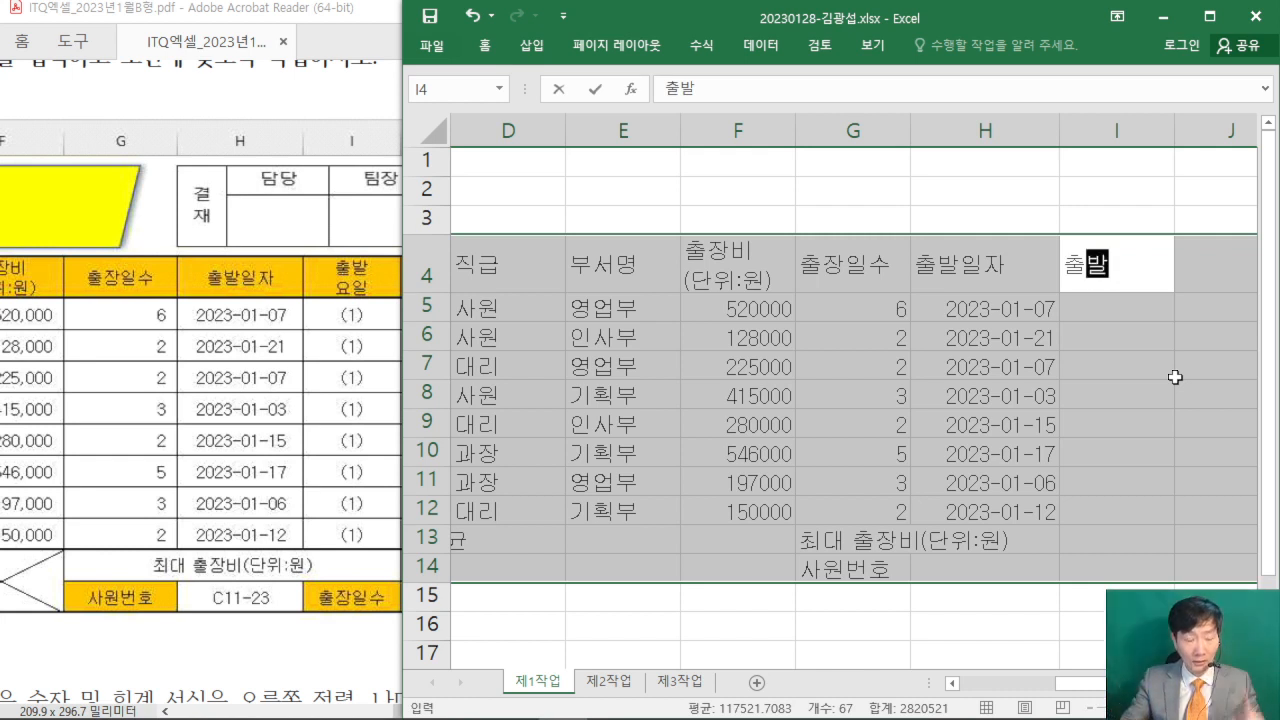
pyautogui.hotkey('alt', 'Return')
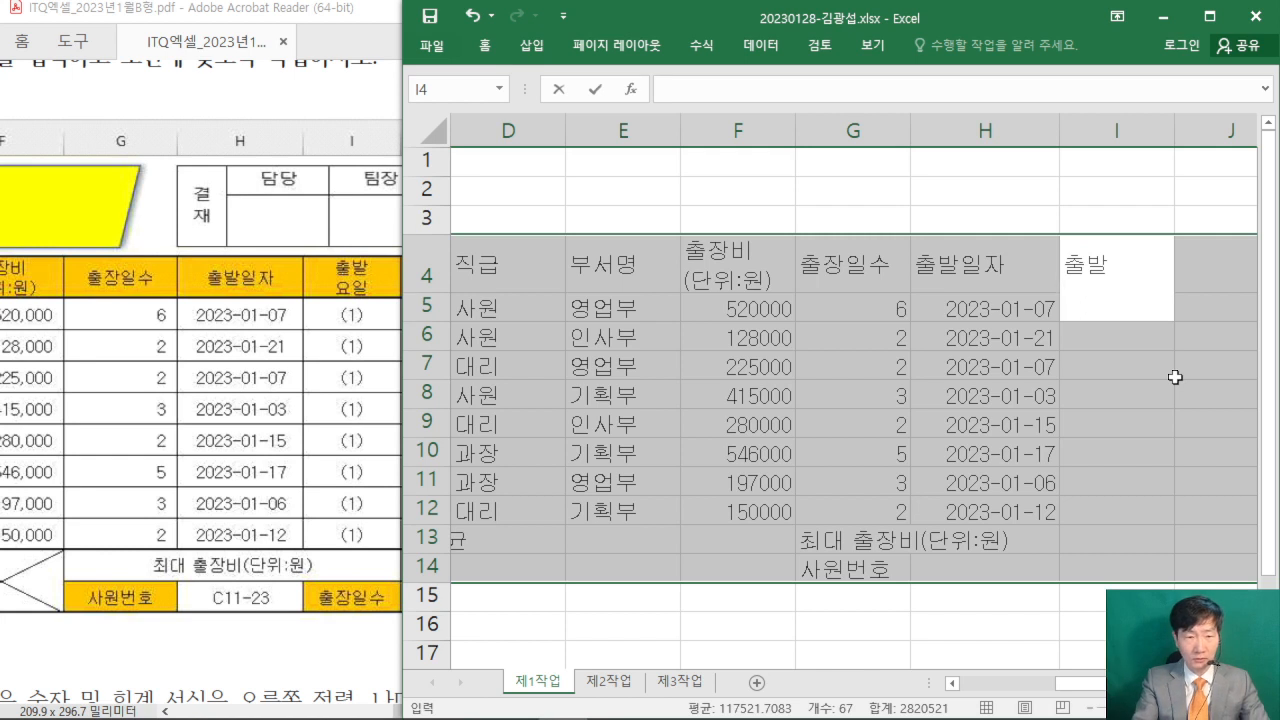
pyautogui.write('요일')
pyautogui.press('Return')
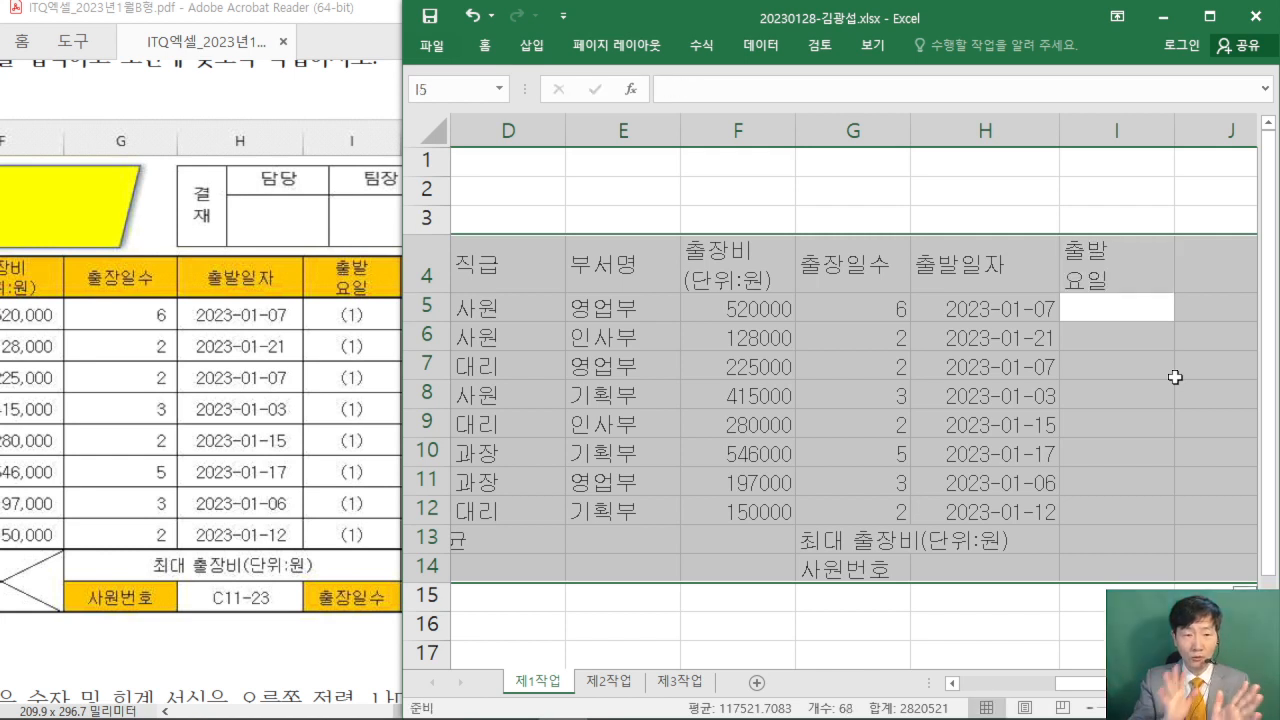
# - Leave I5:I13 empty and enter the label 출장일수 in I14
pyautogui.press('Return')
pyautogui.press('Return')
pyautogui.press('Return')
pyautogui.press('Return')
pyautogui.press('Return')
pyautogui.press('Return')
pyautogui.press('Return')
pyautogui.press('Return')
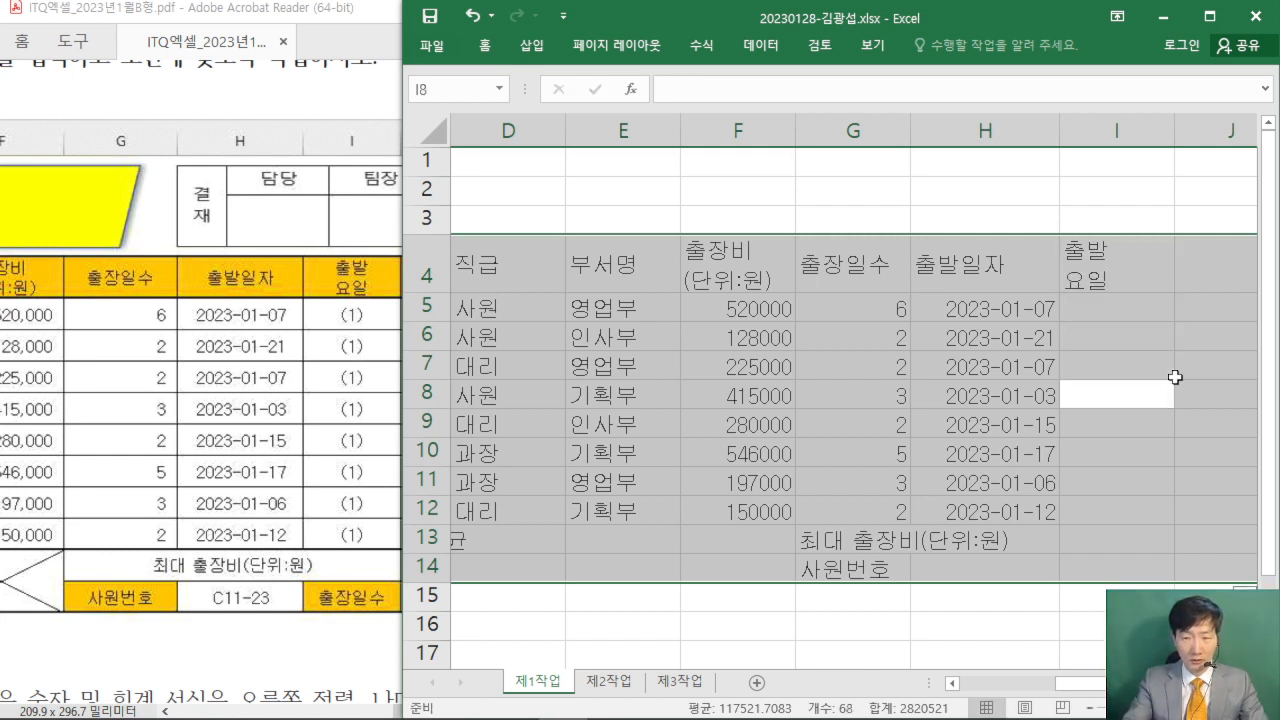
pyautogui.press('Return')
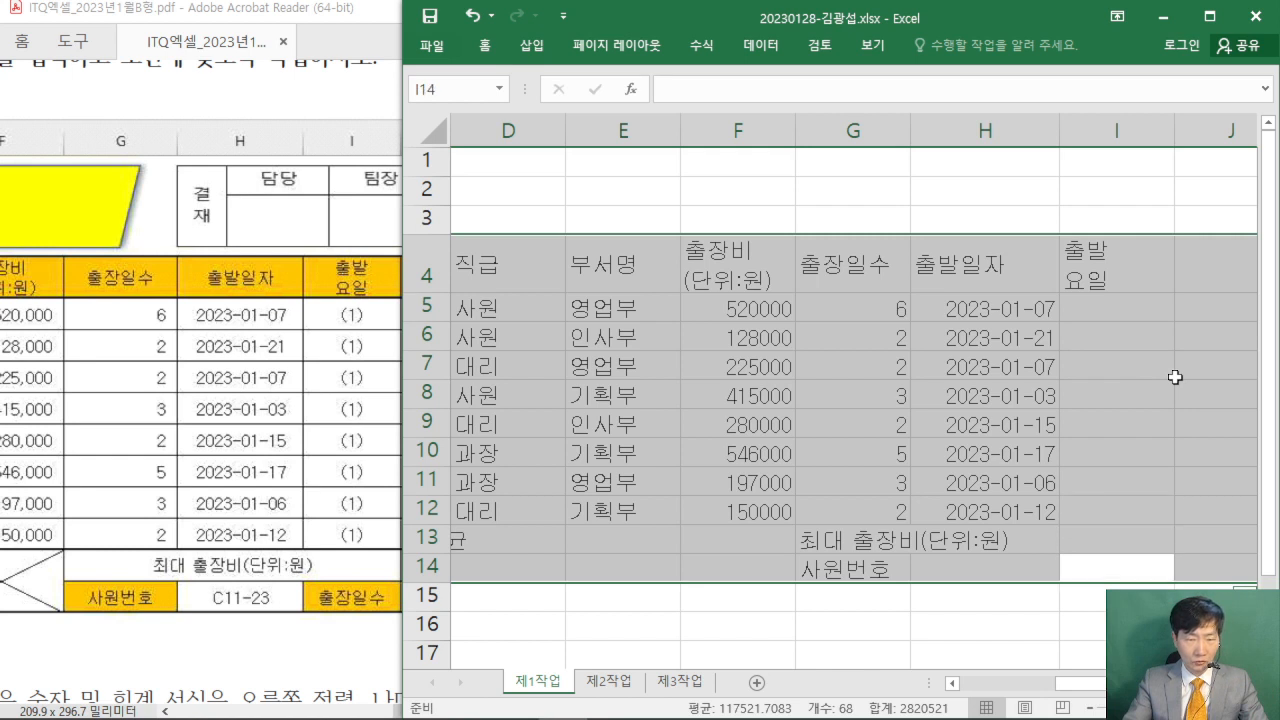
pyautogui.write('출장일수')
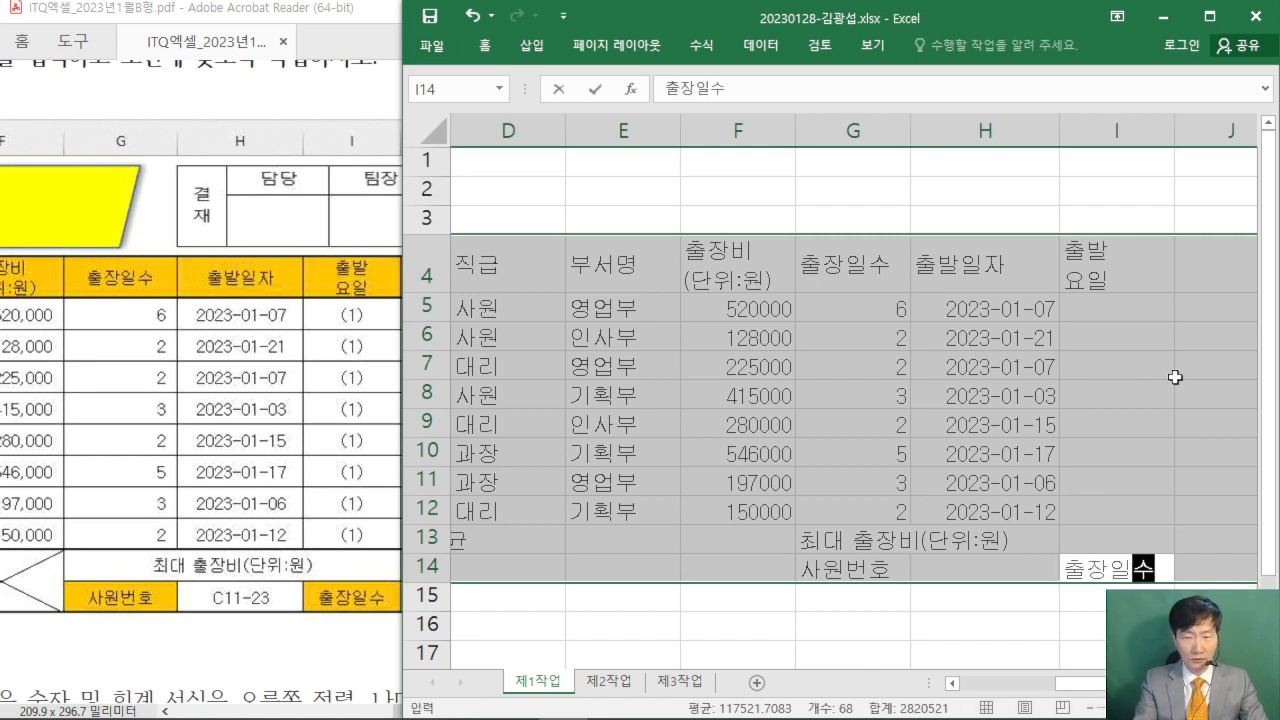
pyautogui.press('Return')
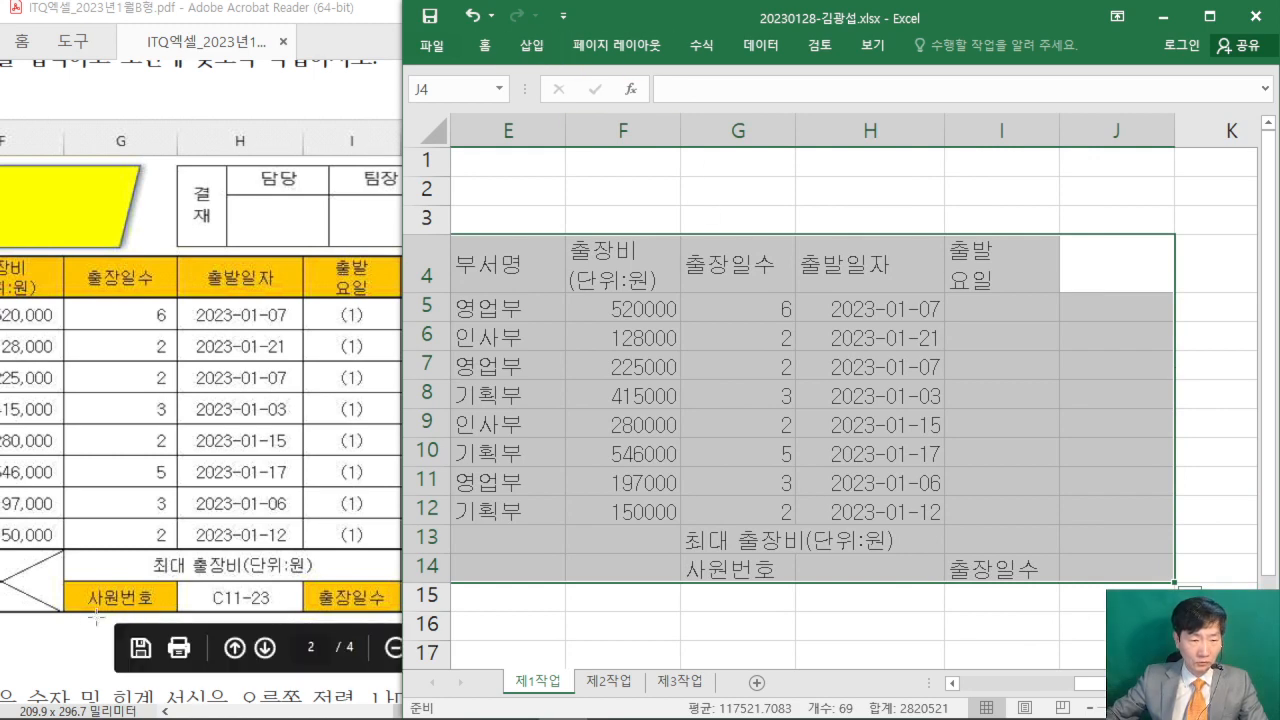
# - Check the last column in the exam PDF and enter its header 비고 in J4 of the workbook
pyautogui.click(316, 616)
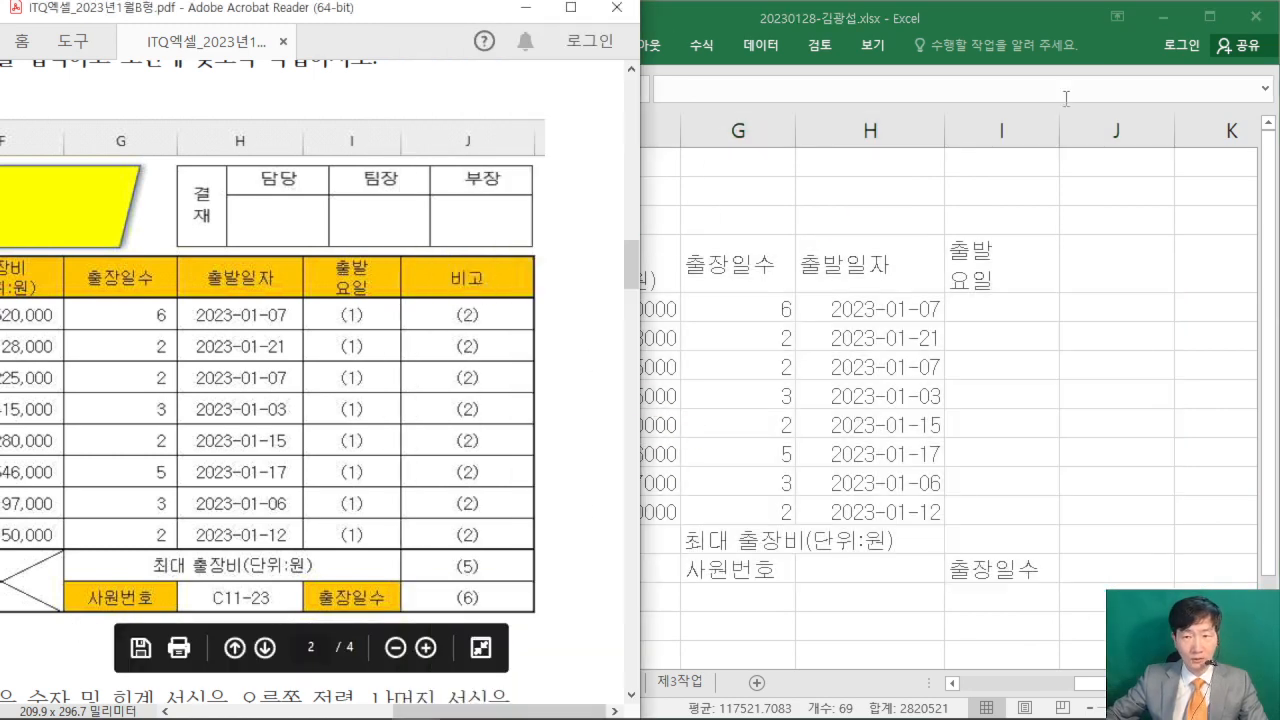
pyautogui.click(1062, 17)
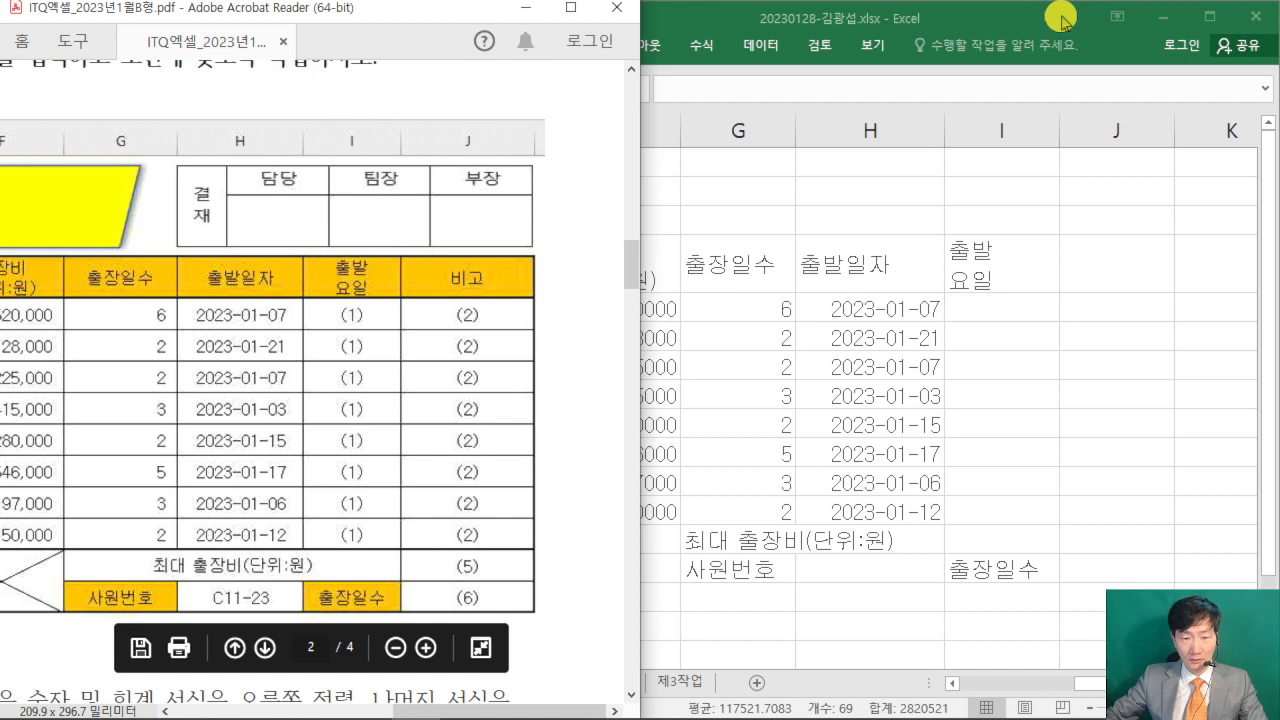
pyautogui.click(1062, 17)
pyautogui.write('비')
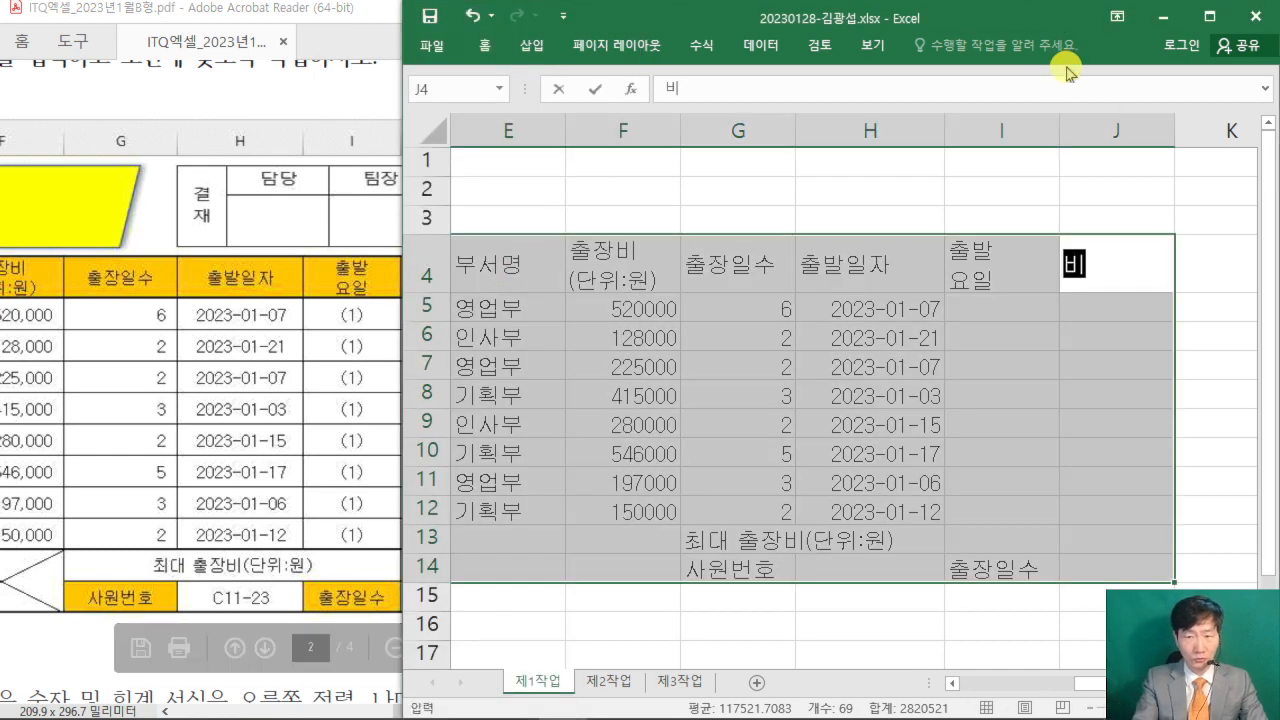
pyautogui.write('고')
# - Maximize the workbook window to show the whole B4:J14 table, and switch to the exam PDF in Acrobat Reader
pyautogui.click(1226, 20)
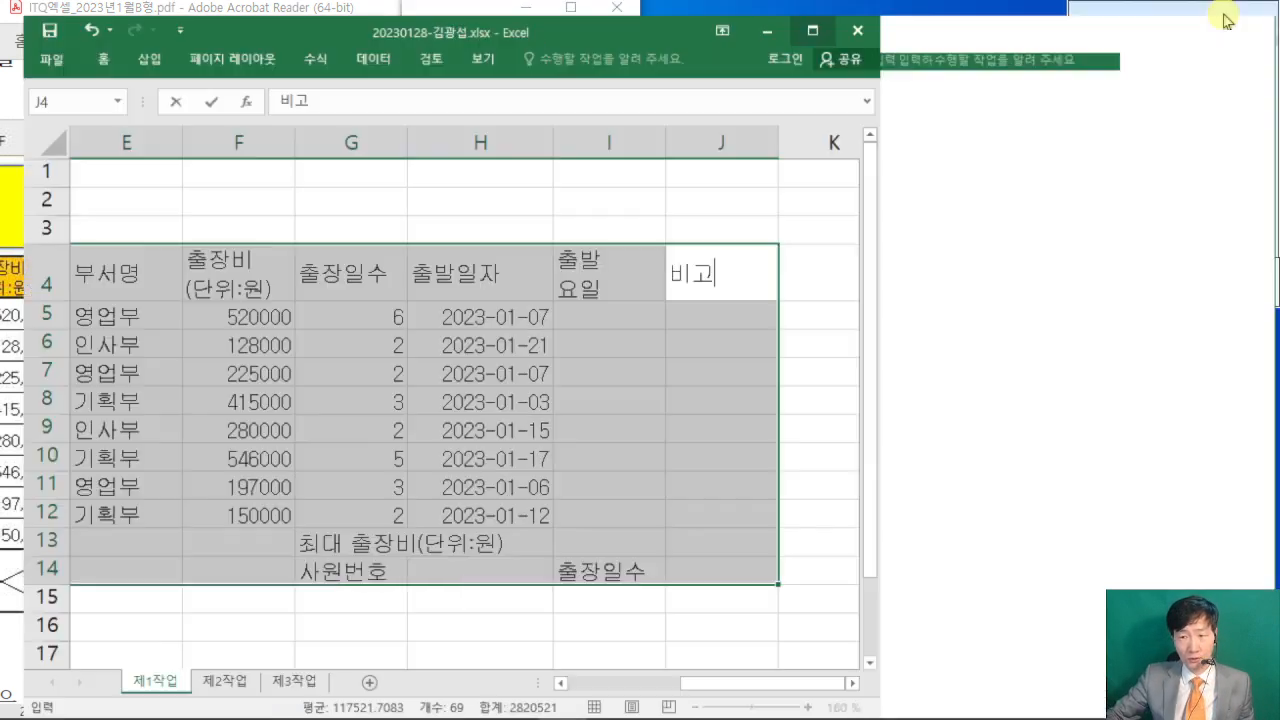
pyautogui.moveTo(1094, 686); pyautogui.dragTo(913, 683)
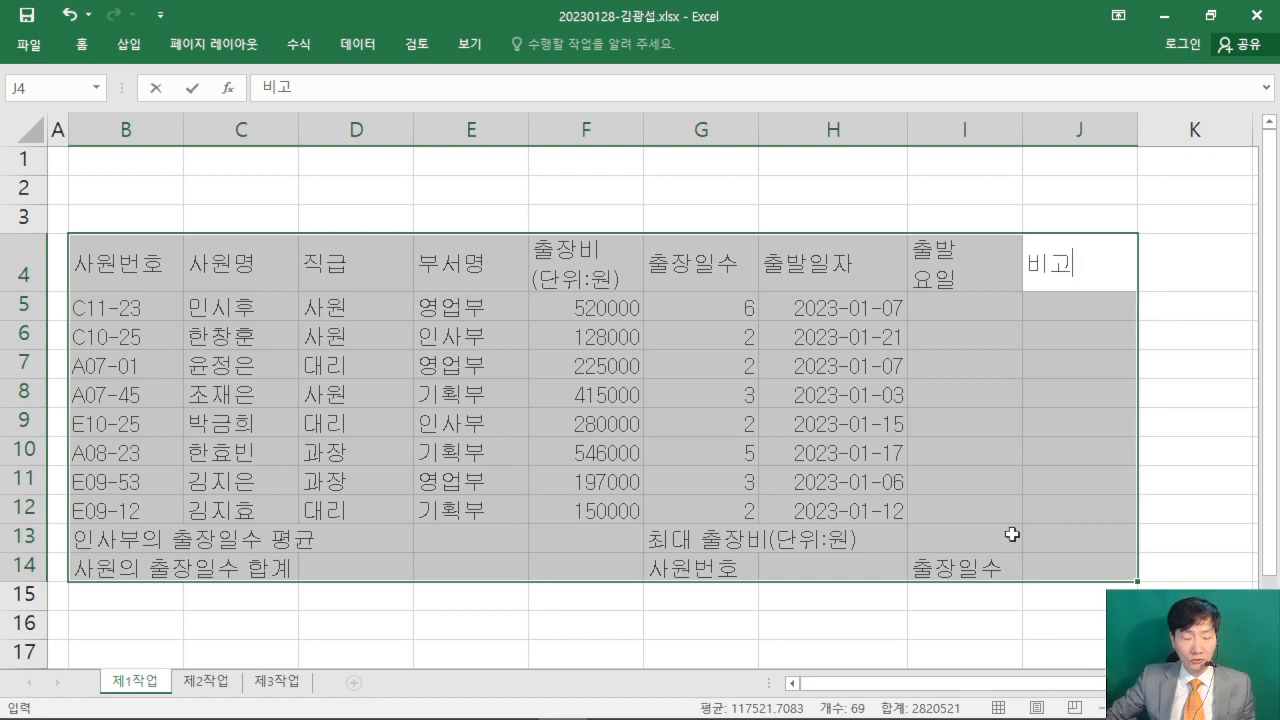
pyautogui.moveTo(608, 712)
pyautogui.click(416, 708)
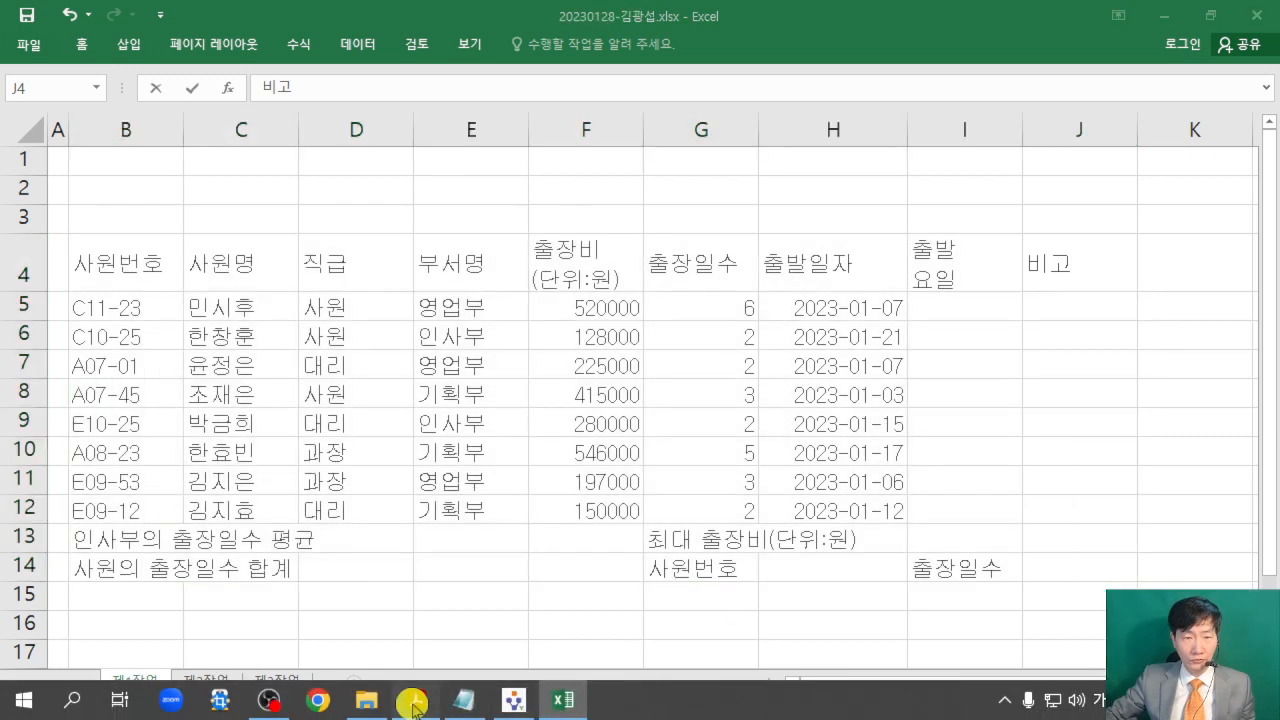
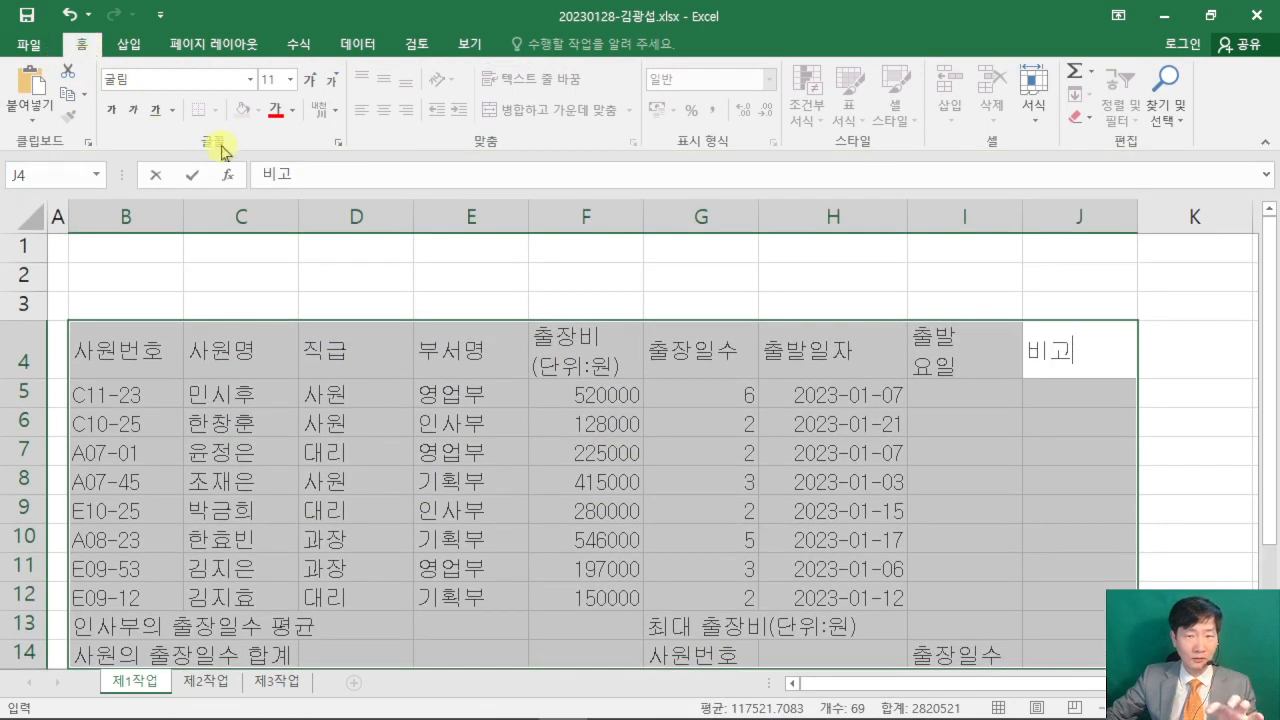
# - Commit the J4 header and give the table B4:J14 borders on all cells (모든 테두리) plus a thick outside border (굵은 바깥쪽 테두리)
pyautogui.click(249, 251)
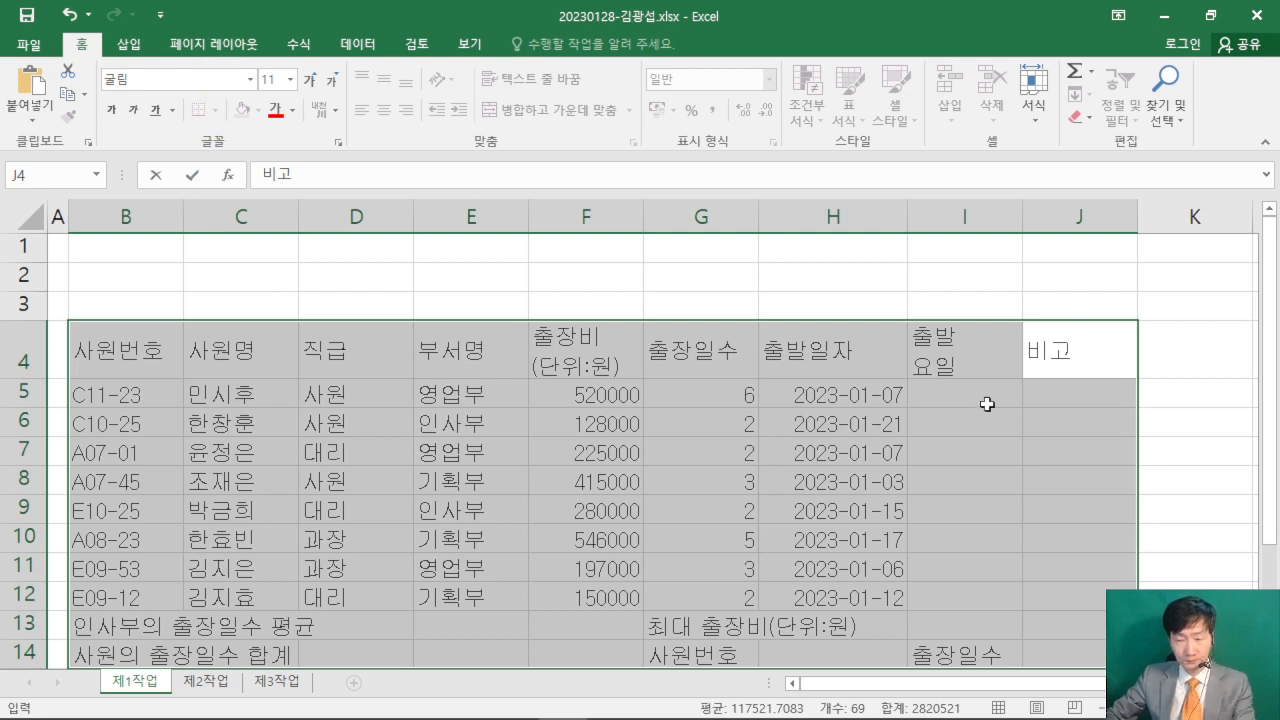
pyautogui.press('Return')
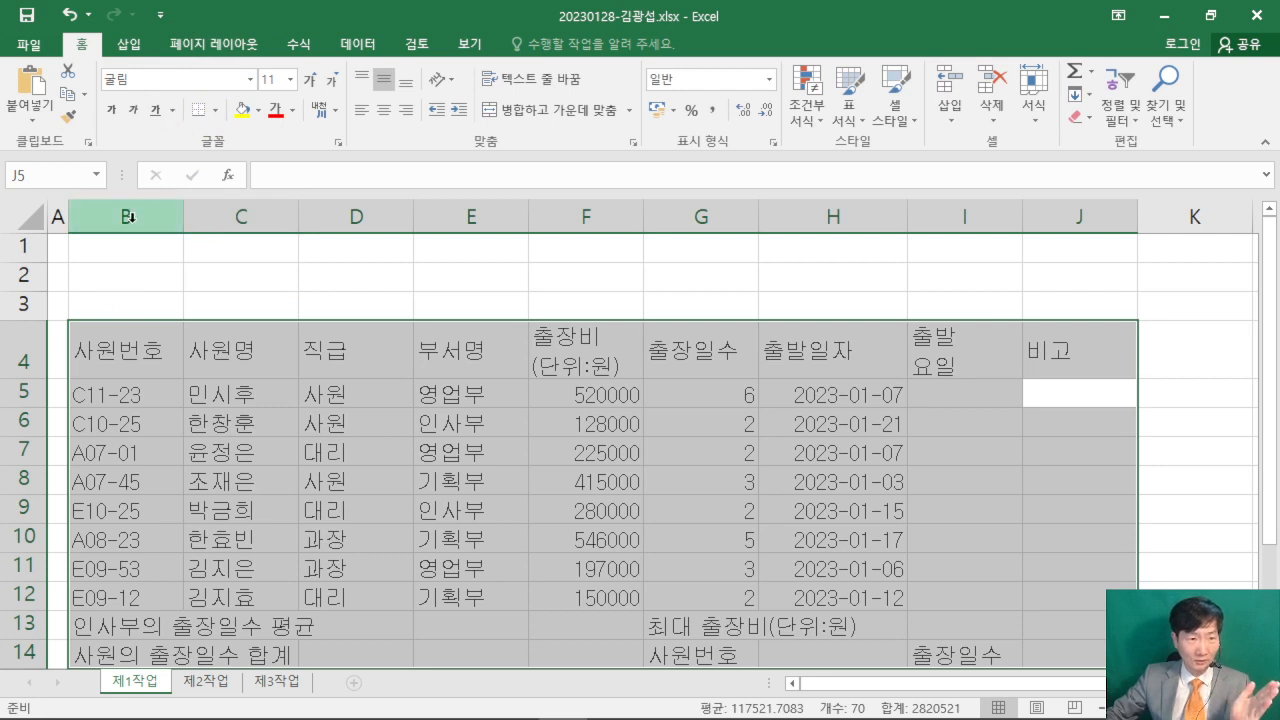
pyautogui.click(217, 111)
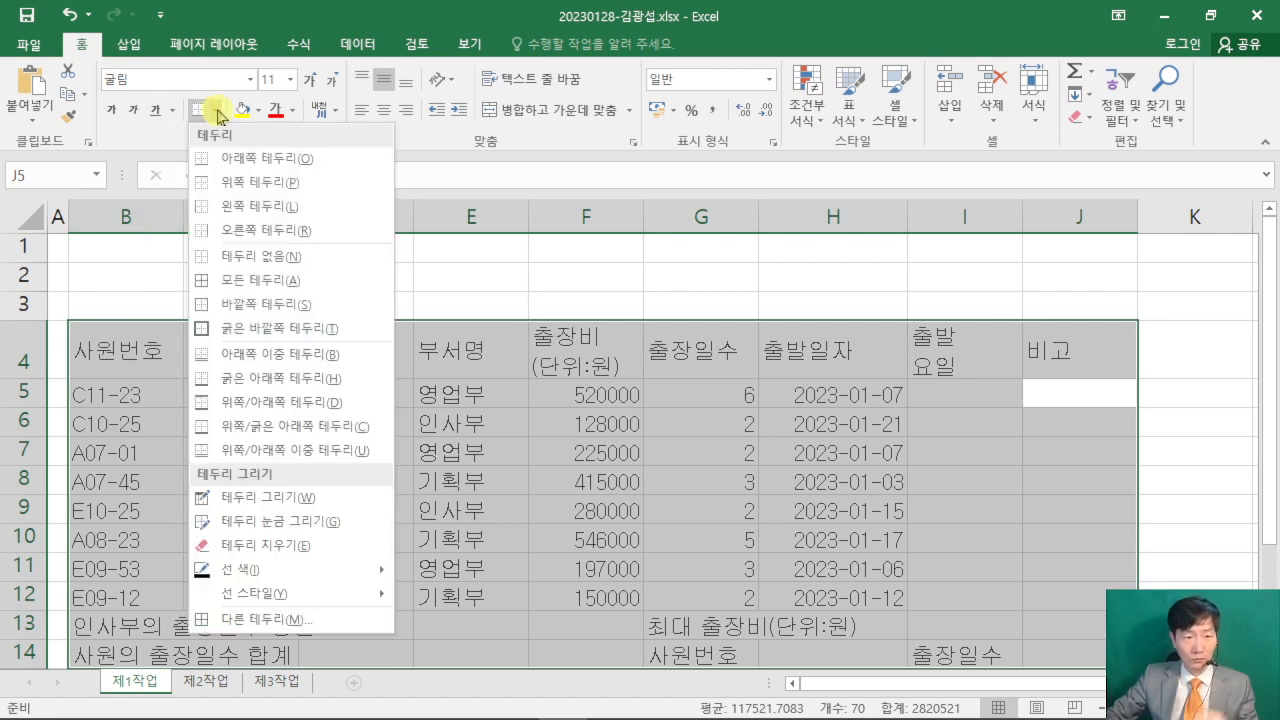
pyautogui.click(337, 289)
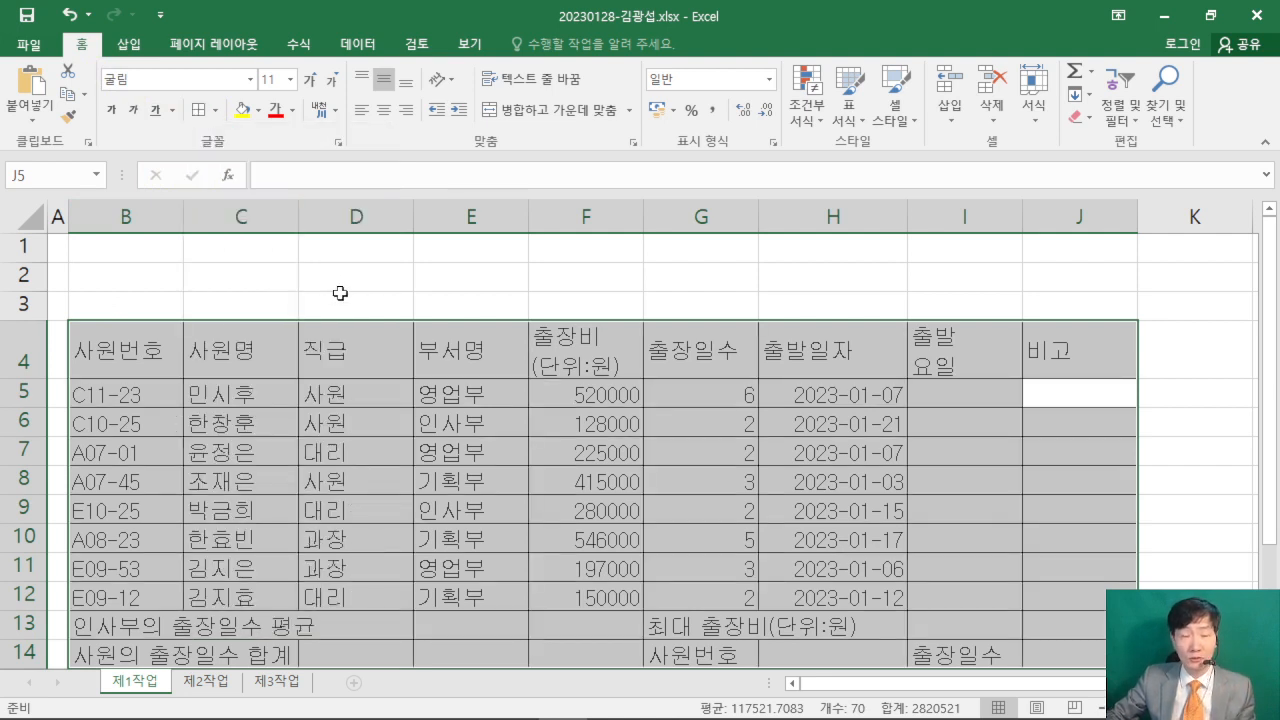
pyautogui.click(213, 111)
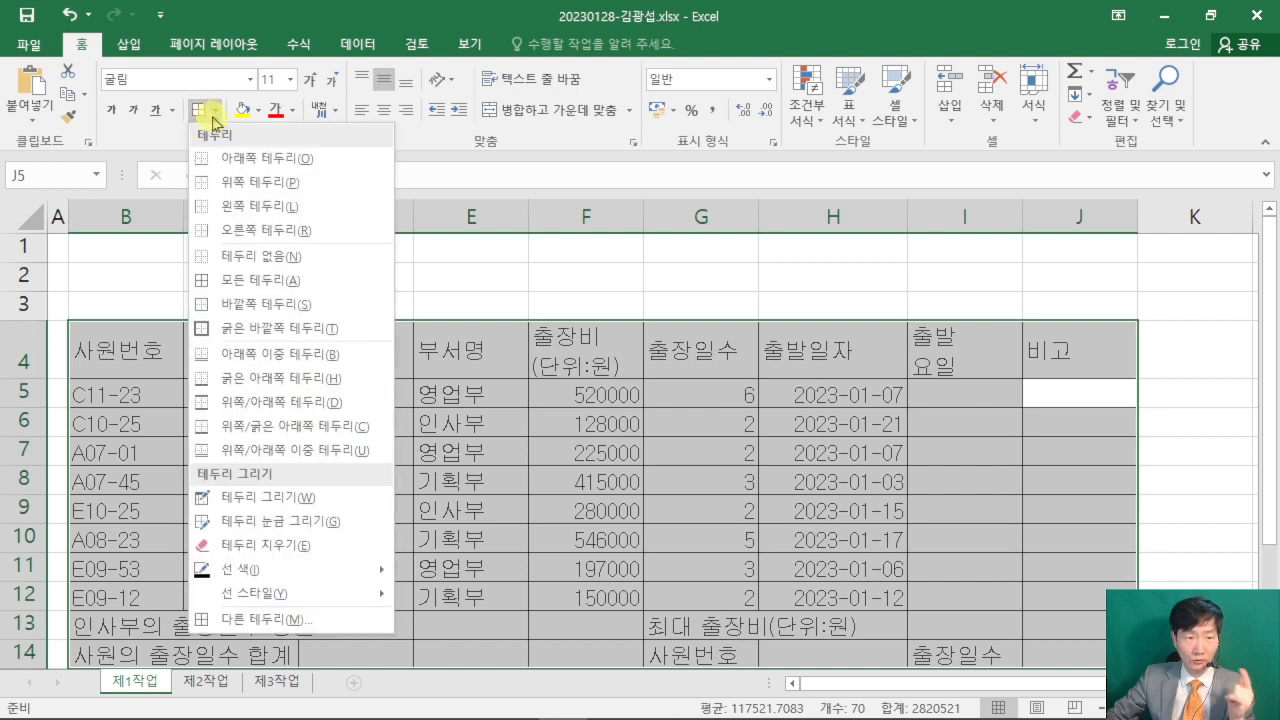
pyautogui.click(316, 333)
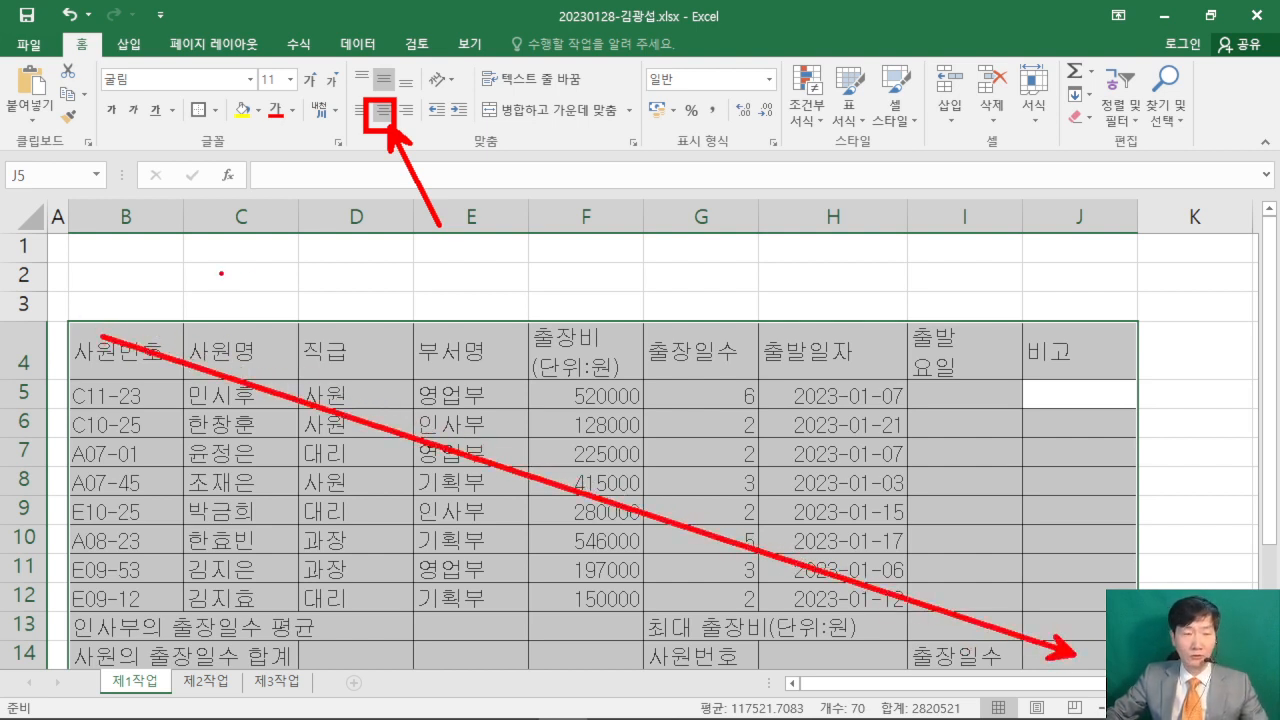
# - Center the contents of B4:J14 horizontally and deselect the table to review it down to row 14
pyautogui.click(385, 115)
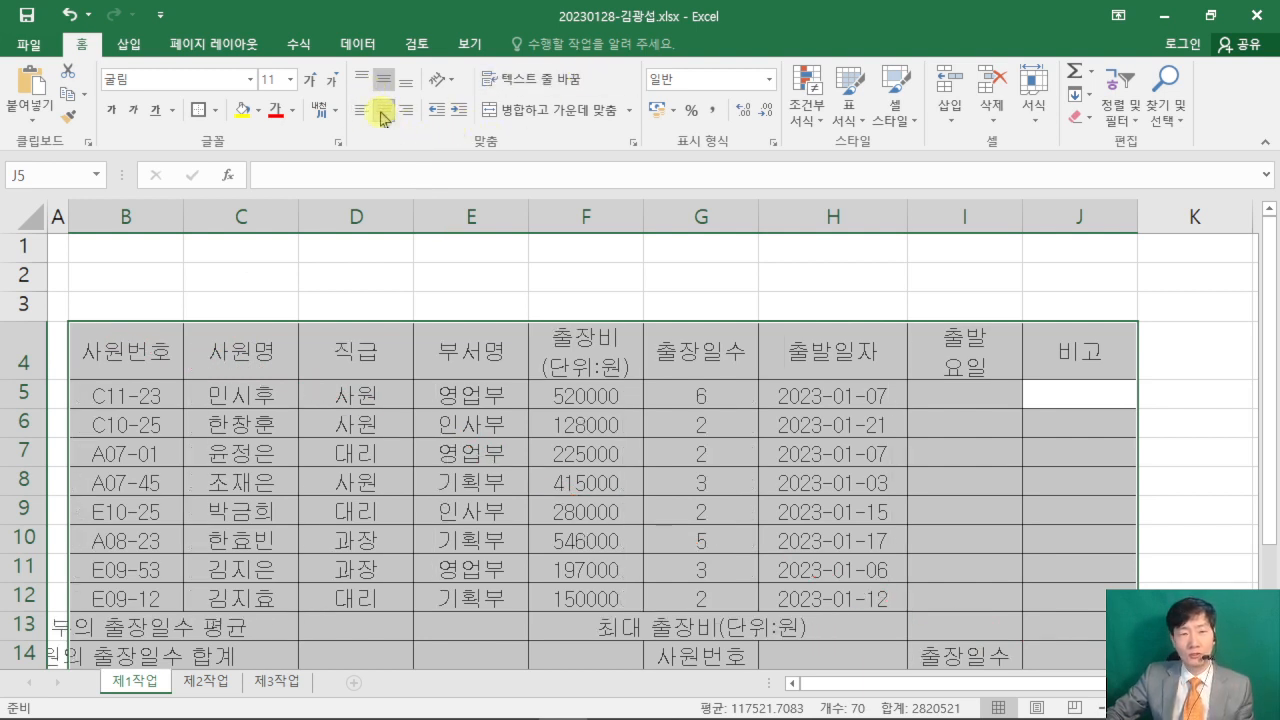
pyautogui.click(708, 272)
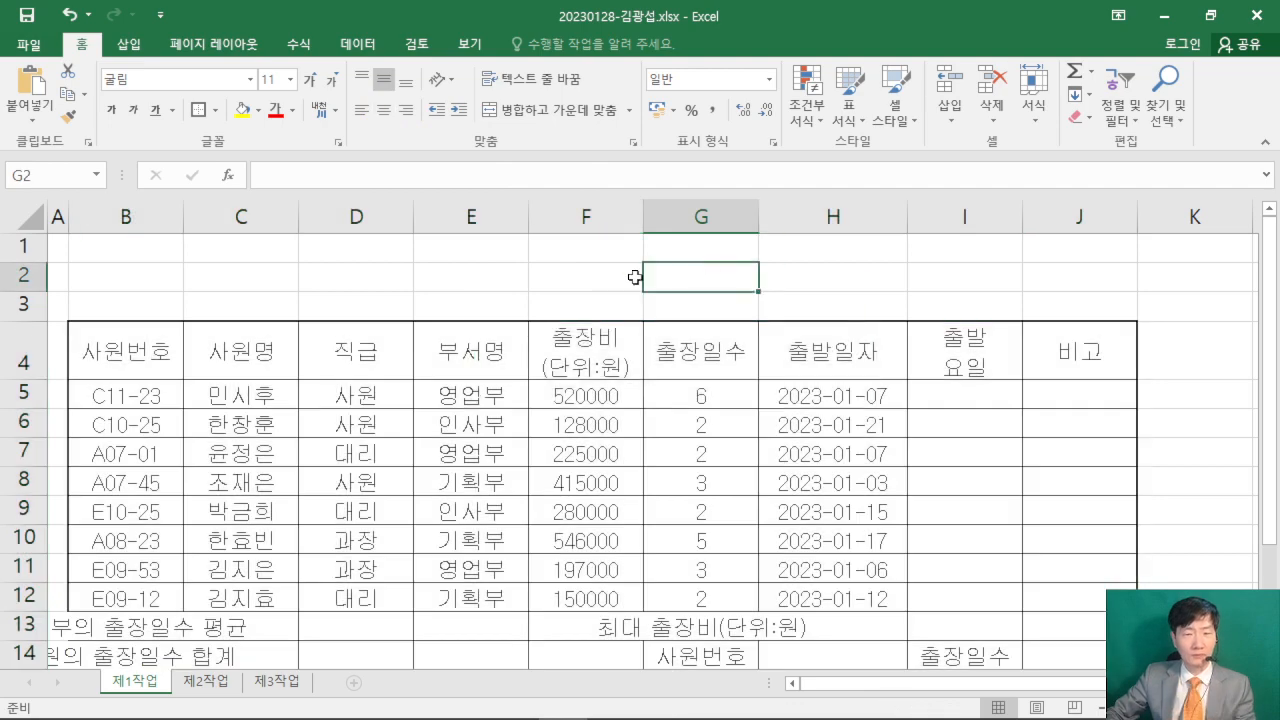
pyautogui.scroll(-1, 634, 280)
pyautogui.scroll(1, 632, 287)
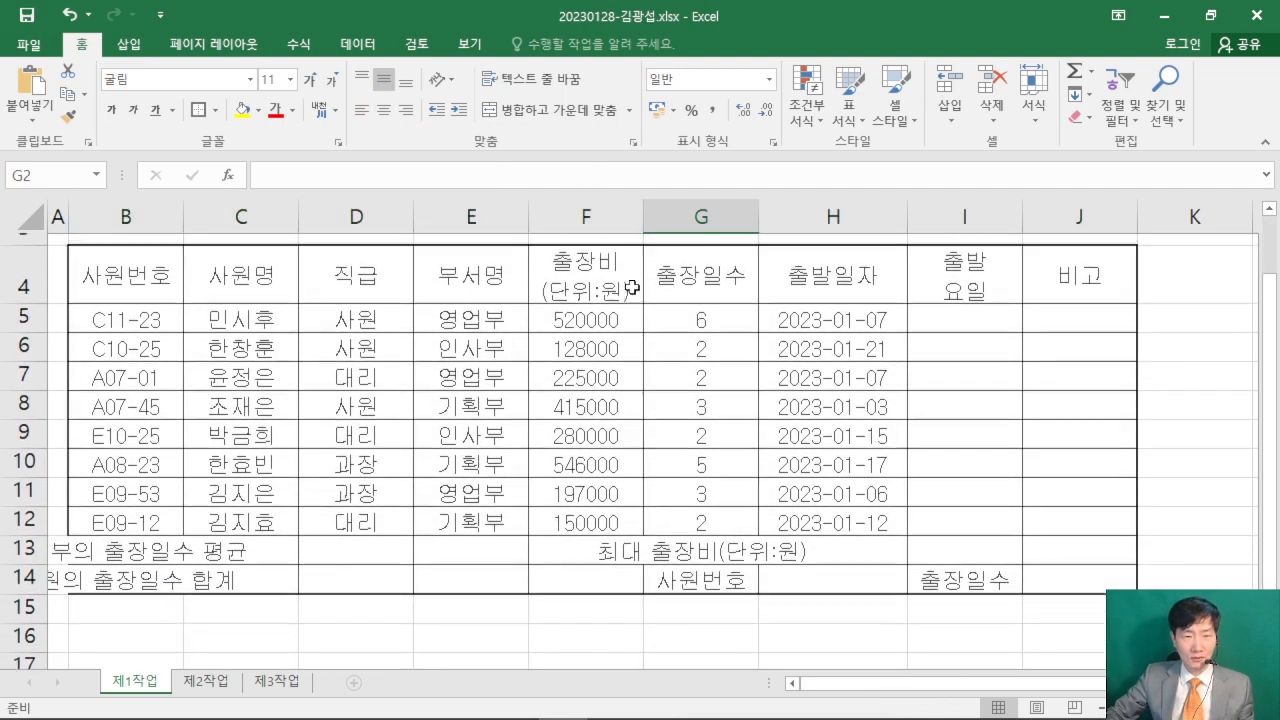
# - Check in the exam PDF how the data rows 5 to 12 are outlined, and return to the workbook
pyautogui.click(405, 704)
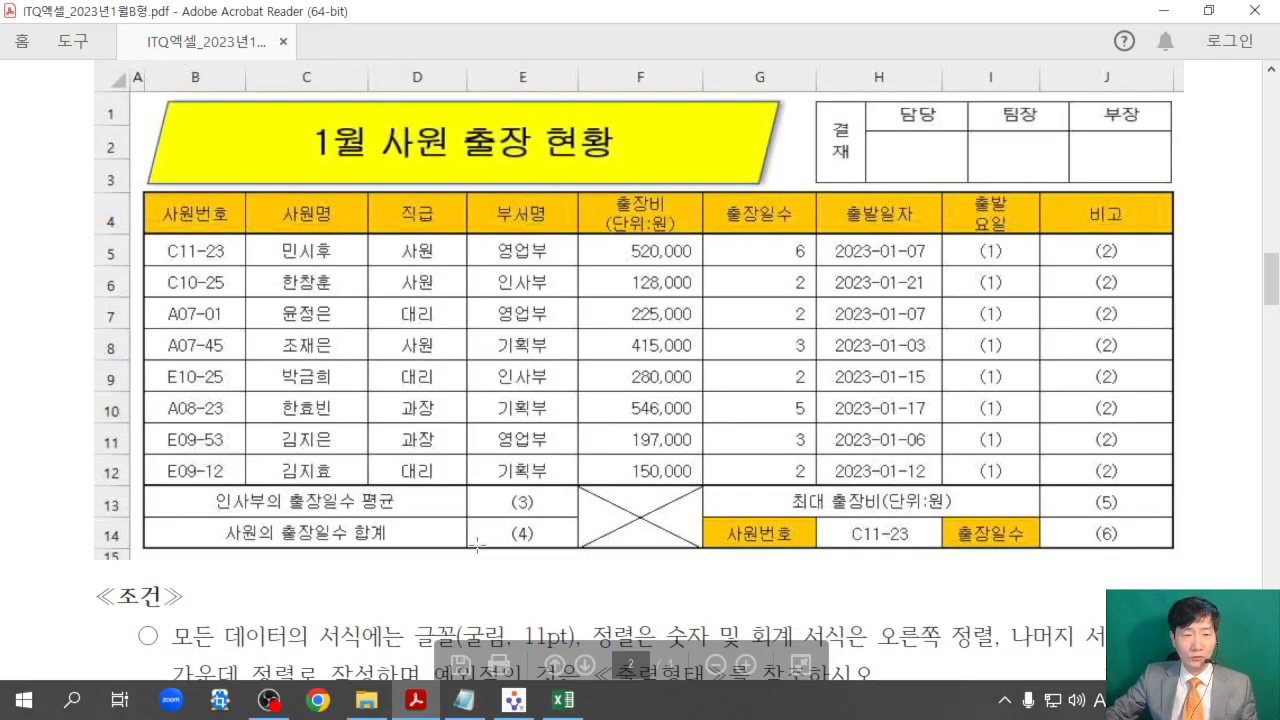
pyautogui.moveTo(409, 238); pyautogui.dragTo(520, 336)
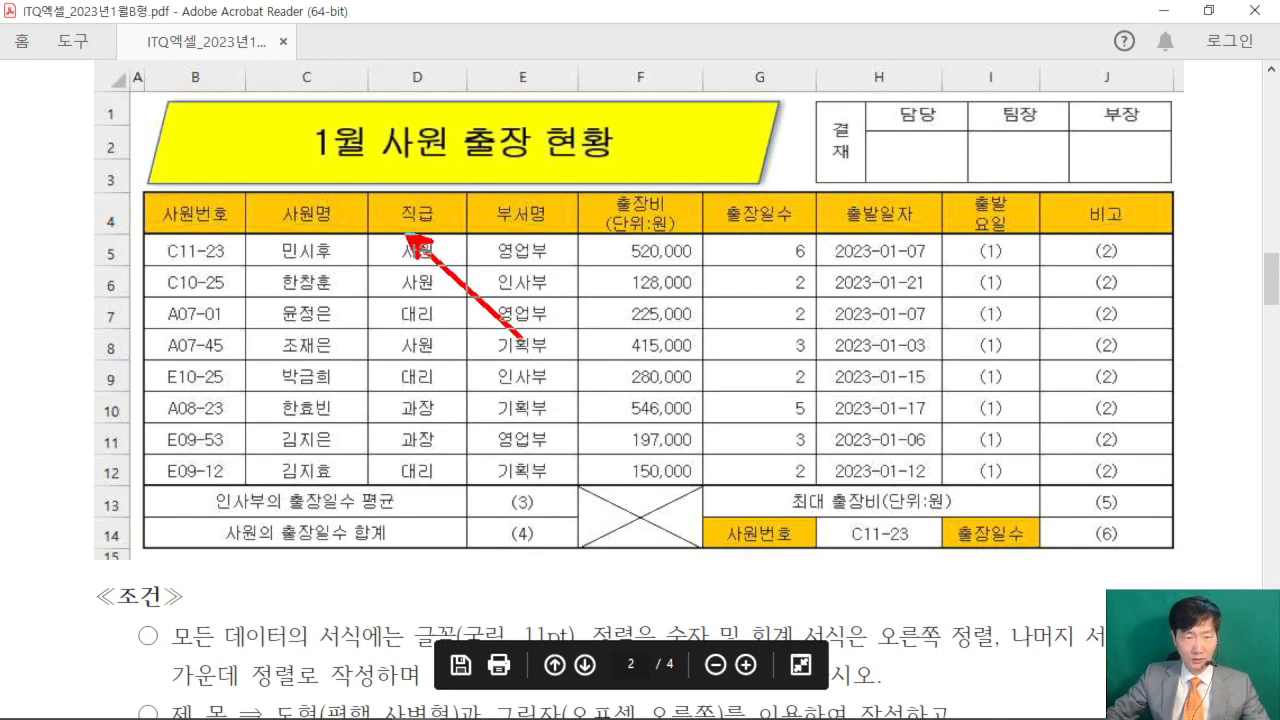
pyautogui.moveTo(412, 478); pyautogui.dragTo(510, 365)
pyautogui.moveTo(365, 480); pyautogui.dragTo(630, 472)
pyautogui.moveTo(360, 236); pyautogui.dragTo(566, 230)
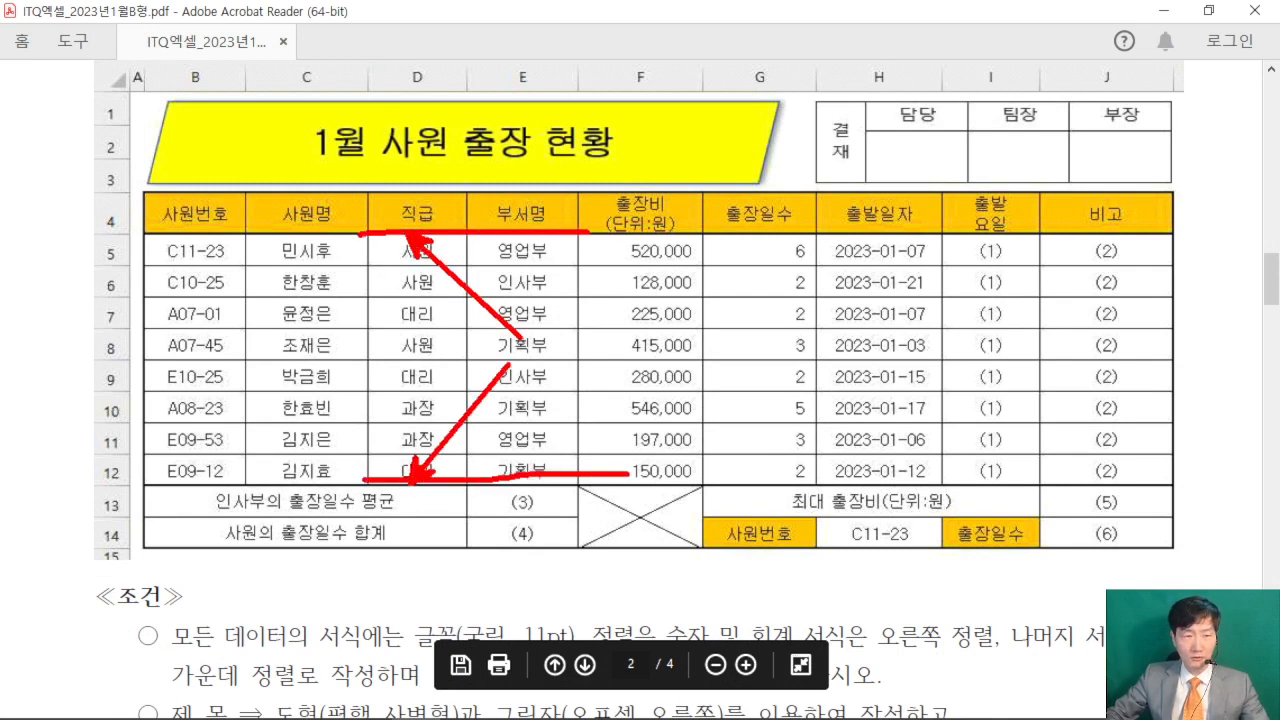
pyautogui.moveTo(147, 237); pyautogui.dragTo(1176, 484)
pyautogui.press('Escape')
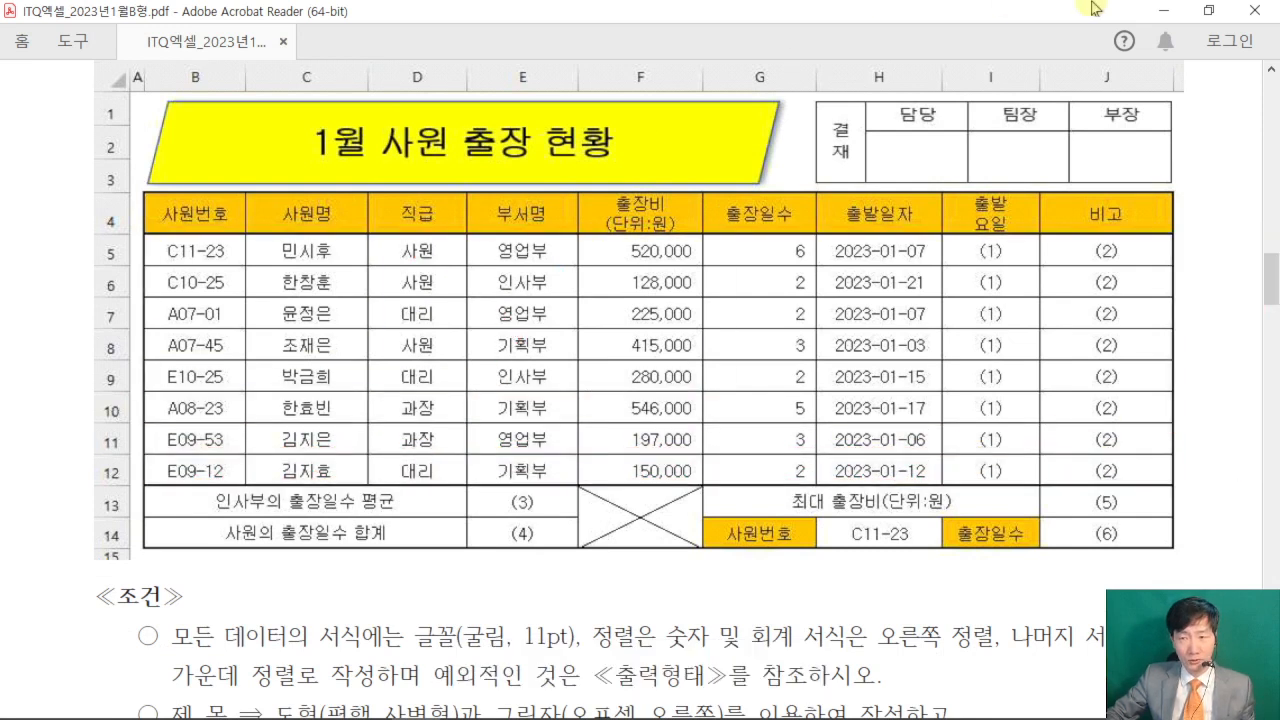
pyautogui.click(1160, 11)
# - Apply a thick outside border around the data rows B5:J12
pyautogui.moveTo(116, 400); pyautogui.dragTo(1029, 592)
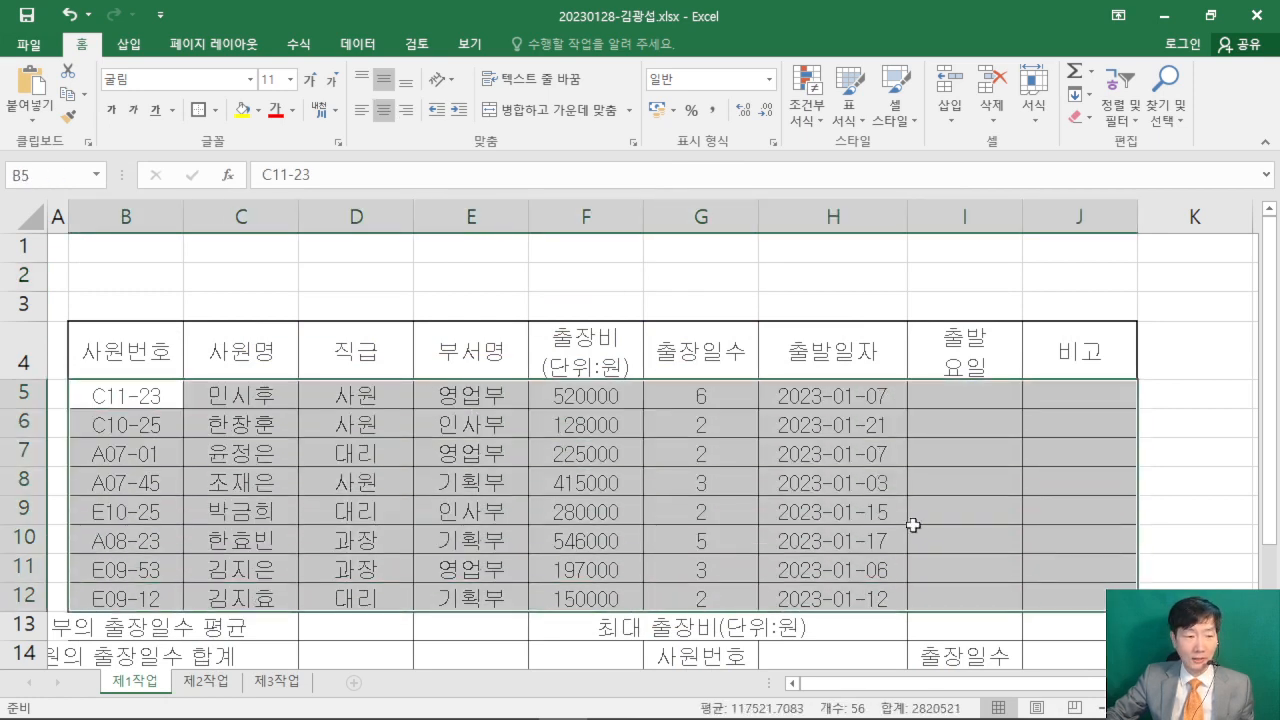
pyautogui.scroll(-1, 913, 525)
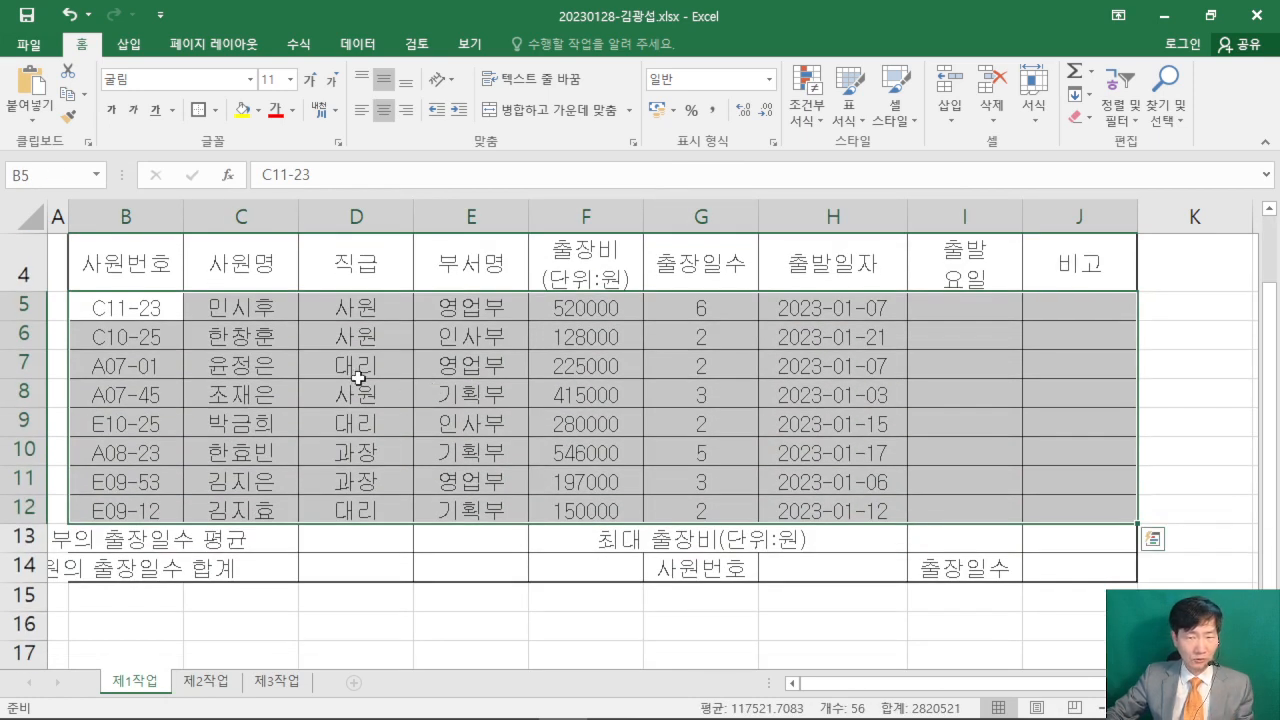
pyautogui.click(203, 120)
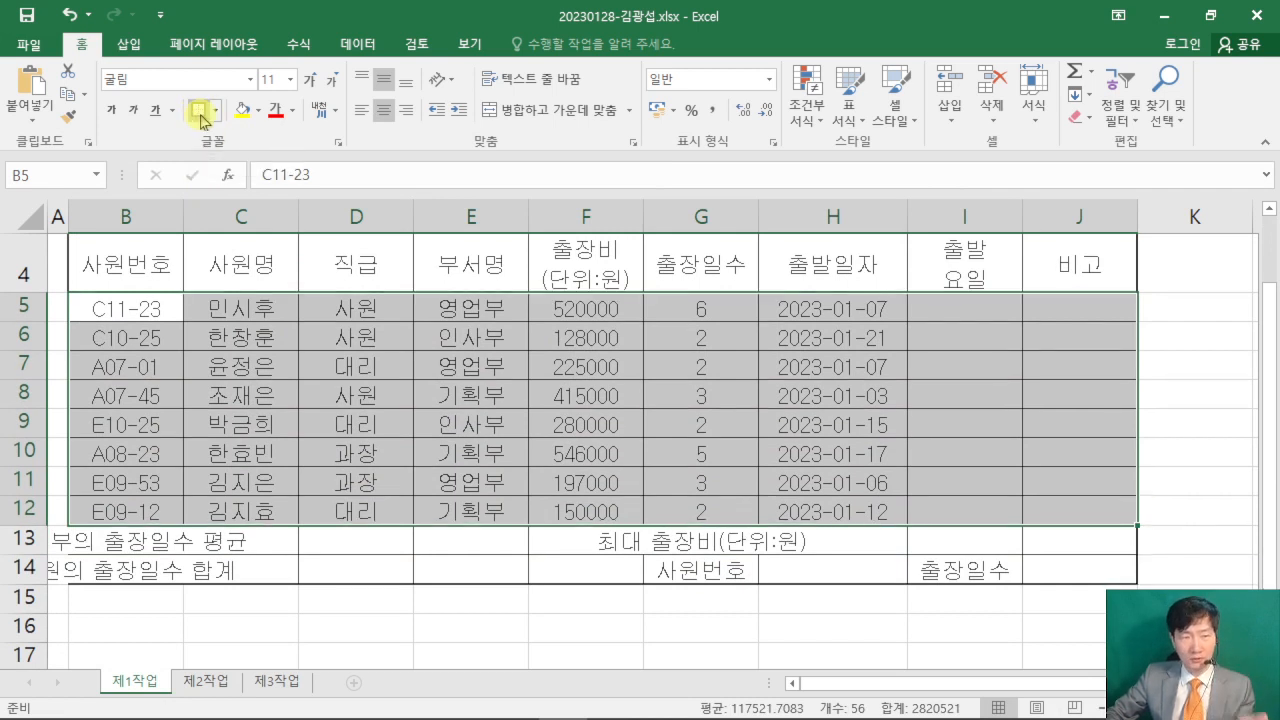
pyautogui.click(1203, 443)
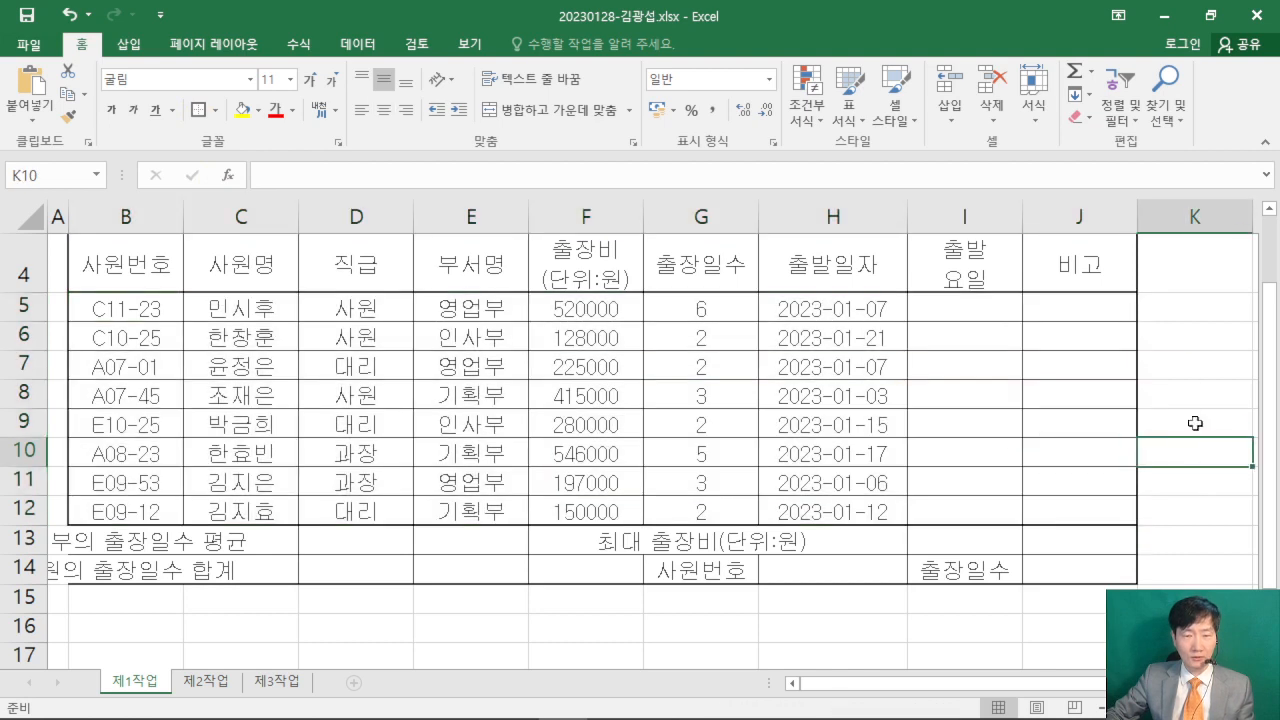
pyautogui.scroll(1, 1195, 423)
pyautogui.scroll(-1, 1195, 423)
pyautogui.scroll(1, 1195, 423)
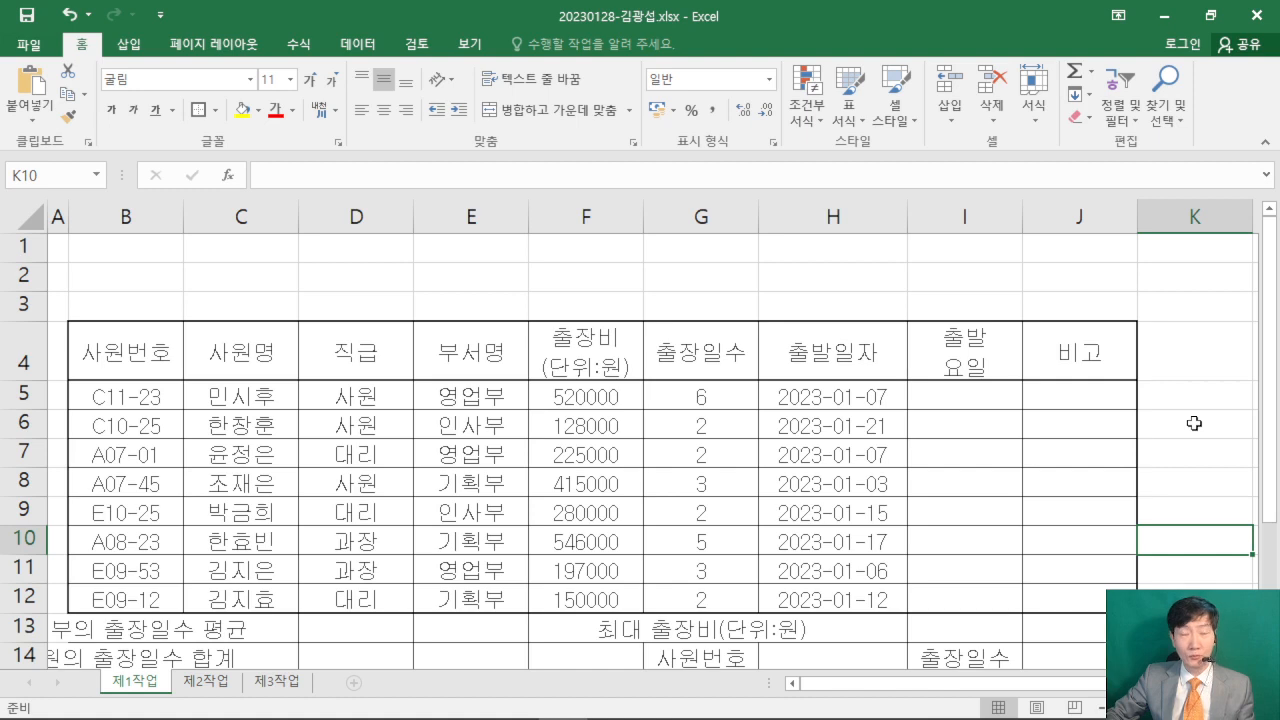
# - Merge and center B13:D13, B14:D14, F13:F14 and G13:I13 together as separate blocks
pyautogui.scroll(-1, 1193, 422)
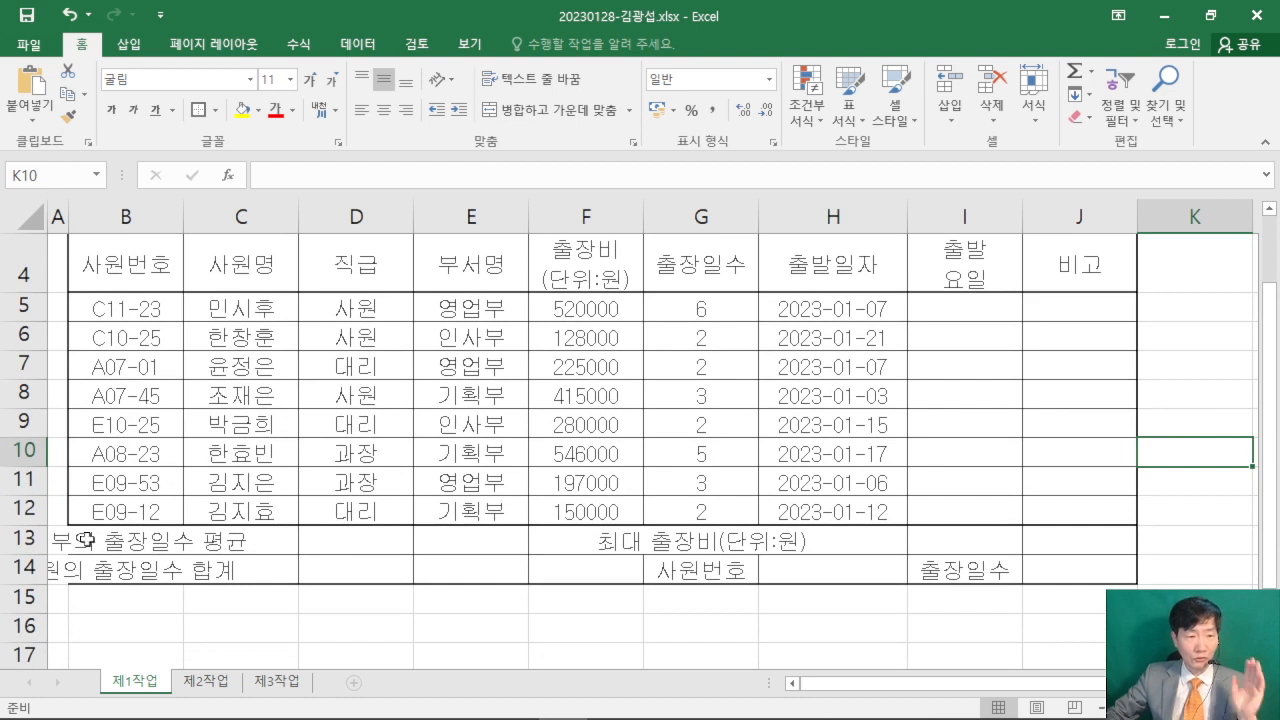
pyautogui.moveTo(92, 541); pyautogui.dragTo(365, 541)
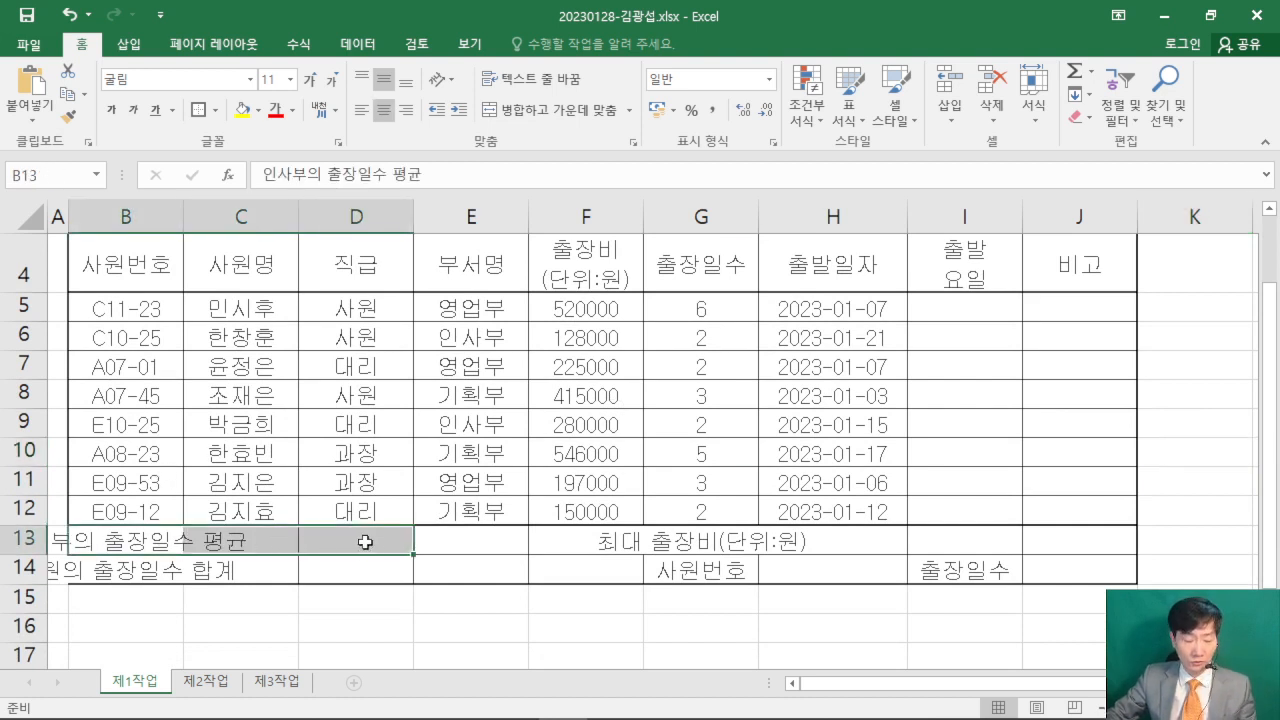
pyautogui.moveTo(63, 520); pyautogui.dragTo(416, 559)
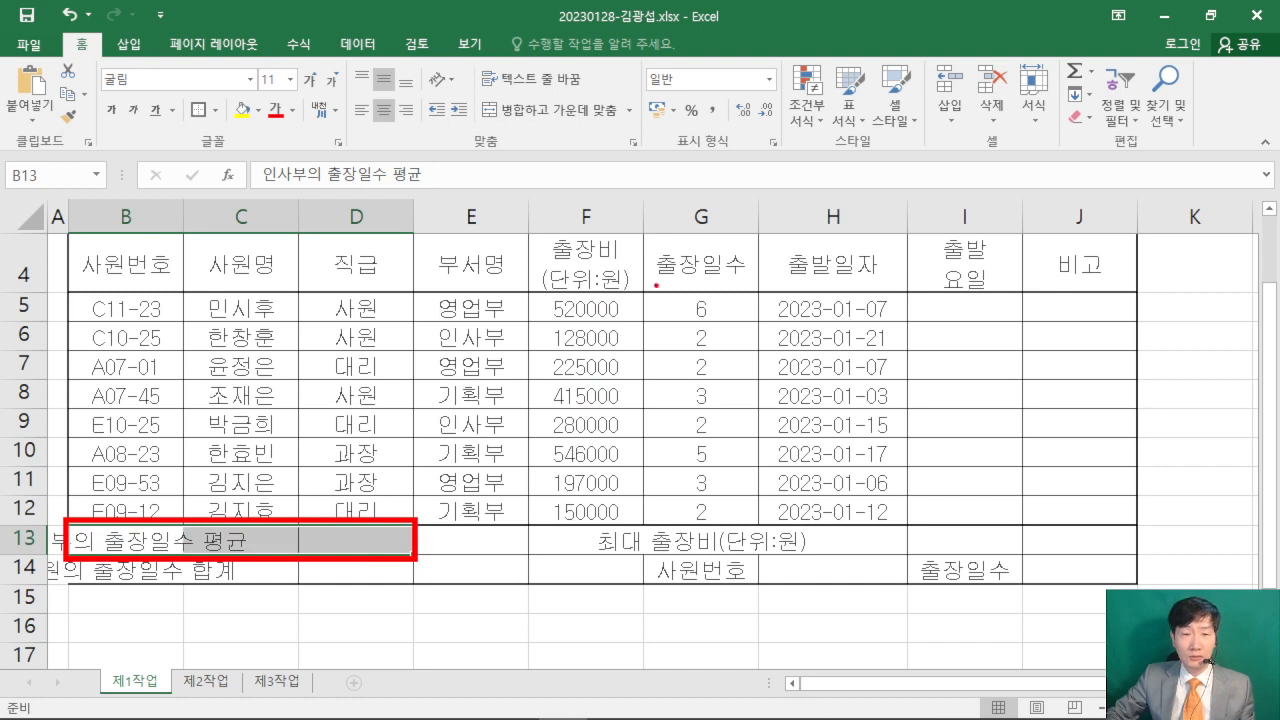
pyautogui.moveTo(497, 166); pyautogui.dragTo(757, 325)
pyautogui.moveTo(594, 206)
pyautogui.mouseDown()
pyautogui.moveTo(584, 294)
pyautogui.moveTo(598, 276)
pyautogui.moveTo(656, 268)
pyautogui.moveTo(690, 233)
pyautogui.mouseUp()
pyautogui.moveTo(695, 273); pyautogui.dragTo(706, 267)
pyautogui.moveTo(715, 170); pyautogui.dragTo(722, 294)
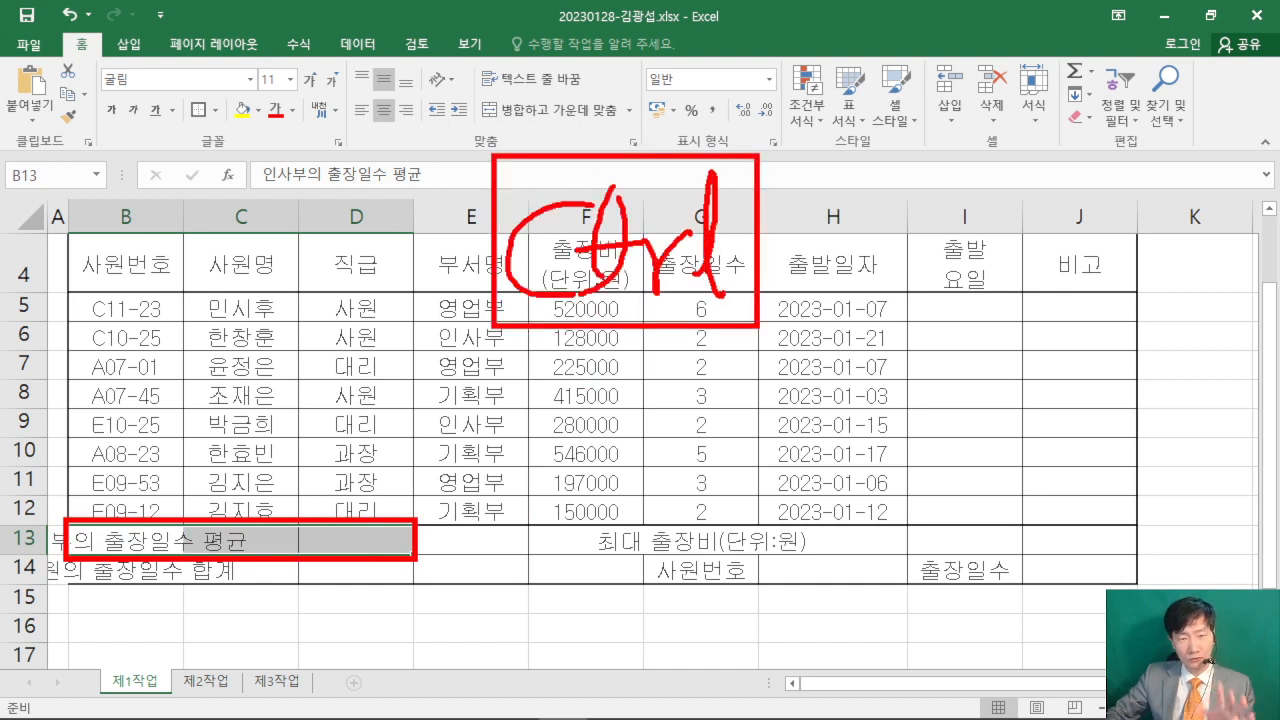
pyautogui.moveTo(372, 345)
pyautogui.mouseDown()
pyautogui.moveTo(444, 301)
pyautogui.moveTo(466, 444)
pyautogui.mouseUp()
pyautogui.moveTo(455, 2)
pyautogui.mouseDown()
pyautogui.moveTo(1030, 290)
pyautogui.moveTo(1270, 358)
pyautogui.moveTo(1268, 340)
pyautogui.mouseUp()
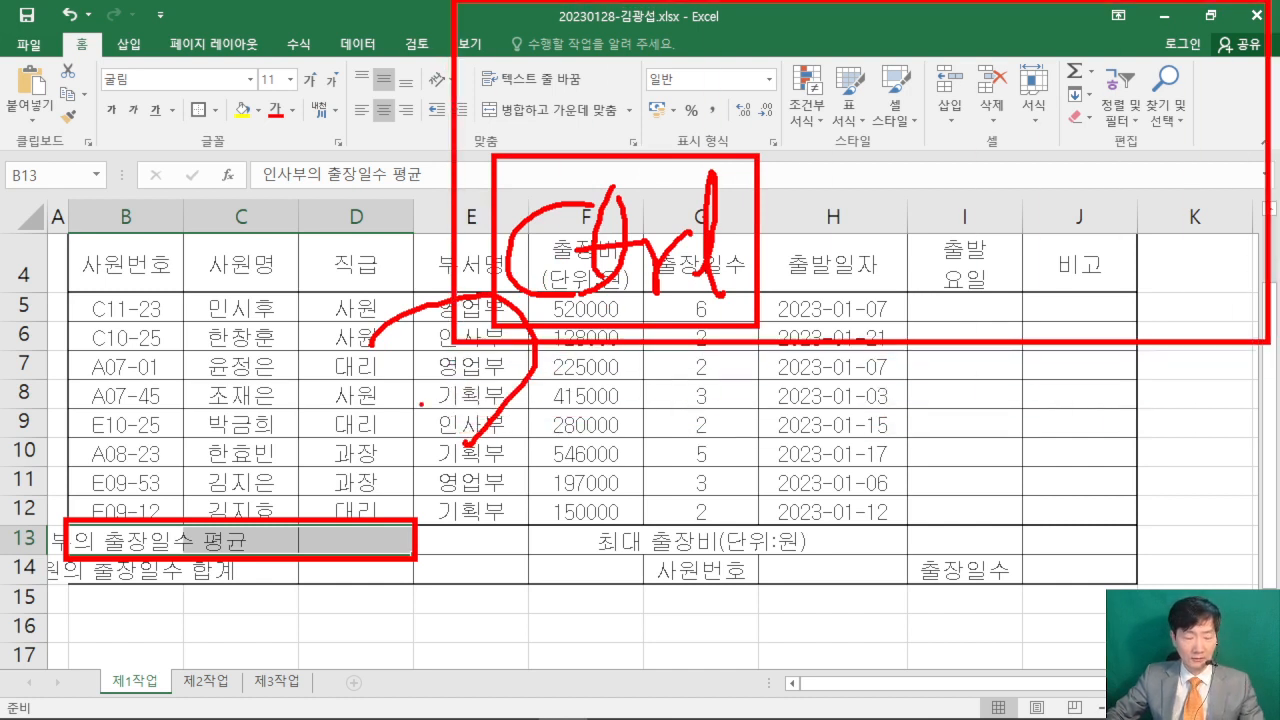
pyautogui.press('Escape')
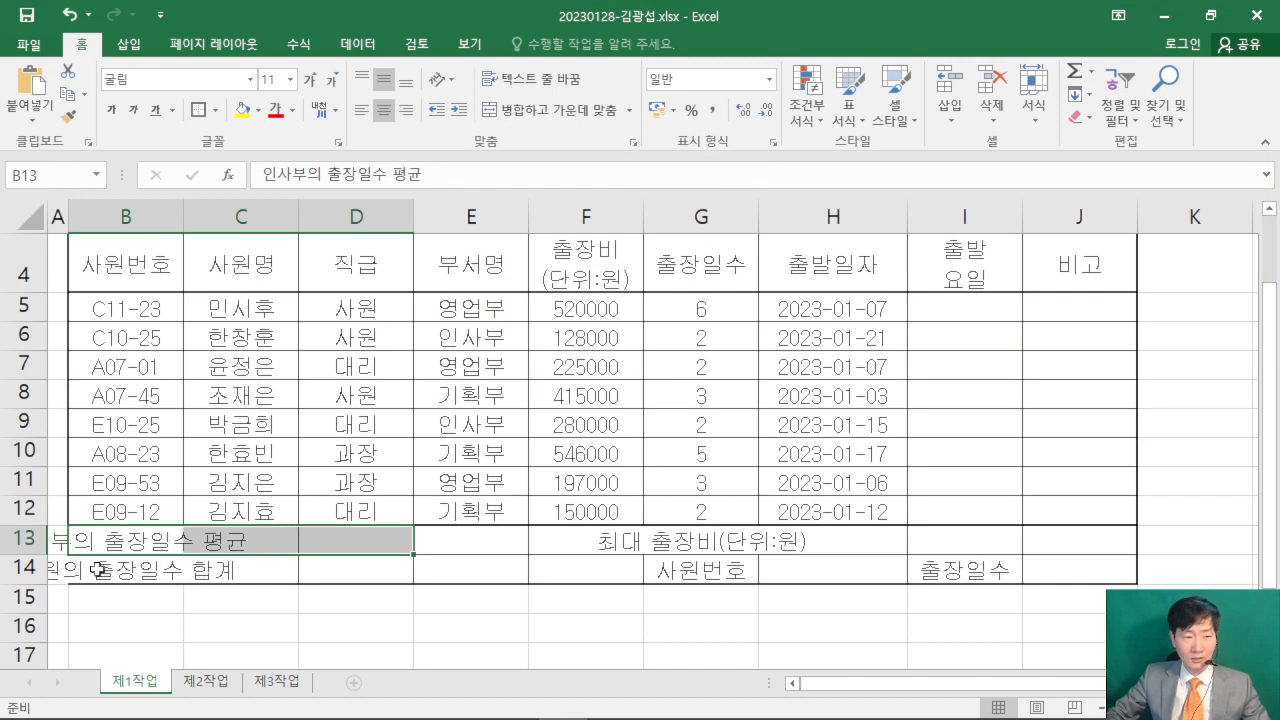
pyautogui.moveTo(98, 569); pyautogui.dragTo(342, 575)
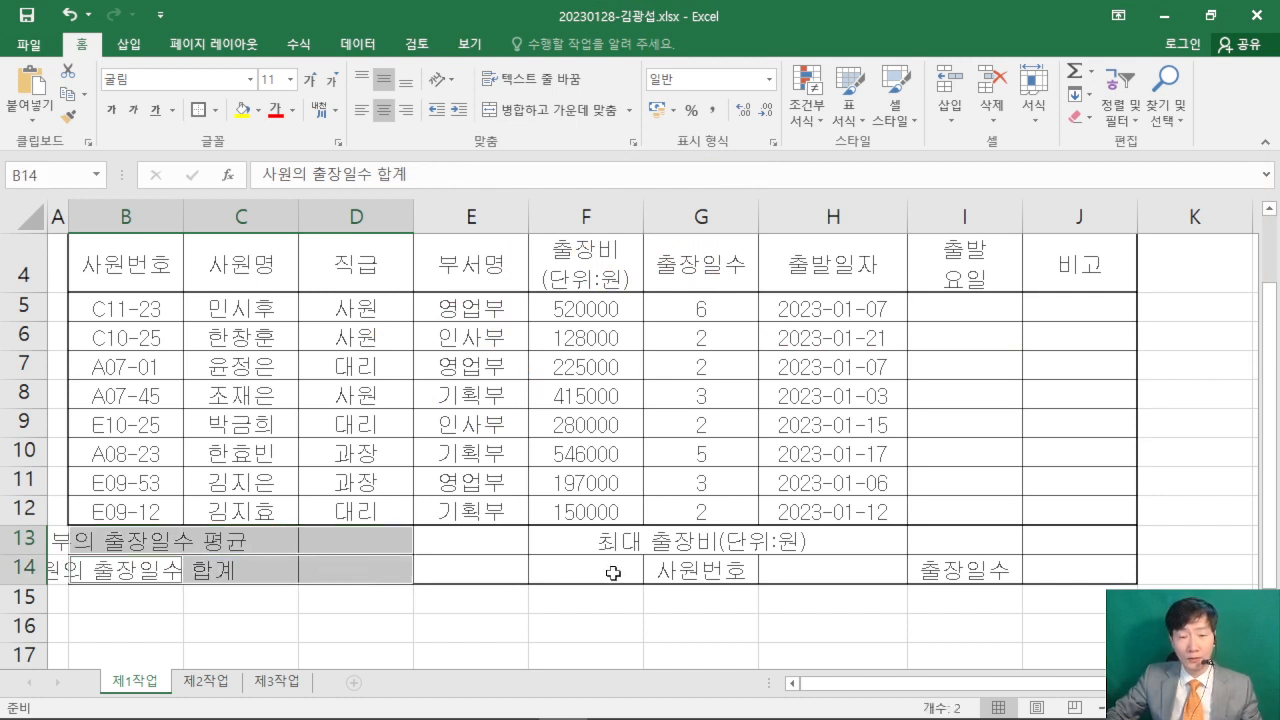
pyautogui.moveTo(590, 545); pyautogui.dragTo(586, 578)
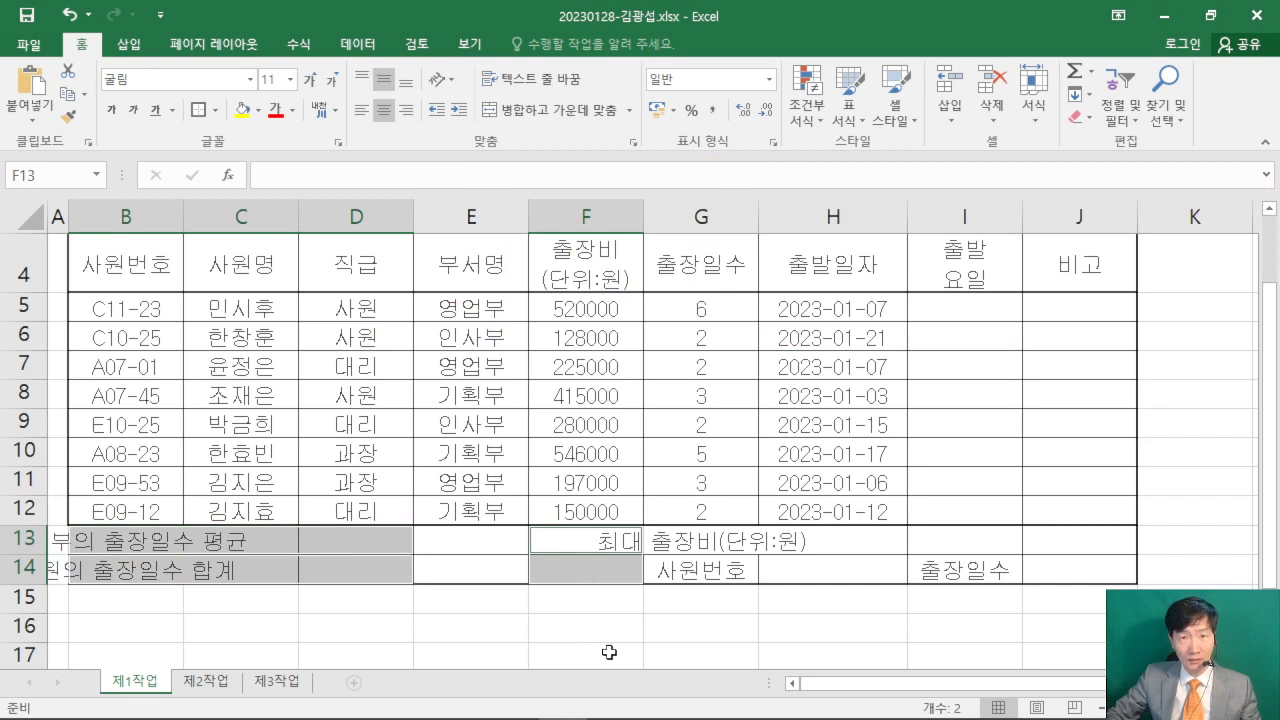
pyautogui.moveTo(709, 541); pyautogui.dragTo(964, 538)
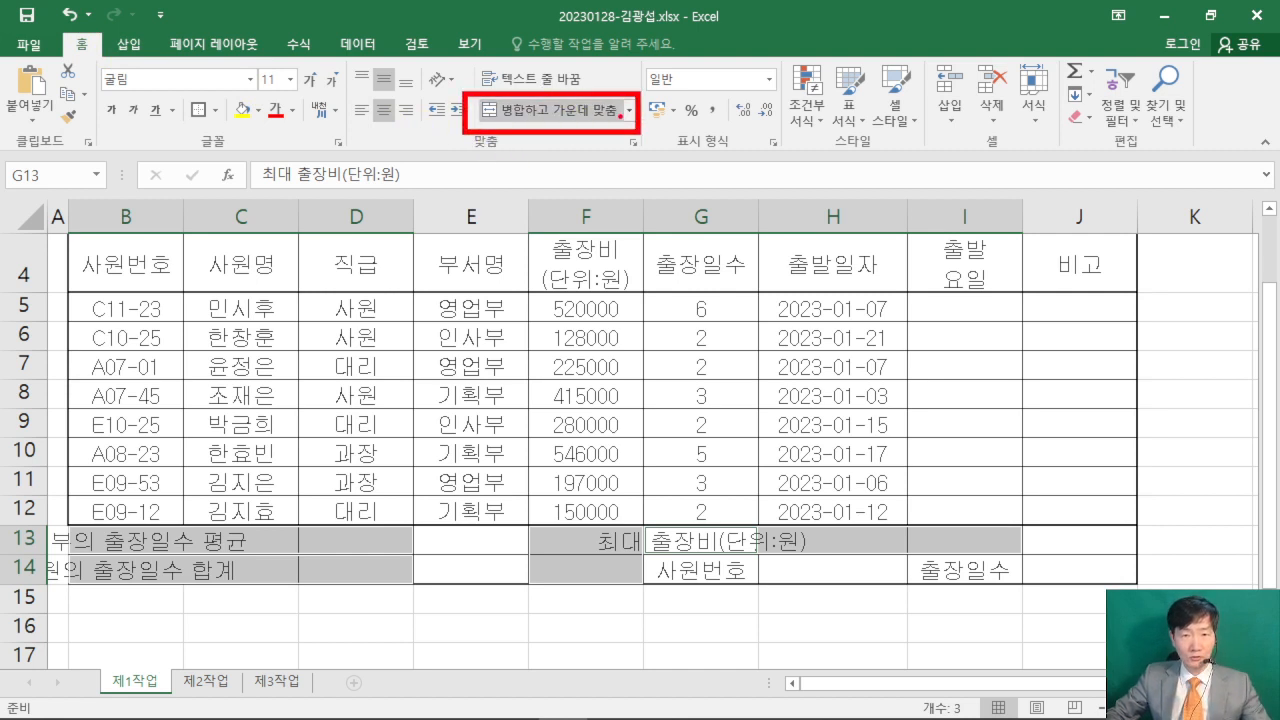
pyautogui.click(550, 110)
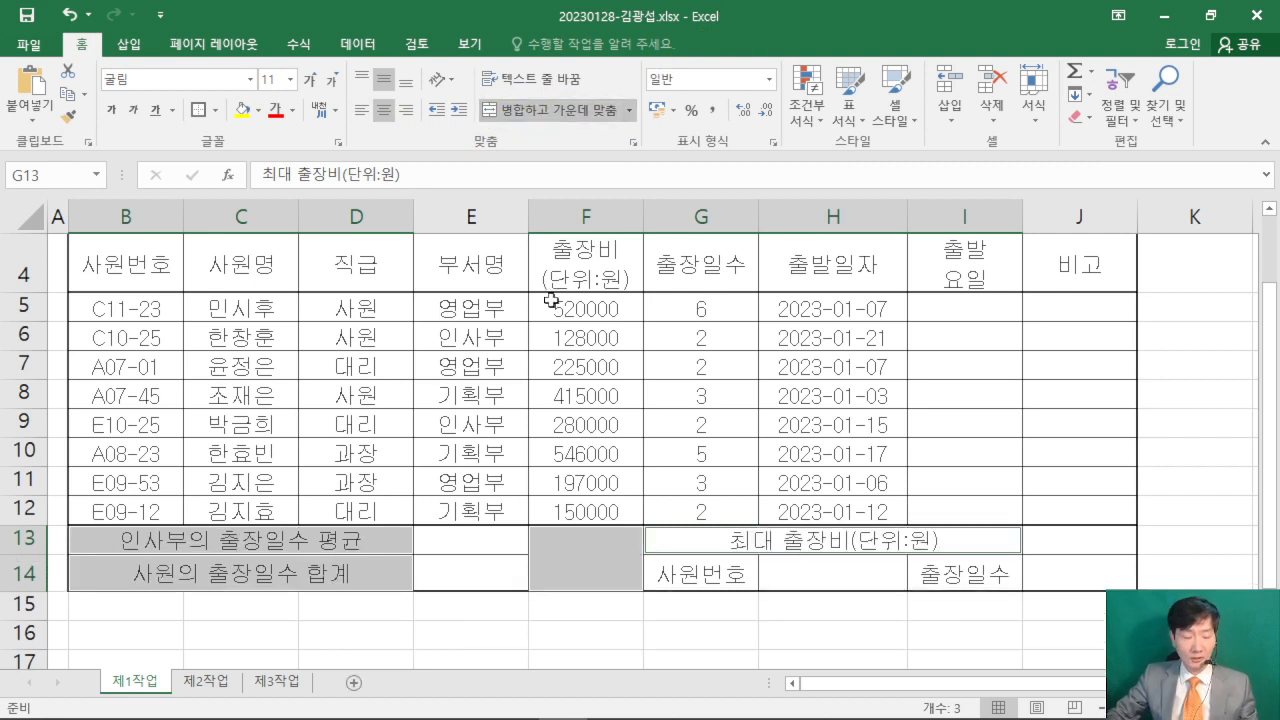
pyautogui.moveTo(628, 526); pyautogui.dragTo(519, 585)
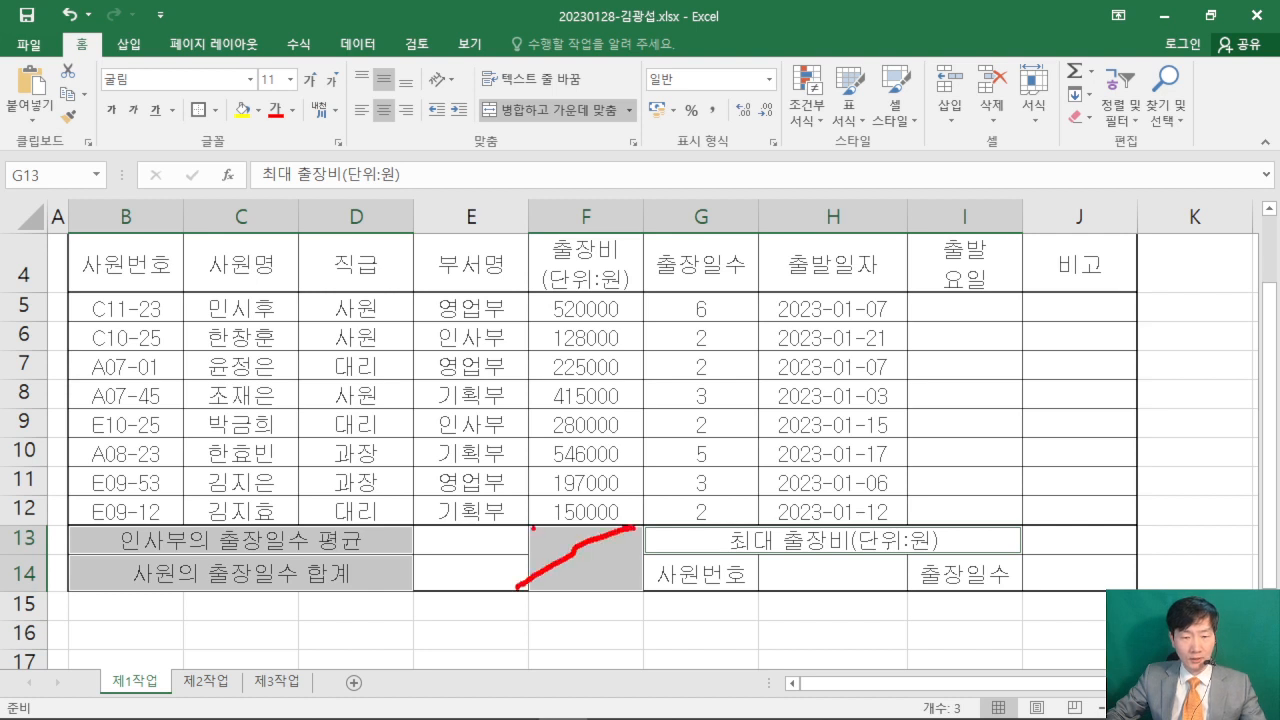
pyautogui.moveTo(533, 528); pyautogui.dragTo(636, 579)
pyautogui.press('Escape')
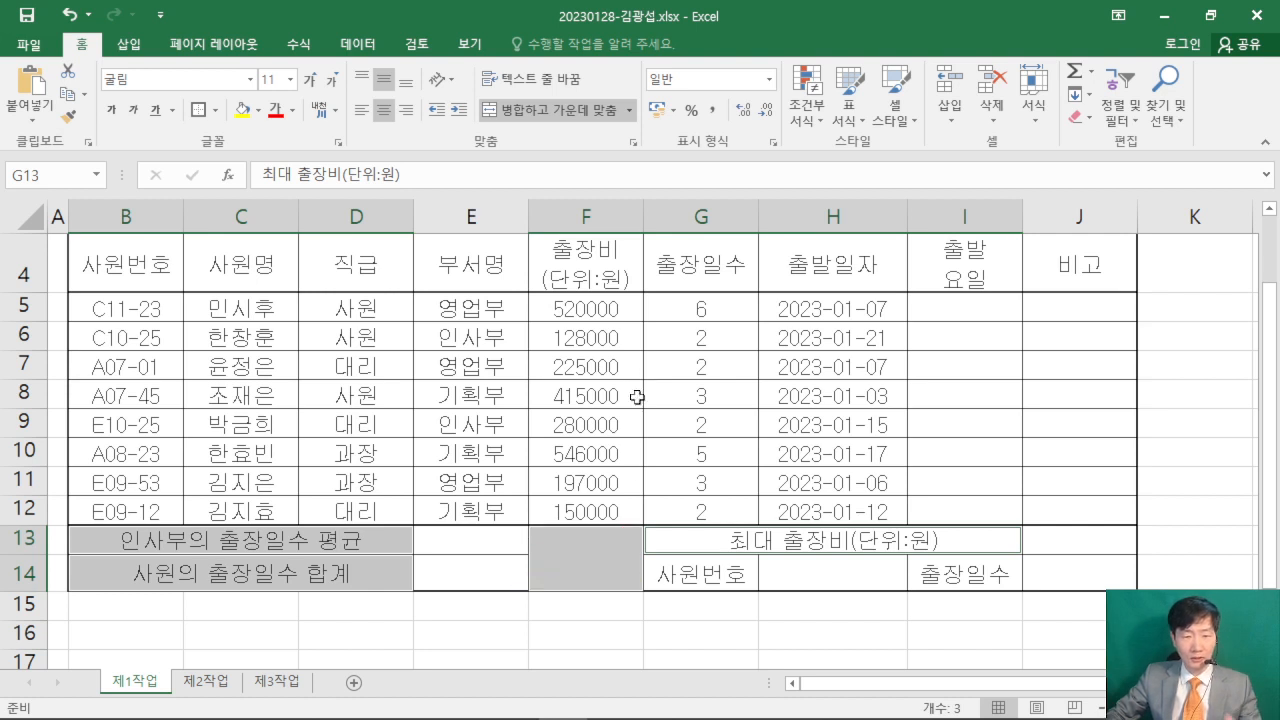
# - Add both diagonal borders to the merged cell F13:F14 so they form an X
pyautogui.click(589, 537)
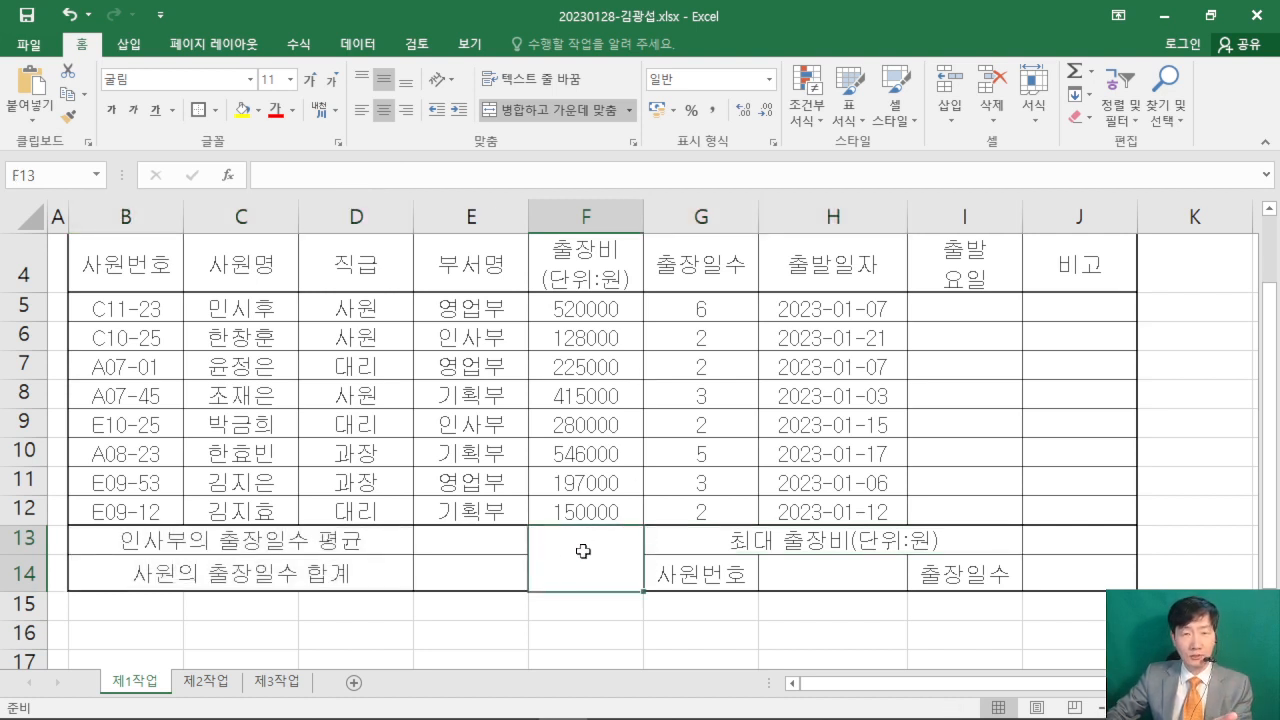
pyautogui.rightClick(584, 553)
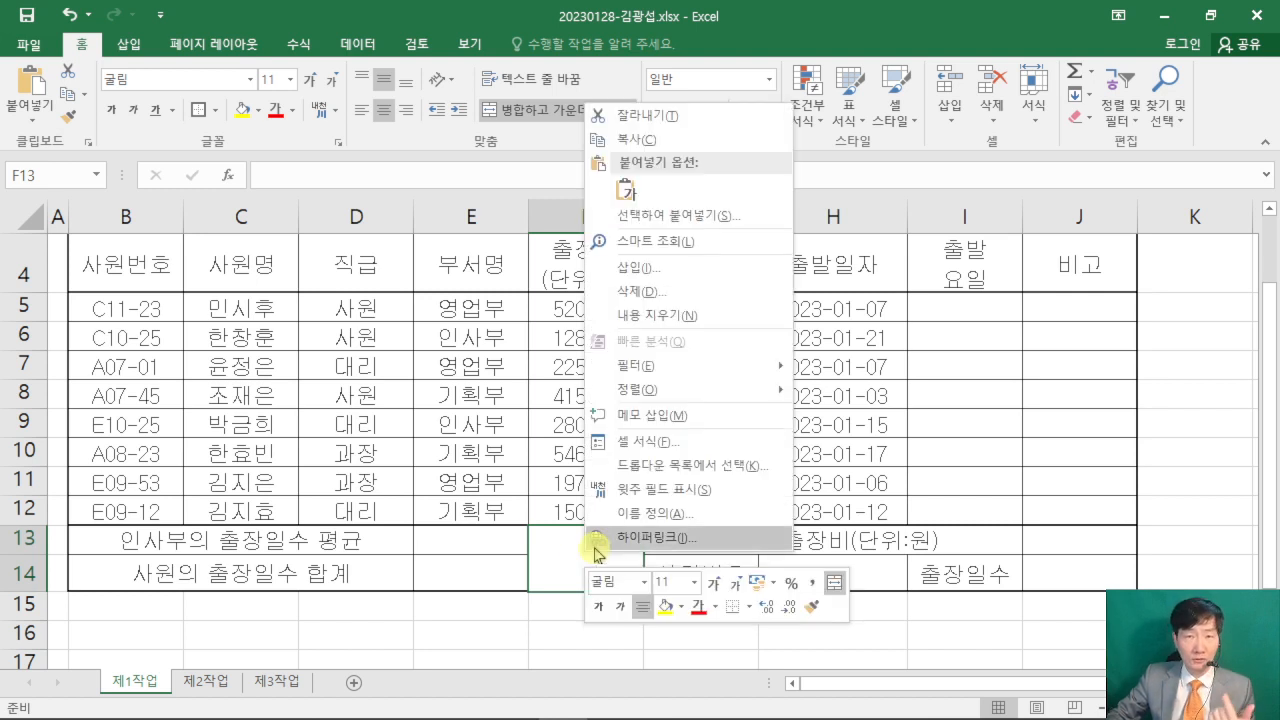
pyautogui.click(678, 452)
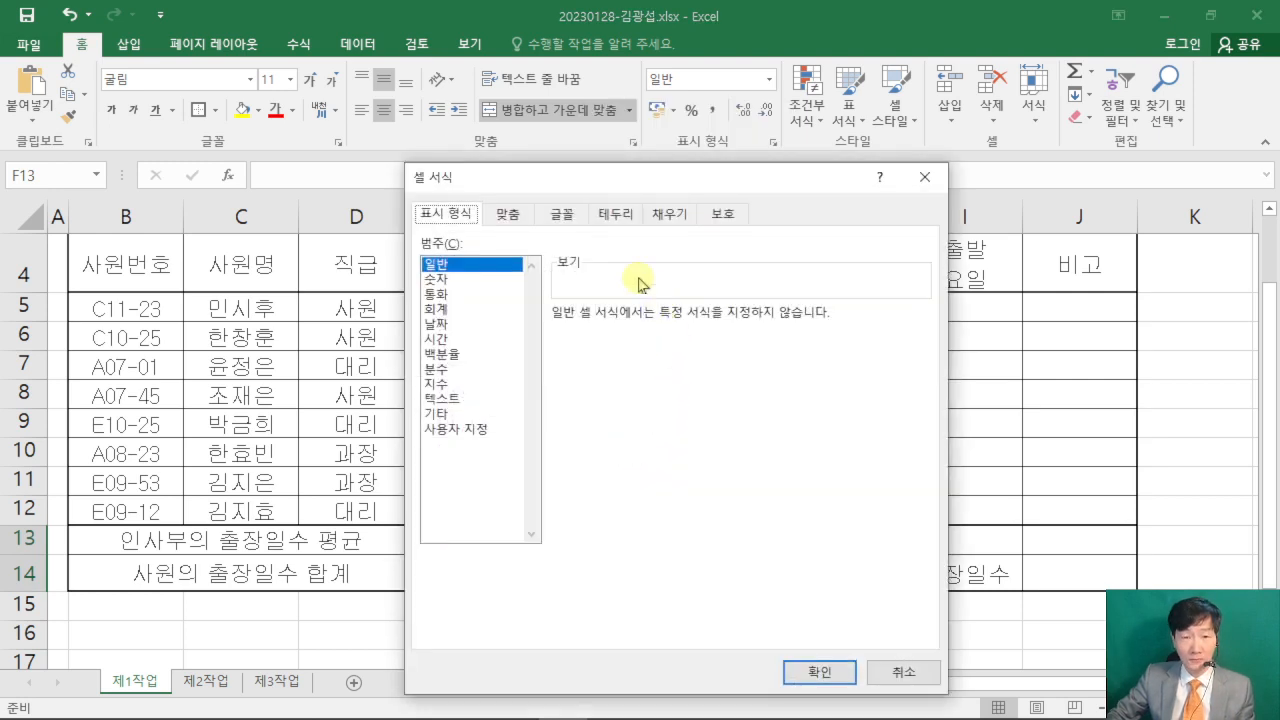
pyautogui.moveTo(575, 179); pyautogui.dragTo(770, 53)
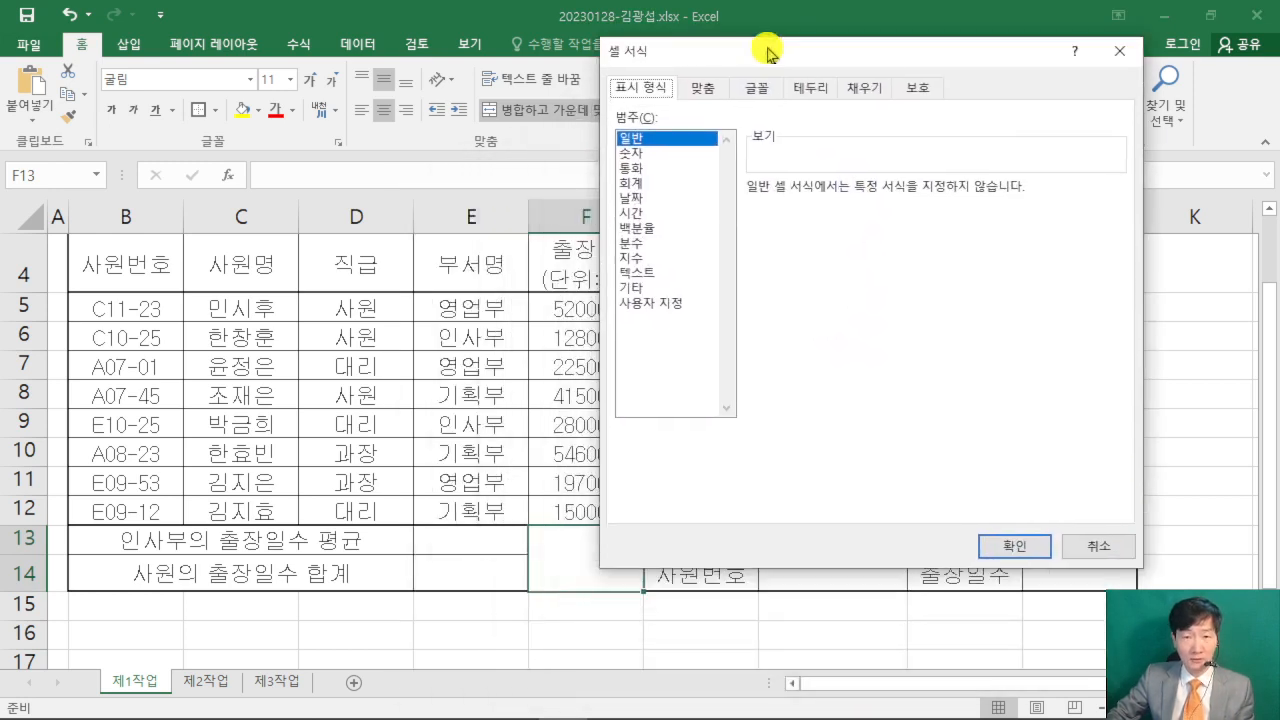
pyautogui.click(811, 88)
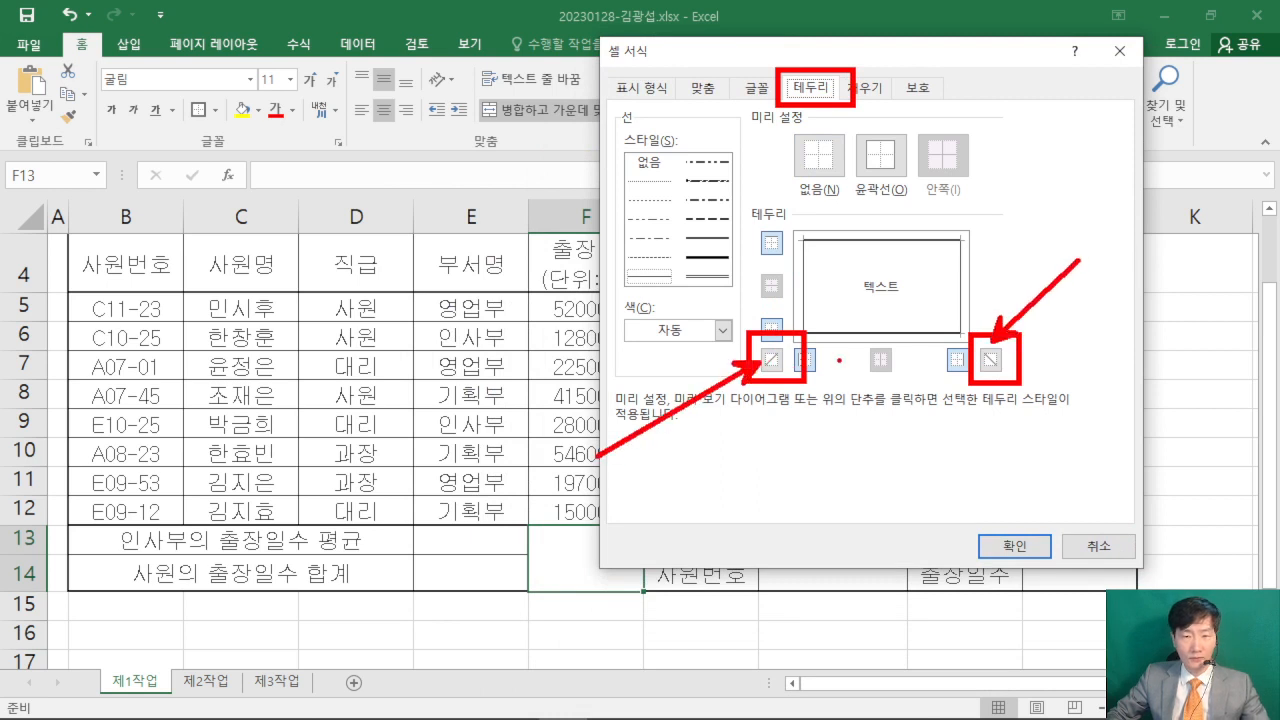
pyautogui.click(771, 359)
pyautogui.click(990, 359)
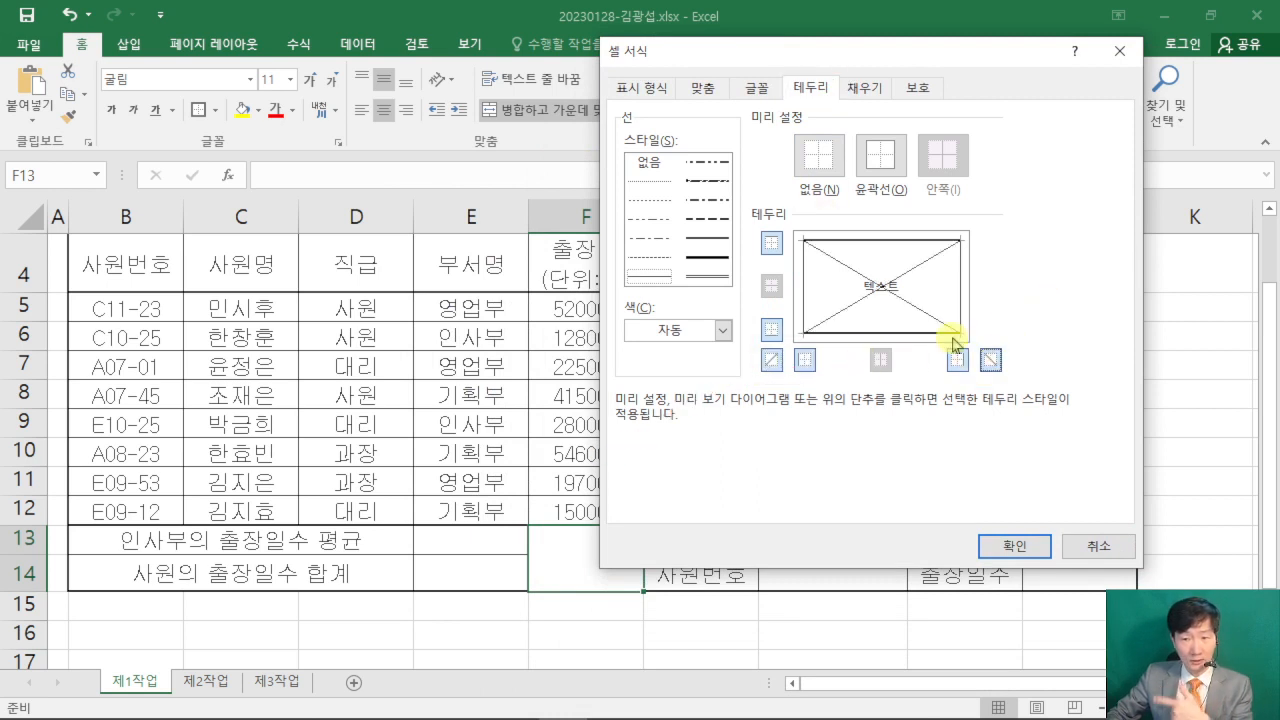
pyautogui.click(1012, 545)
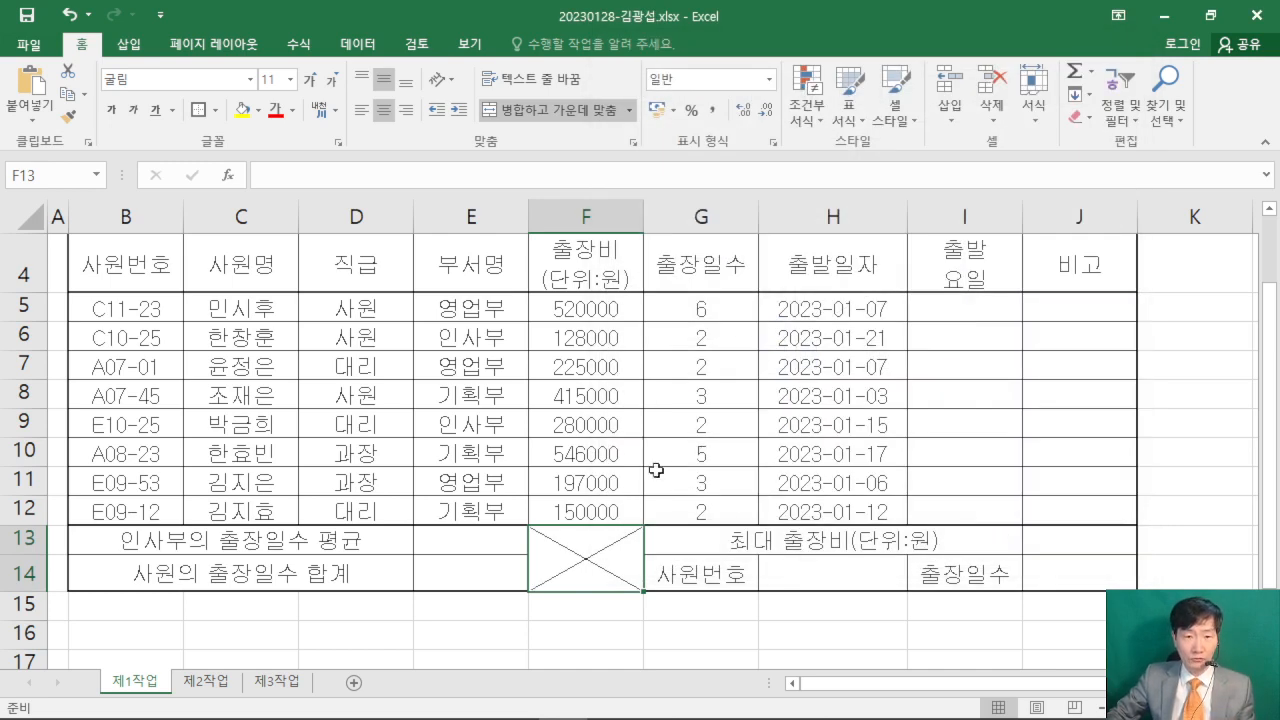
# - Check in the exam PDF how the 출장비 and 출장일수 values are formatted, and return to the workbook
pyautogui.click(426, 708)
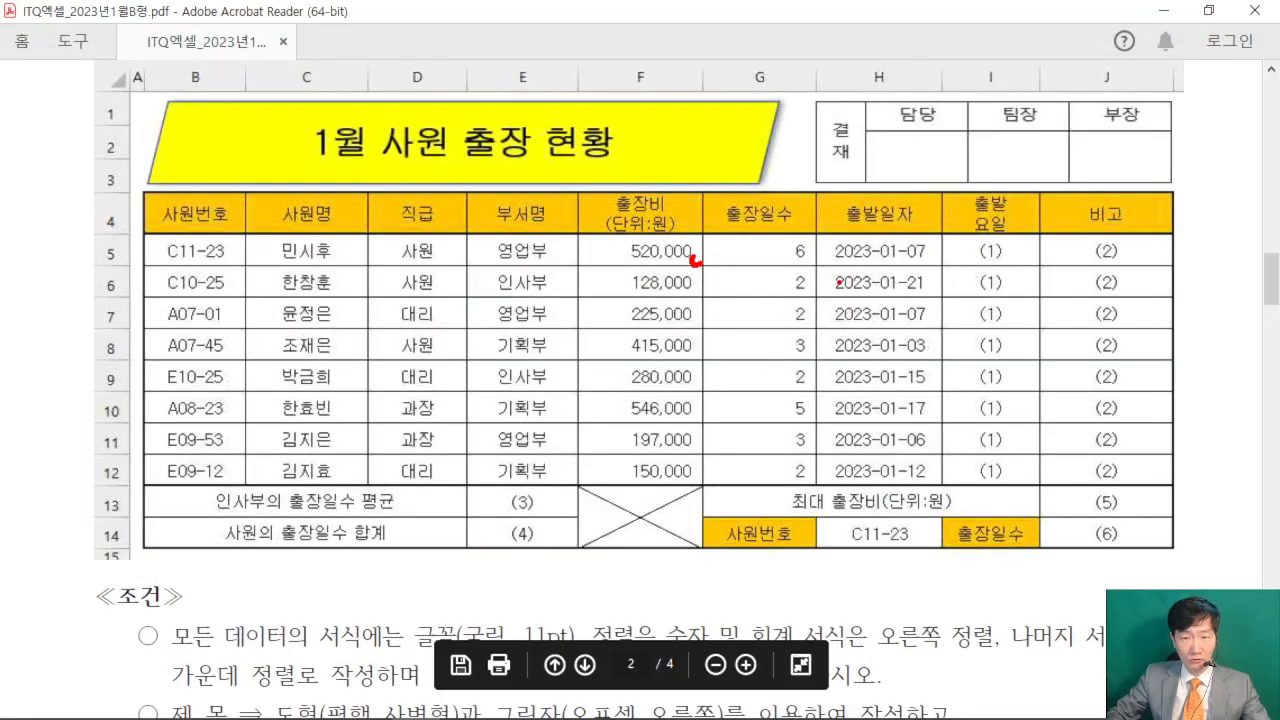
pyautogui.moveTo(678, 227); pyautogui.dragTo(699, 152)
pyautogui.press('Escape')
pyautogui.click(1157, 12)
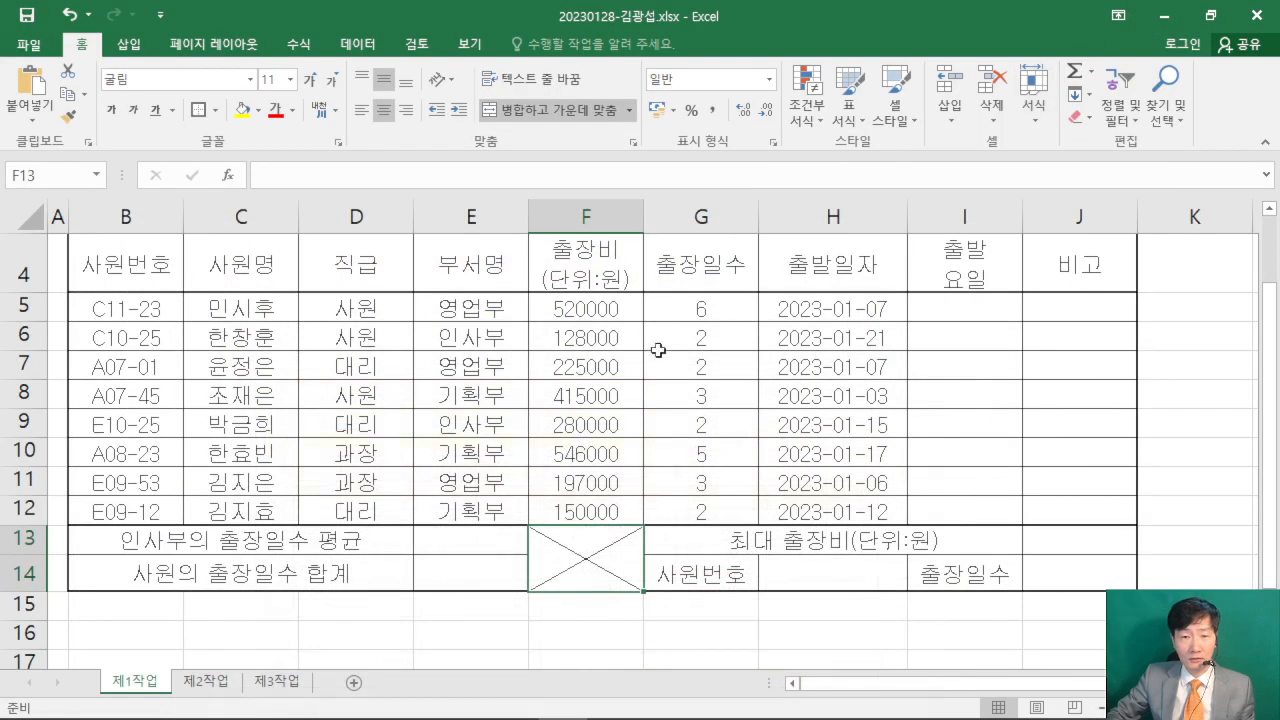
# - Apply the comma style to the 출장비 and 출장일수 values in F5:G12
pyautogui.moveTo(578, 306); pyautogui.dragTo(719, 520)
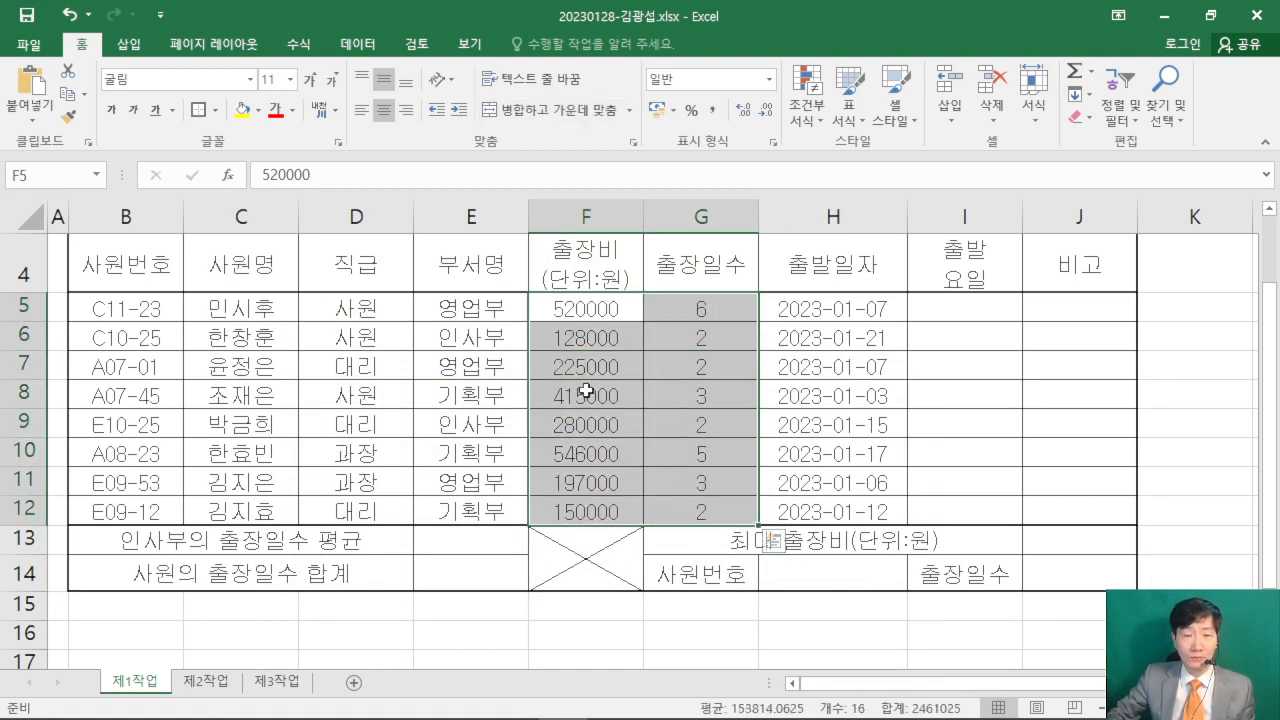
pyautogui.moveTo(580, 306); pyautogui.dragTo(694, 514)
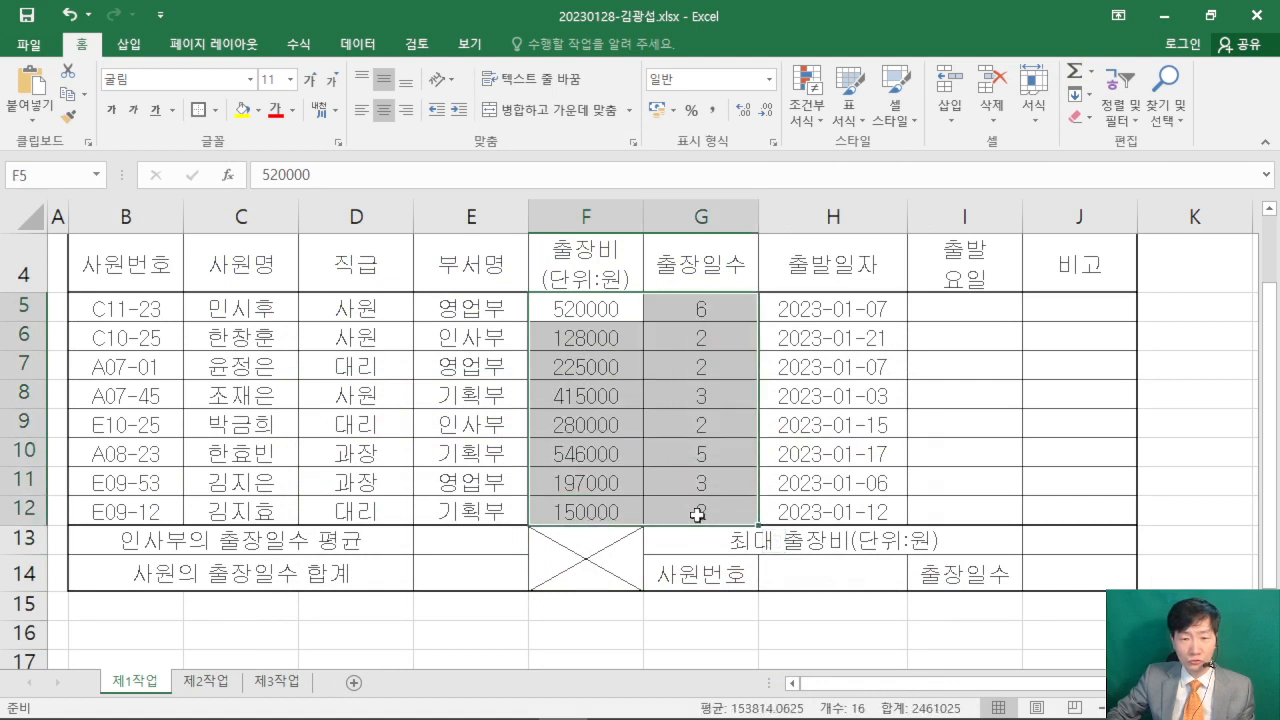
pyautogui.click(580, 309)
pyautogui.moveTo(580, 309); pyautogui.dragTo(712, 522)
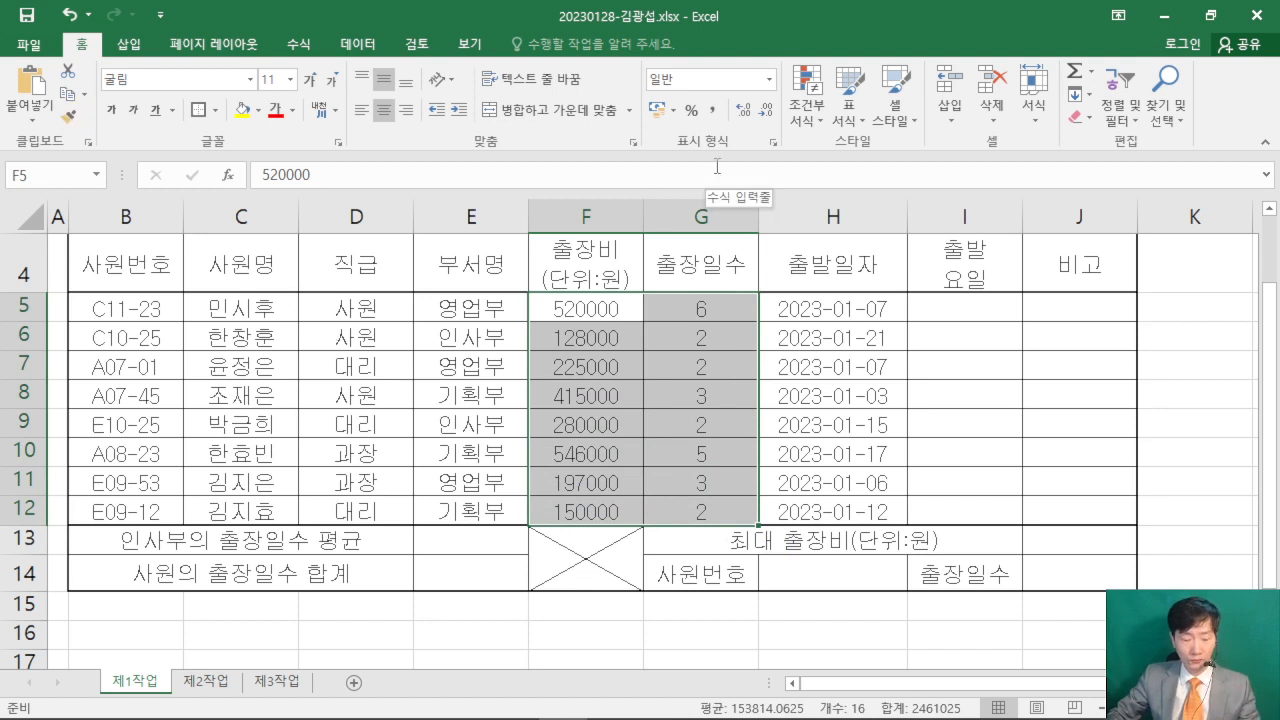
pyautogui.hotkey('ctrl', '2')
pyautogui.moveTo(697, 96); pyautogui.dragTo(875, 262)
pyautogui.press('Escape')
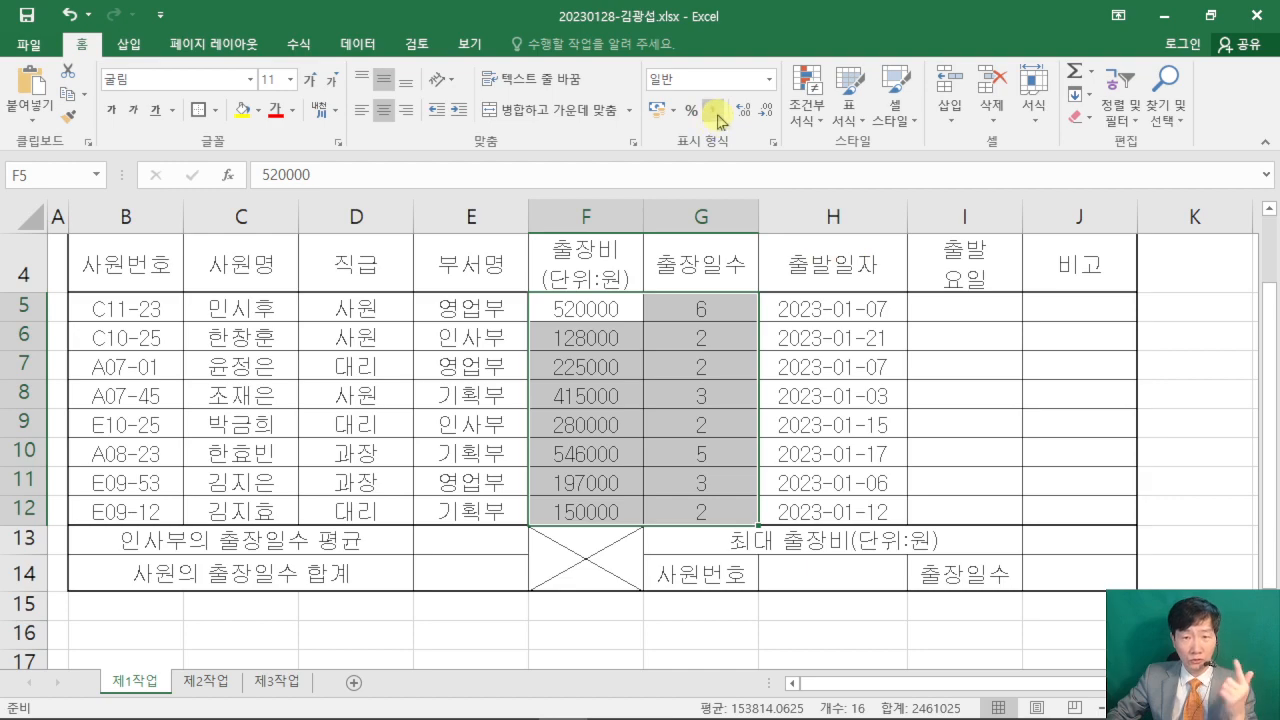
pyautogui.click(716, 114)
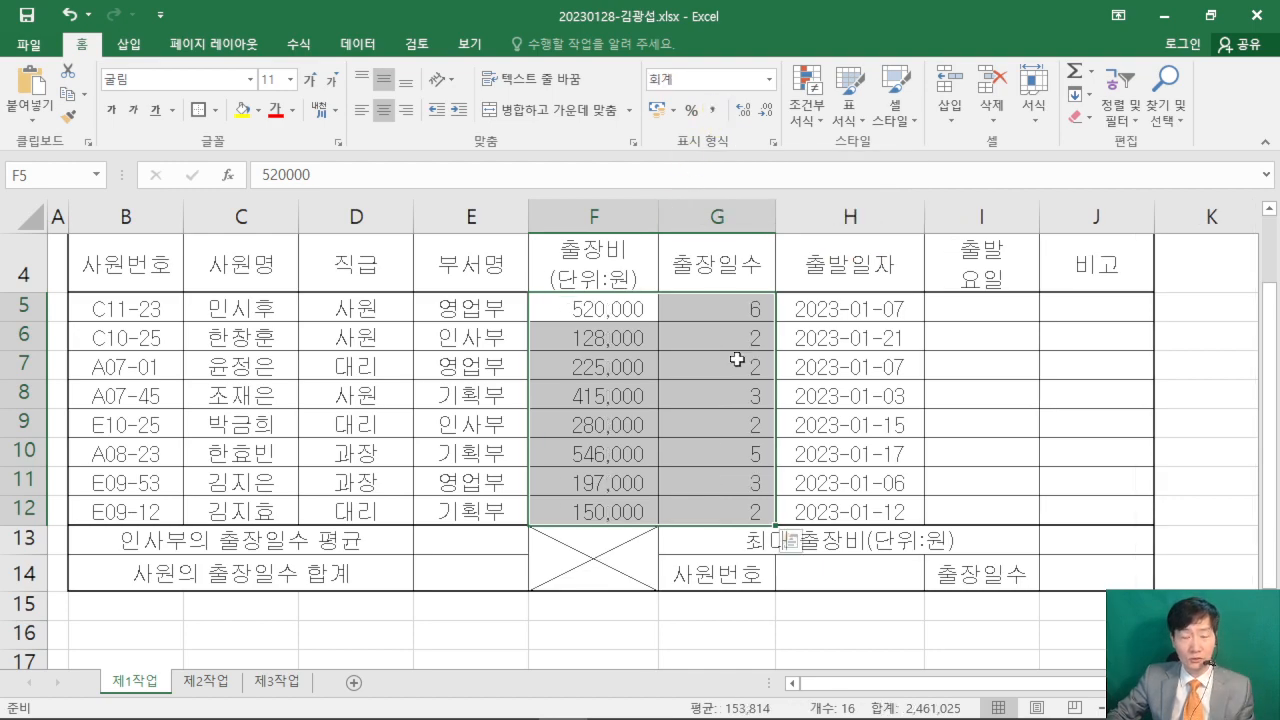
# - Read the alignment rules for numbers and other data under 조건 in the exam PDF, and return to the workbook
pyautogui.click(415, 699)
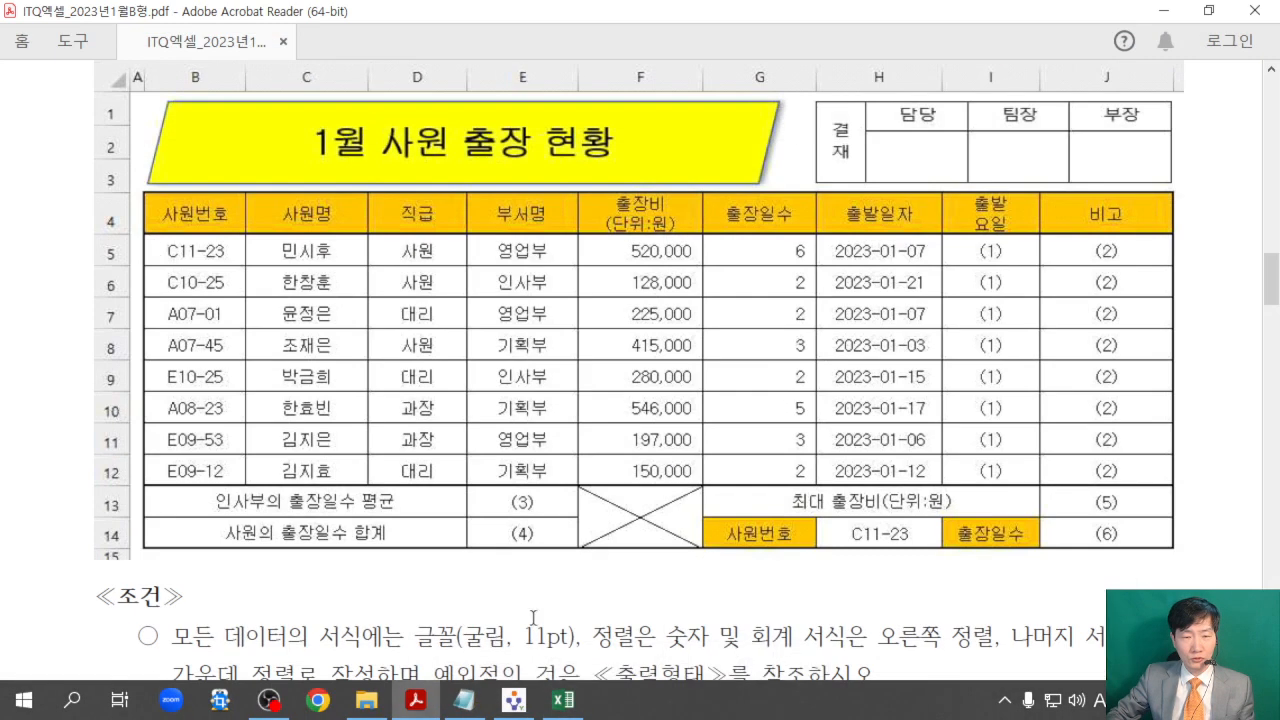
pyautogui.scroll(-3, 540, 600)
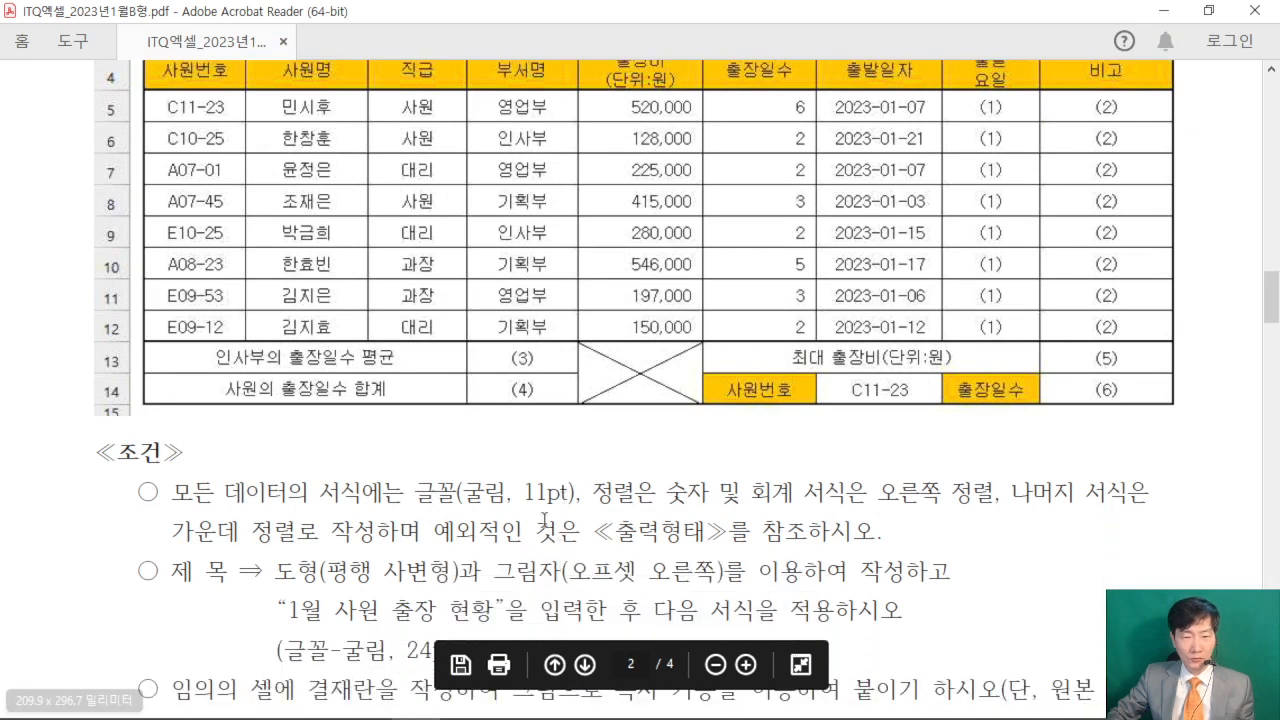
pyautogui.moveTo(612, 495); pyautogui.dragTo(953, 505)
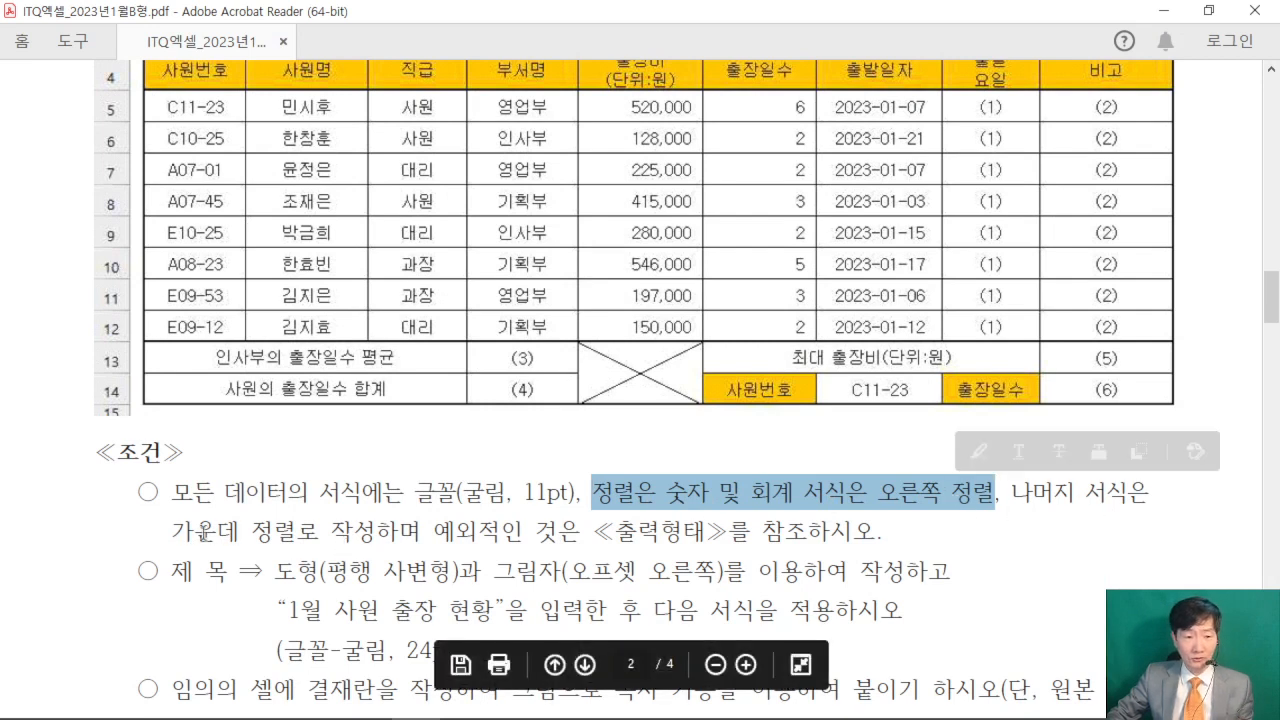
pyautogui.moveTo(176, 530); pyautogui.dragTo(303, 531)
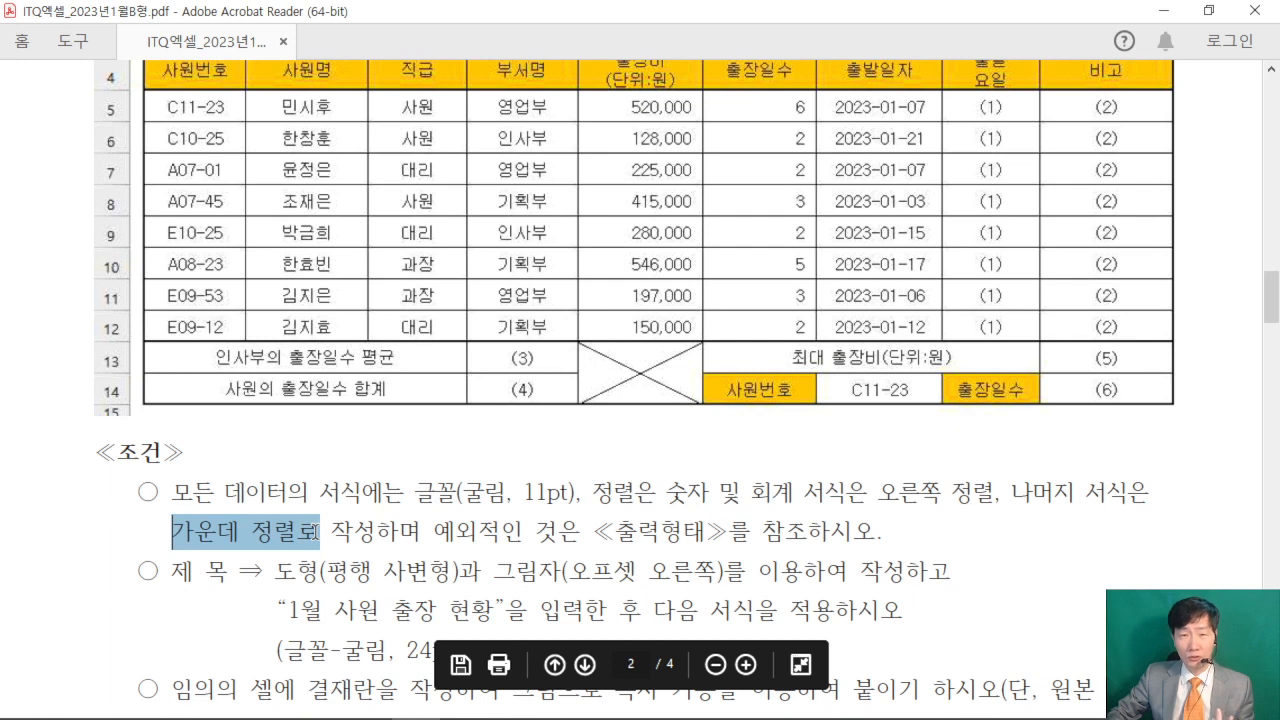
pyautogui.moveTo(316, 530); pyautogui.dragTo(316, 531)
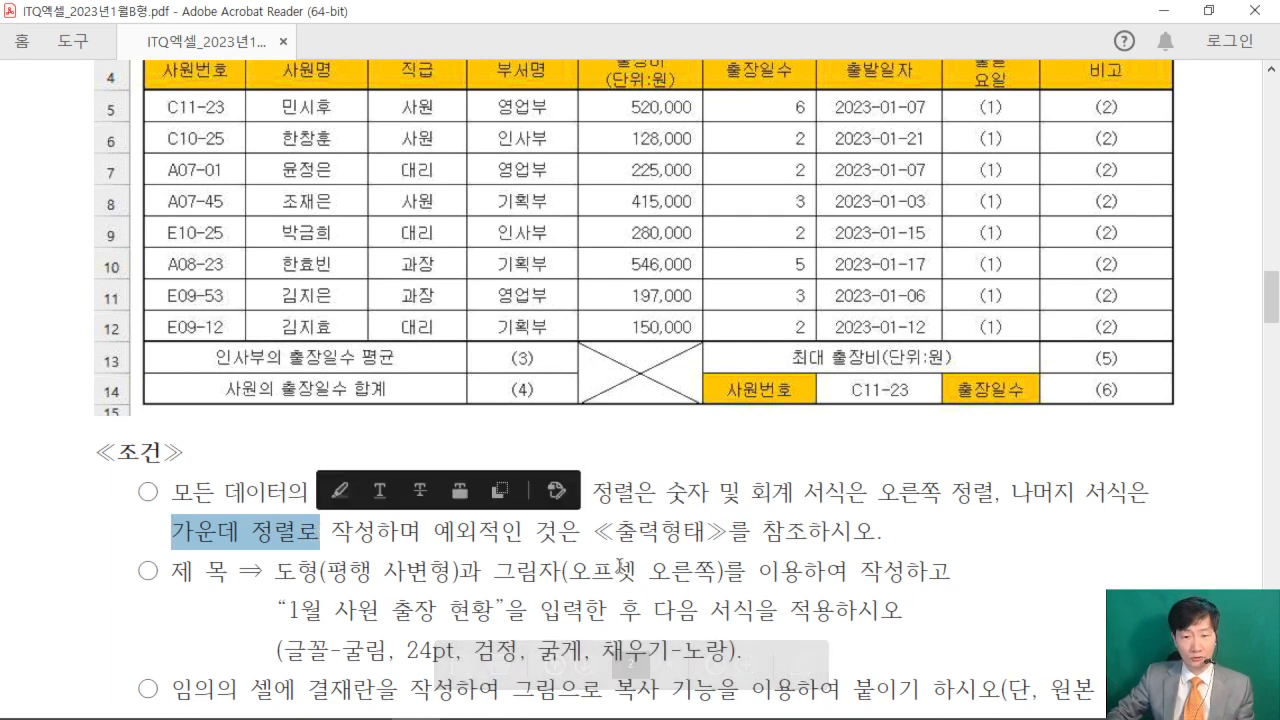
pyautogui.moveTo(591, 492); pyautogui.dragTo(634, 492)
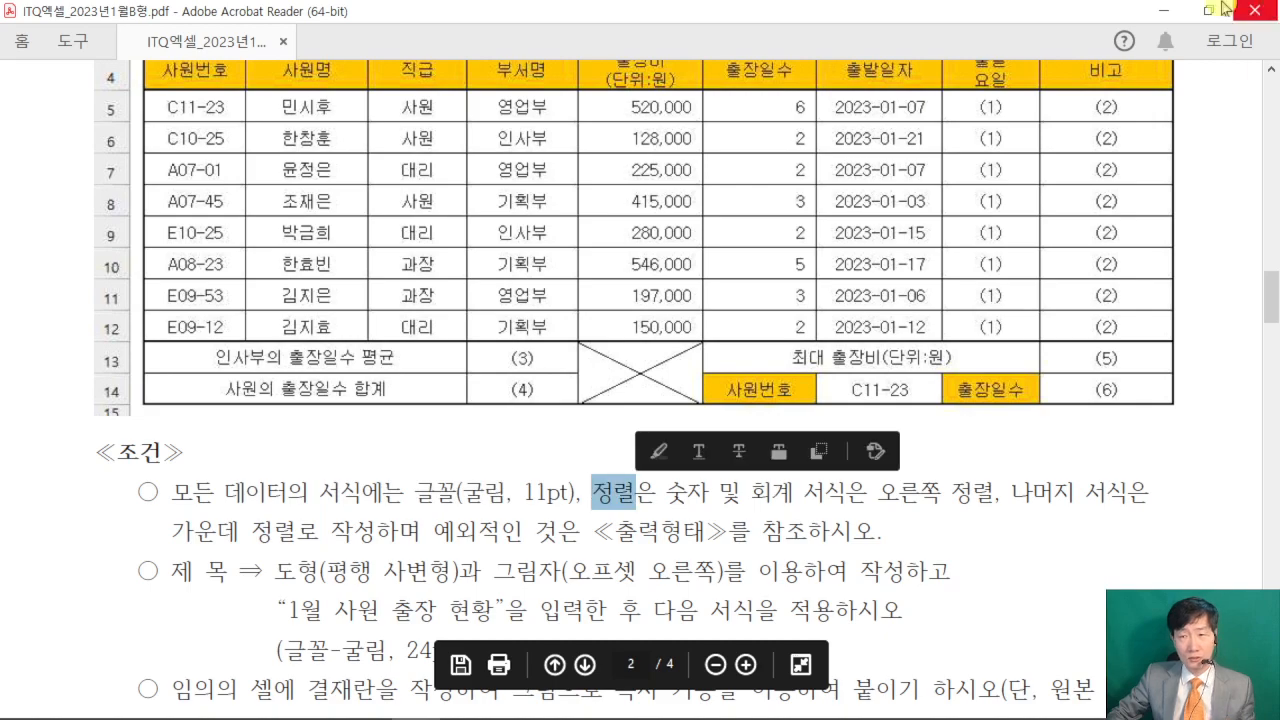
pyautogui.click(1163, 10)
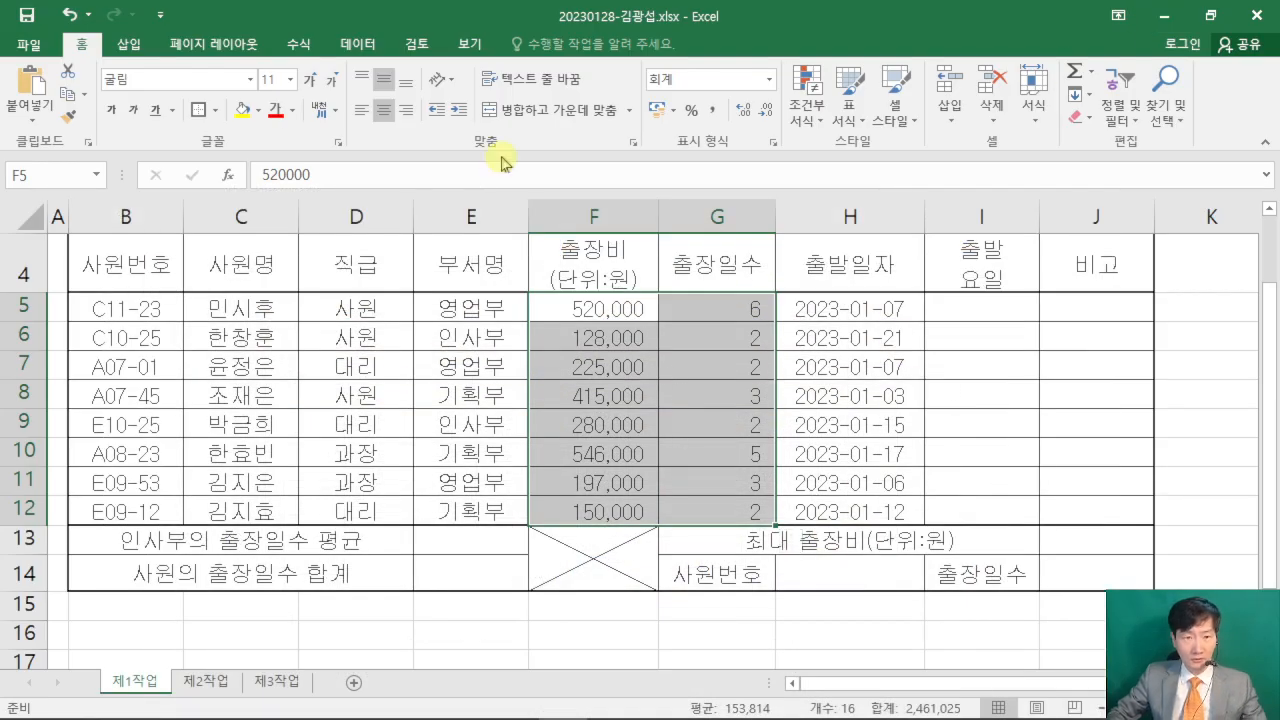
# - Right-align the numeric values in F5:G12
pyautogui.moveTo(389, 95); pyautogui.dragTo(509, 212)
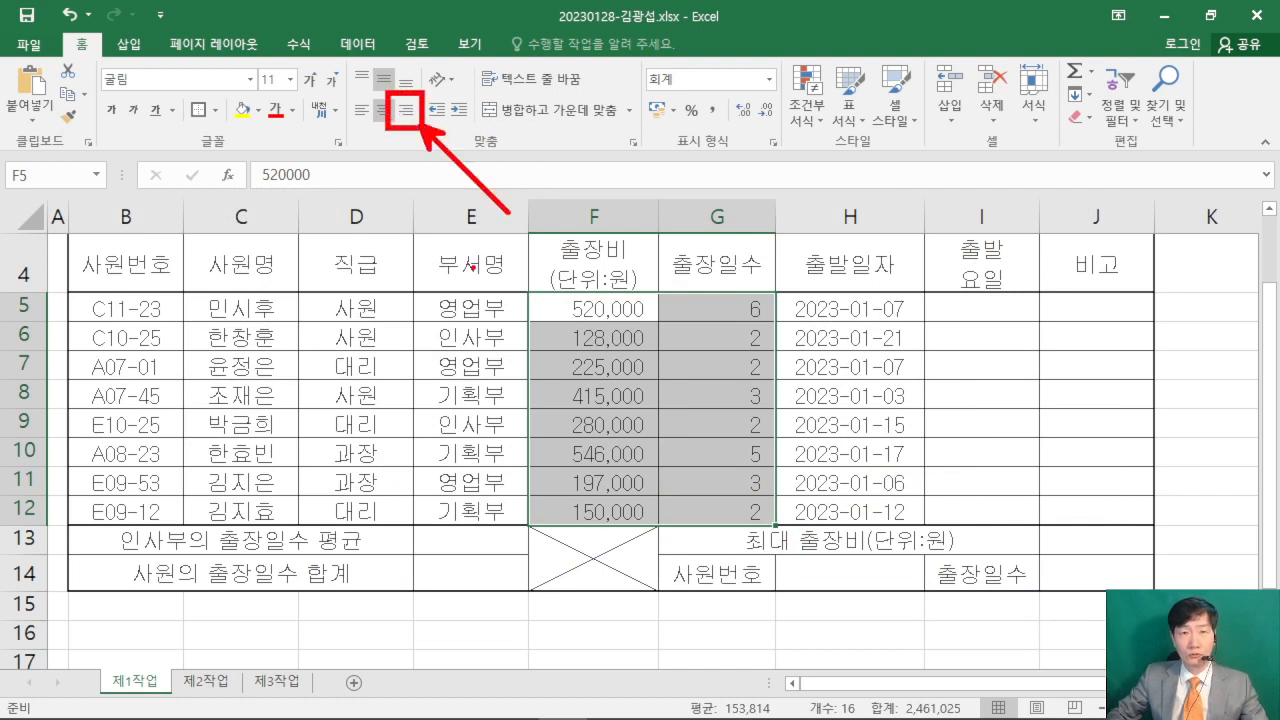
pyautogui.press('Escape')
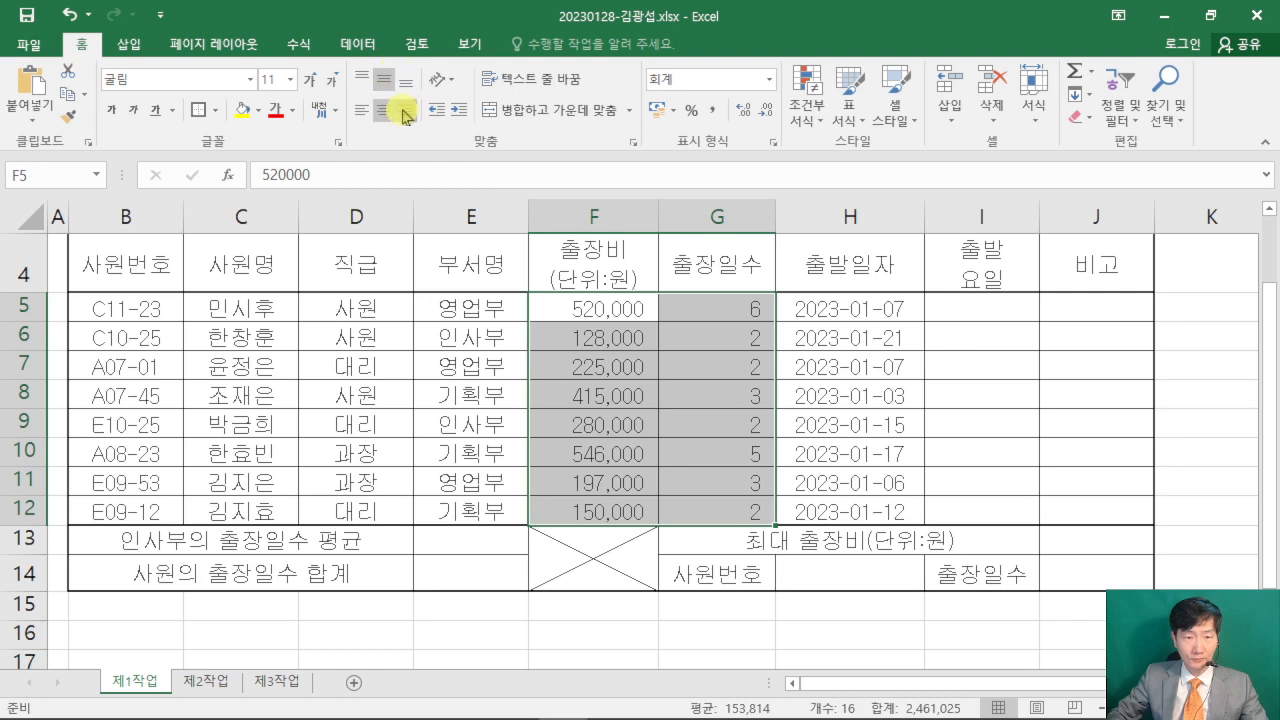
pyautogui.click(406, 110)
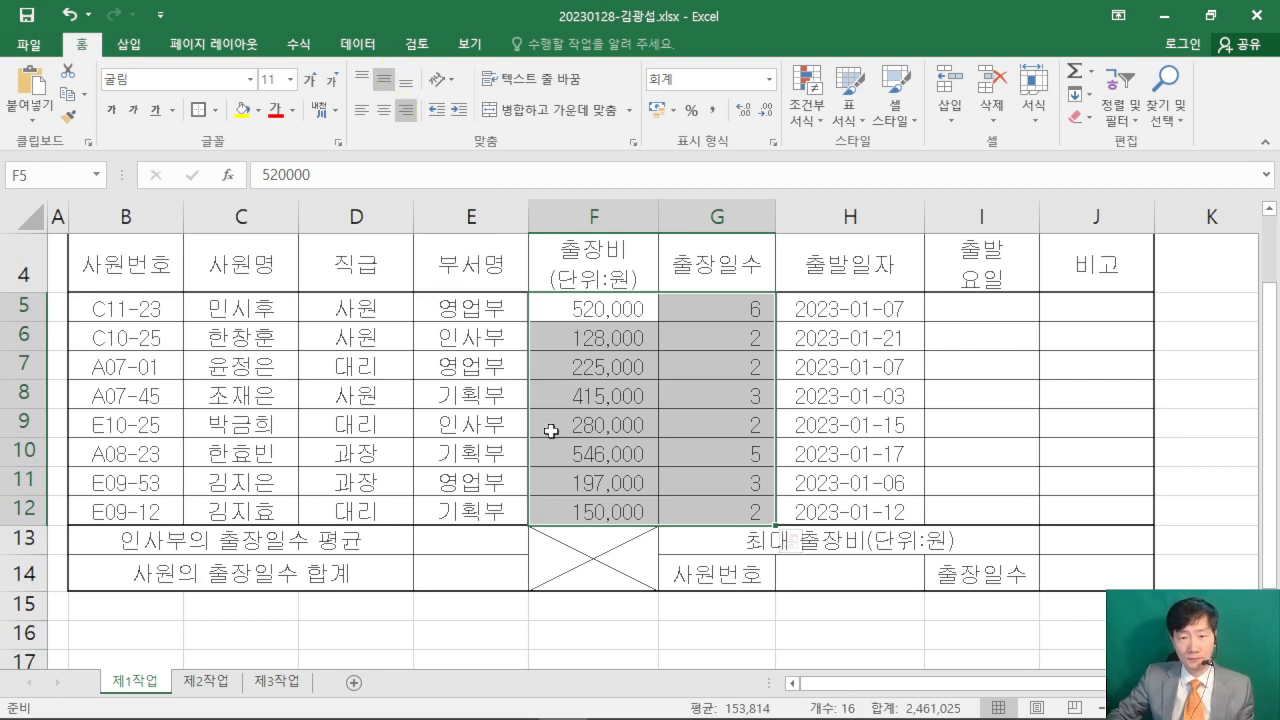
# - Set the height of rows 1 to 3 to 25
pyautogui.scroll(1, 545, 433)
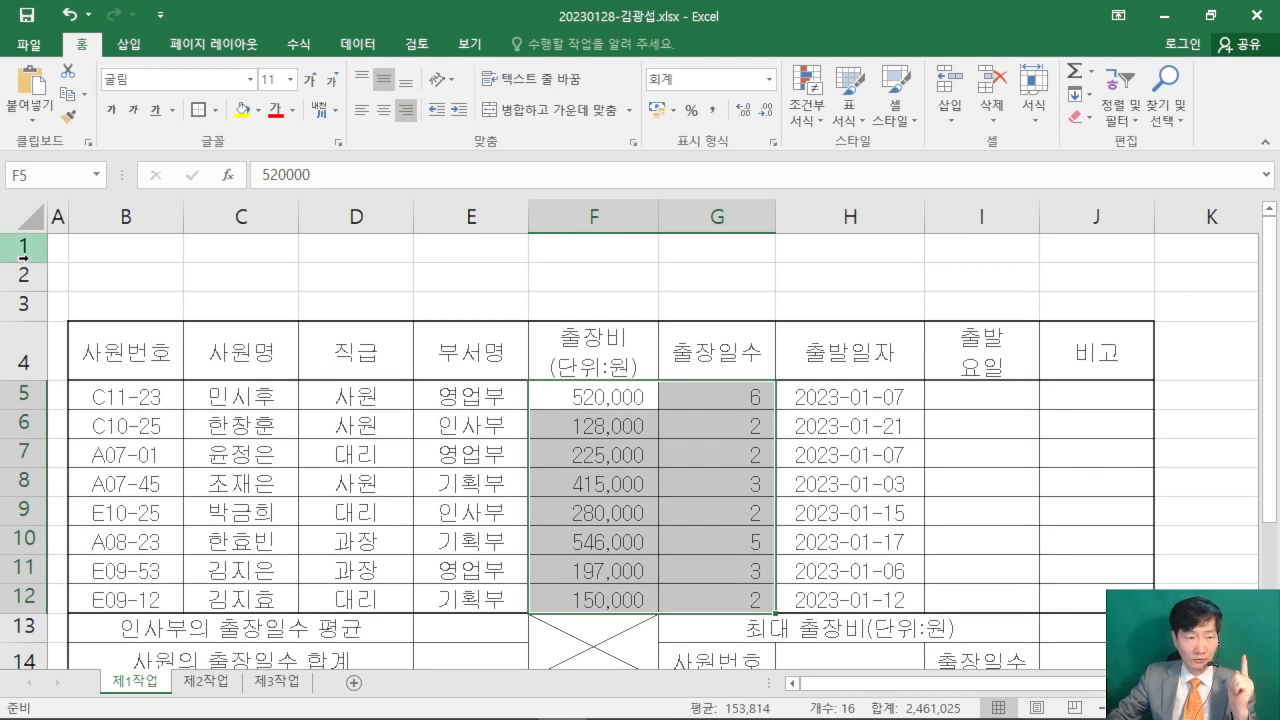
pyautogui.moveTo(24, 246); pyautogui.dragTo(23, 307)
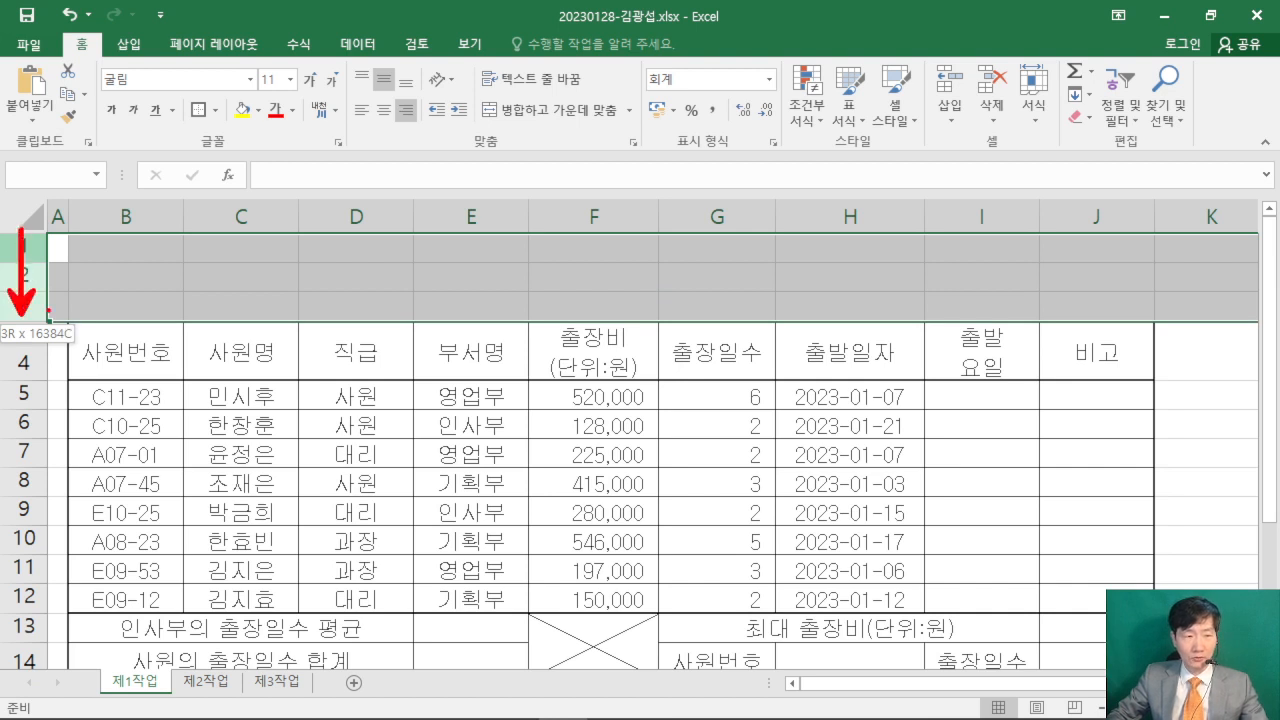
pyautogui.rightClick(24, 252)
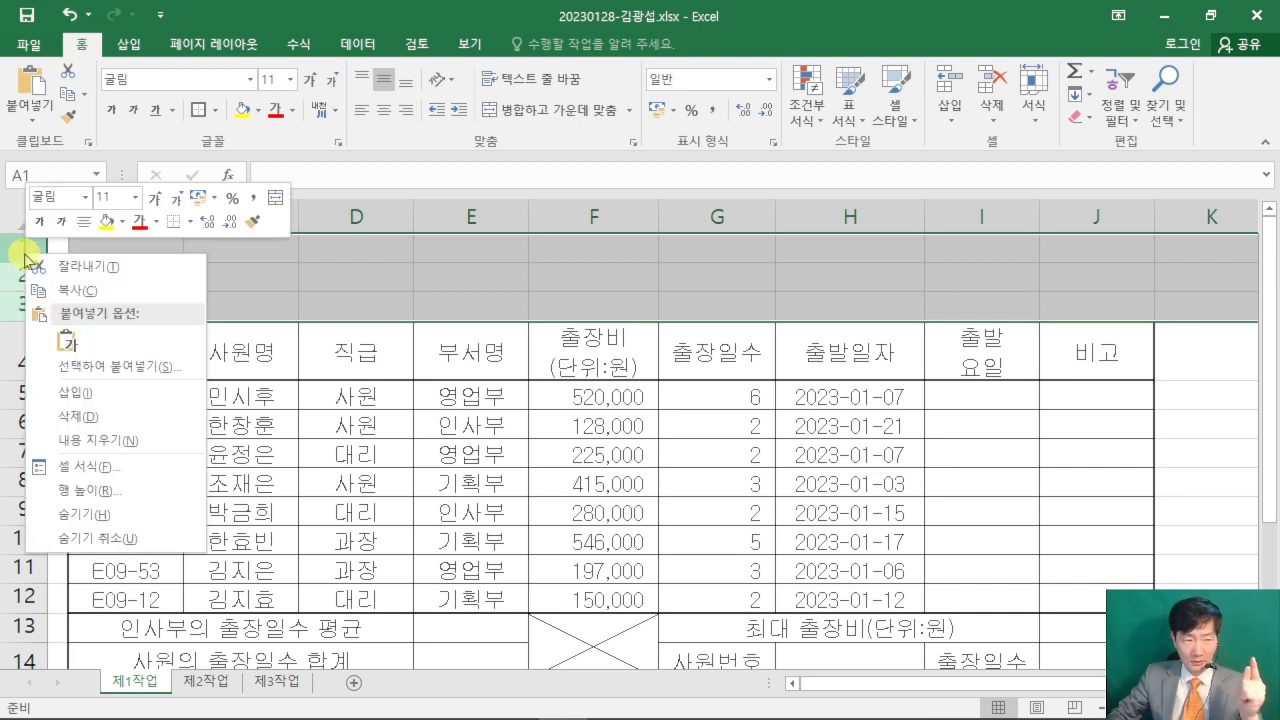
pyautogui.click(118, 493)
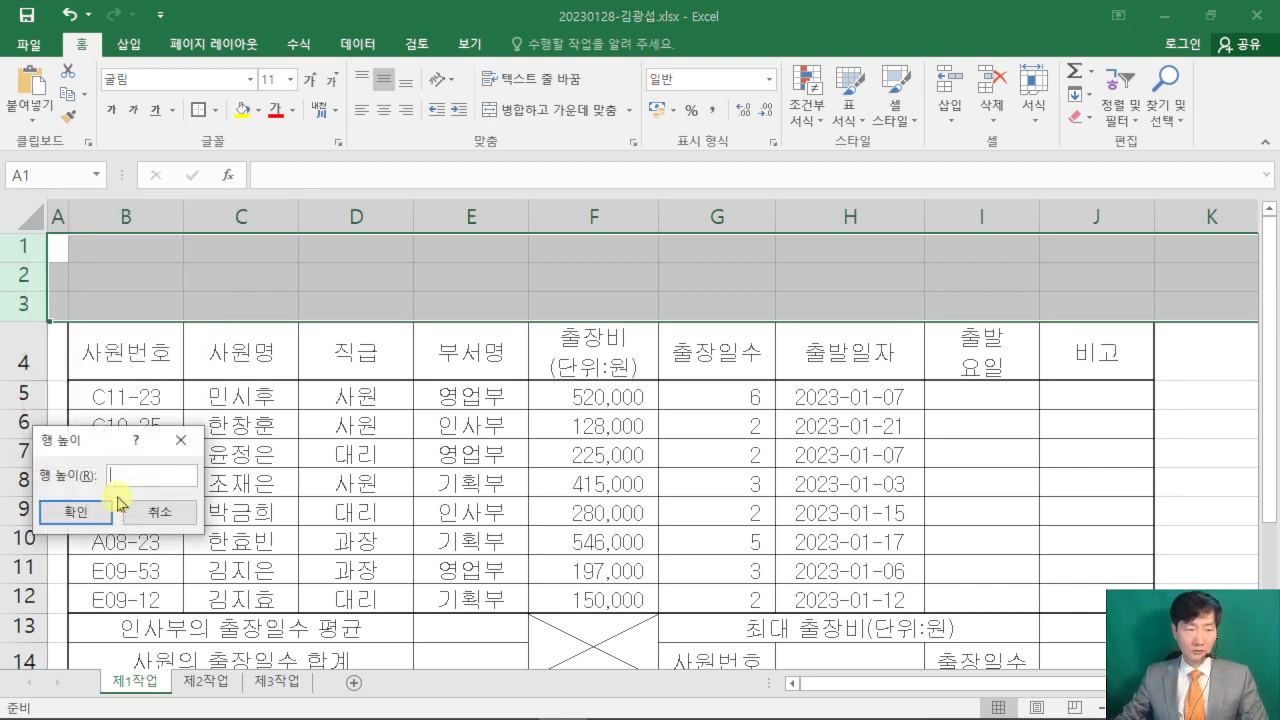
pyautogui.moveTo(65, 425); pyautogui.dragTo(503, 217)
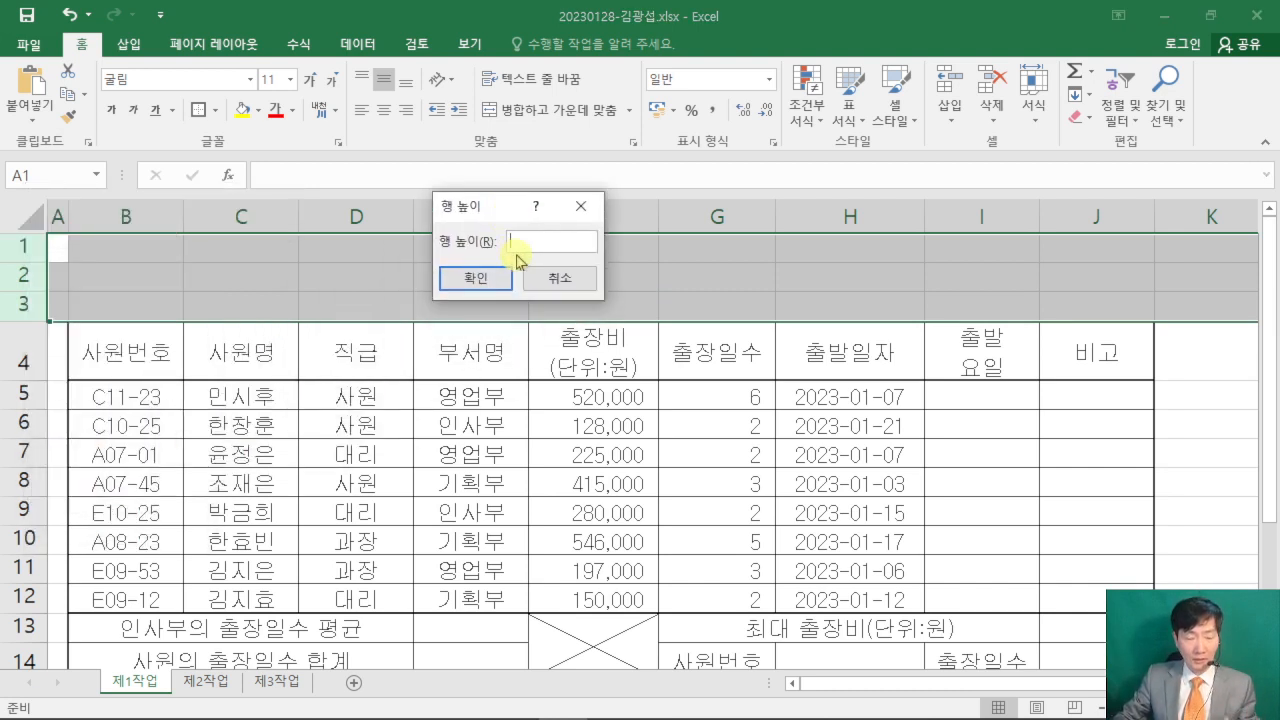
pyautogui.moveTo(466, 64)
pyautogui.mouseDown()
pyautogui.moveTo(458, 131)
pyautogui.moveTo(550, 125)
pyautogui.mouseUp()
pyautogui.moveTo(560, 42); pyautogui.dragTo(530, 141)
pyautogui.moveTo(558, 66); pyautogui.dragTo(640, 63)
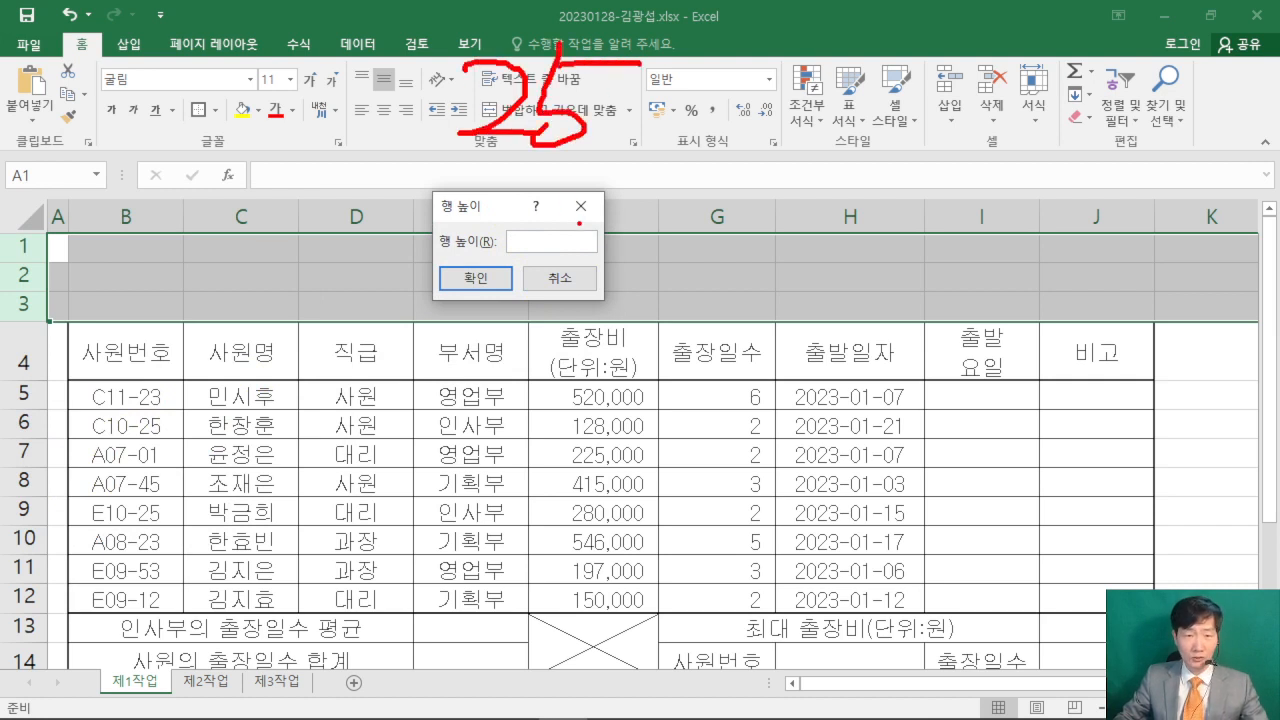
pyautogui.press('Escape')
pyautogui.write('5')
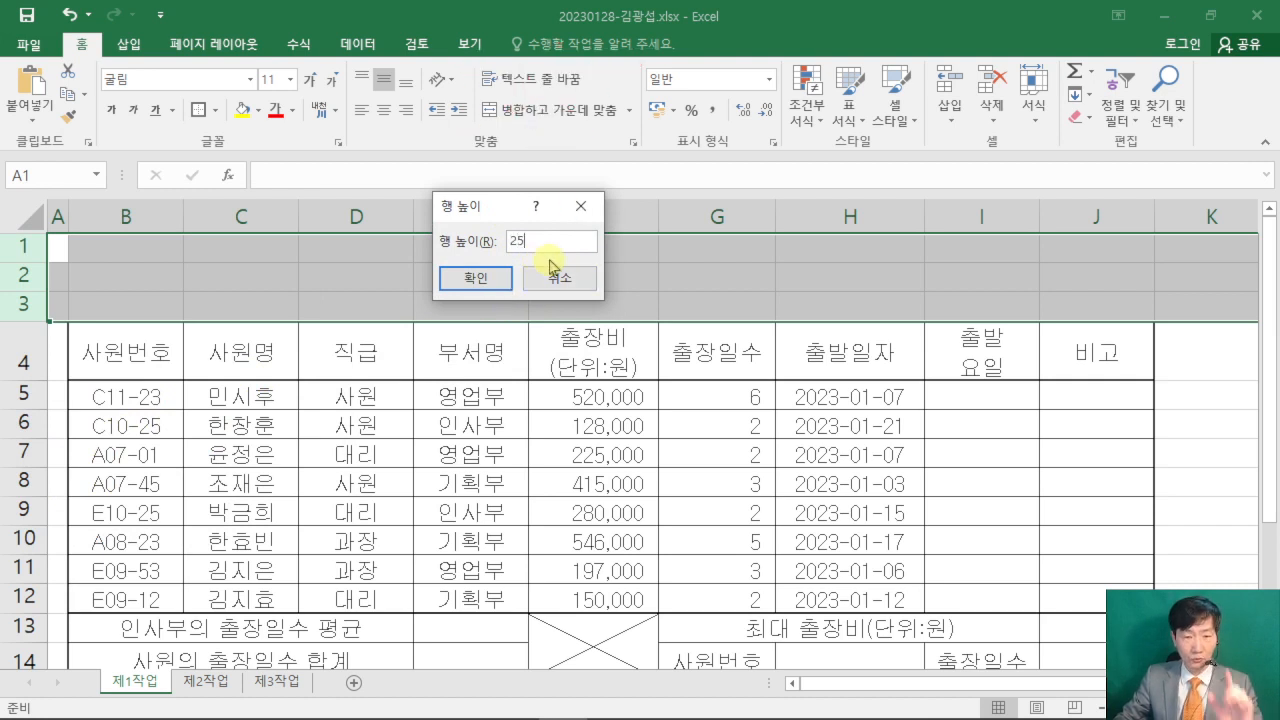
pyautogui.click(468, 278)
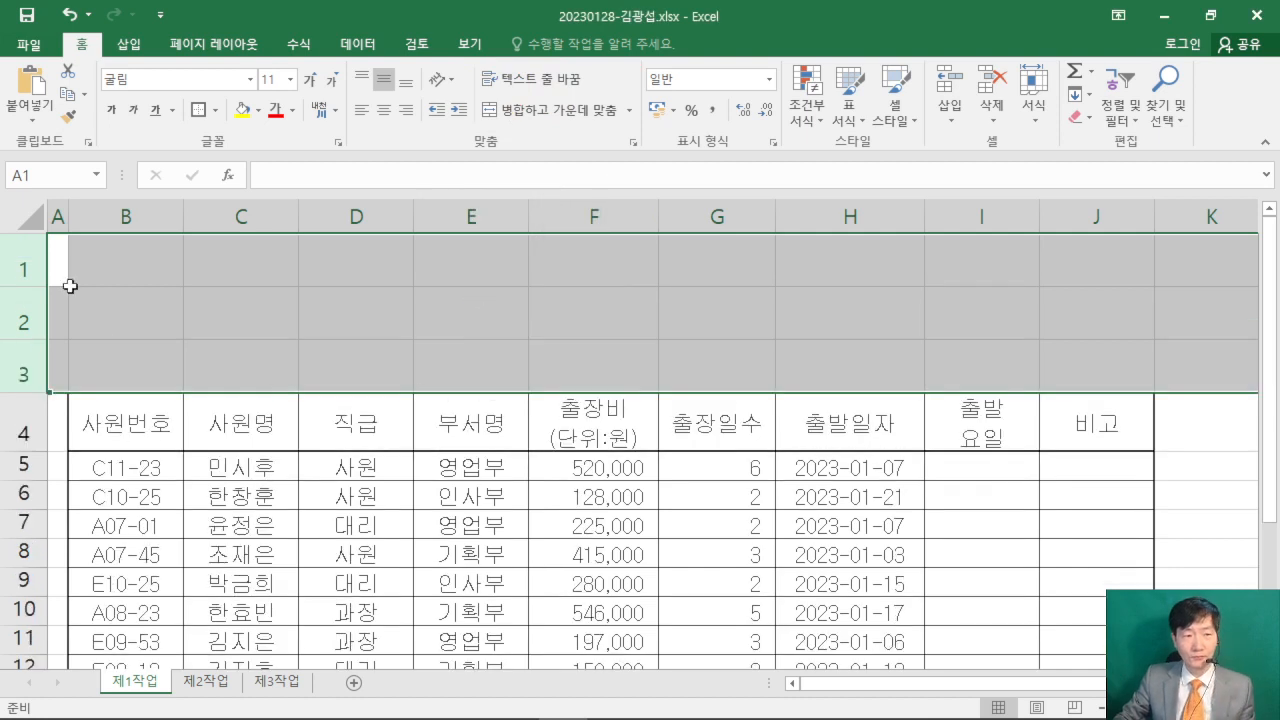
# - Select rows 5 to 14 of the 제1작업 table and enter 22 as their row height
pyautogui.scroll(-1, 228, 424)
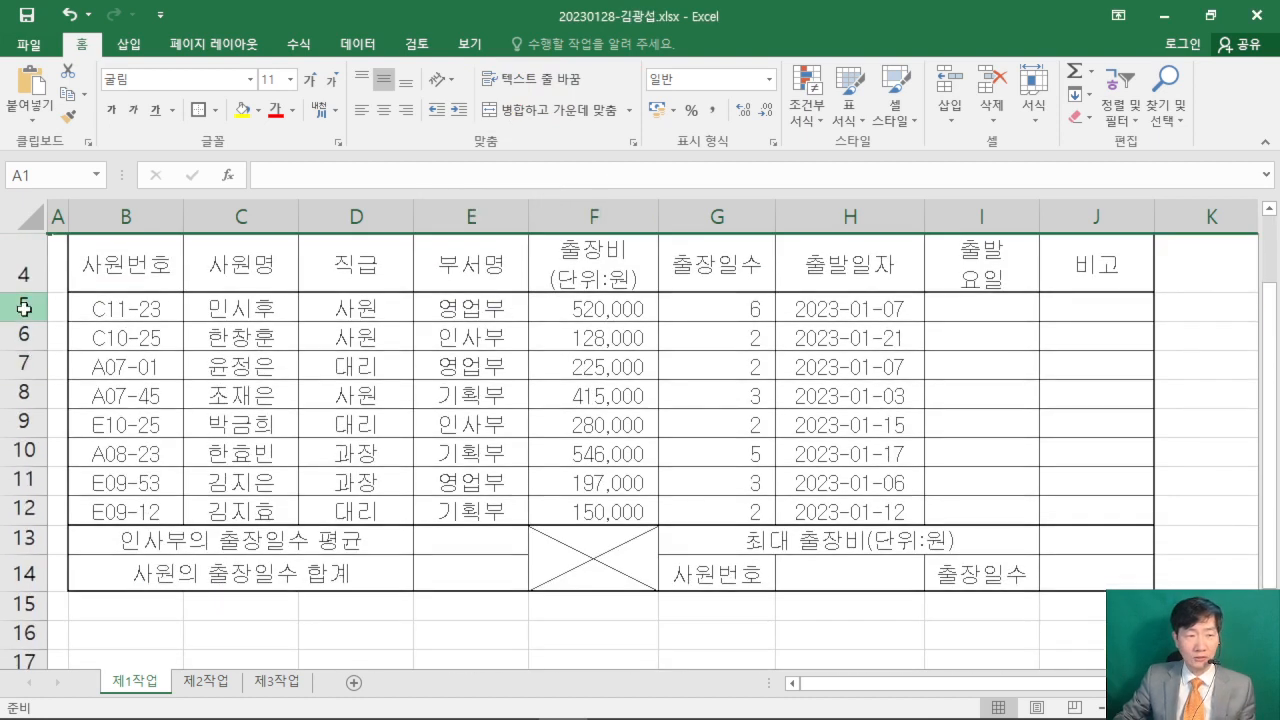
pyautogui.click(20, 312)
pyautogui.moveTo(20, 312); pyautogui.dragTo(12, 574)
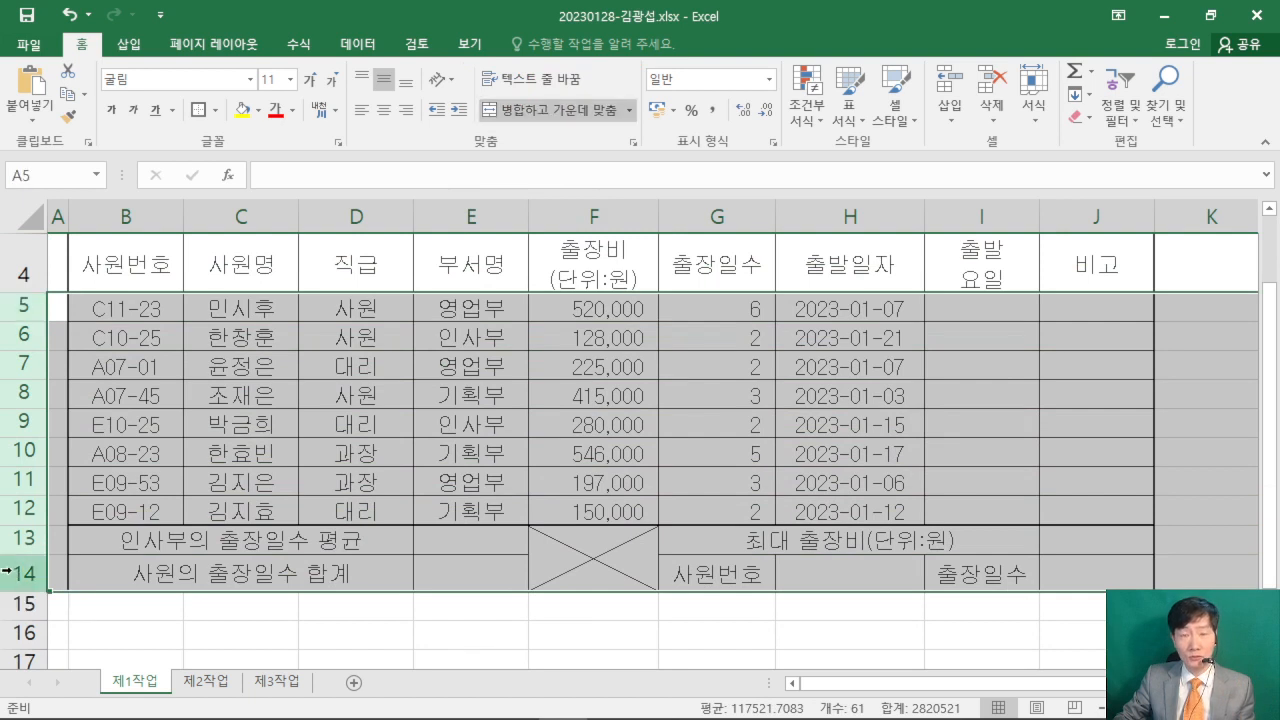
pyautogui.rightClick(24, 372)
pyautogui.click(100, 607)
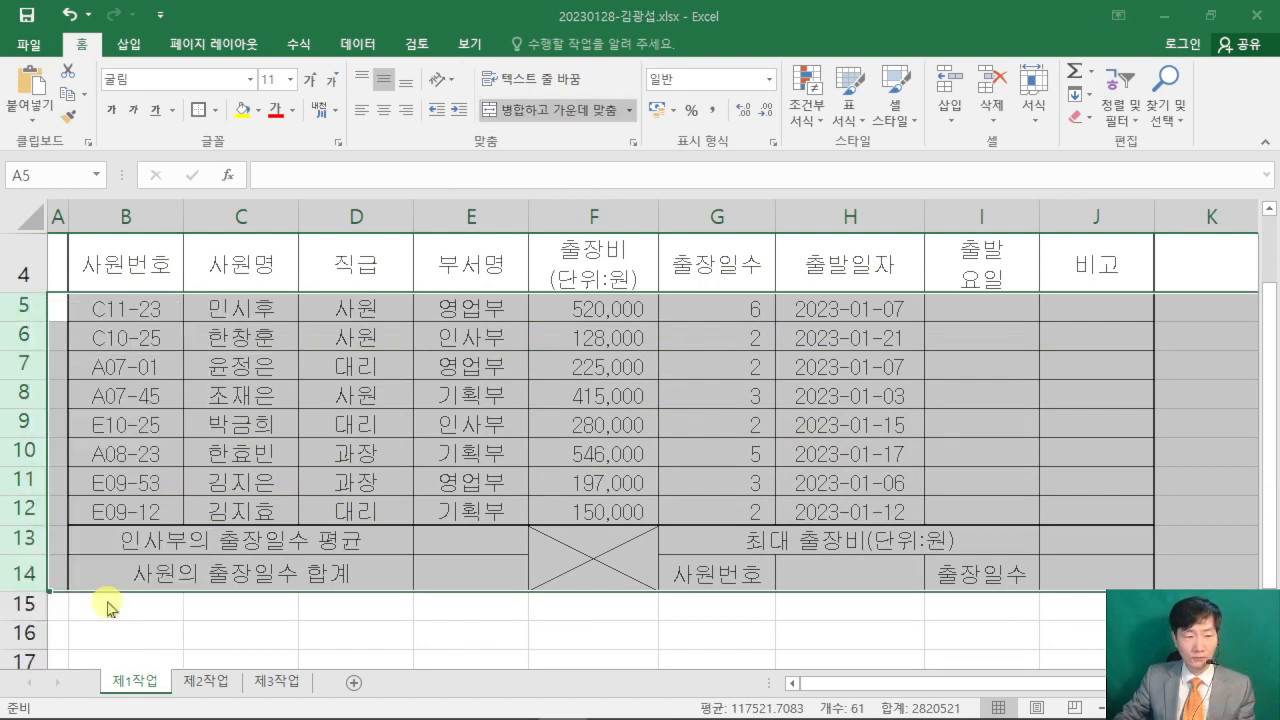
pyautogui.moveTo(90, 548); pyautogui.dragTo(436, 196)
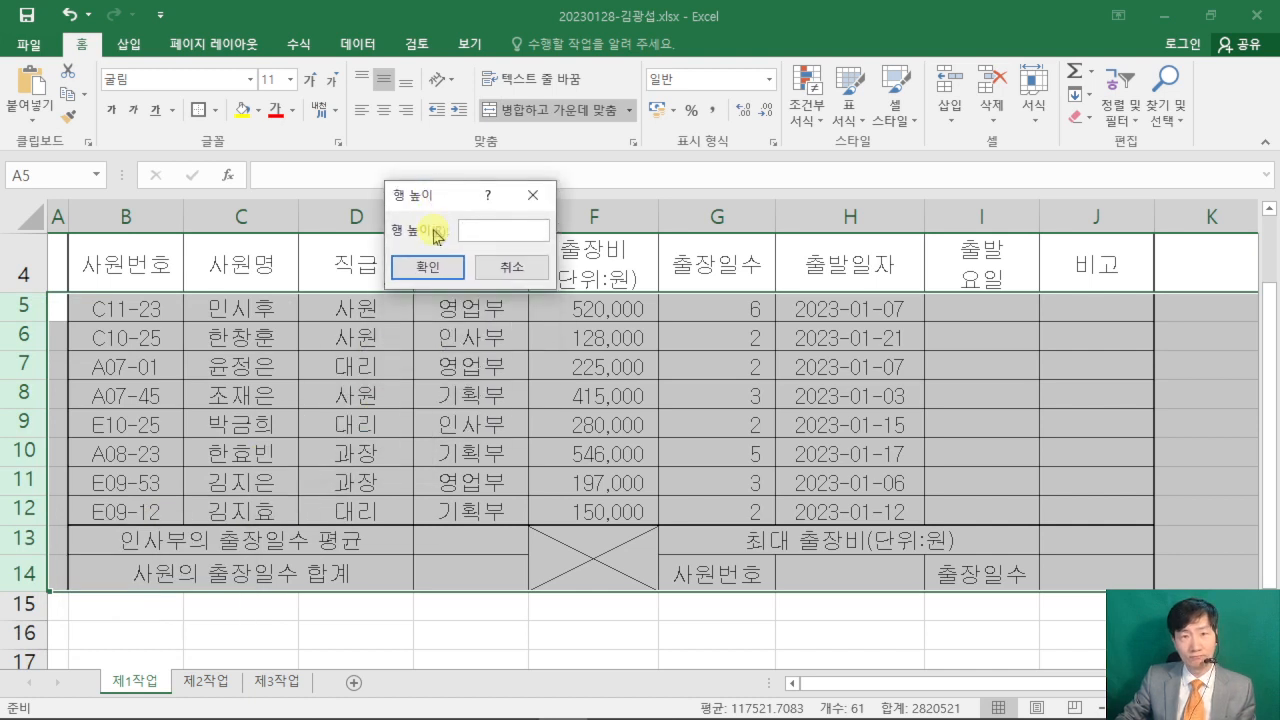
pyautogui.write('22')
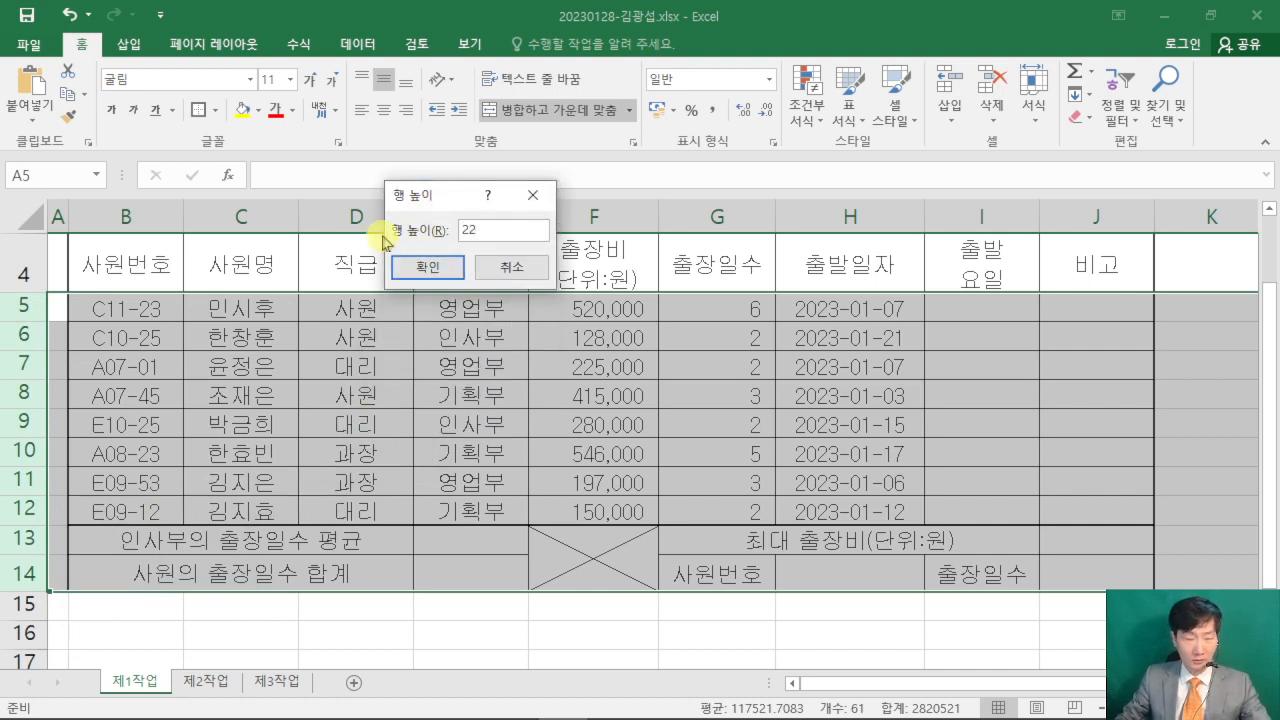
pyautogui.moveTo(272, 78); pyautogui.dragTo(334, 156)
pyautogui.moveTo(378, 73); pyautogui.dragTo(340, 160)
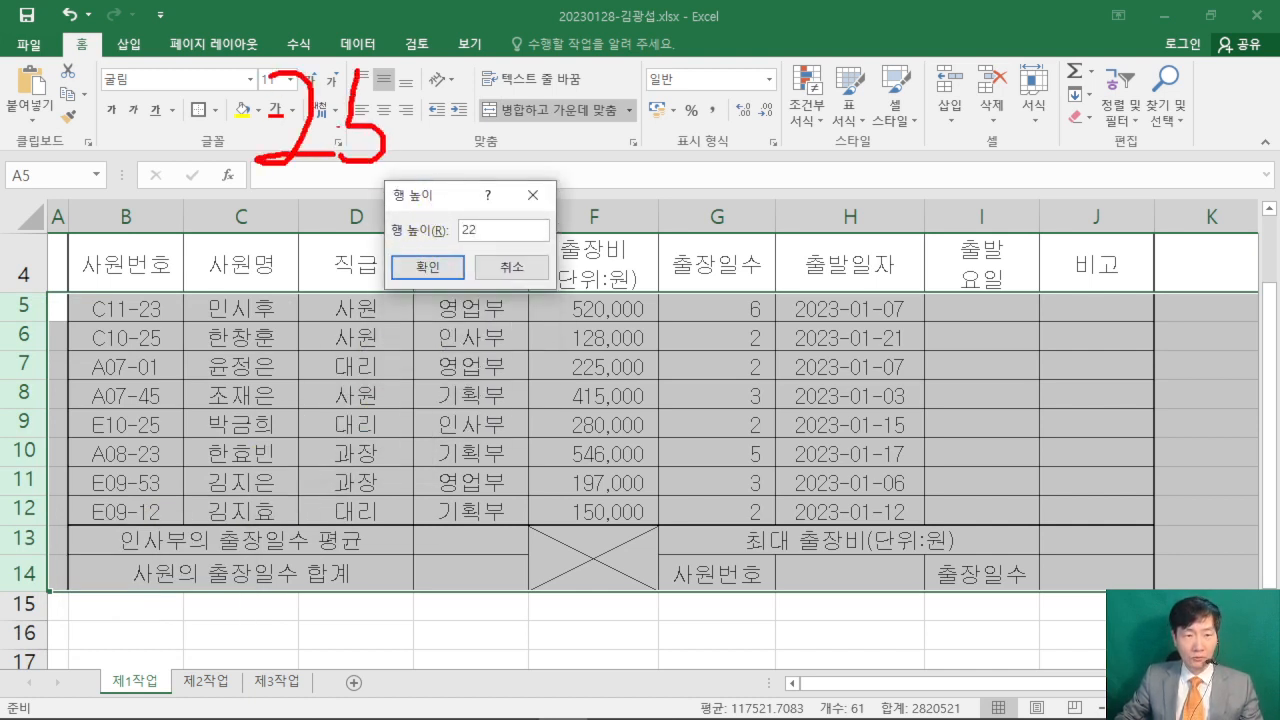
pyautogui.moveTo(477, 92); pyautogui.dragTo(535, 138)
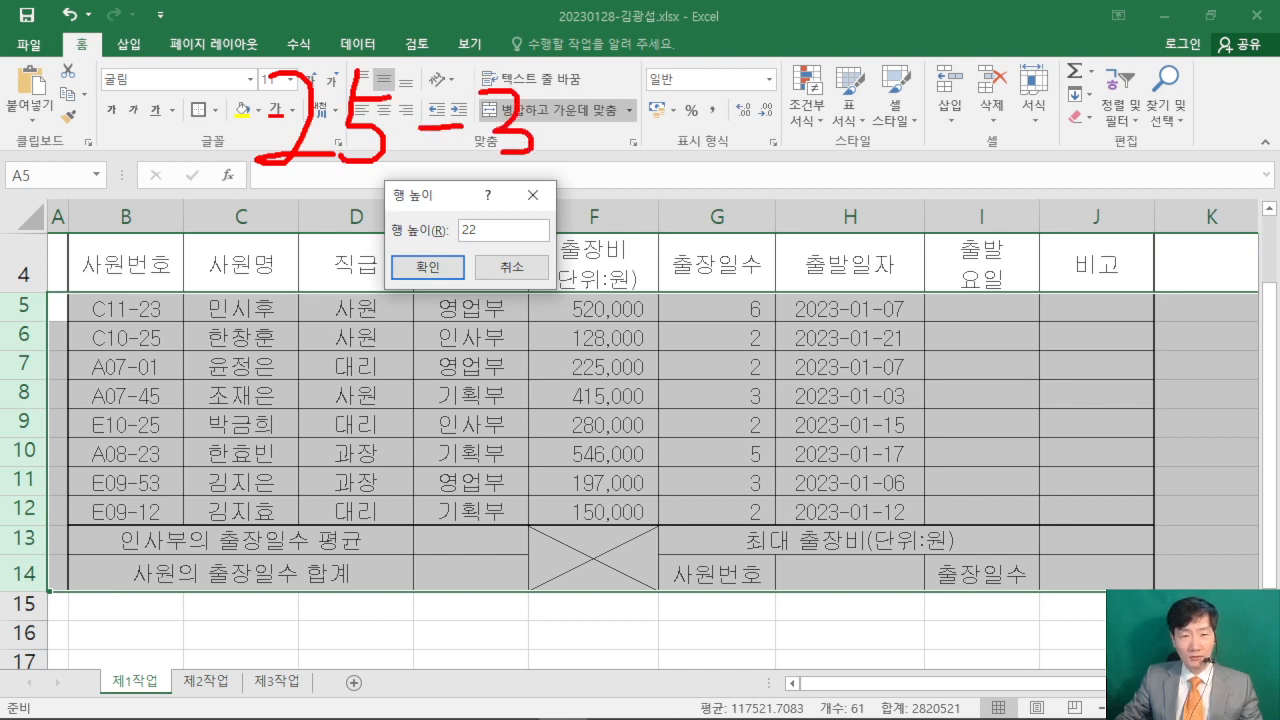
pyautogui.moveTo(215, 193); pyautogui.dragTo(612, 172)
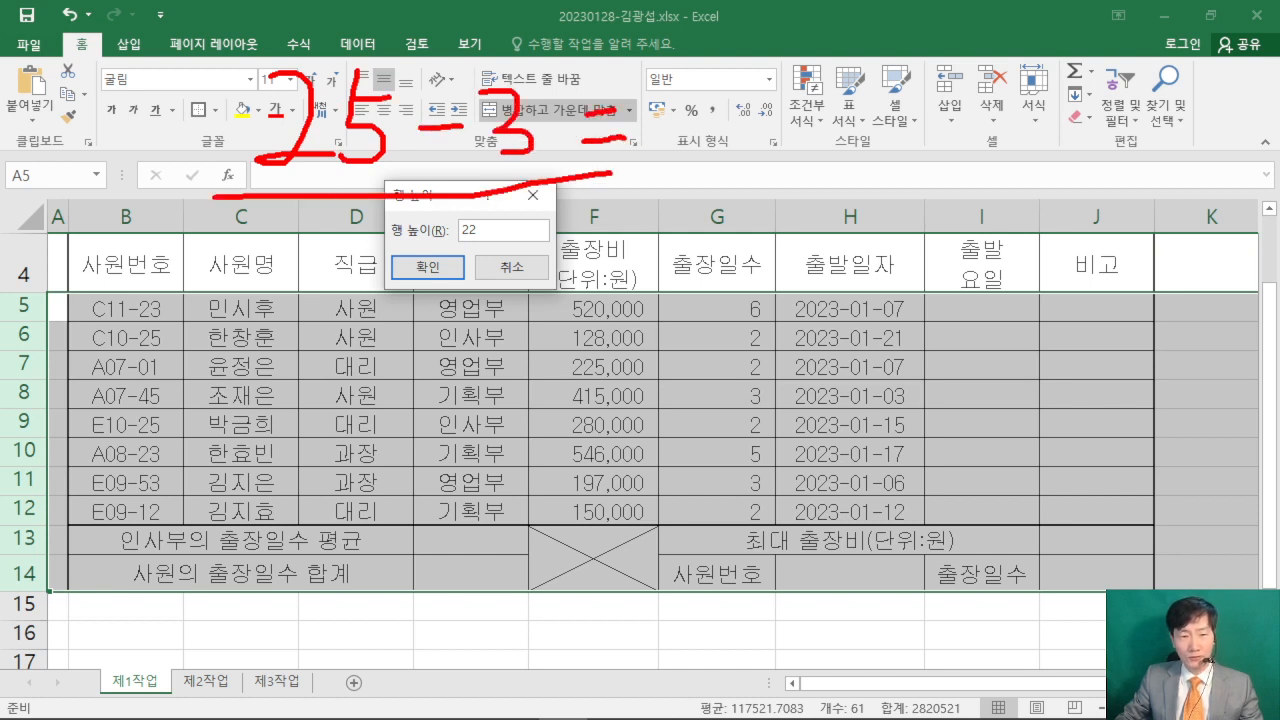
pyautogui.moveTo(750, 72)
pyautogui.mouseDown()
pyautogui.moveTo(805, 118)
pyautogui.moveTo(872, 116)
pyautogui.mouseUp()
pyautogui.click(805, 113)
pyautogui.moveTo(494, 212); pyautogui.dragTo(790, 132)
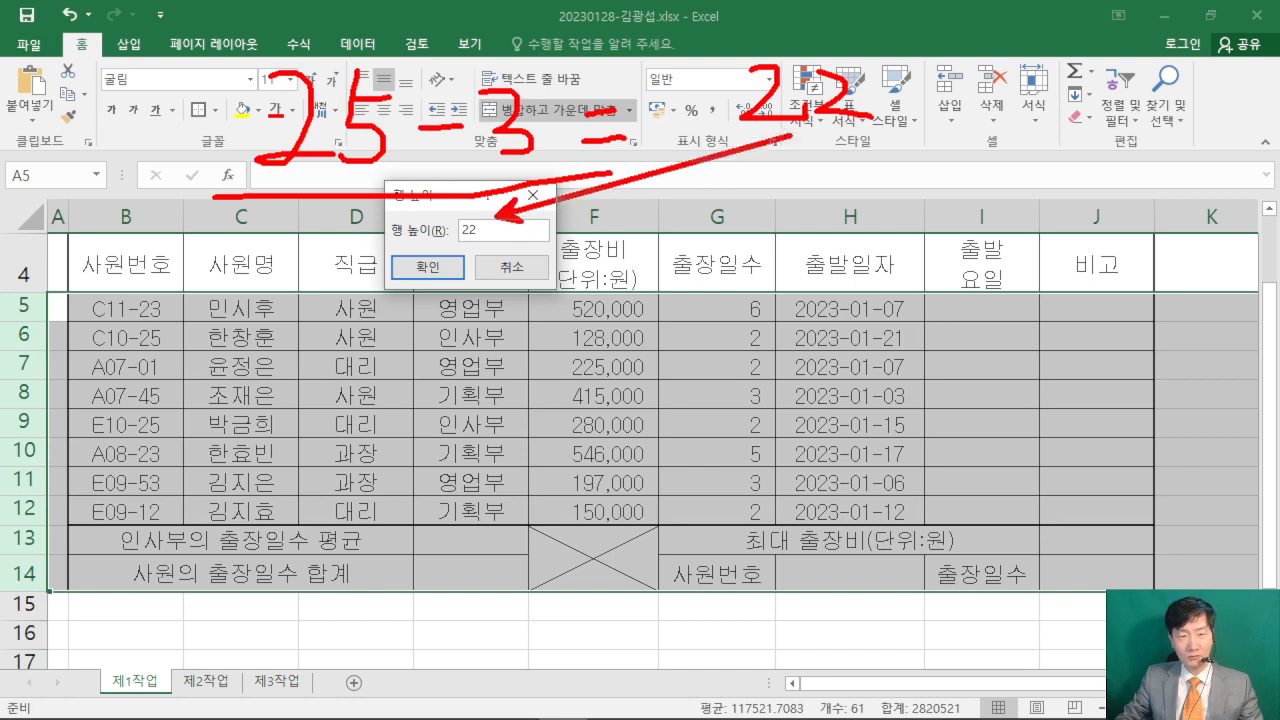
pyautogui.press('Escape')
# - Apply the entered row height to rows 5 to 14 and clear the row selection in the table
pyautogui.click(428, 267)
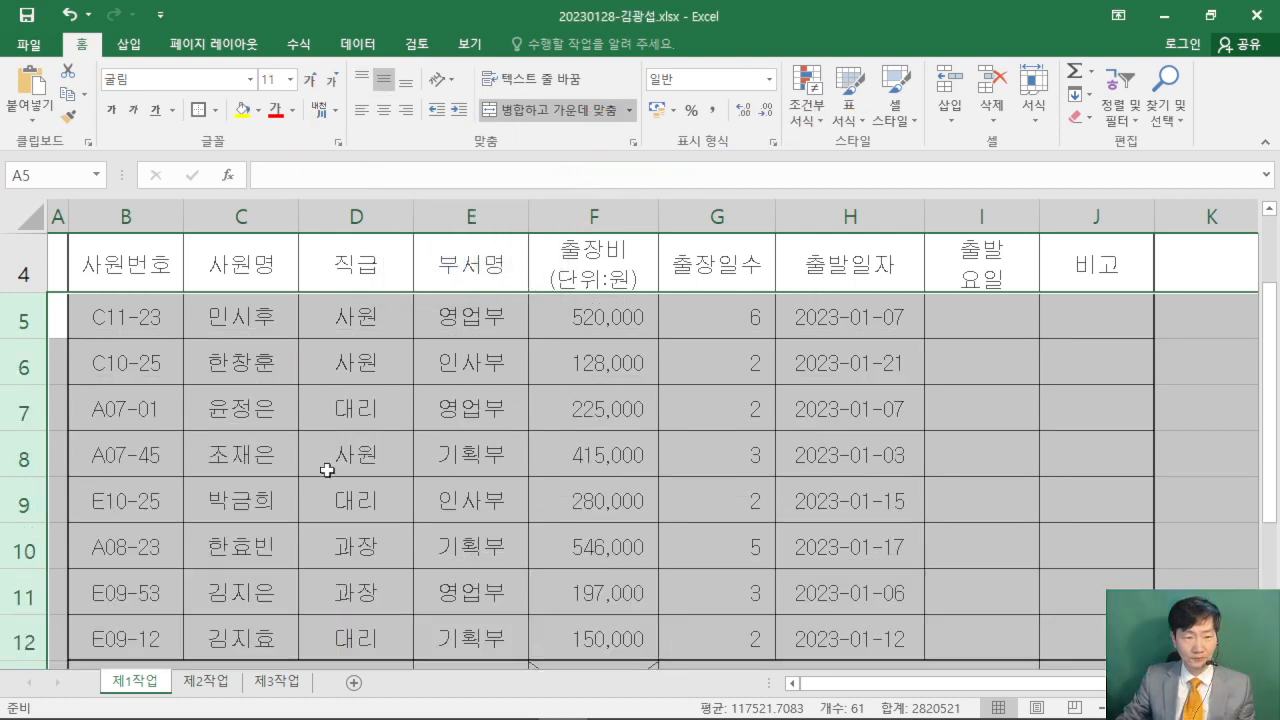
pyautogui.scroll(-2, 356, 457)
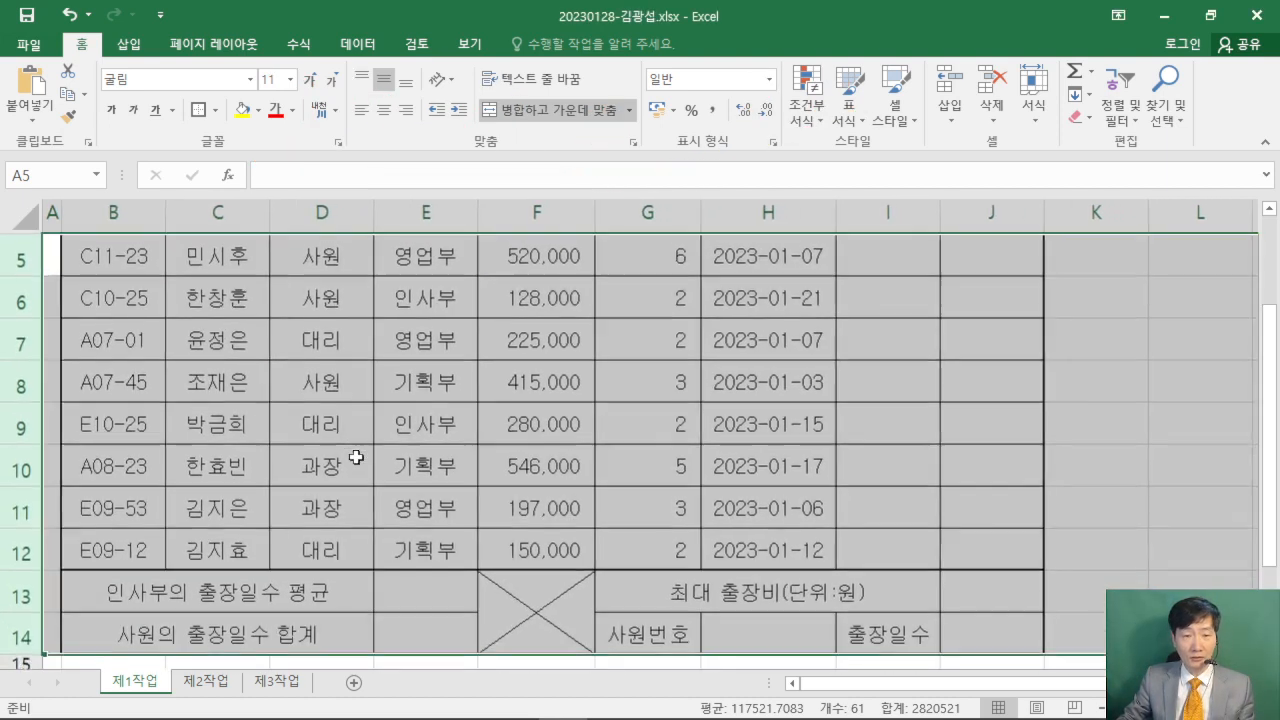
pyautogui.scroll(-1, 356, 457)
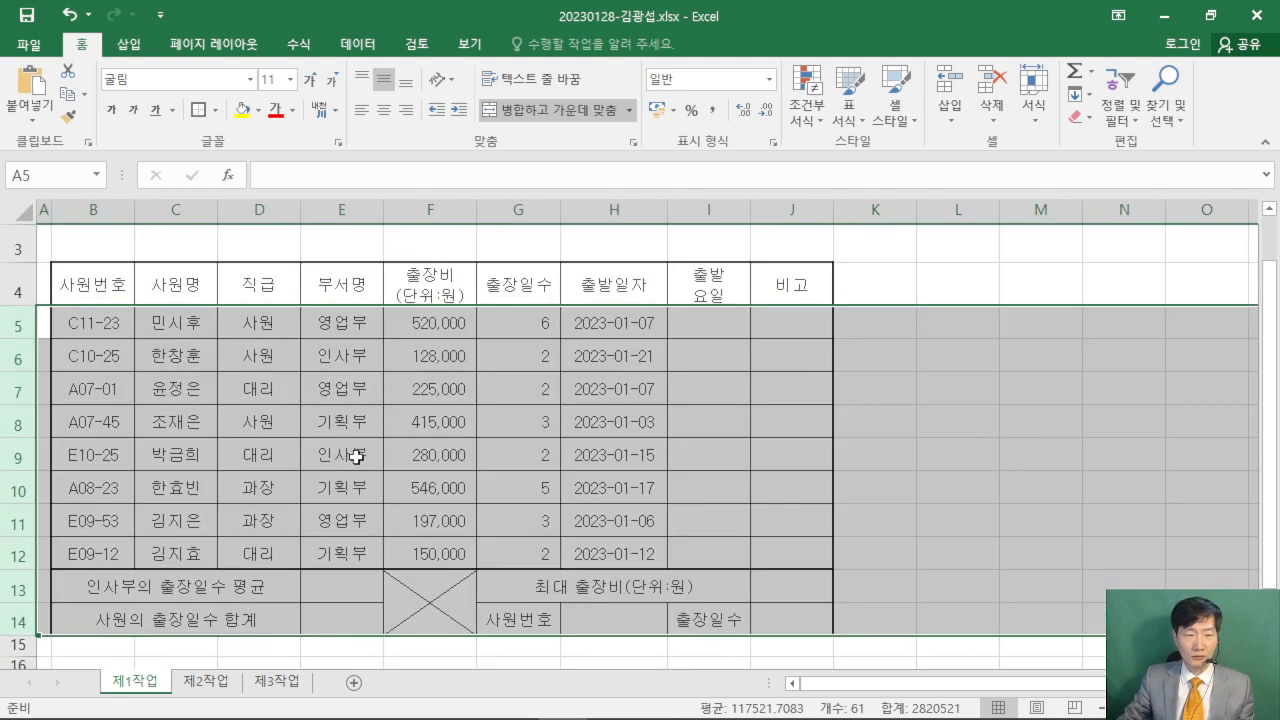
pyautogui.click(473, 411)
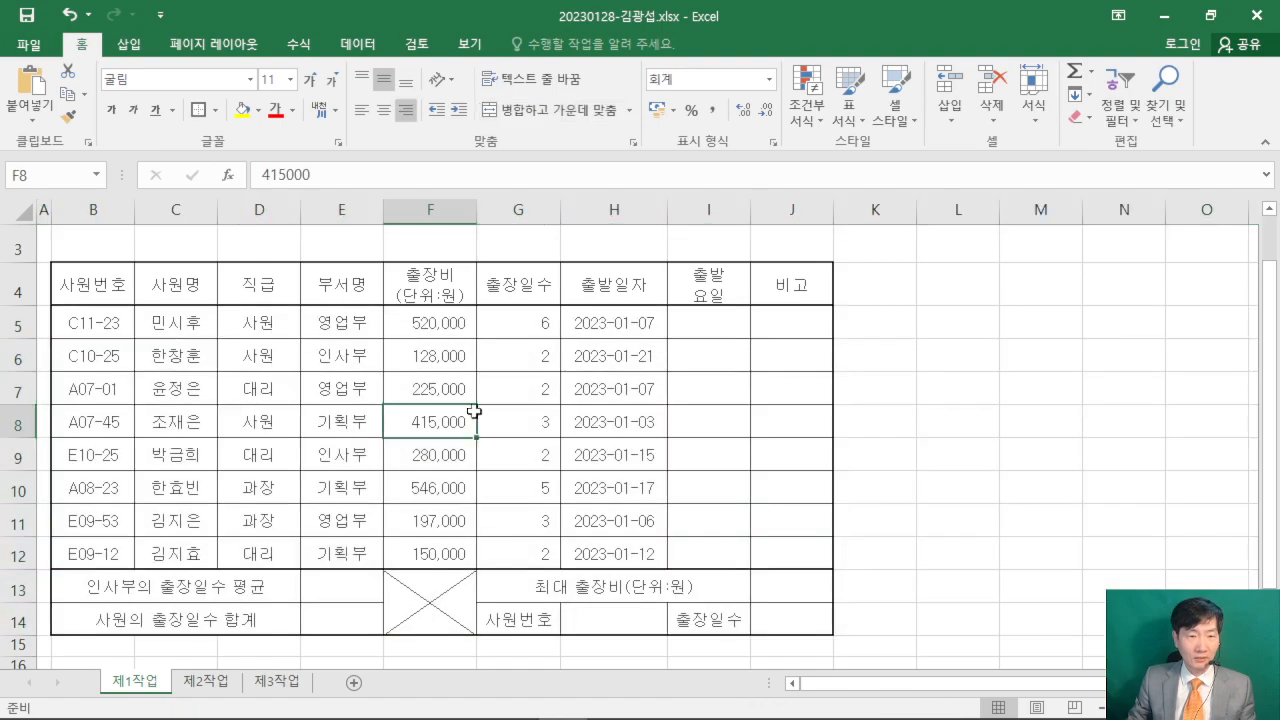
# - Restore the workbook window from full screen and place it along the upper part of the desktop
pyautogui.click(1210, 15)
pyautogui.click(997, 308)
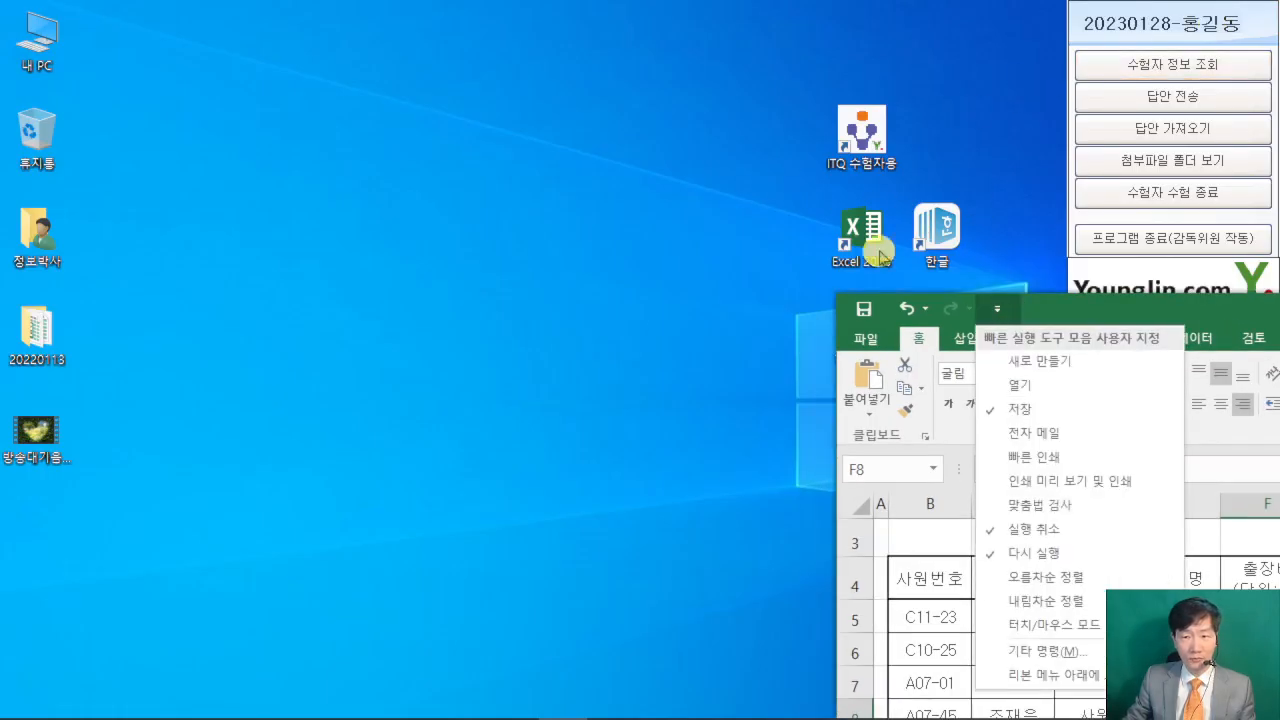
pyautogui.click(1210, 303)
pyautogui.moveTo(1210, 303); pyautogui.dragTo(386, 21)
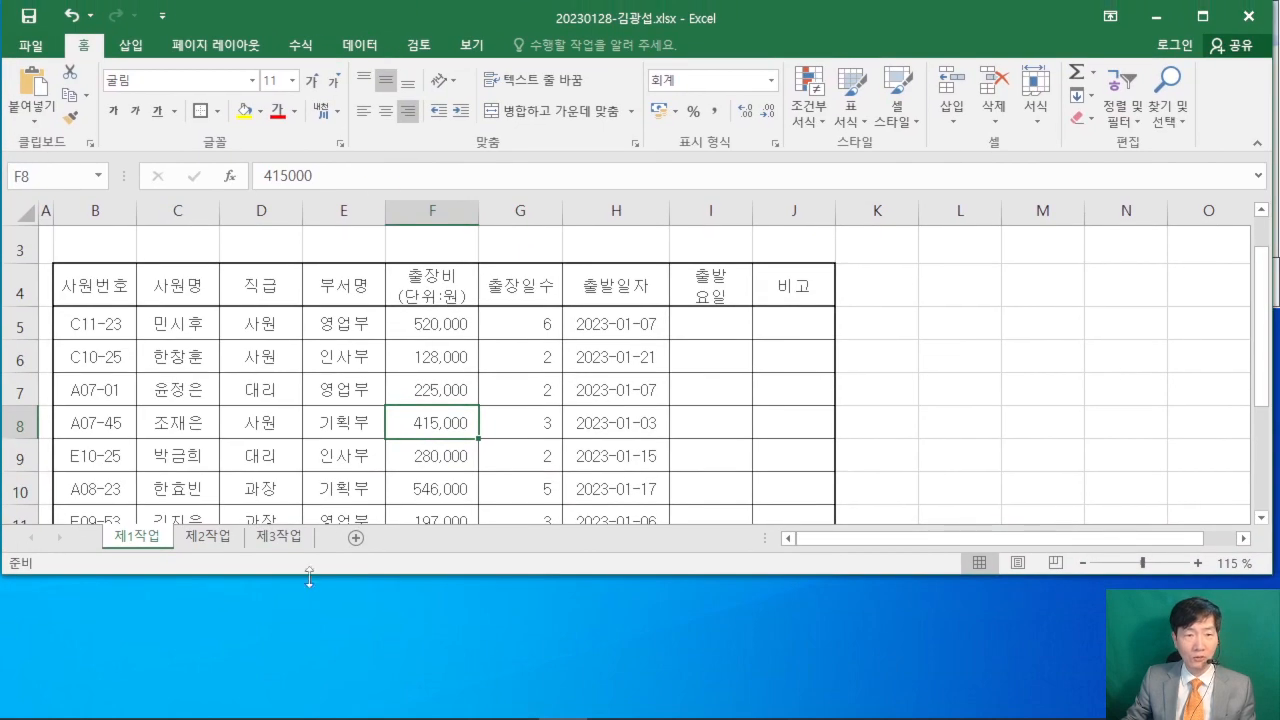
# - Place the exam PDF below the workbook, adjust both windows for comparison, and show the PDF table's header row
pyautogui.moveTo(340, 712)
pyautogui.click(416, 700)
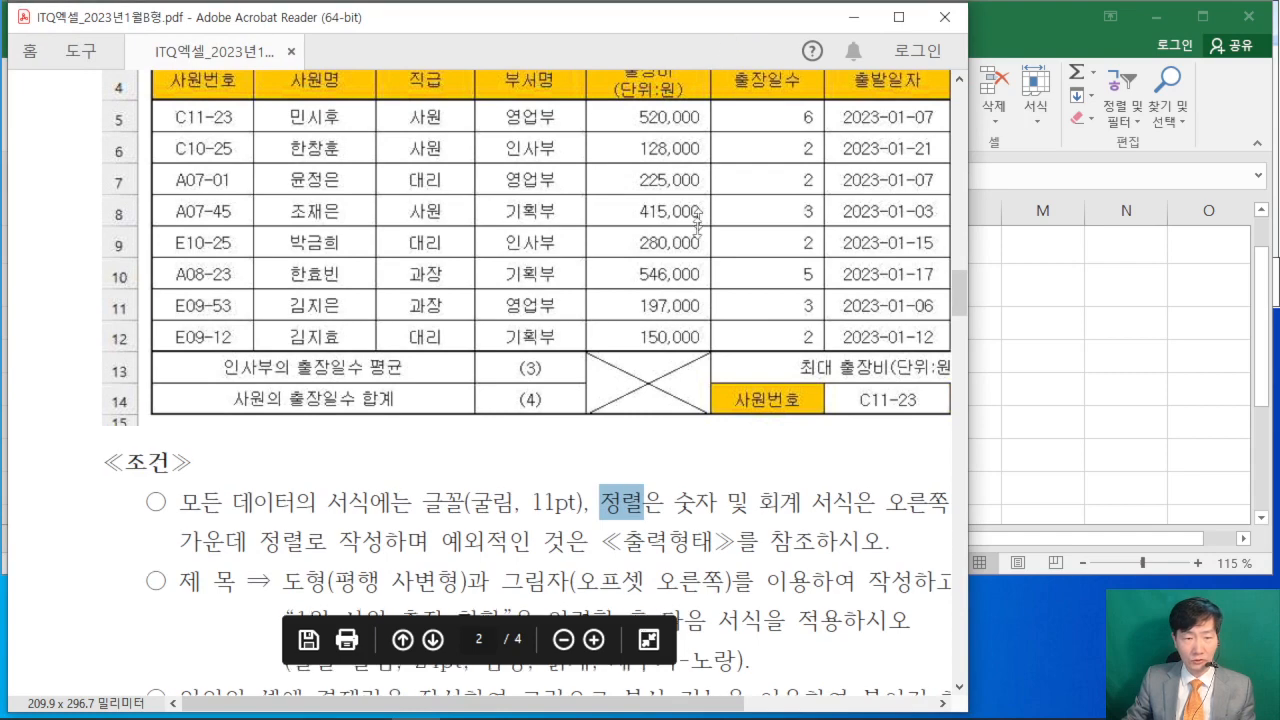
pyautogui.moveTo(738, 8); pyautogui.dragTo(608, 520)
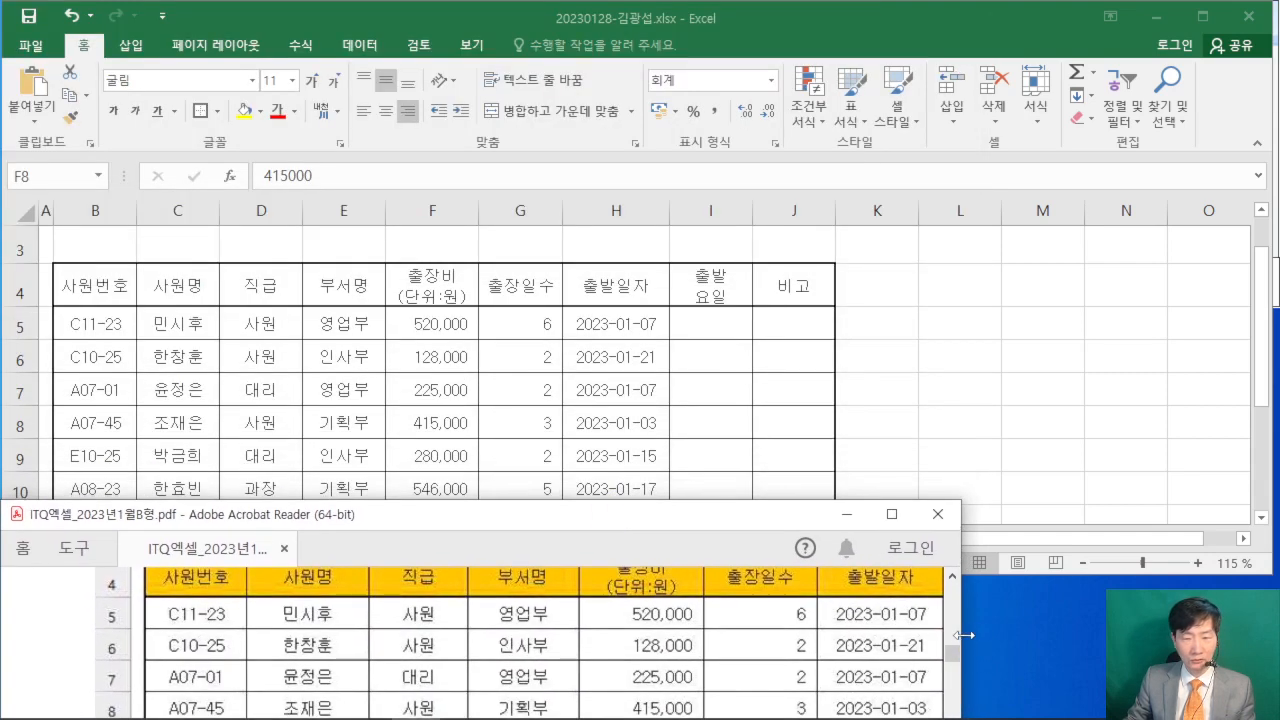
pyautogui.moveTo(958, 640); pyautogui.dragTo(1139, 632)
pyautogui.click(1167, 421)
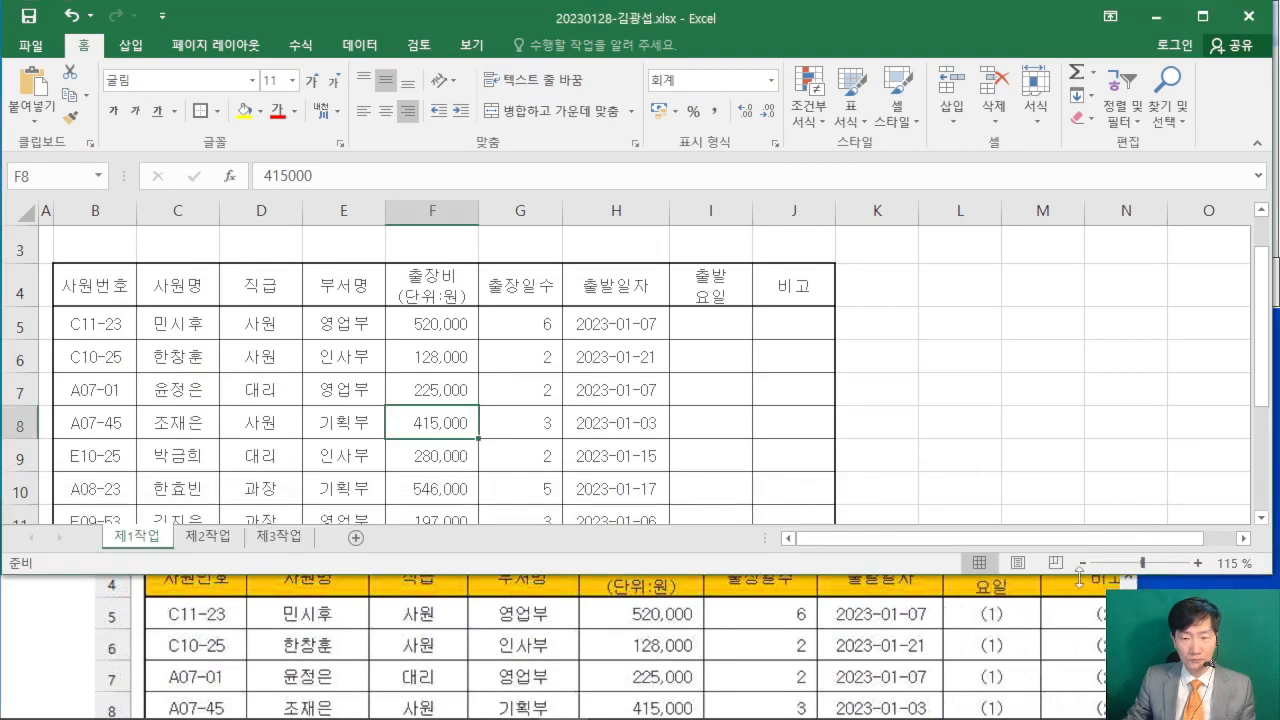
pyautogui.moveTo(1053, 580); pyautogui.dragTo(918, 664)
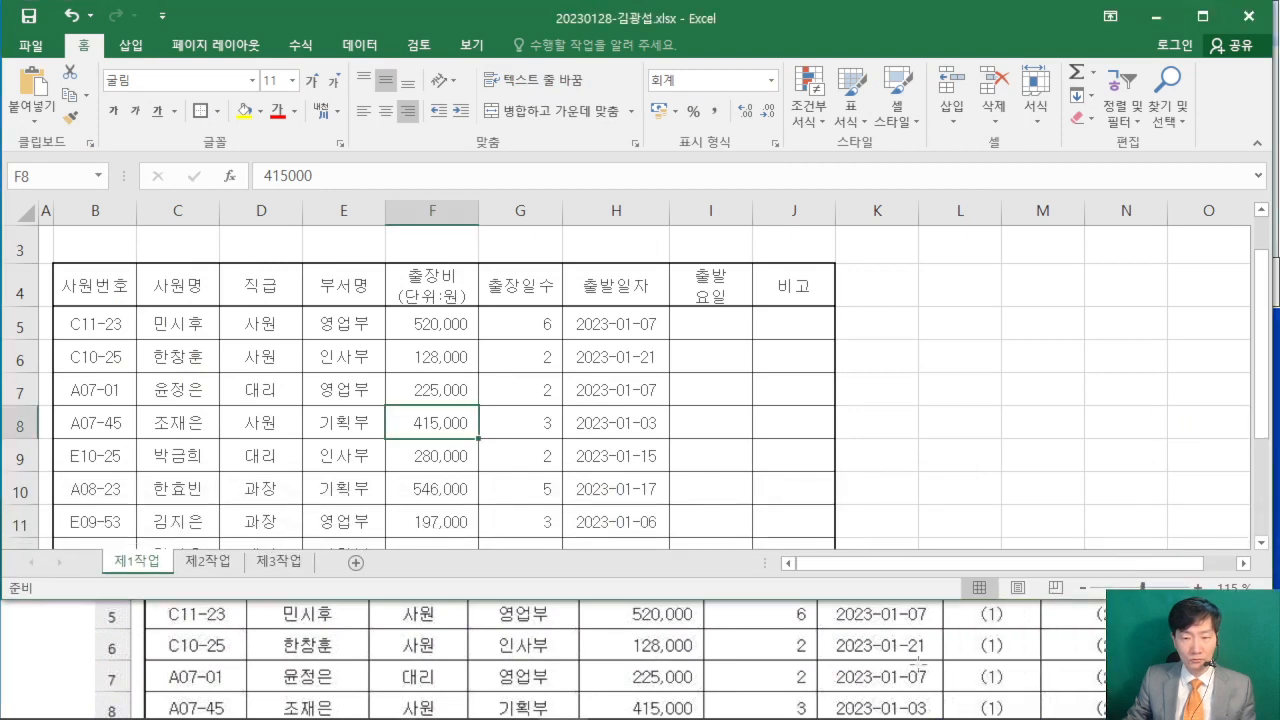
pyautogui.click(28, 706)
pyautogui.scroll(3, 116, 696)
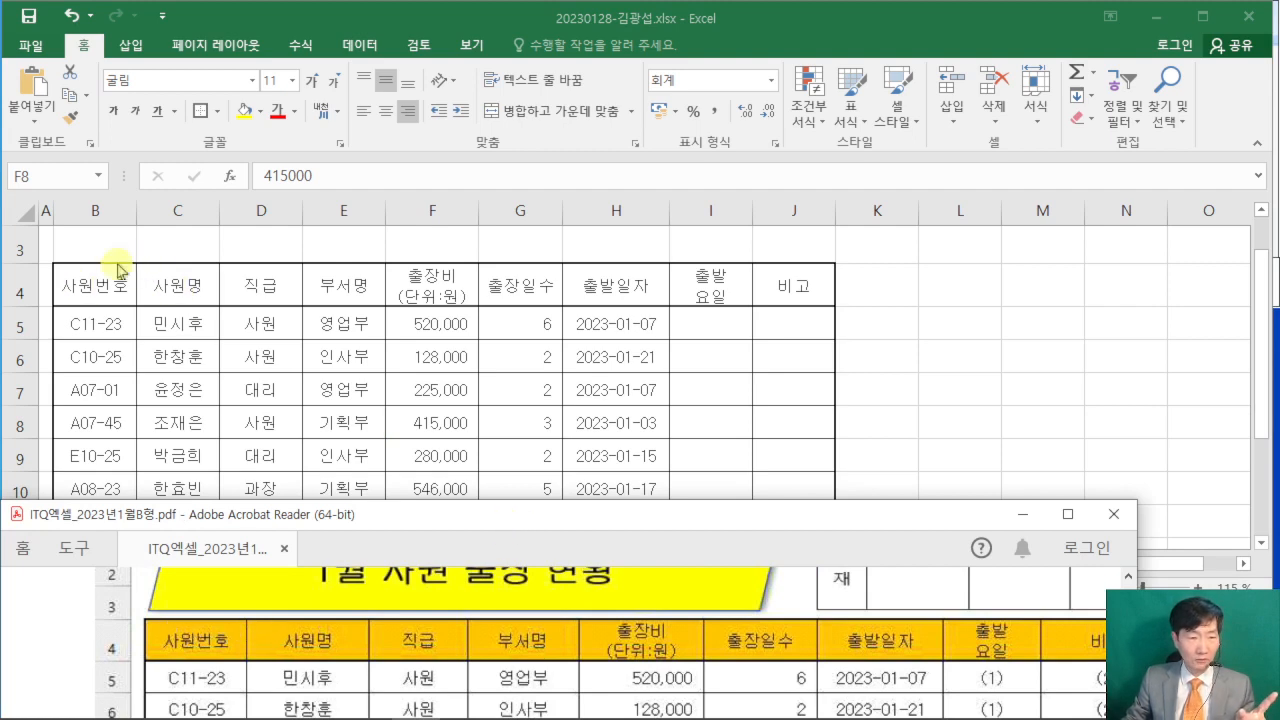
# - Widen columns B through J of the 제1작업 table to match the column proportions in the exam PDF
pyautogui.click(138, 212)
pyautogui.moveTo(137, 214); pyautogui.dragTo(147, 213)
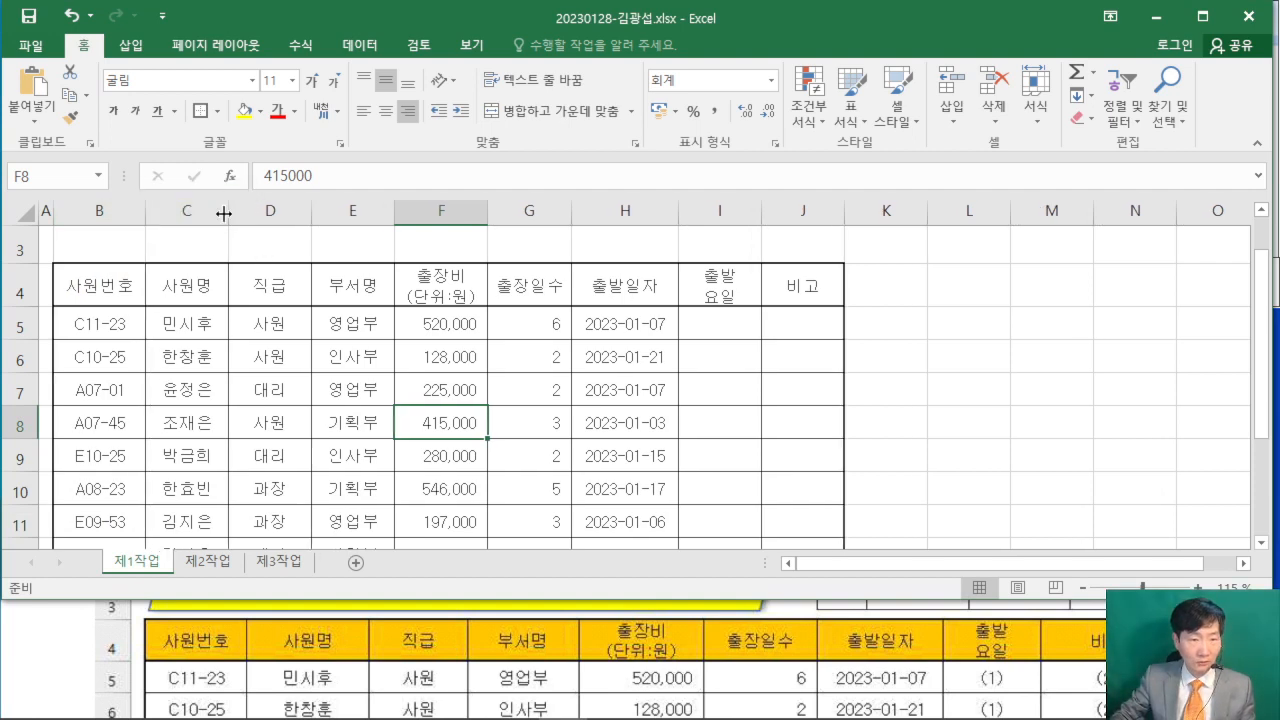
pyautogui.moveTo(224, 213); pyautogui.dragTo(262, 214)
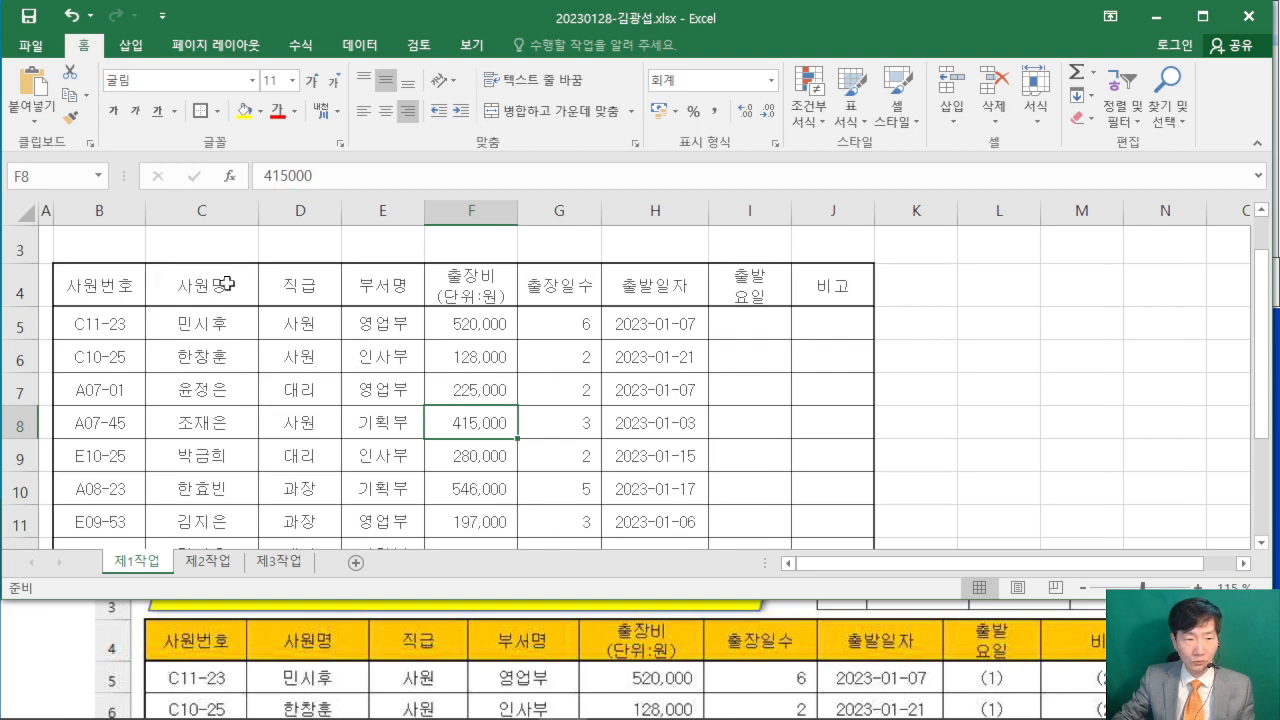
pyautogui.moveTo(344, 211)
pyautogui.mouseDown()
pyautogui.moveTo(369, 211)
pyautogui.moveTo(361, 219)
pyautogui.mouseUp()
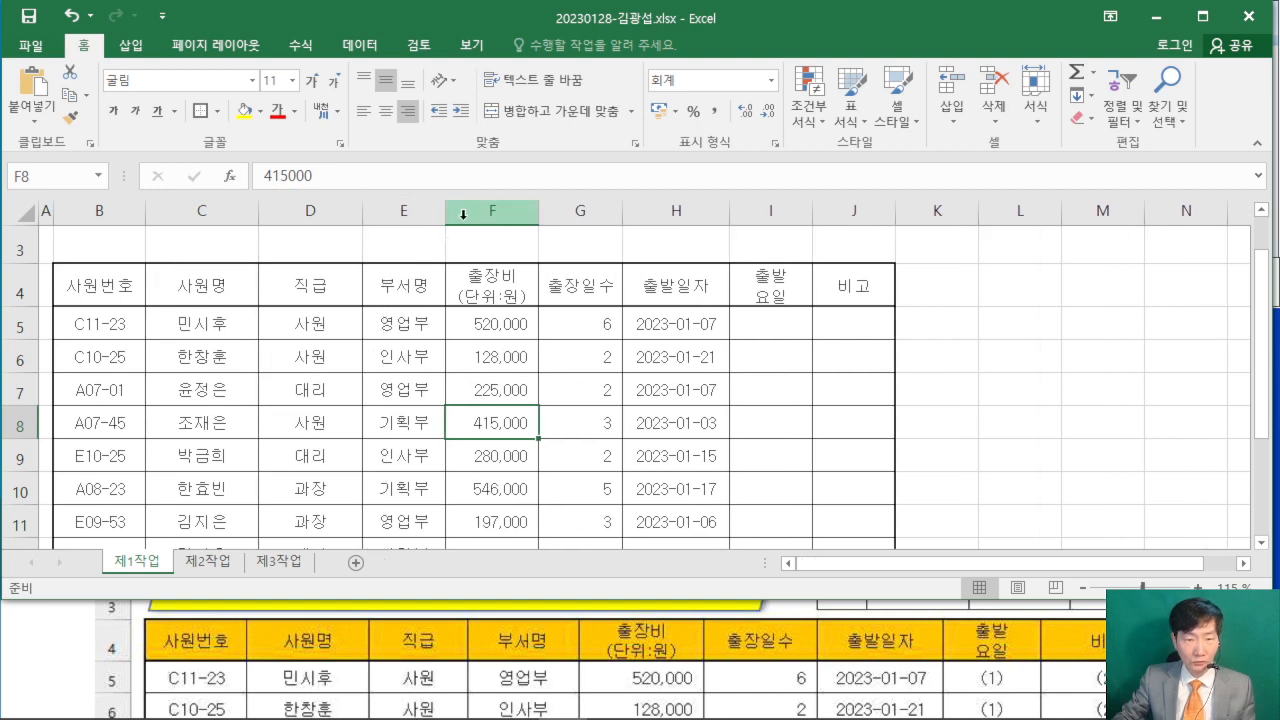
pyautogui.moveTo(445, 211); pyautogui.dragTo(478, 208)
pyautogui.moveTo(571, 211); pyautogui.dragTo(603, 211)
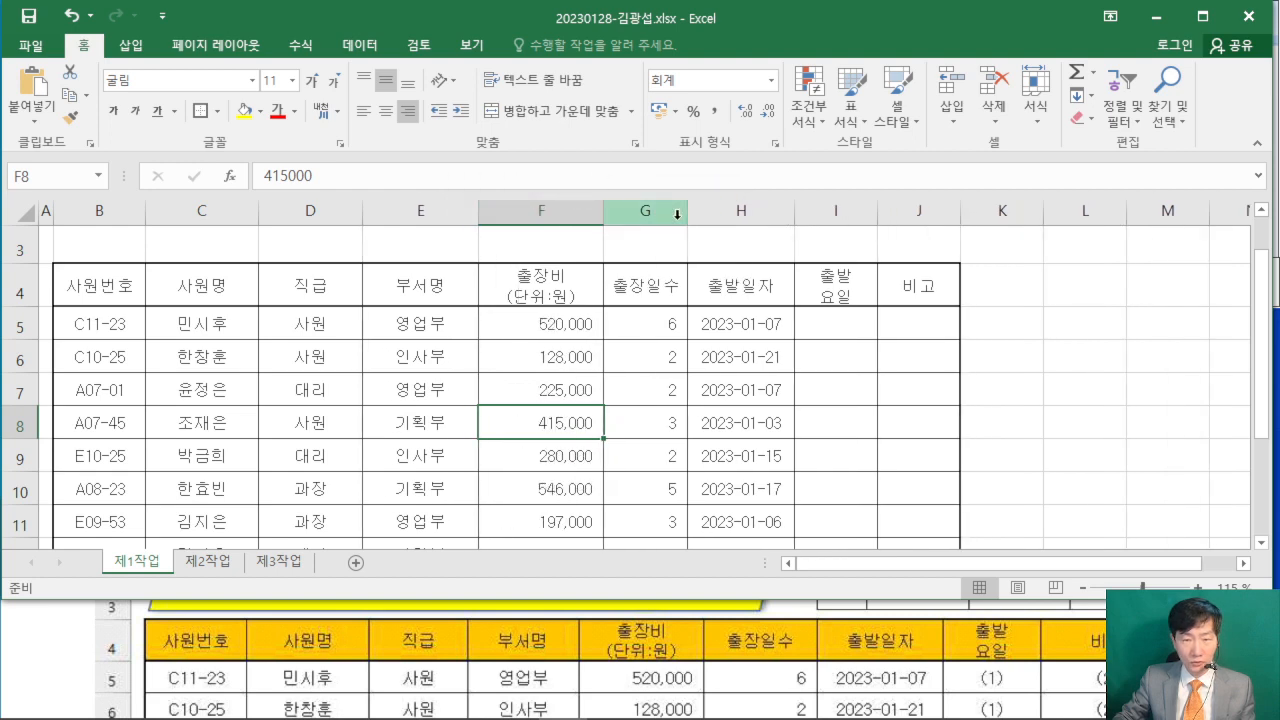
pyautogui.moveTo(688, 212); pyautogui.dragTo(707, 213)
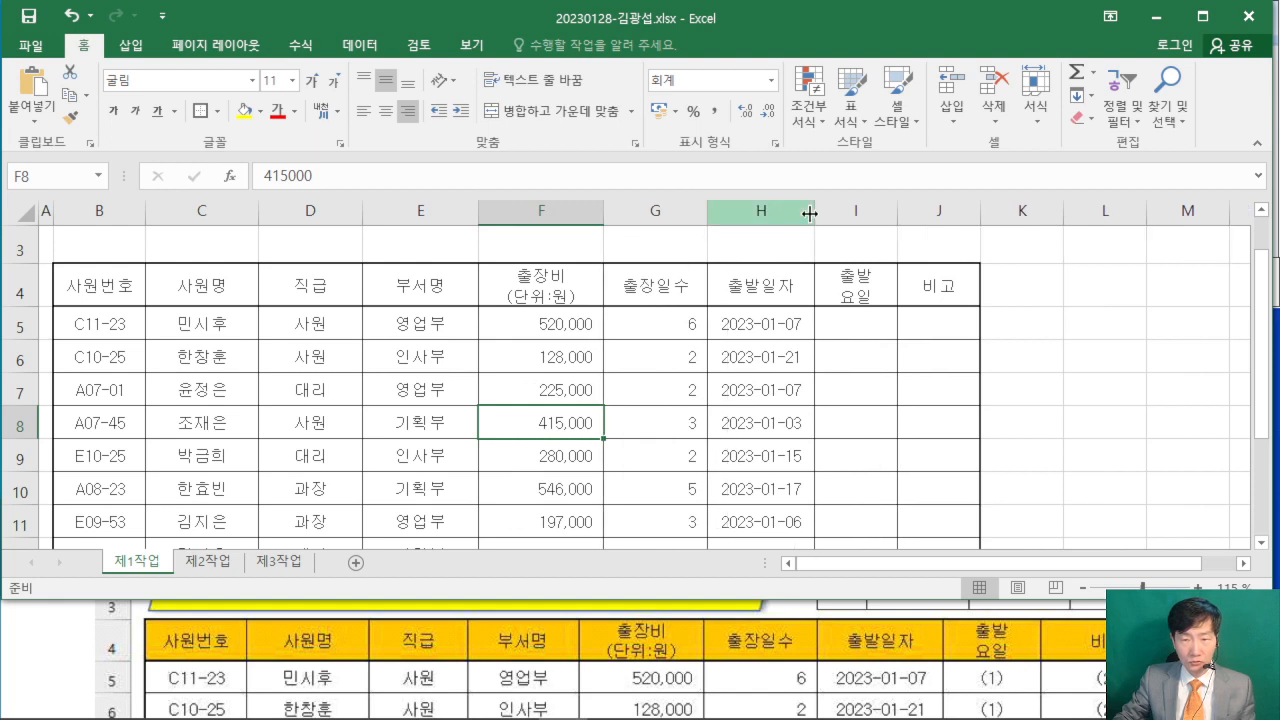
pyautogui.moveTo(815, 212); pyautogui.dragTo(828, 212)
pyautogui.moveTo(913, 216); pyautogui.dragTo(917, 212)
pyautogui.moveTo(1000, 211); pyautogui.dragTo(1018, 213)
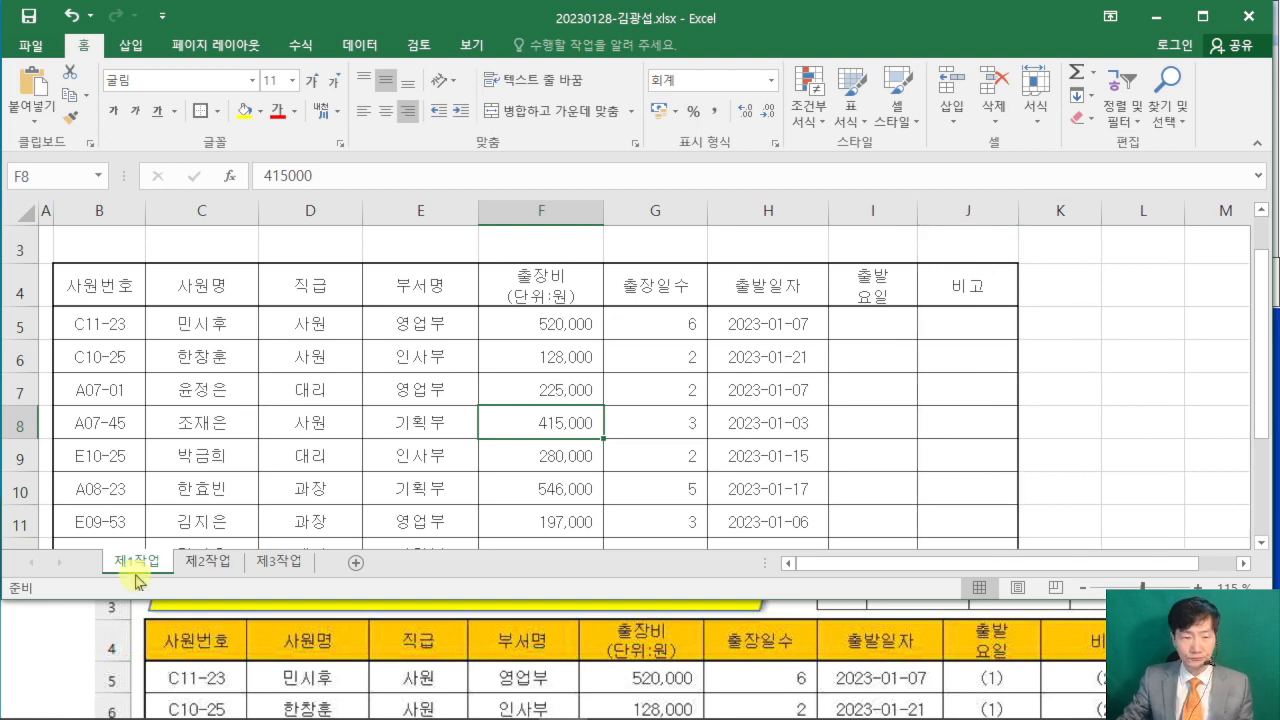
# - Reveal the full 비고 column in the exam PDF and widen column J of the workbook further to match it
pyautogui.click(74, 640)
pyautogui.moveTo(535, 520); pyautogui.dragTo(458, 408)
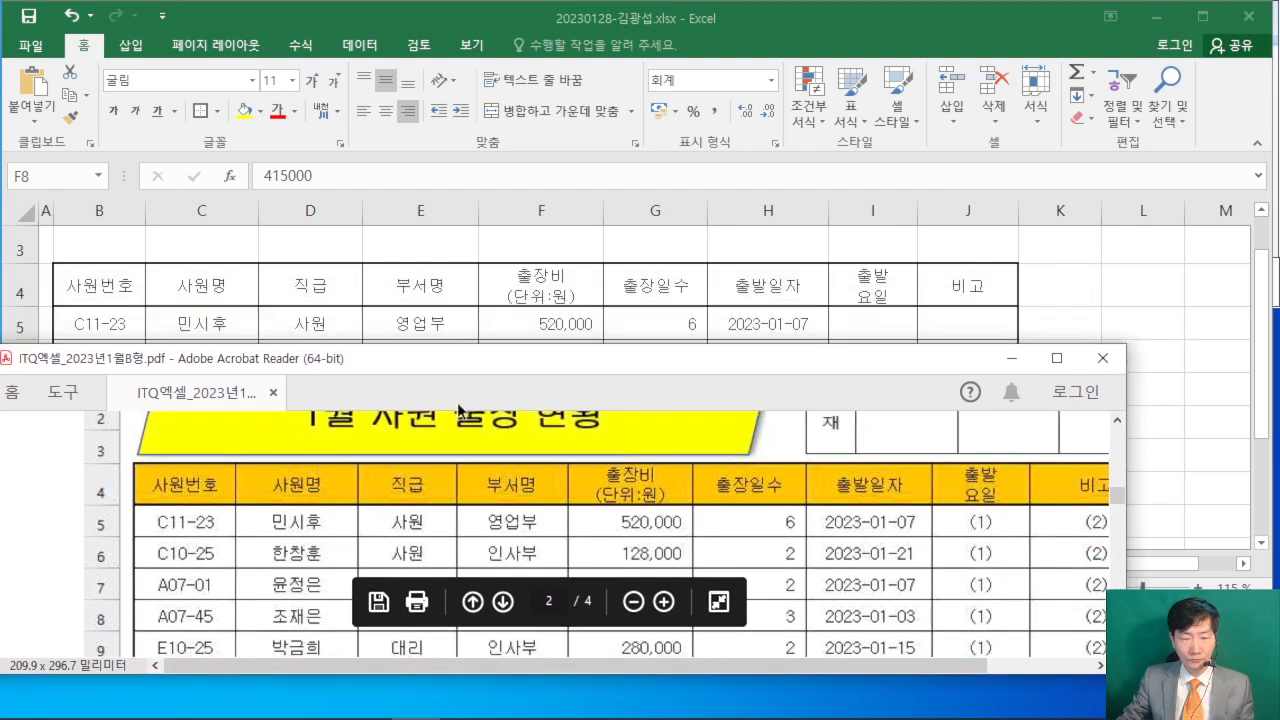
pyautogui.moveTo(457, 663); pyautogui.dragTo(514, 666)
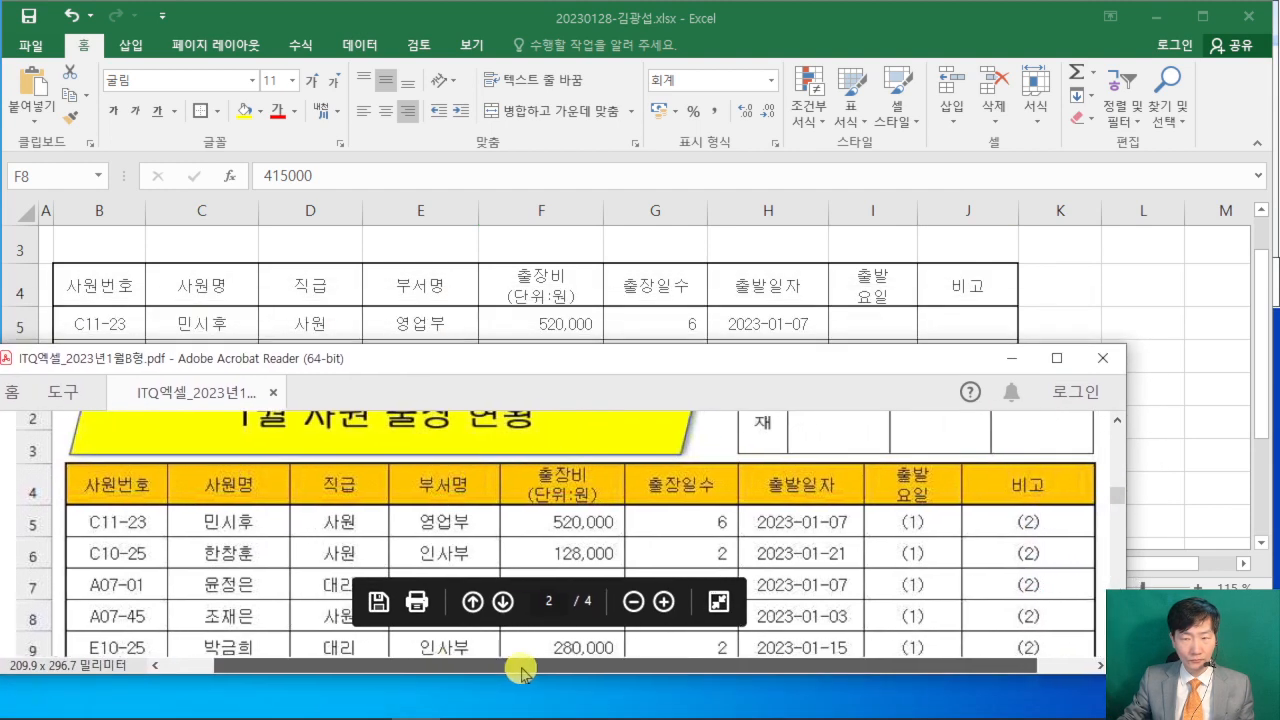
pyautogui.moveTo(586, 370); pyautogui.dragTo(581, 528)
pyautogui.hotkey('alt', 'Tab')
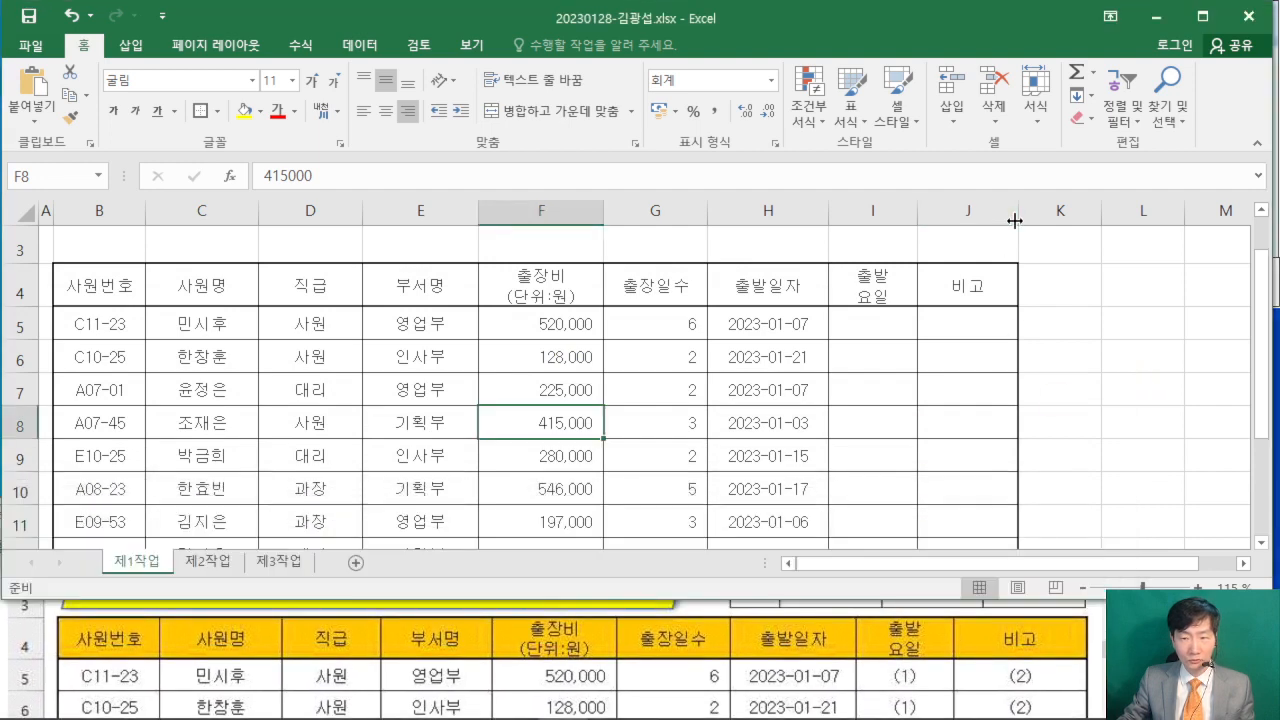
pyautogui.moveTo(1018, 214); pyautogui.dragTo(1061, 220)
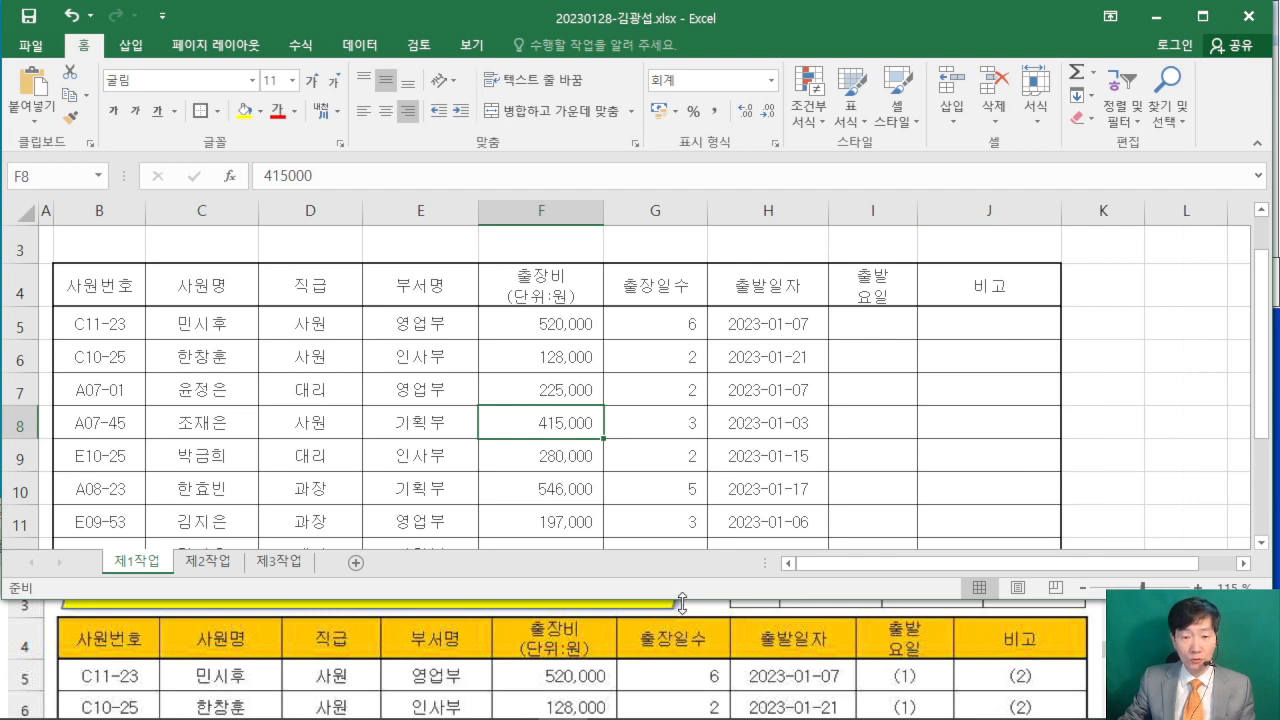
# - Extend the workbook window slightly and check the resized table from the title rows down to row 14
pyautogui.moveTo(681, 602); pyautogui.dragTo(682, 609)
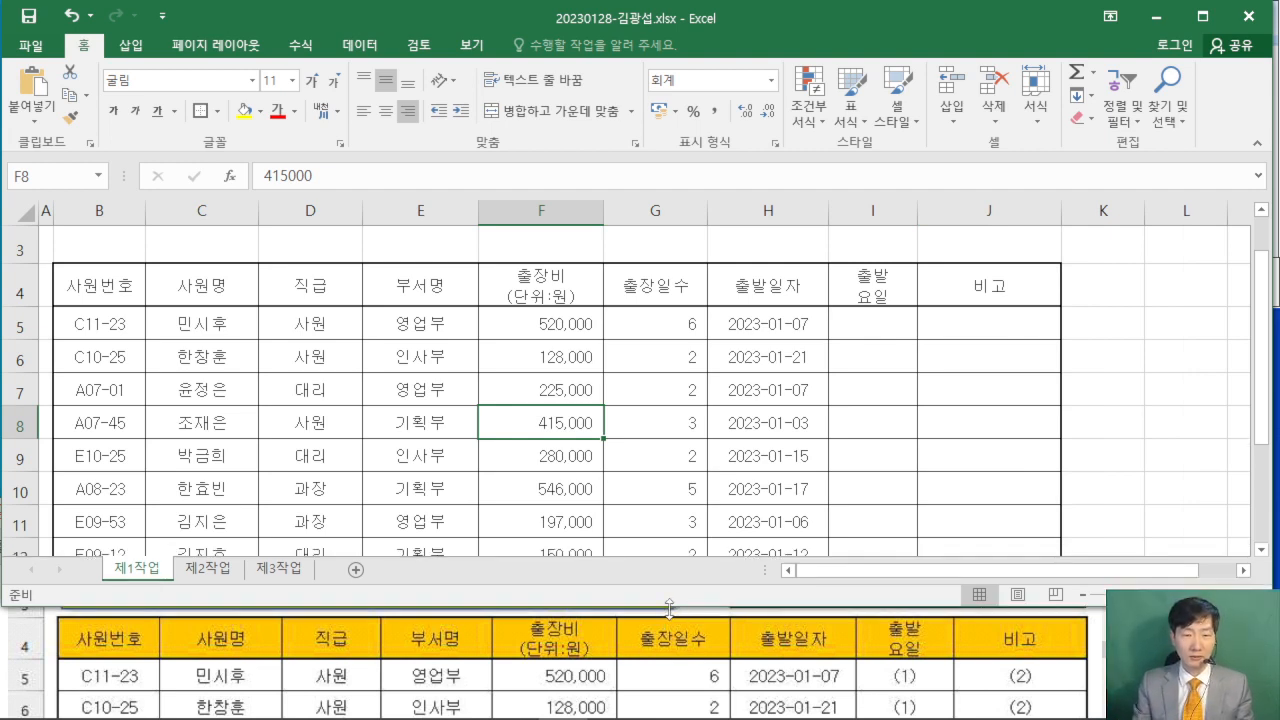
pyautogui.scroll(-1, 806, 514)
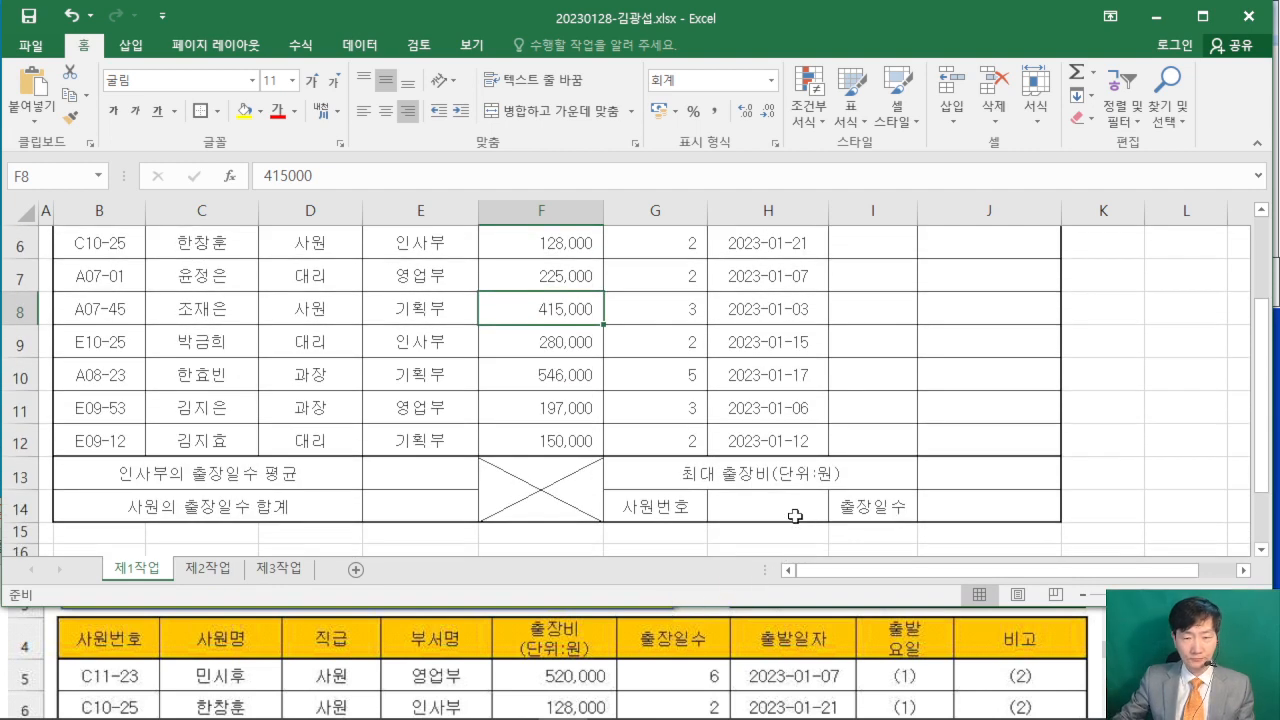
pyautogui.scroll(2, 795, 516)
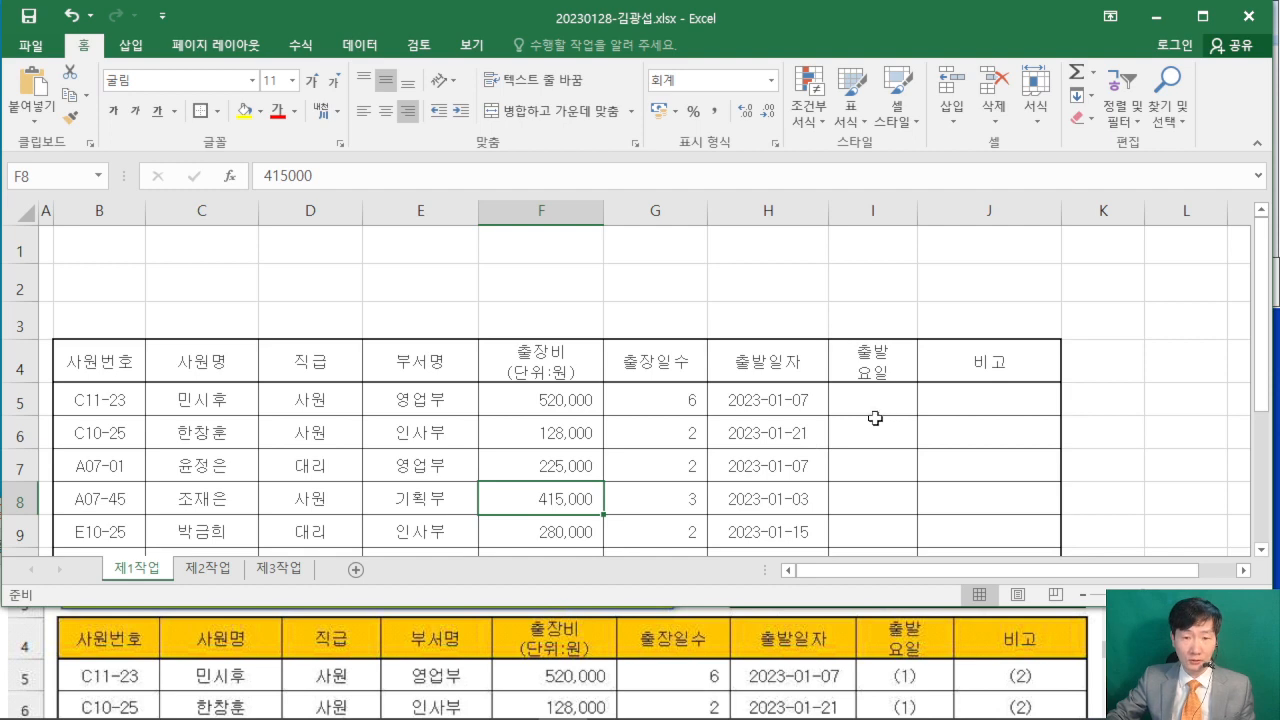
# - Select cell E2 and switch to the ITQ examinee program that contains the 답안 전송 function
pyautogui.click(454, 298)
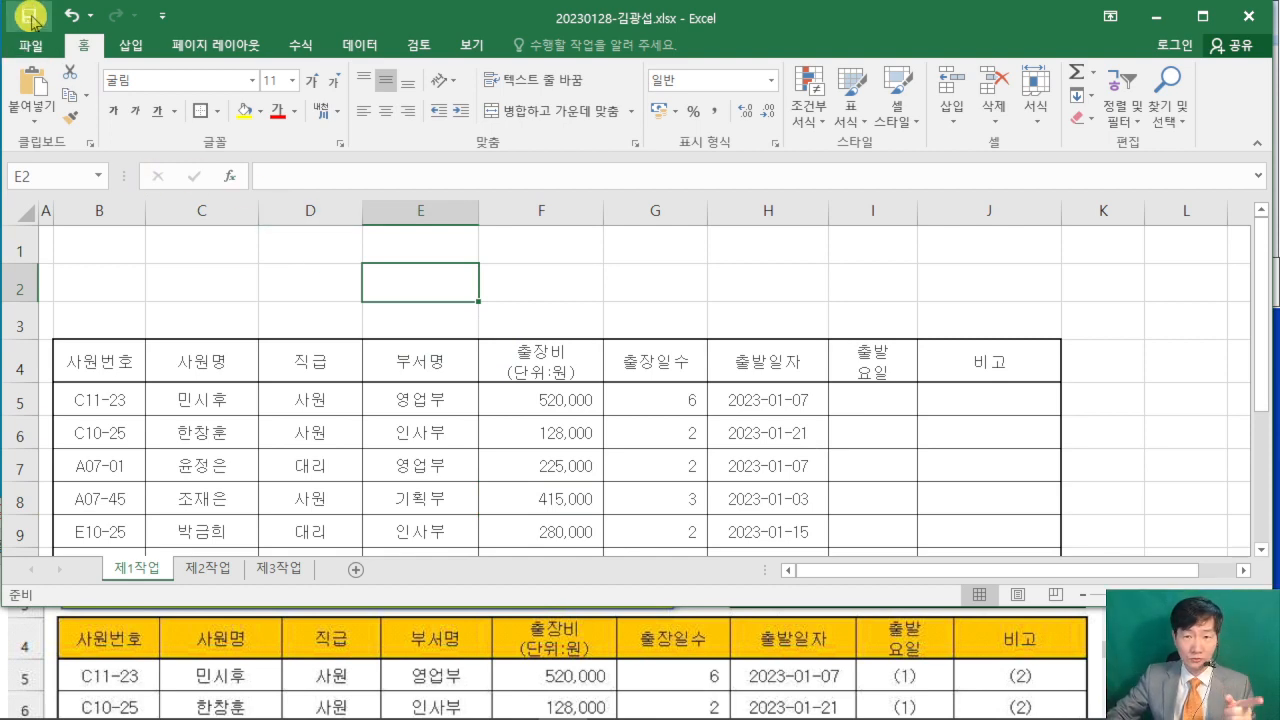
pyautogui.click(527, 704)
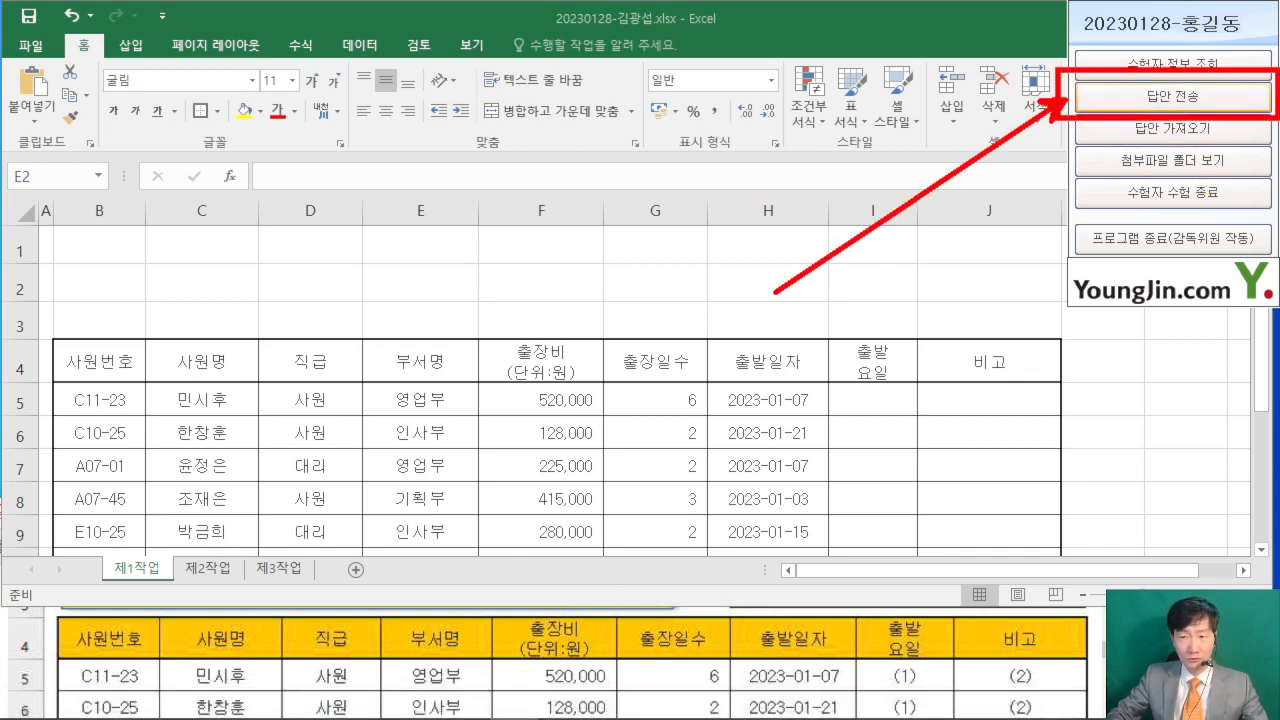
# - Send the answer workbook to the exam room PC through 답안 전송 and close the transfer dialog
pyautogui.click(1173, 96)
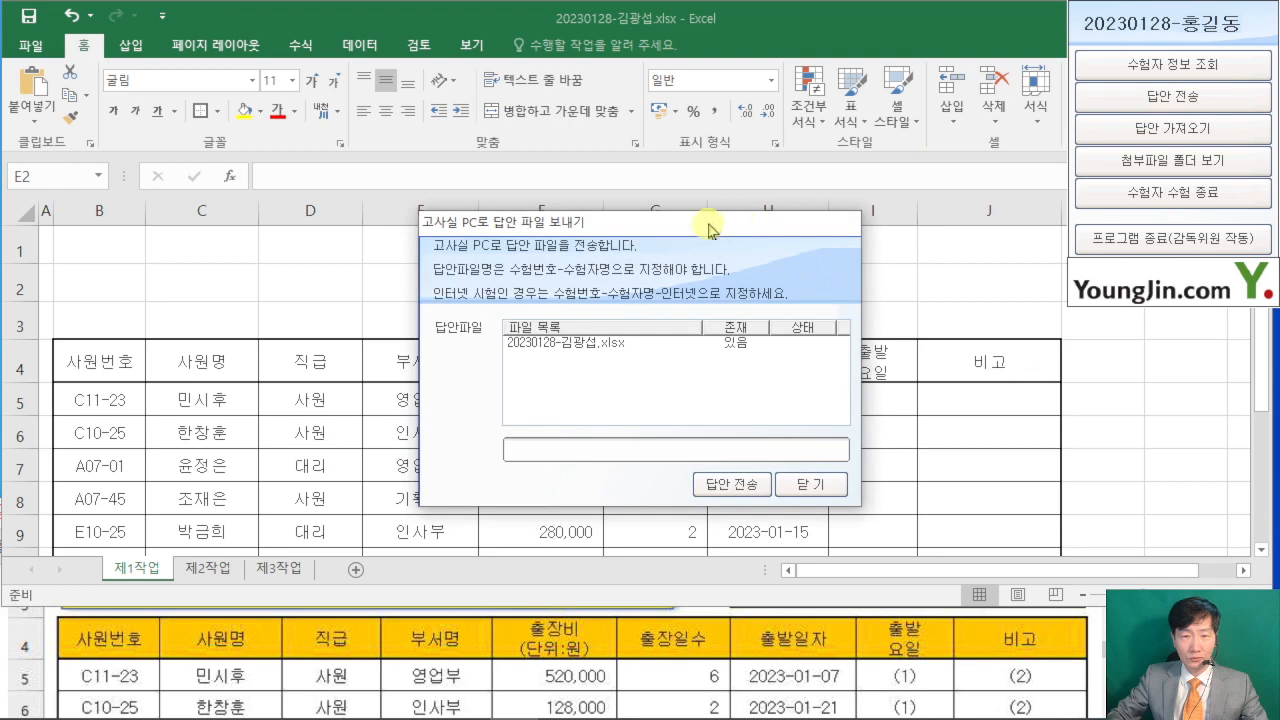
pyautogui.moveTo(708, 230); pyautogui.dragTo(1129, 283)
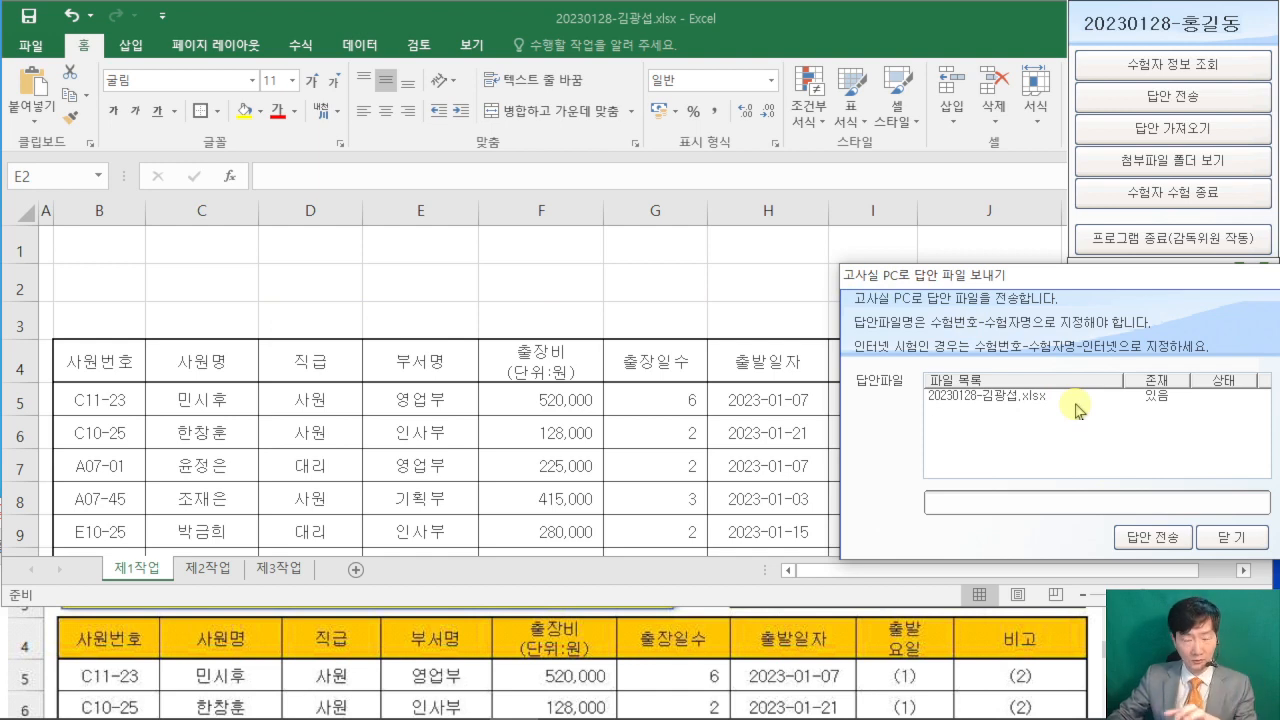
pyautogui.click(1152, 537)
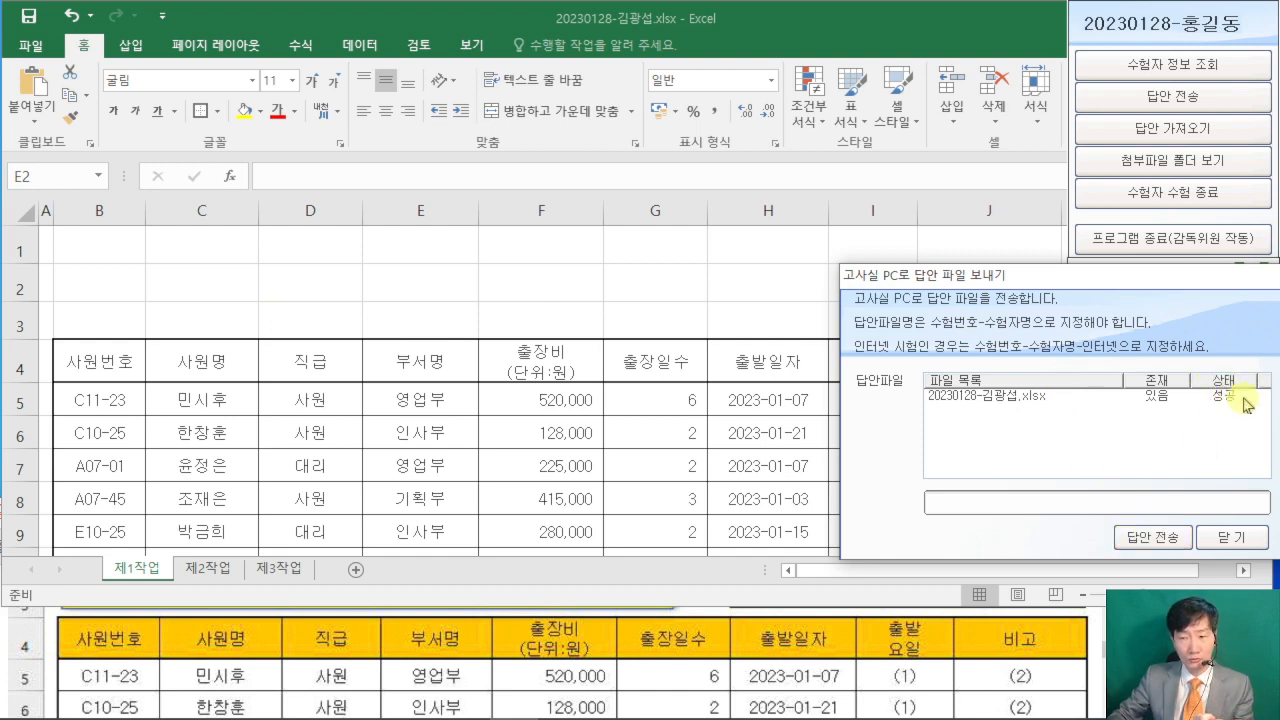
pyautogui.click(1232, 537)
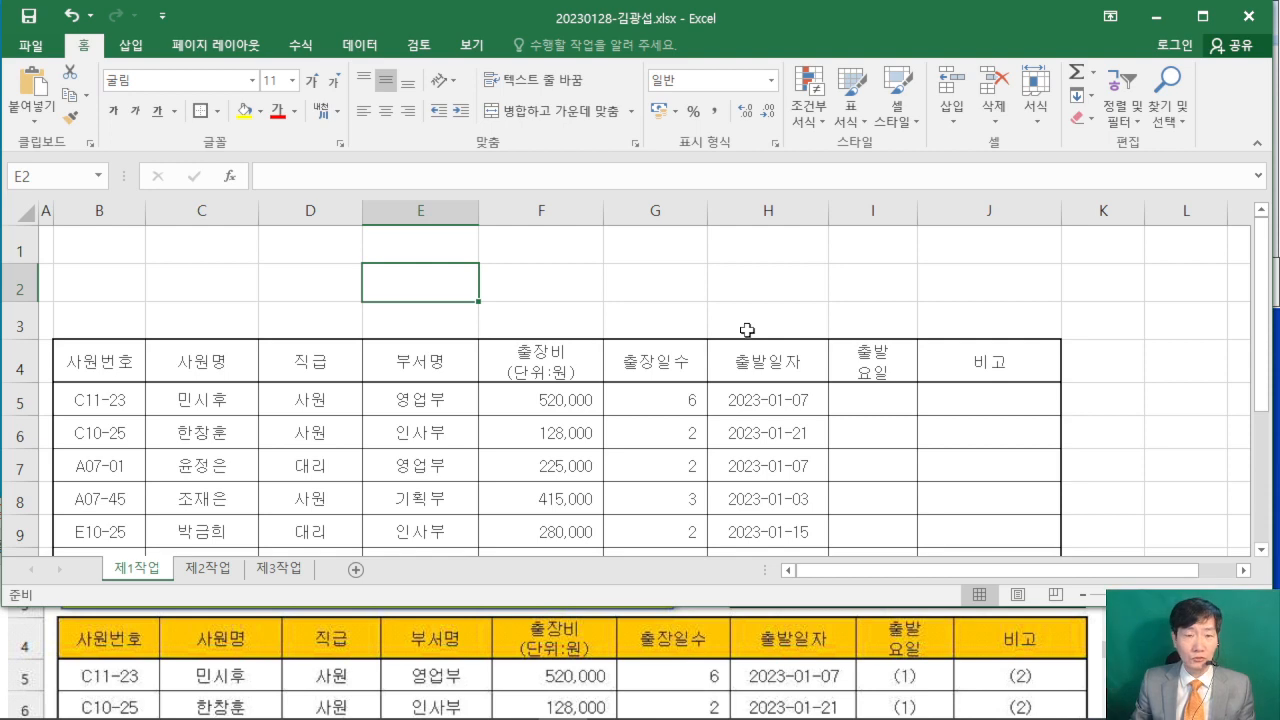
# - Examine the 조건 section and 출력형태 layout in the exam PDF for the title shape's requirements
pyautogui.click(634, 306)
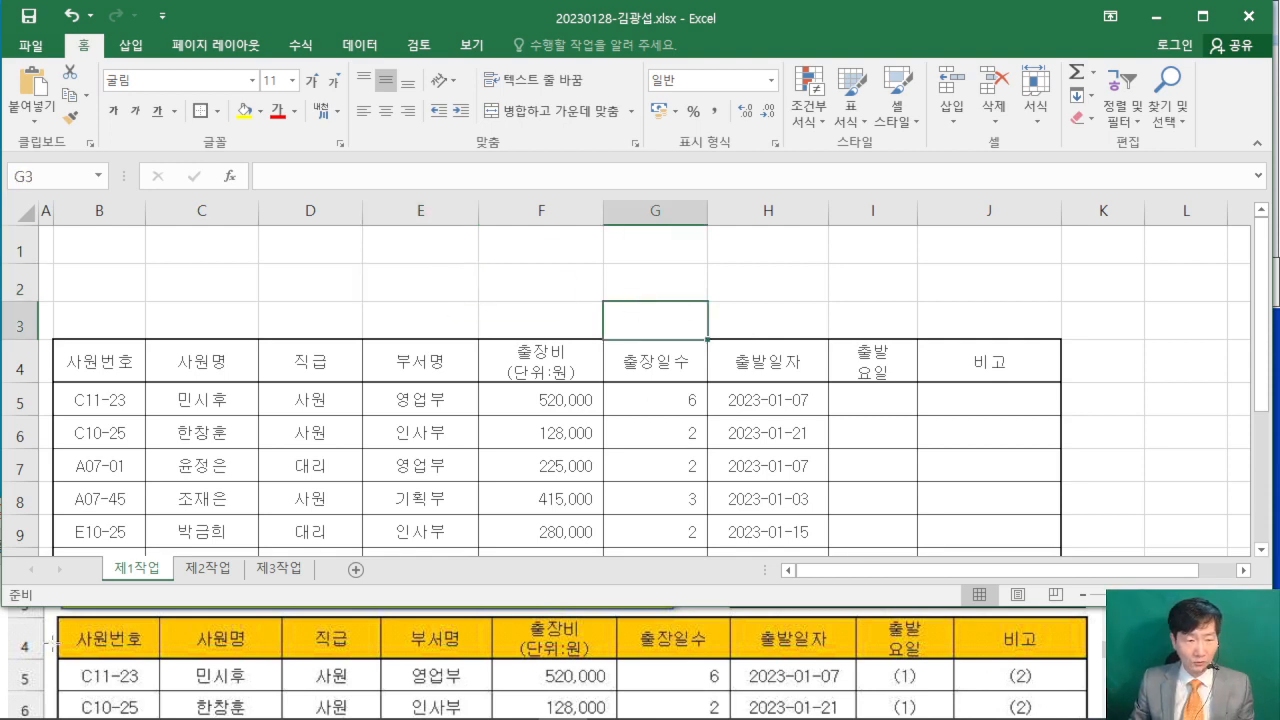
pyautogui.scroll(-3, 107, 640)
pyautogui.click(107, 640)
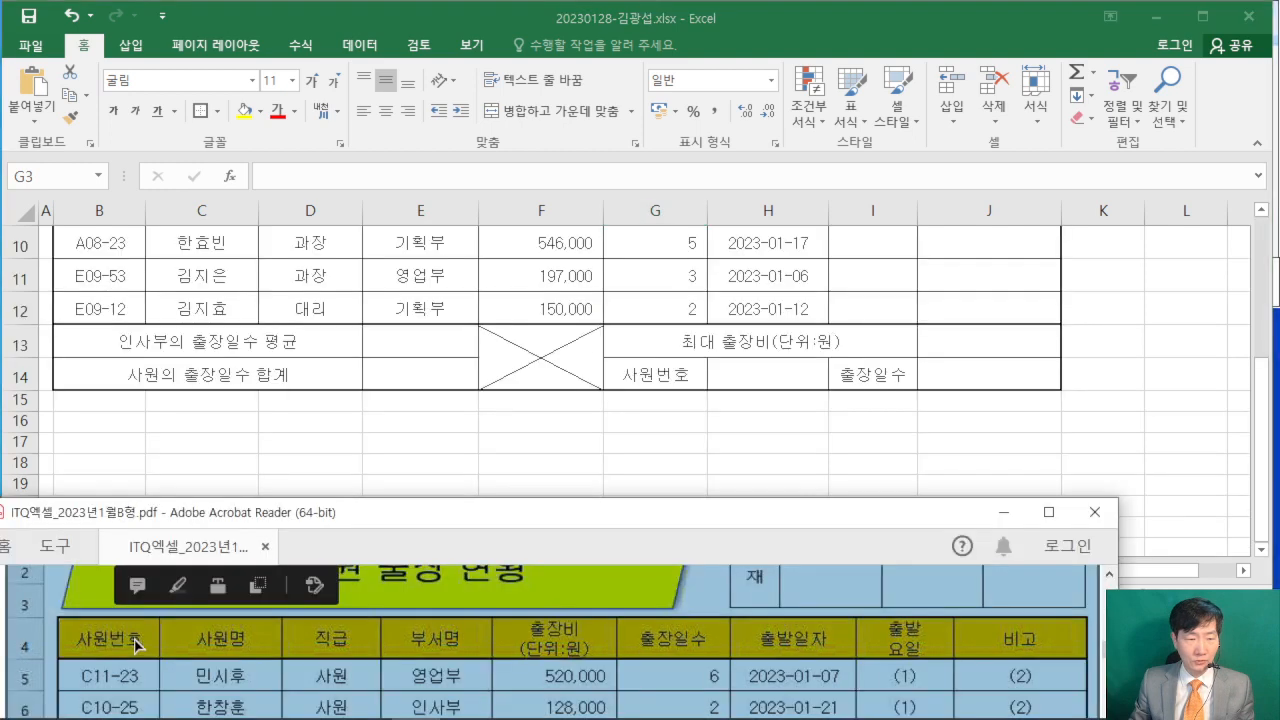
pyautogui.scroll(-3, 142, 638)
pyautogui.scroll(-3, 144, 637)
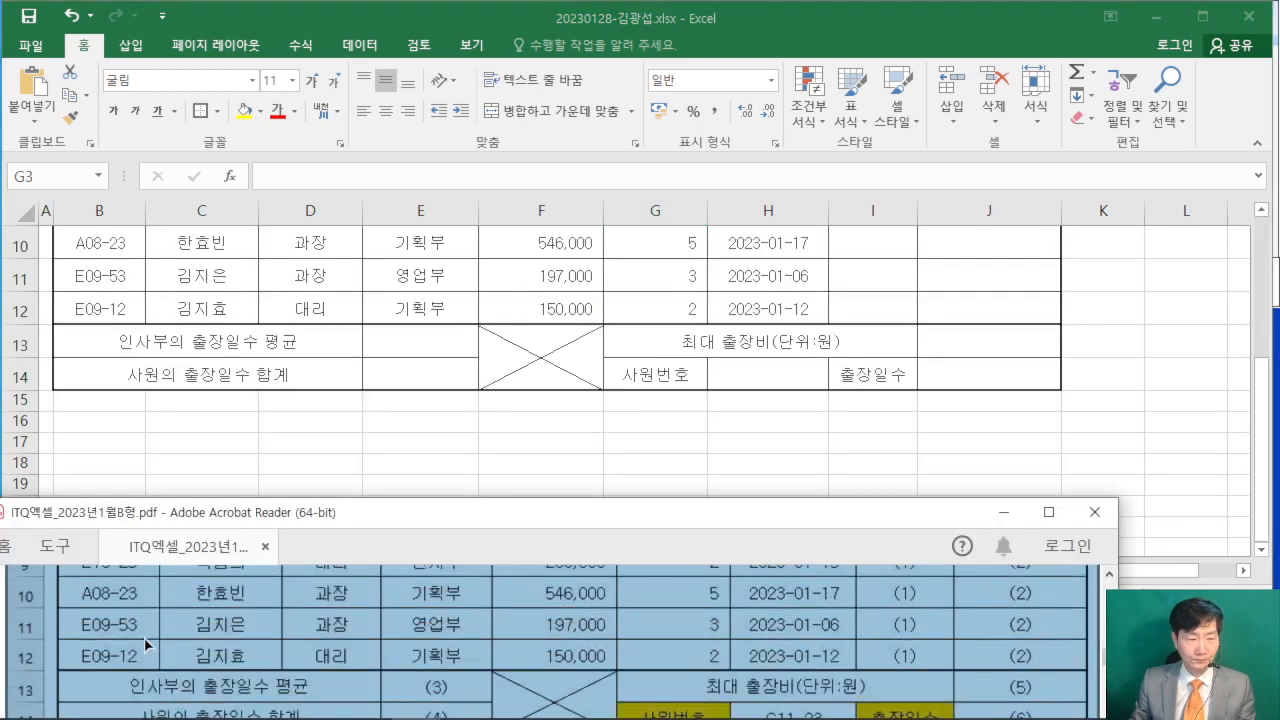
pyautogui.scroll(-2, 146, 645)
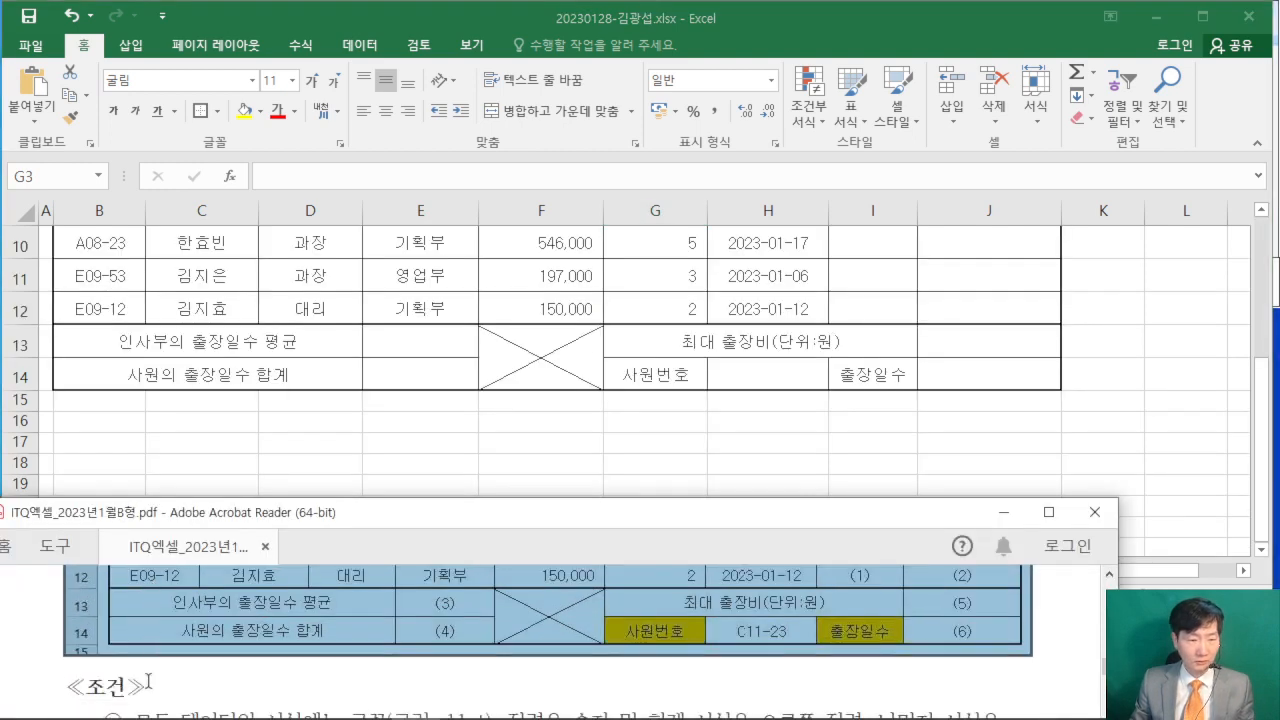
pyautogui.click(62, 683)
pyautogui.scroll(-2, 82, 685)
pyautogui.scroll(-3, 82, 685)
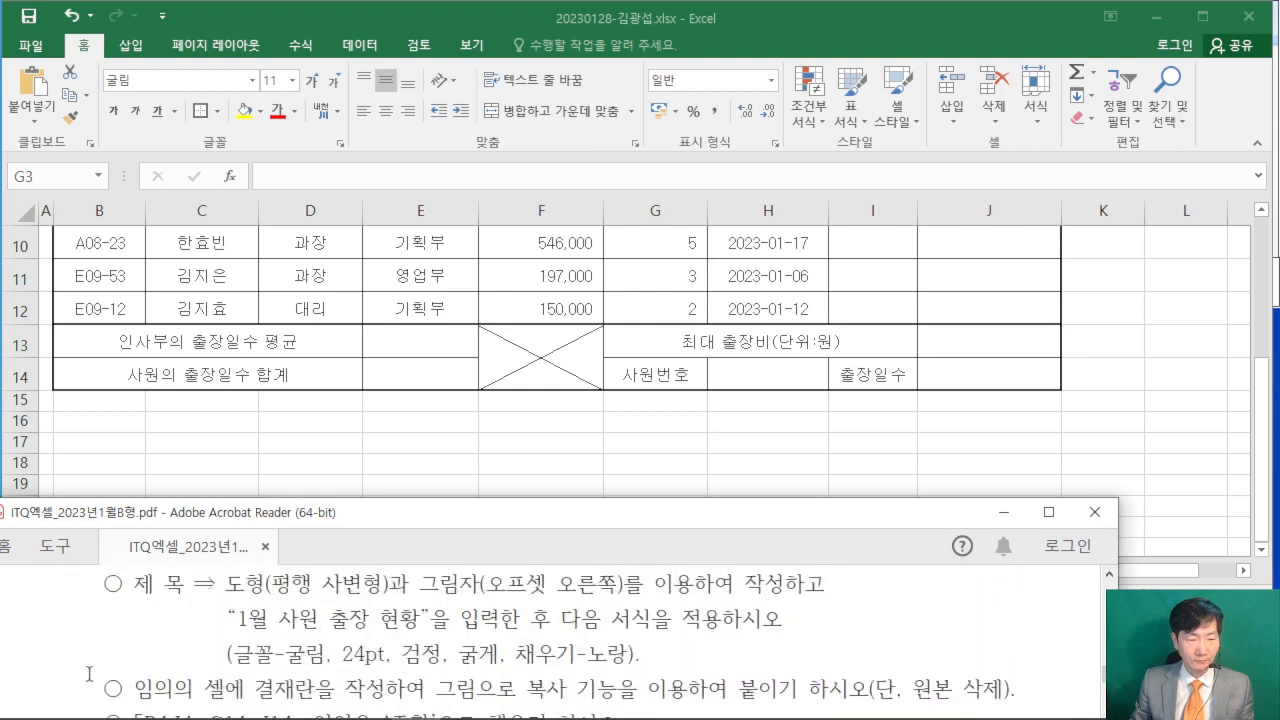
pyautogui.scroll(2, 128, 658)
pyautogui.scroll(-1, 128, 658)
pyautogui.moveTo(152, 632); pyautogui.dragTo(881, 630)
pyautogui.click(657, 661)
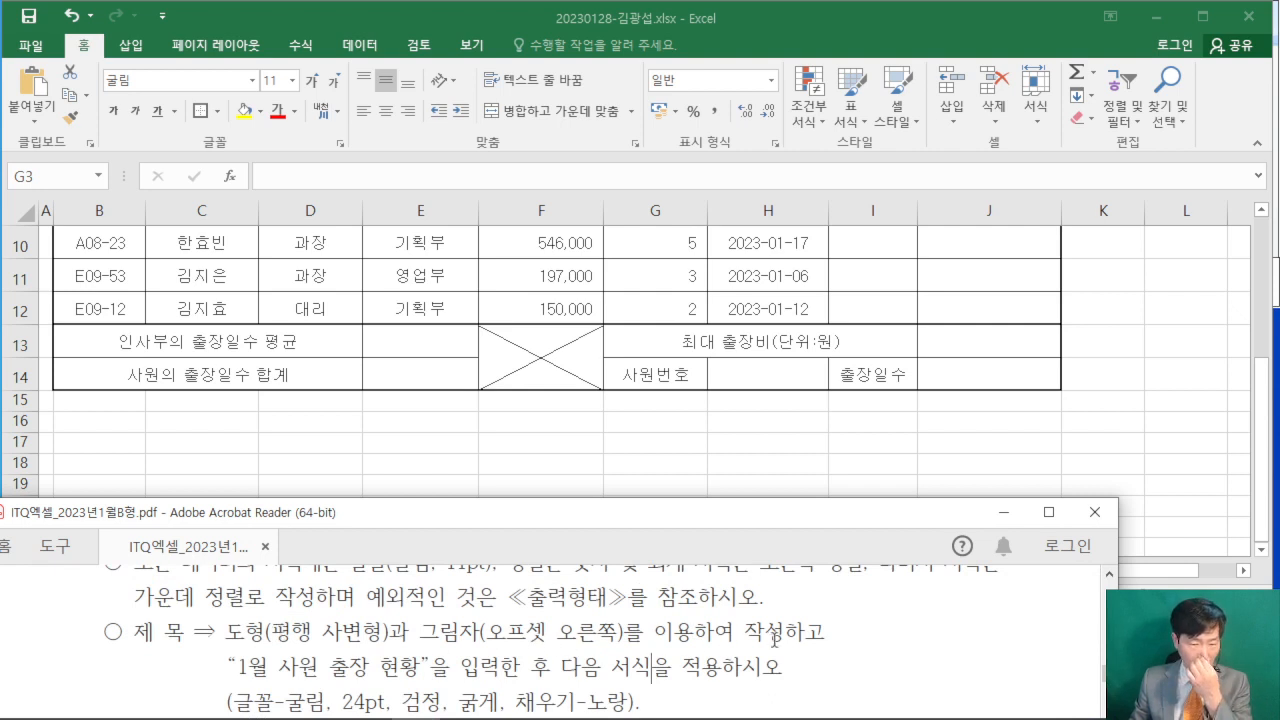
pyautogui.scroll(8, 773, 637)
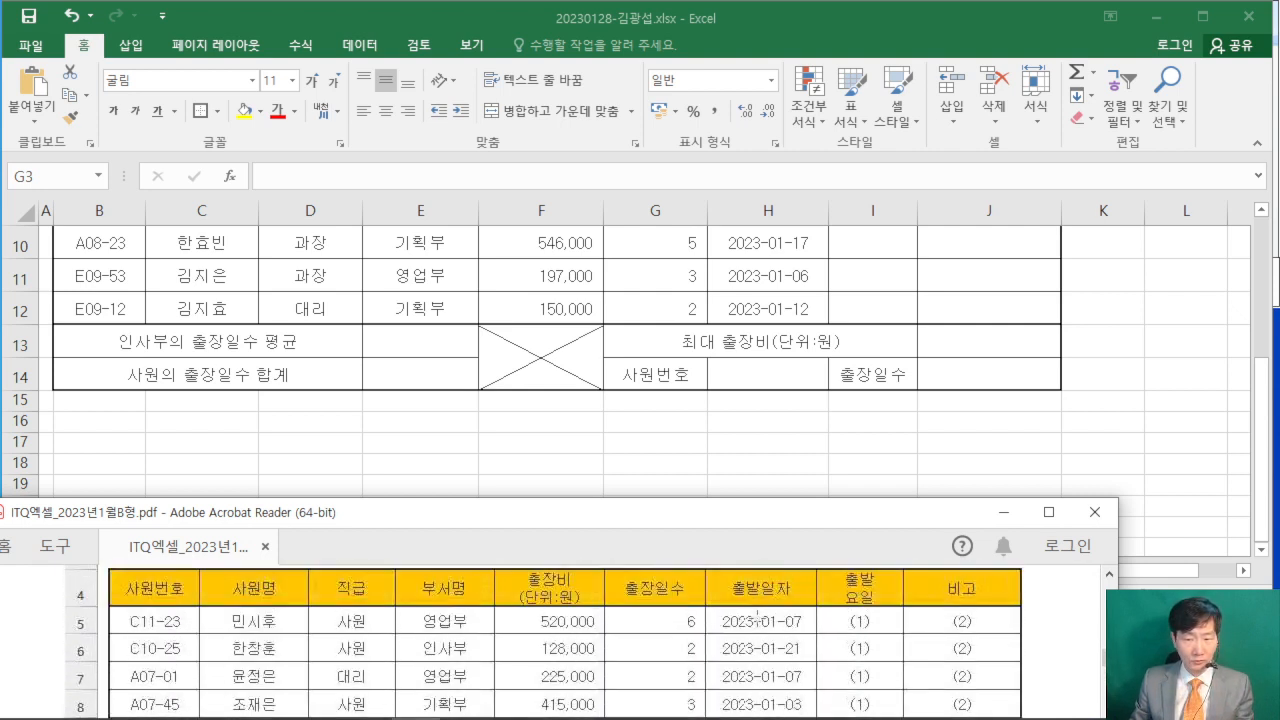
pyautogui.scroll(3, 757, 617)
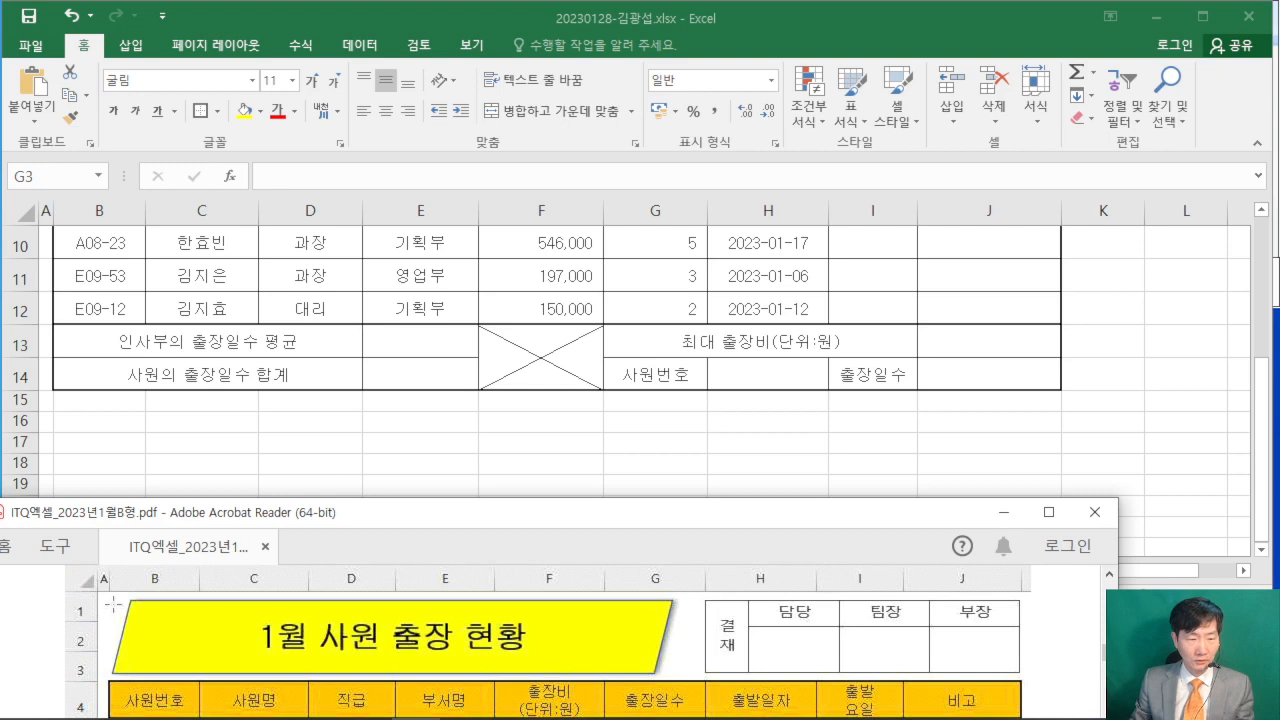
# - Draw a parallelogram about 2.12 cm high and 13.99 cm wide over rows 1 to 3, from column B into column G
pyautogui.click(197, 304)
pyautogui.scroll(3, 224, 313)
pyautogui.click(42, 623)
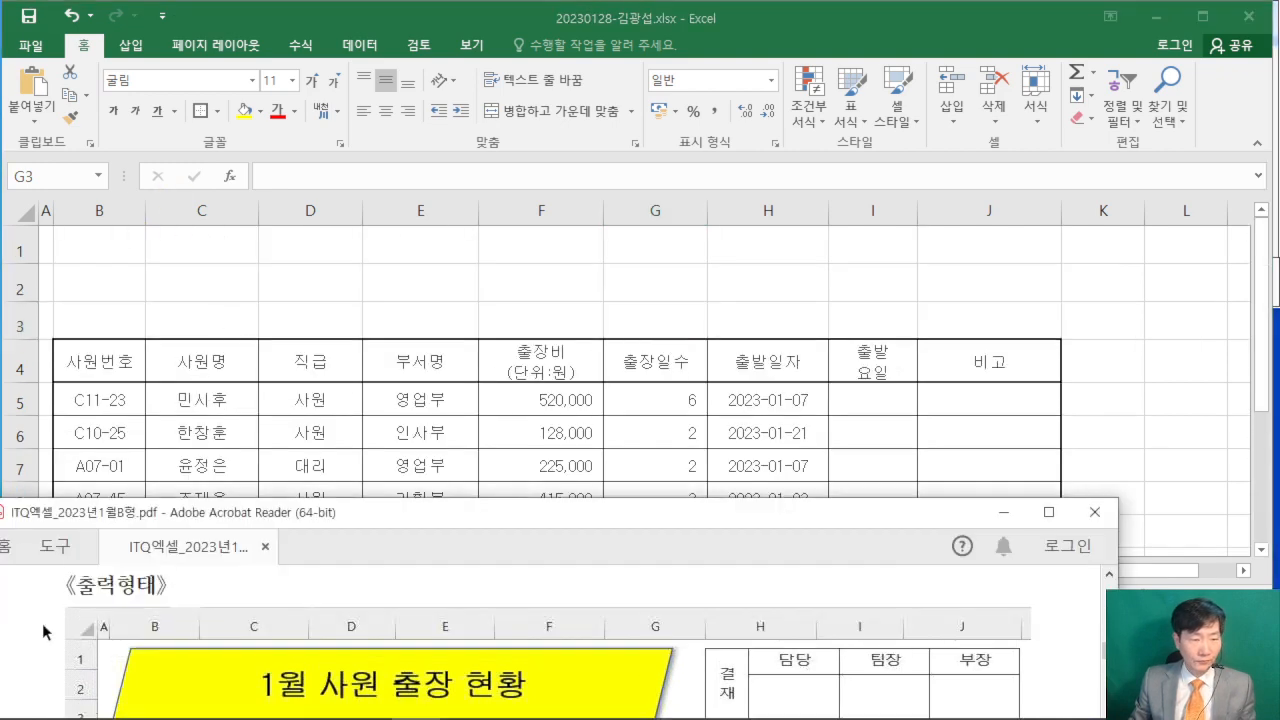
pyautogui.click(250, 257)
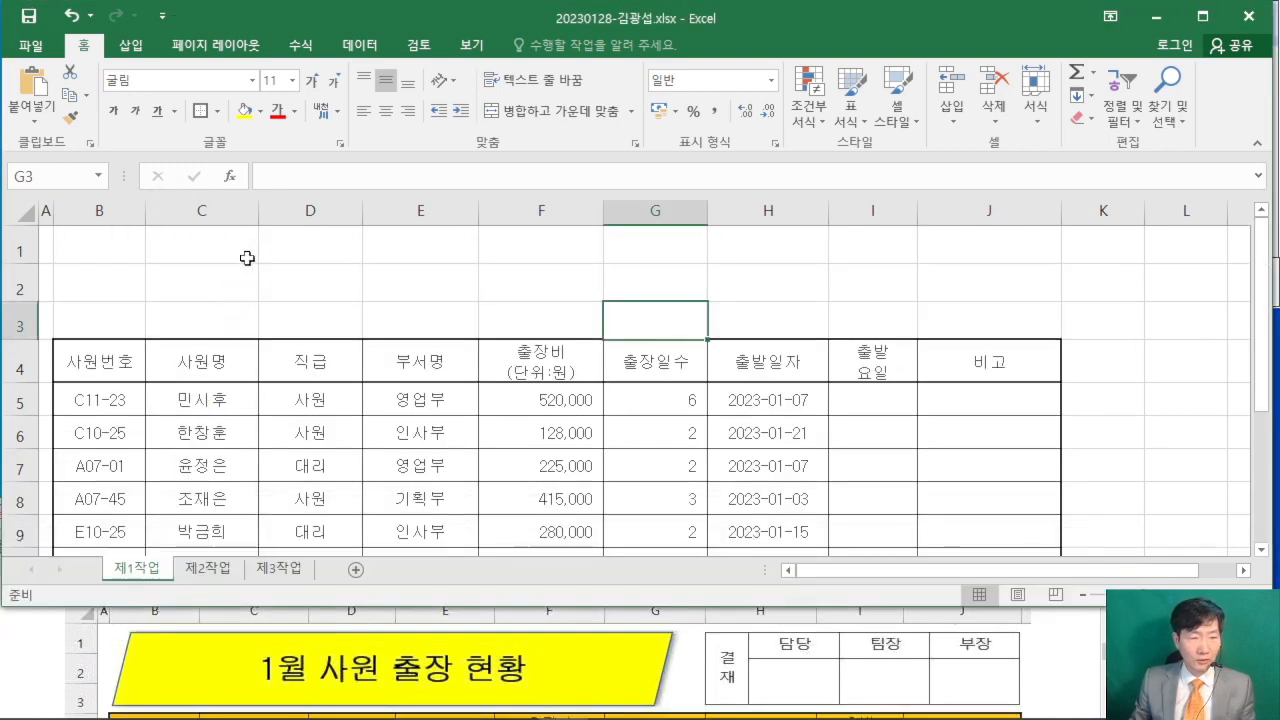
pyautogui.click(134, 50)
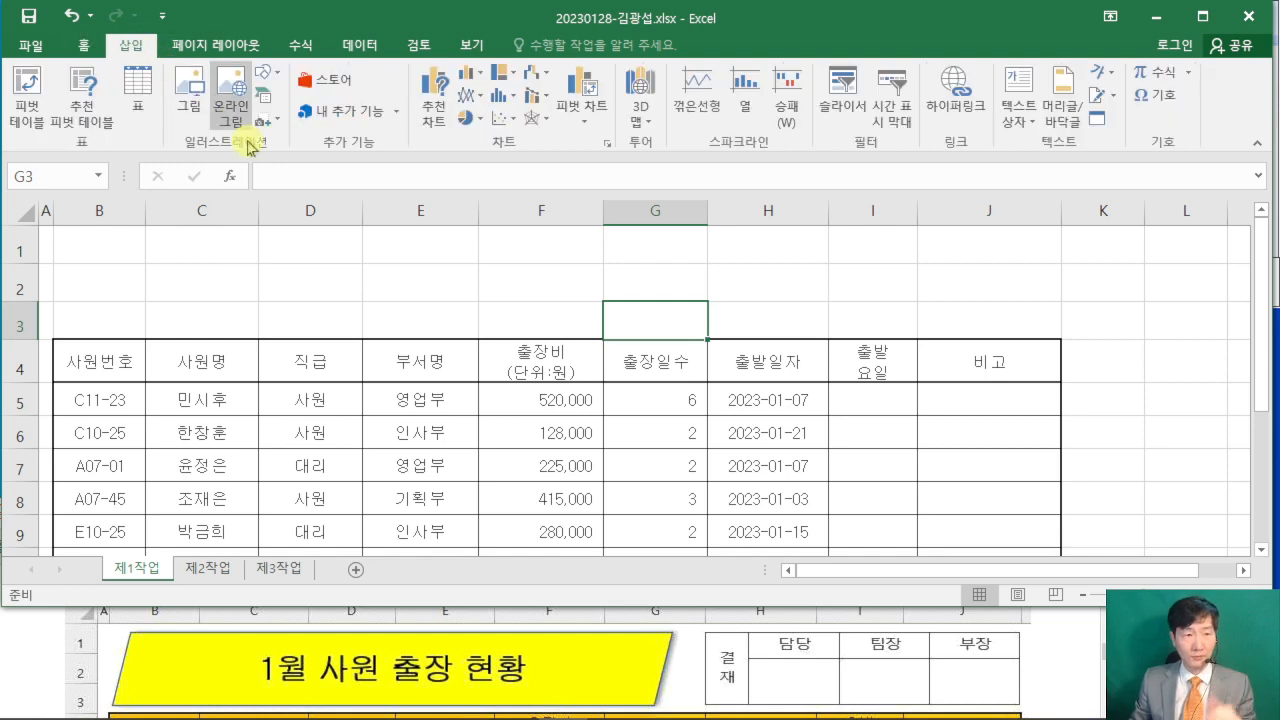
pyautogui.click(270, 76)
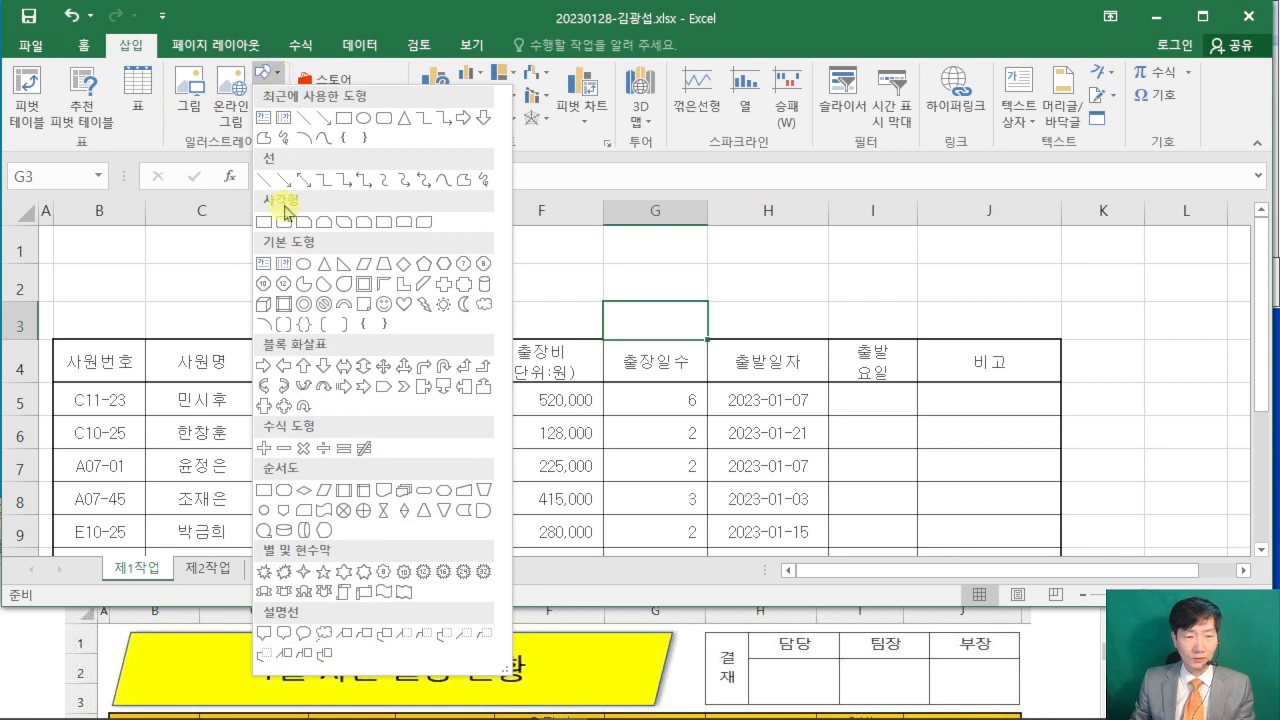
pyautogui.click(362, 266)
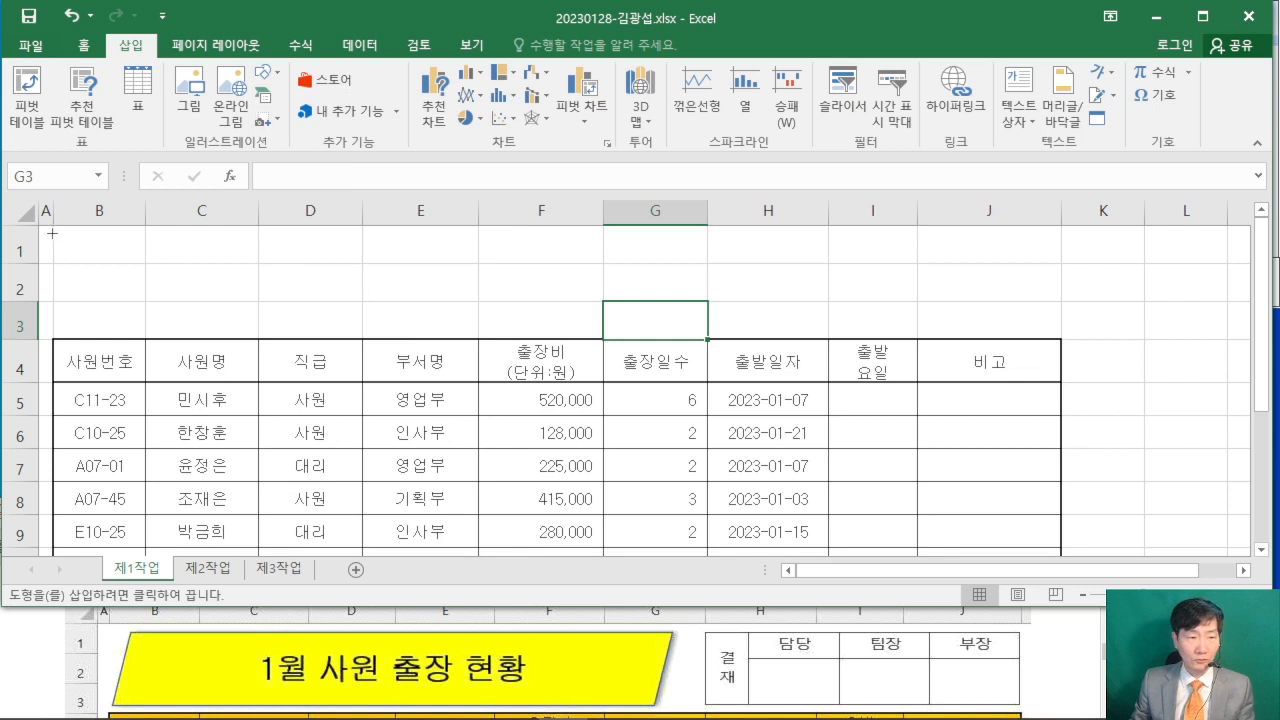
pyautogui.moveTo(53, 236); pyautogui.dragTo(660, 328)
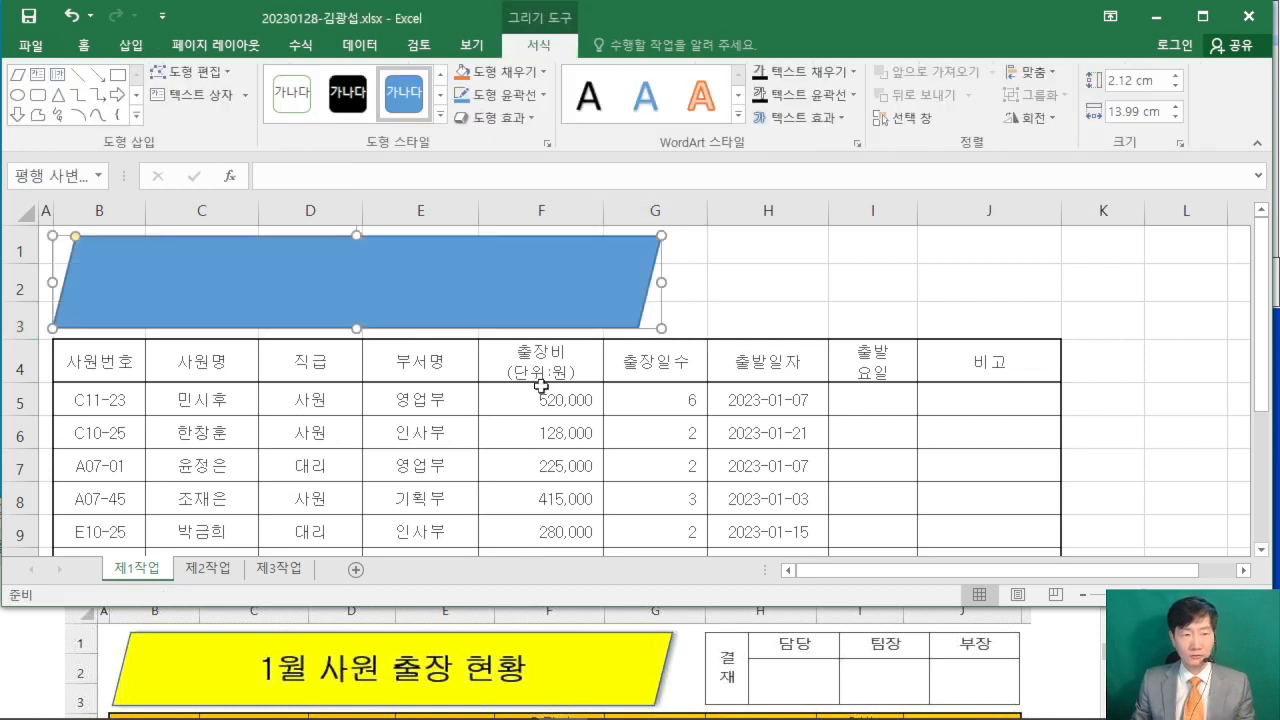
# - Check the title's shadow requirement in the exam PDF and apply the 오프셋 오른쪽 outer shadow to the parallelogram
pyautogui.click(37, 672)
pyautogui.scroll(-5, 37, 672)
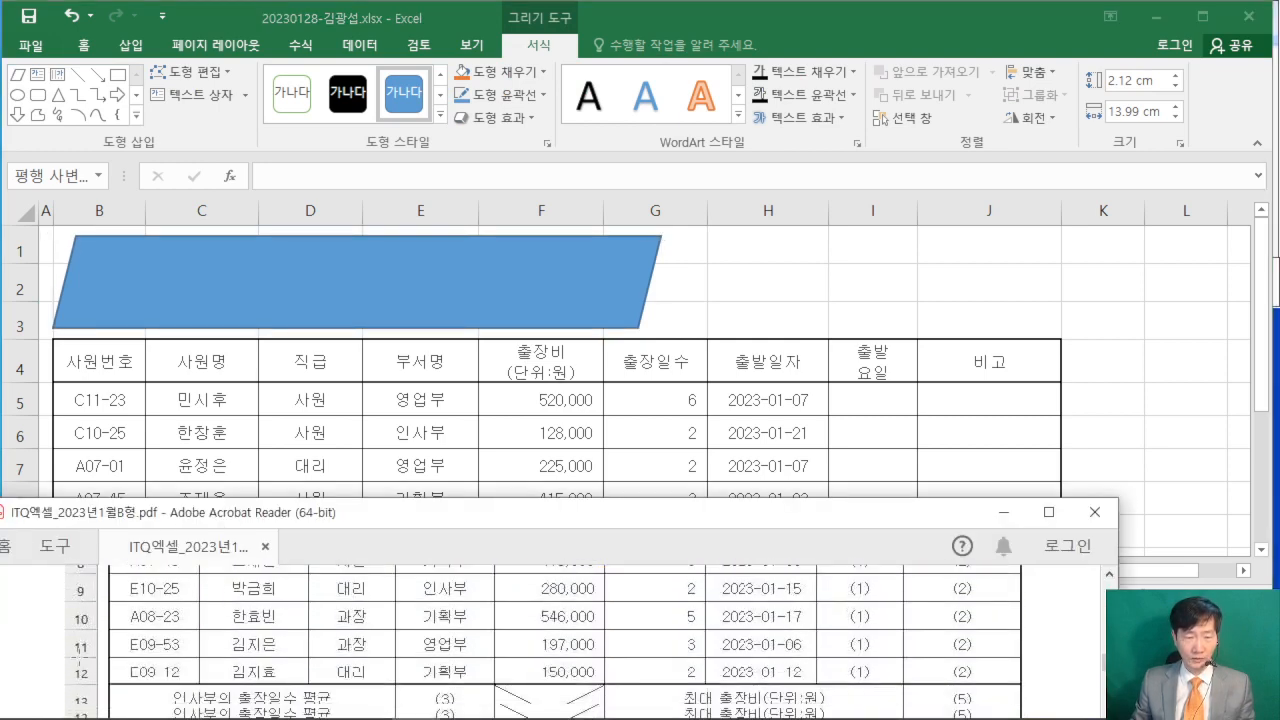
pyautogui.scroll(-5, 80, 650)
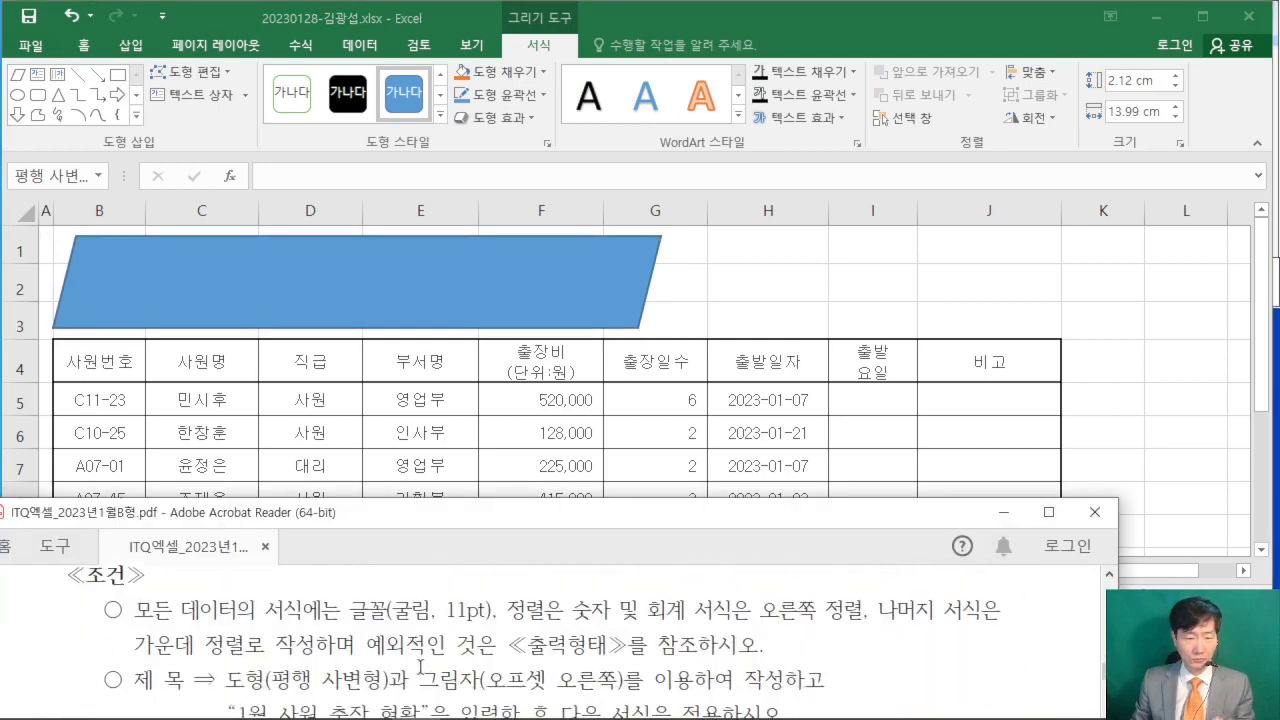
pyautogui.scroll(-1, 421, 666)
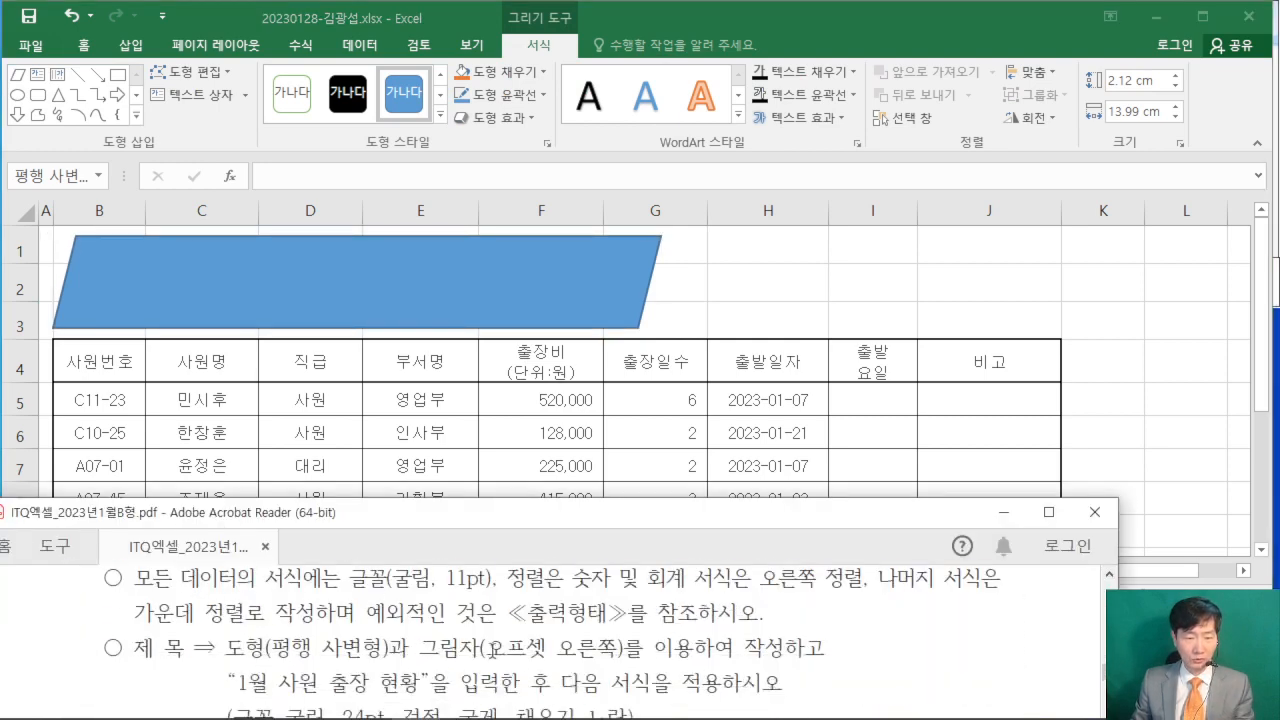
pyautogui.click(796, 5)
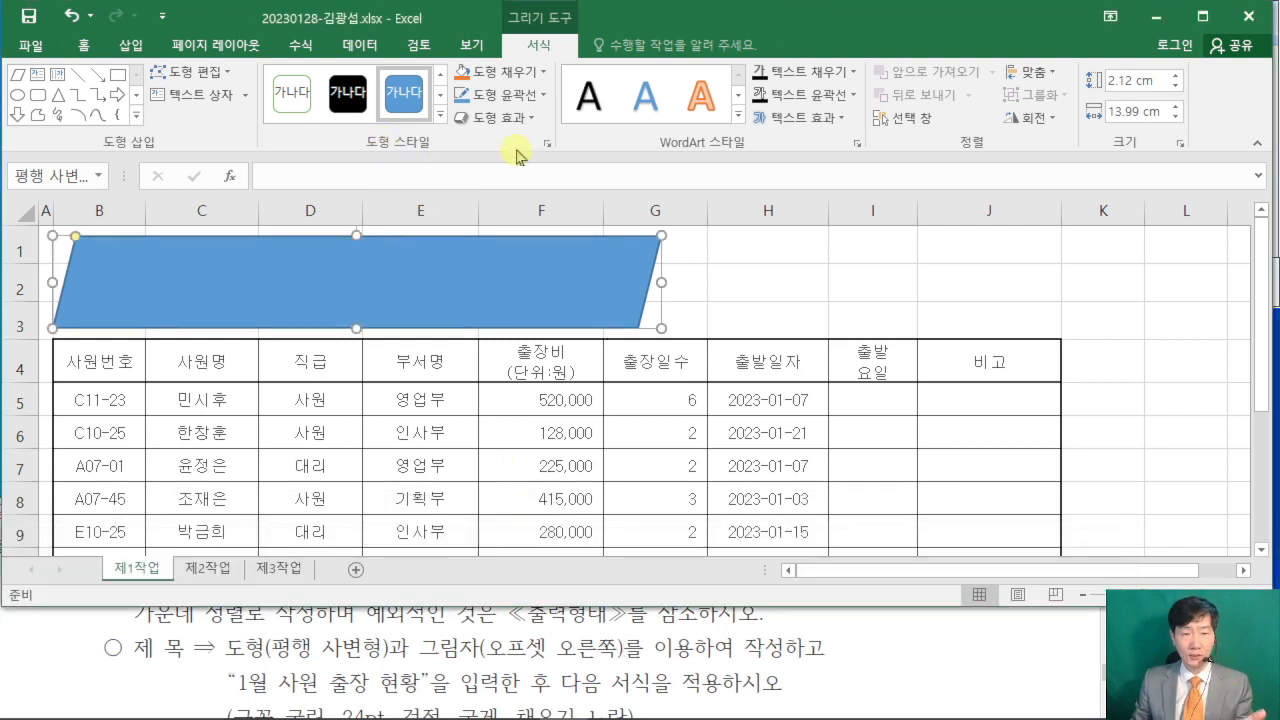
pyautogui.click(525, 119)
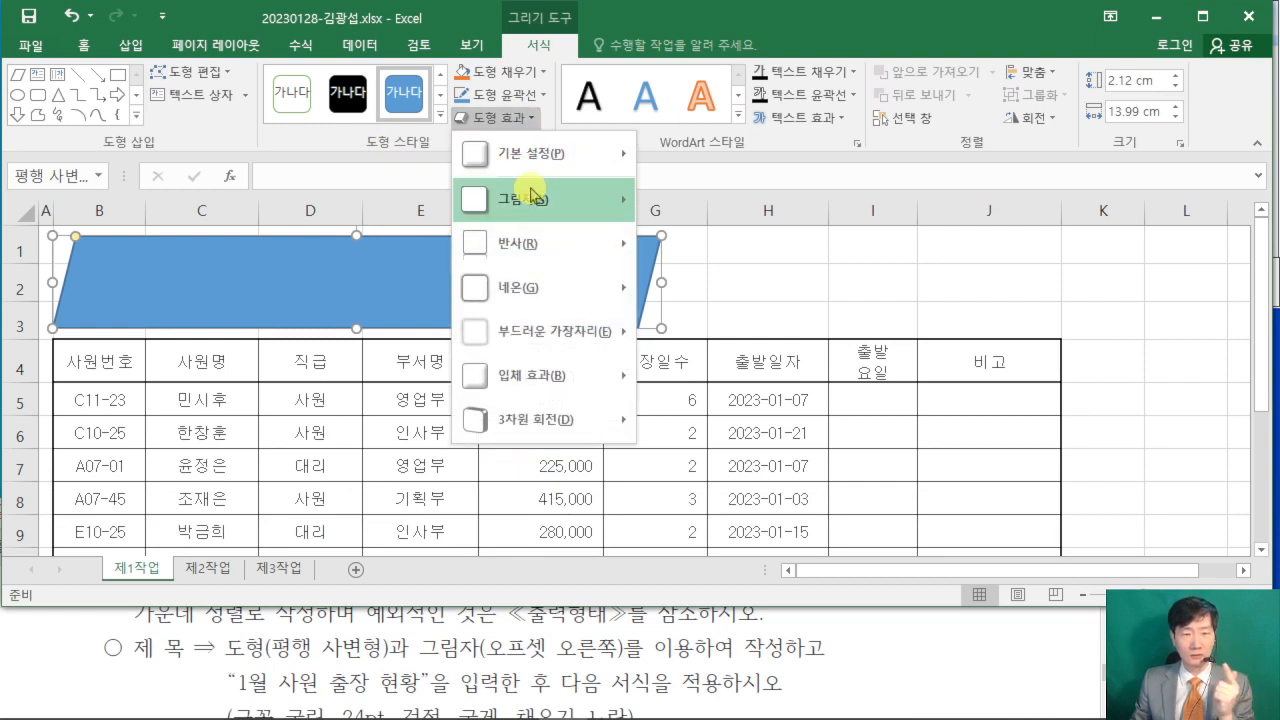
pyautogui.moveTo(533, 197)
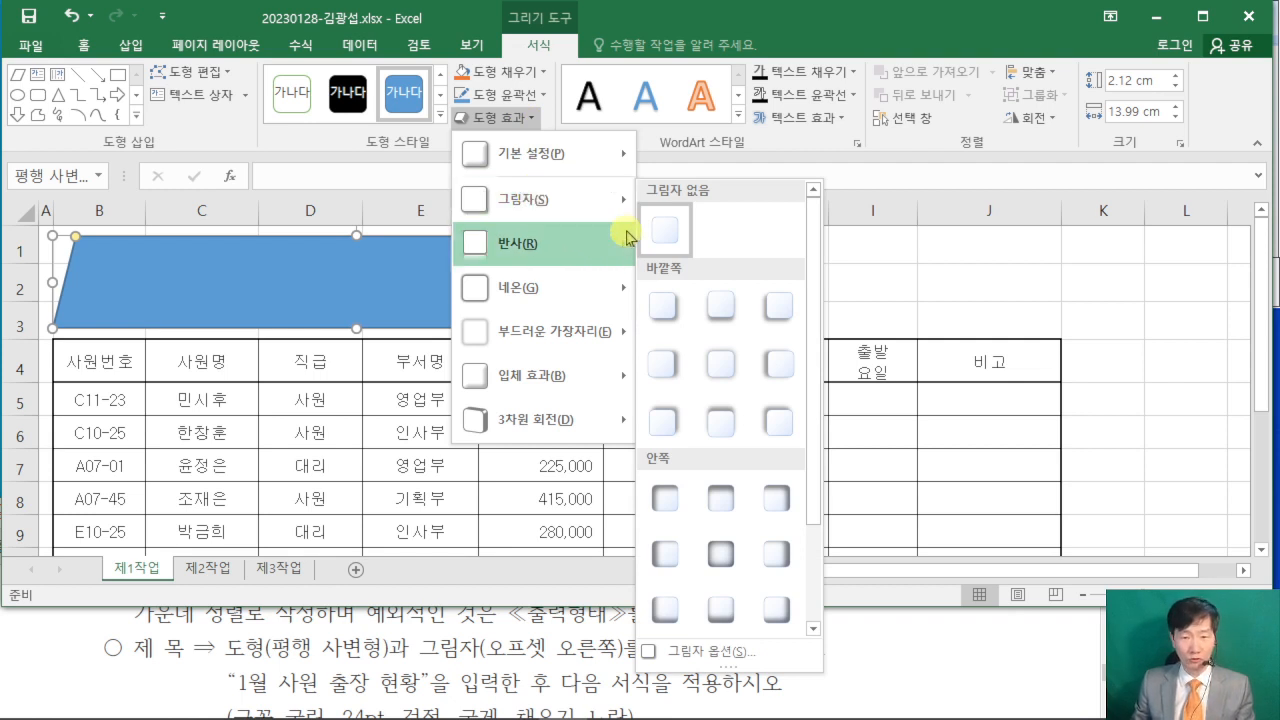
pyautogui.click(670, 370)
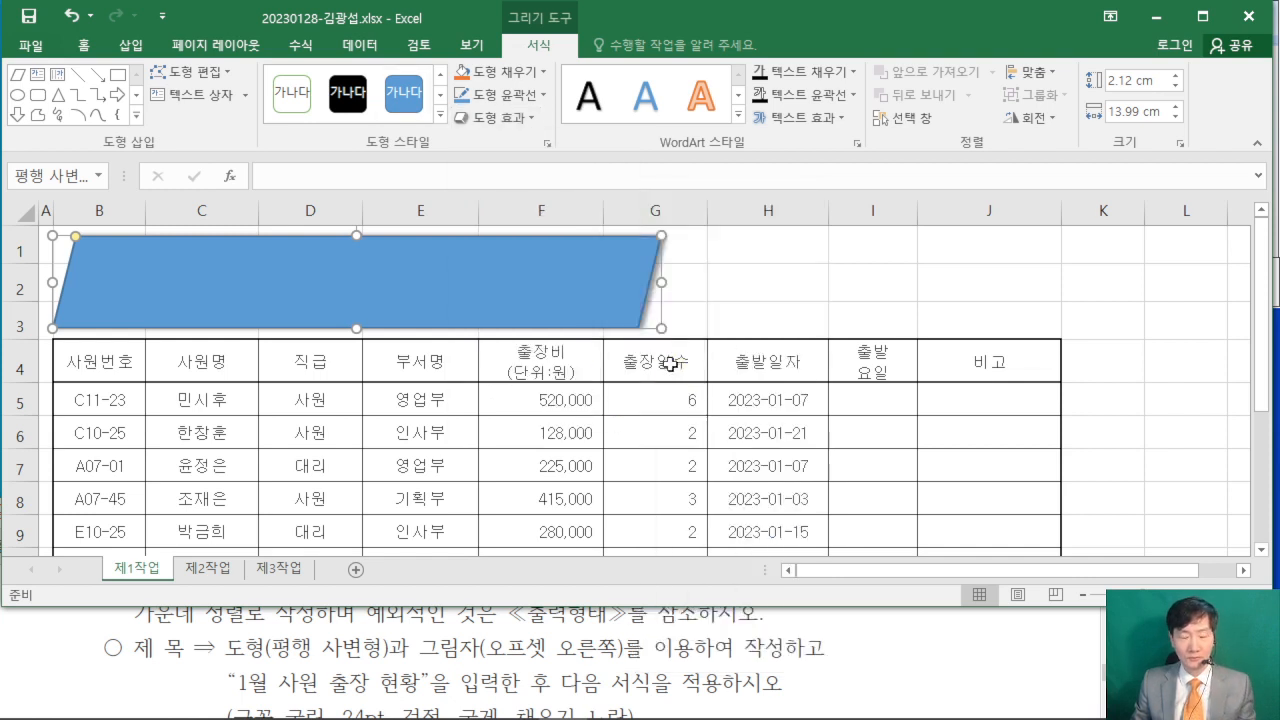
# - Enter the title "1월 사원 출장 현황" in the parallelogram
pyautogui.write('1월')
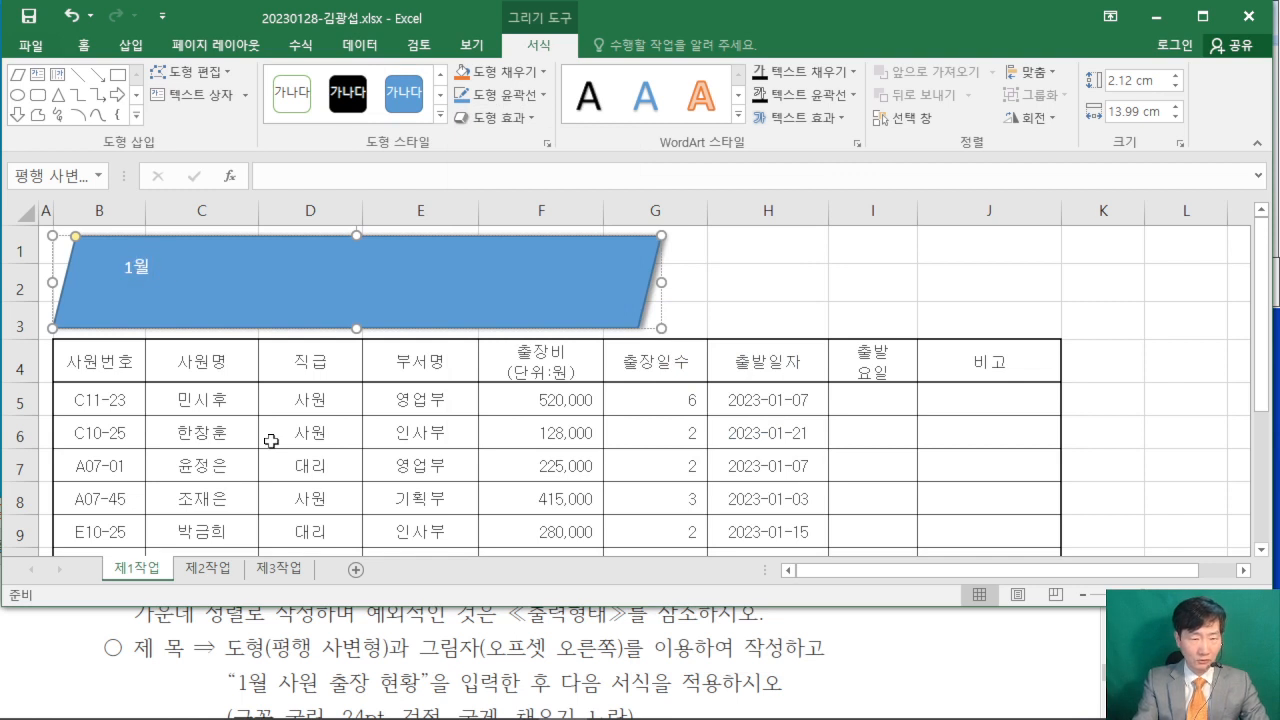
pyautogui.write(' 사원 출장')
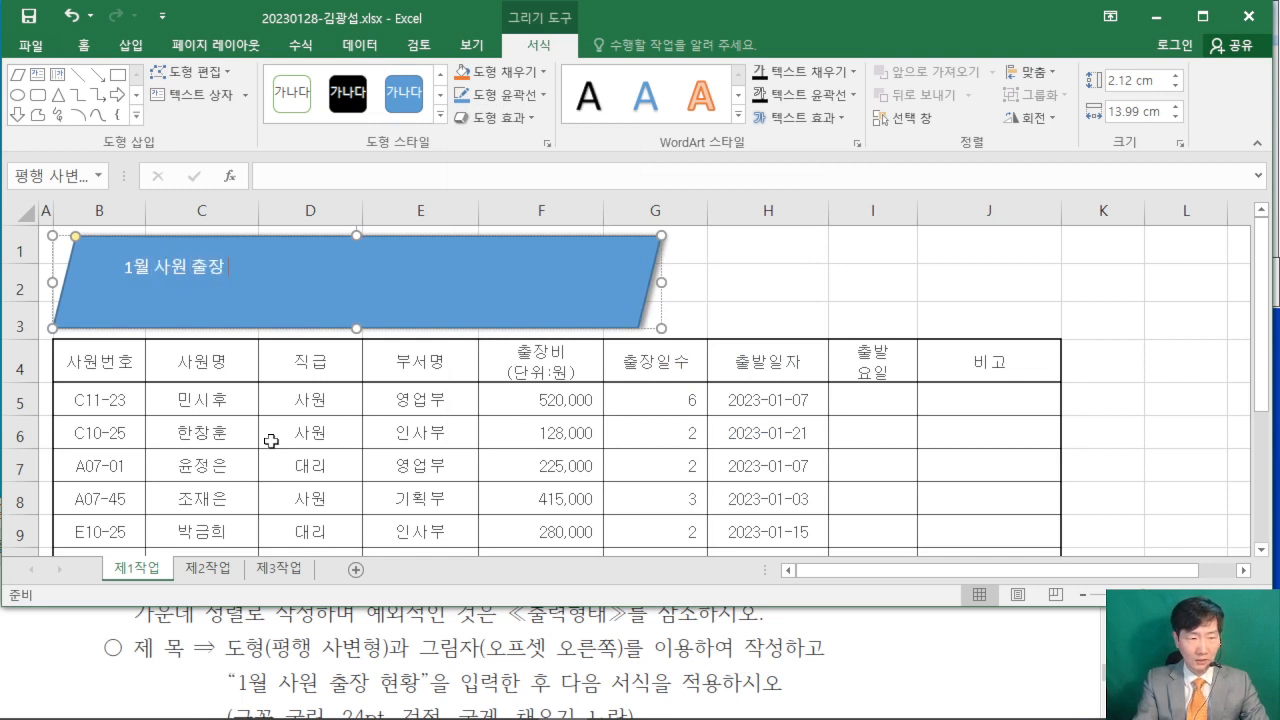
pyautogui.write(' 현황')
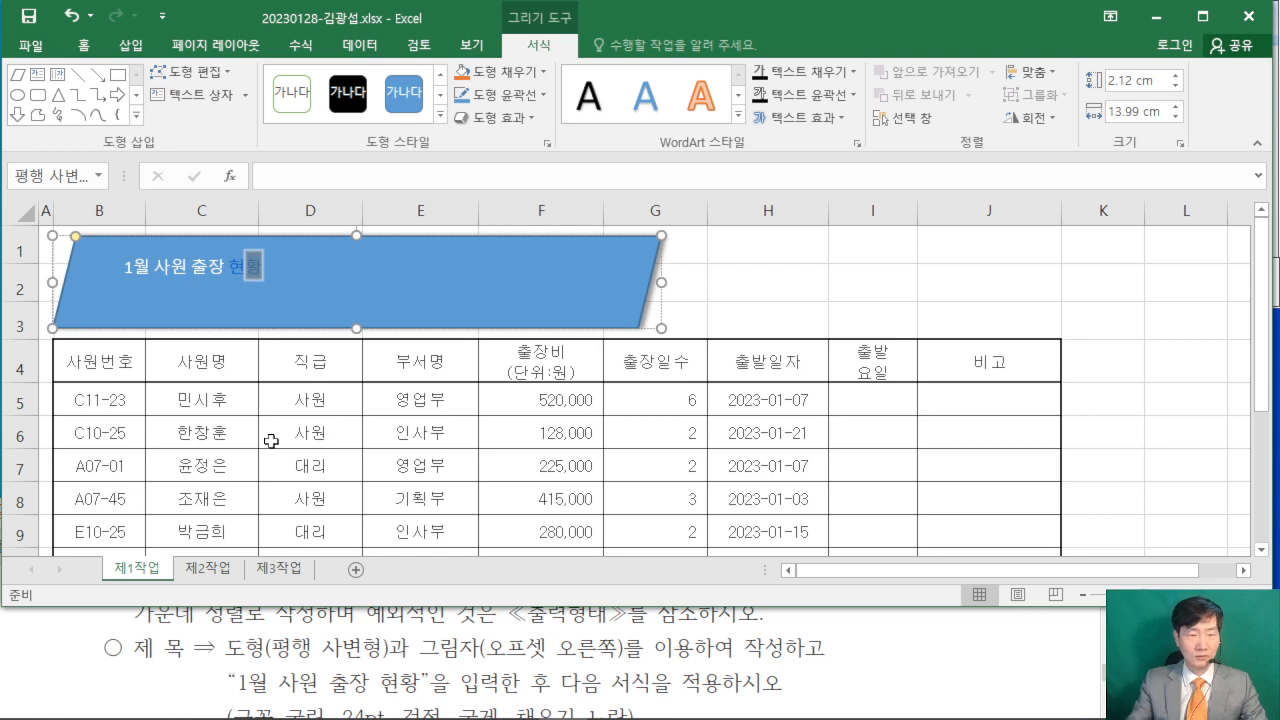
pyautogui.click(259, 269)
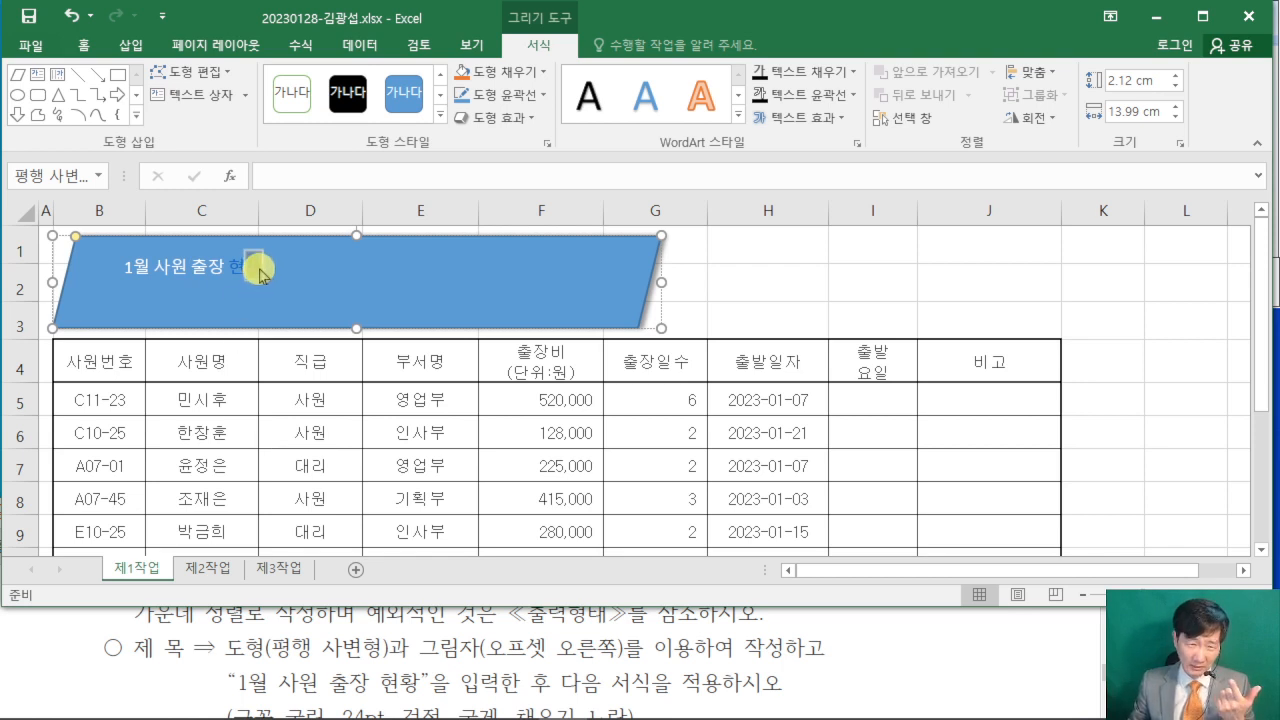
# - Switch the Korean input method from the 한컴 입력기 to the Microsoft one
pyautogui.moveTo(655, 717)
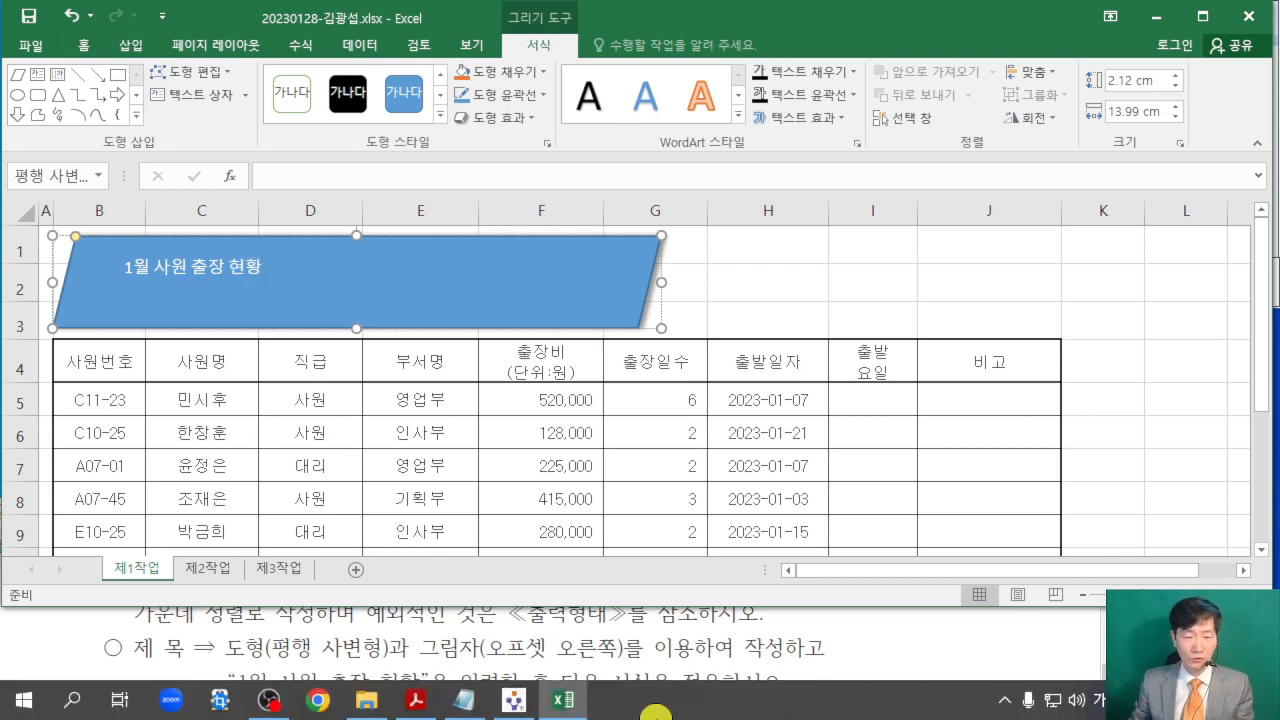
pyautogui.click(1124, 700)
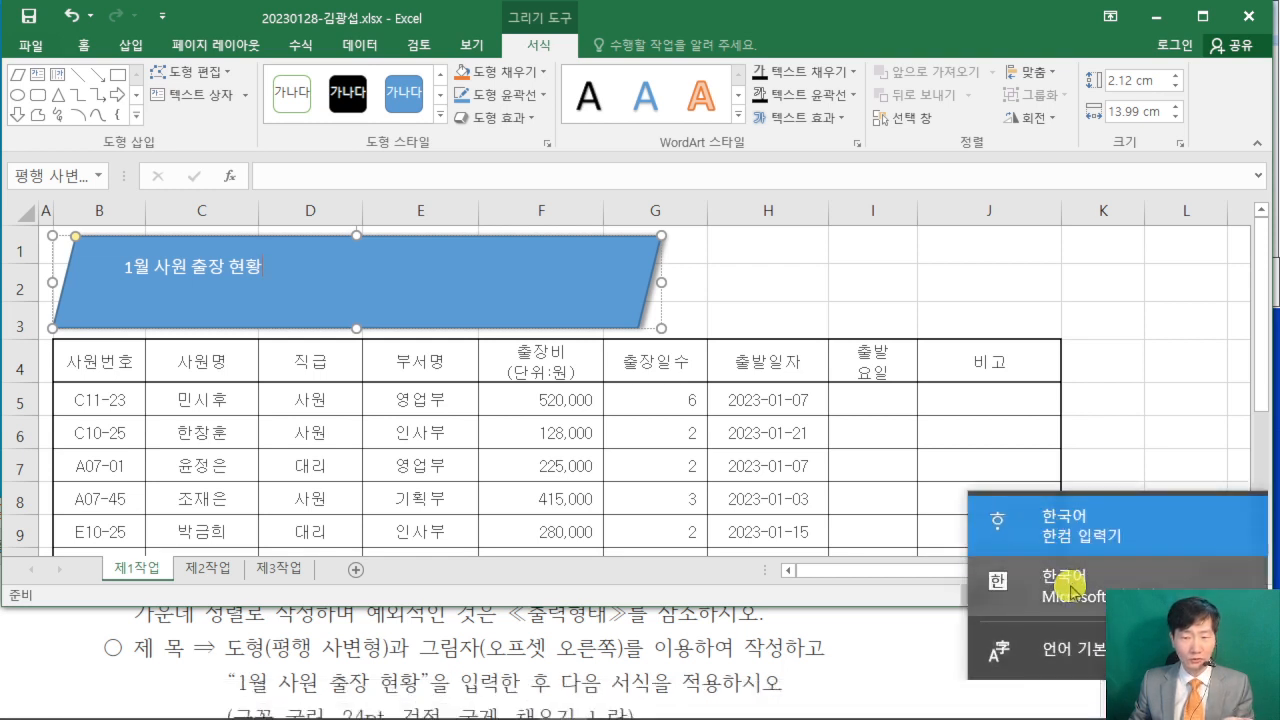
pyautogui.click(1071, 592)
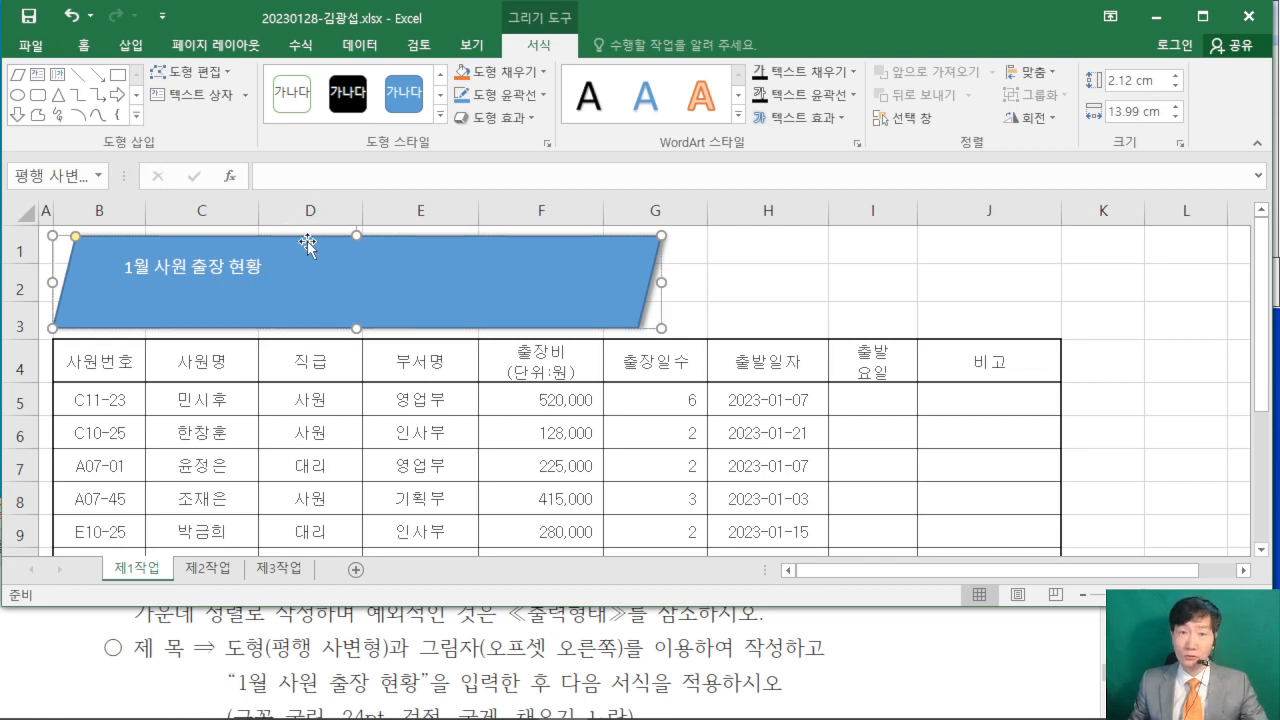
# - Check the title's font requirement in the exam PDF and set the parallelogram's text to 굴림, 24 pt
pyautogui.click(83, 45)
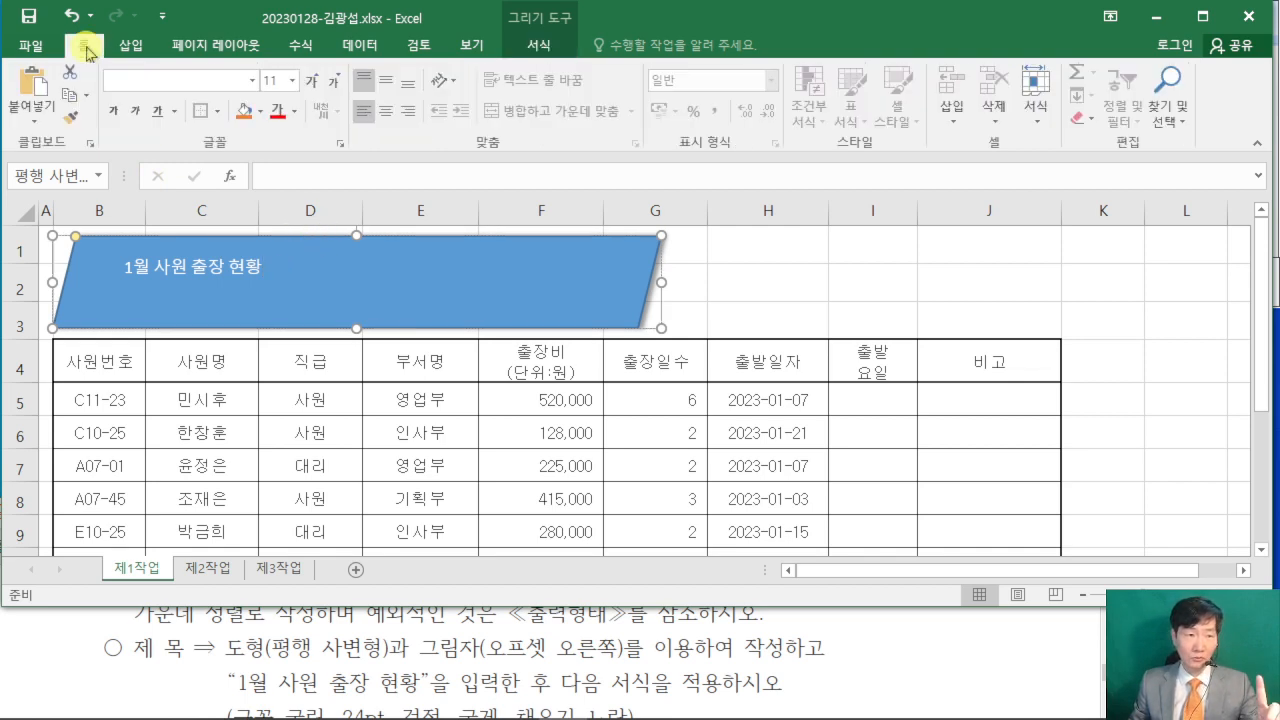
pyautogui.click(59, 650)
pyautogui.scroll(-1, 59, 648)
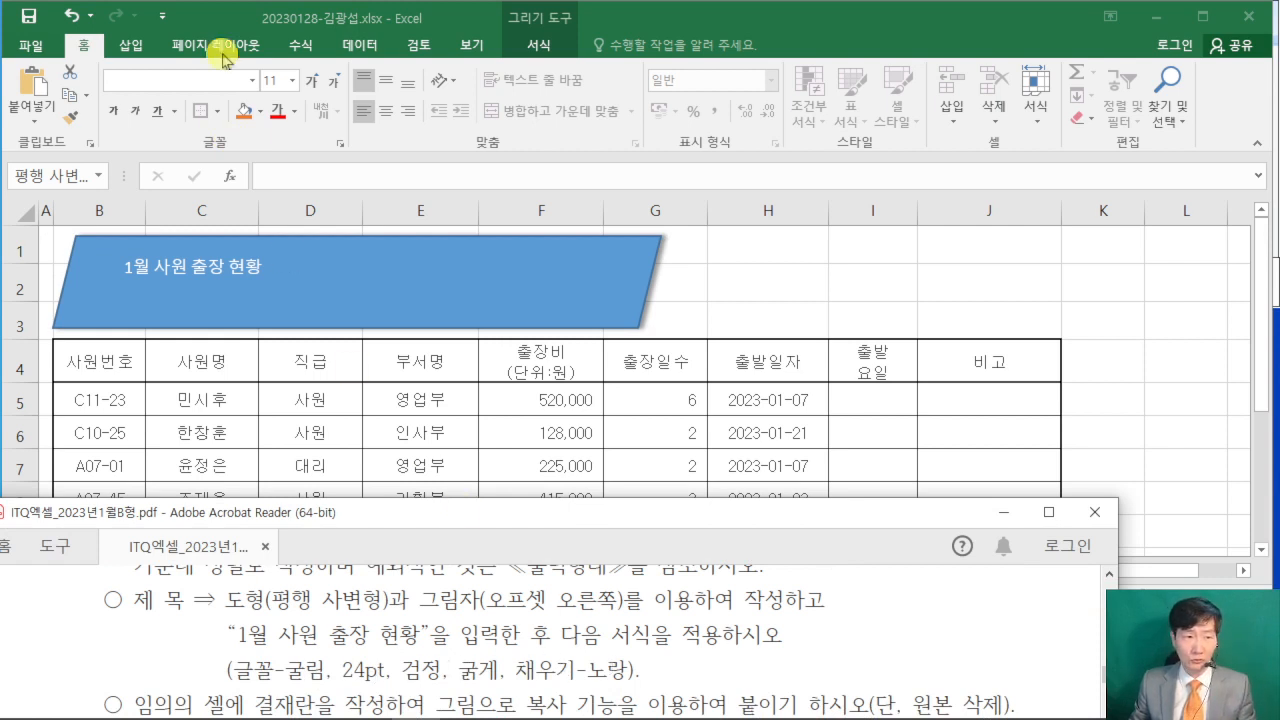
pyautogui.click(143, 85)
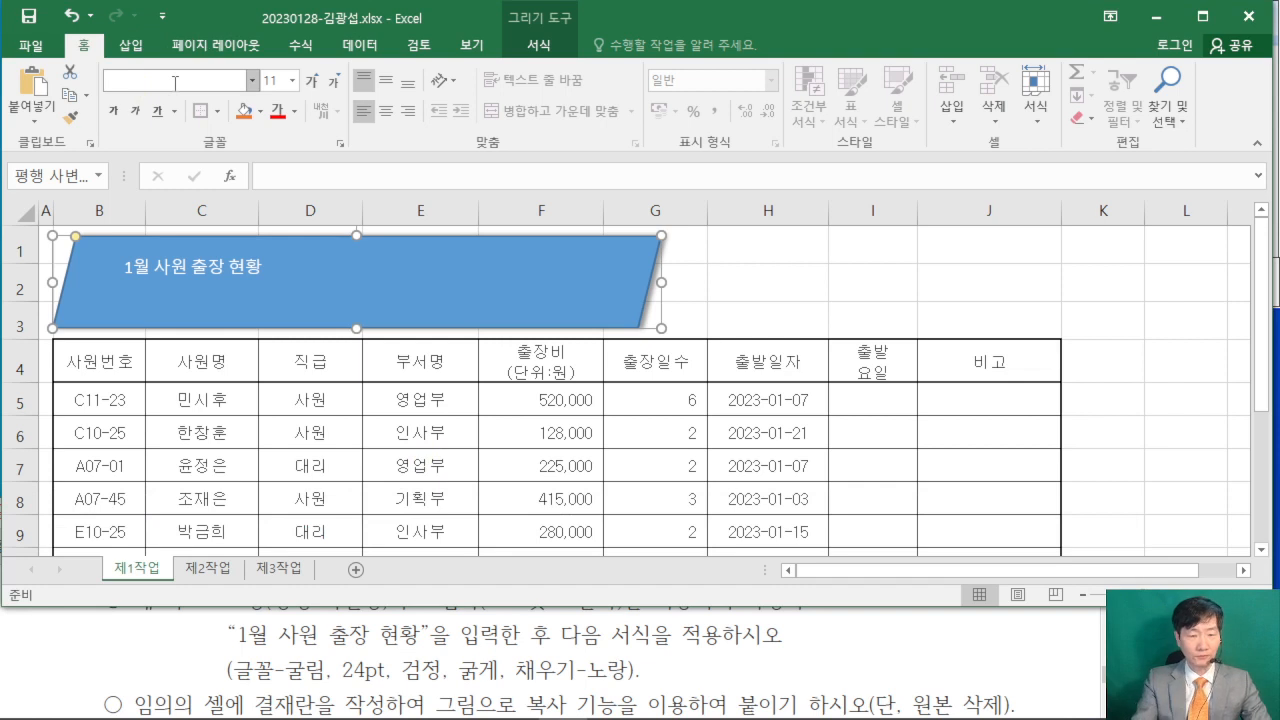
pyautogui.write('굴림')
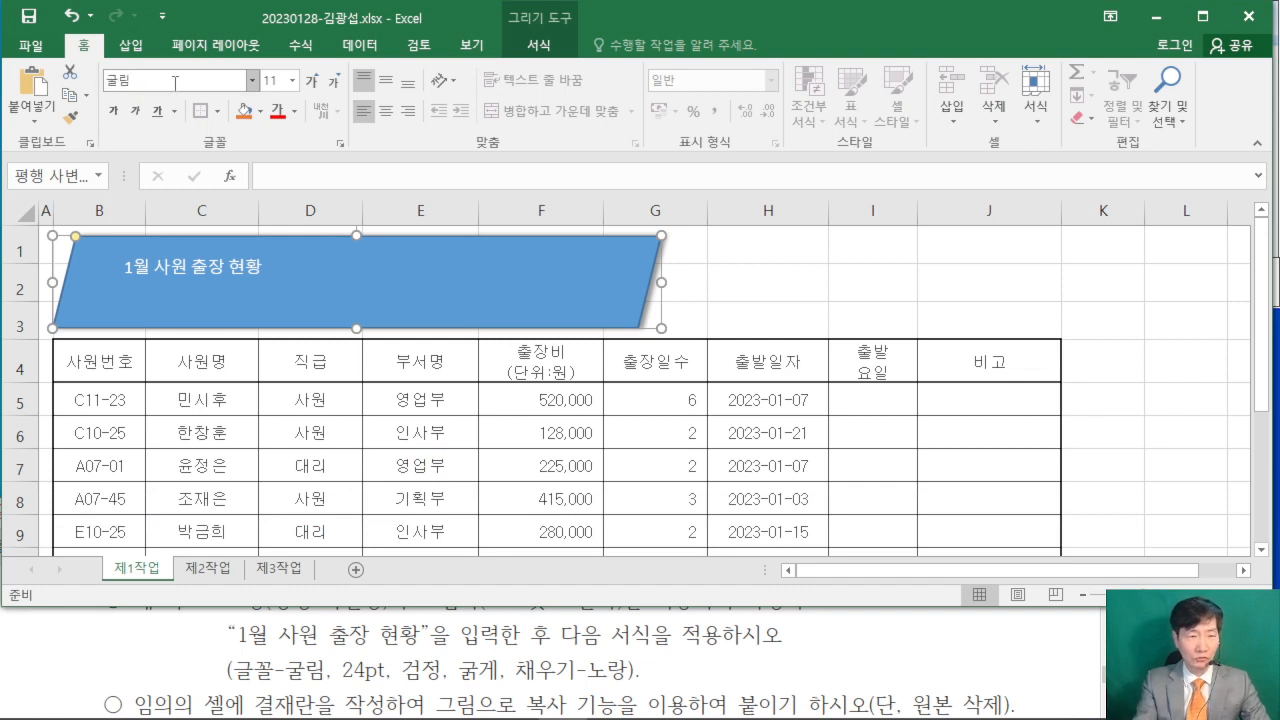
pyautogui.press('Tab')
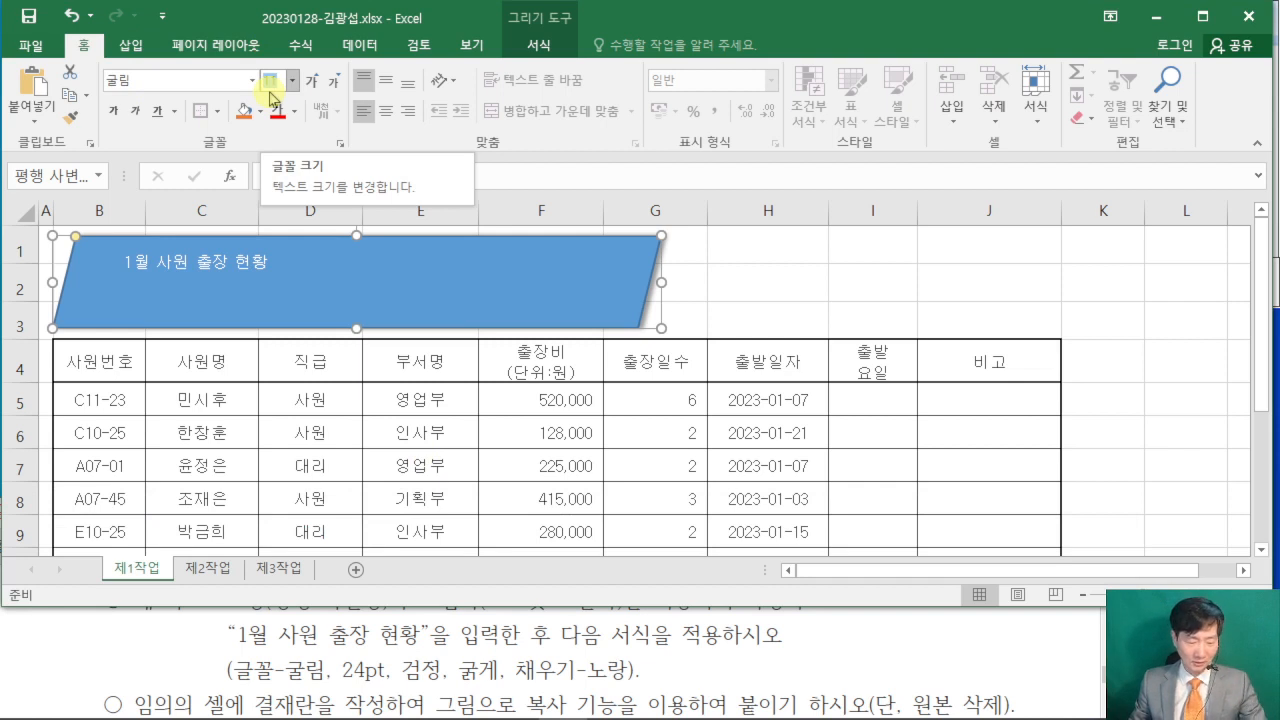
pyautogui.write('24')
pyautogui.press('Return')
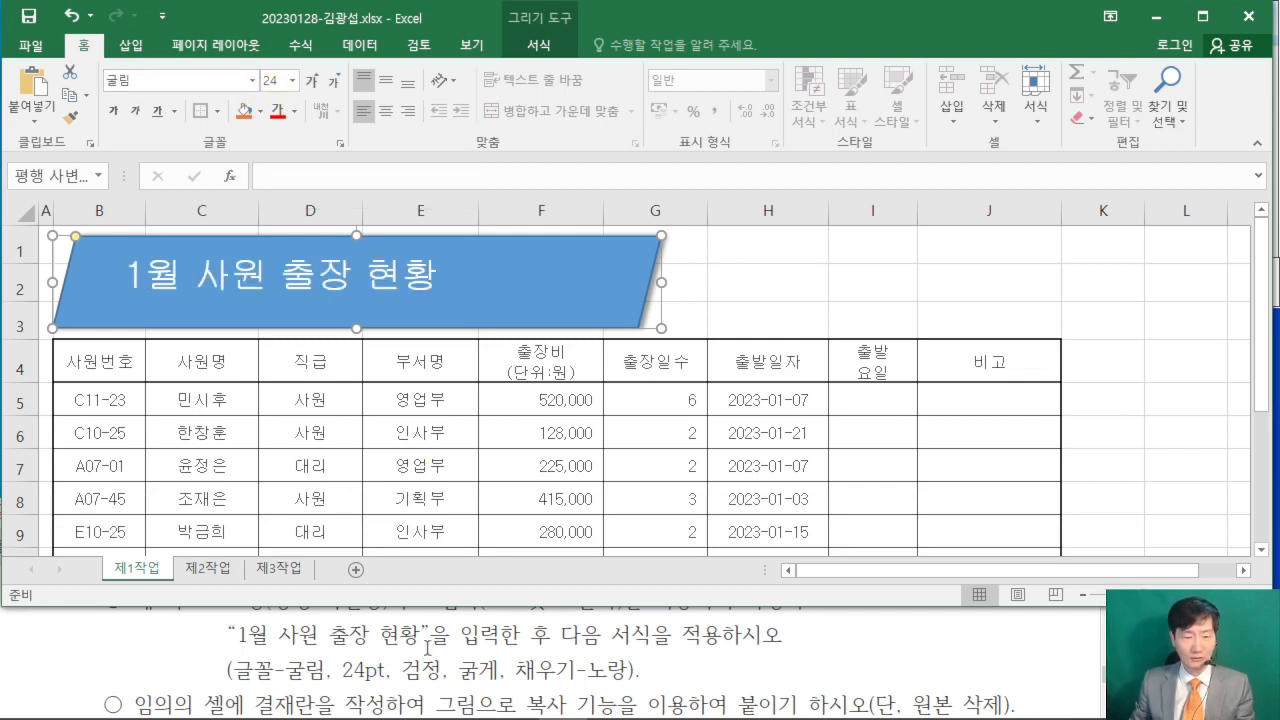
# - Make the title text black and bold, and fill the parallelogram with standard yellow
pyautogui.click(297, 116)
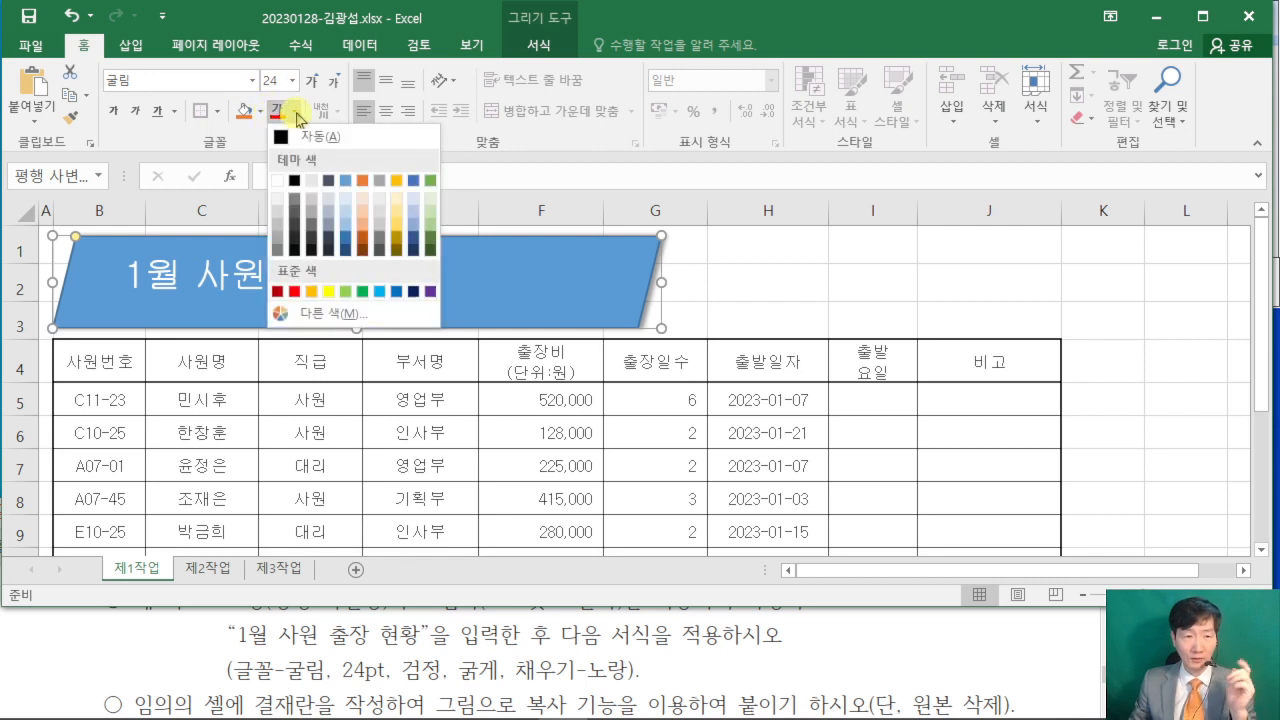
pyautogui.click(294, 182)
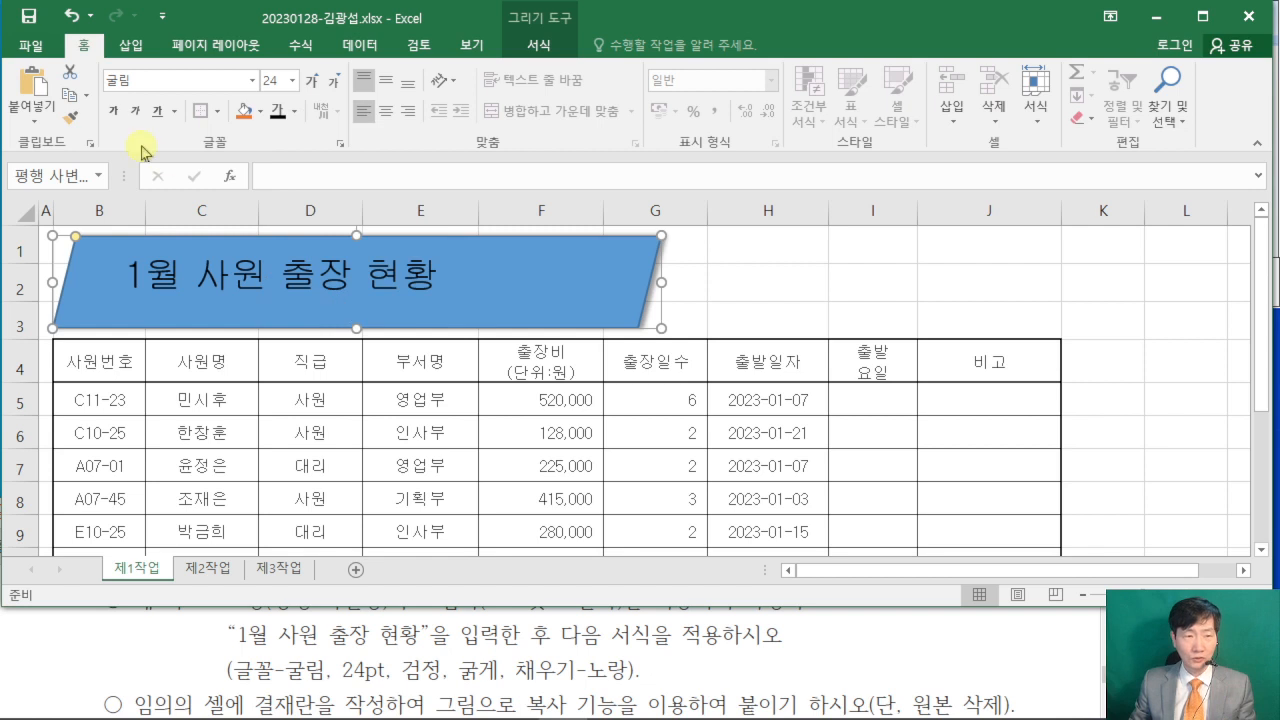
pyautogui.click(120, 117)
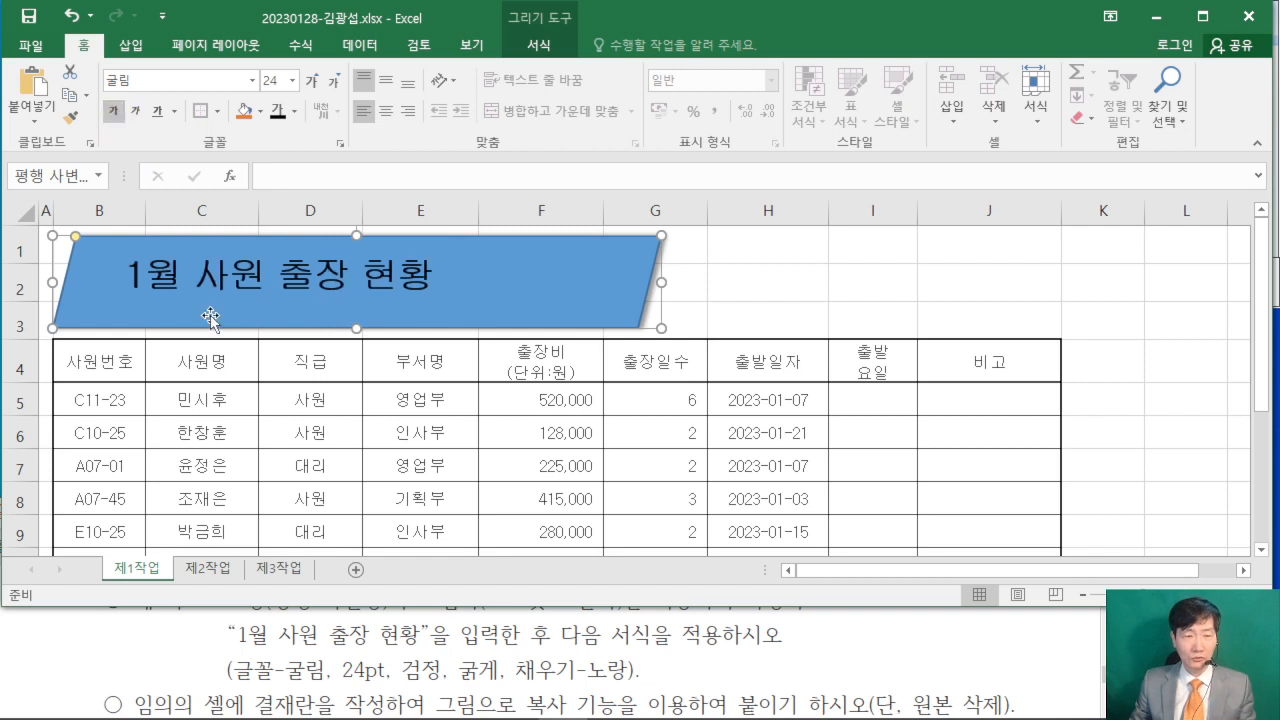
pyautogui.click(260, 112)
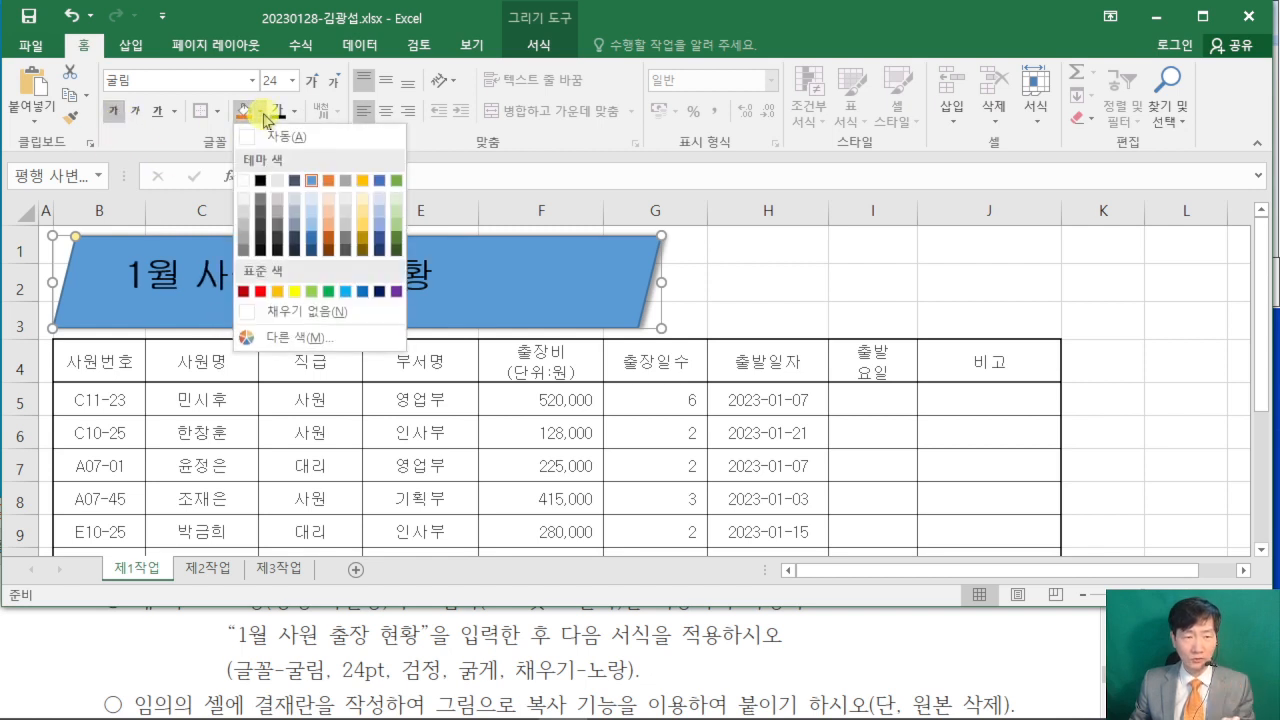
pyautogui.click(295, 291)
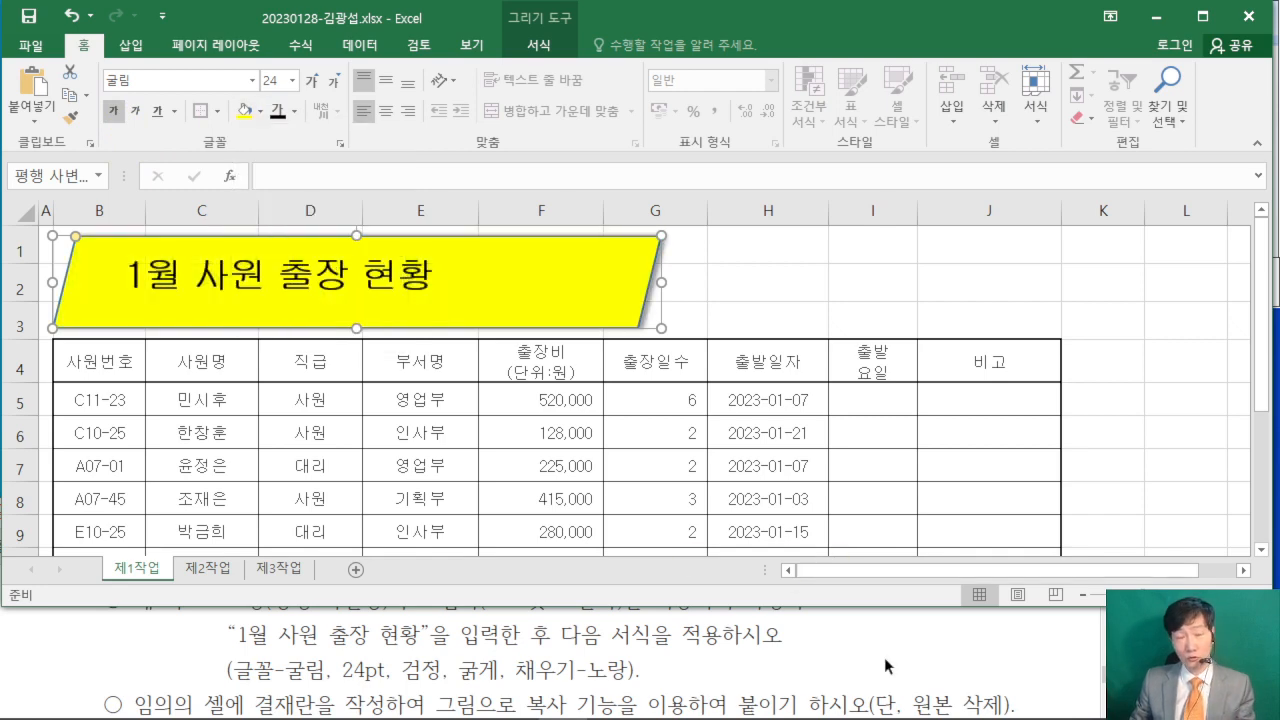
# - Compare the title with the sample output in the exam PDF and center its text vertically and horizontally in the parallelogram
pyautogui.click(980, 668)
pyautogui.scroll(5, 970, 640)
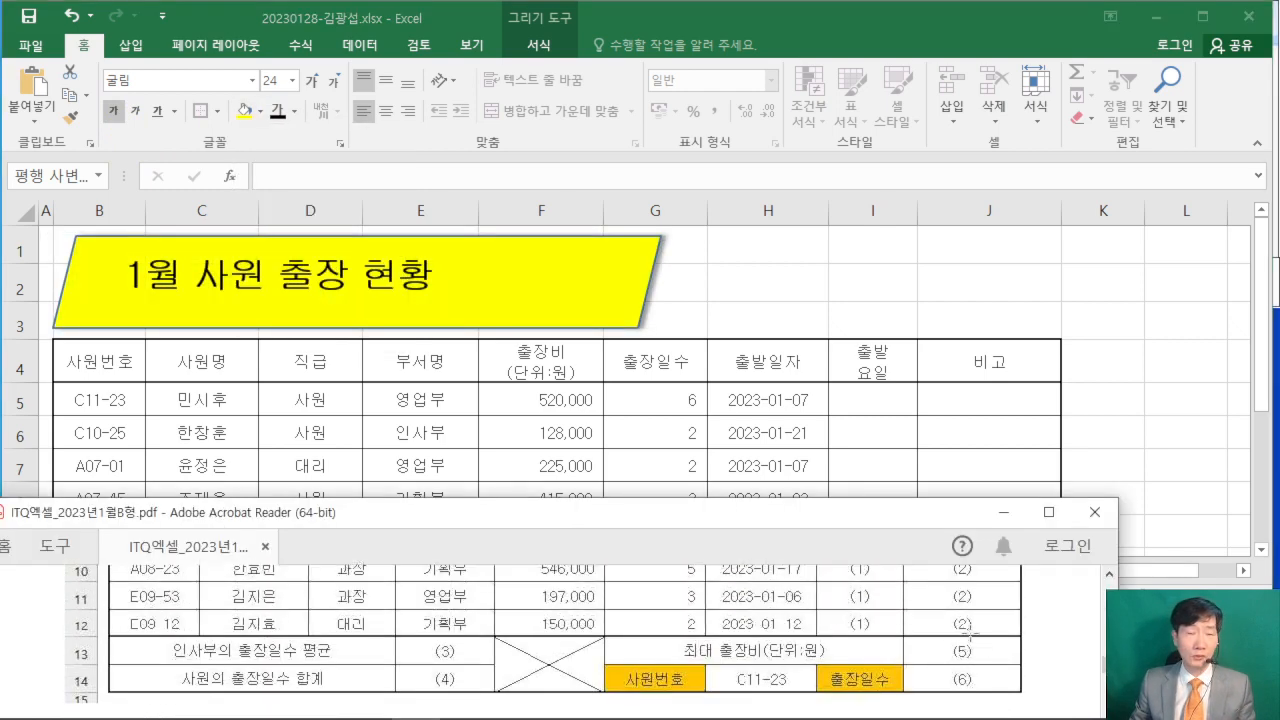
pyautogui.scroll(5, 967, 630)
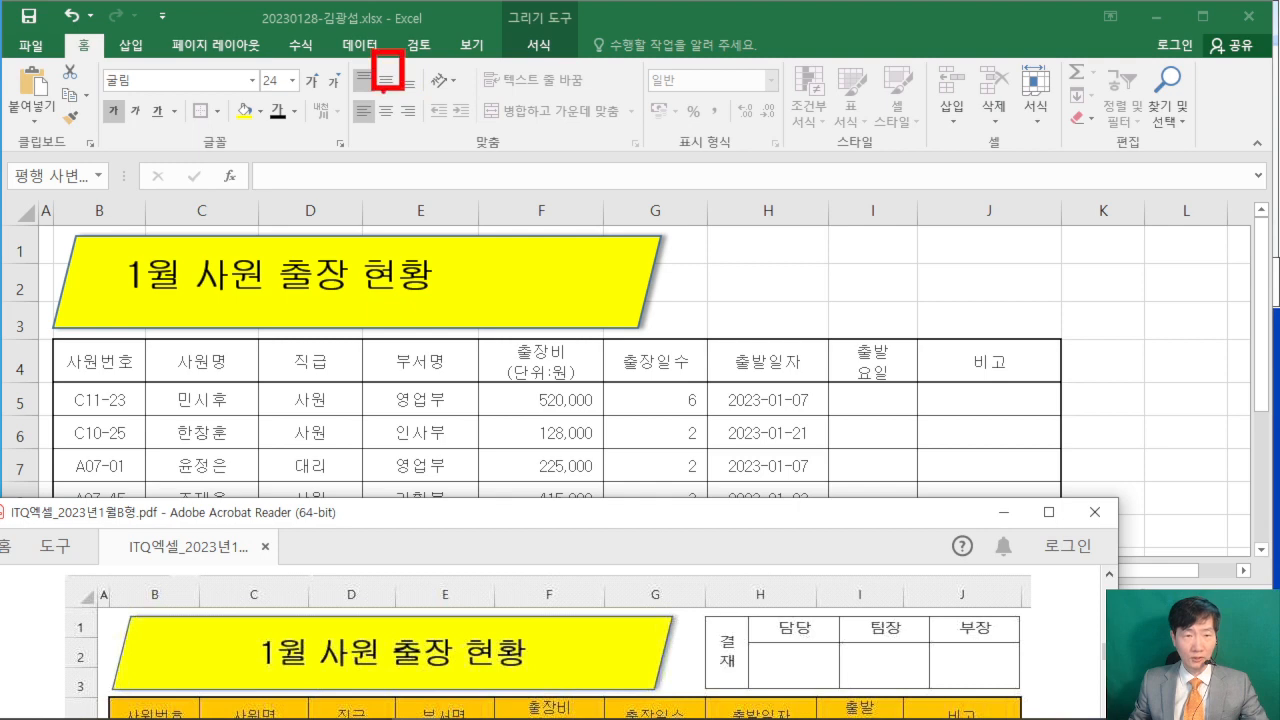
pyautogui.moveTo(372, 96); pyautogui.dragTo(410, 152)
pyautogui.moveTo(391, 59); pyautogui.dragTo(472, 73)
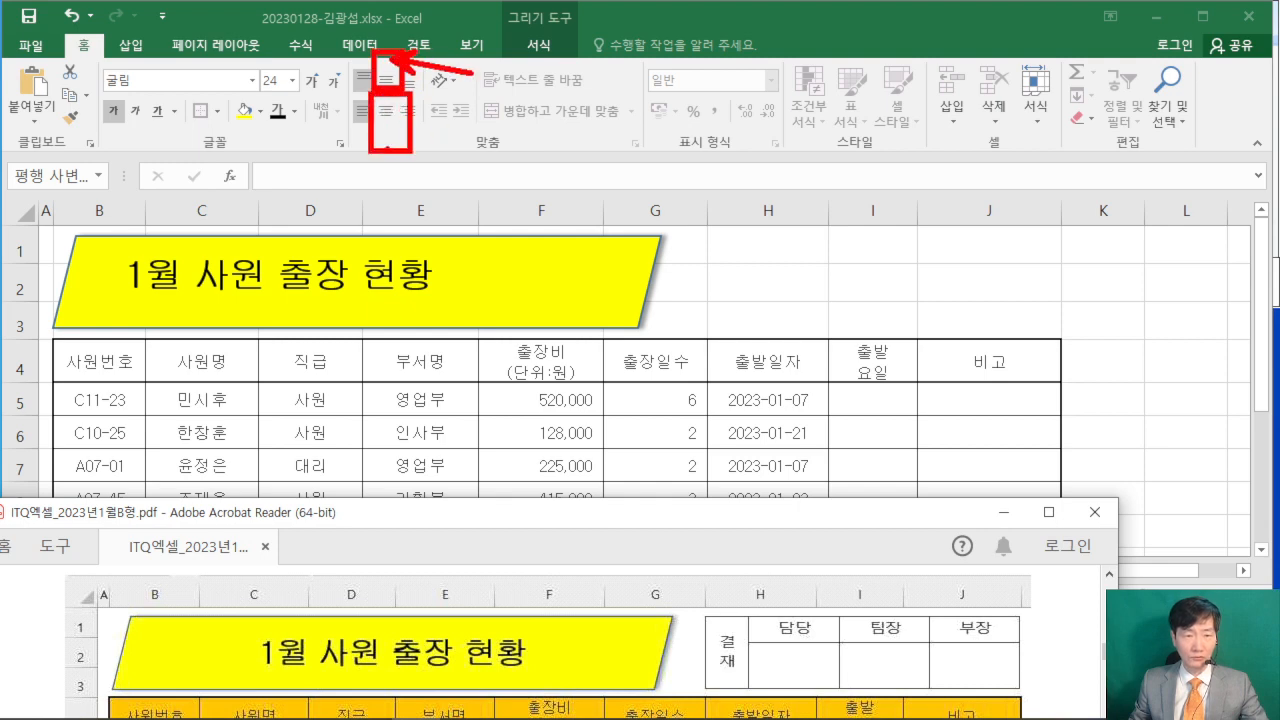
pyautogui.moveTo(384, 150); pyautogui.dragTo(289, 187)
pyautogui.click(390, 88)
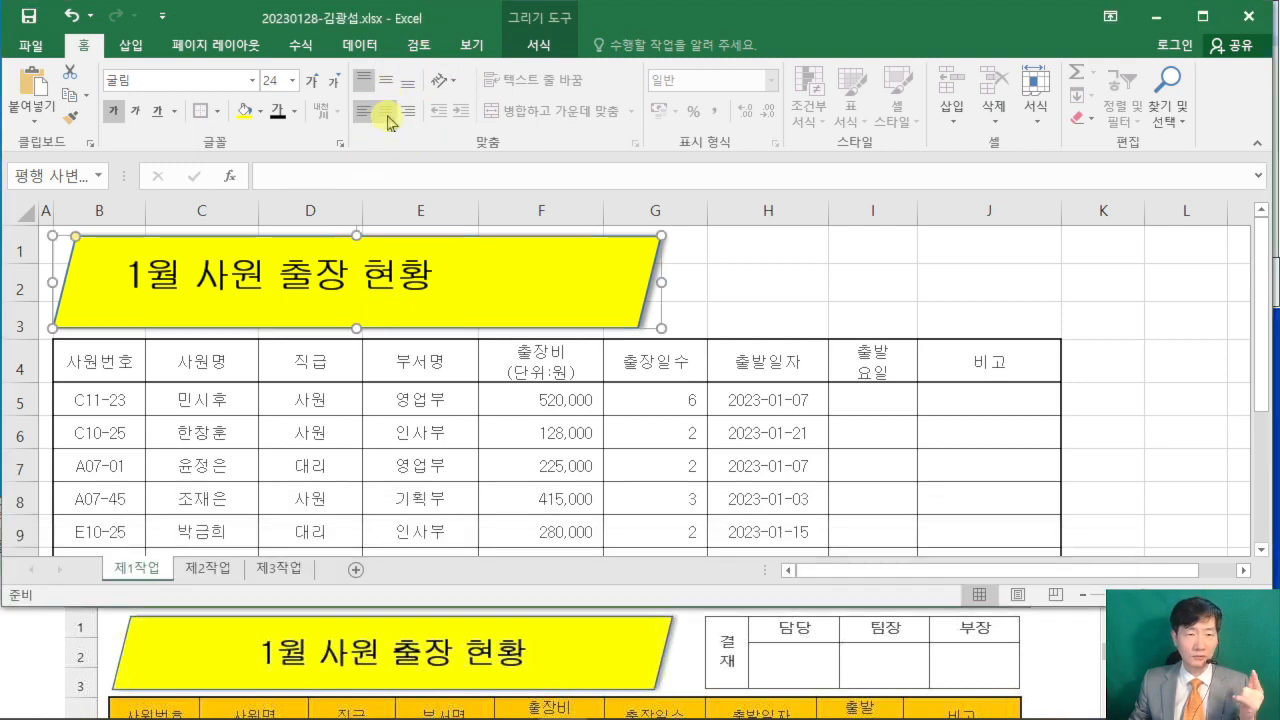
pyautogui.click(387, 80)
pyautogui.click(386, 111)
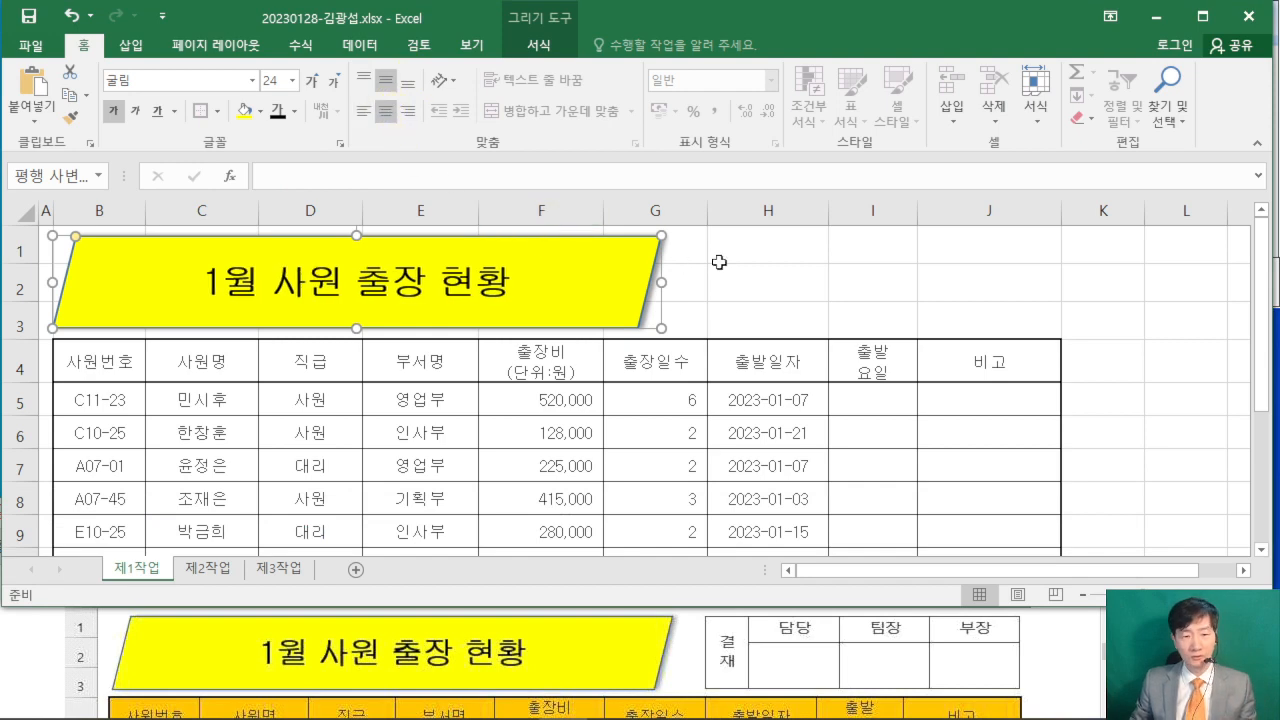
pyautogui.click(810, 283)
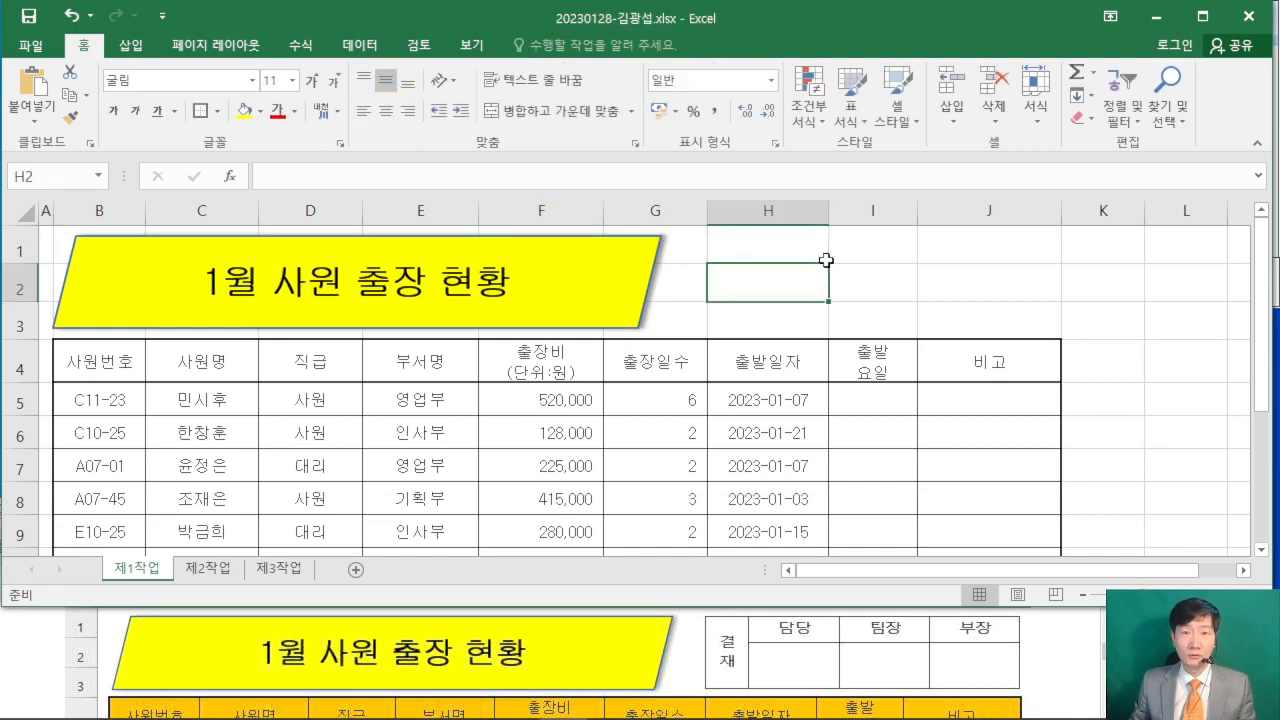
# - Examine the exam PDF's approval box (결재란) instruction and its layout in the sample output
pyautogui.click(34, 659)
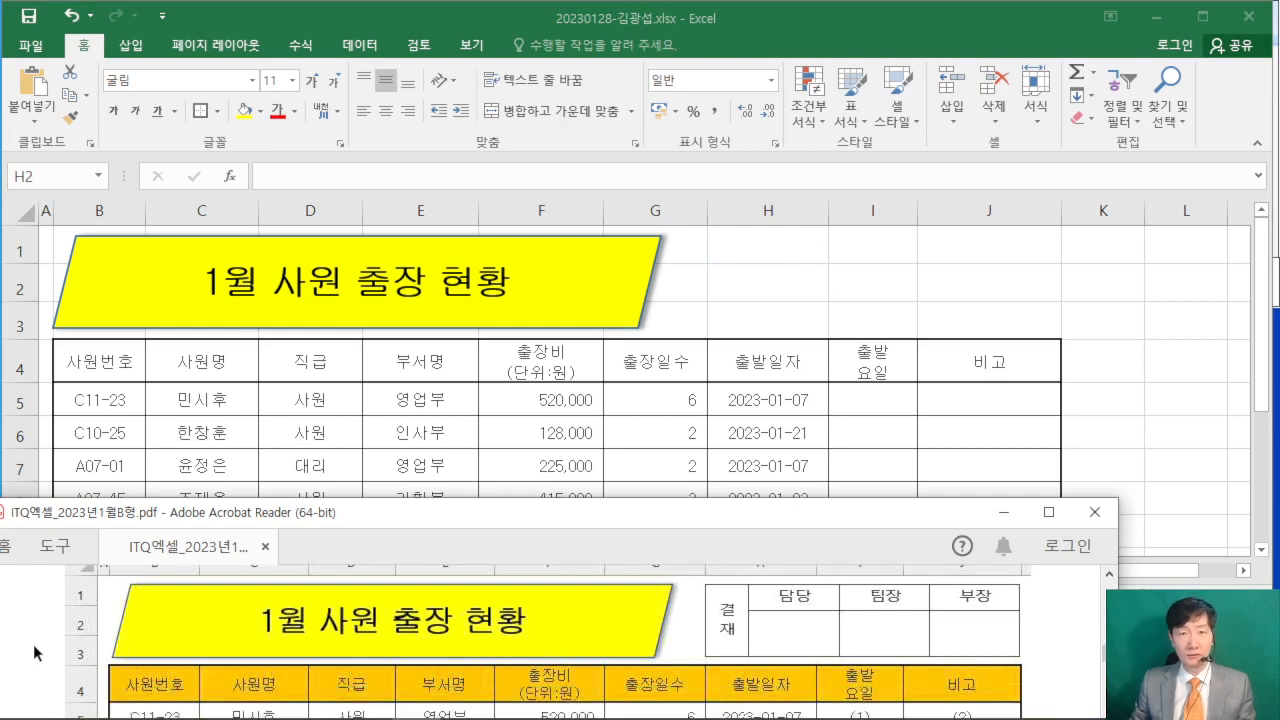
pyautogui.scroll(-5, 34, 646)
pyautogui.scroll(-5, 35, 643)
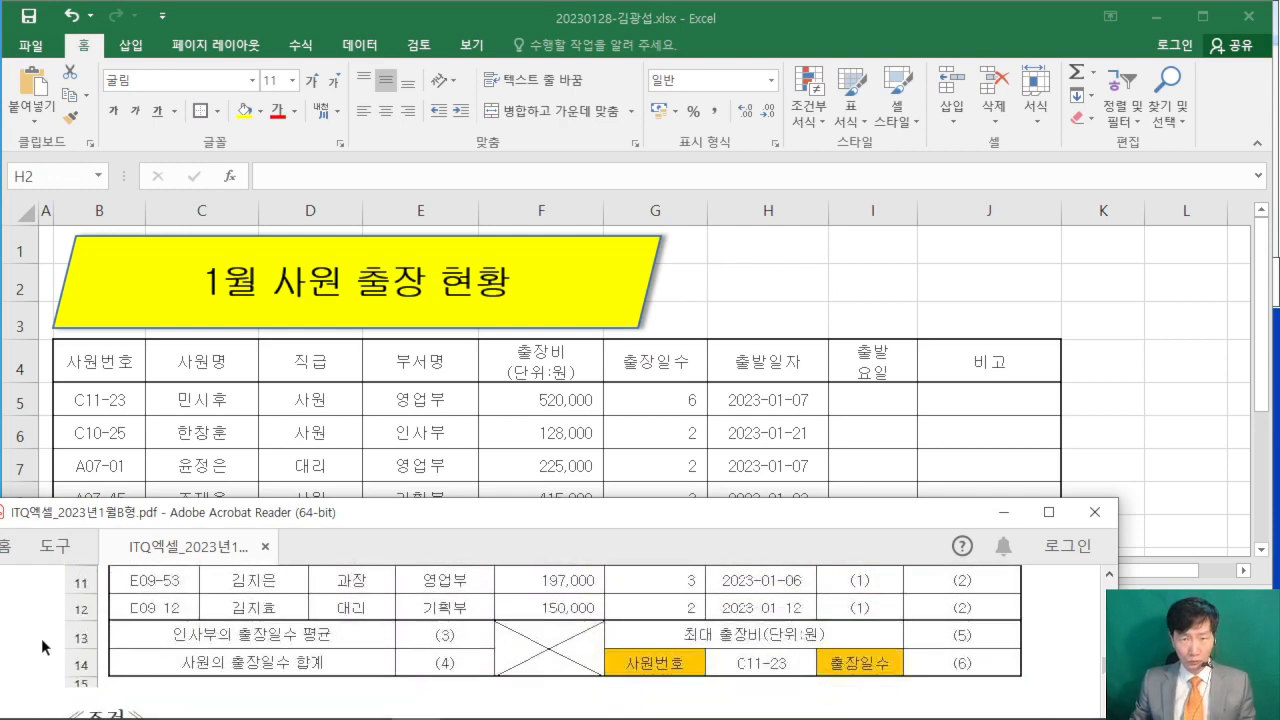
pyautogui.scroll(-3, 72, 623)
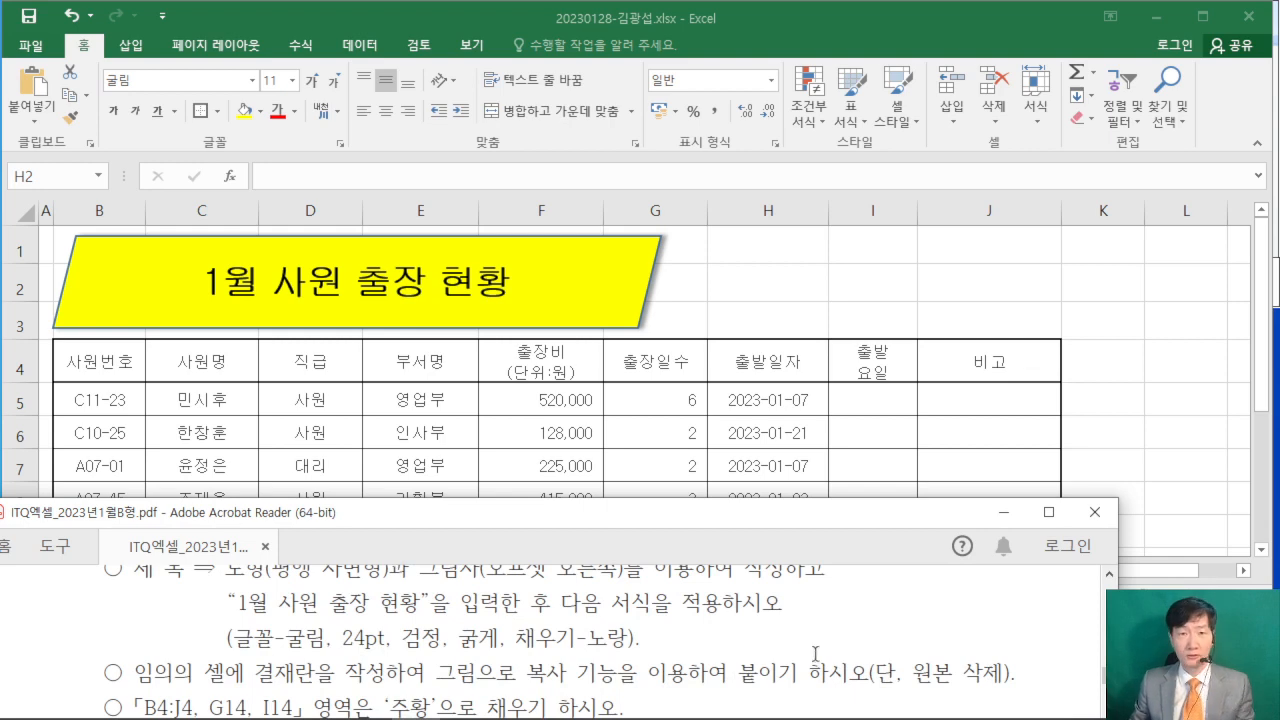
pyautogui.scroll(-1, 831, 650)
pyautogui.scroll(10, 892, 650)
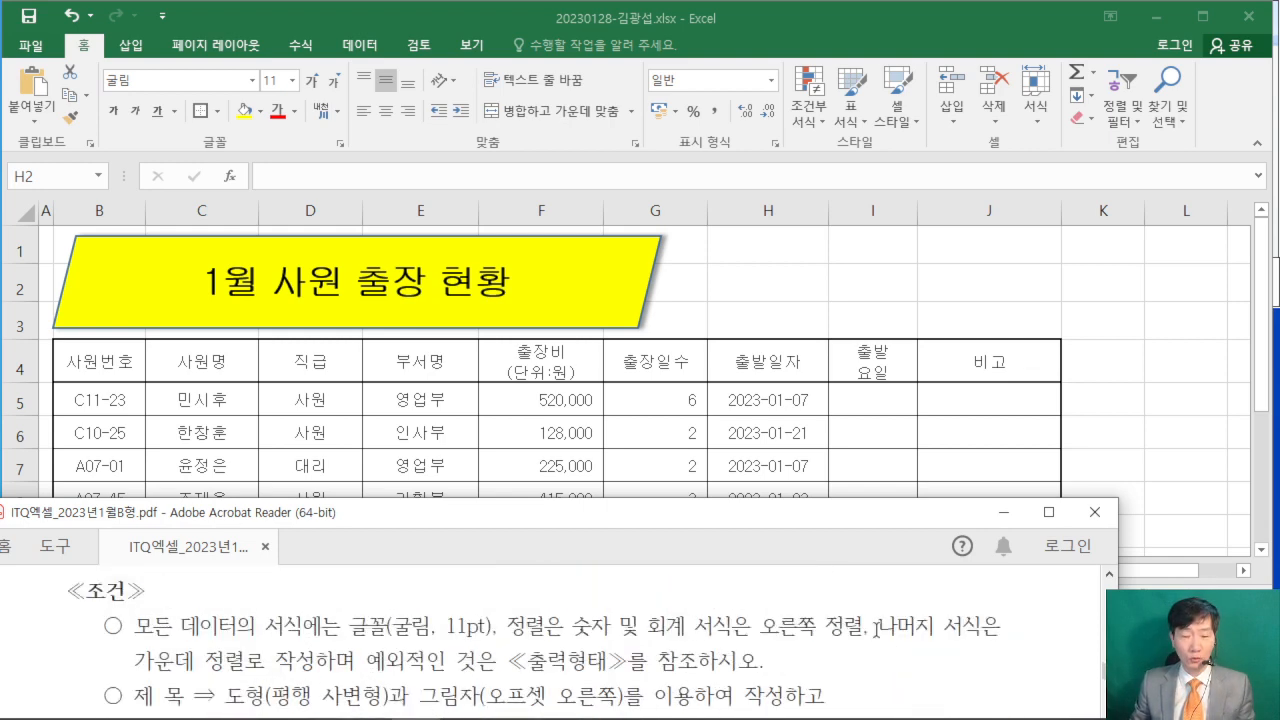
pyautogui.scroll(3, 884, 617)
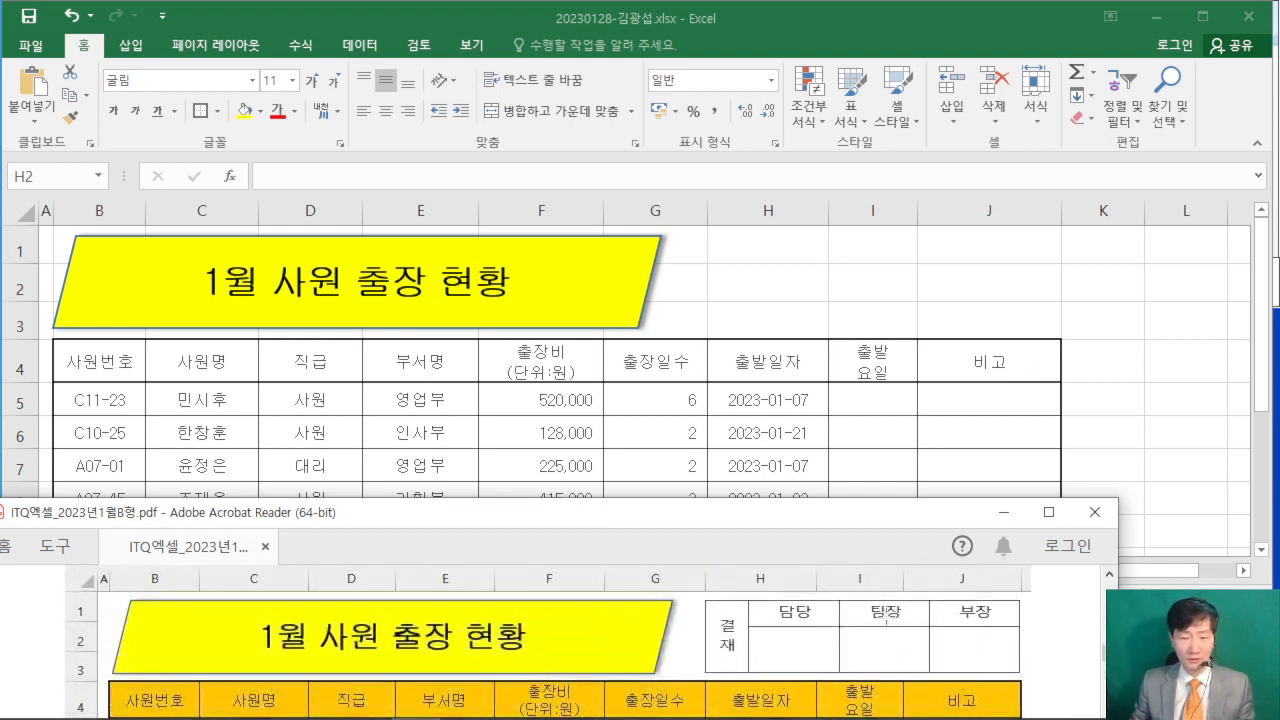
pyautogui.click(1110, 290)
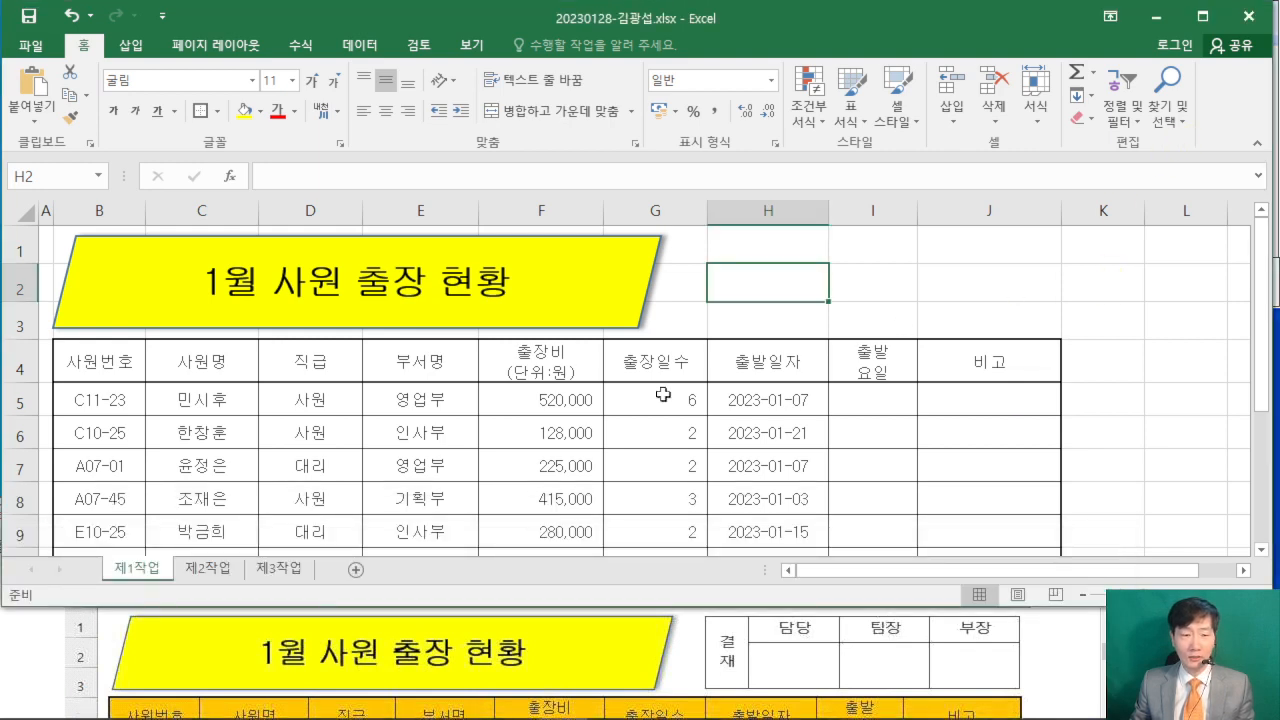
# - On the 제2작업 sheet, enter 결재, 담당, 팀장 and 부장 in cells C2 to F2
pyautogui.click(209, 568)
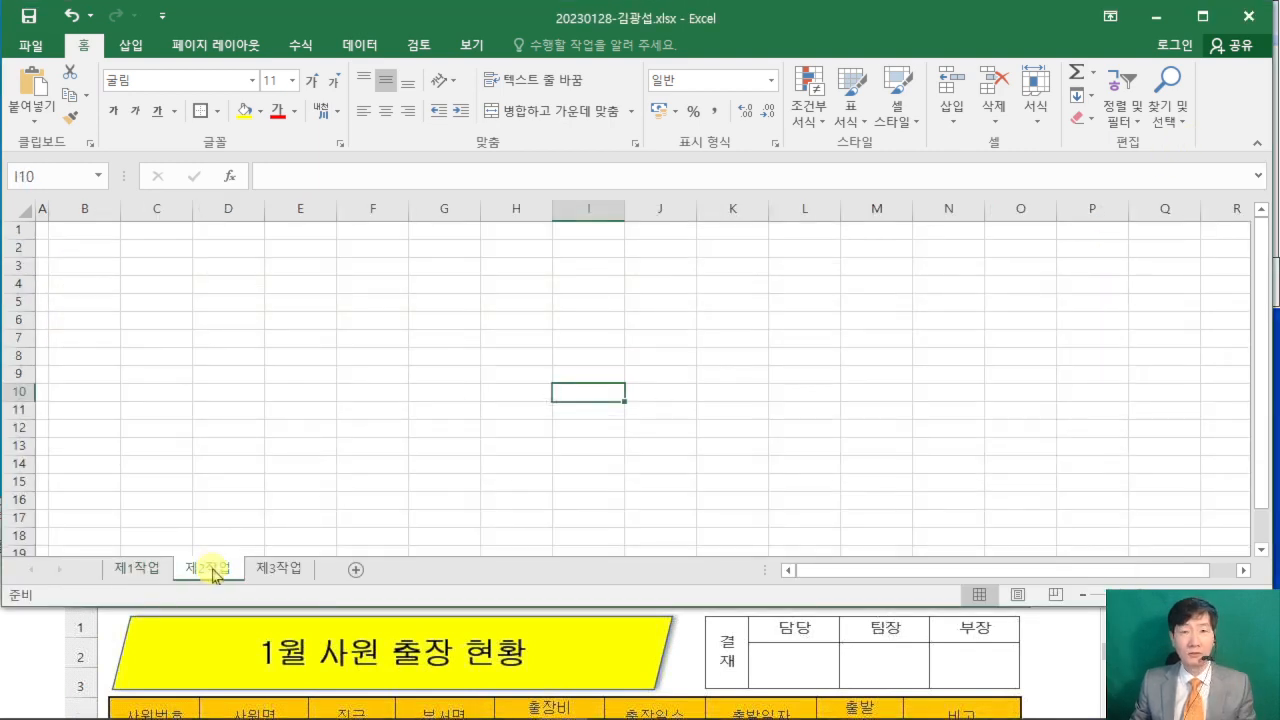
pyautogui.click(161, 246)
pyautogui.scroll(6, 280, 363)
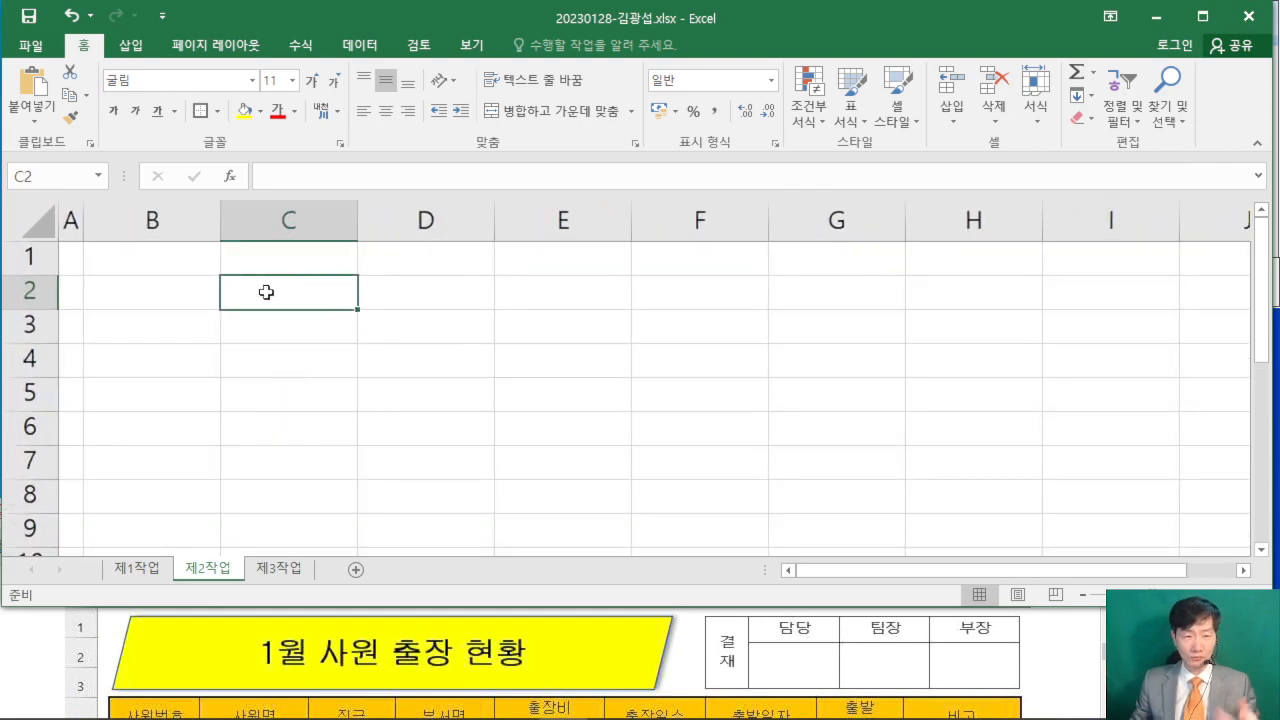
pyautogui.write('결재')
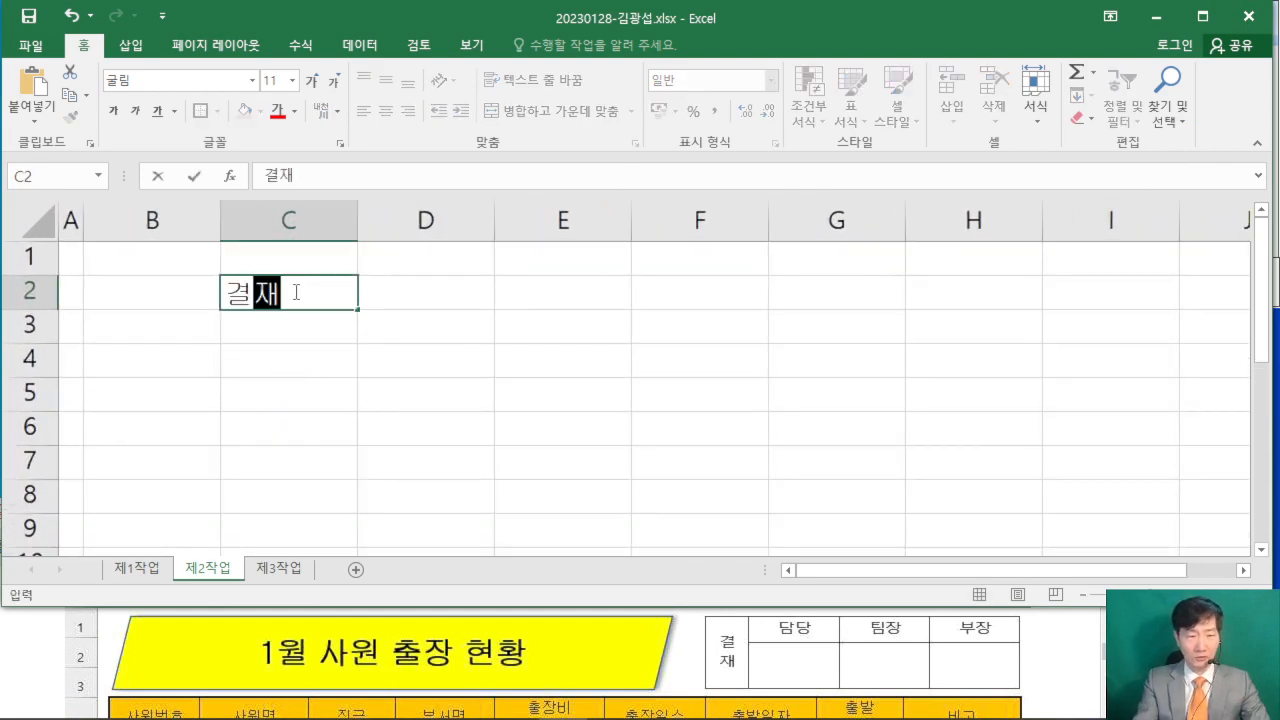
pyautogui.press('Tab')
pyautogui.write('담당')
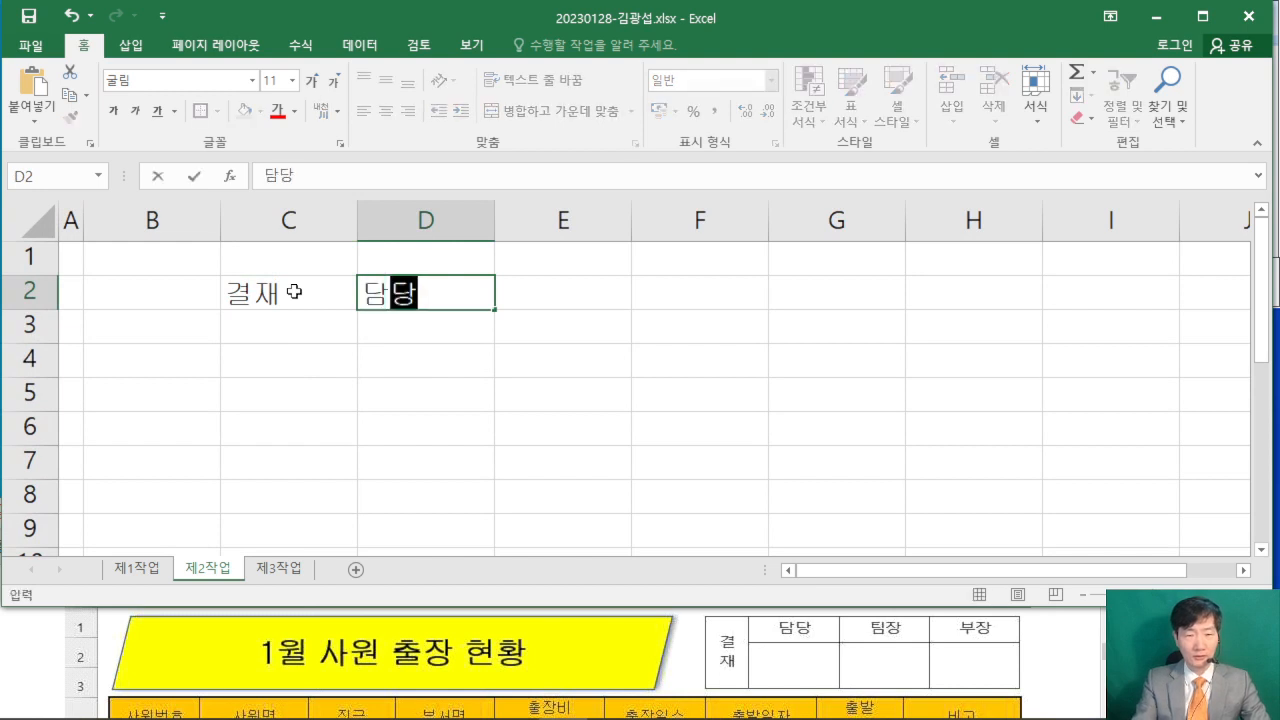
pyautogui.press('Tab')
pyautogui.write('팀장')
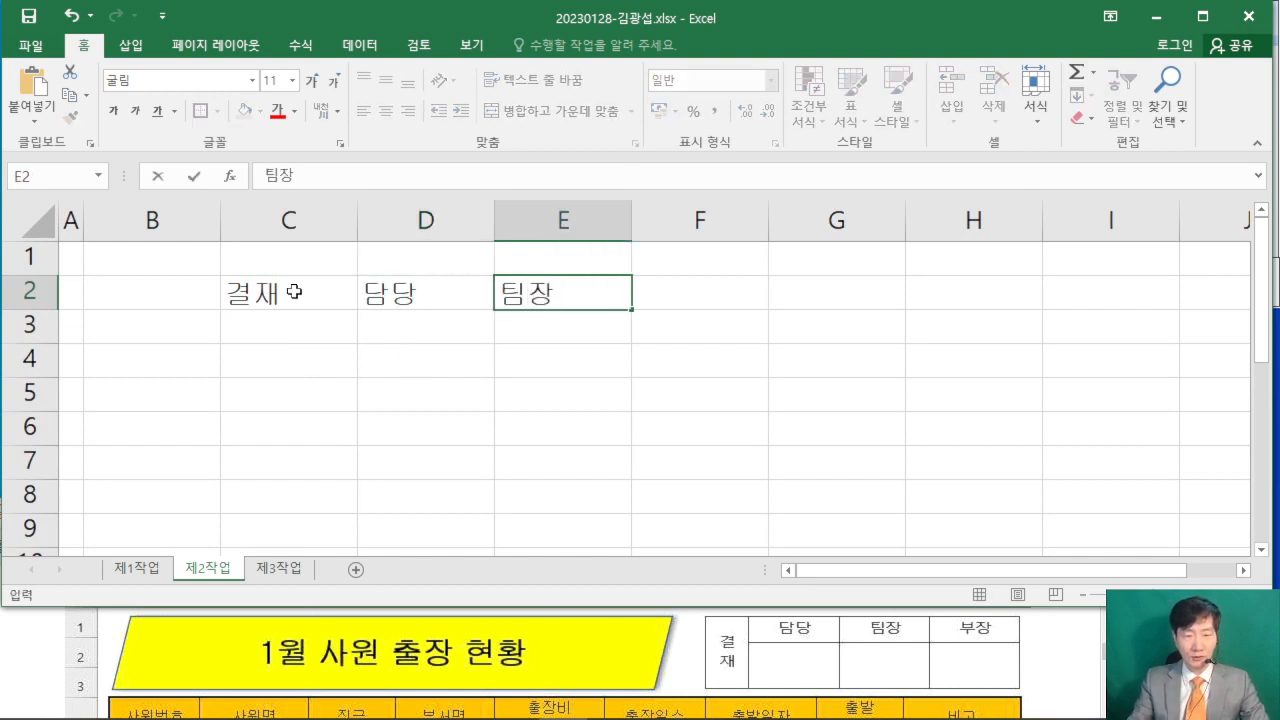
pyautogui.press('Tab')
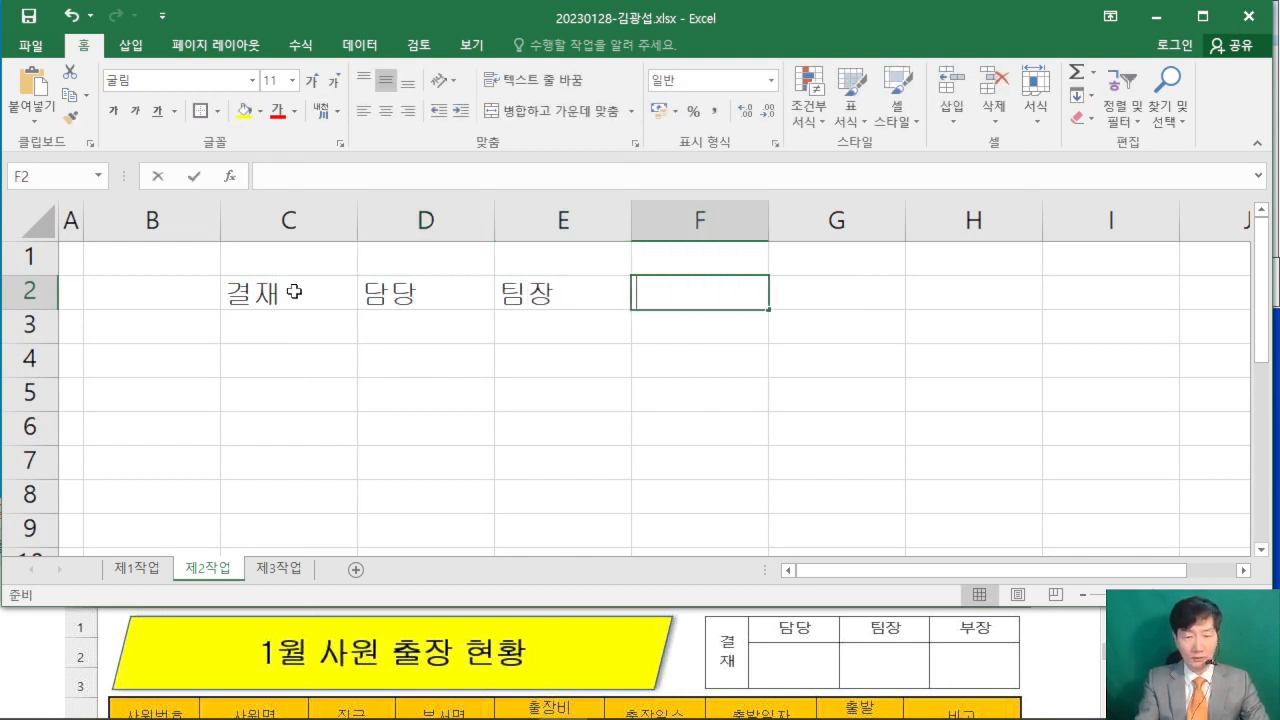
pyautogui.write('부장')
pyautogui.click(927, 409)
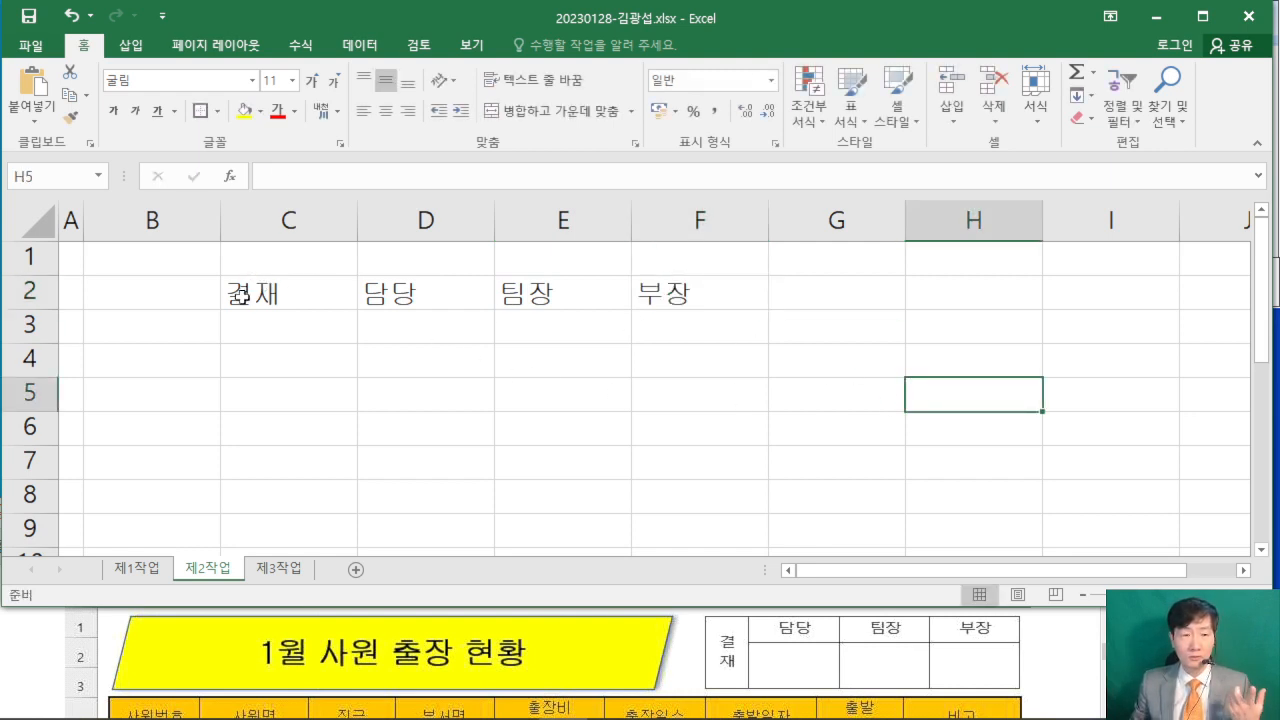
# - Apply all borders (모든 테두리) to C2:F3 and center the cell contents horizontally
pyautogui.moveTo(242, 295); pyautogui.dragTo(763, 330)
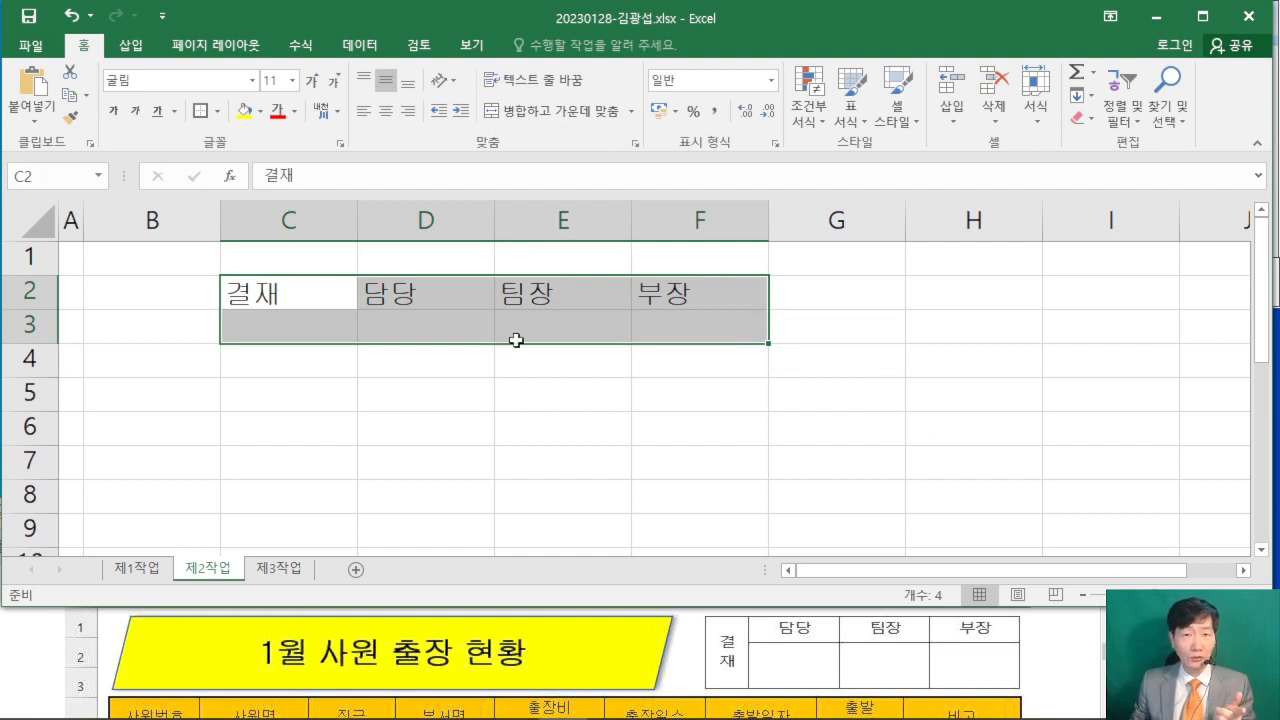
pyautogui.click(217, 113)
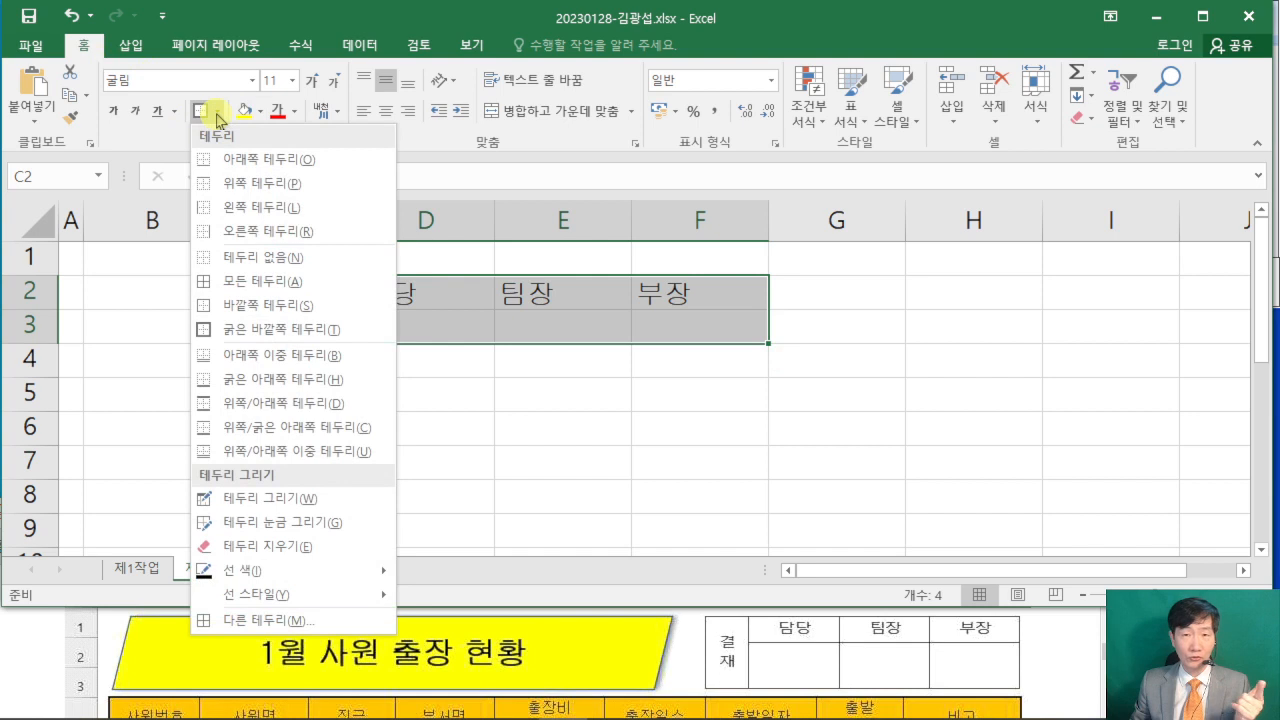
pyautogui.click(313, 284)
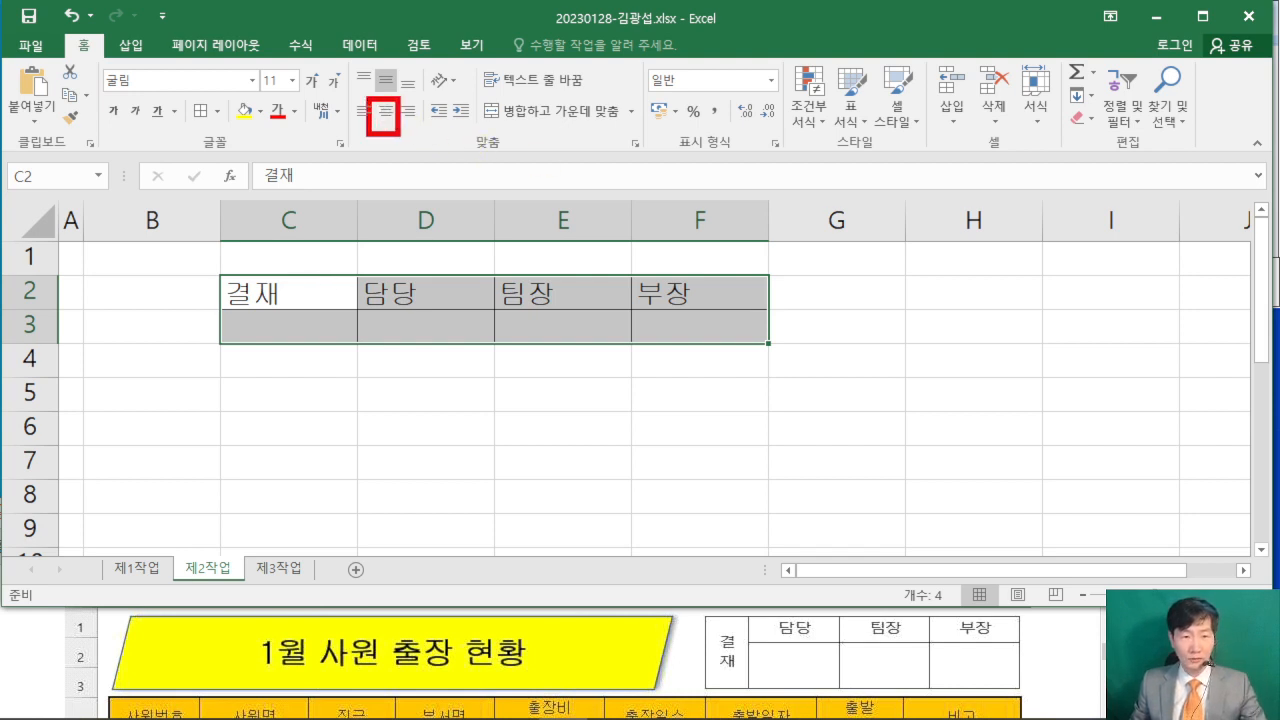
pyautogui.click(386, 110)
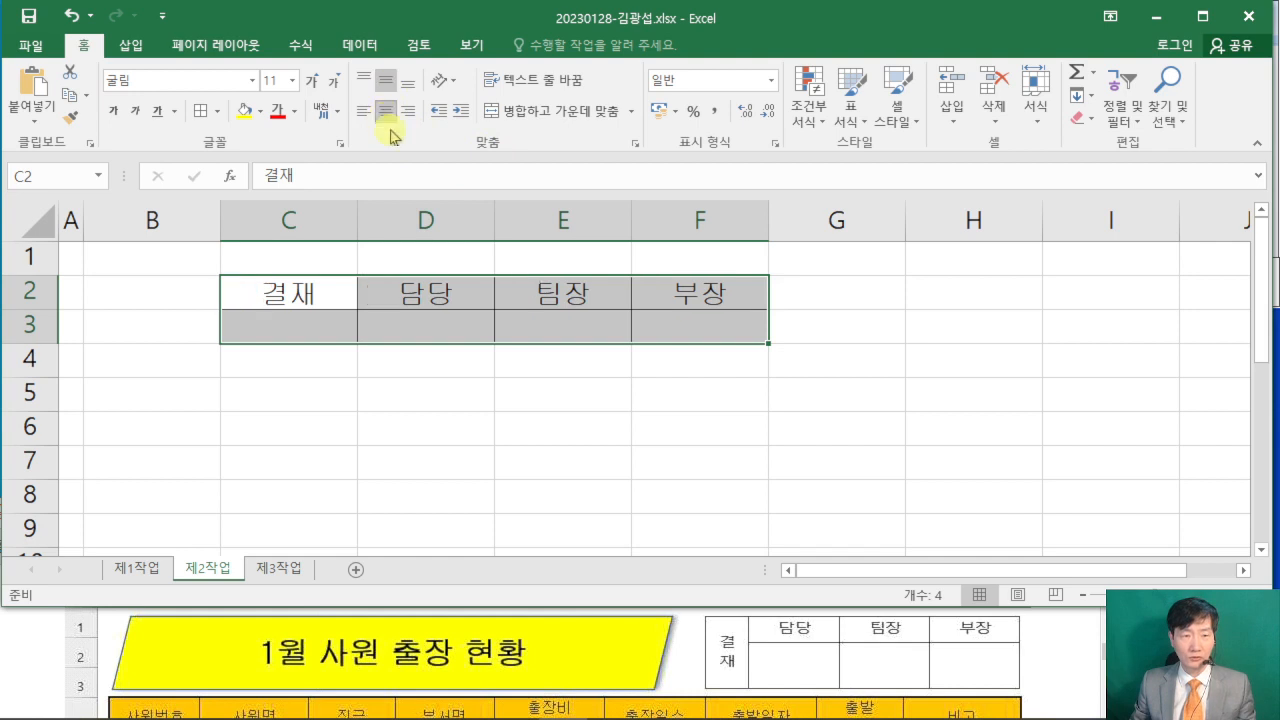
pyautogui.click(491, 420)
# - Merge and center cells C2:C3 containing 결재
pyautogui.moveTo(290, 290); pyautogui.dragTo(283, 318)
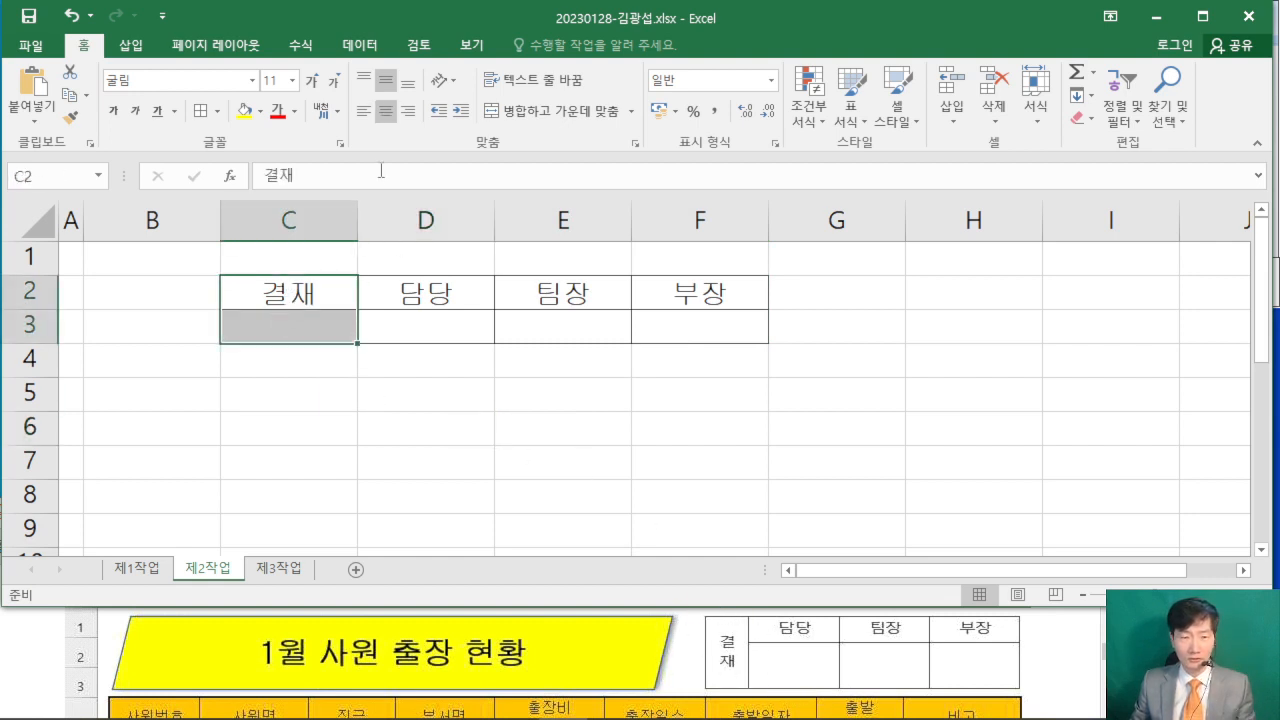
pyautogui.click(540, 120)
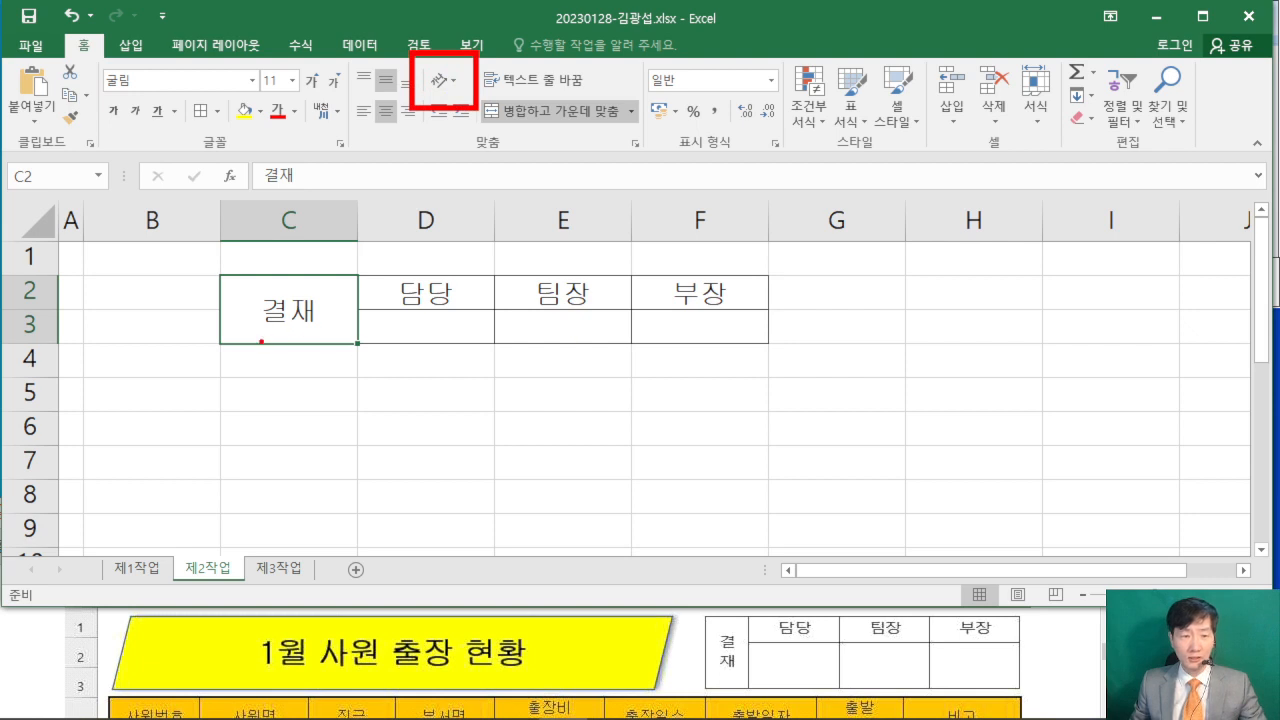
pyautogui.moveTo(282, 355); pyautogui.dragTo(298, 351)
pyautogui.moveTo(299, 341); pyautogui.dragTo(295, 407)
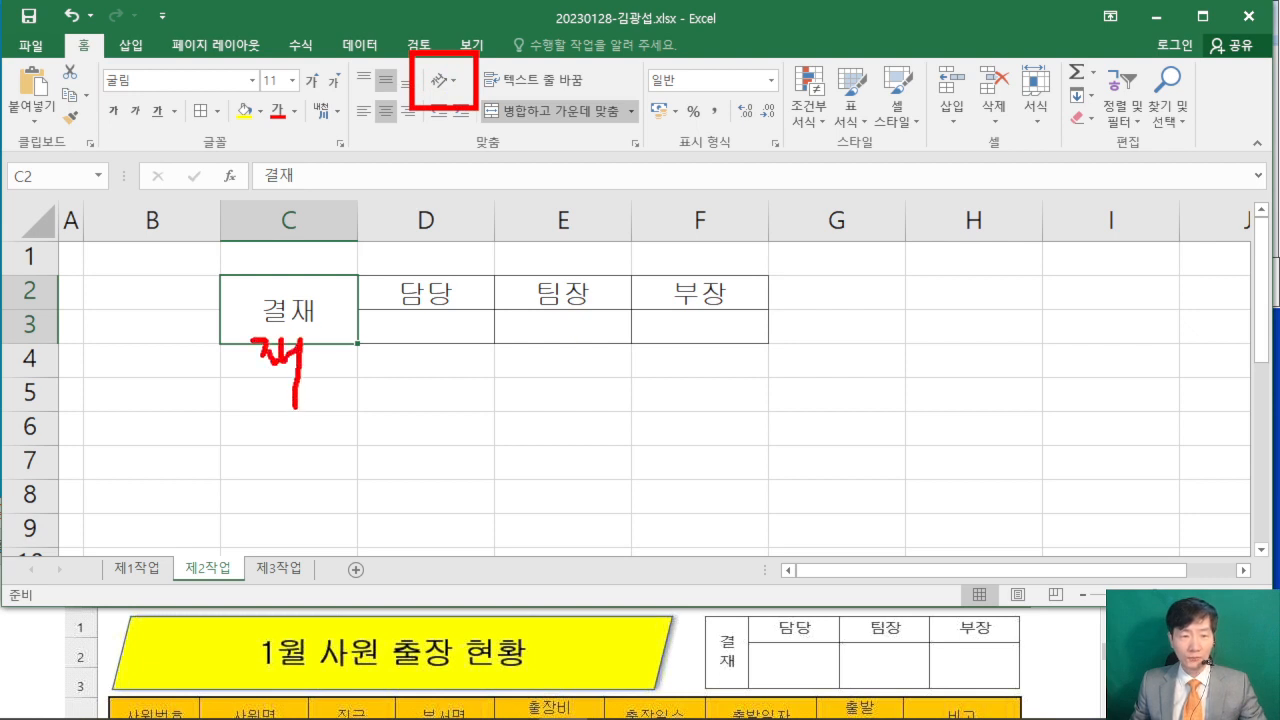
pyautogui.moveTo(452, 95); pyautogui.dragTo(617, 236)
pyautogui.moveTo(476, 103); pyautogui.dragTo(452, 118)
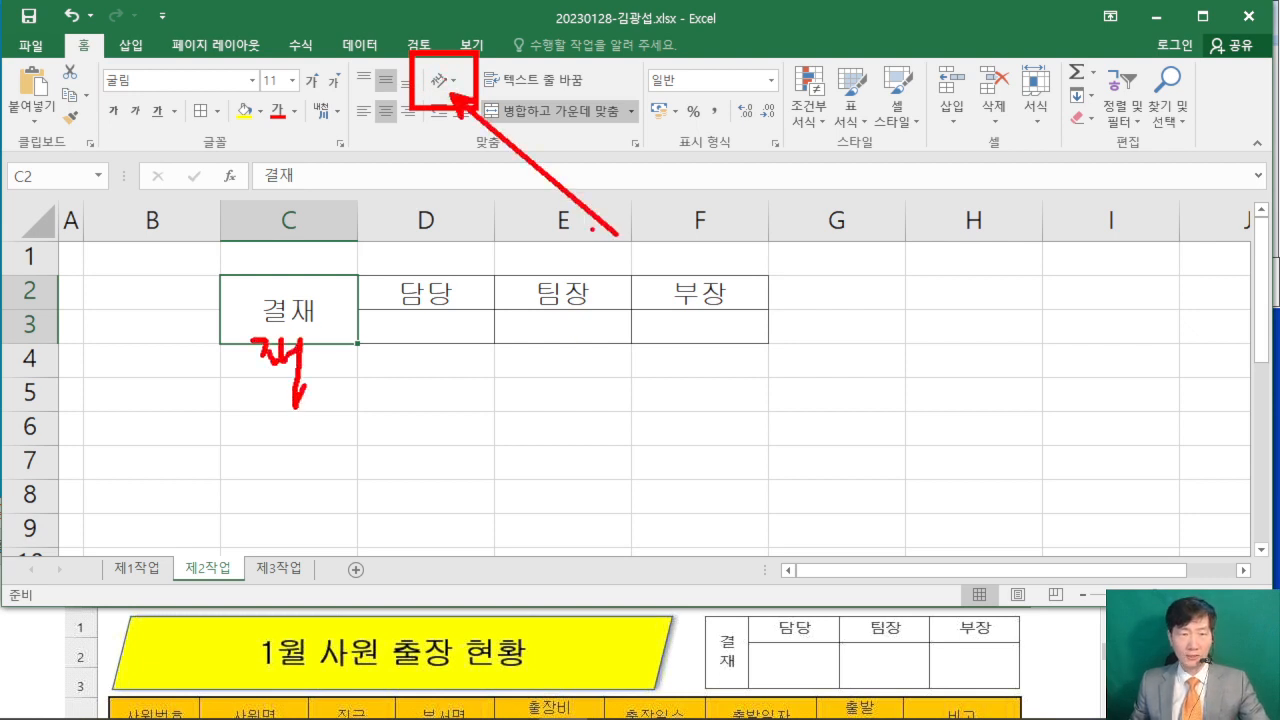
# - Set the merged 결재 cell's text orientation to vertical (세로 쓰기)
pyautogui.click(452, 80)
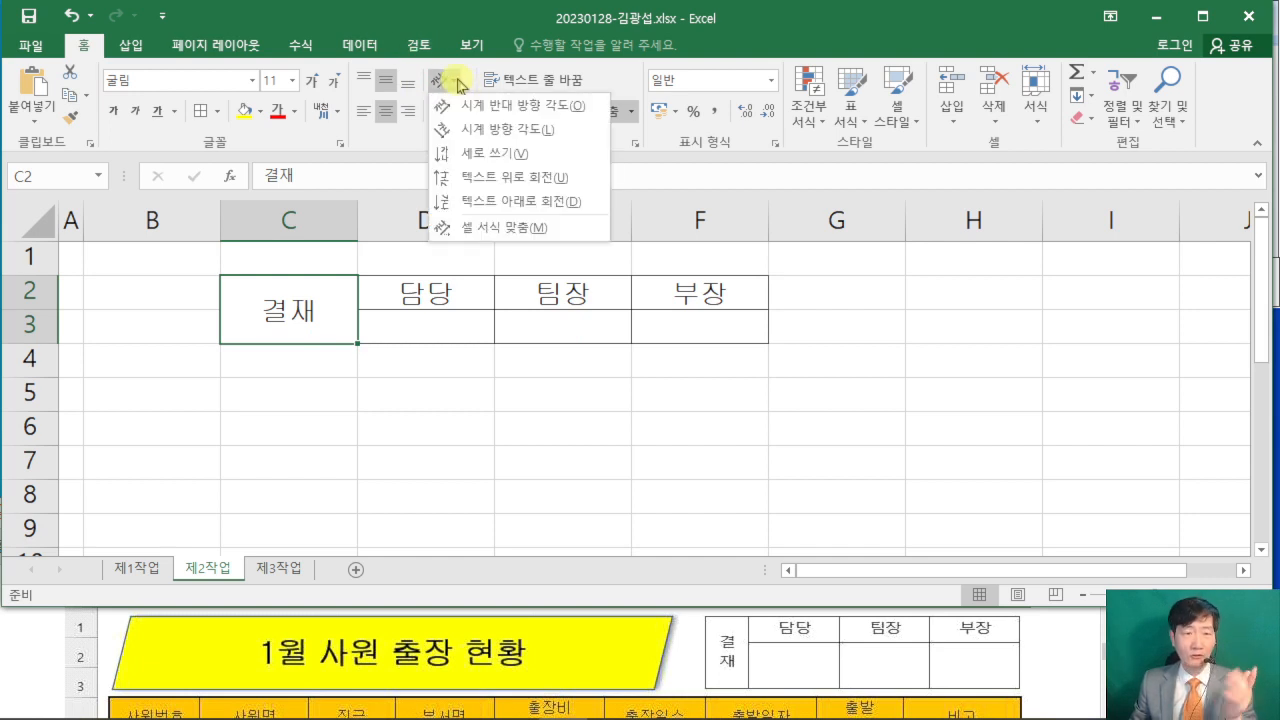
pyautogui.click(492, 156)
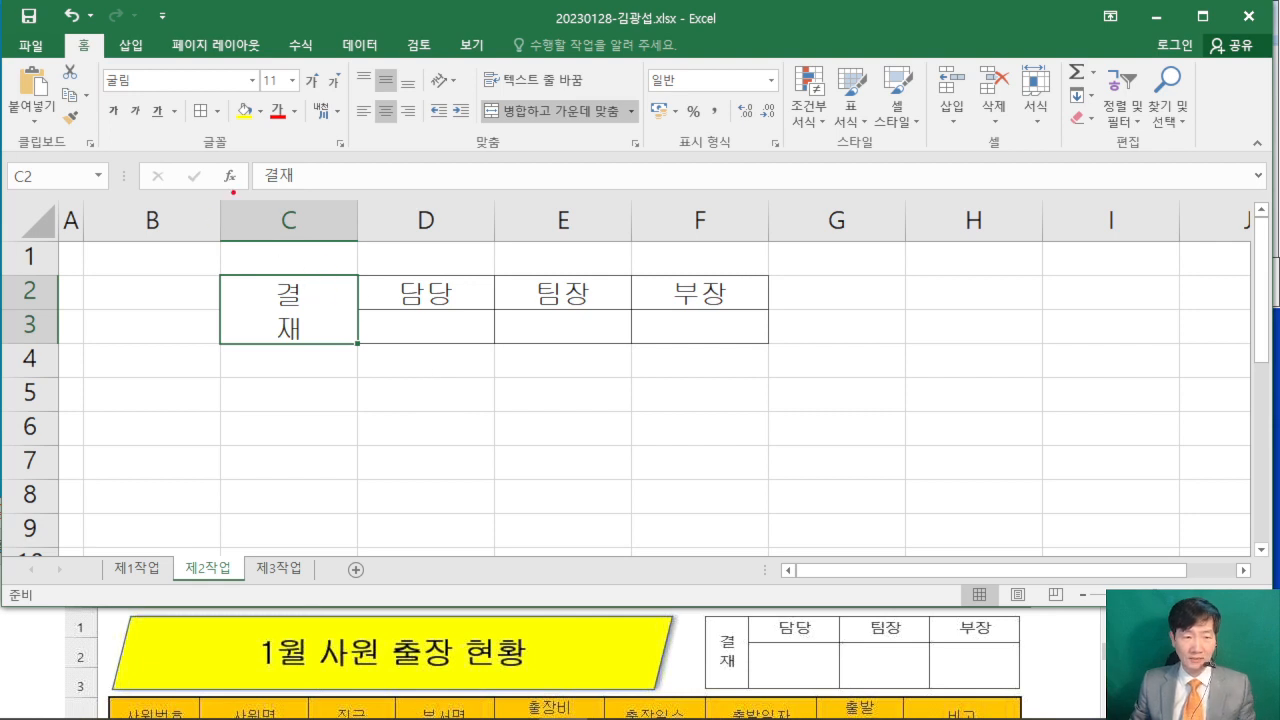
pyautogui.moveTo(223, 193)
pyautogui.mouseDown()
pyautogui.moveTo(262, 153)
pyautogui.moveTo(342, 182)
pyautogui.mouseUp()
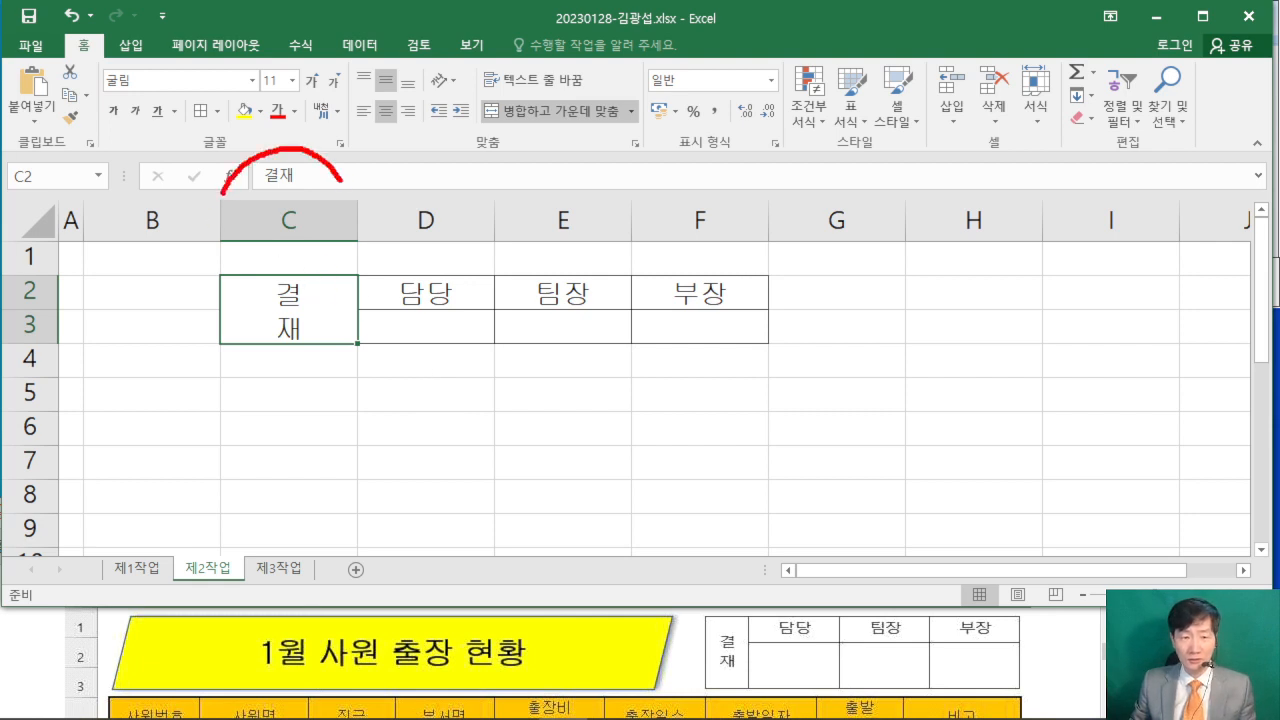
pyautogui.moveTo(310, 52); pyautogui.dragTo(321, 116)
pyautogui.moveTo(338, 62); pyautogui.dragTo(305, 124)
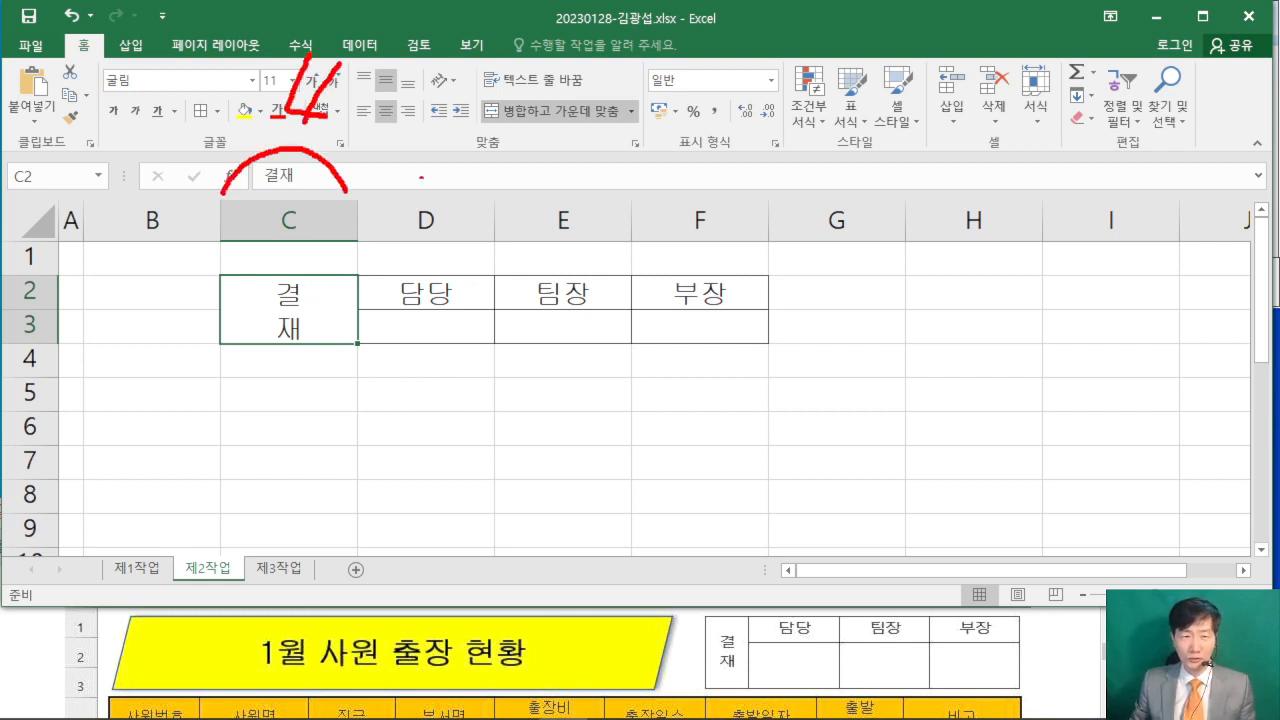
pyautogui.moveTo(372, 184); pyautogui.dragTo(820, 190)
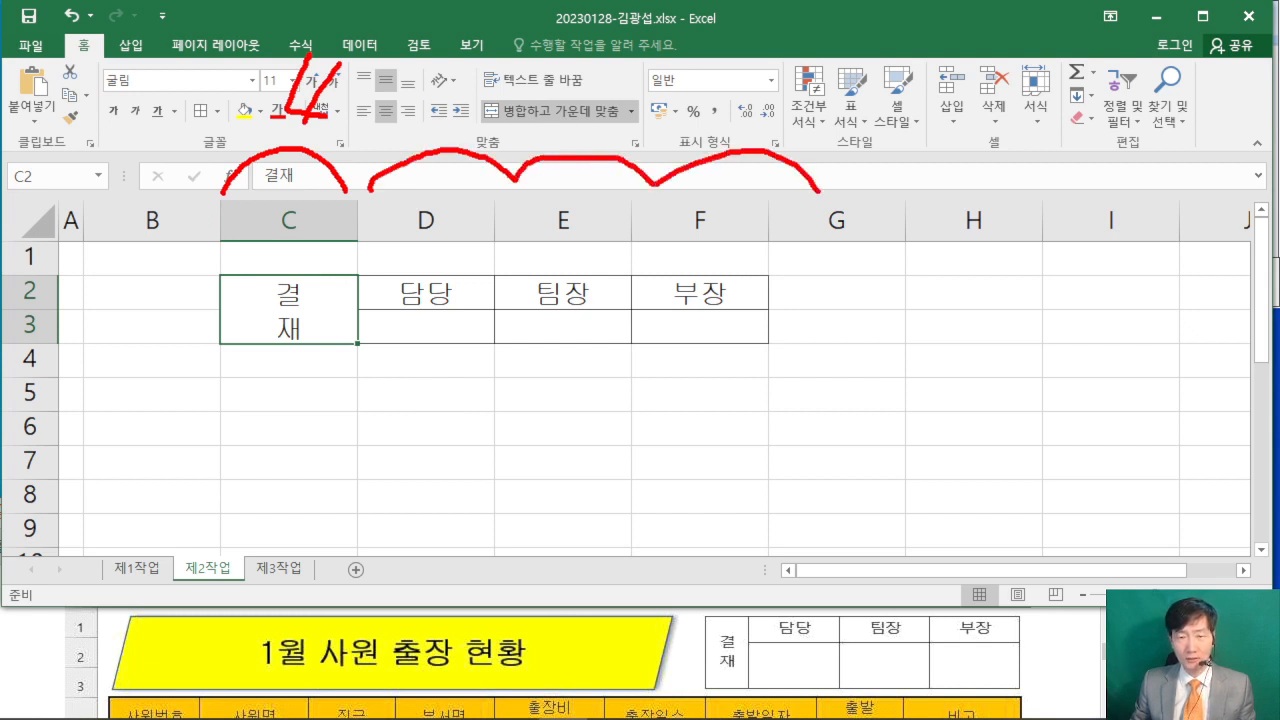
pyautogui.moveTo(610, 44); pyautogui.dragTo(606, 116)
pyautogui.moveTo(672, 52); pyautogui.dragTo(668, 116)
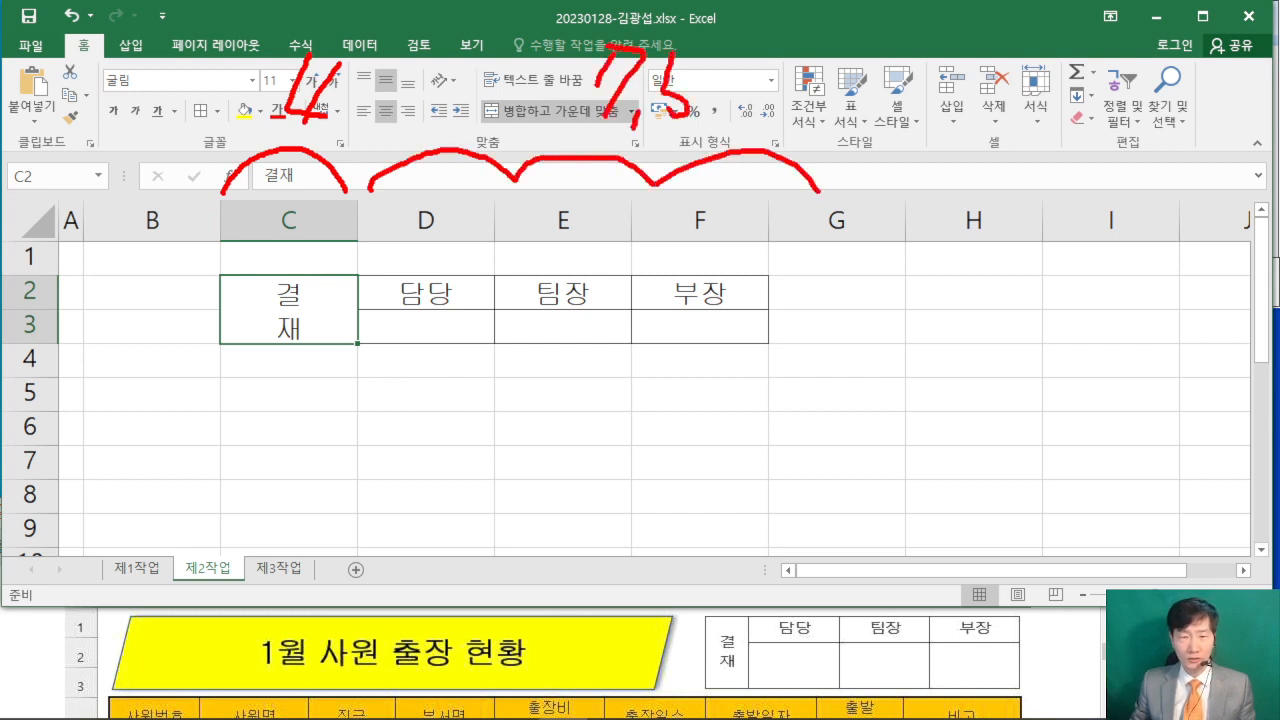
pyautogui.moveTo(91, 259); pyautogui.dragTo(72, 304)
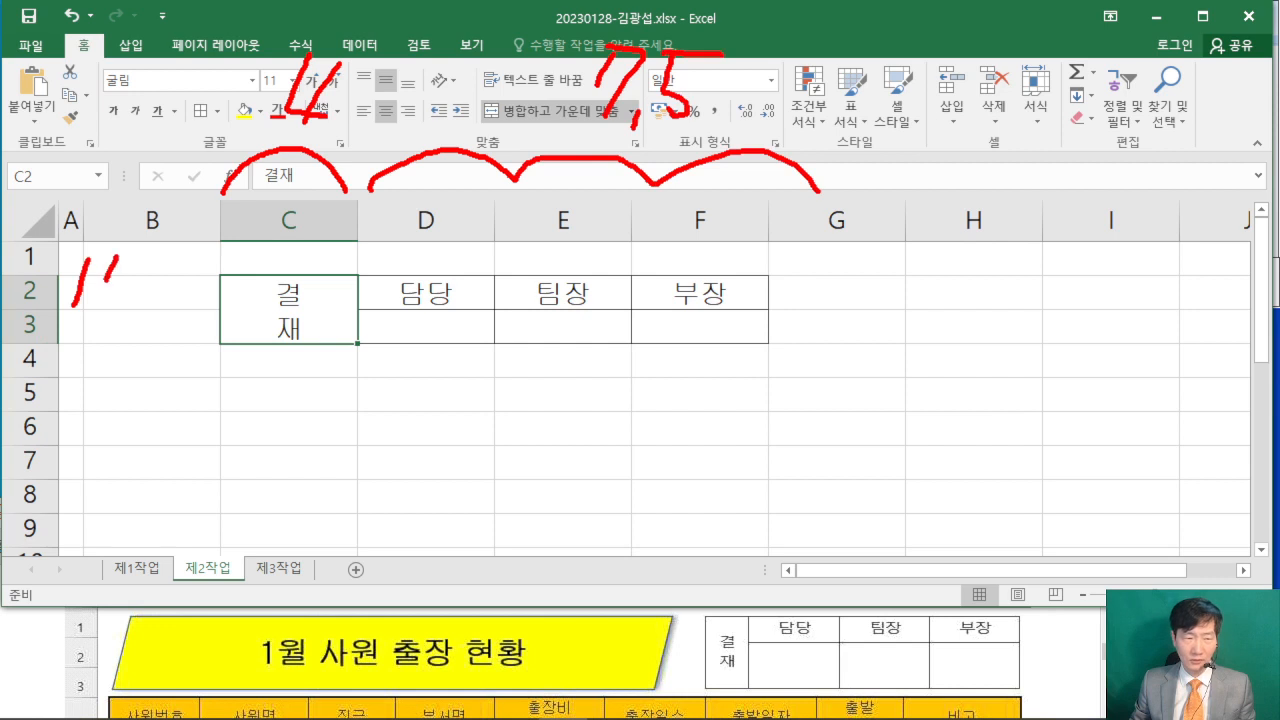
pyautogui.moveTo(124, 262); pyautogui.dragTo(103, 300)
pyautogui.moveTo(157, 250); pyautogui.dragTo(158, 290)
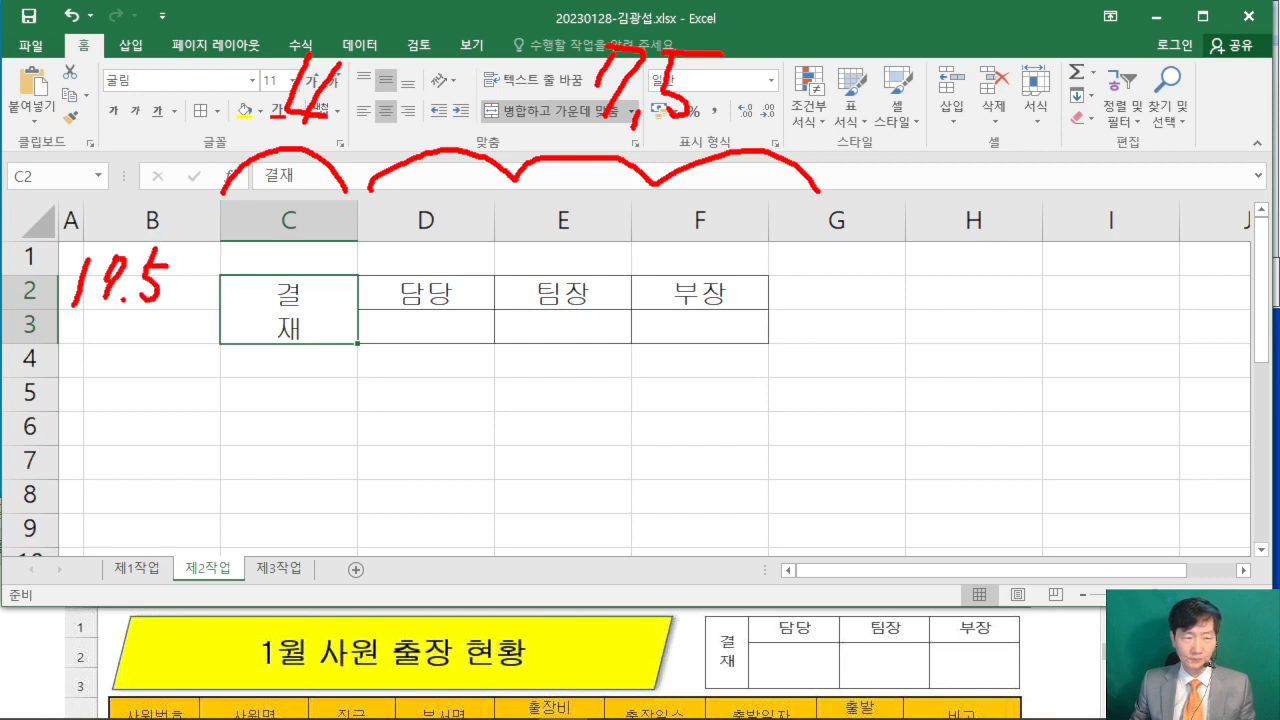
pyautogui.moveTo(152, 364); pyautogui.dragTo(172, 344)
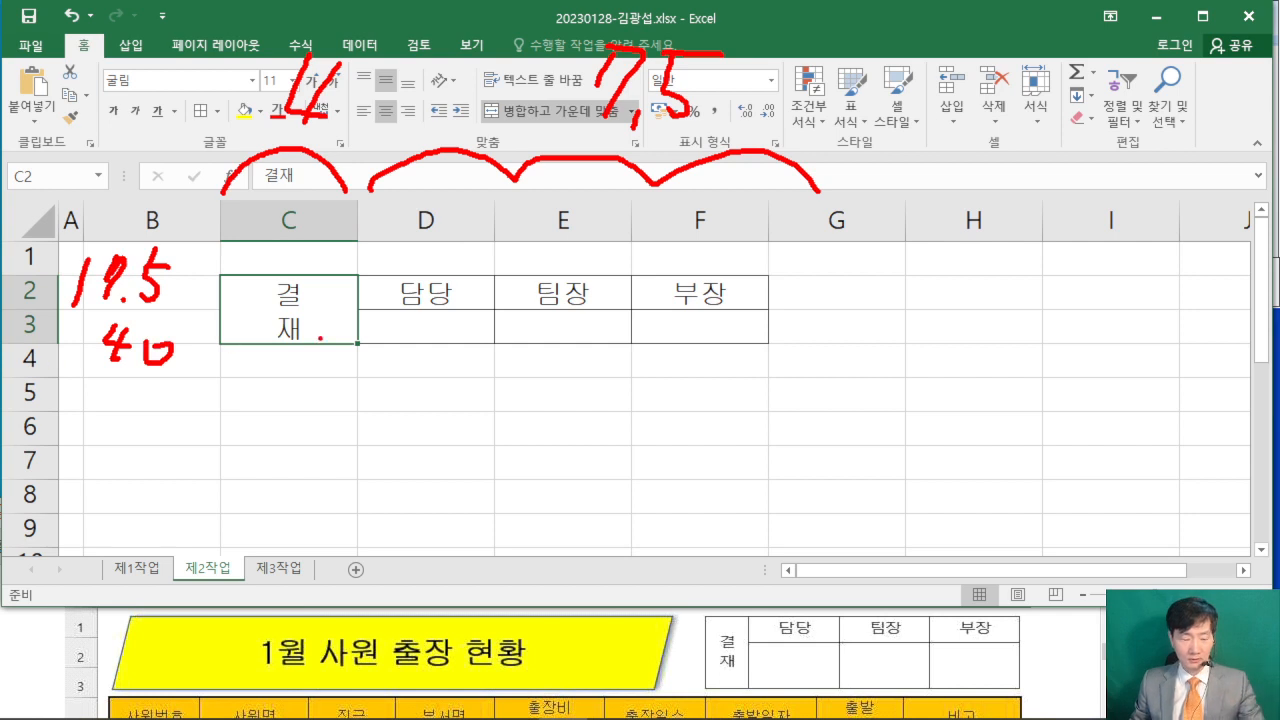
pyautogui.press('Escape')
# - Set the width of column C to 4
pyautogui.click(292, 207)
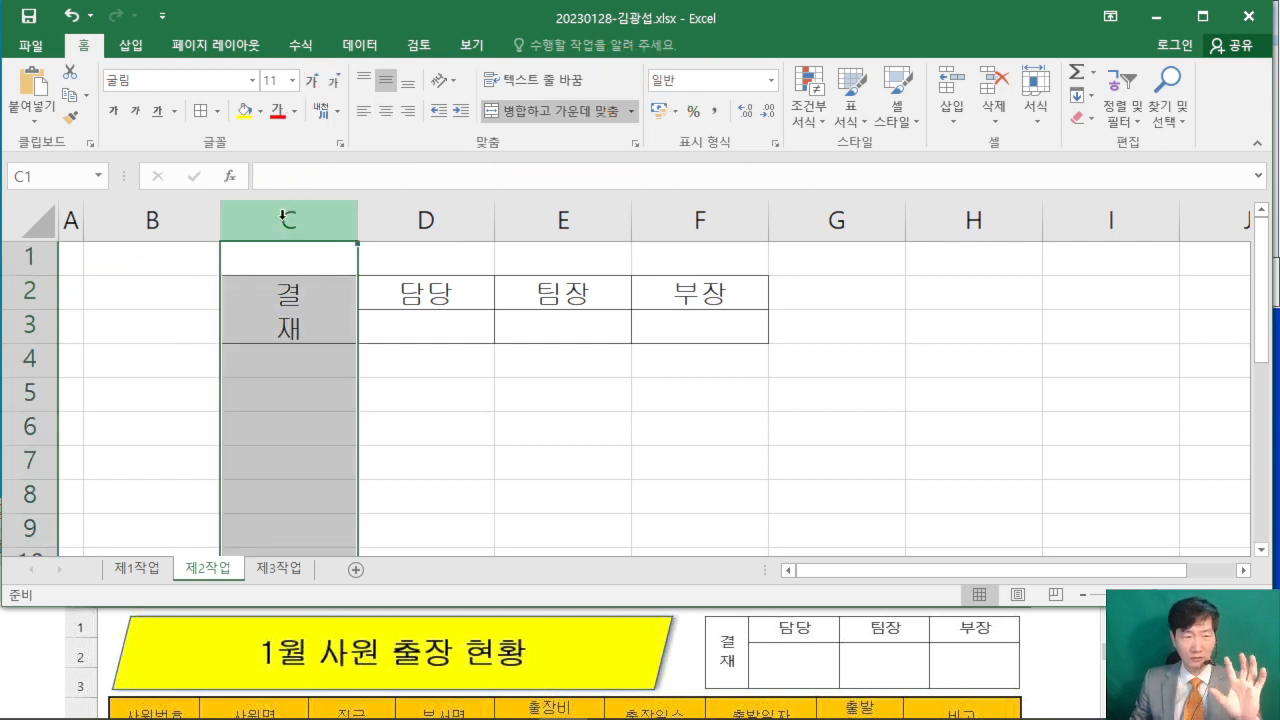
pyautogui.rightClick(283, 213)
pyautogui.click(380, 457)
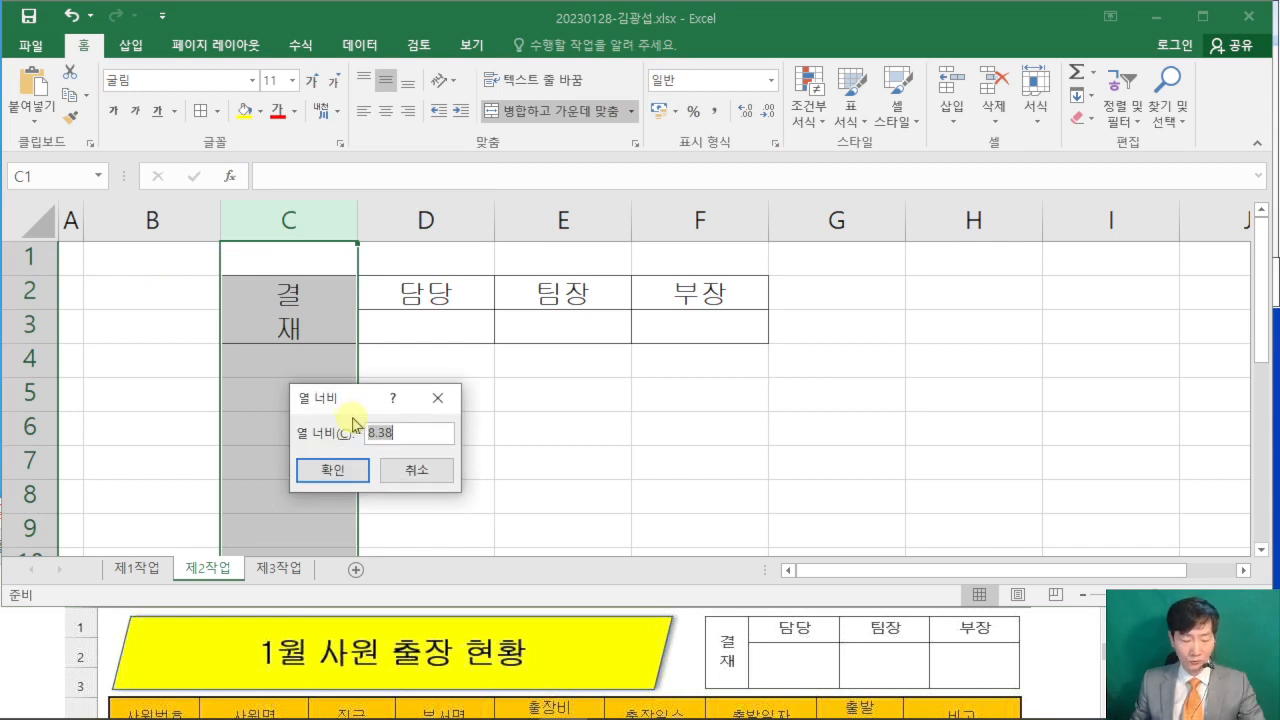
pyautogui.write('4')
pyautogui.click(345, 470)
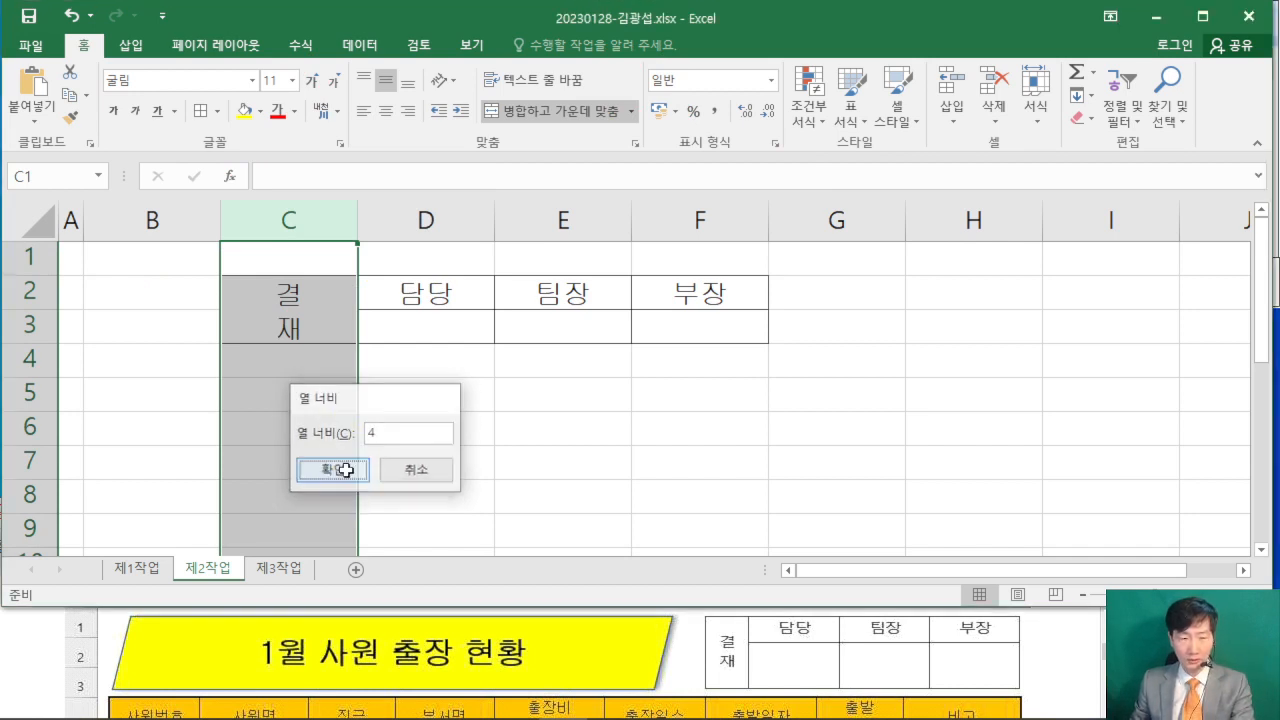
# - Set the width of columns D to F to 7.5
pyautogui.moveTo(357, 218); pyautogui.dragTo(661, 209)
pyautogui.rightClick(662, 210)
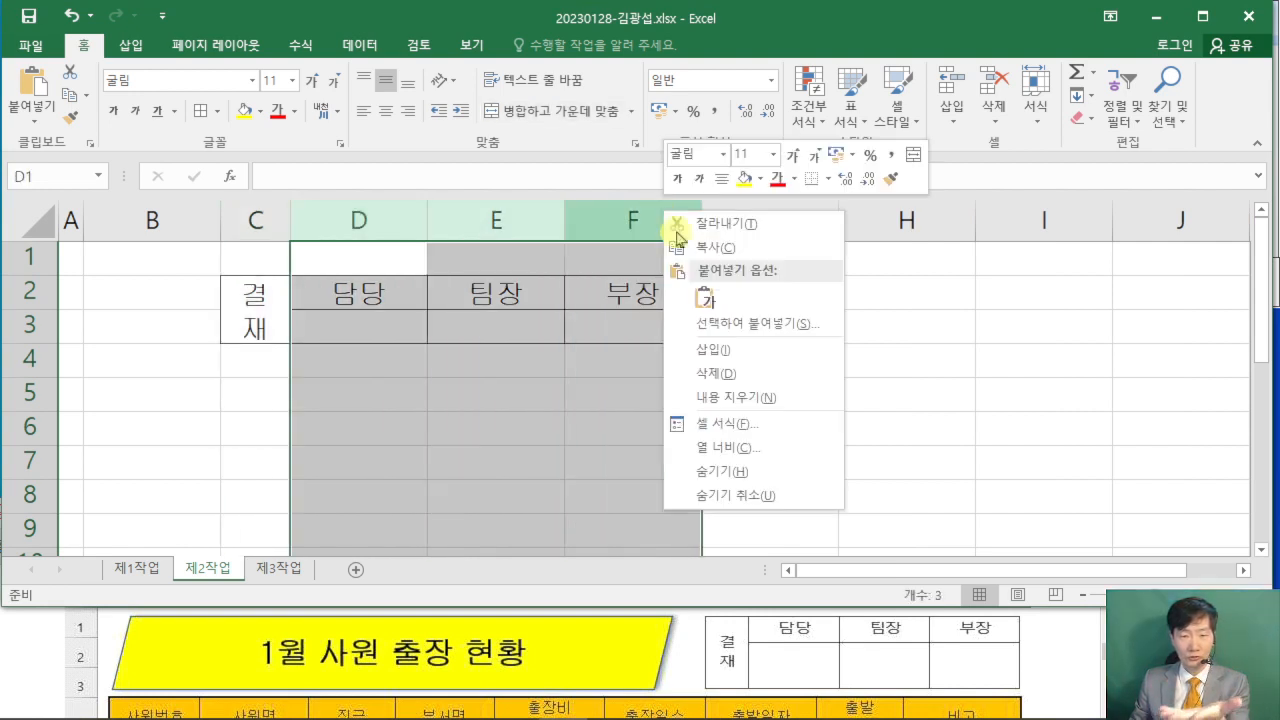
pyautogui.click(762, 448)
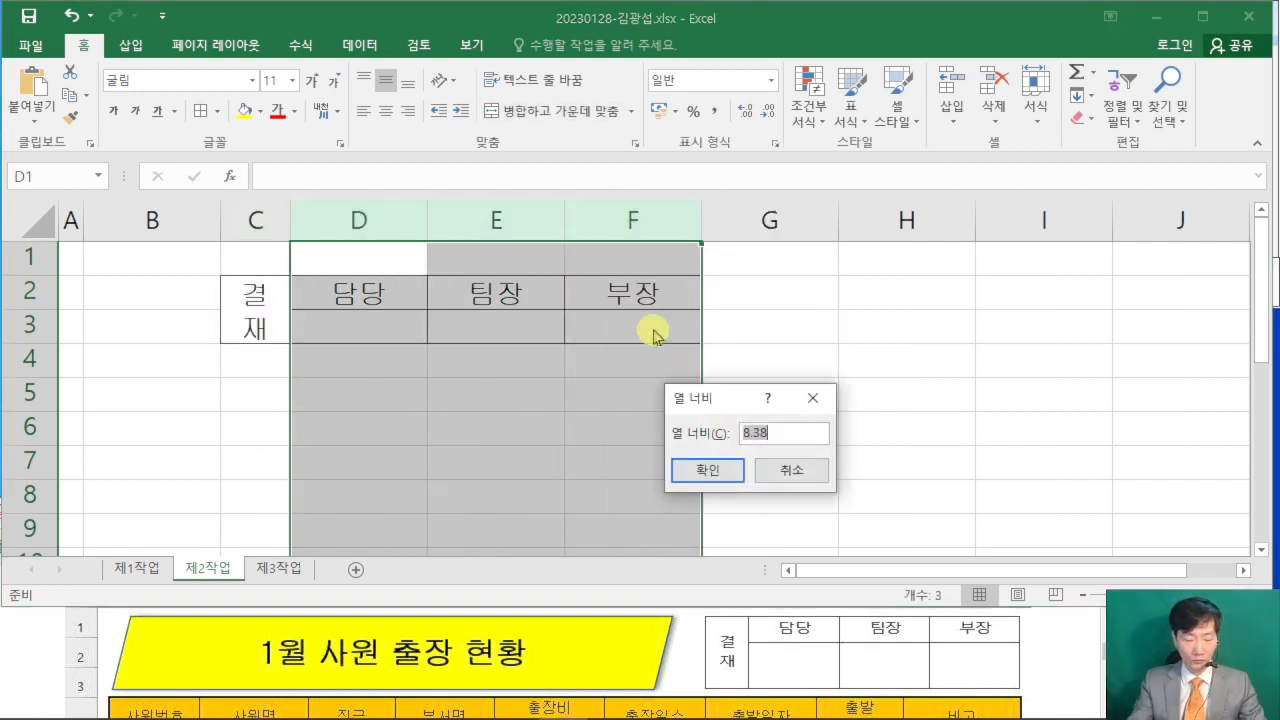
pyautogui.write('7.5')
pyautogui.press('Return')
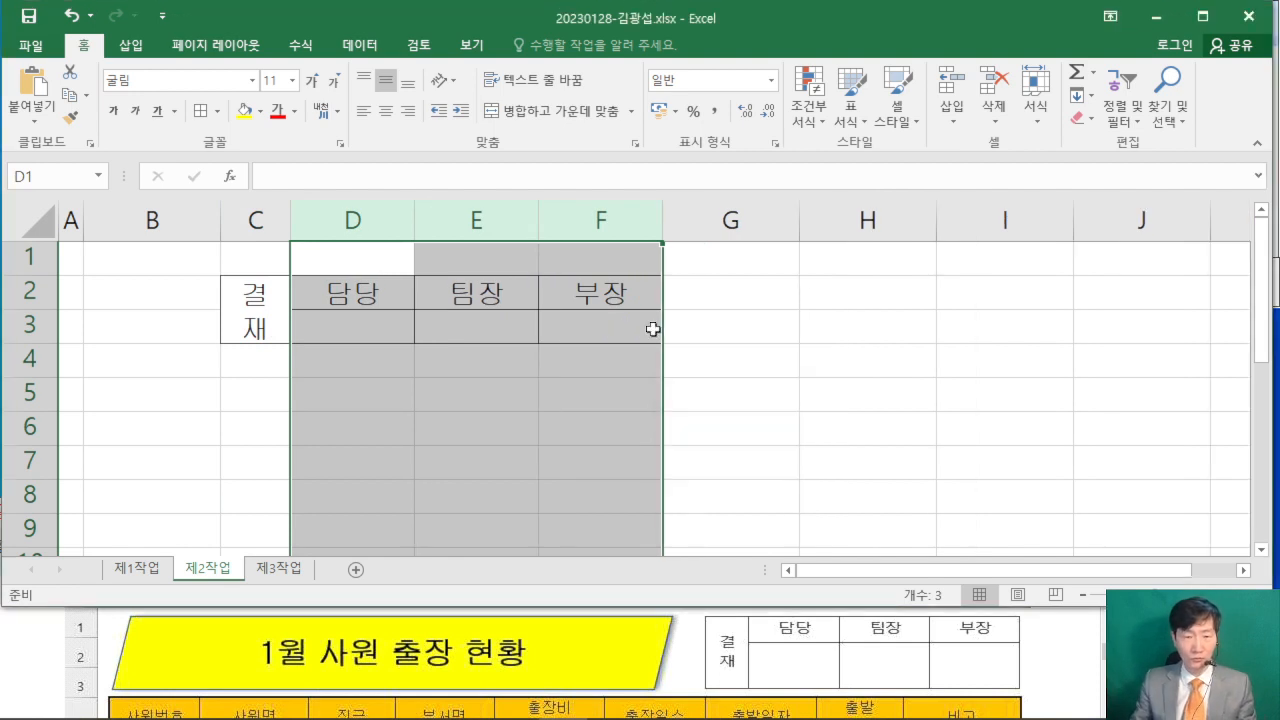
# - Set the height of row 2 to 17.5
pyautogui.rightClick(14, 291)
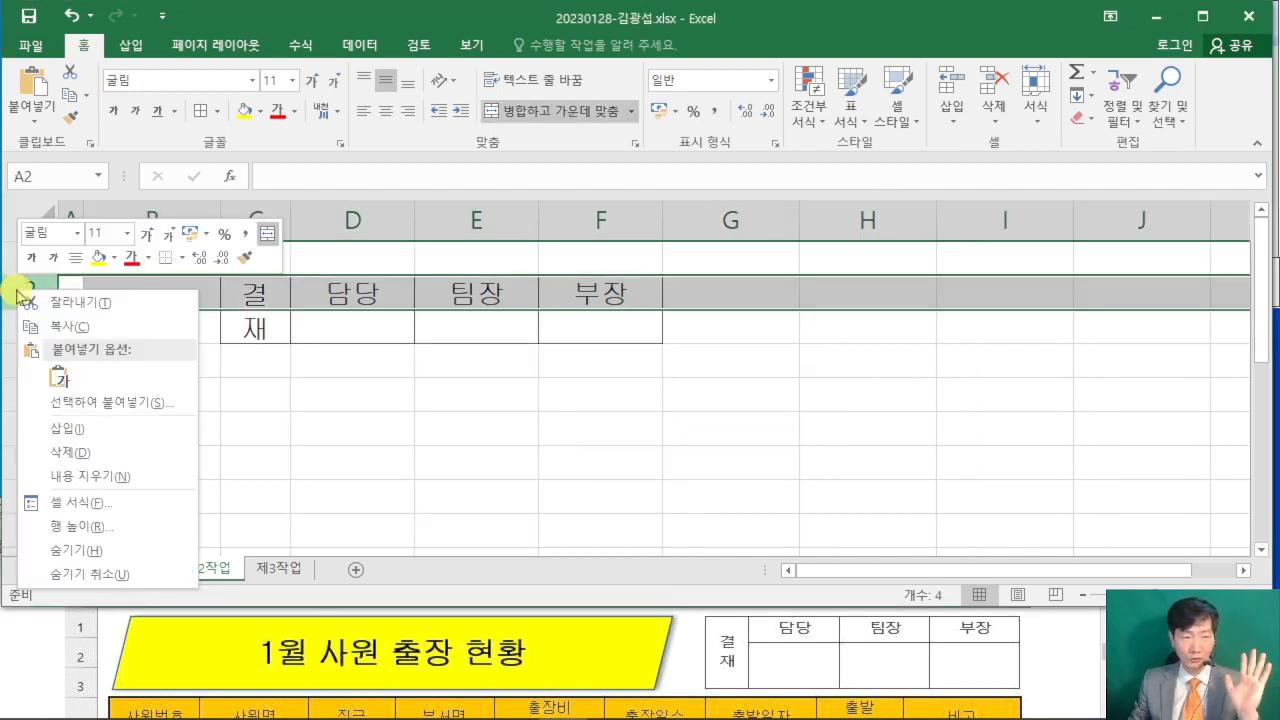
pyautogui.click(172, 527)
pyautogui.moveTo(138, 463); pyautogui.dragTo(530, 228)
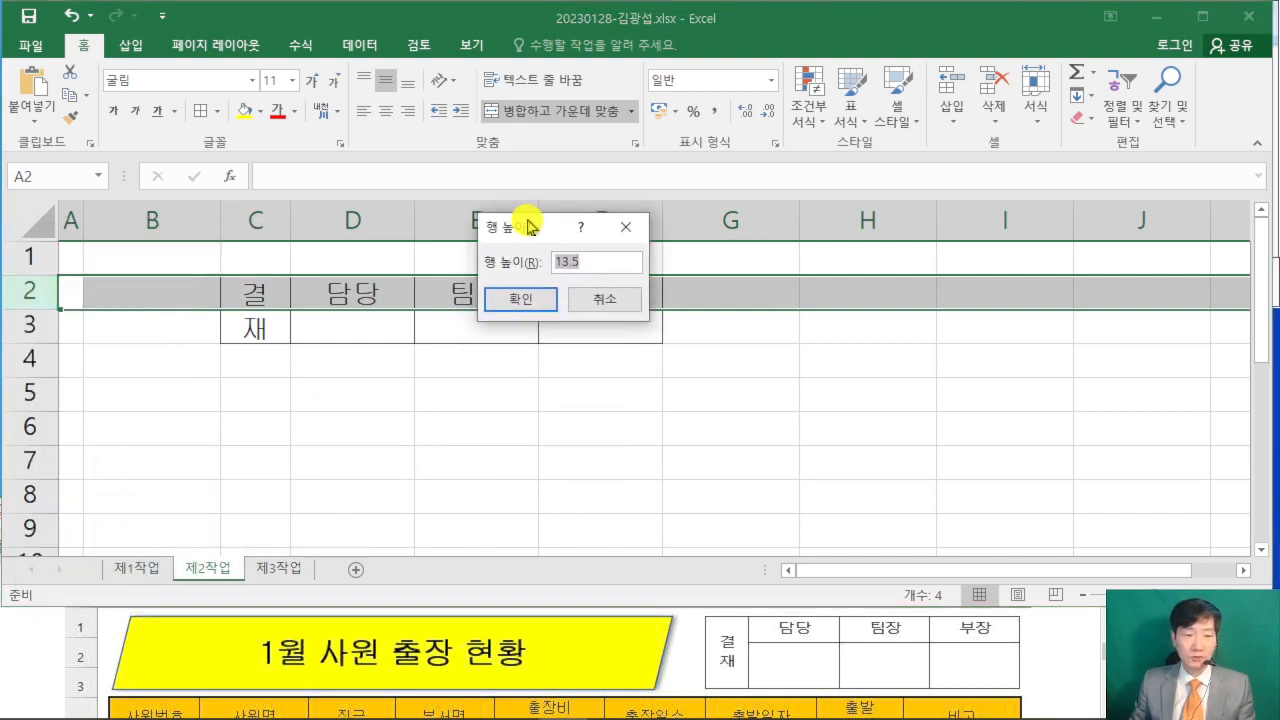
pyautogui.write('1')
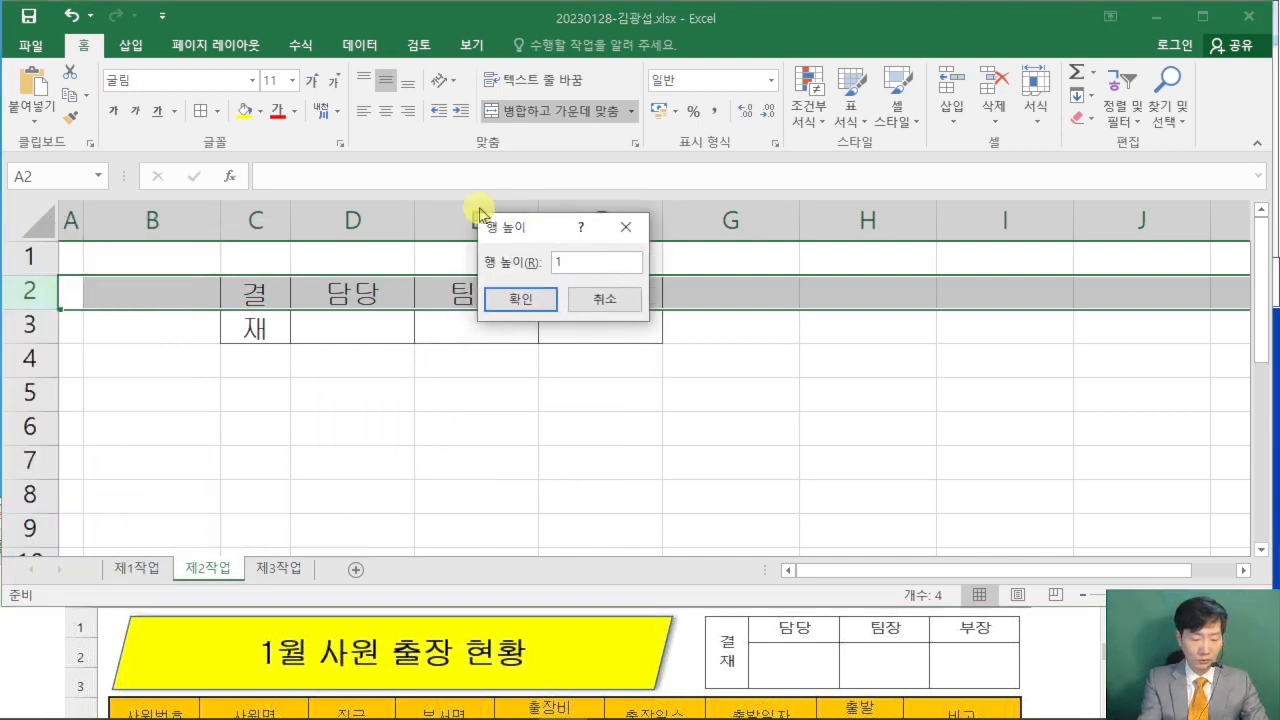
pyautogui.write('7.5')
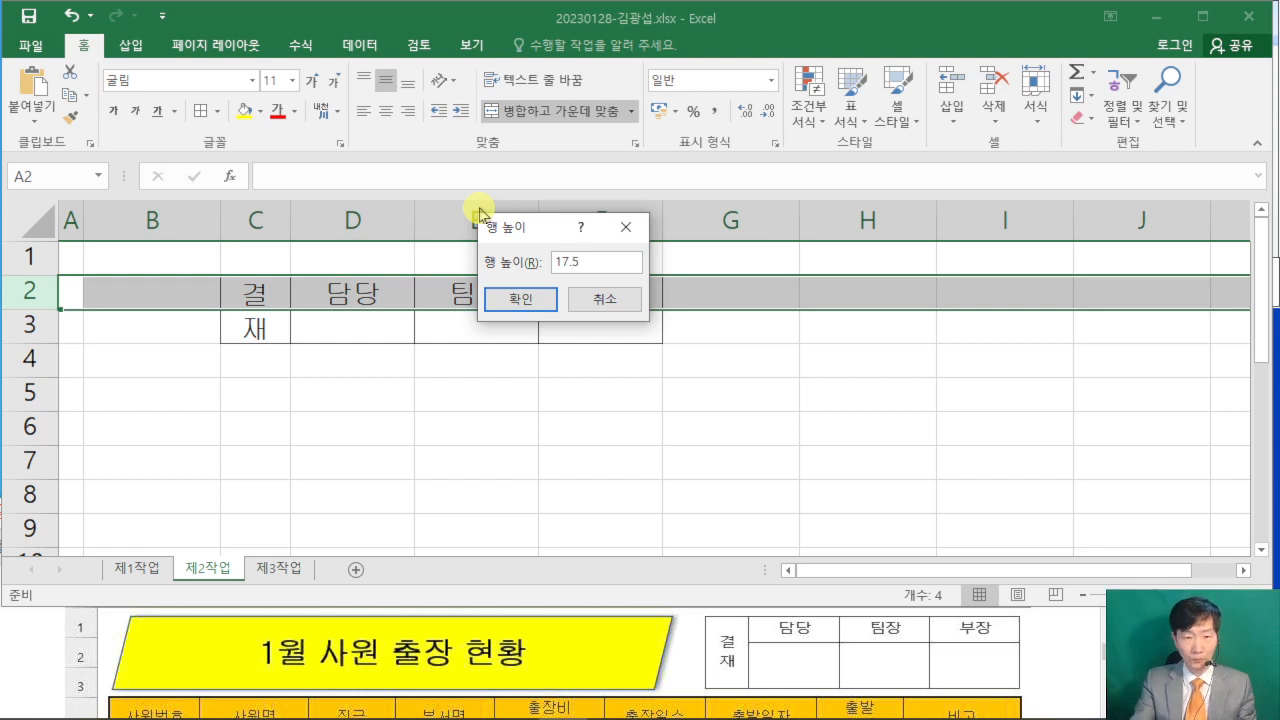
pyautogui.press('Return')
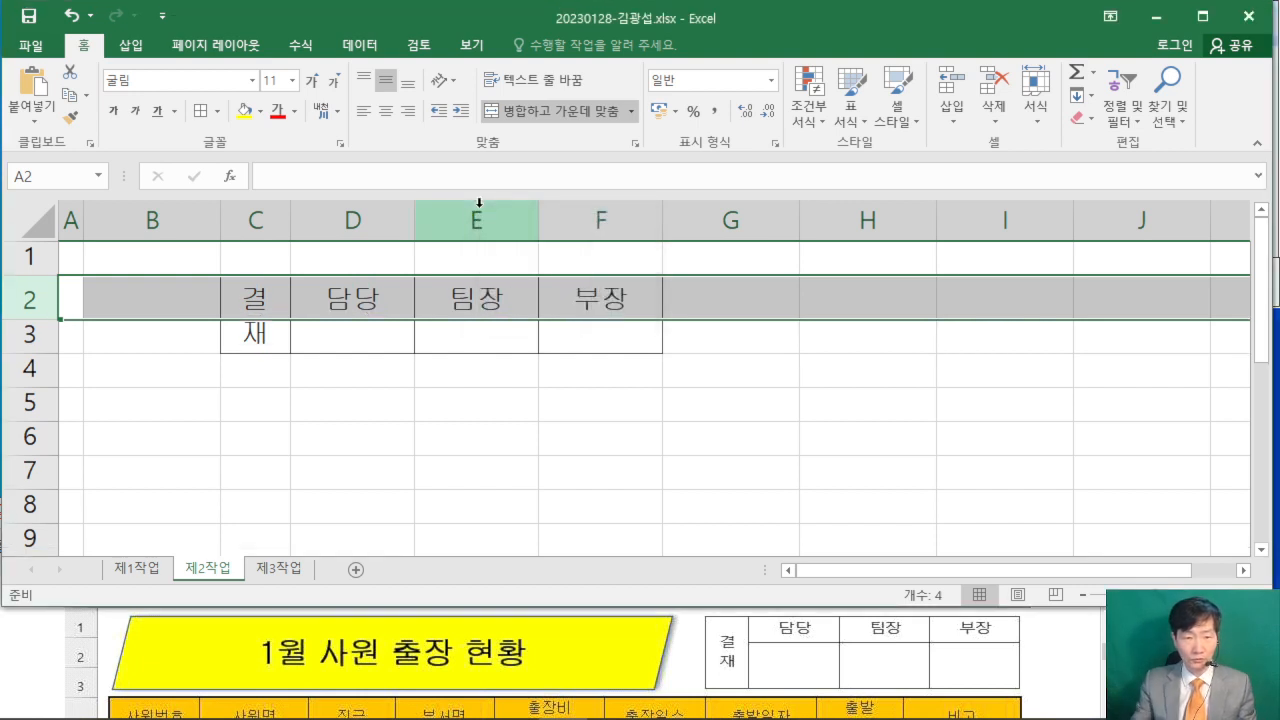
# - Set the height of row 3 to 40
pyautogui.rightClick(15, 334)
pyautogui.click(157, 571)
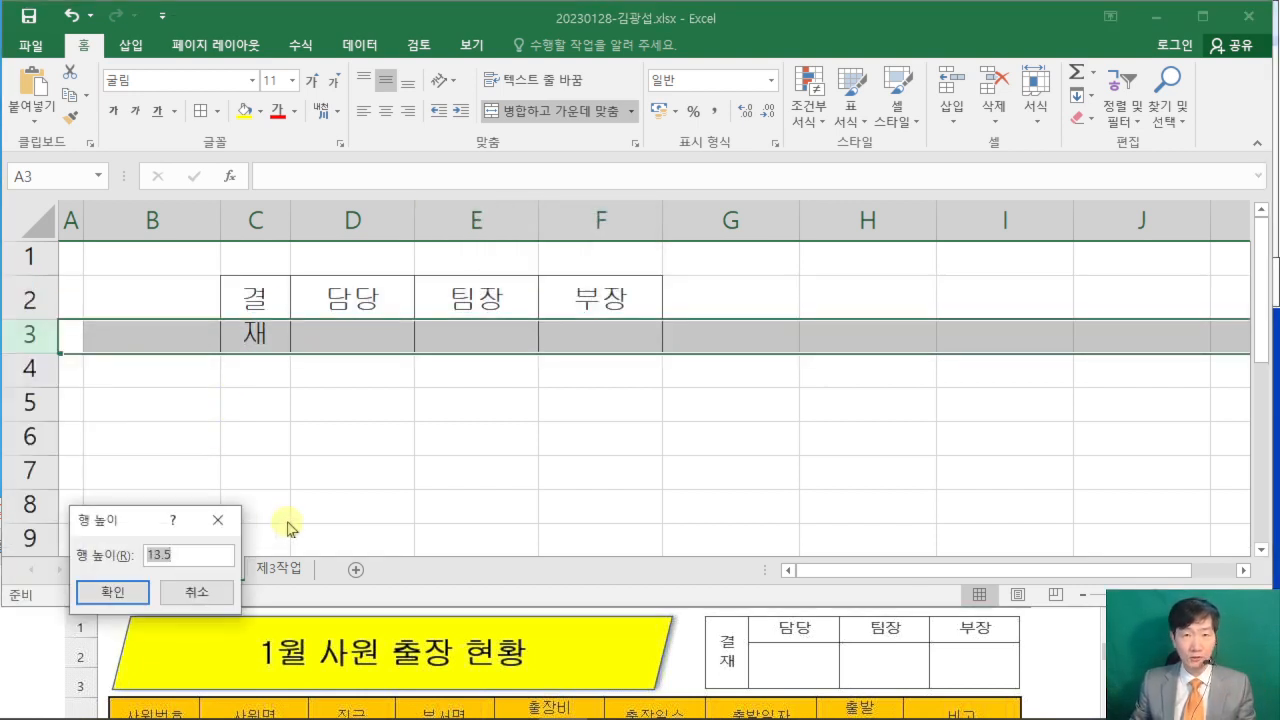
pyautogui.write('40')
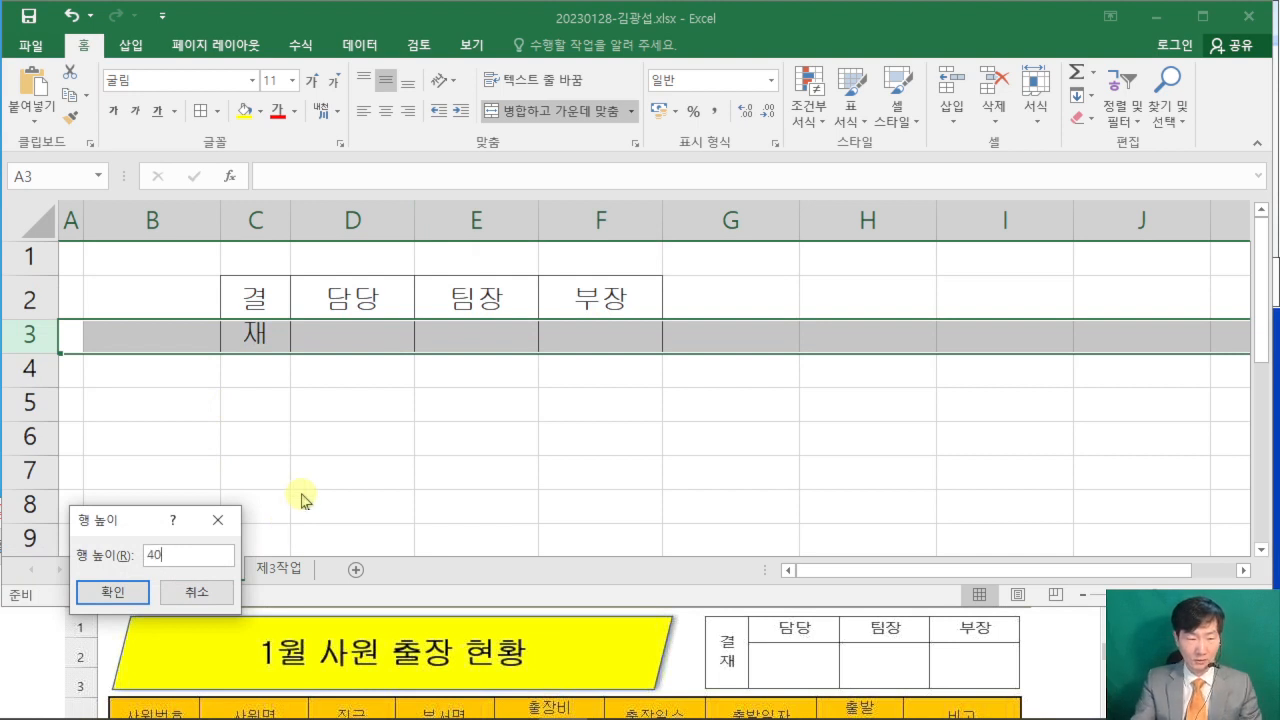
pyautogui.press('Return')
pyautogui.click(430, 474)
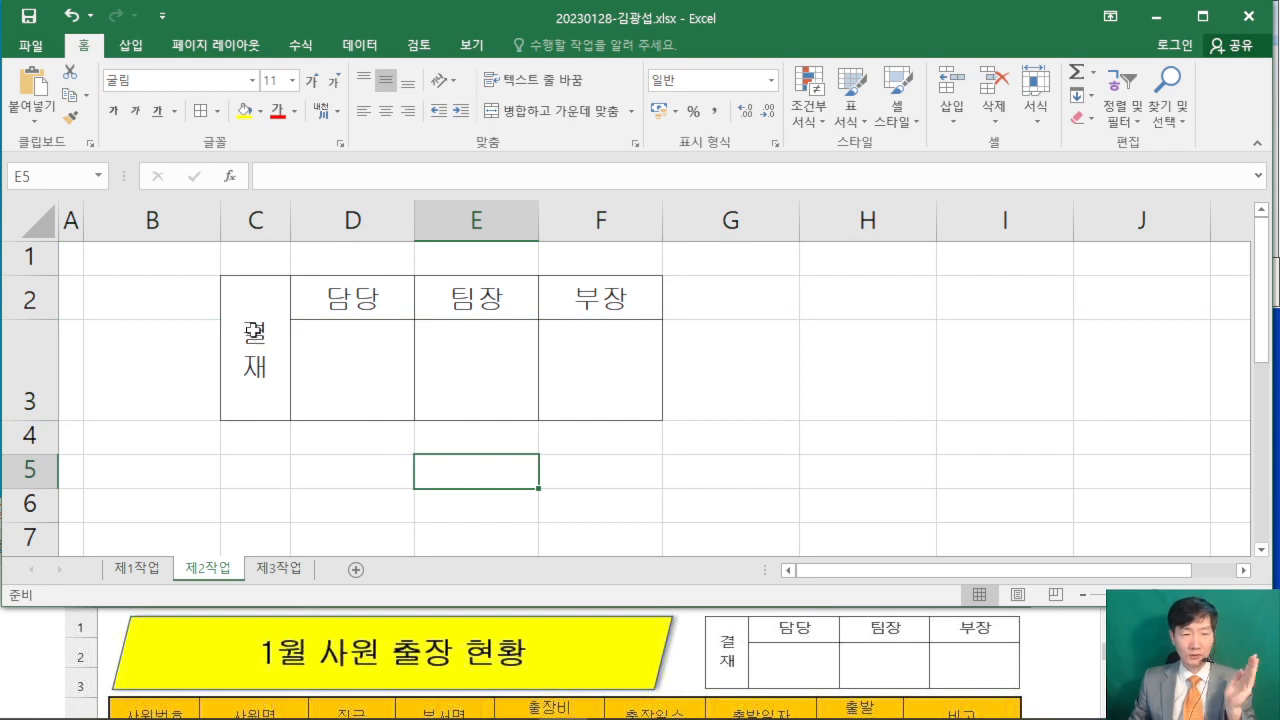
# - Copy the approval box C2:F3 as a picture (그림으로 복사), as shown on screen and in picture format
pyautogui.moveTo(249, 323); pyautogui.dragTo(589, 303)
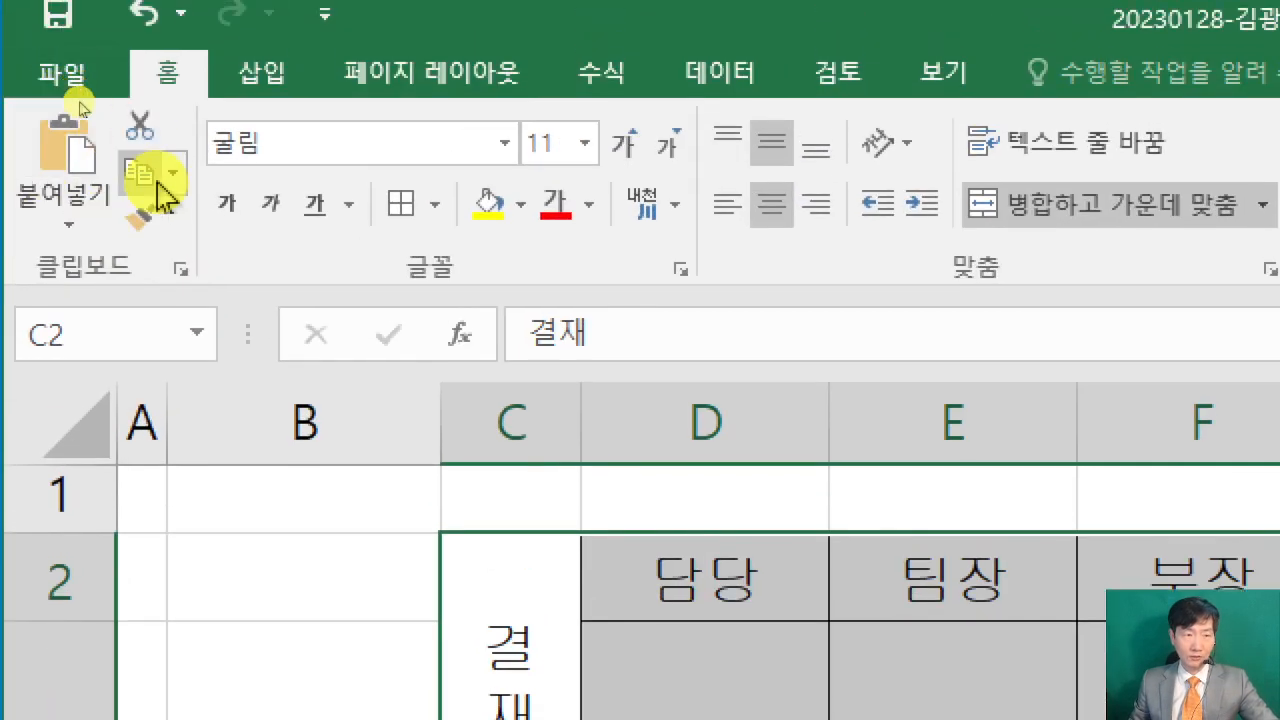
pyautogui.click(174, 174)
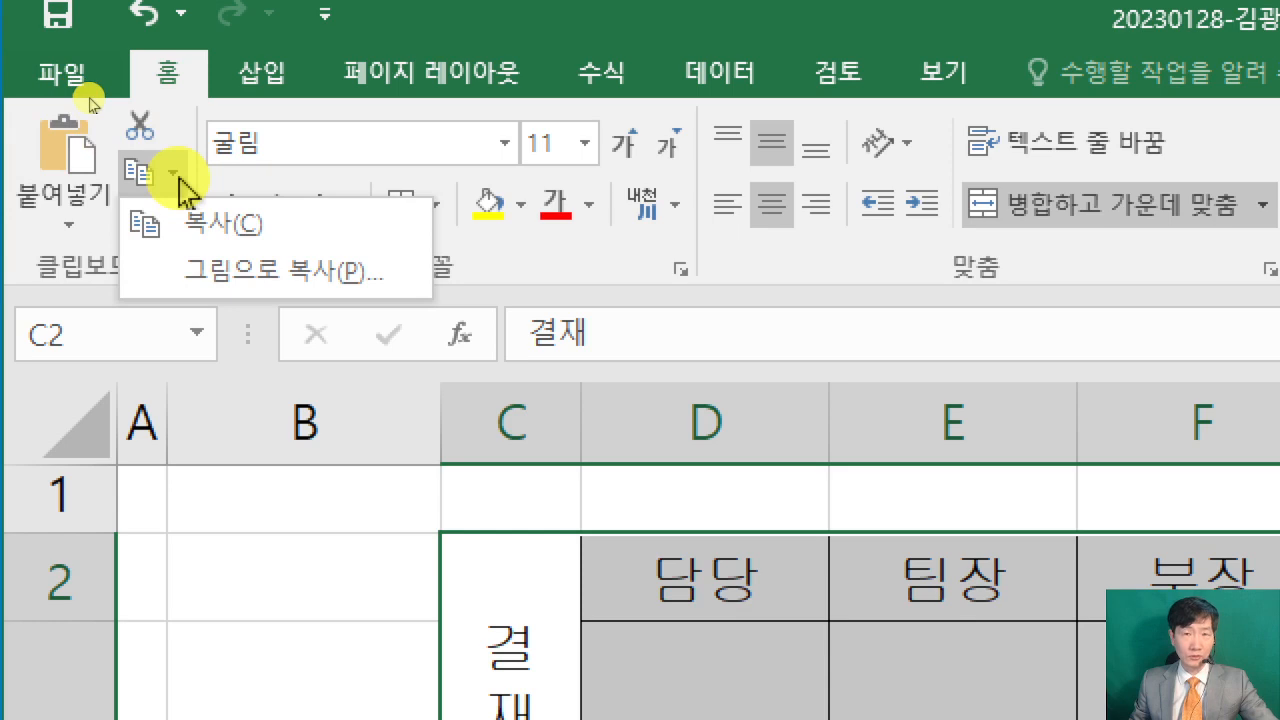
pyautogui.click(250, 290)
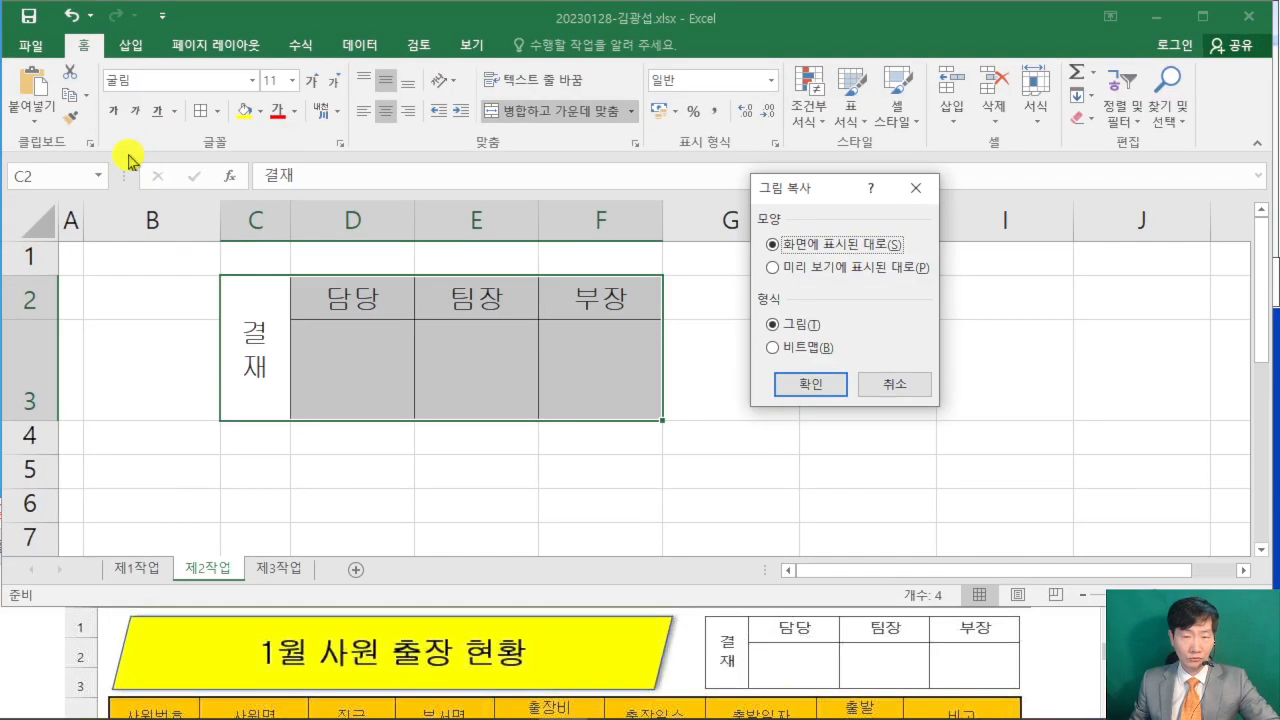
pyautogui.moveTo(811, 188); pyautogui.dragTo(679, 167)
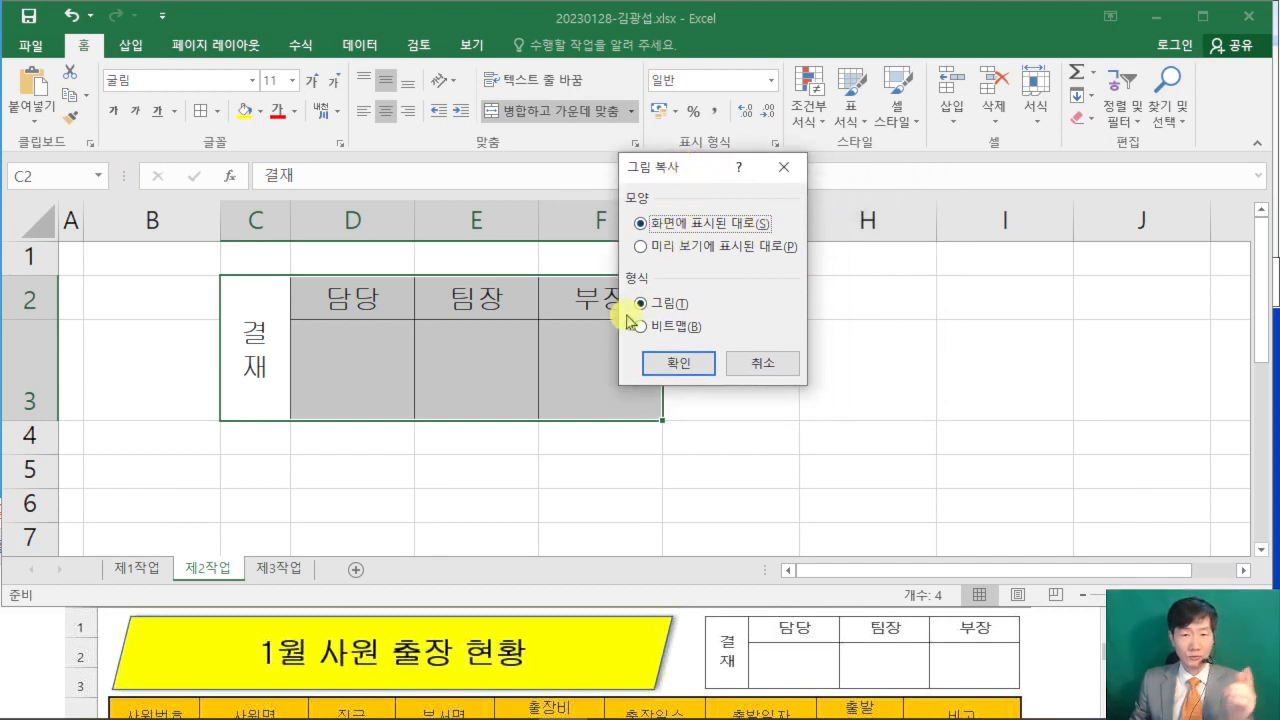
pyautogui.click(673, 370)
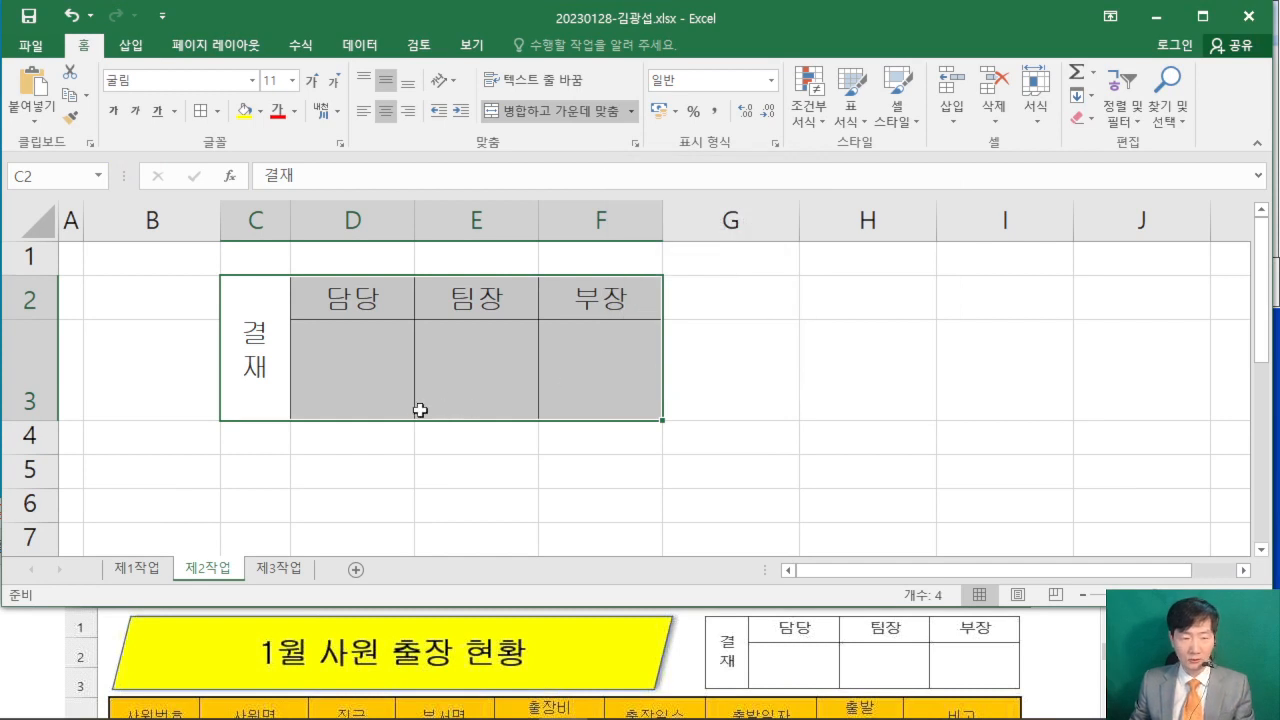
# - Paste the approval box picture at cell H1 of the 제1작업 sheet
pyautogui.click(137, 568)
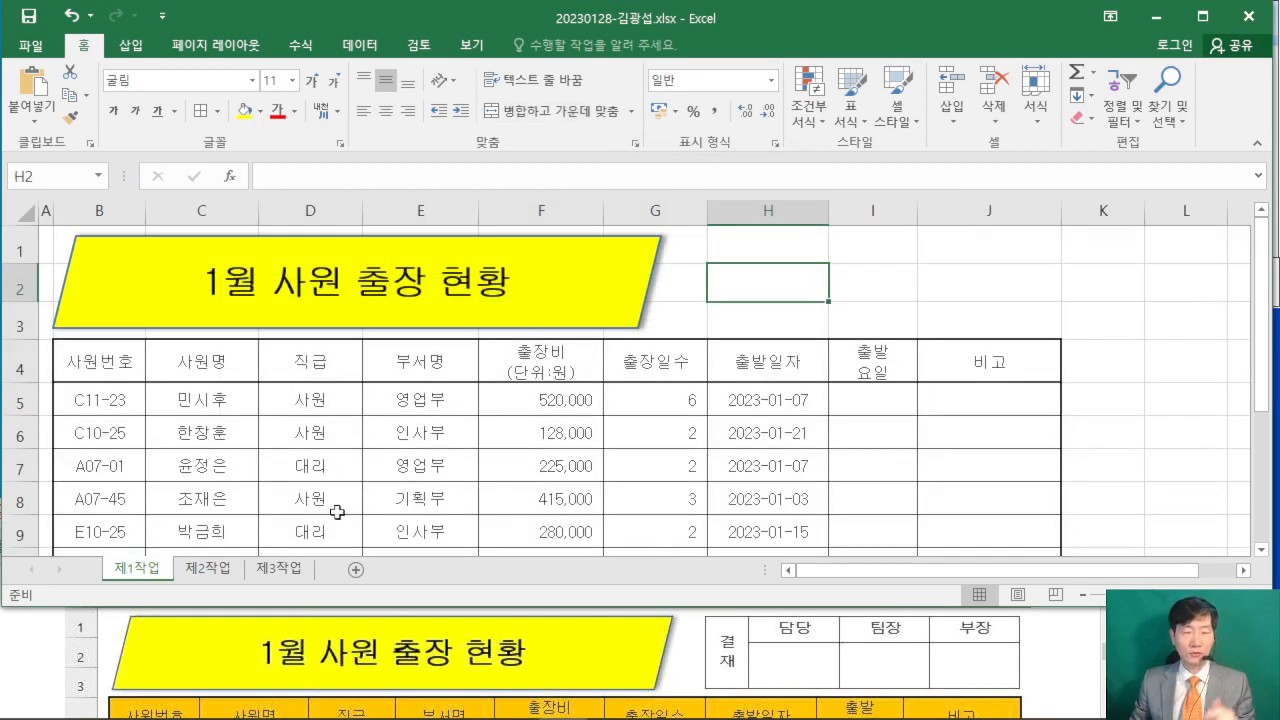
pyautogui.click(744, 240)
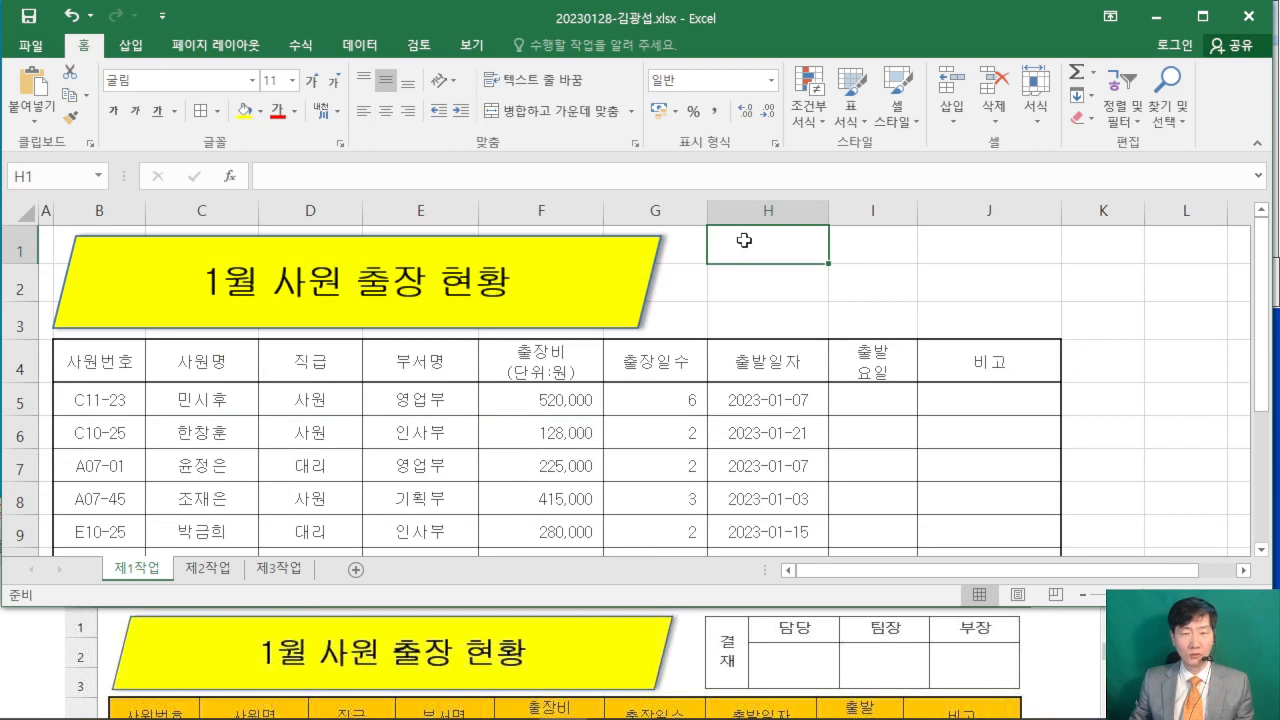
pyautogui.rightClick(744, 240)
pyautogui.click(790, 328)
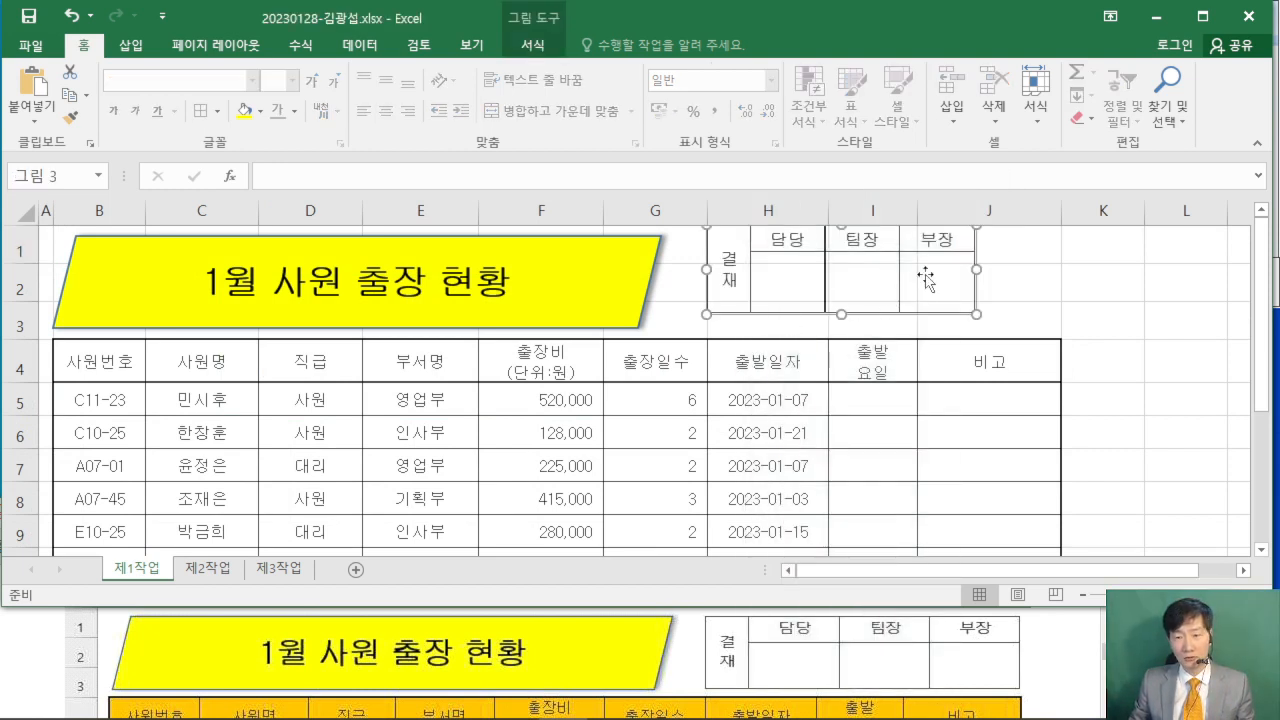
# - Move the approval box picture above the table so that its right edge lines up with the right edge of column J
pyautogui.moveTo(925, 280); pyautogui.dragTo(1011, 286)
pyautogui.scroll(-2, 640, 400)
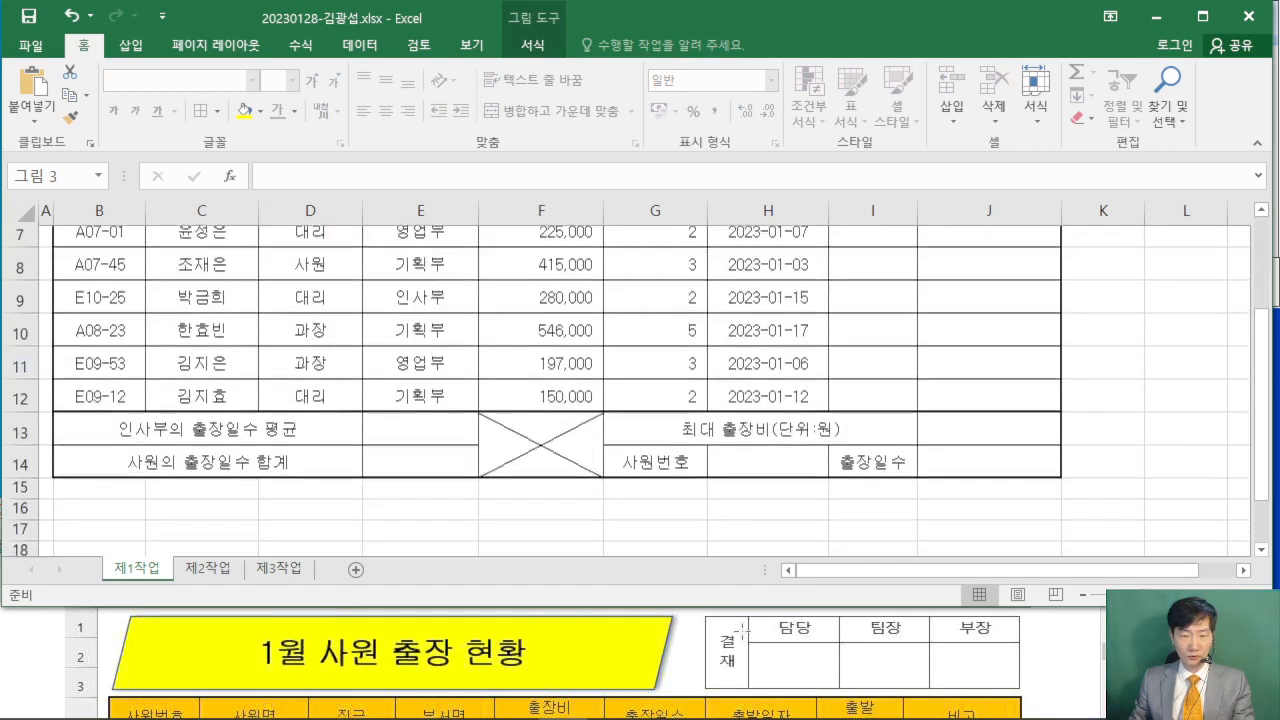
pyautogui.click(742, 631)
pyautogui.scroll(2, 672, 642)
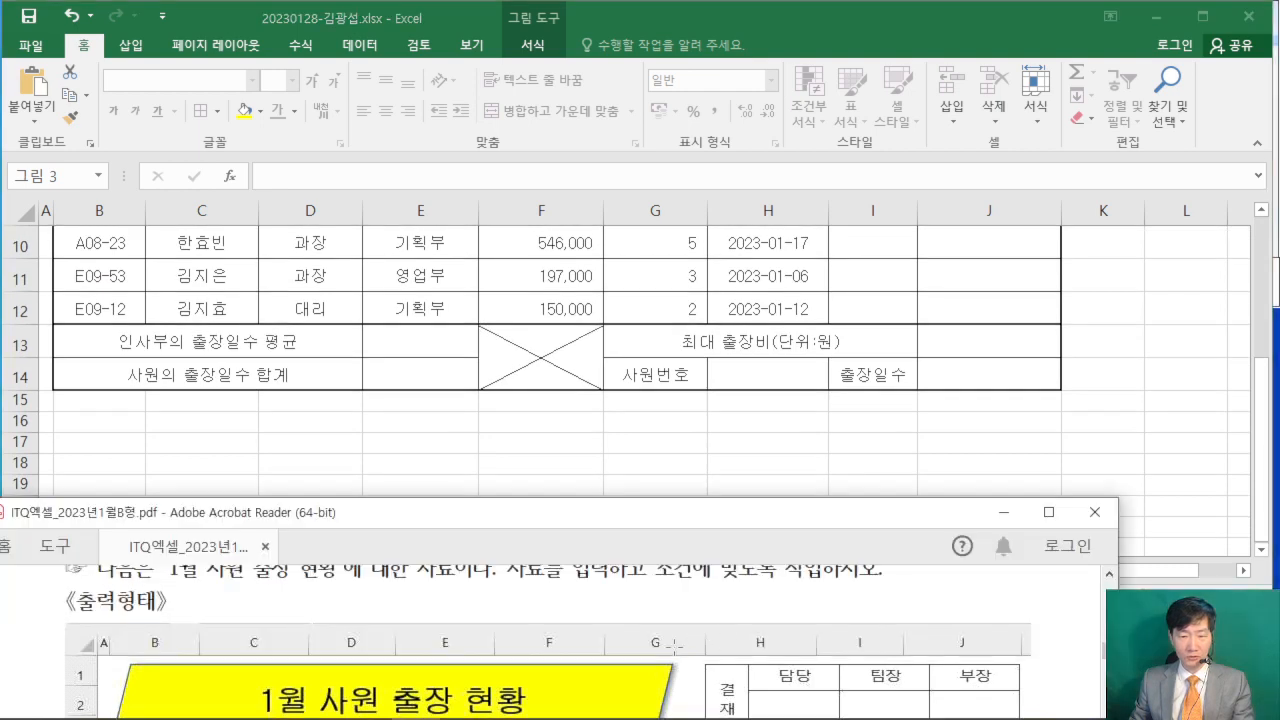
pyautogui.click(1176, 297)
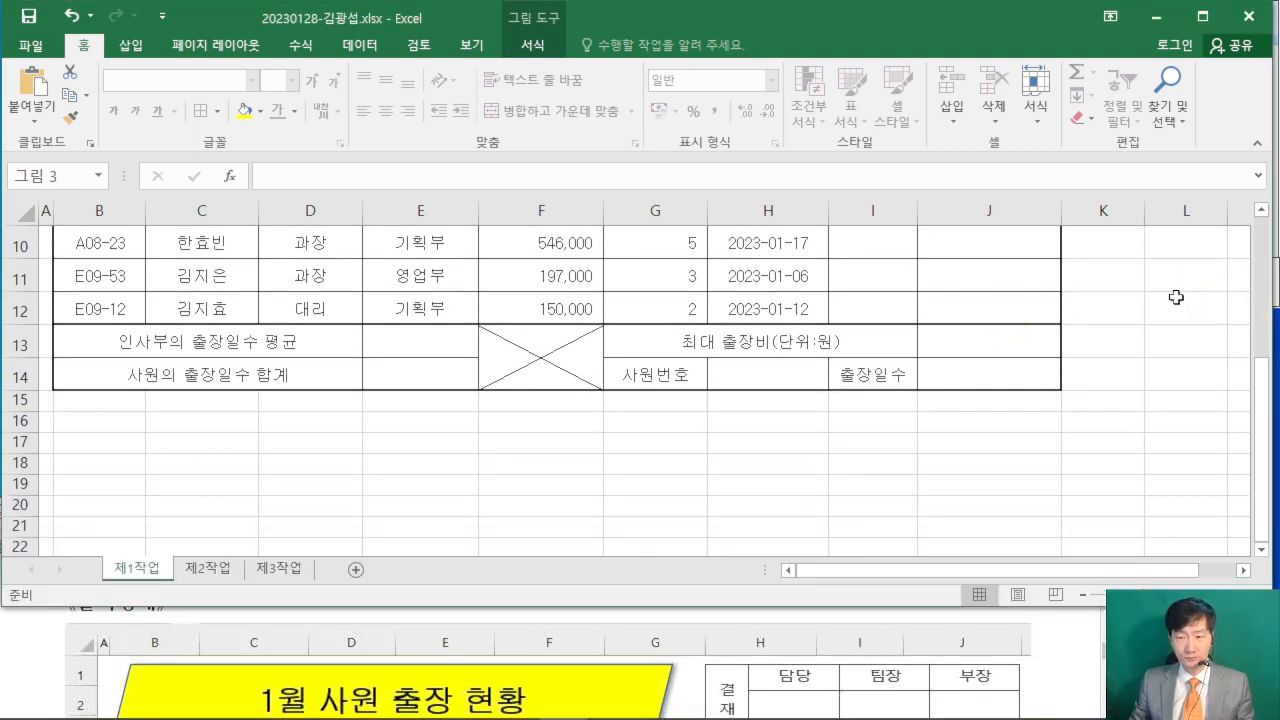
pyautogui.scroll(3, 1176, 297)
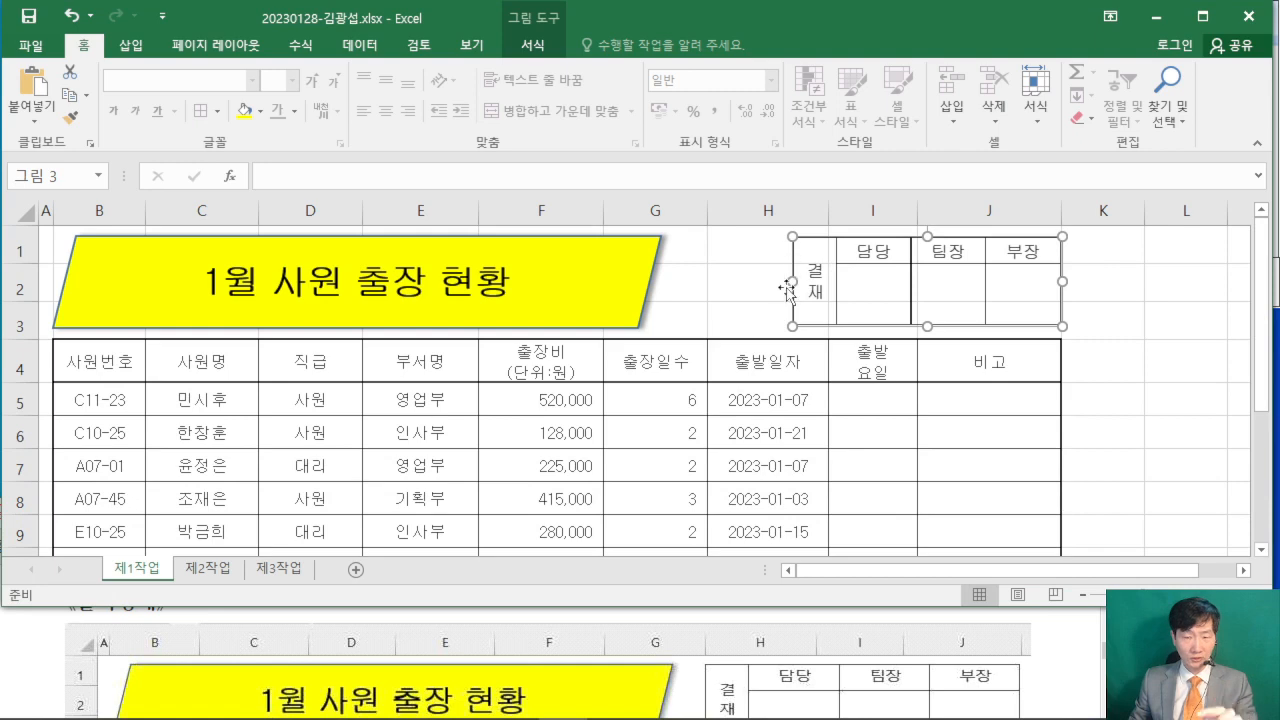
# - Widen the approval box picture by stretching its left side to the left edge of column H
pyautogui.moveTo(791, 281); pyautogui.dragTo(709, 281)
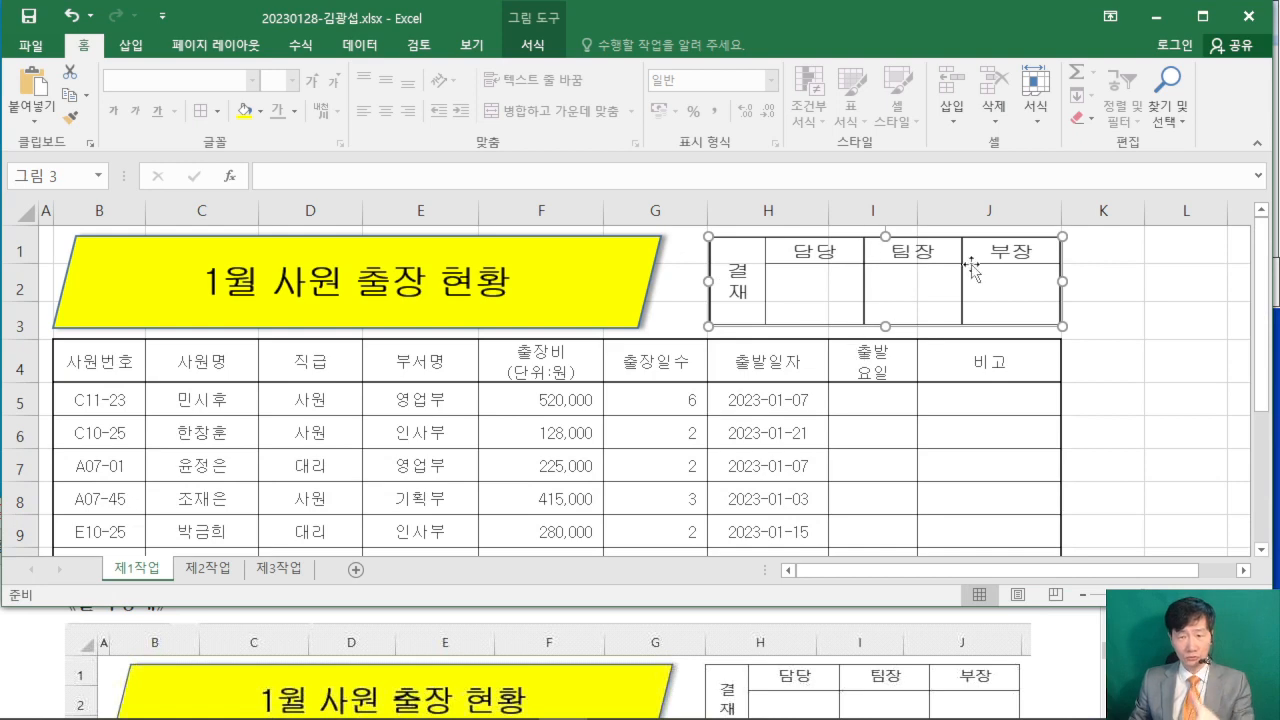
pyautogui.click(1144, 369)
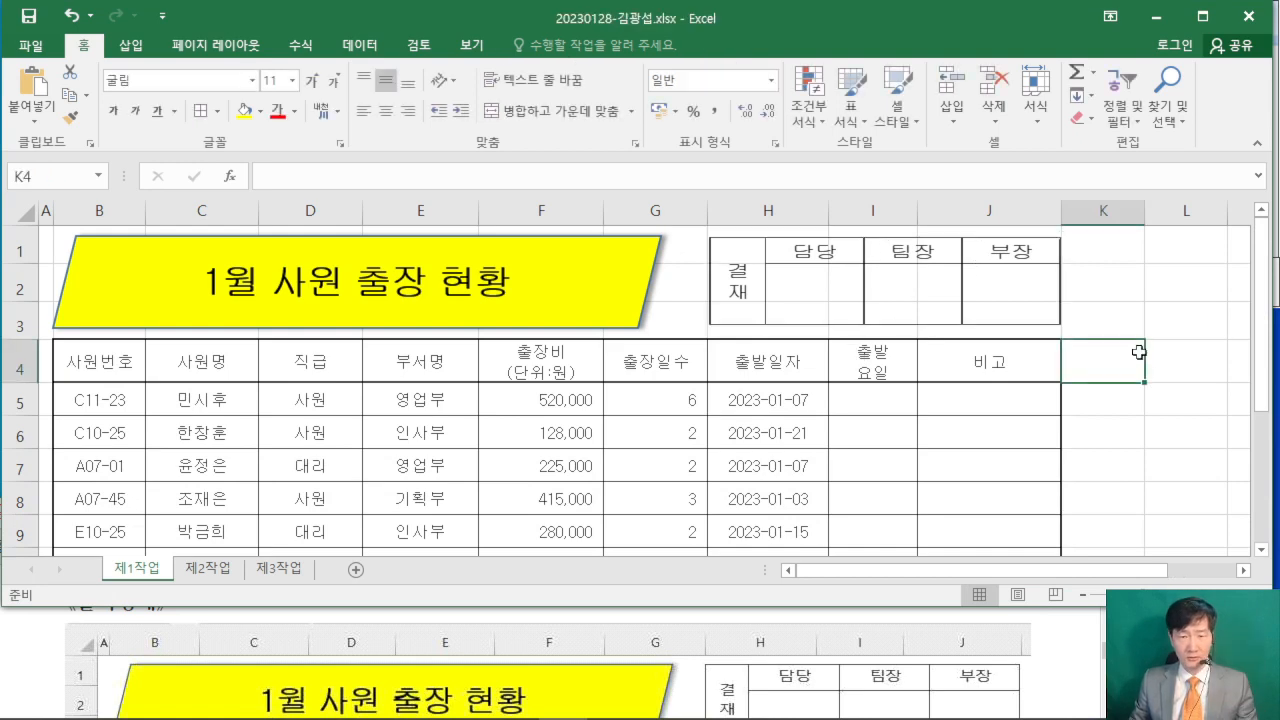
pyautogui.click(794, 292)
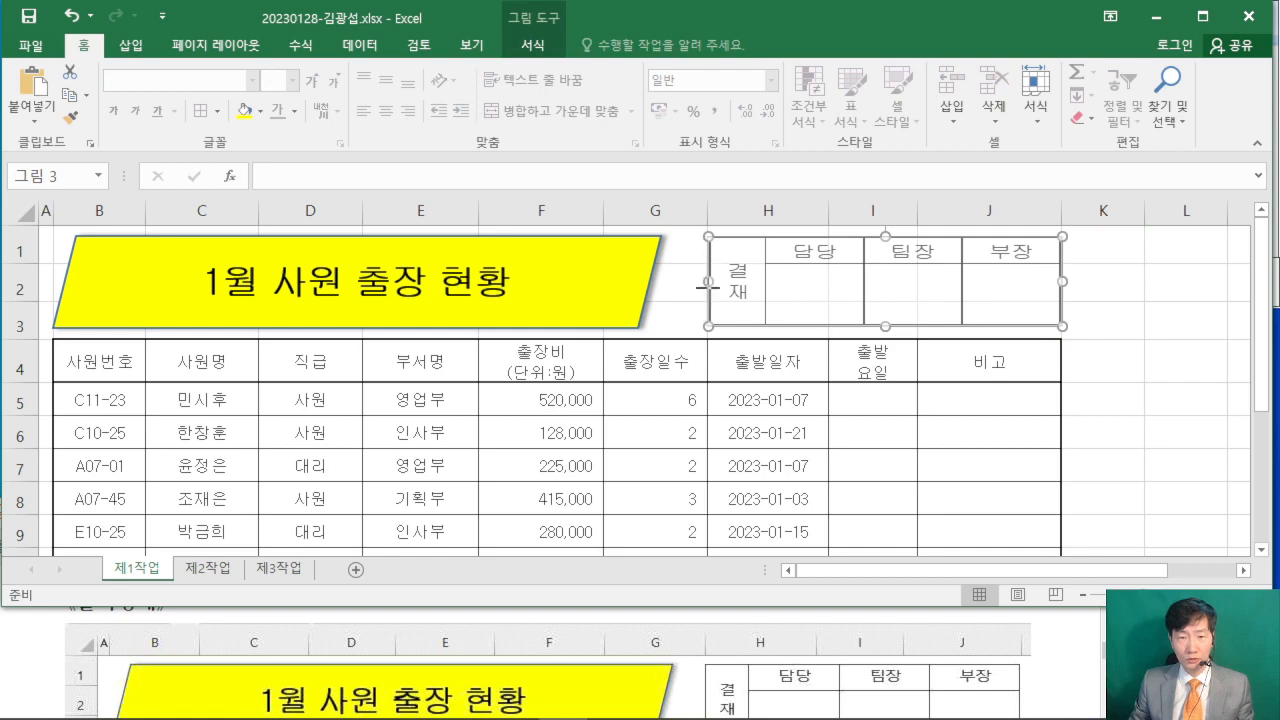
pyautogui.click(1115, 355)
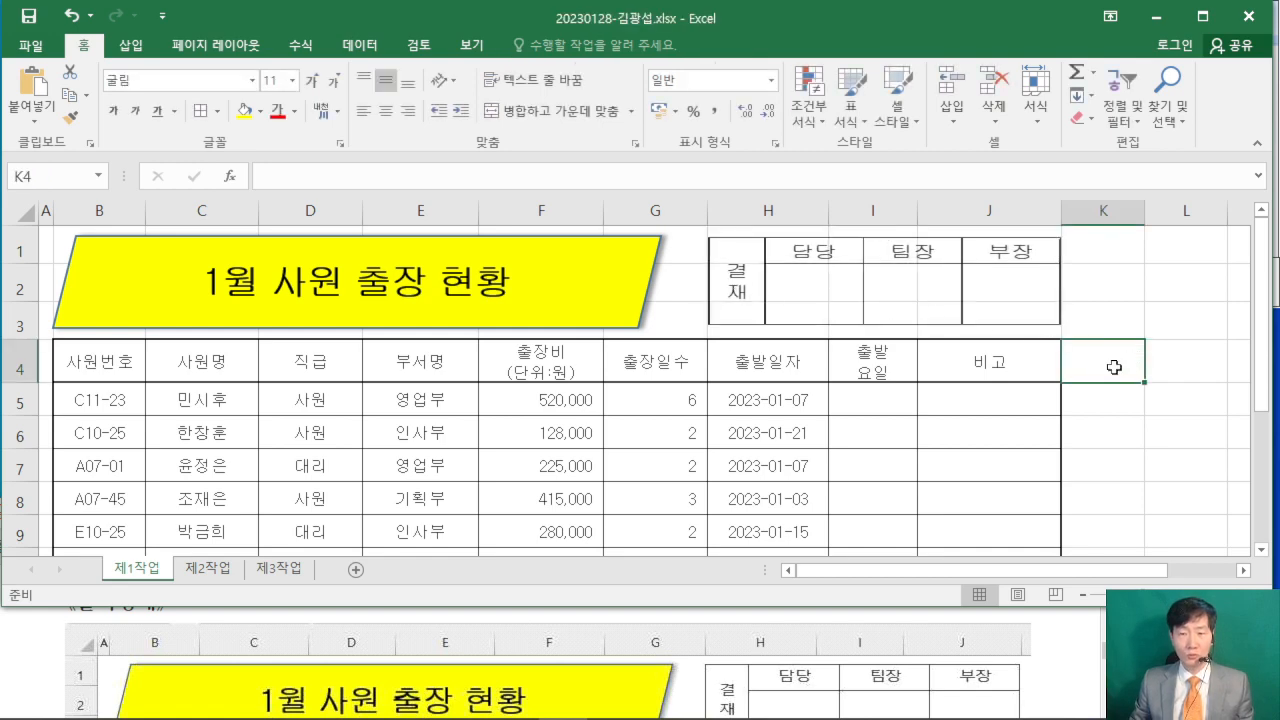
# - Delete columns C through F, which hold the original approval box, on the 제2작업 sheet
pyautogui.click(208, 568)
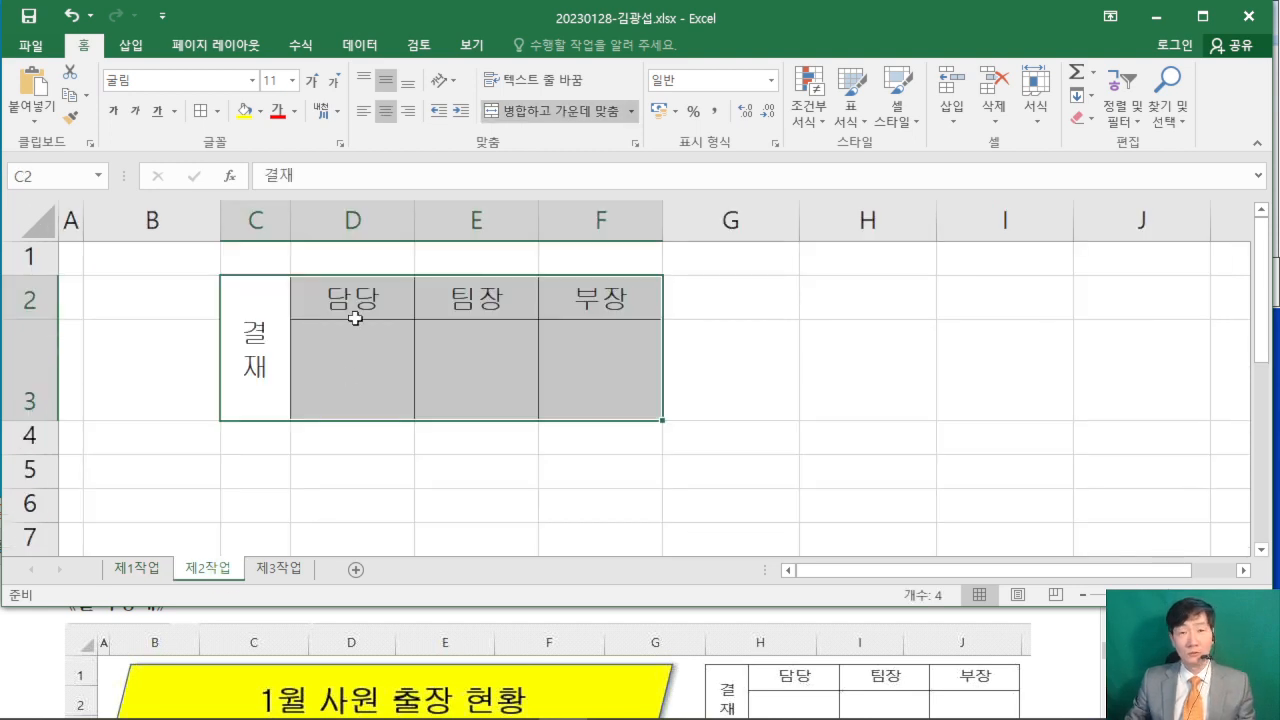
pyautogui.moveTo(252, 218); pyautogui.dragTo(577, 203)
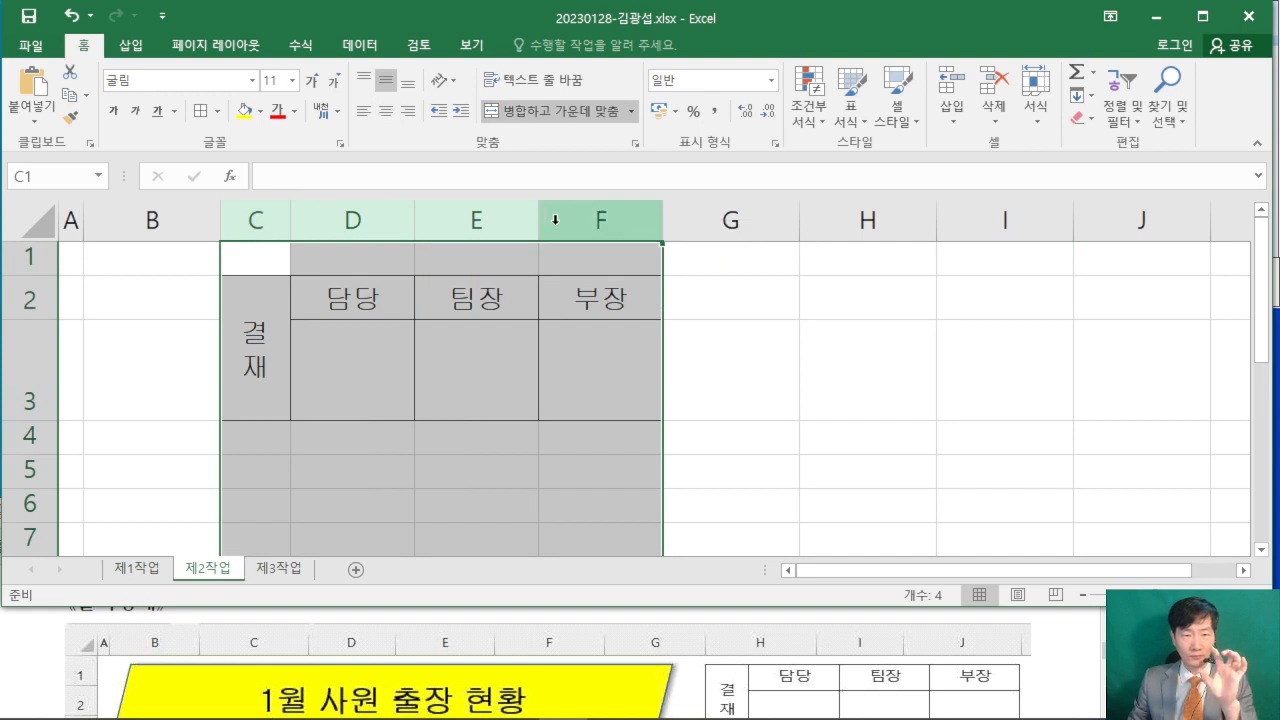
pyautogui.rightClick(555, 218)
pyautogui.click(632, 390)
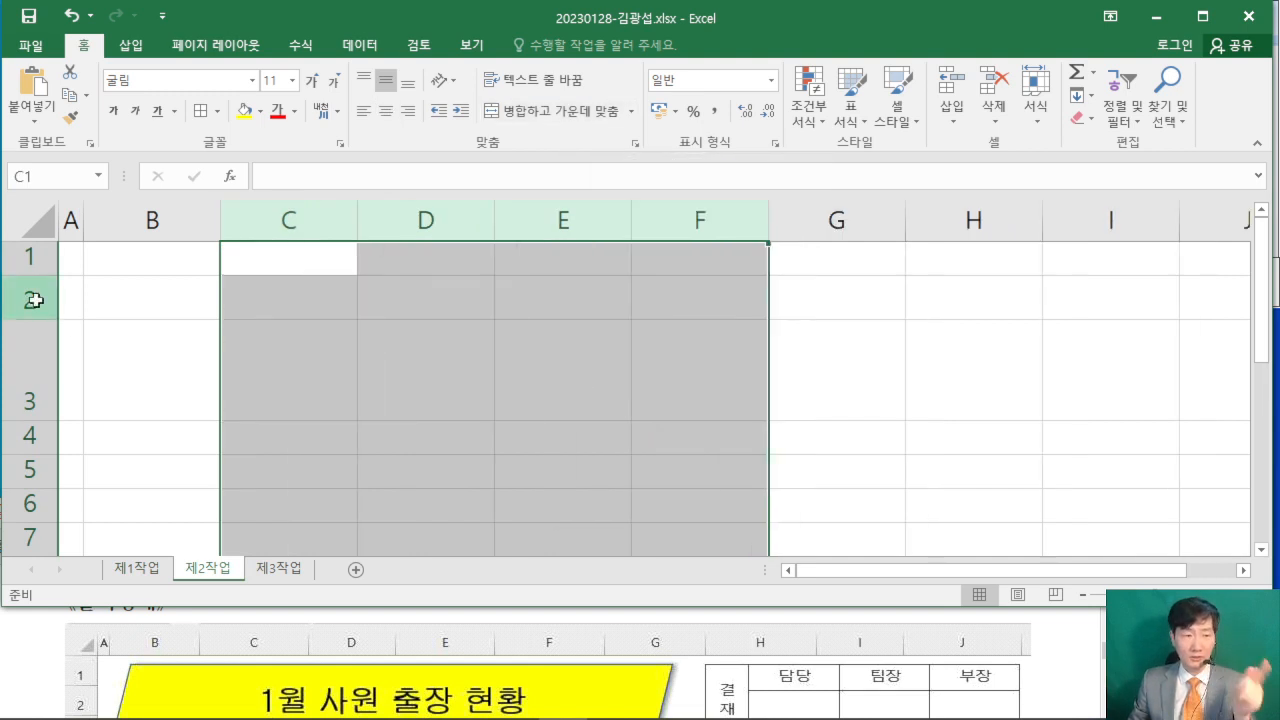
# - Delete rows 2 and 3 of the 제2작업 sheet
pyautogui.moveTo(29, 296); pyautogui.dragTo(22, 371)
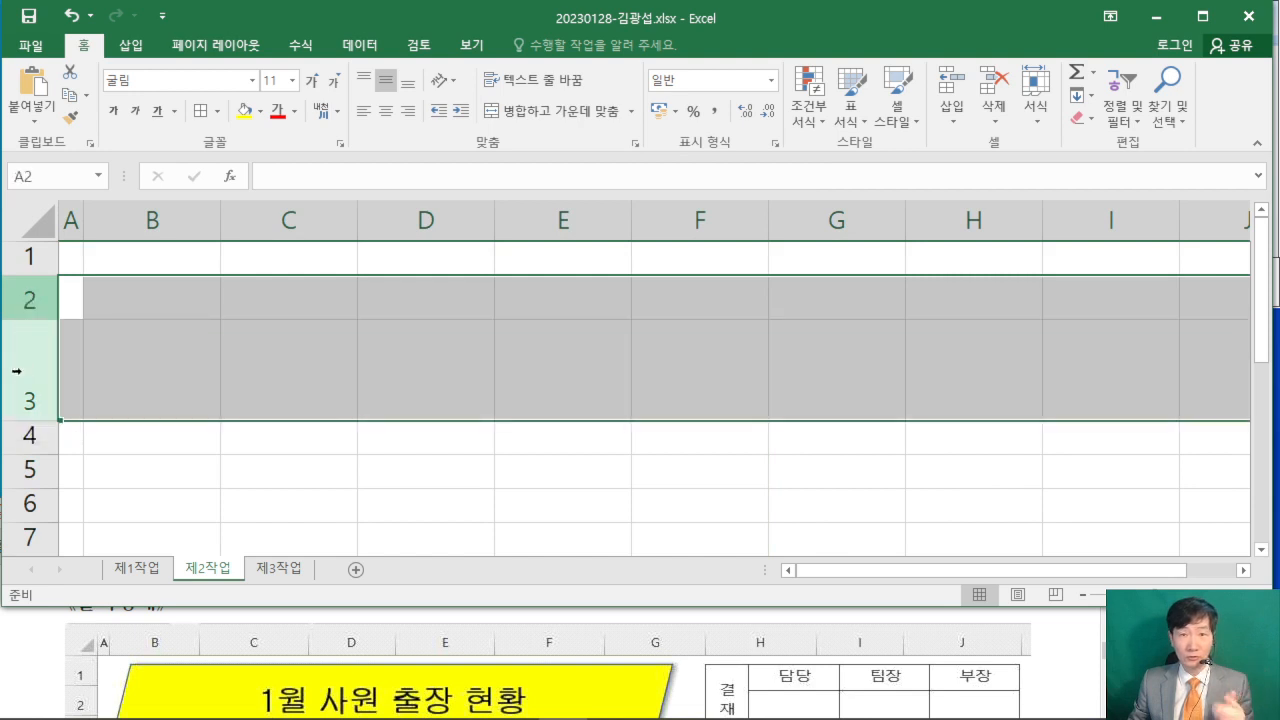
pyautogui.rightClick(22, 371)
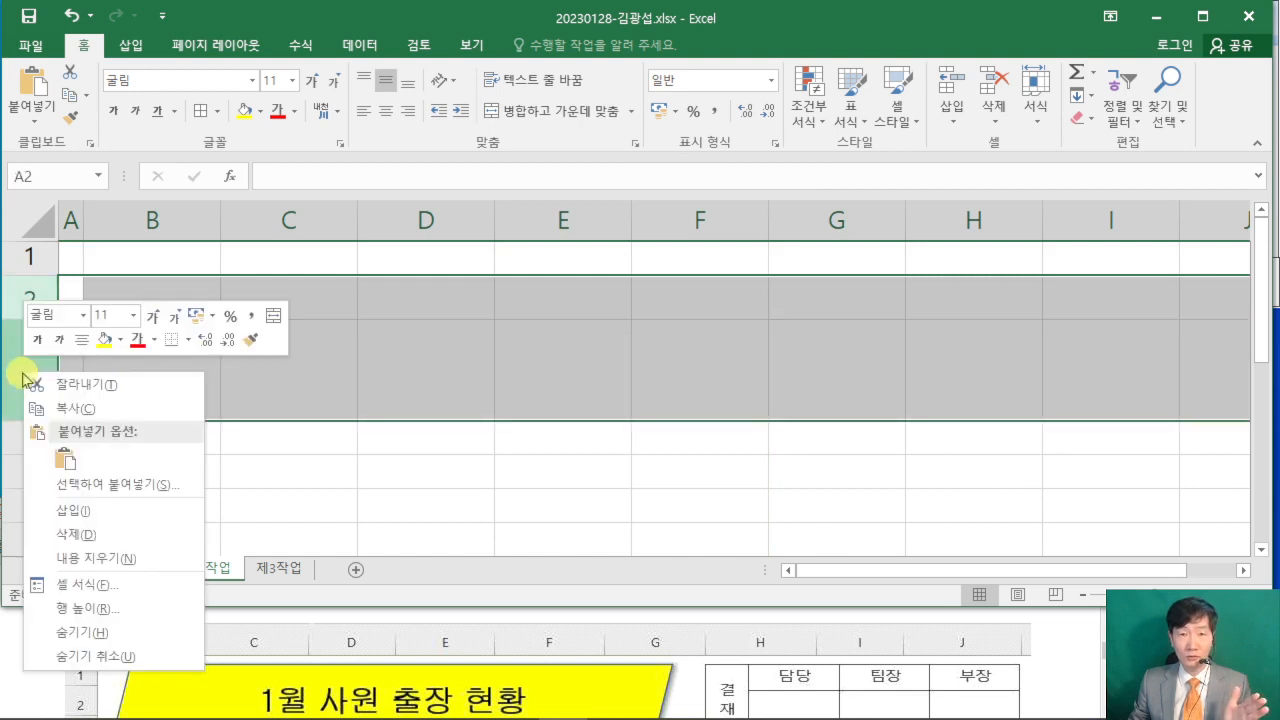
pyautogui.click(112, 533)
pyautogui.click(345, 455)
# - Return to the 제1작업 sheet and check the remaining conditions (조건) in the exam PDF
pyautogui.click(130, 569)
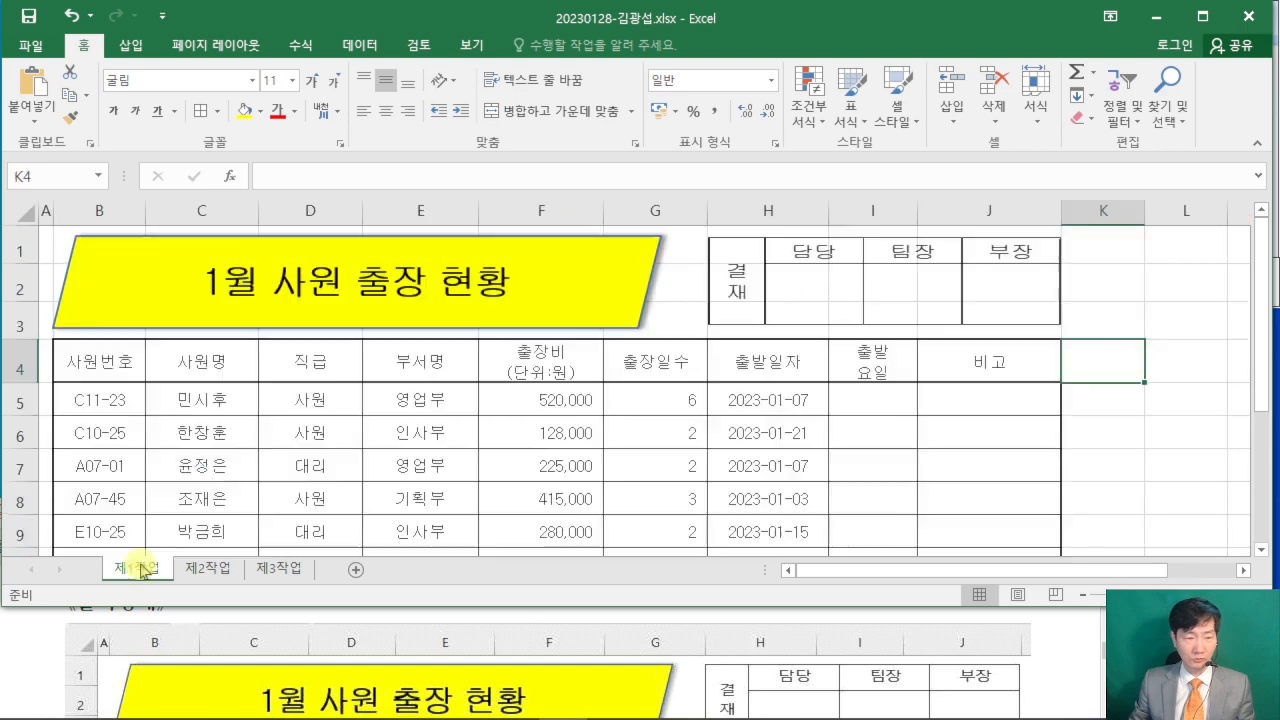
pyautogui.click(1048, 643)
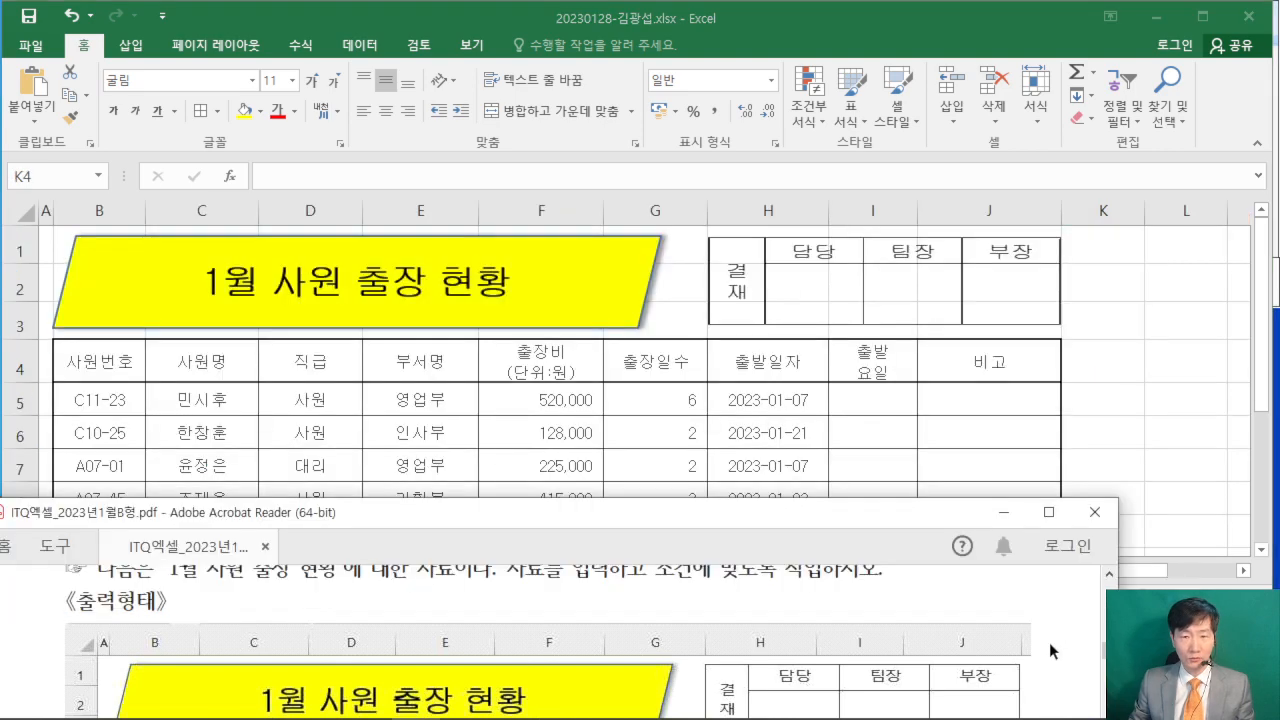
pyautogui.scroll(-5, 1048, 642)
pyautogui.scroll(-6, 1048, 642)
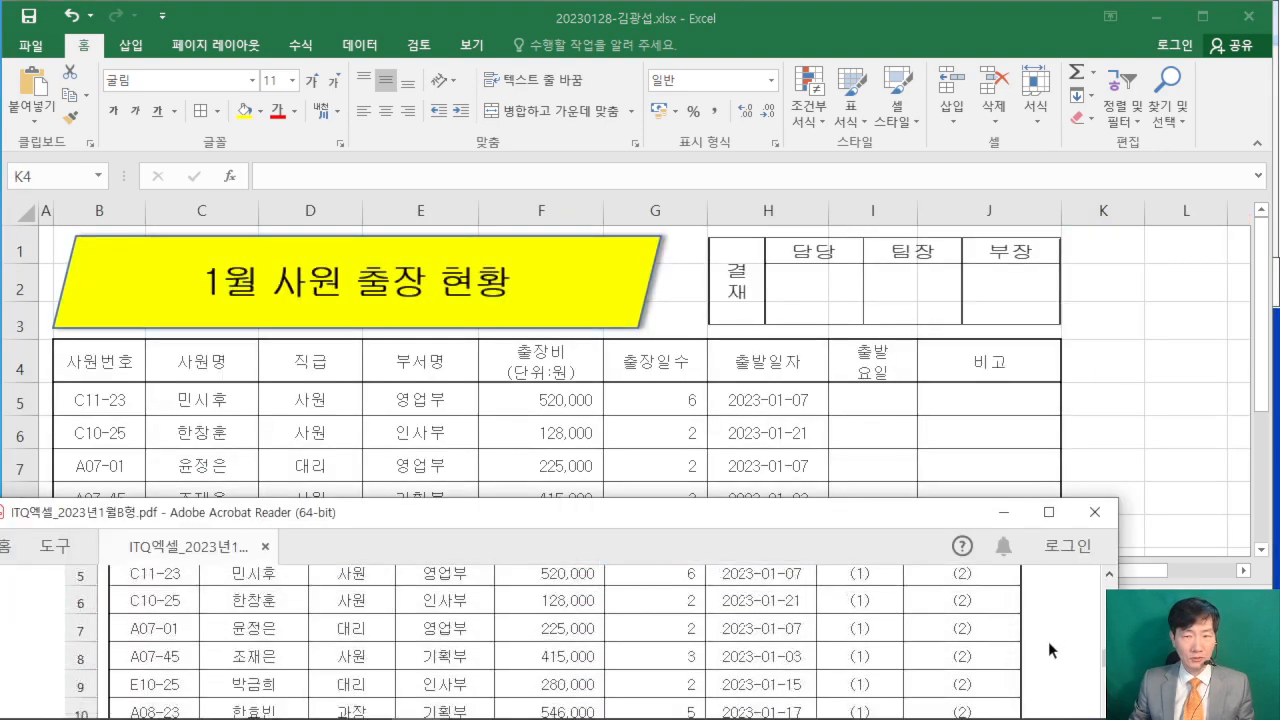
pyautogui.scroll(-3, 1048, 643)
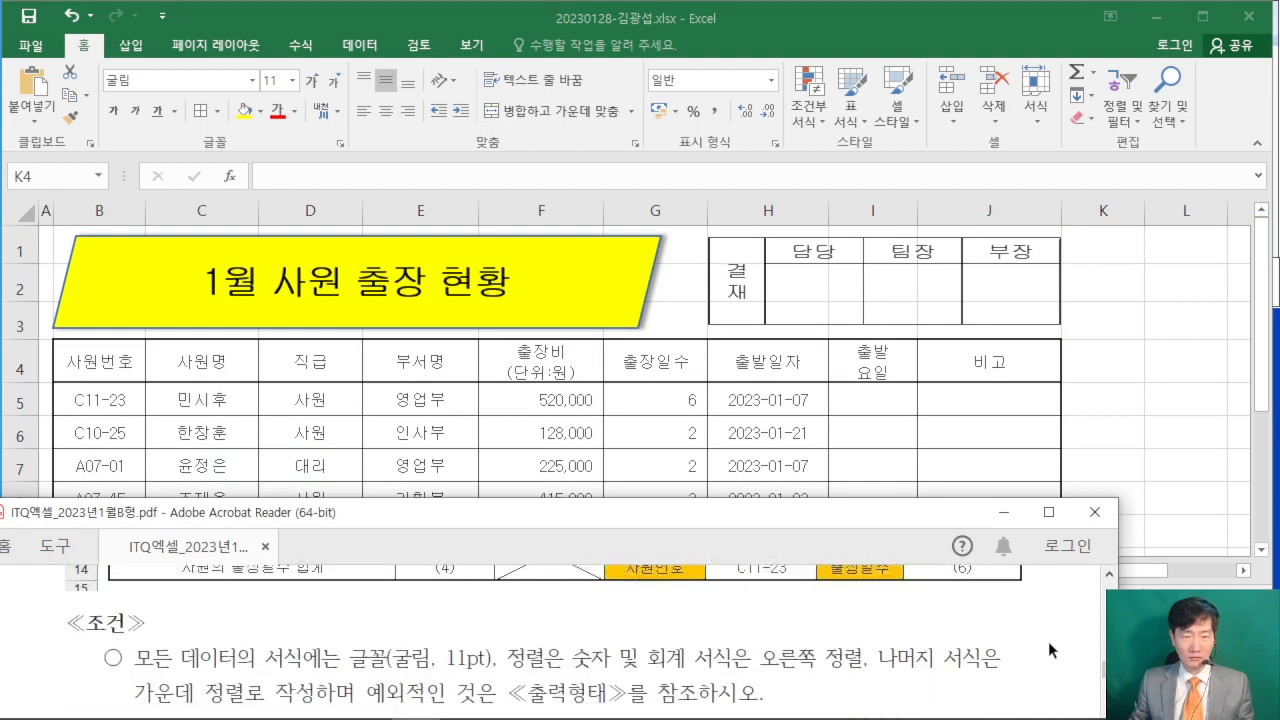
pyautogui.scroll(-3, 1048, 643)
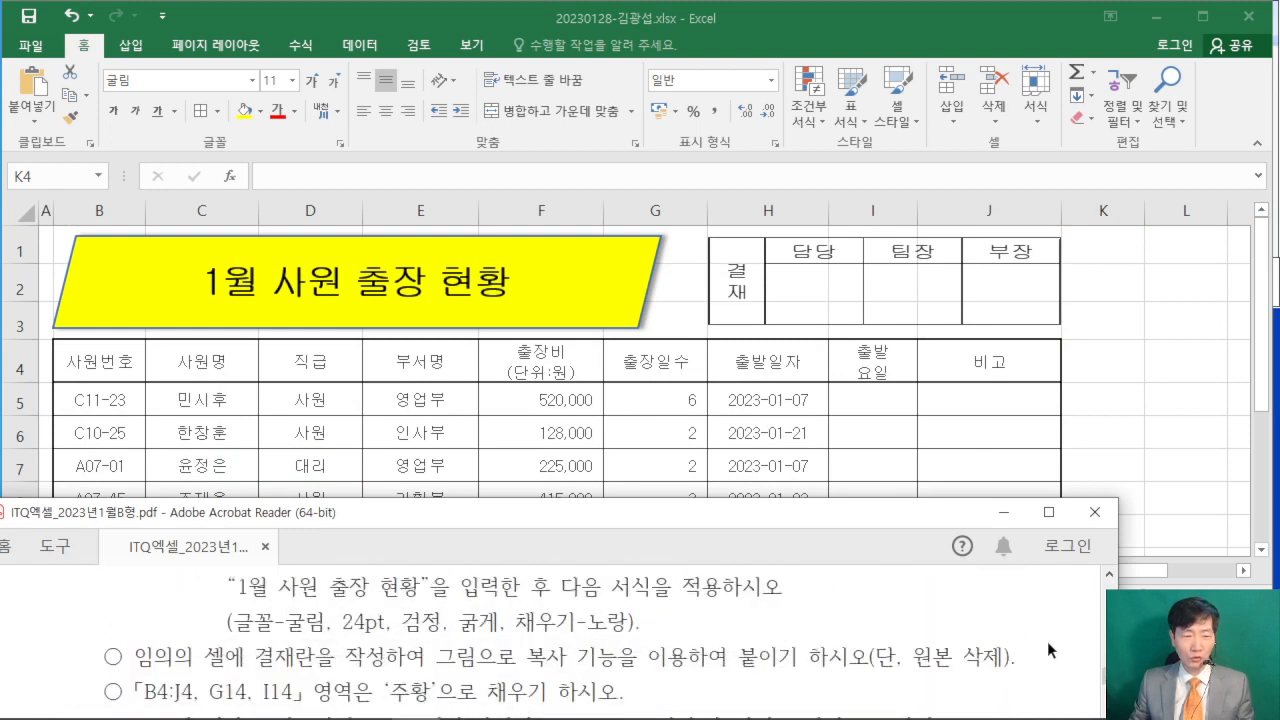
# - Fill the cells B4:J4, G14 and I14 with the standard orange (주황) color
pyautogui.click(139, 421)
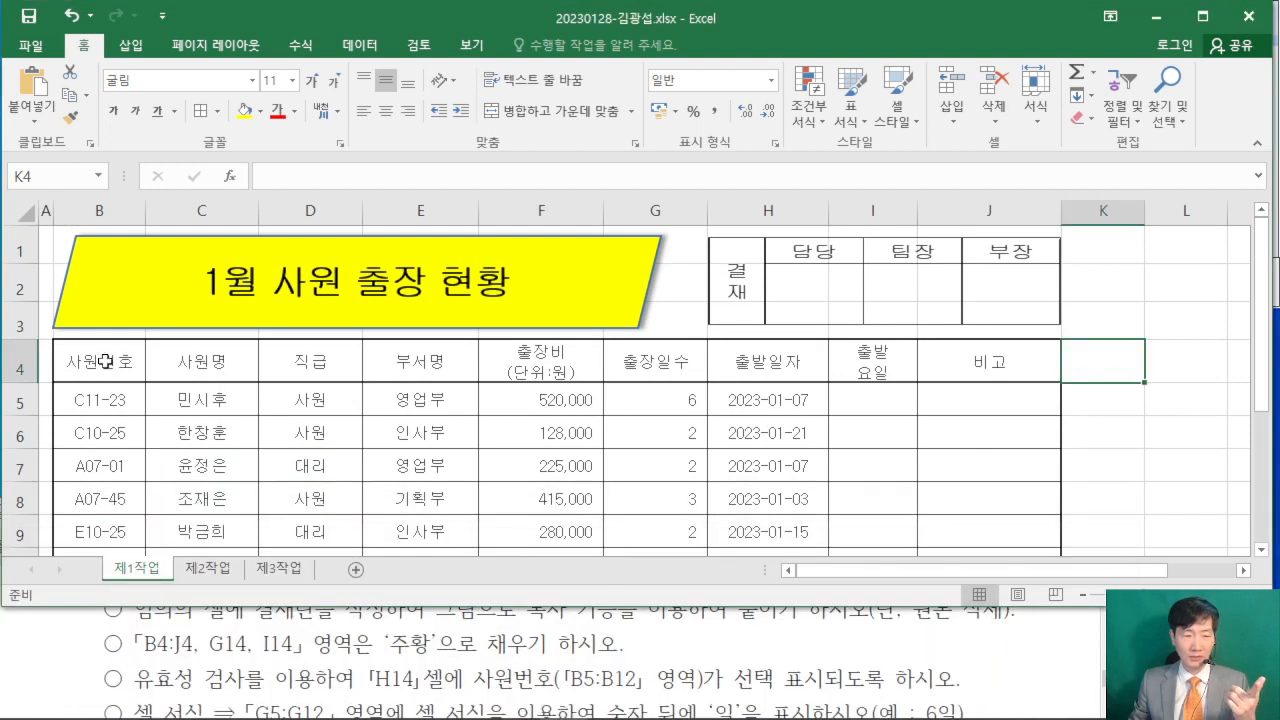
pyautogui.moveTo(105, 362); pyautogui.dragTo(952, 368)
pyautogui.scroll(-2, 824, 413)
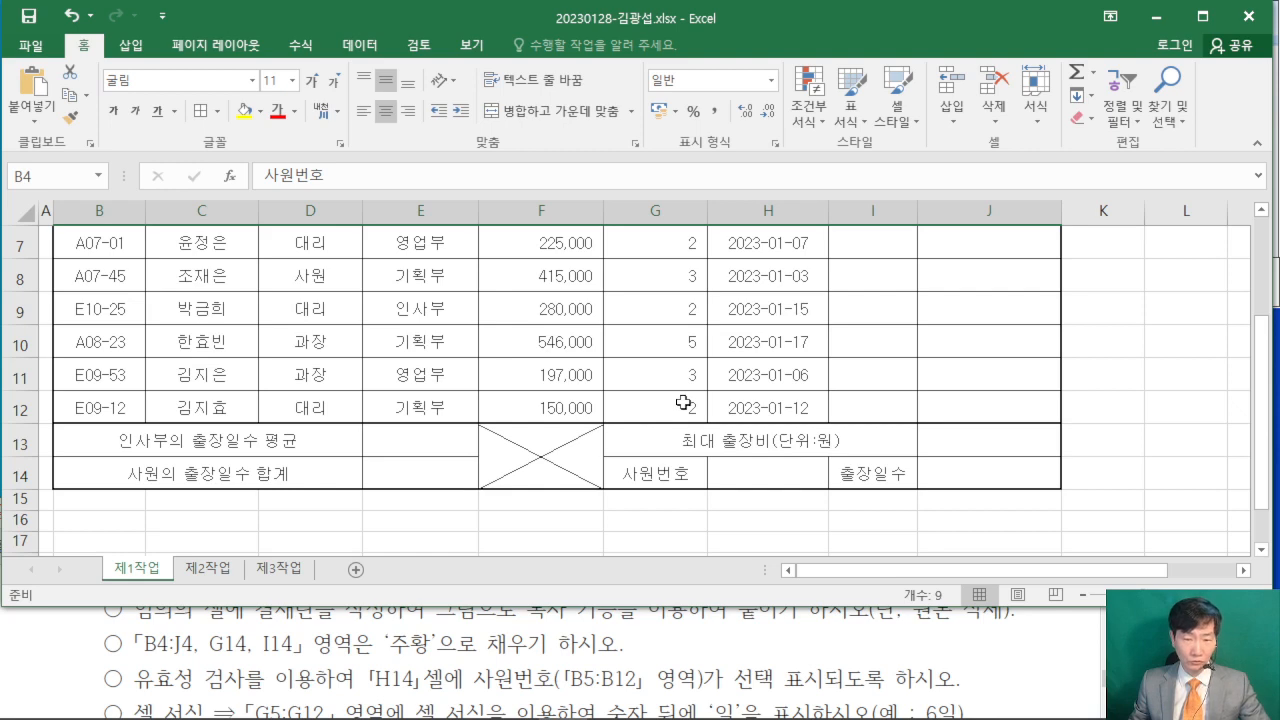
pyautogui.keyDown('ctrl'); pyautogui.click(707, 473); pyautogui.keyUp('ctrl')
pyautogui.keyDown('ctrl'); pyautogui.click(872, 476); pyautogui.keyUp('ctrl')
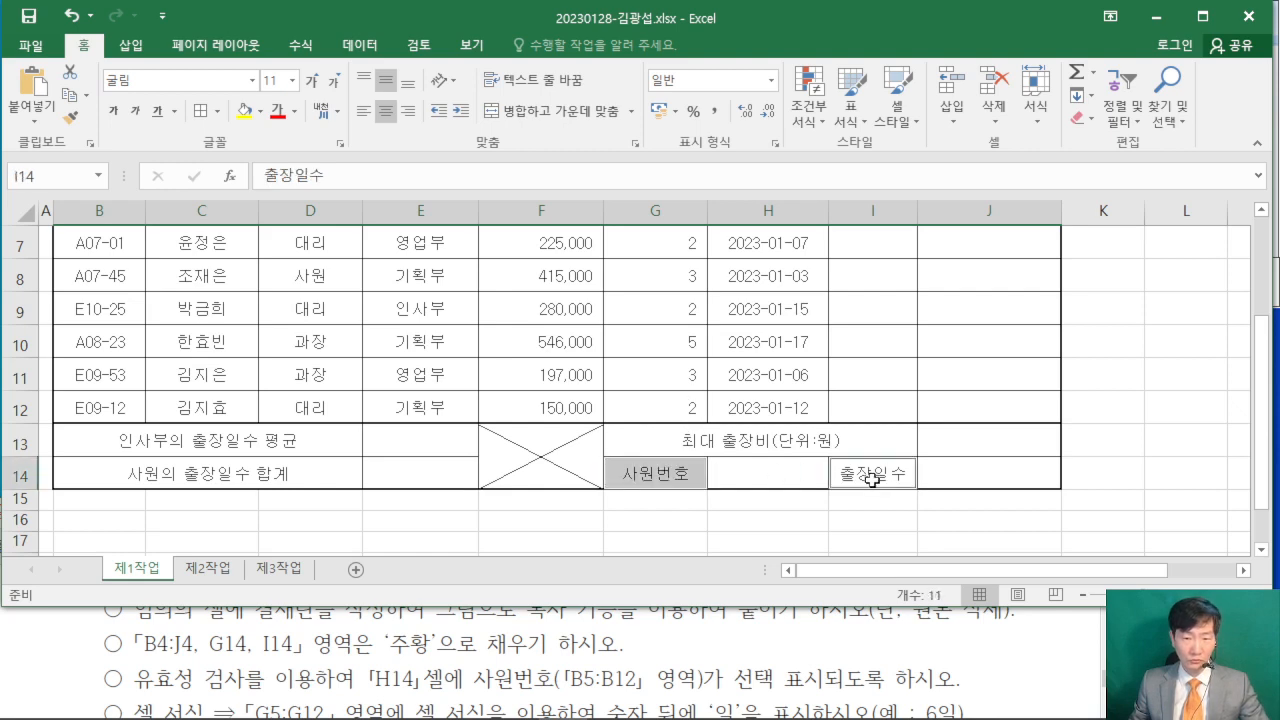
pyautogui.scroll(2, 890, 460)
pyautogui.scroll(-3, 879, 434)
pyautogui.scroll(1, 870, 436)
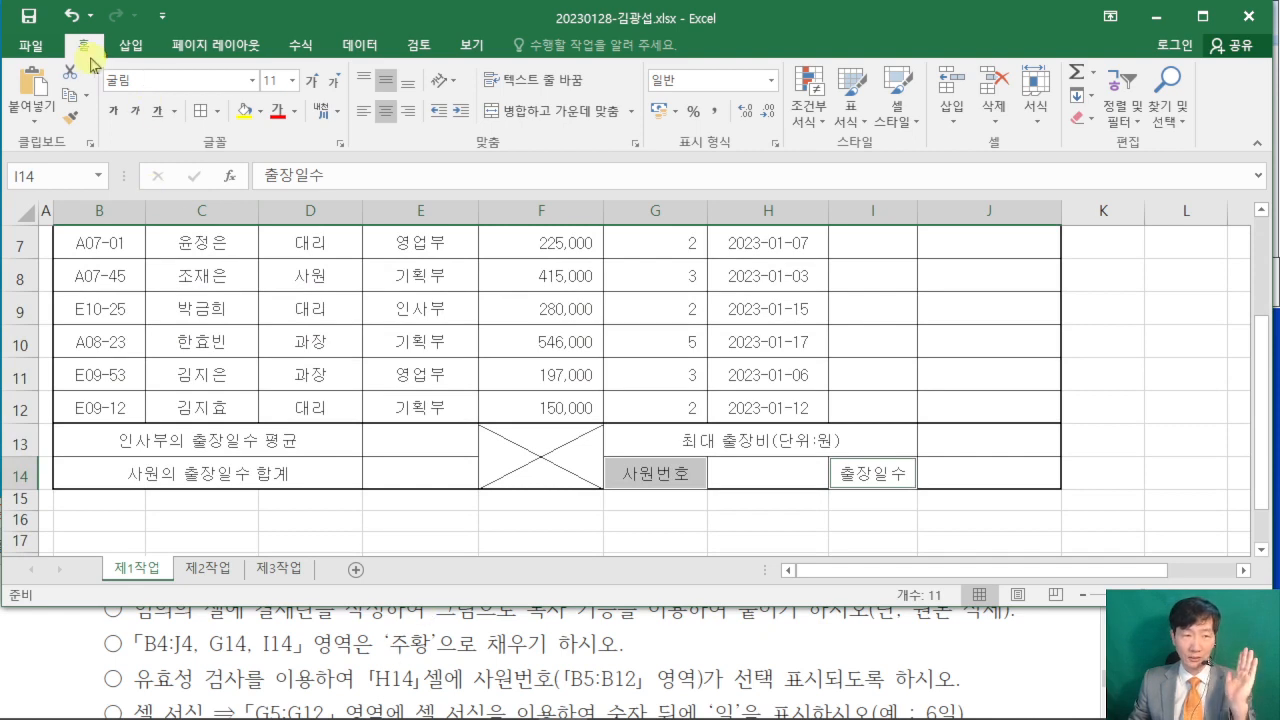
pyautogui.click(262, 112)
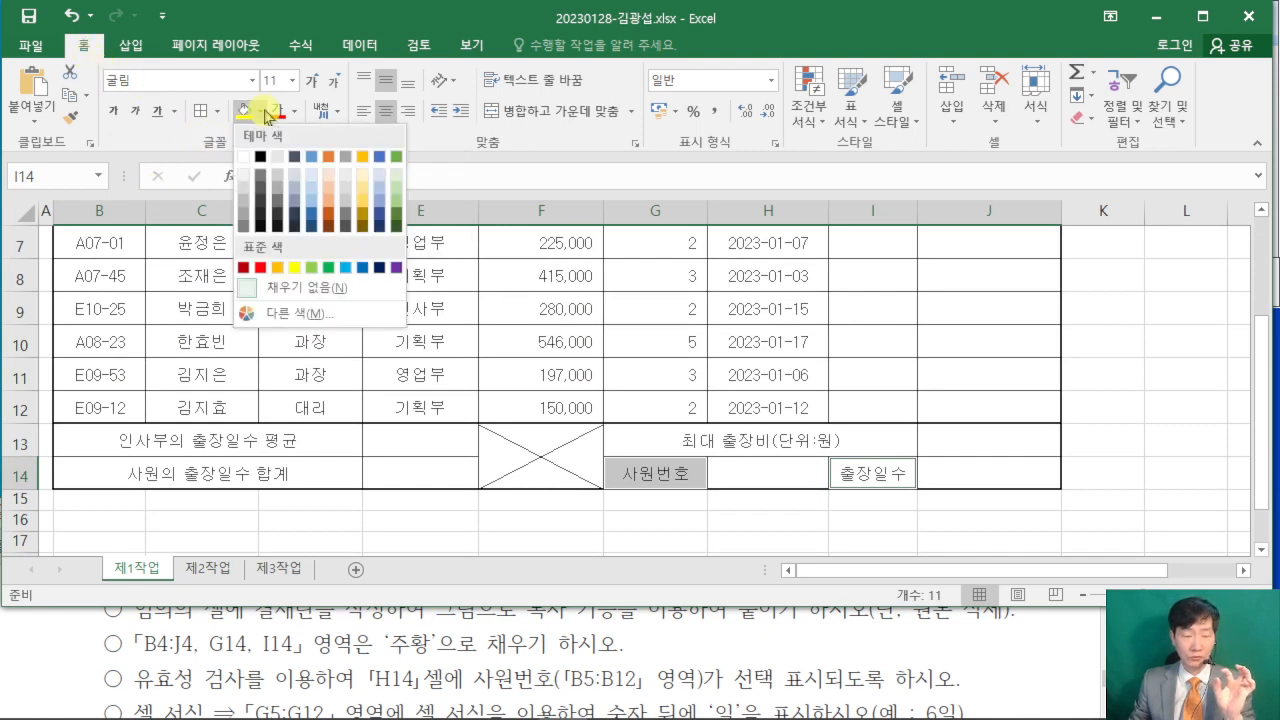
pyautogui.click(281, 268)
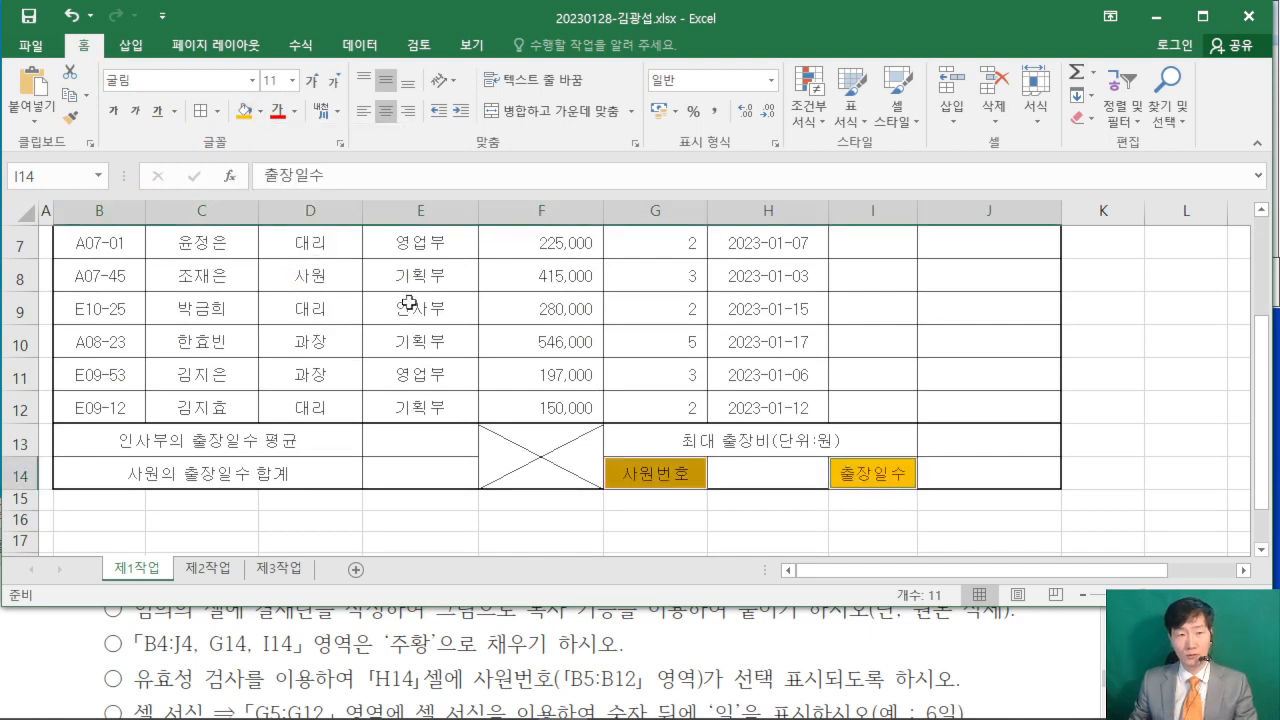
pyautogui.click(1135, 353)
pyautogui.scroll(2, 1135, 352)
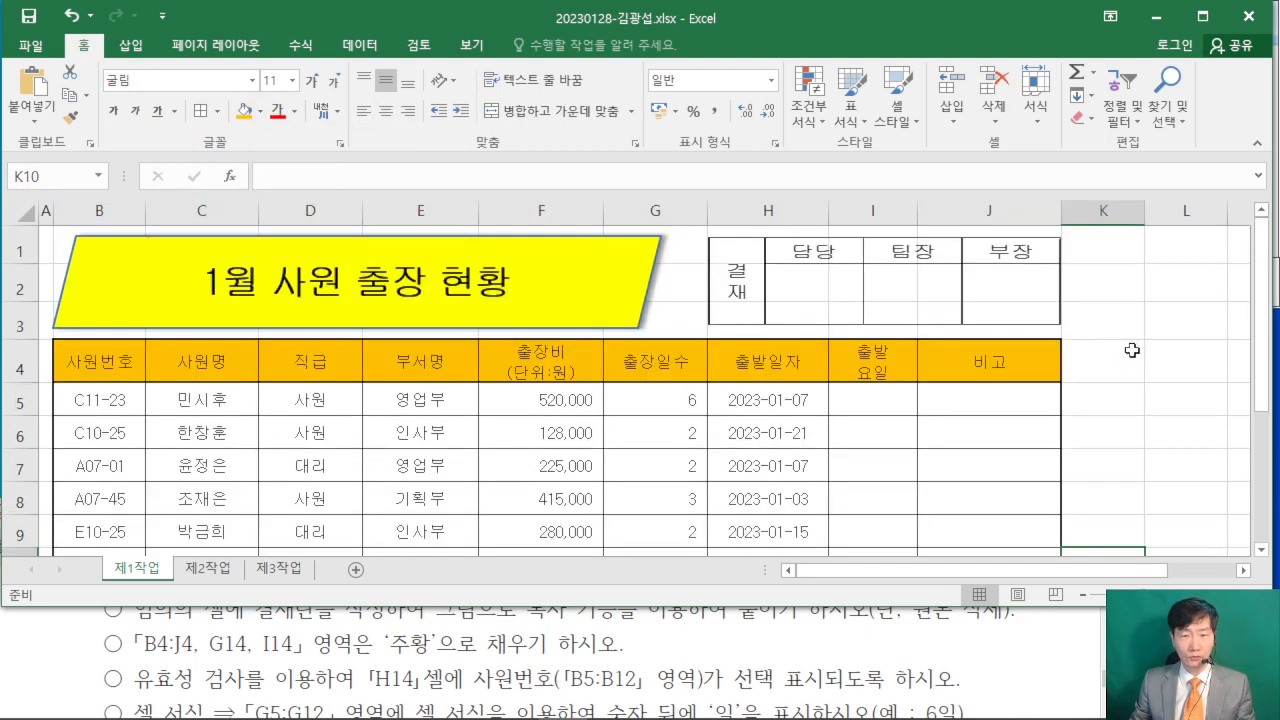
pyautogui.scroll(-4, 1131, 350)
pyautogui.scroll(4, 1131, 350)
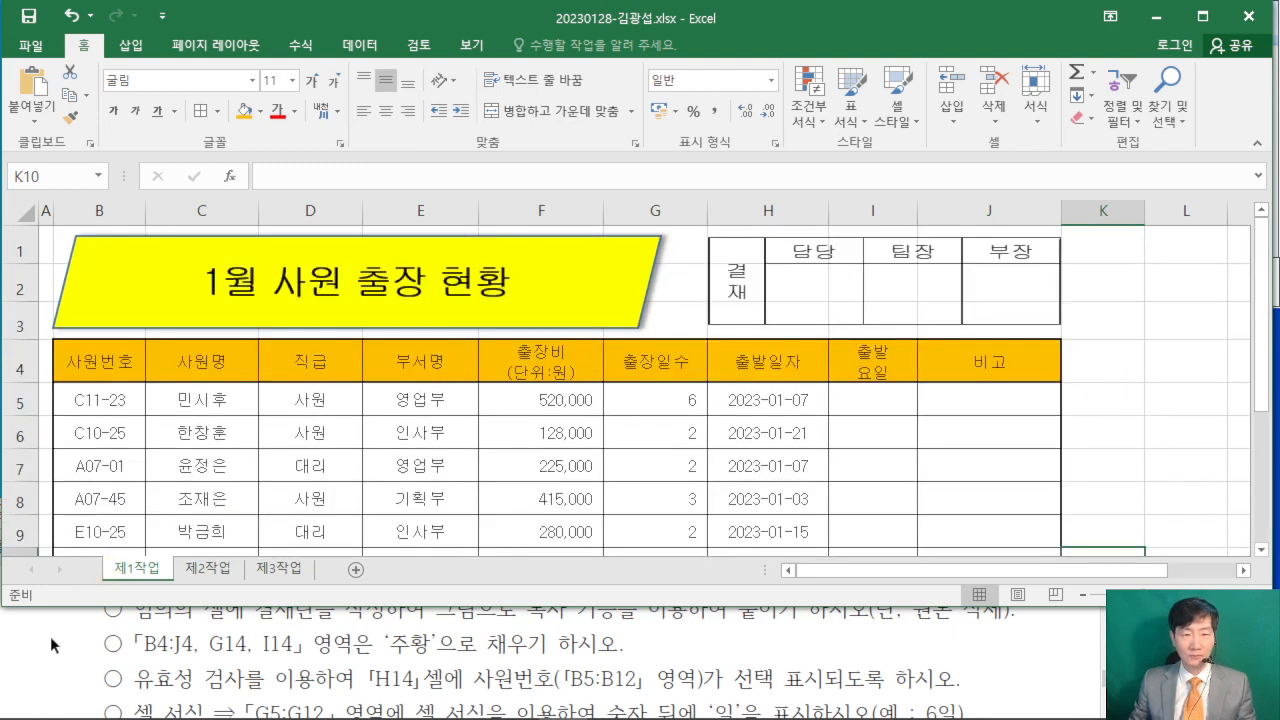
# - Start a data validation rule for cell H14 that restricts the allowed values to a list (목록)
pyautogui.scroll(-2, 750, 450)
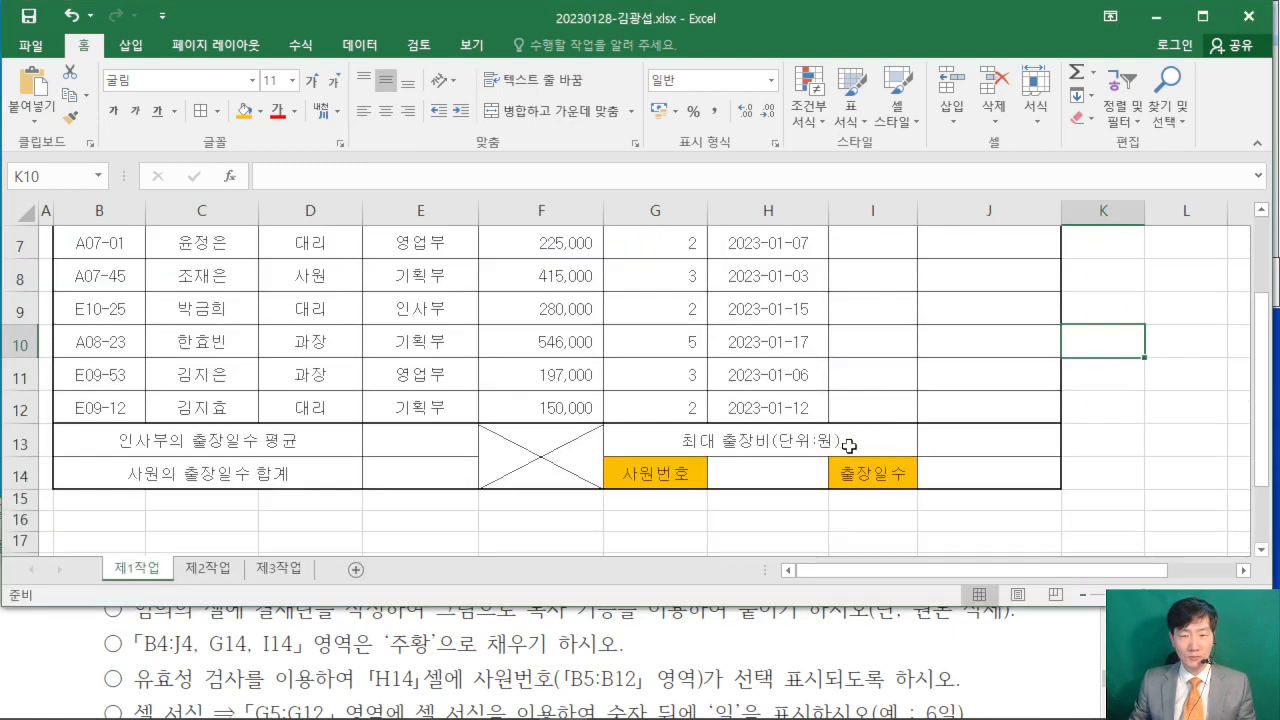
pyautogui.click(750, 471)
pyautogui.click(44, 637)
pyautogui.scroll(-1, 46, 637)
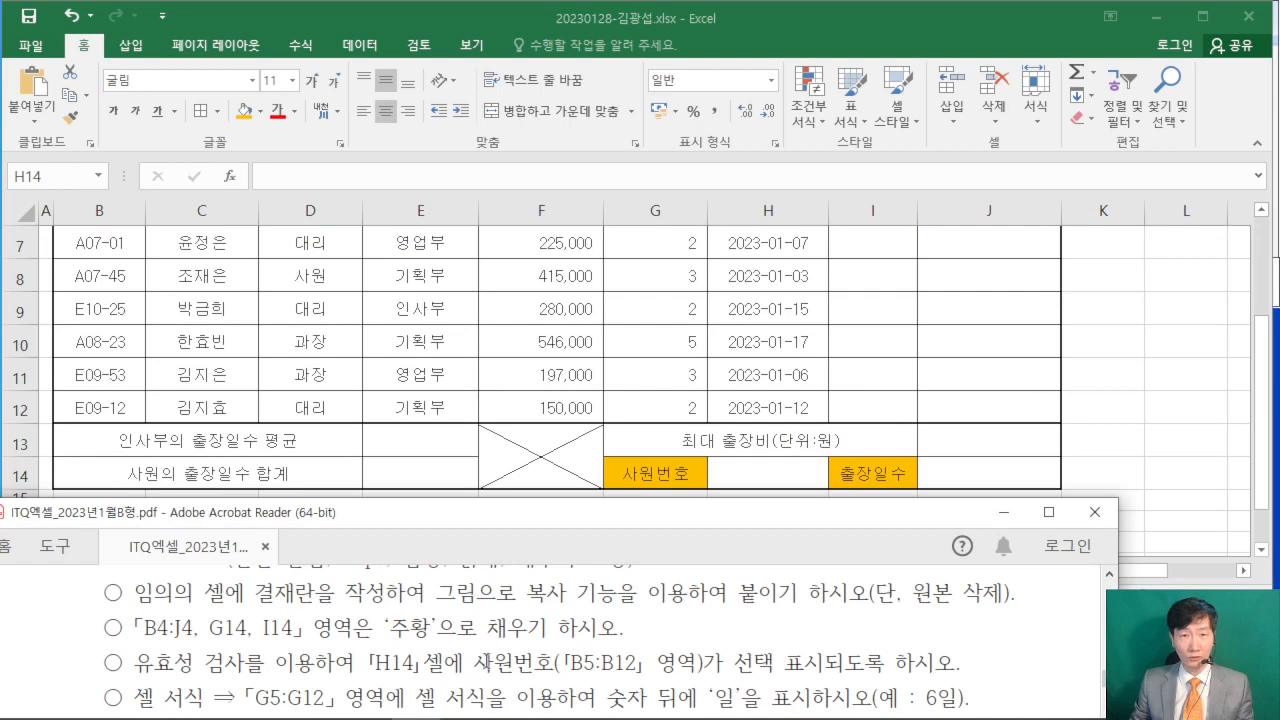
pyautogui.click(765, 471)
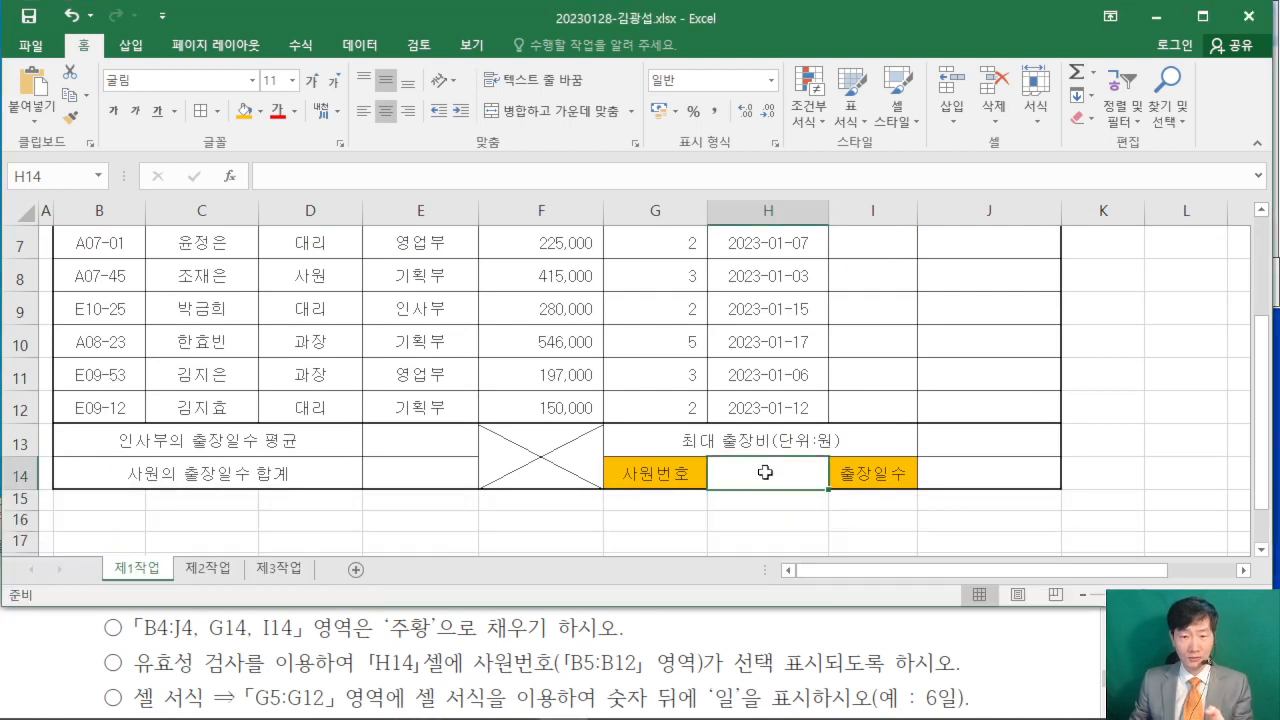
pyautogui.click(370, 50)
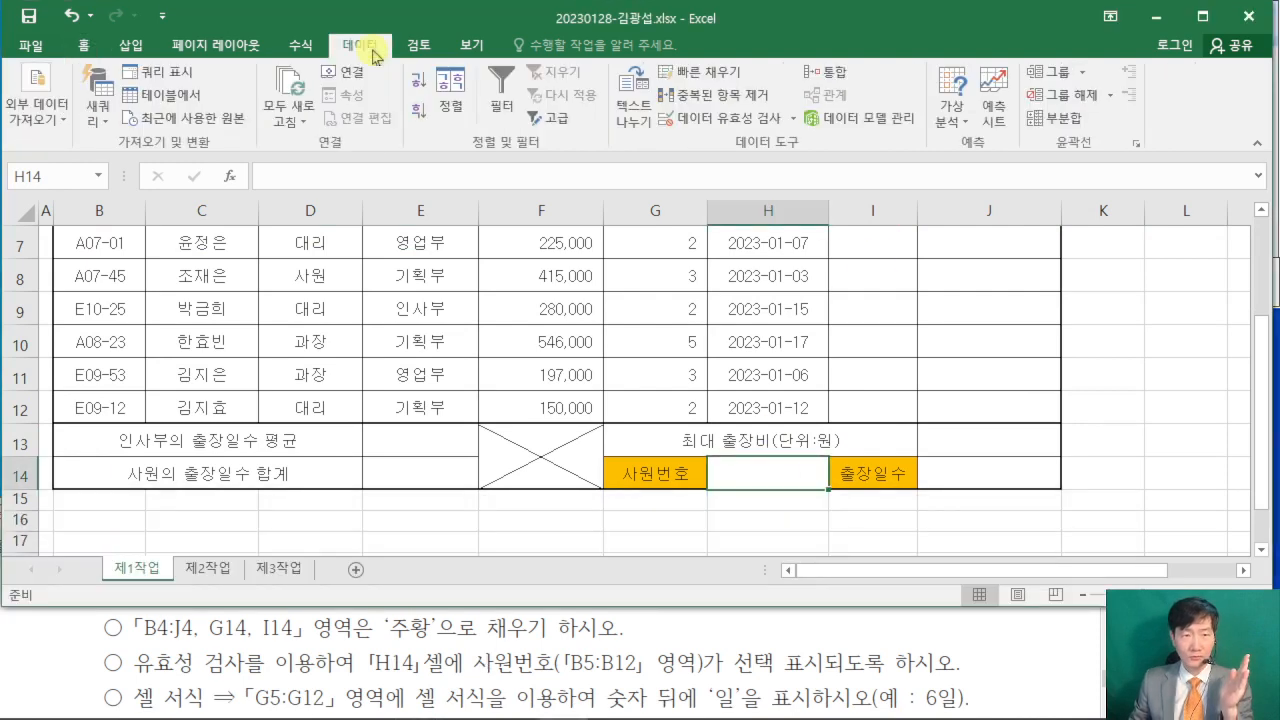
pyautogui.click(737, 120)
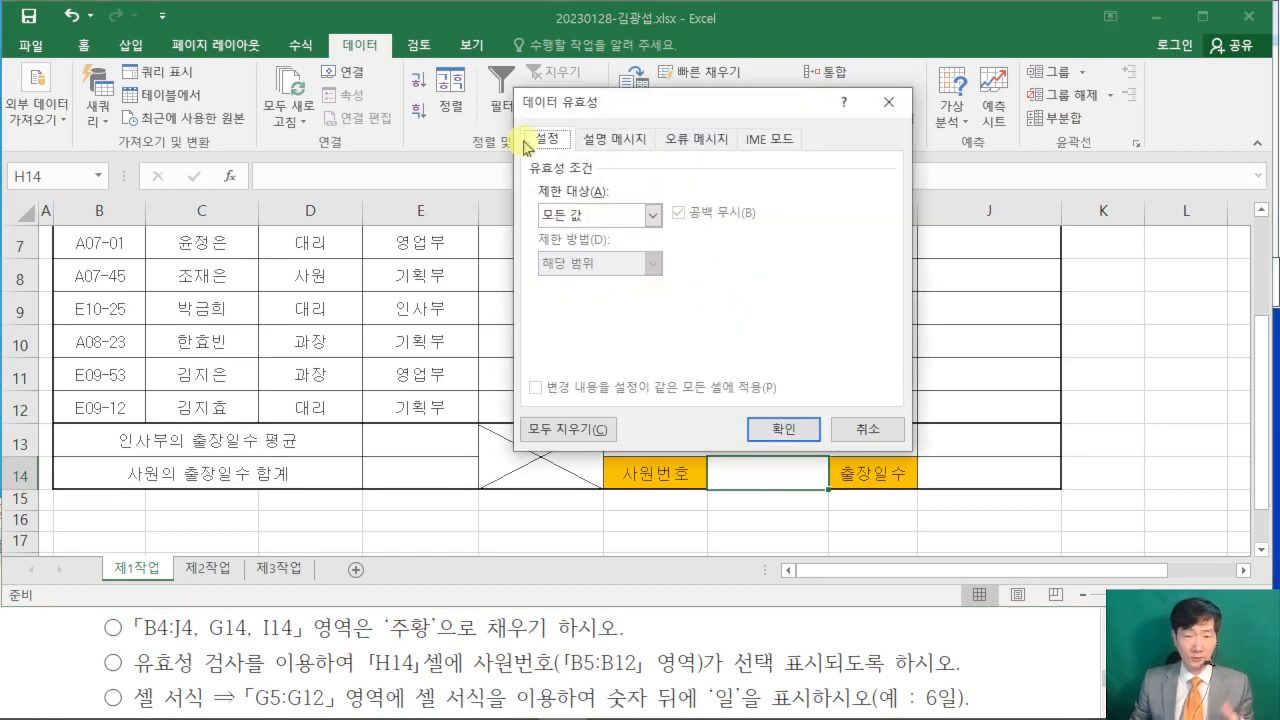
pyautogui.click(655, 217)
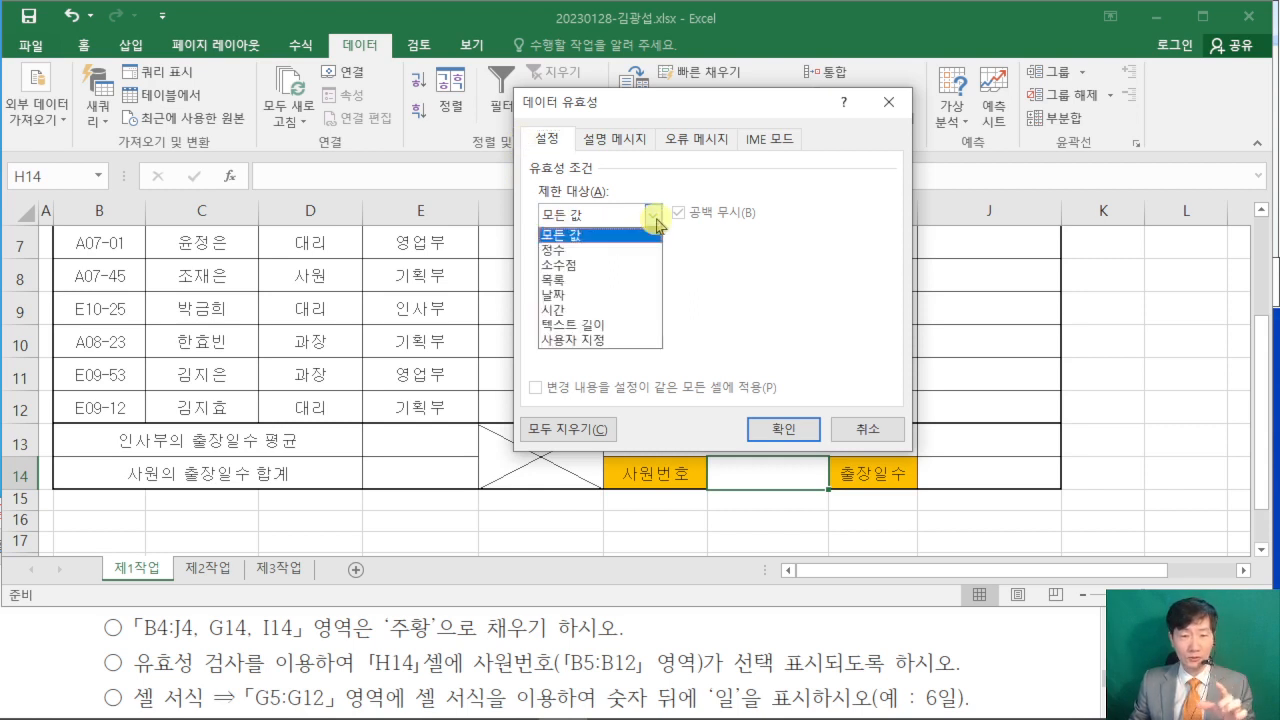
pyautogui.click(590, 281)
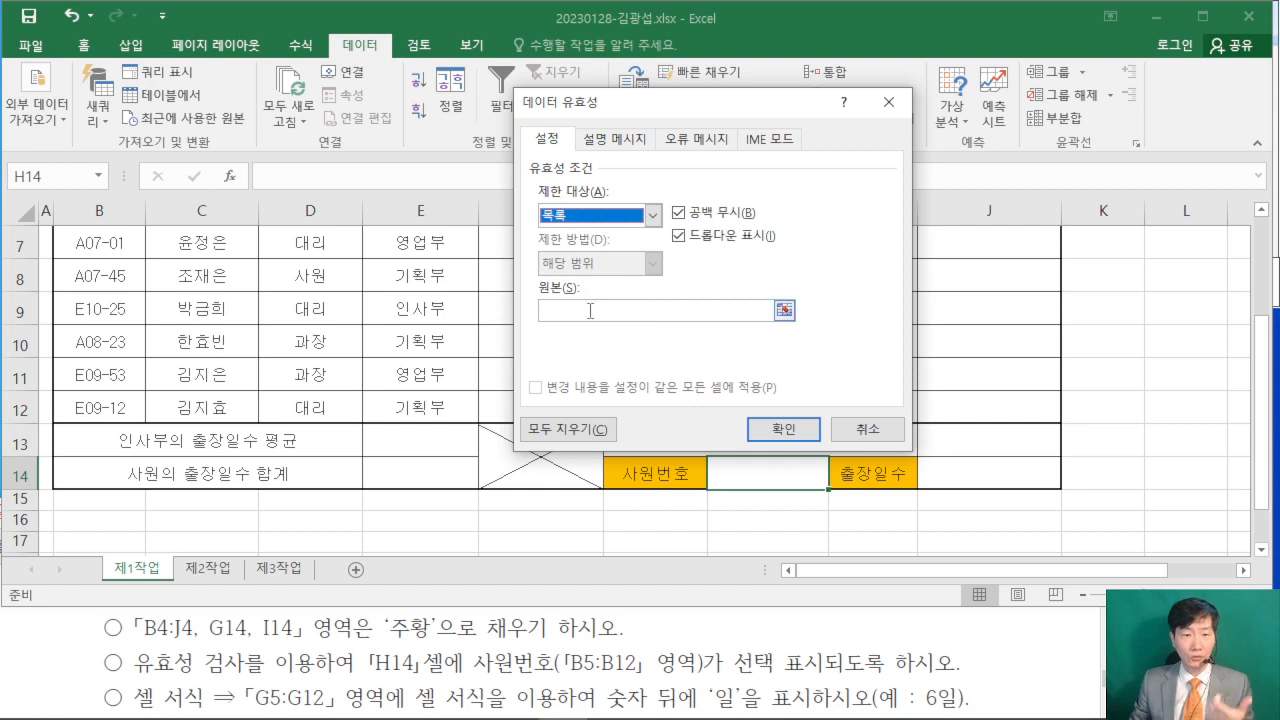
# - Set the validation list's source to the employee numbers in =$B$5:$B$12 and apply the rule
pyautogui.click(589, 311)
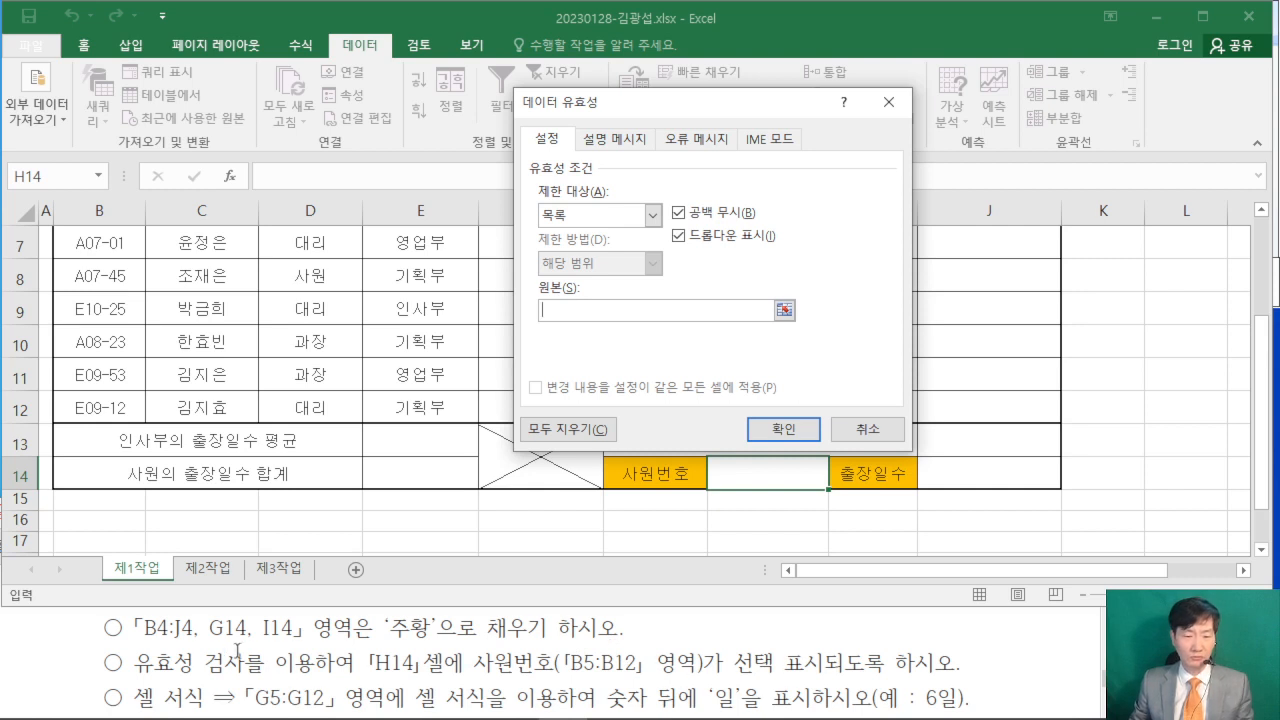
pyautogui.click(71, 643)
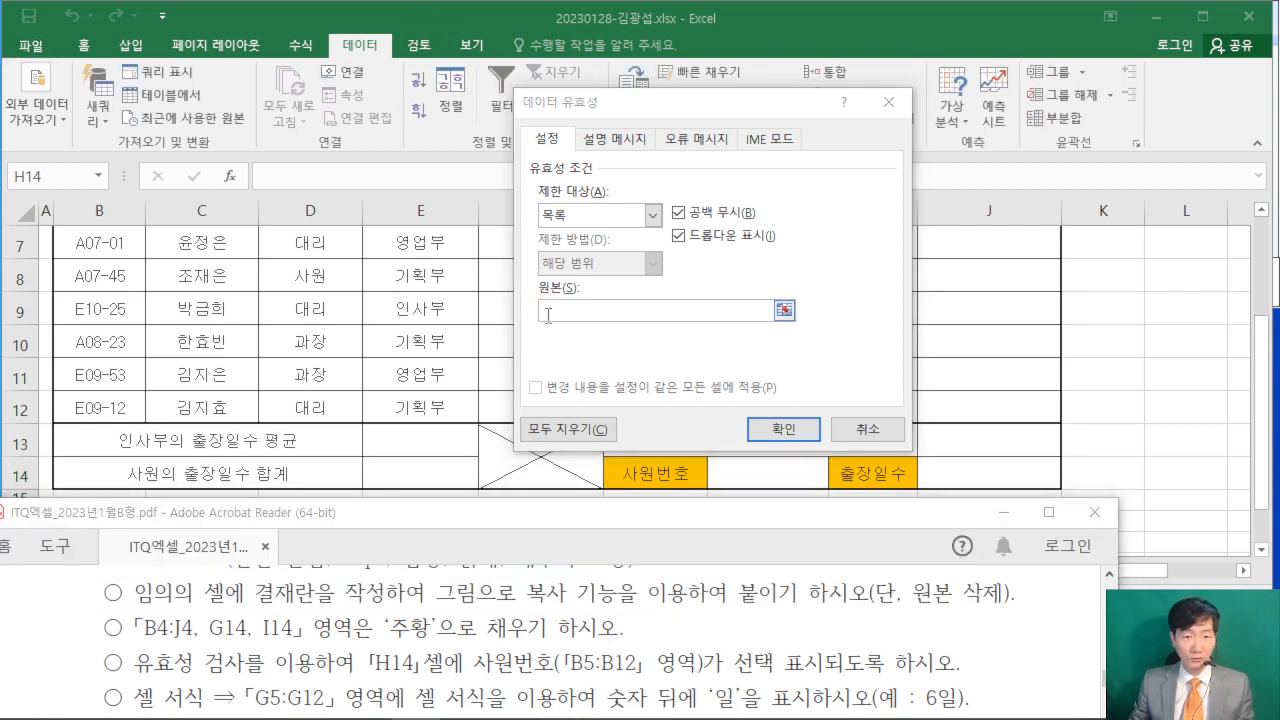
pyautogui.click(437, 28)
pyautogui.scroll(2, 257, 406)
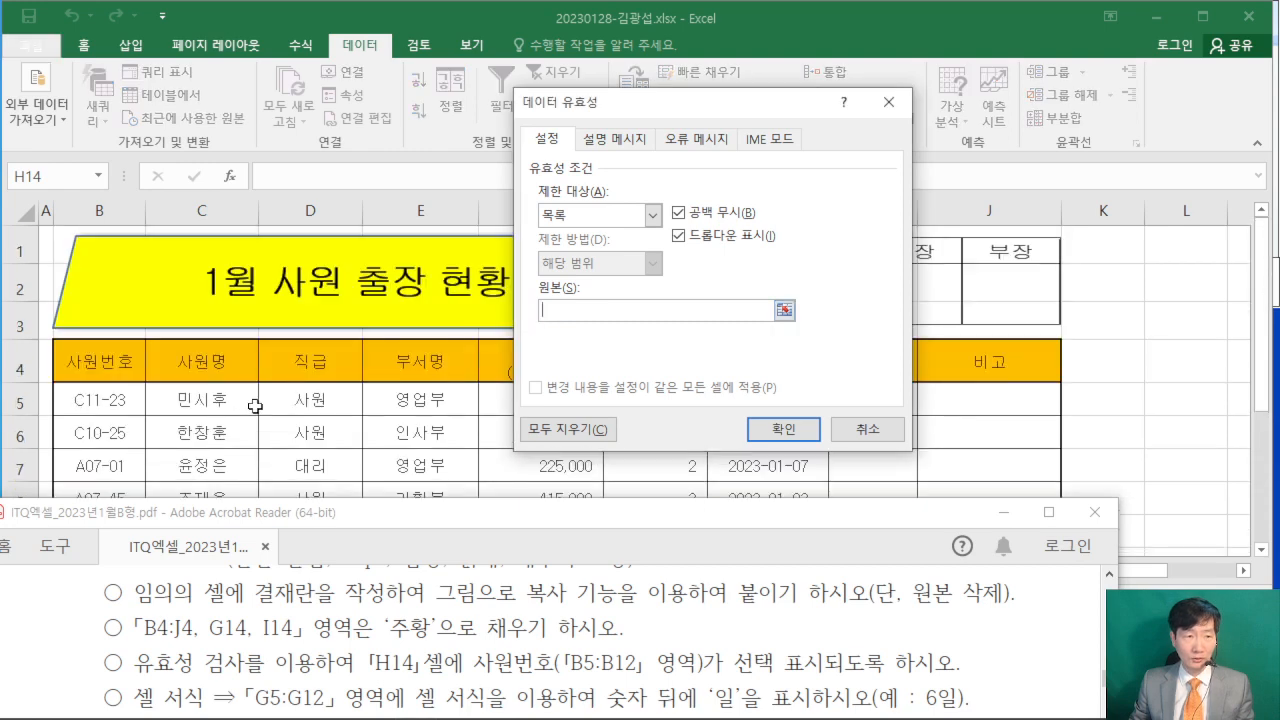
pyautogui.scroll(-2, 250, 399)
pyautogui.scroll(1, 120, 300)
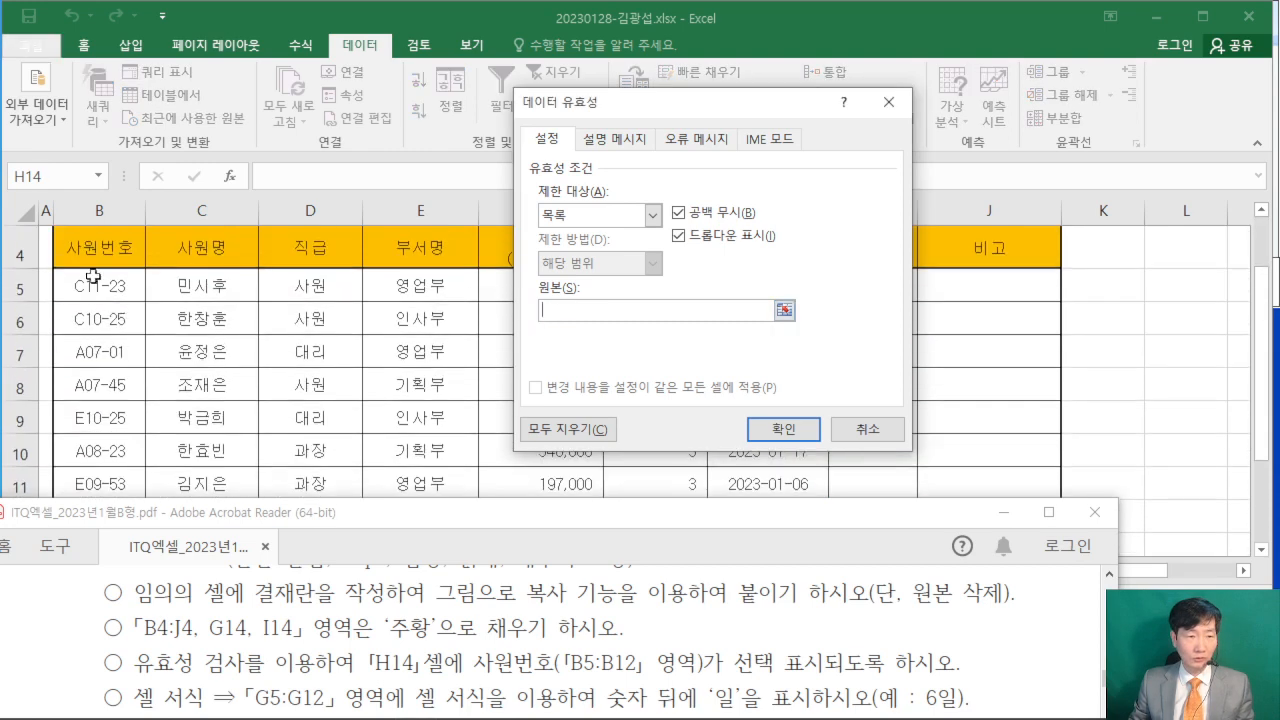
pyautogui.moveTo(94, 285); pyautogui.dragTo(80, 446)
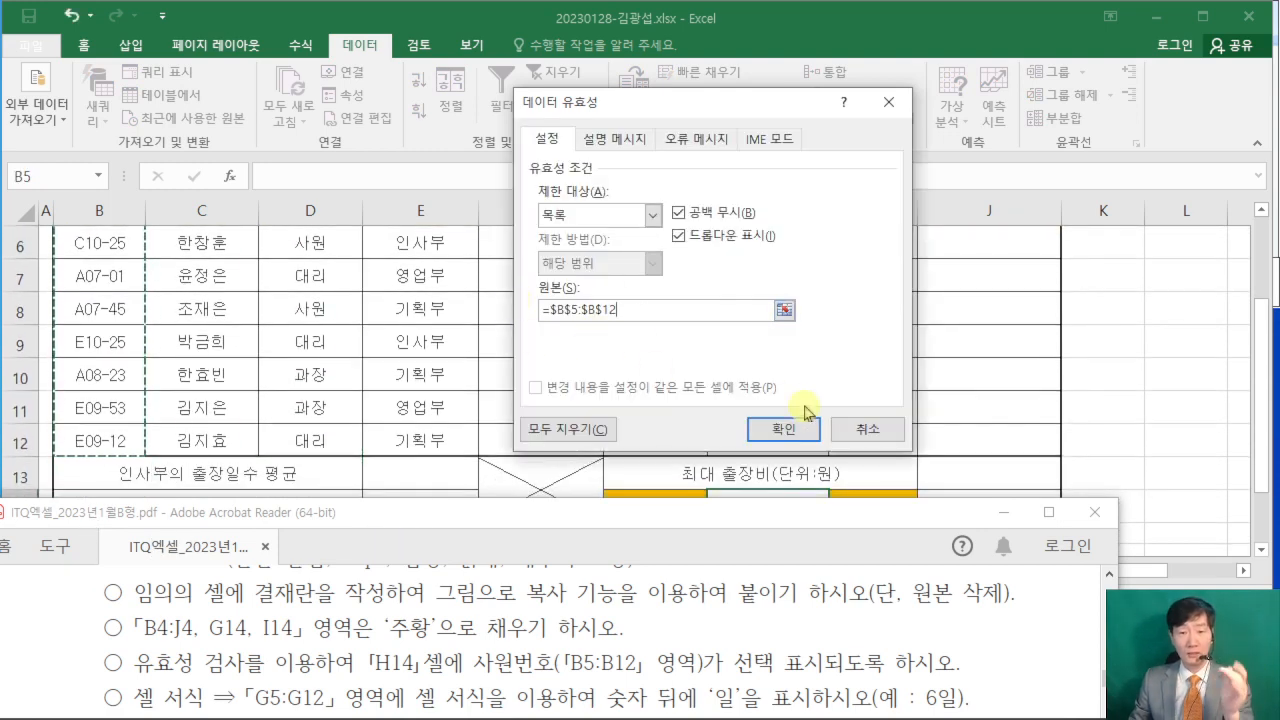
pyautogui.click(785, 430)
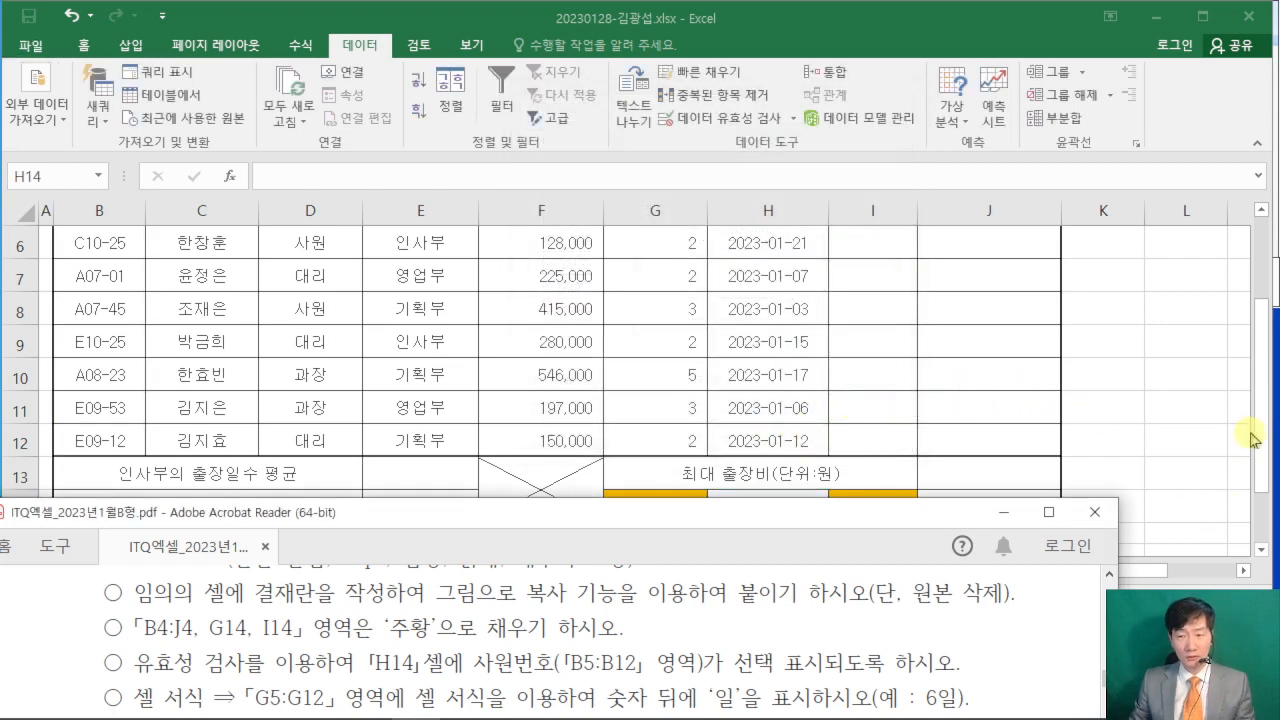
# - Choose C11-23 from the validation list in cell H14
pyautogui.moveTo(1260, 444); pyautogui.dragTo(1264, 492)
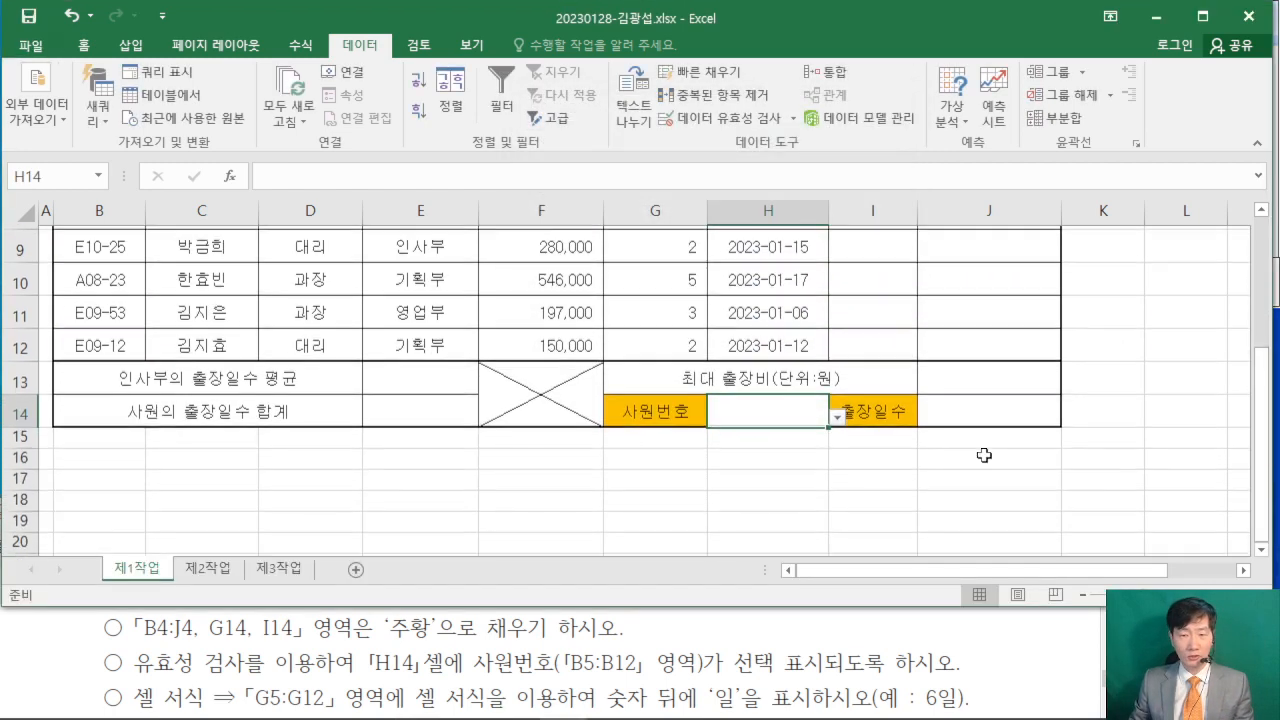
pyautogui.click(837, 410)
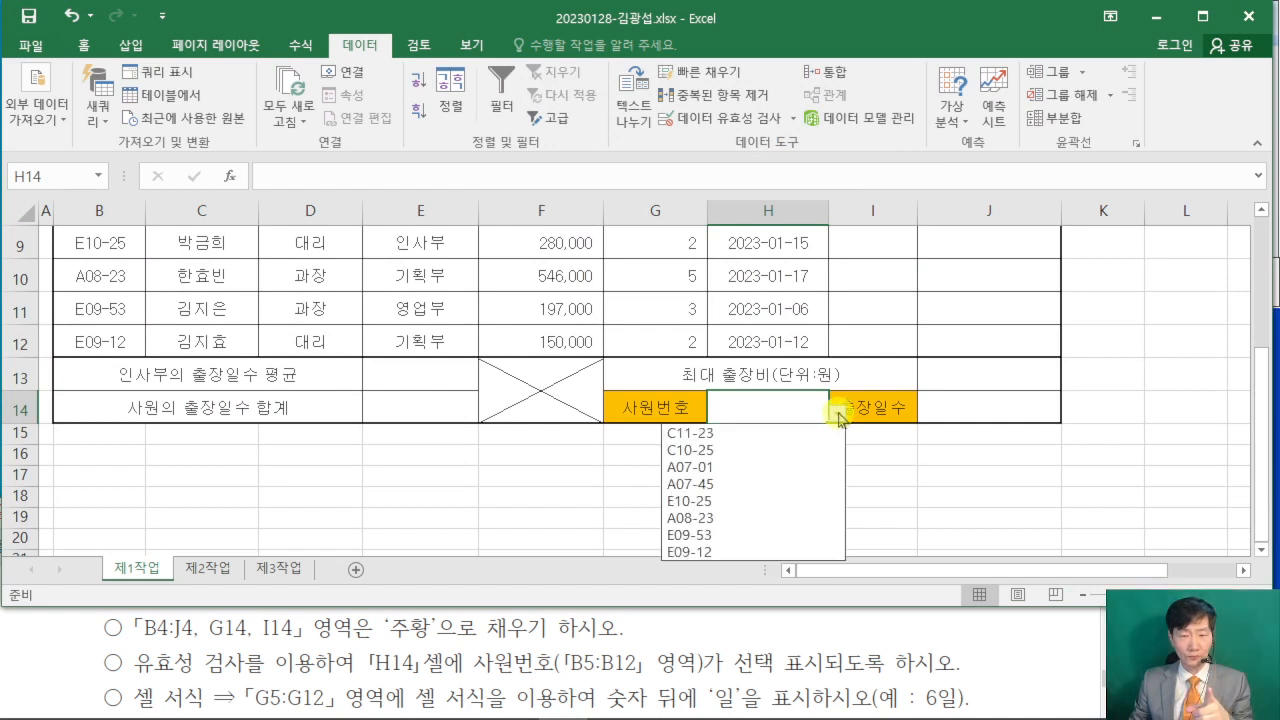
pyautogui.click(735, 433)
pyautogui.click(873, 496)
# - Compare the H14 entry with the sample table in the exam PDF and read the remaining conditions (조건)
pyautogui.click(1005, 649)
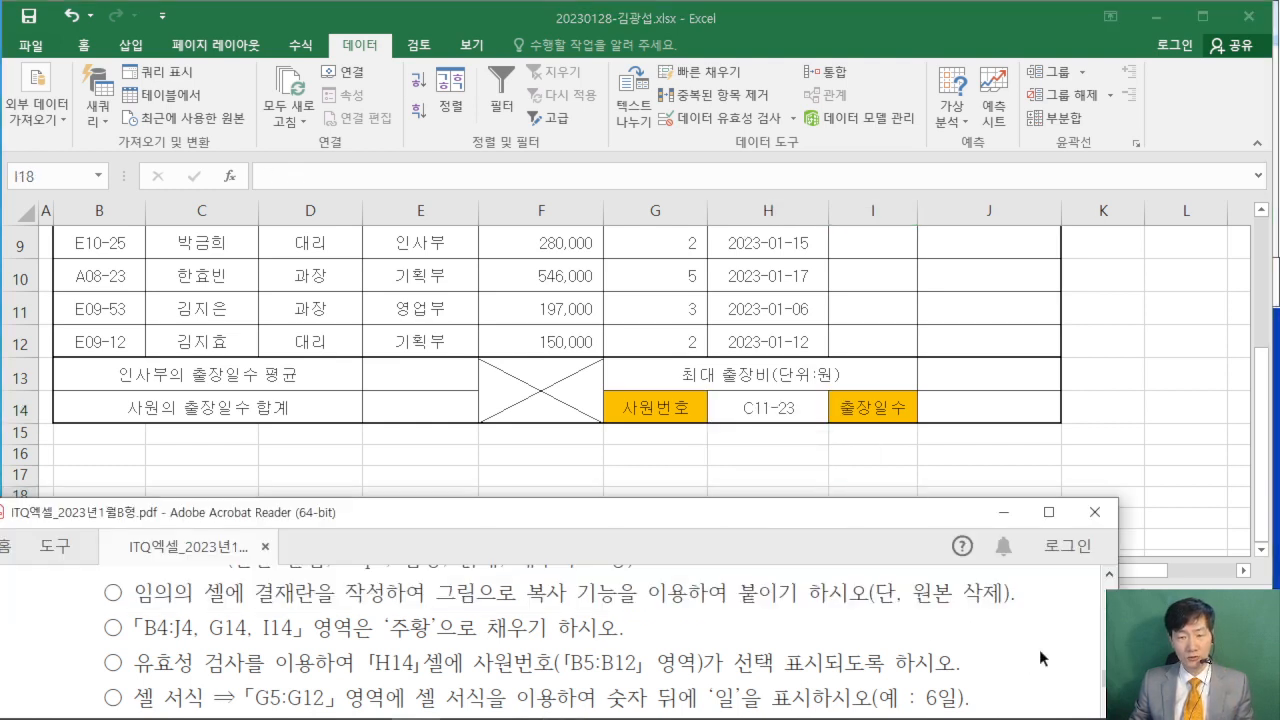
pyautogui.scroll(3, 1020, 650)
pyautogui.scroll(5, 1020, 645)
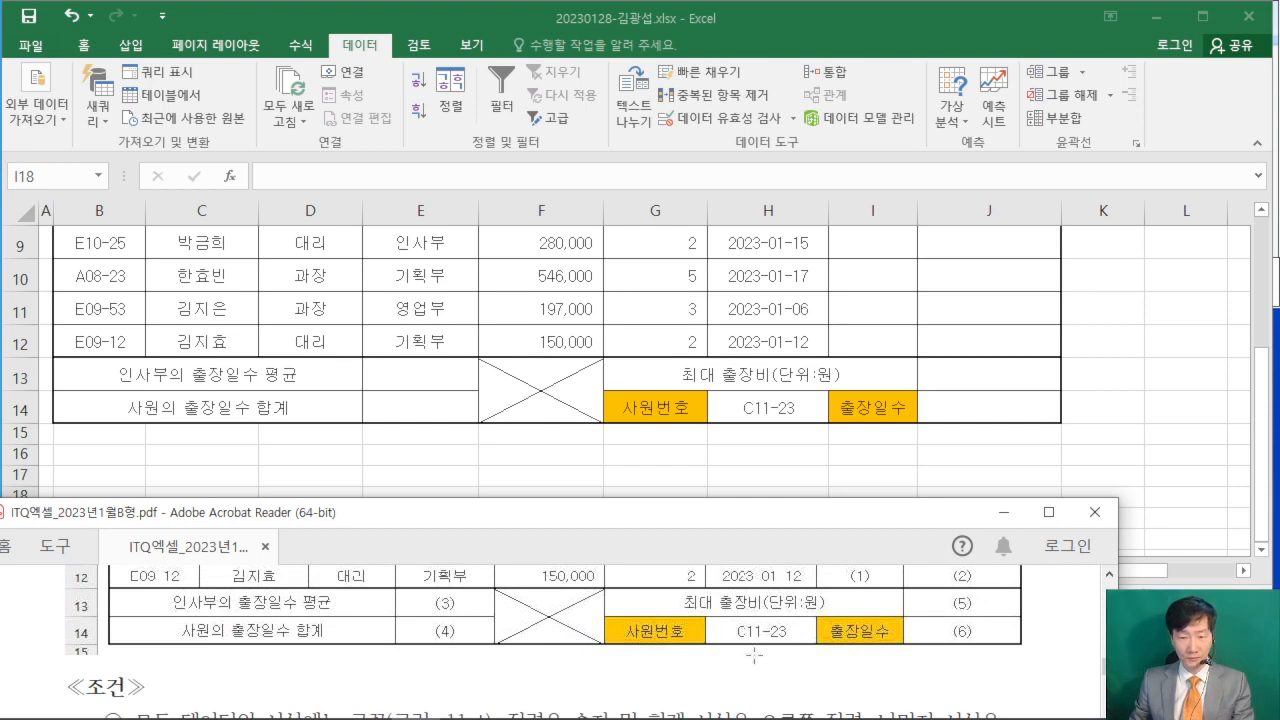
pyautogui.scroll(-5, 1049, 662)
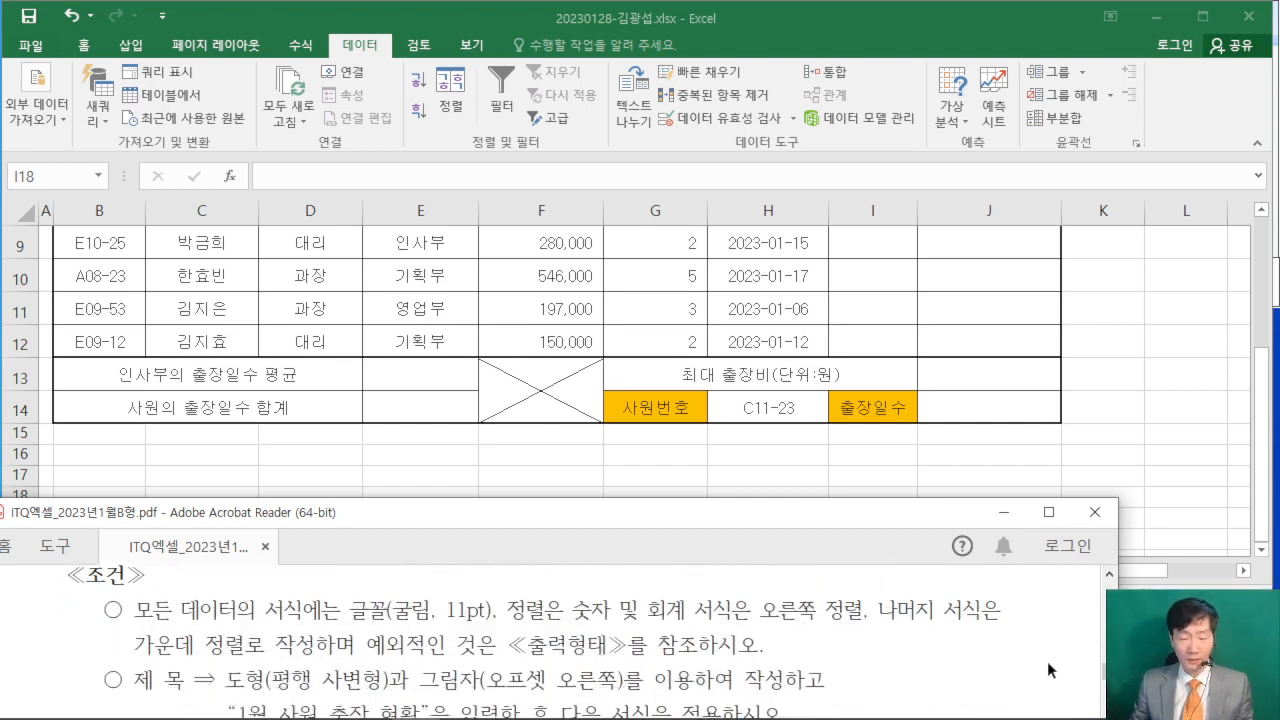
pyautogui.scroll(-4, 1043, 660)
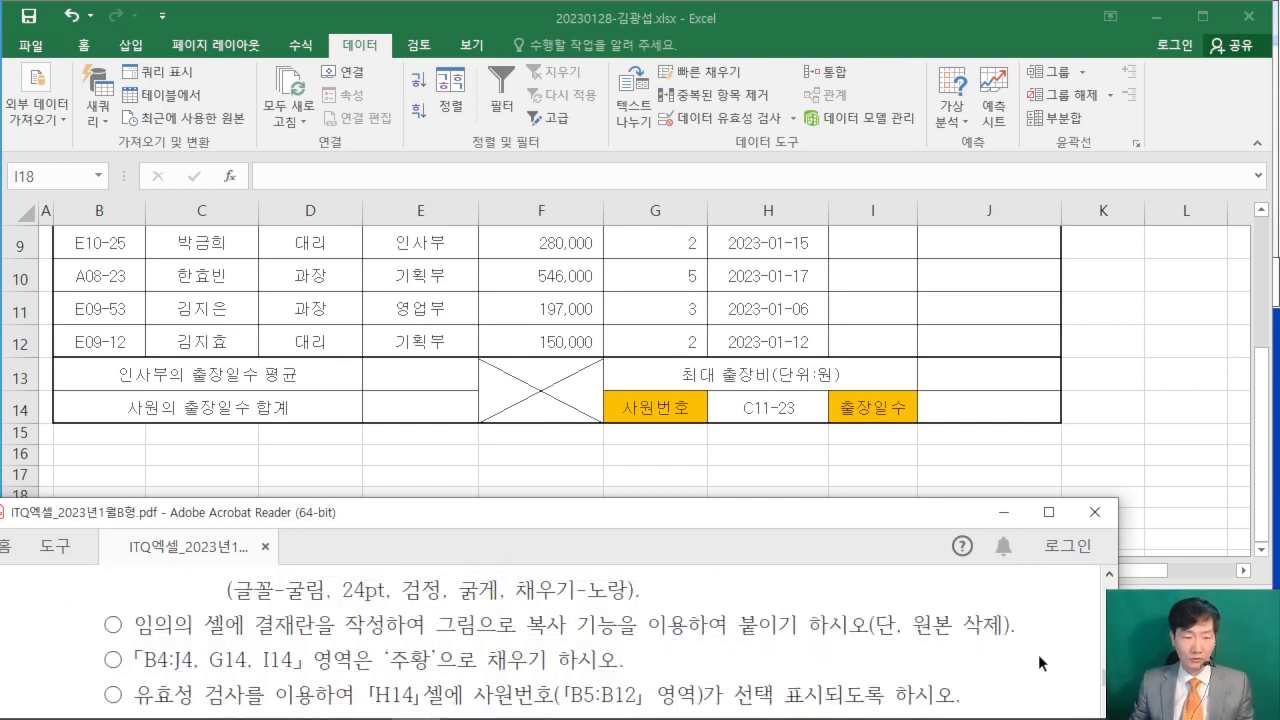
pyautogui.scroll(-1, 1038, 662)
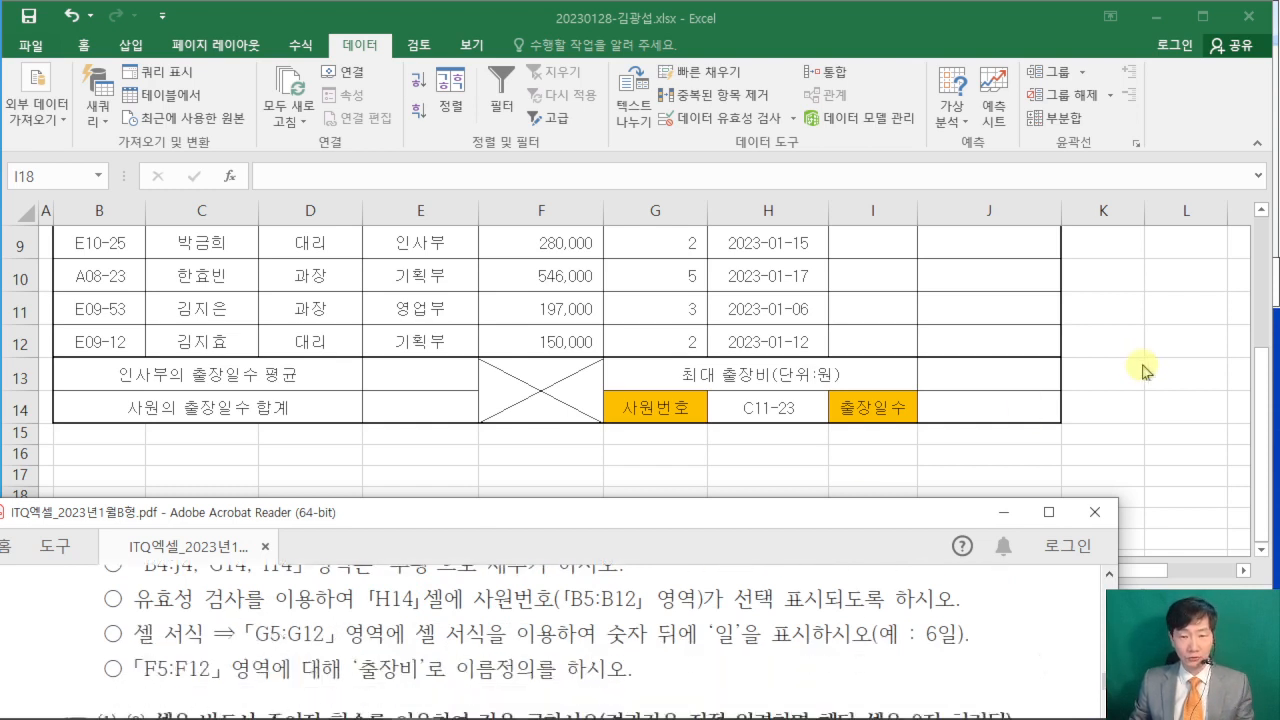
pyautogui.scroll(1, 884, 643)
pyautogui.click(1115, 430)
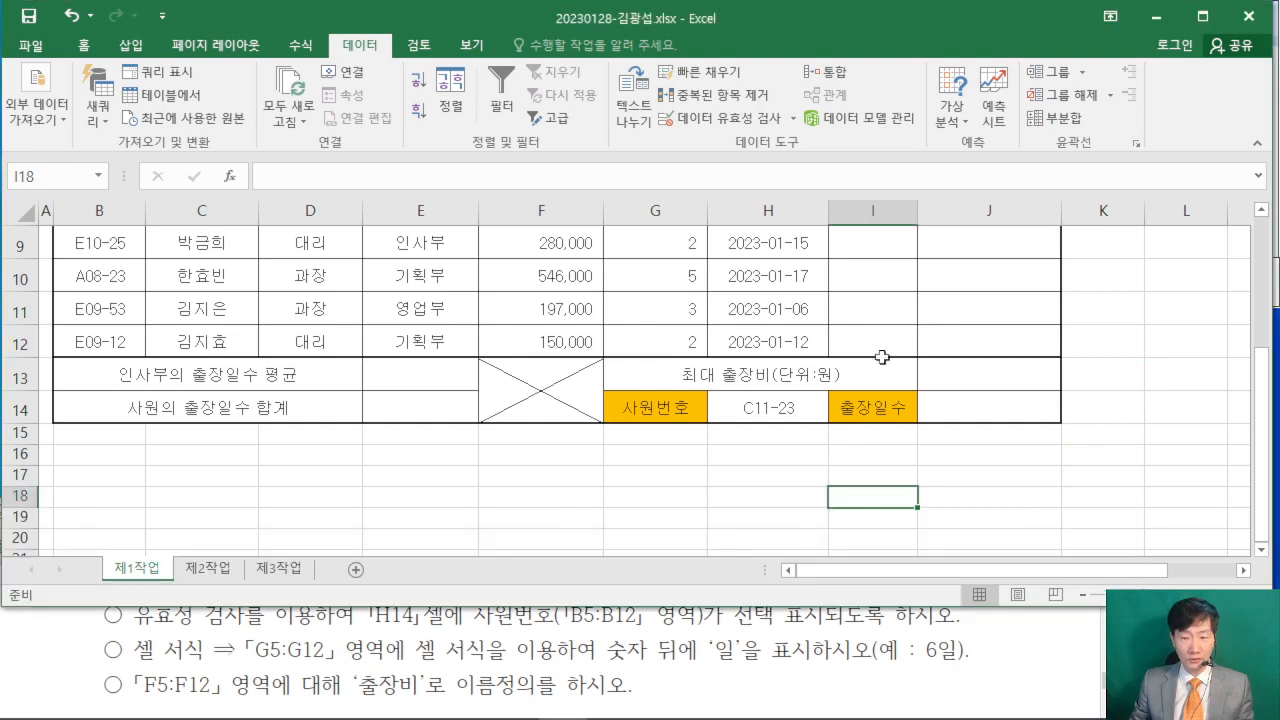
# - Open the cell formatting of the trip days in G5:G12 and choose the custom (사용자 지정) number category
pyautogui.scroll(3, 600, 339)
pyautogui.scroll(-2, 666, 352)
pyautogui.scroll(1, 661, 270)
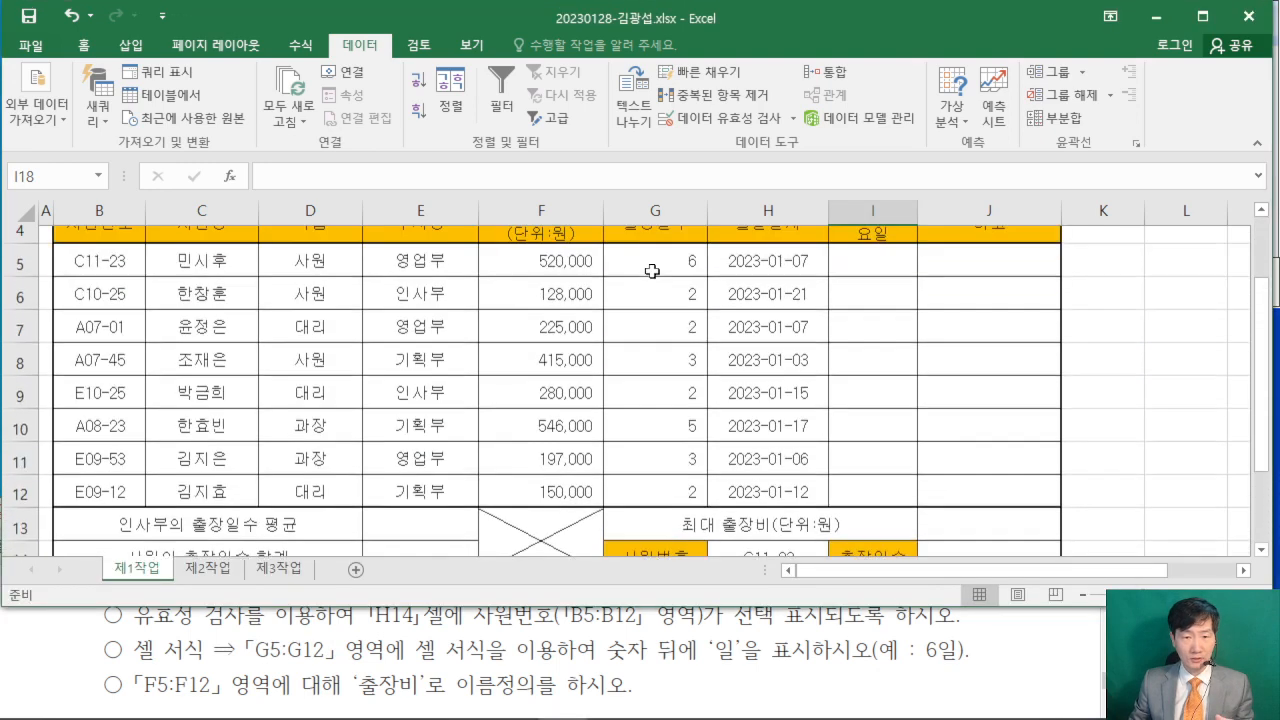
pyautogui.moveTo(661, 286); pyautogui.dragTo(661, 519)
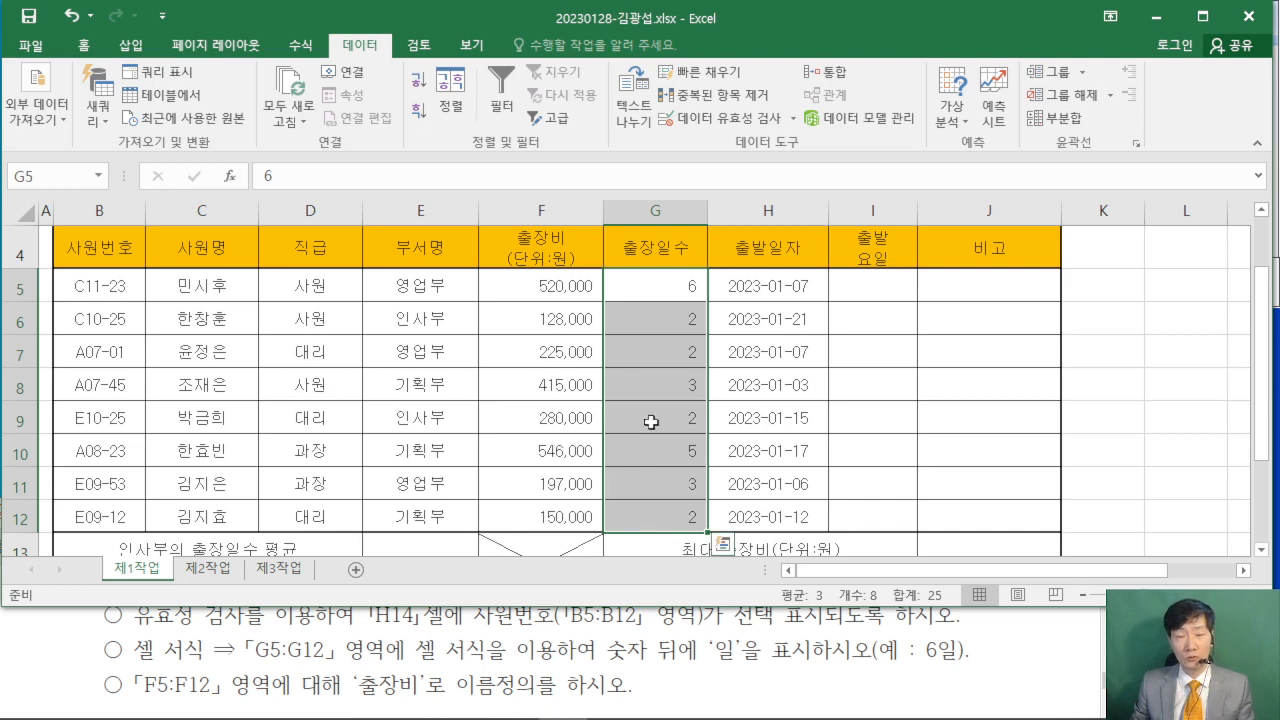
pyautogui.rightClick(660, 322)
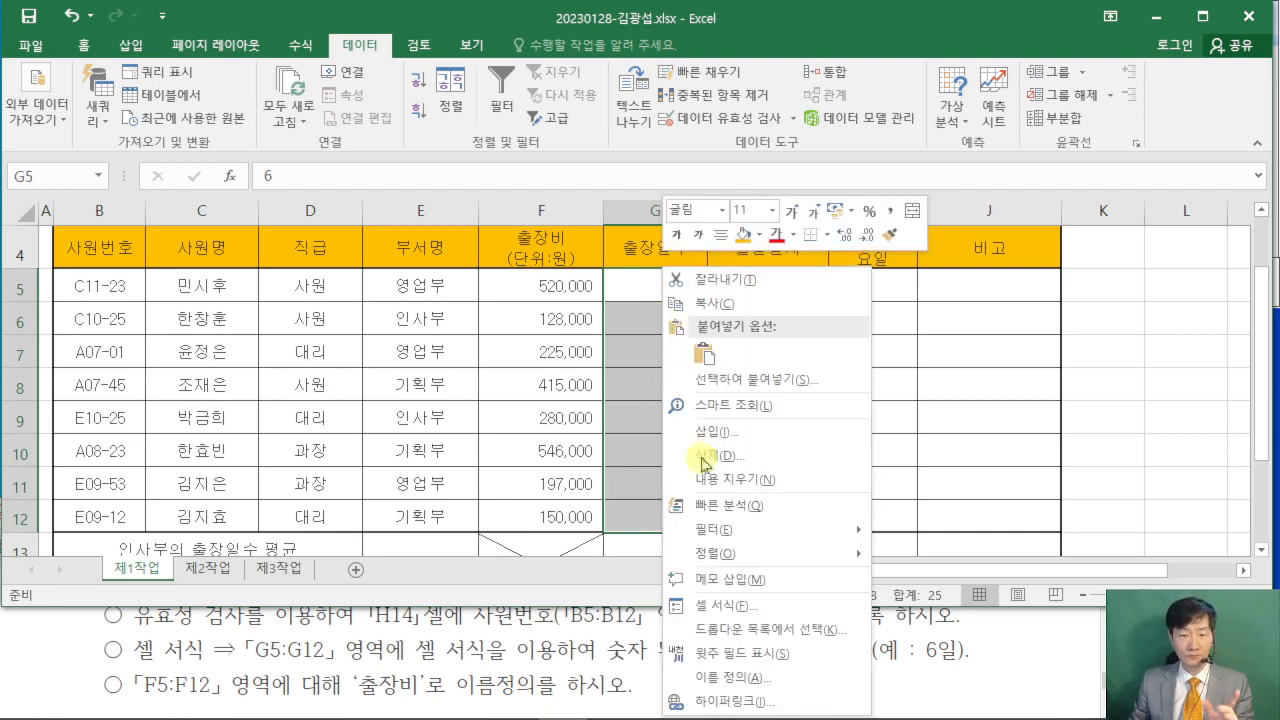
pyautogui.click(748, 607)
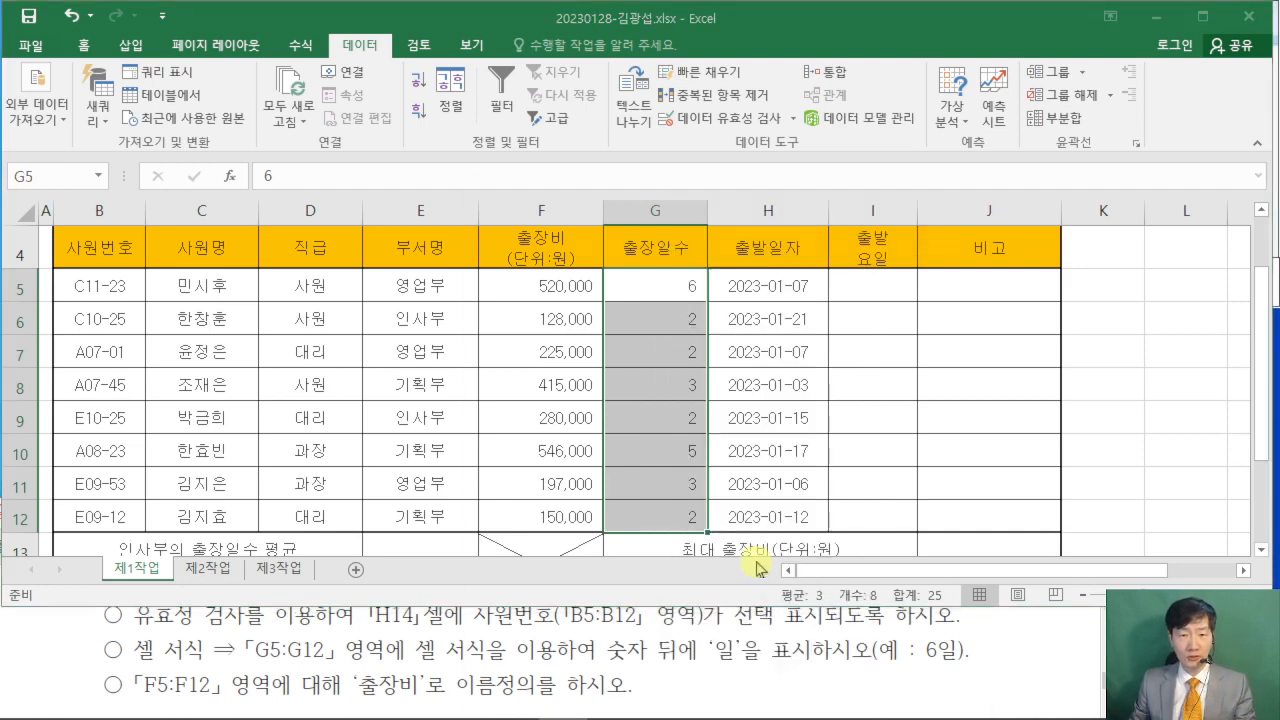
pyautogui.moveTo(607, 95); pyautogui.dragTo(604, 92)
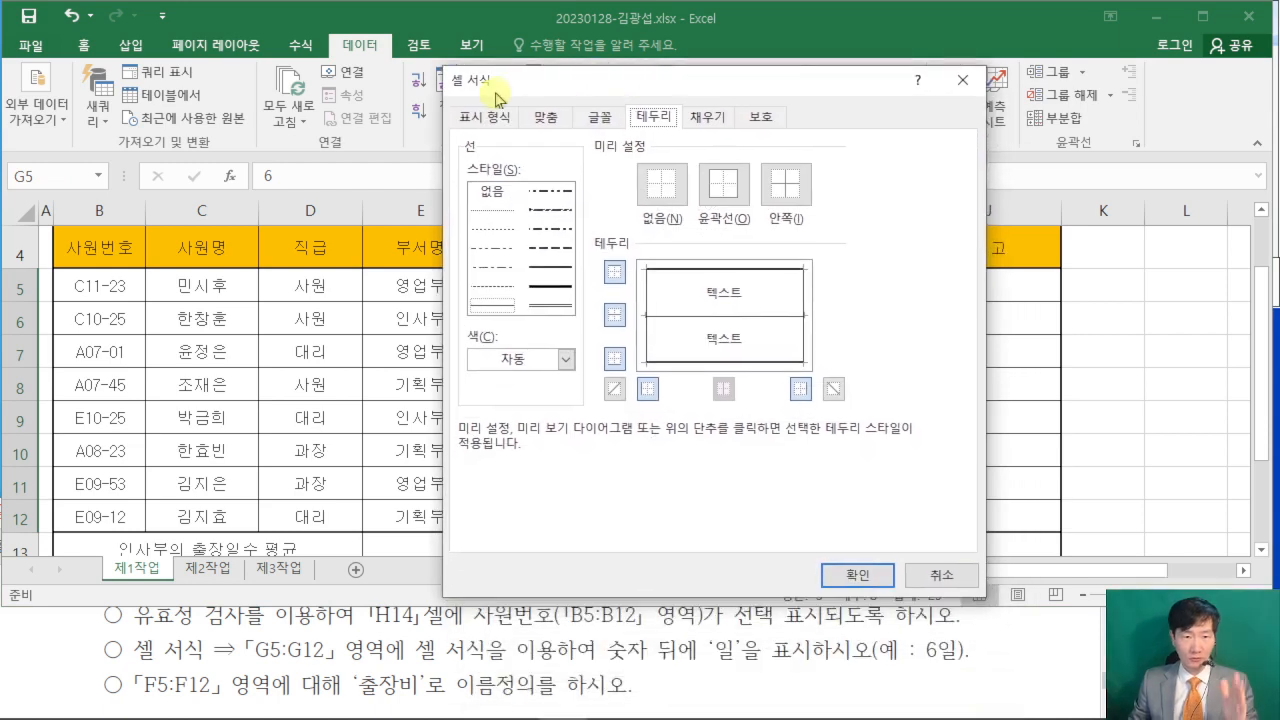
pyautogui.click(490, 120)
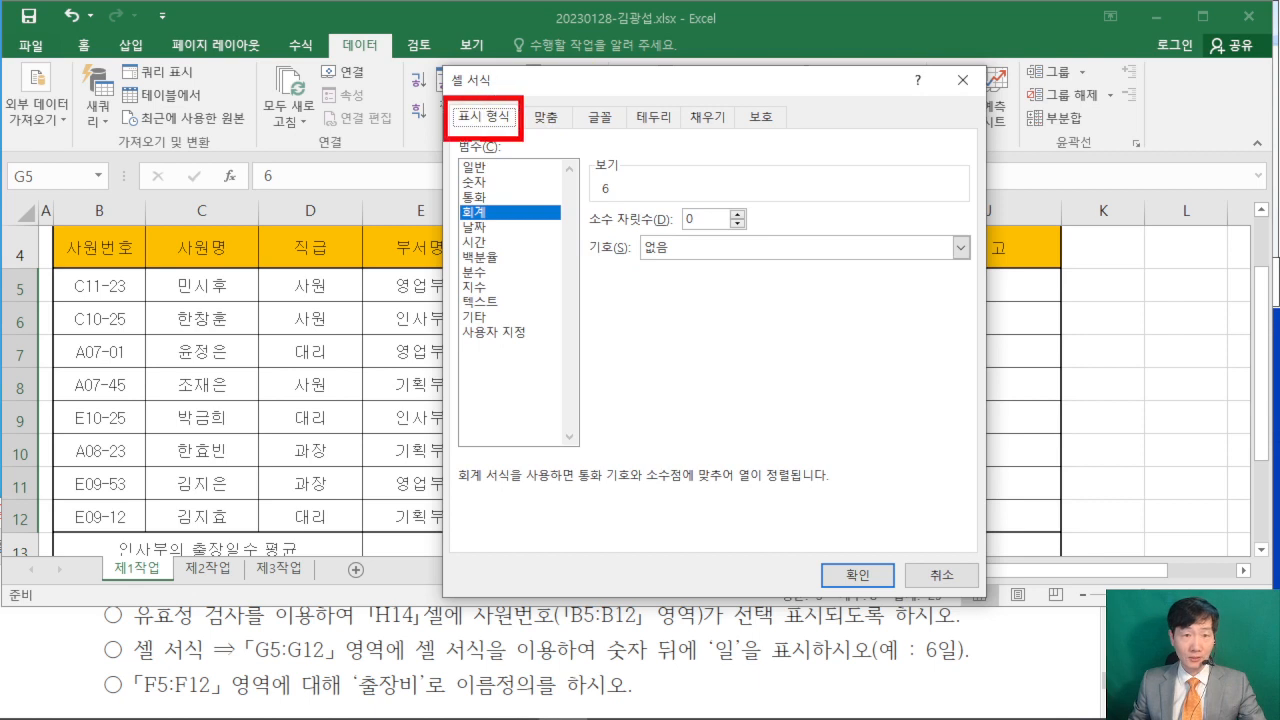
pyautogui.moveTo(443, 336)
pyautogui.mouseDown()
pyautogui.moveTo(535, 355)
pyautogui.moveTo(631, 331)
pyautogui.mouseUp()
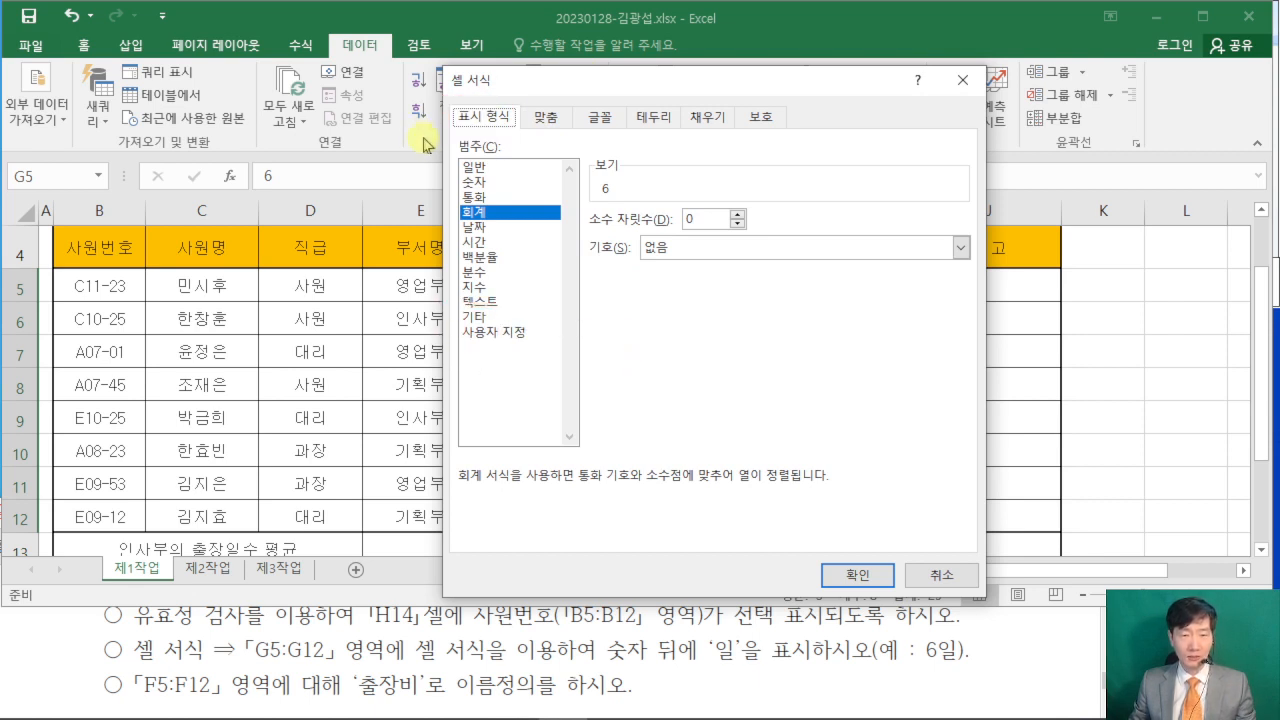
pyautogui.click(525, 332)
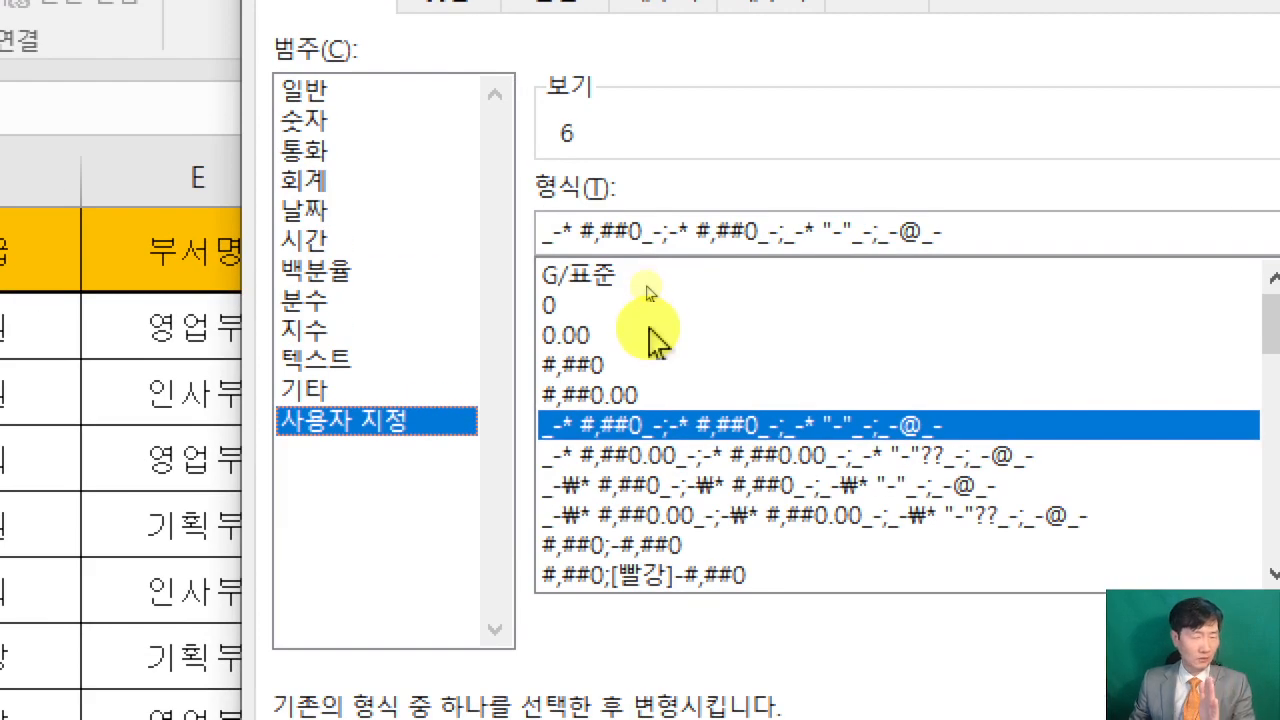
# - Build the custom format code 0"일" from the 0 format for the trip days in G5:G12
pyautogui.click(556, 306)
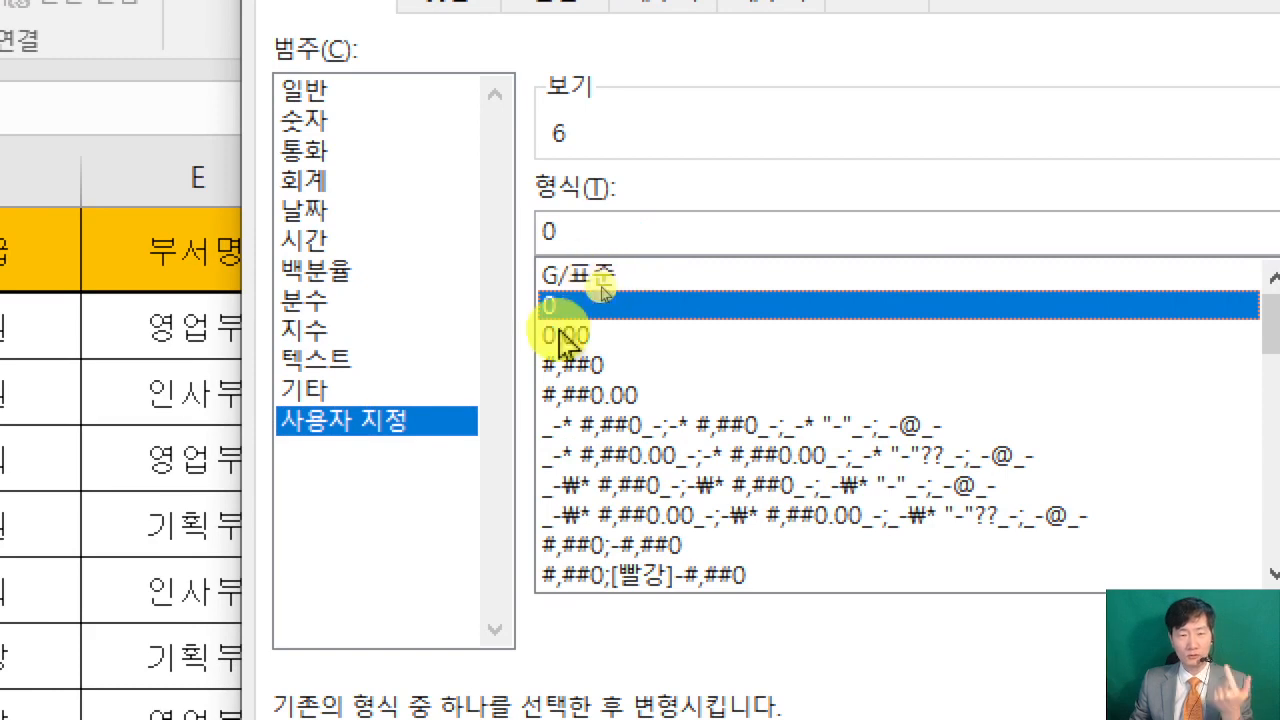
pyautogui.click(587, 226)
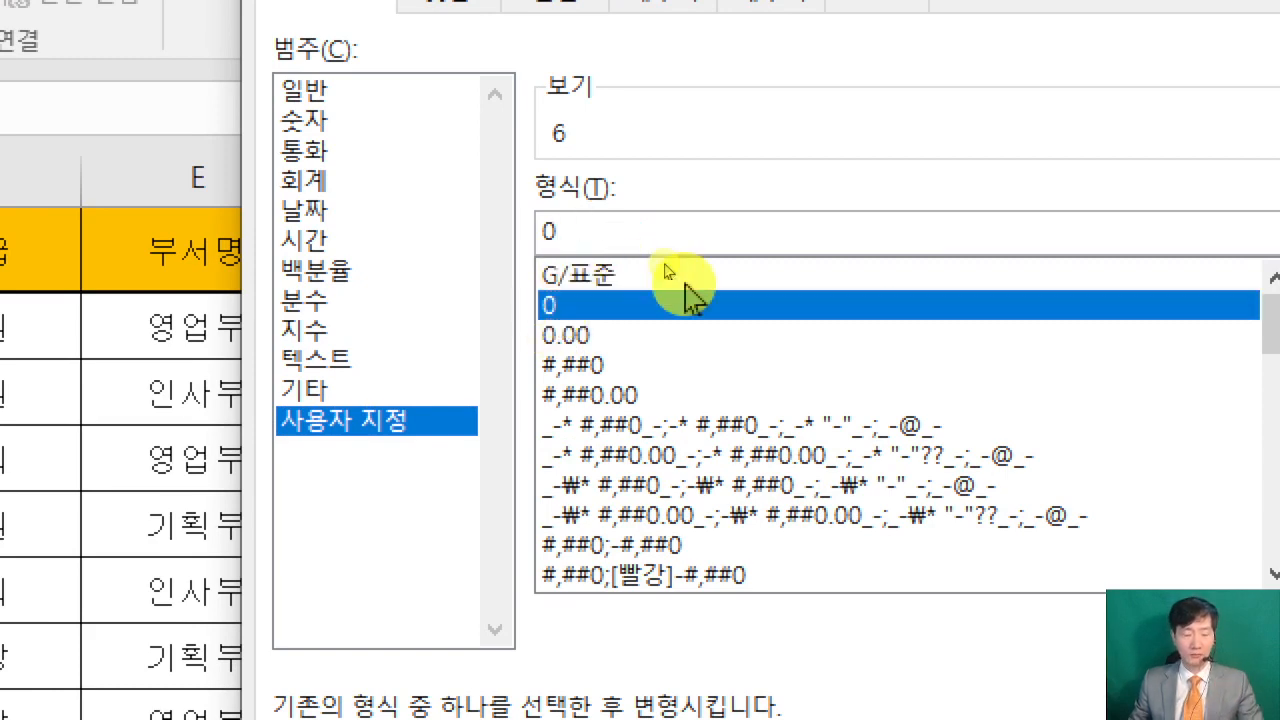
pyautogui.write('"')
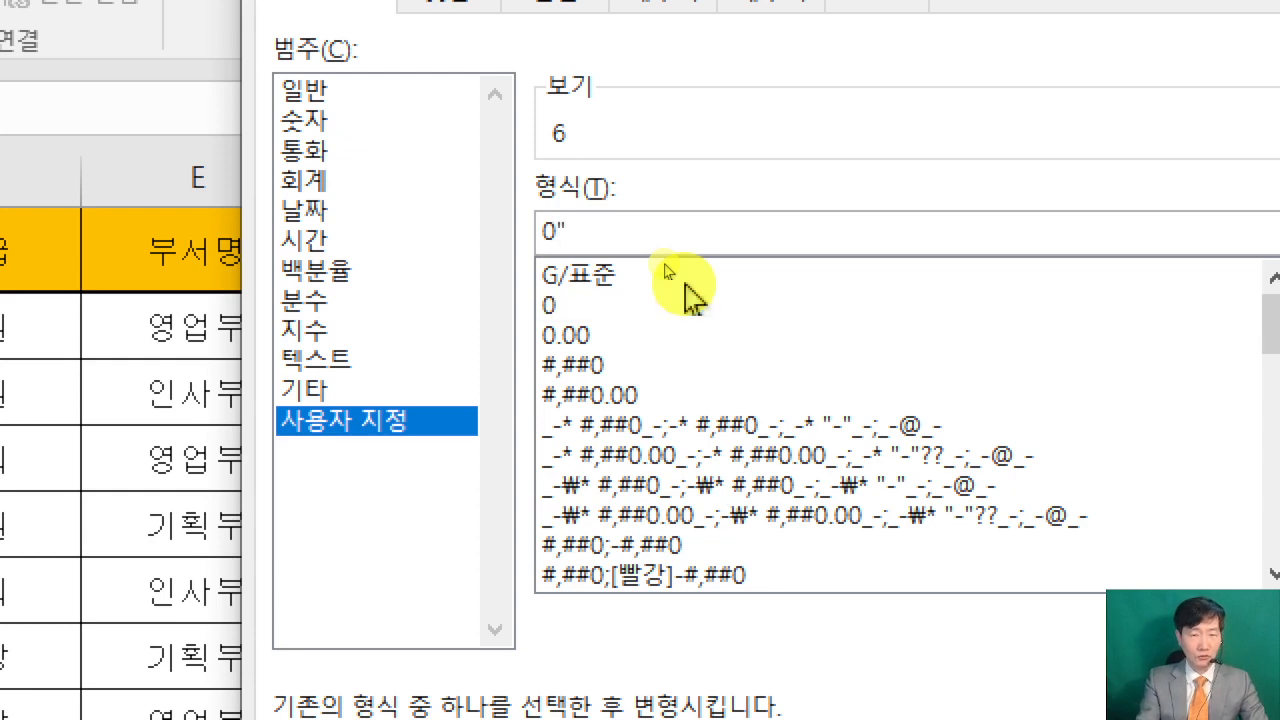
pyautogui.write('일"')
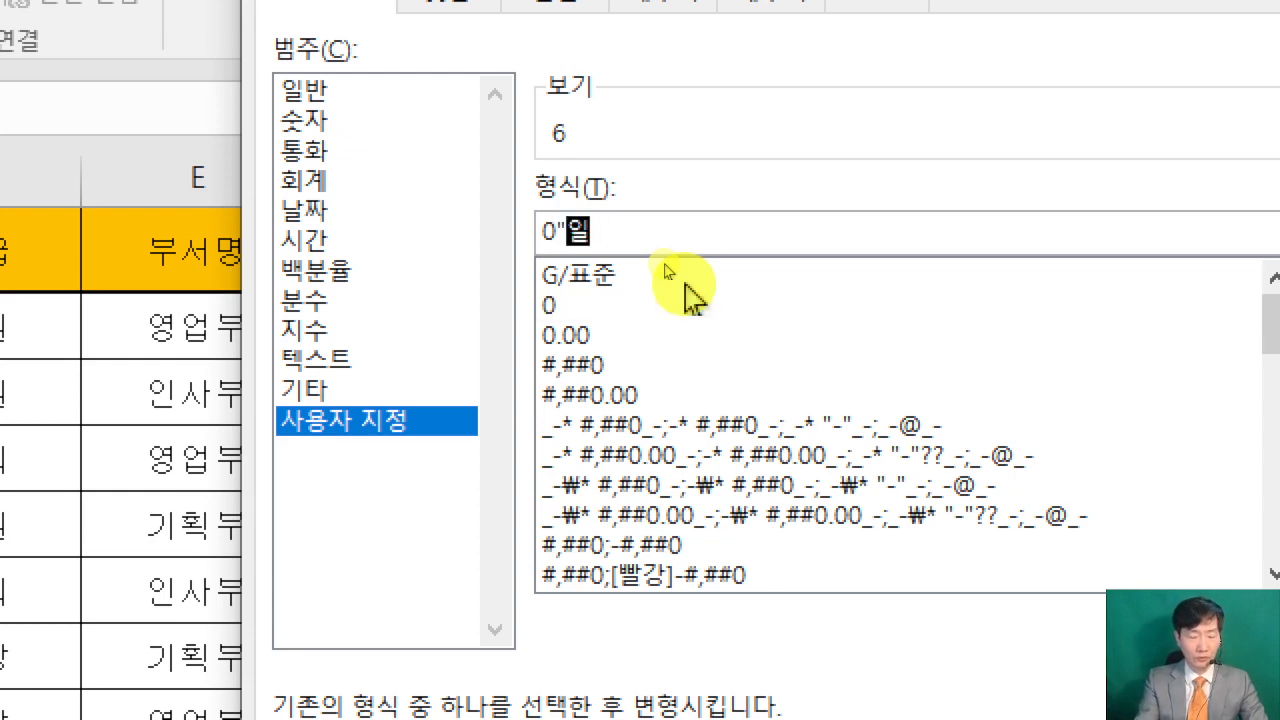
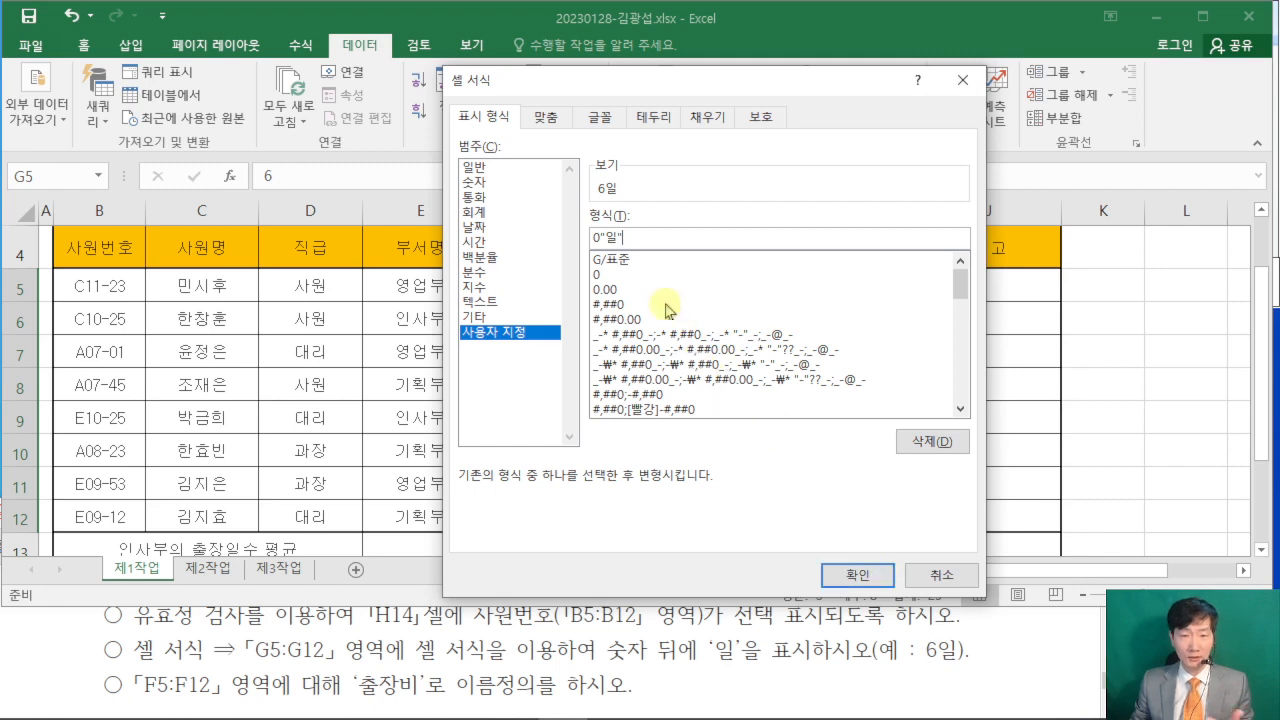
# - Apply the custom number format 0"일" to the trip days in G5:G12
pyautogui.click(857, 574)
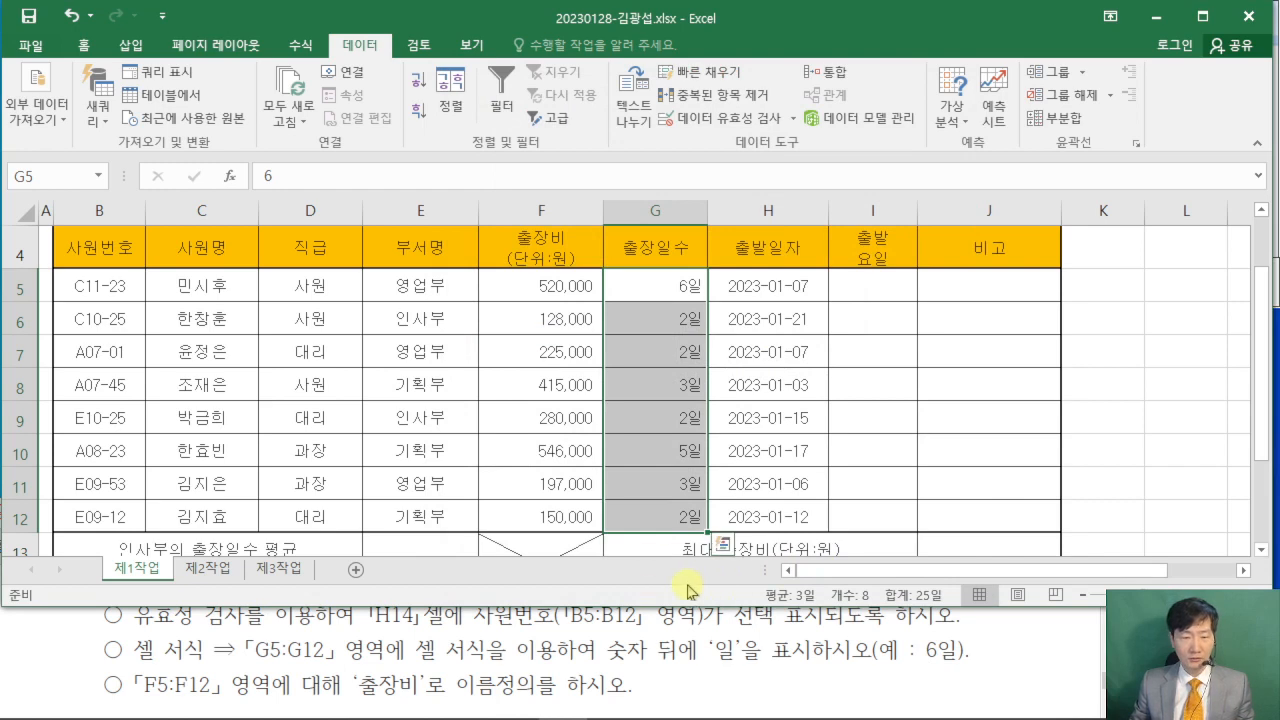
# - Define the name 출장비 for the range F5:F12, as the exam conditions require
pyautogui.scroll(-1, 57, 672)
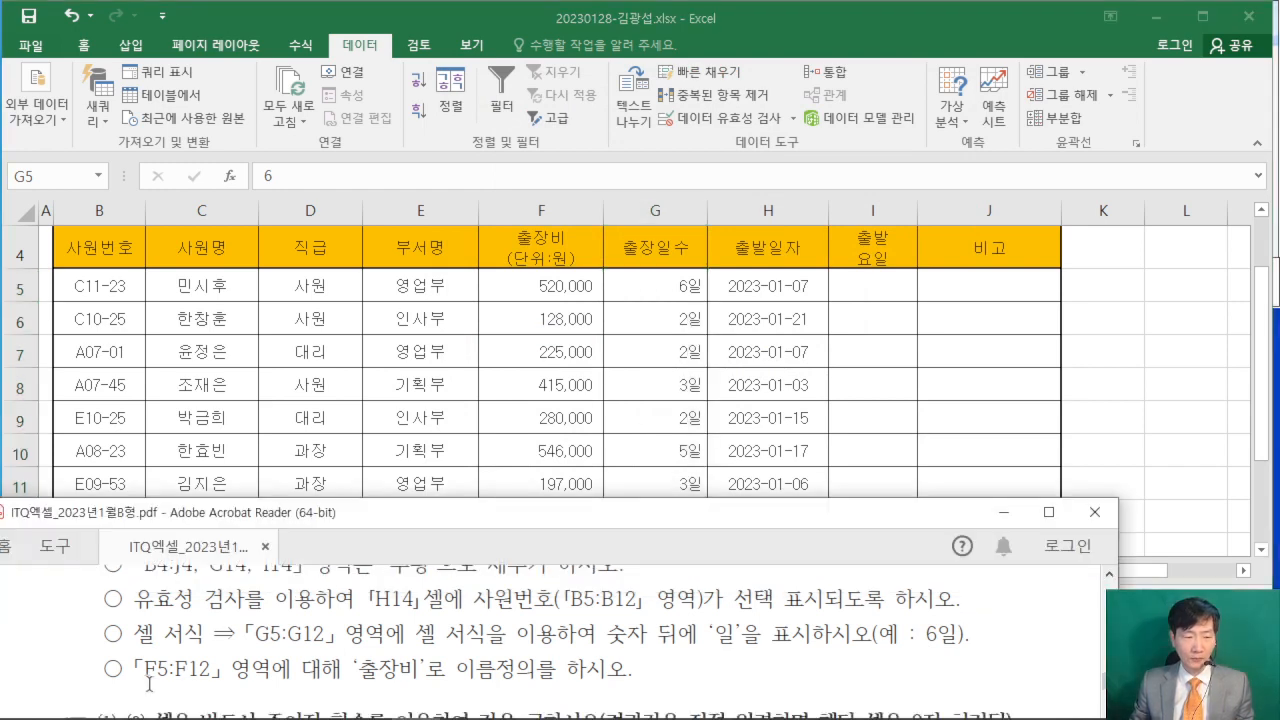
pyautogui.click(505, 418)
pyautogui.click(558, 288)
pyautogui.moveTo(558, 288); pyautogui.dragTo(558, 517)
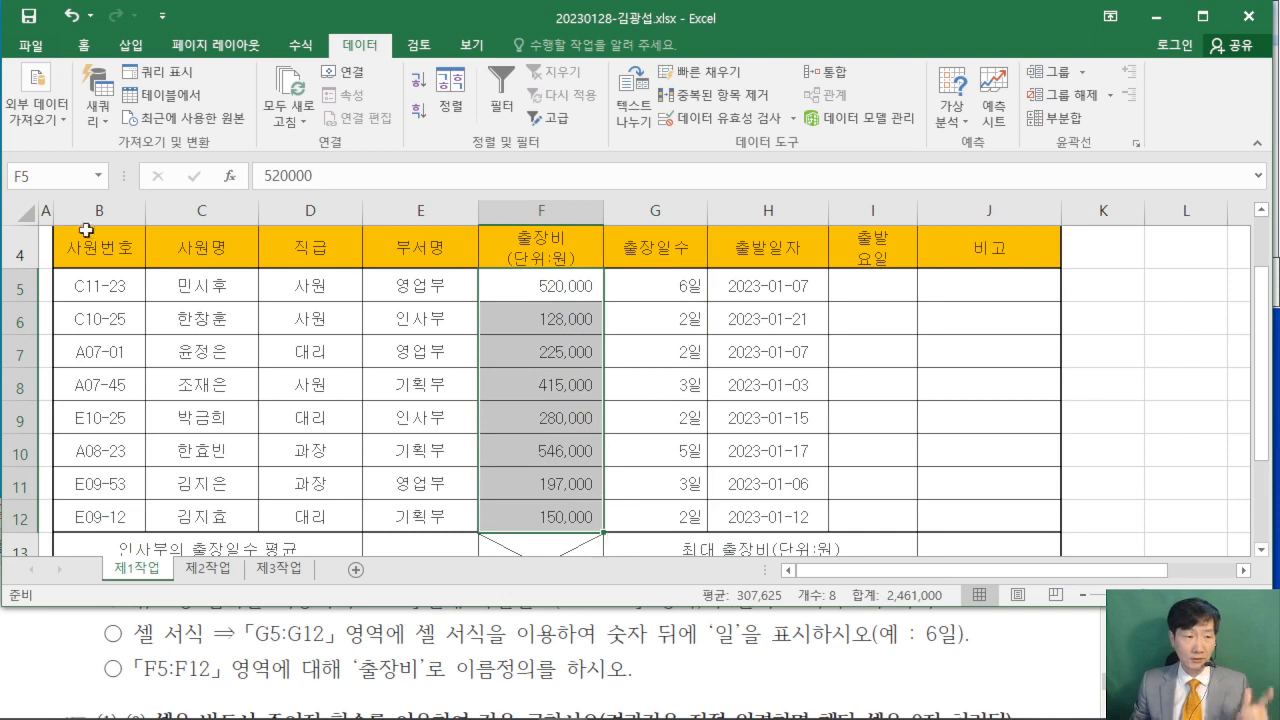
pyautogui.hotkey('ctrl', '2')
pyautogui.moveTo(2, 152)
pyautogui.mouseDown()
pyautogui.moveTo(12, 184)
pyautogui.moveTo(133, 205)
pyautogui.mouseUp()
pyautogui.moveTo(62, 181)
pyautogui.mouseDown()
pyautogui.moveTo(375, 640)
pyautogui.moveTo(422, 686)
pyautogui.mouseUp()
pyautogui.press('Escape')
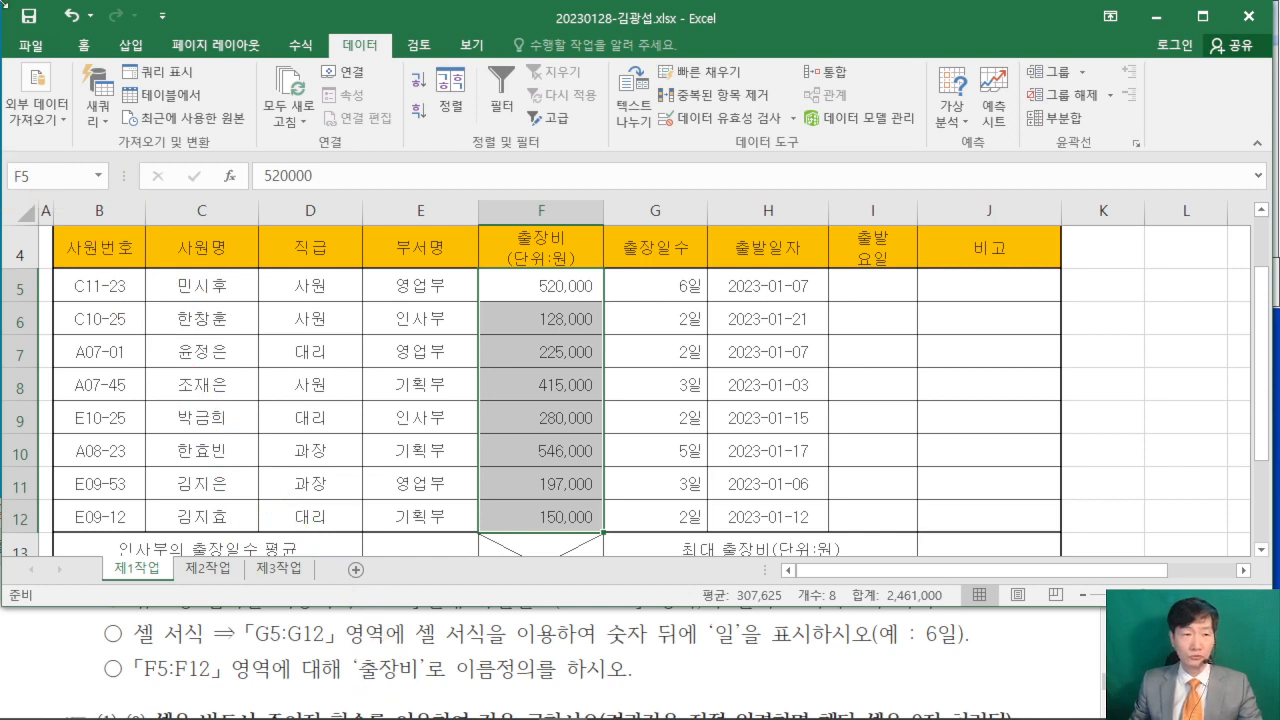
pyautogui.click(87, 178)
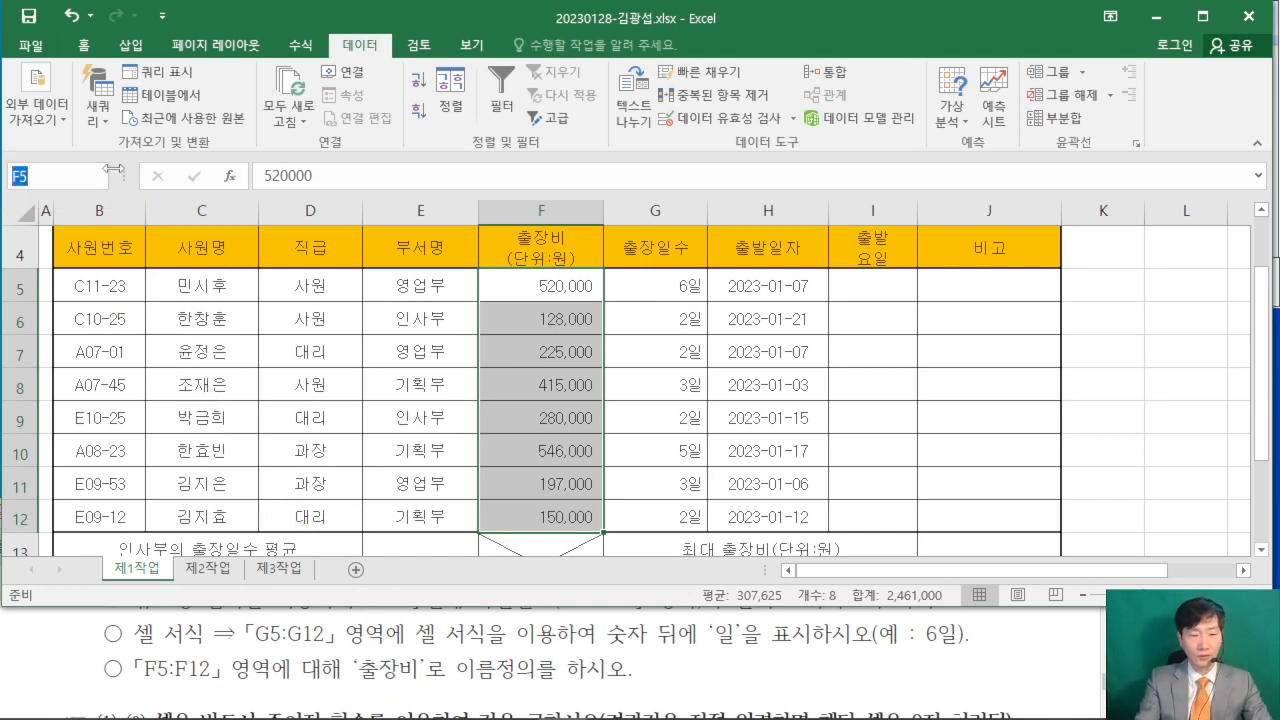
pyautogui.write('출장ㅂ')
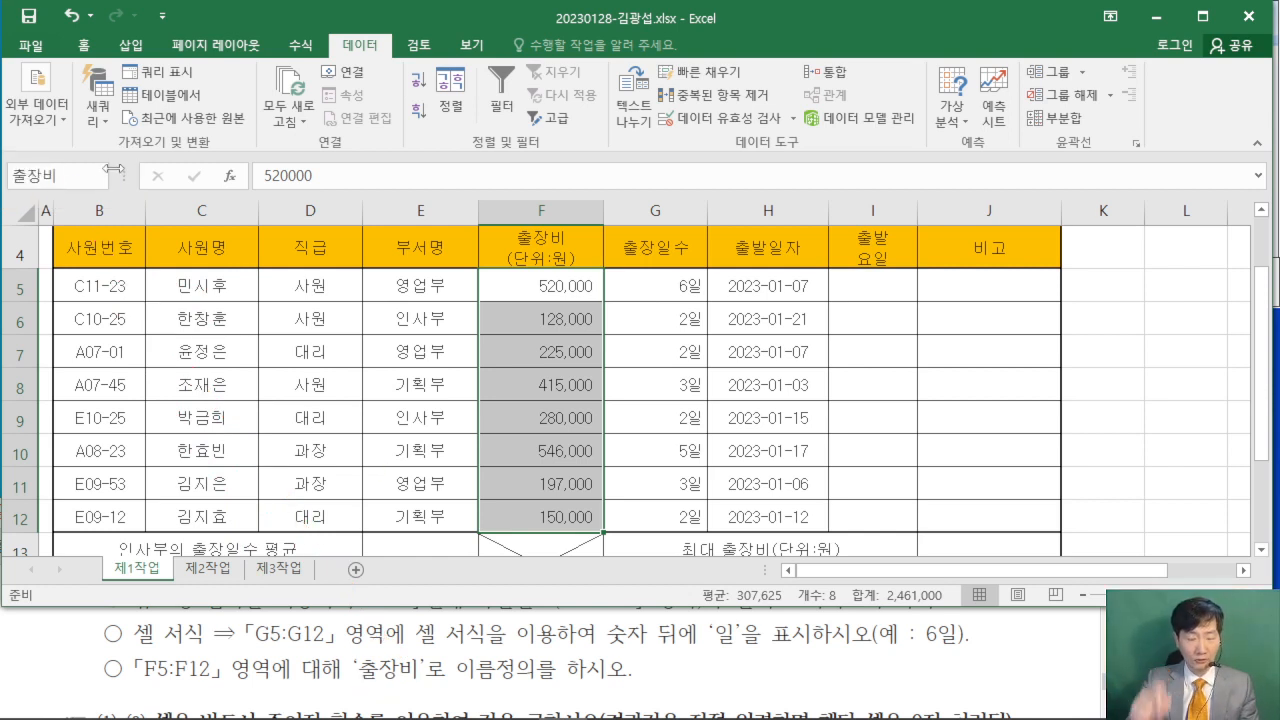
pyautogui.press('Return')
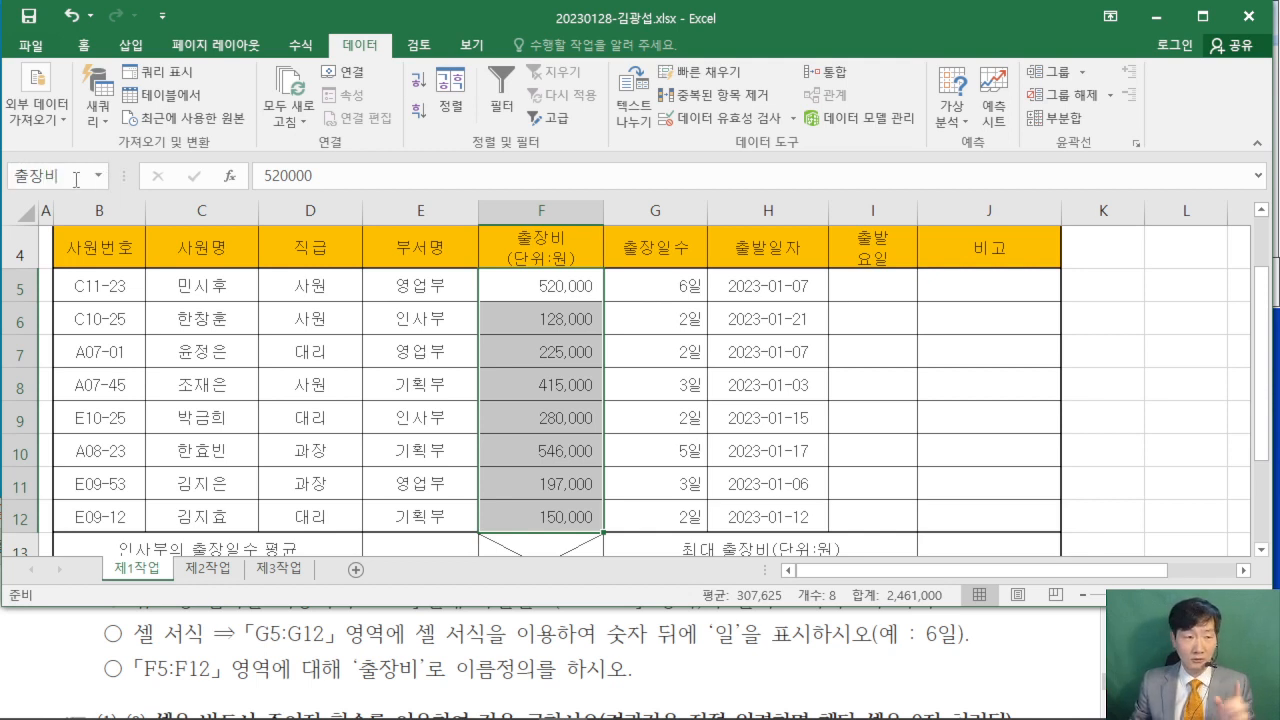
# - Check the name and reference range of 출장비 in the Name Manager, leaving the definition as is
pyautogui.click(98, 175)
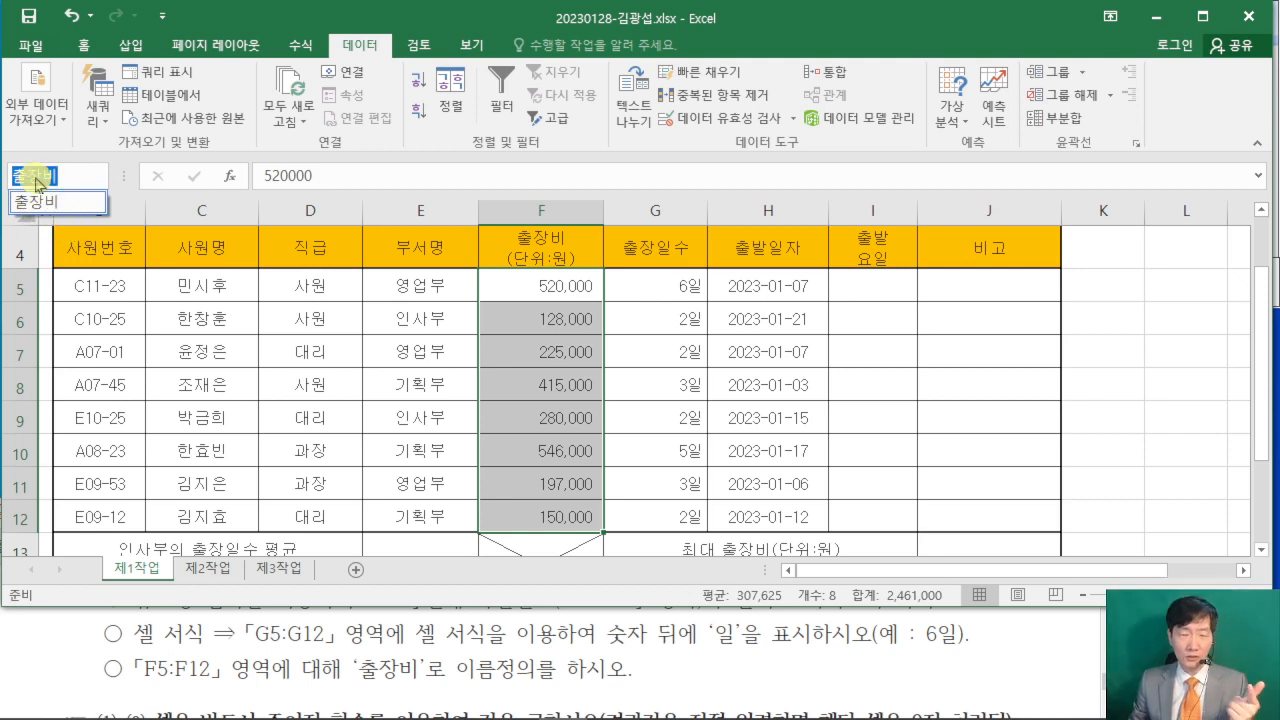
pyautogui.click(300, 46)
pyautogui.click(298, 46)
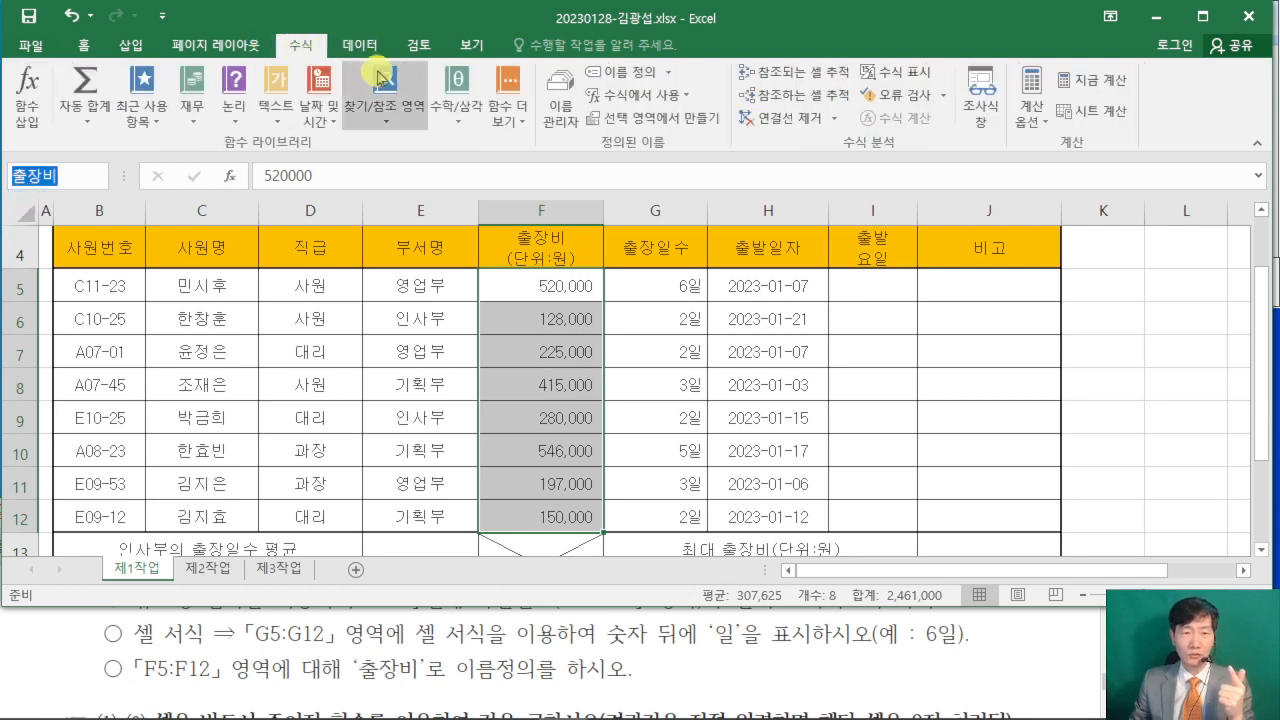
pyautogui.click(560, 120)
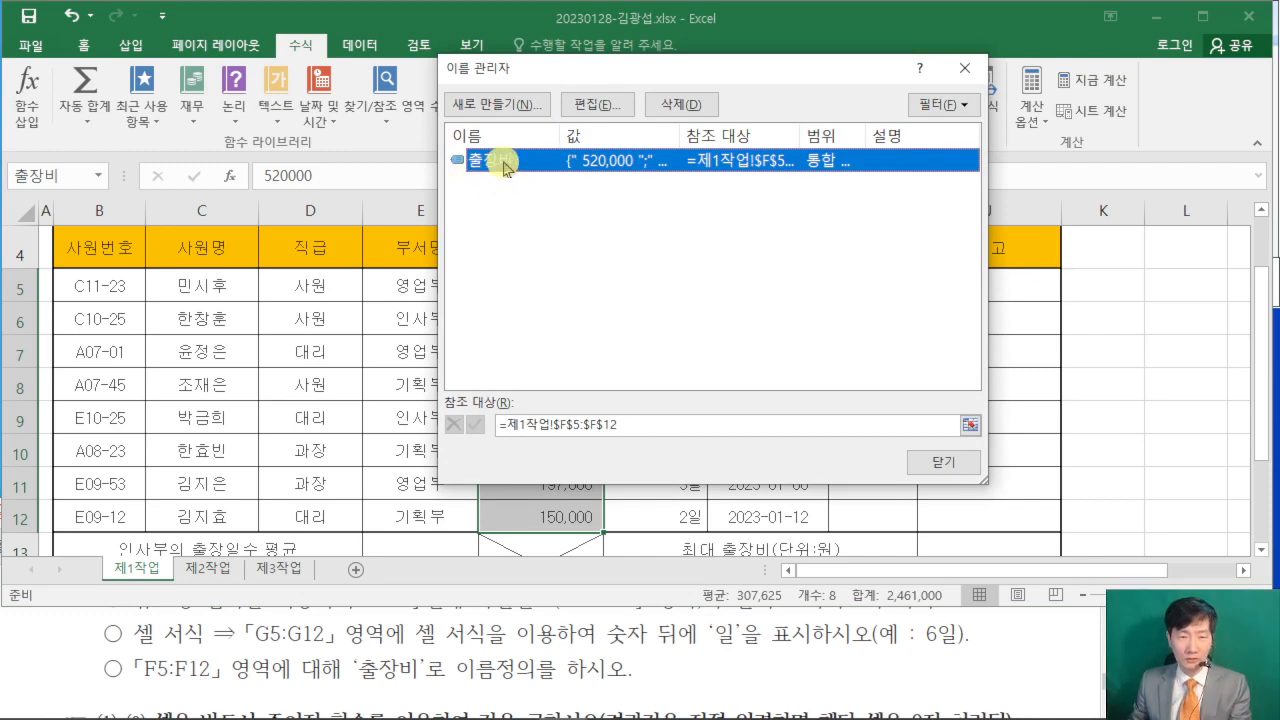
pyautogui.click(589, 104)
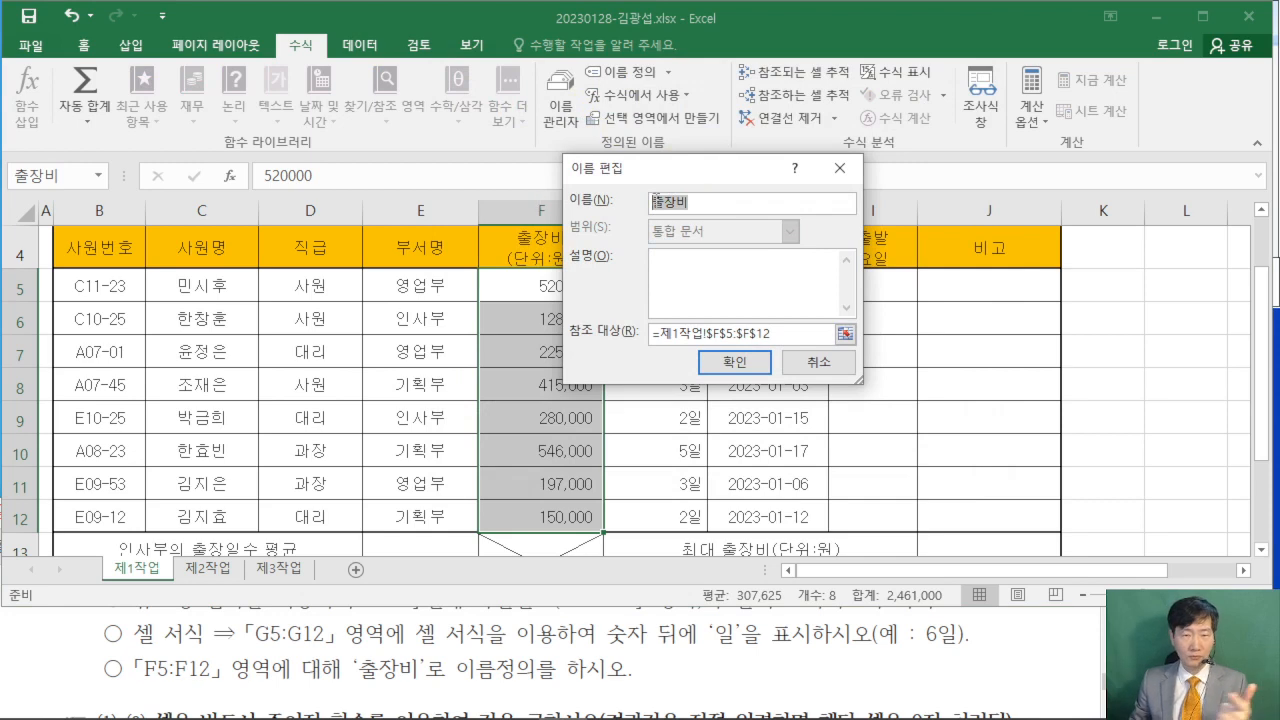
pyautogui.click(715, 204)
pyautogui.doubleClick(703, 202)
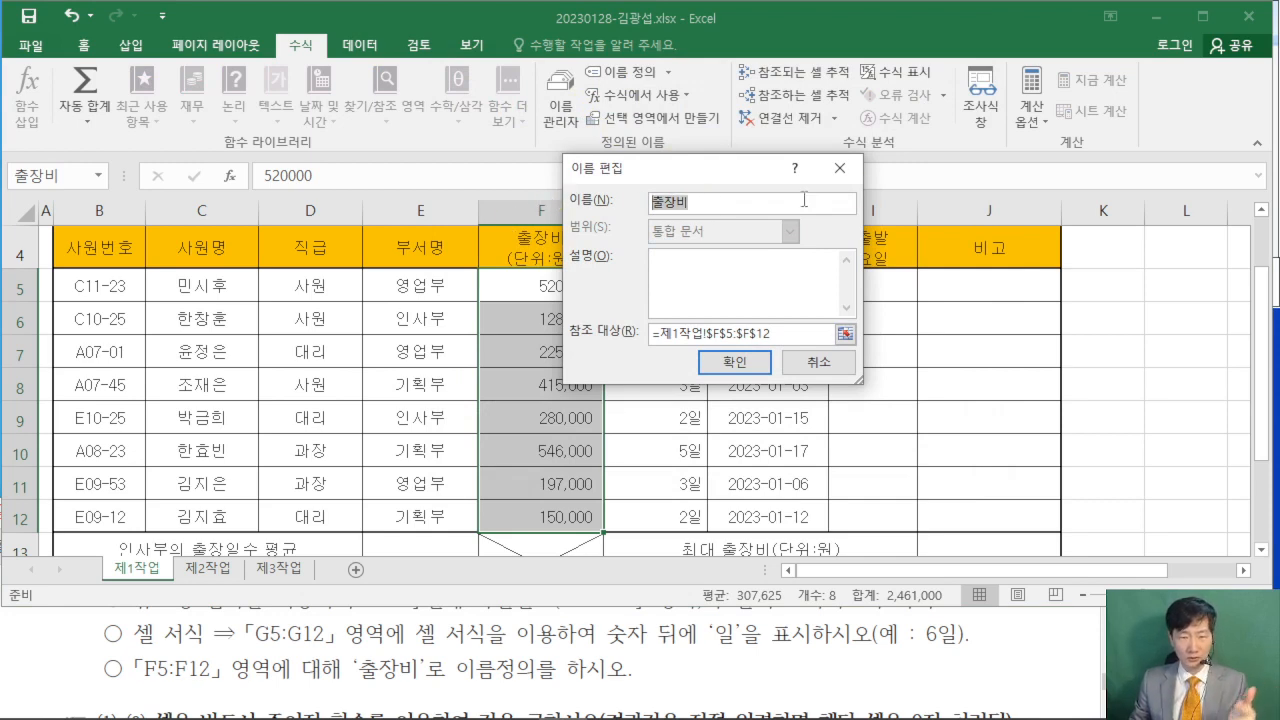
pyautogui.click(840, 168)
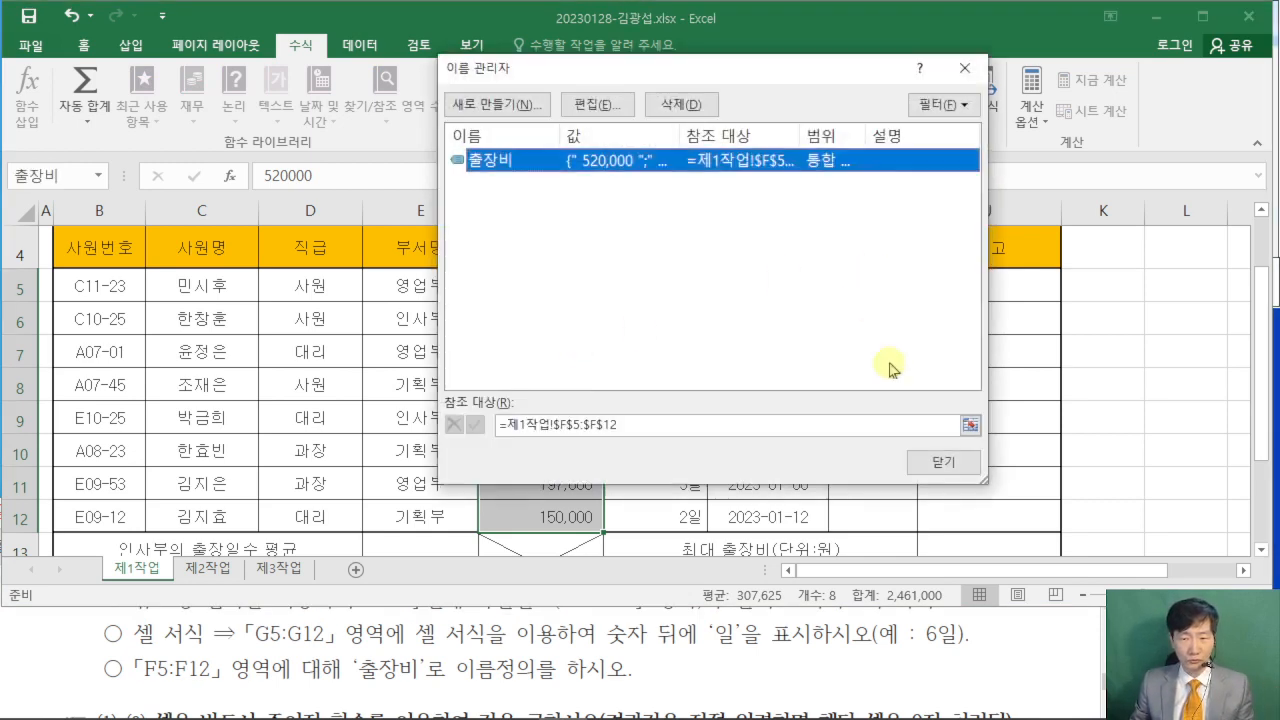
pyautogui.click(942, 462)
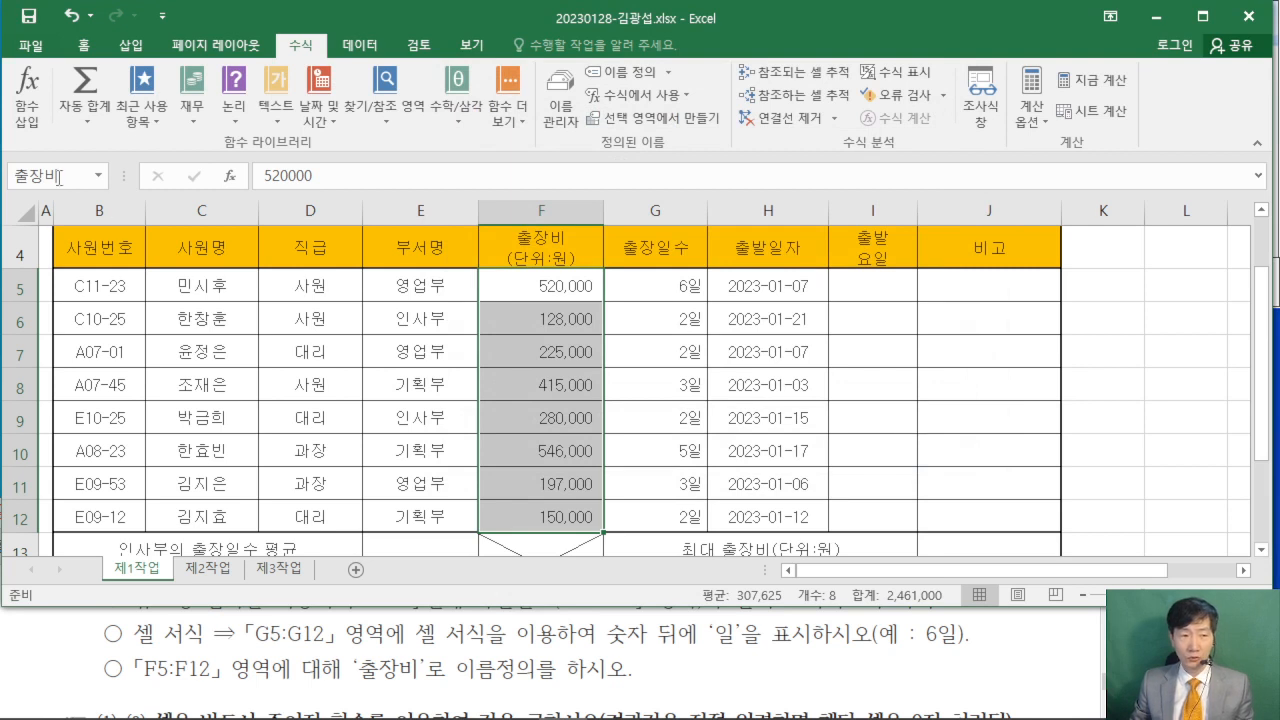
pyautogui.click(868, 397)
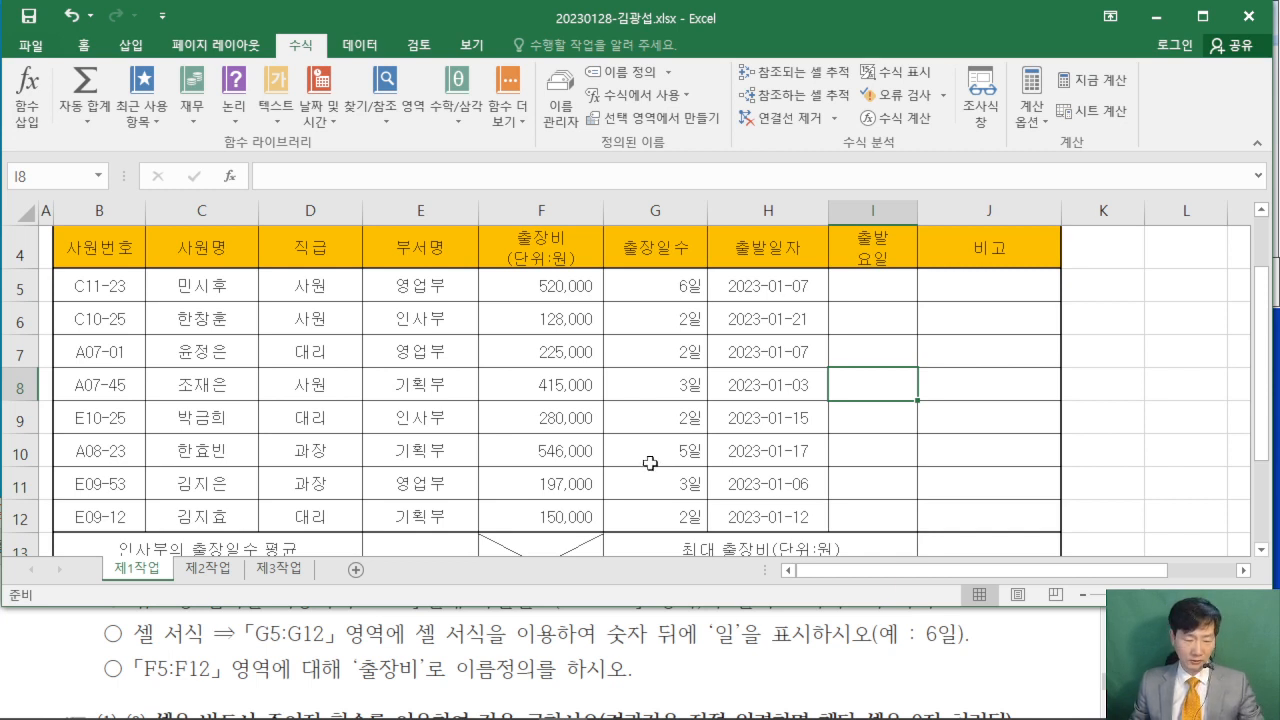
pyautogui.moveTo(576, 356)
pyautogui.mouseDown()
pyautogui.moveTo(579, 406)
pyautogui.moveTo(668, 407)
pyautogui.mouseUp()
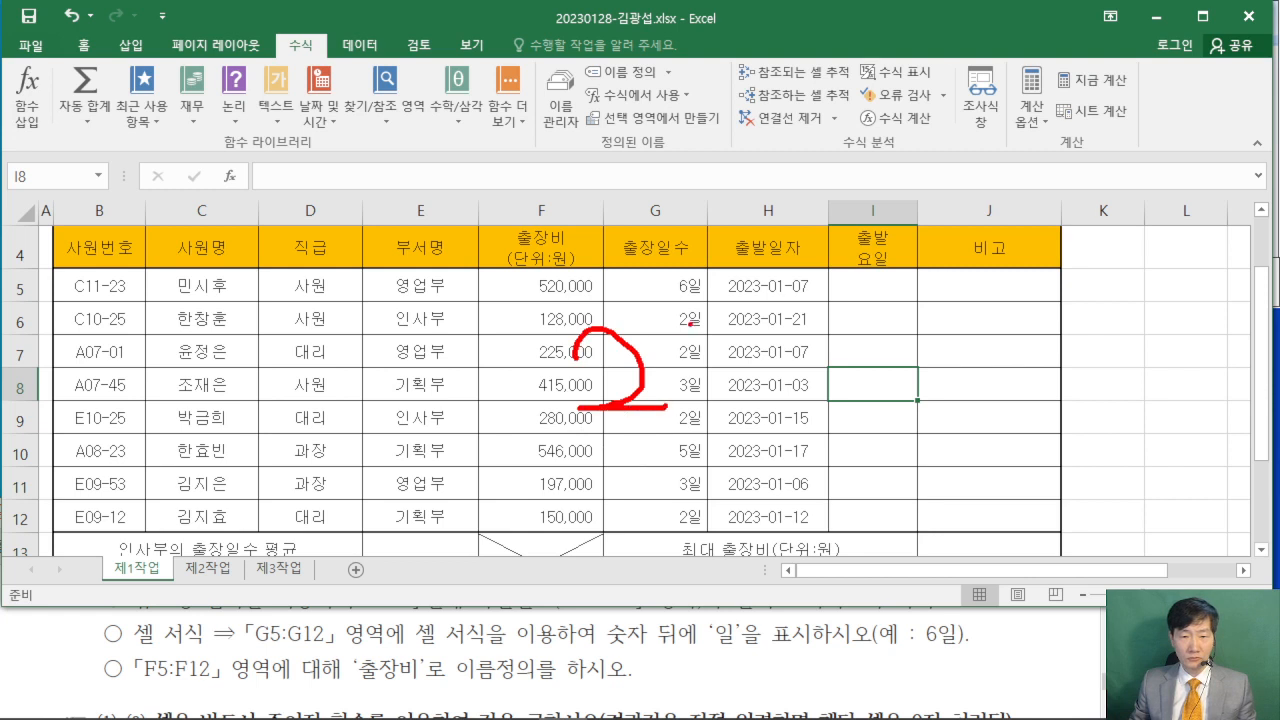
pyautogui.moveTo(704, 325)
pyautogui.mouseDown()
pyautogui.moveTo(712, 380)
pyautogui.moveTo(690, 408)
pyautogui.mouseUp()
pyautogui.moveTo(758, 352); pyautogui.dragTo(748, 358)
pyautogui.moveTo(760, 172); pyautogui.dragTo(437, 422)
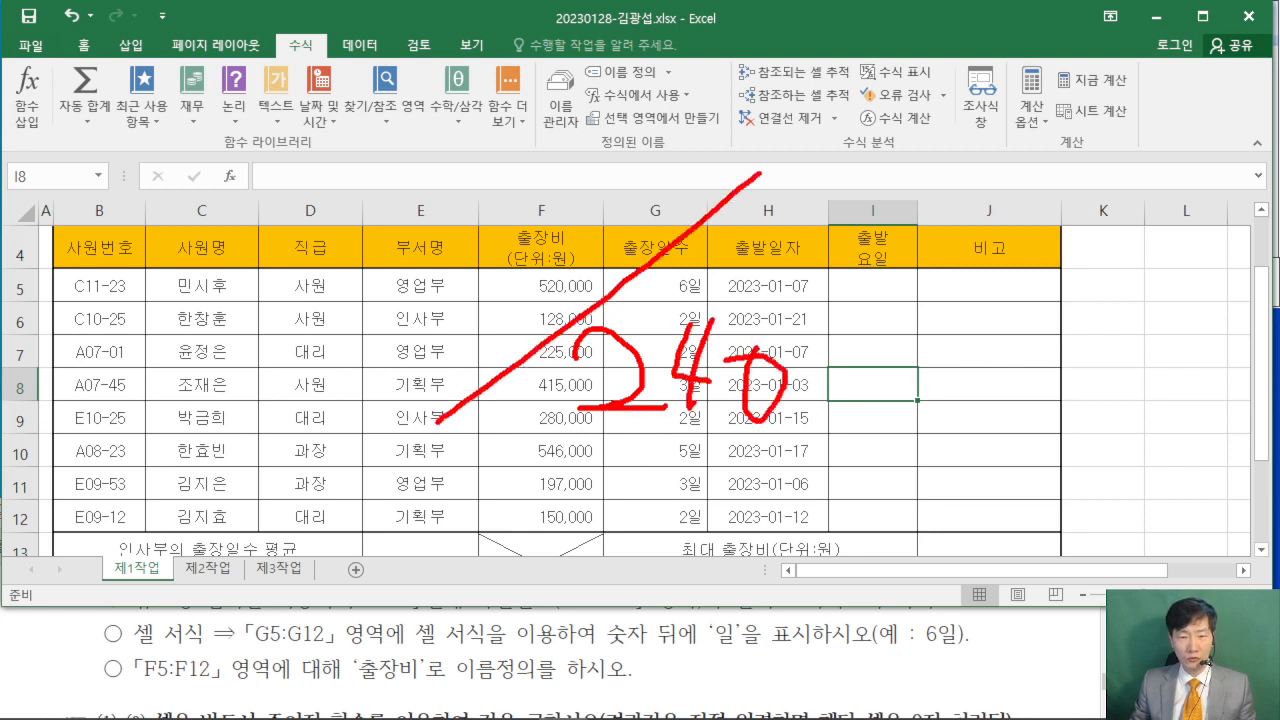
pyautogui.moveTo(416, 227); pyautogui.dragTo(420, 296)
pyautogui.moveTo(470, 214)
pyautogui.mouseDown()
pyautogui.moveTo(452, 250)
pyautogui.moveTo(474, 216)
pyautogui.mouseUp()
pyautogui.moveTo(522, 218)
pyautogui.mouseDown()
pyautogui.moveTo(524, 258)
pyautogui.moveTo(560, 224)
pyautogui.mouseUp()
pyautogui.moveTo(530, 218); pyautogui.dragTo(562, 220)
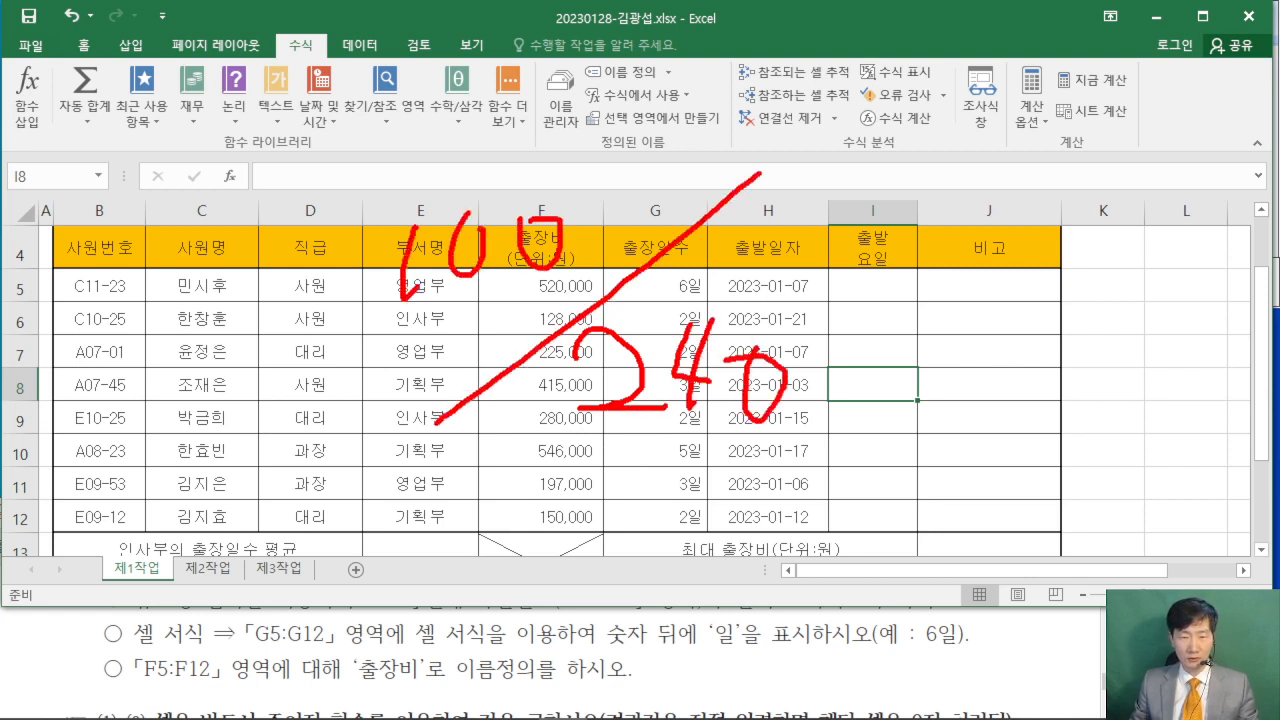
pyautogui.press('Escape')
# - Compare the sheet with the sample table in the exam PDF and hide the gridlines (눈금선) of the 제1작업 sheet
pyautogui.click(1038, 664)
pyautogui.scroll(3, 1020, 664)
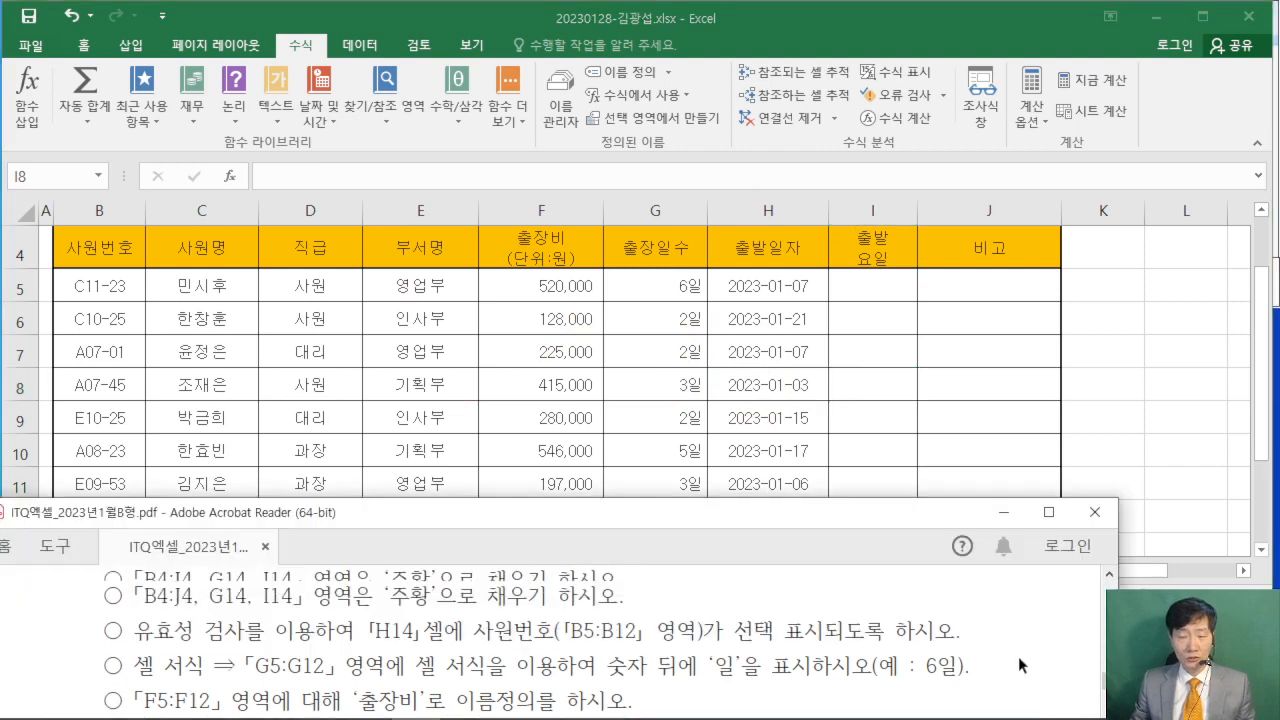
pyautogui.scroll(10, 1006, 655)
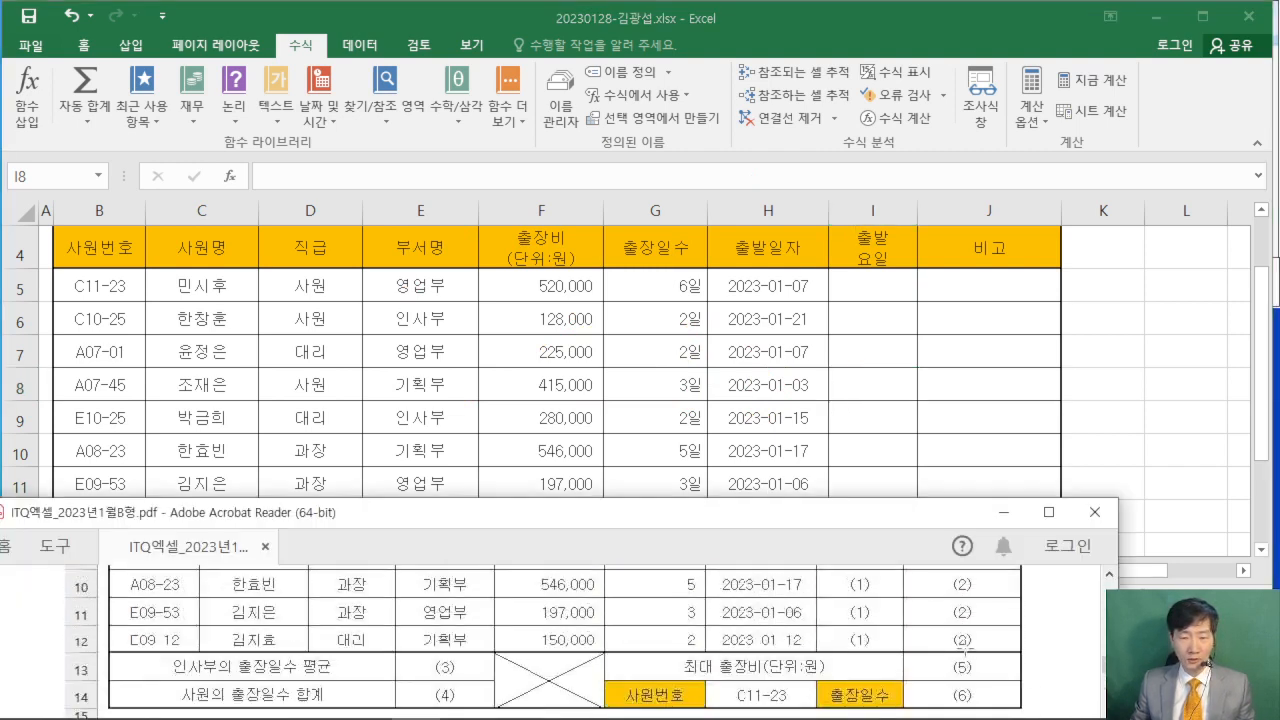
pyautogui.scroll(5, 965, 643)
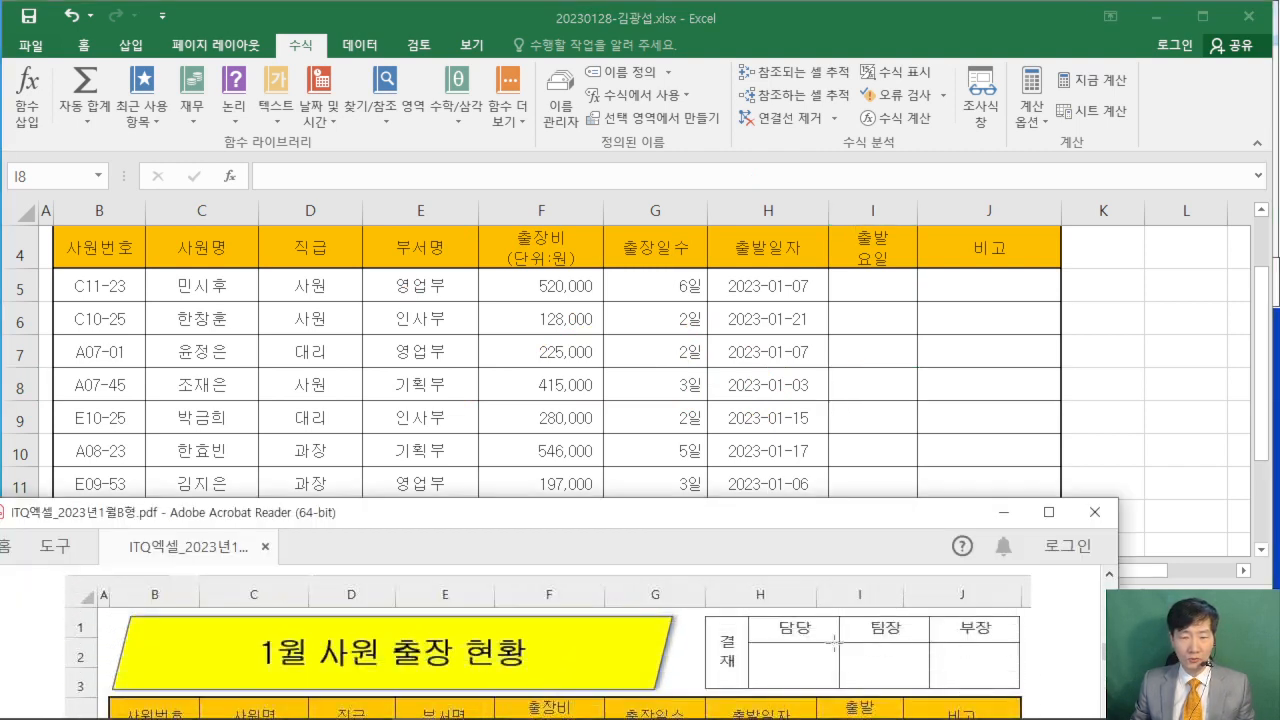
pyautogui.click(1178, 374)
pyautogui.scroll(1, 1172, 362)
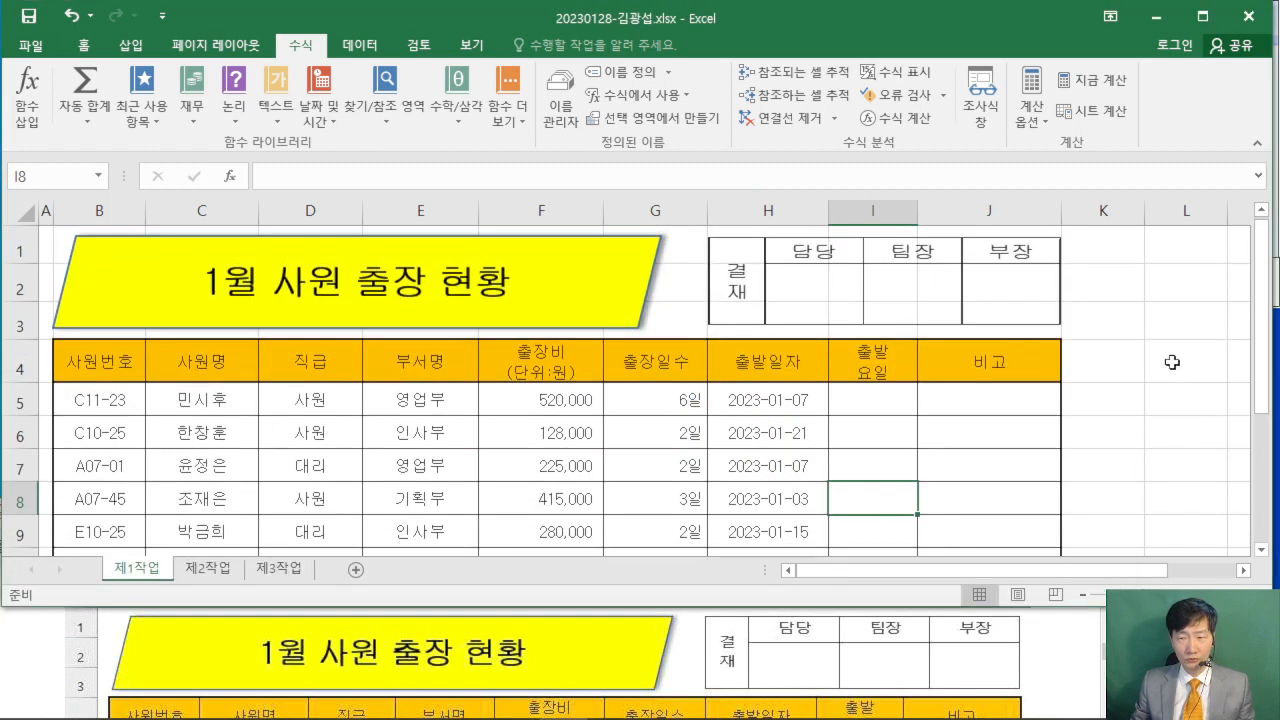
pyautogui.click(467, 47)
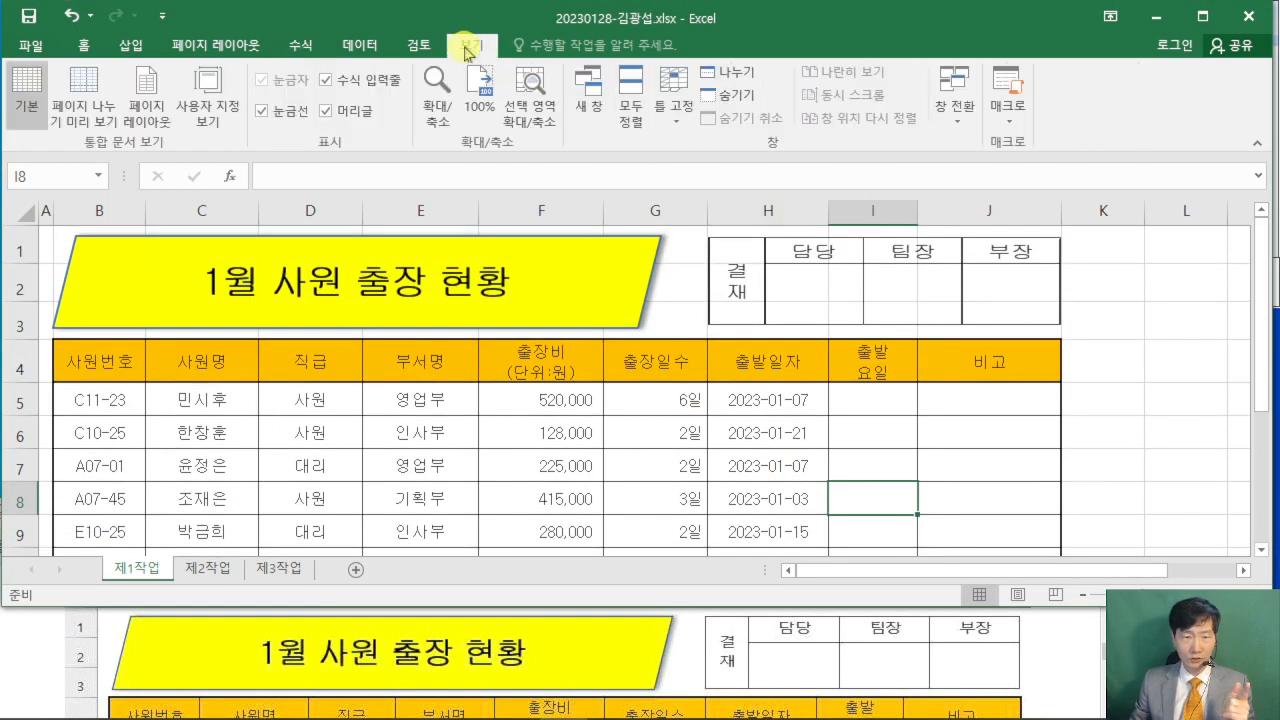
pyautogui.click(262, 112)
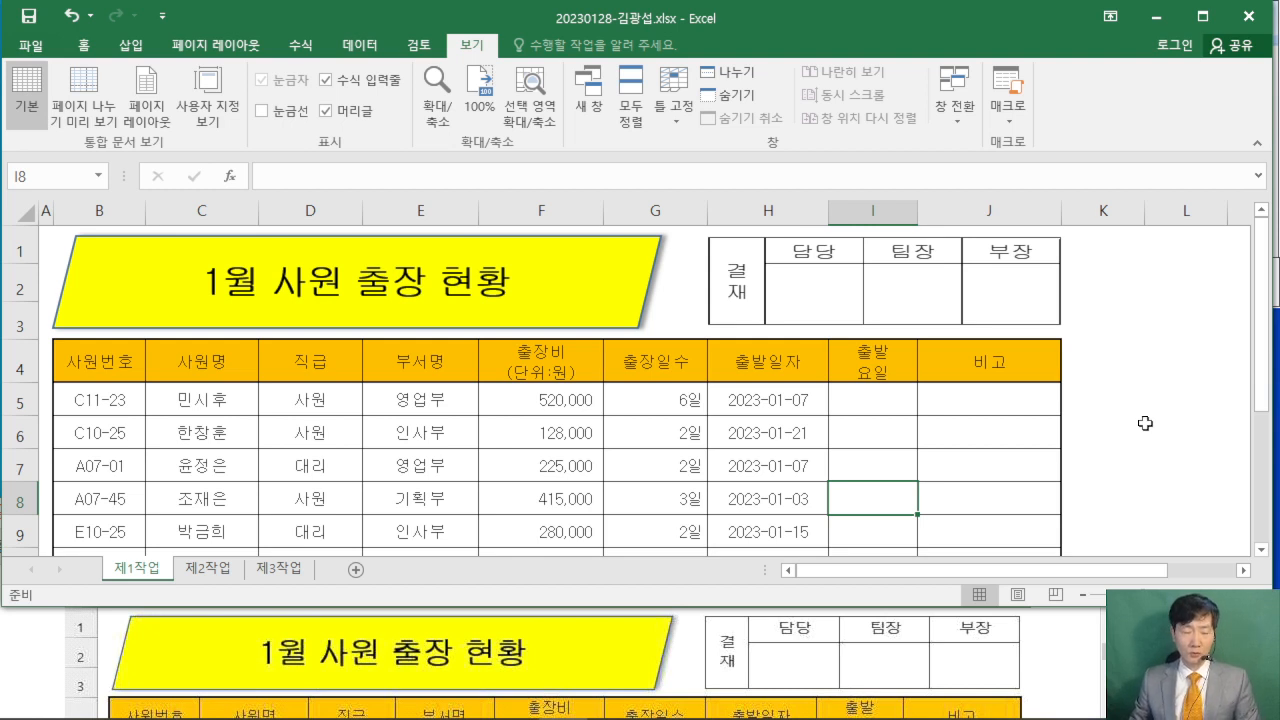
pyautogui.click(1140, 358)
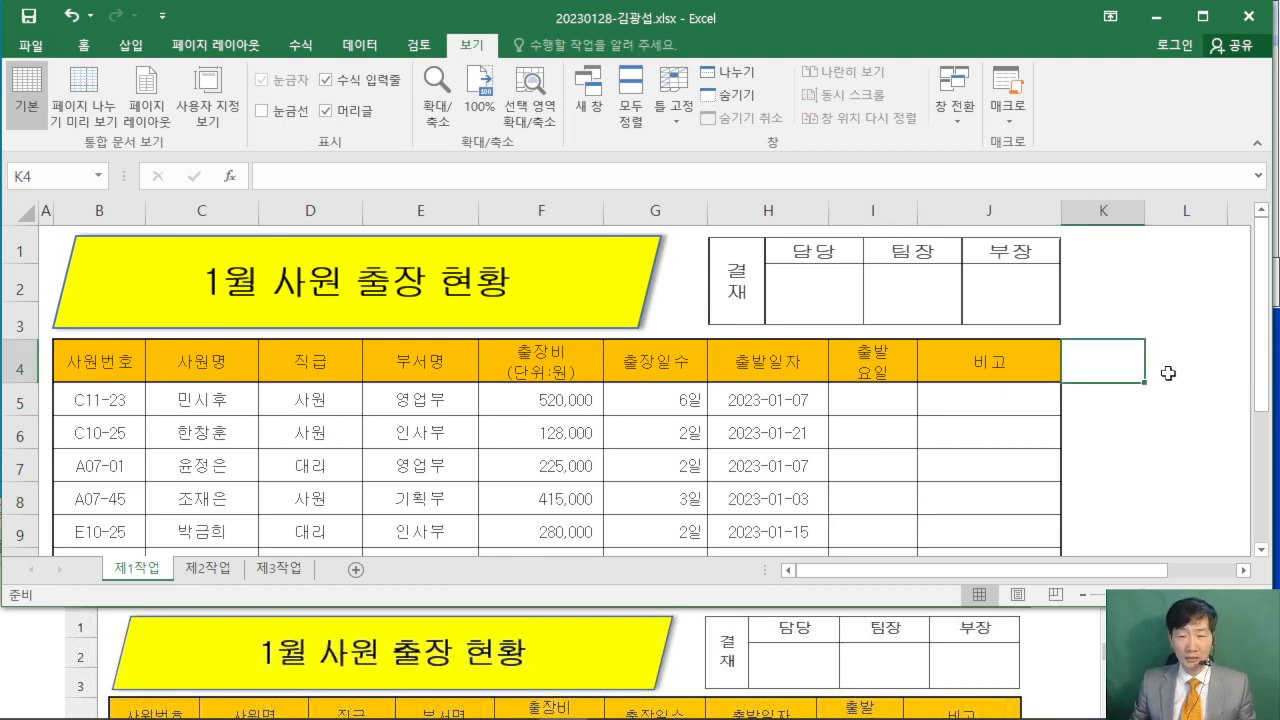
pyautogui.click(1166, 368)
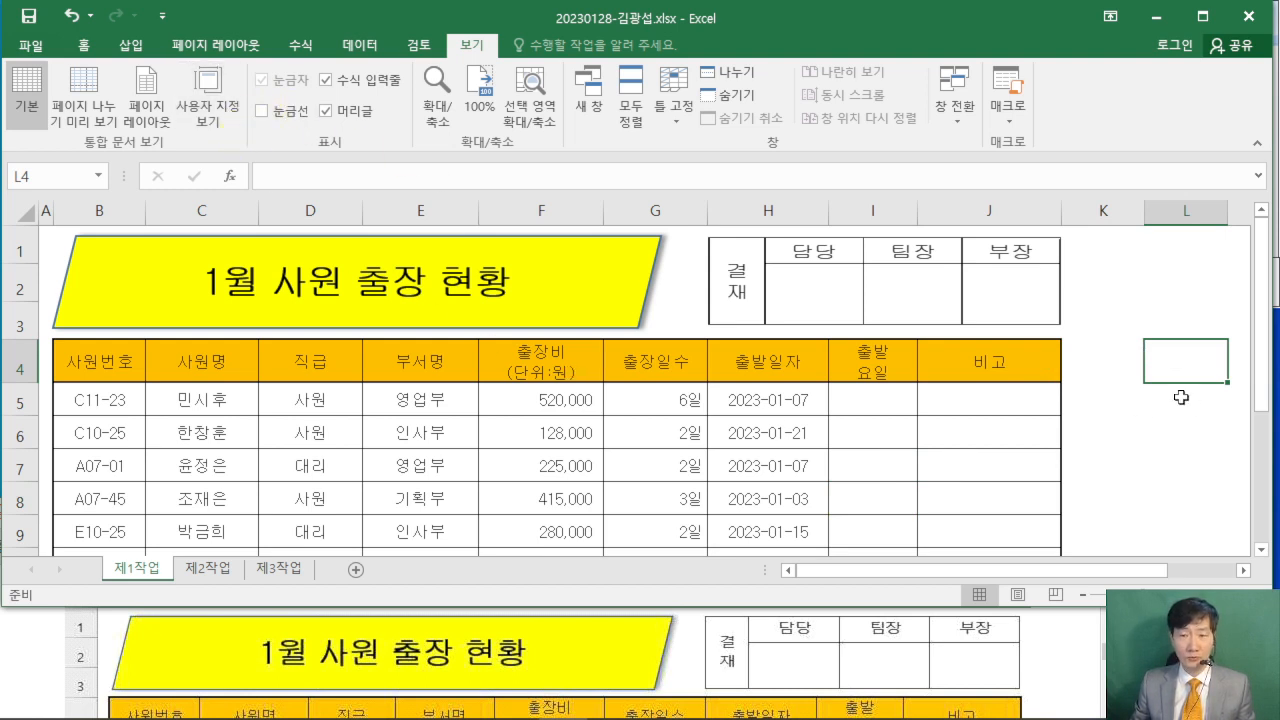
pyautogui.click(1160, 298)
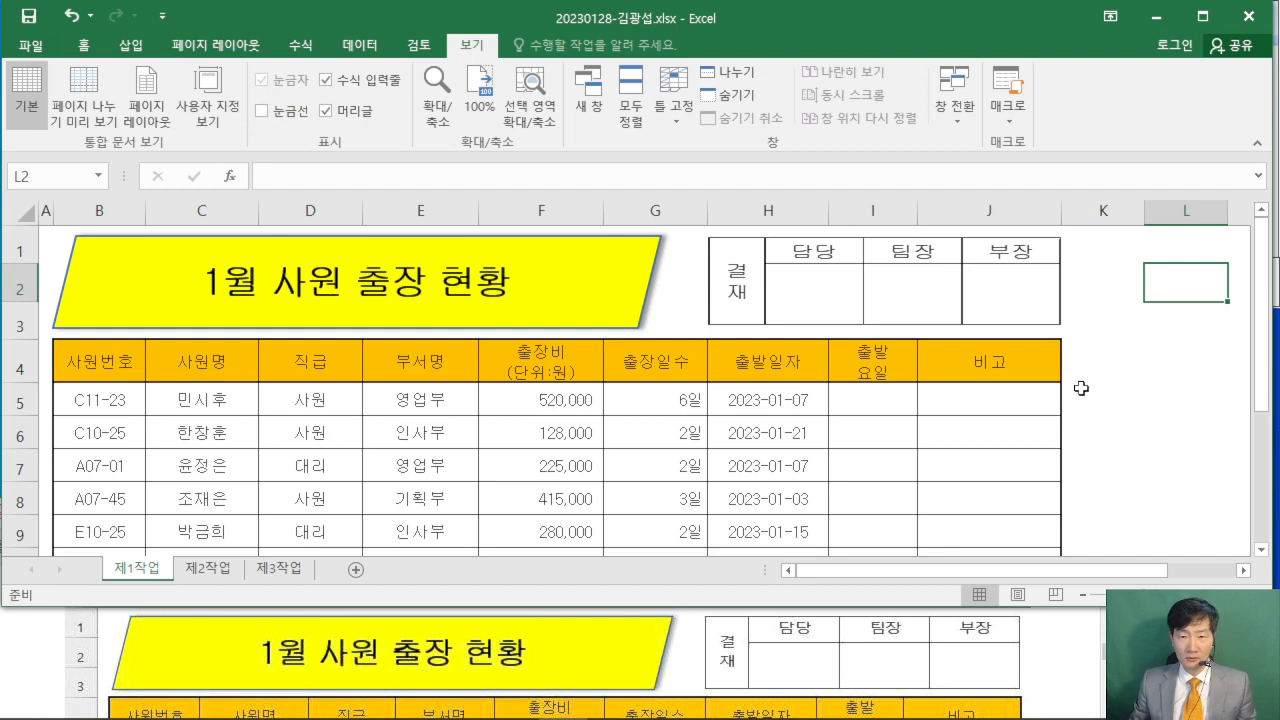
pyautogui.click(1141, 386)
pyautogui.click(1176, 379)
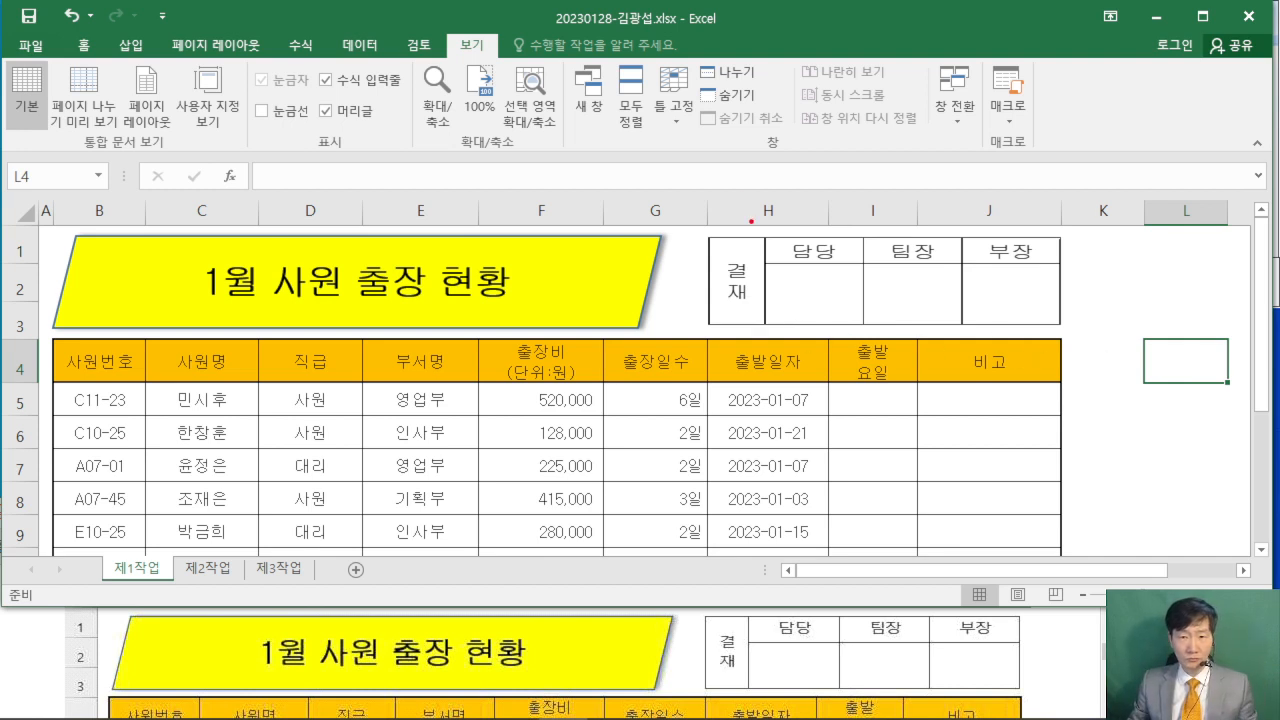
pyautogui.moveTo(690, 176)
pyautogui.mouseDown()
pyautogui.moveTo(740, 213)
pyautogui.moveTo(798, 228)
pyautogui.mouseUp()
pyautogui.moveTo(812, 153); pyautogui.dragTo(838, 188)
pyautogui.moveTo(799, 210); pyautogui.dragTo(851, 197)
pyautogui.moveTo(832, 205); pyautogui.dragTo(835, 257)
pyautogui.moveTo(934, 134); pyautogui.dragTo(907, 238)
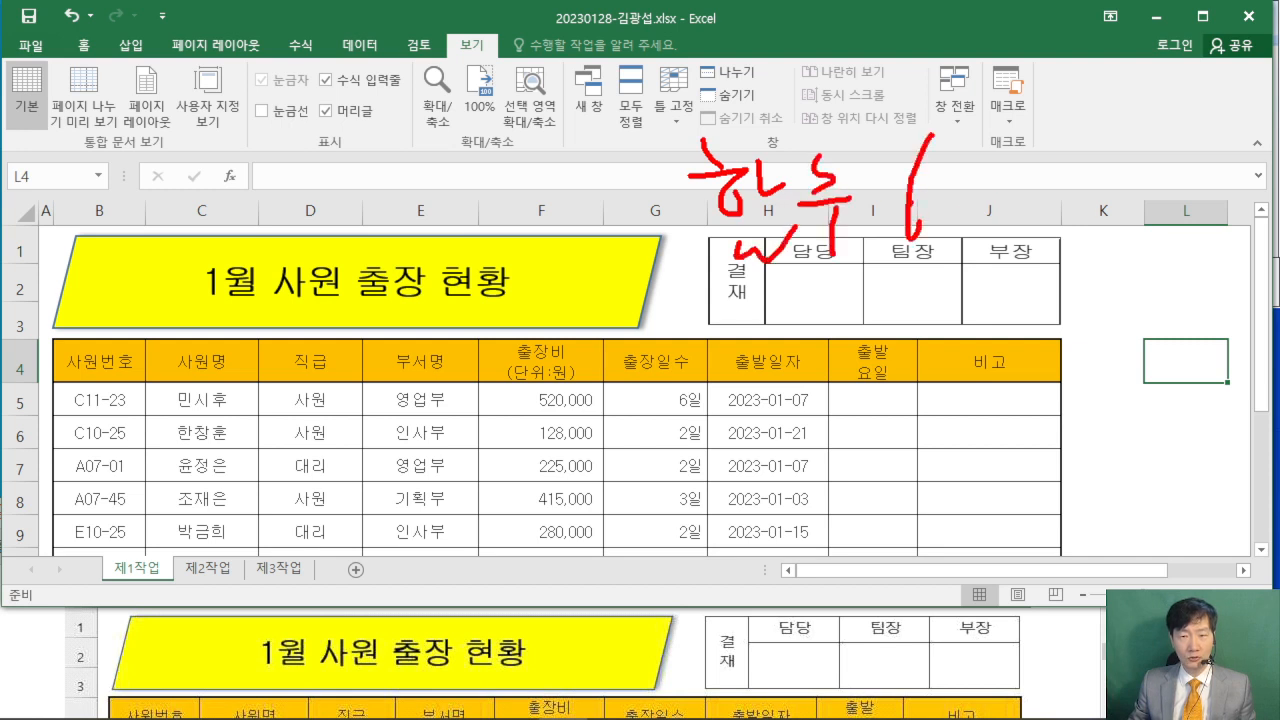
pyautogui.moveTo(1018, 160); pyautogui.dragTo(974, 224)
pyautogui.moveTo(970, 176); pyautogui.dragTo(1008, 214)
pyautogui.moveTo(989, 155); pyautogui.dragTo(988, 238)
pyautogui.moveTo(962, 192); pyautogui.dragTo(1084, 200)
pyautogui.moveTo(1106, 166)
pyautogui.mouseDown()
pyautogui.moveTo(1092, 216)
pyautogui.moveTo(1156, 191)
pyautogui.mouseUp()
pyautogui.moveTo(1167, 145); pyautogui.dragTo(1182, 176)
pyautogui.moveTo(1198, 152)
pyautogui.mouseDown()
pyautogui.moveTo(1212, 134)
pyautogui.moveTo(1258, 136)
pyautogui.mouseUp()
pyautogui.moveTo(881, 297)
pyautogui.mouseDown()
pyautogui.moveTo(924, 312)
pyautogui.moveTo(906, 380)
pyautogui.mouseUp()
pyautogui.moveTo(957, 285); pyautogui.dragTo(972, 327)
pyautogui.moveTo(966, 312)
pyautogui.mouseDown()
pyautogui.moveTo(1012, 300)
pyautogui.moveTo(1012, 327)
pyautogui.mouseUp()
pyautogui.moveTo(978, 362); pyautogui.dragTo(1036, 370)
pyautogui.moveTo(1085, 320); pyautogui.dragTo(1108, 342)
pyautogui.moveTo(1104, 340); pyautogui.dragTo(1162, 328)
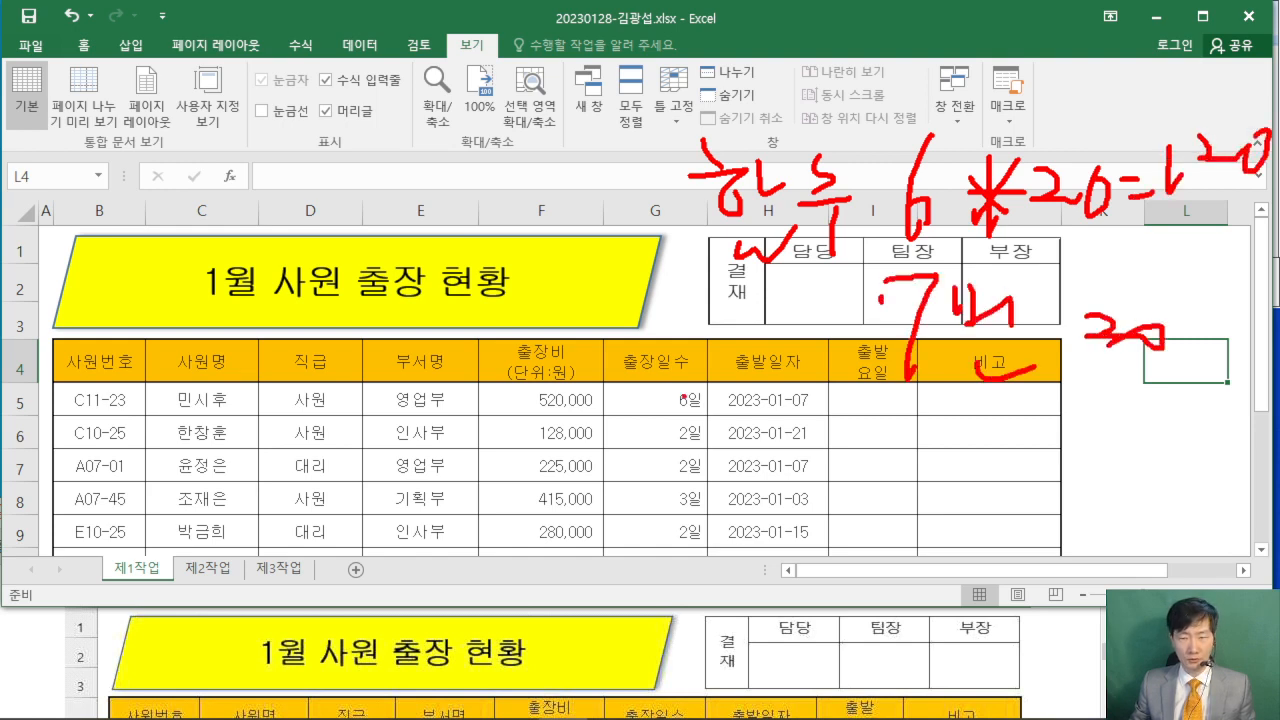
pyautogui.moveTo(683, 395); pyautogui.dragTo(1205, 403)
pyautogui.press('Escape')
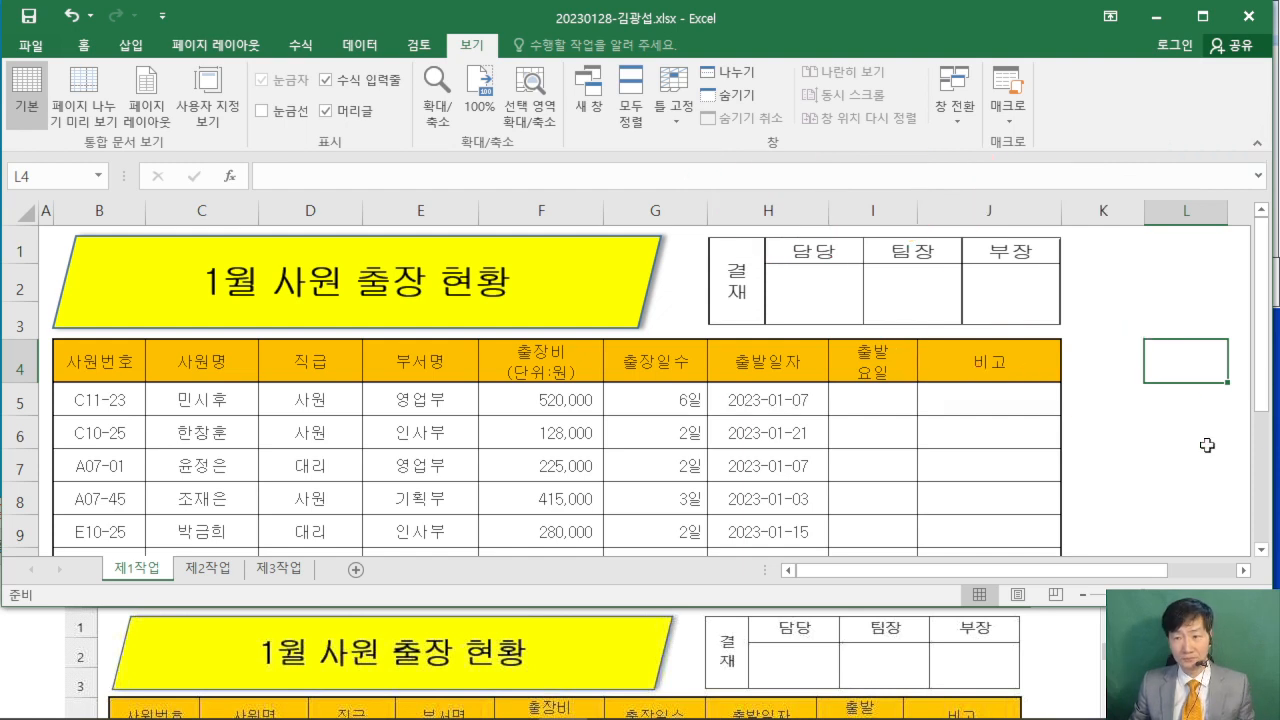
# - Collapse the ribbon to show more rows of the 제1작업 sheet
pyautogui.click(1148, 410)
pyautogui.click(478, 79)
pyautogui.hotkey('ctrl', 'F1')
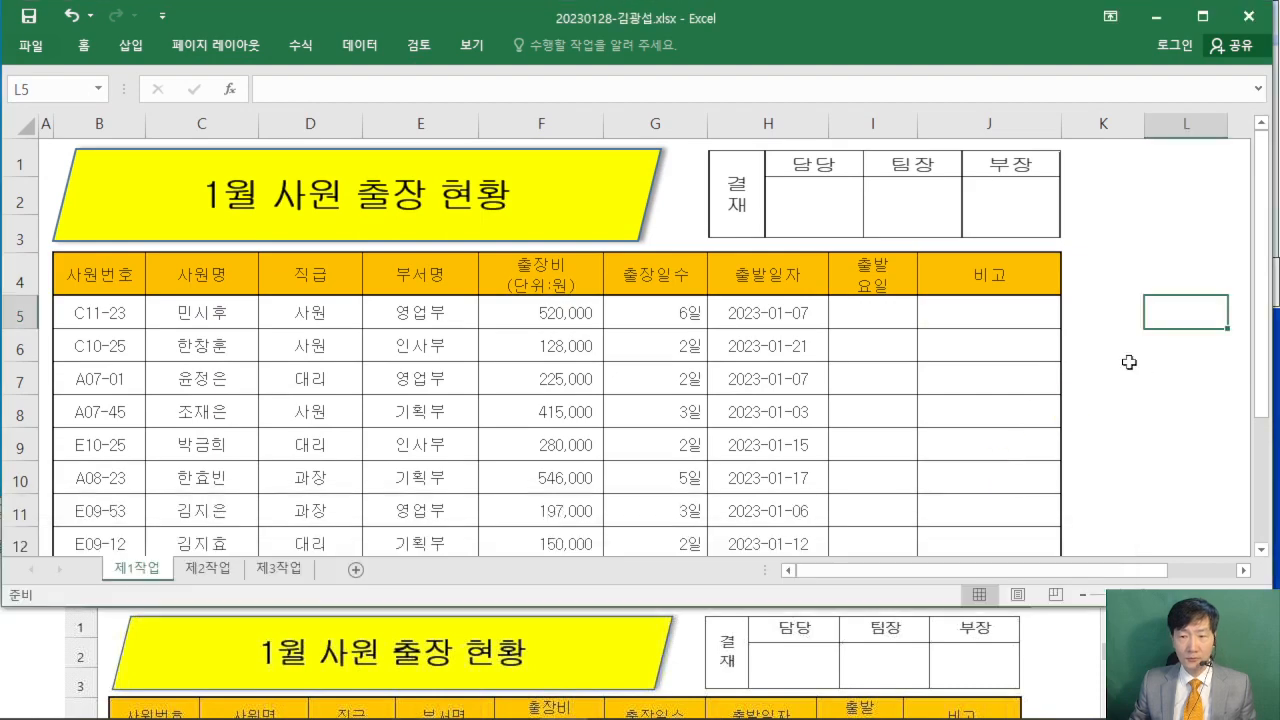
# - Review the empty cells that need functions: I5:I12, J5:J12, E13, E14, J13 and J14
pyautogui.click(880, 320)
pyautogui.moveTo(880, 320); pyautogui.dragTo(850, 428)
pyautogui.moveTo(977, 202); pyautogui.dragTo(983, 434)
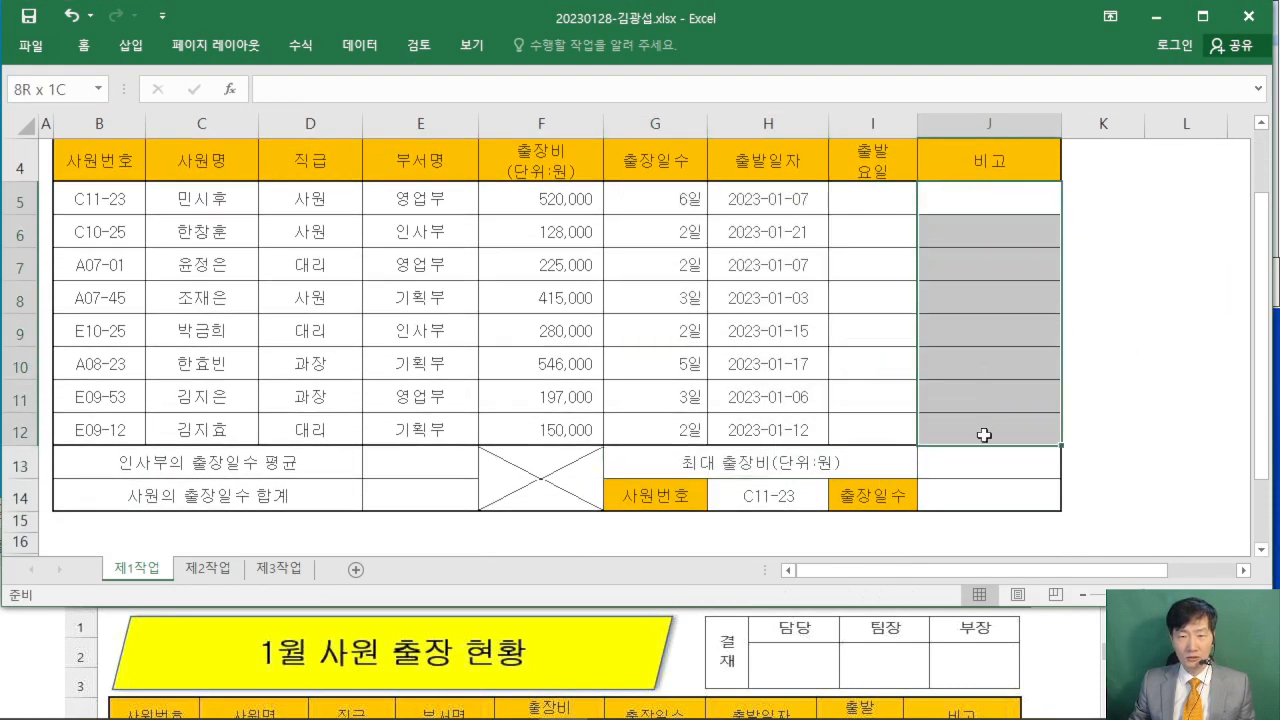
pyautogui.click(425, 466)
pyautogui.click(420, 495)
pyautogui.click(966, 472)
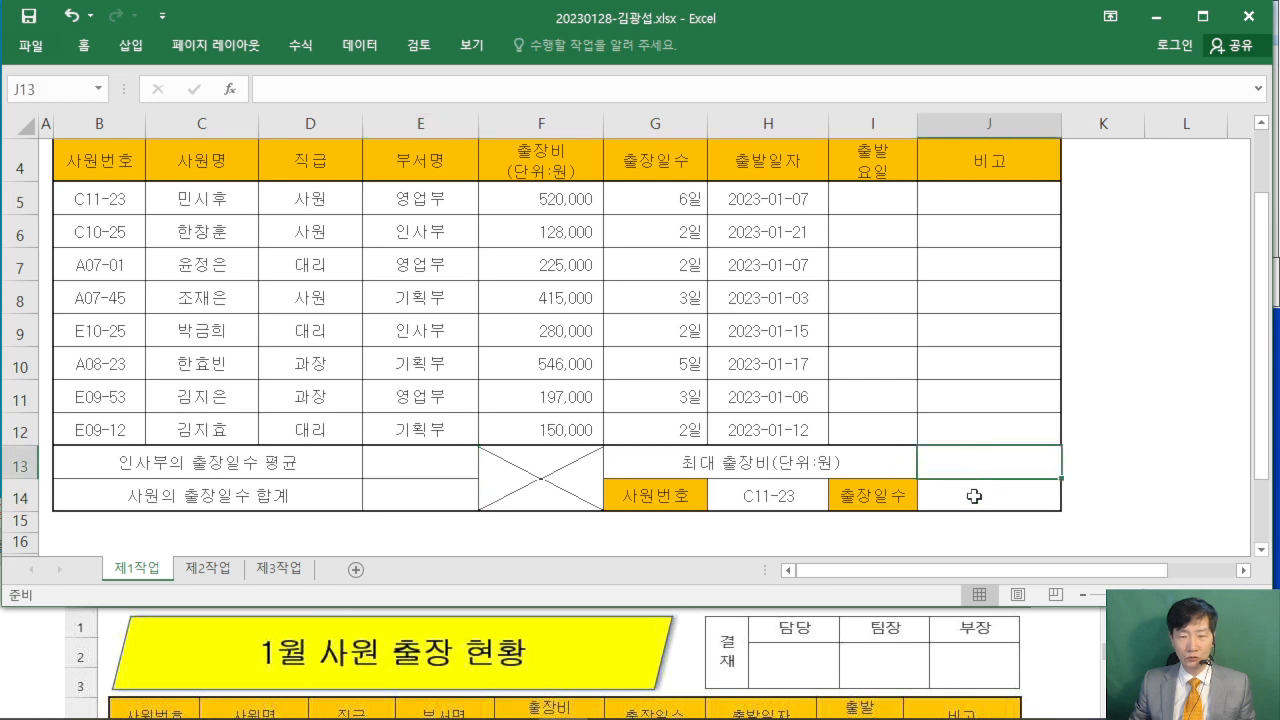
pyautogui.click(977, 491)
pyautogui.click(1140, 335)
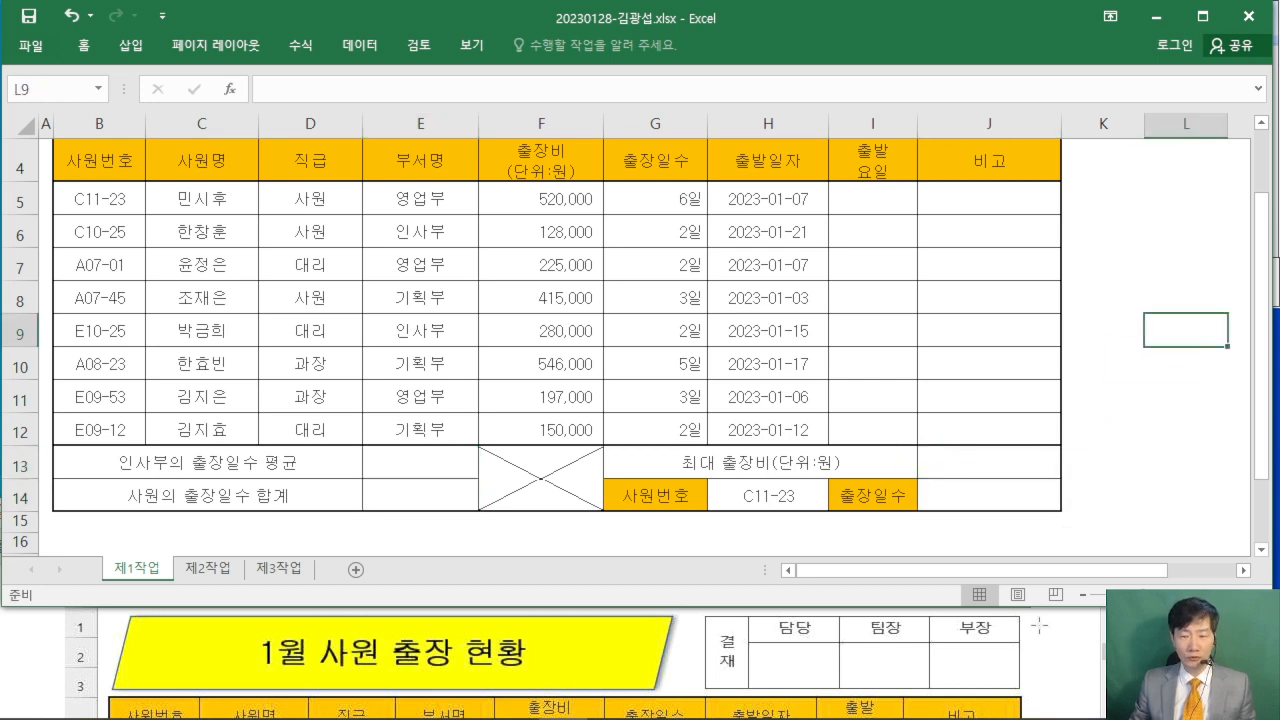
# - Compare cells I5 and J5 of the 제1작업 sheet with the sample table in the exam PDF
pyautogui.click(1039, 626)
pyautogui.scroll(-1, 1051, 640)
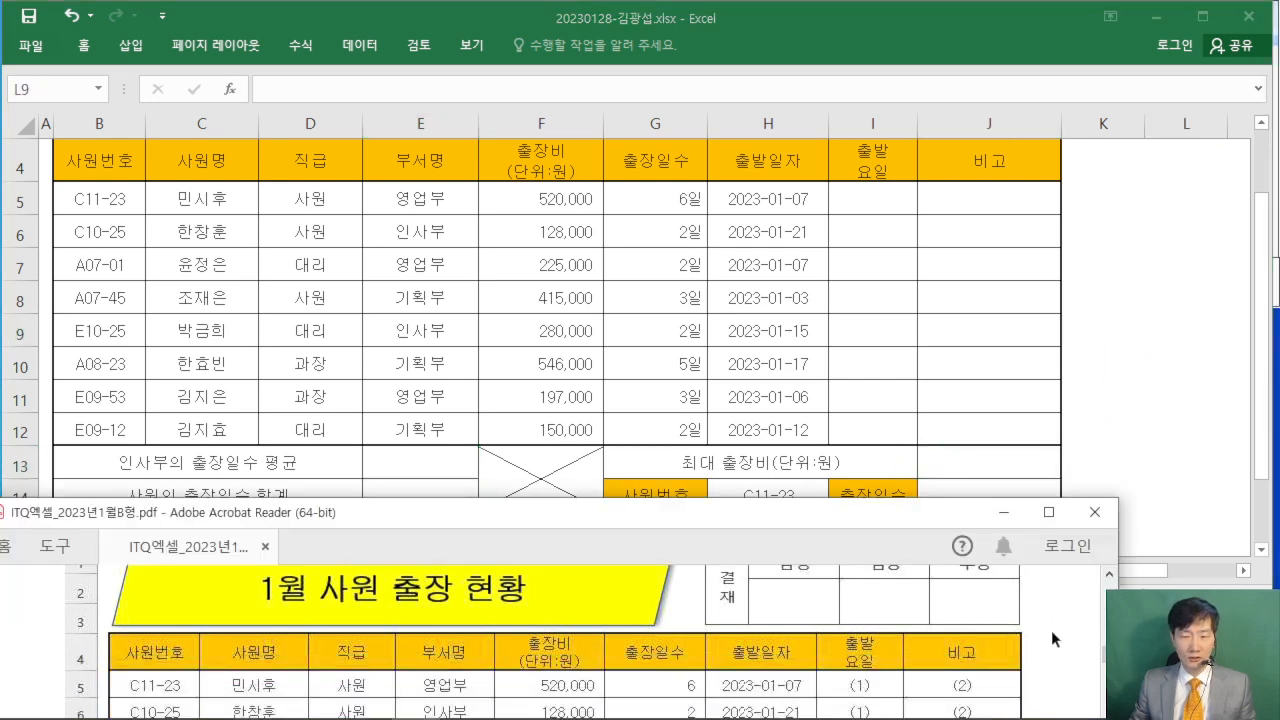
pyautogui.doubleClick(892, 198)
pyautogui.click(864, 197)
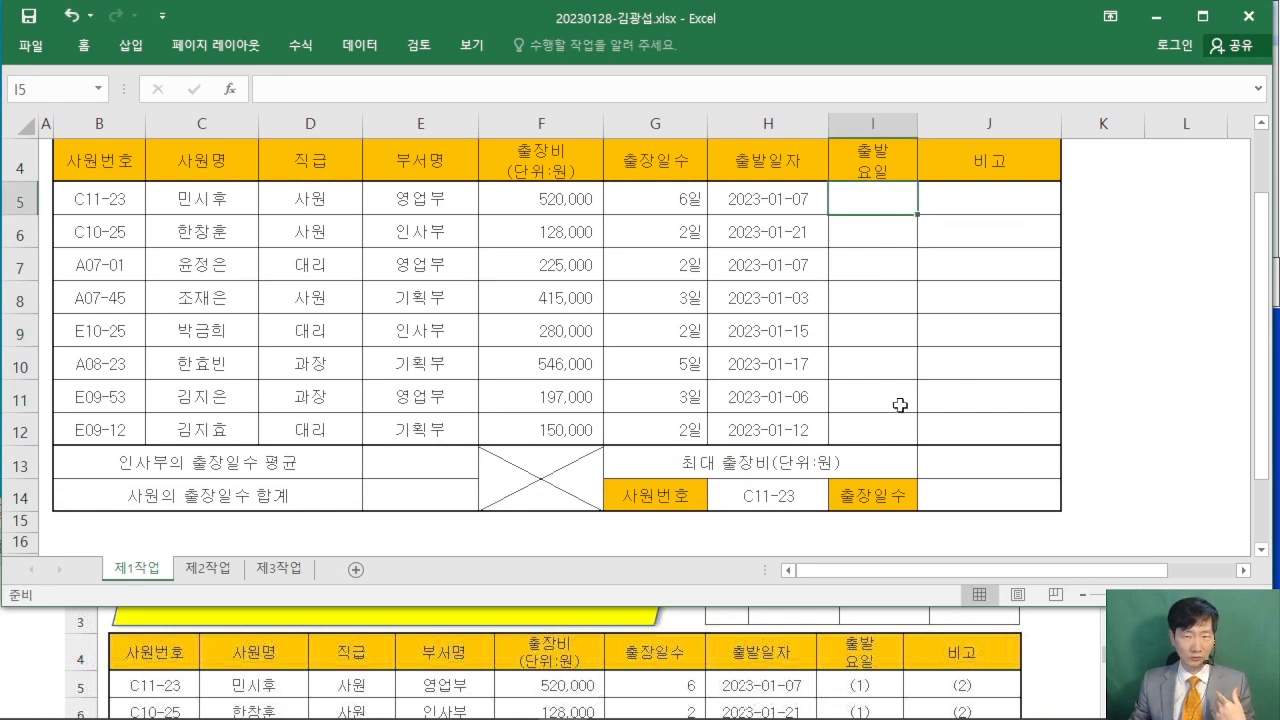
pyautogui.click(975, 196)
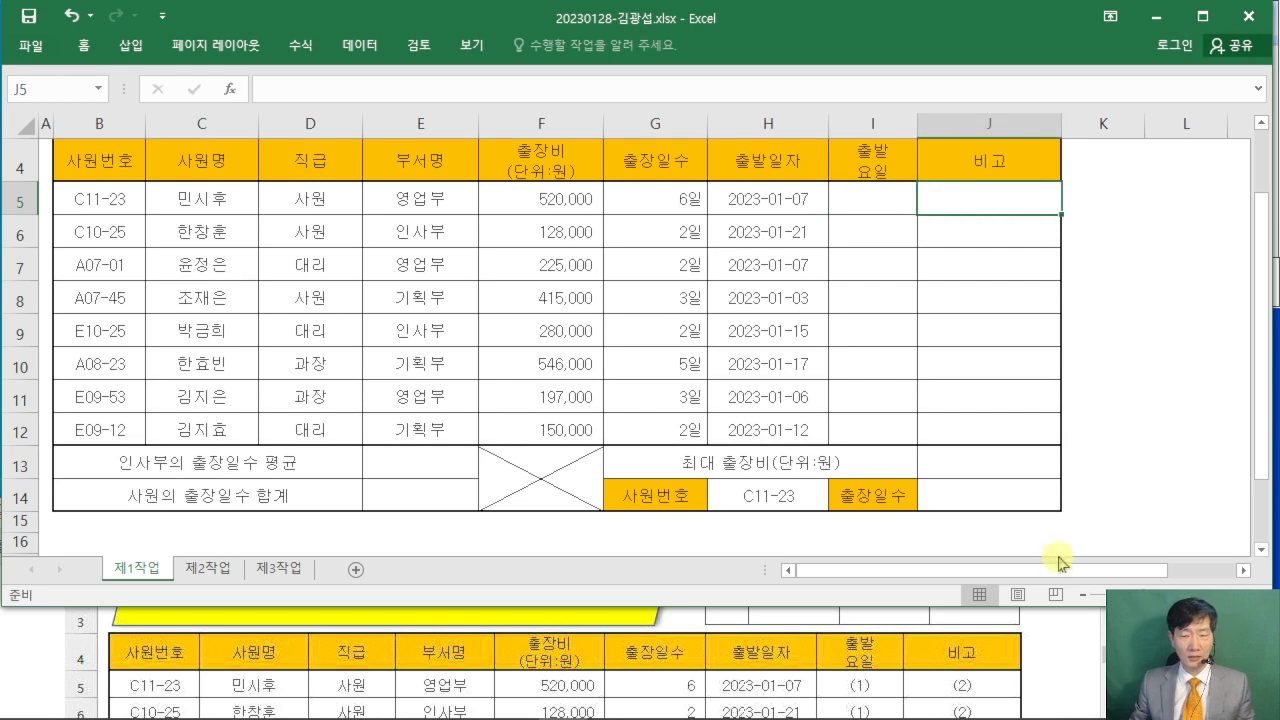
# - Read condition (1) in the exam PDF for the 출발요일 column and the CHOOSE and WEEKDAY functions it requires
pyautogui.click(1060, 635)
pyautogui.click(1048, 512)
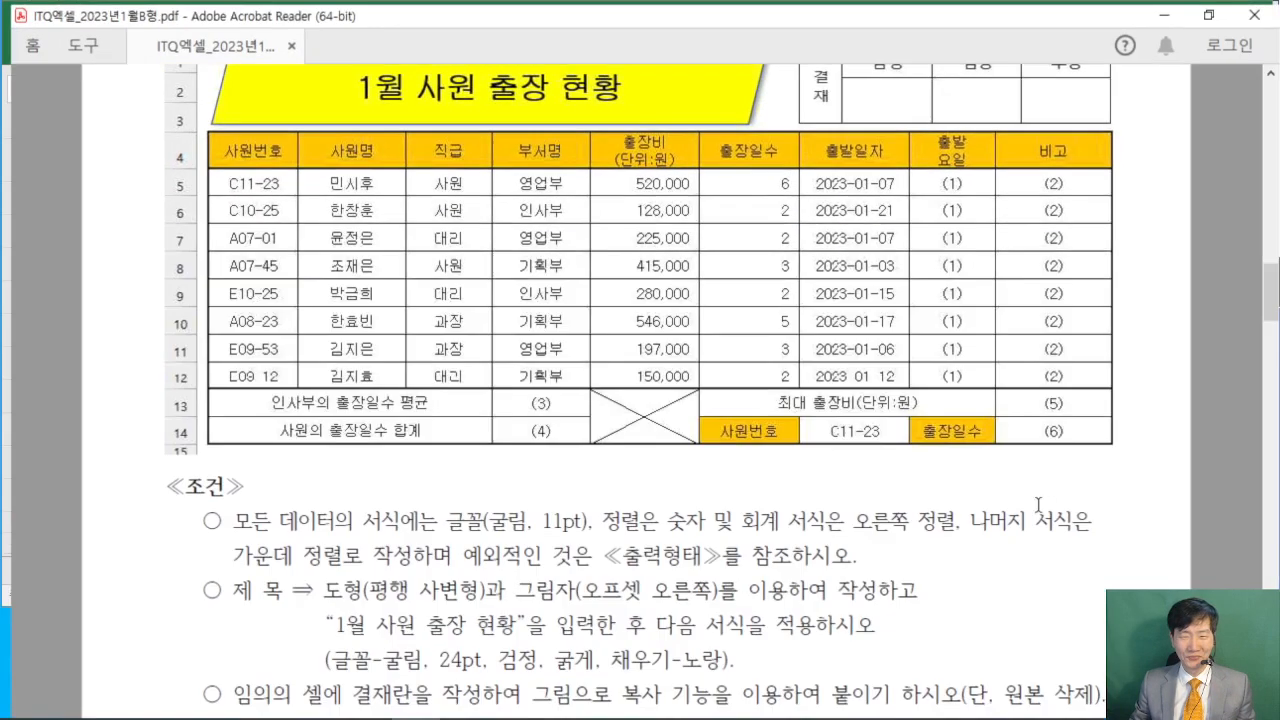
pyautogui.scroll(-3, 792, 380)
pyautogui.scroll(-8, 792, 380)
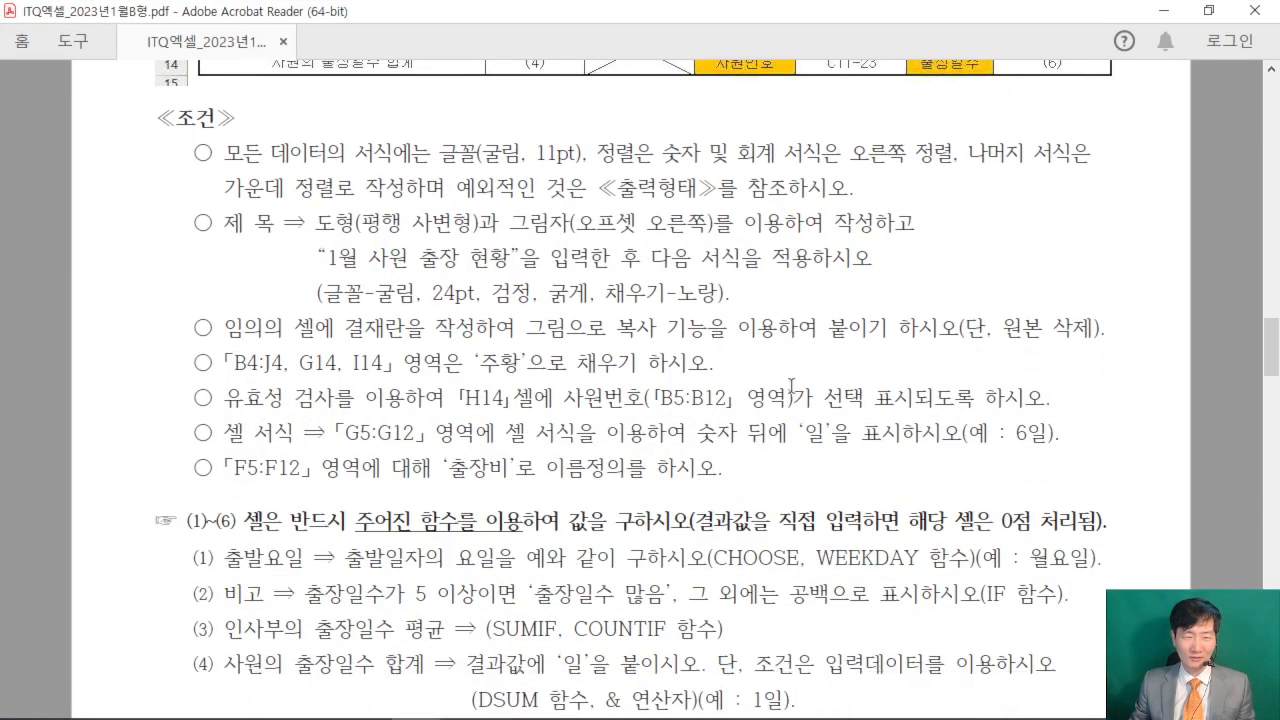
pyautogui.scroll(-2, 788, 386)
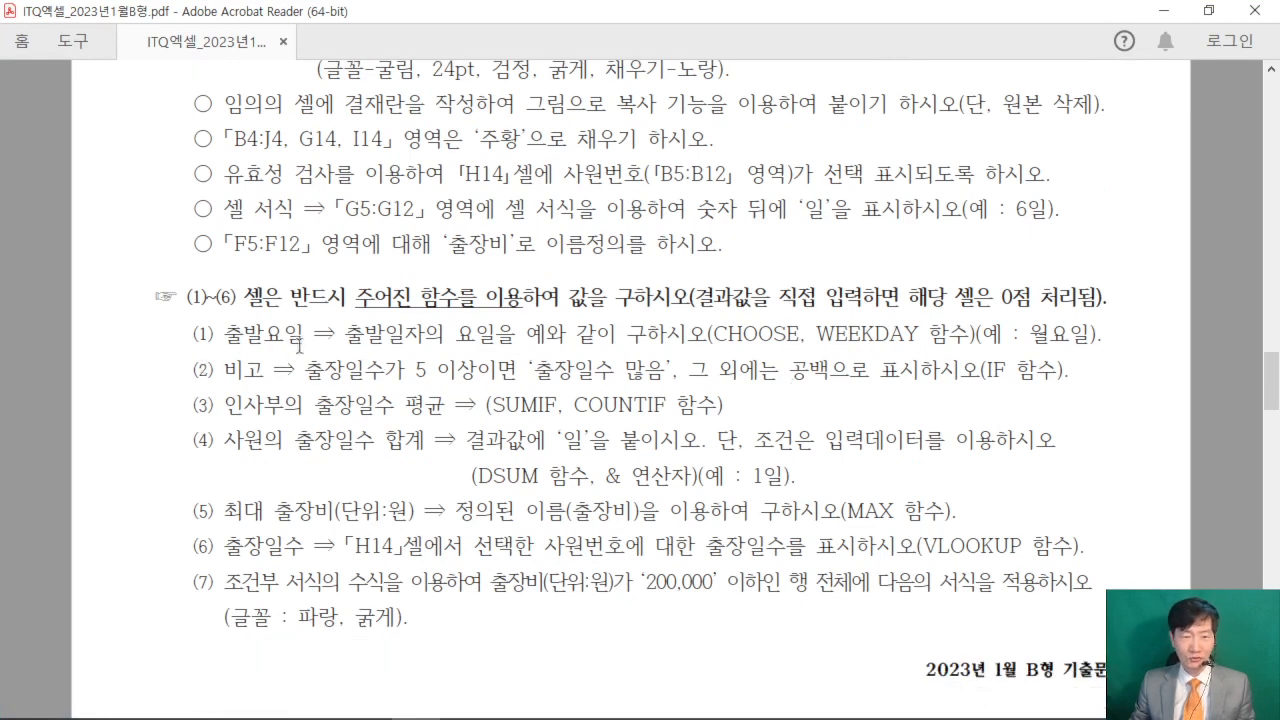
pyautogui.moveTo(712, 331); pyautogui.dragTo(970, 343)
pyautogui.click(968, 342)
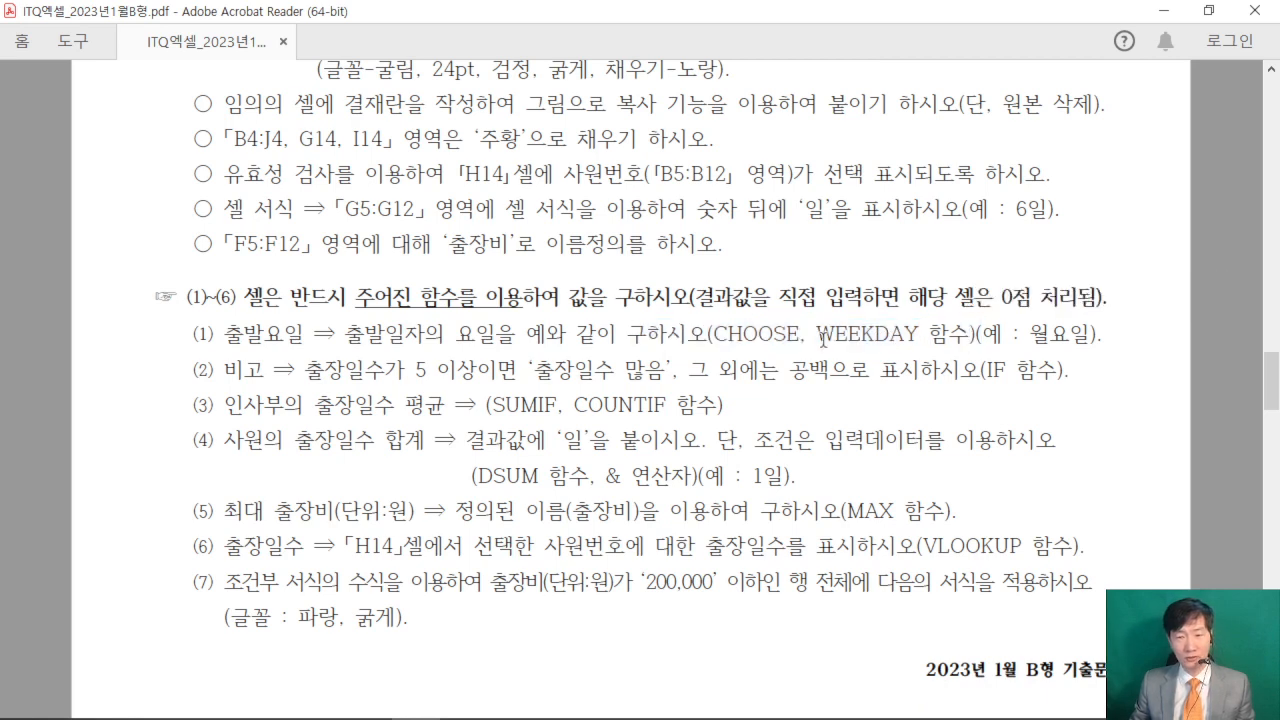
pyautogui.moveTo(819, 338); pyautogui.dragTo(962, 343)
pyautogui.click(843, 334)
pyautogui.moveTo(812, 330); pyautogui.dragTo(922, 335)
pyautogui.click(820, 333)
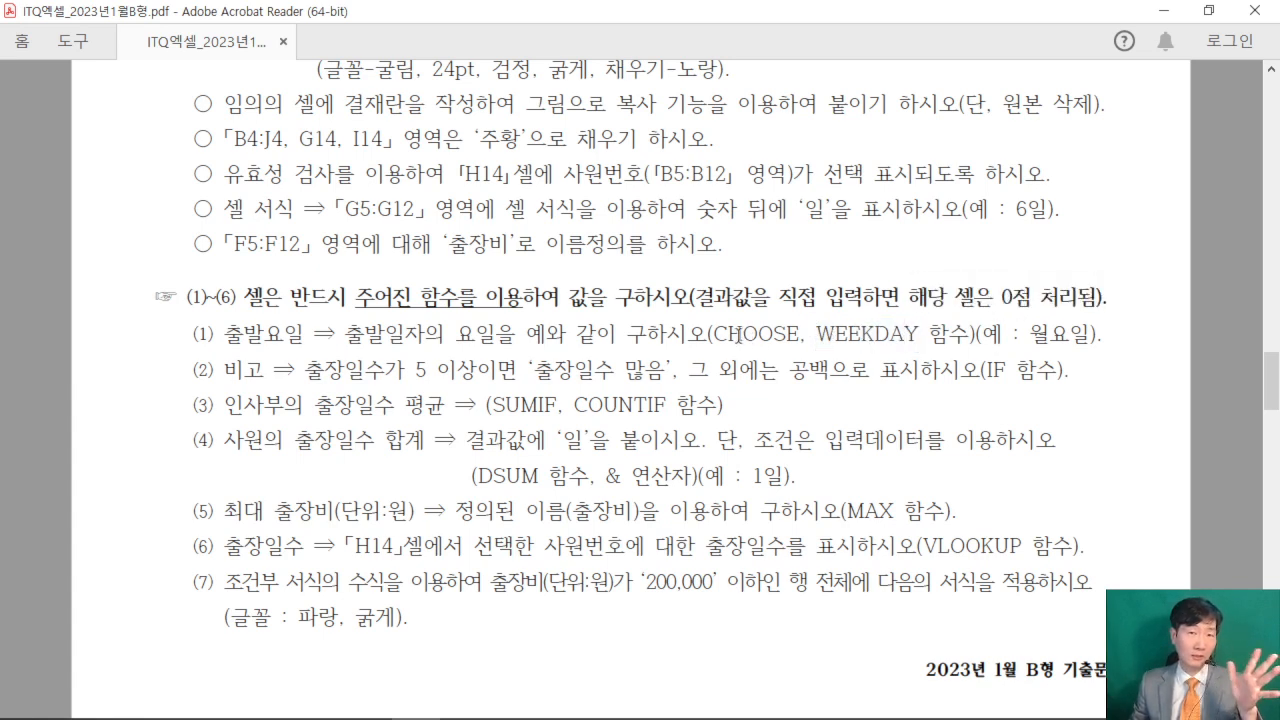
pyautogui.doubleClick(905, 333)
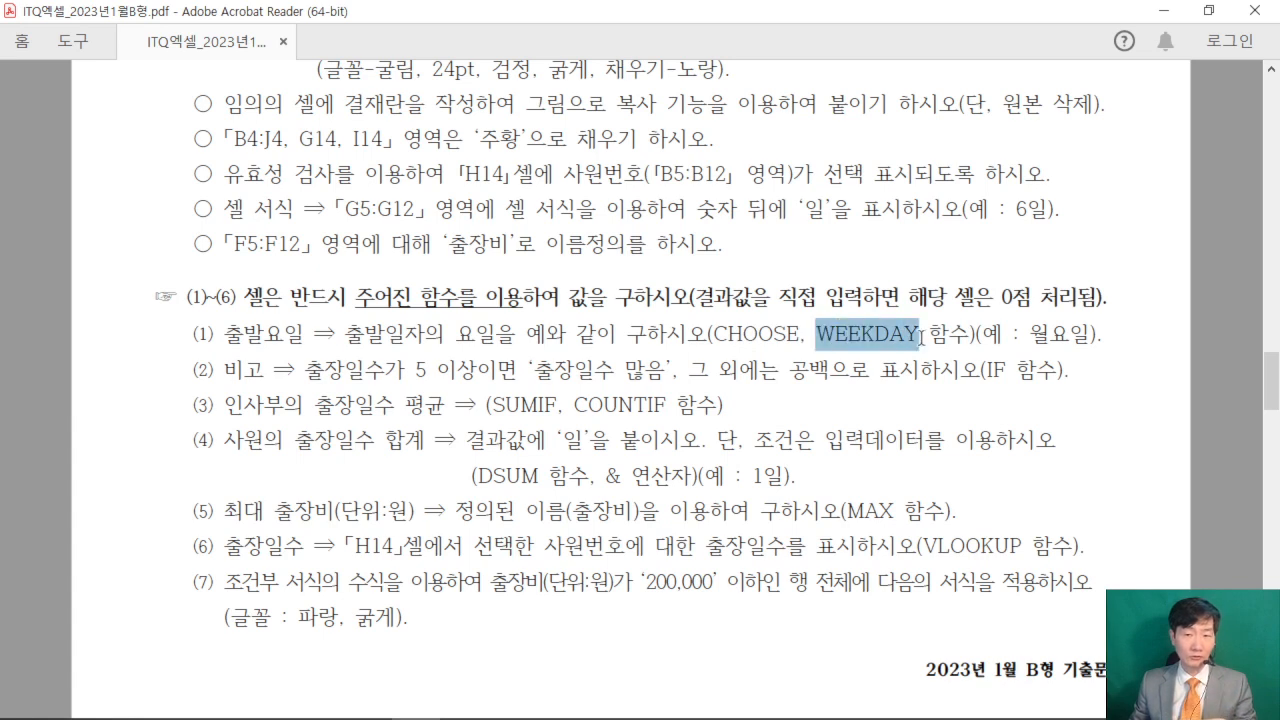
pyautogui.click(910, 340)
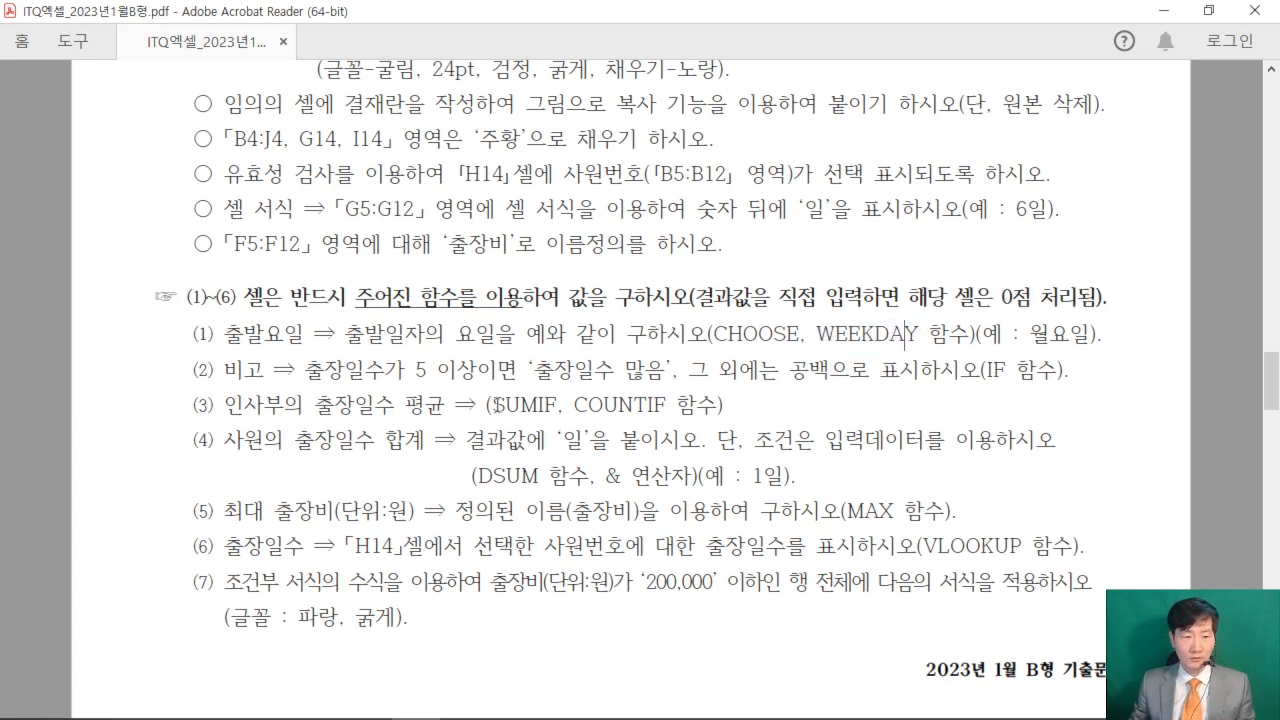
# - Read conditions (2) to (6) in the exam PDF, noting the function required for each remaining cell
pyautogui.moveTo(986, 371); pyautogui.dragTo(1063, 371)
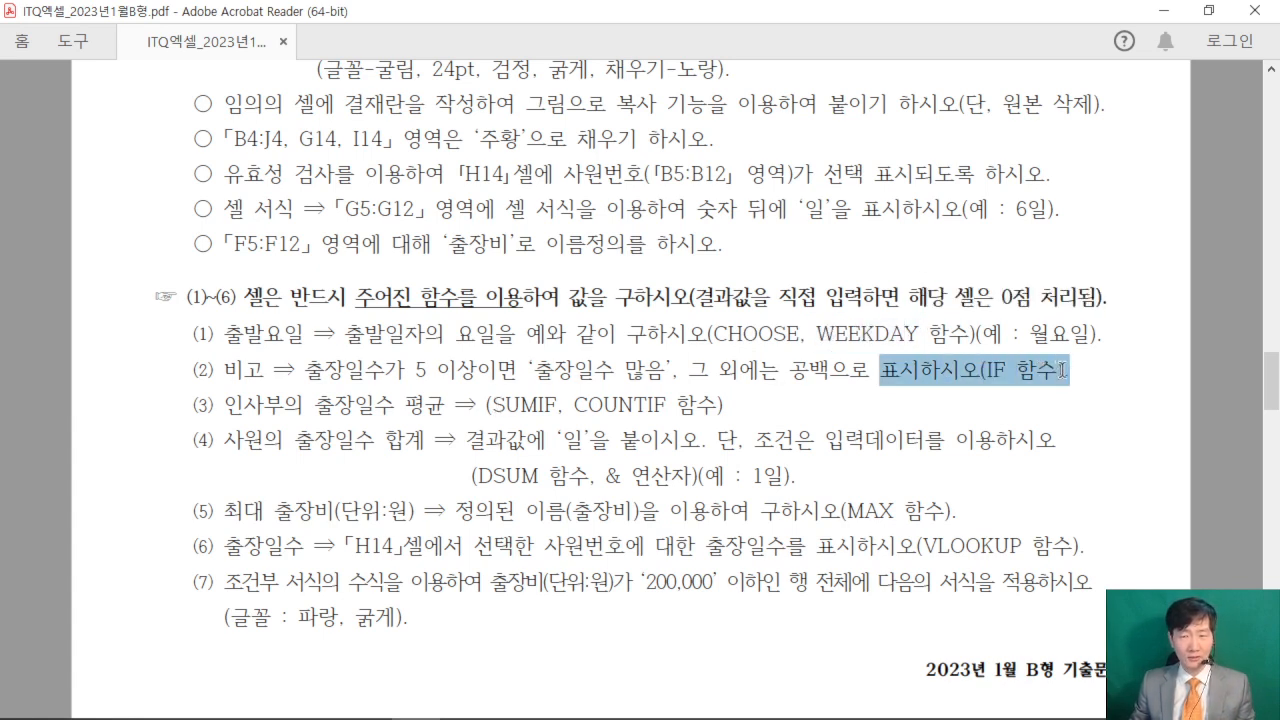
pyautogui.click(980, 372)
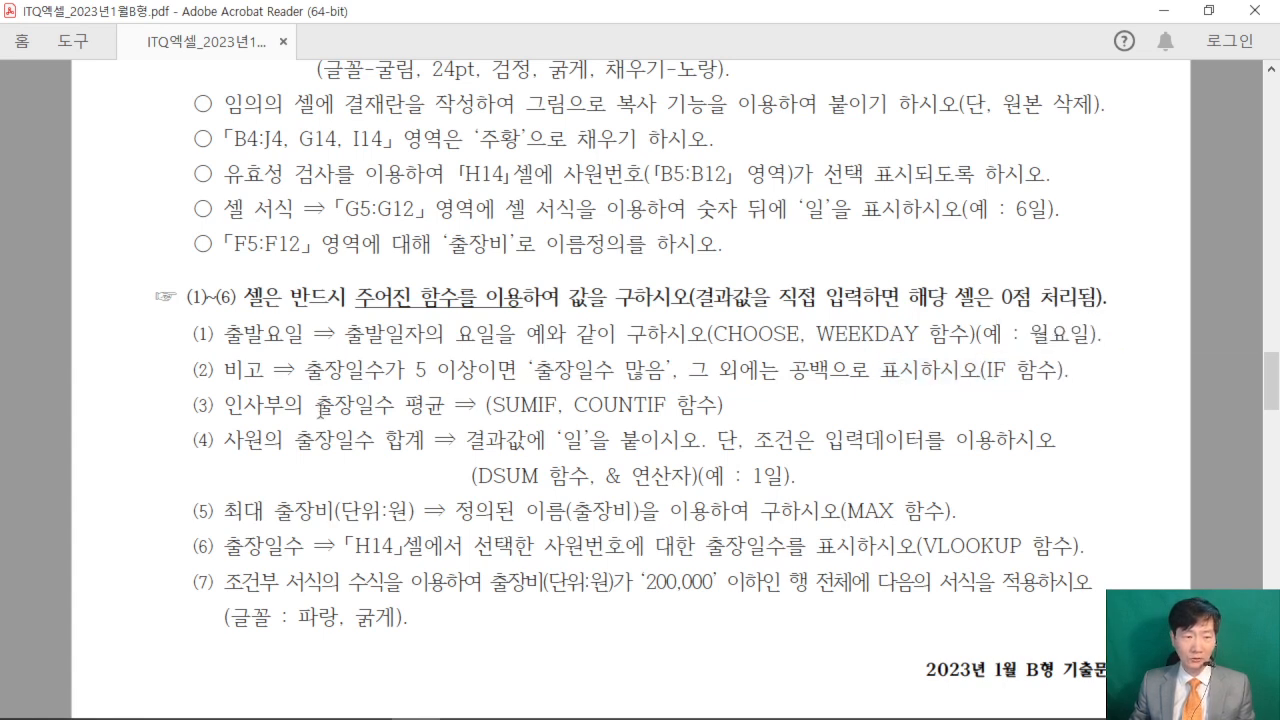
pyautogui.moveTo(497, 405); pyautogui.dragTo(666, 405)
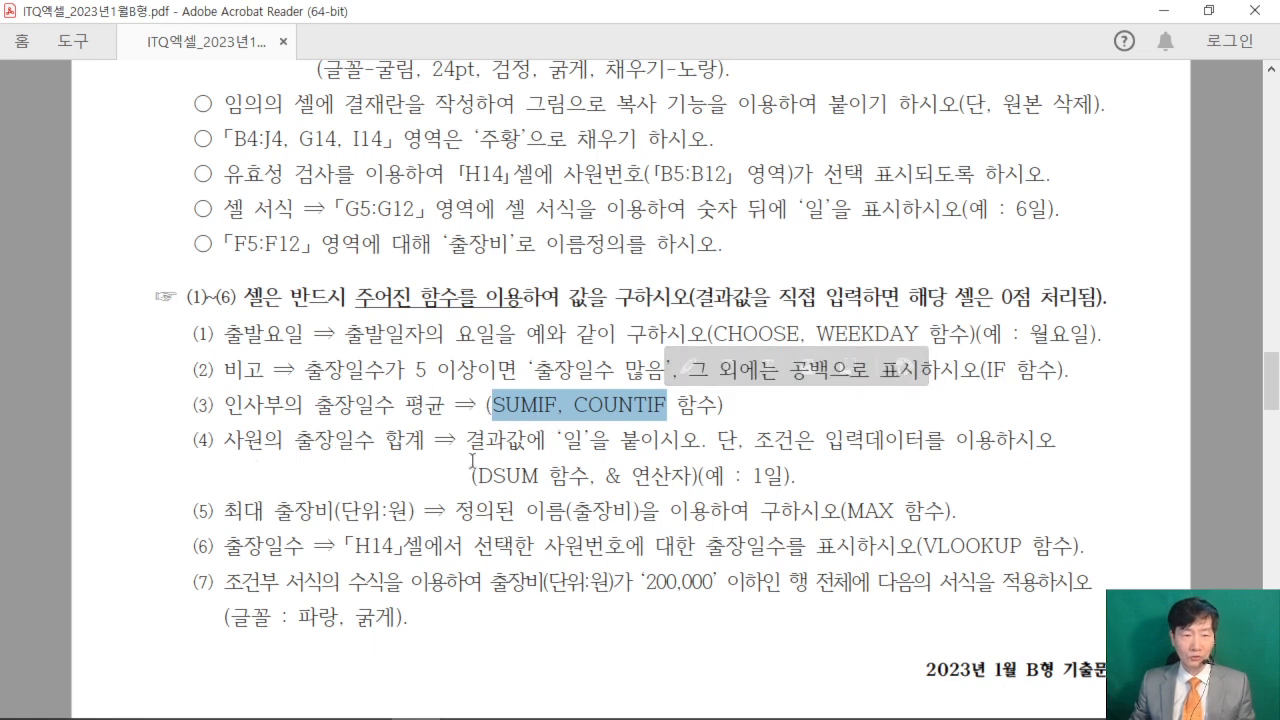
pyautogui.moveTo(478, 476); pyautogui.dragTo(531, 480)
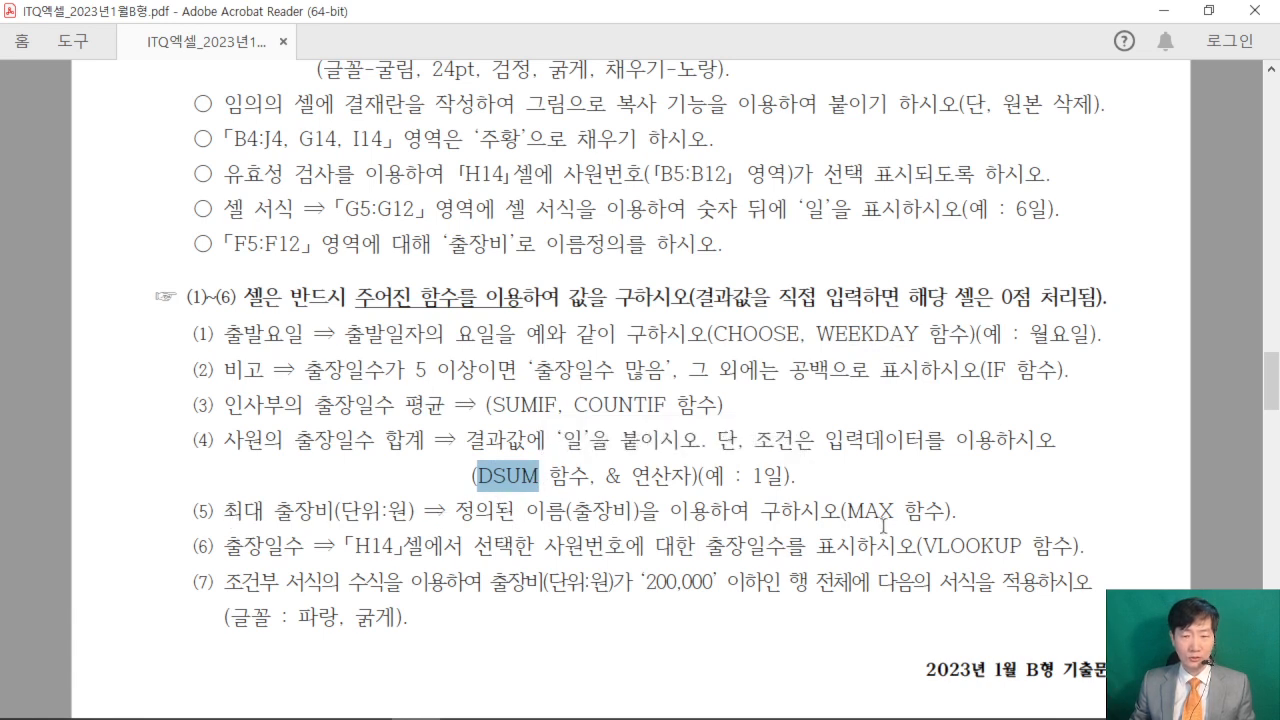
pyautogui.moveTo(958, 511); pyautogui.dragTo(850, 512)
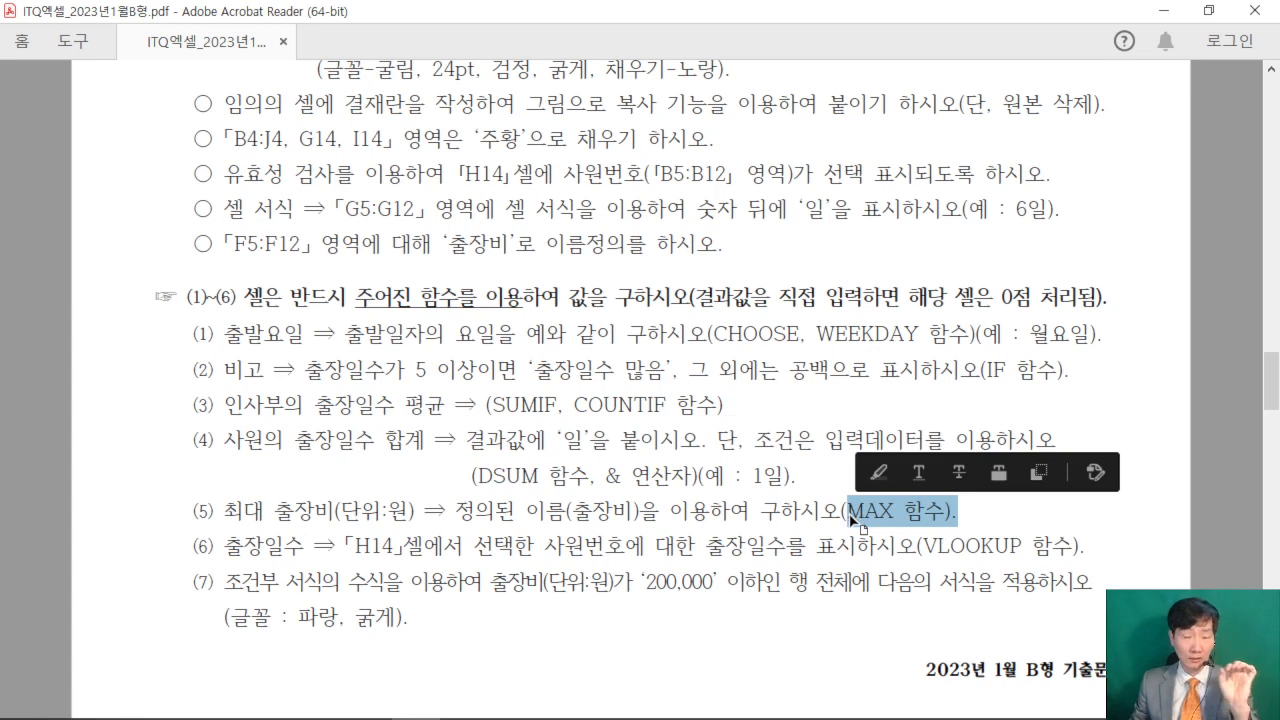
pyautogui.moveTo(222, 546); pyautogui.dragTo(950, 546)
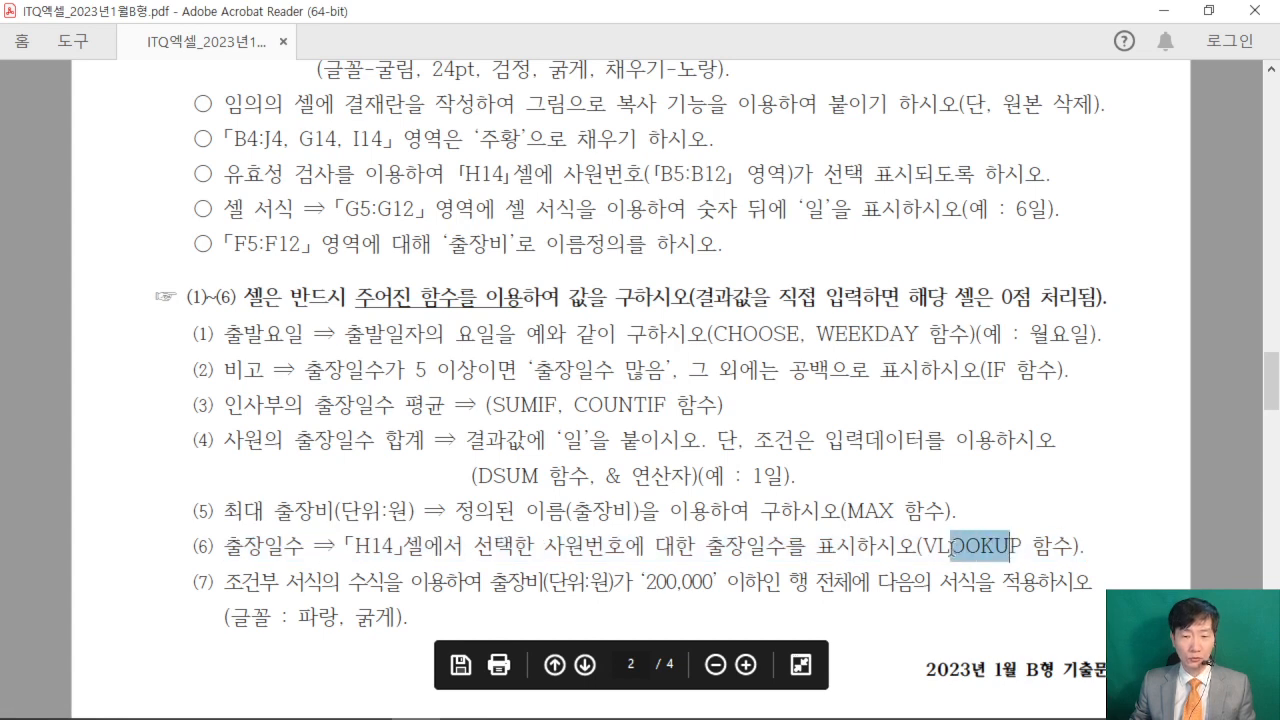
# - Shrink the exam PDF window and show its function conditions (1) to (3) beneath the Excel sheet
pyautogui.click(1222, 17)
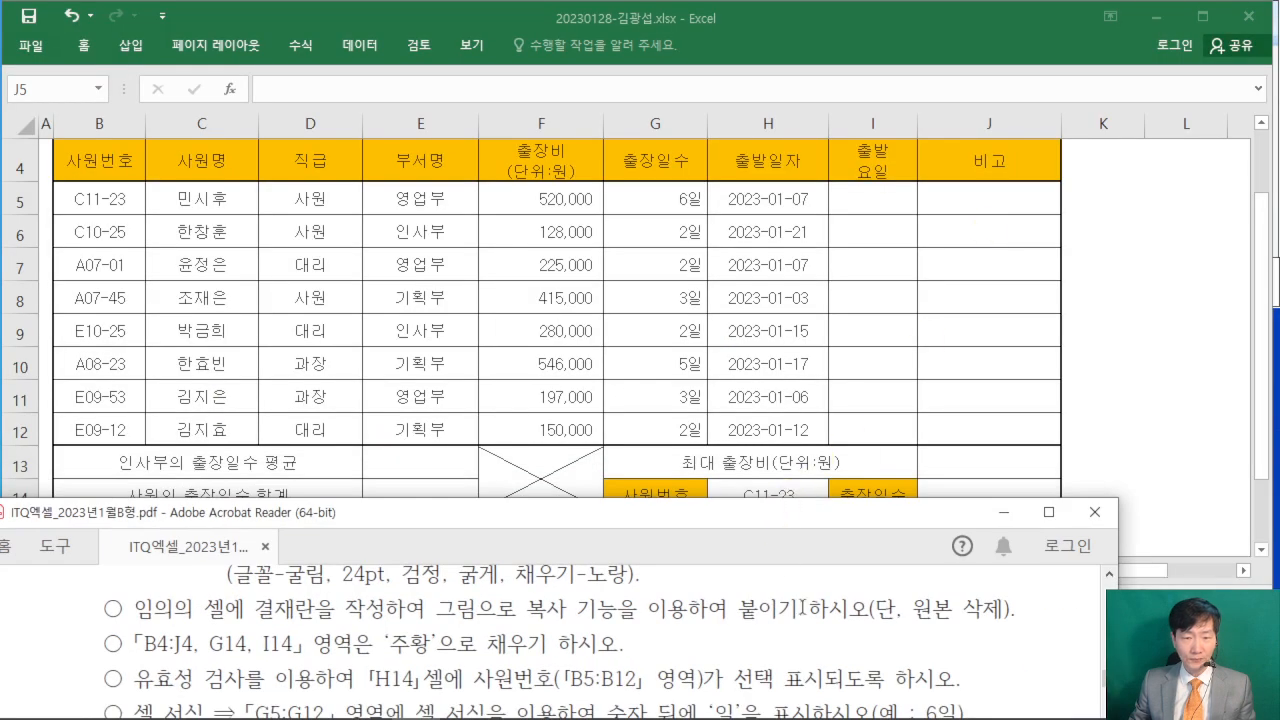
pyautogui.scroll(-5, 808, 620)
pyautogui.scroll(-3, 808, 627)
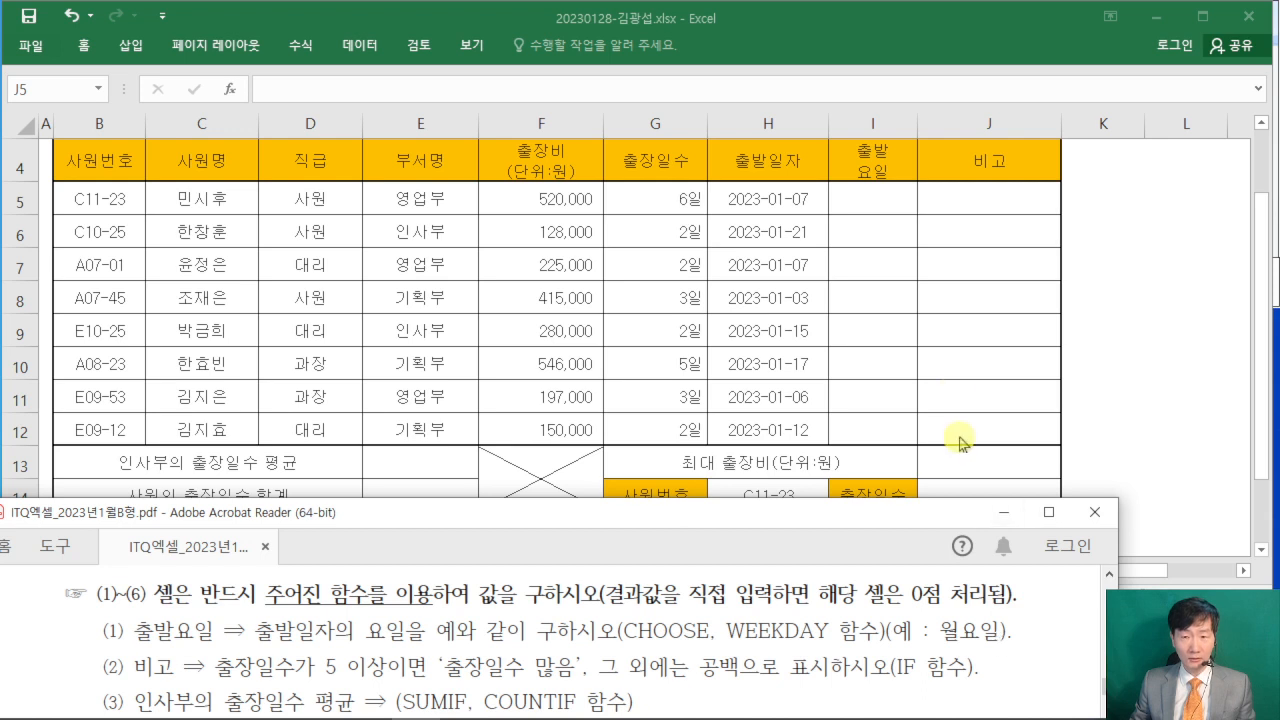
pyautogui.click(986, 214)
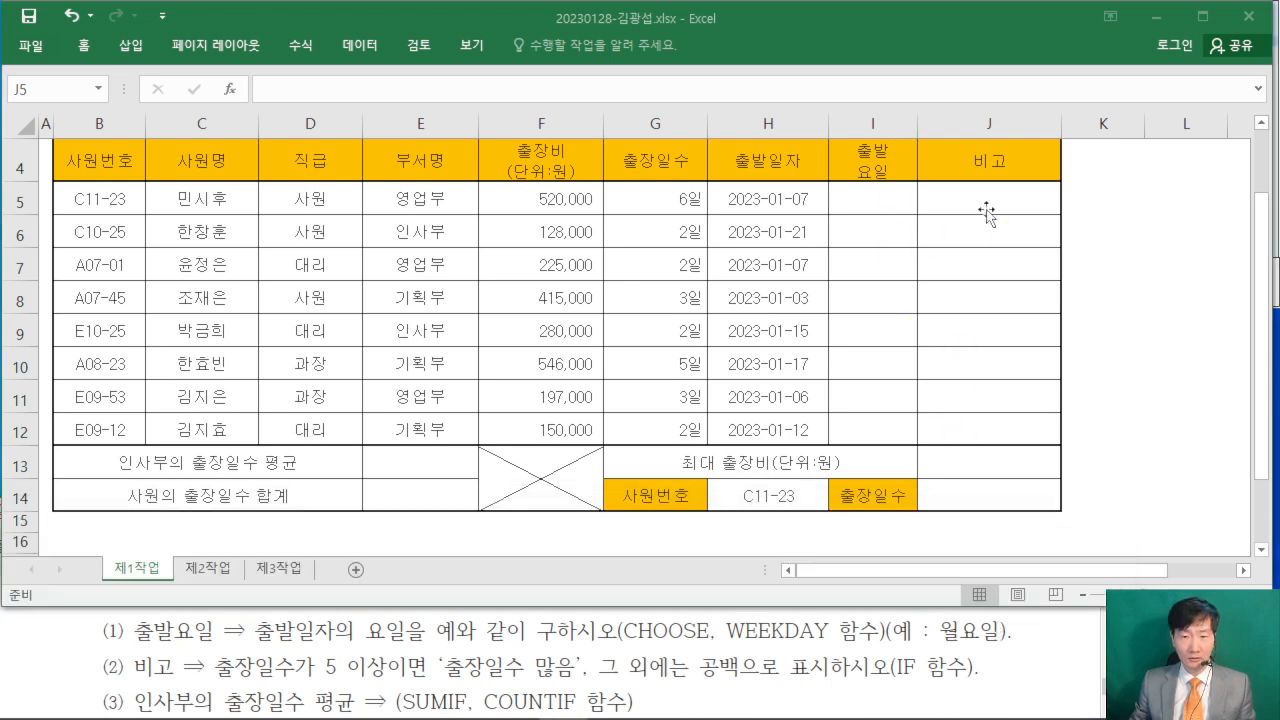
# - Start a CHOOSE formula in I5 and open its function arguments, keeping row 5 of the table uncovered
pyautogui.click(860, 207)
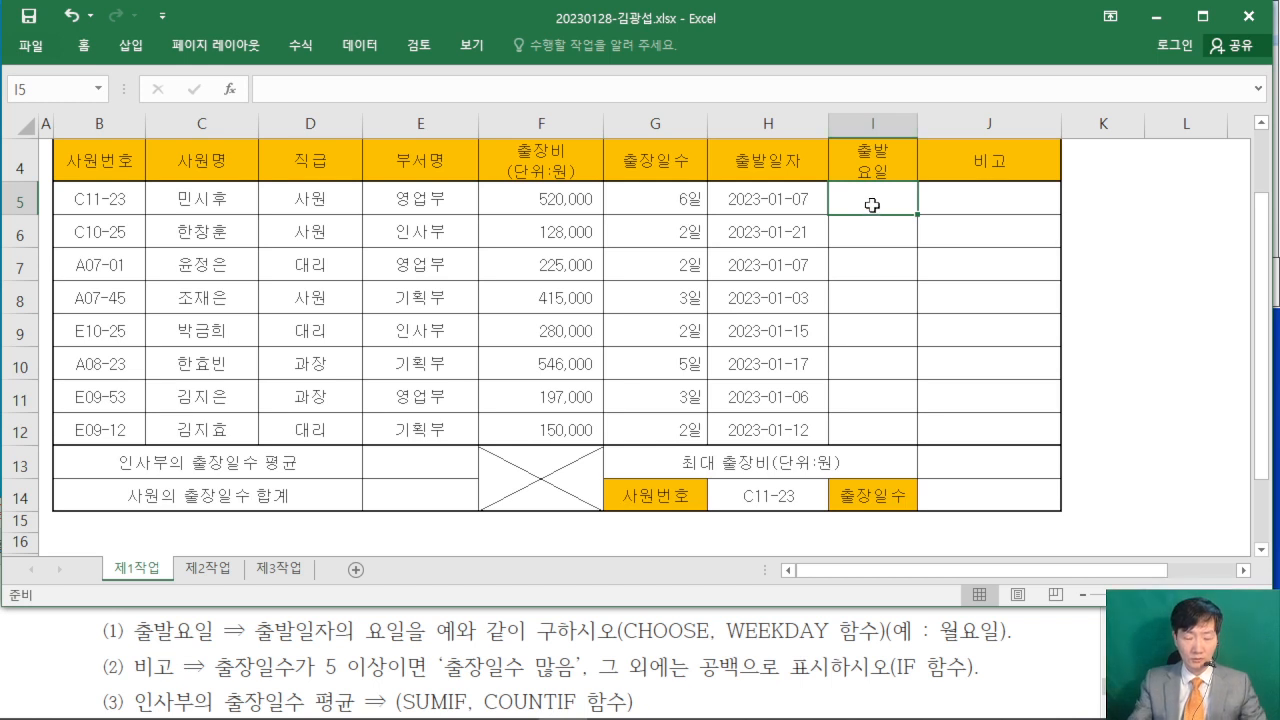
pyautogui.write('=')
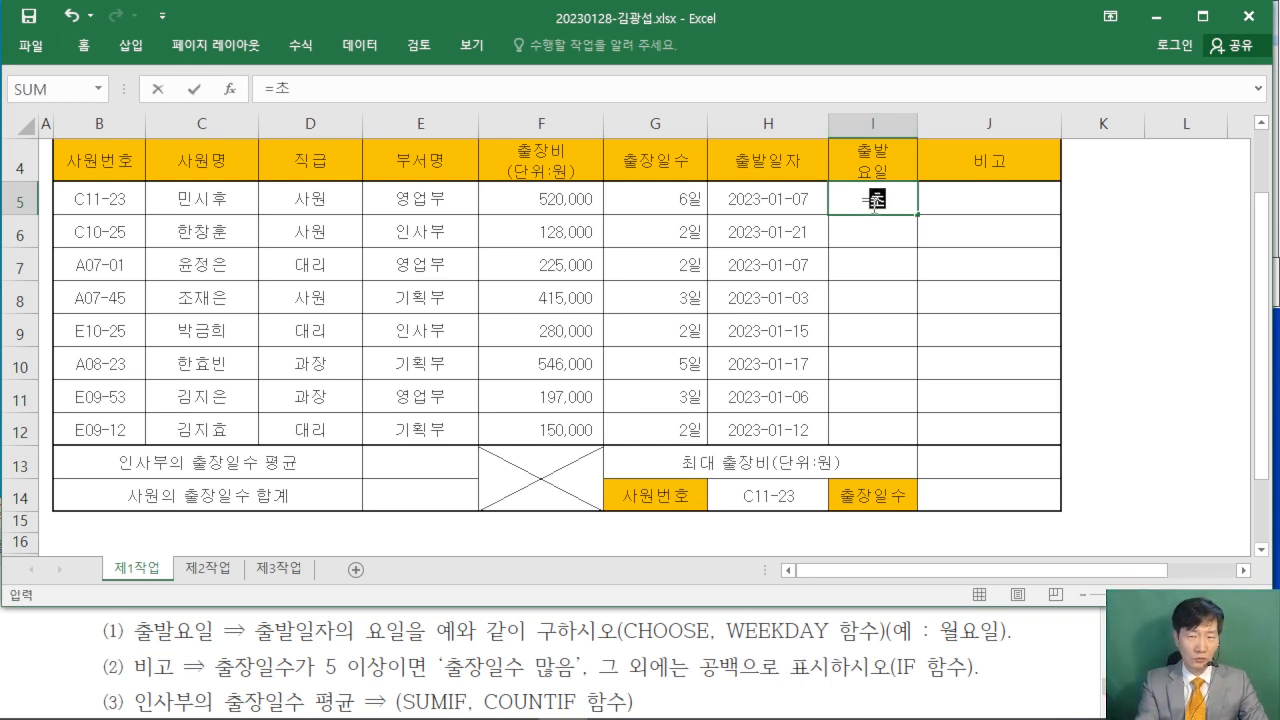
pyautogui.write('CHO')
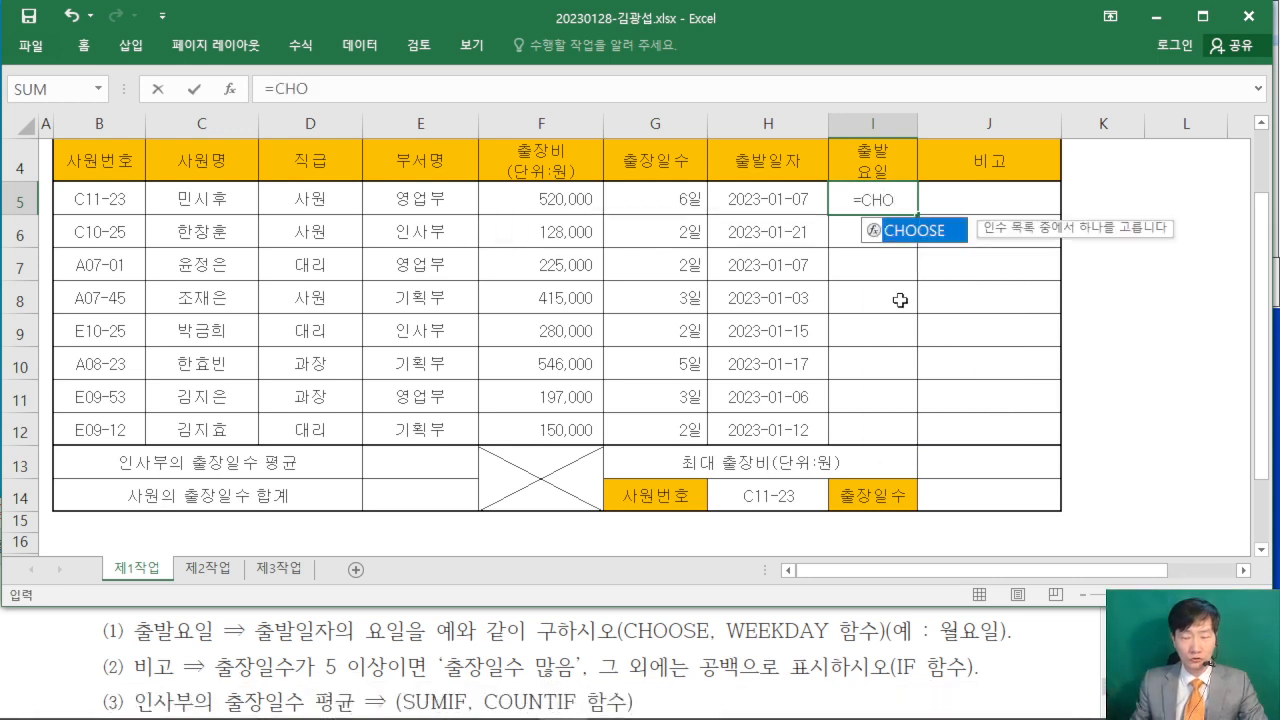
pyautogui.doubleClick(922, 232)
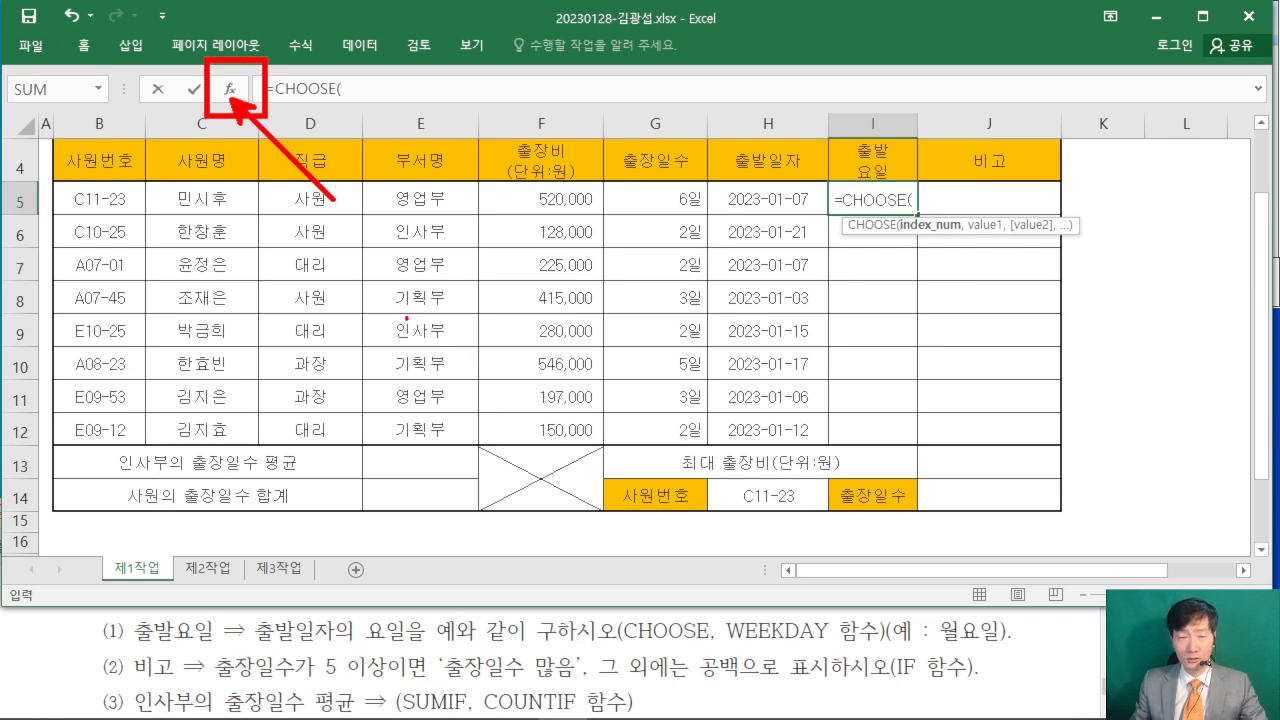
pyautogui.click(229, 88)
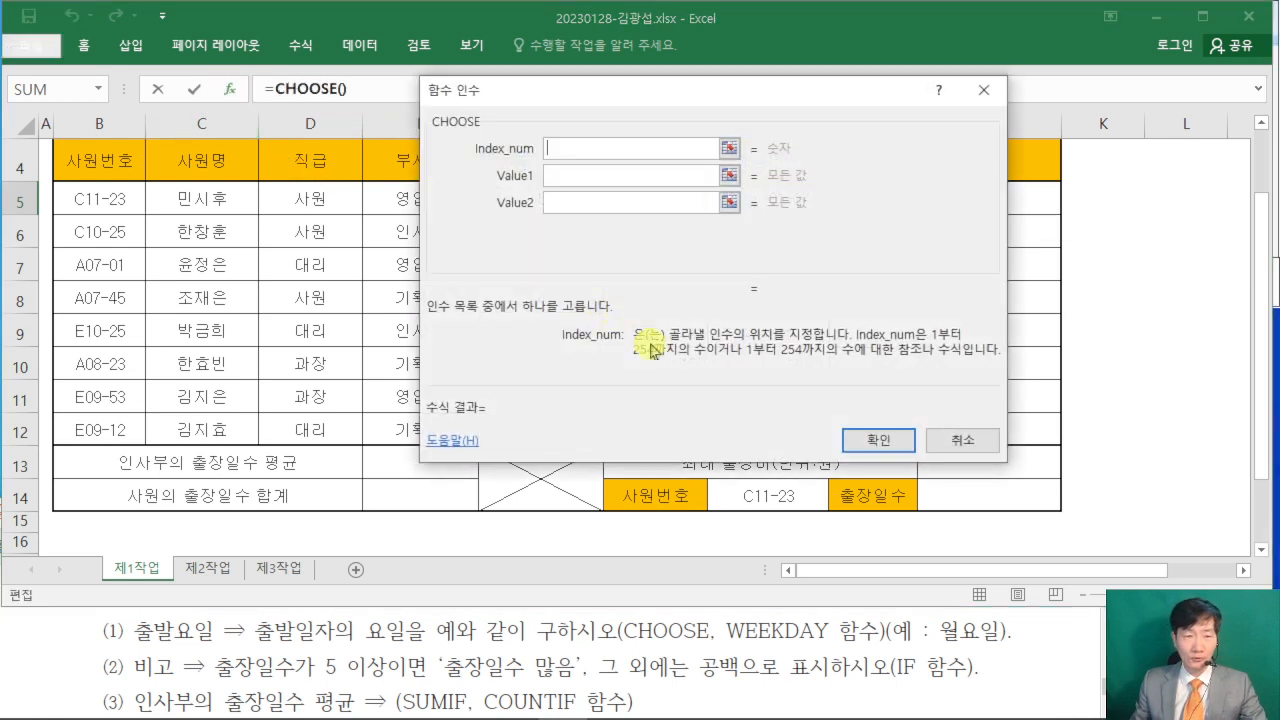
pyautogui.moveTo(733, 102); pyautogui.dragTo(766, 266)
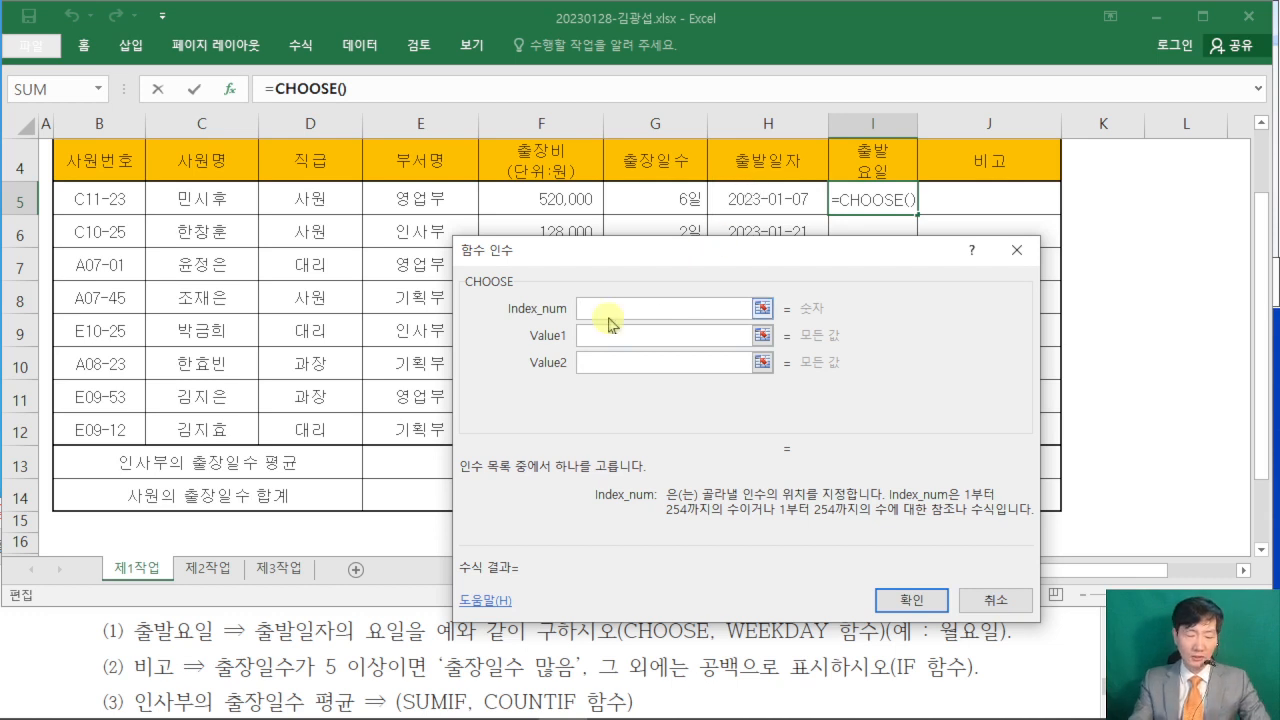
# - Enter WEEKDAY( as the Index_num of CHOOSE and switch to the arguments of the nested WEEKDAY function
pyautogui.write('WEE')
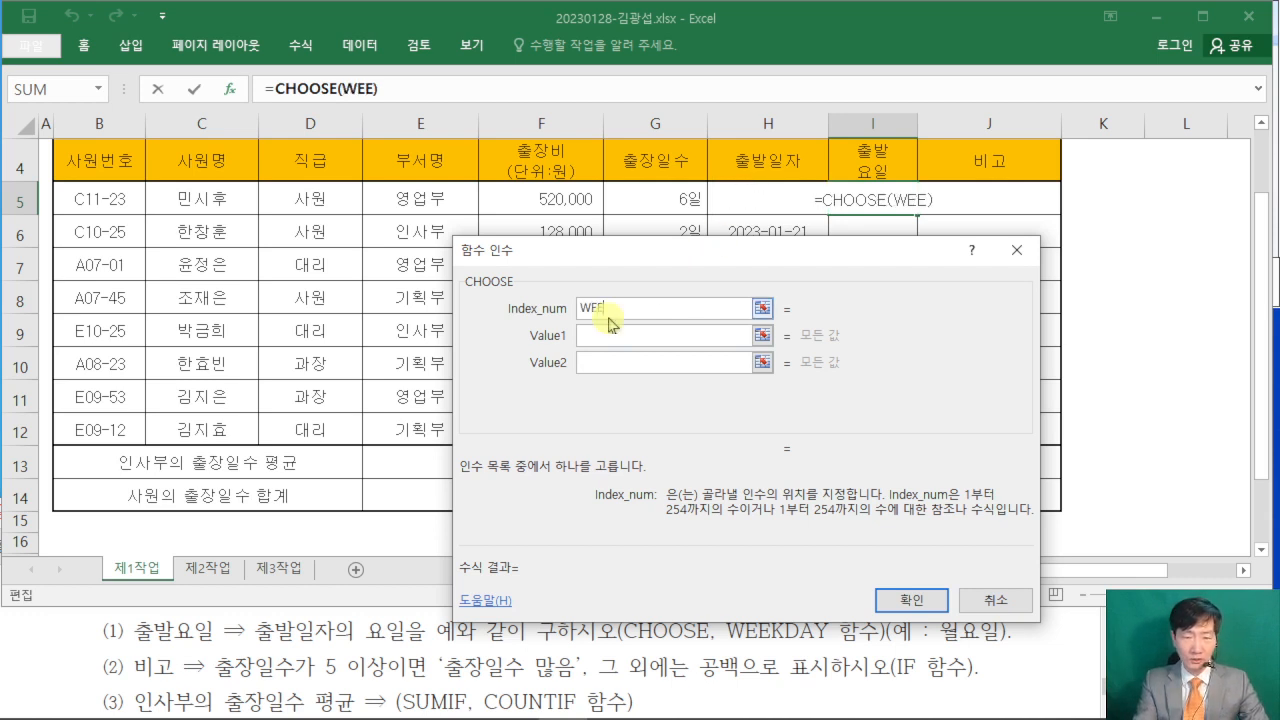
pyautogui.write('KDAY(')
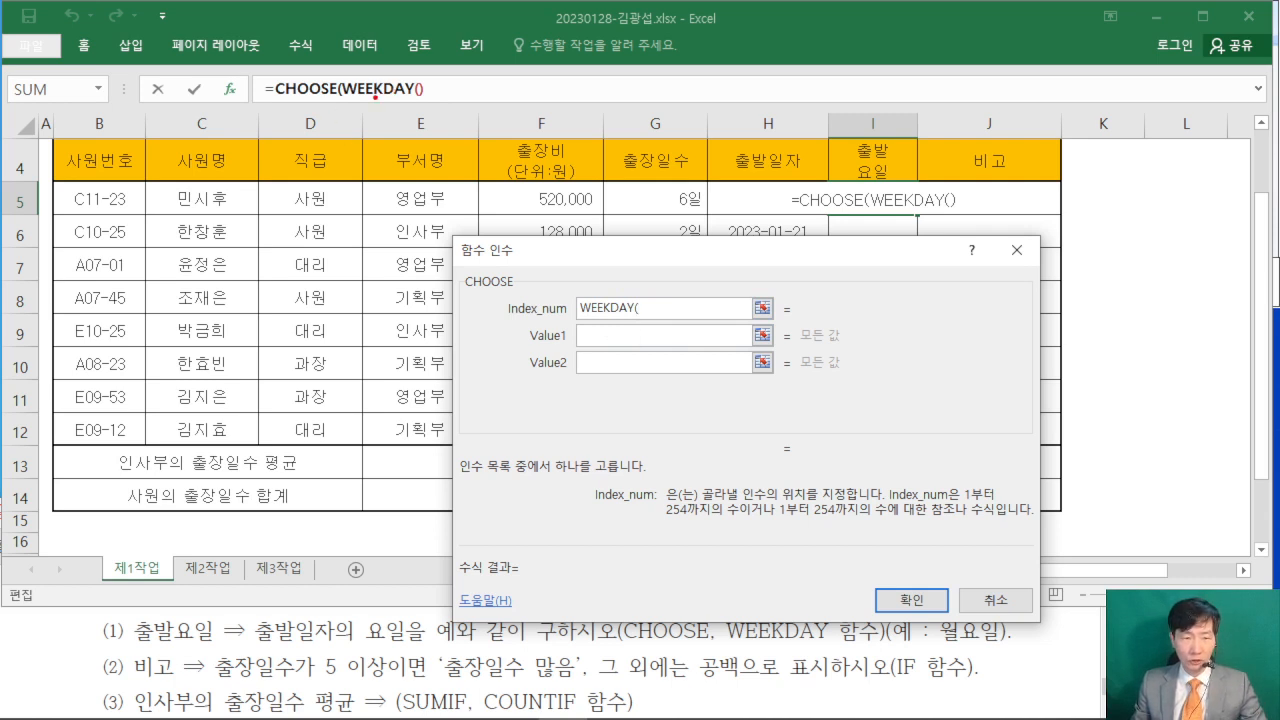
pyautogui.moveTo(375, 97); pyautogui.dragTo(375, 300)
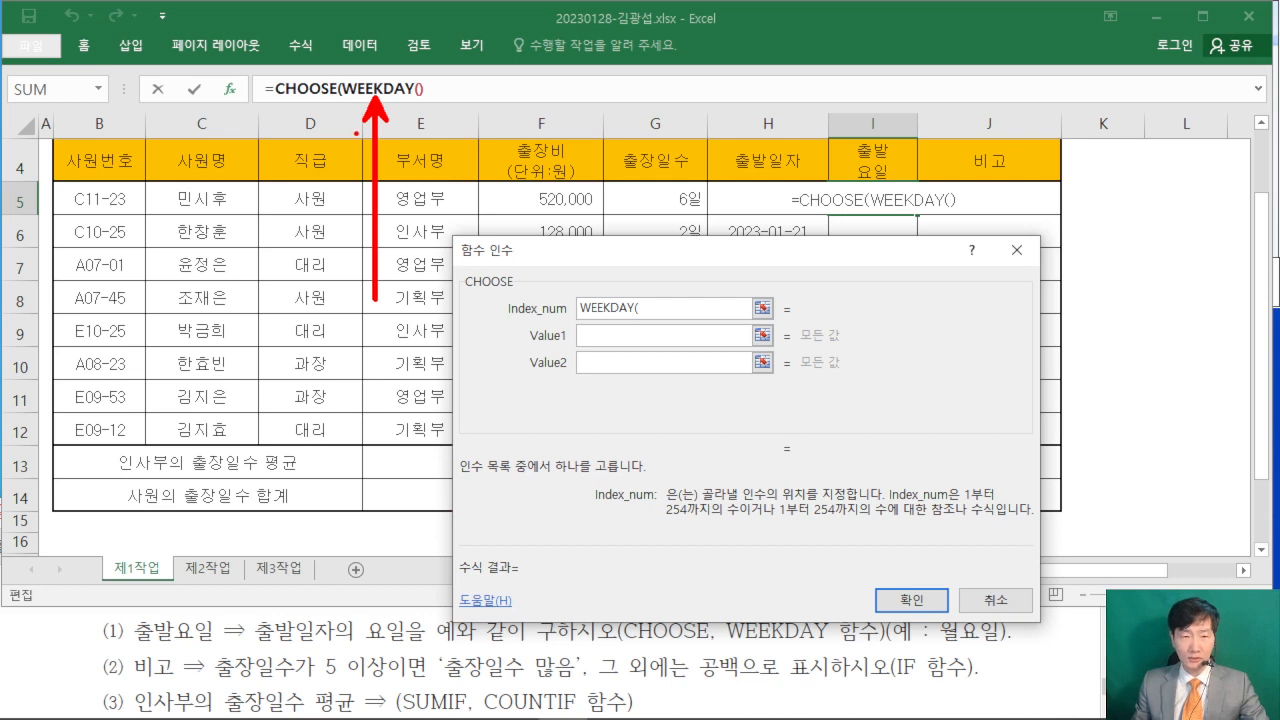
pyautogui.press('Escape')
pyautogui.click(383, 89)
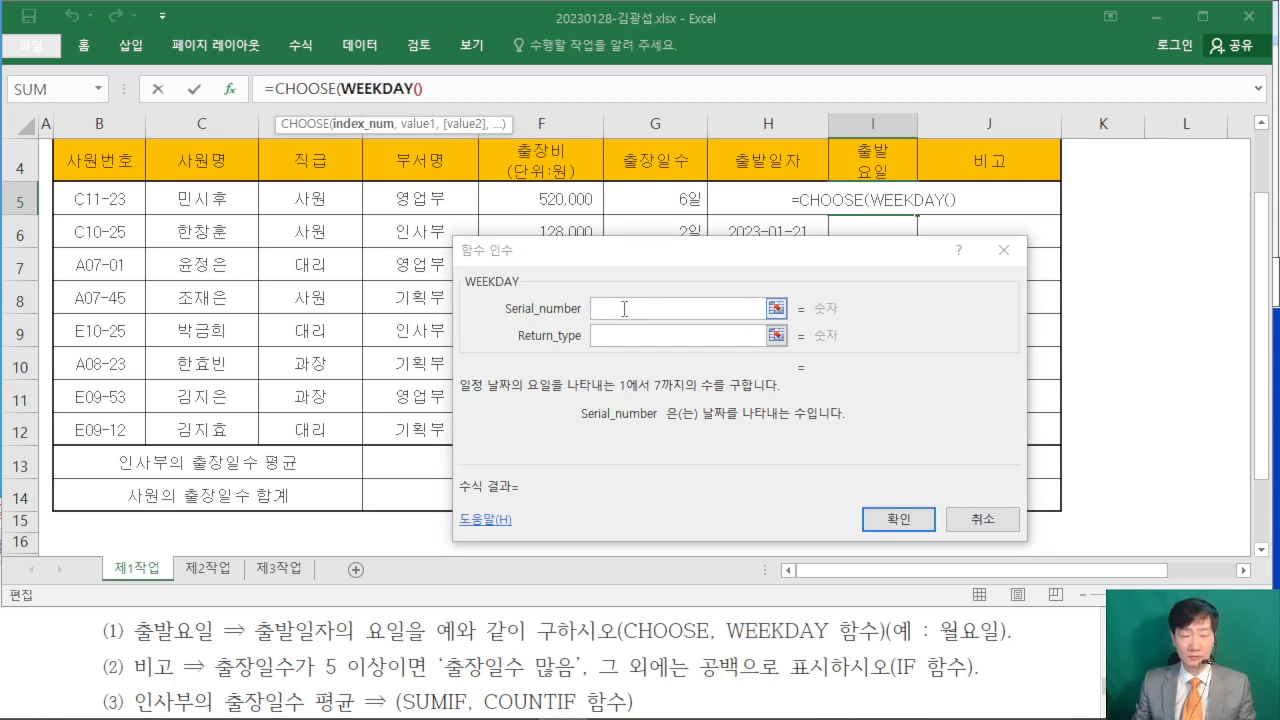
# - Set WEEKDAY's Serial_number to the departure date in H5 and its Return_type to 1
pyautogui.click(623, 309)
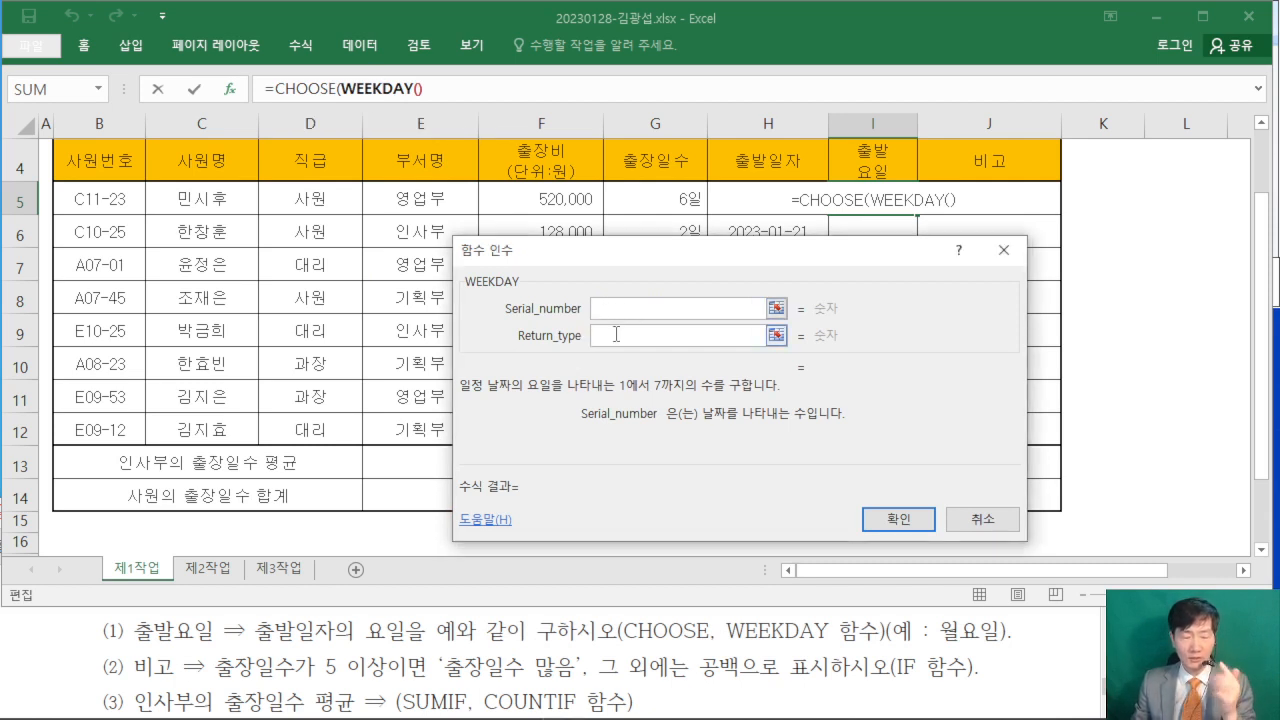
pyautogui.click(617, 335)
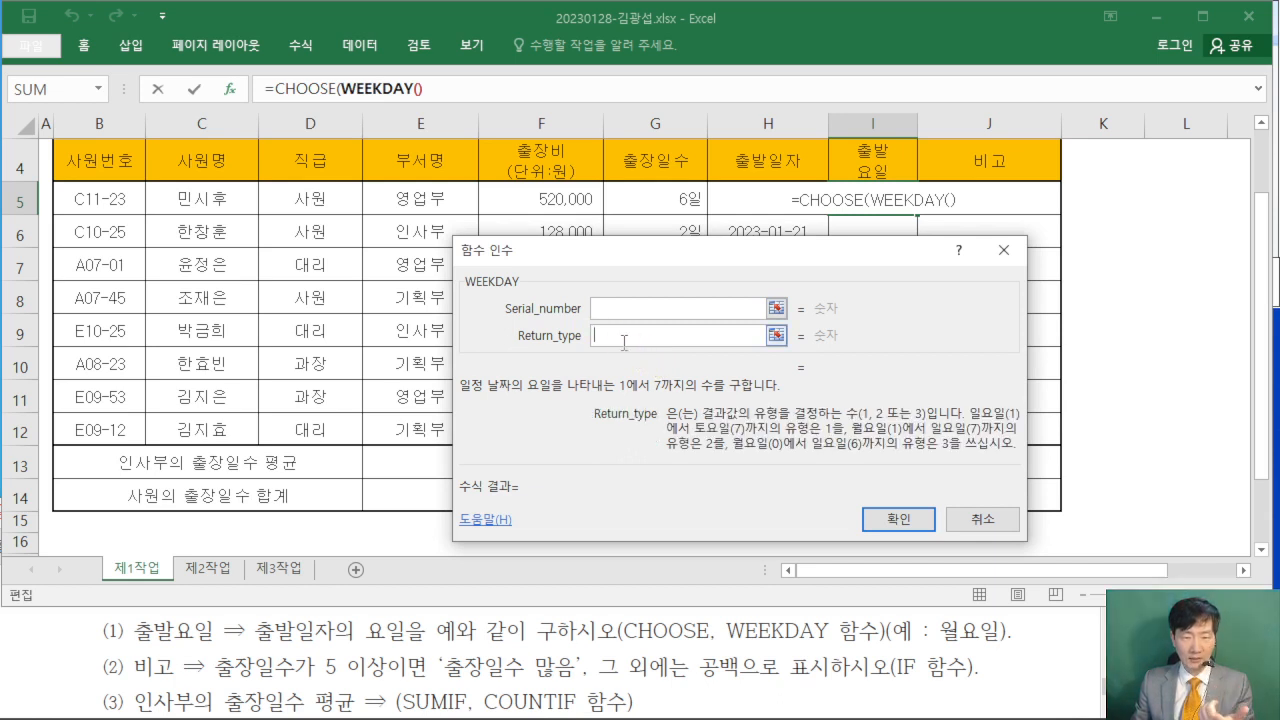
pyautogui.click(612, 308)
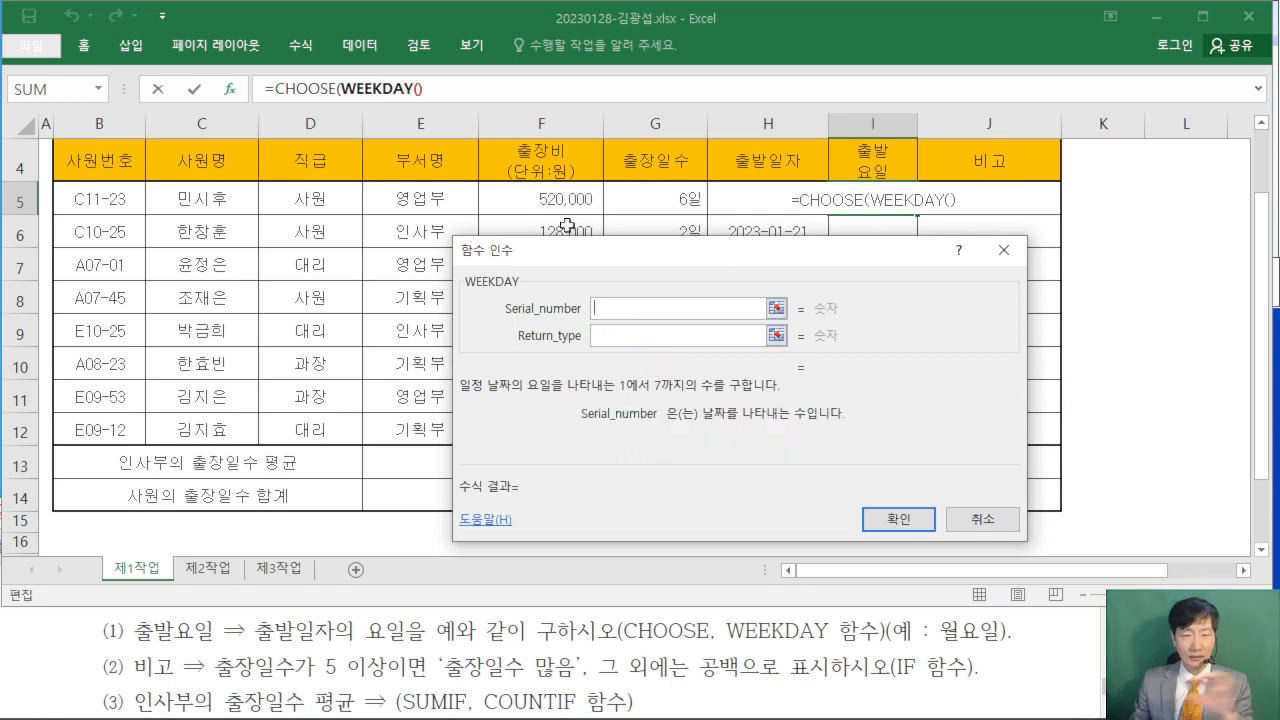
pyautogui.click(731, 195)
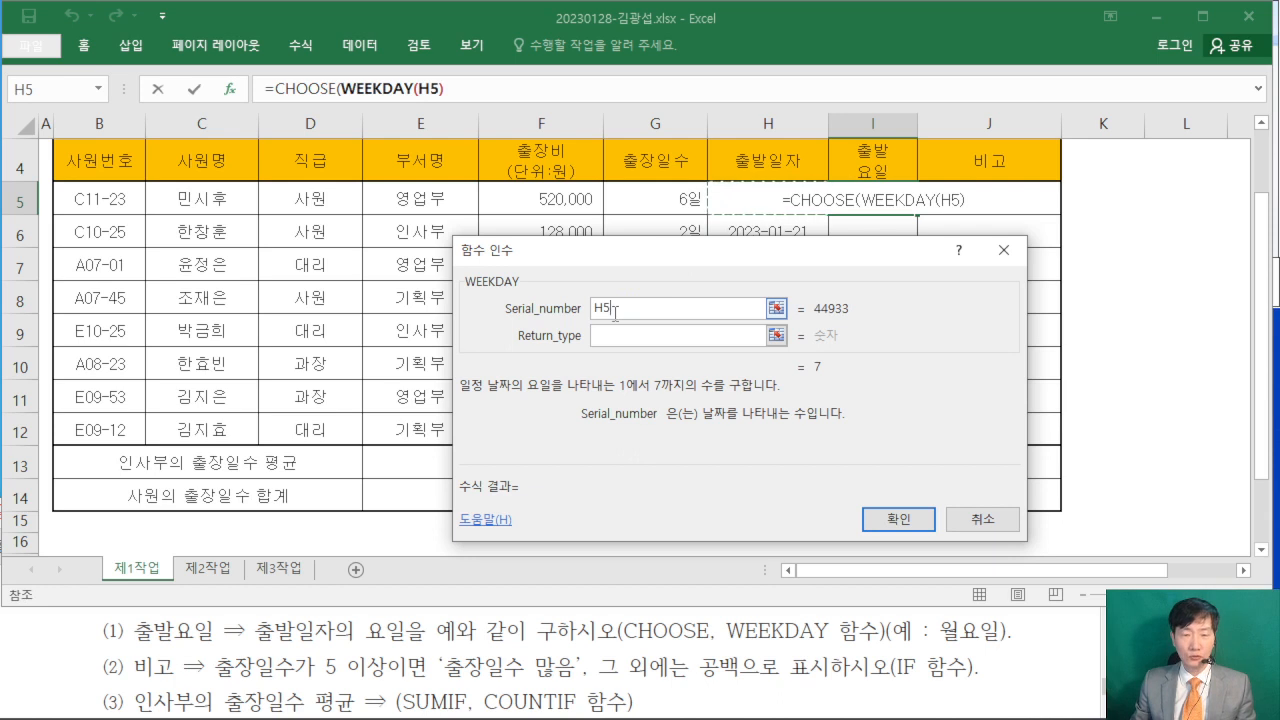
pyautogui.click(628, 340)
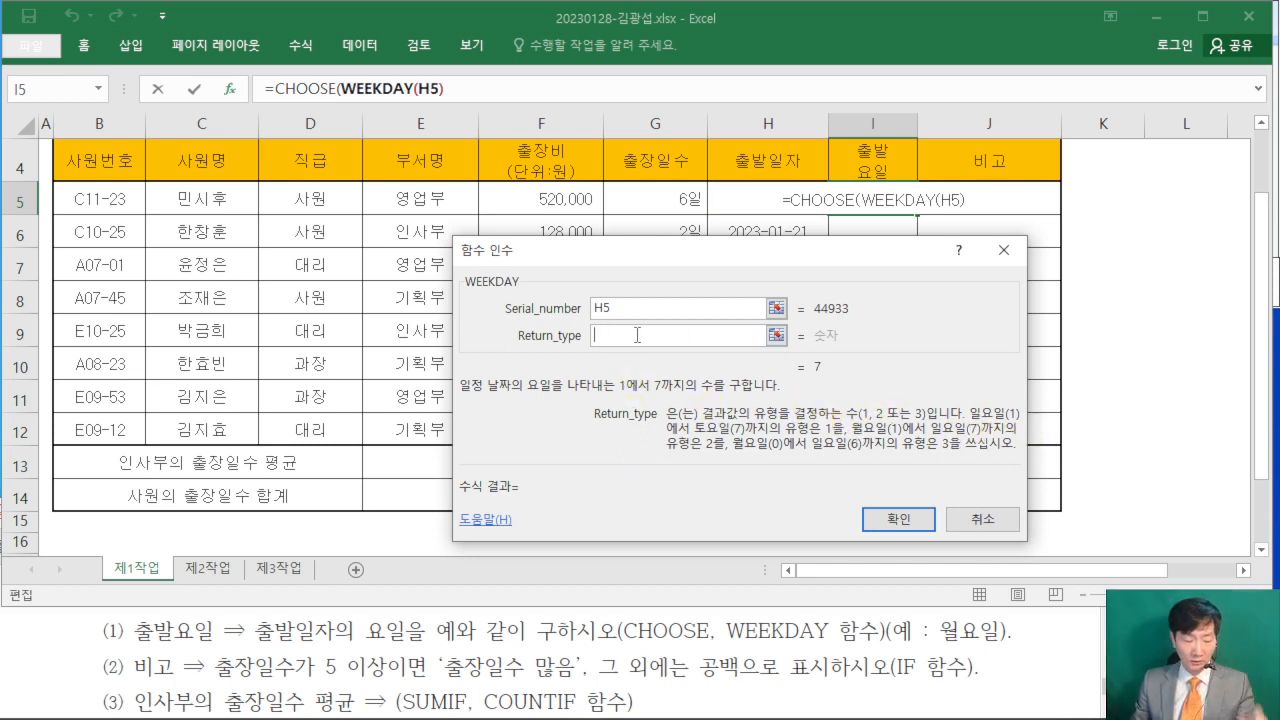
pyautogui.write('1')
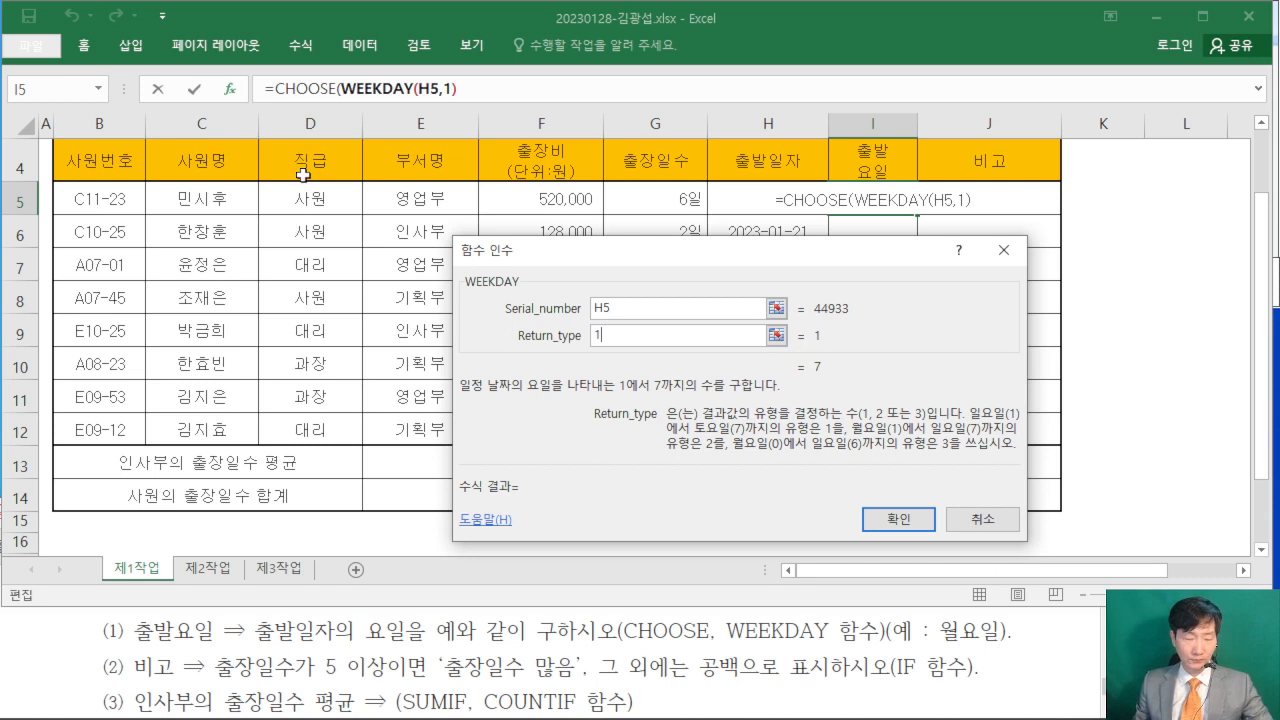
# - Return to the CHOOSE arguments and set Value1 to "일요일" and Value2 to "월요일"
pyautogui.moveTo(297, 98); pyautogui.dragTo(346, 239)
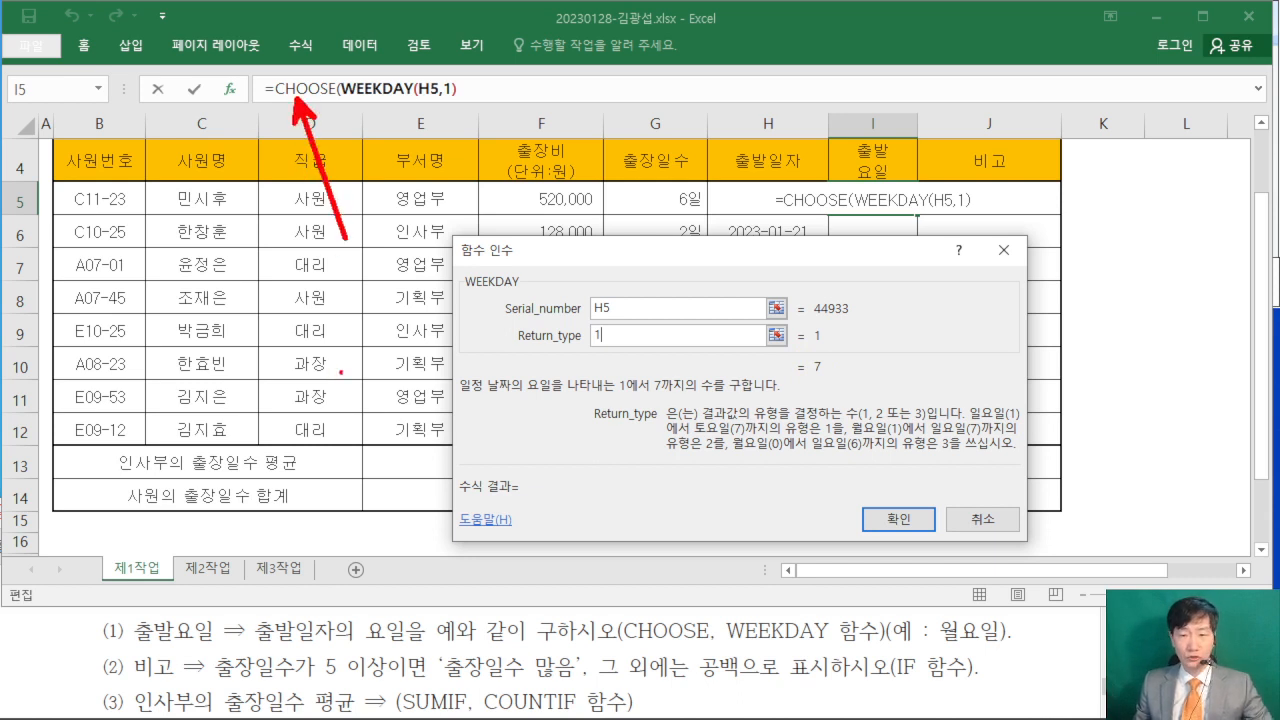
pyautogui.click(304, 90)
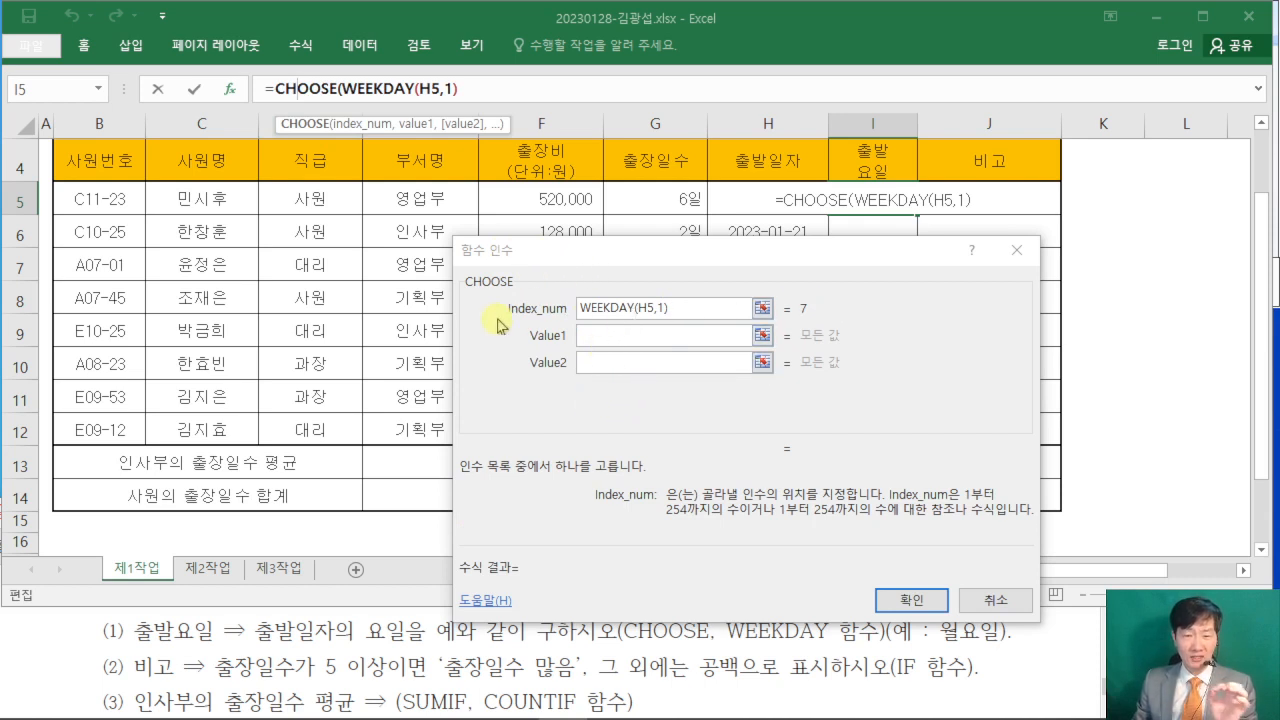
pyautogui.click(591, 335)
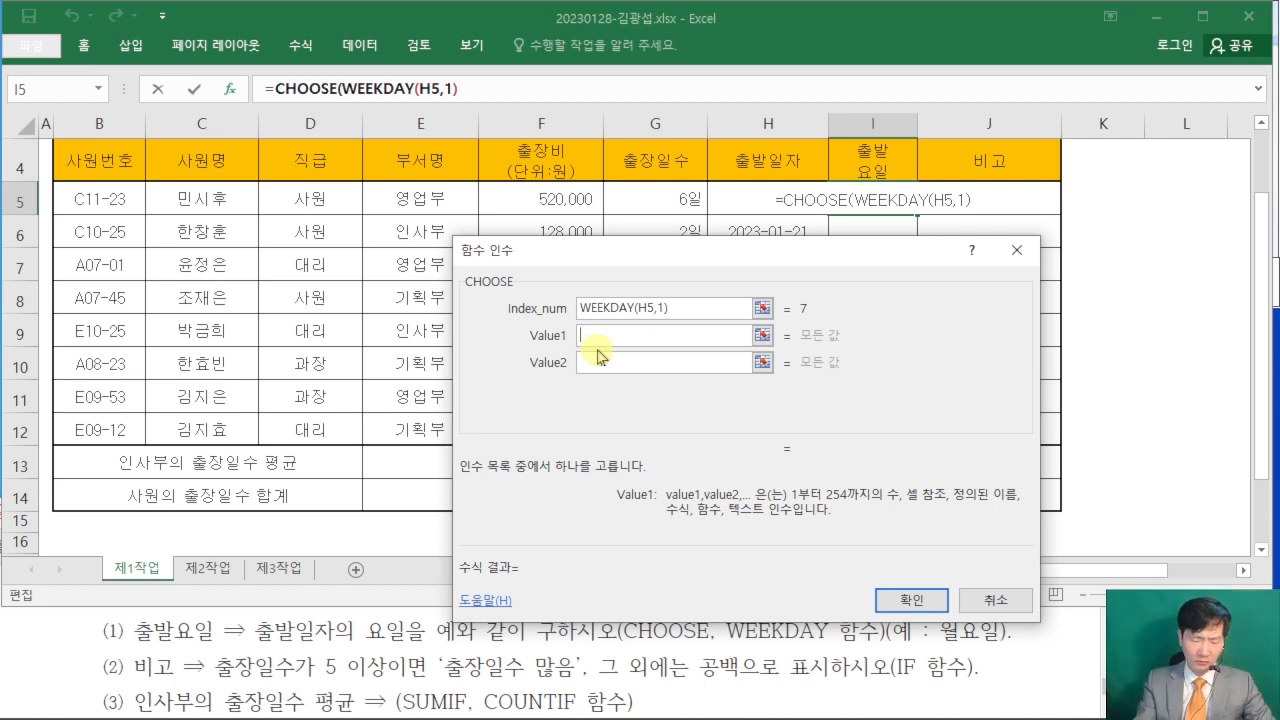
pyautogui.write('"일요일"')
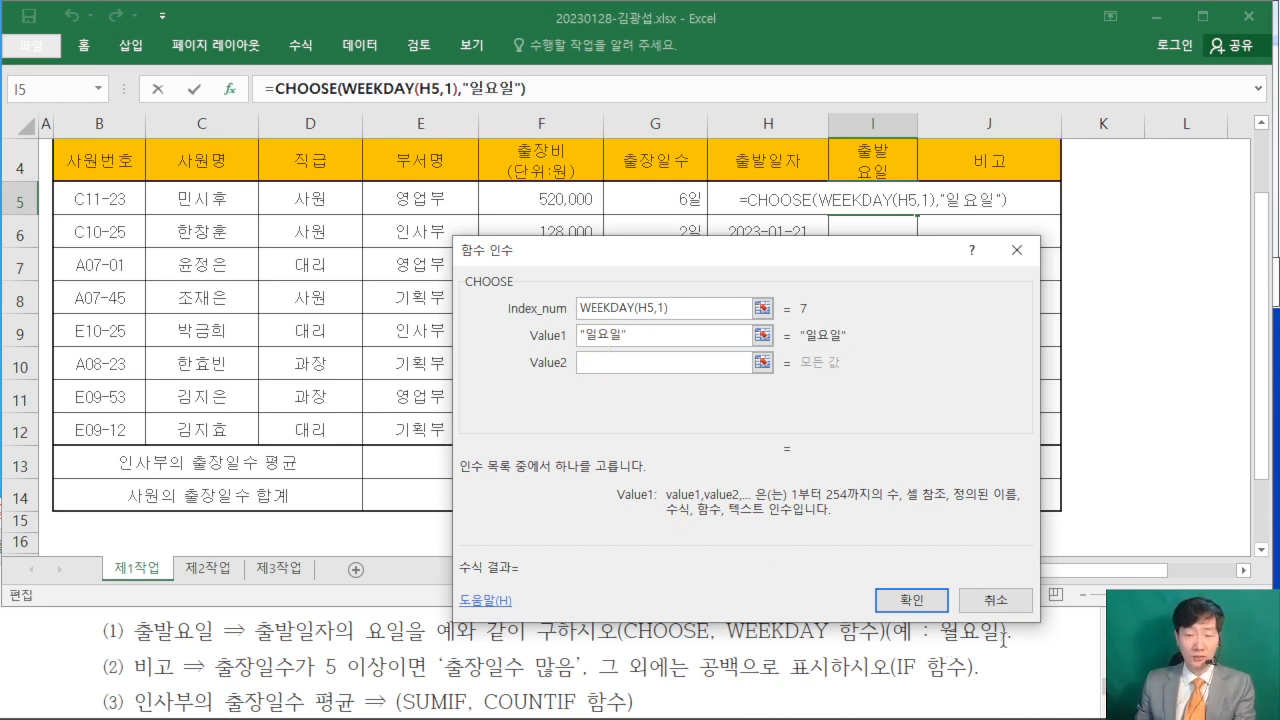
pyautogui.click(596, 364)
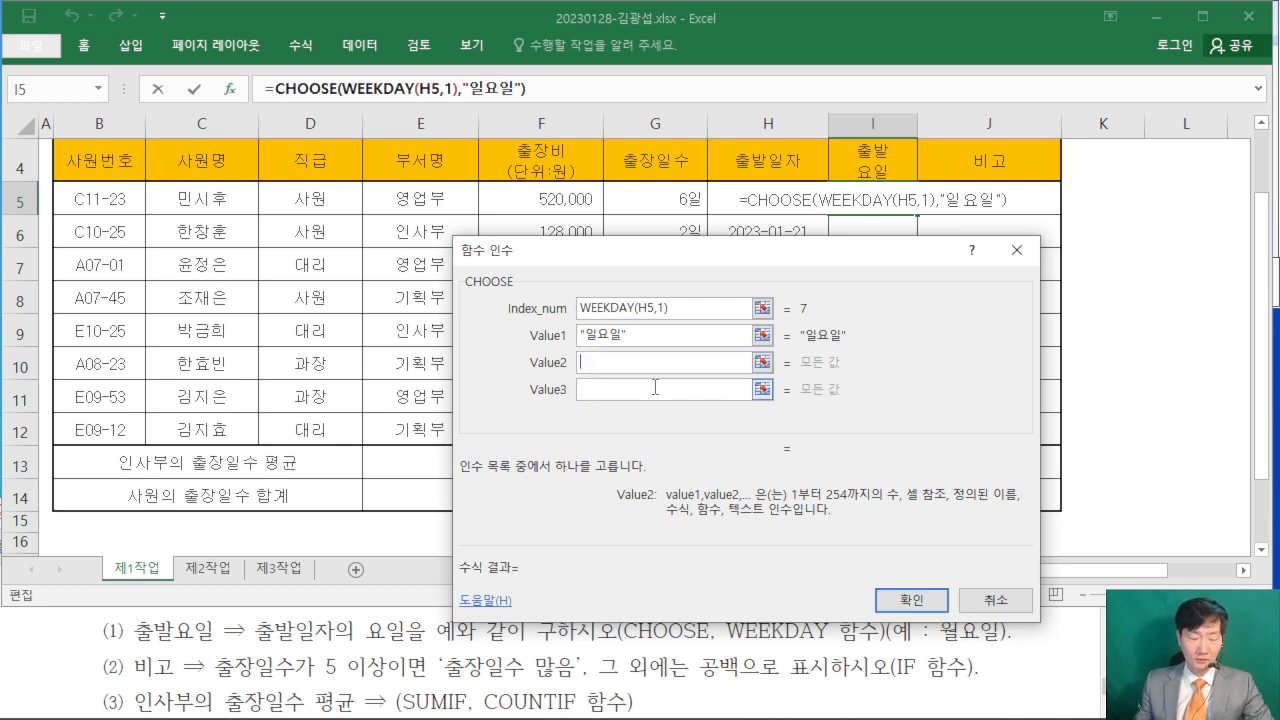
pyautogui.write('"월요일')
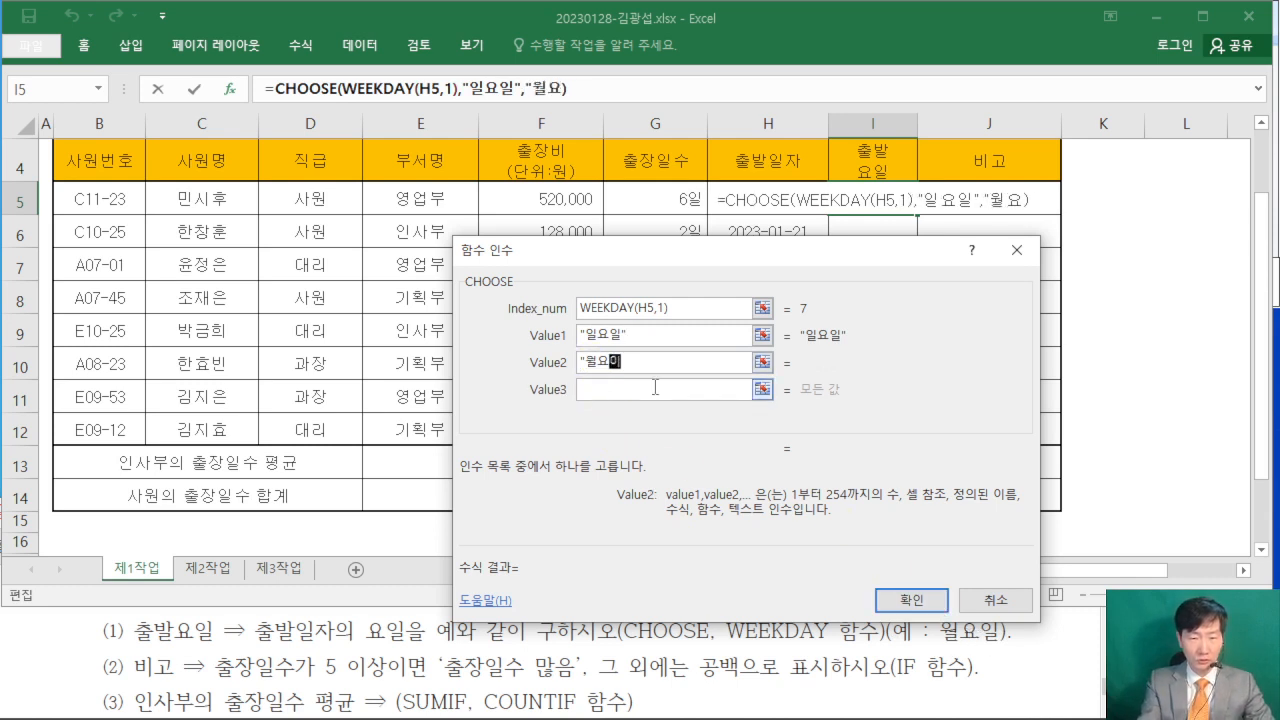
pyautogui.write('"')
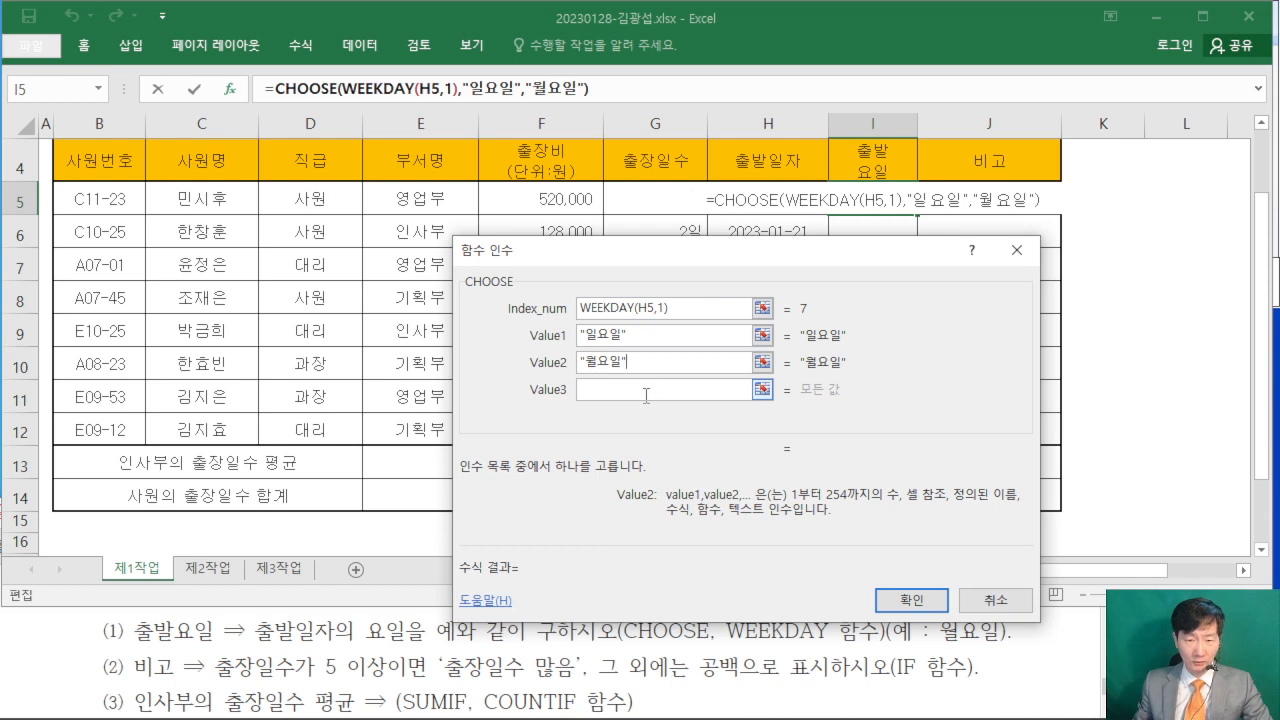
# - Set CHOOSE's Value3 to "화요일" and Value4 to "수요일"
pyautogui.click(646, 395)
pyautogui.write('"')
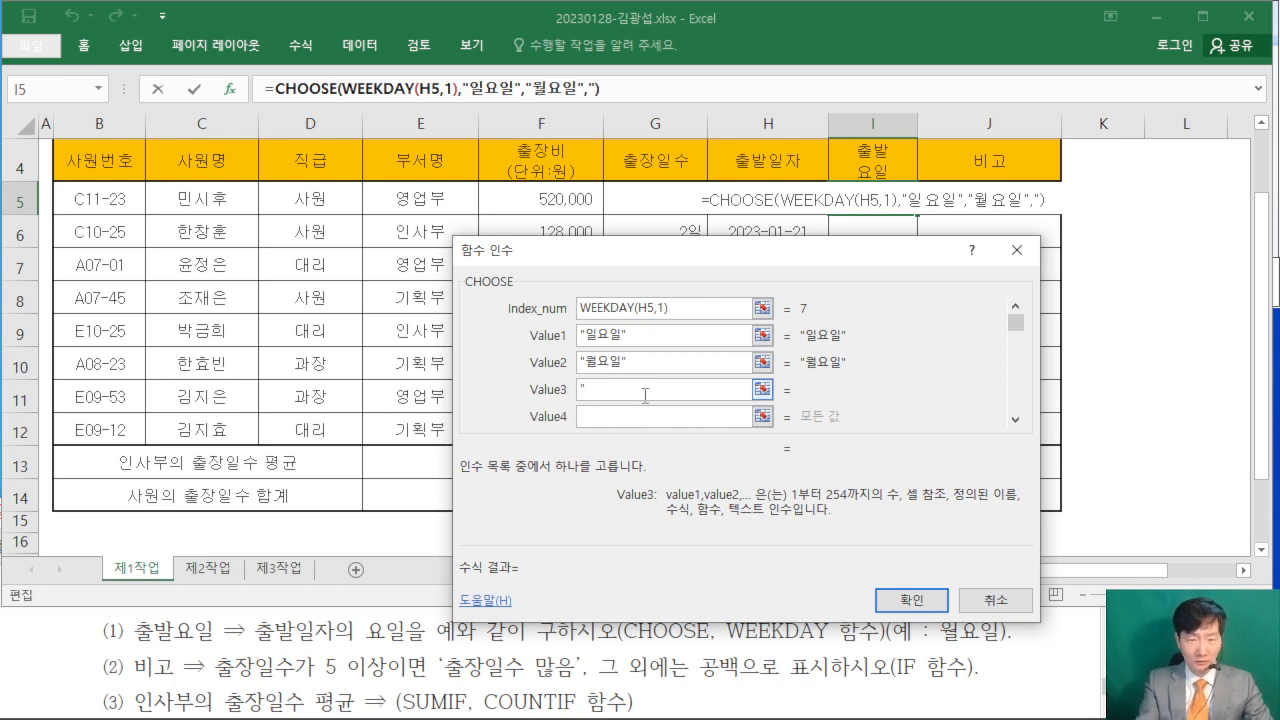
pyautogui.write('화요일"')
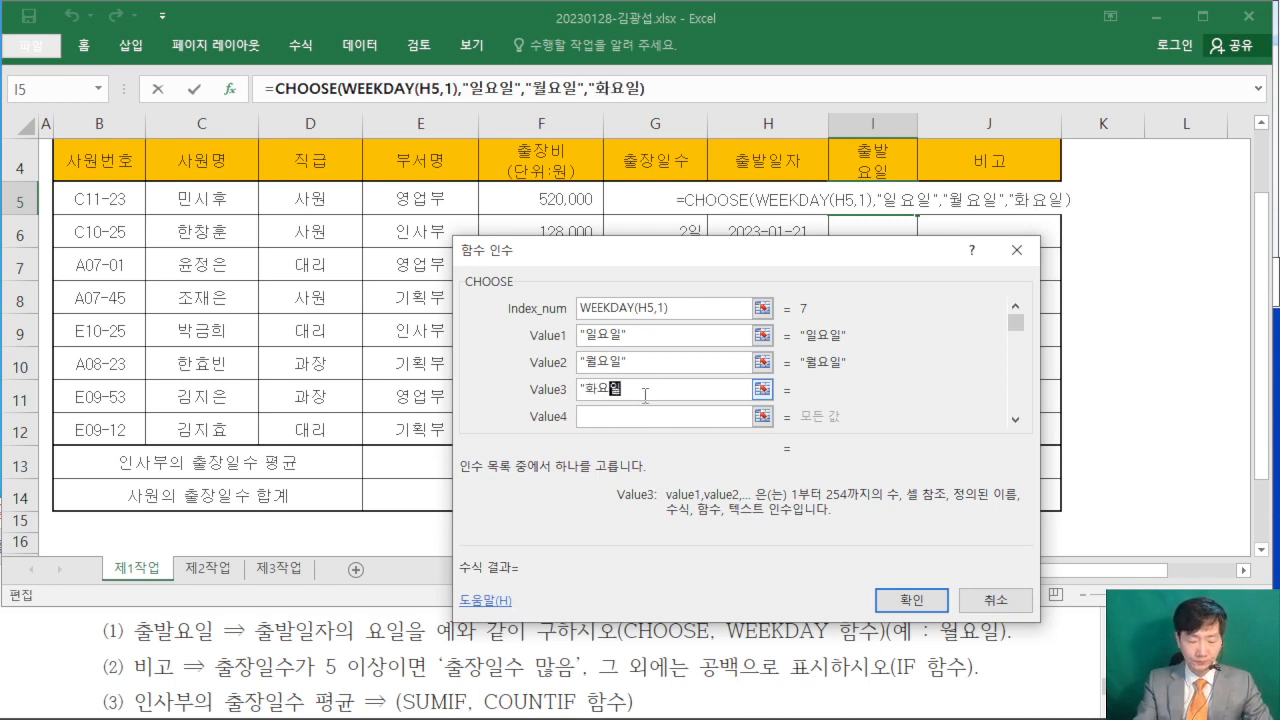
pyautogui.click(613, 414)
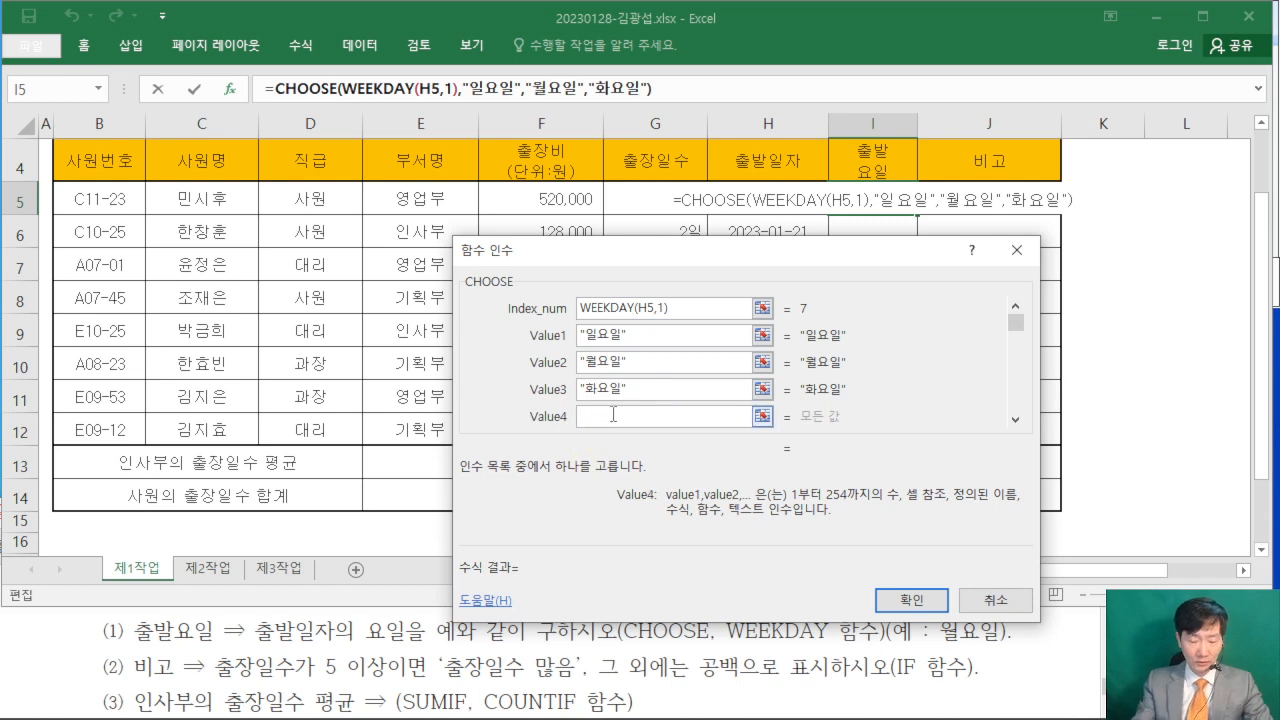
pyautogui.write('"수요일"')
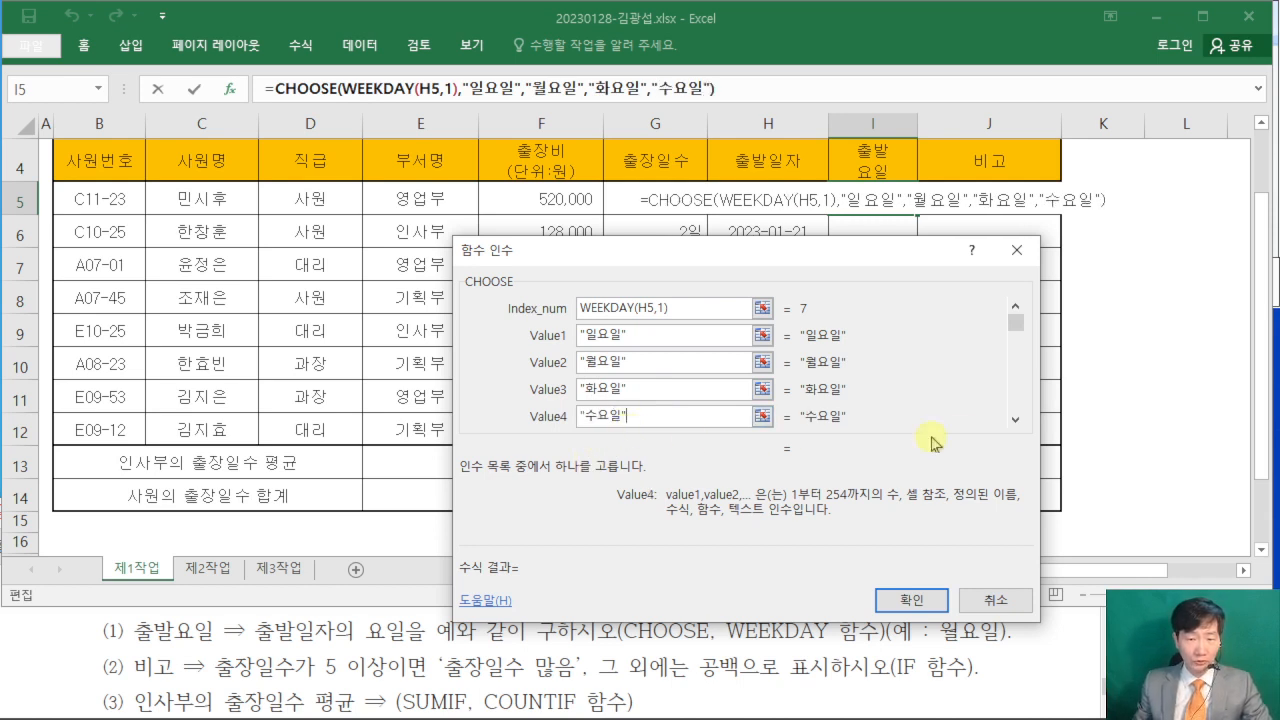
# - Set CHOOSE's Value5 to "목요일", Value6 to "금요일" and Value7 to "토요일", and commit the formula in I5
pyautogui.click(1016, 424)
pyautogui.click(1018, 425)
pyautogui.click(1022, 428)
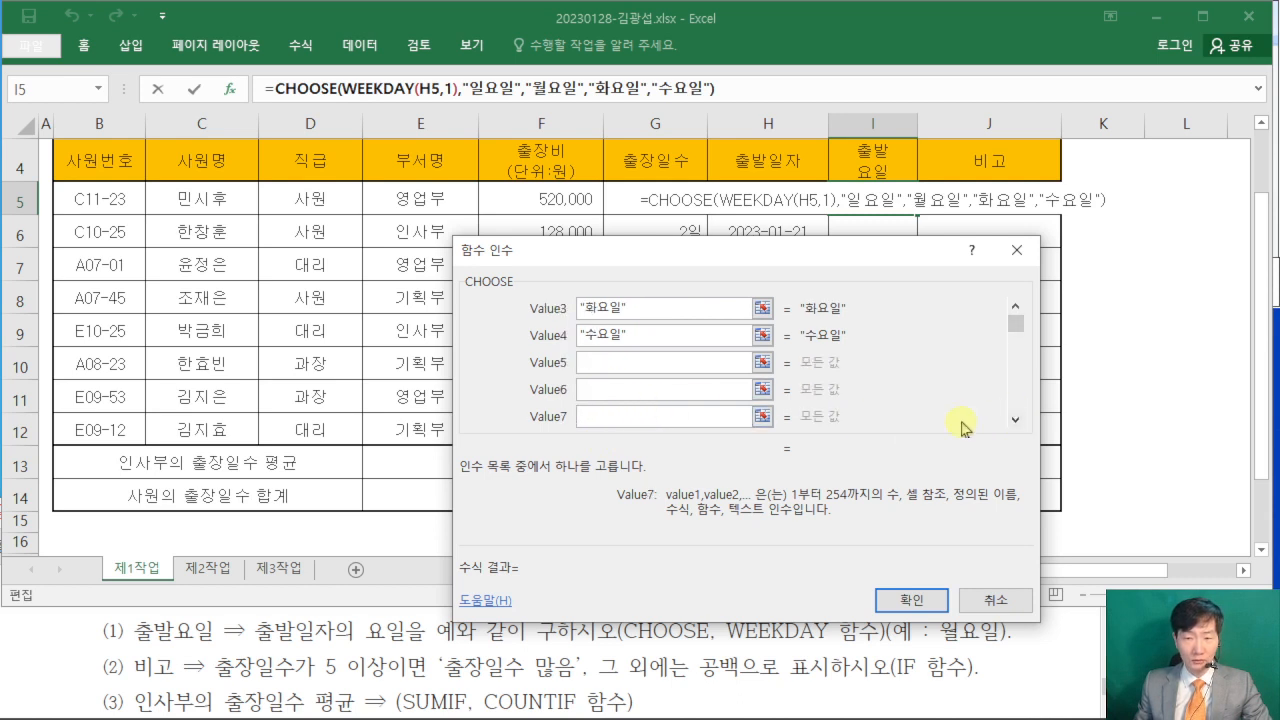
pyautogui.click(636, 364)
pyautogui.write('"모ㄱ요일"')
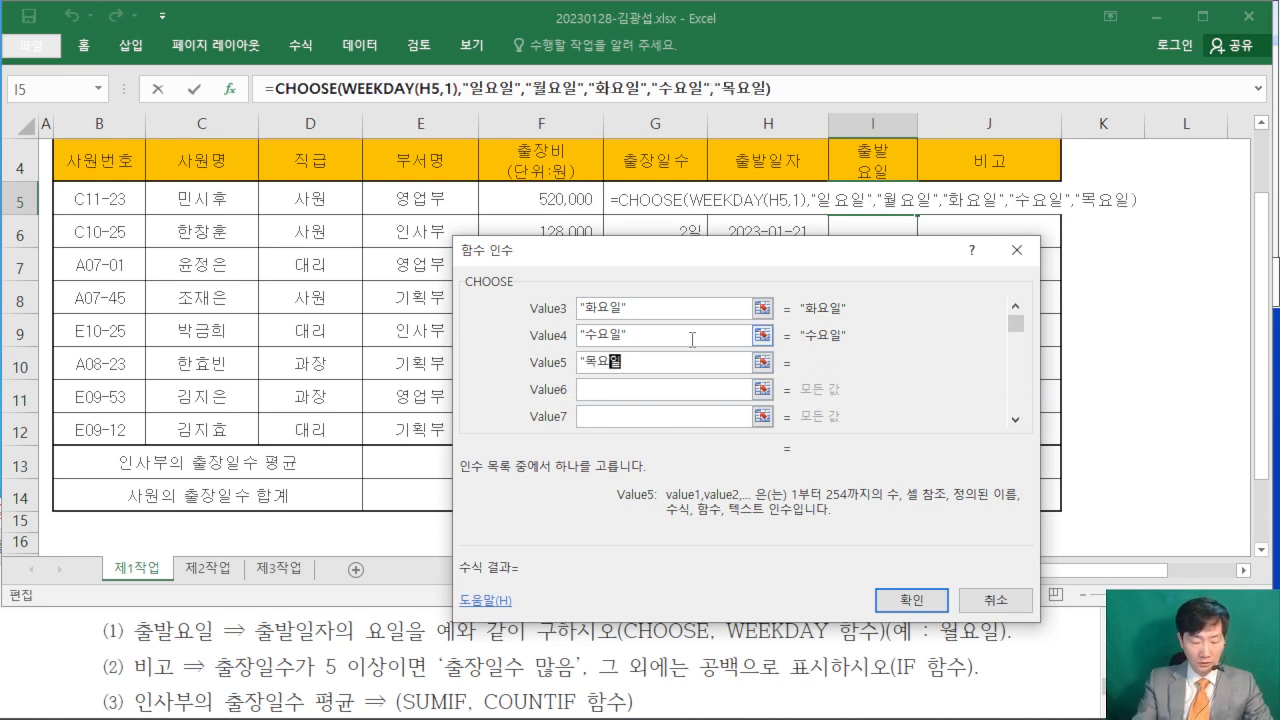
pyautogui.press('Tab')
pyautogui.write('"금요일"')
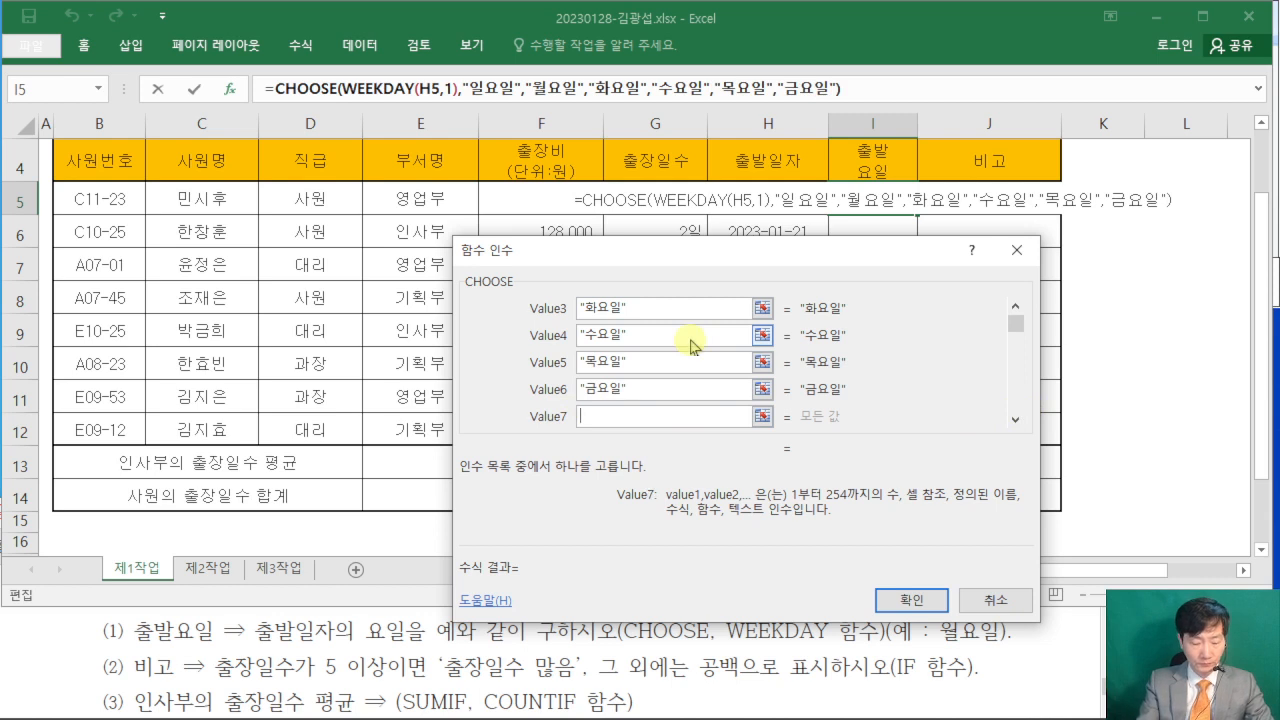
pyautogui.press('Tab')
pyautogui.write('"토요일')
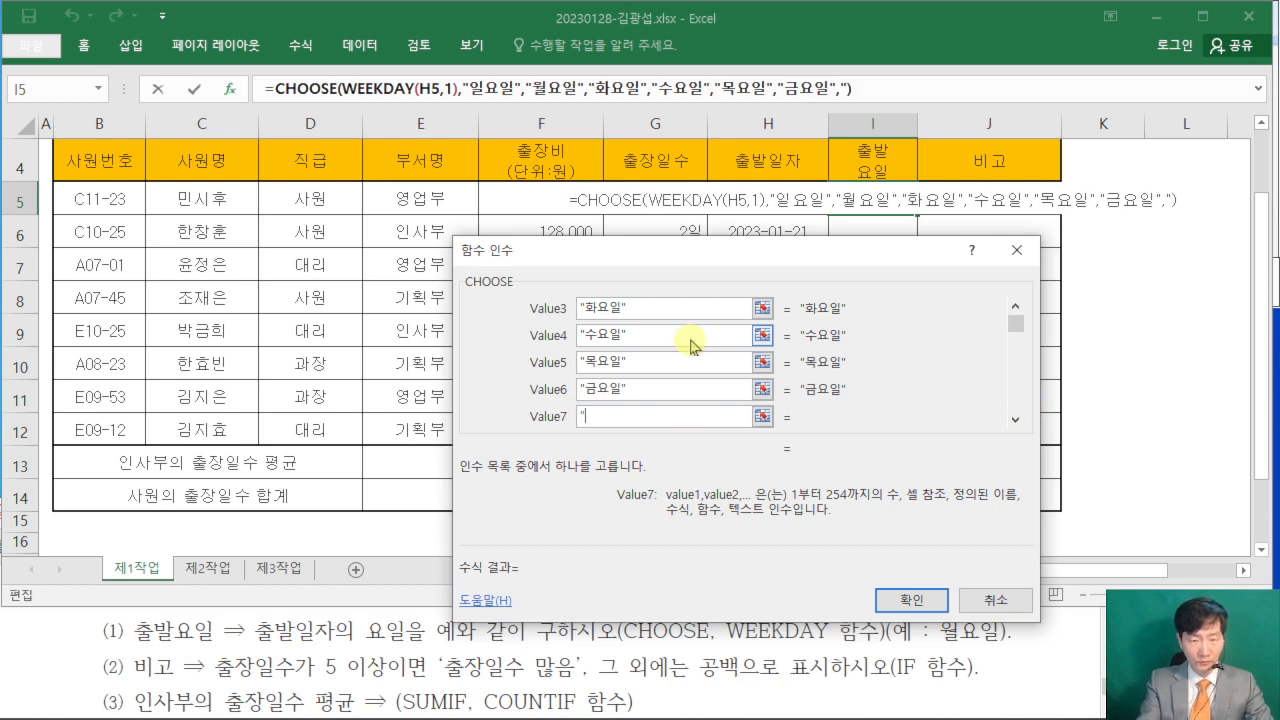
pyautogui.write('"')
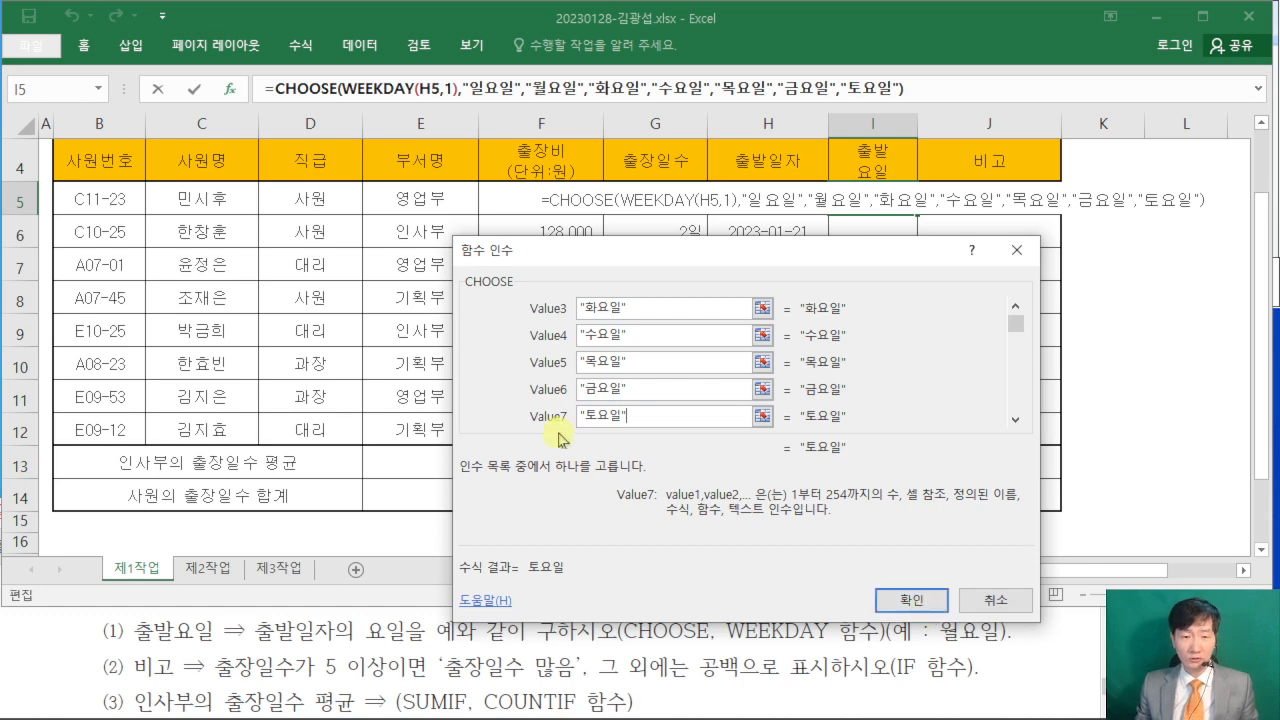
pyautogui.click(904, 600)
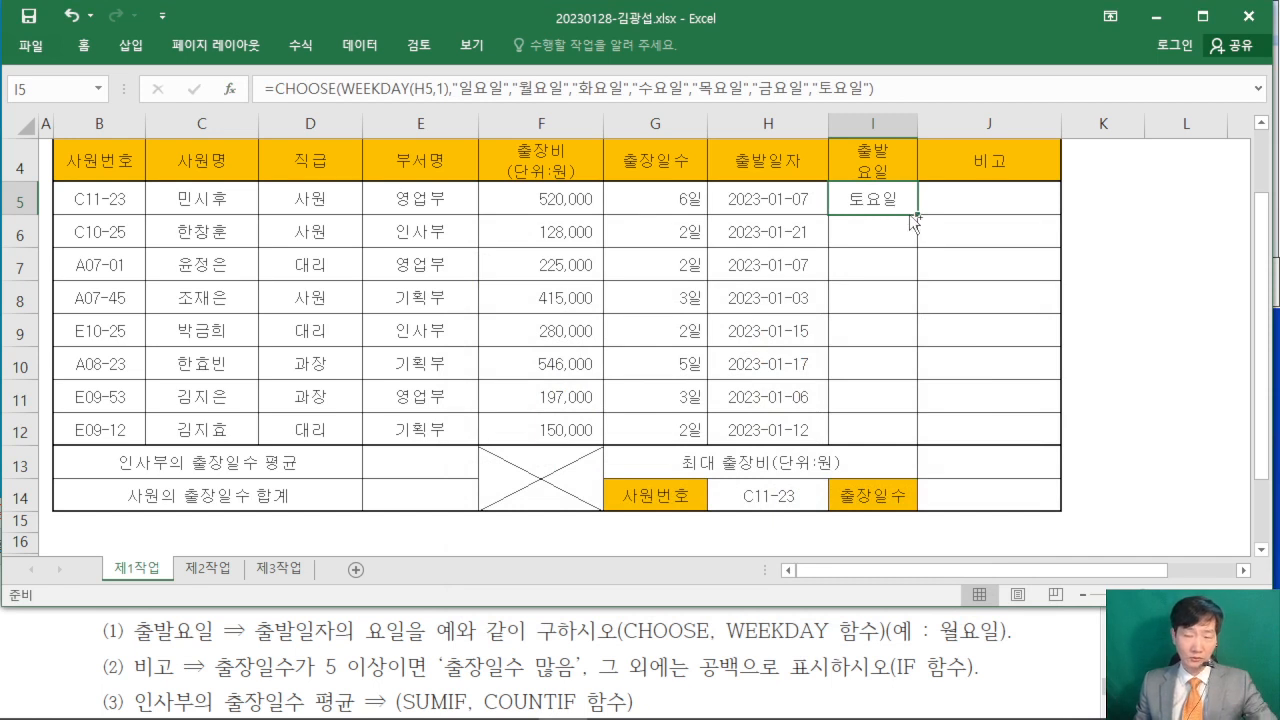
pyautogui.hotkey('ctrl', '2')
pyautogui.moveTo(937, 225); pyautogui.dragTo(908, 225)
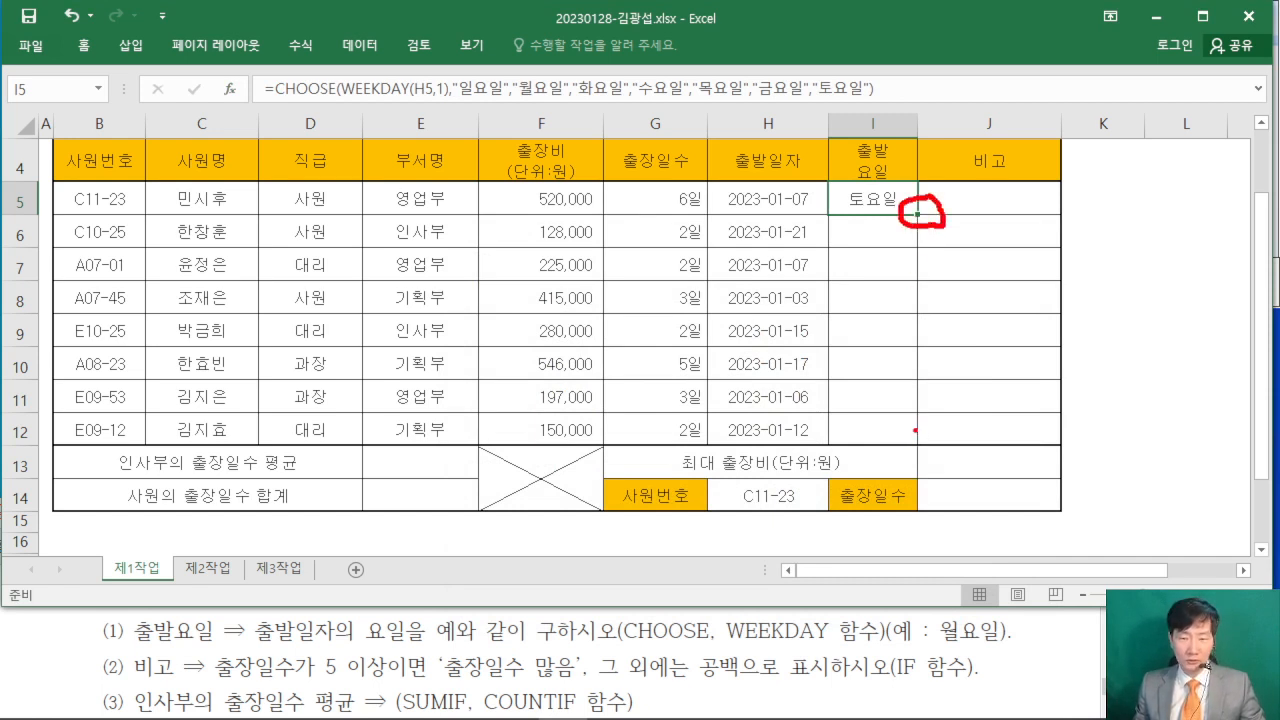
pyautogui.moveTo(915, 430); pyautogui.dragTo(916, 228)
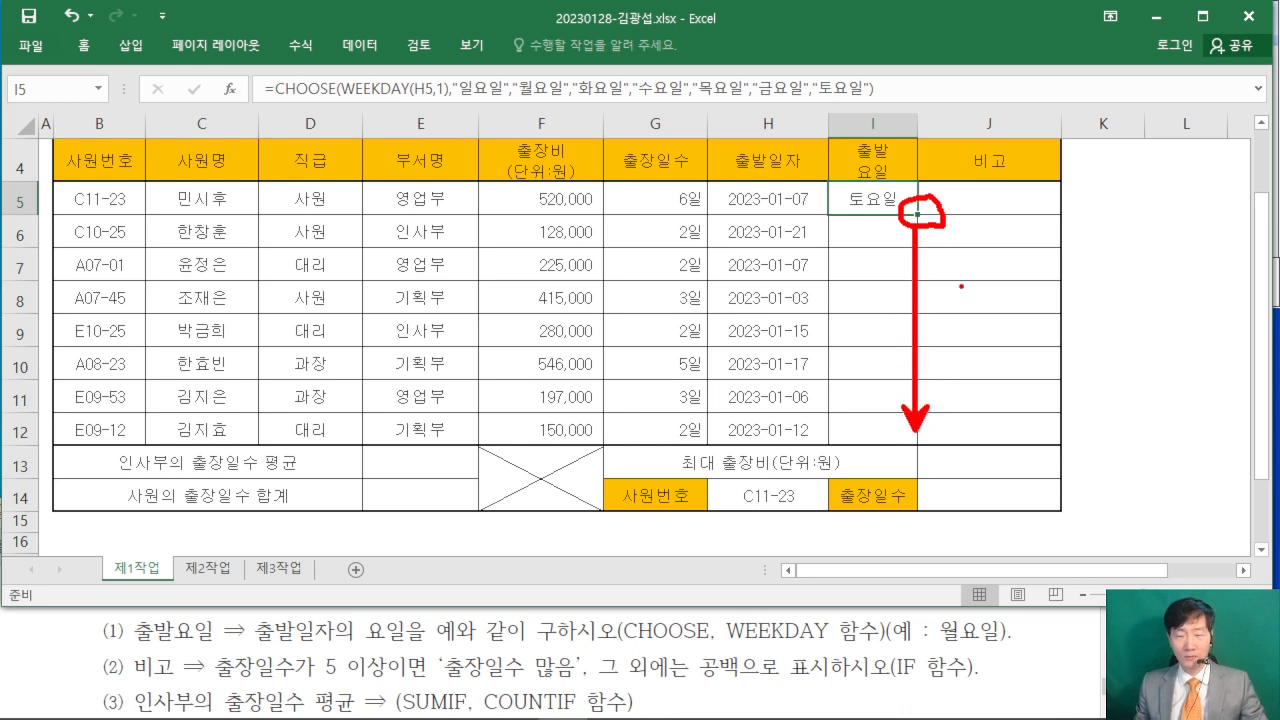
pyautogui.press('Escape')
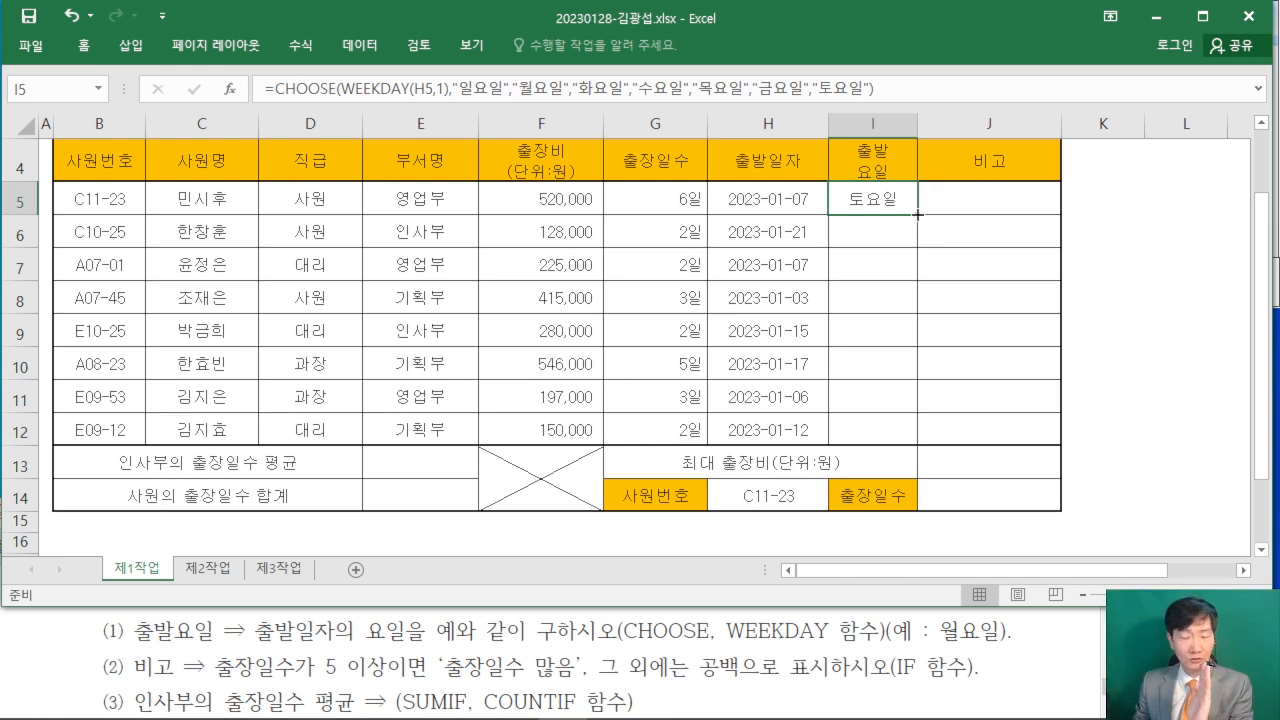
# - Fill the 출발요일 formula from I5 down to I12 using the fill-without-formatting option (서식 없이 채우기)
pyautogui.moveTo(917, 214); pyautogui.dragTo(915, 439)
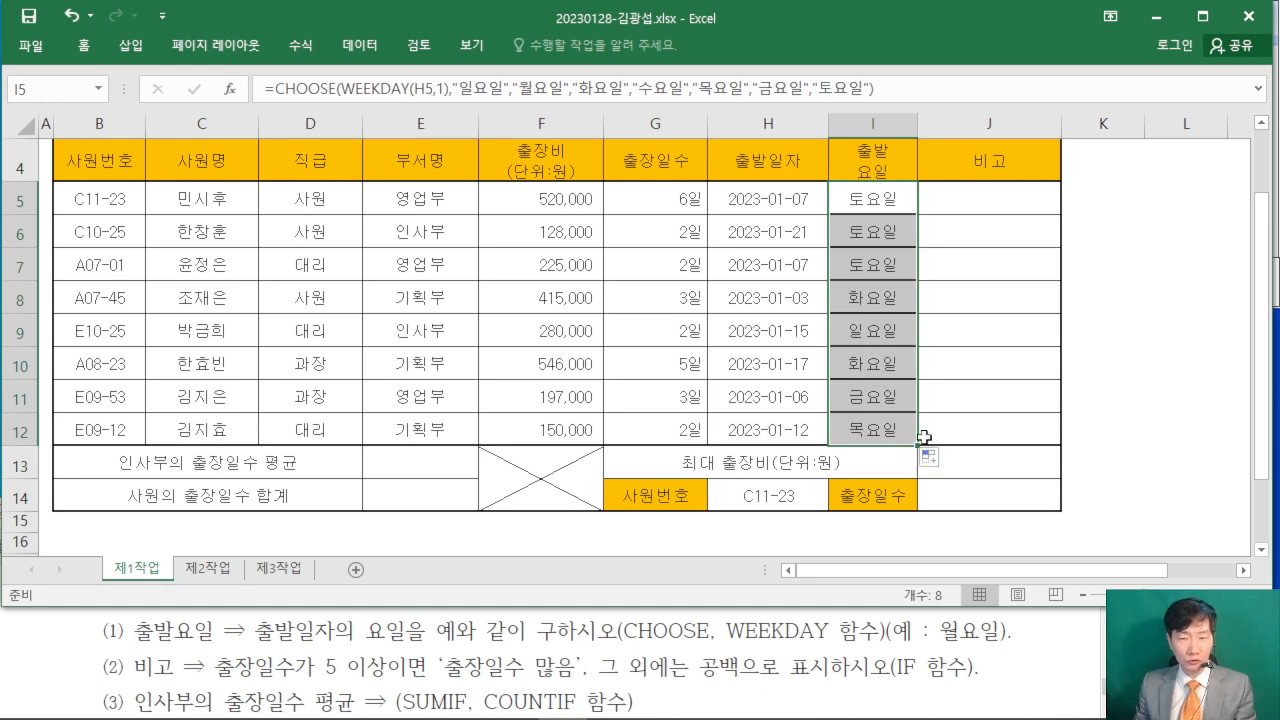
pyautogui.click(935, 460)
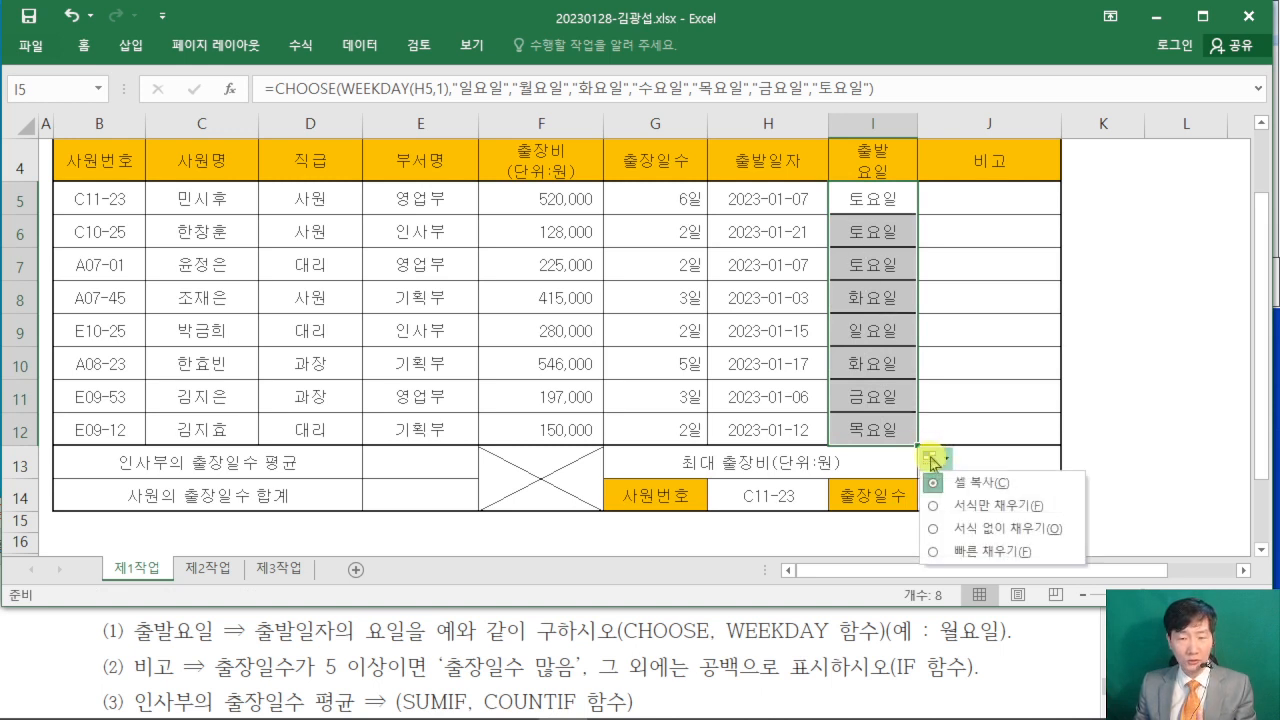
pyautogui.click(935, 536)
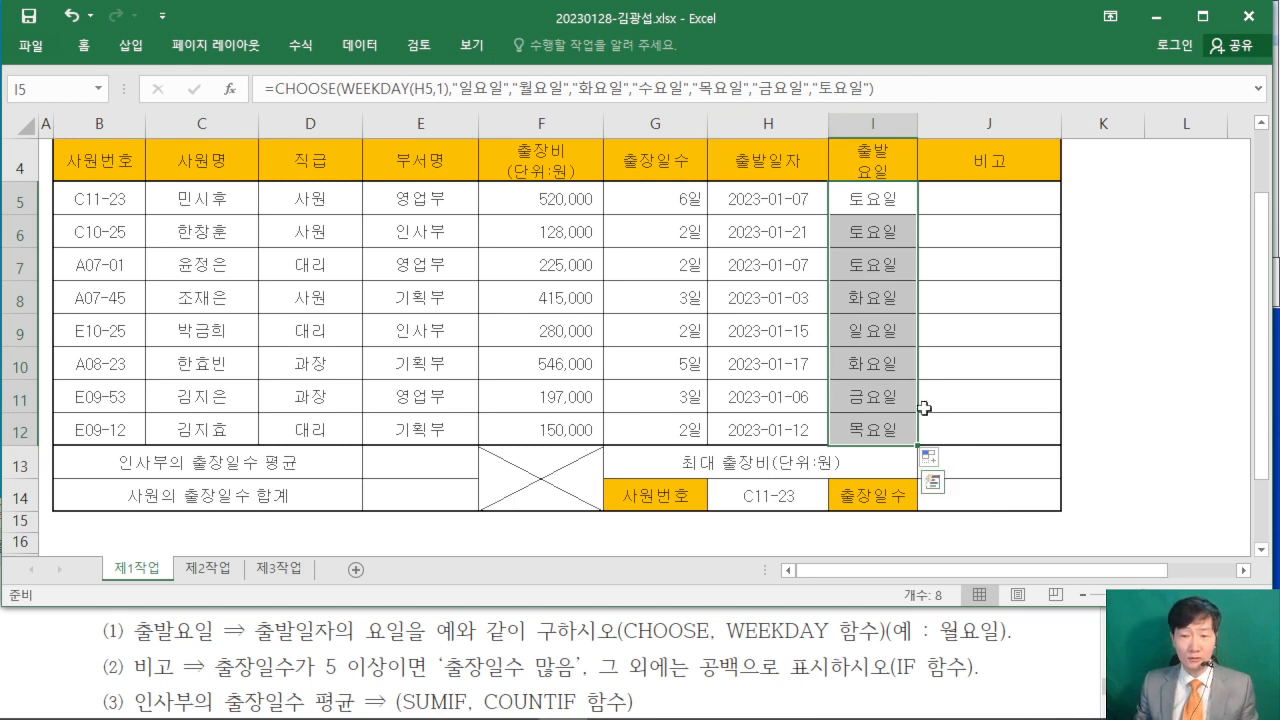
pyautogui.click(928, 462)
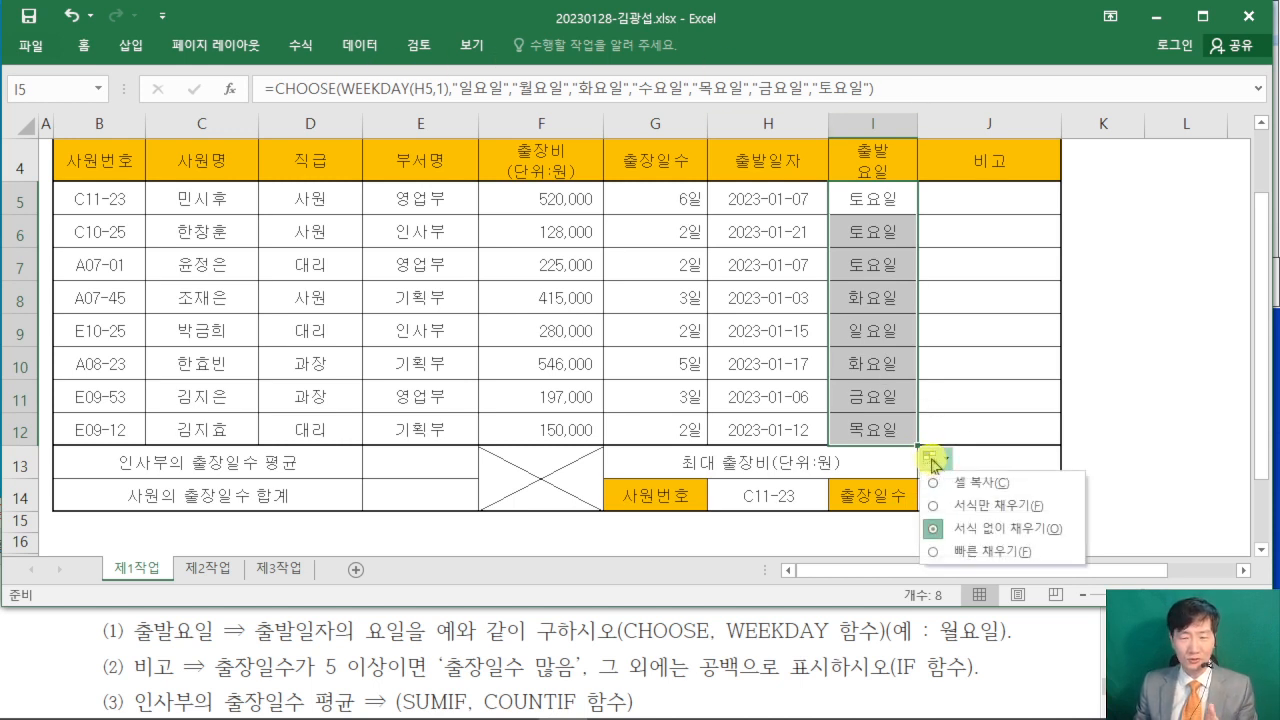
pyautogui.click(1125, 441)
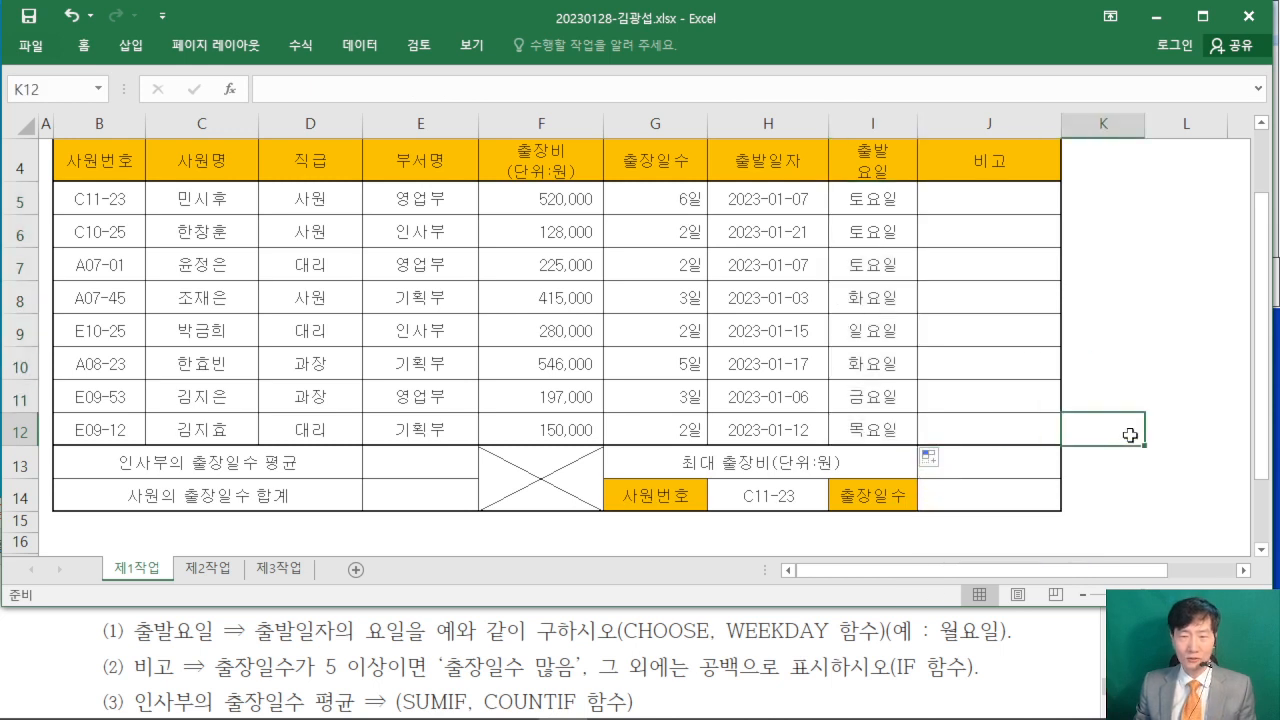
pyautogui.click(870, 190)
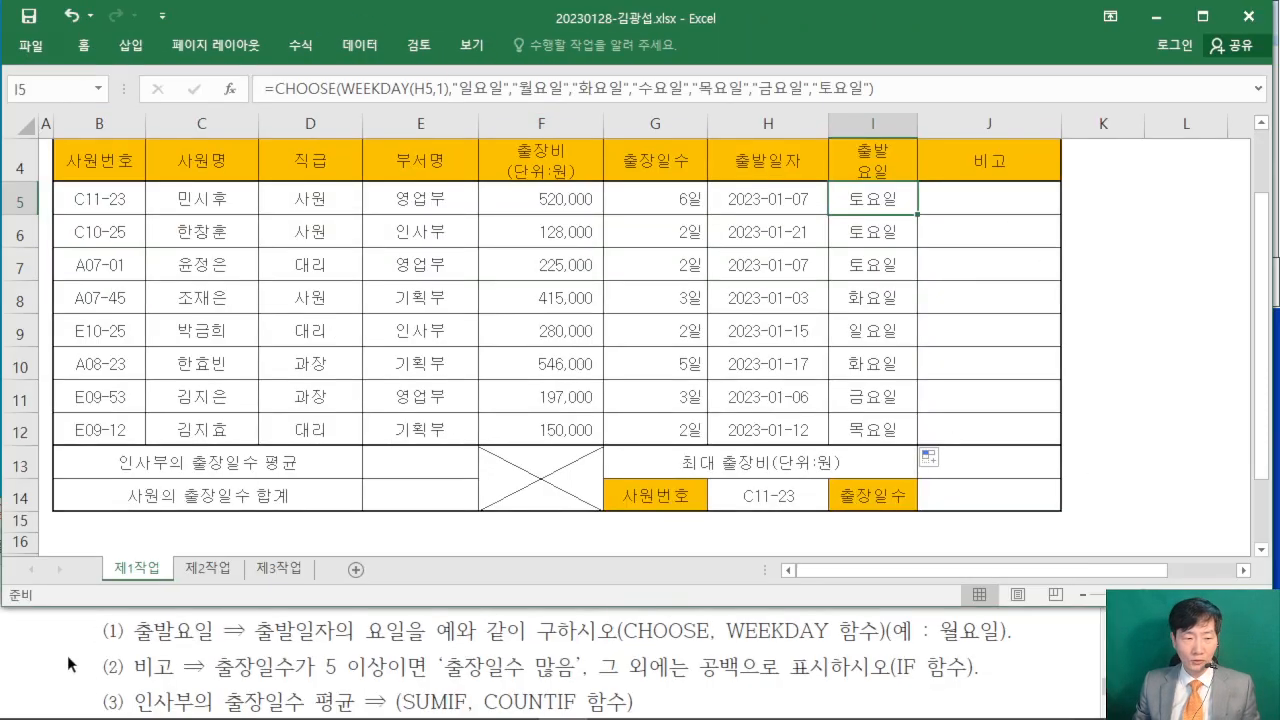
# - Start an IF formula in 비고 cell J5 and open its function arguments, keeping row 5 of the table uncovered
pyautogui.click(169, 657)
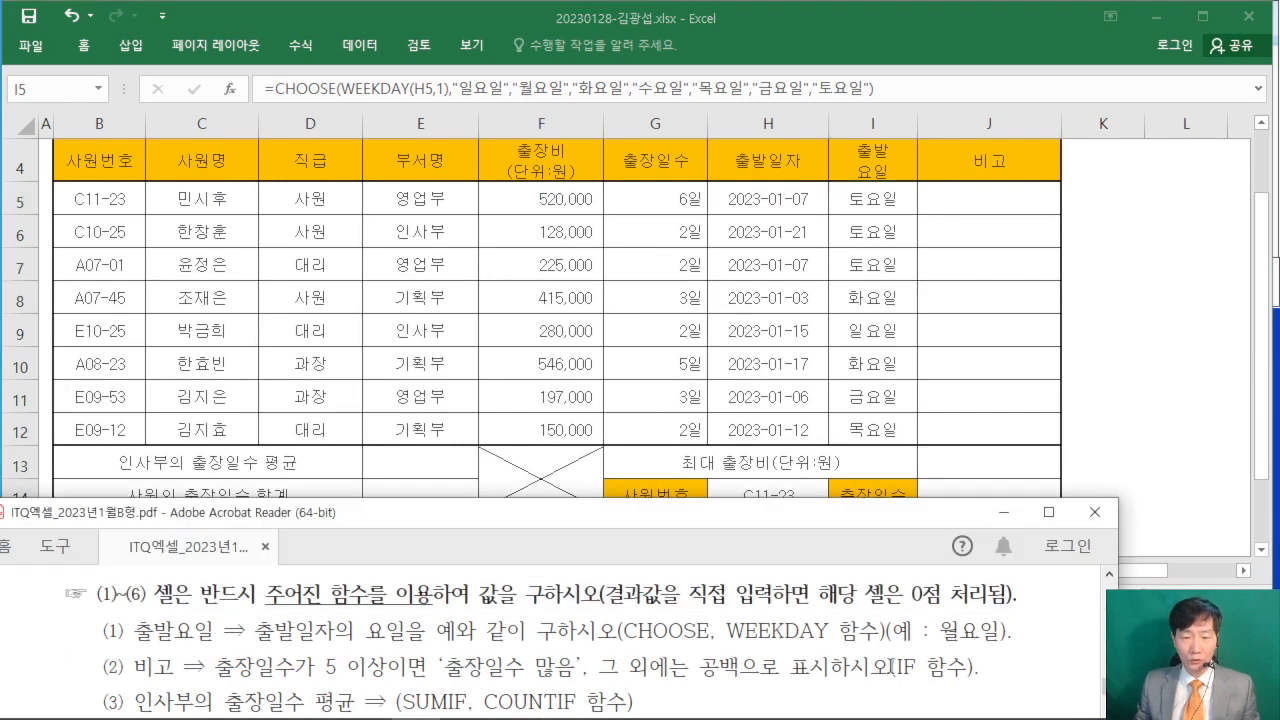
pyautogui.click(978, 199)
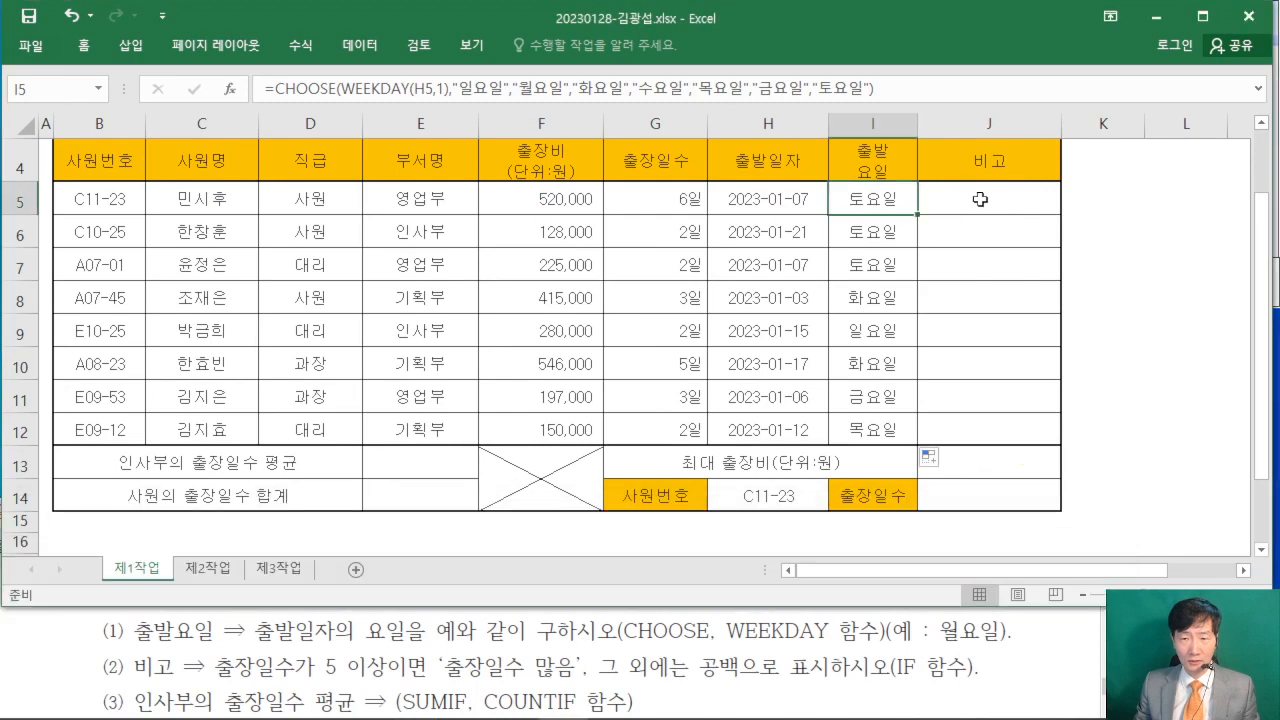
pyautogui.click(980, 199)
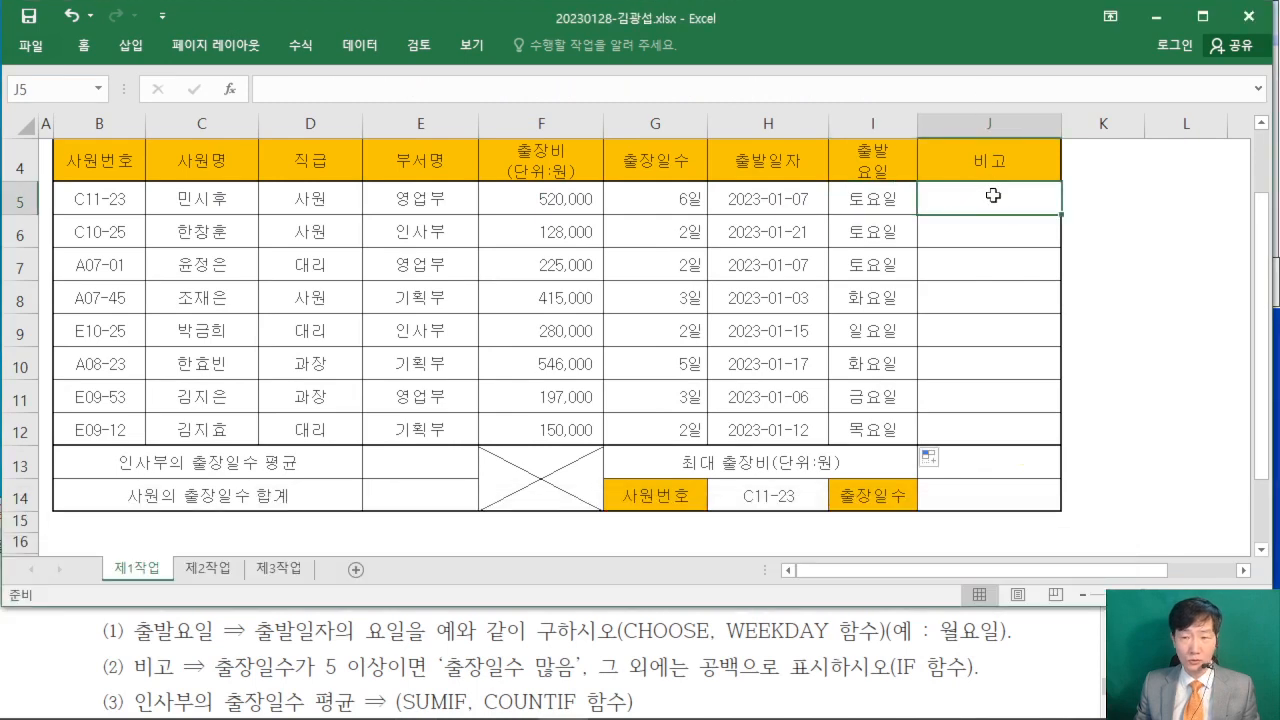
pyautogui.write('=ㅑㄹ')
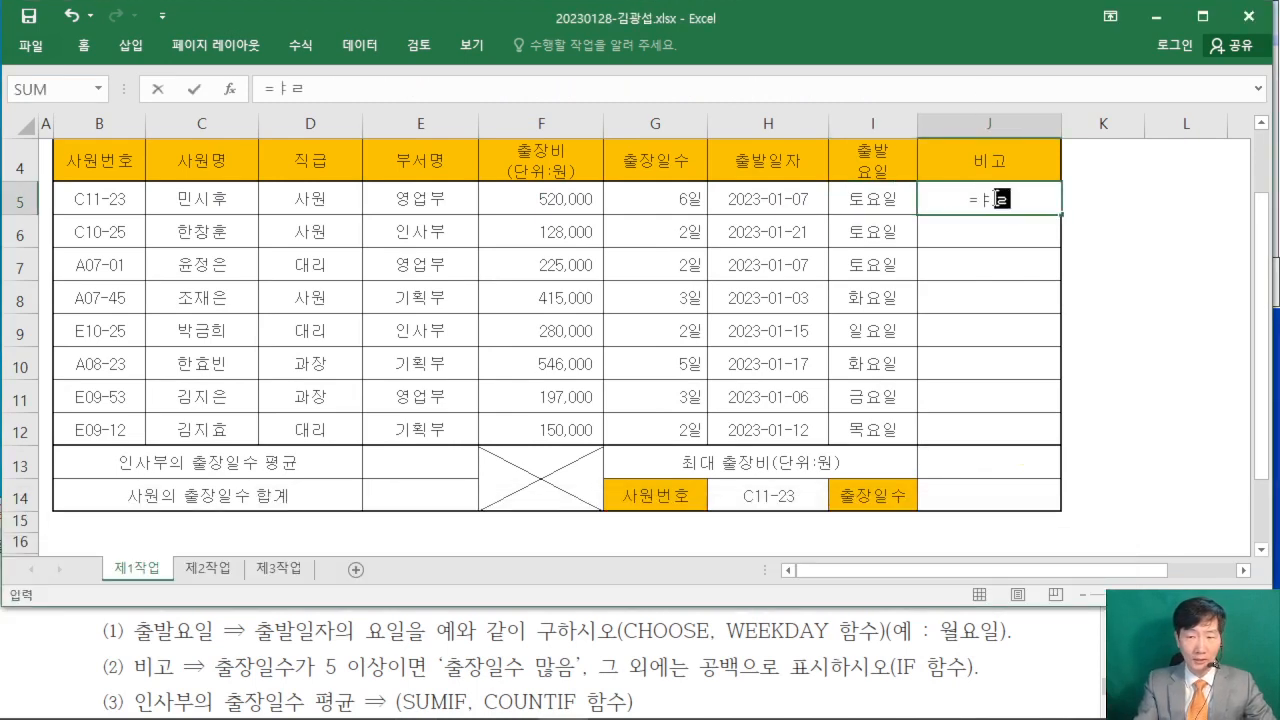
pyautogui.write('IF')
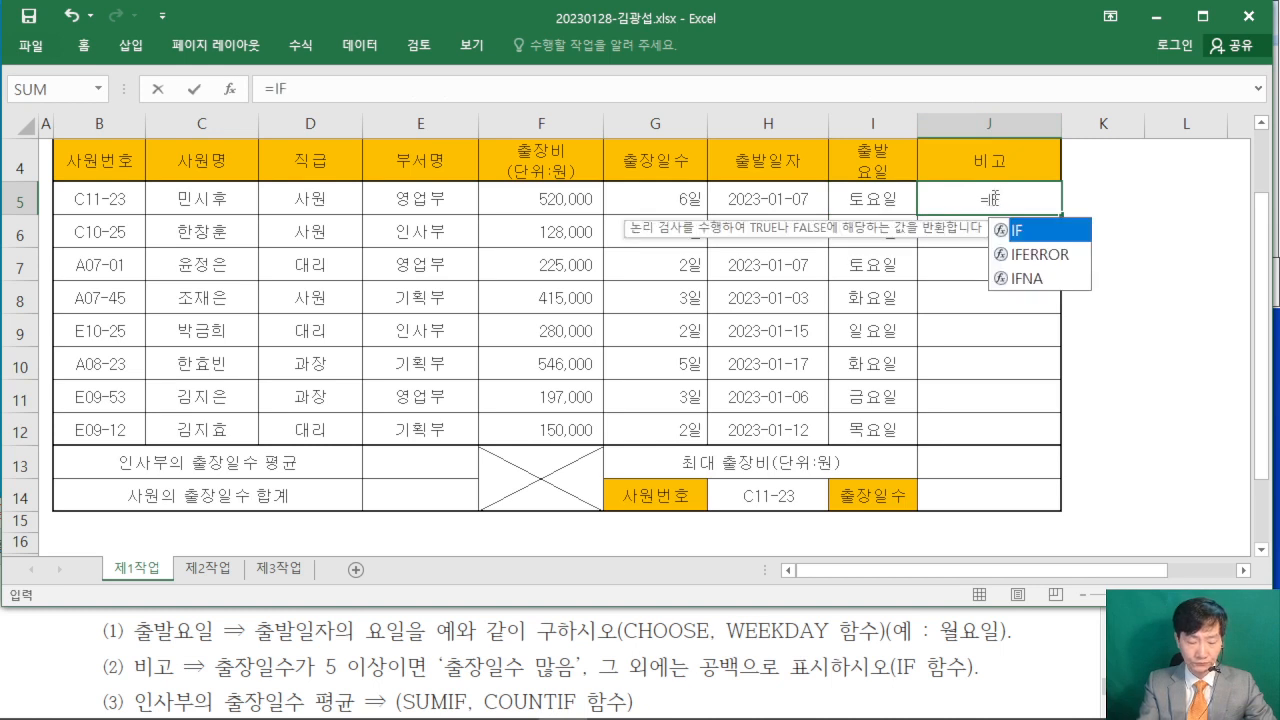
pyautogui.write('(')
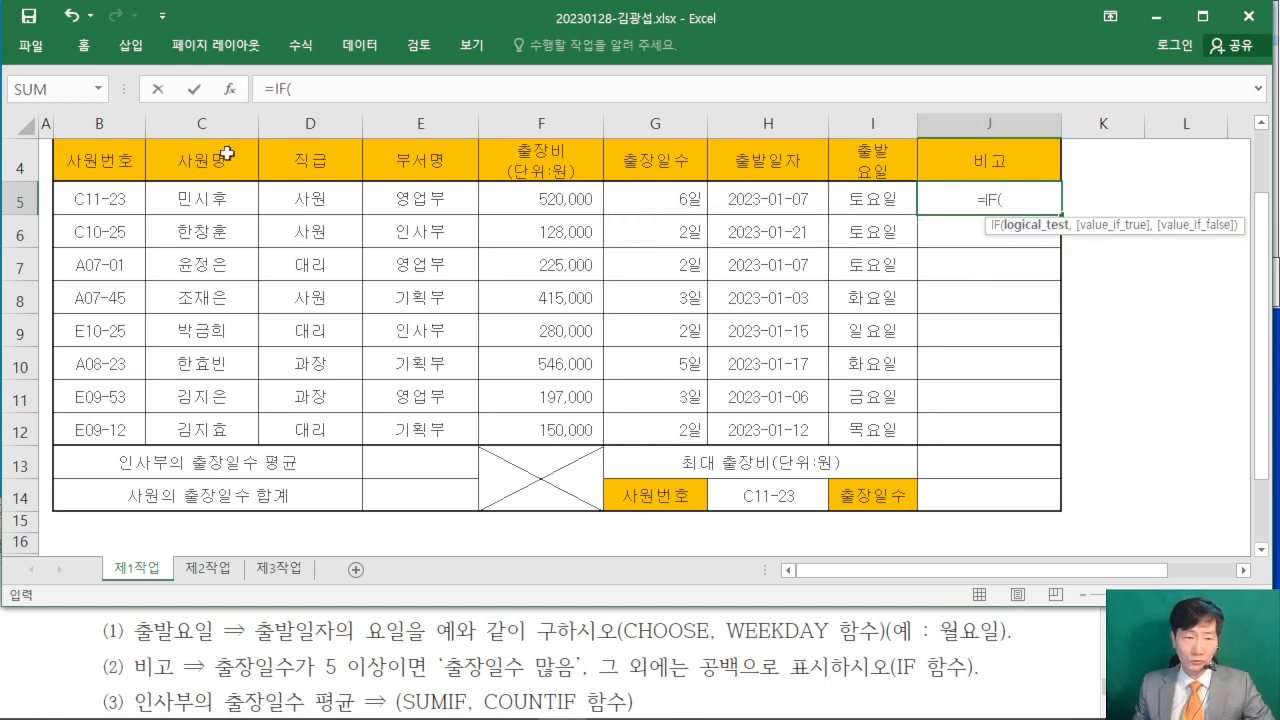
pyautogui.click(230, 89)
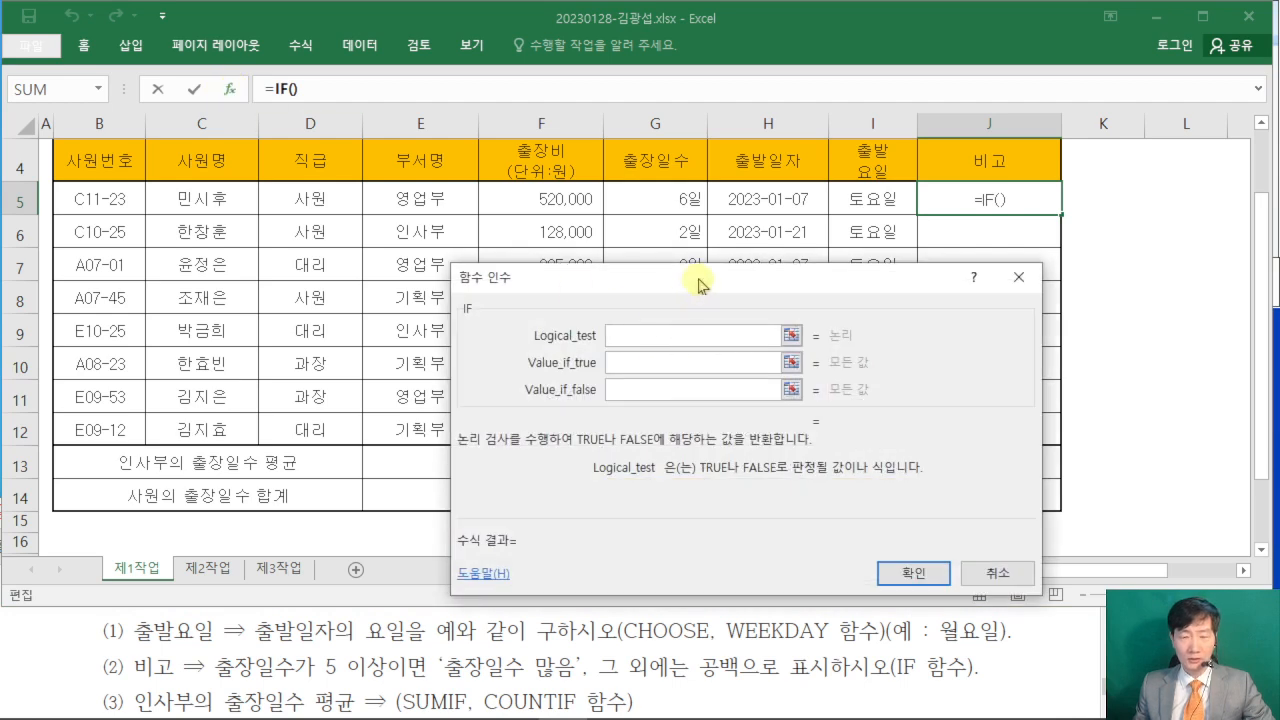
pyautogui.moveTo(698, 285); pyautogui.dragTo(813, 264)
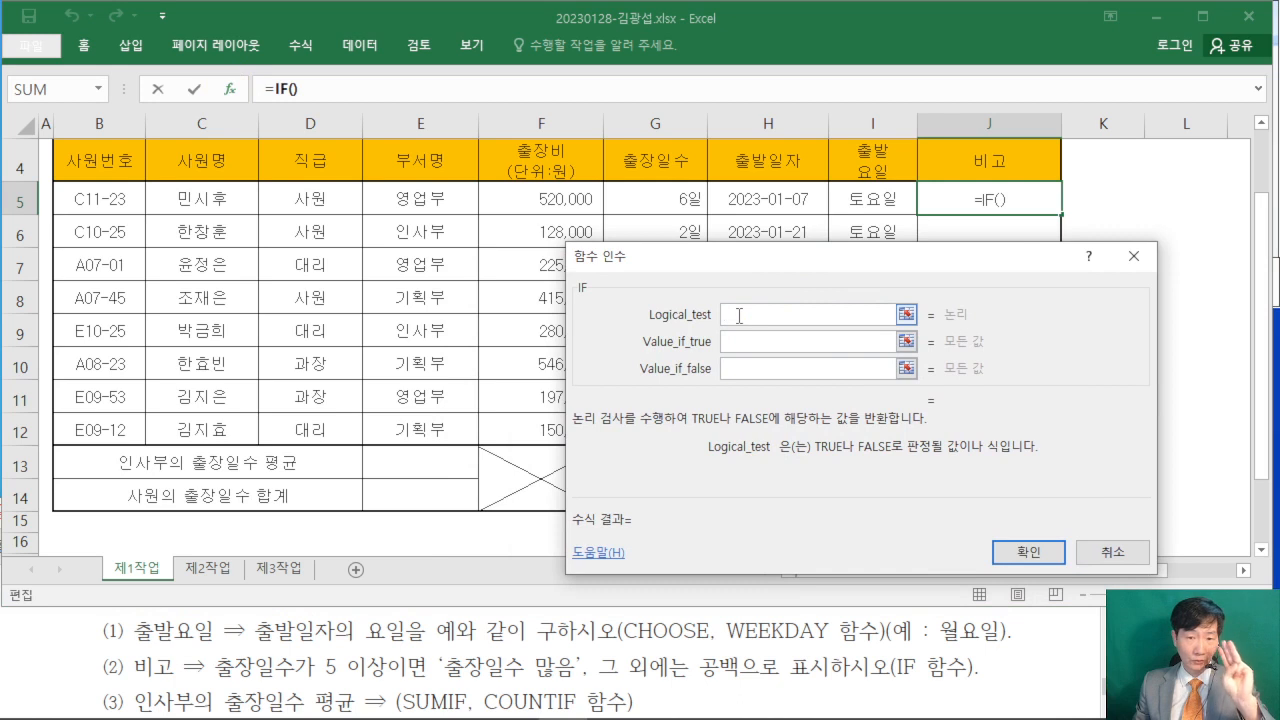
pyautogui.click(730, 340)
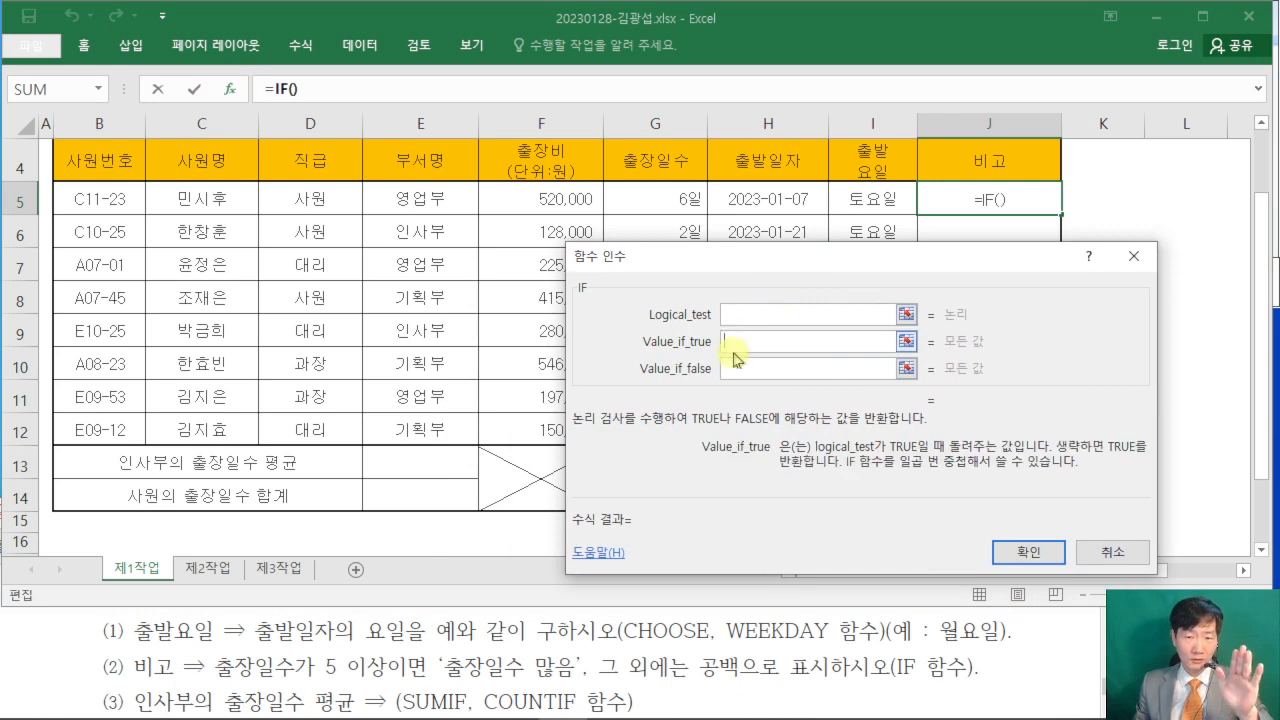
# - Reference the first row's 출장일수 cell G5 in the IF function's Logical_test
pyautogui.click(735, 365)
pyautogui.click(742, 316)
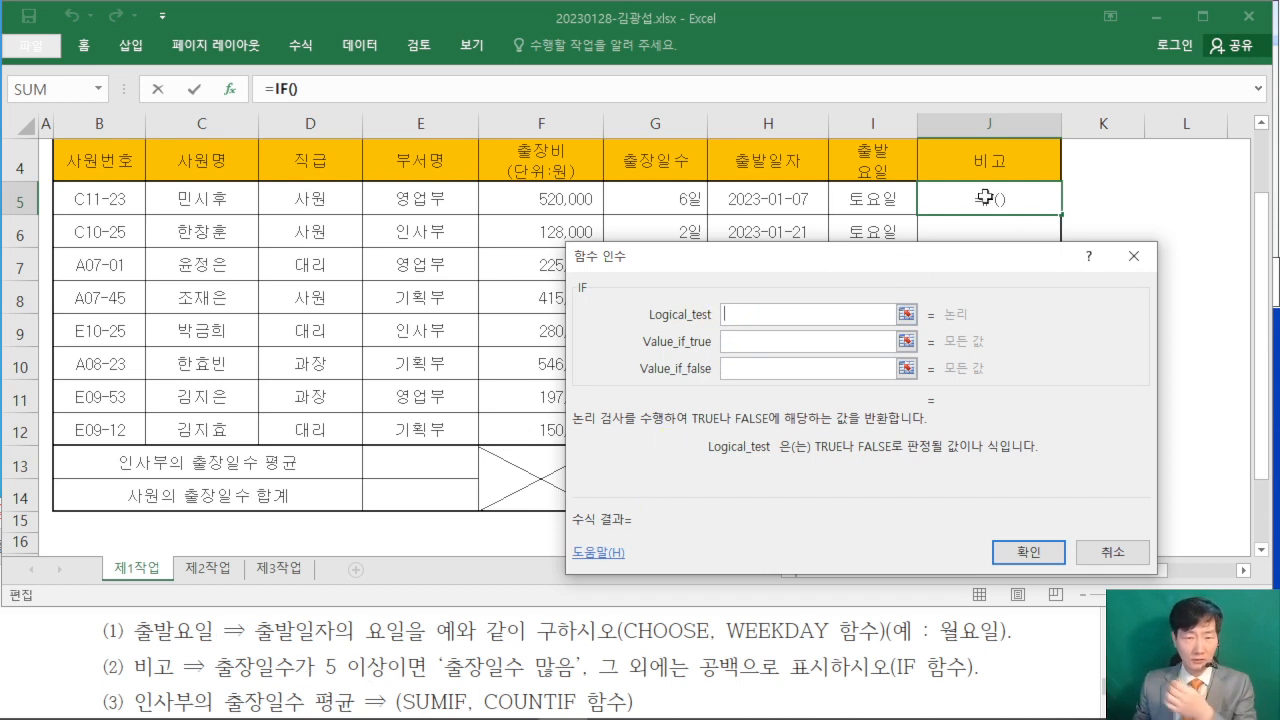
pyautogui.click(660, 200)
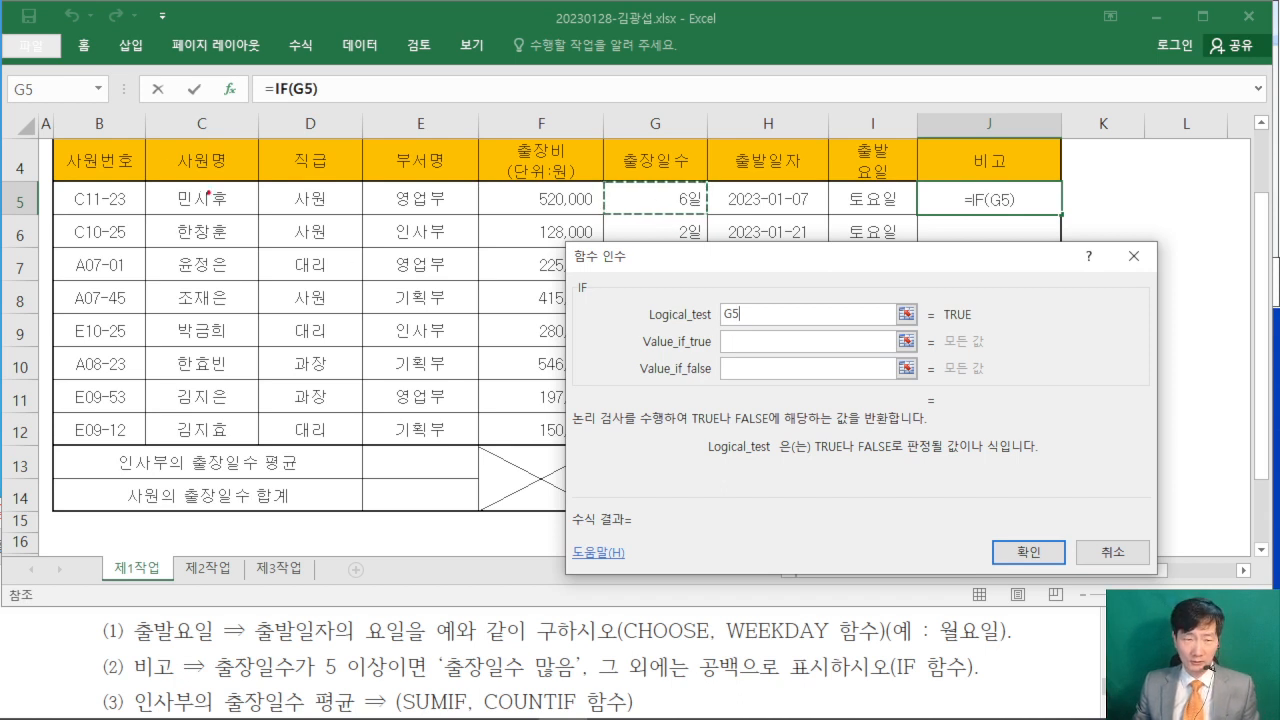
pyautogui.moveTo(131, 129); pyautogui.dragTo(151, 163)
pyautogui.moveTo(177, 100); pyautogui.dragTo(181, 174)
pyautogui.moveTo(143, 155); pyautogui.dragTo(187, 134)
pyautogui.moveTo(201, 121); pyautogui.dragTo(208, 204)
pyautogui.moveTo(245, 129)
pyautogui.mouseDown()
pyautogui.moveTo(290, 147)
pyautogui.moveTo(270, 176)
pyautogui.mouseUp()
pyautogui.moveTo(266, 181); pyautogui.dragTo(315, 177)
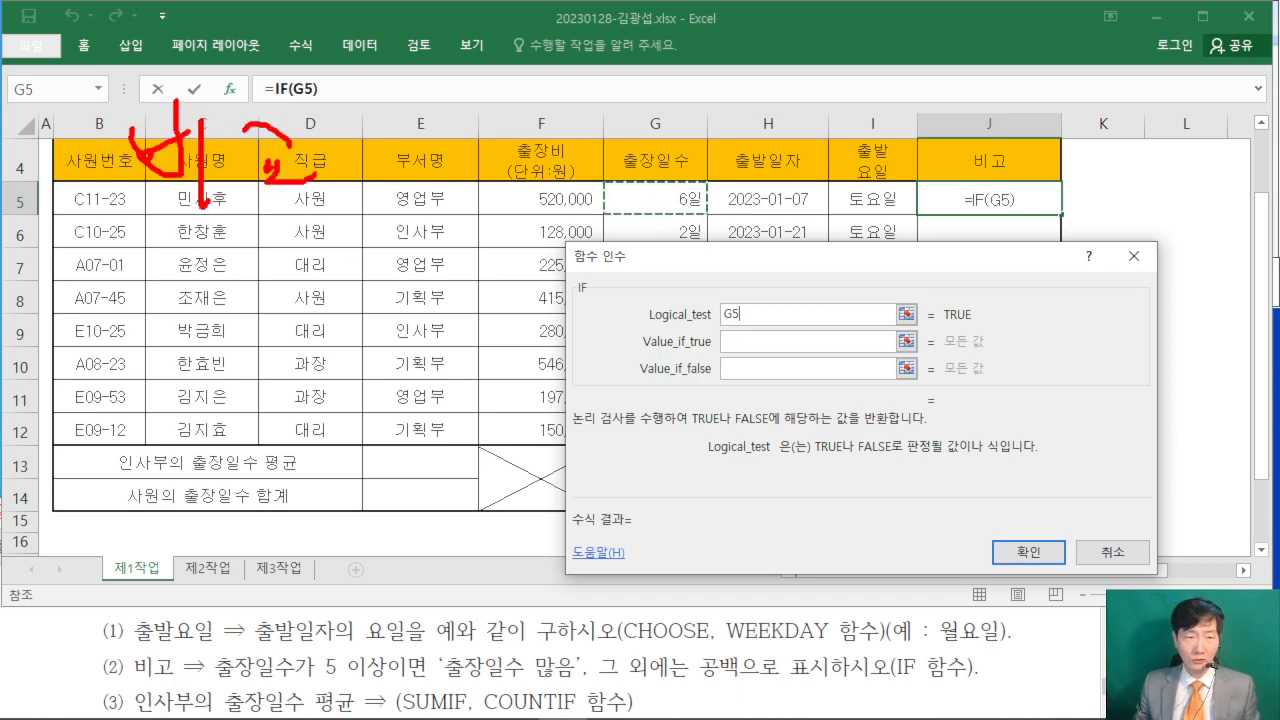
pyautogui.moveTo(333, 124); pyautogui.dragTo(336, 127)
pyautogui.moveTo(354, 137); pyautogui.dragTo(388, 132)
pyautogui.moveTo(386, 125)
pyautogui.mouseDown()
pyautogui.moveTo(389, 174)
pyautogui.moveTo(414, 172)
pyautogui.mouseUp()
pyautogui.moveTo(440, 108)
pyautogui.mouseDown()
pyautogui.moveTo(446, 142)
pyautogui.moveTo(475, 146)
pyautogui.mouseUp()
pyautogui.moveTo(437, 165); pyautogui.dragTo(464, 182)
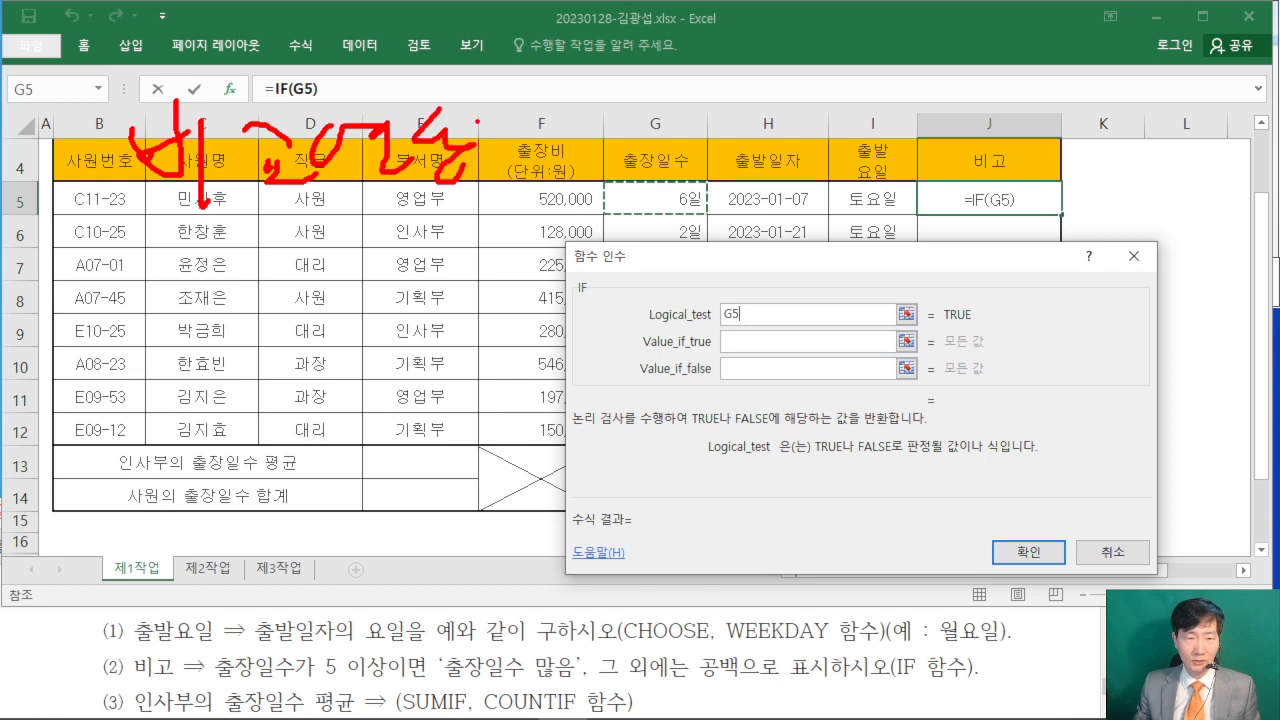
pyautogui.moveTo(484, 112); pyautogui.dragTo(514, 148)
pyautogui.moveTo(524, 90); pyautogui.dragTo(528, 158)
pyautogui.moveTo(530, 142); pyautogui.dragTo(554, 141)
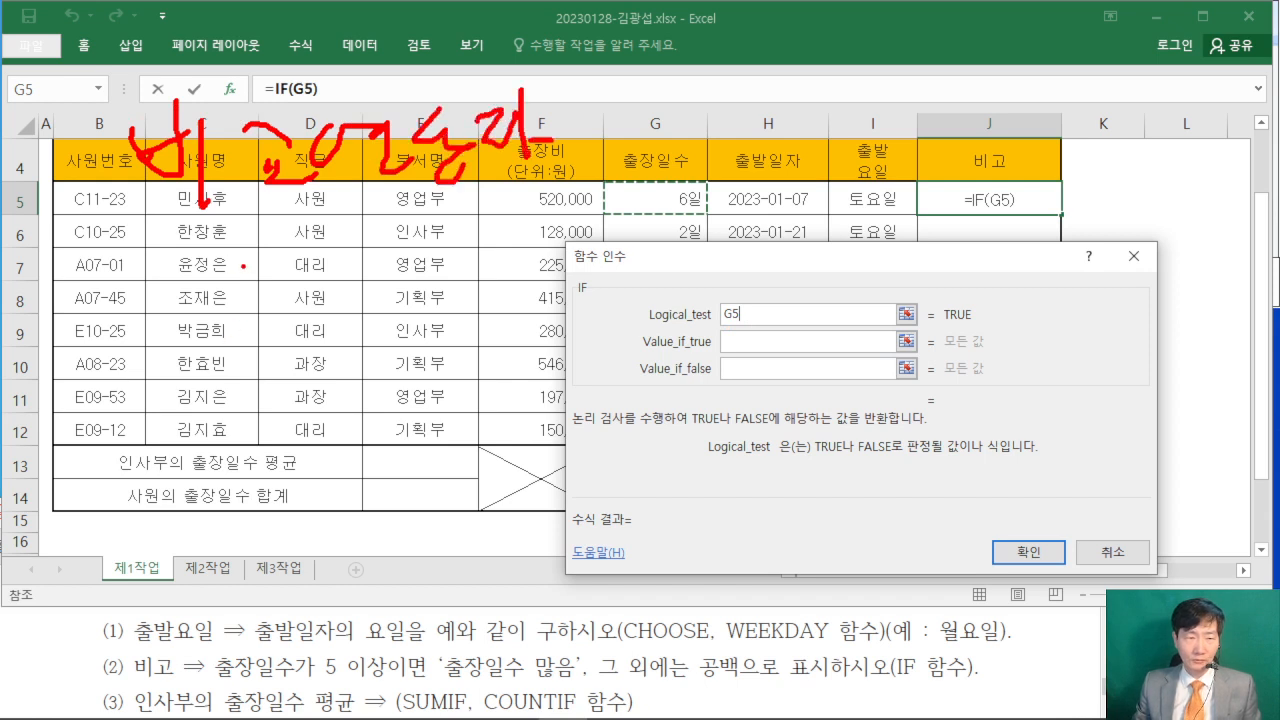
pyautogui.moveTo(226, 246); pyautogui.dragTo(298, 244)
pyautogui.moveTo(236, 283); pyautogui.dragTo(298, 281)
pyautogui.moveTo(216, 328)
pyautogui.mouseDown()
pyautogui.moveTo(280, 338)
pyautogui.moveTo(220, 390)
pyautogui.moveTo(276, 482)
pyautogui.mouseUp()
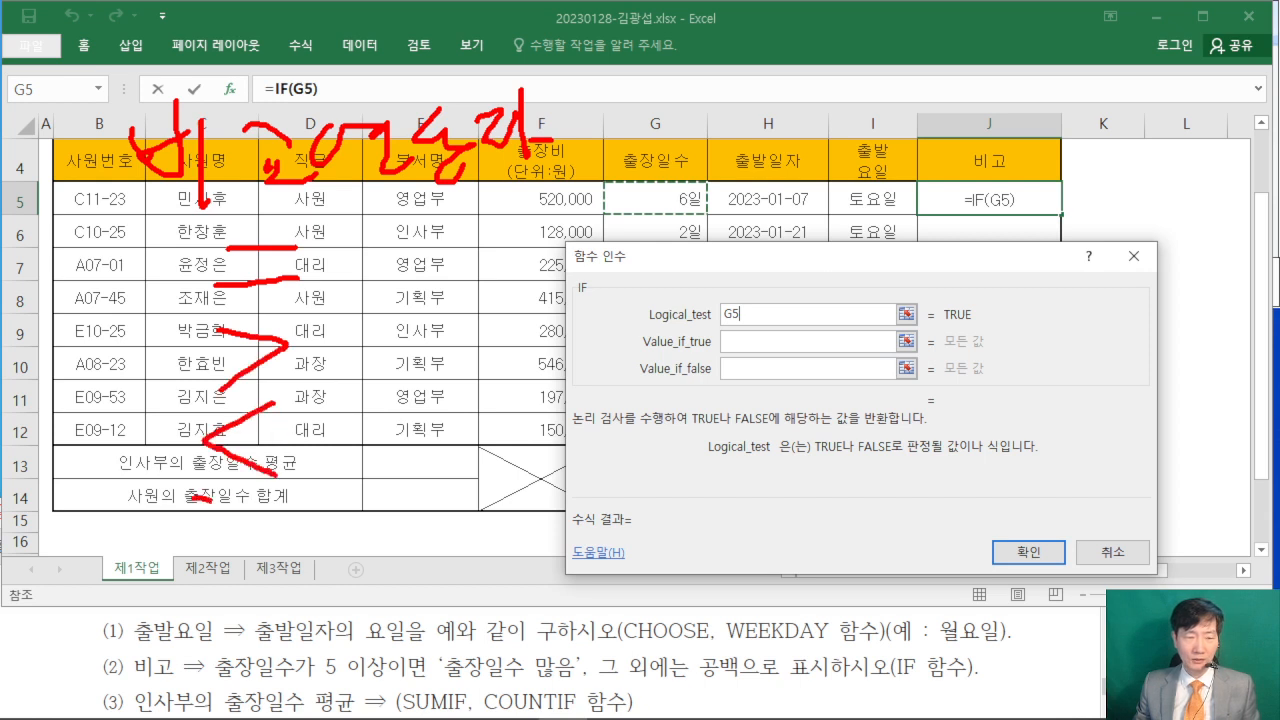
pyautogui.moveTo(208, 503)
pyautogui.mouseDown()
pyautogui.moveTo(200, 600)
pyautogui.moveTo(240, 622)
pyautogui.moveTo(311, 606)
pyautogui.mouseUp()
pyautogui.moveTo(358, 500)
pyautogui.mouseDown()
pyautogui.moveTo(345, 521)
pyautogui.moveTo(369, 491)
pyautogui.mouseUp()
pyautogui.moveTo(374, 479); pyautogui.dragTo(380, 537)
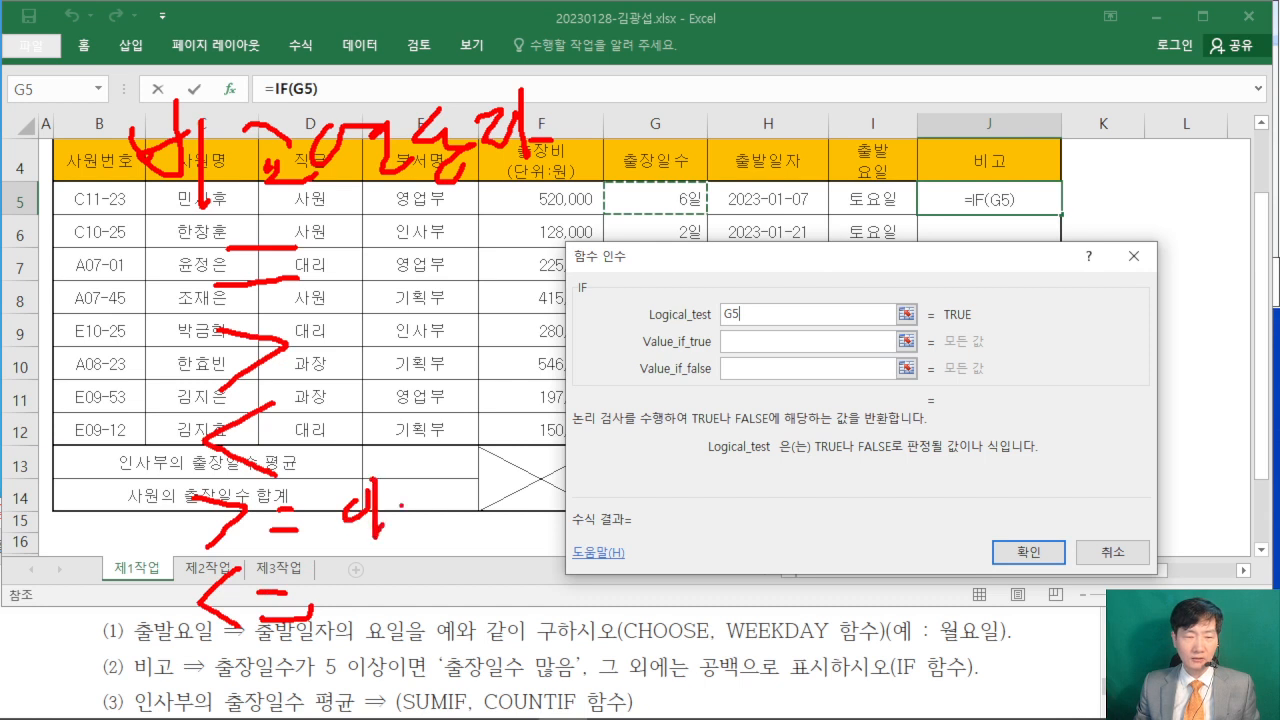
pyautogui.moveTo(343, 580); pyautogui.dragTo(346, 584)
pyautogui.moveTo(375, 565); pyautogui.dragTo(378, 632)
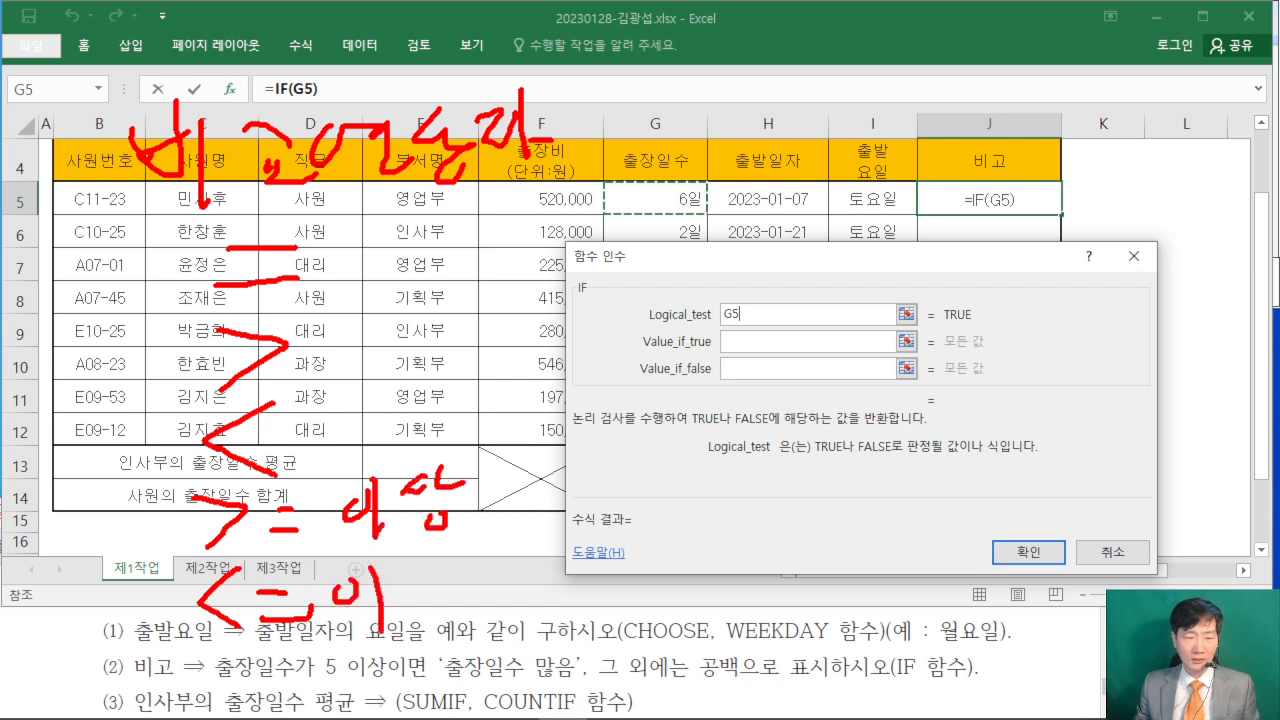
pyautogui.moveTo(404, 574); pyautogui.dragTo(430, 572)
pyautogui.moveTo(428, 578); pyautogui.dragTo(444, 620)
pyautogui.moveTo(476, 567); pyautogui.dragTo(450, 601)
pyautogui.moveTo(475, 263)
pyautogui.mouseDown()
pyautogui.moveTo(431, 293)
pyautogui.moveTo(477, 319)
pyautogui.moveTo(494, 304)
pyautogui.mouseUp()
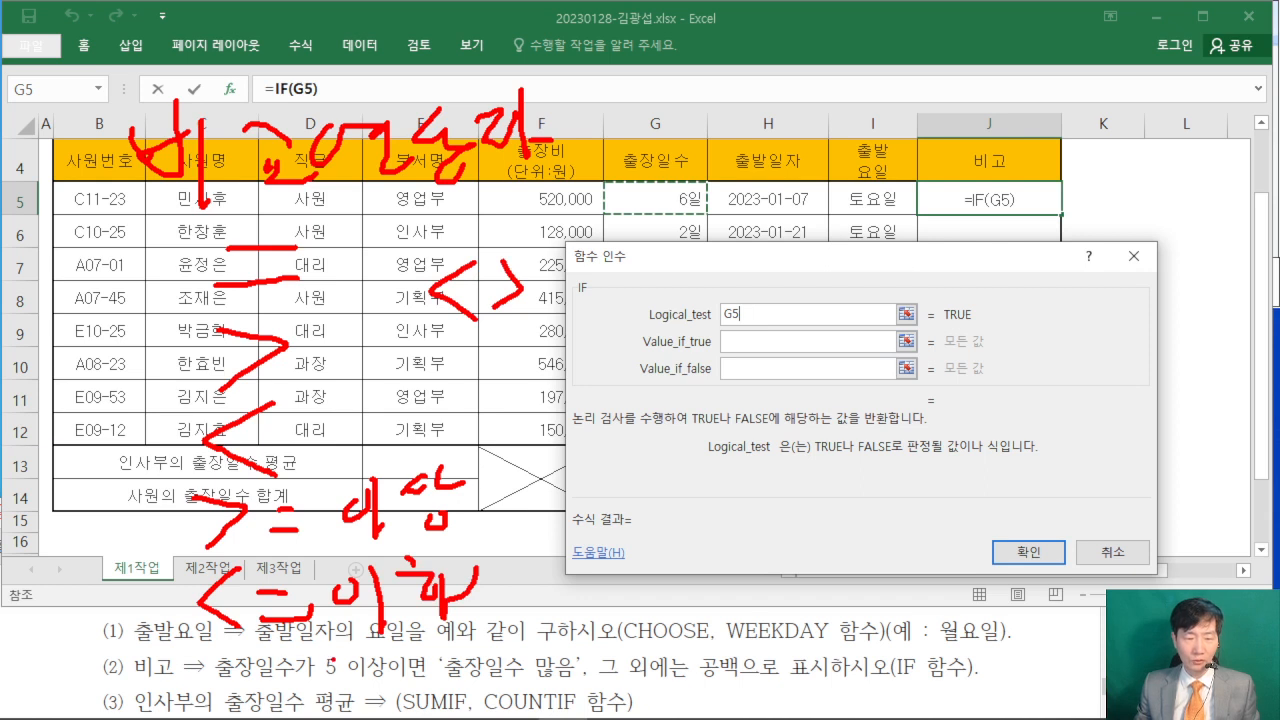
pyautogui.moveTo(320, 677); pyautogui.dragTo(396, 680)
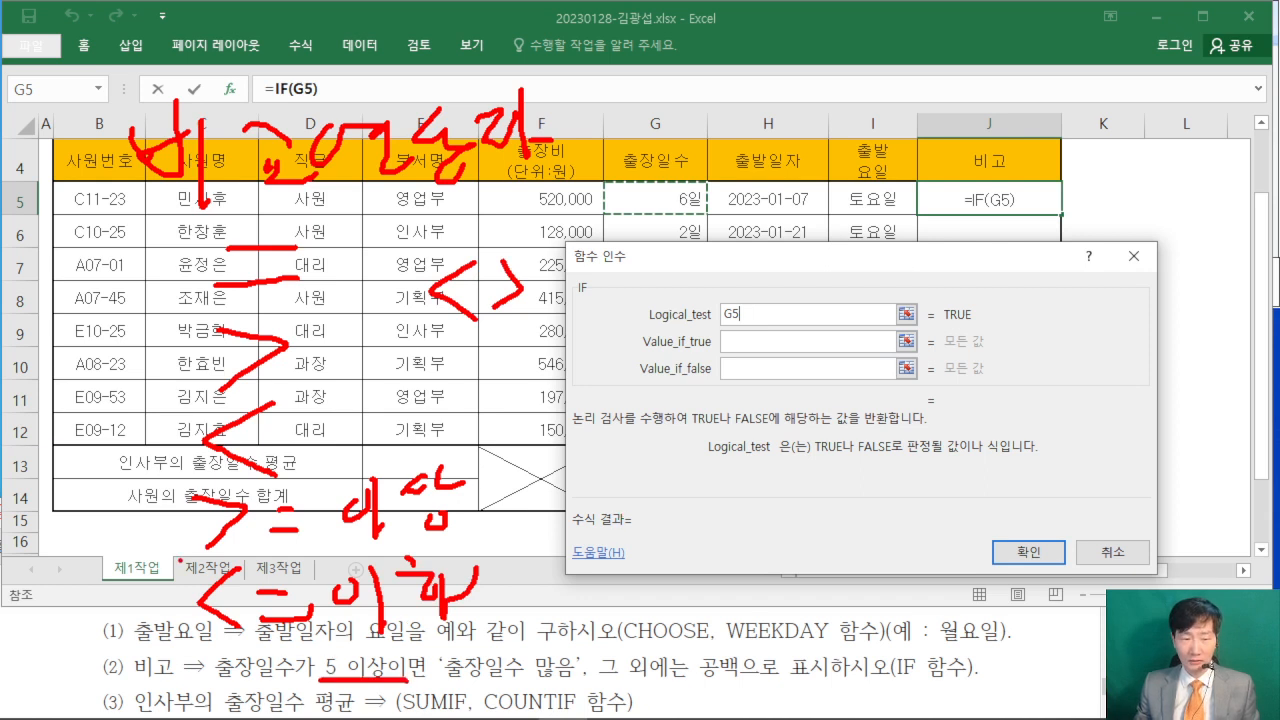
pyautogui.moveTo(164, 565); pyautogui.dragTo(296, 562)
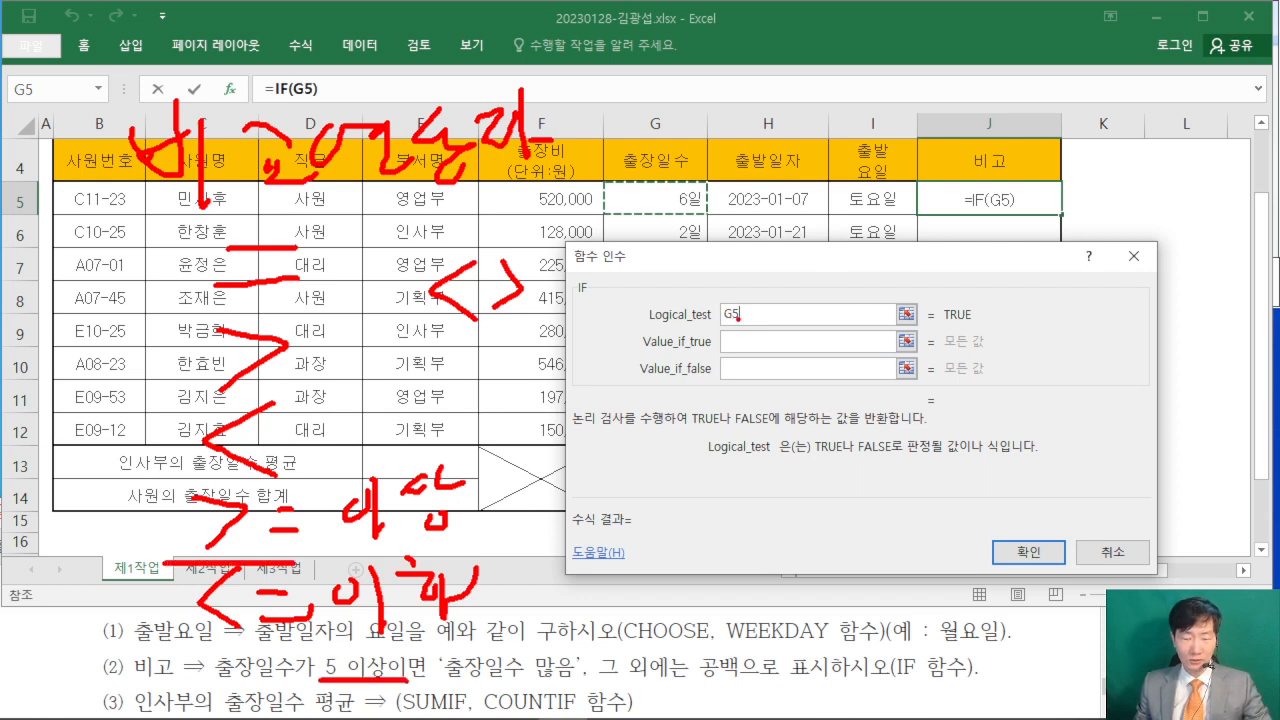
pyautogui.press('Escape')
# - Complete the Logical_test condition as G5>=5
pyautogui.click(804, 312)
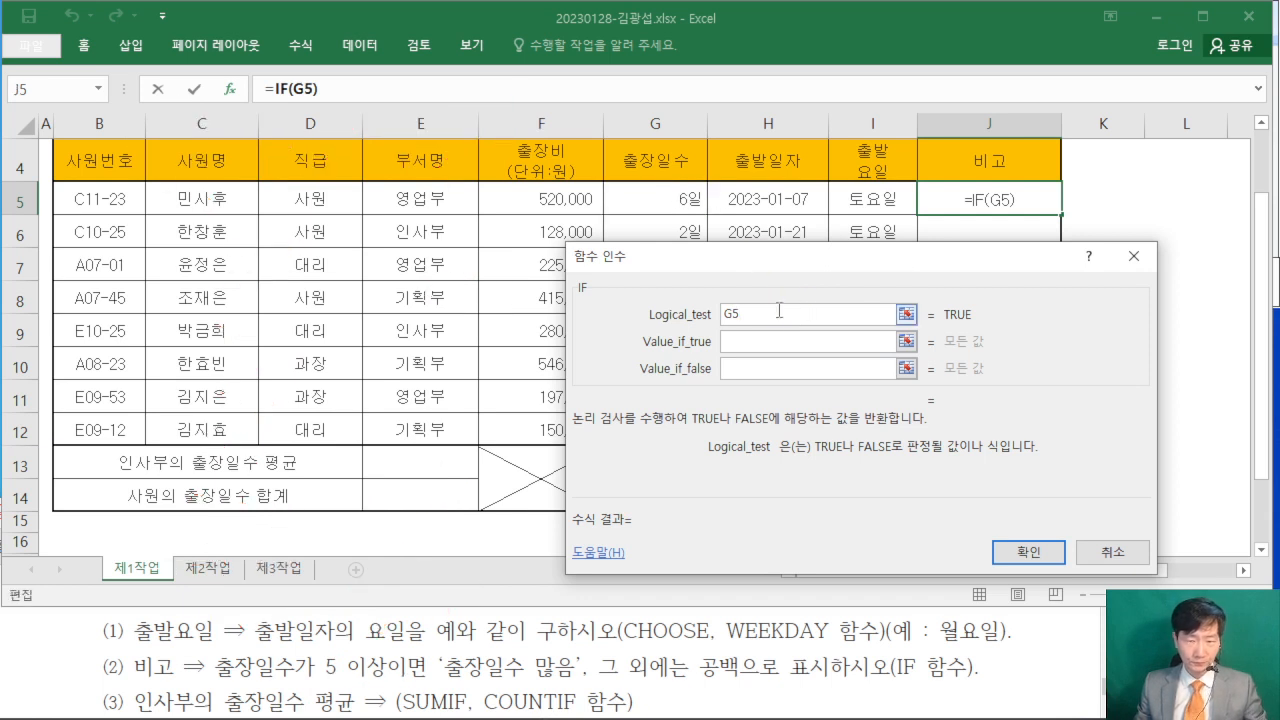
pyautogui.write('>=')
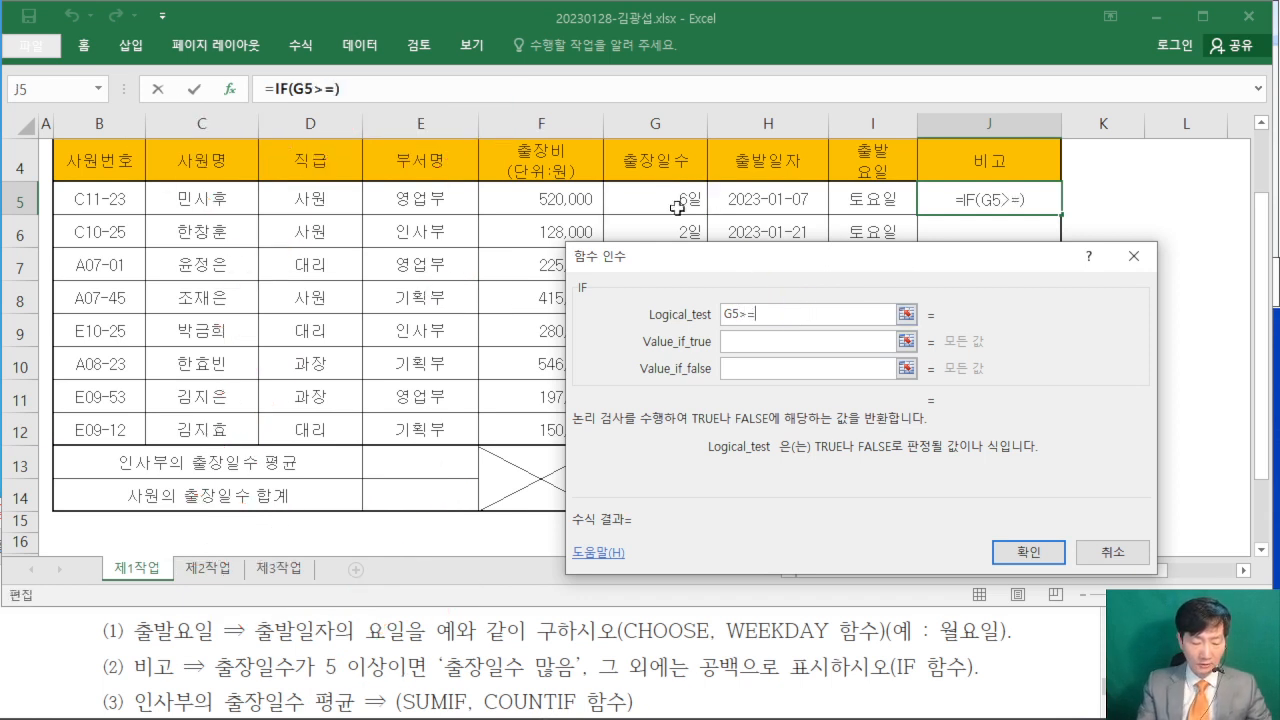
pyautogui.write('5')
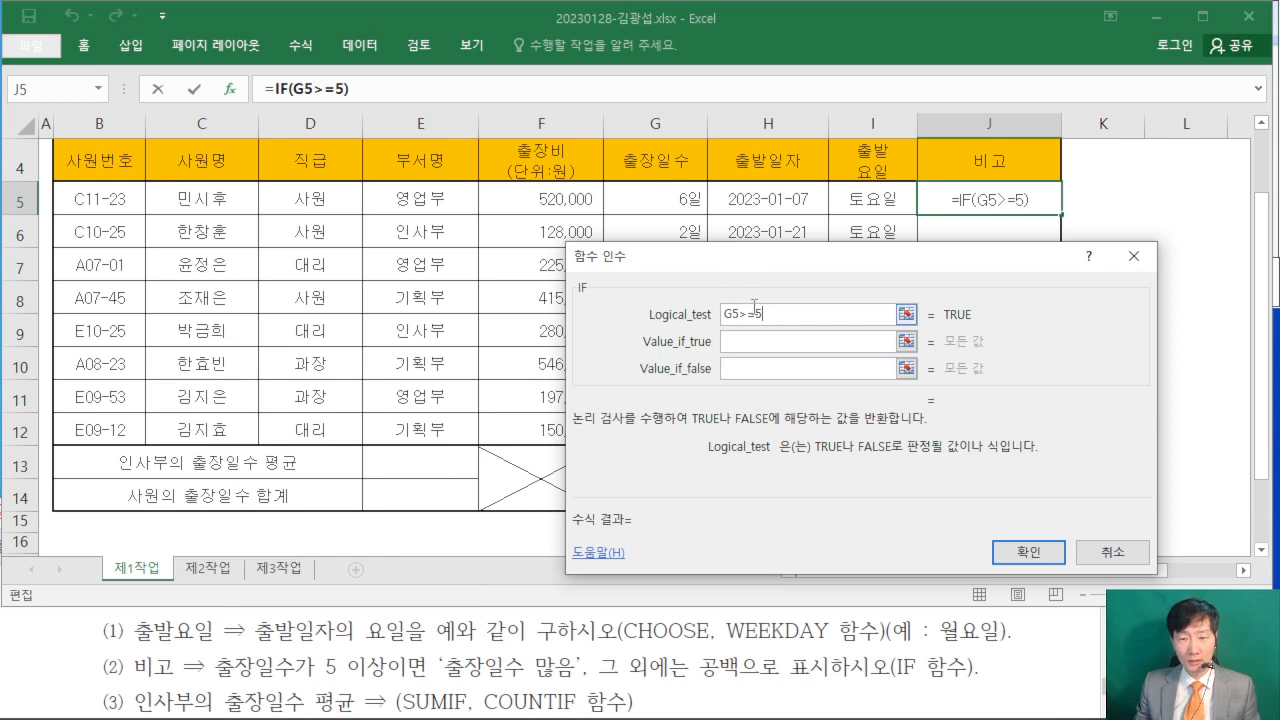
# - Set the IF function's Value_if_true to "출장일수 많음"
pyautogui.click(745, 341)
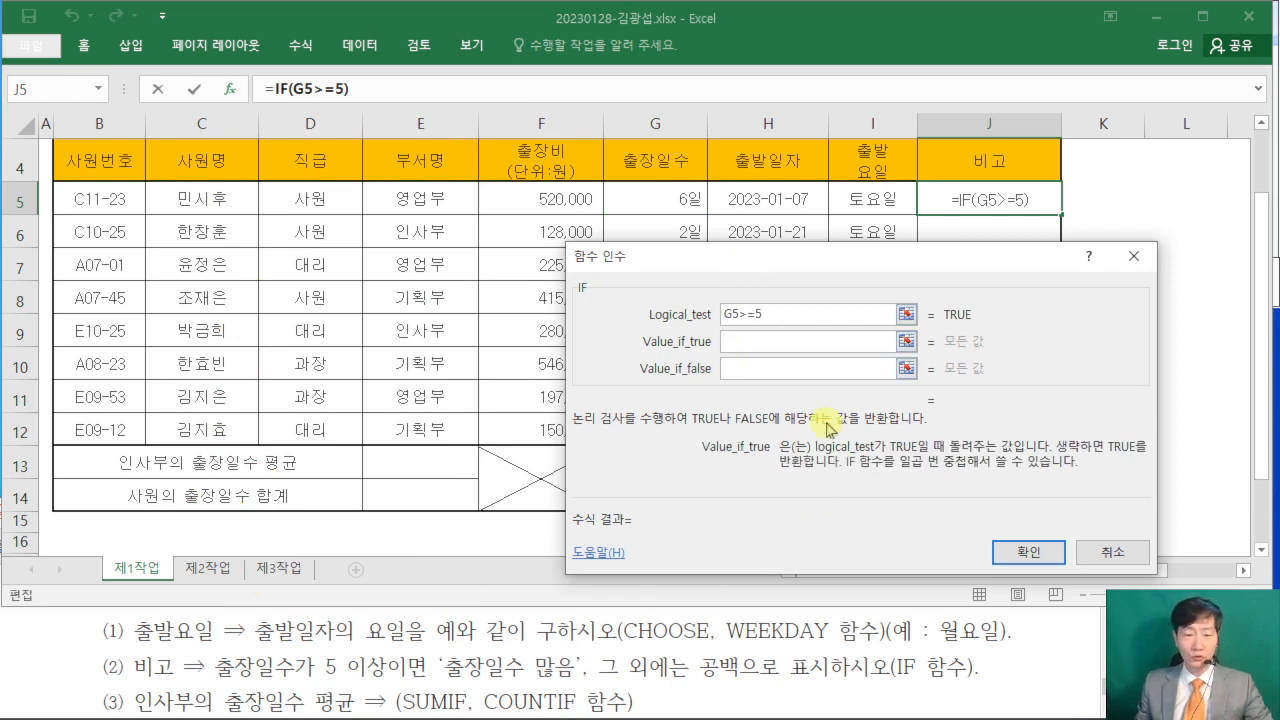
pyautogui.write('"')
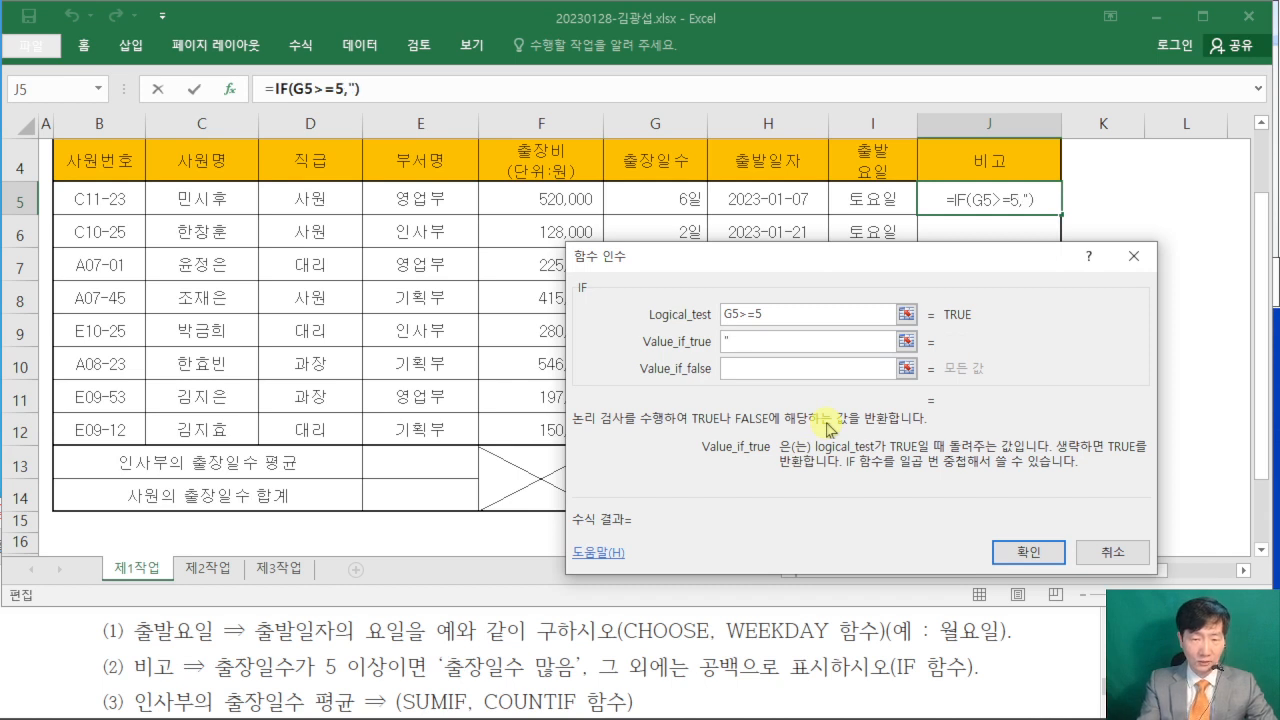
pyautogui.write('CNF')
pyautogui.press('BackSpace')
pyautogui.press('BackSpace')
pyautogui.press('BackSpace')
pyautogui.press('Hangul')
pyautogui.write('출')
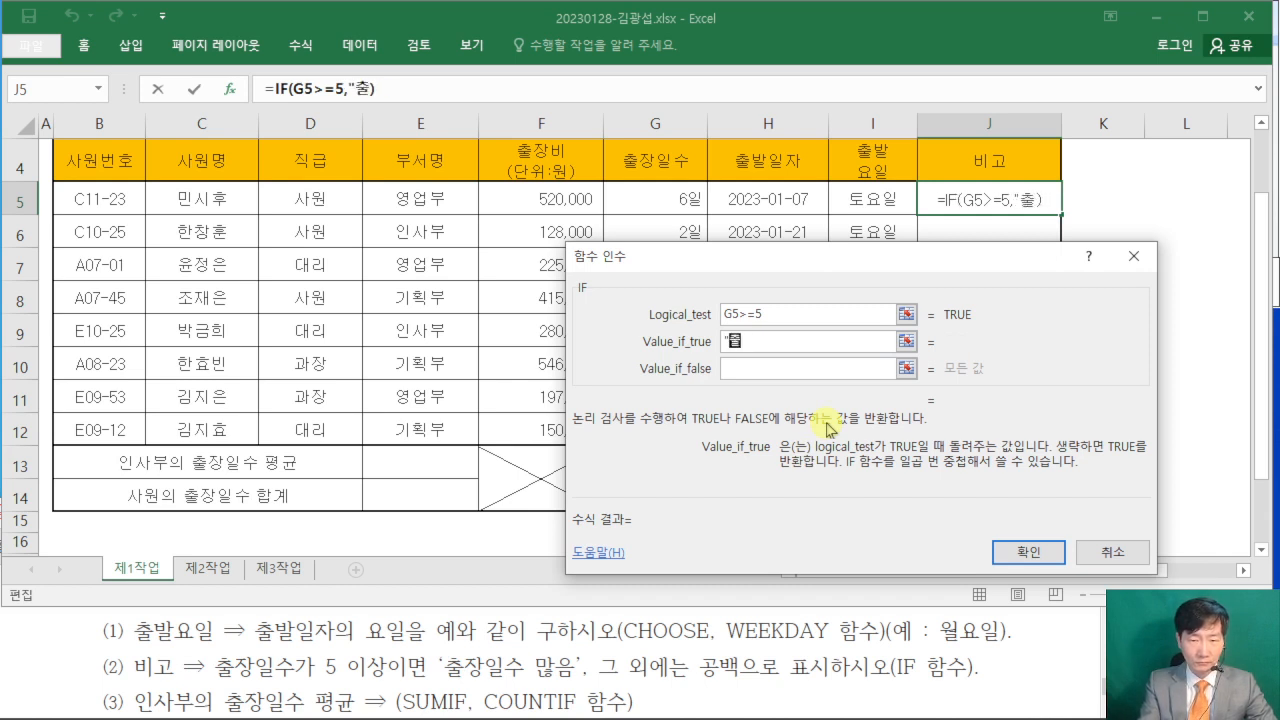
pyautogui.write('장일수 많음')
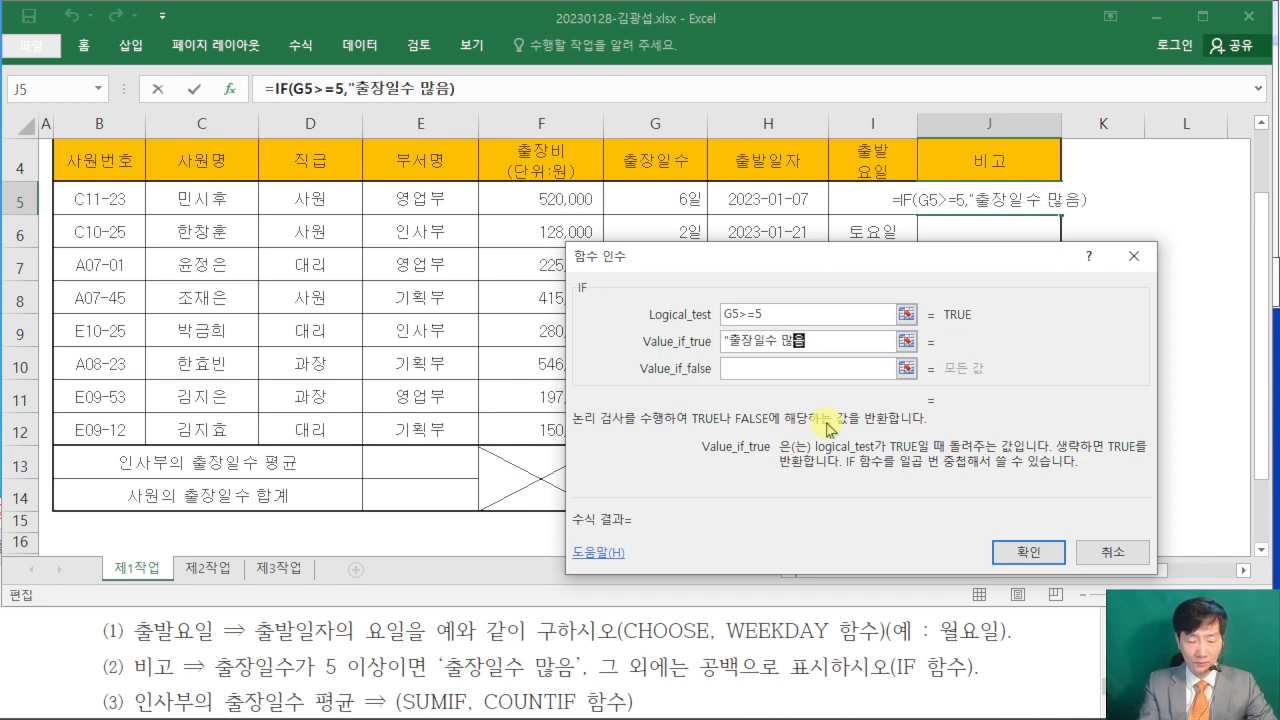
pyautogui.write('"')
pyautogui.press('Tab')
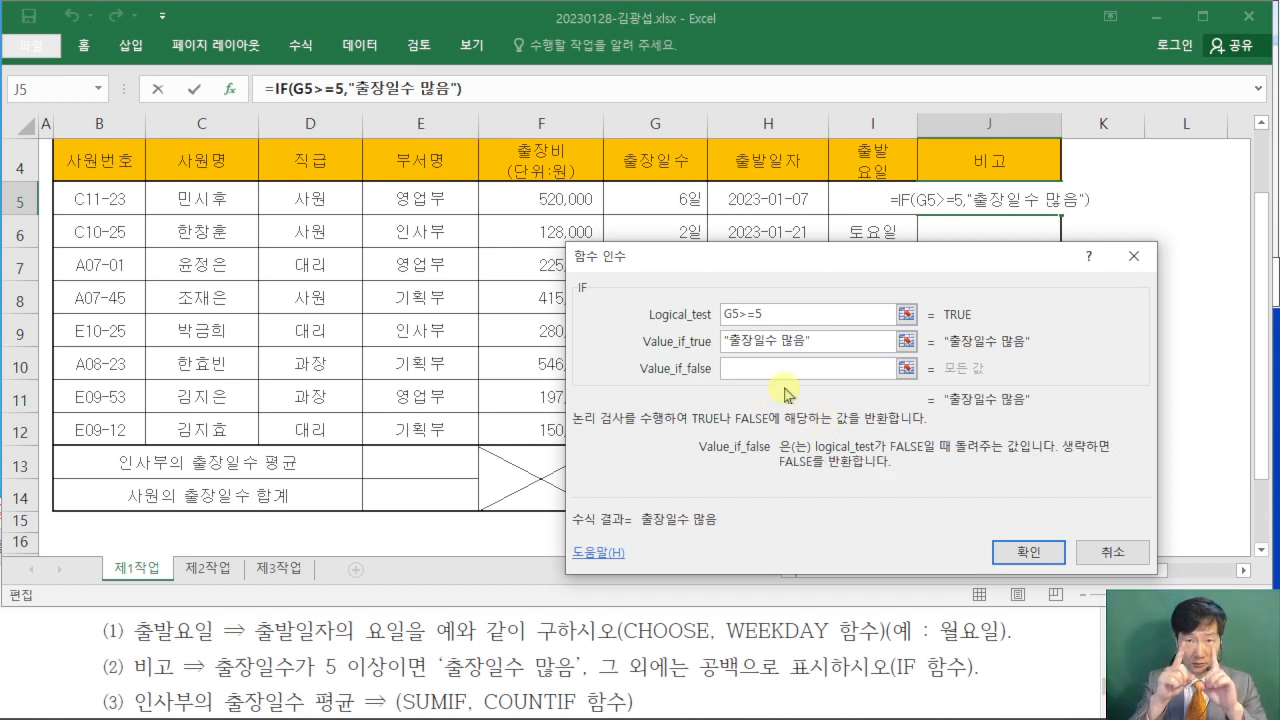
# - Set Value_if_false to an empty string ("") and commit the IF formula in J5
pyautogui.press('Menu')
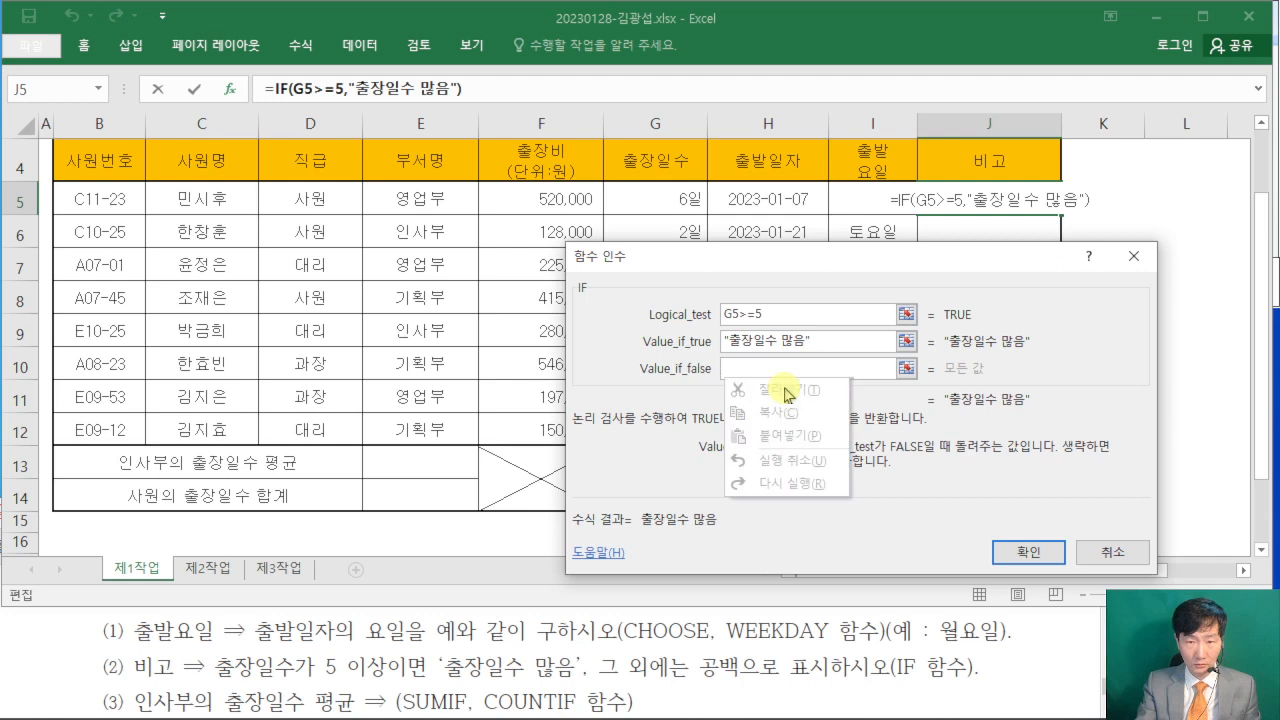
pyautogui.press('Escape')
pyautogui.write('""')
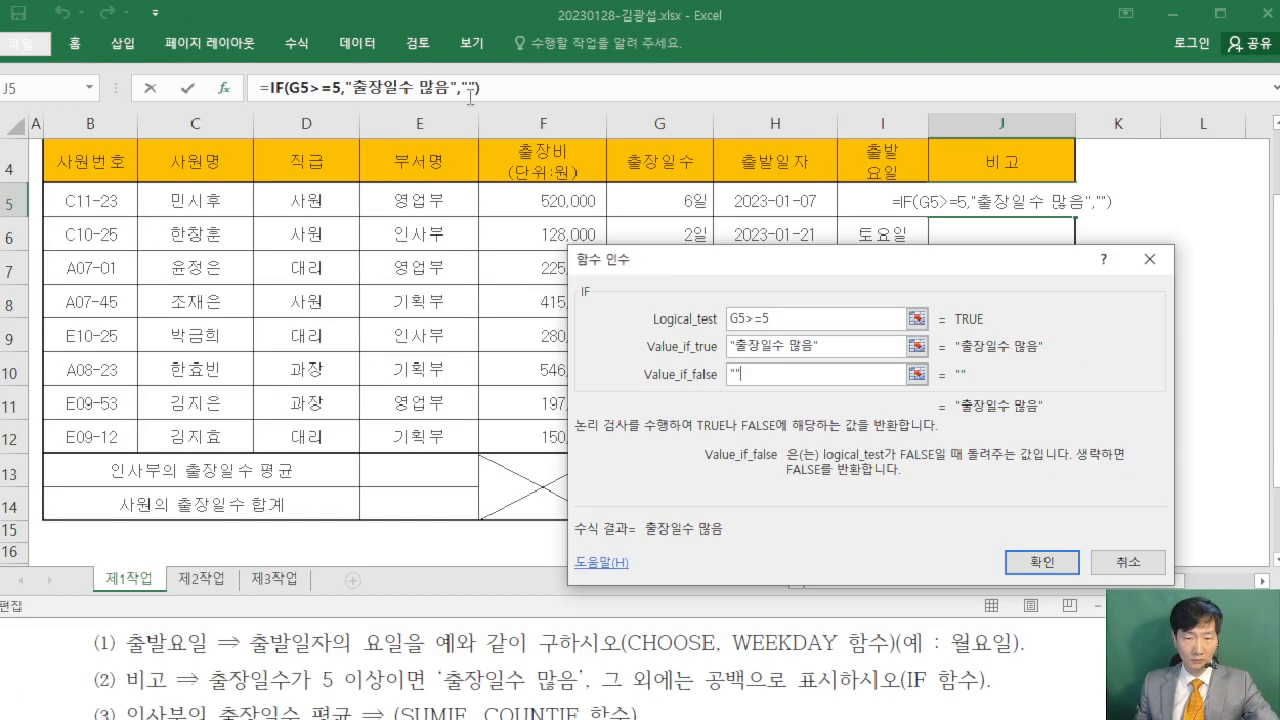
pyautogui.click(1029, 553)
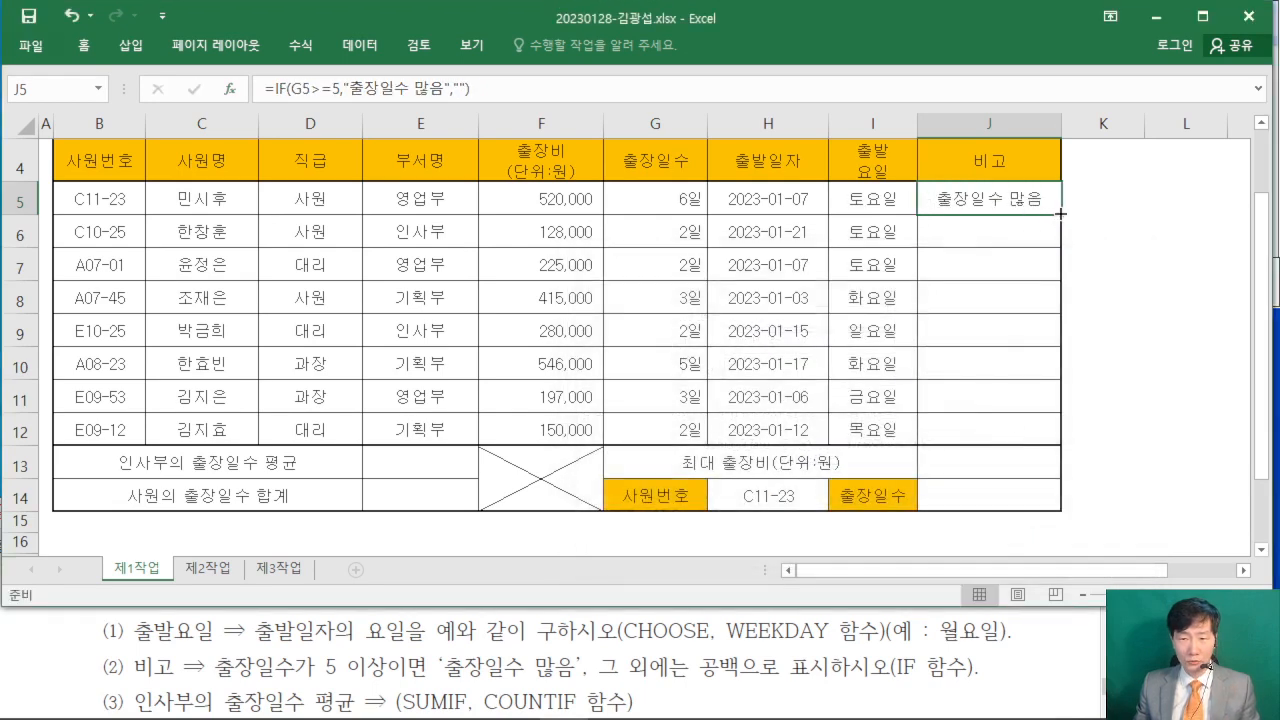
# - Fill the 비고 formula from J5 down to J12 using the fill-without-formatting option (서식 없이 채우기)
pyautogui.moveTo(1064, 214); pyautogui.dragTo(1061, 444)
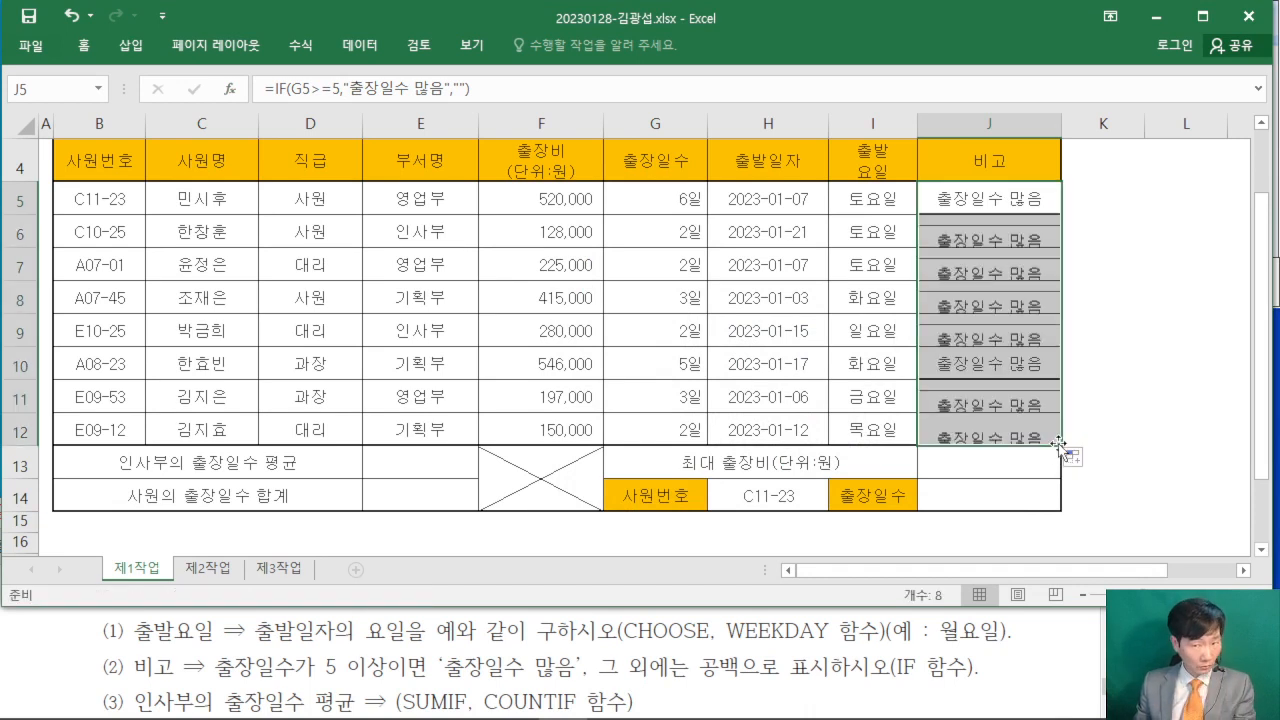
pyautogui.click(1078, 466)
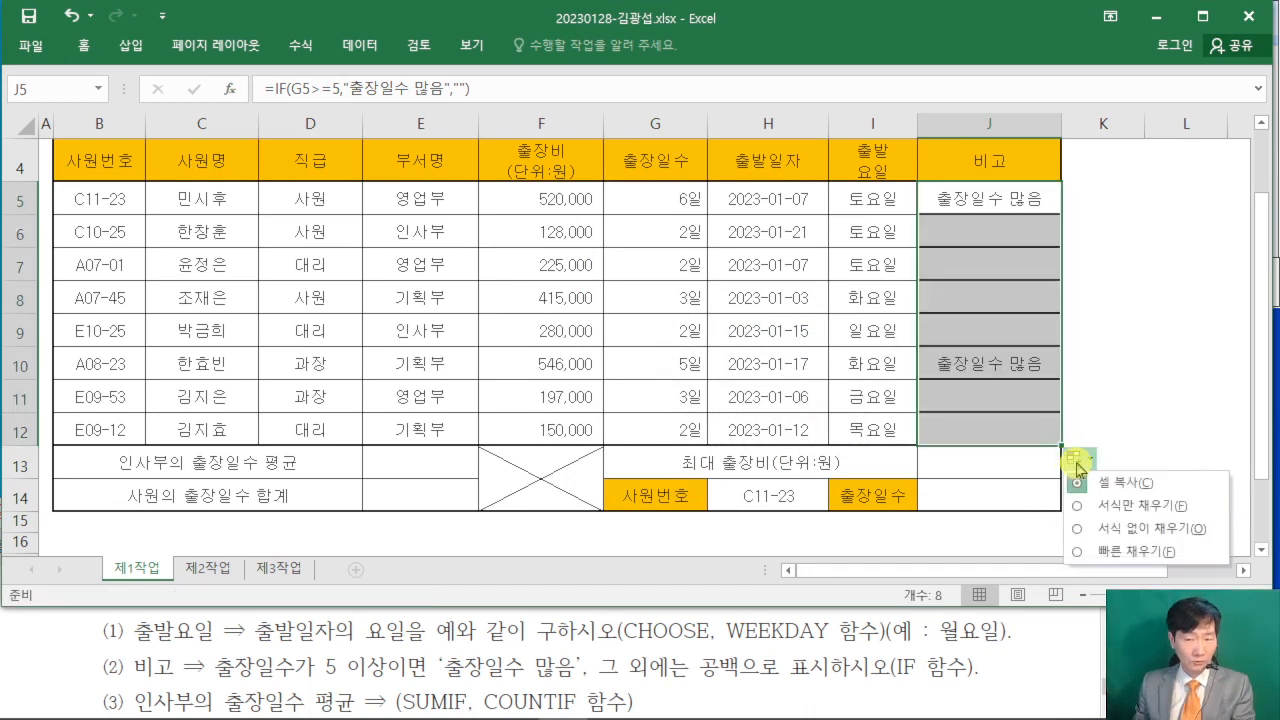
pyautogui.click(1080, 530)
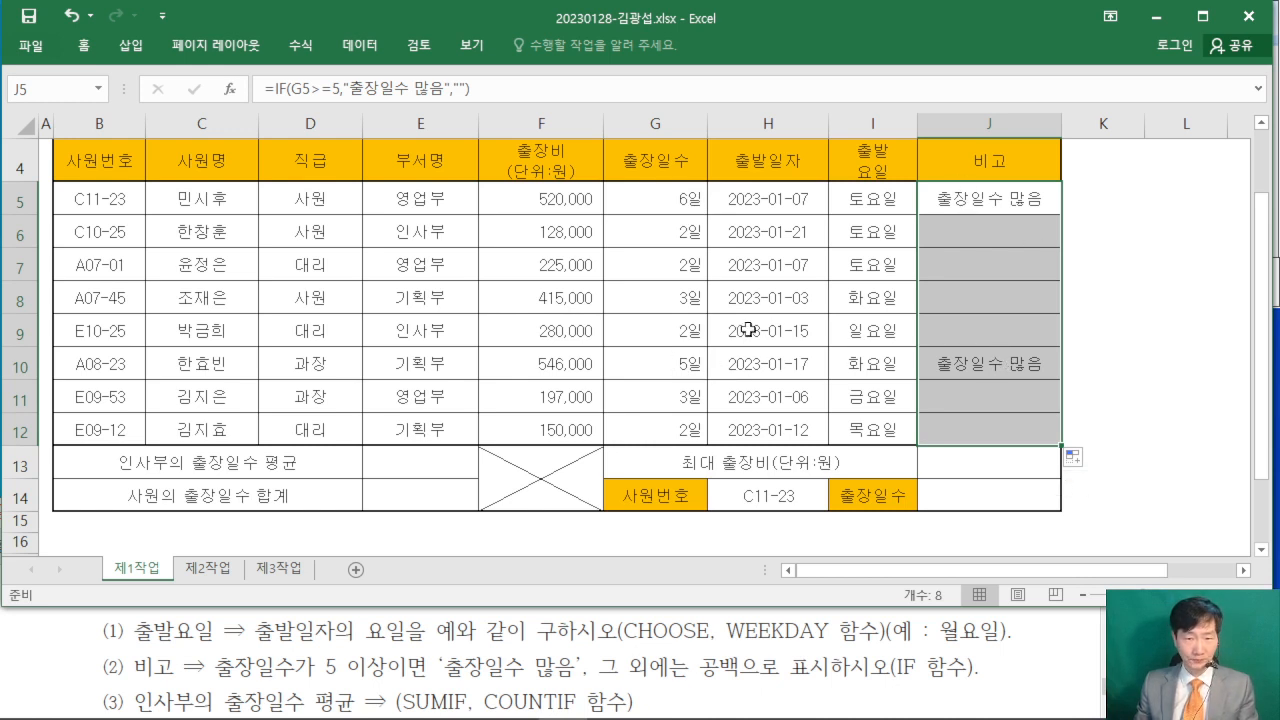
pyautogui.click(1128, 368)
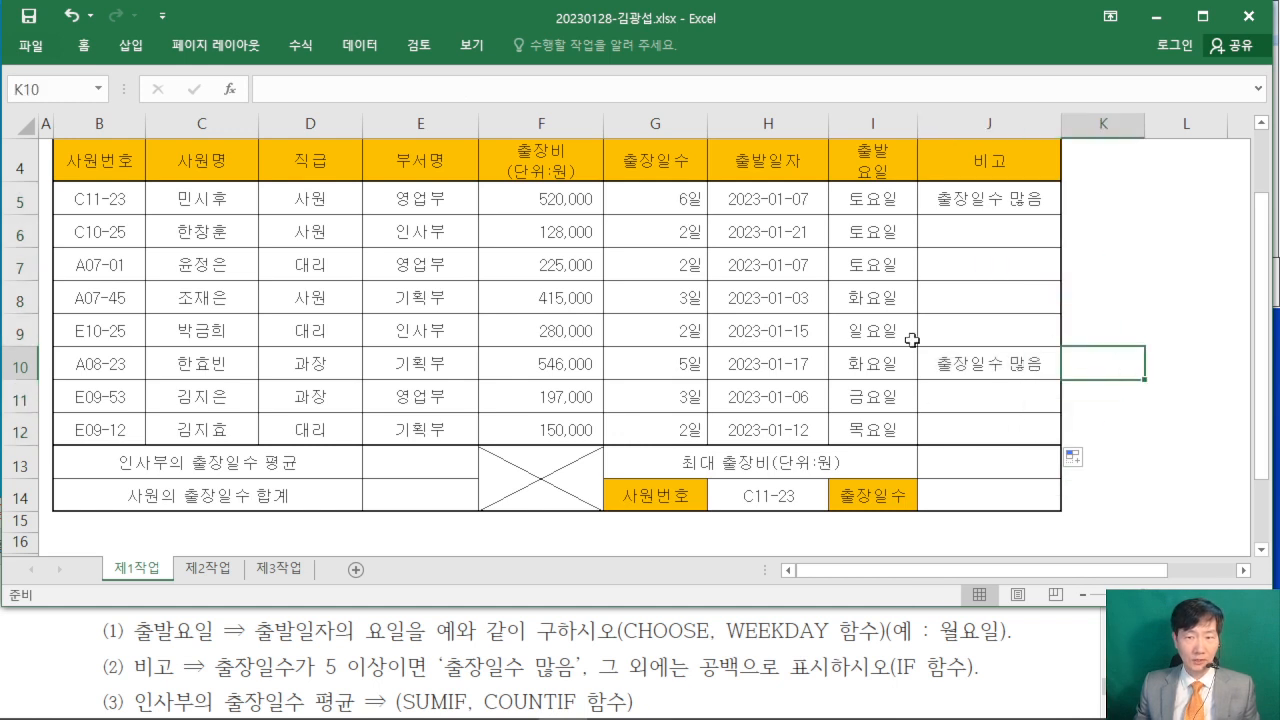
# - Start a SUMIF formula in the 인사부의 출장일수 평균 cell E13 and open its function arguments, keeping the 부서명 column uncovered
pyautogui.click(422, 460)
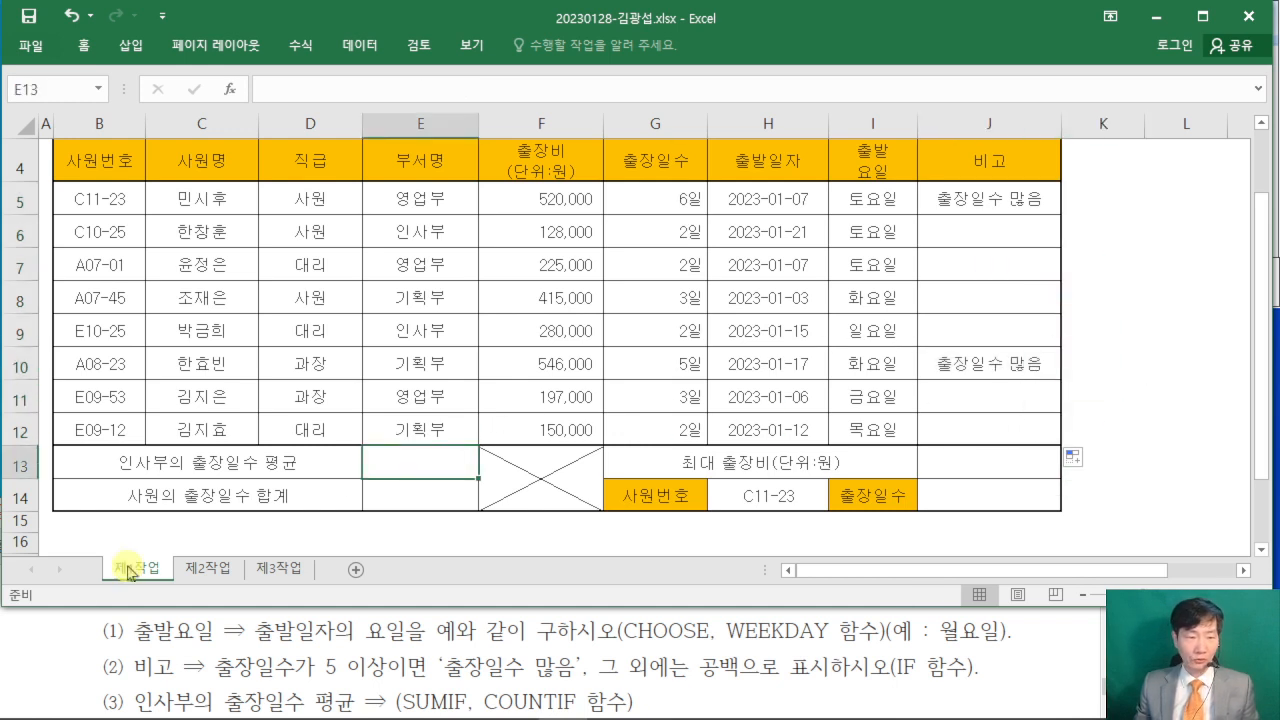
pyautogui.click(64, 630)
pyautogui.scroll(-1, 64, 630)
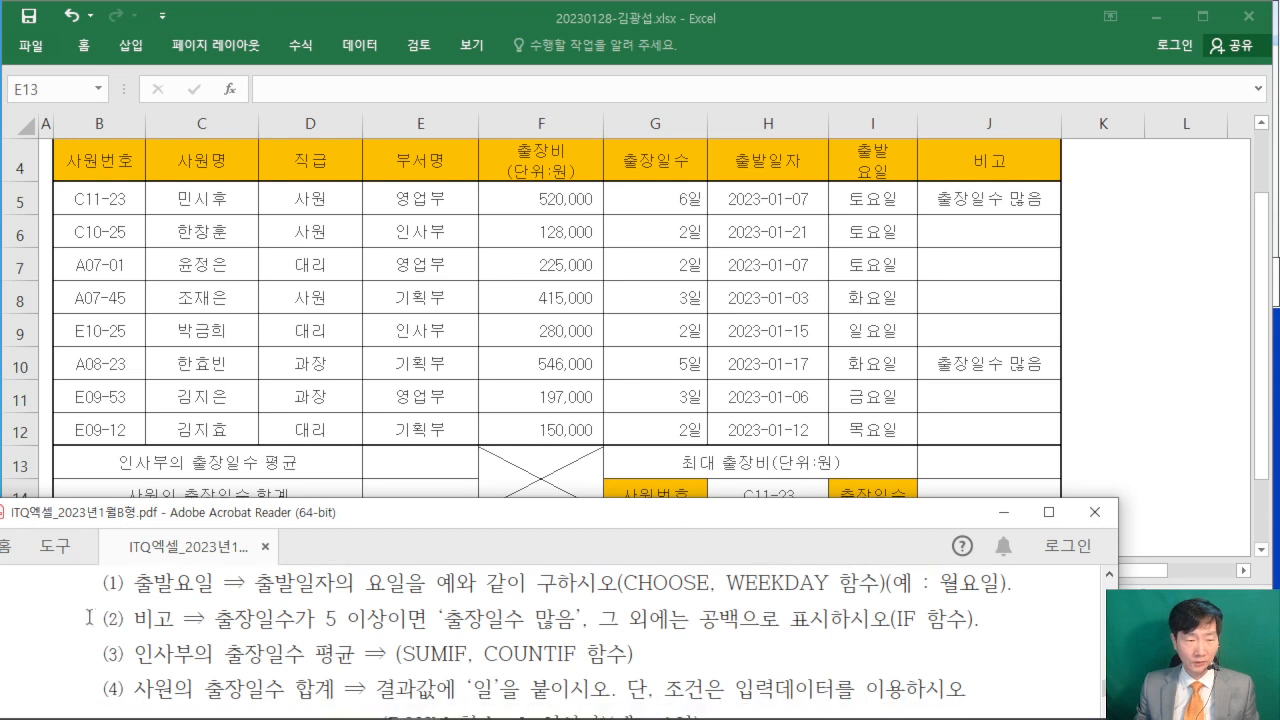
pyautogui.click(420, 475)
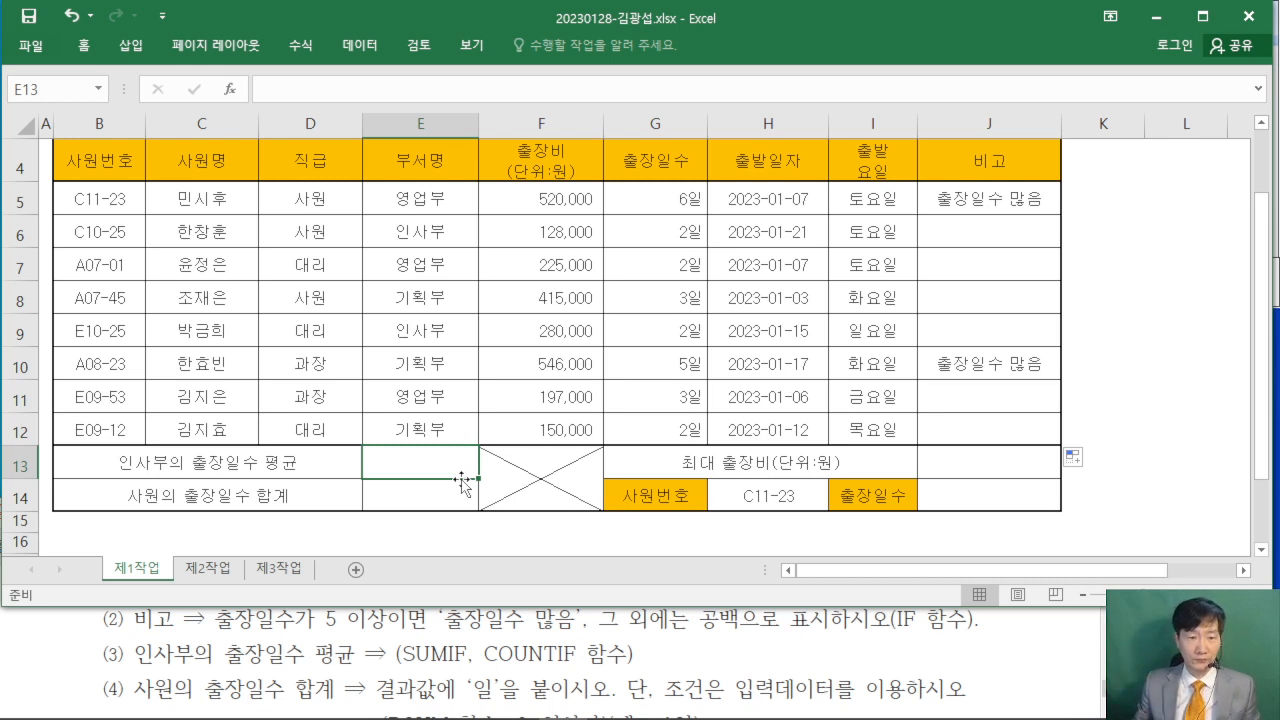
pyautogui.write('=')
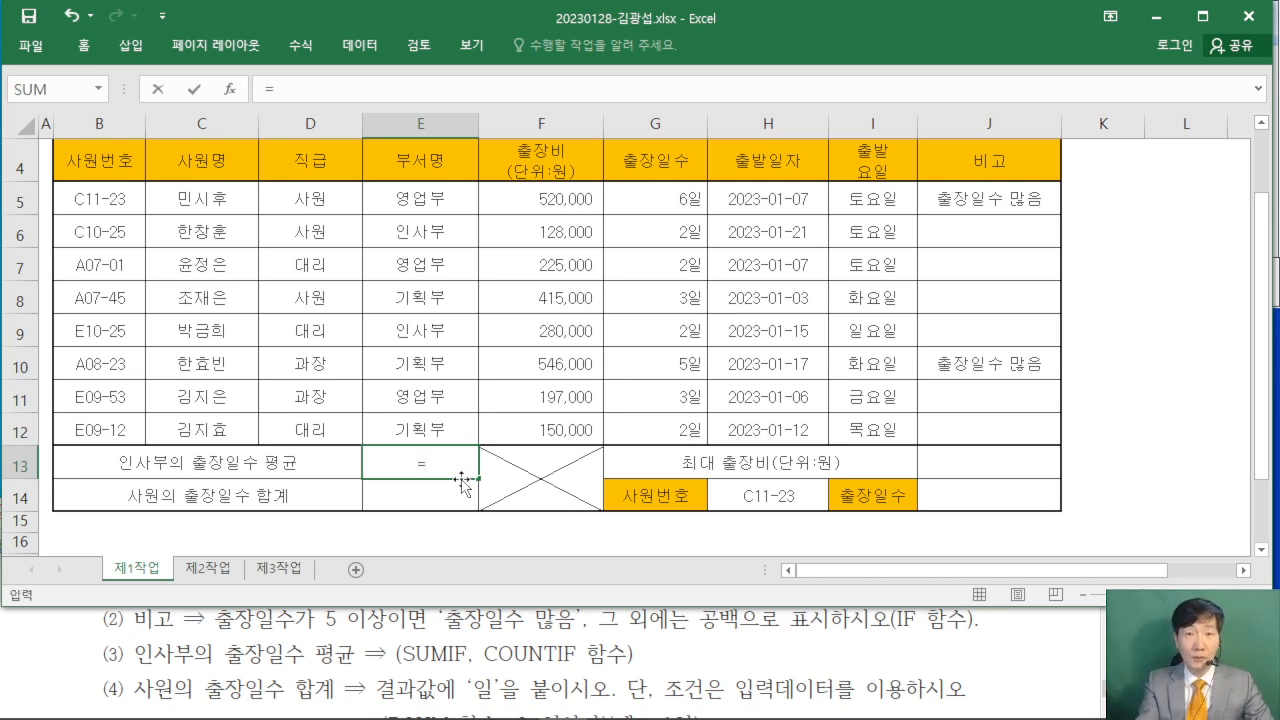
pyautogui.write('ㅅ')
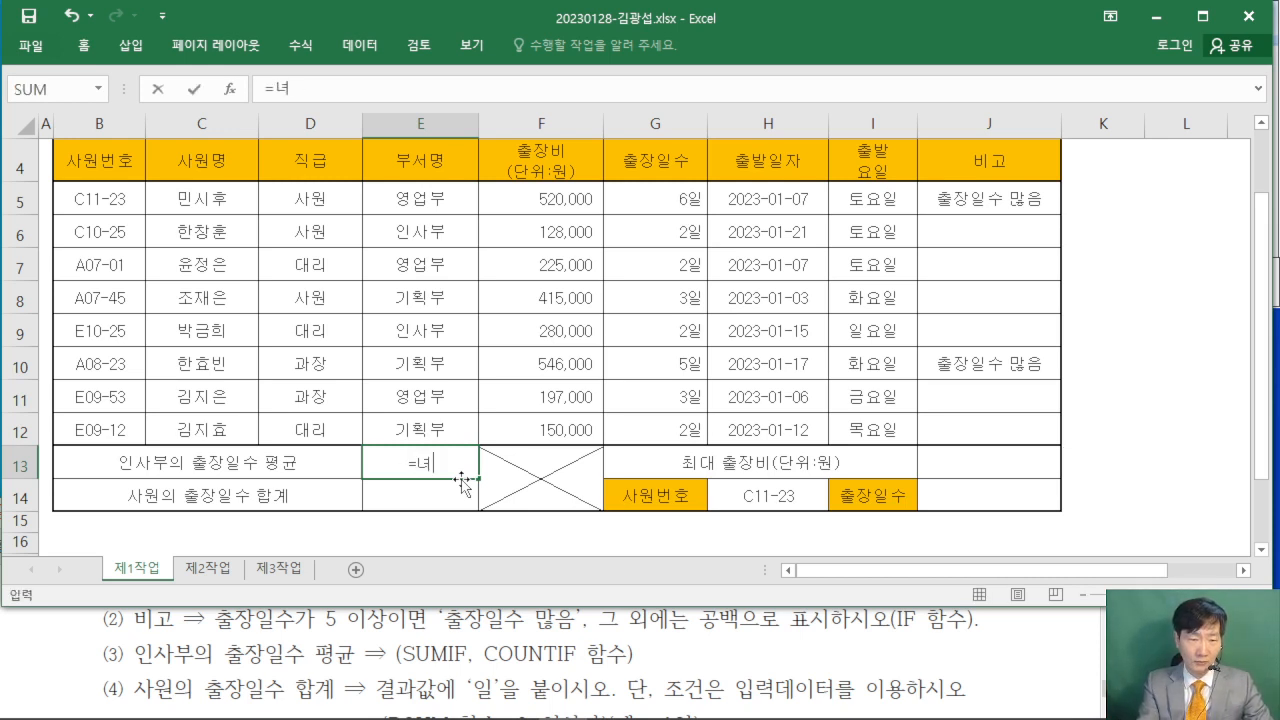
pyautogui.press('BackSpace')
pyautogui.write('SUM')
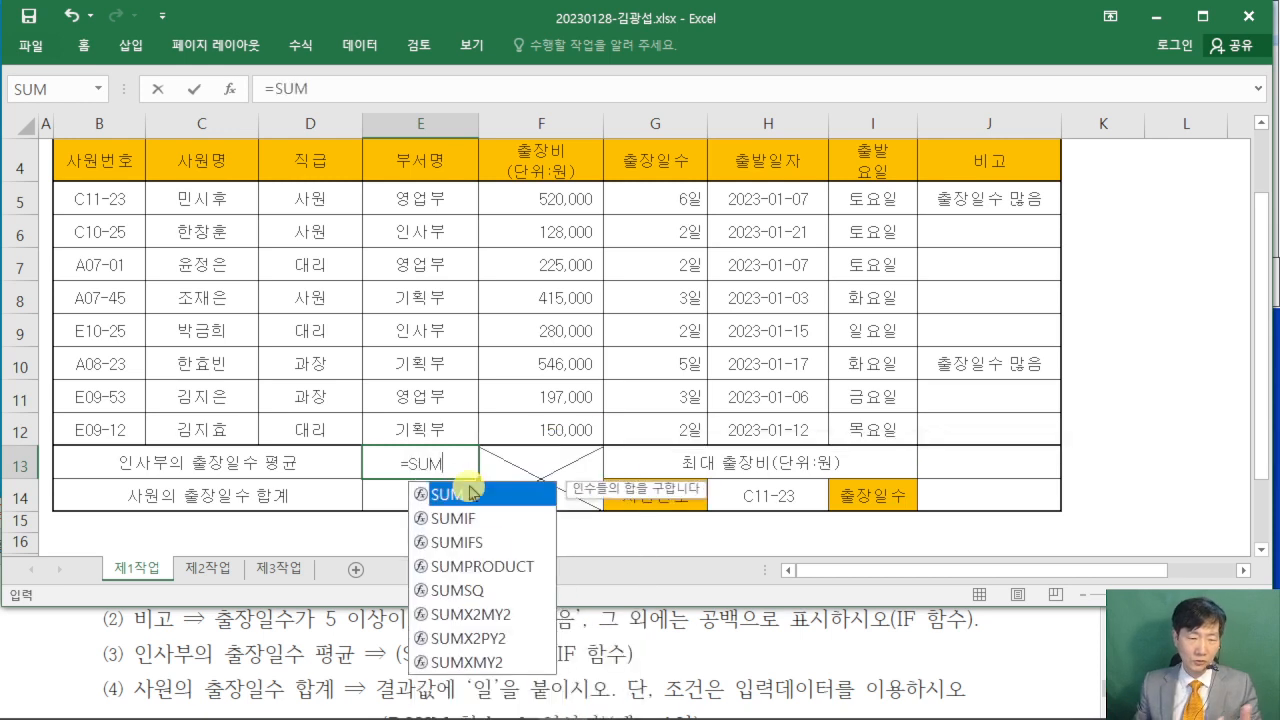
pyautogui.doubleClick(468, 518)
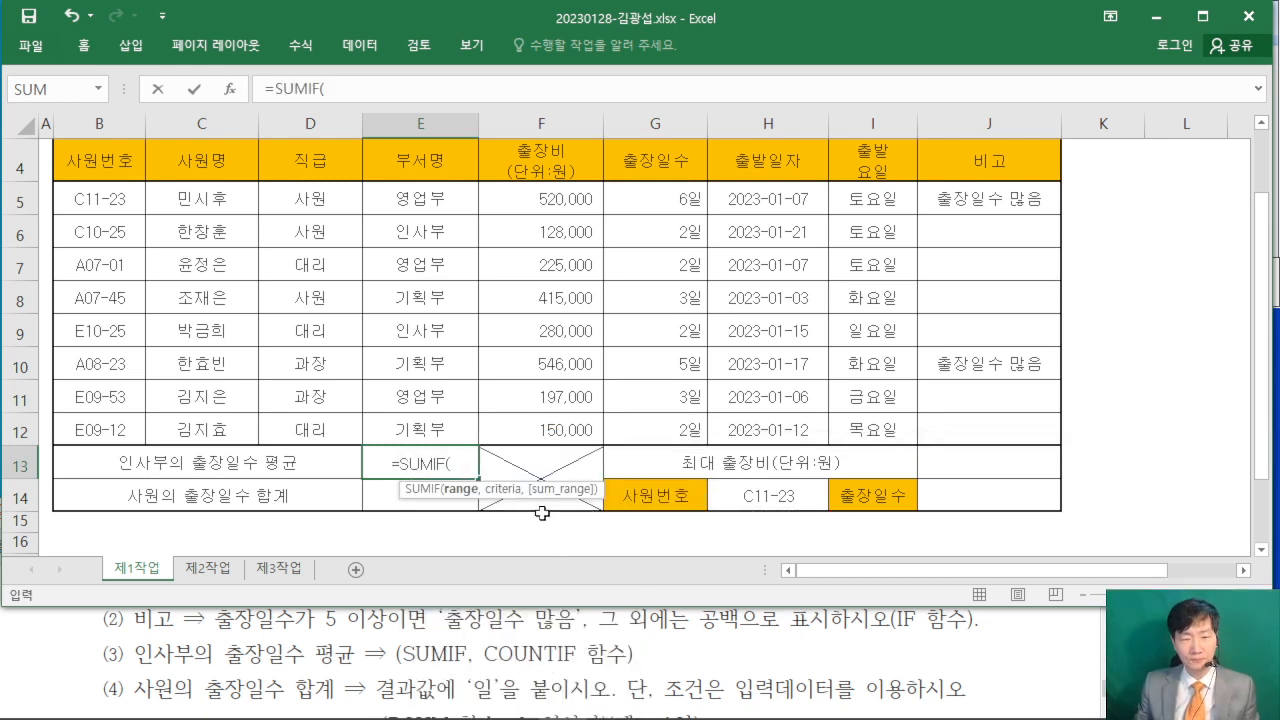
pyautogui.click(230, 92)
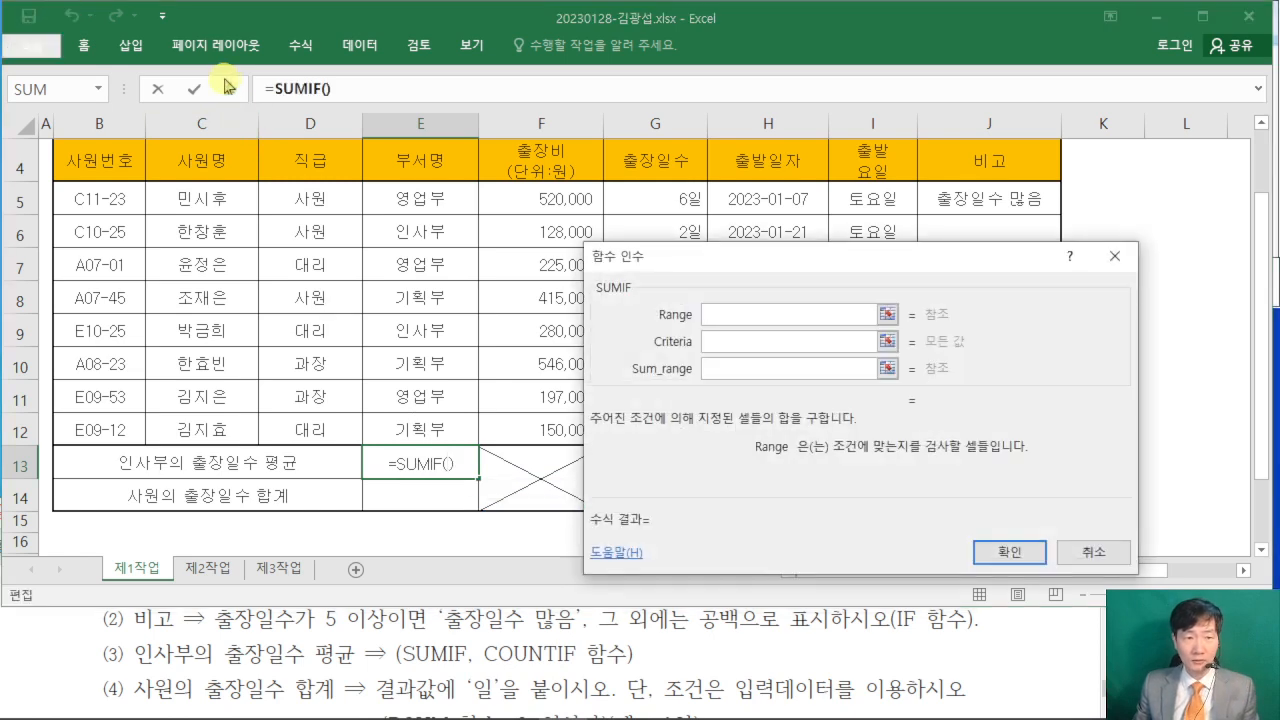
pyautogui.moveTo(740, 266); pyautogui.dragTo(826, 218)
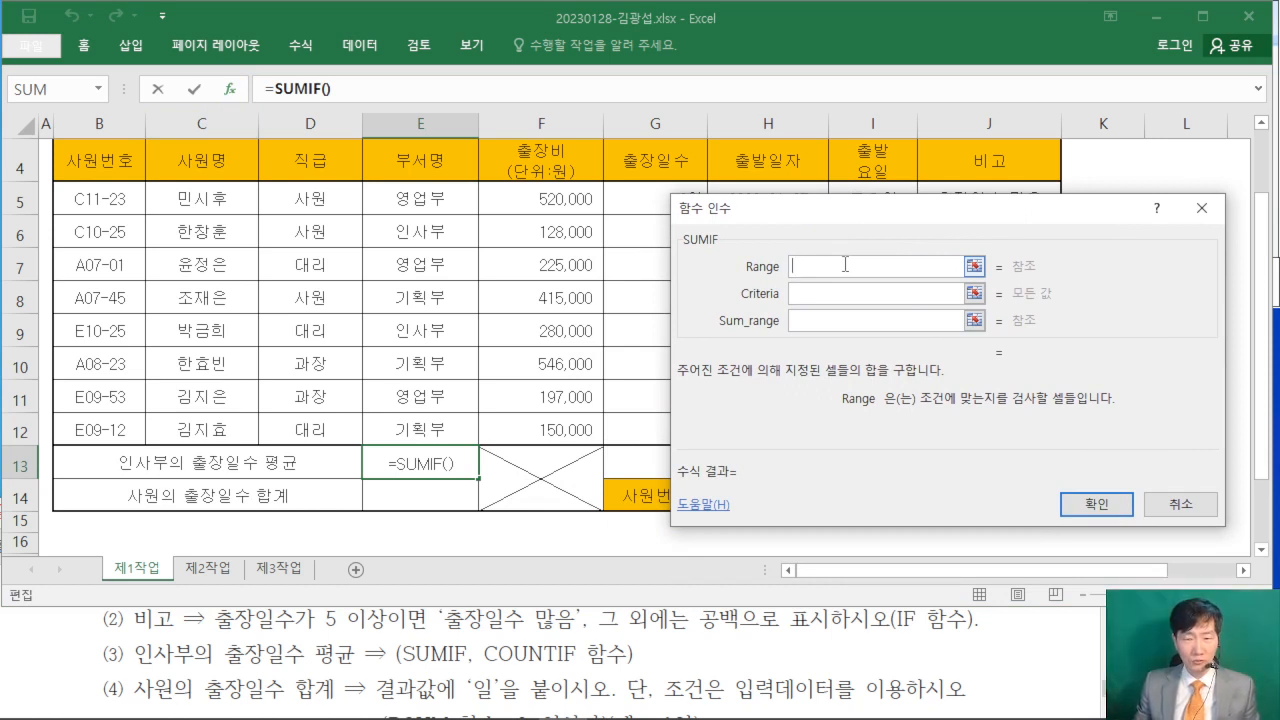
# - Set the SUMIF Range to the 부서명 cells E5:E12 and the Criteria to the 인사부 cell E6
pyautogui.click(822, 293)
pyautogui.click(825, 322)
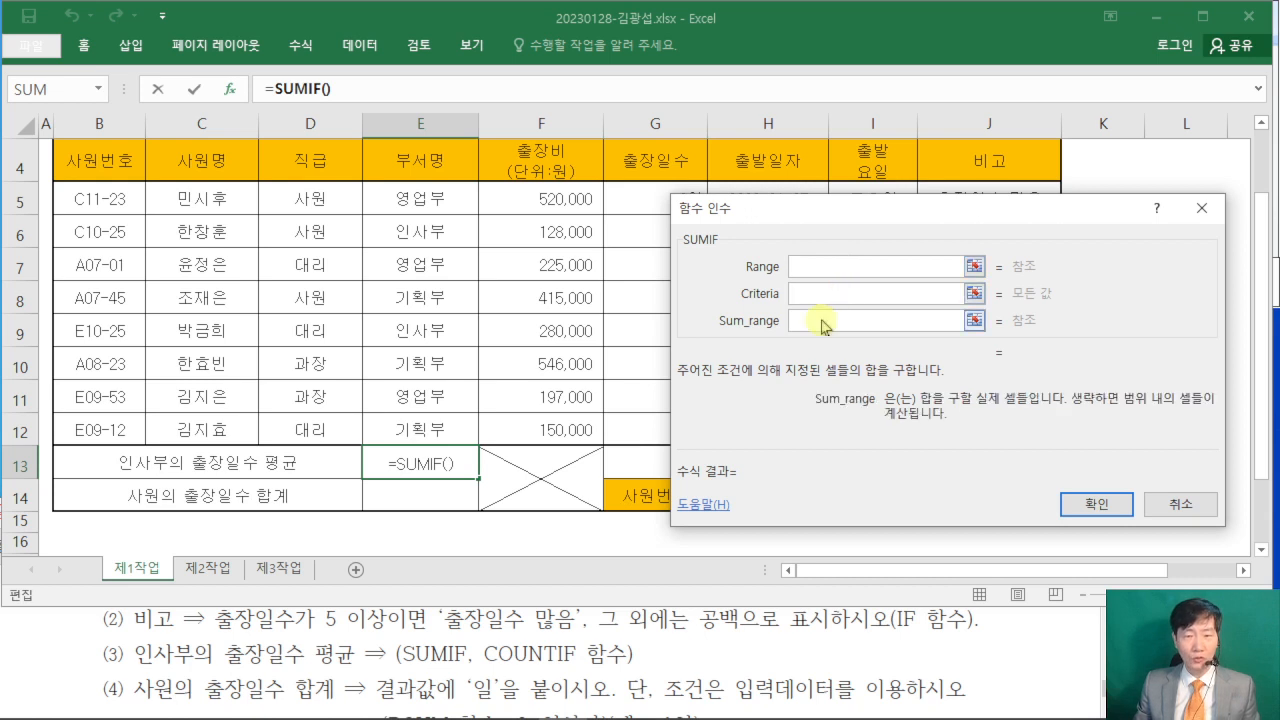
pyautogui.click(824, 268)
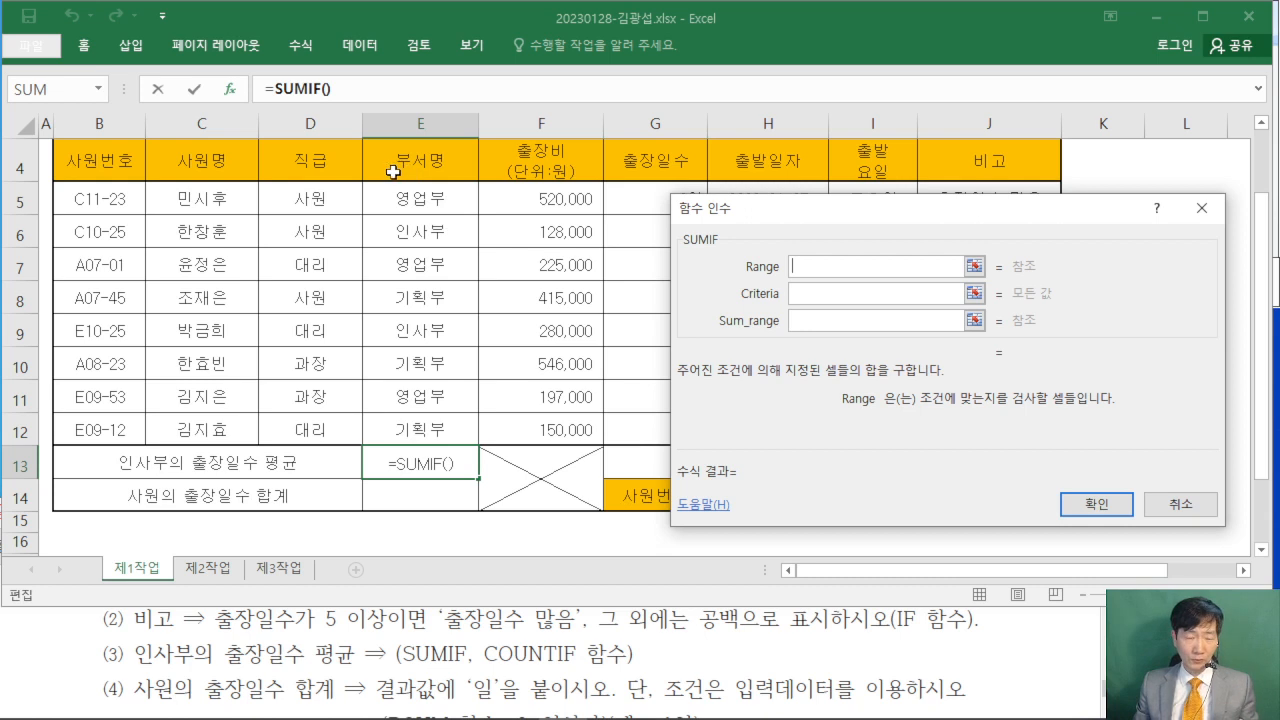
pyautogui.click(412, 197)
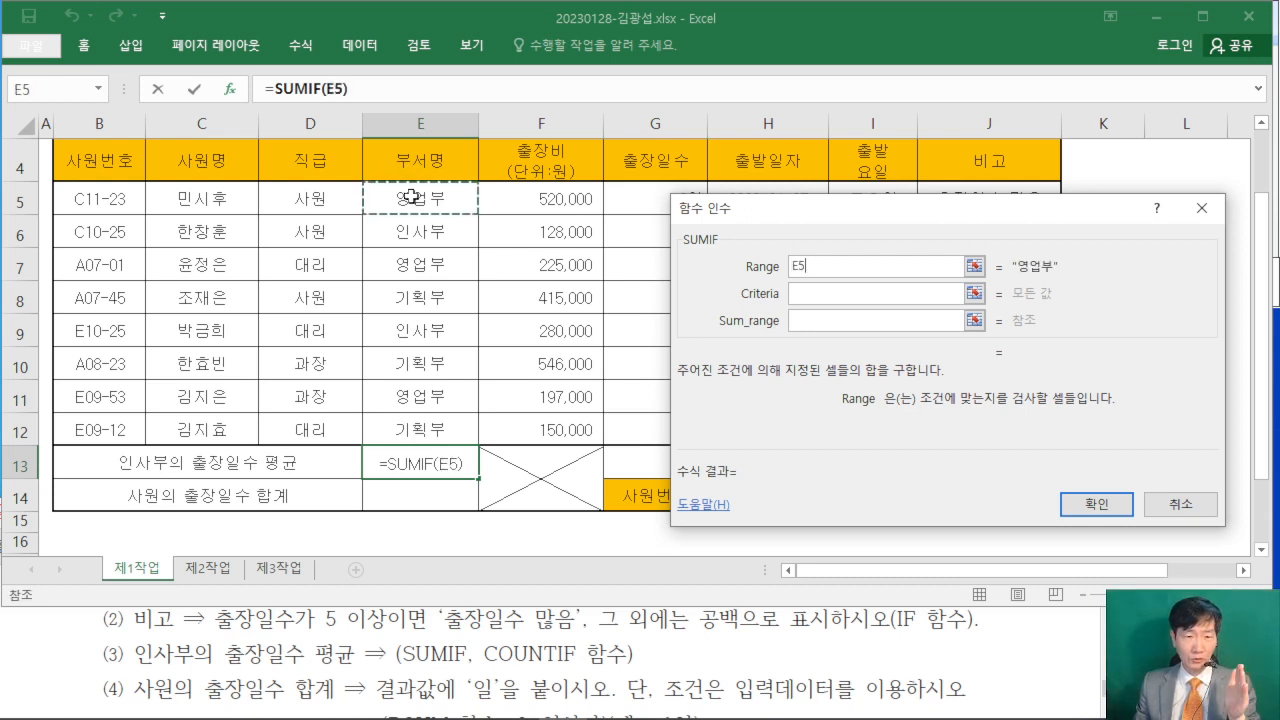
pyautogui.moveTo(412, 197); pyautogui.dragTo(418, 424)
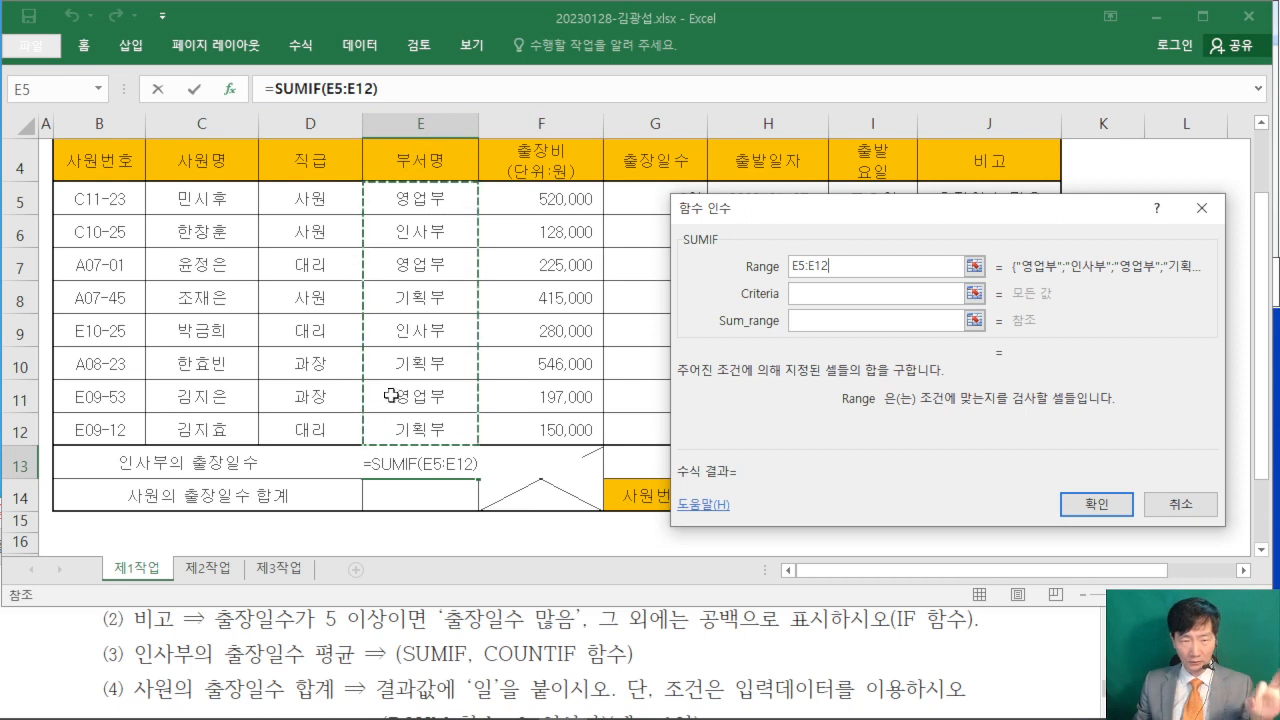
pyautogui.click(811, 293)
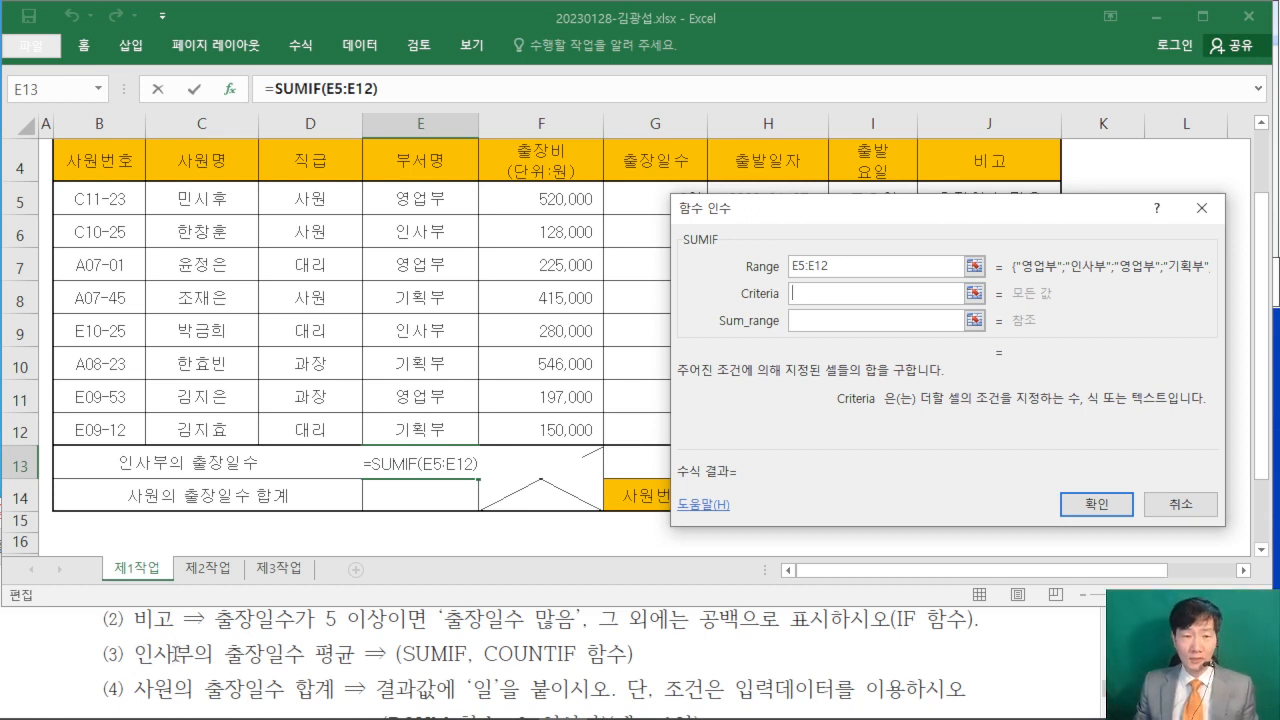
pyautogui.click(436, 232)
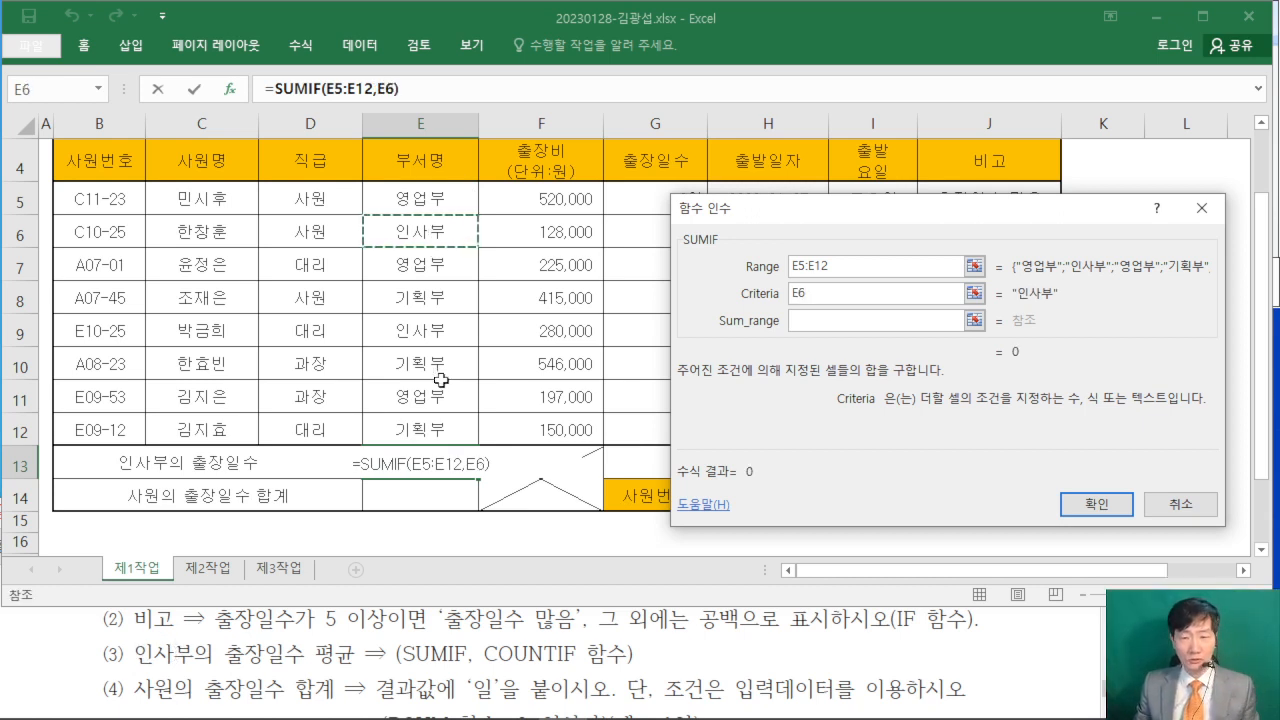
pyautogui.click(808, 296)
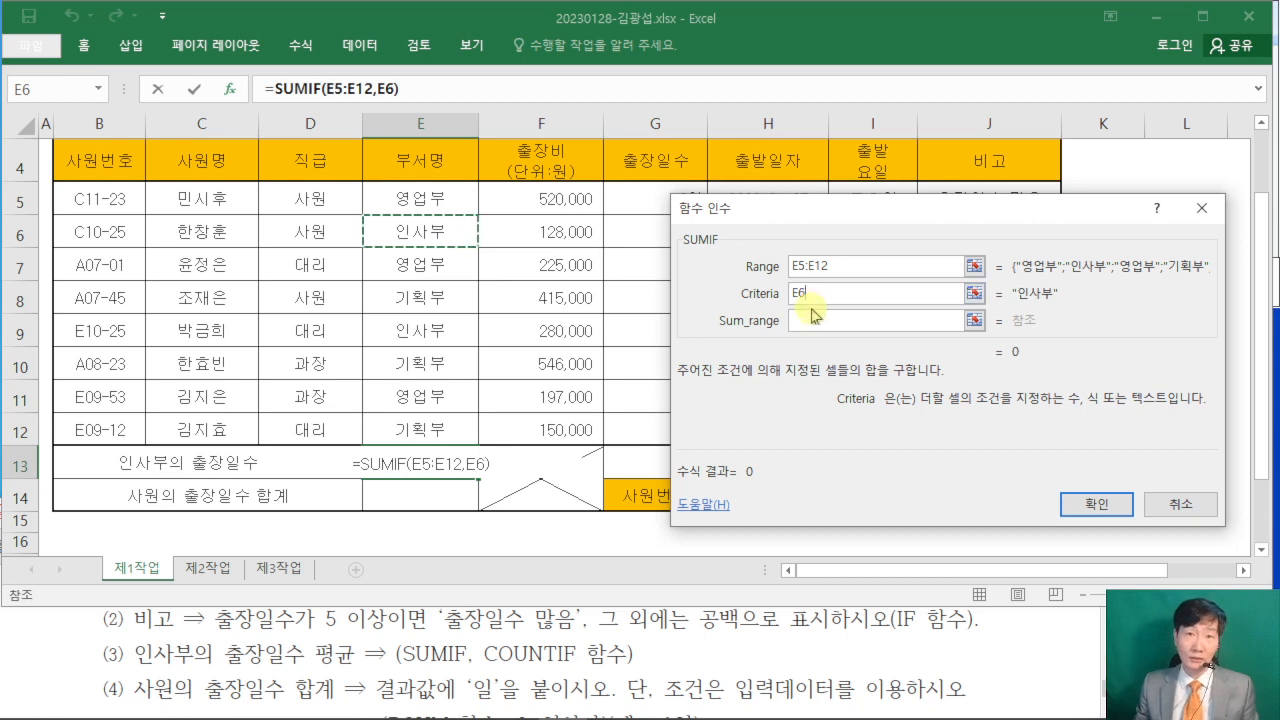
# - Set the SUMIF Sum_range to the 출장일수 cells G5:G12, moving the function arguments dialog off that column
pyautogui.click(801, 322)
pyautogui.click(801, 322)
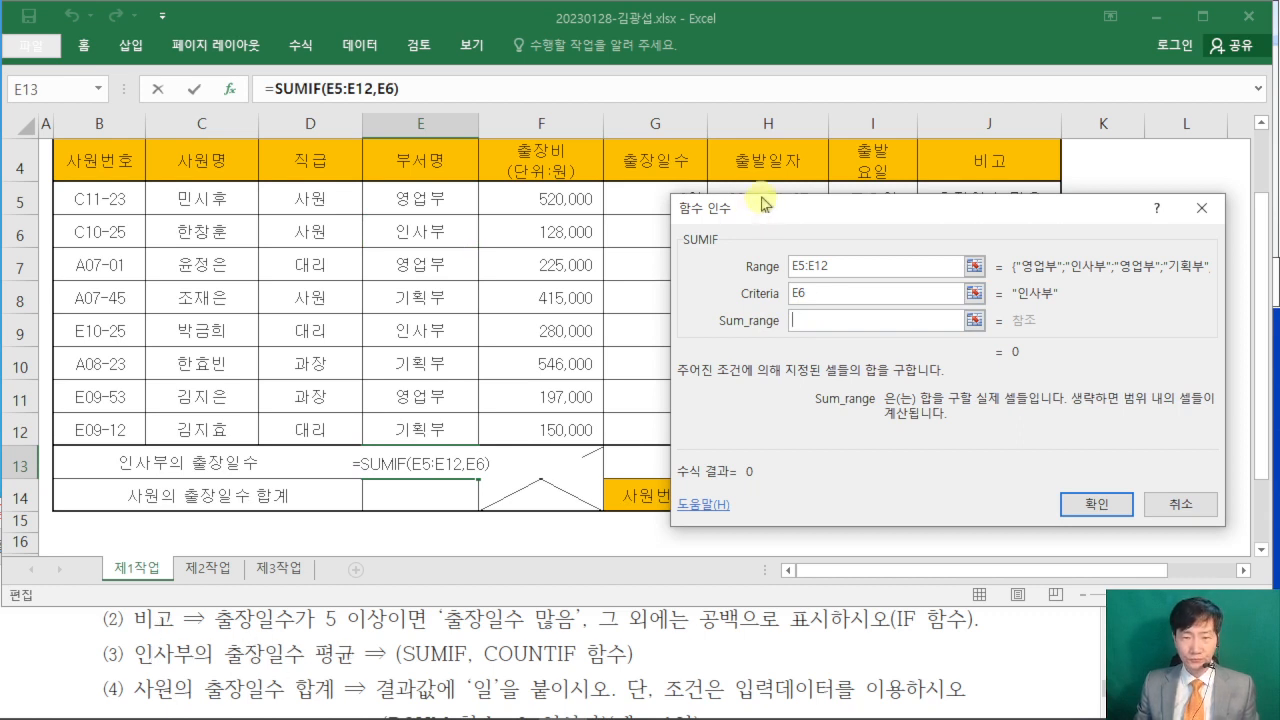
pyautogui.moveTo(740, 210); pyautogui.dragTo(876, 178)
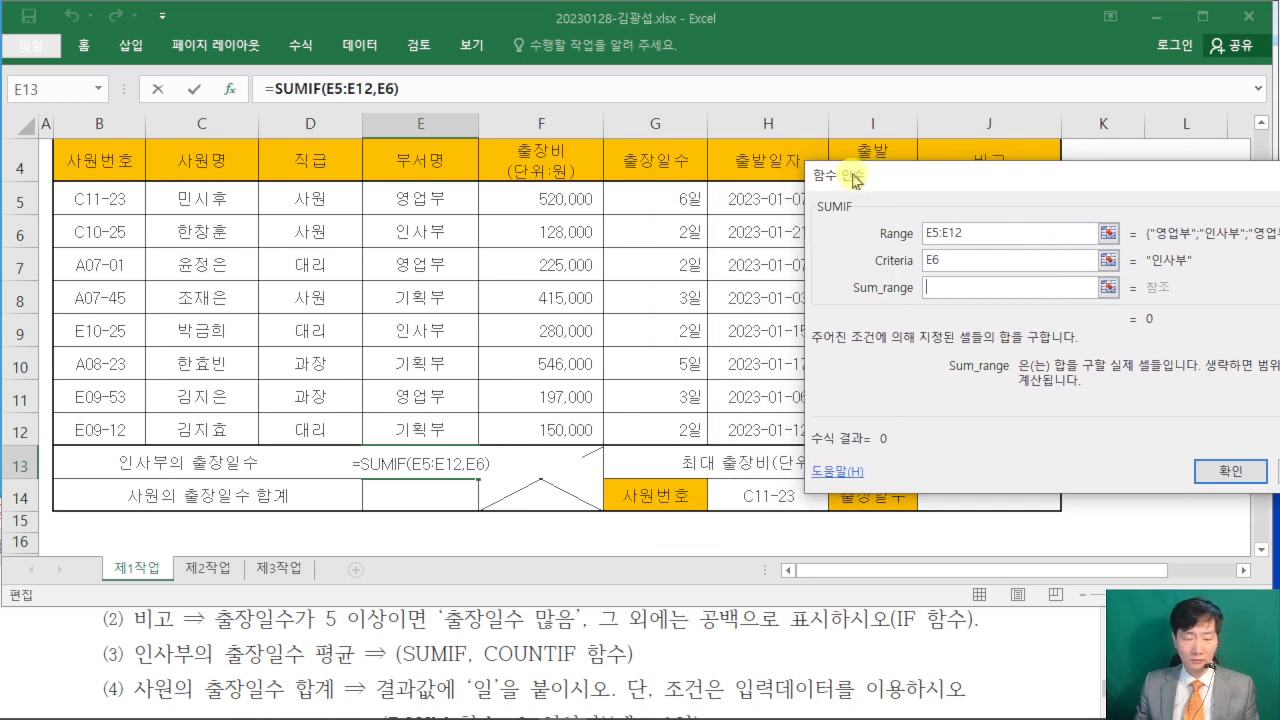
pyautogui.click(657, 191)
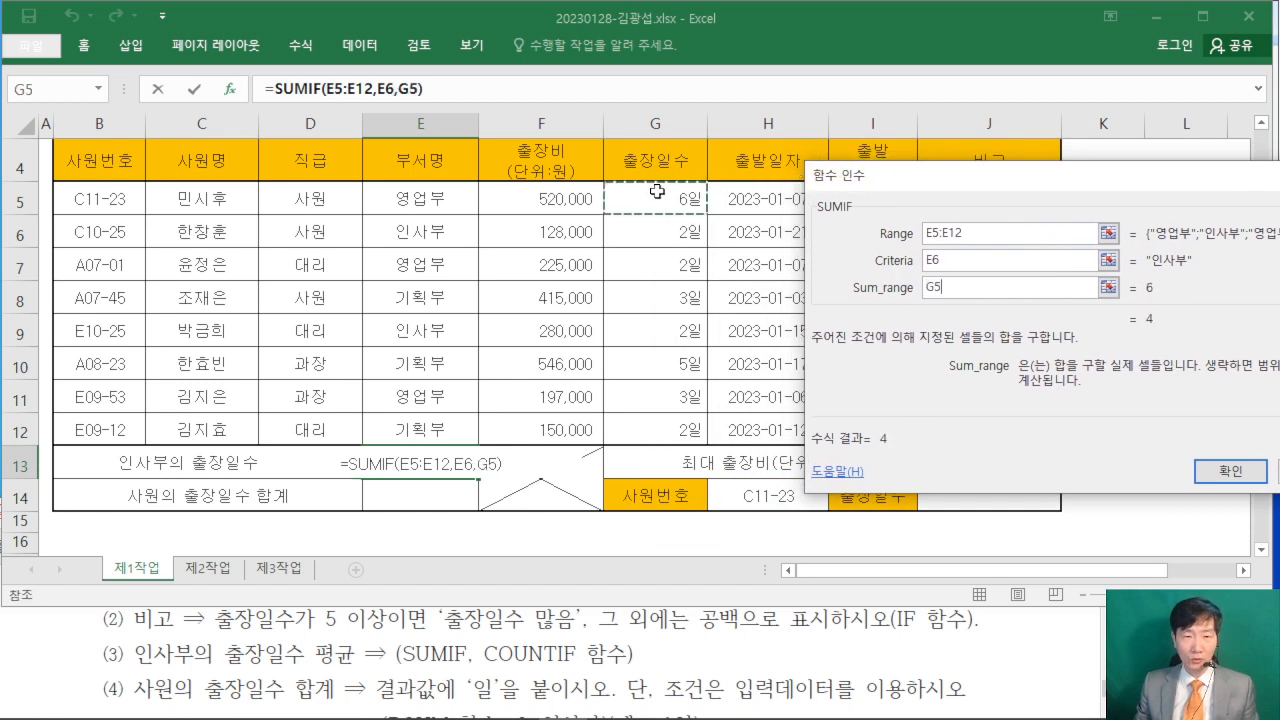
pyautogui.moveTo(657, 191); pyautogui.dragTo(662, 425)
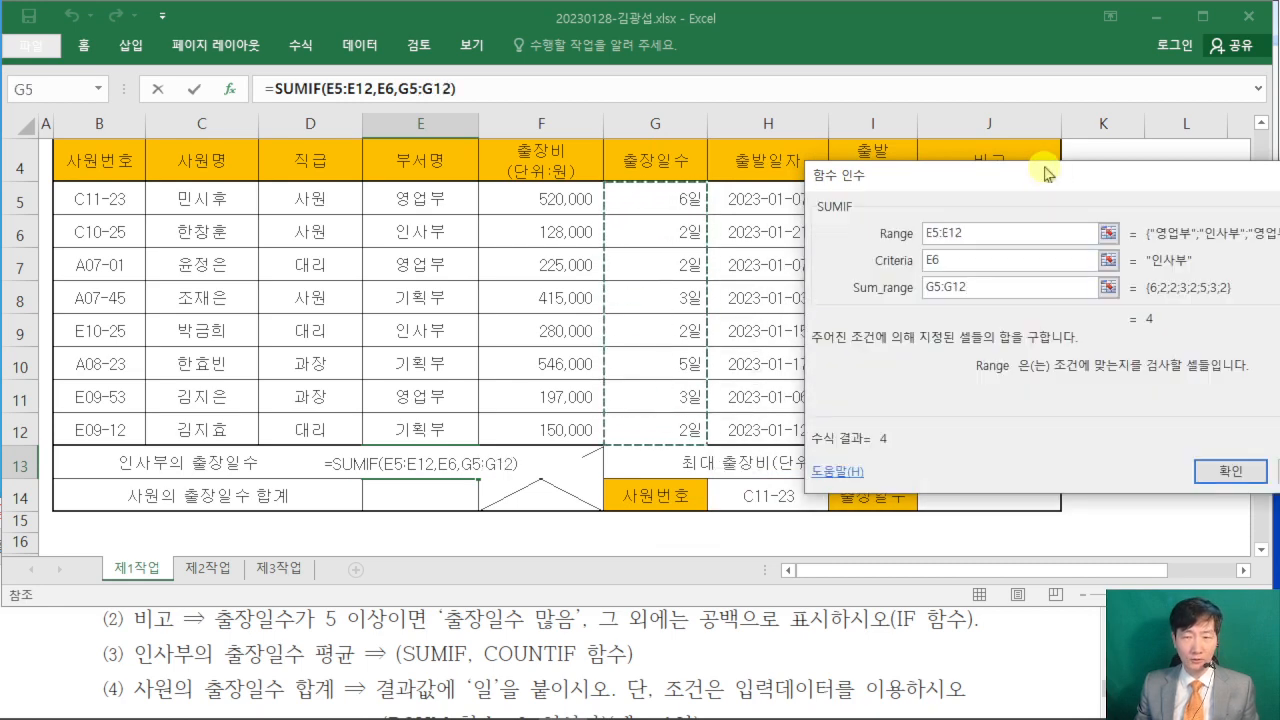
pyautogui.moveTo(1046, 174); pyautogui.dragTo(940, 172)
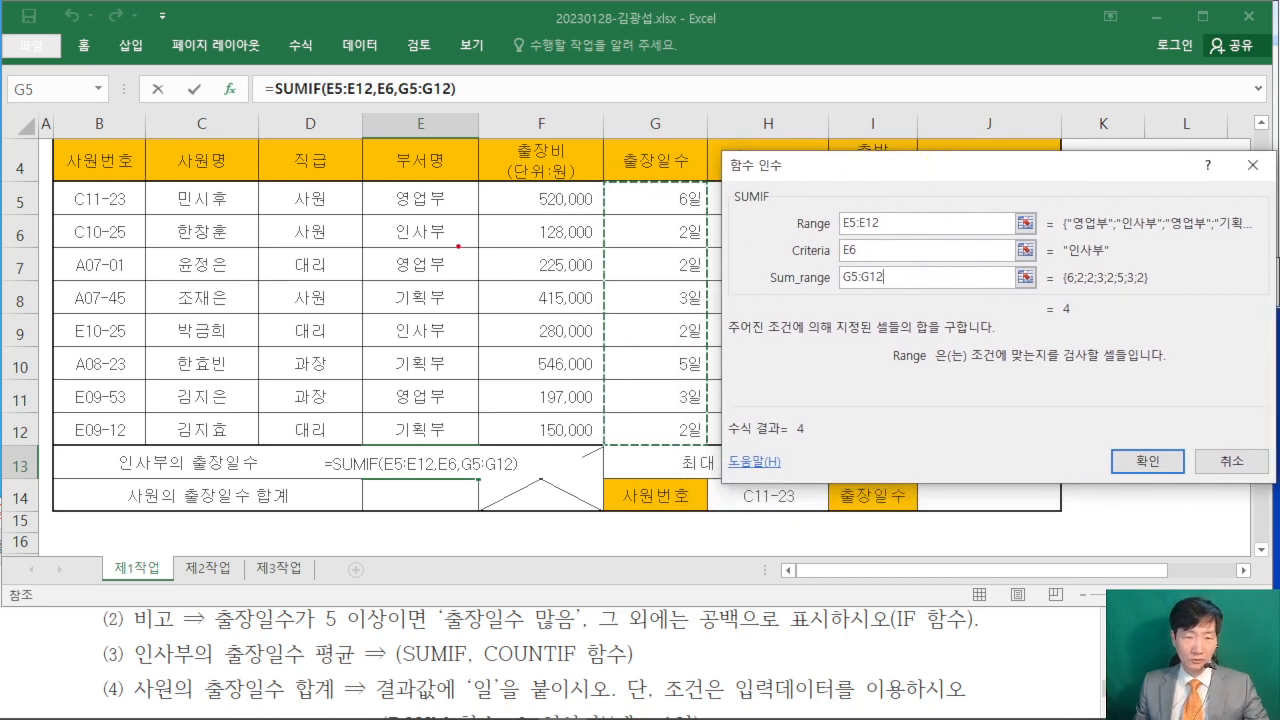
pyautogui.moveTo(458, 245)
pyautogui.mouseDown()
pyautogui.moveTo(367, 226)
pyautogui.moveTo(451, 243)
pyautogui.mouseUp()
pyautogui.moveTo(463, 345)
pyautogui.mouseDown()
pyautogui.moveTo(382, 333)
pyautogui.moveTo(446, 338)
pyautogui.mouseUp()
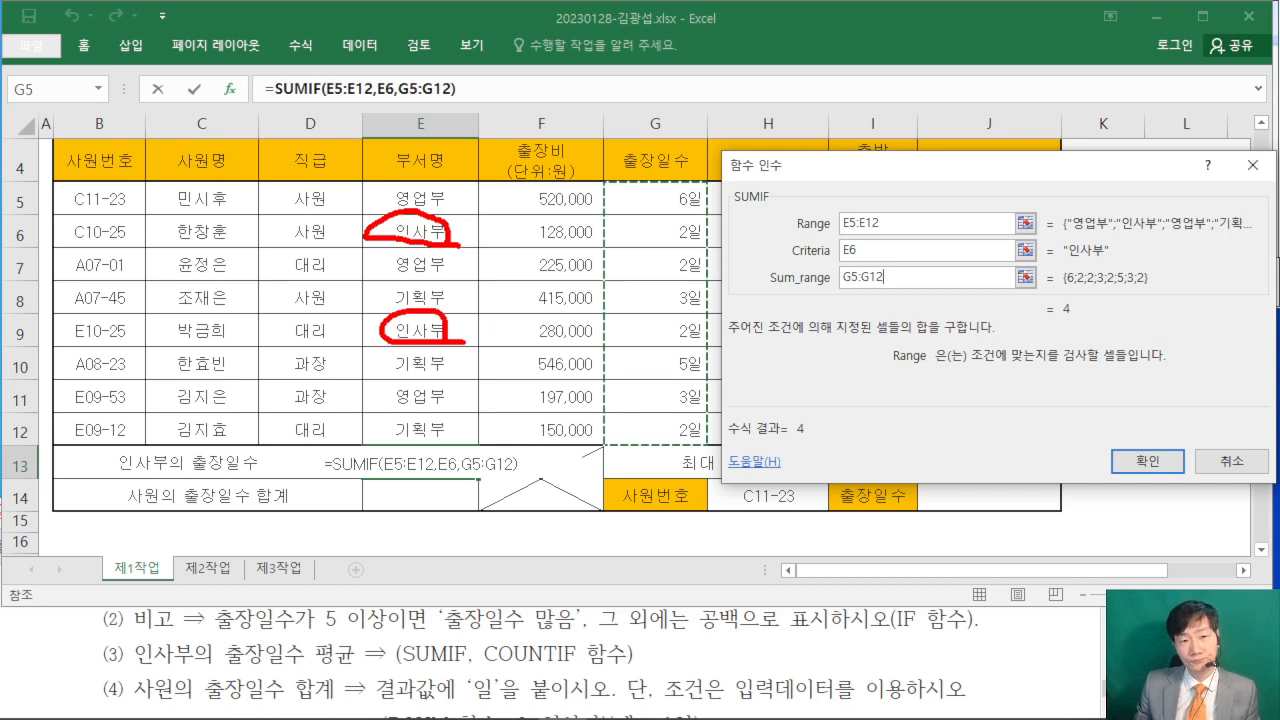
pyautogui.moveTo(721, 241)
pyautogui.mouseDown()
pyautogui.moveTo(644, 248)
pyautogui.moveTo(705, 212)
pyautogui.moveTo(700, 242)
pyautogui.mouseUp()
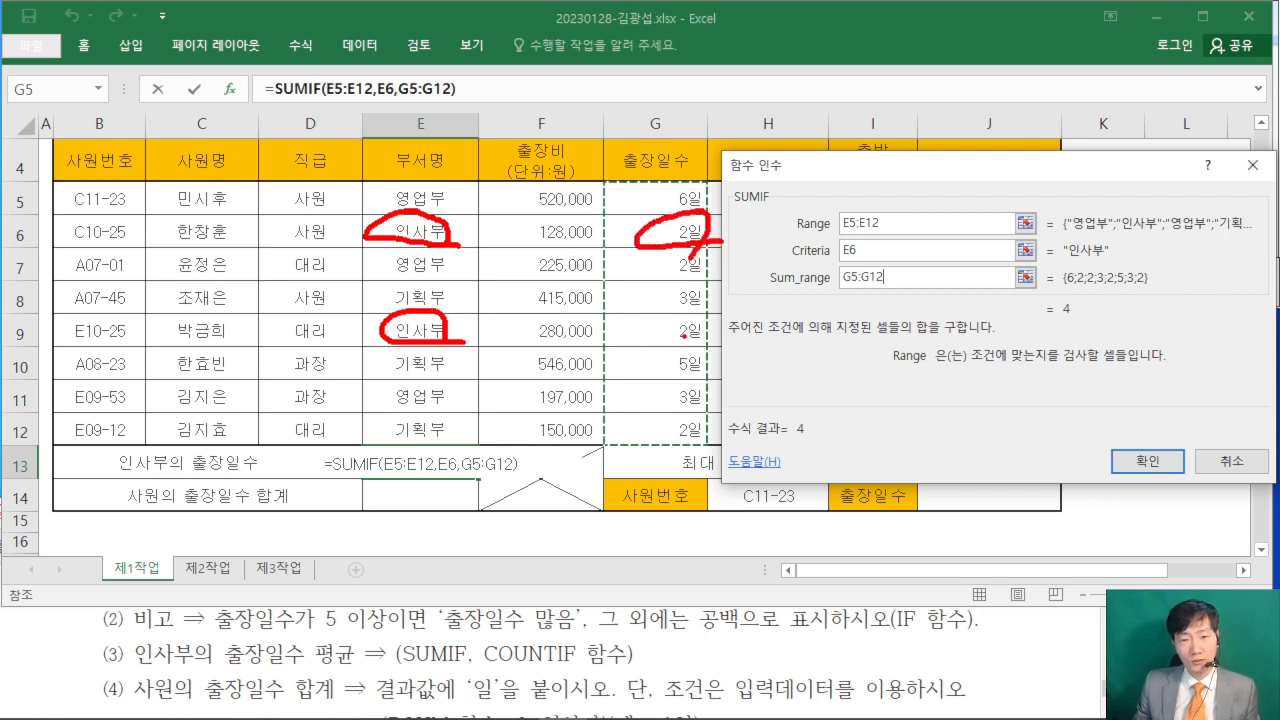
pyautogui.moveTo(693, 334)
pyautogui.mouseDown()
pyautogui.moveTo(642, 348)
pyautogui.moveTo(712, 318)
pyautogui.moveTo(690, 350)
pyautogui.mouseUp()
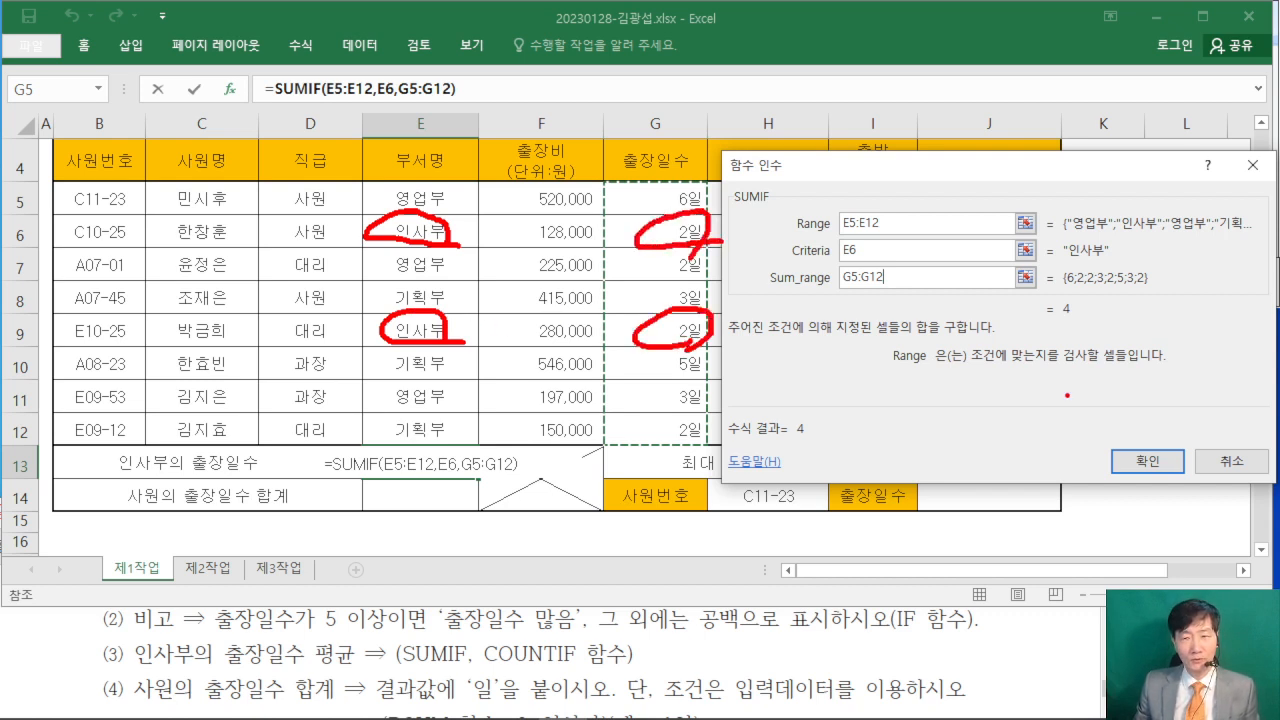
pyautogui.moveTo(1060, 340); pyautogui.dragTo(1101, 327)
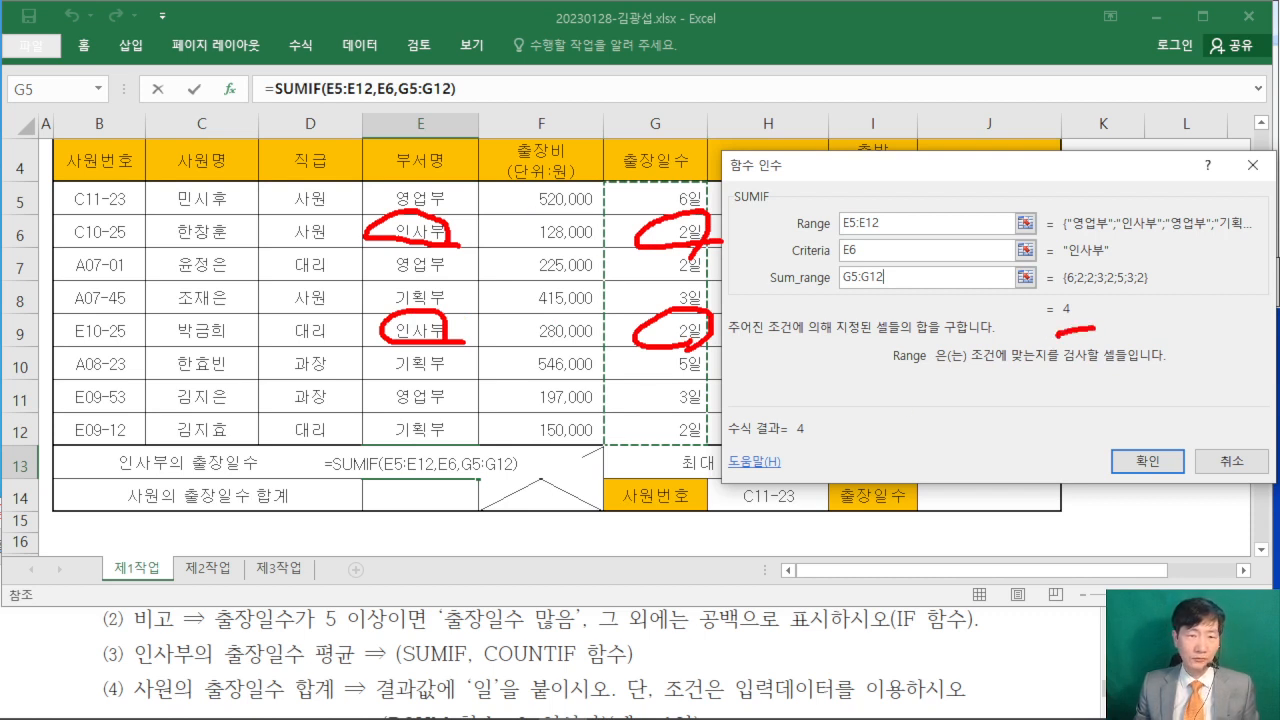
pyautogui.moveTo(1166, 390)
pyautogui.mouseDown()
pyautogui.moveTo(1130, 460)
pyautogui.moveTo(1204, 380)
pyautogui.mouseUp()
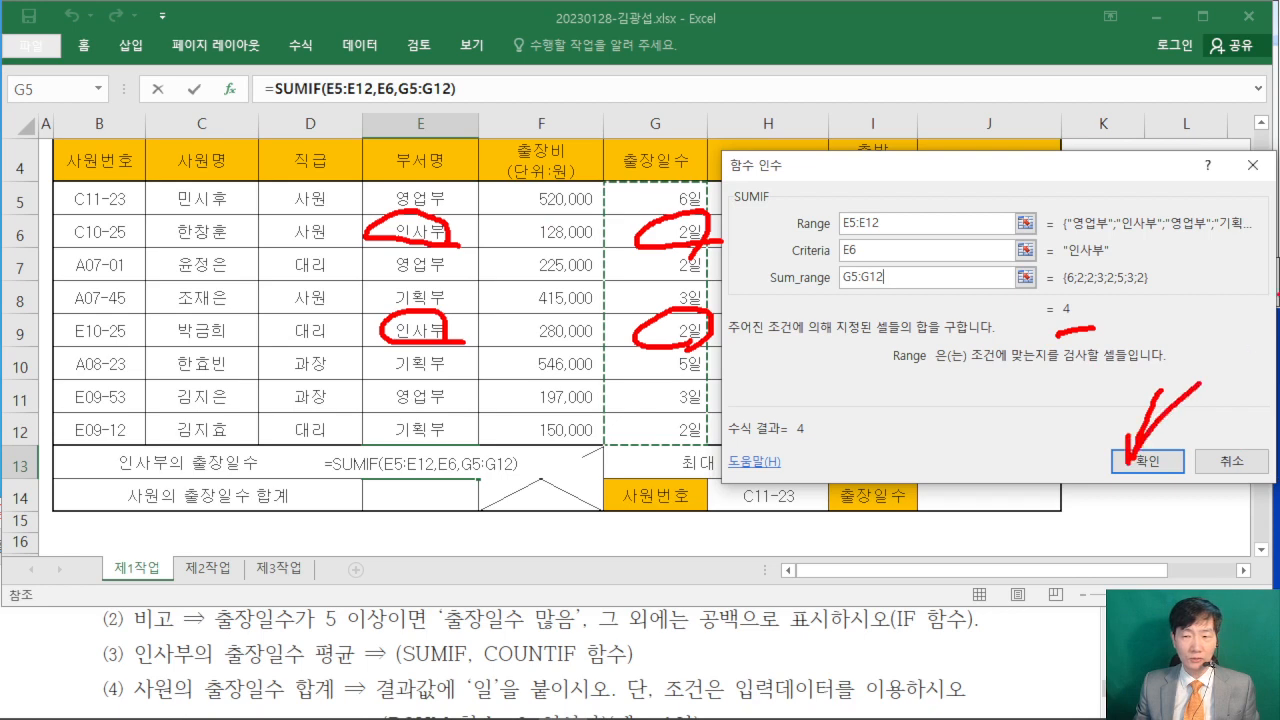
pyautogui.press('Escape')
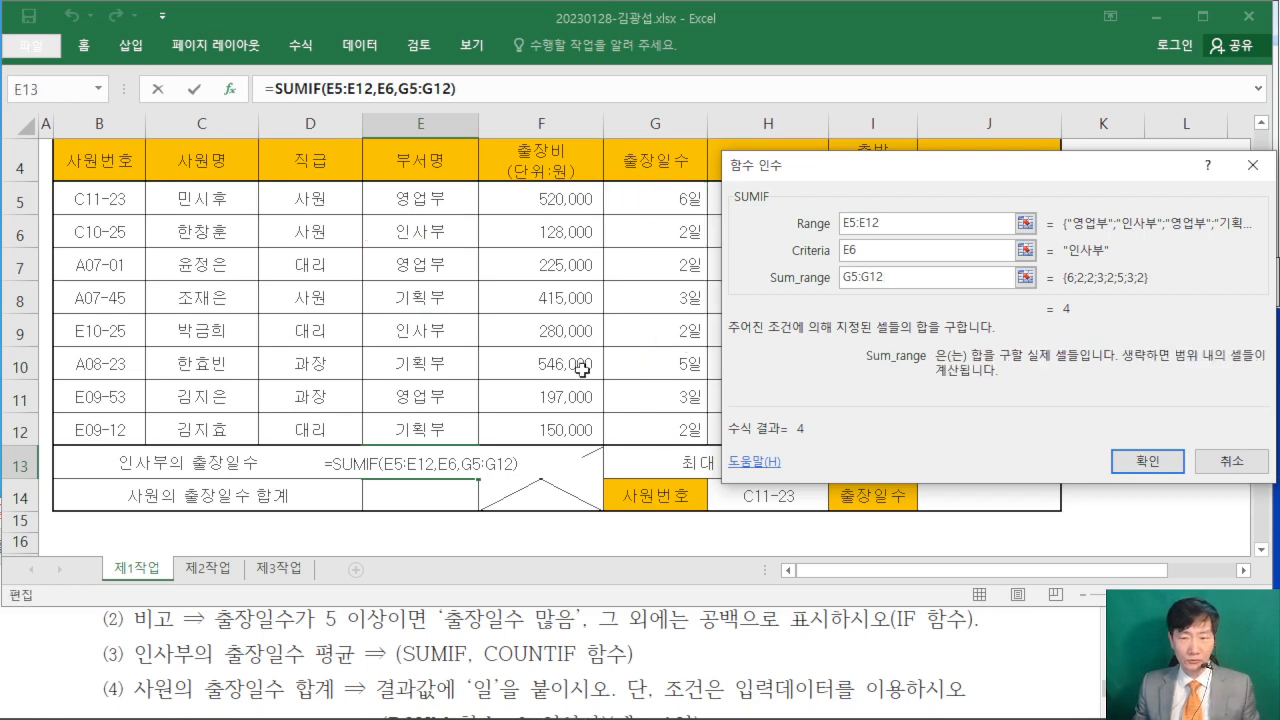
# - Commit the SUMIF arguments in E13 and extend the formula with a division by the COUNTIF function
pyautogui.click(1147, 461)
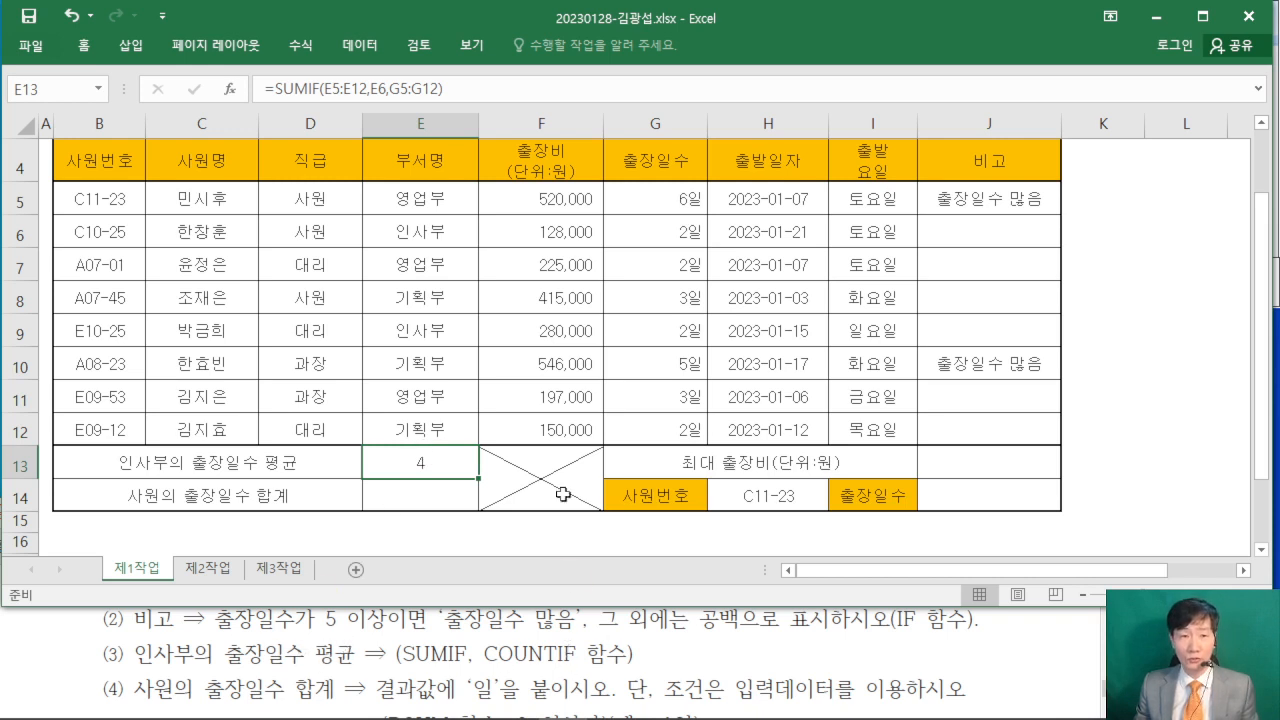
pyautogui.click(479, 92)
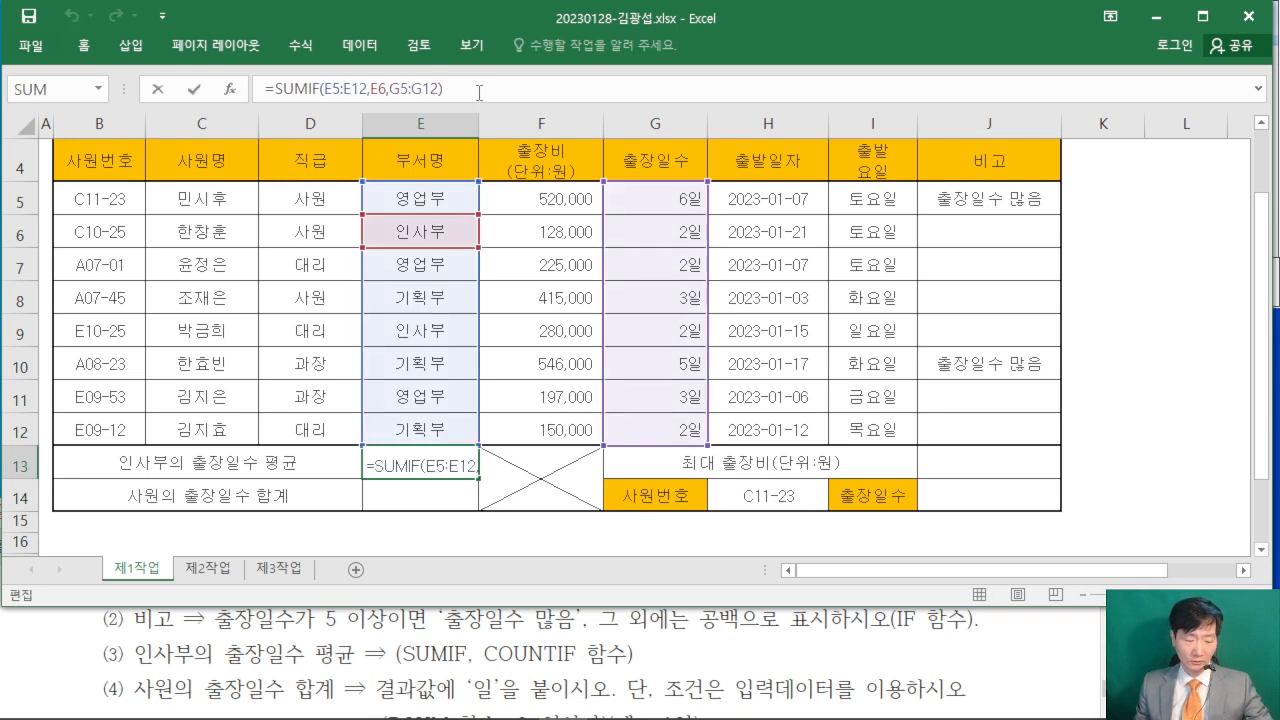
pyautogui.hotkey('ctrl', '2')
pyautogui.moveTo(446, 80); pyautogui.dragTo(502, 0)
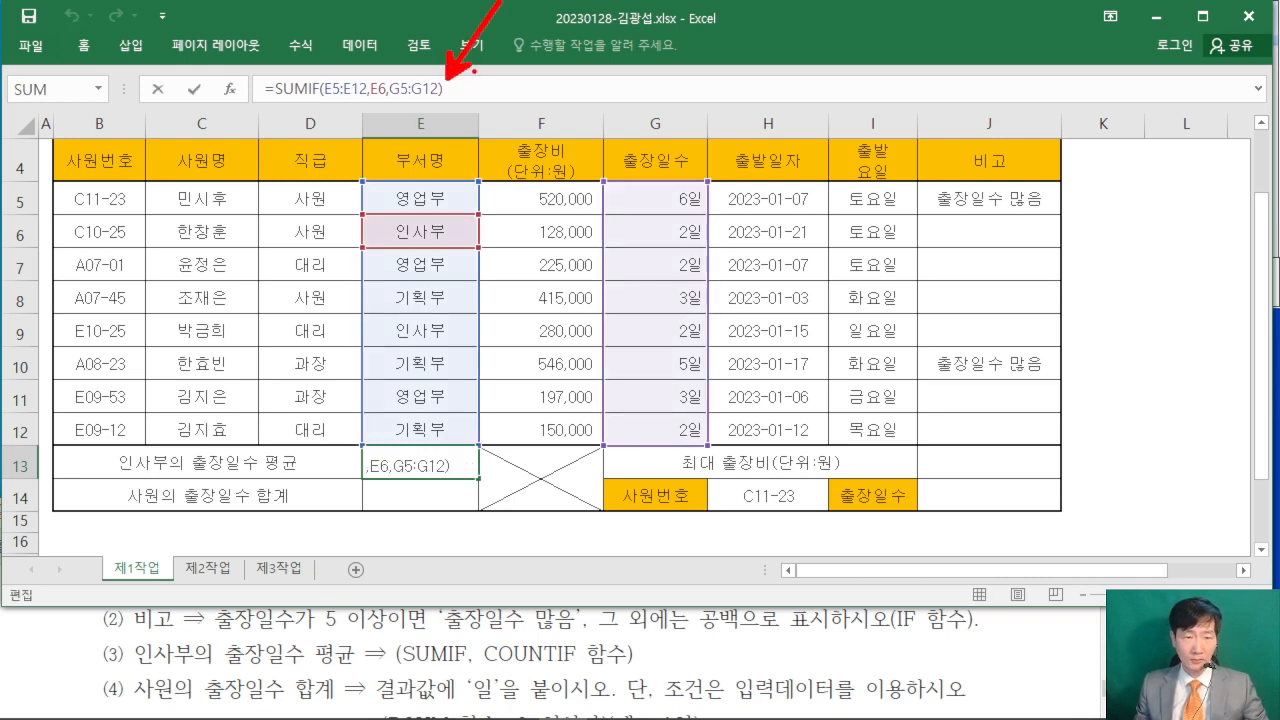
pyautogui.moveTo(474, 71); pyautogui.dragTo(423, 116)
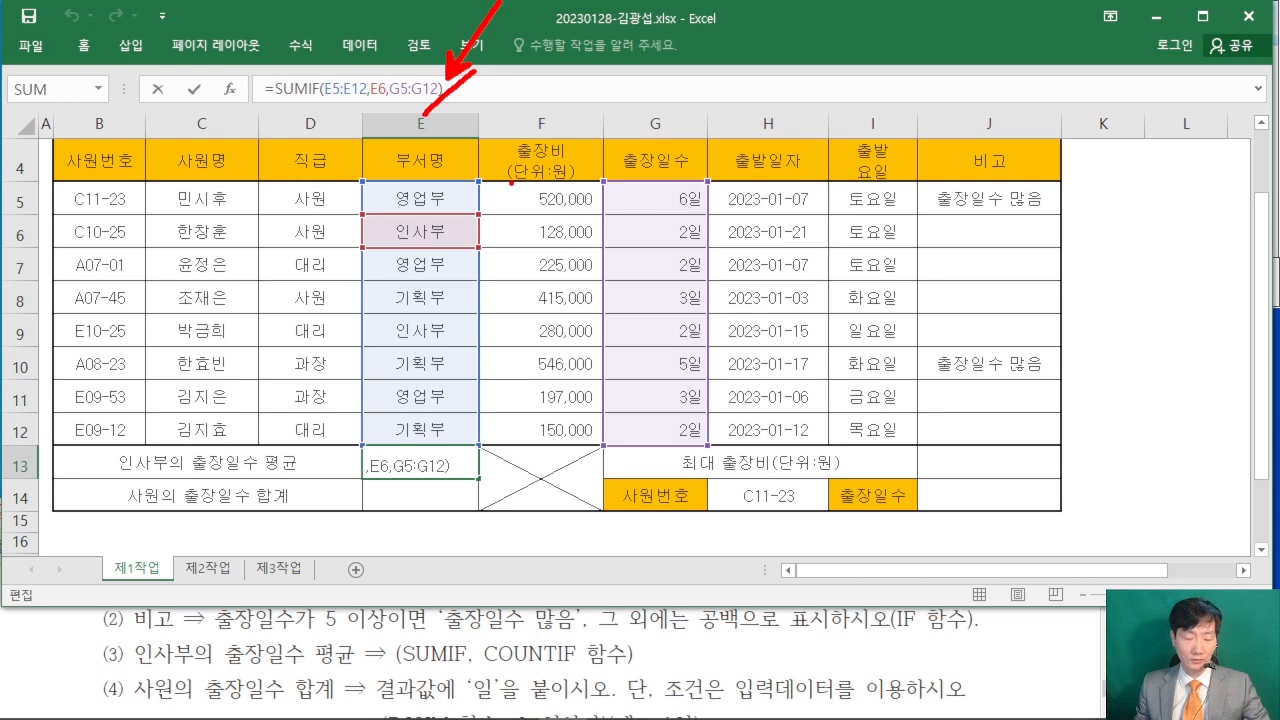
pyautogui.press('Escape')
pyautogui.write('/')
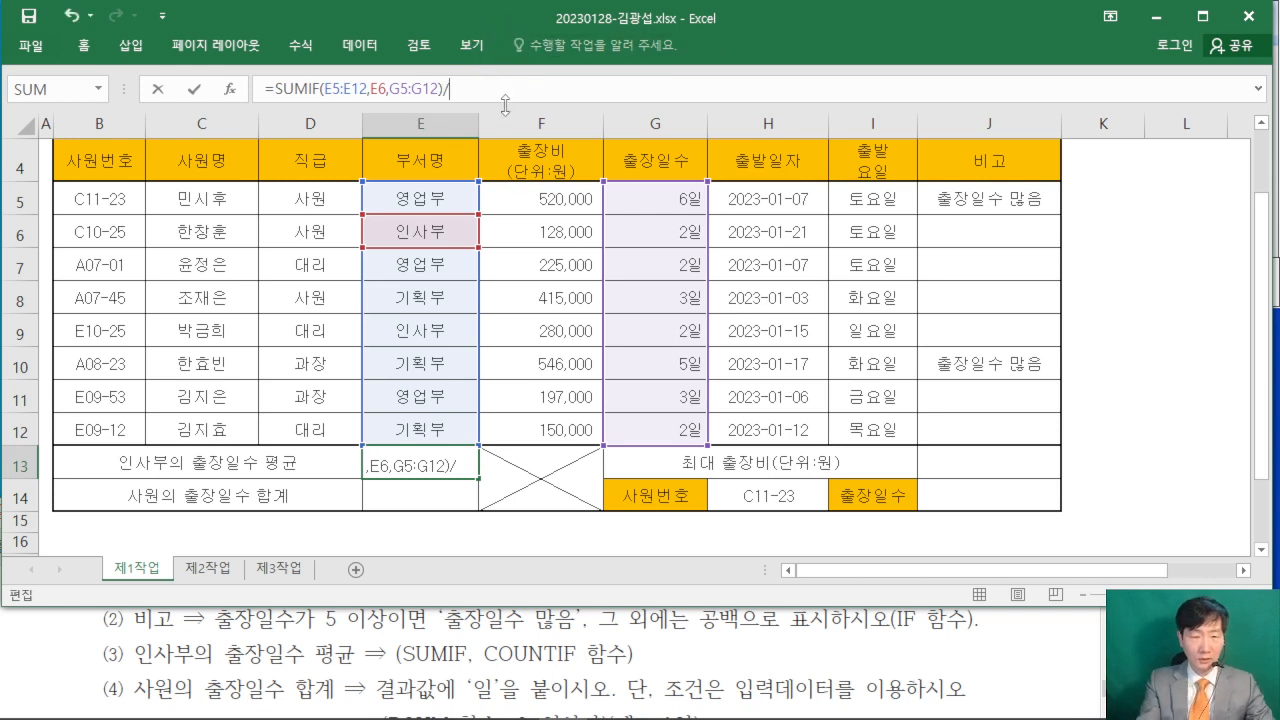
pyautogui.write('COU')
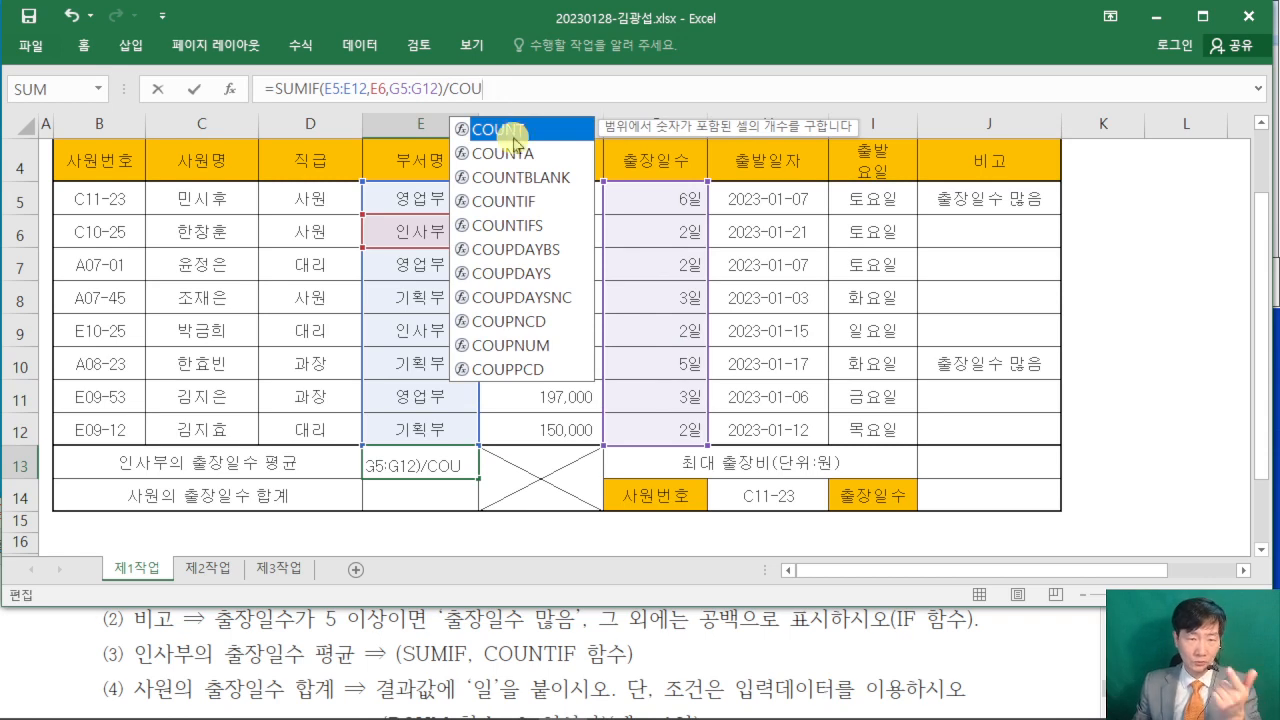
pyautogui.doubleClick(527, 205)
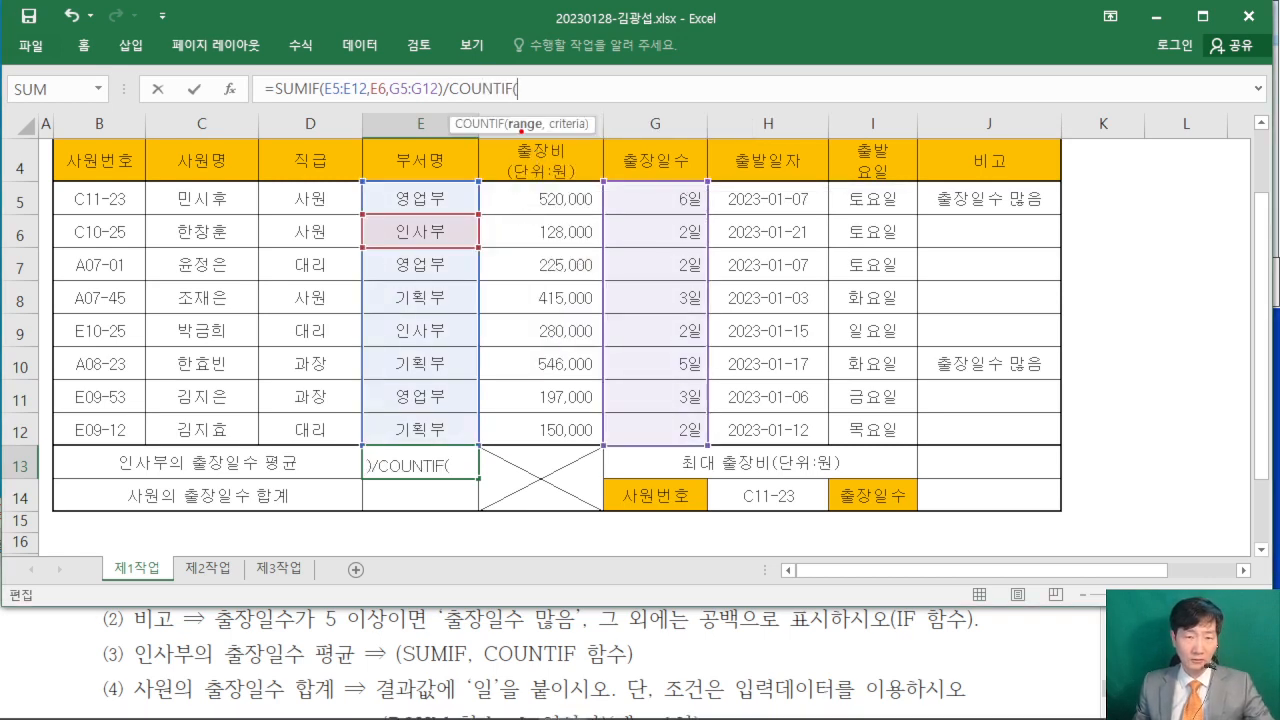
# - Copy the SUMIF arguments E5:E12,E6 into COUNTIF, close the parenthesis and commit the average formula in E13
pyautogui.moveTo(498, 130); pyautogui.dragTo(592, 130)
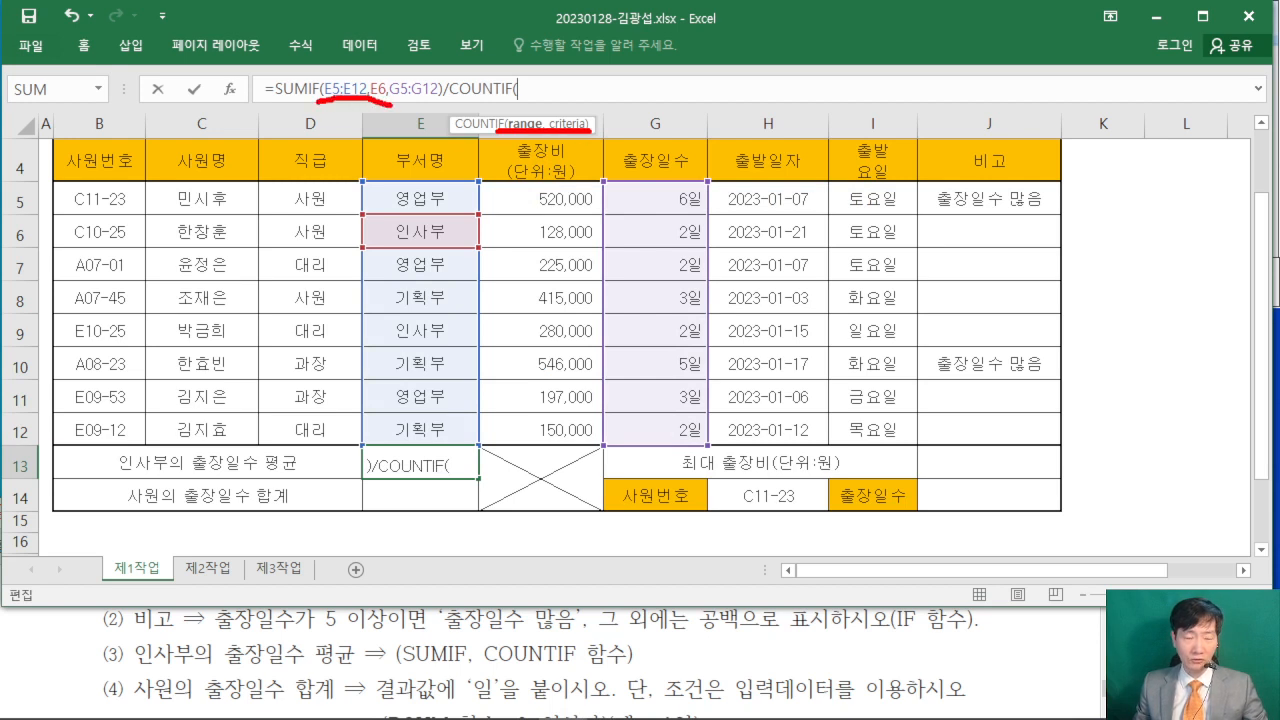
pyautogui.press('Escape')
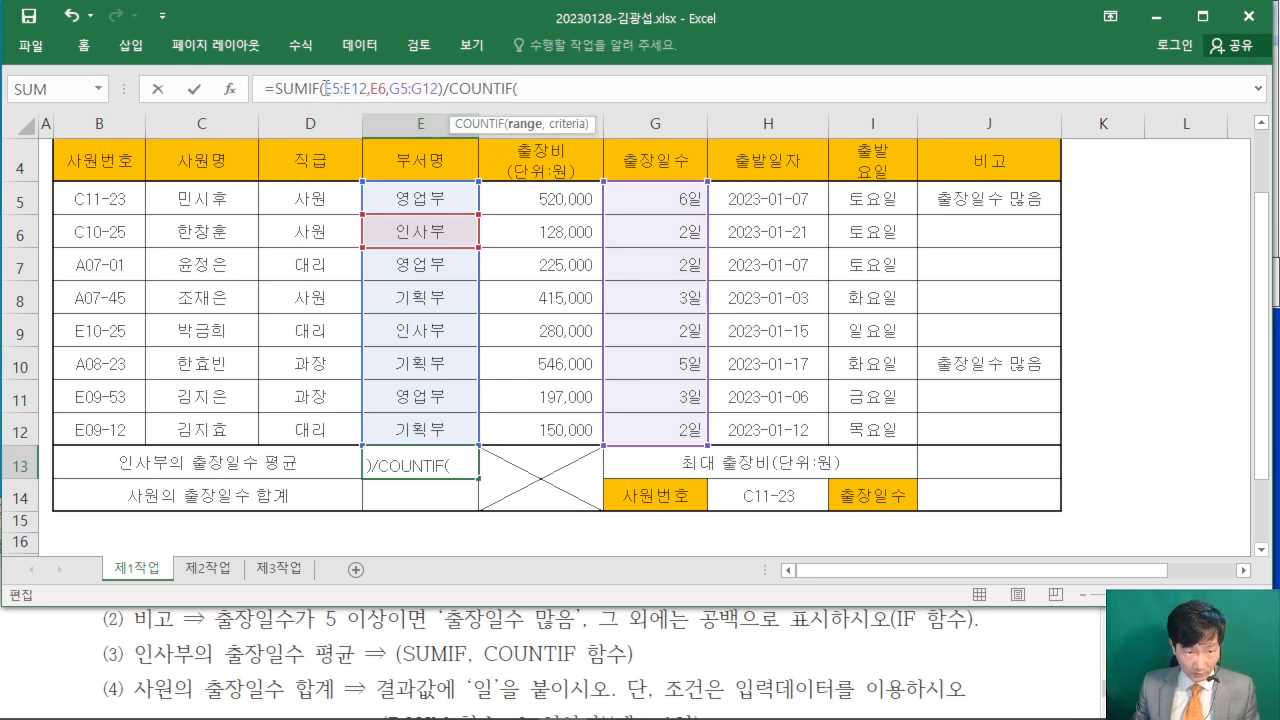
pyautogui.moveTo(325, 88); pyautogui.dragTo(369, 92)
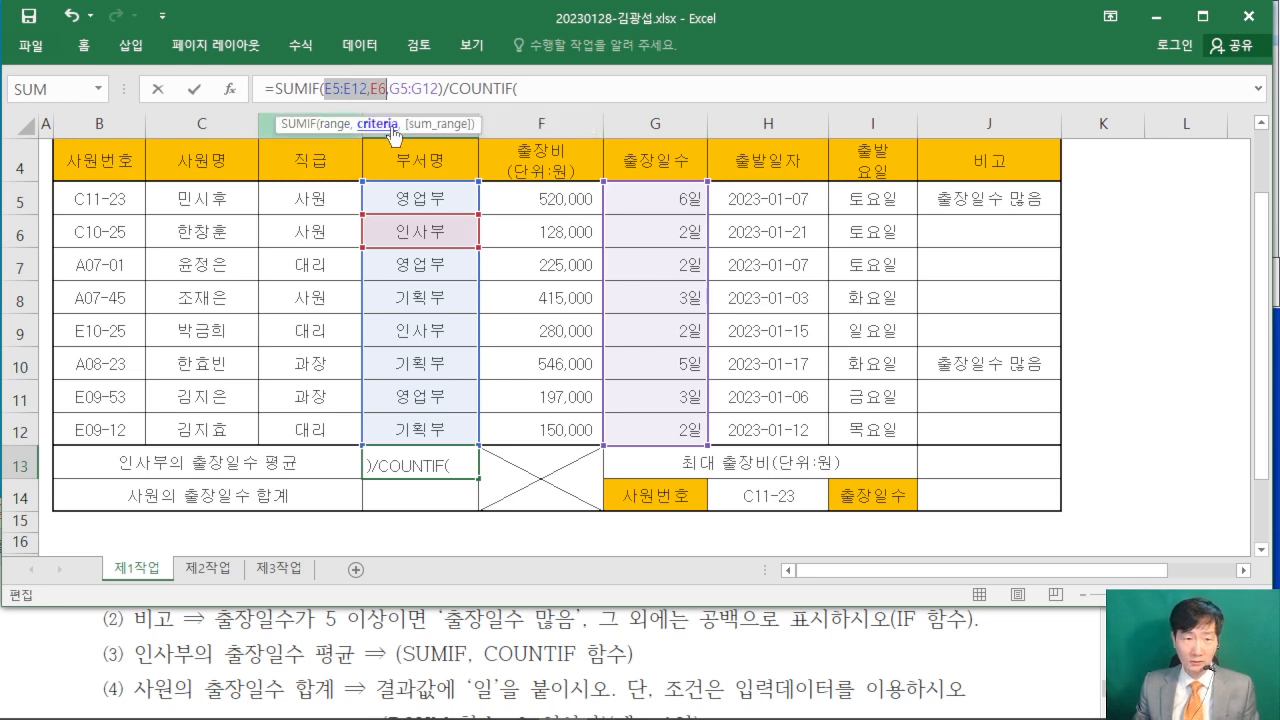
pyautogui.rightClick(369, 88)
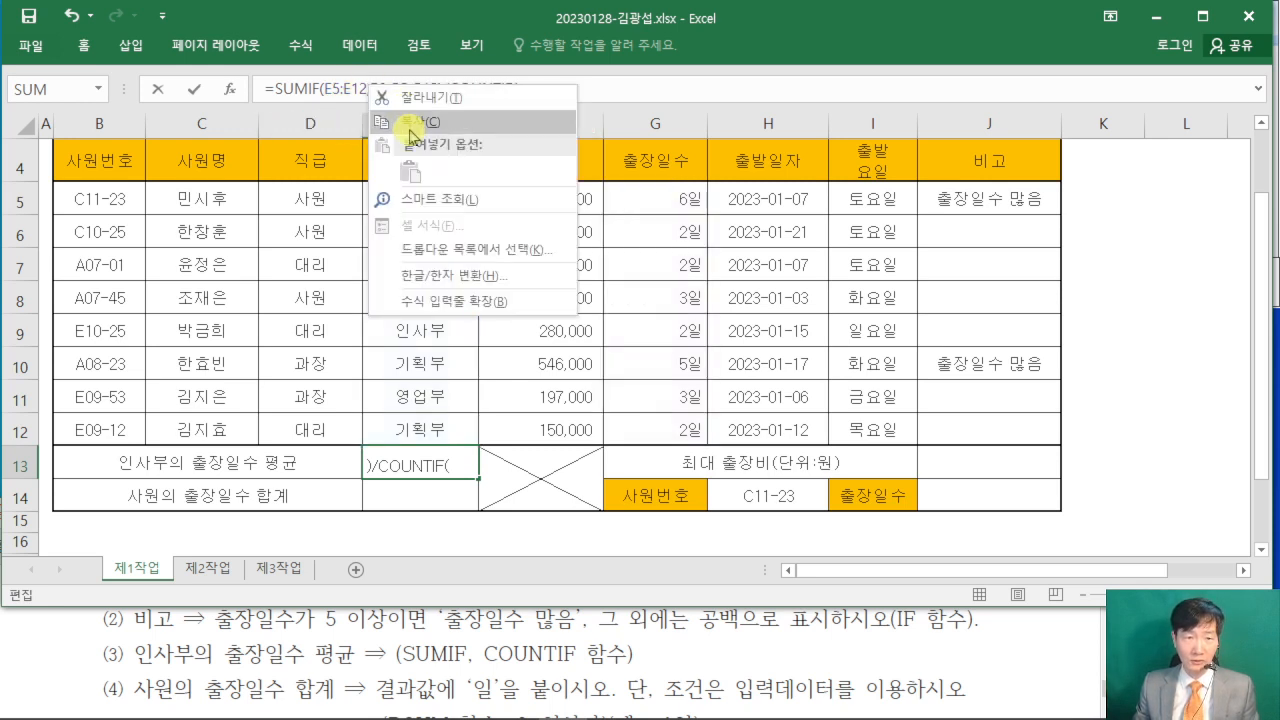
pyautogui.click(415, 127)
pyautogui.rightClick(530, 89)
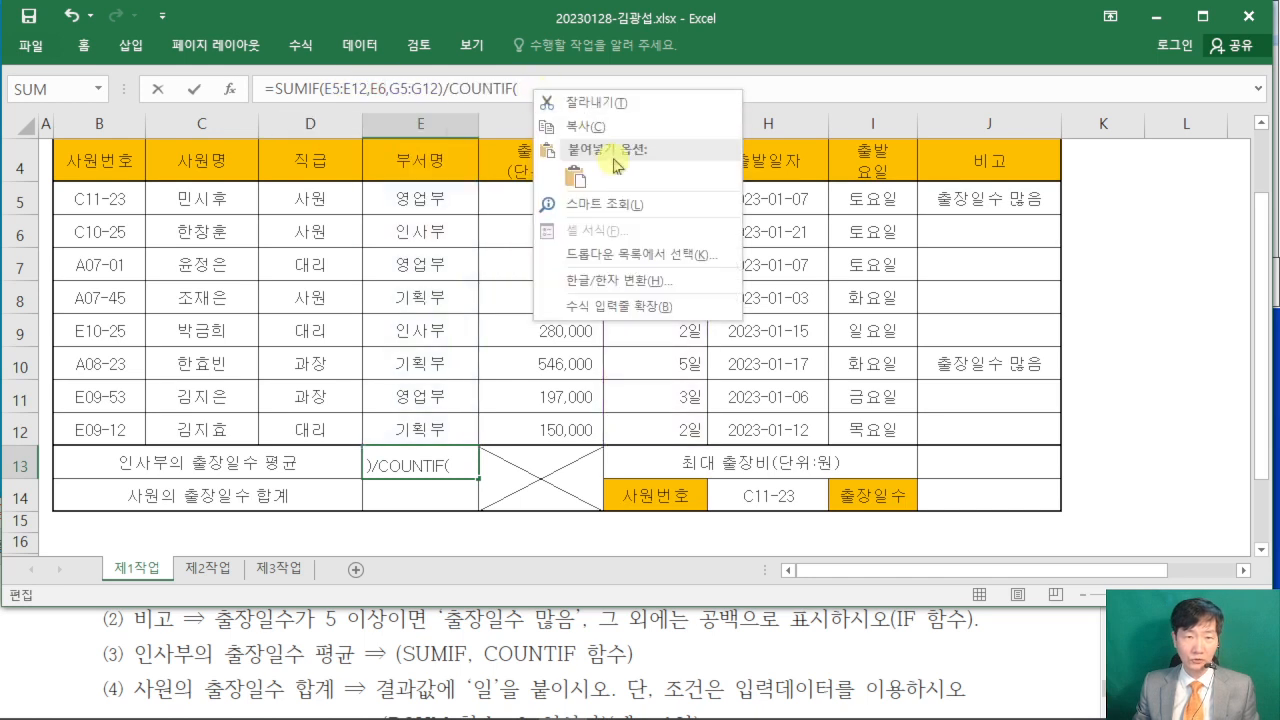
pyautogui.click(579, 176)
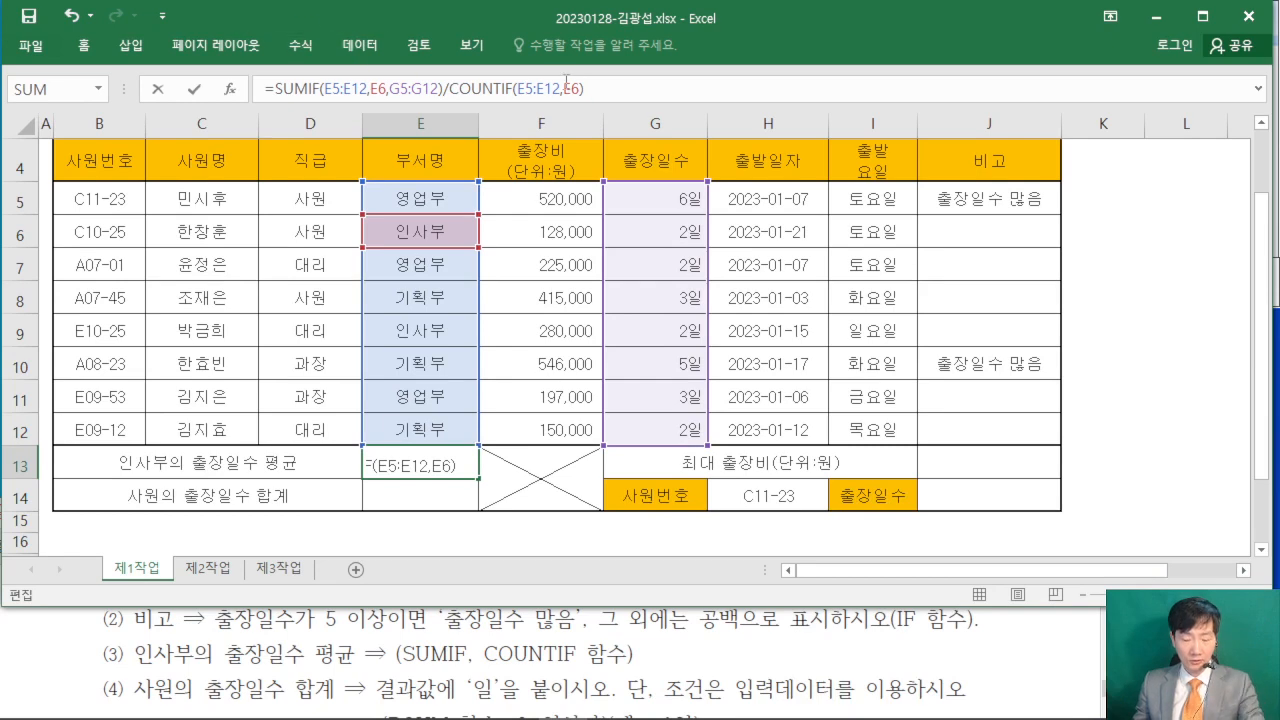
pyautogui.press('Return')
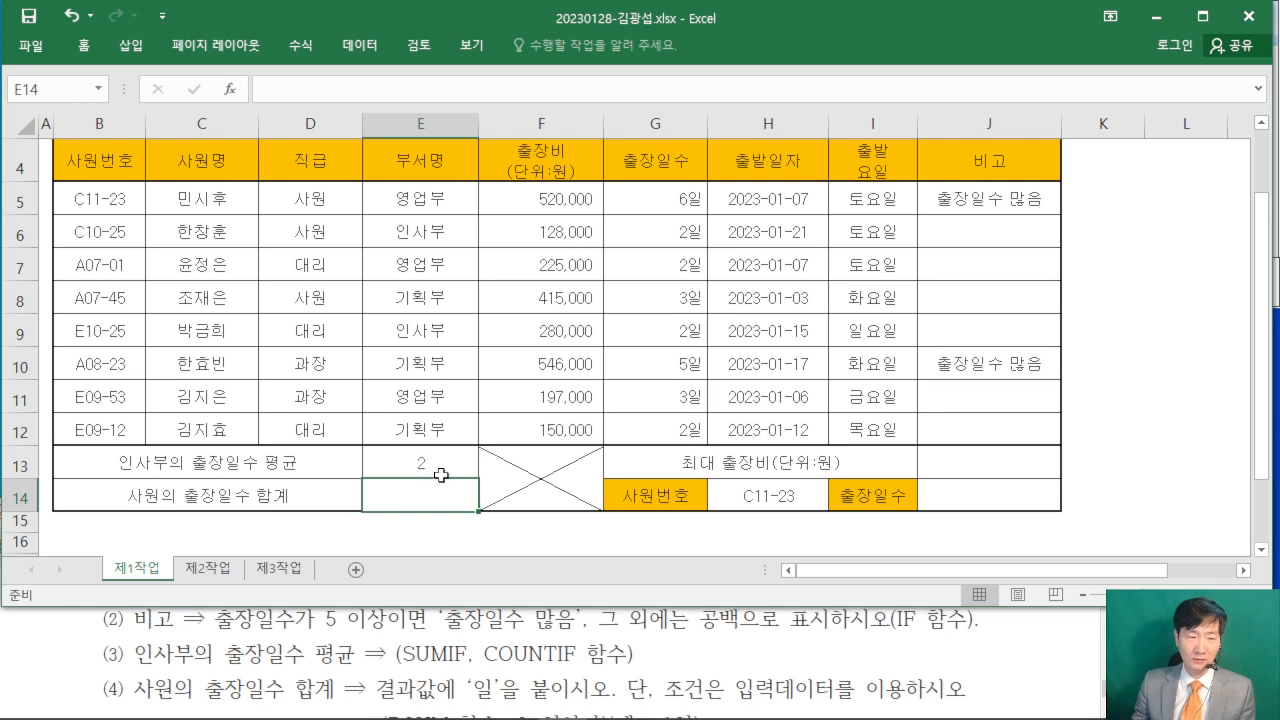
# - Start a DSUM formula in the 사원의 출장일수 합계 cell E14 and open its function arguments
pyautogui.scroll(-2, 57, 666)
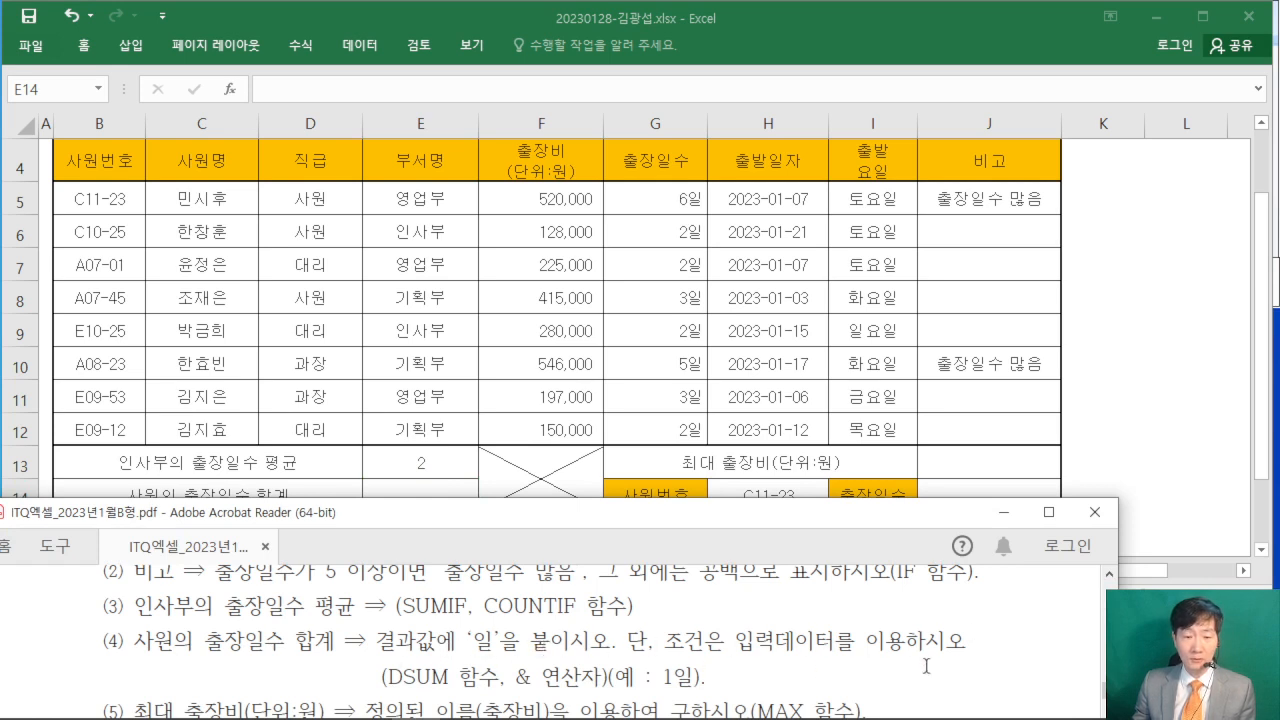
pyautogui.click(420, 492)
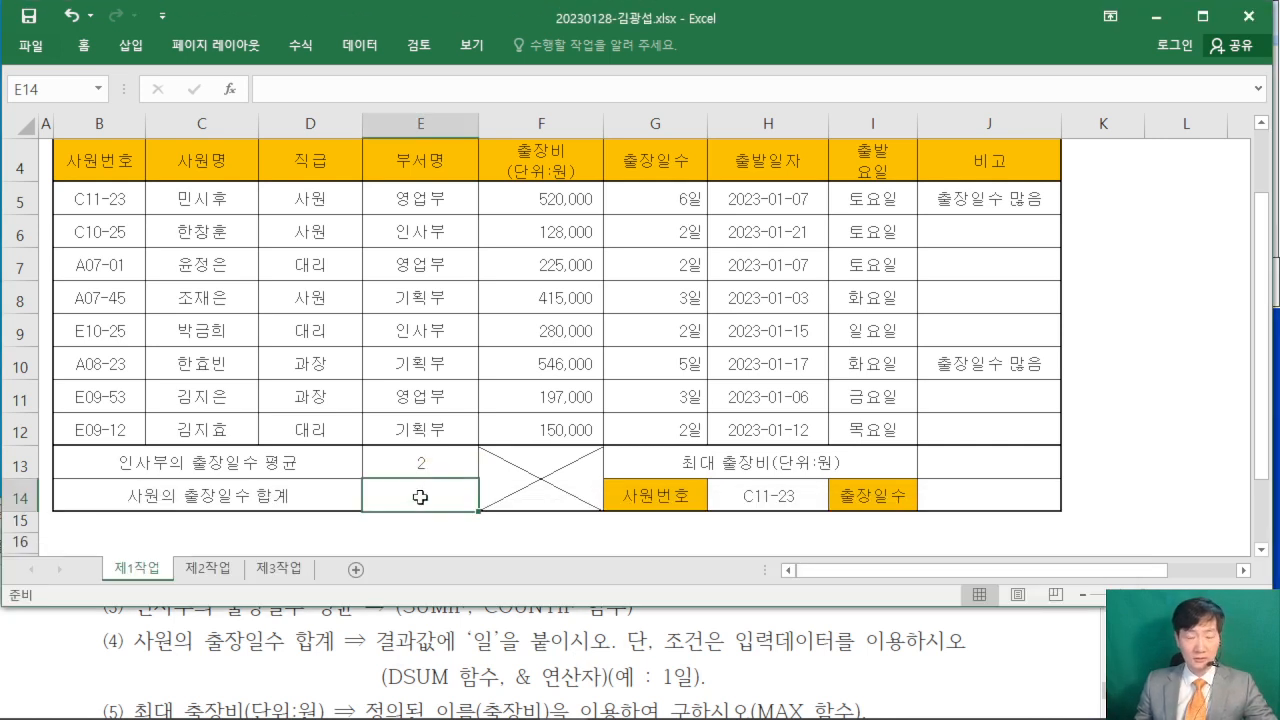
pyautogui.write('=')
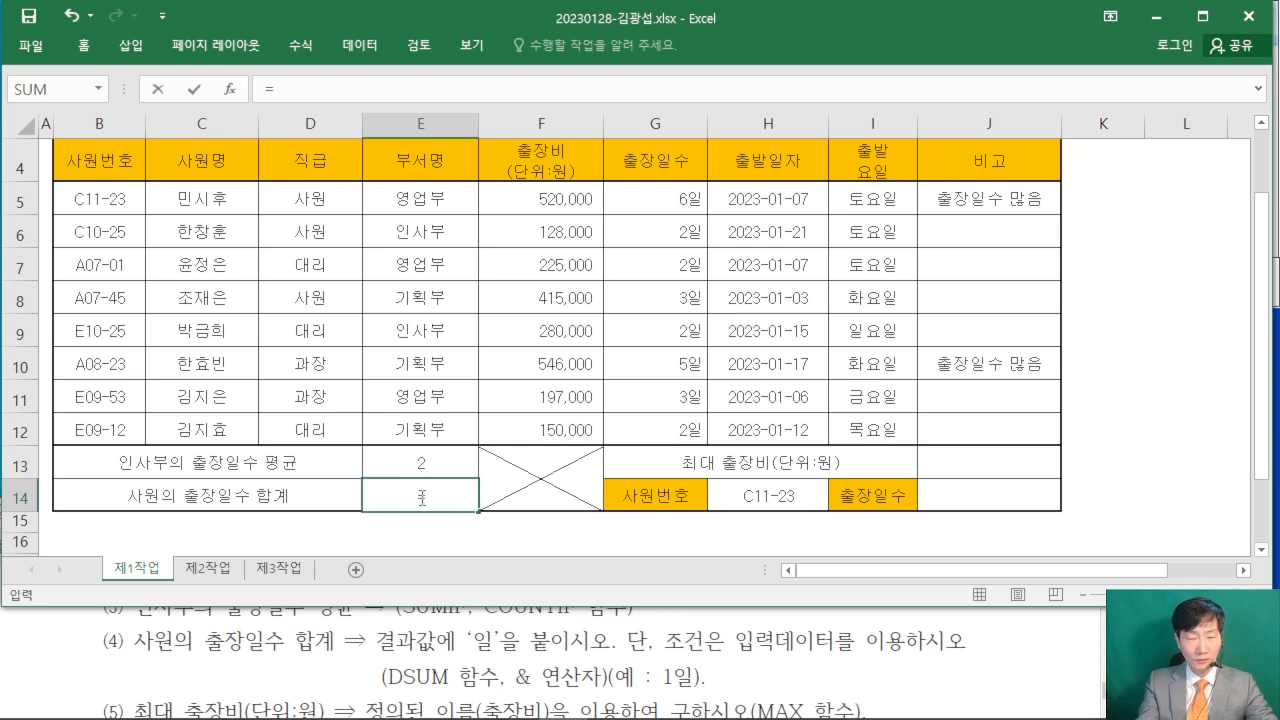
pyautogui.write('DS')
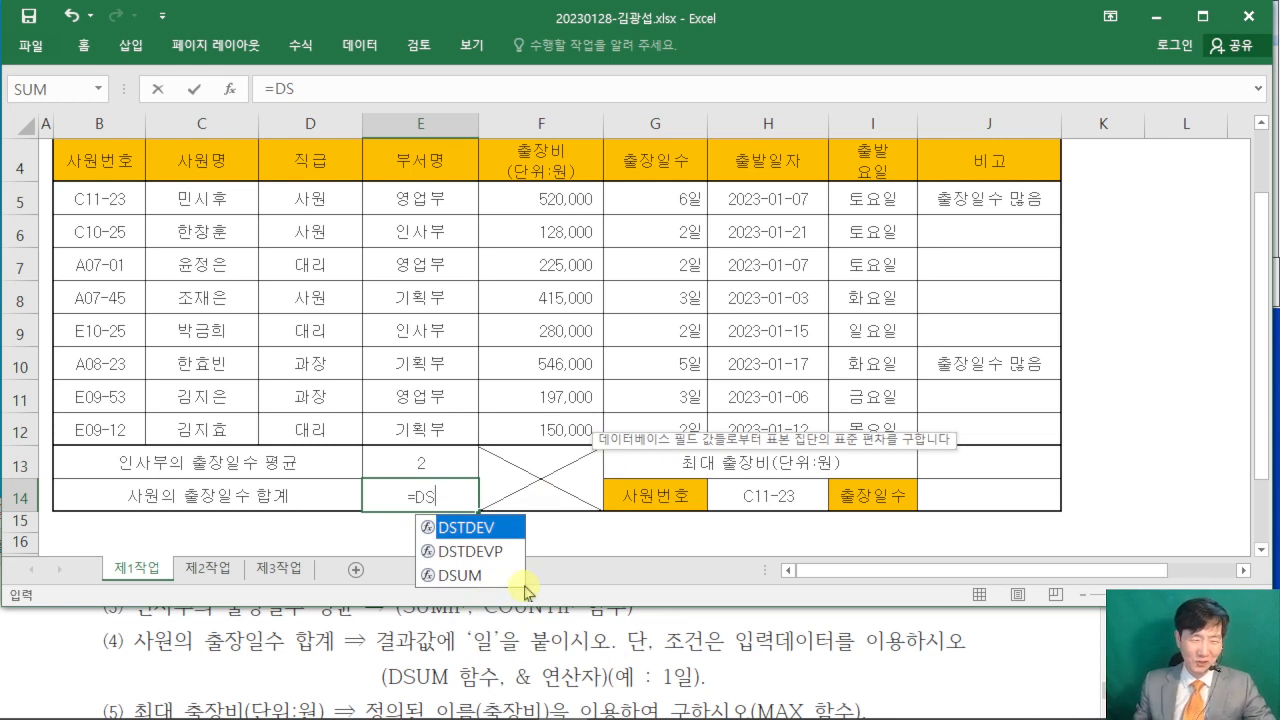
pyautogui.doubleClick(460, 576)
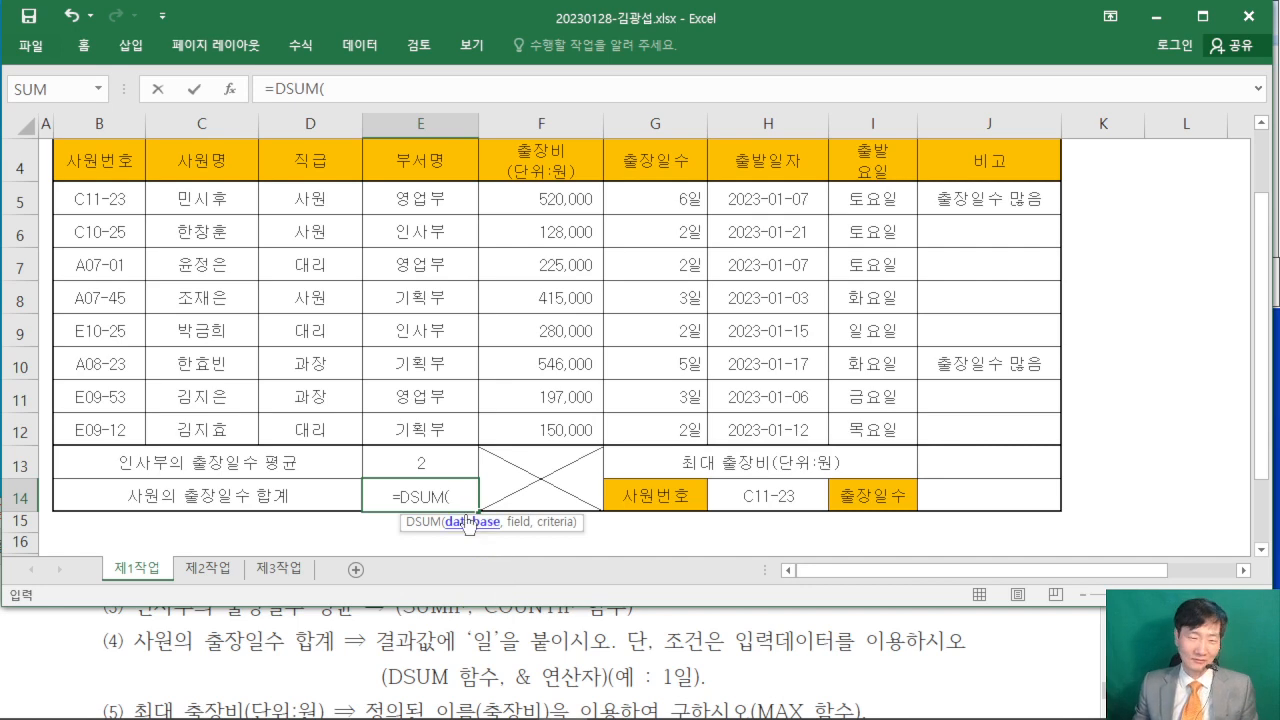
pyautogui.click(231, 89)
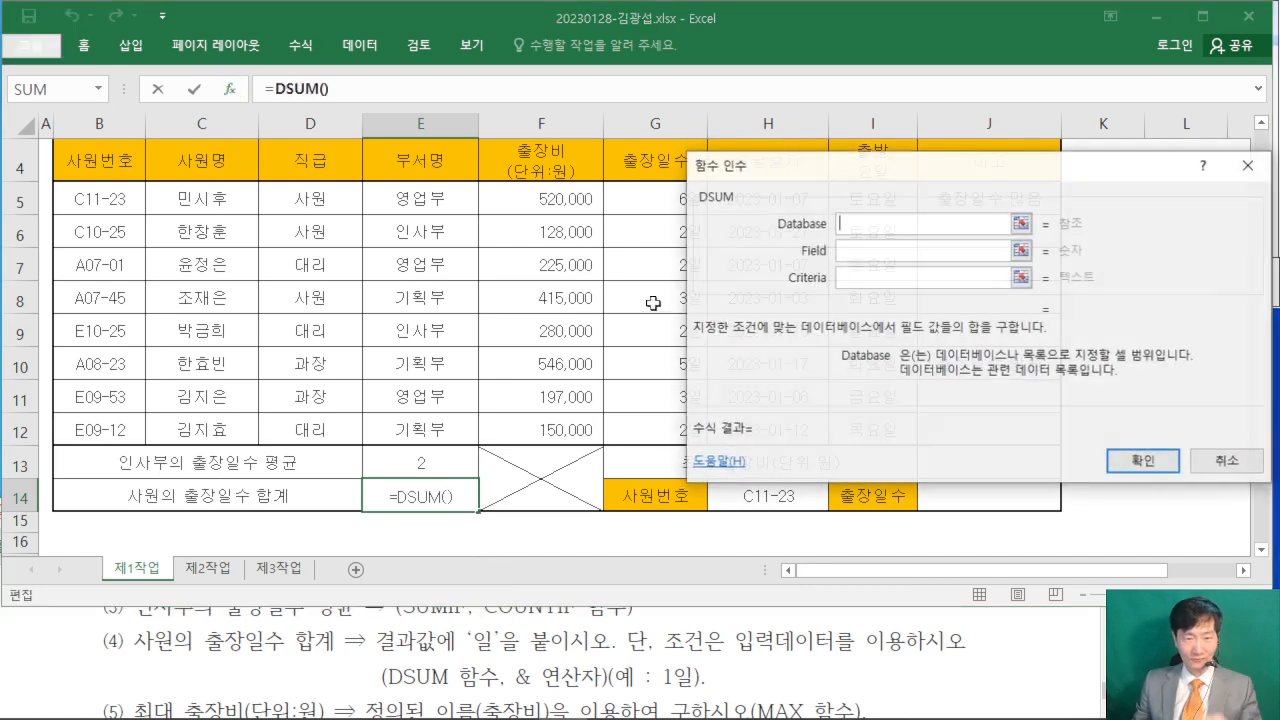
# - Set the DSUM Database to the table range B4:H12 and the Field to the 출장일수 header cell G4
pyautogui.moveTo(880, 150); pyautogui.dragTo(722, 145)
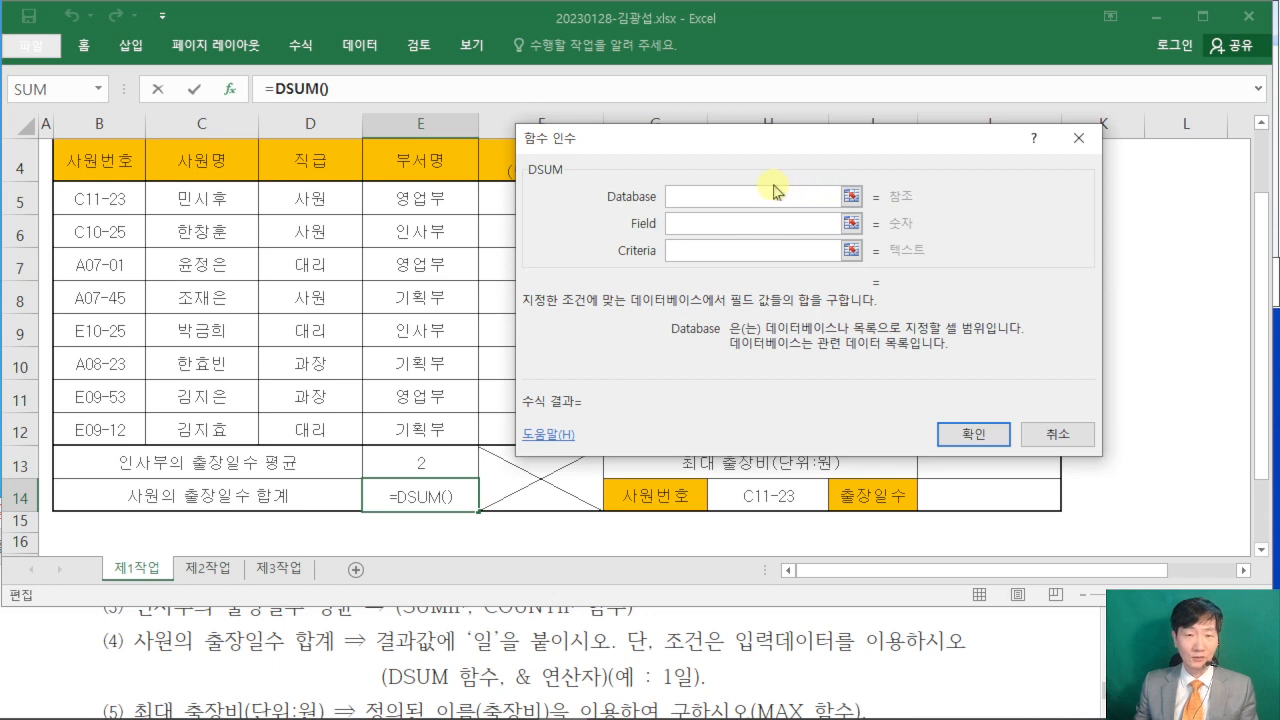
pyautogui.click(95, 159)
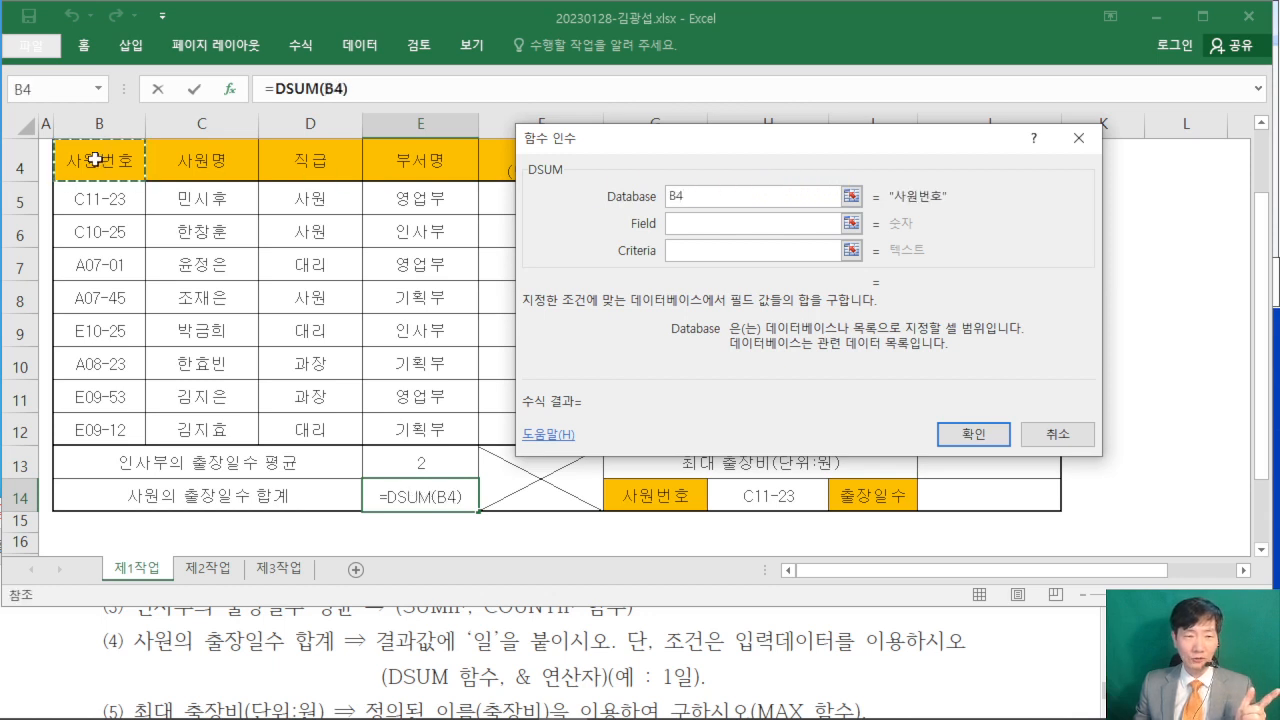
pyautogui.moveTo(95, 159); pyautogui.dragTo(785, 429)
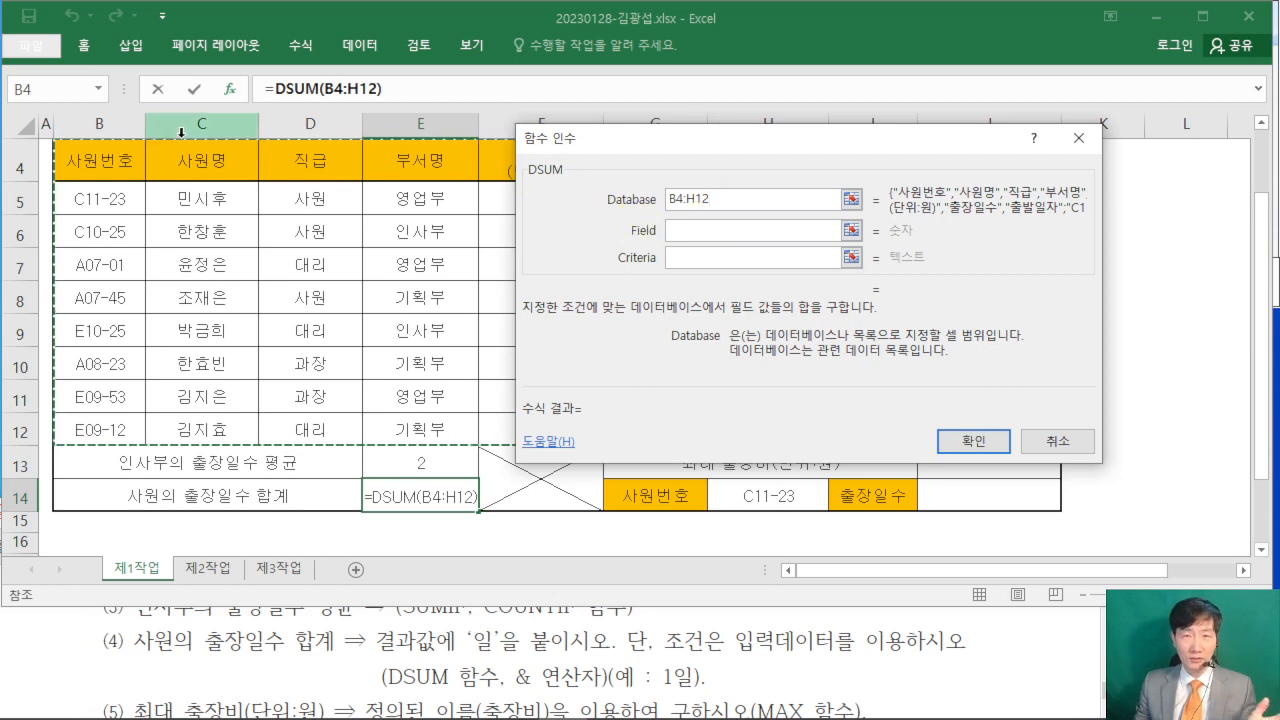
pyautogui.click(695, 231)
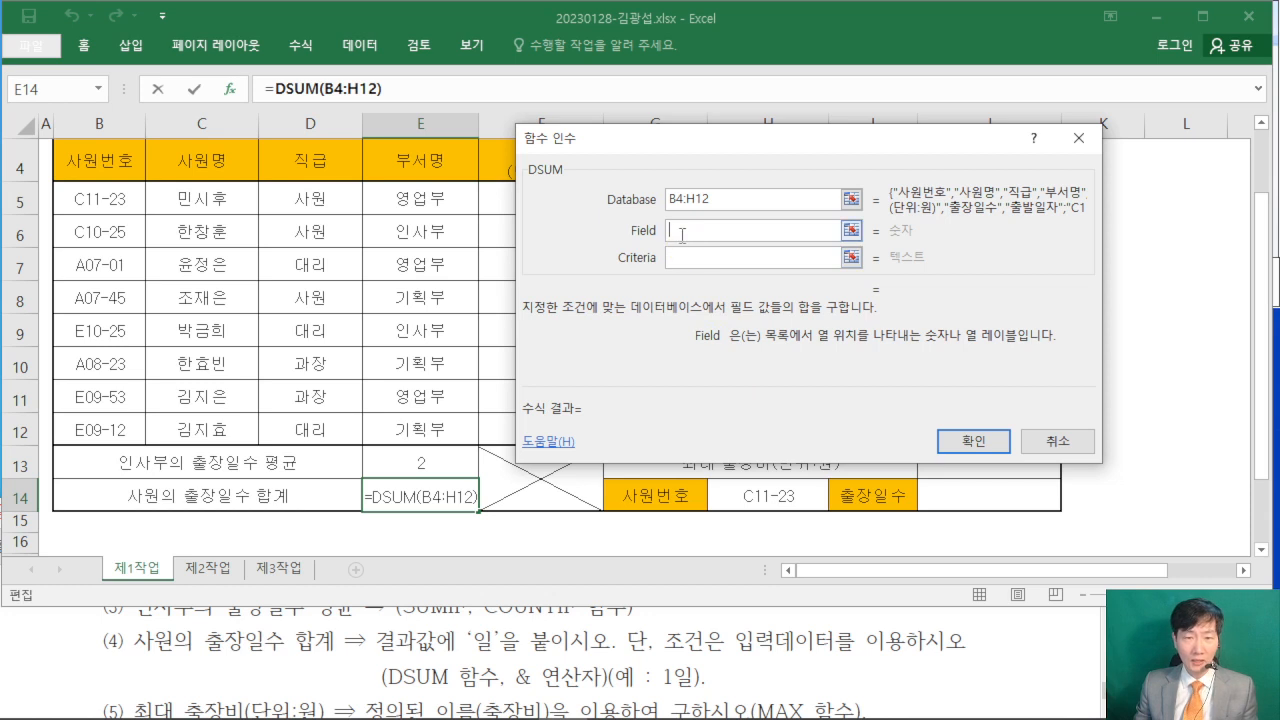
pyautogui.moveTo(677, 140); pyautogui.dragTo(930, 144)
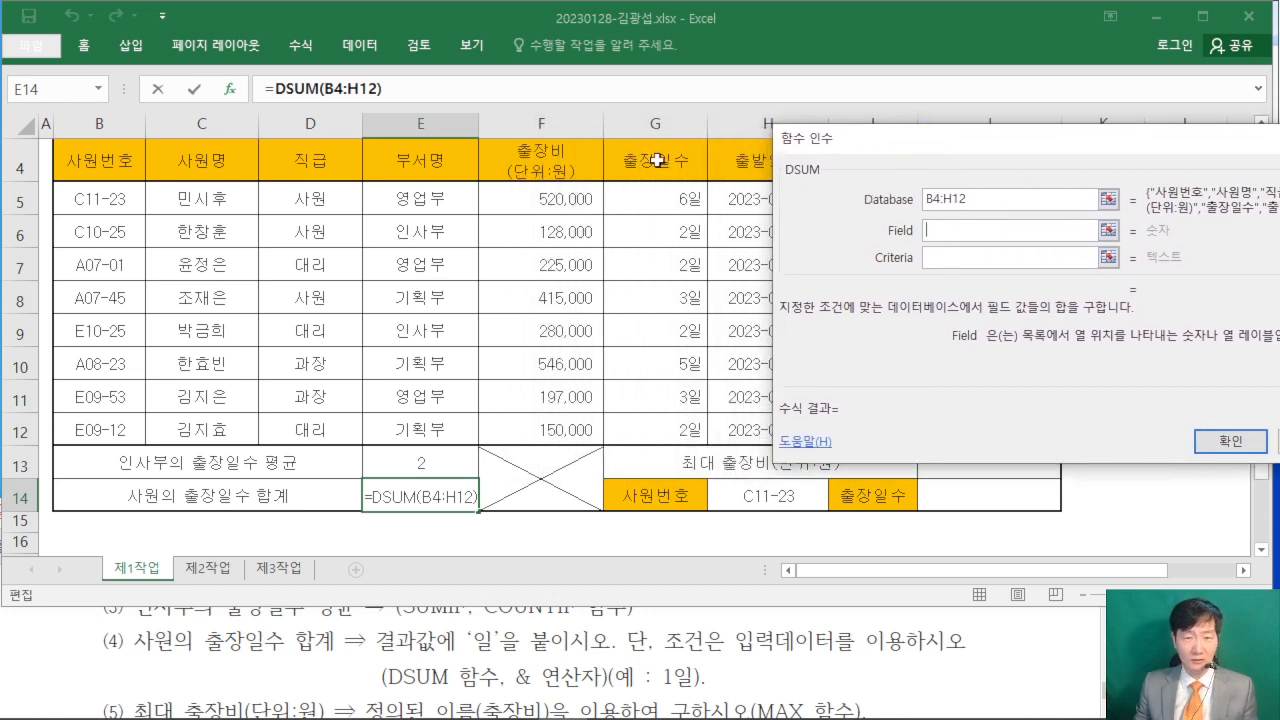
pyautogui.click(638, 160)
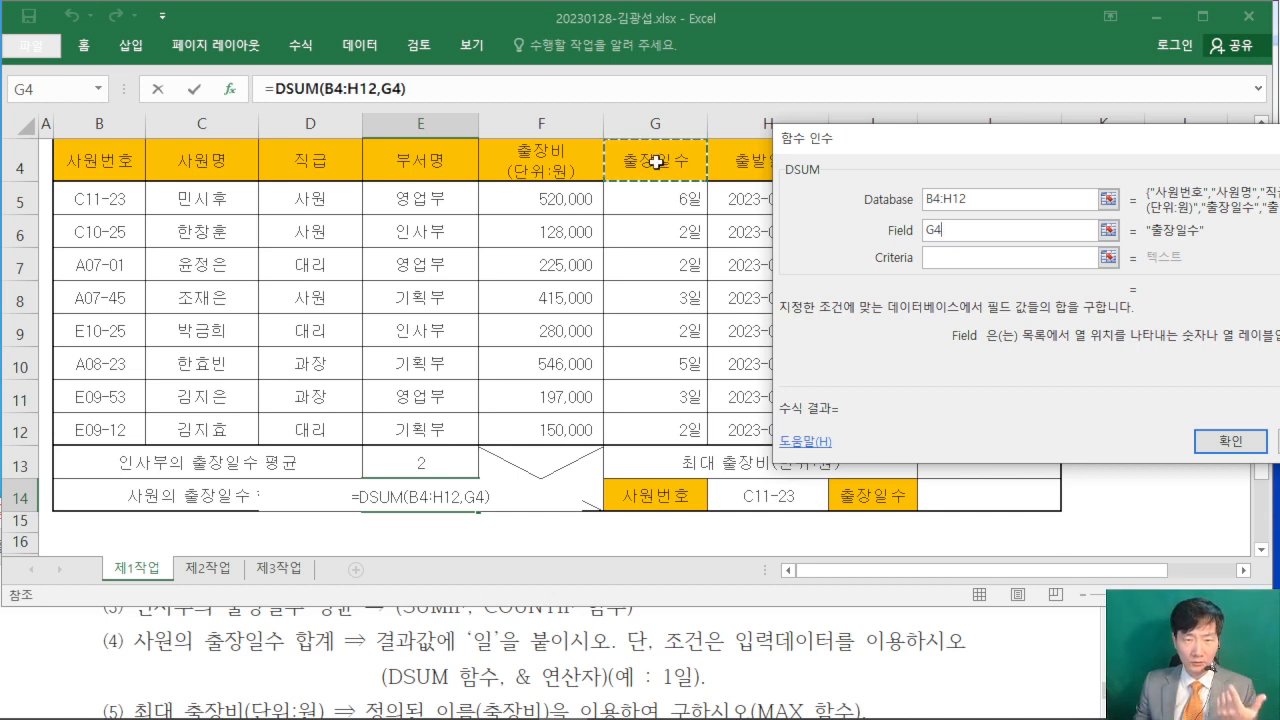
# - Set the DSUM Criteria to the 직급 header and 사원 cells D4:D5 and commit the function arguments
pyautogui.click(928, 257)
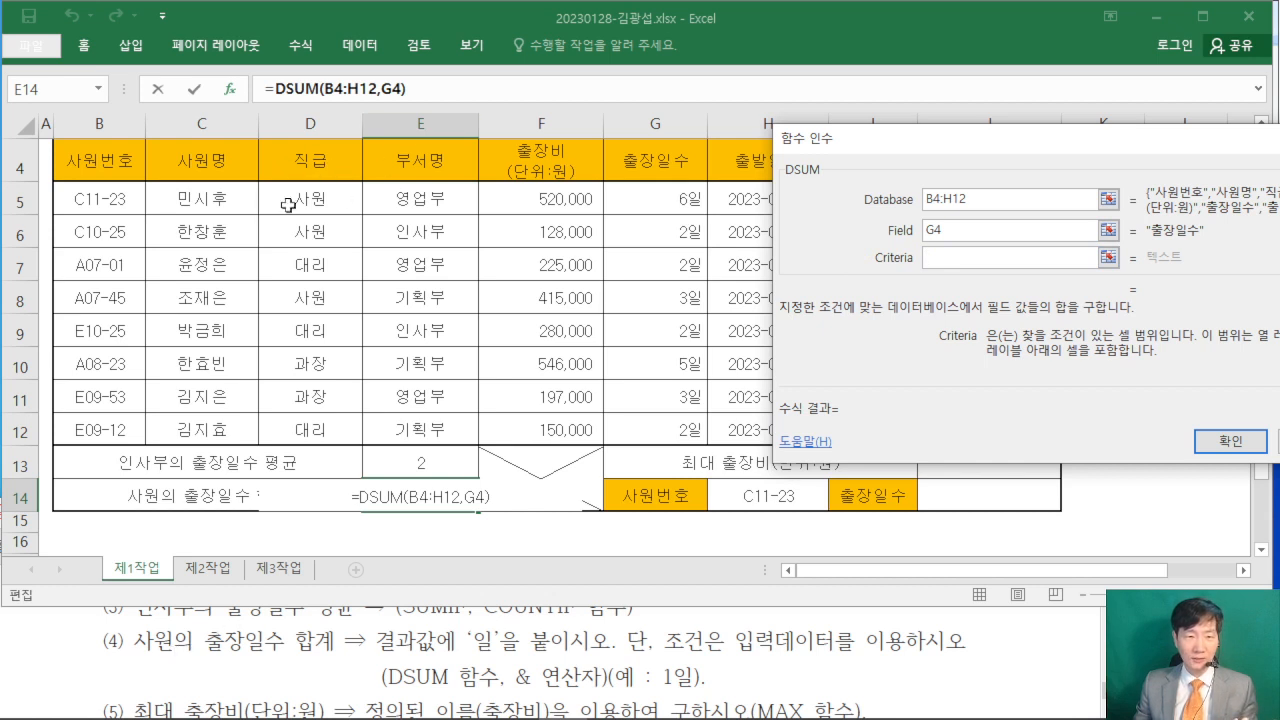
pyautogui.moveTo(263, 138)
pyautogui.mouseDown()
pyautogui.moveTo(262, 166)
pyautogui.moveTo(366, 214)
pyautogui.mouseUp()
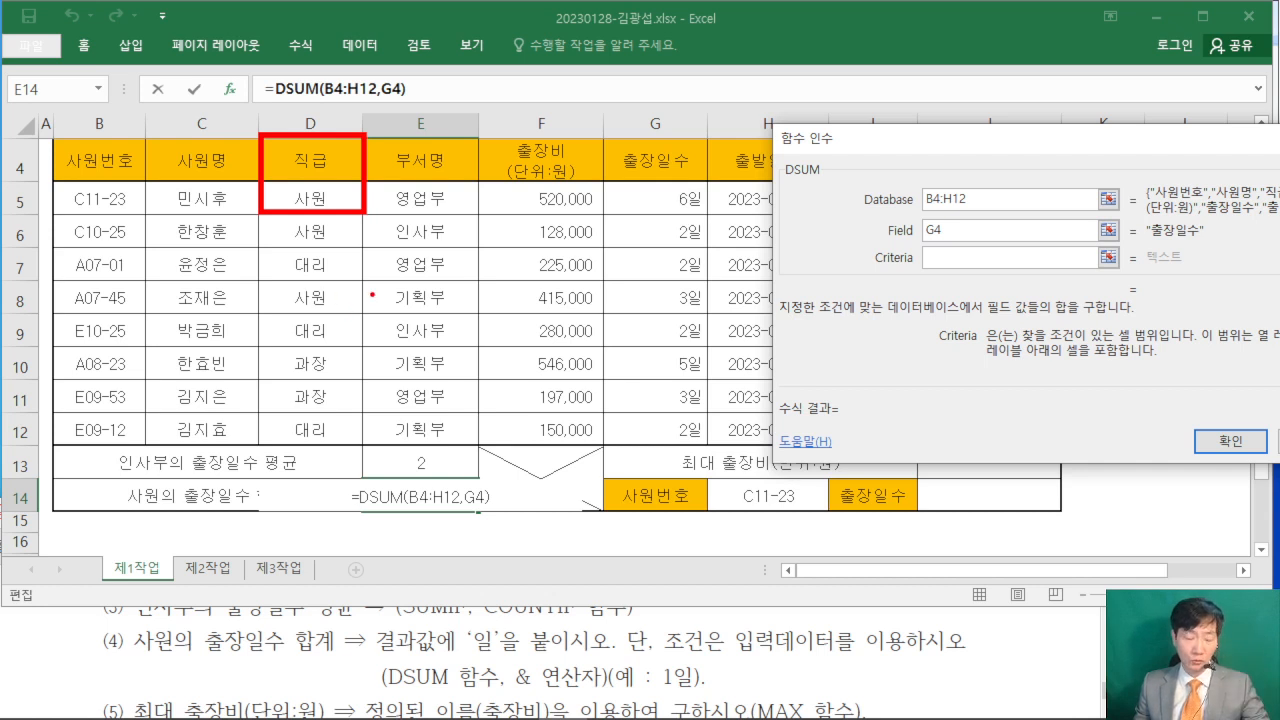
pyautogui.click(301, 161)
pyautogui.moveTo(301, 161); pyautogui.dragTo(310, 203)
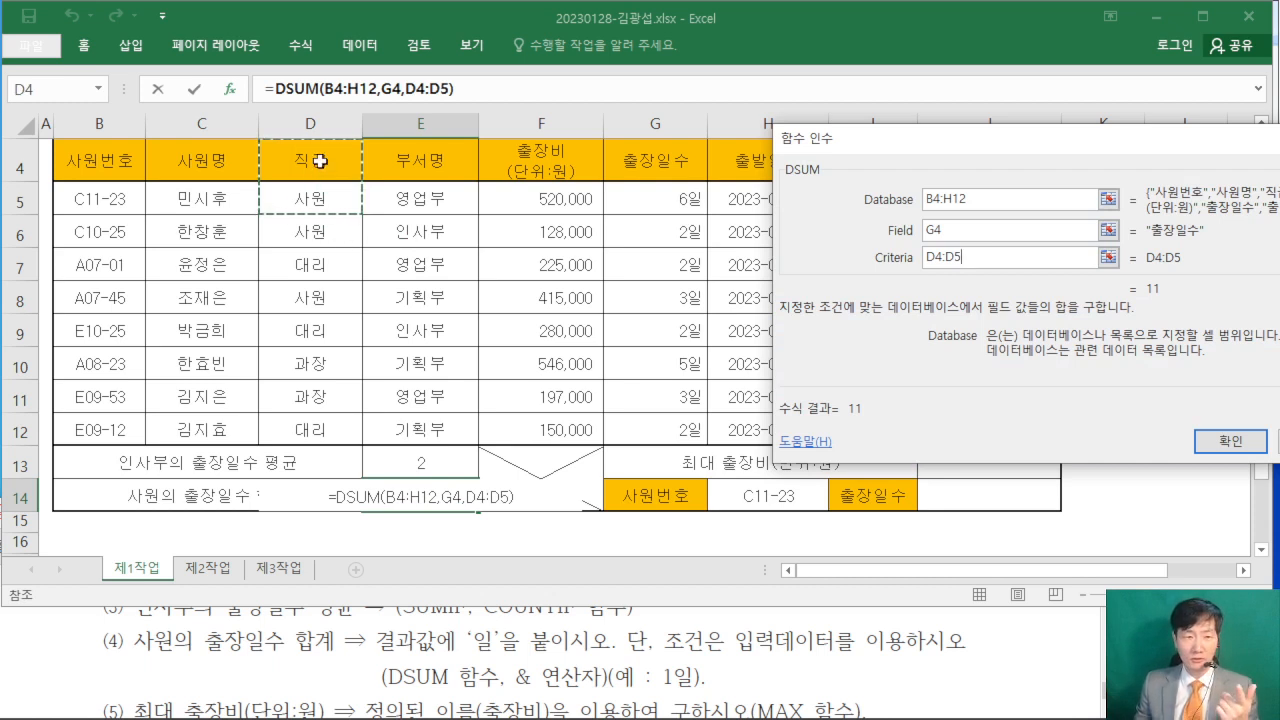
pyautogui.moveTo(942, 152); pyautogui.dragTo(531, 254)
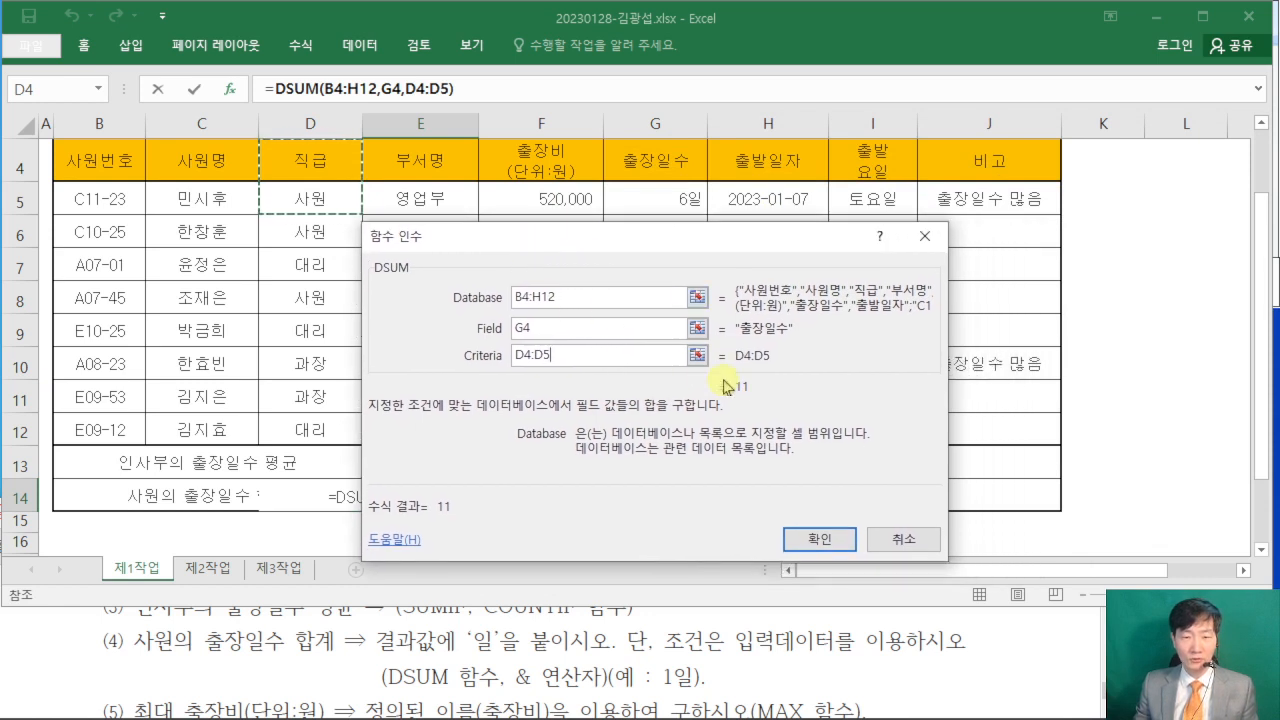
pyautogui.click(817, 542)
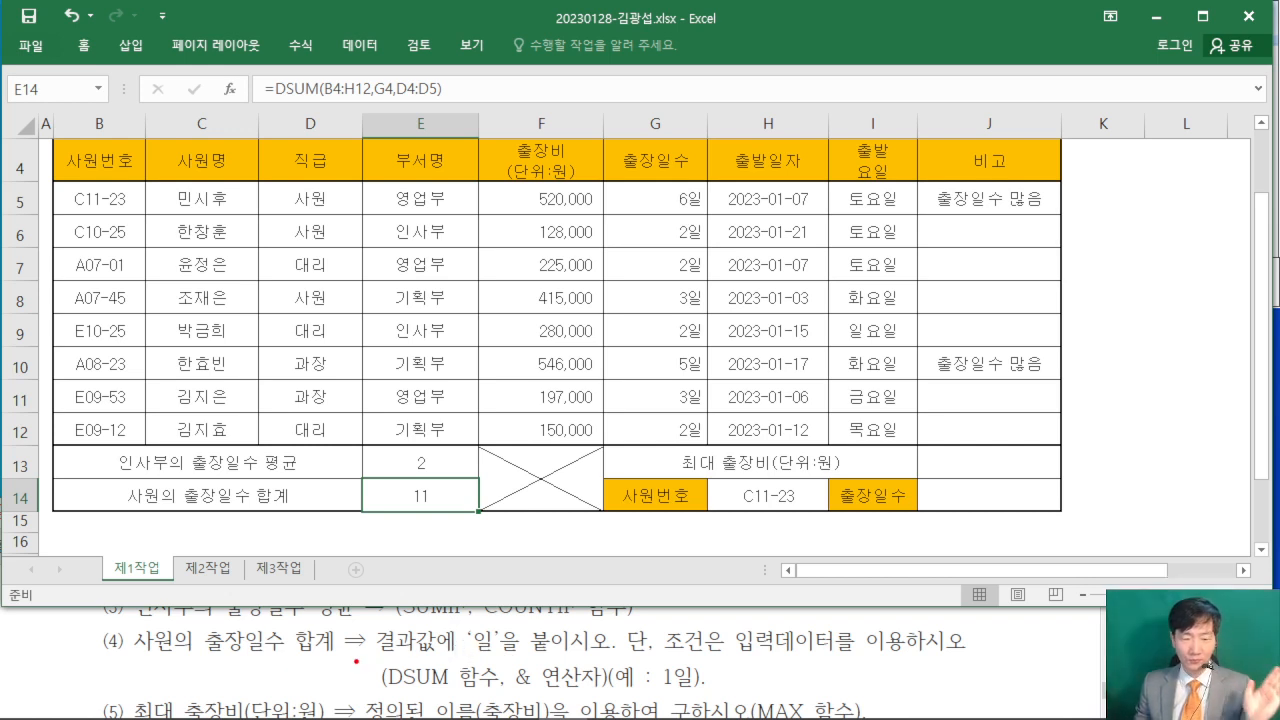
pyautogui.moveTo(355, 661); pyautogui.dragTo(958, 666)
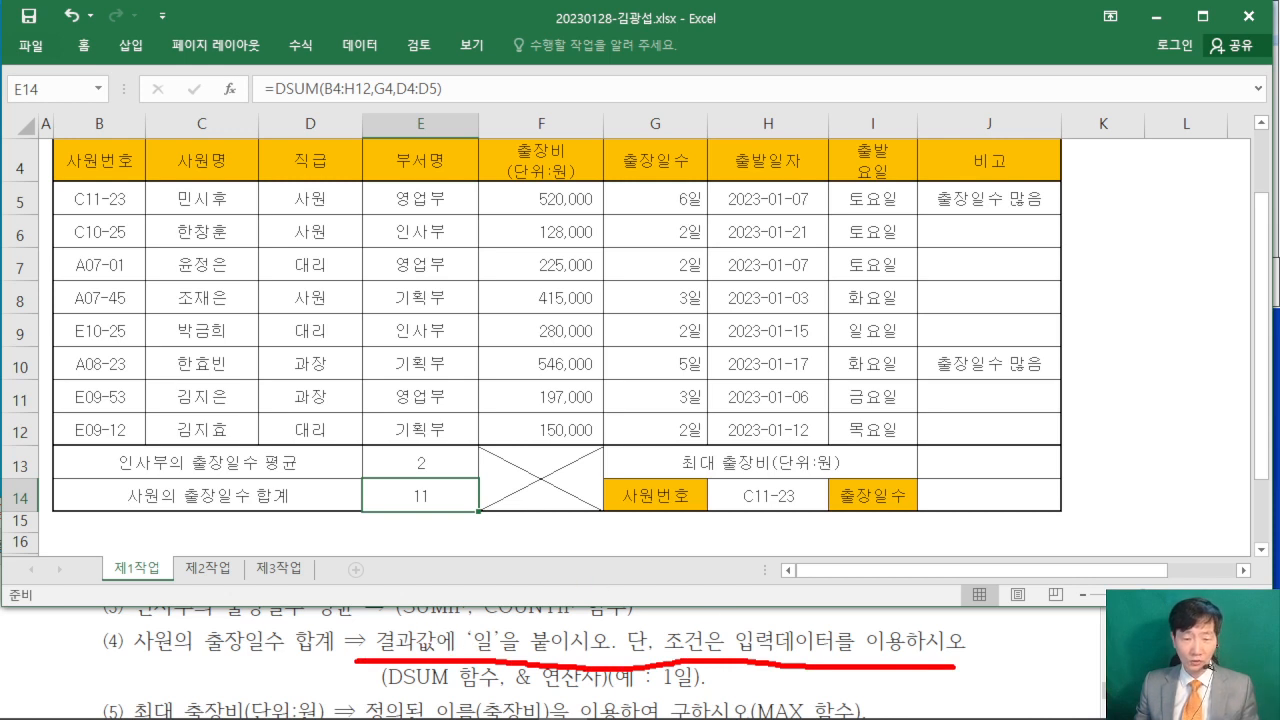
pyautogui.moveTo(507, 690); pyautogui.dragTo(618, 689)
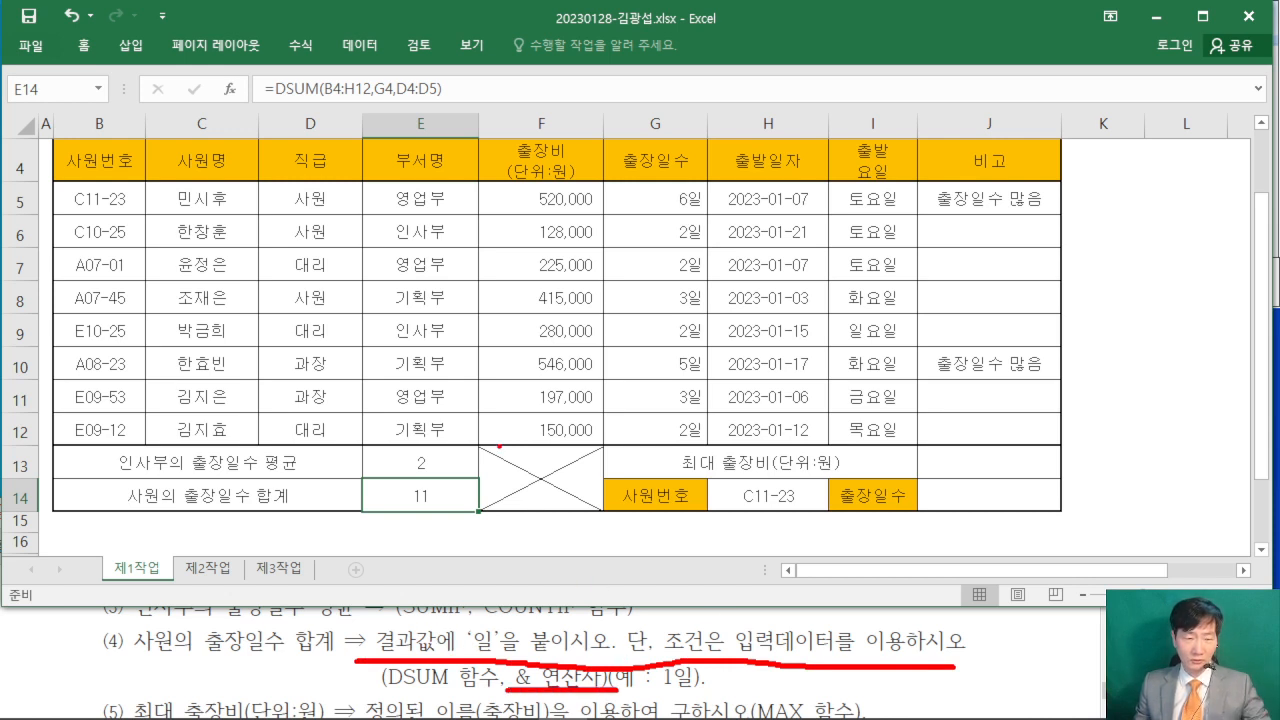
pyautogui.press('Escape')
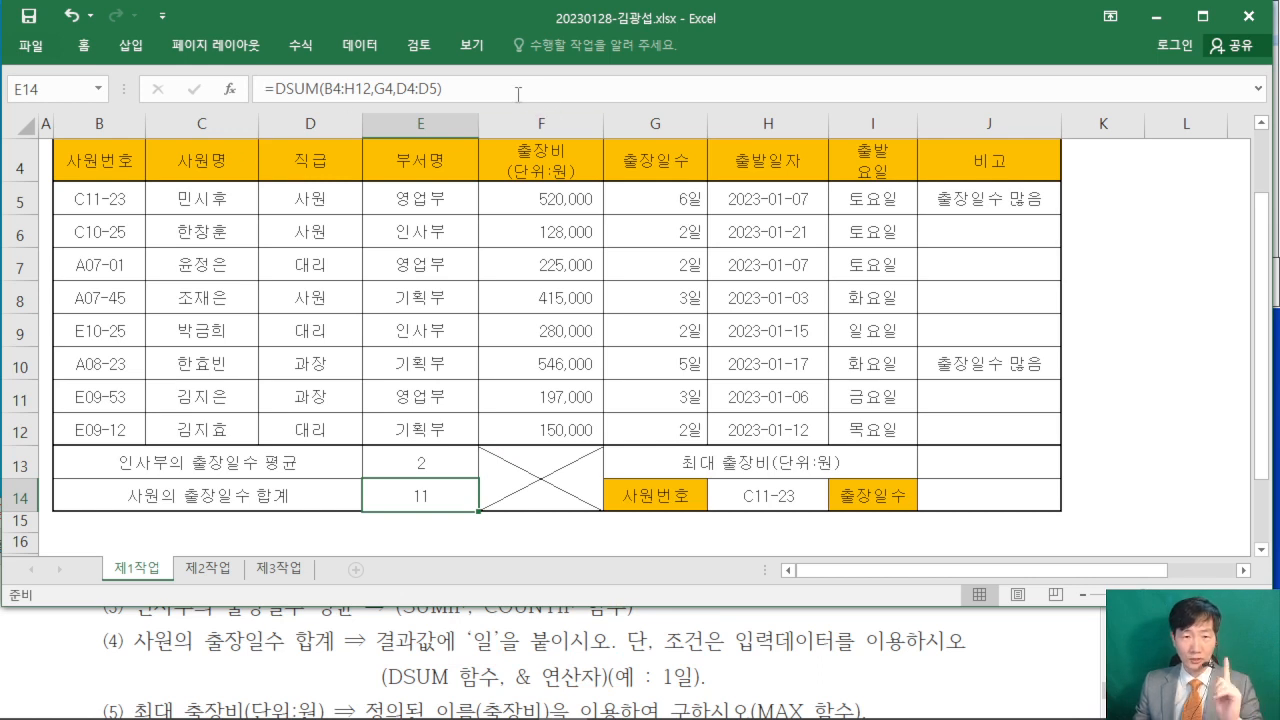
# - Append &"일" to the DSUM formula in E14 and commit it
pyautogui.click(518, 94)
pyautogui.write('&')
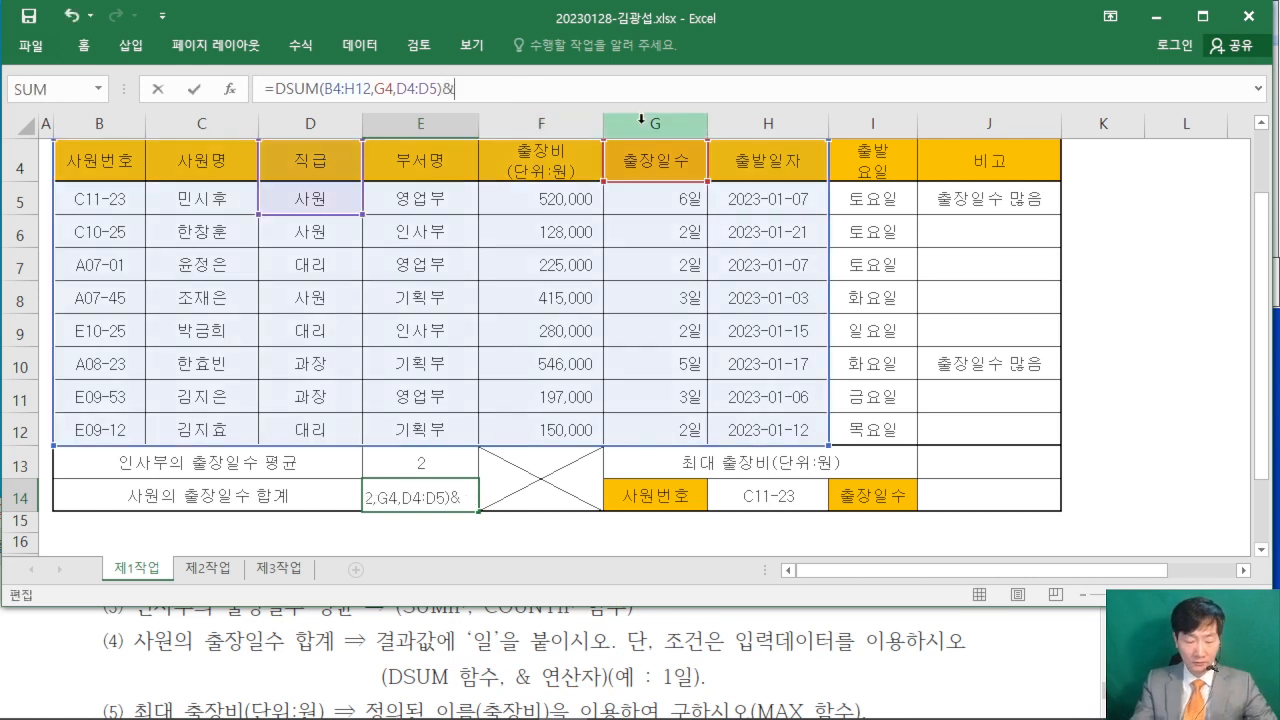
pyautogui.write('"일')
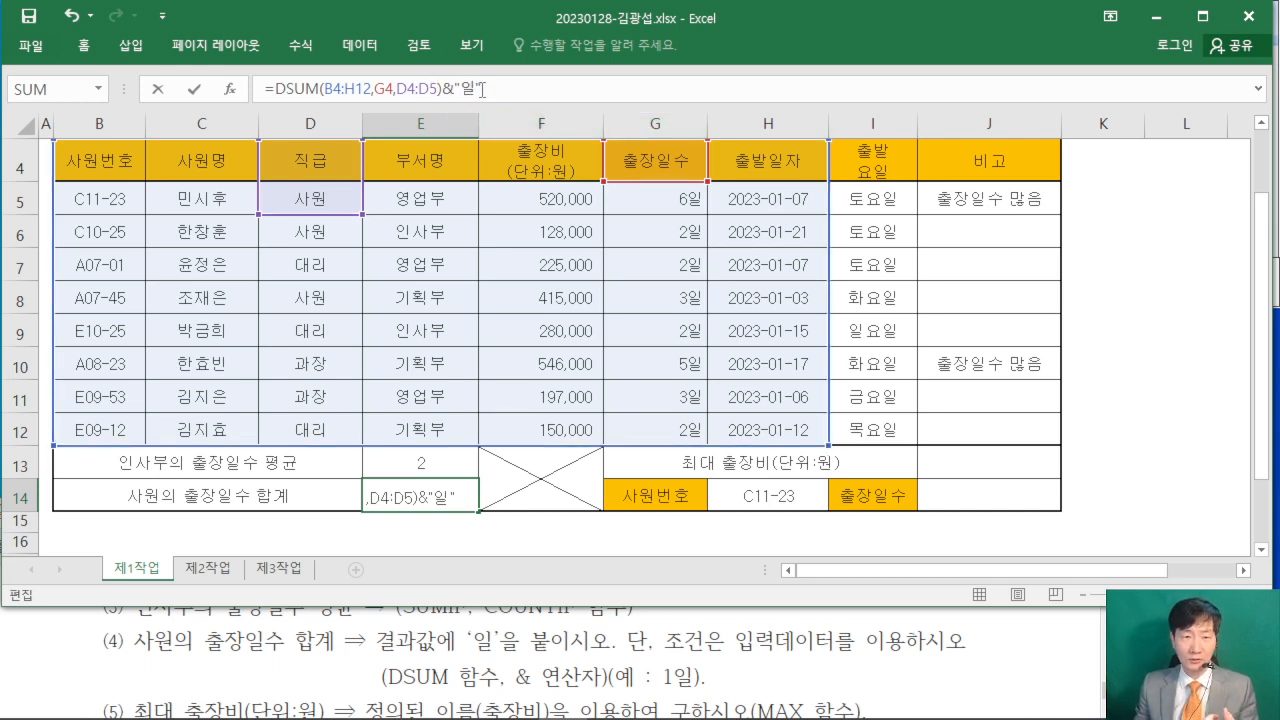
pyautogui.press('Return')
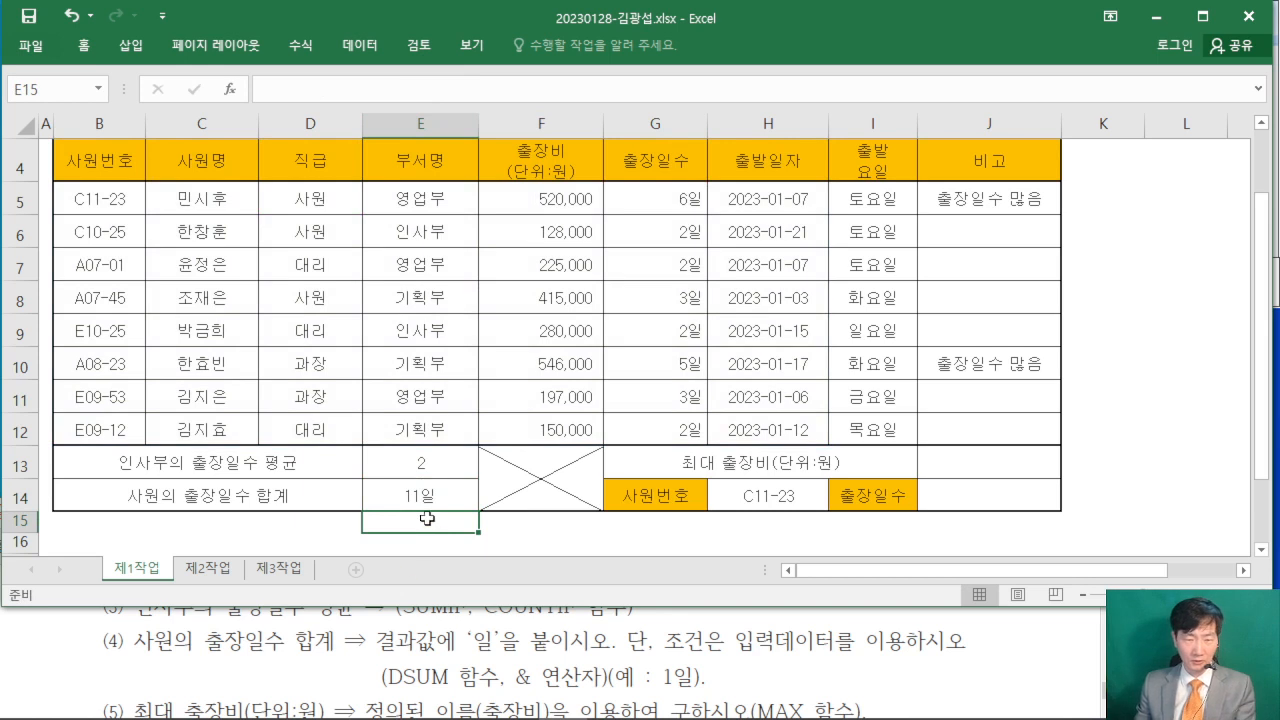
pyautogui.click(439, 489)
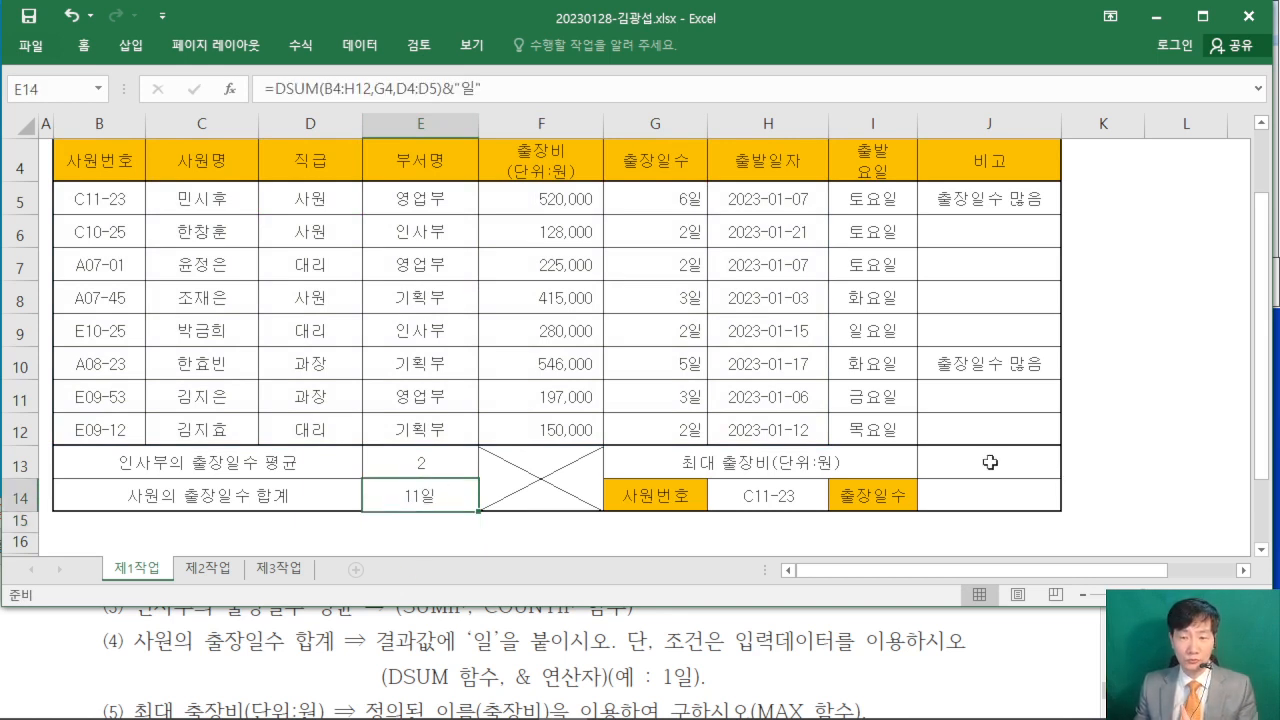
# - Enter =MAX(출장비) in the 최대 출장비 cell J13, using the defined name as exam item (5) requires
pyautogui.click(76, 664)
pyautogui.scroll(-2, 75, 664)
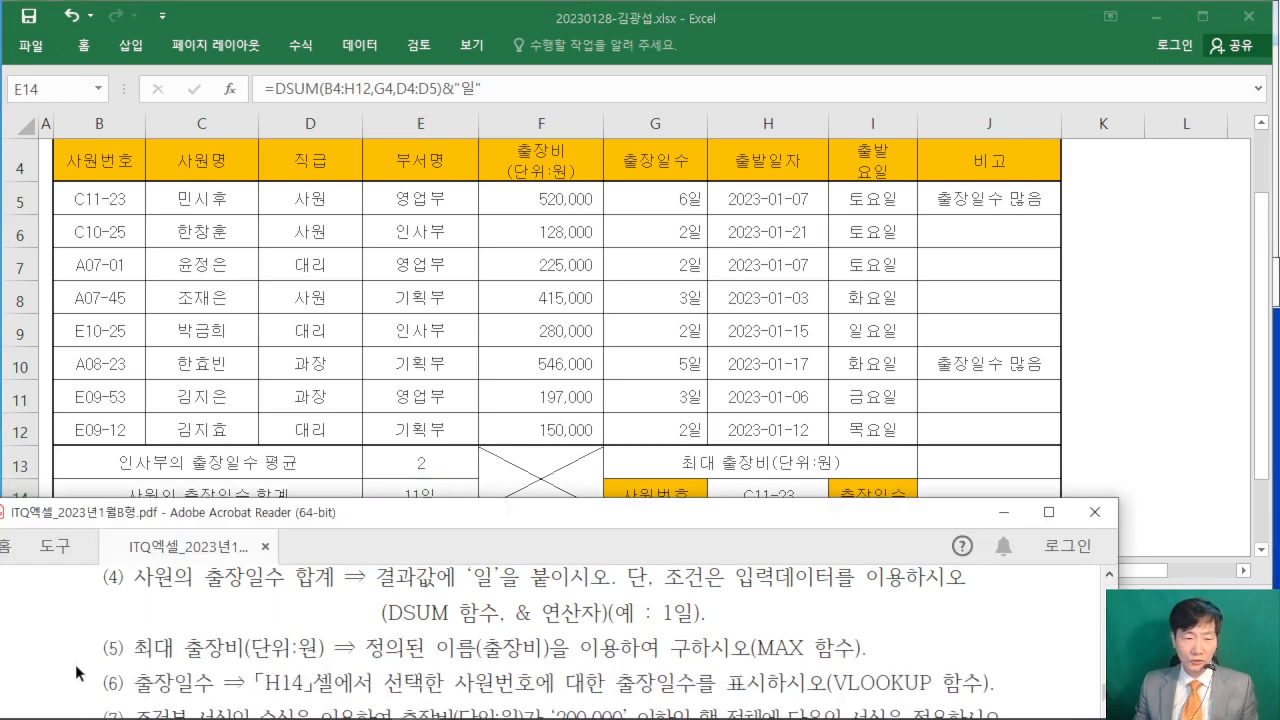
pyautogui.click(975, 462)
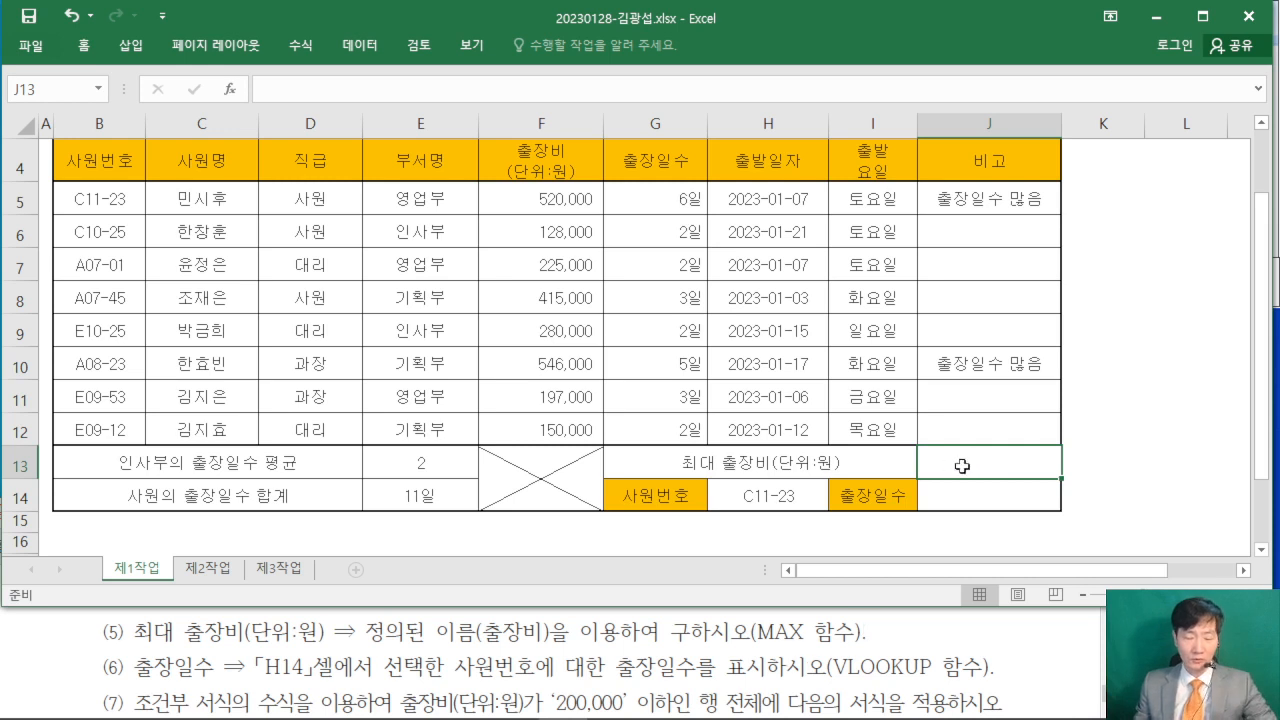
pyautogui.write('=ㅡㅁ')
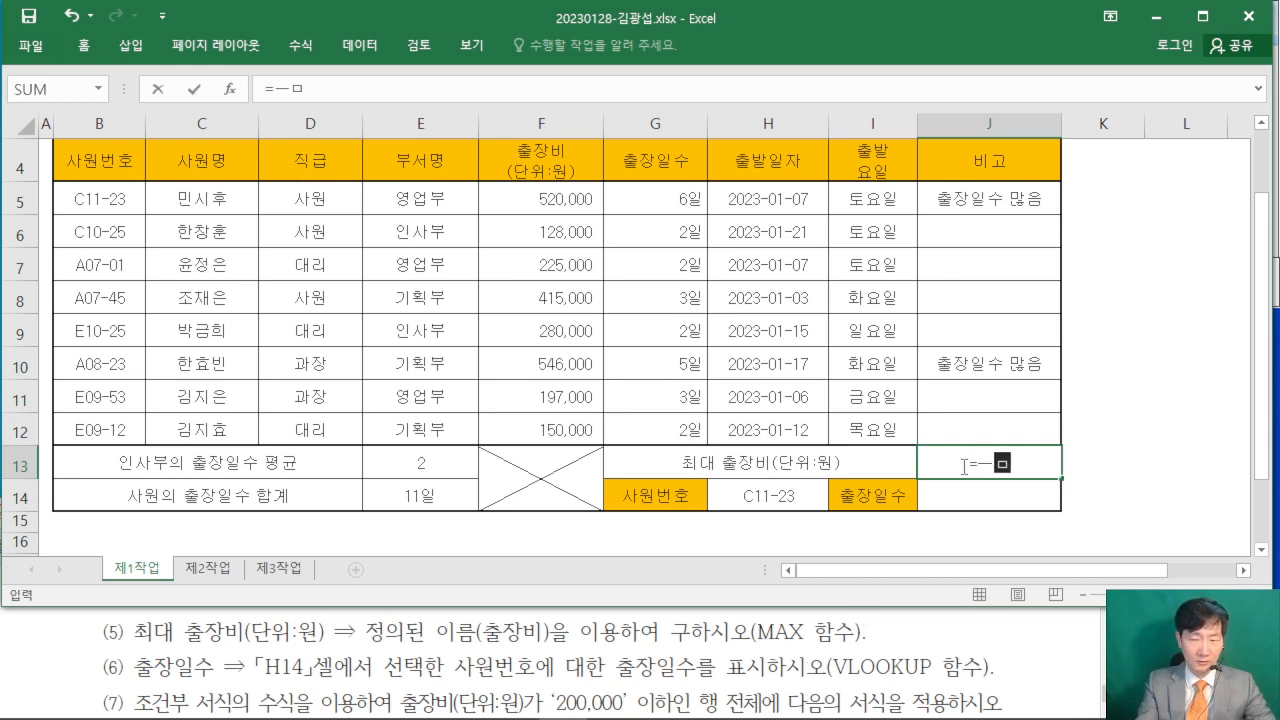
pyautogui.press('BackSpace')
pyautogui.press('BackSpace')
pyautogui.write('MAX(')
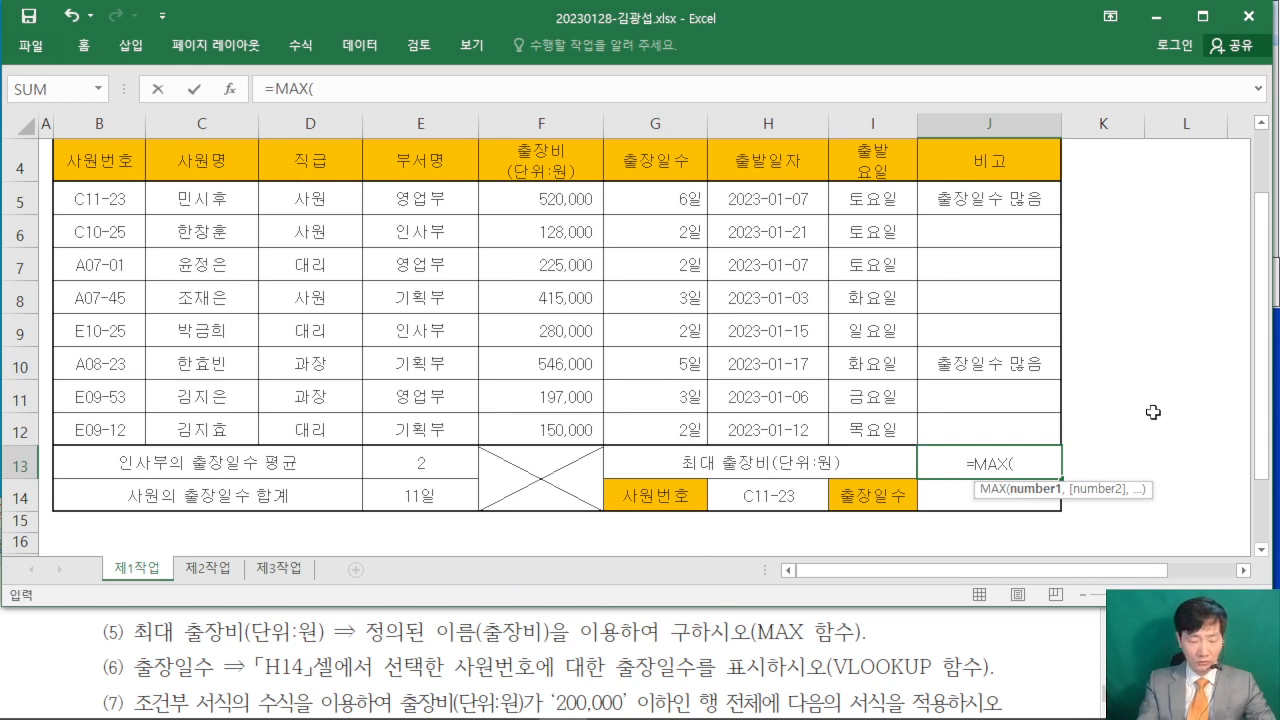
pyautogui.write('출장비)')
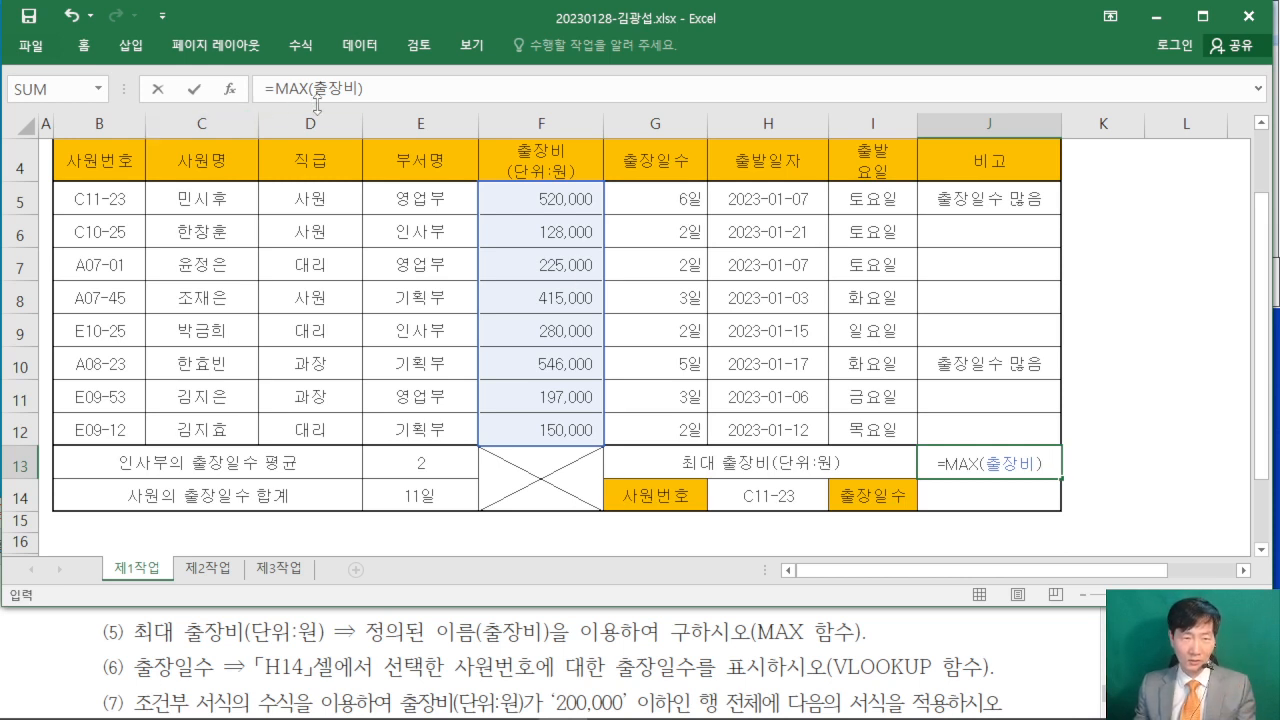
pyautogui.press('Return')
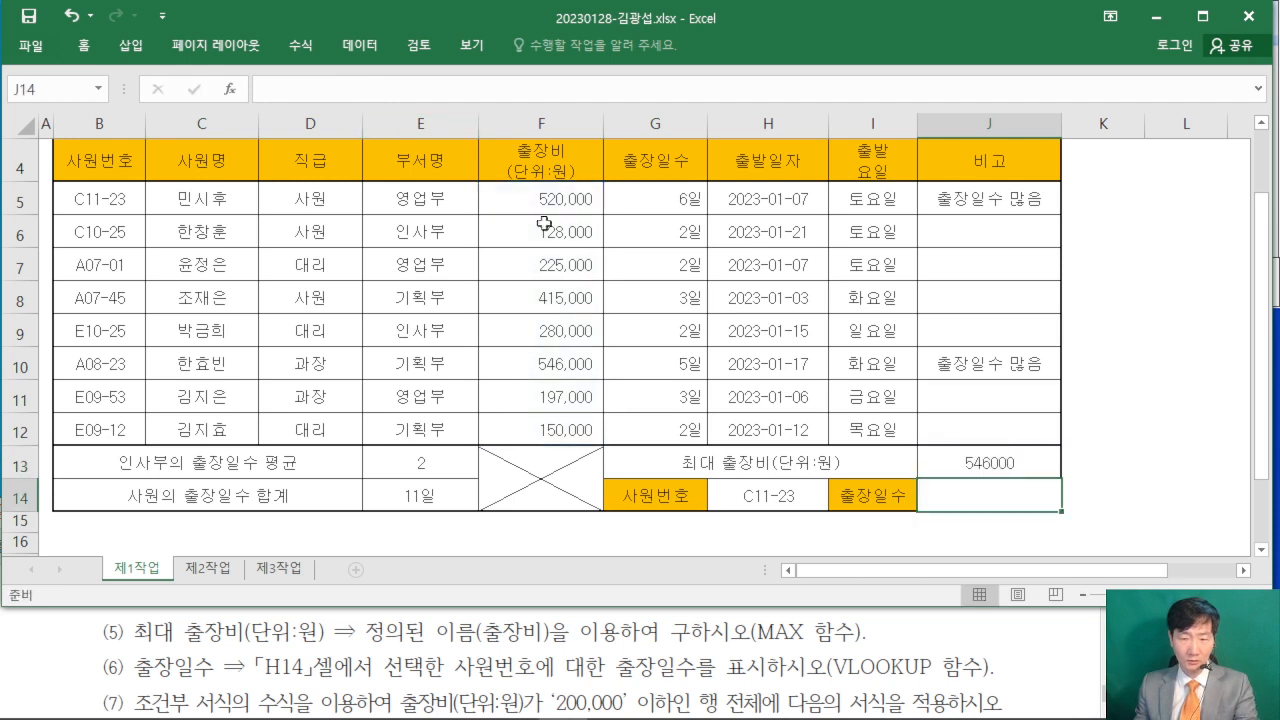
# - Review the MAX formula in J13 without changing it and select the empty 출장일수 result cell J14
pyautogui.click(988, 462)
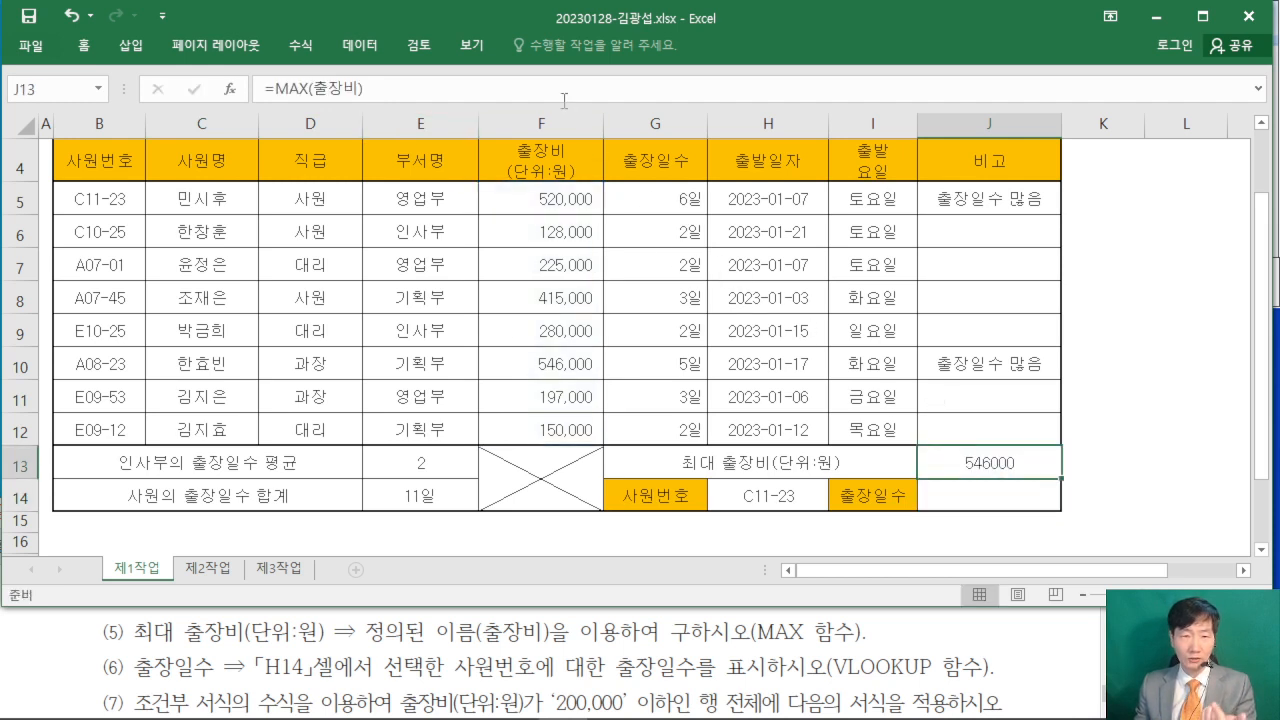
pyautogui.click(558, 84)
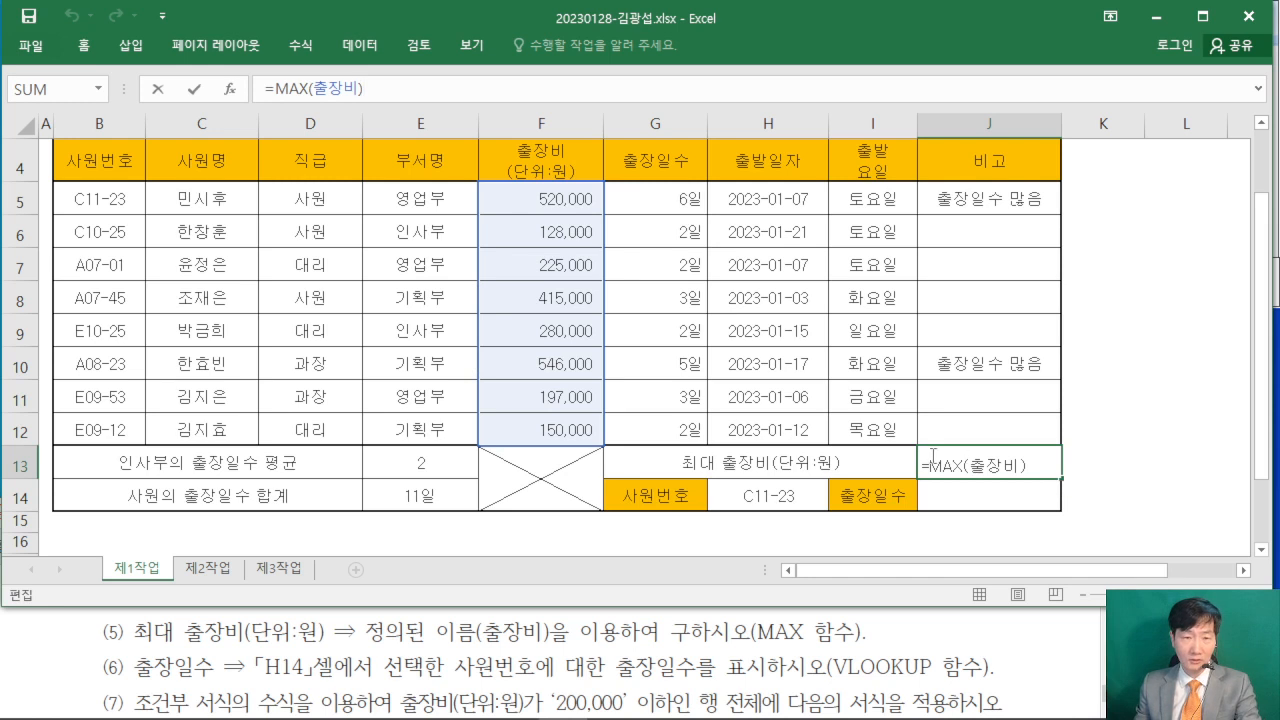
pyautogui.press('Return')
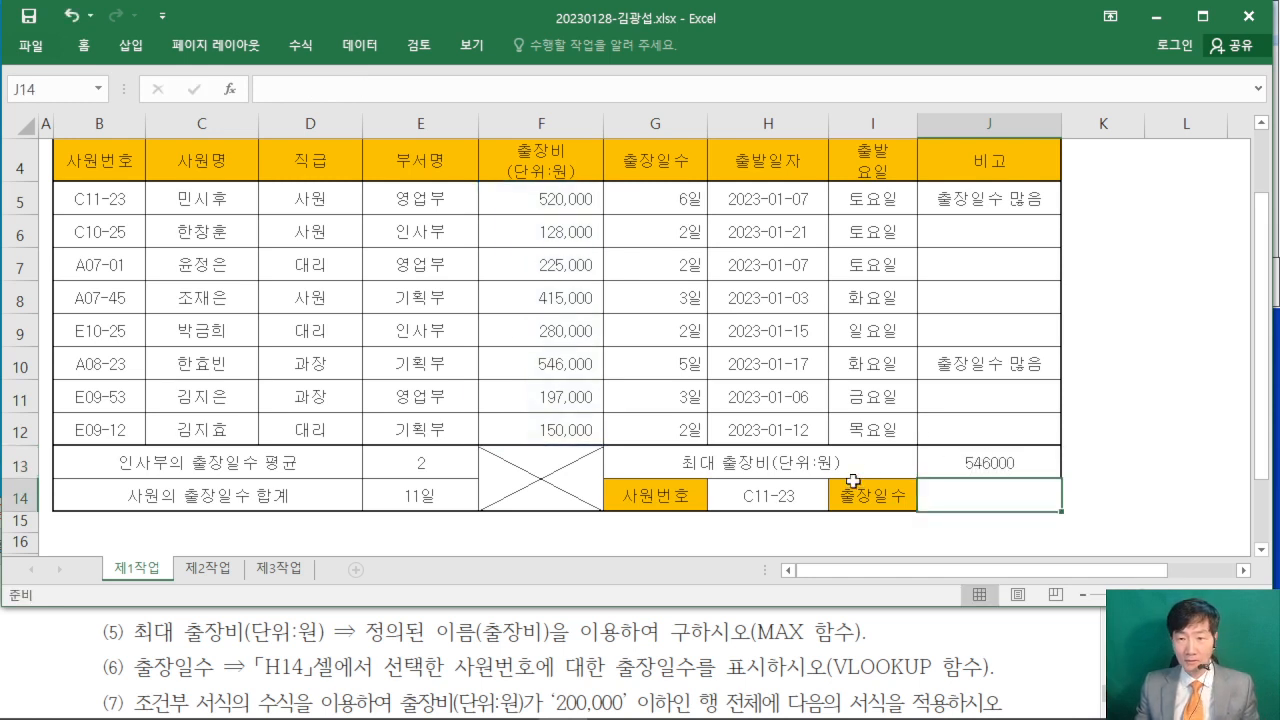
pyautogui.click(949, 462)
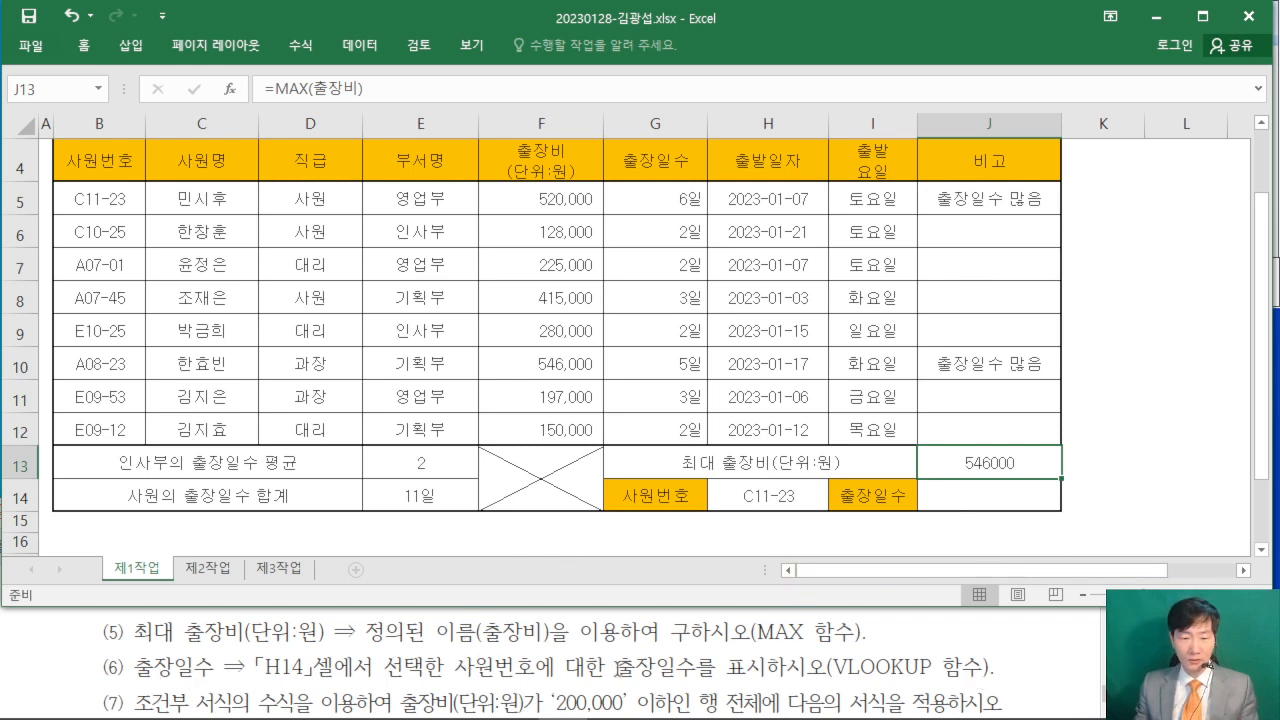
pyautogui.click(975, 495)
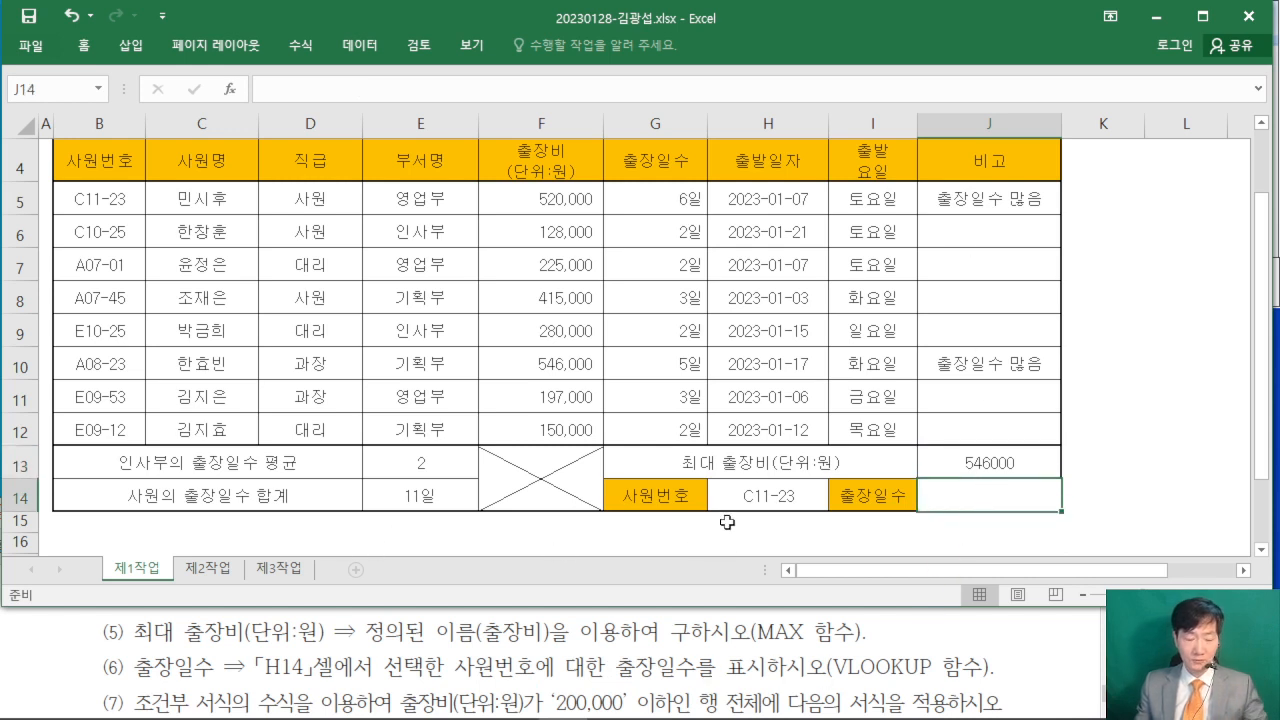
# - Start a VLOOKUP formula in J14 through the function arguments and set Lookup_value to the 사원번호 cell H14
pyautogui.write('=')
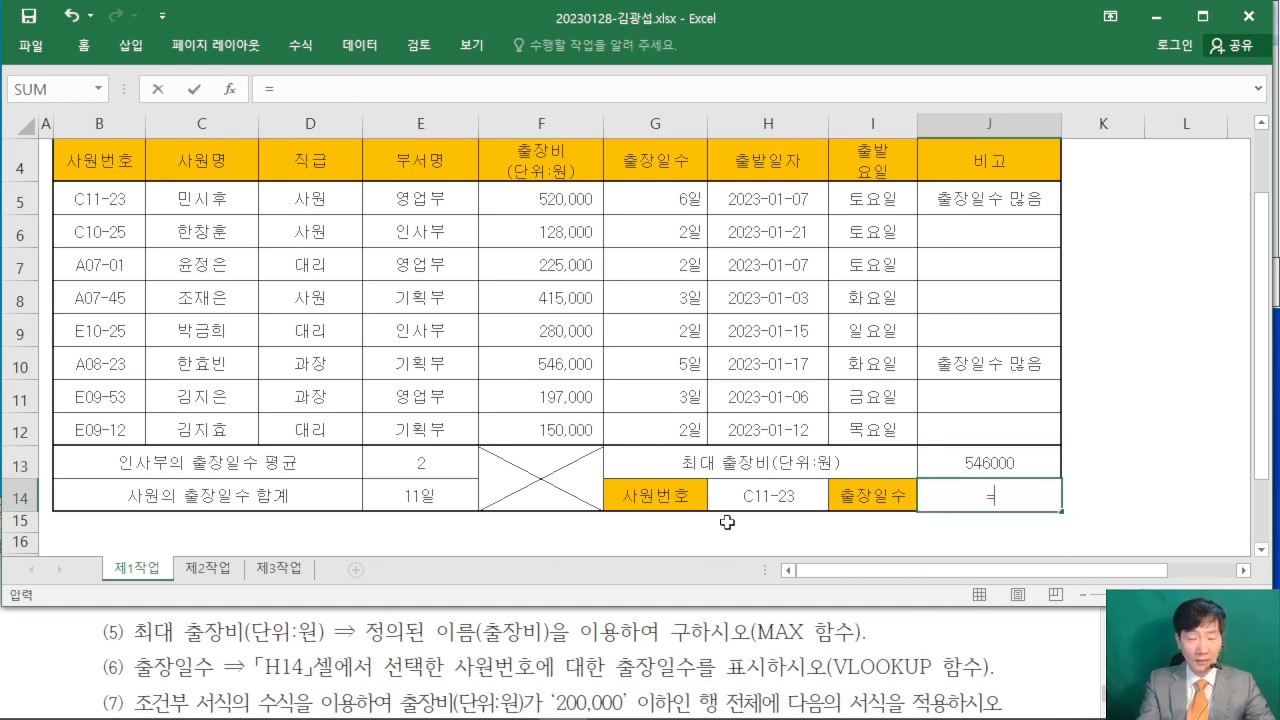
pyautogui.write('VL')
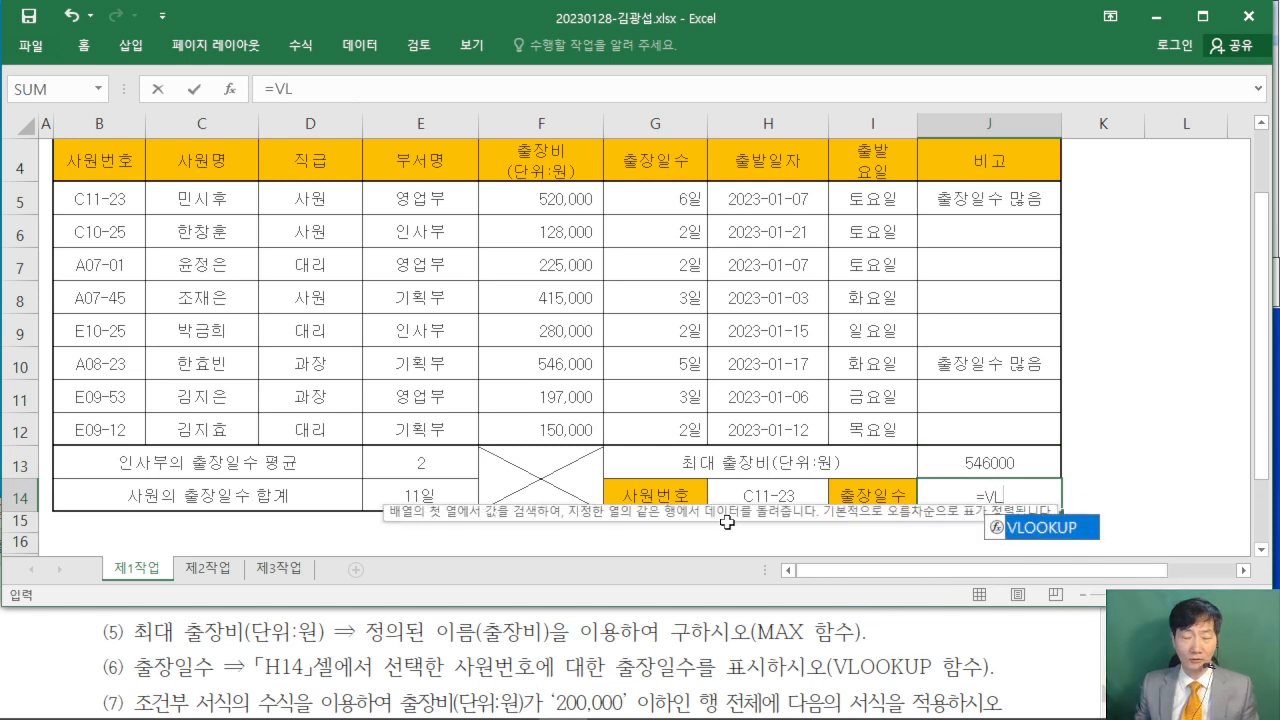
pyautogui.doubleClick(1062, 537)
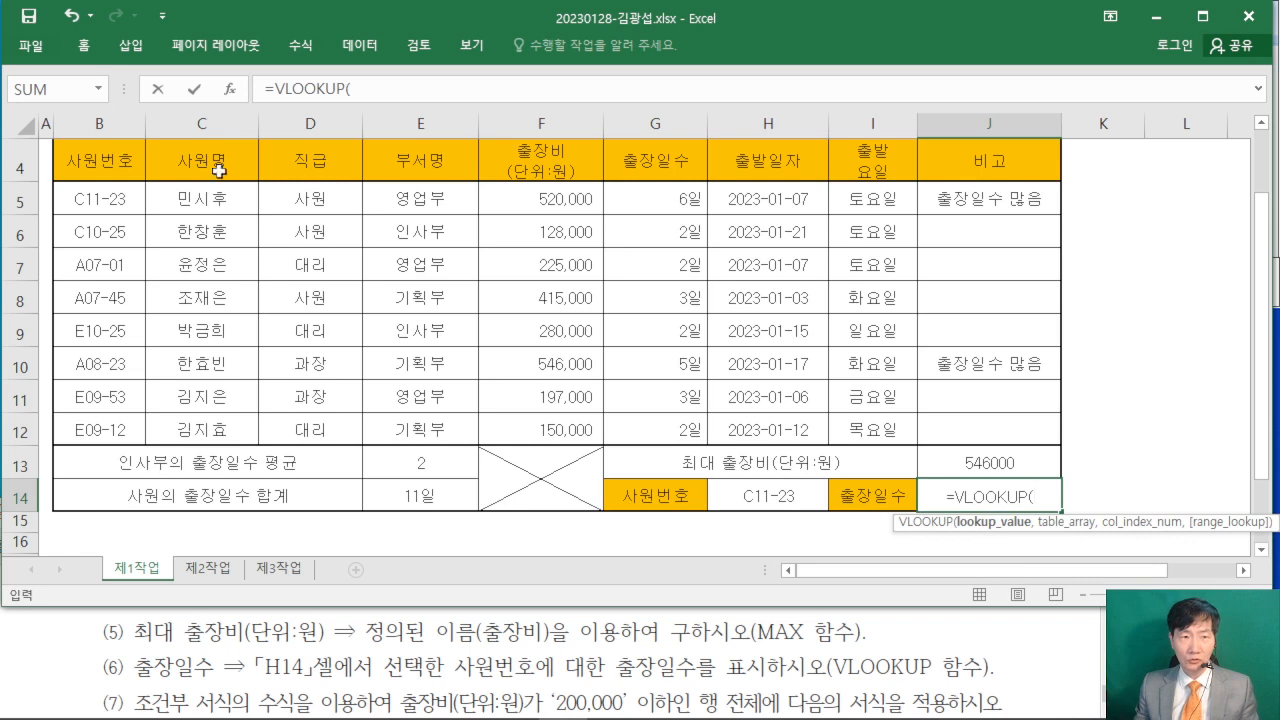
pyautogui.click(237, 95)
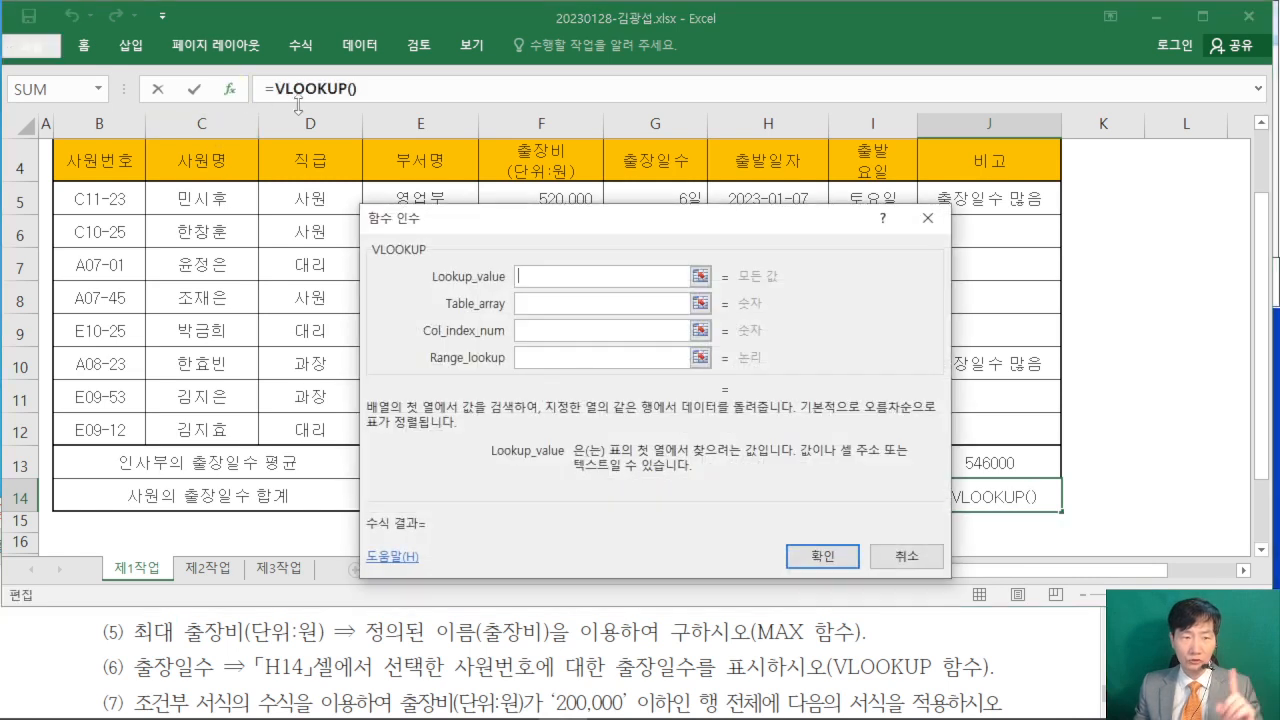
pyautogui.moveTo(597, 234); pyautogui.dragTo(667, 85)
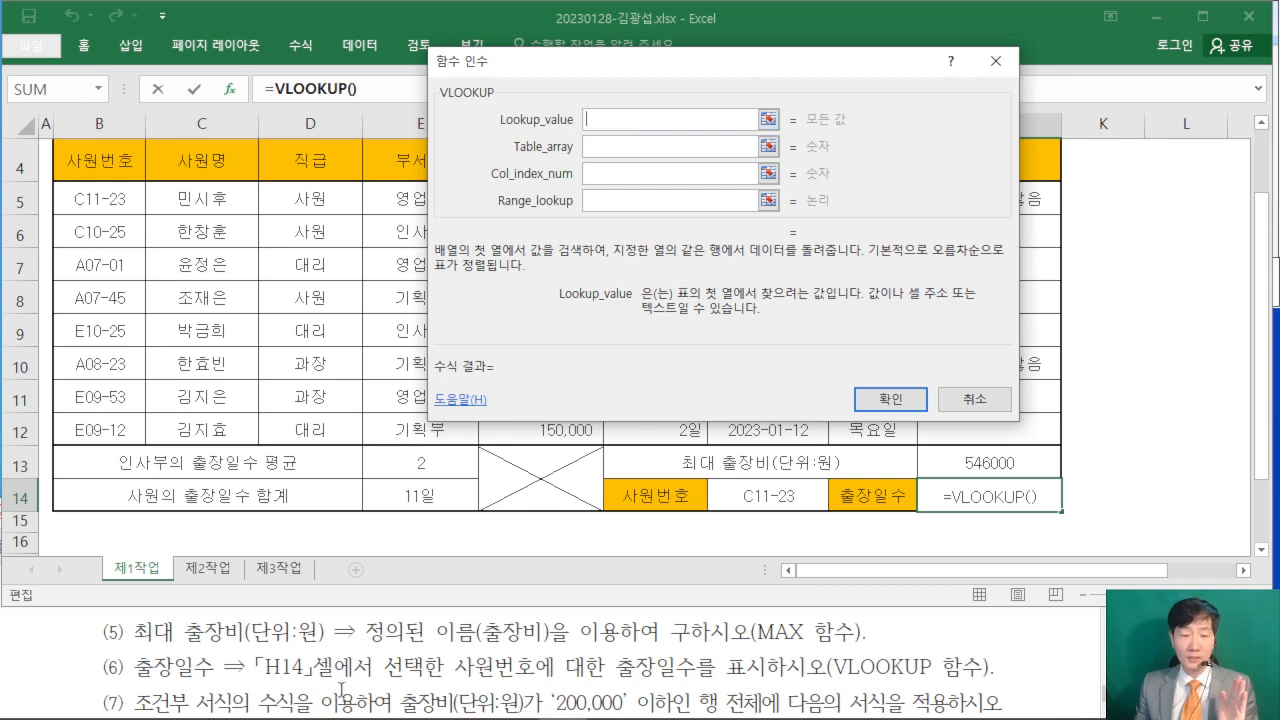
pyautogui.click(784, 497)
# - Set the VLOOKUP Table_array to the data range B5:H12, from the 사원번호 column through 출발일자
pyautogui.click(603, 147)
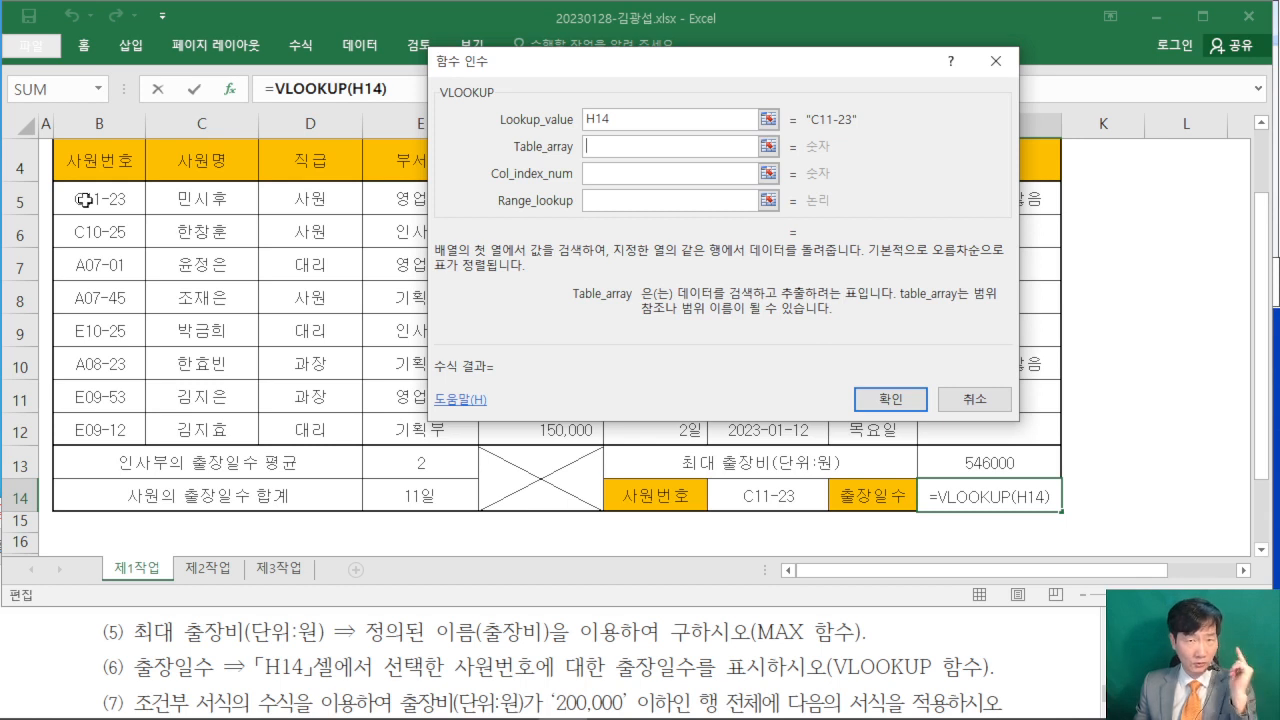
pyautogui.click(85, 200)
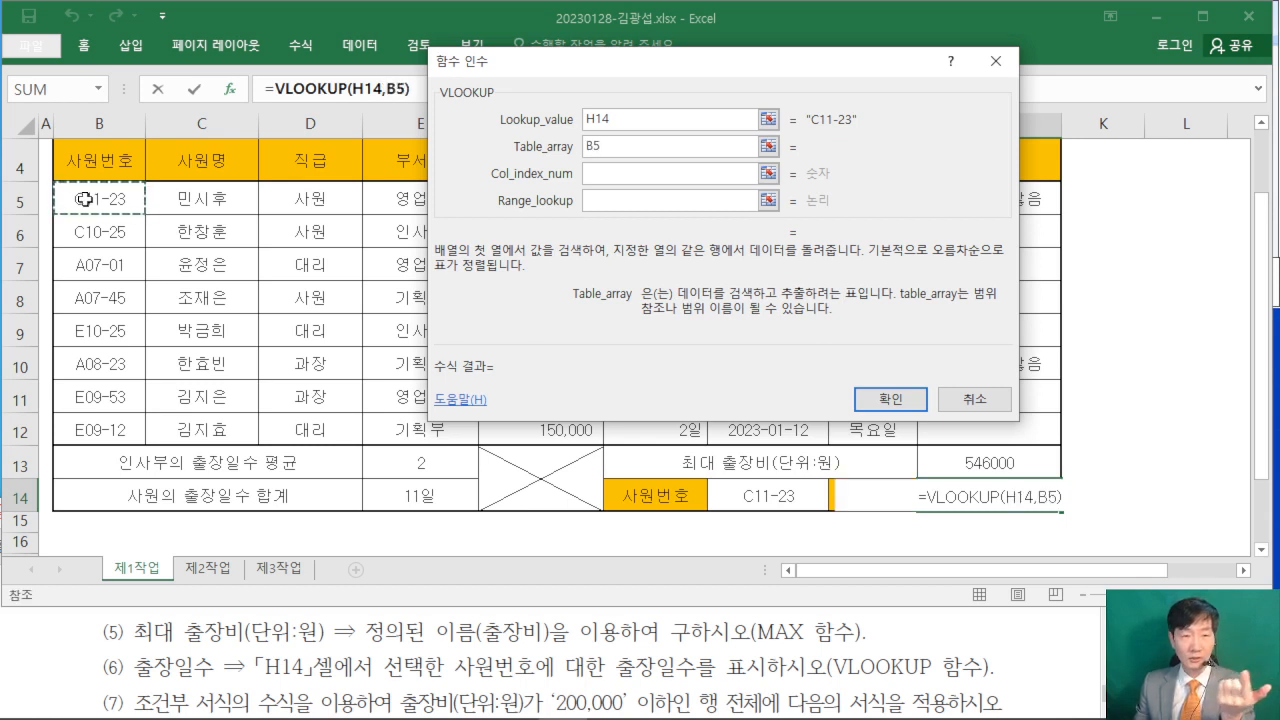
pyautogui.moveTo(85, 199); pyautogui.dragTo(752, 432)
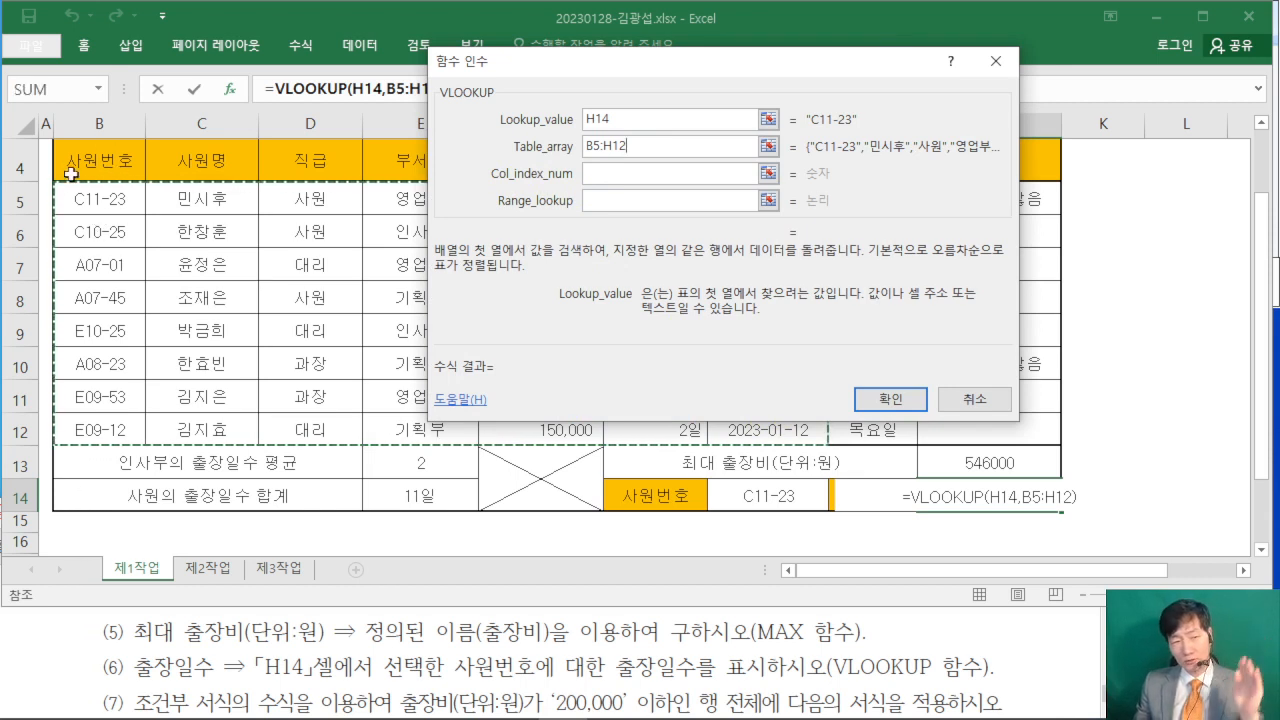
pyautogui.moveTo(576, 65); pyautogui.dragTo(1000, 87)
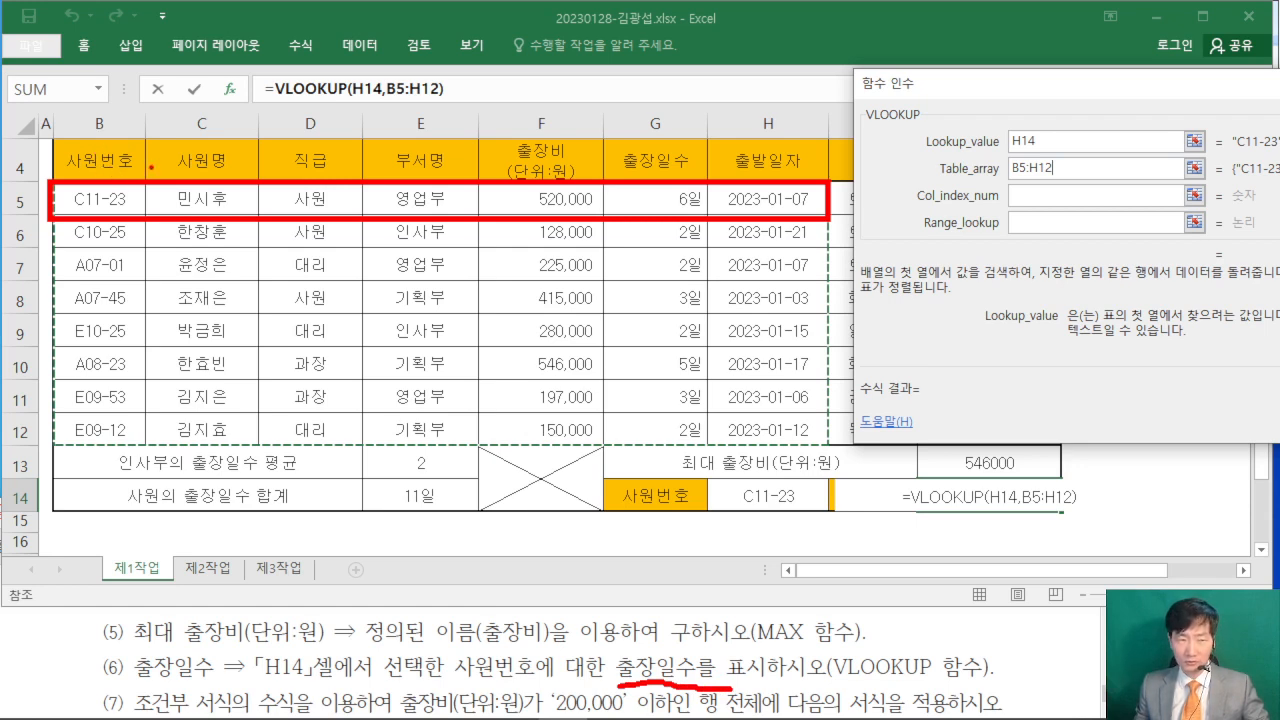
pyautogui.moveTo(101, 143); pyautogui.dragTo(95, 67)
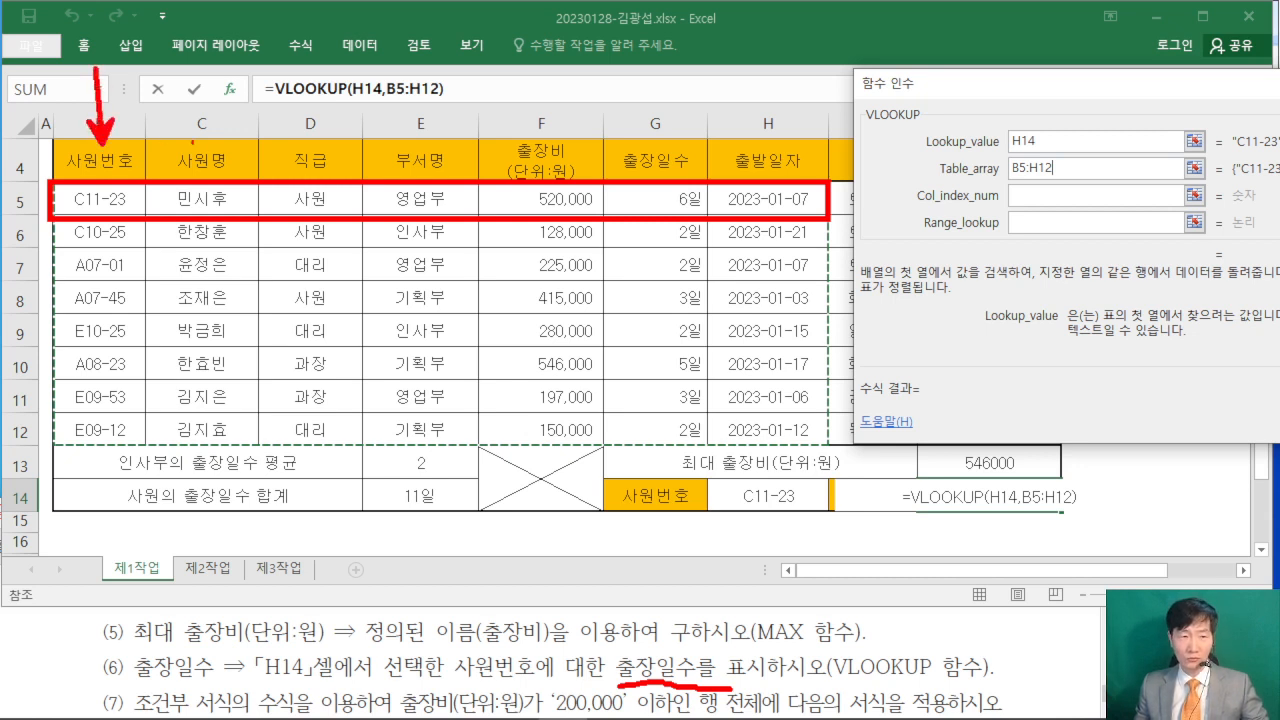
pyautogui.moveTo(203, 145); pyautogui.dragTo(203, 84)
pyautogui.moveTo(334, 140); pyautogui.dragTo(334, 80)
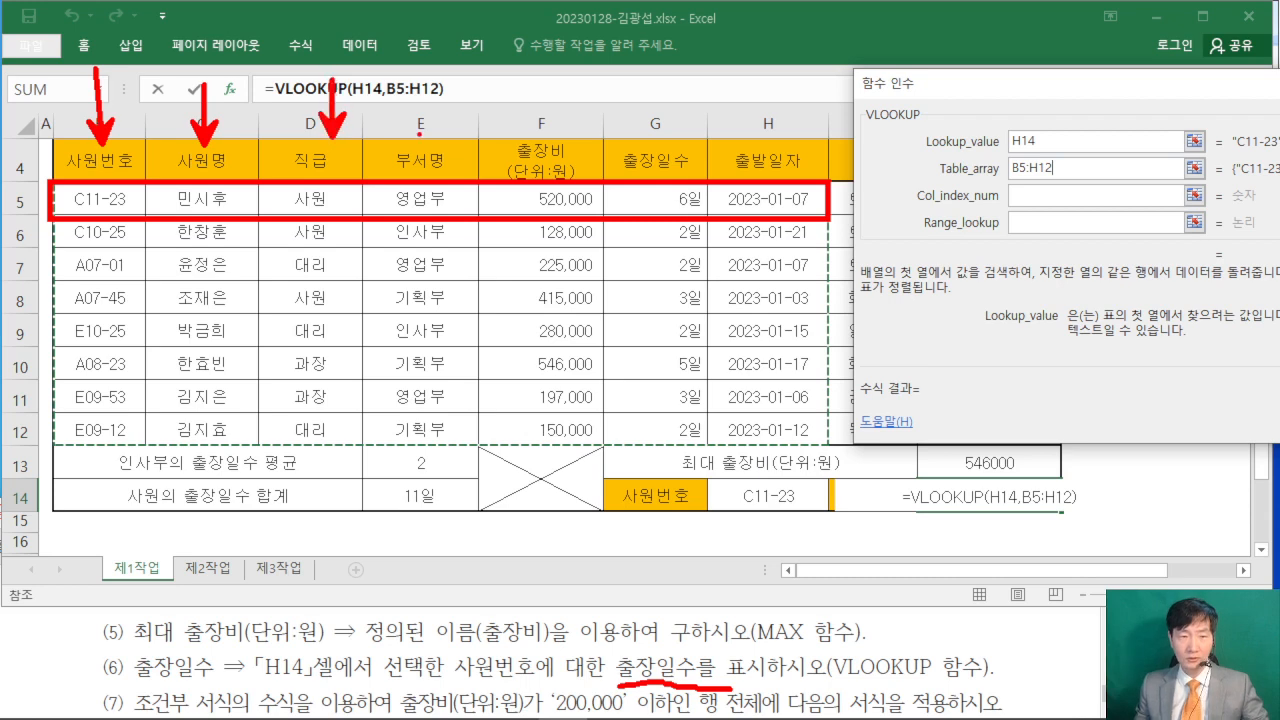
pyautogui.moveTo(433, 140); pyautogui.dragTo(434, 88)
pyautogui.moveTo(505, 135); pyautogui.dragTo(533, 94)
pyautogui.moveTo(636, 134); pyautogui.dragTo(672, 86)
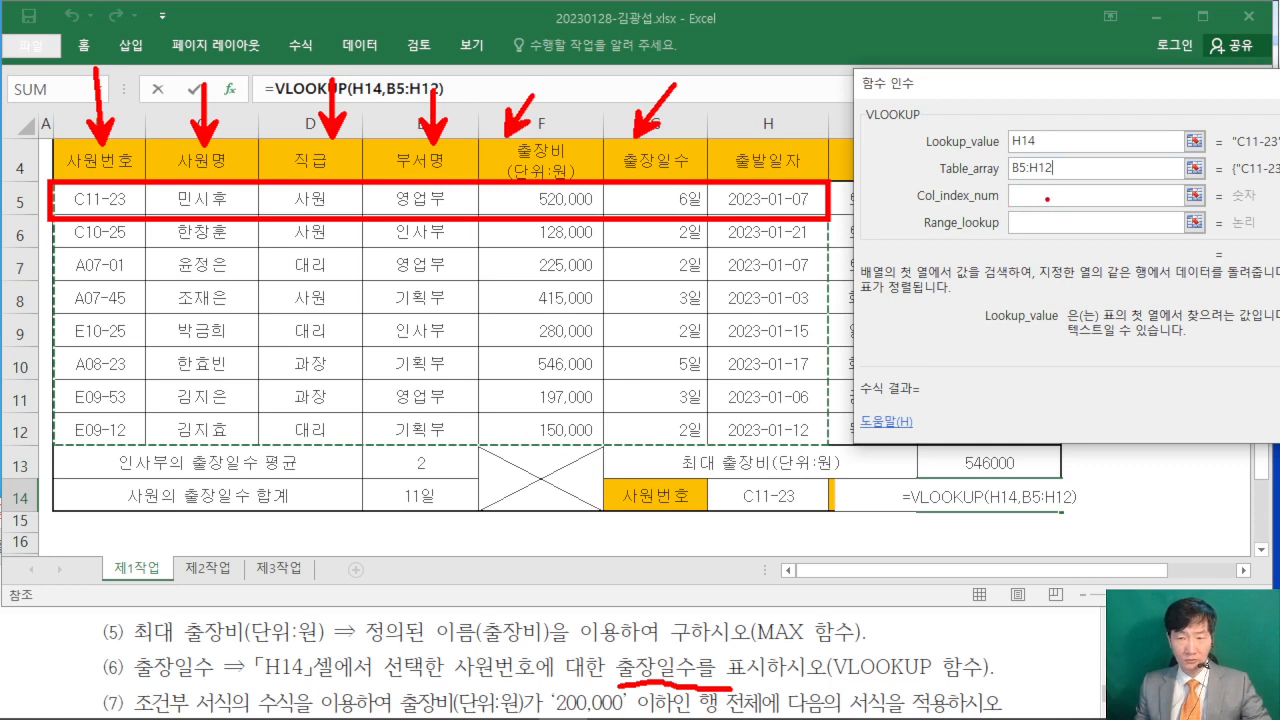
pyautogui.press('Escape')
# - Set Col_index_num to 6 for the 출장일수 column and Range_lookup to 0, and commit the VLOOKUP arguments
pyautogui.click(1063, 197)
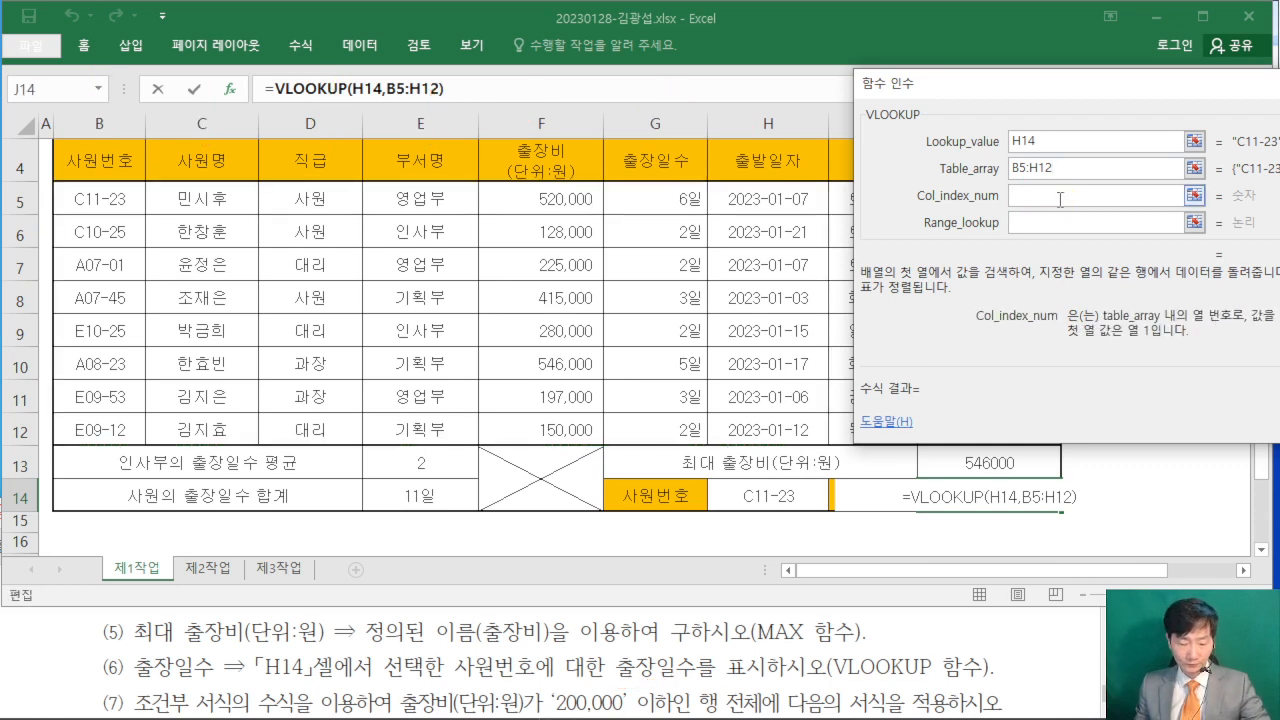
pyautogui.write('6')
pyautogui.press('Tab')
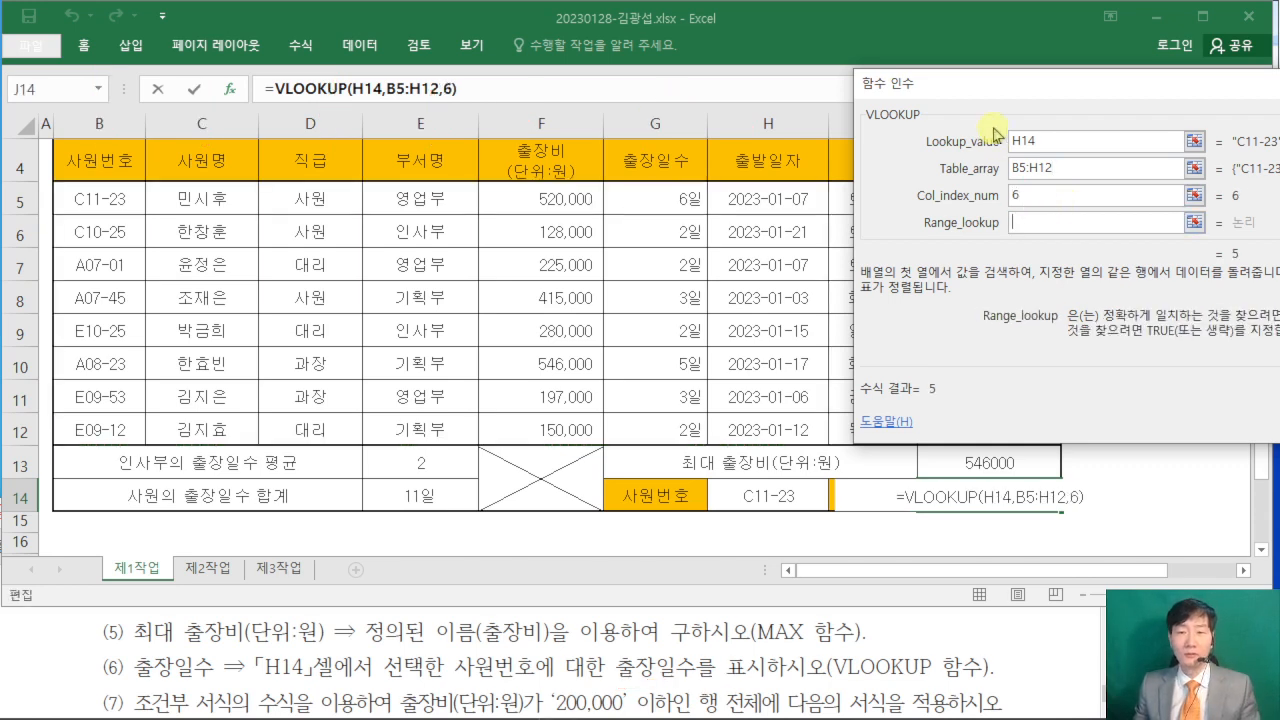
pyautogui.moveTo(980, 92); pyautogui.dragTo(568, 113)
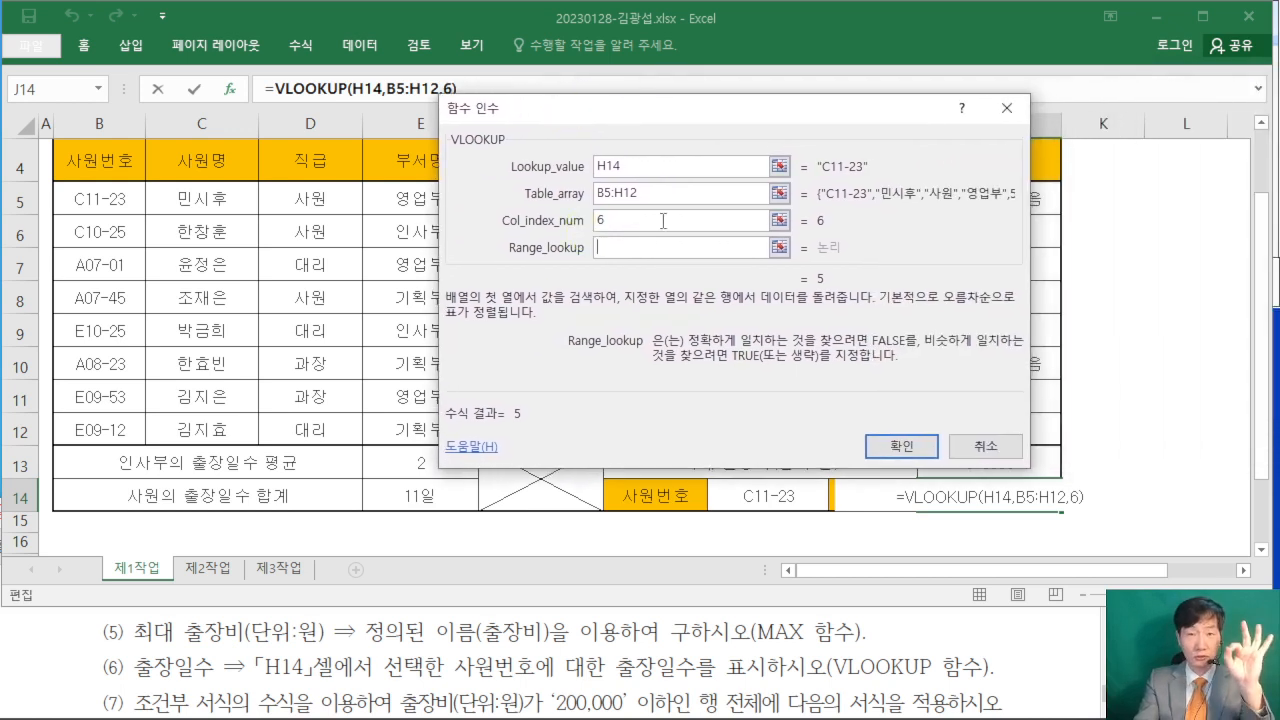
pyautogui.write('0')
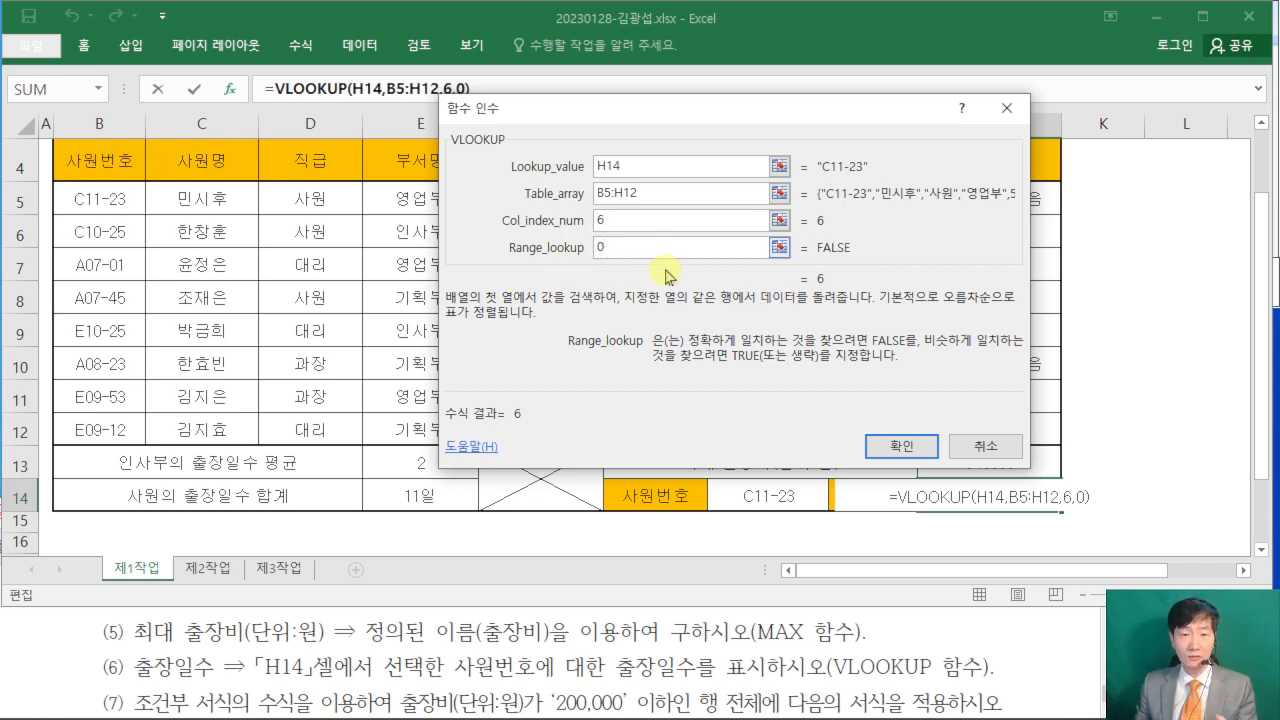
pyautogui.moveTo(651, 114); pyautogui.dragTo(480, 171)
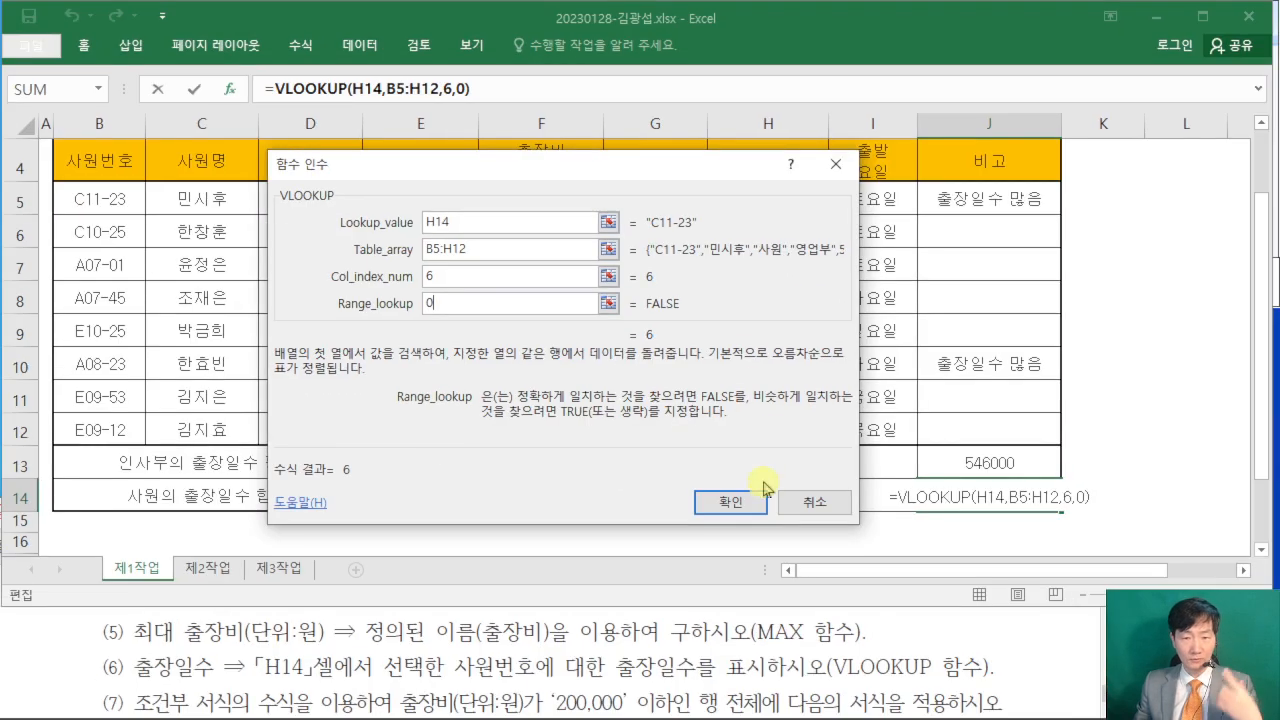
pyautogui.click(733, 582)
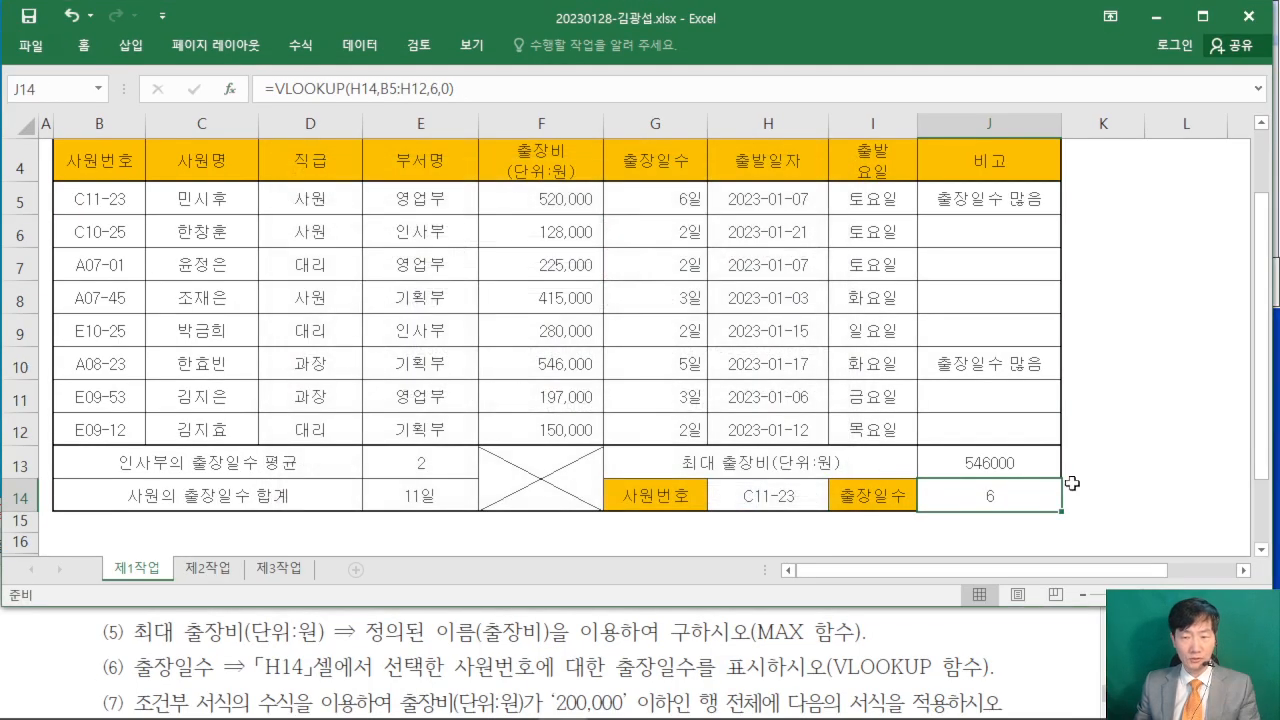
# - Read exam item (7) on conditional formatting in the Acrobat Reader PDF and return to the Excel sheet
pyautogui.click(1167, 403)
pyautogui.click(1031, 637)
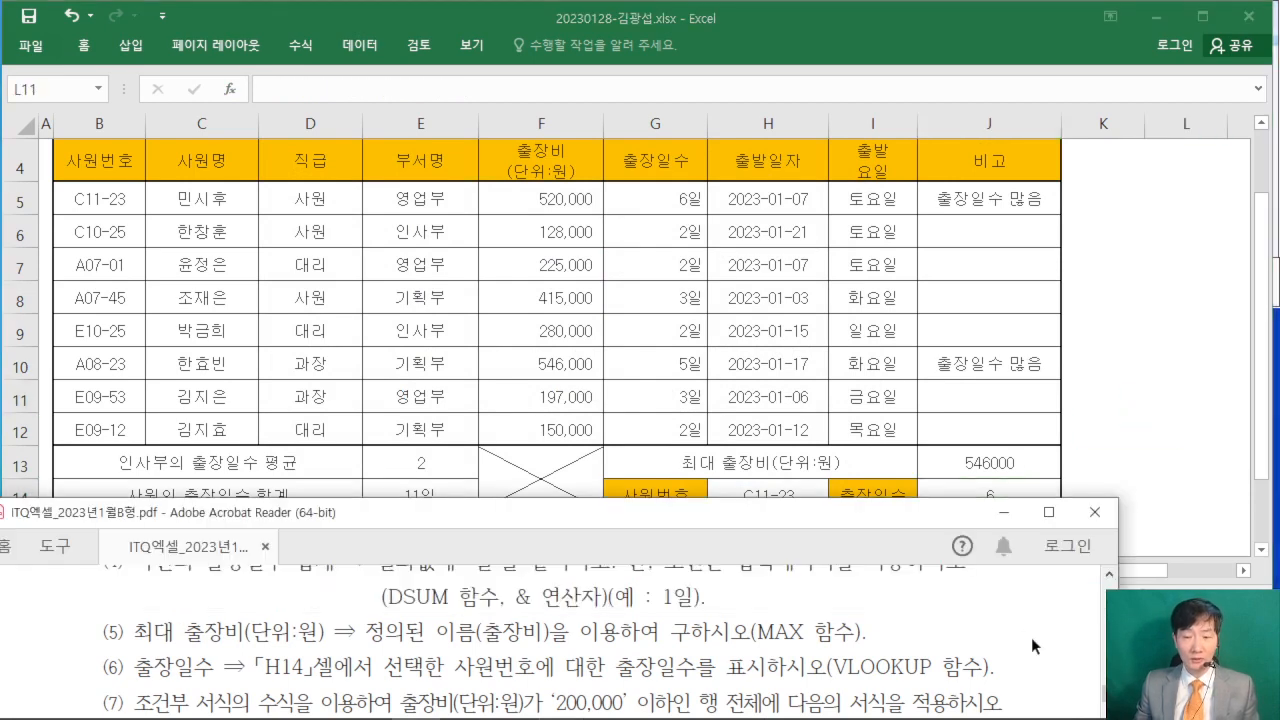
pyautogui.scroll(-2, 1031, 646)
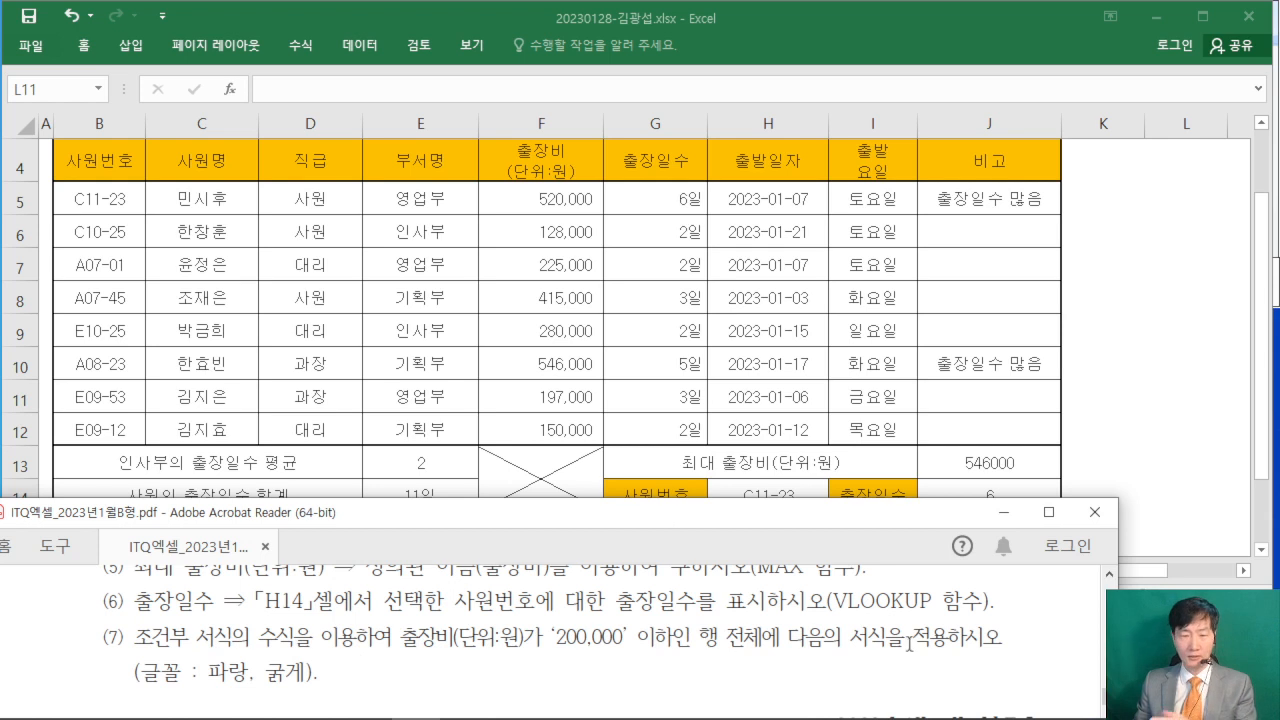
pyautogui.click(380, 381)
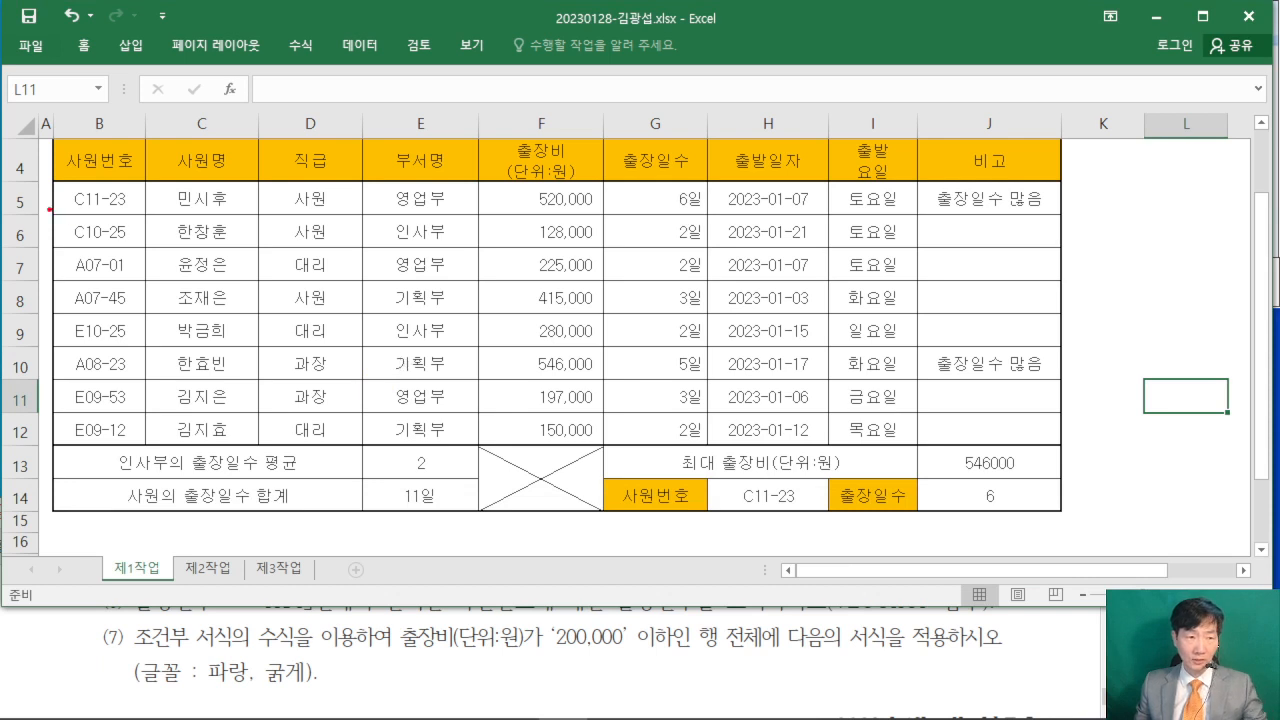
pyautogui.moveTo(52, 183)
pyautogui.mouseDown()
pyautogui.moveTo(446, 206)
pyautogui.moveTo(1034, 280)
pyautogui.moveTo(1052, 313)
pyautogui.moveTo(1062, 444)
pyautogui.mouseUp()
pyautogui.moveTo(172, 212); pyautogui.dragTo(170, 330)
pyautogui.moveTo(206, 238)
pyautogui.mouseDown()
pyautogui.moveTo(182, 250)
pyautogui.moveTo(160, 300)
pyautogui.mouseUp()
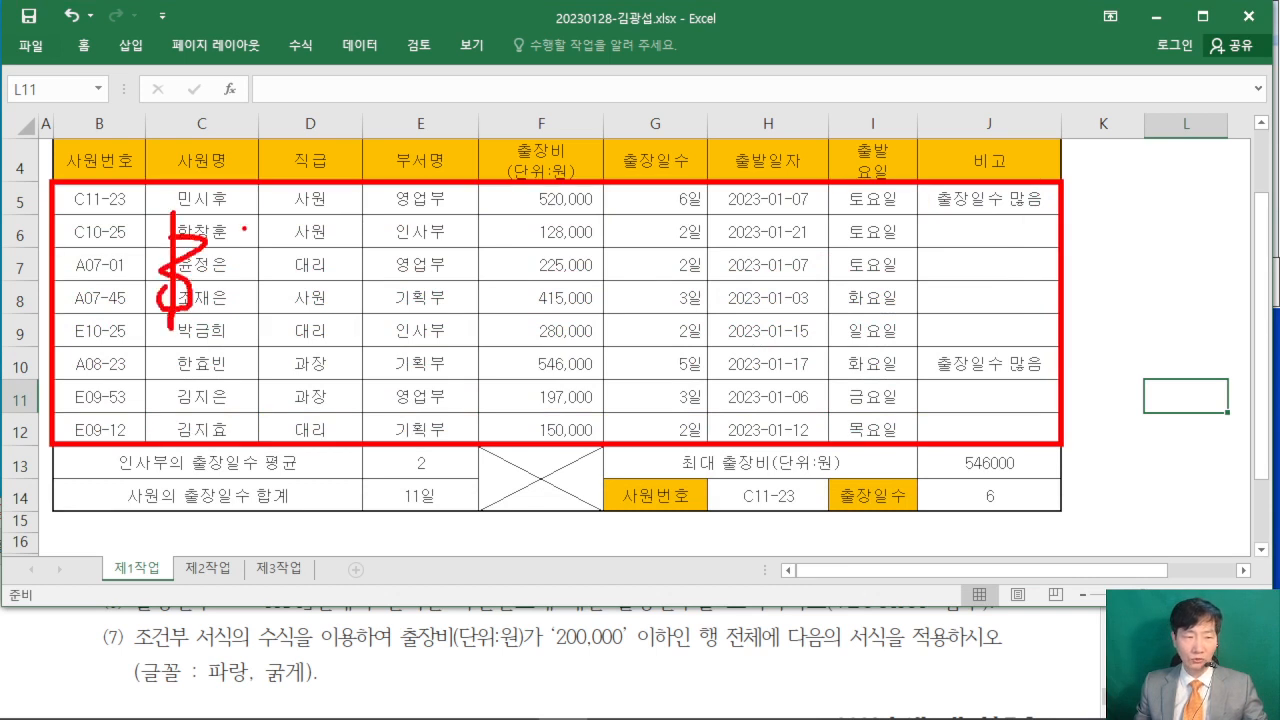
pyautogui.moveTo(238, 226)
pyautogui.mouseDown()
pyautogui.moveTo(228, 302)
pyautogui.moveTo(286, 240)
pyautogui.mouseUp()
pyautogui.click(323, 266)
pyautogui.moveTo(365, 250)
pyautogui.mouseDown()
pyautogui.moveTo(436, 238)
pyautogui.moveTo(404, 326)
pyautogui.moveTo(364, 296)
pyautogui.mouseUp()
pyautogui.moveTo(452, 250); pyautogui.dragTo(452, 324)
pyautogui.moveTo(476, 254); pyautogui.dragTo(554, 298)
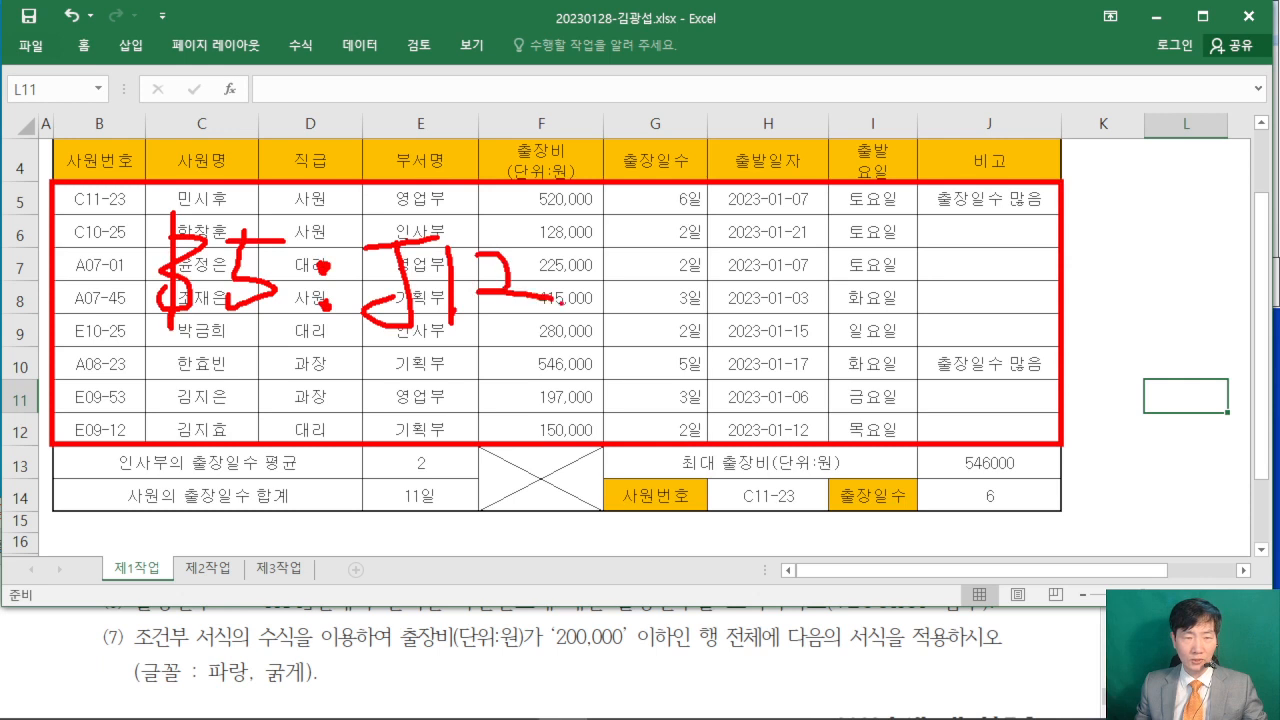
pyautogui.moveTo(83, 361); pyautogui.dragTo(561, 324)
pyautogui.press('Escape')
# - Create a new conditional formatting rule for B5:J12 with the rule type 수식을 사용하여 서식을 지정할 셀 결정
pyautogui.moveTo(54, 205); pyautogui.dragTo(1000, 430)
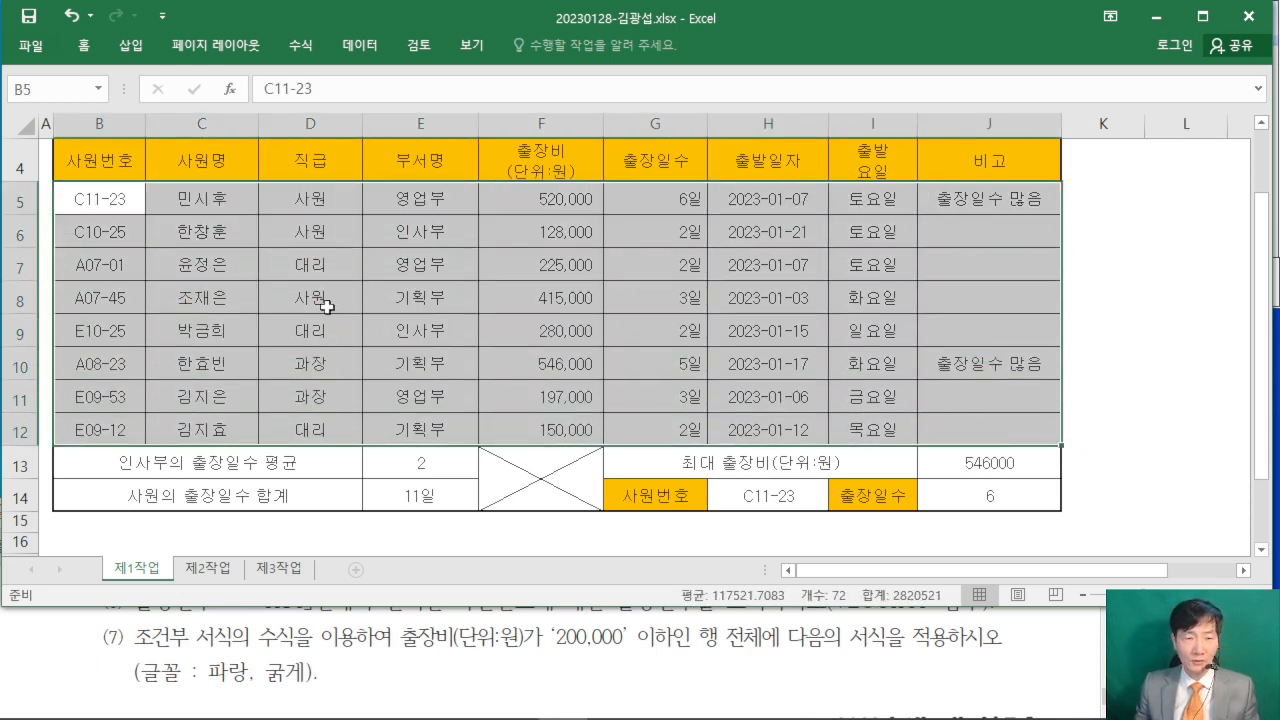
pyautogui.click(86, 46)
pyautogui.doubleClick(86, 46)
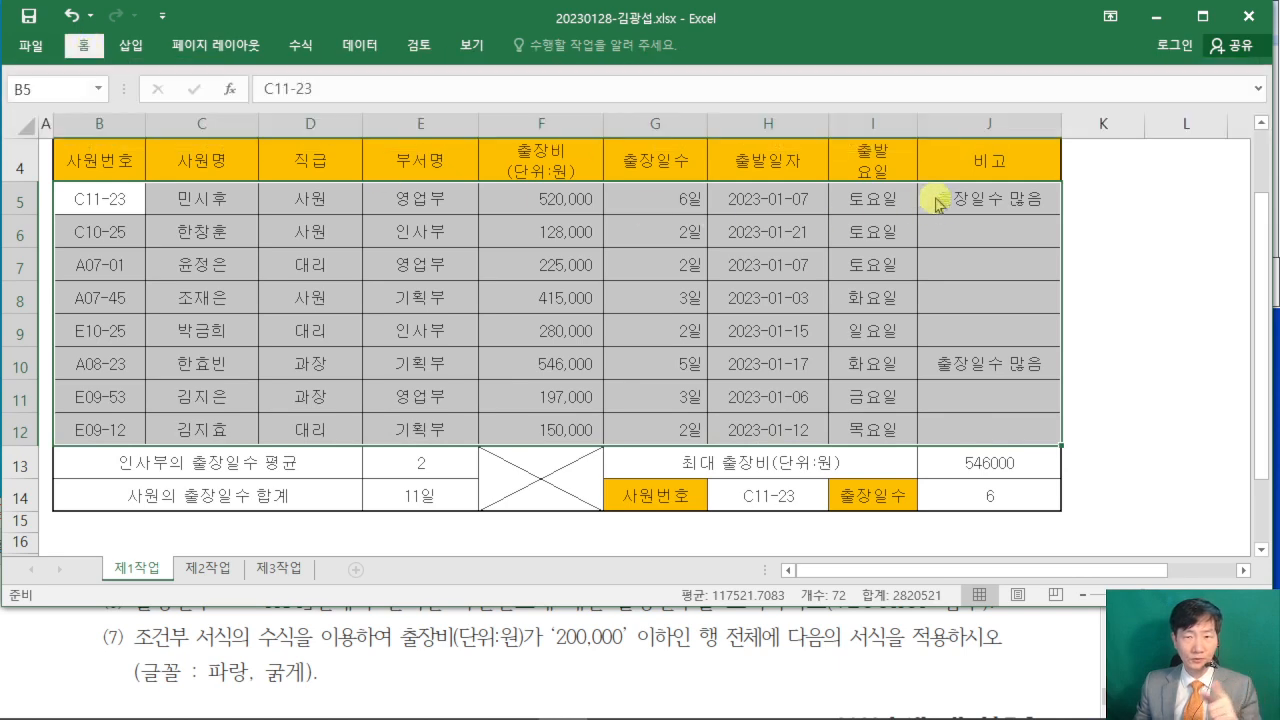
pyautogui.click(812, 118)
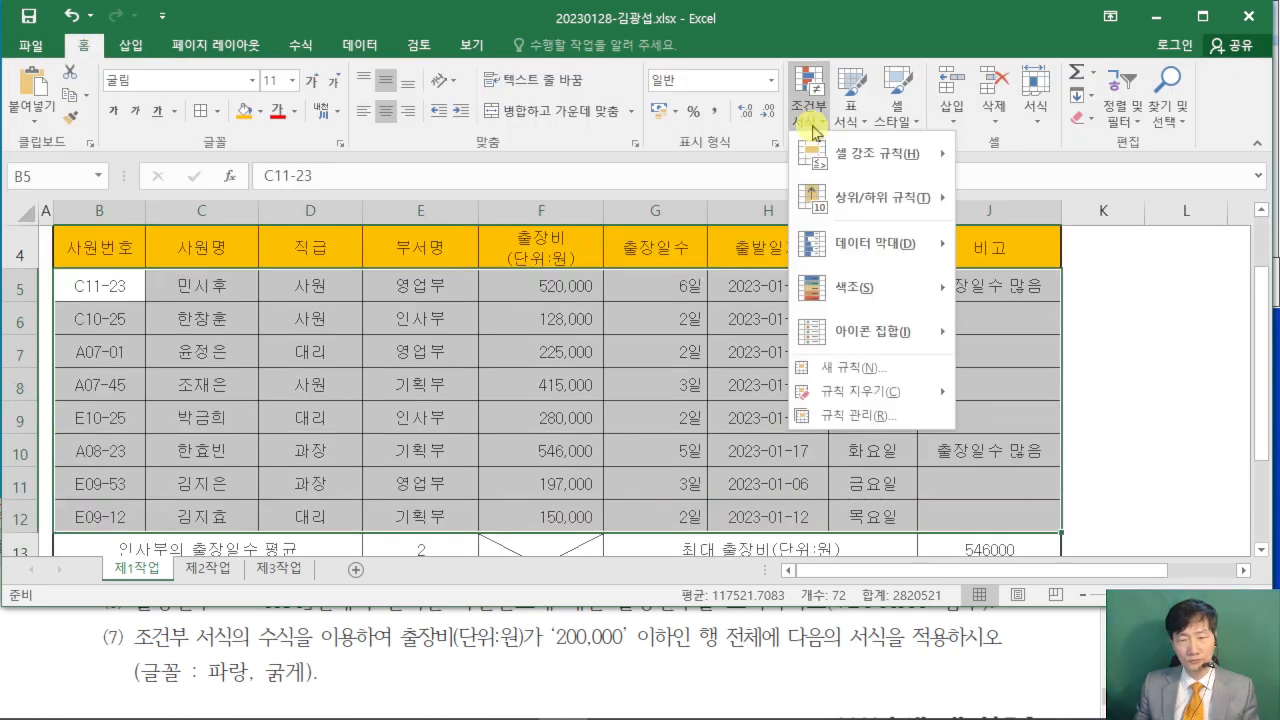
pyautogui.click(840, 376)
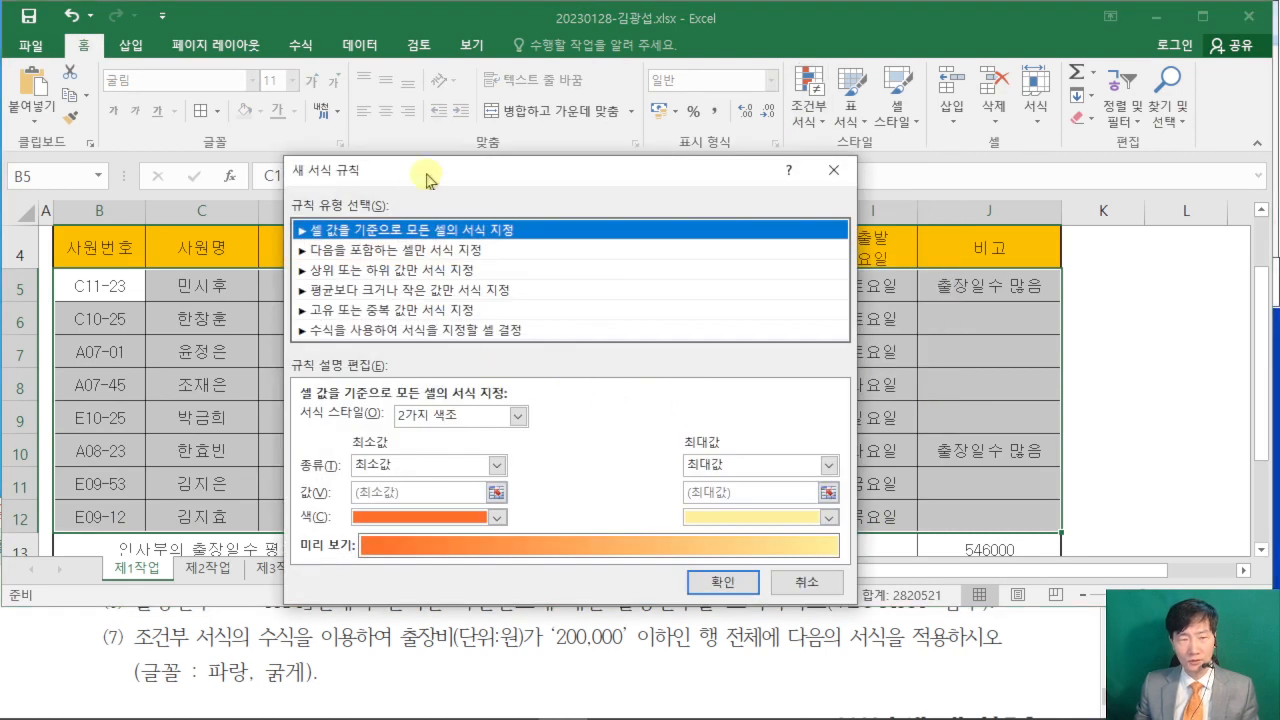
pyautogui.moveTo(418, 180); pyautogui.dragTo(503, 54)
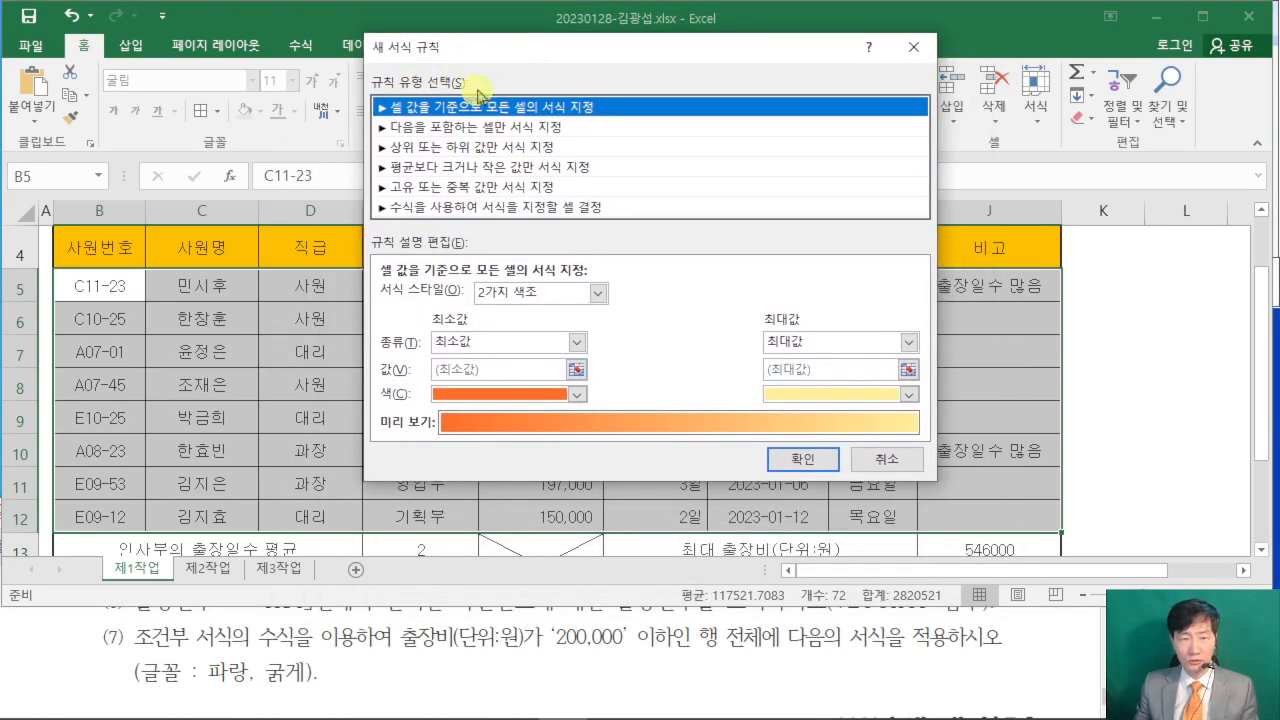
pyautogui.click(472, 210)
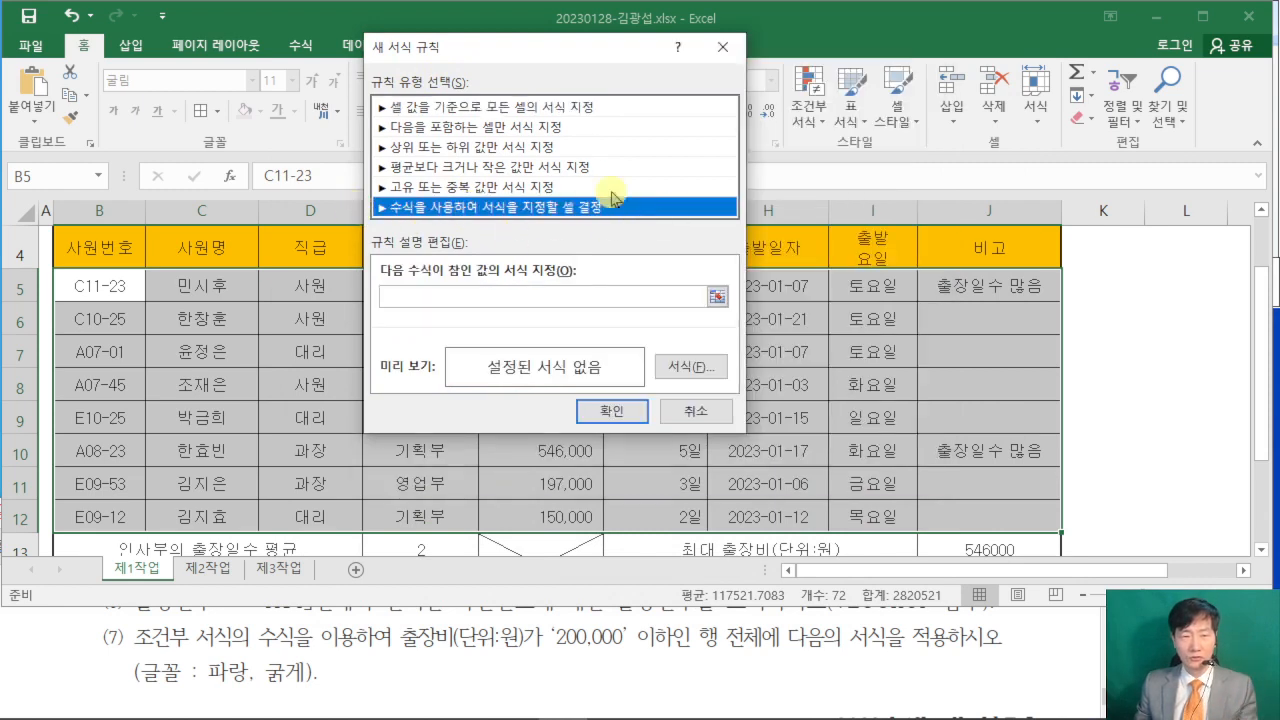
# - Begin the rule formula with an equals sign and a reference to the first 출장비 cell, giving =$F$5
pyautogui.click(445, 297)
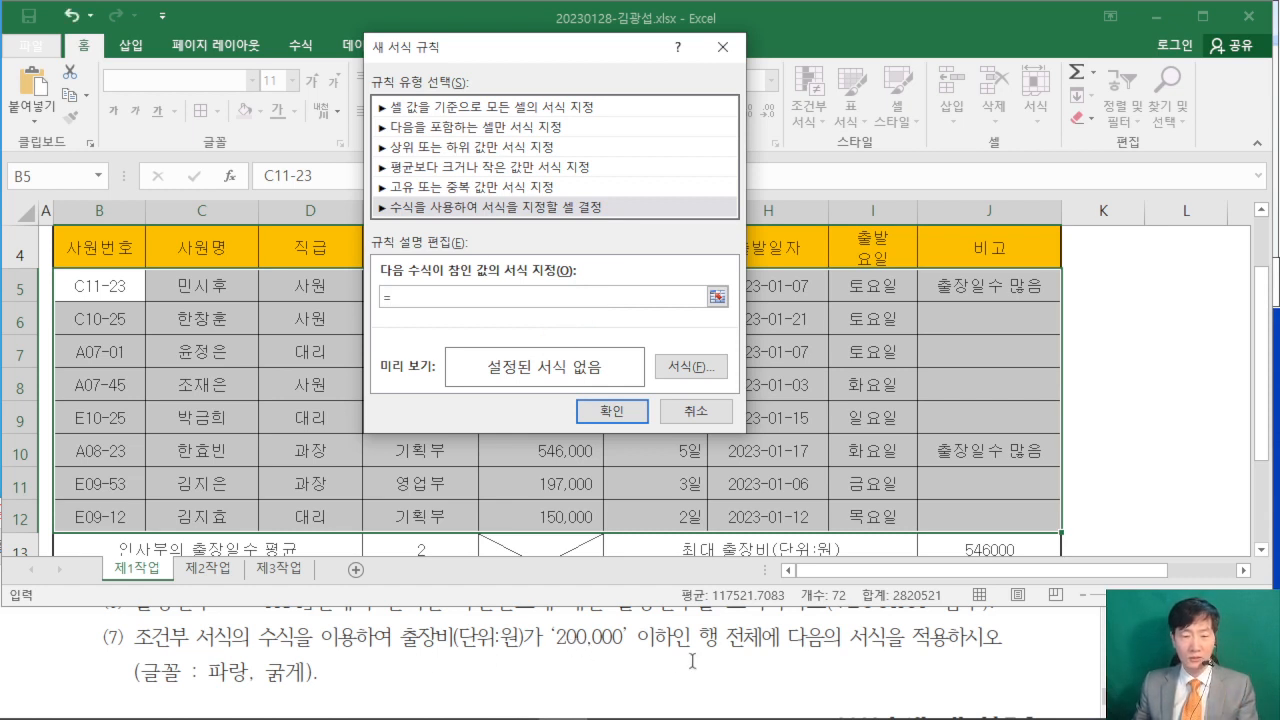
pyautogui.moveTo(558, 48); pyautogui.dragTo(980, 48)
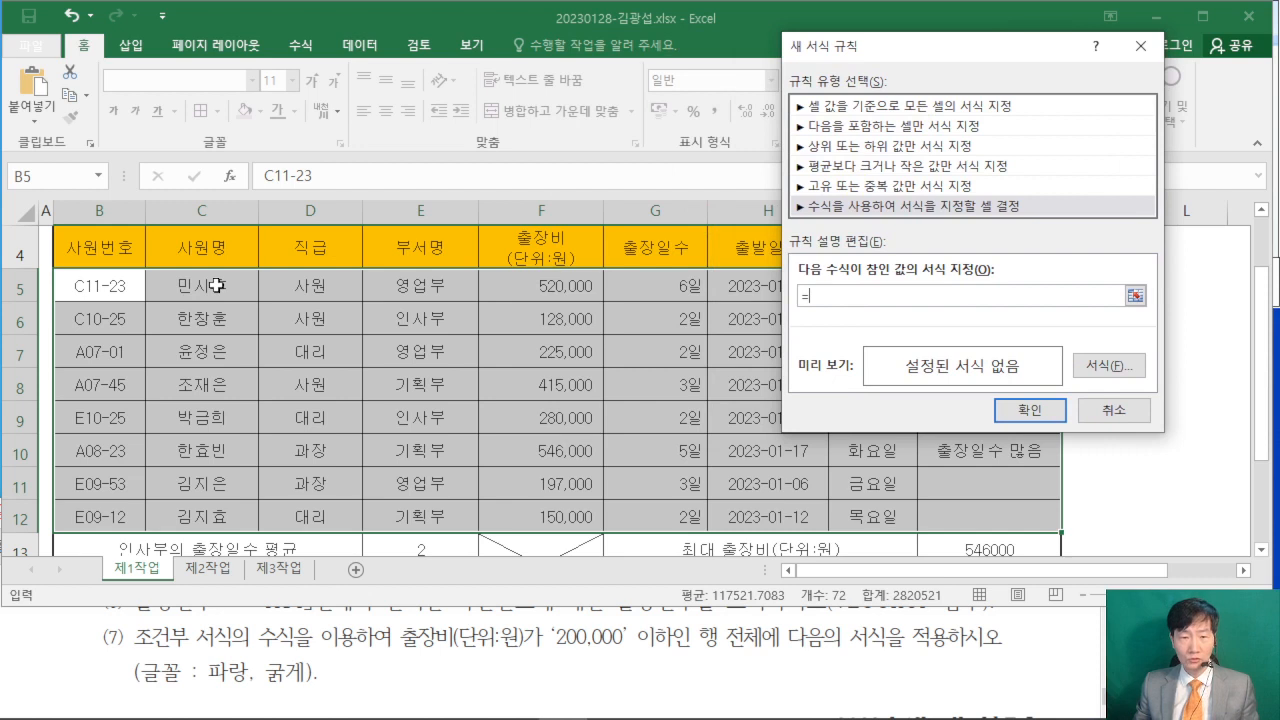
pyautogui.click(557, 289)
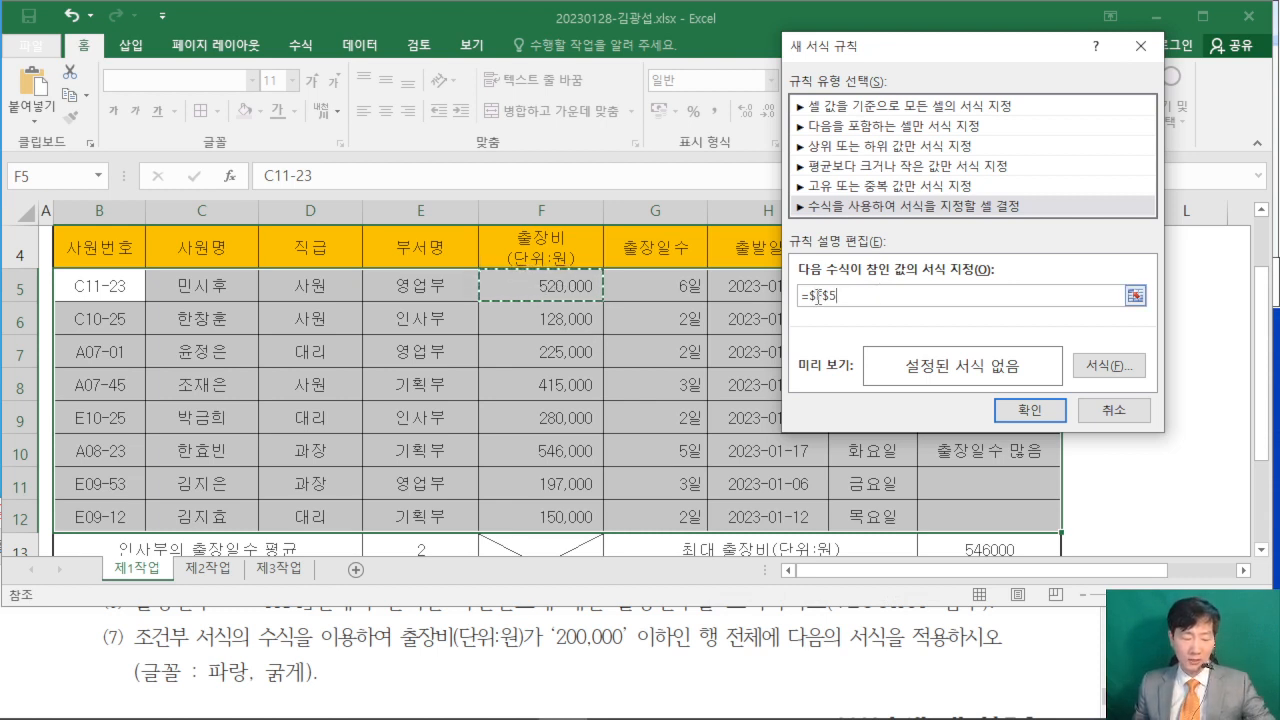
pyautogui.hotkey('ctrl', '2')
pyautogui.moveTo(587, 427)
pyautogui.mouseDown()
pyautogui.moveTo(648, 413)
pyautogui.moveTo(588, 468)
pyautogui.mouseUp()
pyautogui.moveTo(607, 381); pyautogui.dragTo(621, 505)
pyautogui.moveTo(668, 386); pyautogui.dragTo(726, 378)
pyautogui.moveTo(670, 402); pyautogui.dragTo(668, 502)
pyautogui.moveTo(672, 452); pyautogui.dragTo(714, 450)
pyautogui.moveTo(738, 418)
pyautogui.mouseDown()
pyautogui.moveTo(784, 404)
pyautogui.moveTo(732, 446)
pyautogui.mouseUp()
pyautogui.moveTo(740, 358); pyautogui.dragTo(756, 480)
pyautogui.moveTo(806, 368)
pyautogui.mouseDown()
pyautogui.moveTo(808, 430)
pyautogui.moveTo(870, 379)
pyautogui.mouseUp()
pyautogui.moveTo(622, 522); pyautogui.dragTo(846, 467)
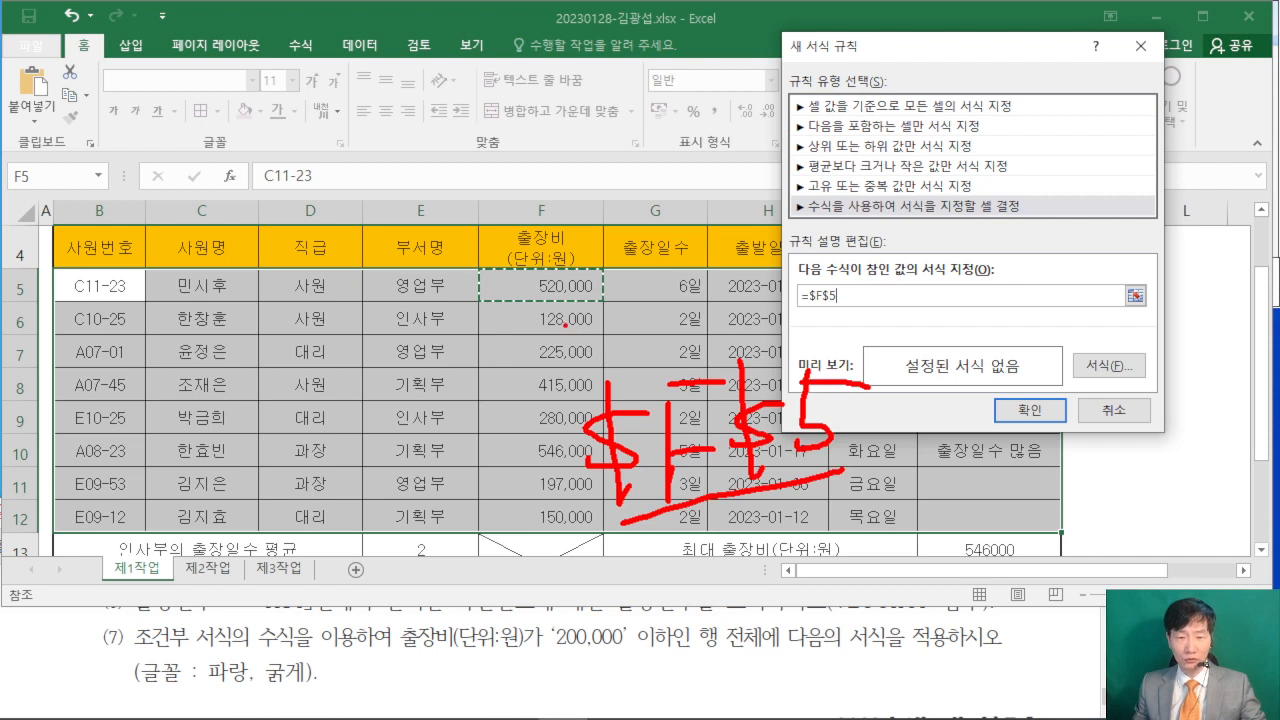
pyautogui.moveTo(480, 268)
pyautogui.mouseDown()
pyautogui.moveTo(558, 303)
pyautogui.moveTo(604, 302)
pyautogui.mouseUp()
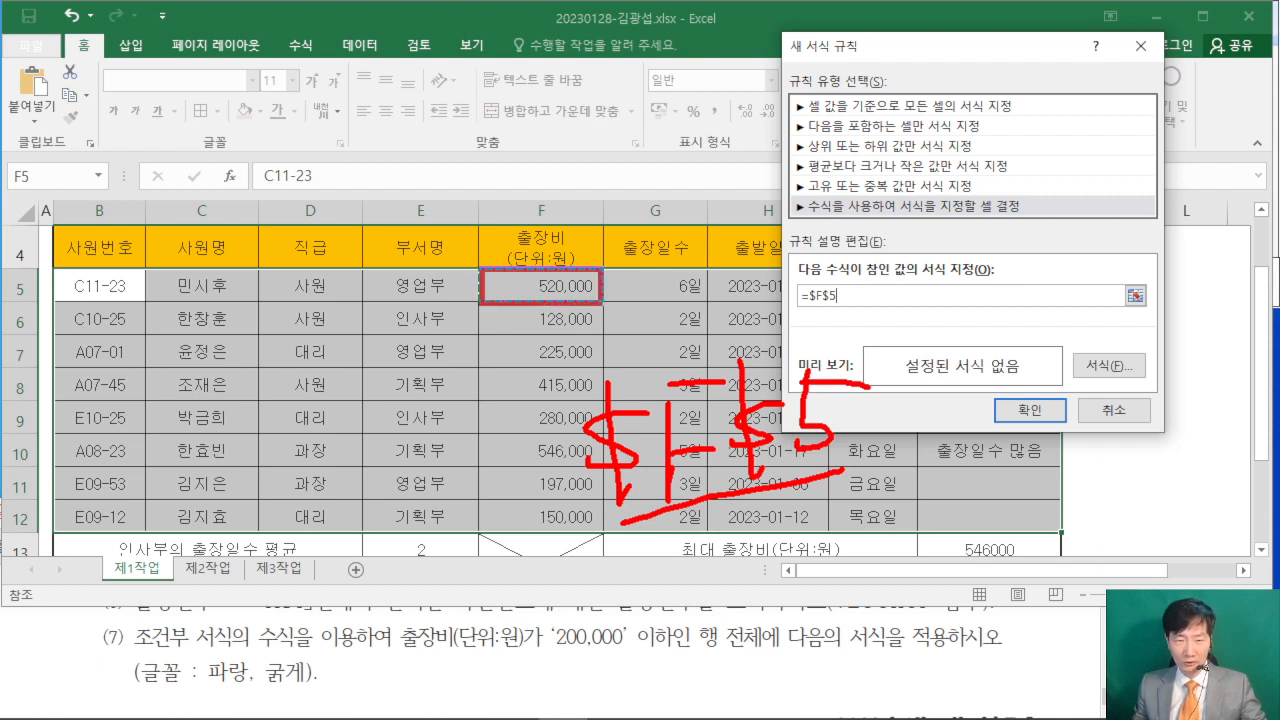
pyautogui.moveTo(444, 317); pyautogui.dragTo(488, 316)
pyautogui.moveTo(430, 357)
pyautogui.mouseDown()
pyautogui.moveTo(476, 366)
pyautogui.moveTo(488, 396)
pyautogui.mouseUp()
pyautogui.moveTo(410, 436)
pyautogui.mouseDown()
pyautogui.moveTo(484, 424)
pyautogui.moveTo(484, 456)
pyautogui.mouseUp()
pyautogui.moveTo(765, 322); pyautogui.dragTo(714, 512)
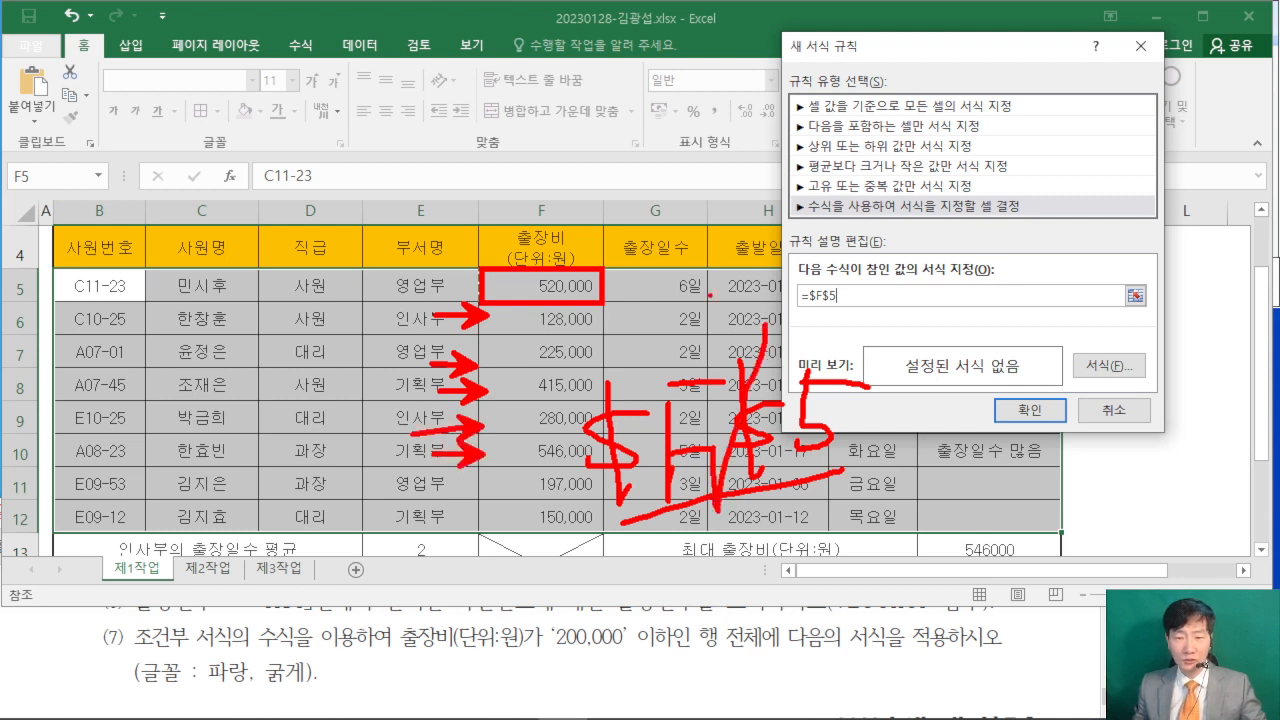
# - Make the row reference relative and complete the rule formula as =$F5<=200000
pyautogui.moveTo(708, 296); pyautogui.dragTo(802, 532)
pyautogui.press('Escape')
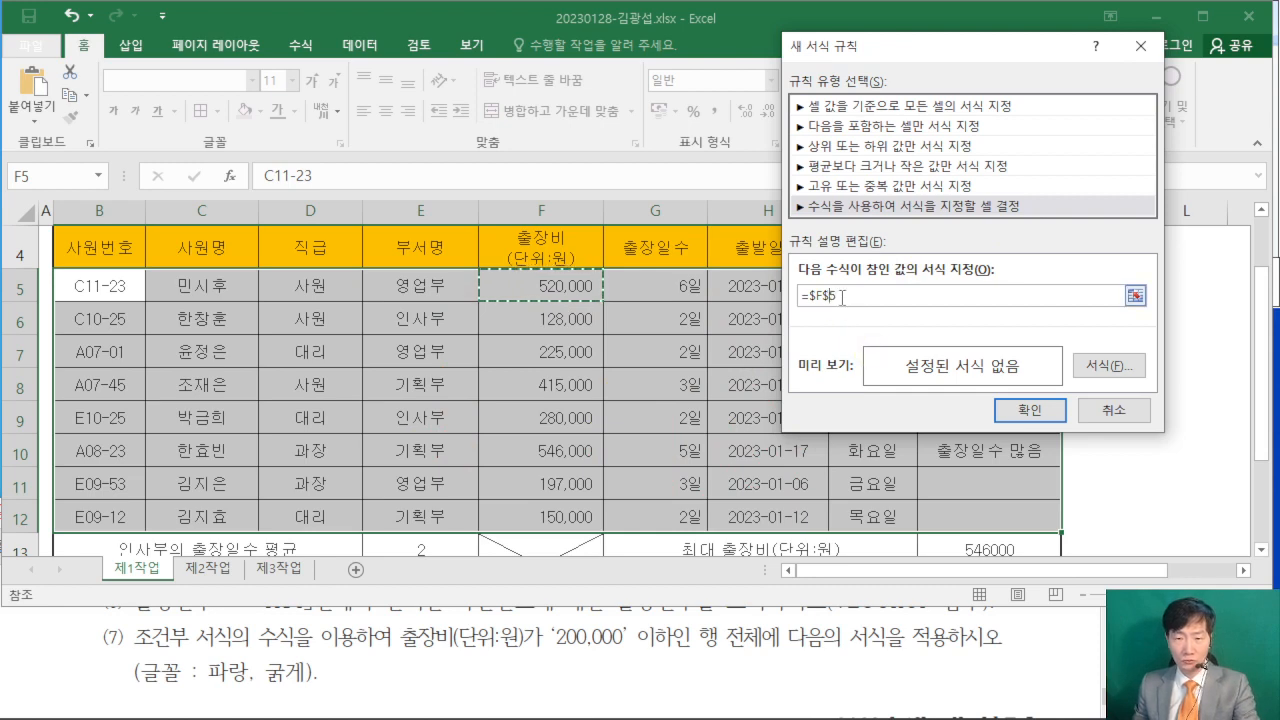
pyautogui.click(829, 296)
pyautogui.press('BackSpace')
pyautogui.click(854, 296)
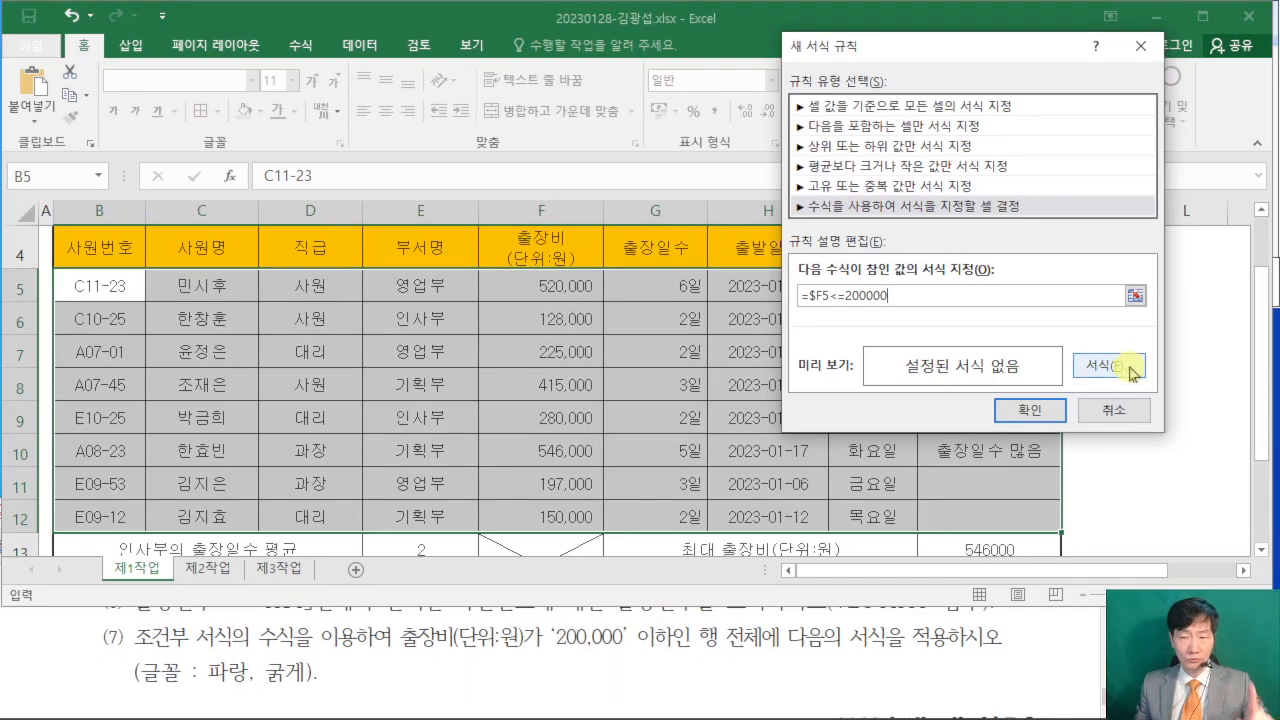
# - Set the rule's font style to 굵게 and its colour to the standard 파랑, and apply the rule to B5:J12
pyautogui.click(1062, 462)
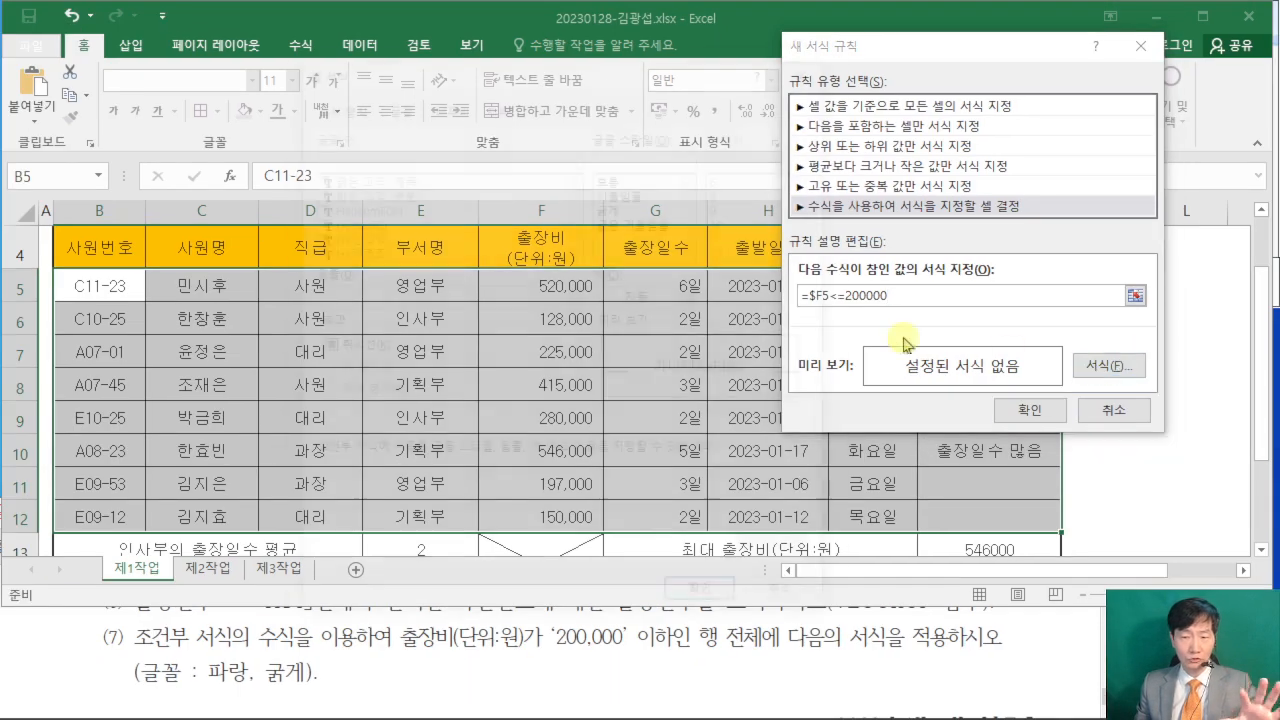
pyautogui.moveTo(410, 74); pyautogui.dragTo(246, 40)
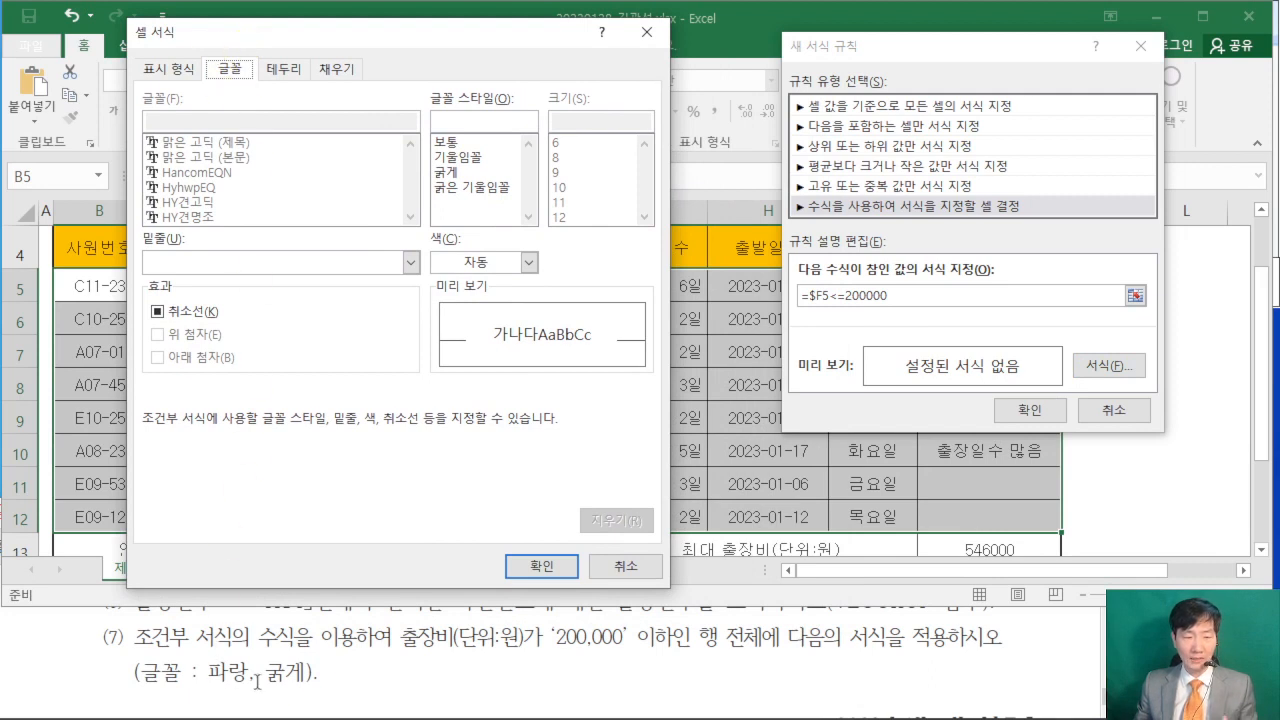
pyautogui.click(452, 176)
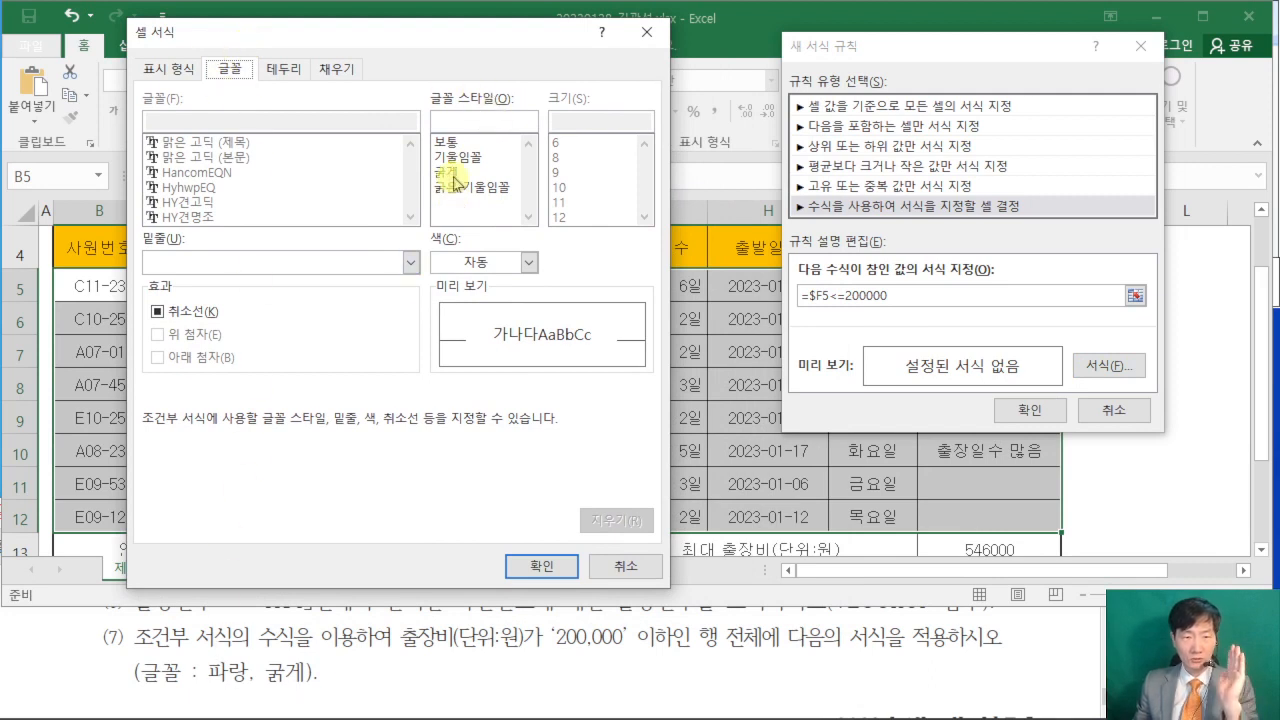
pyautogui.click(461, 265)
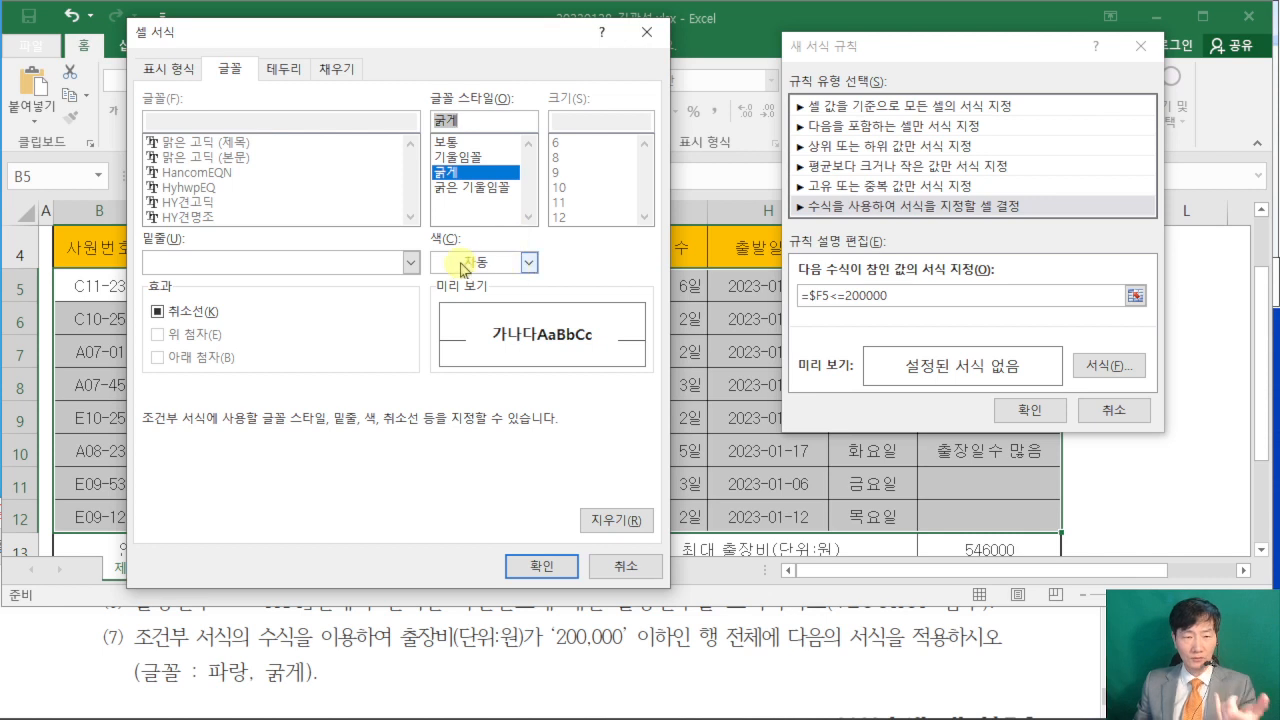
pyautogui.click(528, 262)
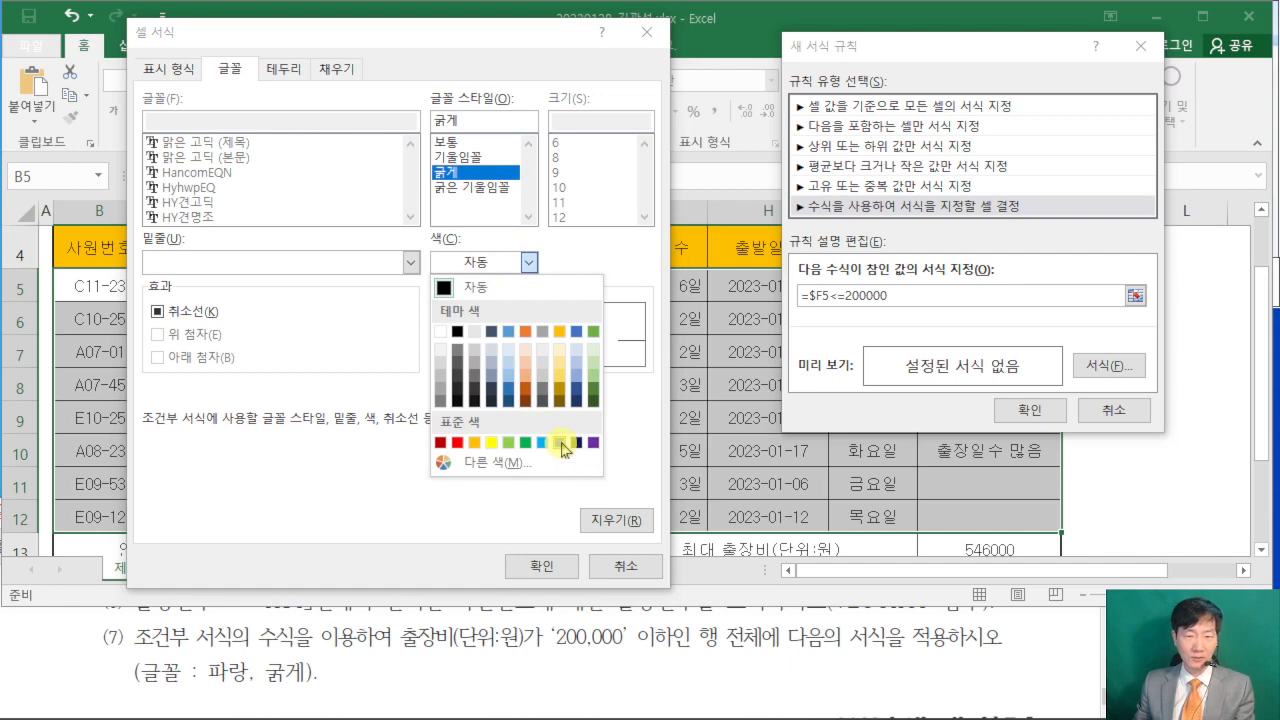
pyautogui.click(563, 443)
pyautogui.click(541, 565)
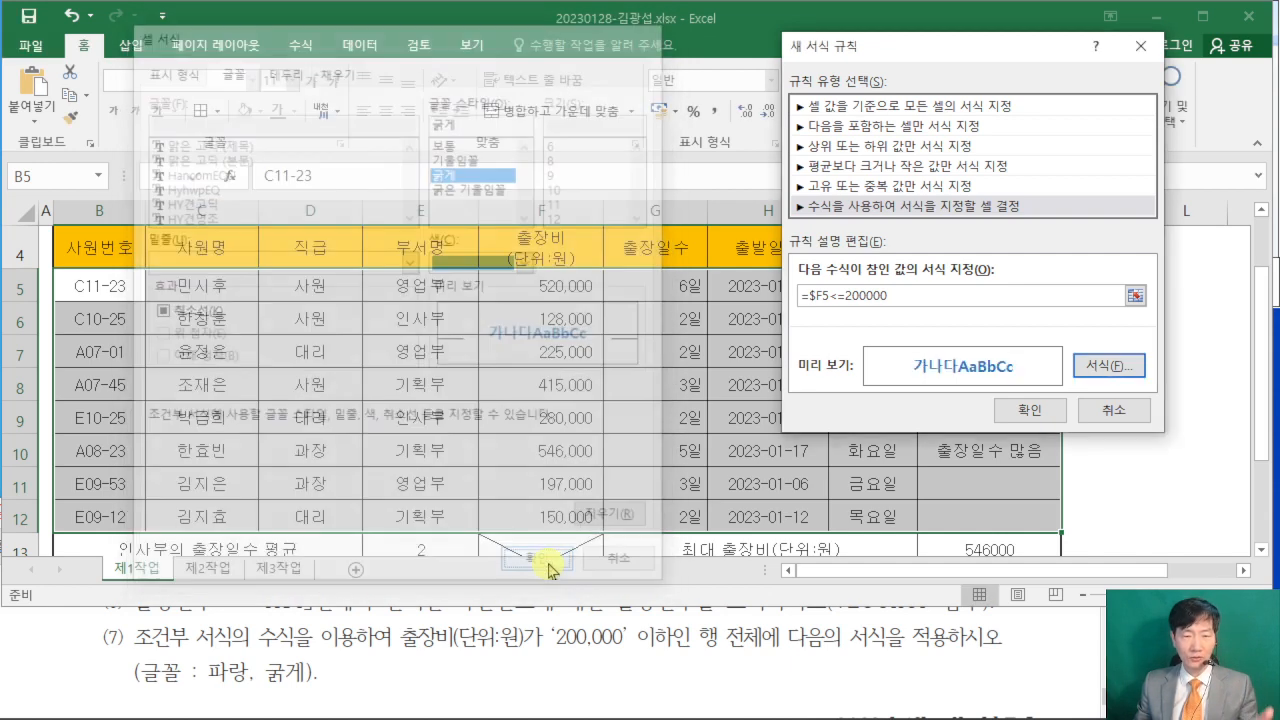
pyautogui.click(1031, 420)
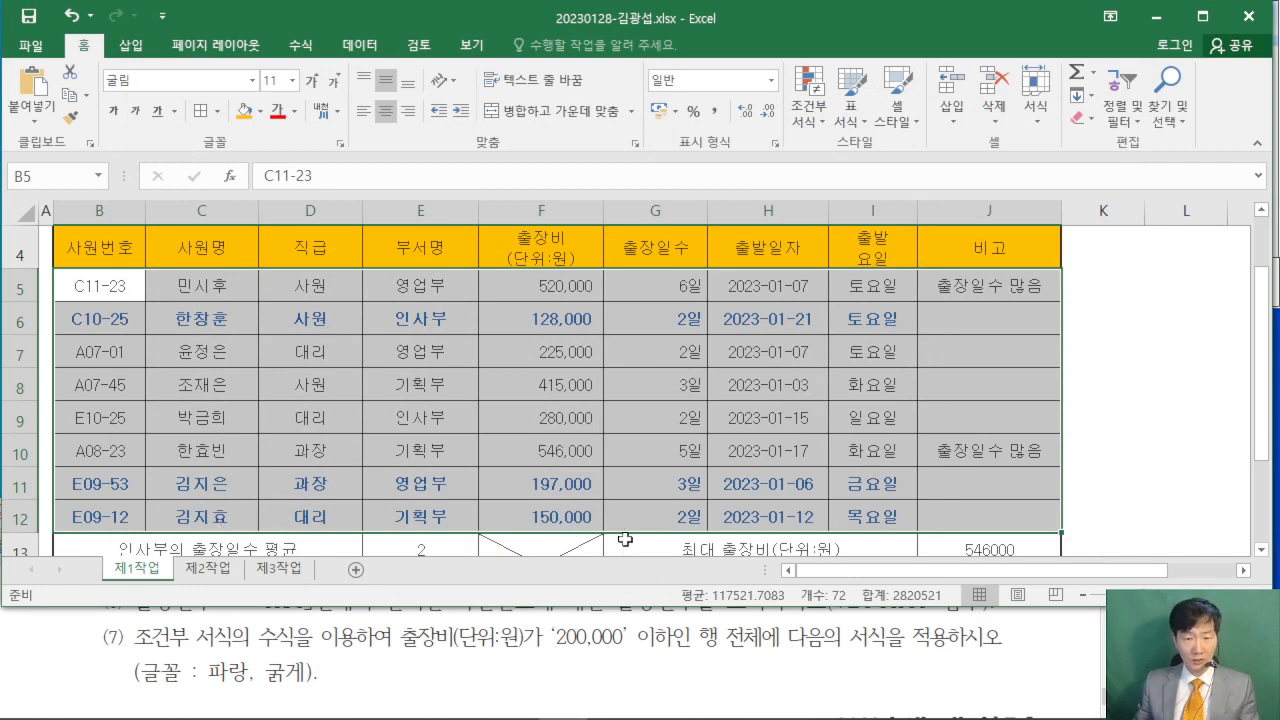
pyautogui.click(1128, 469)
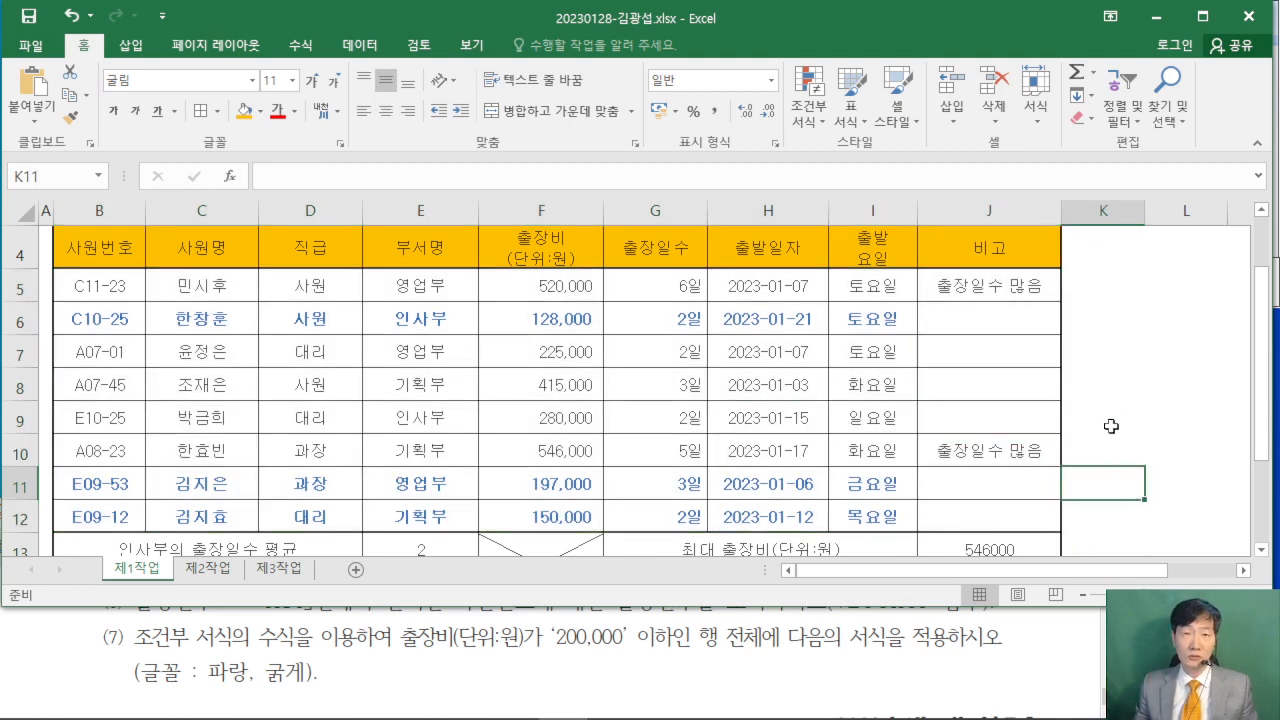
# - Look over the 제1작업 sheet, switch to the exam PDF in Acrobat Reader, and read the 제2작업 conditions on 목표값 찾기 and 고급필터
pyautogui.scroll(1, 1110, 420)
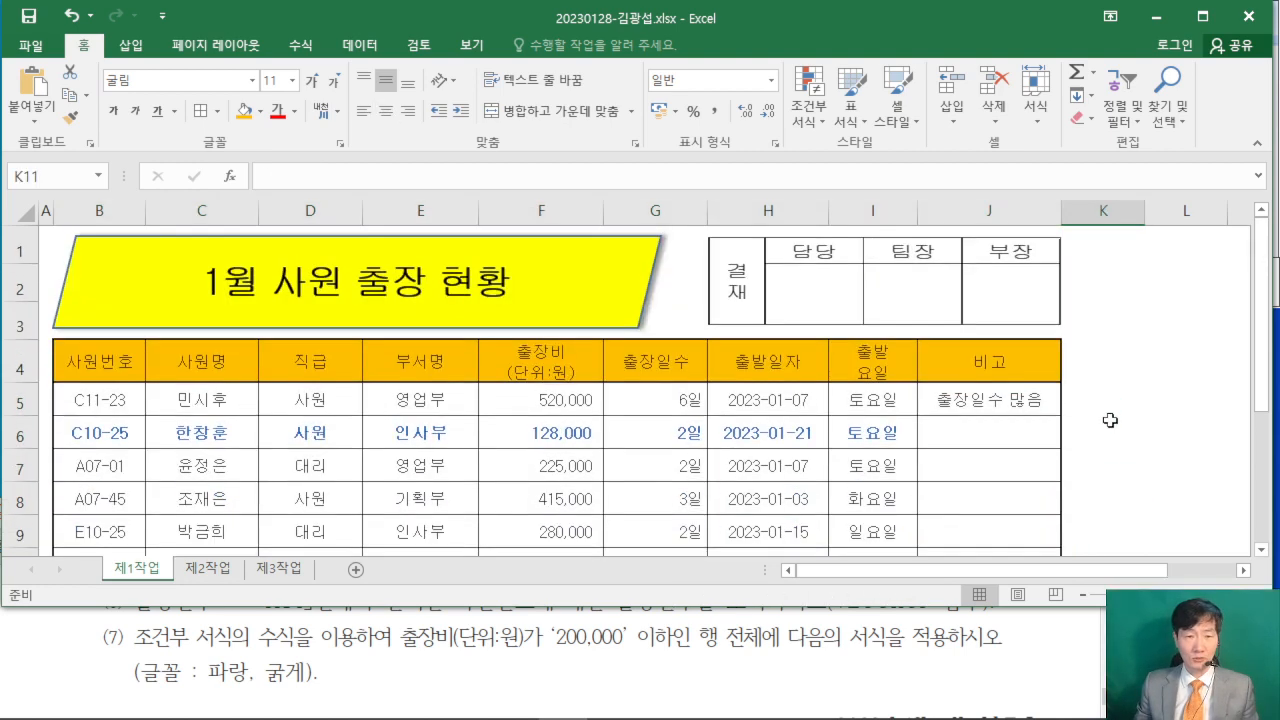
pyautogui.scroll(-2, 1110, 420)
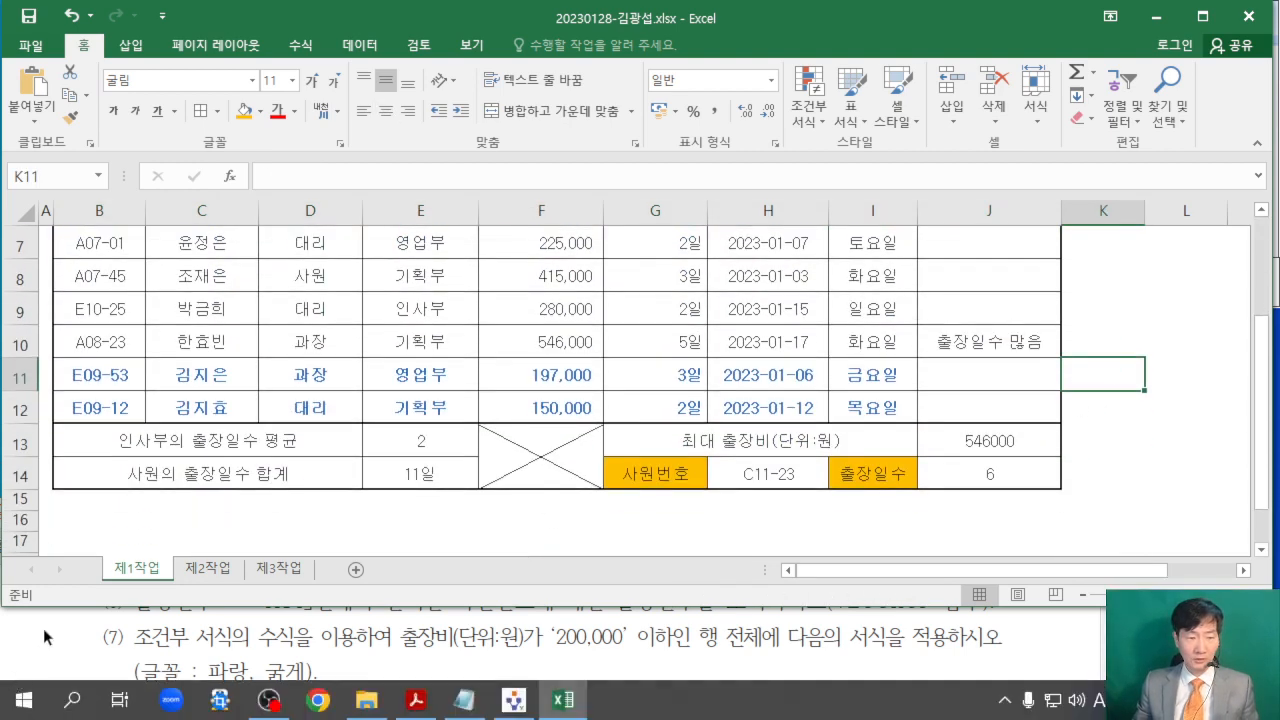
pyautogui.click(43, 628)
pyautogui.scroll(-3, 43, 628)
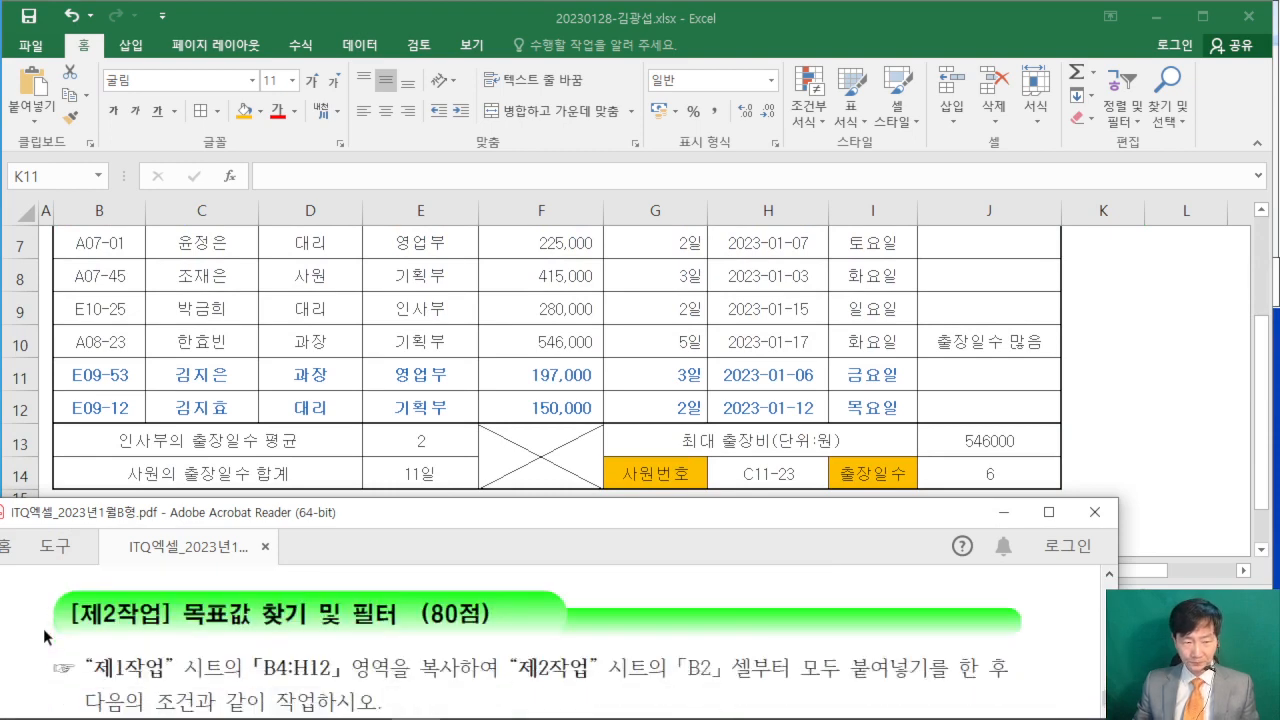
pyautogui.click(1049, 512)
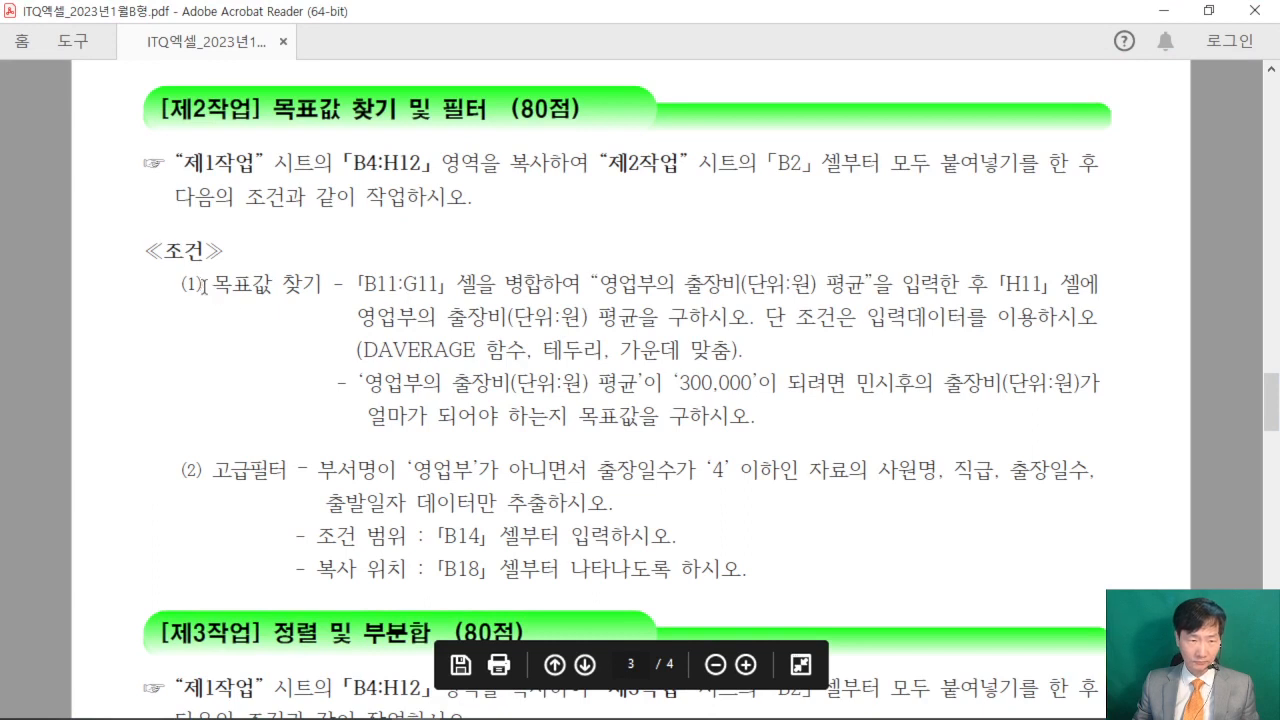
pyautogui.moveTo(203, 285); pyautogui.dragTo(345, 285)
pyautogui.moveTo(212, 470); pyautogui.dragTo(308, 470)
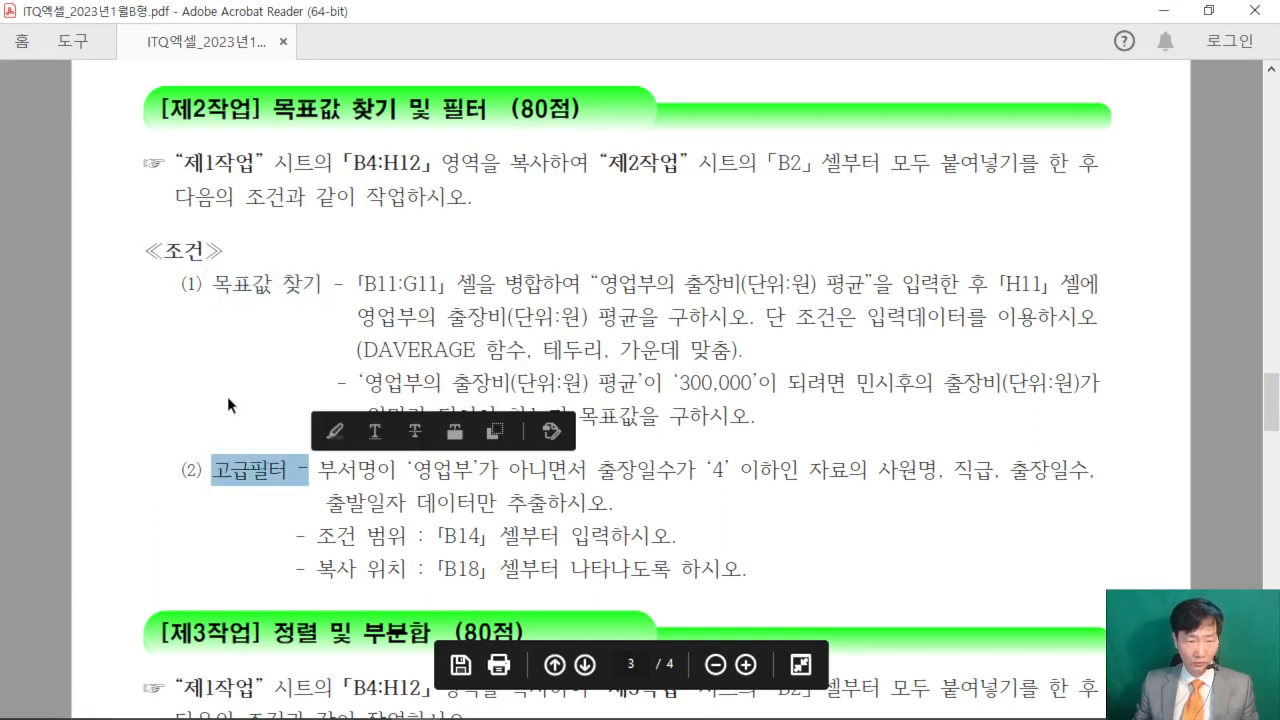
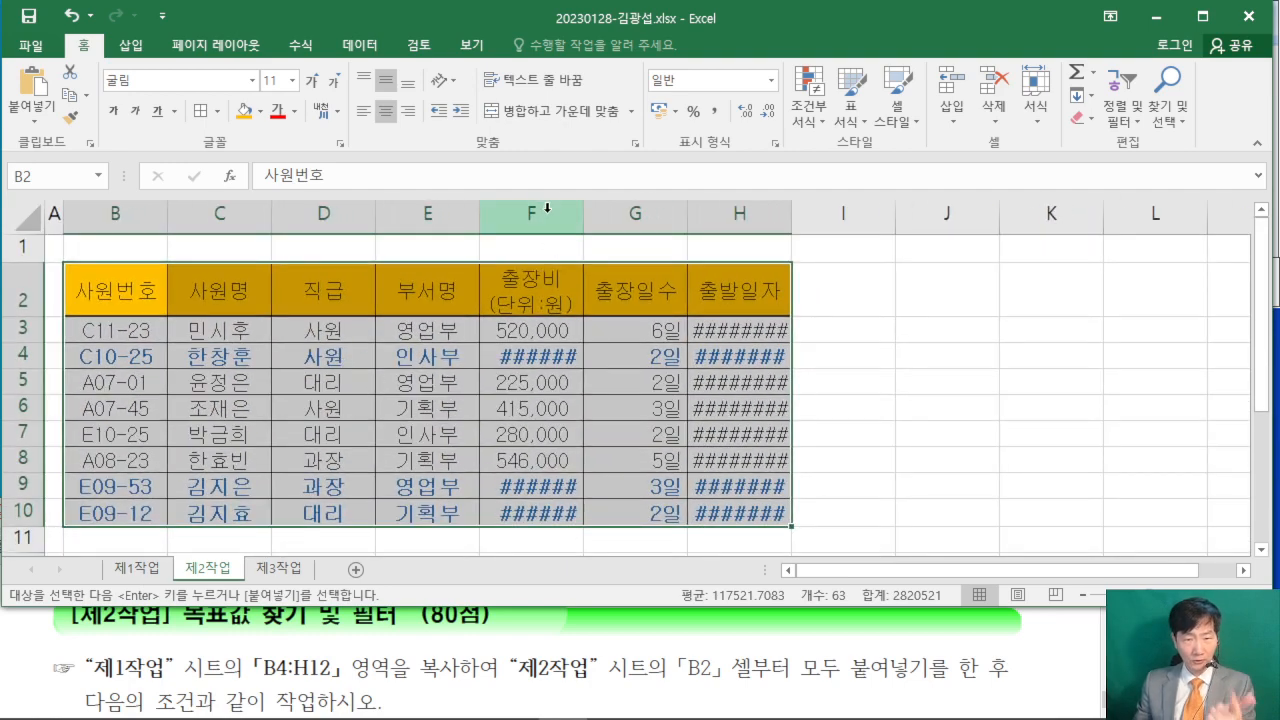
# - Auto-fit the widths of the 출장비 and 출발일자 columns on the 제2작업 sheet so their values fit
pyautogui.doubleClick(583, 213)
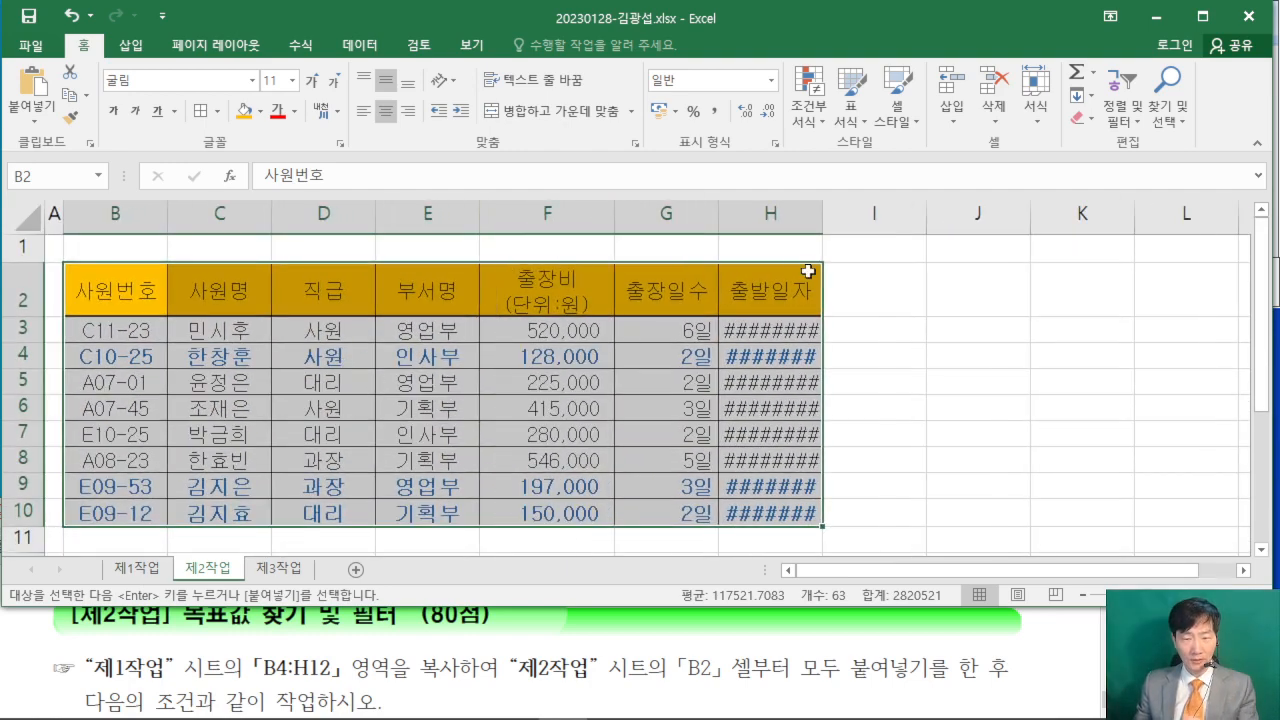
pyautogui.doubleClick(821, 213)
pyautogui.click(1011, 320)
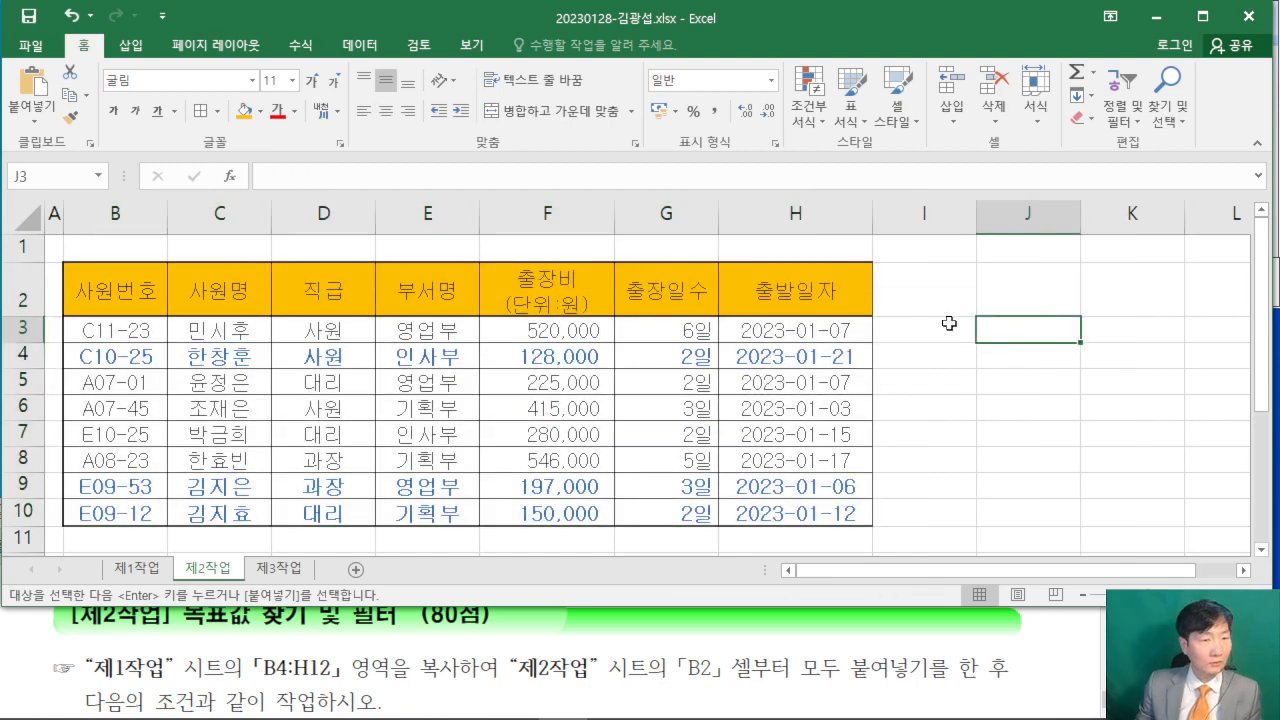
pyautogui.keyDown('ctrl'); pyautogui.scroll(-1, 864, 302); pyautogui.keyUp('ctrl')
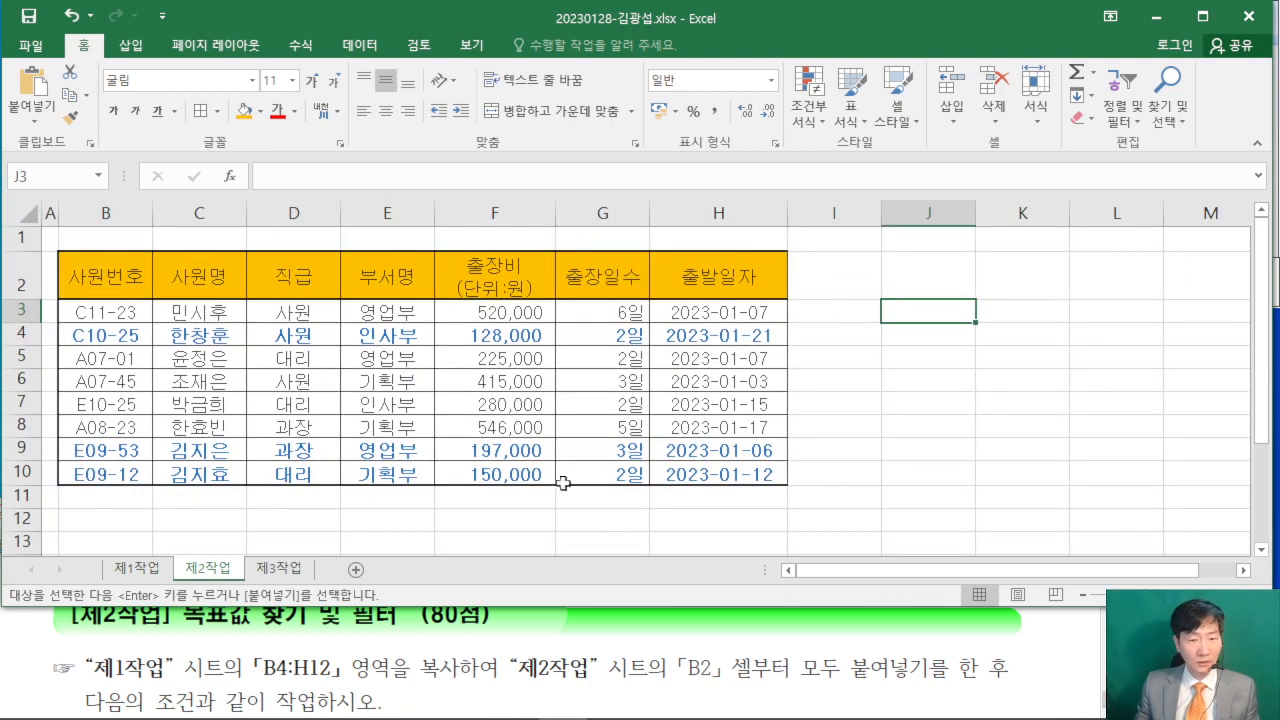
# - Check the 목표값 찾기 condition in the exam PDF, then merge and centre cells B11:G11 on the 제2작업 sheet
pyautogui.click(40, 645)
pyautogui.scroll(-3, 39, 643)
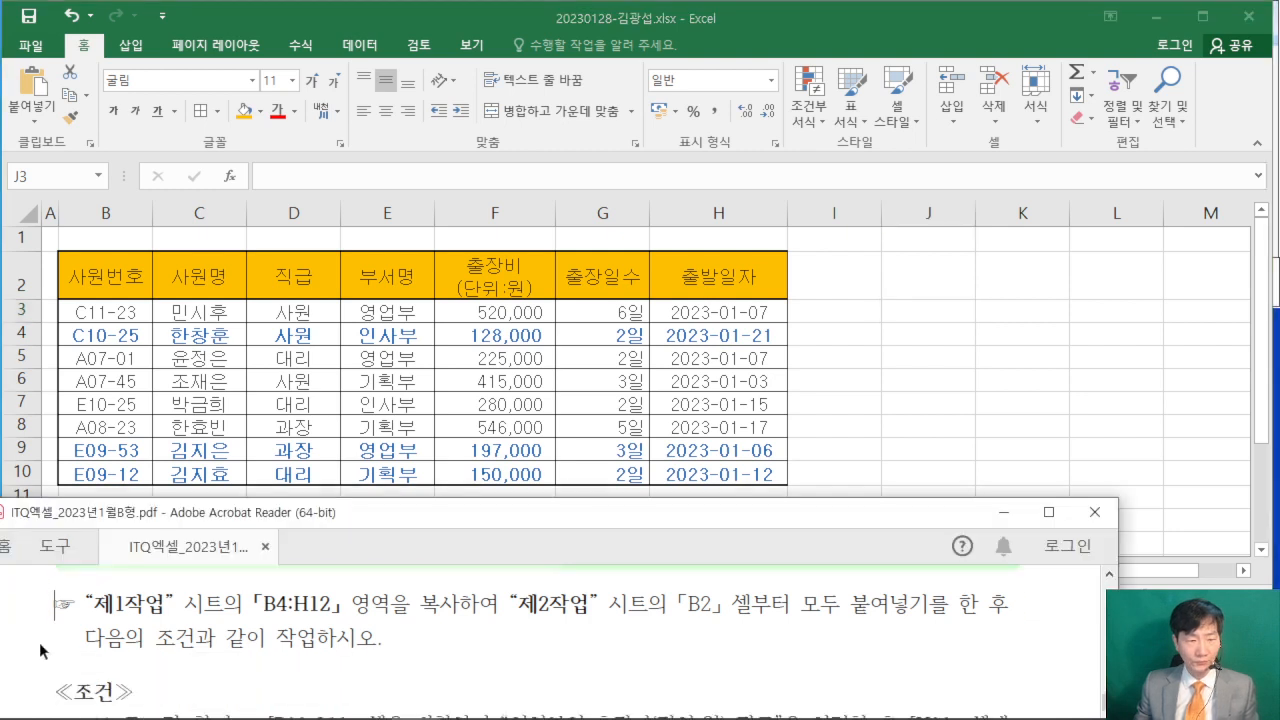
pyautogui.scroll(-2, 39, 643)
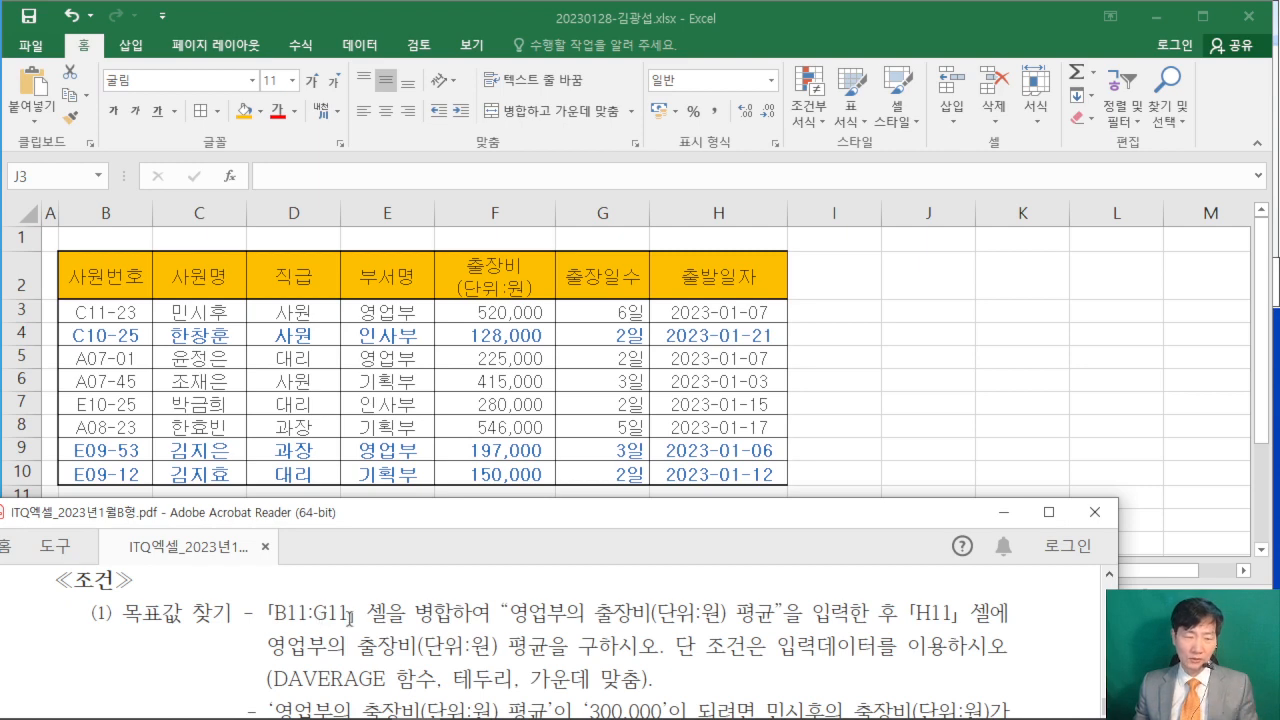
pyautogui.click(960, 417)
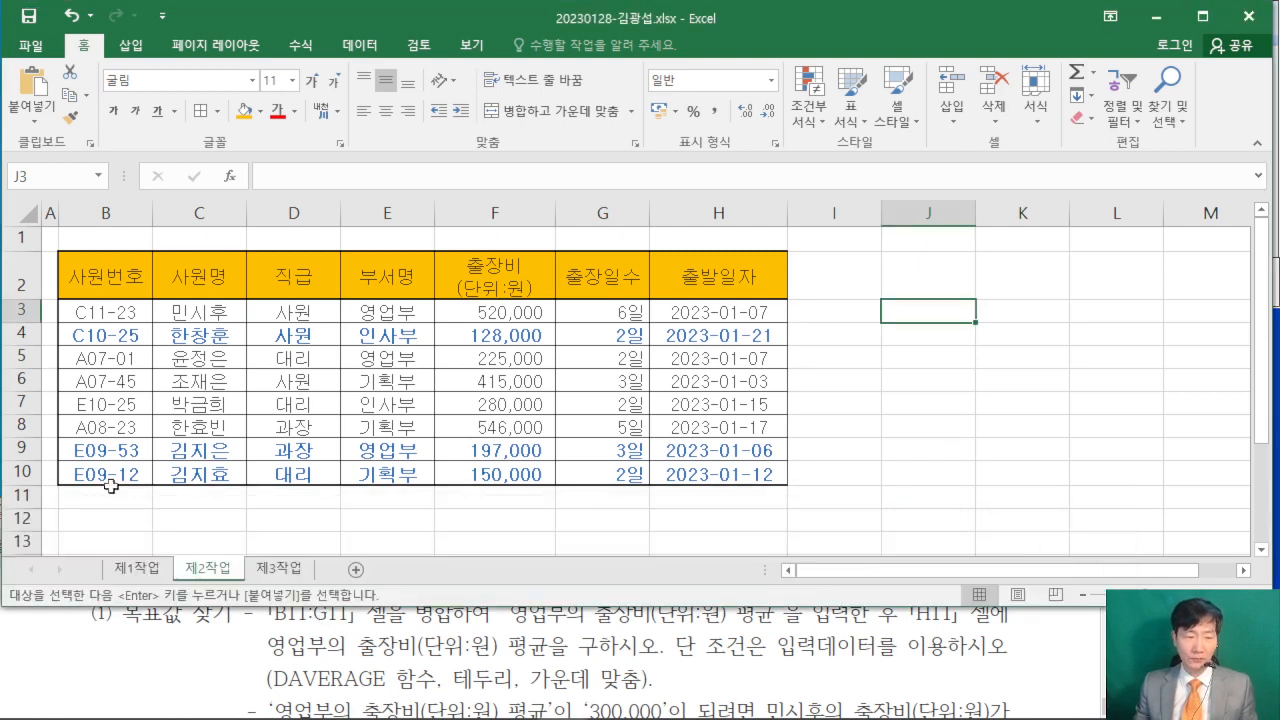
pyautogui.moveTo(111, 485); pyautogui.dragTo(575, 498)
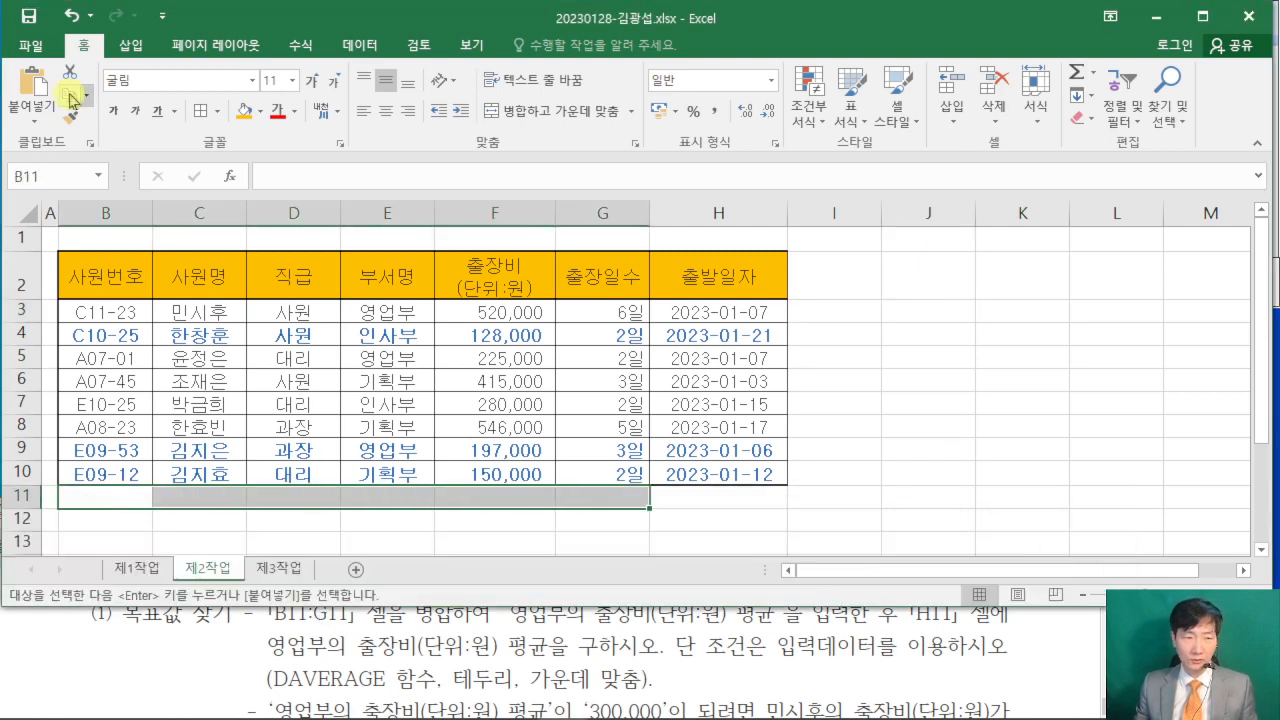
pyautogui.click(505, 110)
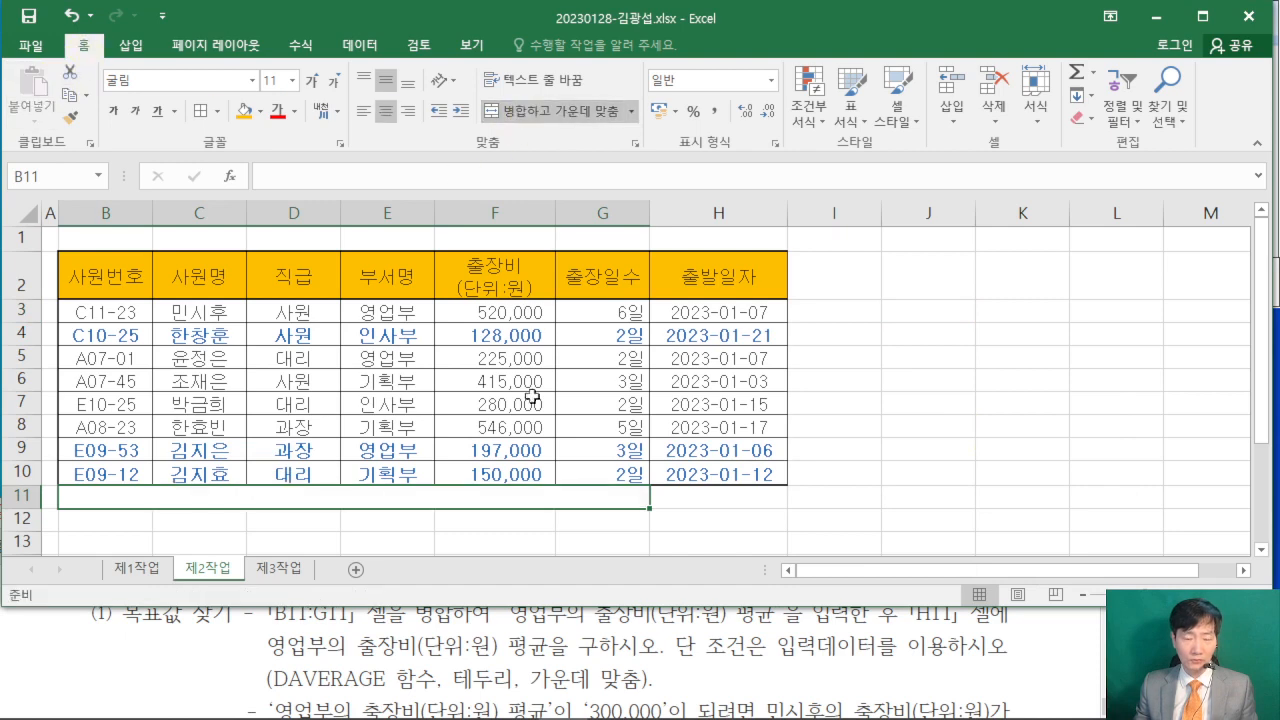
# - Enter the label 영업부의 출장비(단위:원) 평균 in the merged cell B11:G11
pyautogui.click(50, 662)
pyautogui.scroll(1, 50, 660)
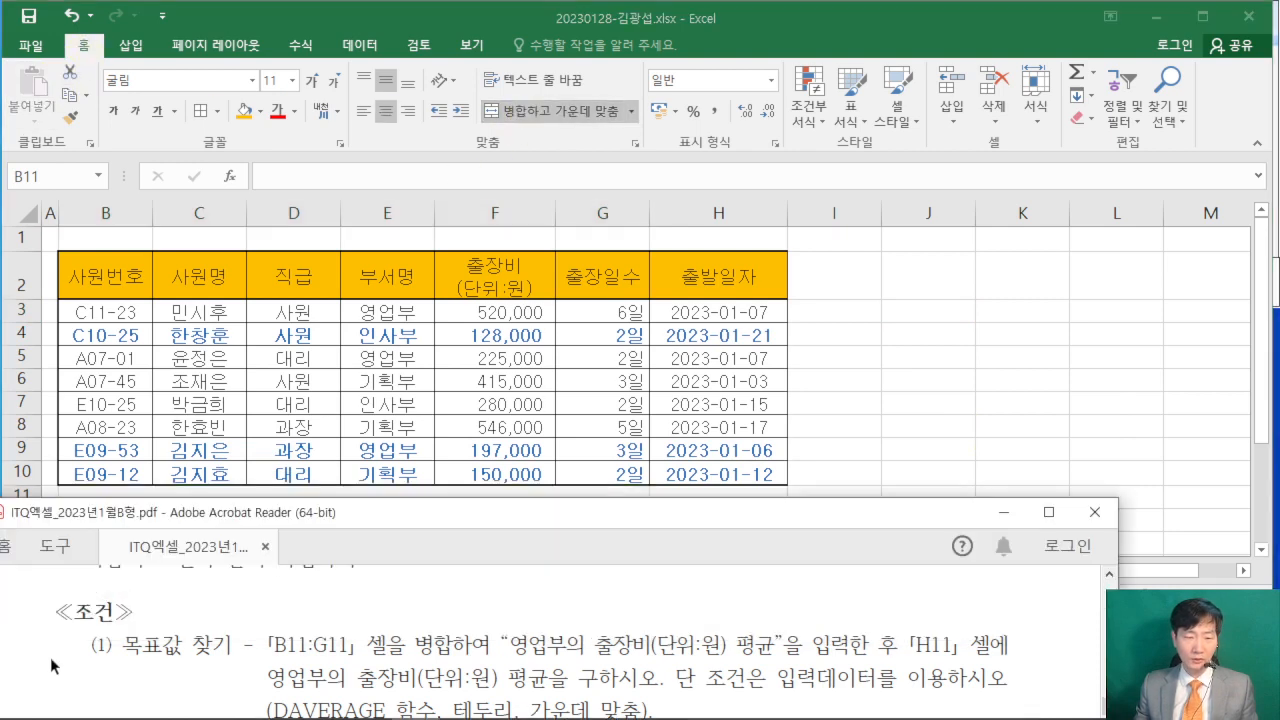
pyautogui.click(300, 495)
pyautogui.write('DU')
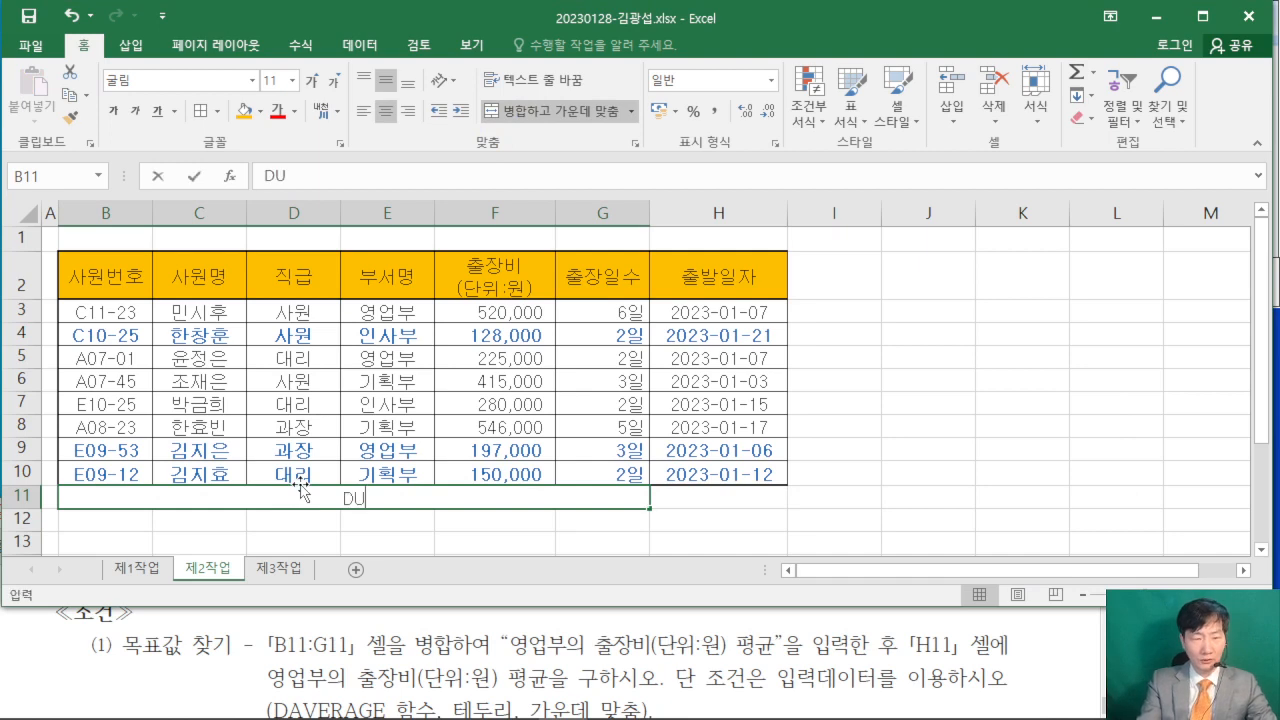
pyautogui.write('DD')
pyautogui.press('BackSpace')
pyautogui.press('BackSpace')
pyautogui.press('BackSpace')
pyautogui.press('BackSpace')
pyautogui.press('Hangul')
pyautogui.write('여')
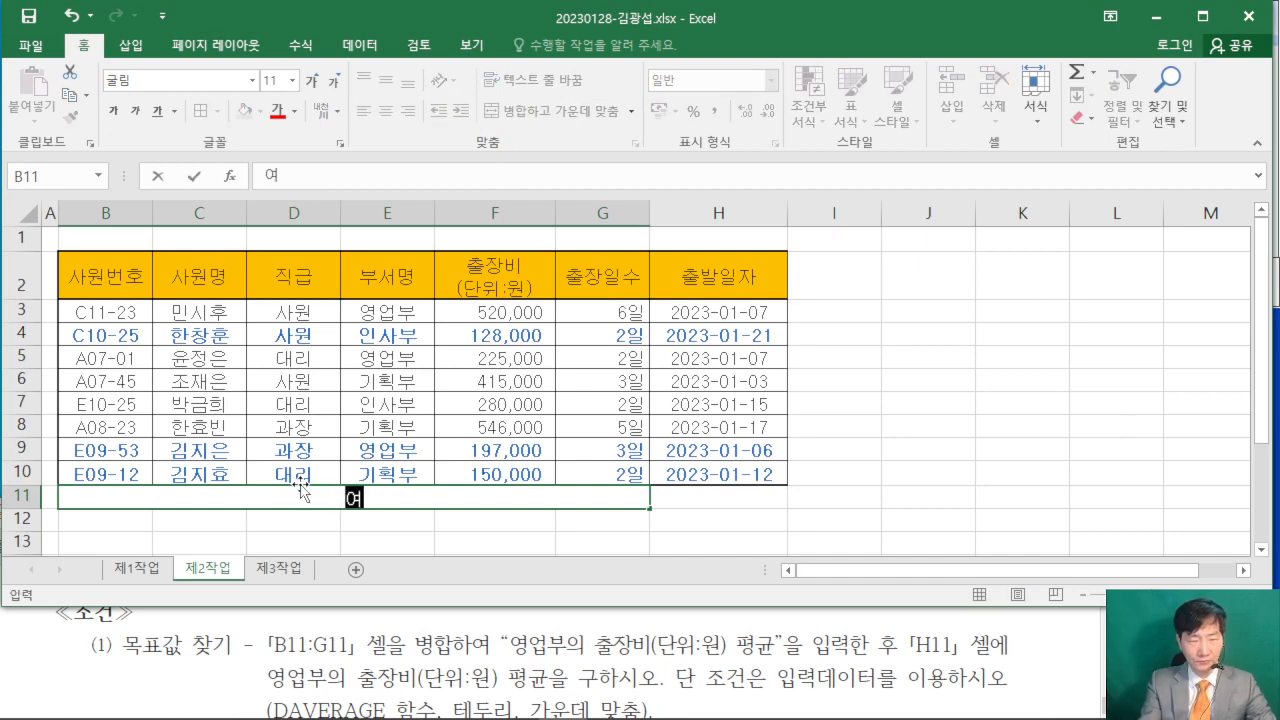
pyautogui.write('영어부의')
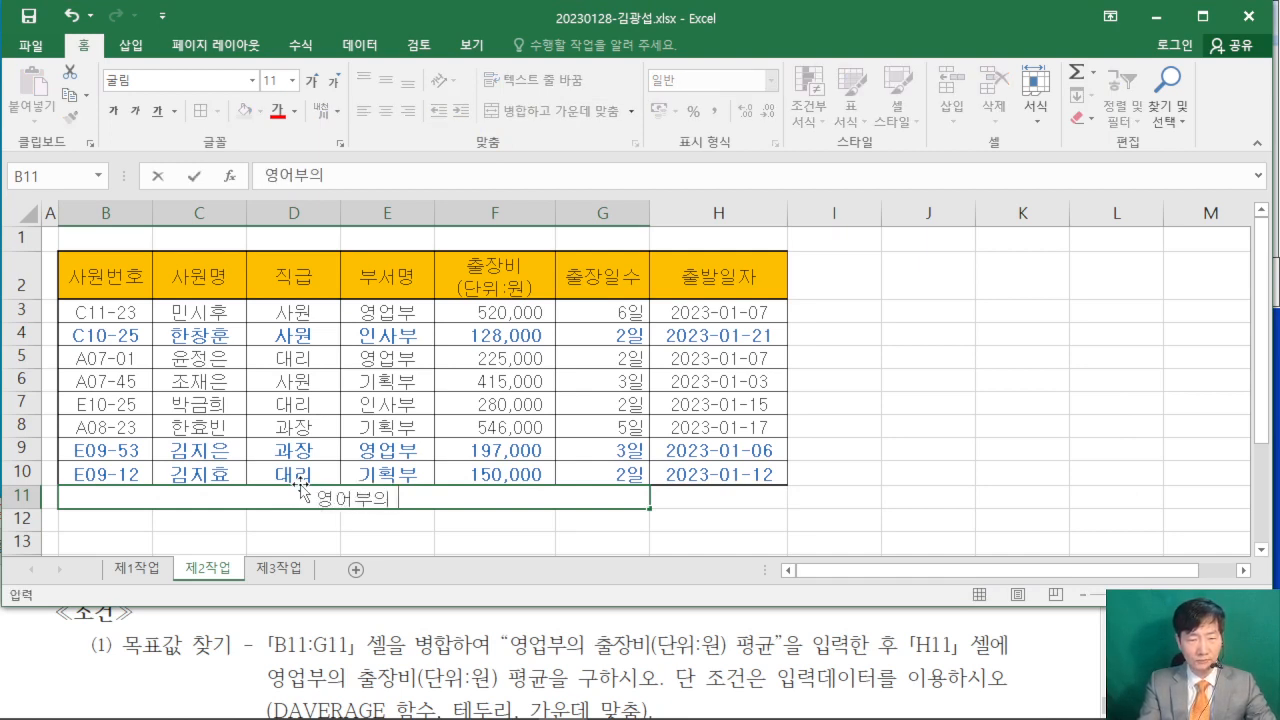
pyautogui.press('BackSpace')
pyautogui.press('BackSpace')
pyautogui.press('BackSpace')
pyautogui.press('BackSpace')
pyautogui.write('업부')
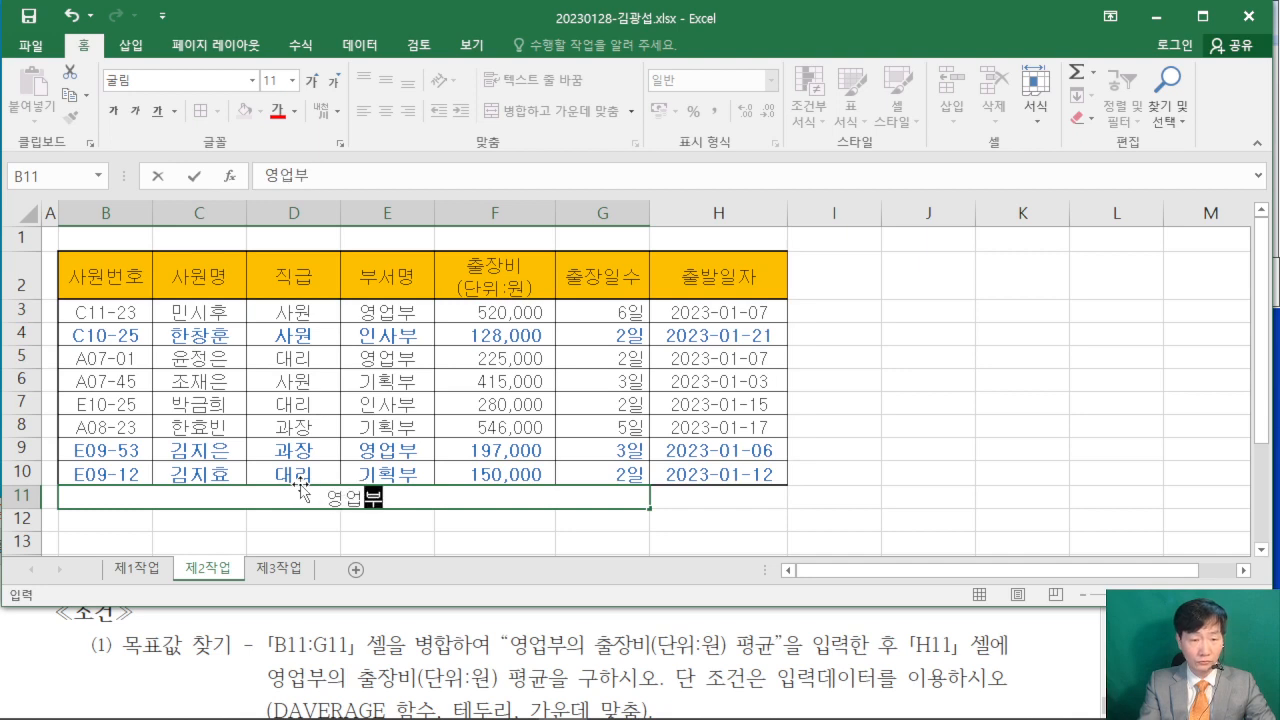
pyautogui.write('의 충장ㅂ')
pyautogui.press('BackSpace')
pyautogui.press('BackSpace')
pyautogui.press('BackSpace')
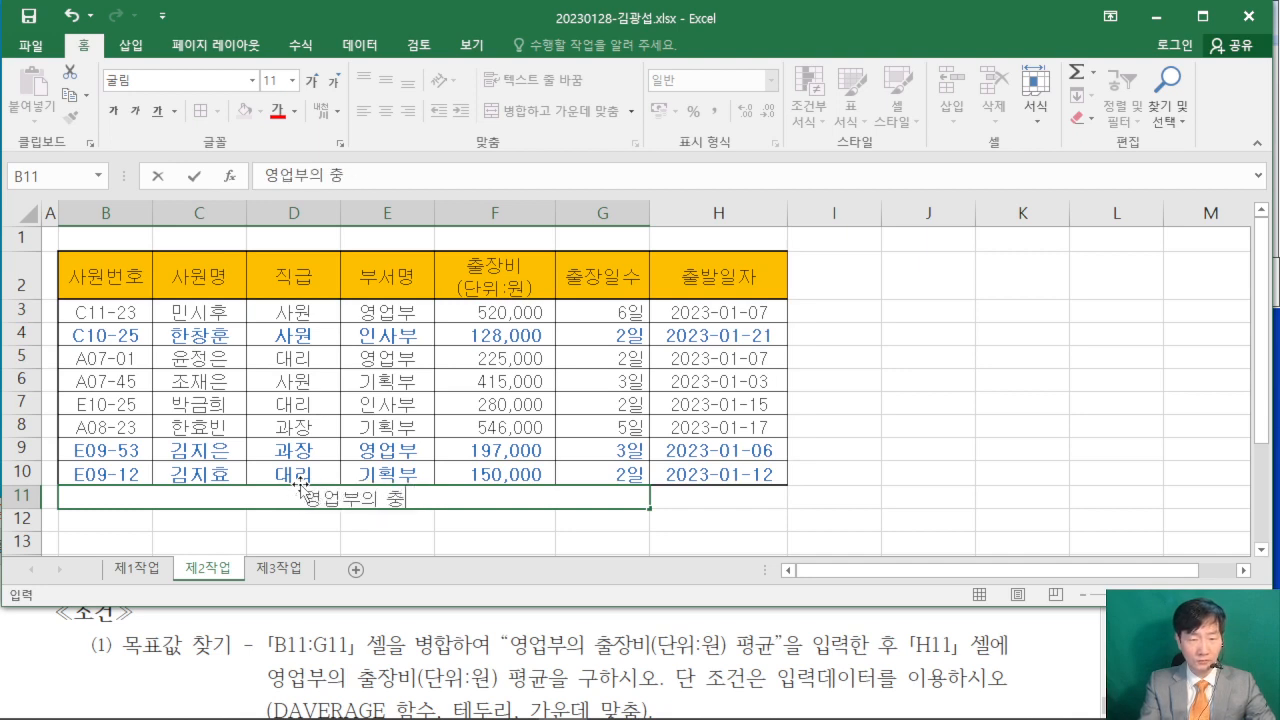
pyautogui.write('출장비(단')
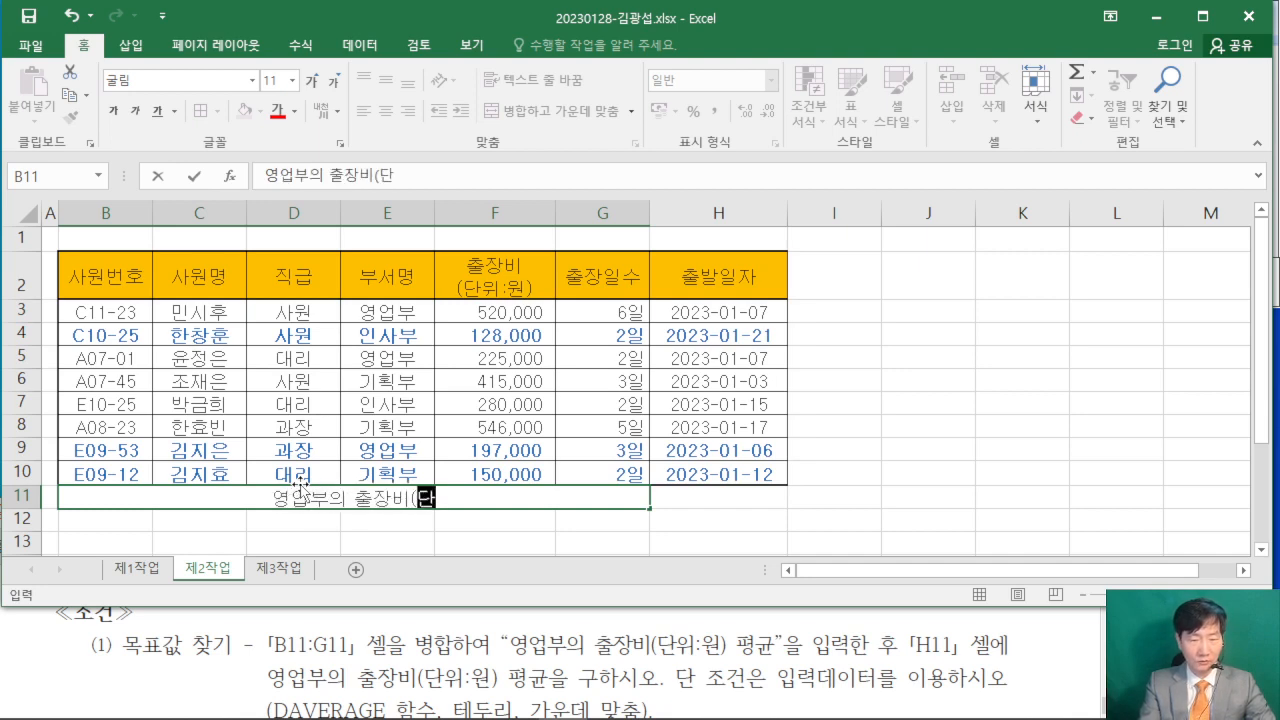
pyautogui.write('위:원)(')
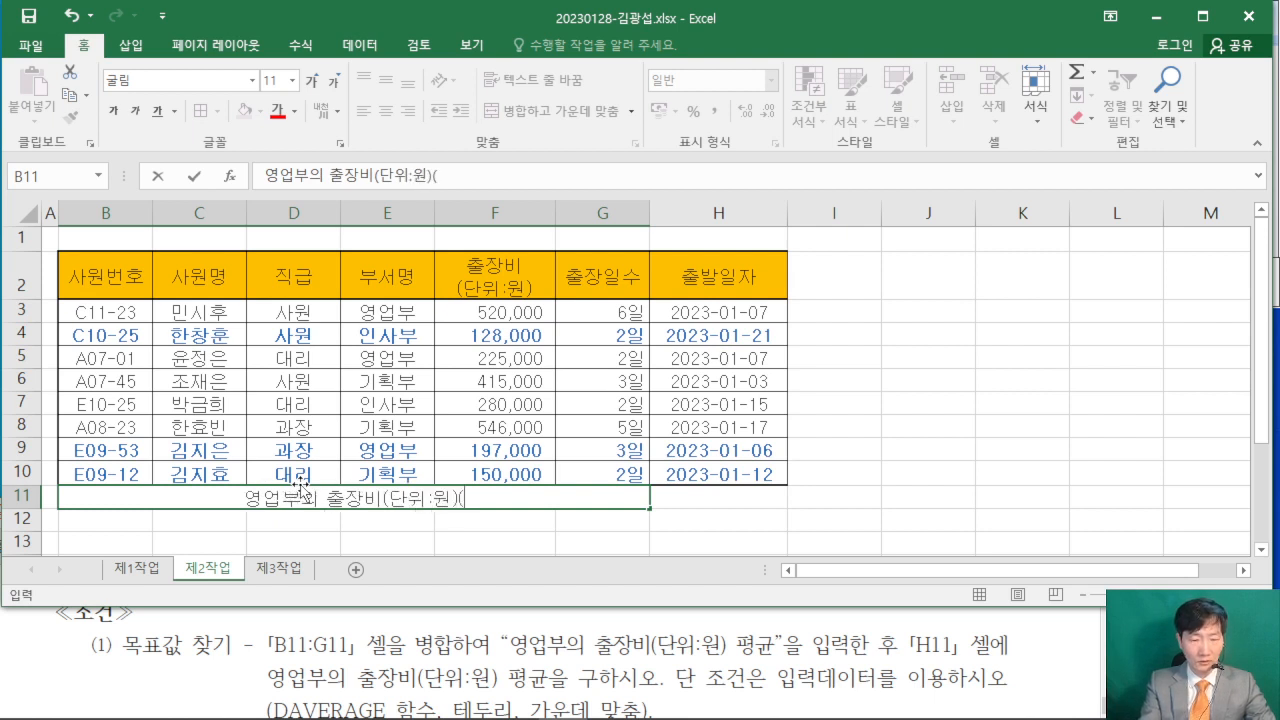
pyautogui.press('BackSpace')
pyautogui.write('평균')
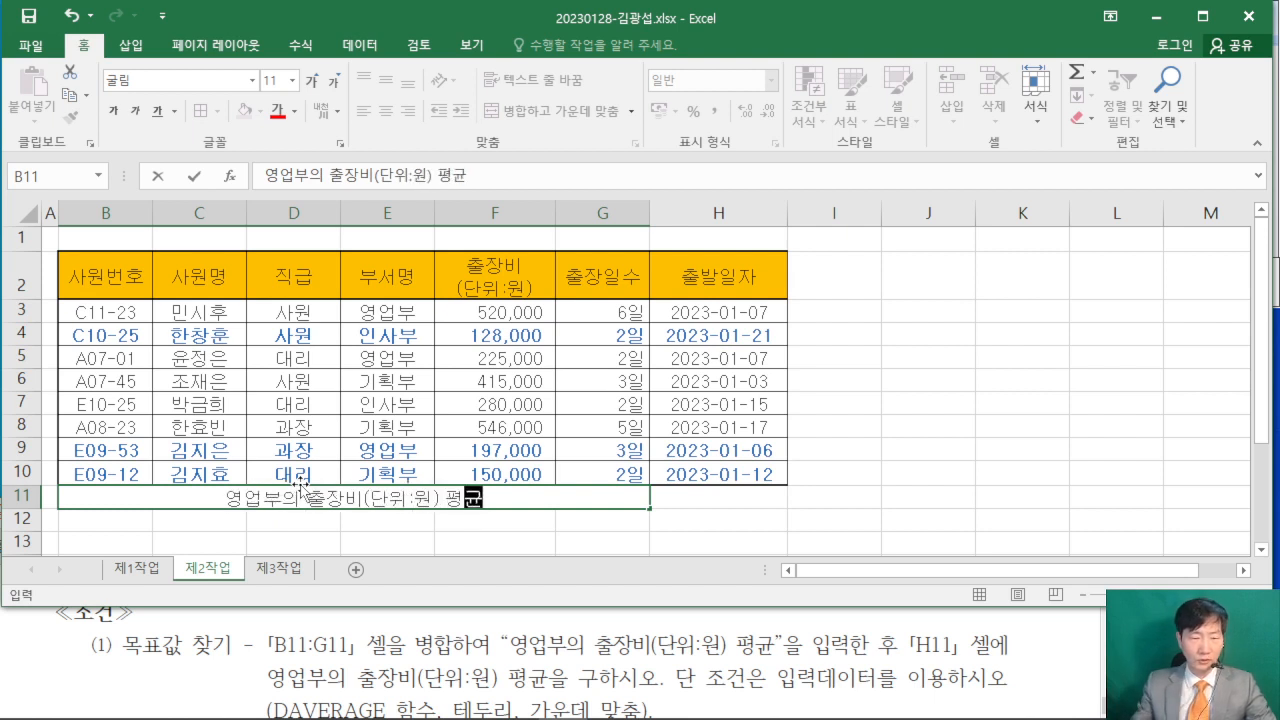
pyautogui.click(662, 498)
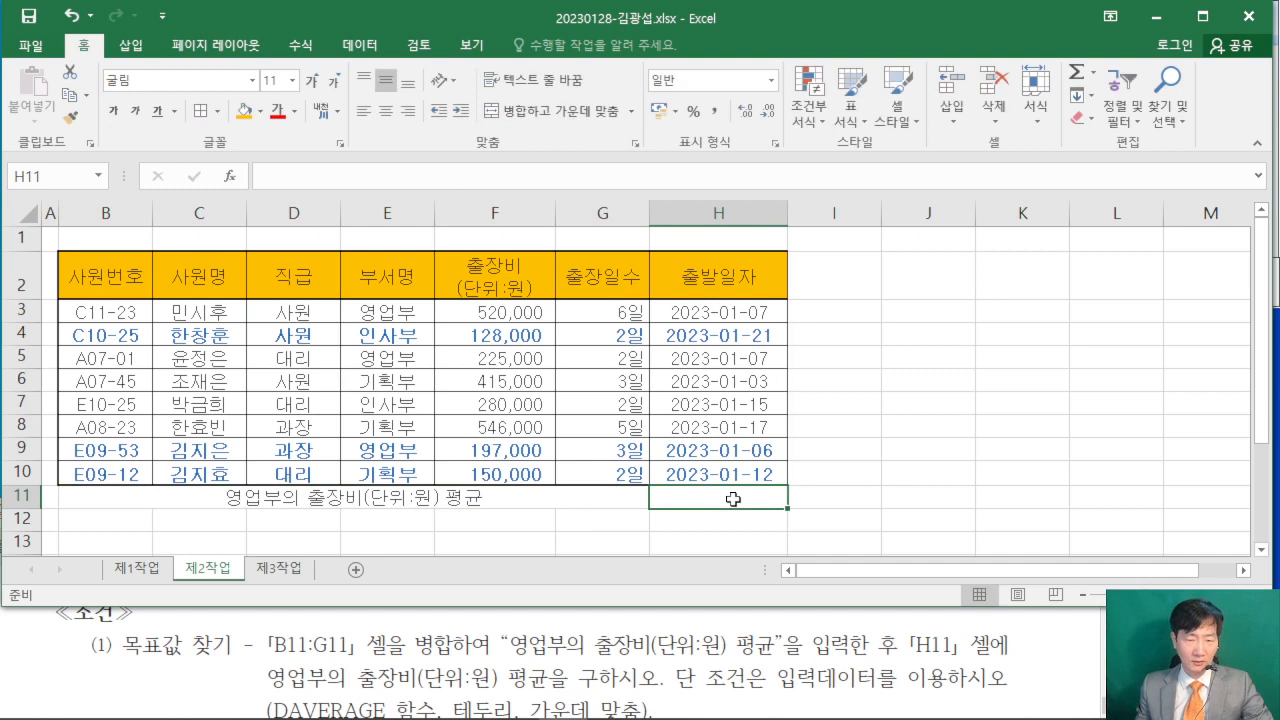
# - Check the required function in the exam PDF, start a DAVERAGE formula in H11 and open its function arguments
pyautogui.click(70, 673)
pyautogui.scroll(-1, 70, 673)
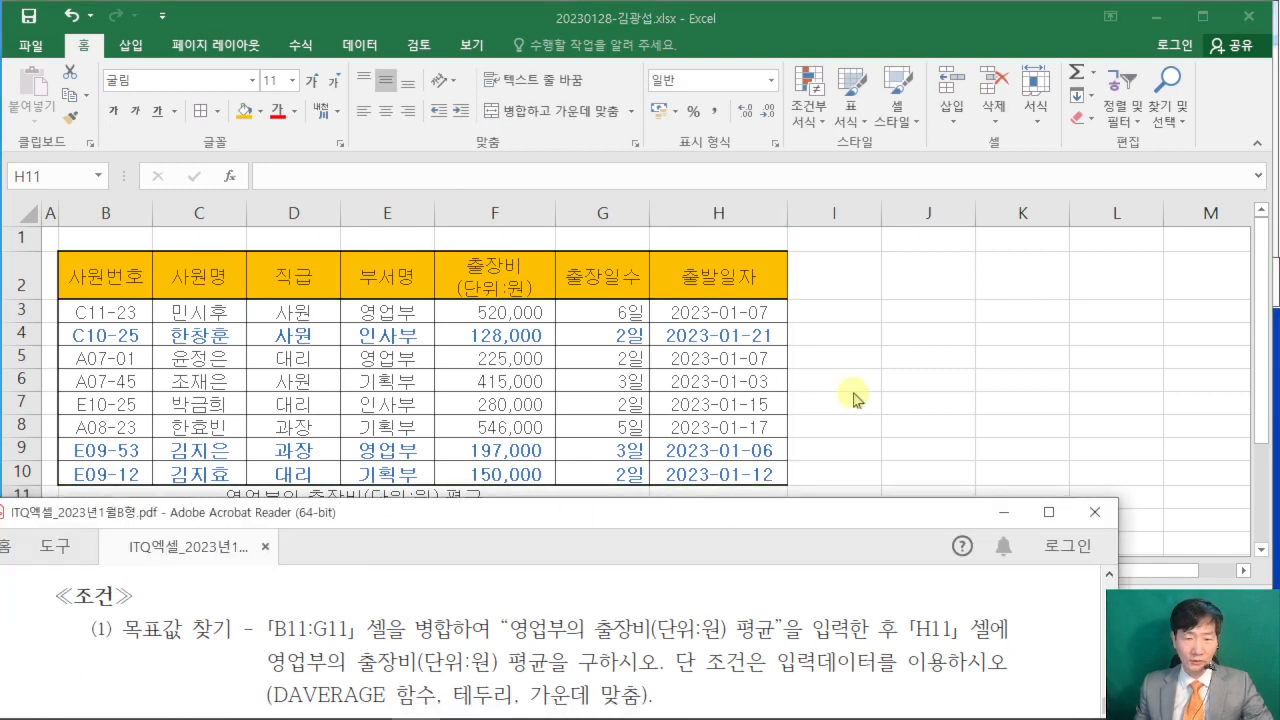
pyautogui.click(740, 490)
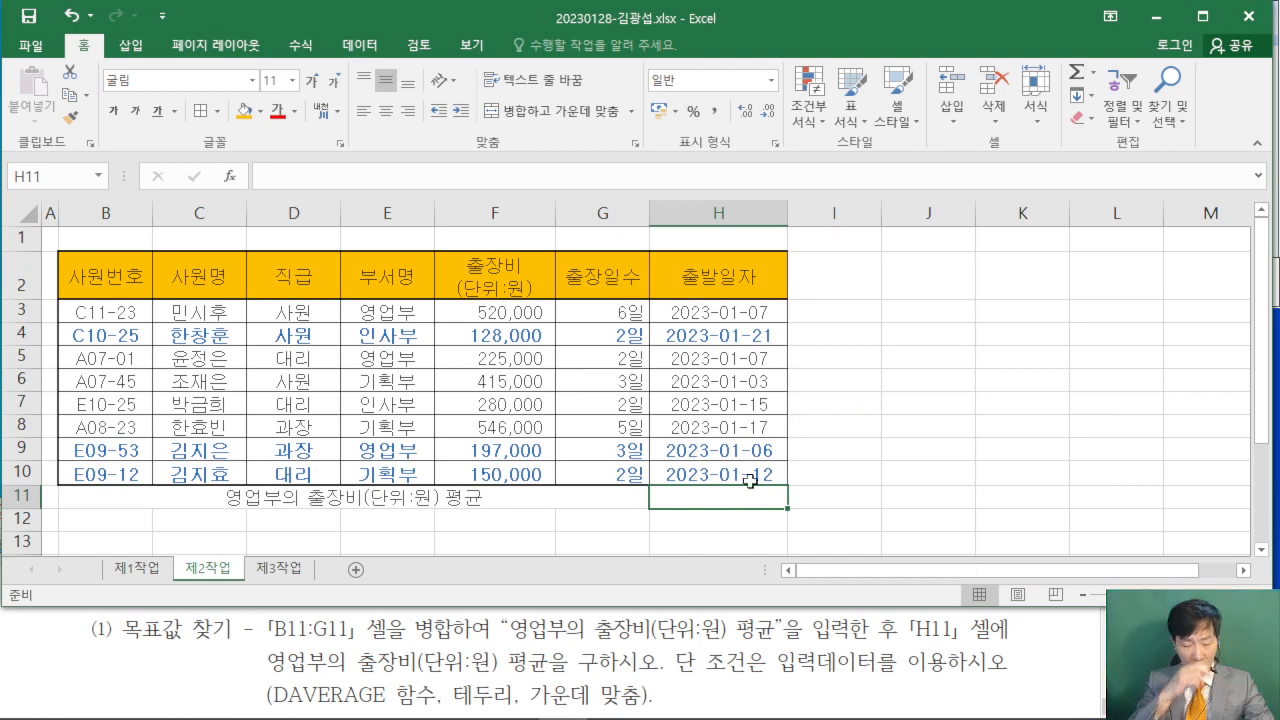
pyautogui.write('=DAV')
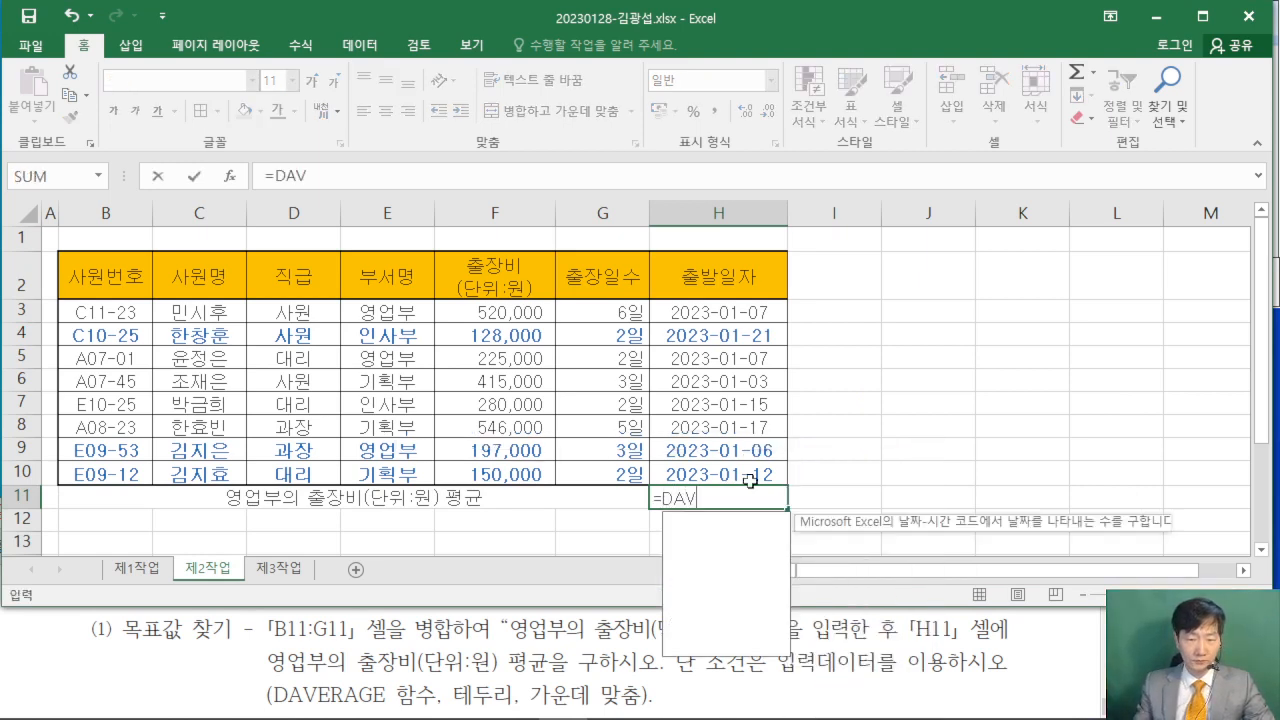
pyautogui.doubleClick(730, 526)
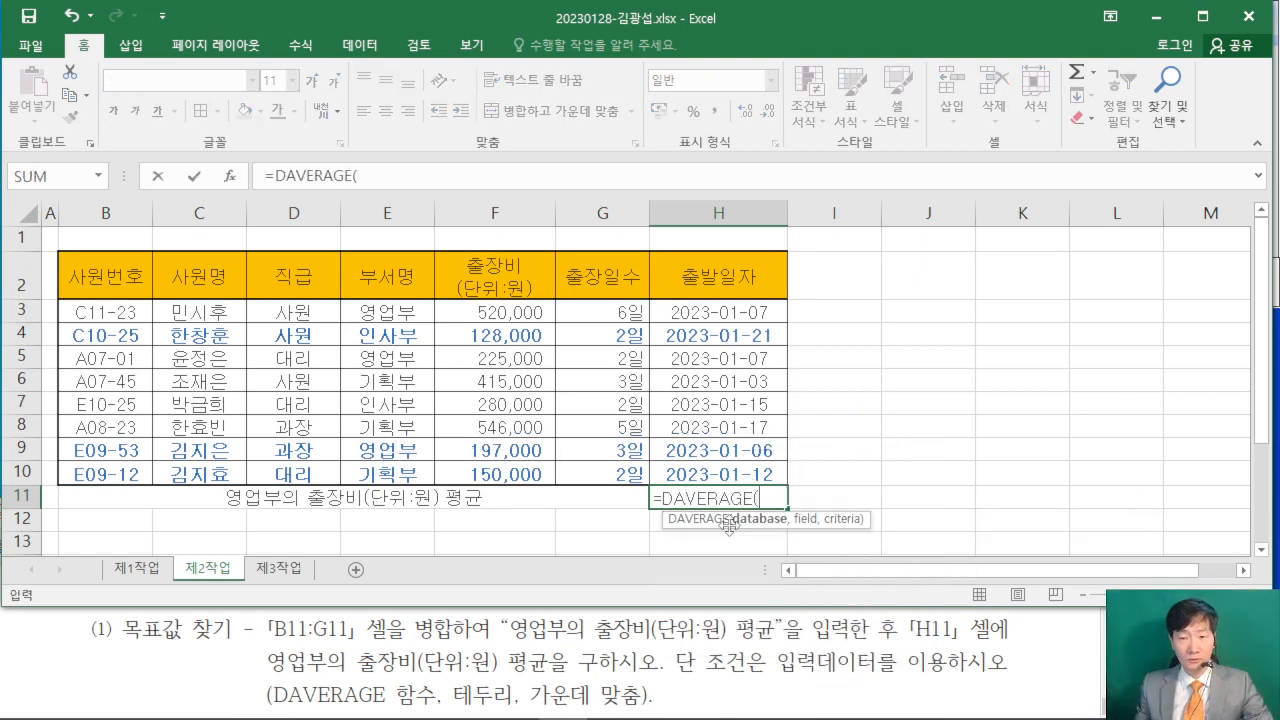
pyautogui.click(231, 177)
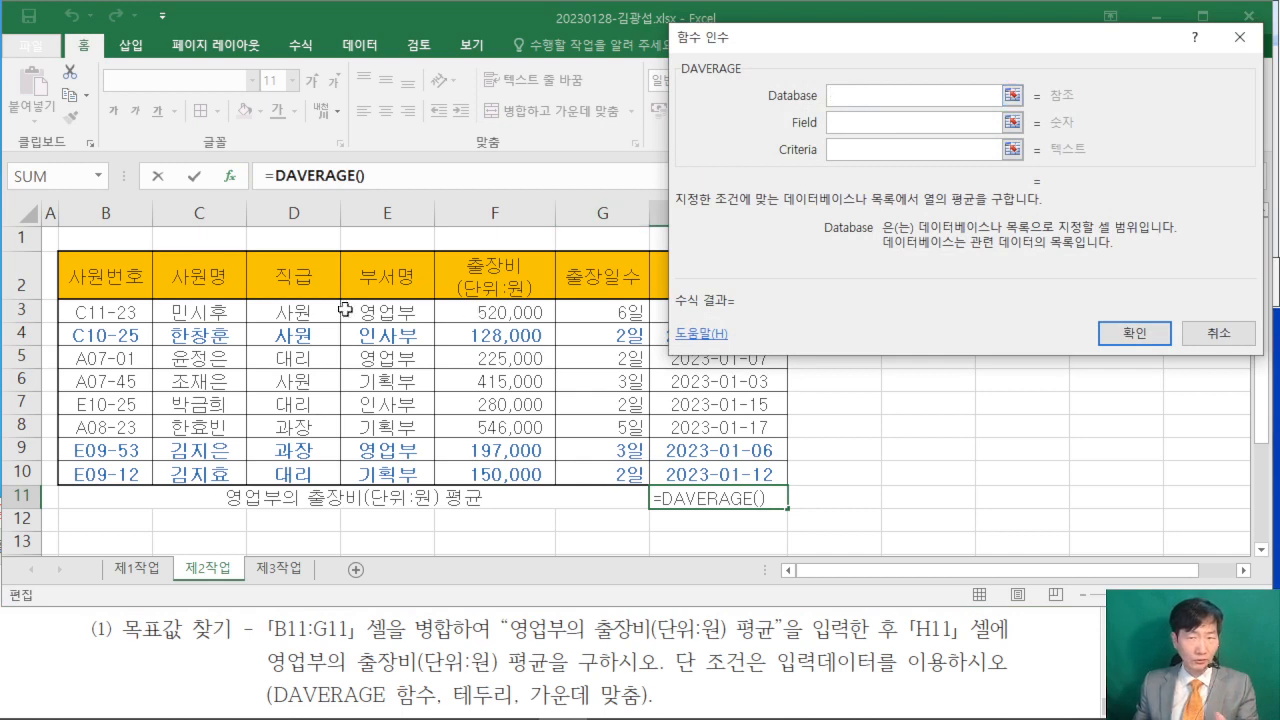
# - Complete the DAVERAGE formula with Database B2:H10, Field F2 and Criteria E2:E3
pyautogui.click(110, 271)
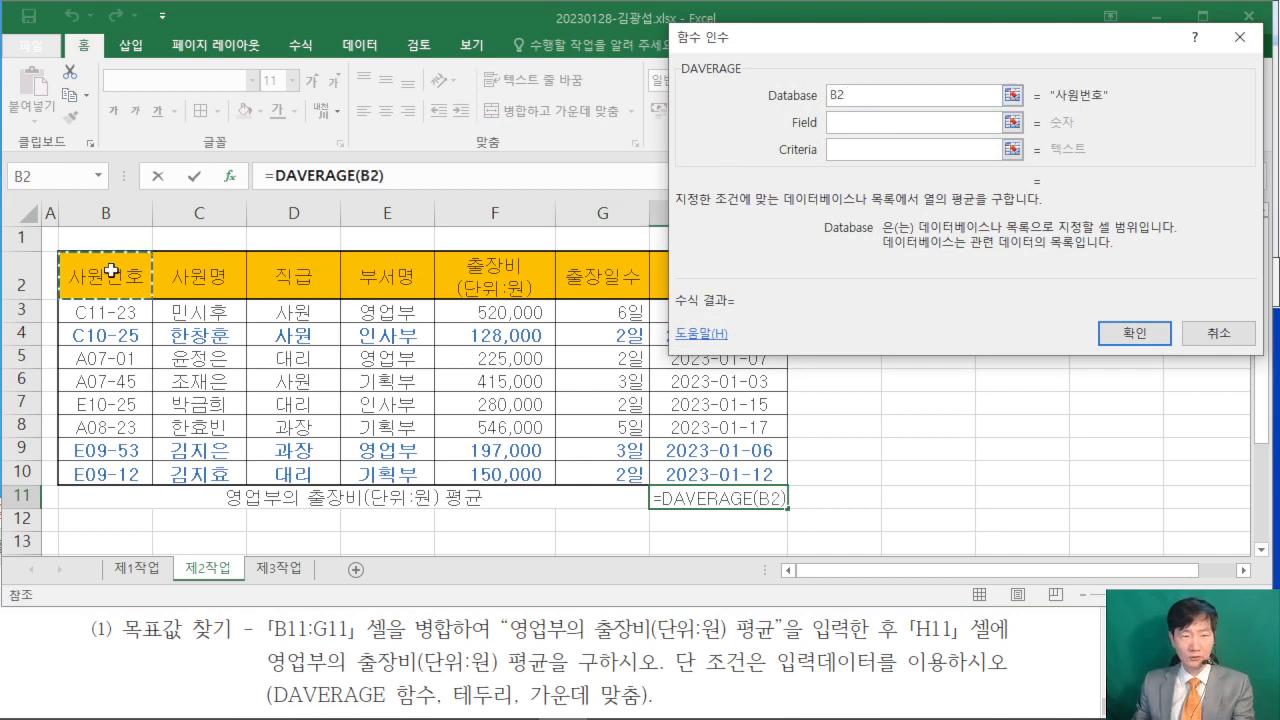
pyautogui.moveTo(110, 271); pyautogui.dragTo(710, 471)
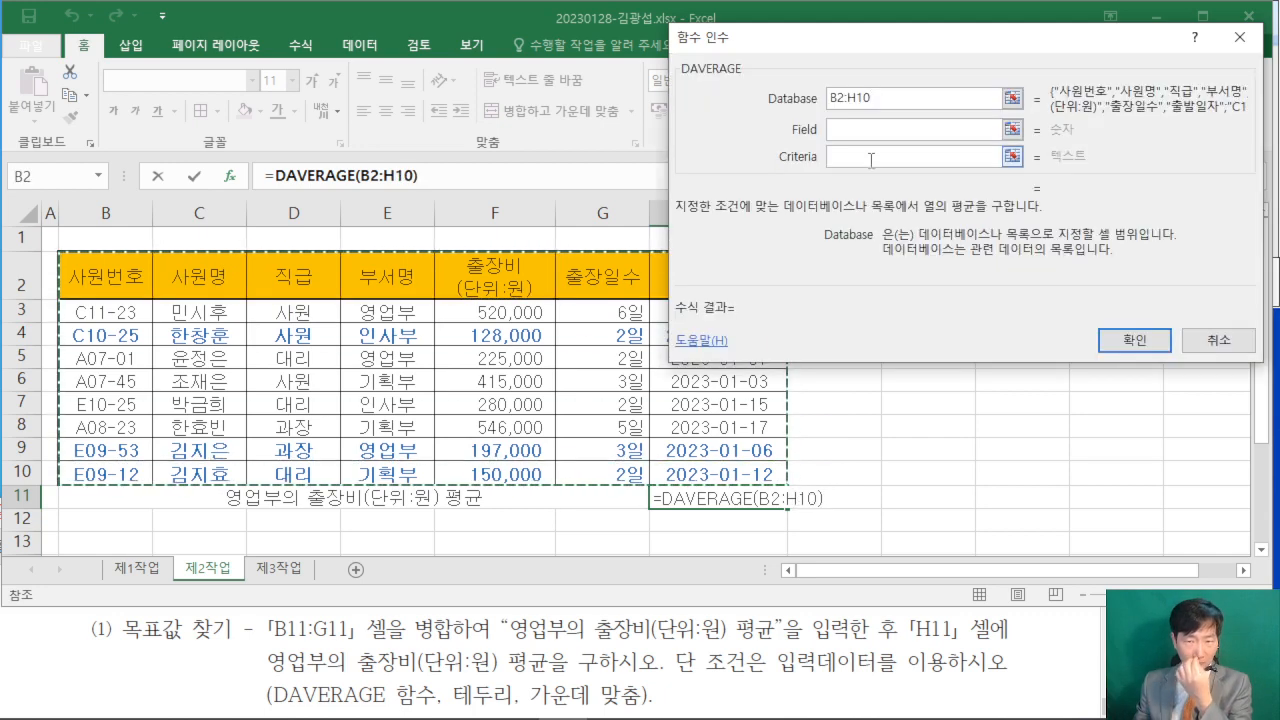
pyautogui.click(863, 130)
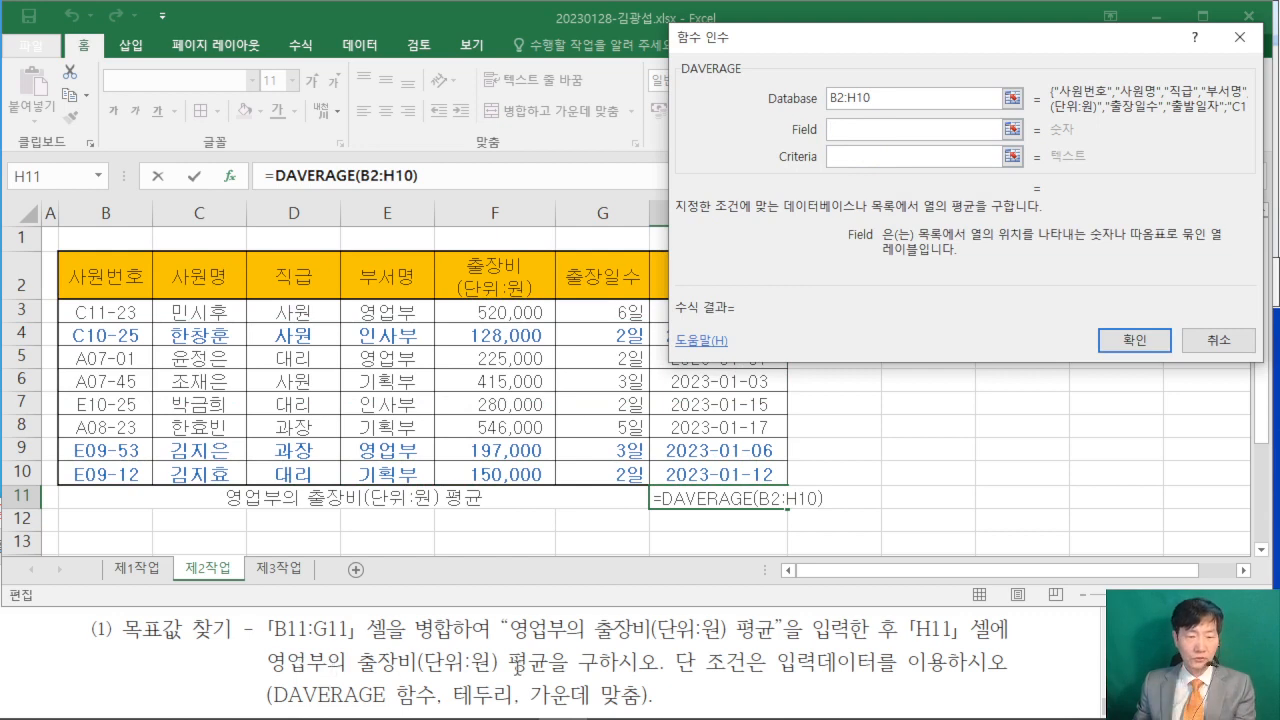
pyautogui.click(488, 277)
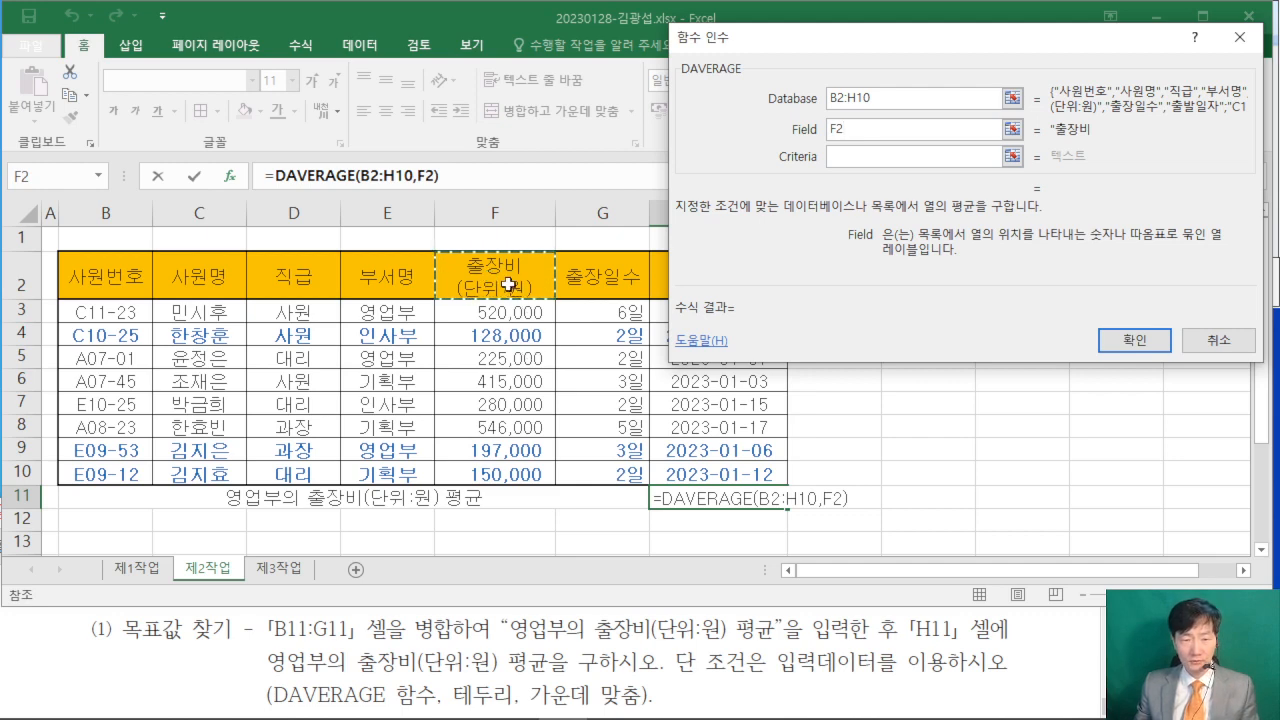
pyautogui.click(840, 157)
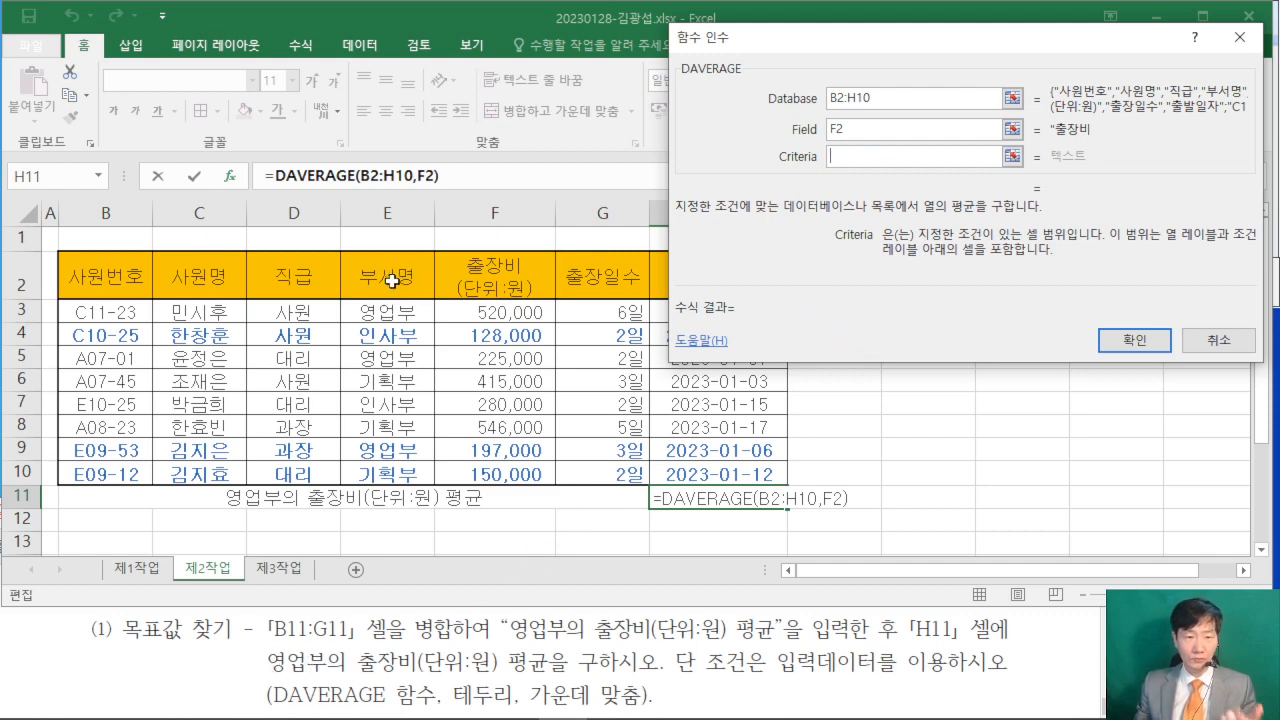
pyautogui.moveTo(390, 276); pyautogui.dragTo(384, 313)
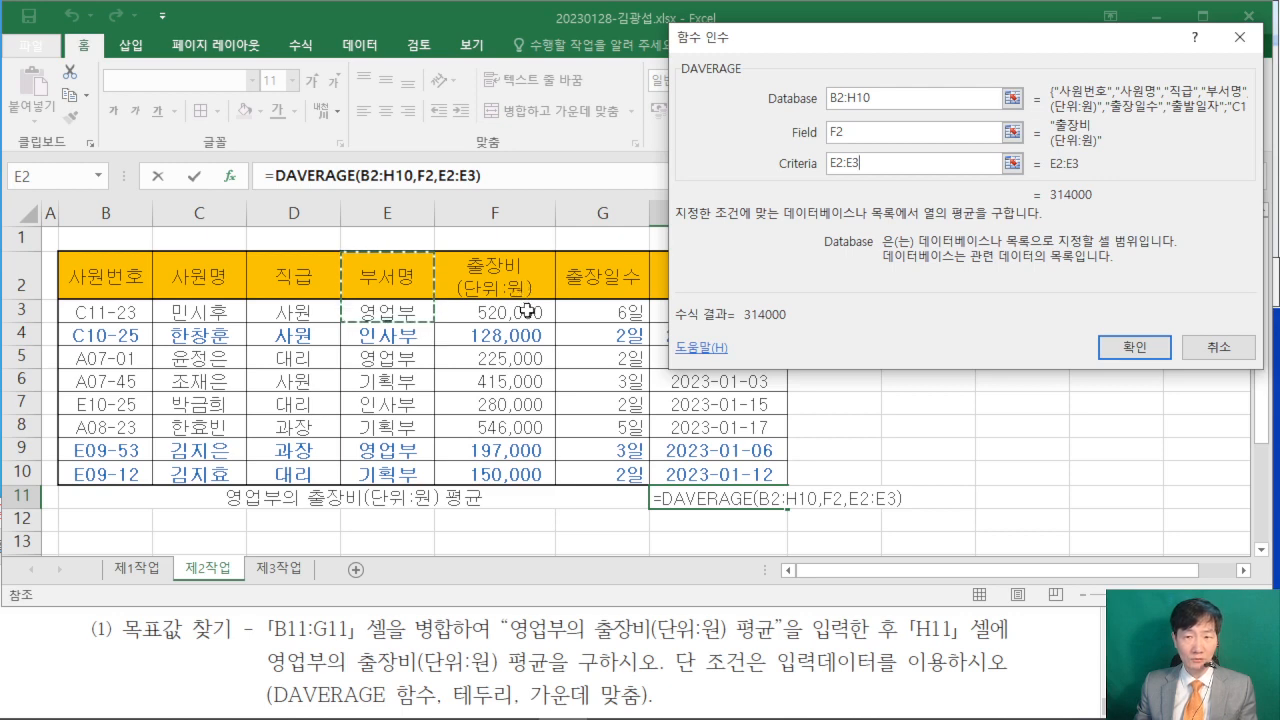
pyautogui.click(1134, 347)
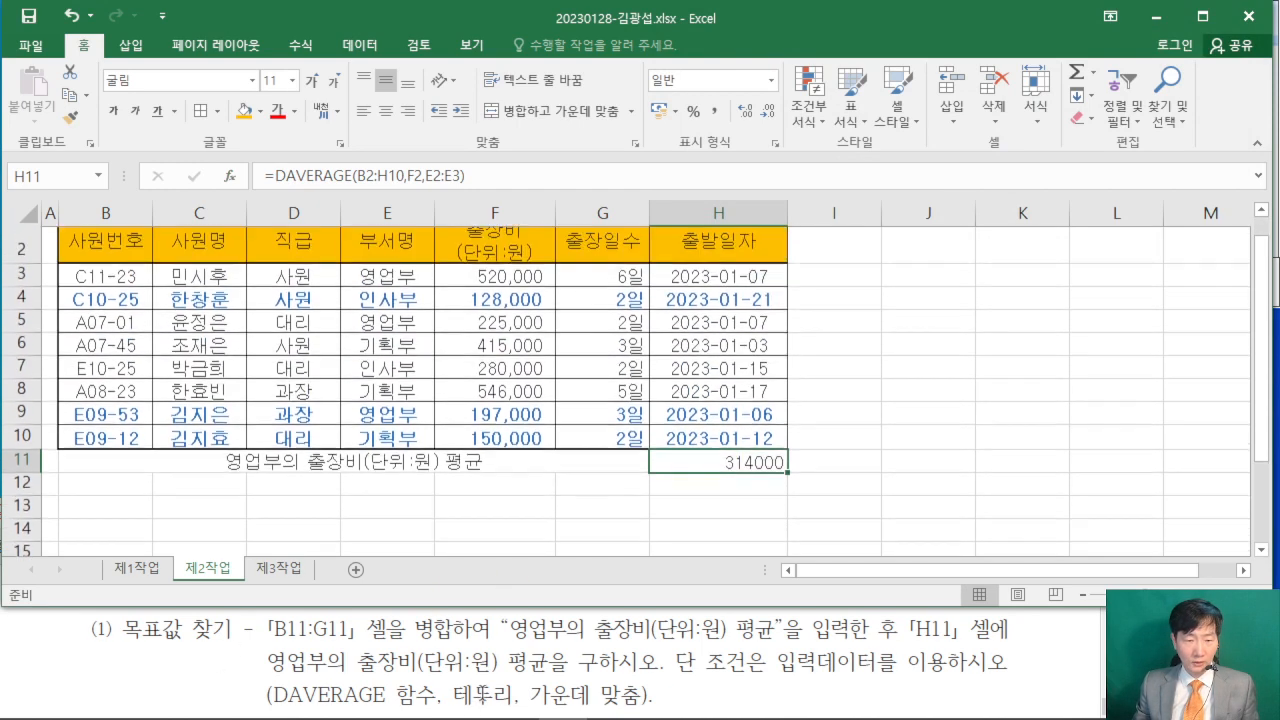
# - Highlight the requirement 테두리, 가운데 맞춤 in the exam PDF and return to the 제2작업 sheet
pyautogui.moveTo(443, 692); pyautogui.dragTo(642, 692)
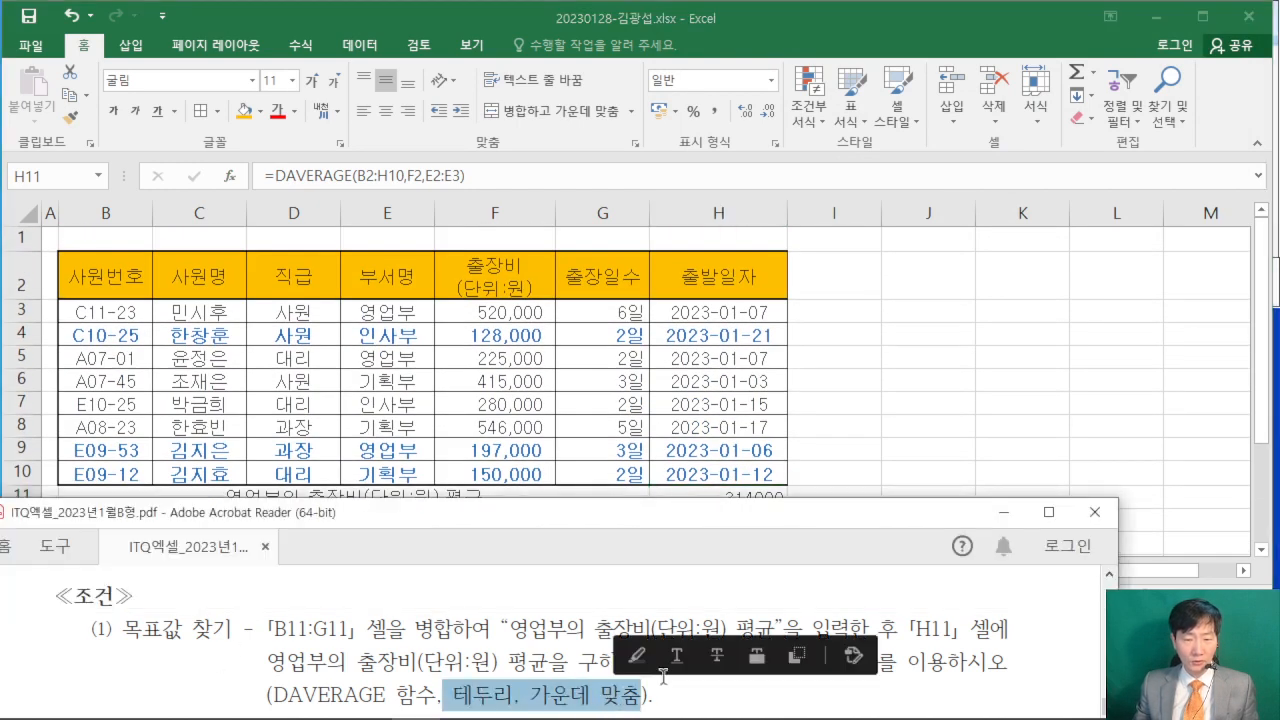
pyautogui.click(640, 655)
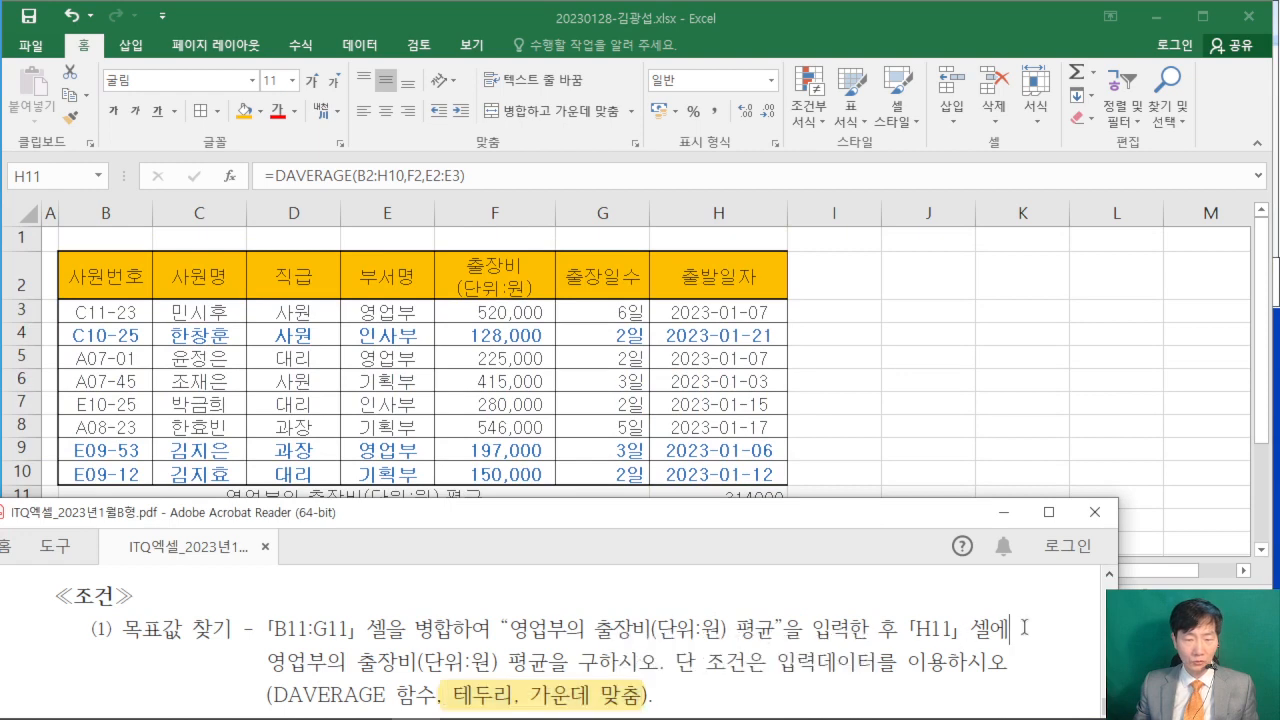
pyautogui.click(870, 12)
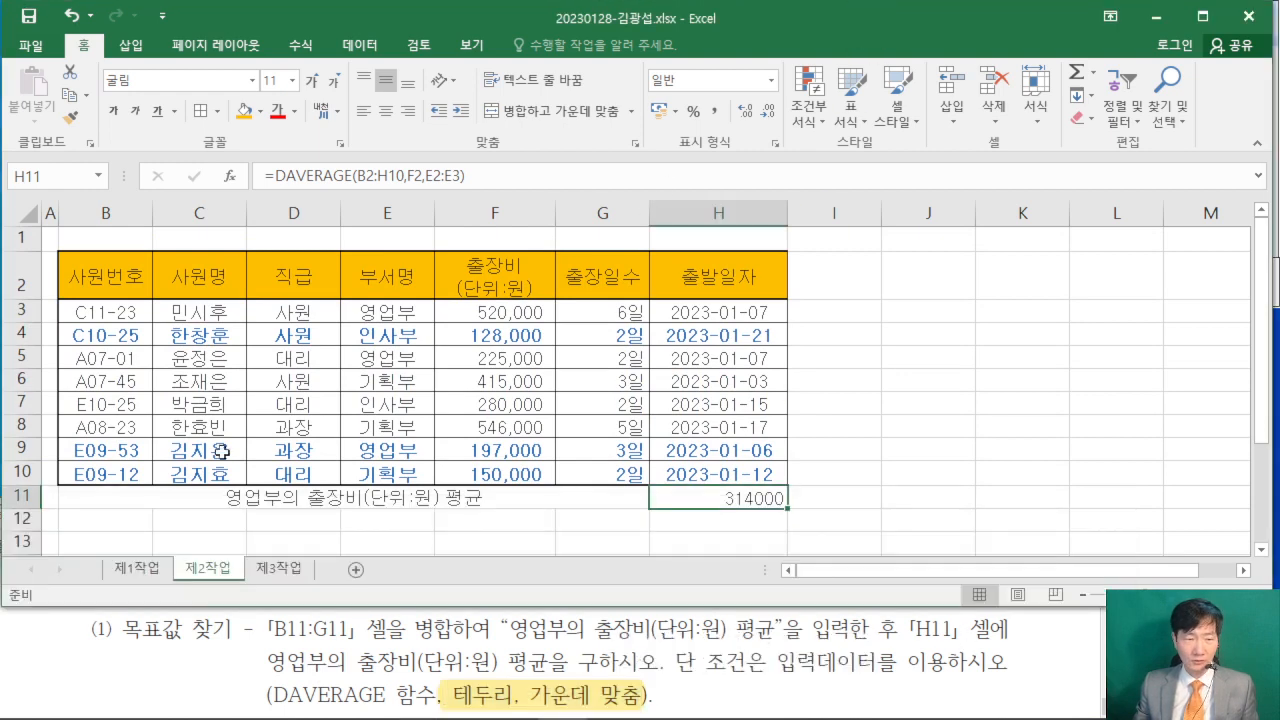
# - Apply all borders to B11:H11 and centre the average value in H11 horizontally
pyautogui.moveTo(72, 497); pyautogui.dragTo(703, 496)
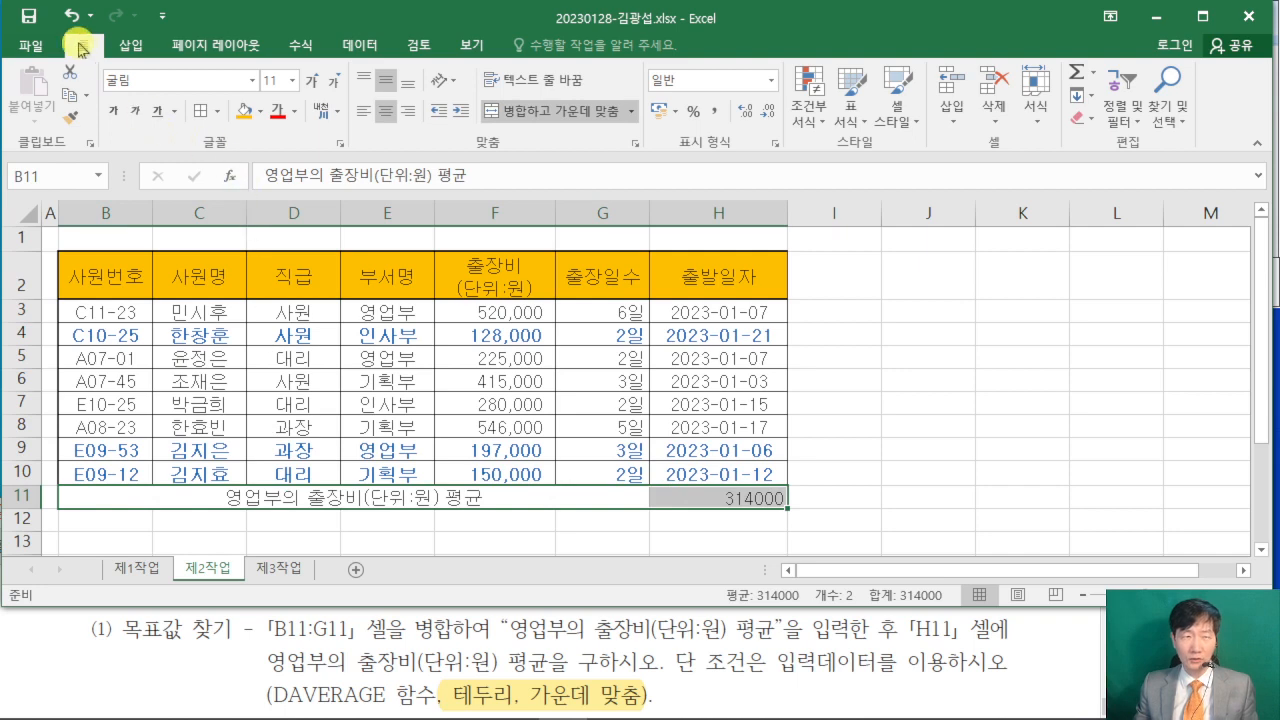
pyautogui.click(217, 111)
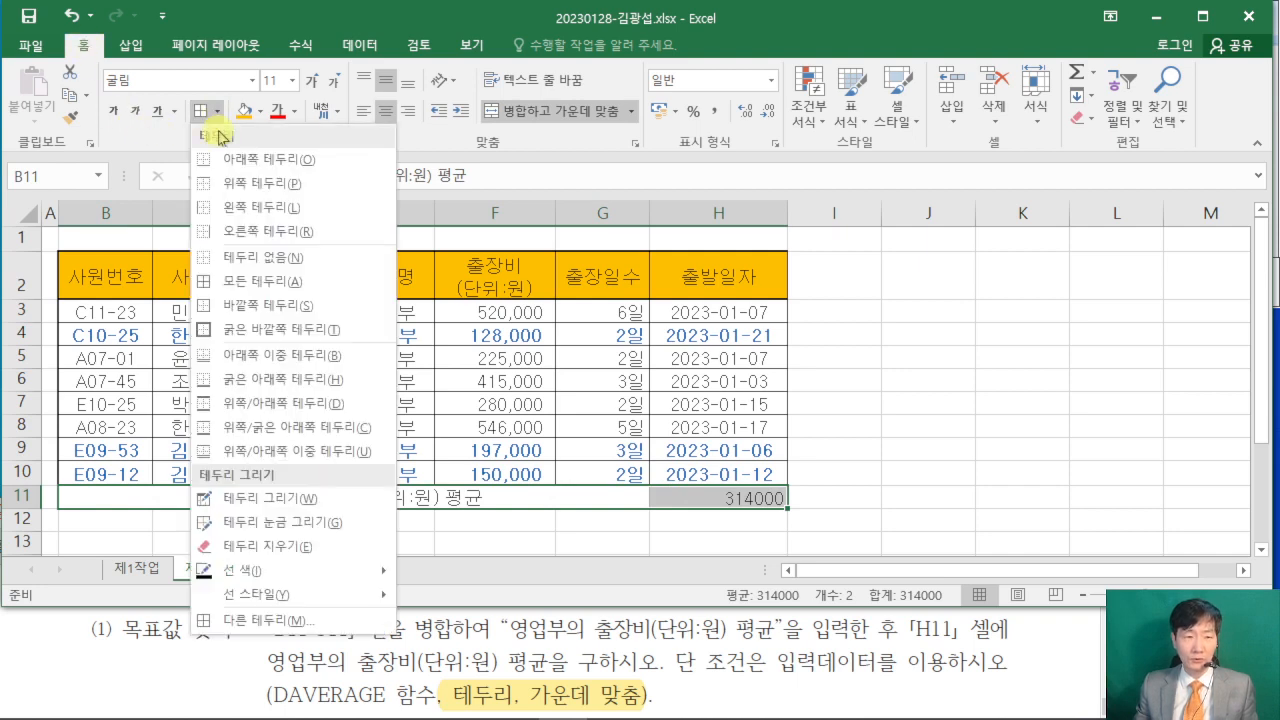
pyautogui.click(268, 283)
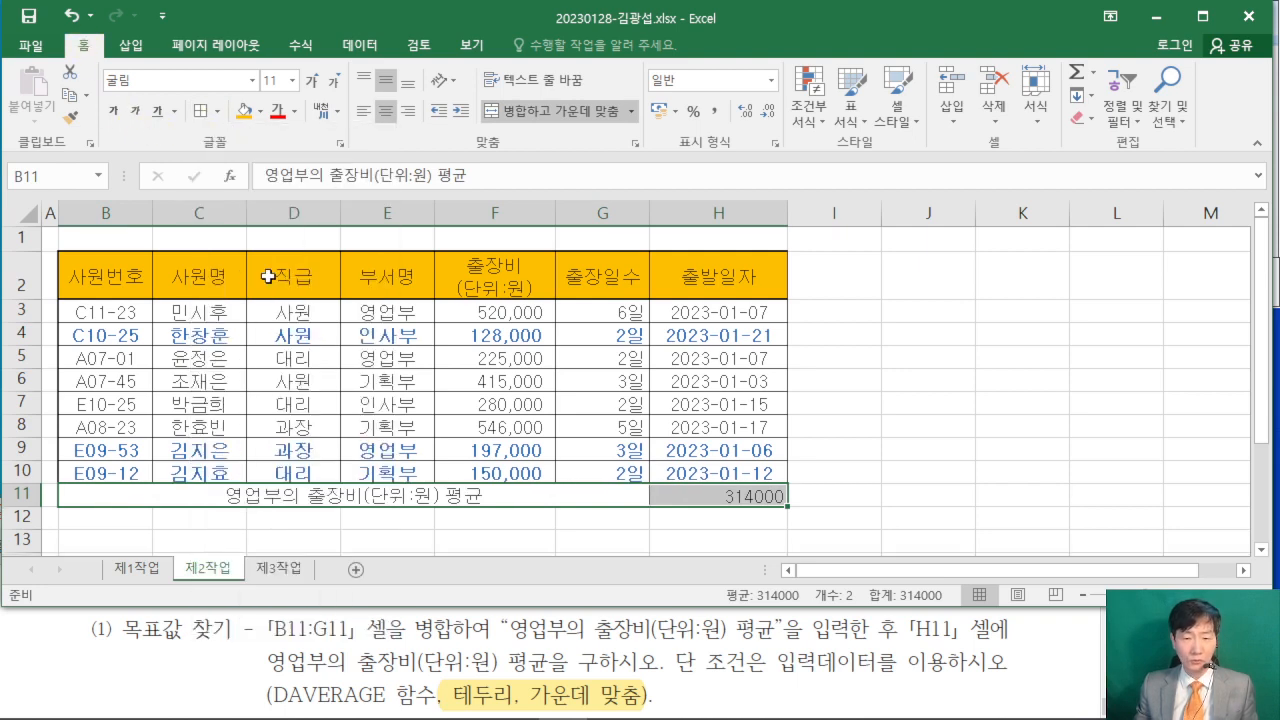
pyautogui.click(331, 496)
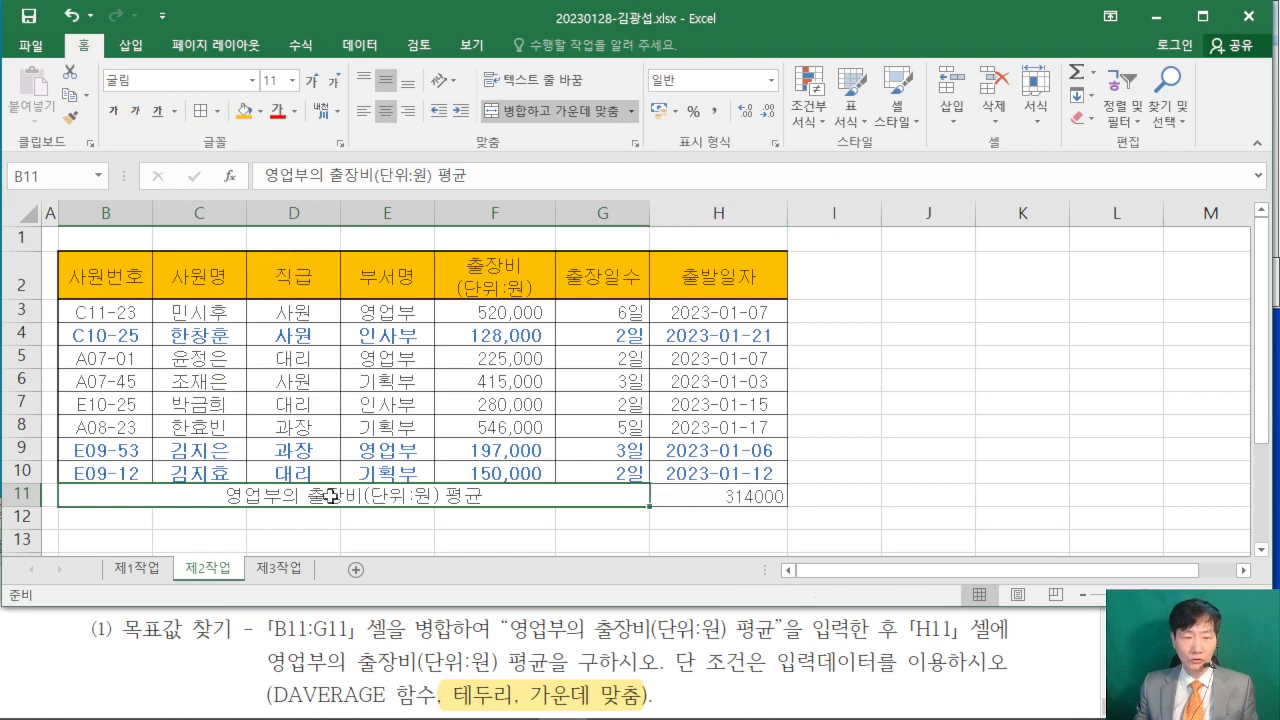
pyautogui.click(713, 491)
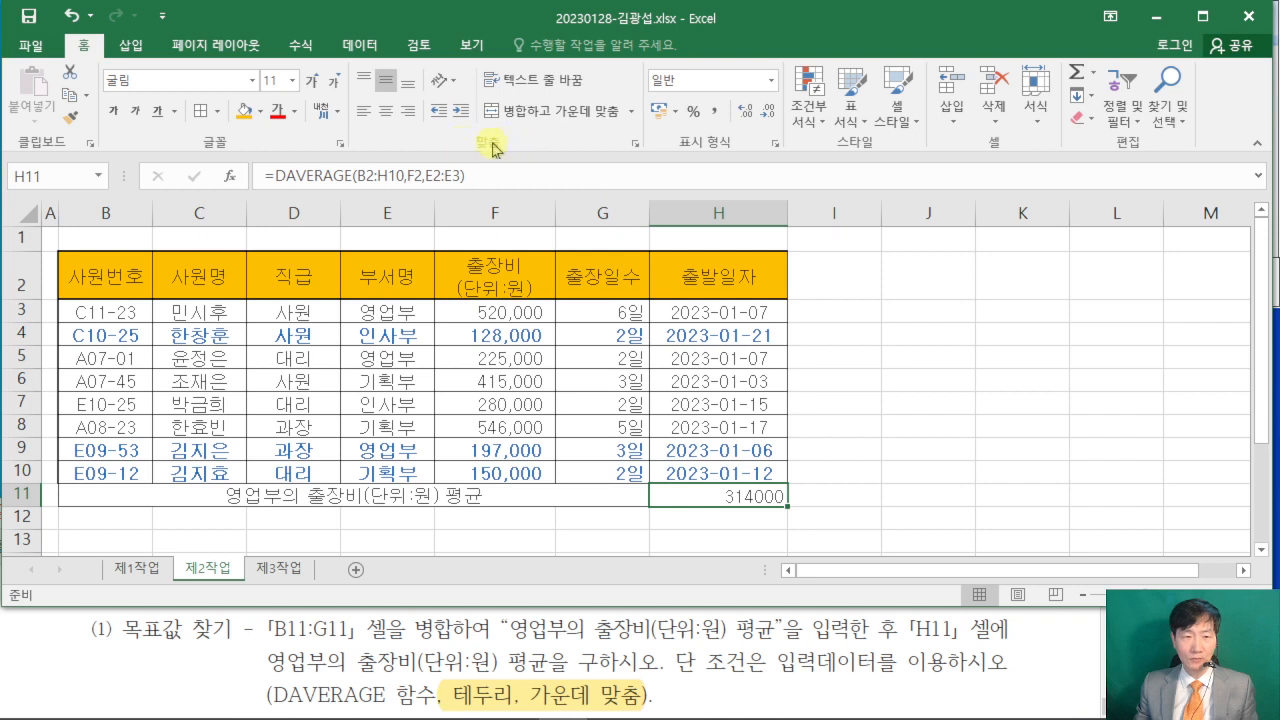
pyautogui.click(386, 111)
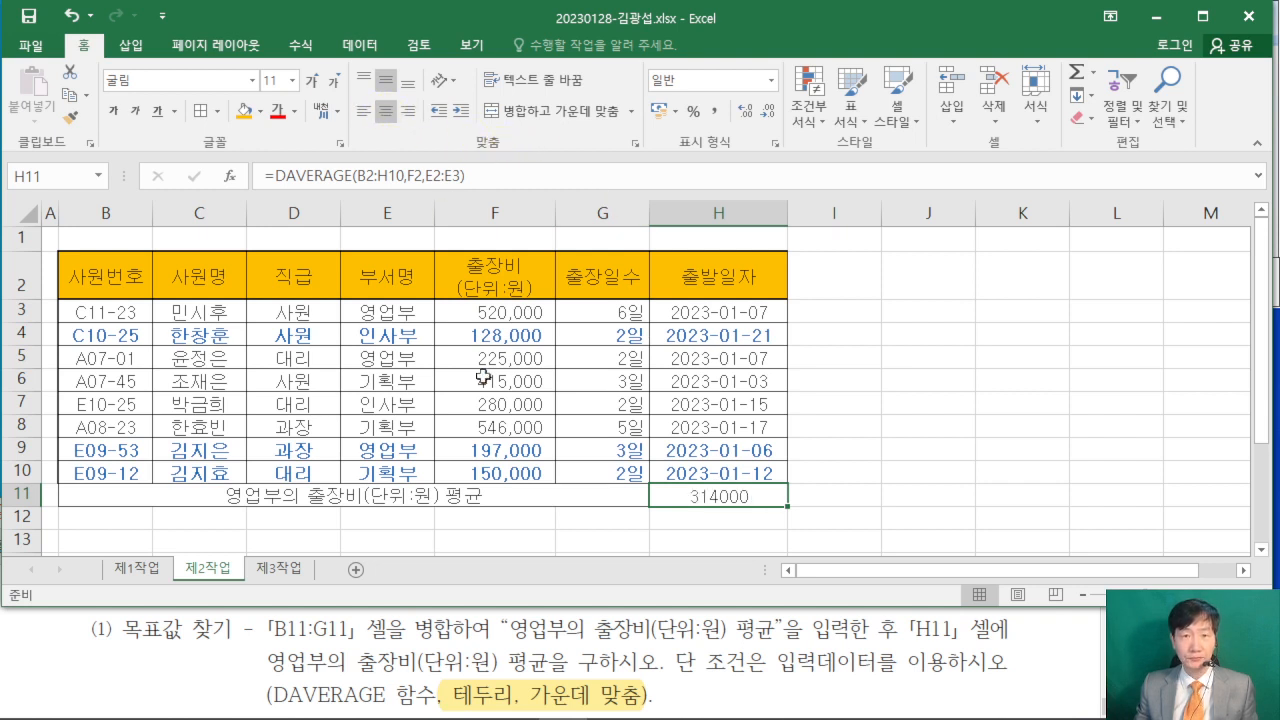
# - Check the 목표값 requirement in the exam PDF and open 목표값 찾기 for cell H11
pyautogui.click(47, 630)
pyautogui.scroll(-3, 47, 630)
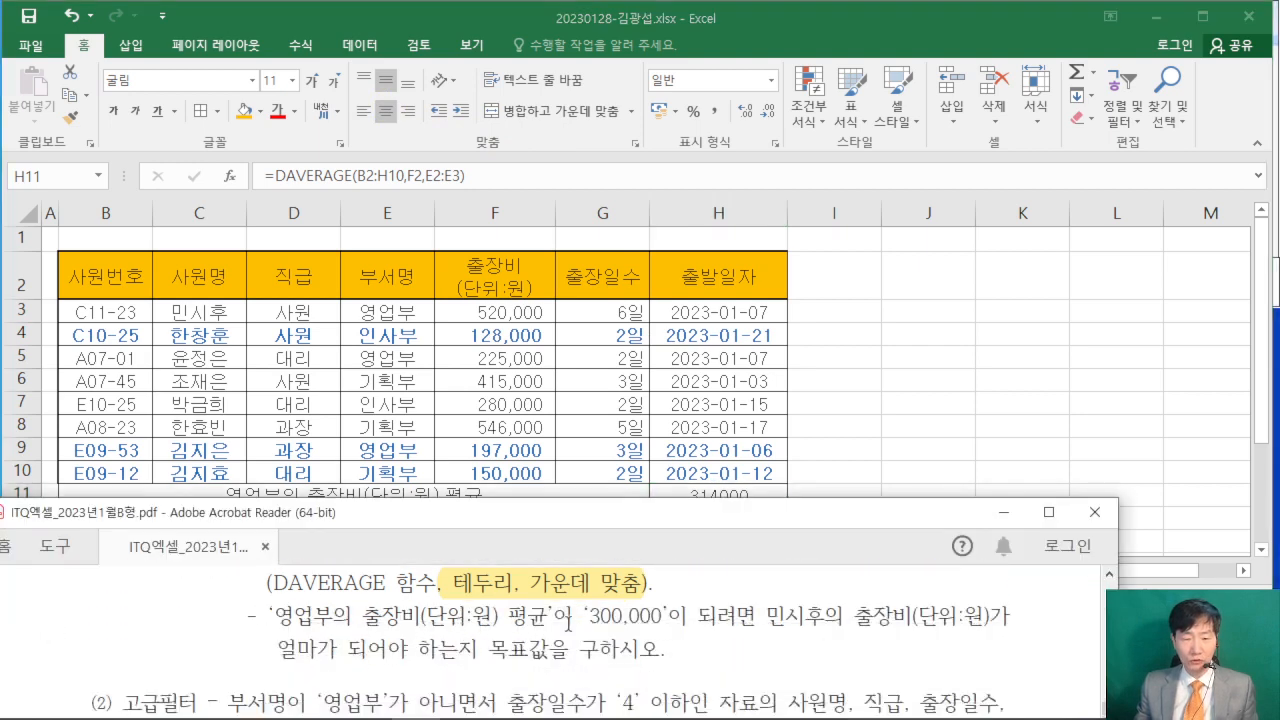
pyautogui.click(773, 497)
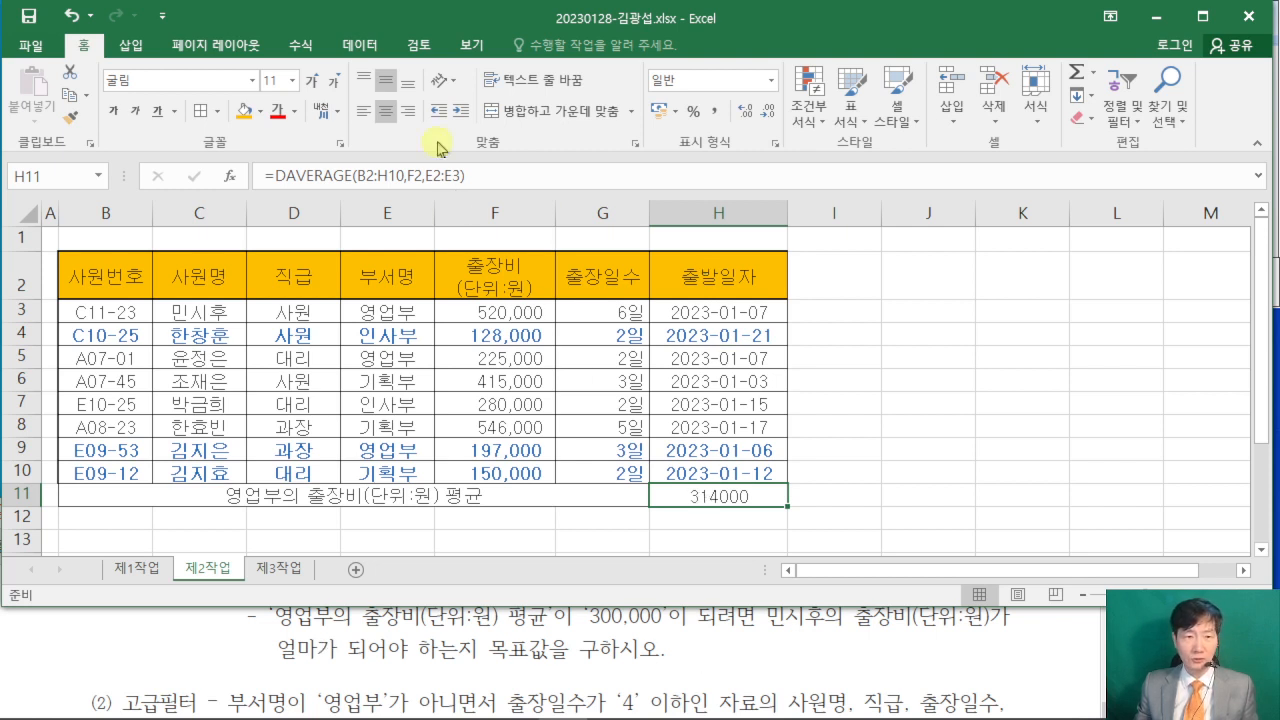
pyautogui.click(360, 45)
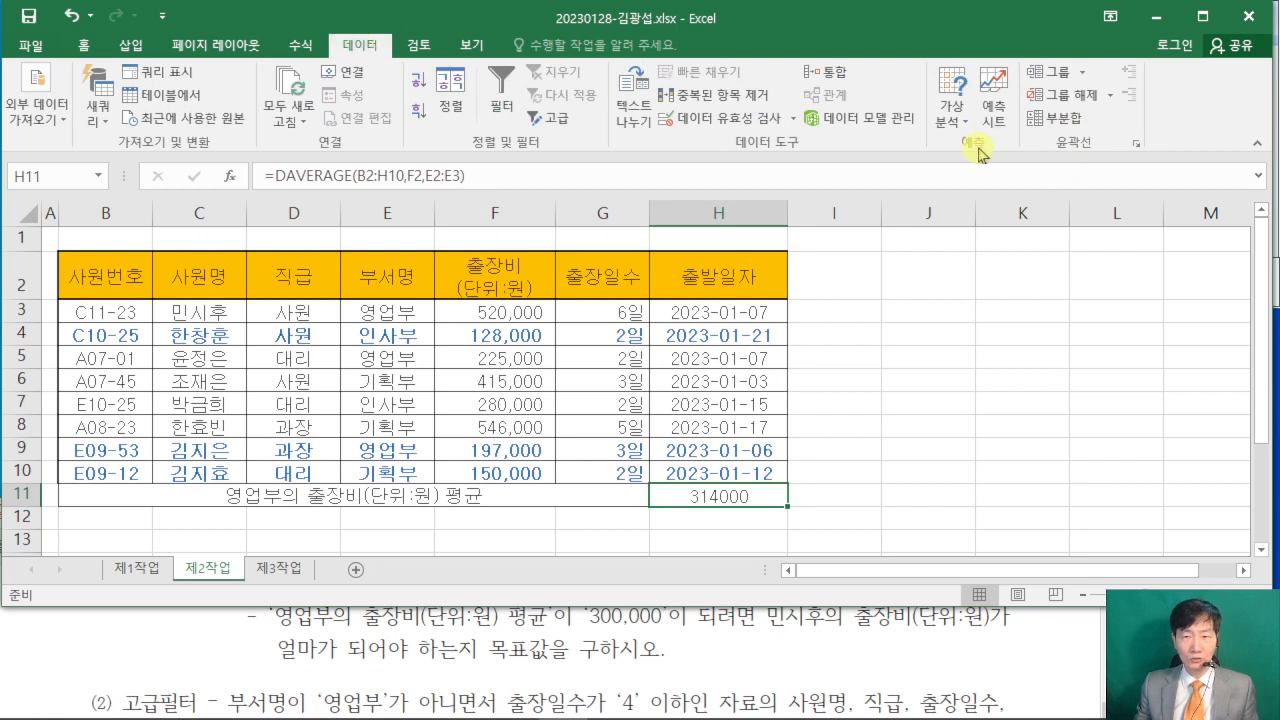
pyautogui.click(951, 122)
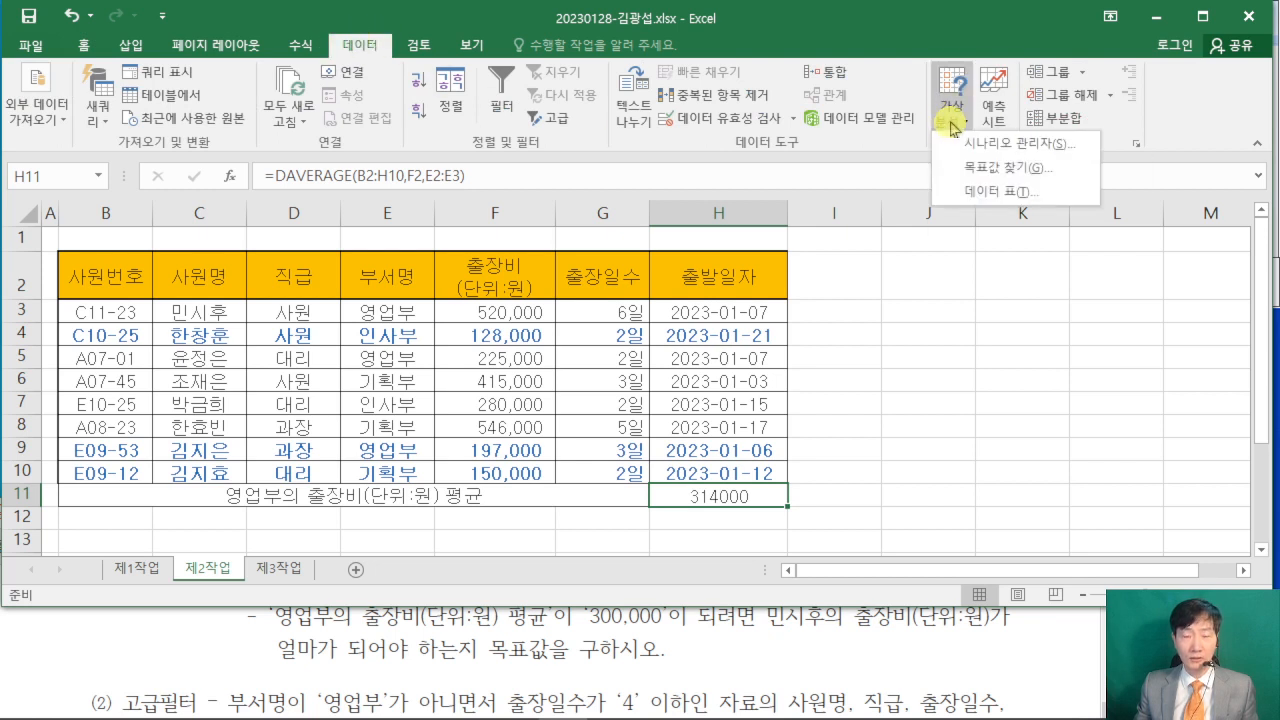
pyautogui.click(1007, 170)
pyautogui.moveTo(971, 134); pyautogui.dragTo(603, 130)
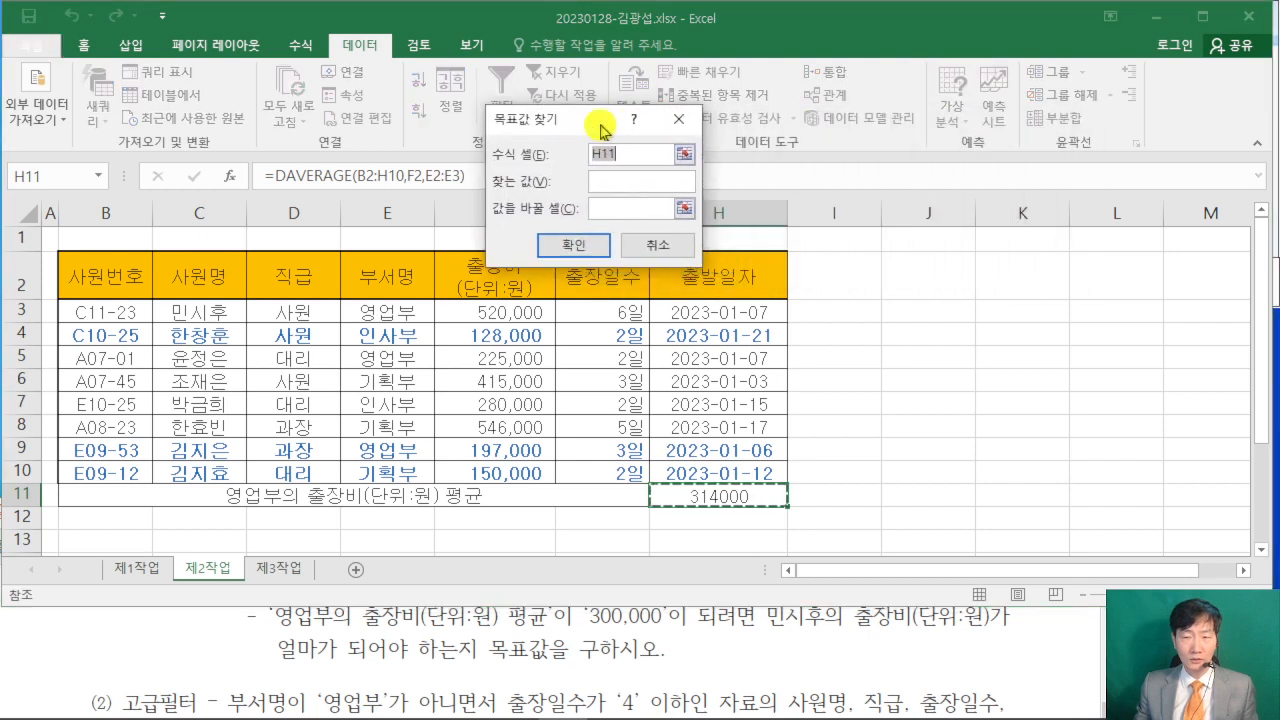
# - Run 목표값 찾기 on H11 with target value 300000 and changing cell F3, and accept the result
pyautogui.click(620, 184)
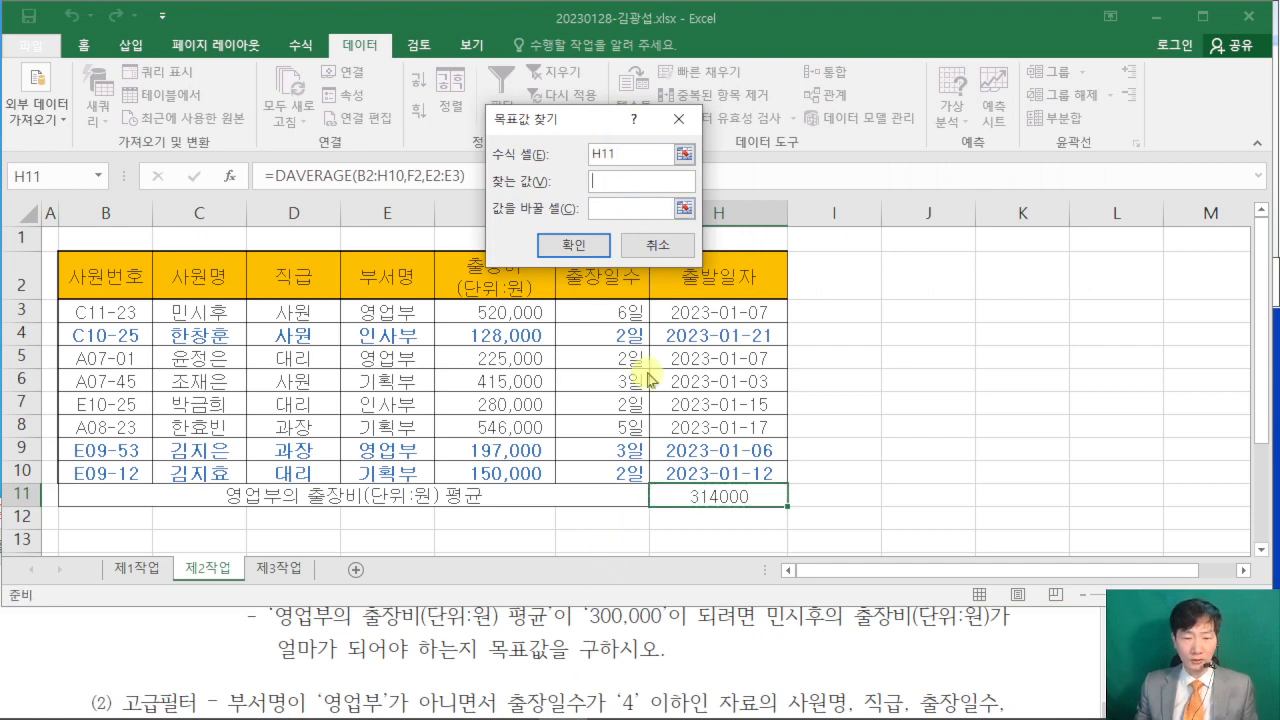
pyautogui.write('300000')
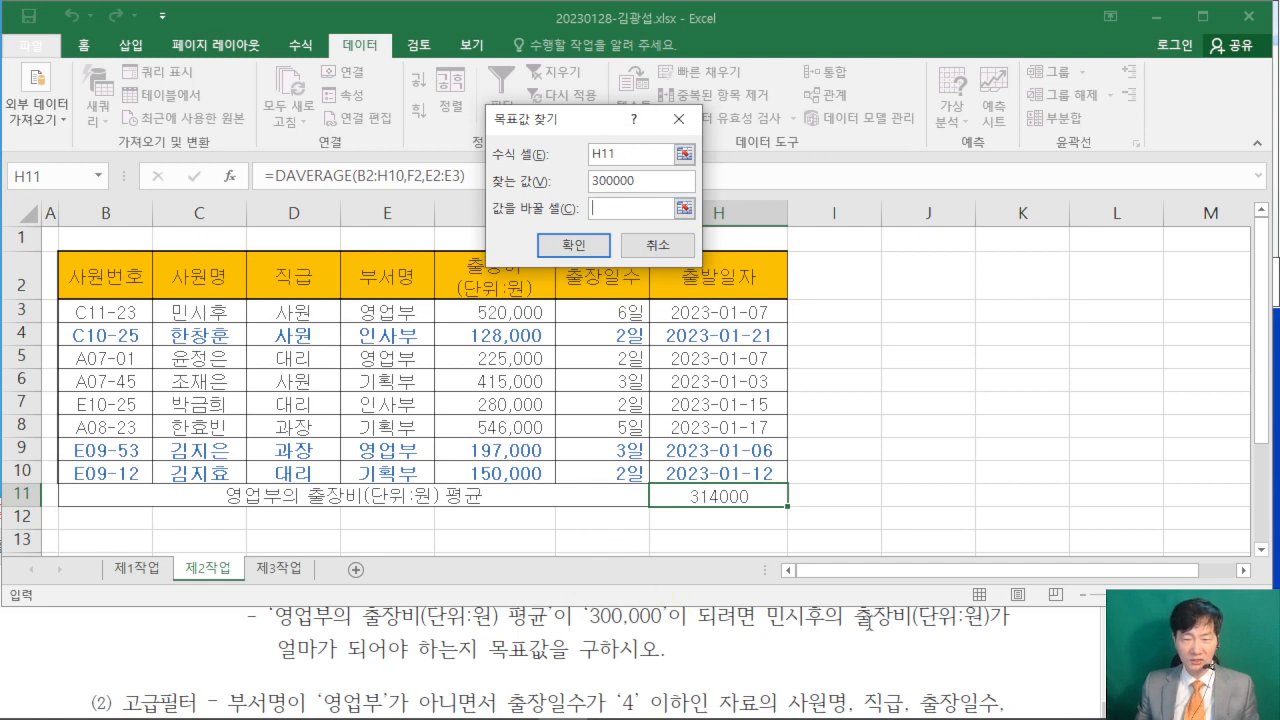
pyautogui.click(518, 311)
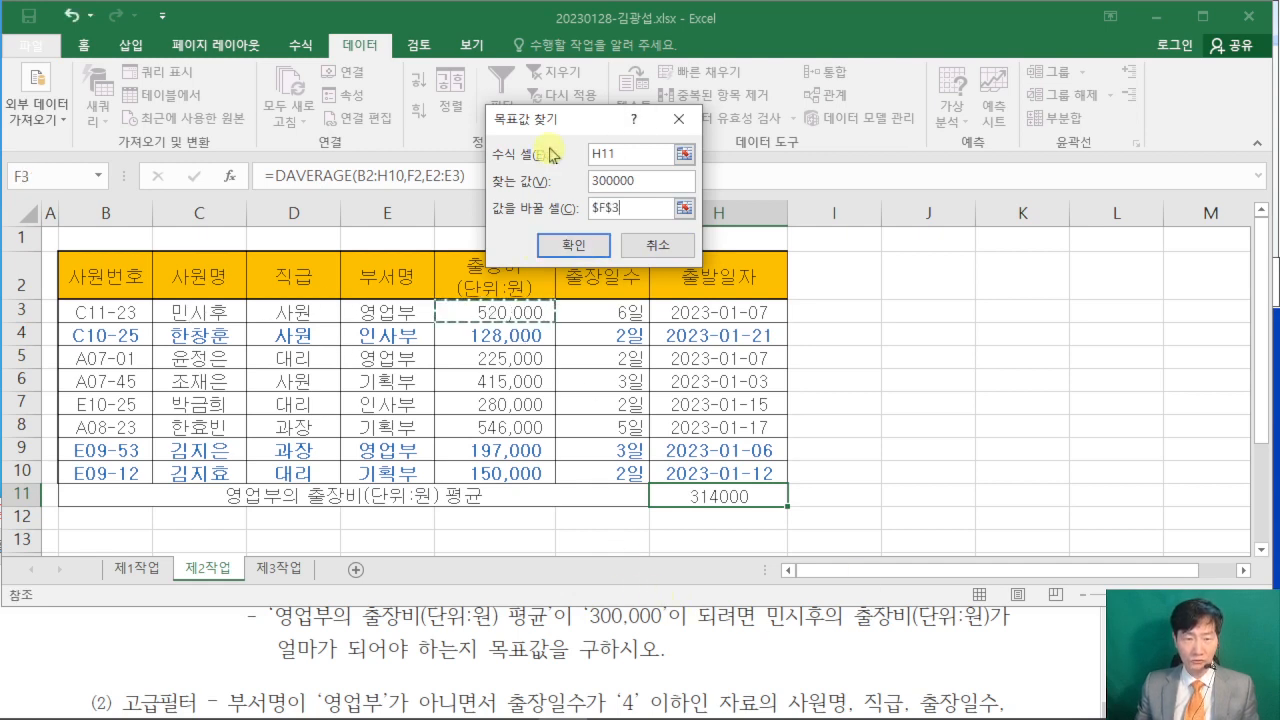
pyautogui.moveTo(566, 119); pyautogui.dragTo(700, 120)
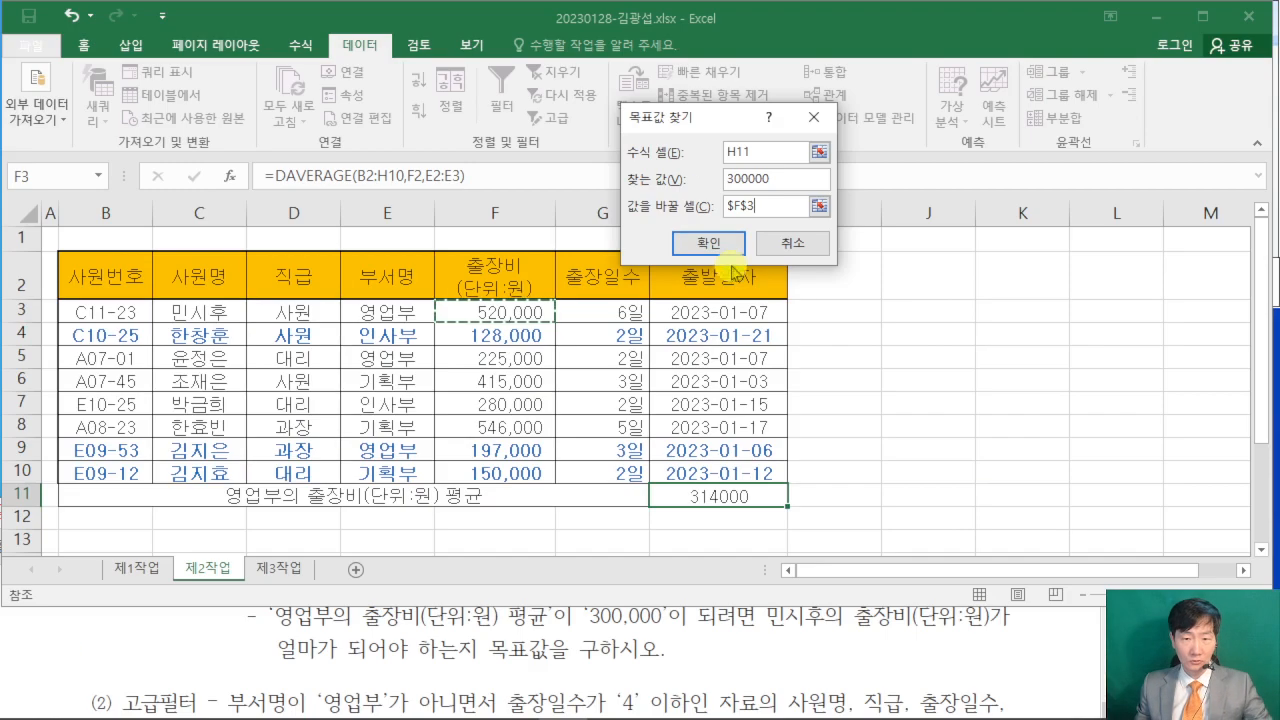
pyautogui.click(719, 242)
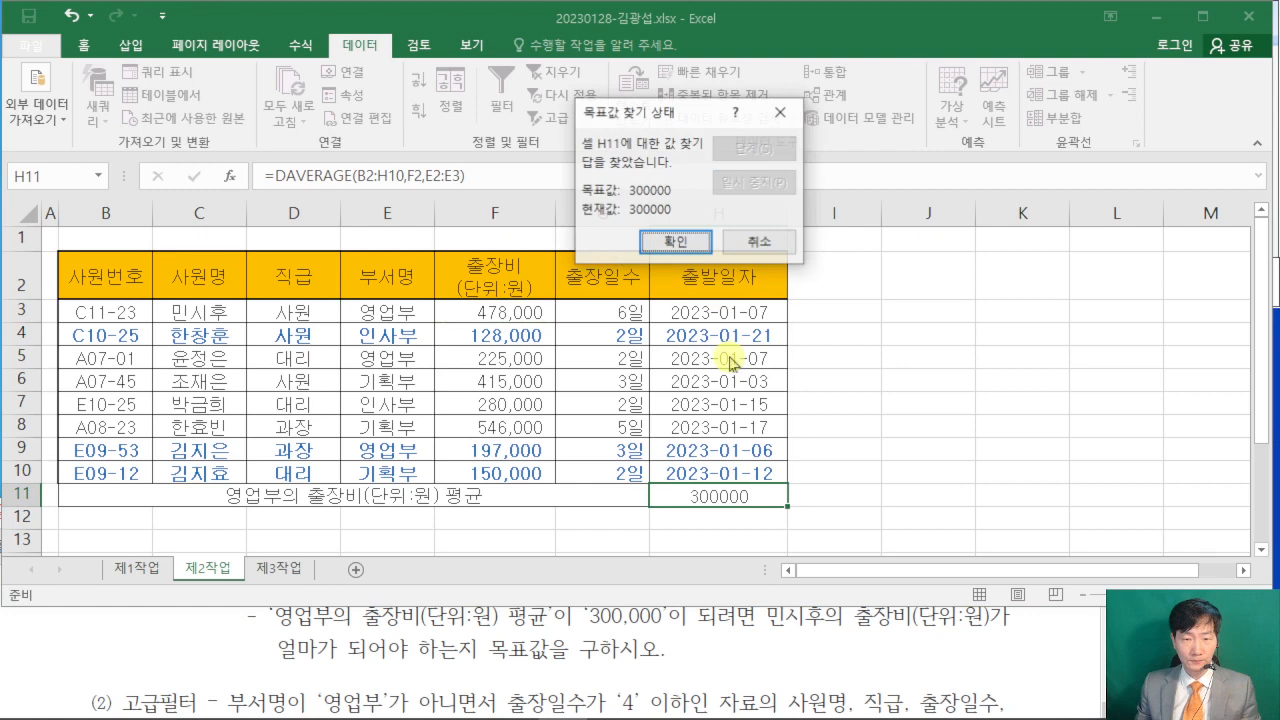
pyautogui.click(677, 243)
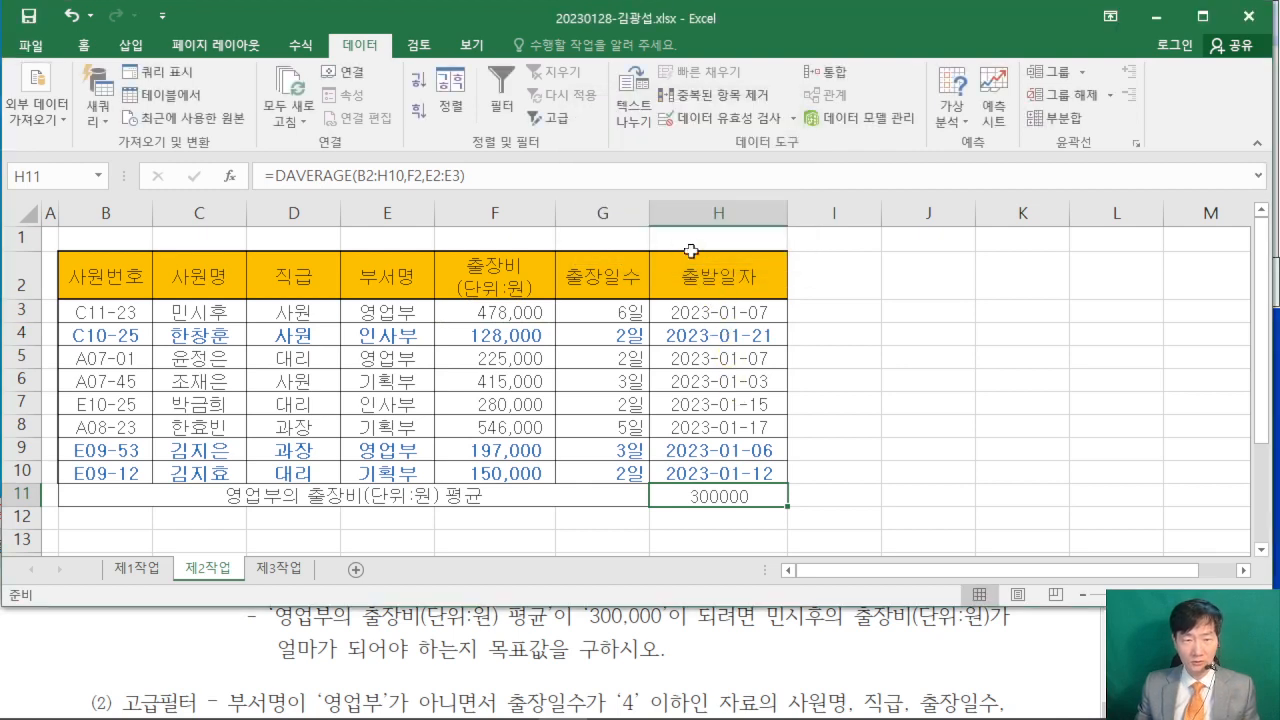
pyautogui.click(905, 449)
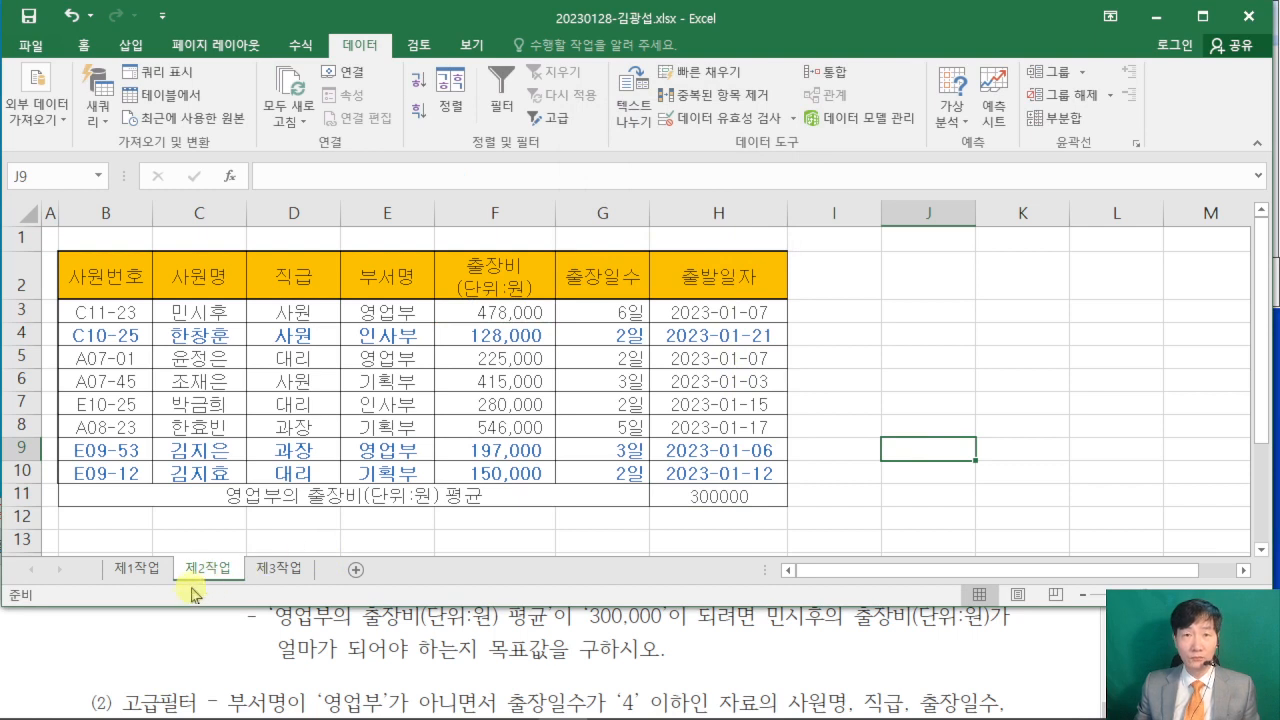
# - Examine the 고급필터 conditions, fields to extract and criteria range location in the exam PDF, and return to the 제2작업 sheet
pyautogui.click(75, 634)
pyautogui.scroll(-1, 66, 646)
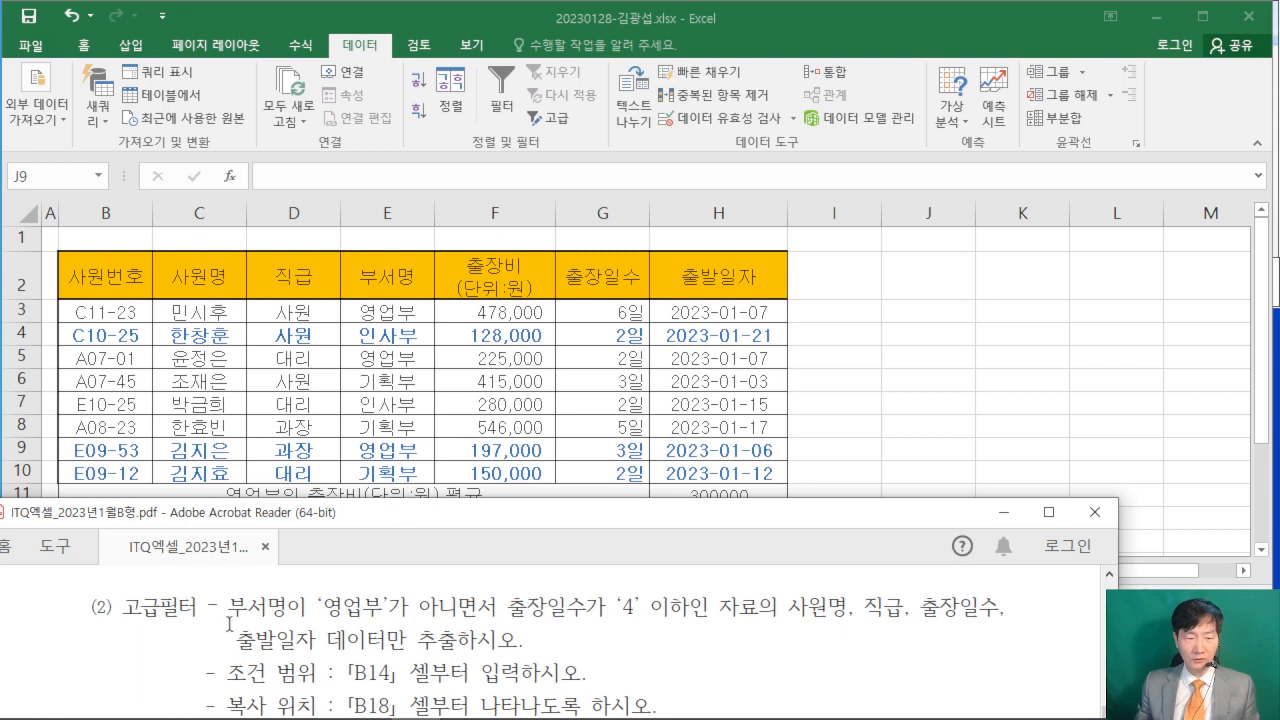
pyautogui.moveTo(229, 620); pyautogui.dragTo(289, 617)
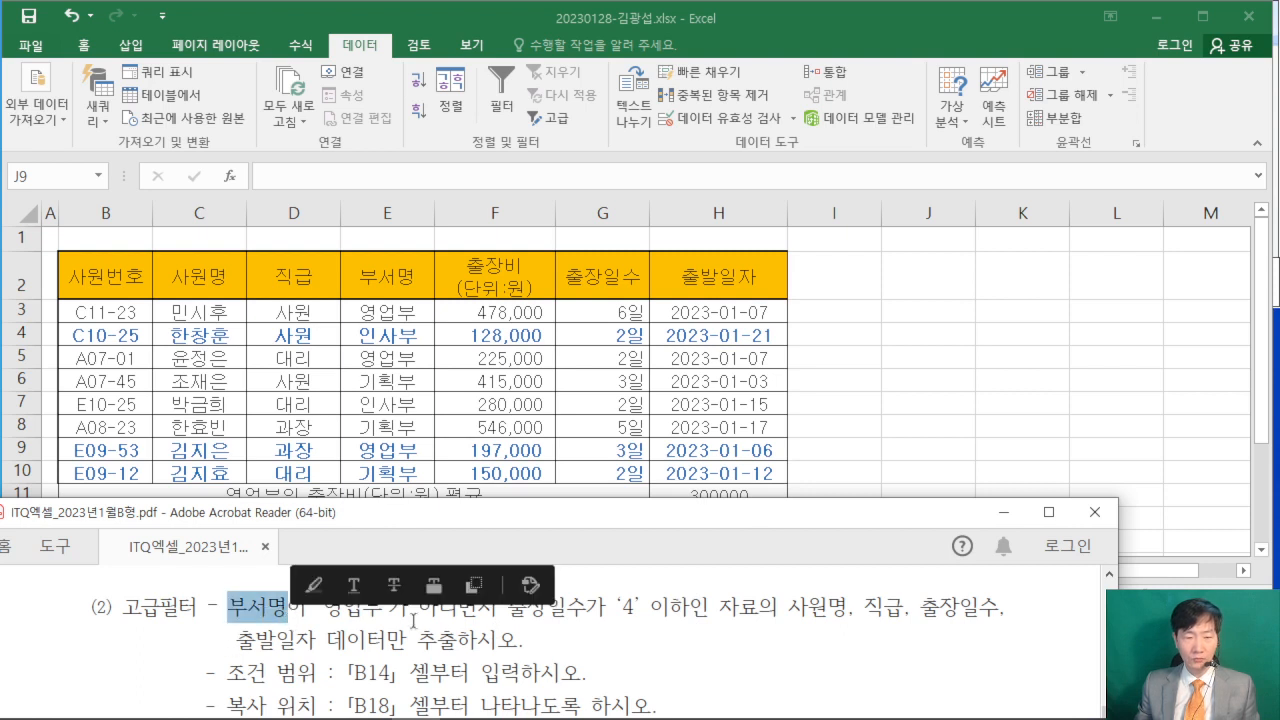
pyautogui.click(537, 634)
pyautogui.moveTo(507, 607); pyautogui.dragTo(588, 606)
pyautogui.scroll(-1, 345, 640)
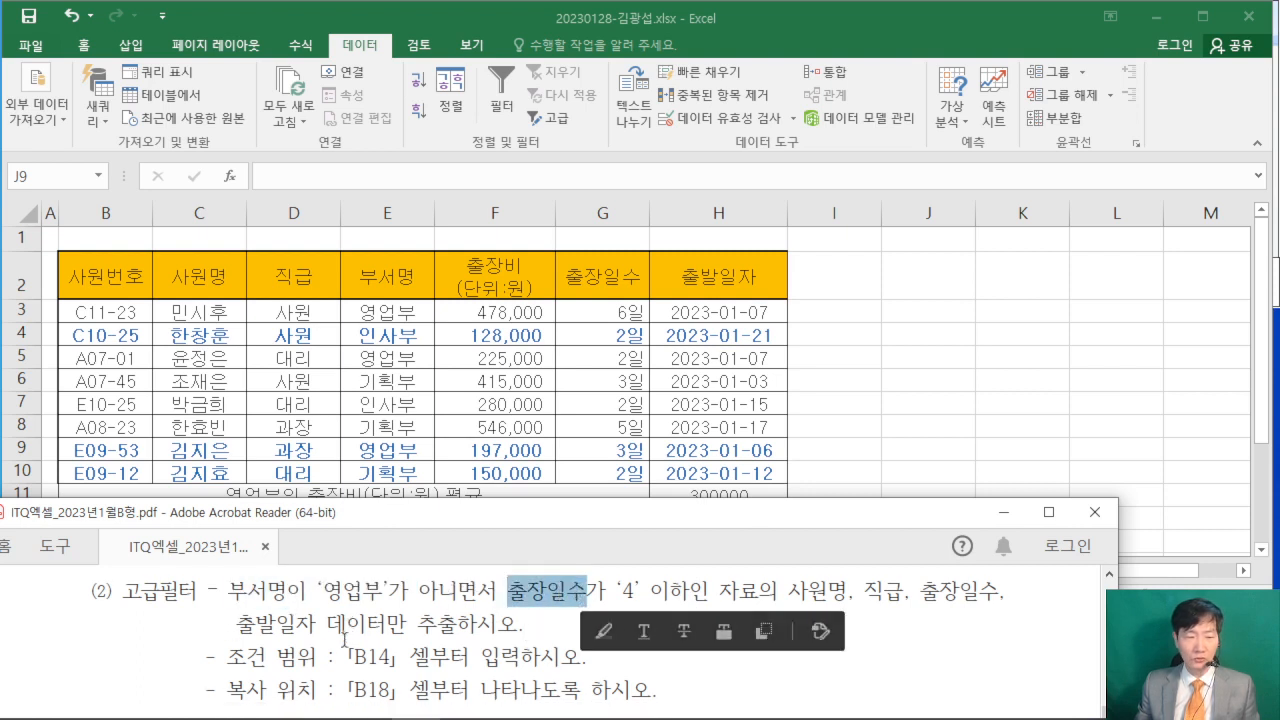
pyautogui.moveTo(345, 656); pyautogui.dragTo(390, 657)
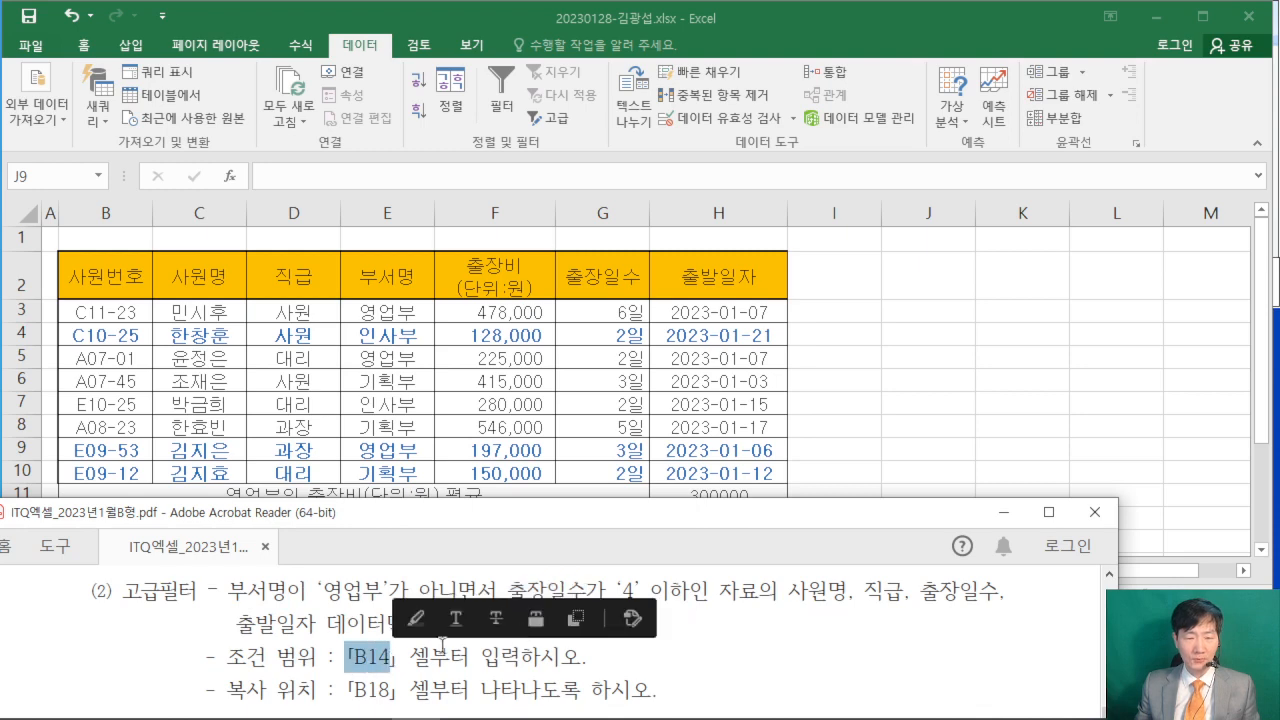
pyautogui.click(906, 420)
pyautogui.click(634, 646)
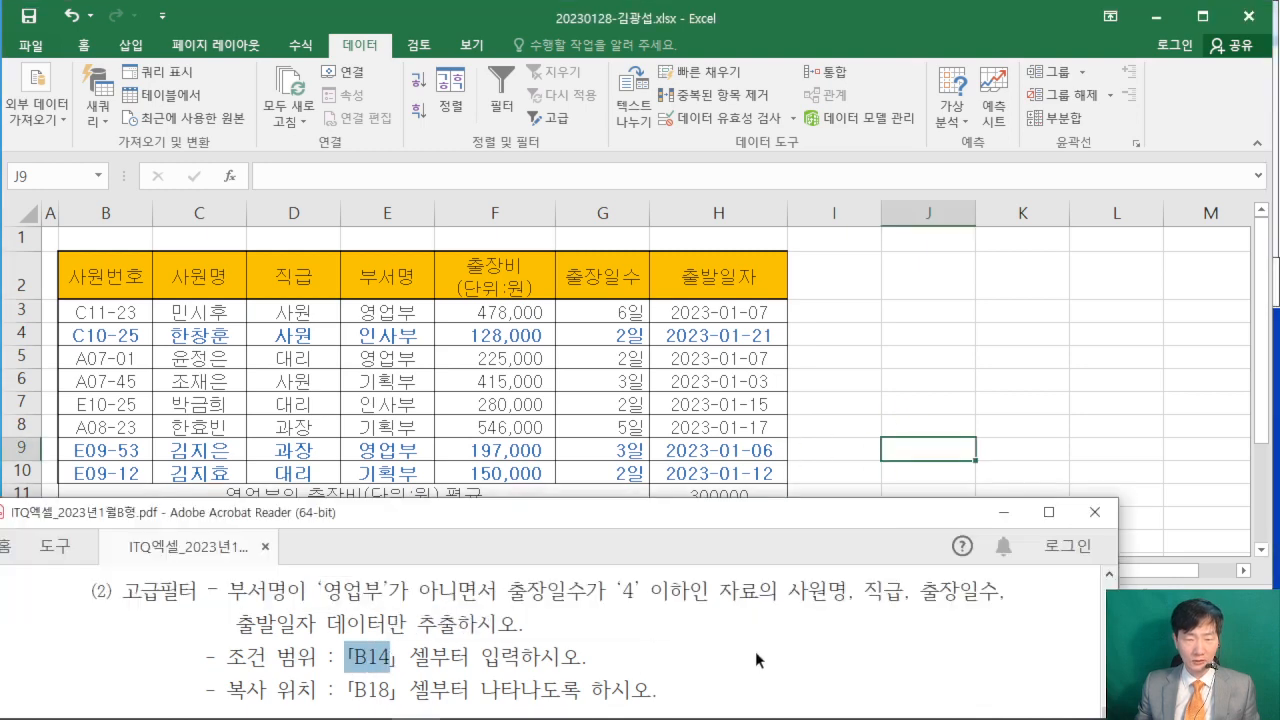
pyautogui.scroll(2, 755, 651)
pyautogui.click(250, 413)
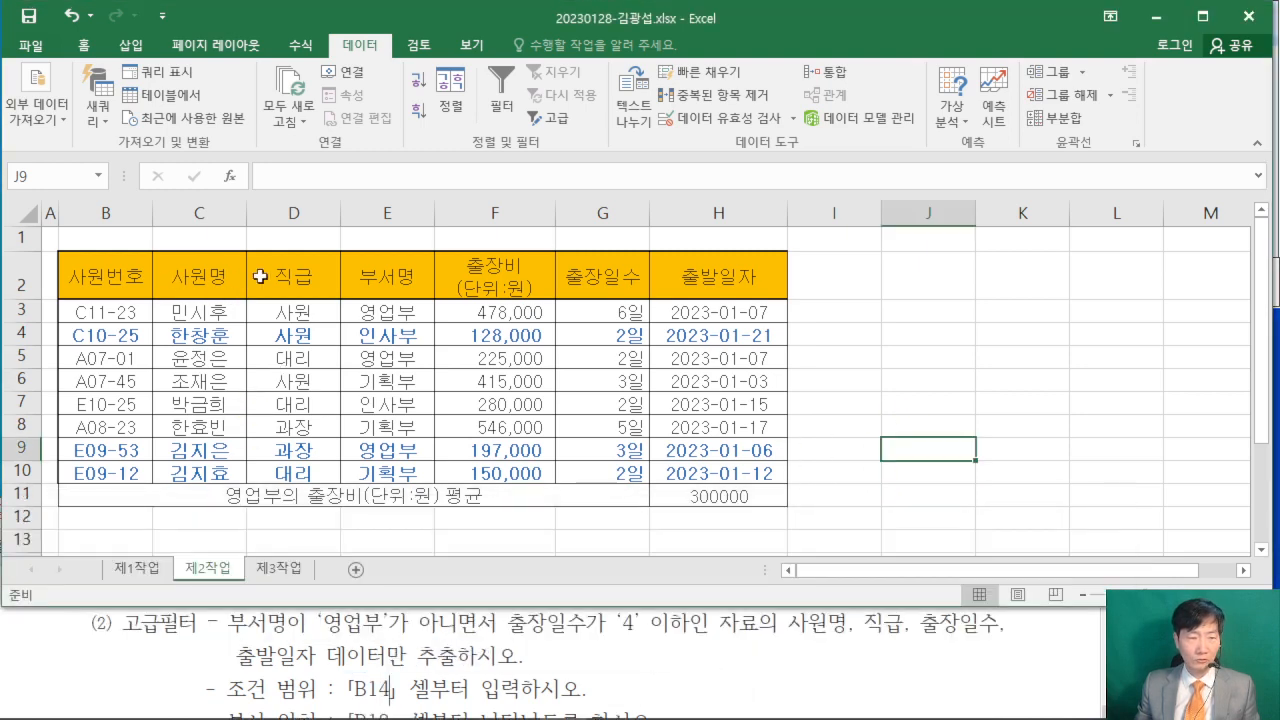
# - Copy the headers 부서명 (E2) and 출장일수 (G2) and paste them into B14:C14 for the filter criteria
pyautogui.click(359, 278)
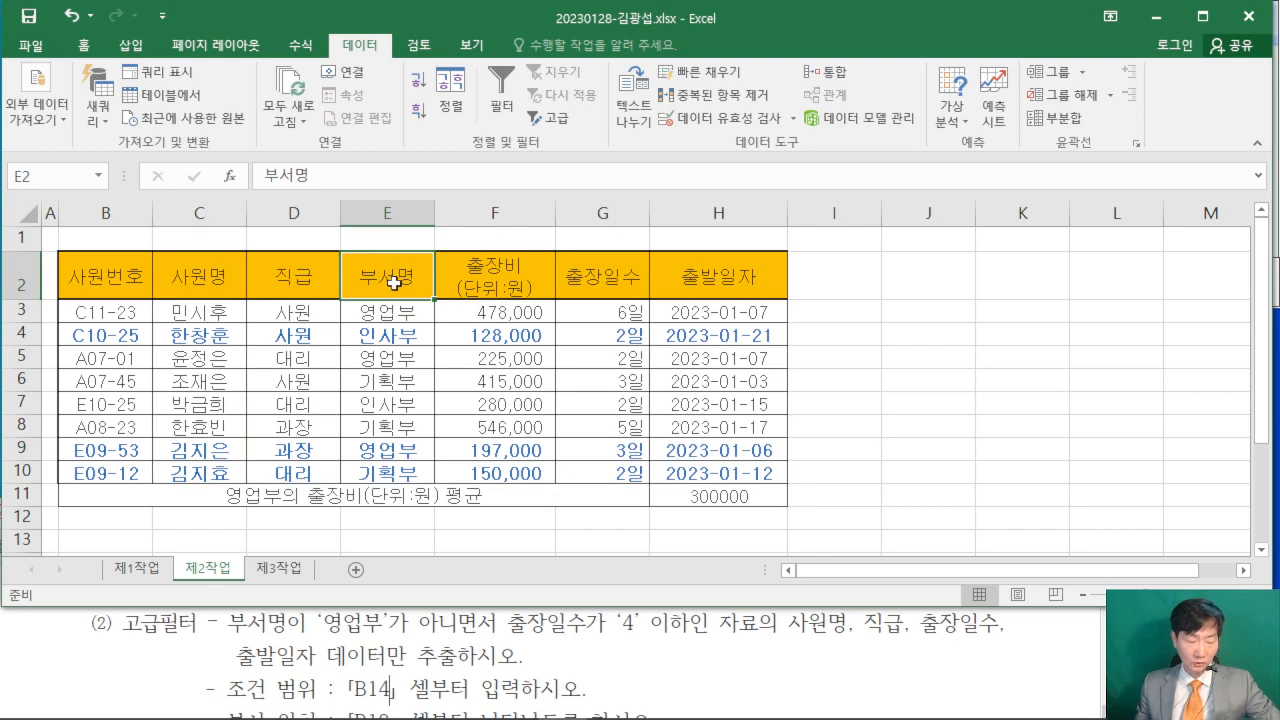
pyautogui.keyDown('ctrl'); pyautogui.click(580, 280); pyautogui.keyUp('ctrl')
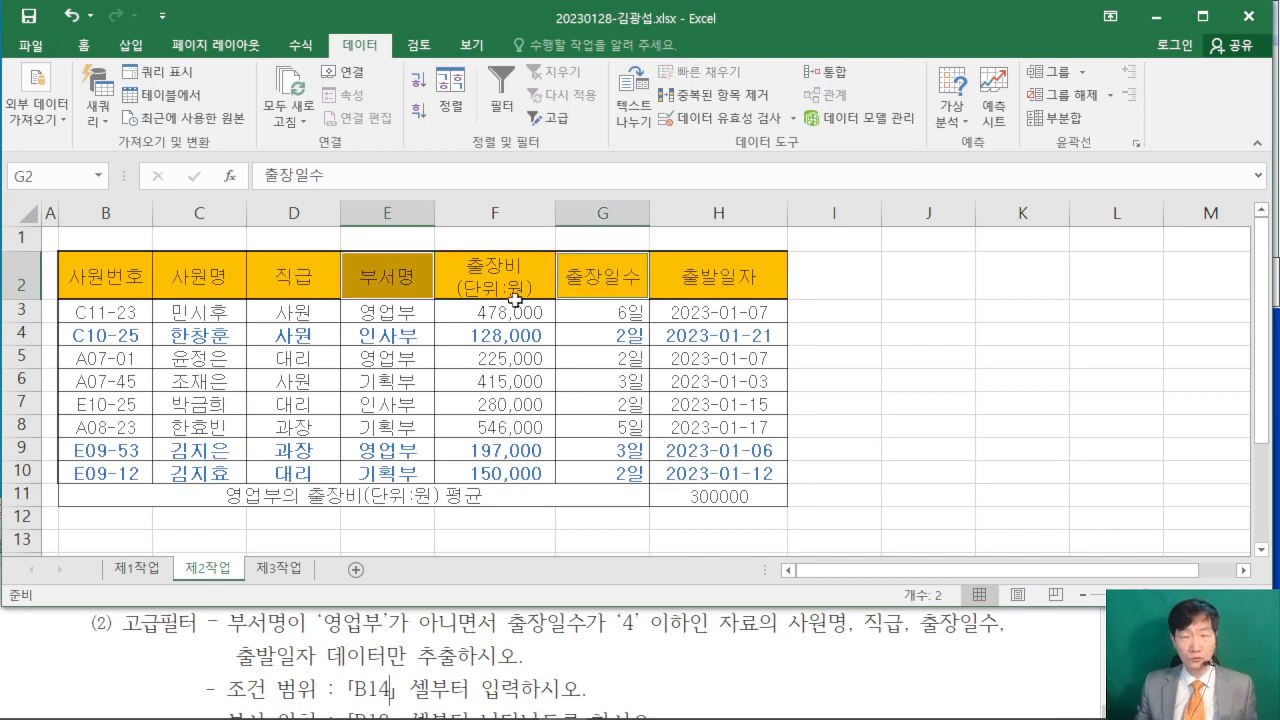
pyautogui.rightClick(590, 295)
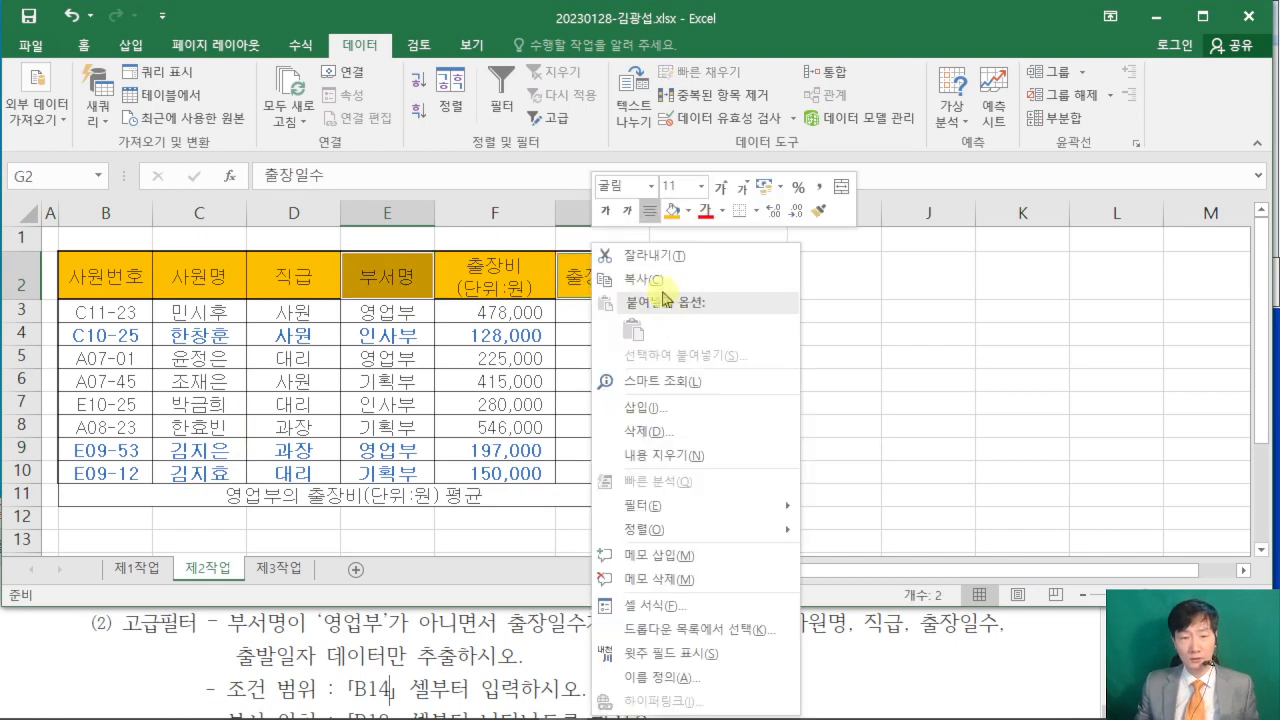
pyautogui.click(664, 287)
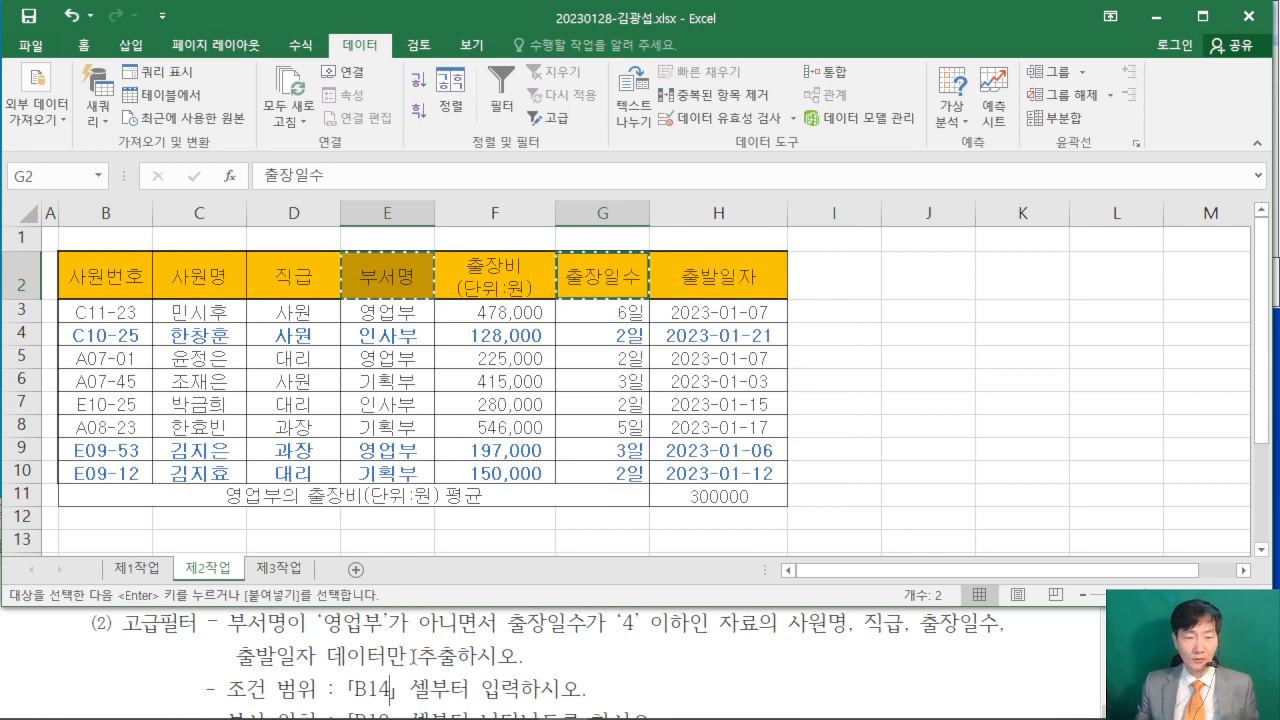
pyautogui.scroll(-2, 373, 391)
pyautogui.click(87, 392)
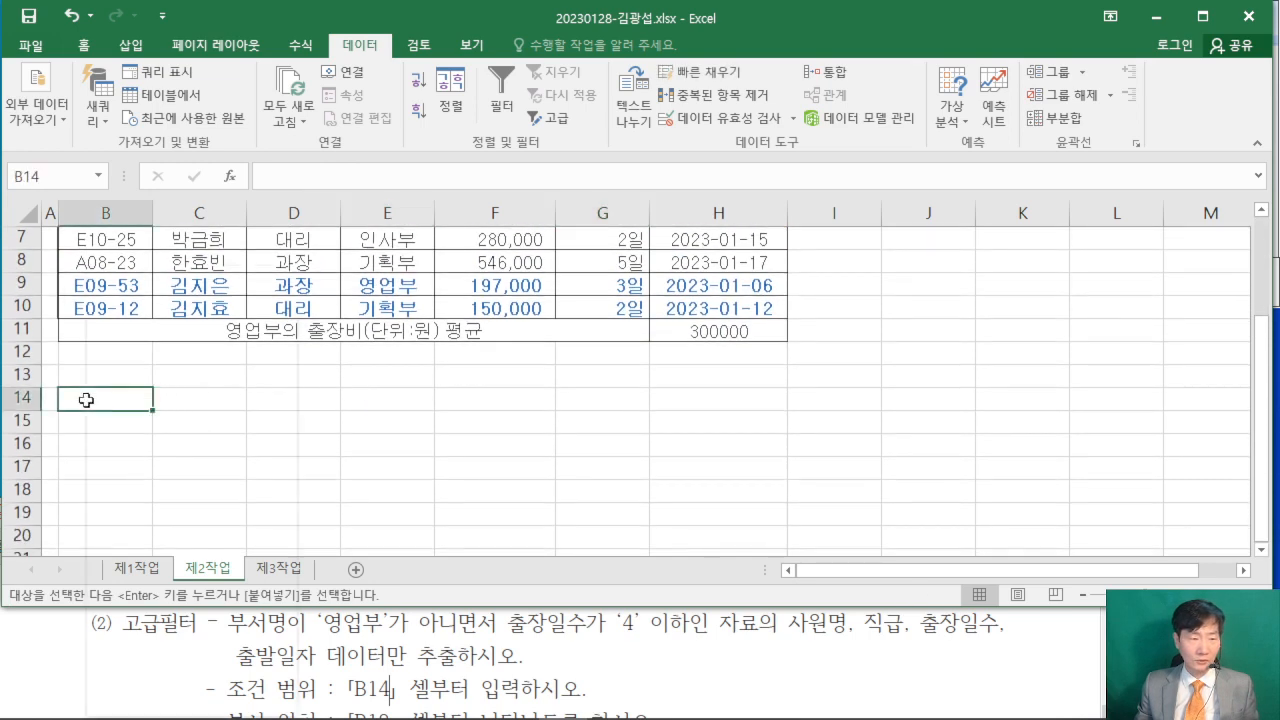
pyautogui.rightClick(94, 397)
pyautogui.click(132, 359)
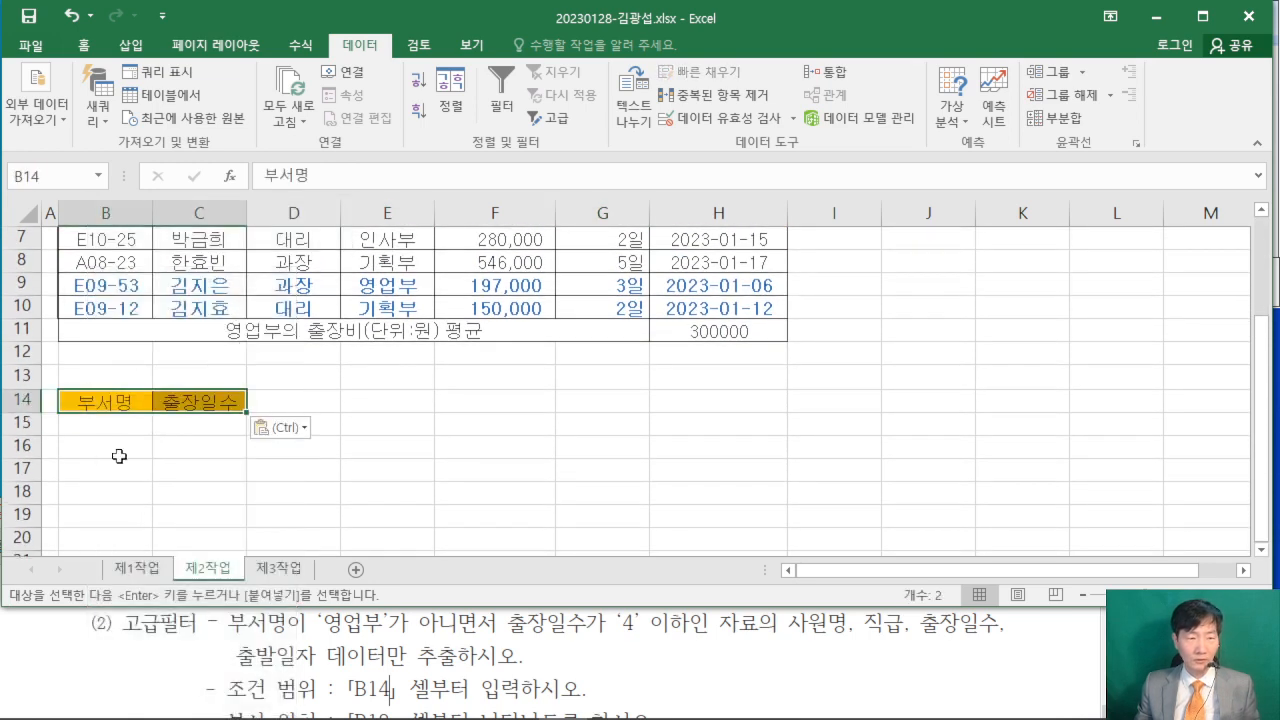
# - Enter the criterion <>영업부 under the 부서명 header in B15
pyautogui.click(106, 422)
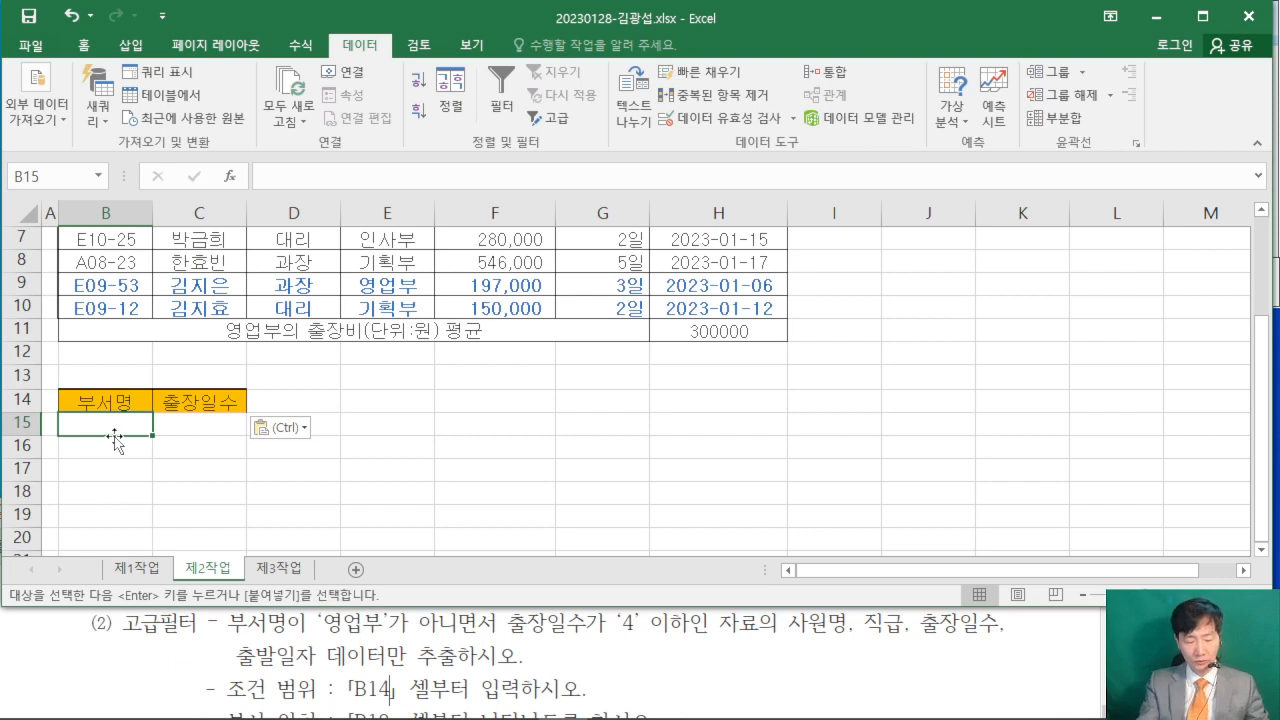
pyautogui.write('<>')
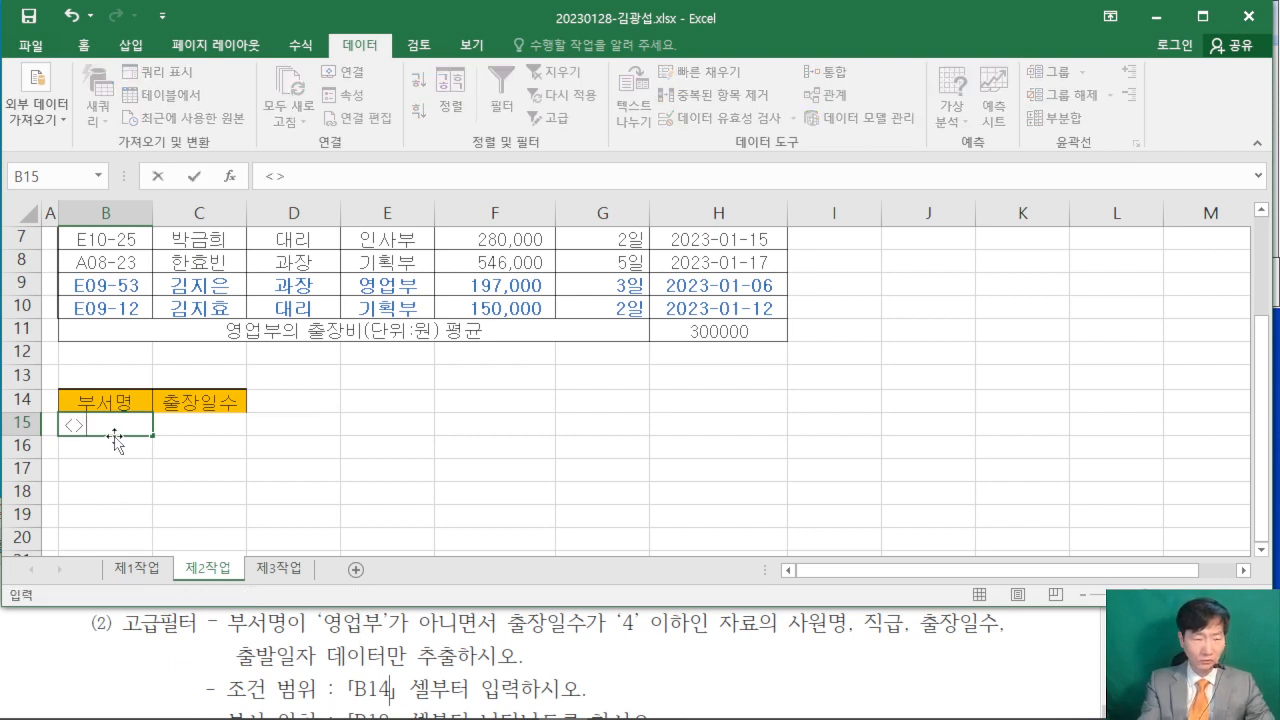
pyautogui.write('영업부')
pyautogui.press('Return')
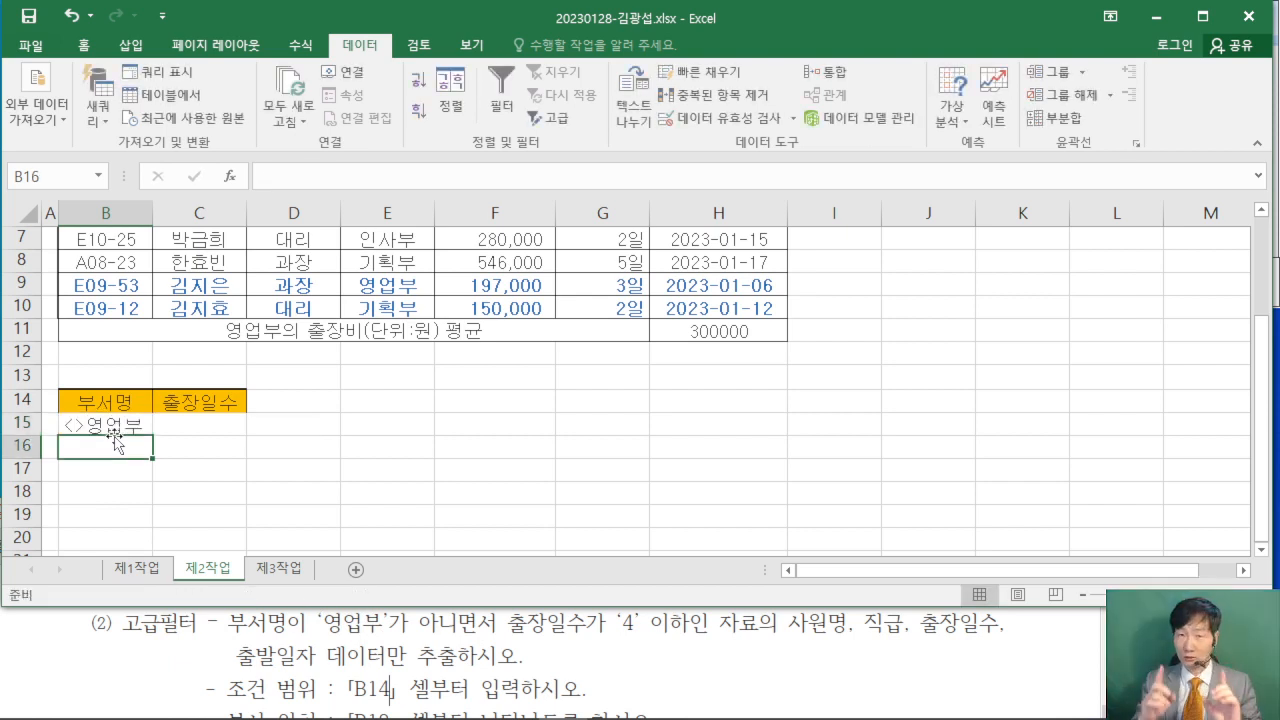
pyautogui.keyDown('ctrl'); pyautogui.scroll(2, 305, 453); pyautogui.keyUp('ctrl')
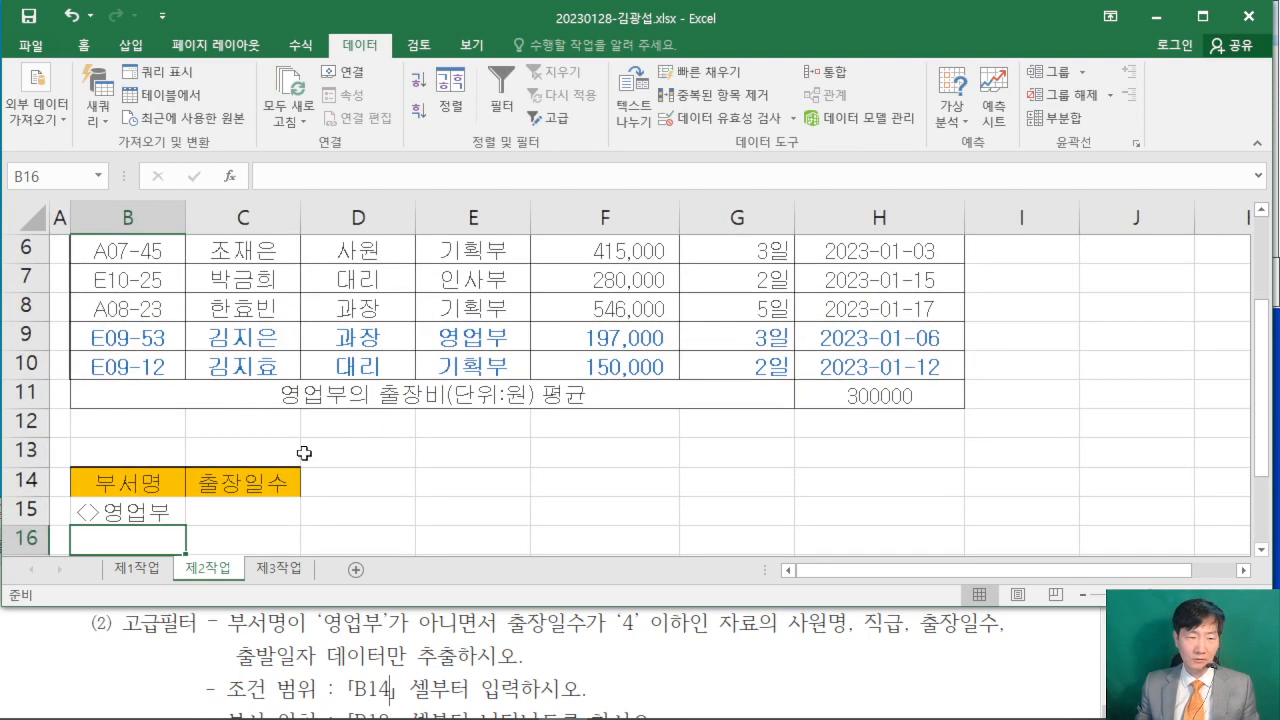
pyautogui.scroll(-1, 305, 453)
pyautogui.click(150, 422)
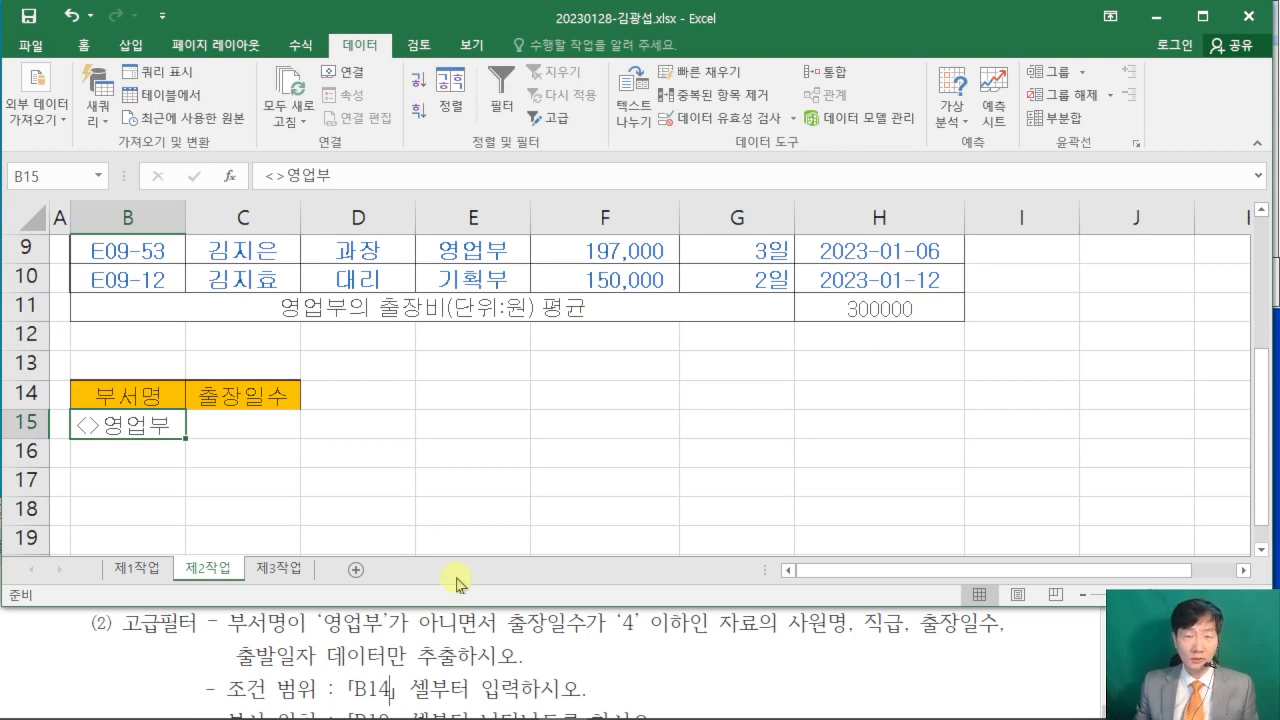
# - Examine the 출장일수 condition in the exam PDF and how it combines with the 부서명 condition
pyautogui.moveTo(621, 625); pyautogui.dragTo(708, 626)
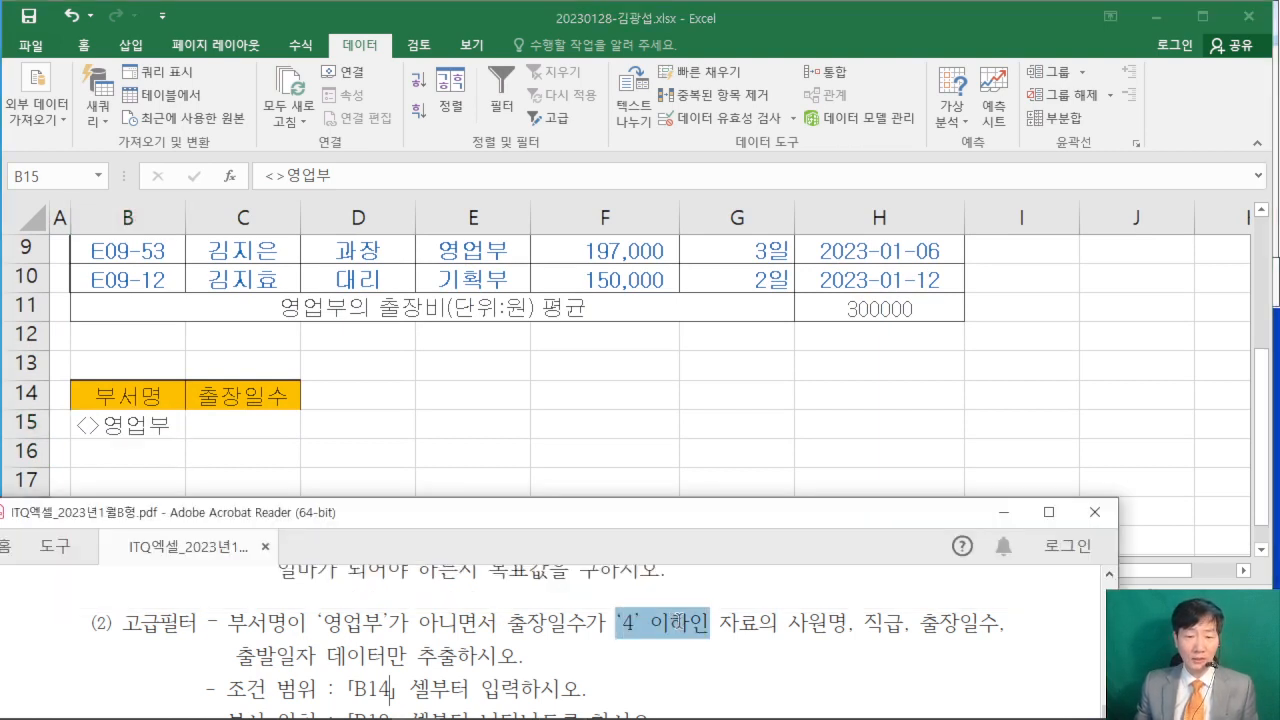
pyautogui.click(669, 635)
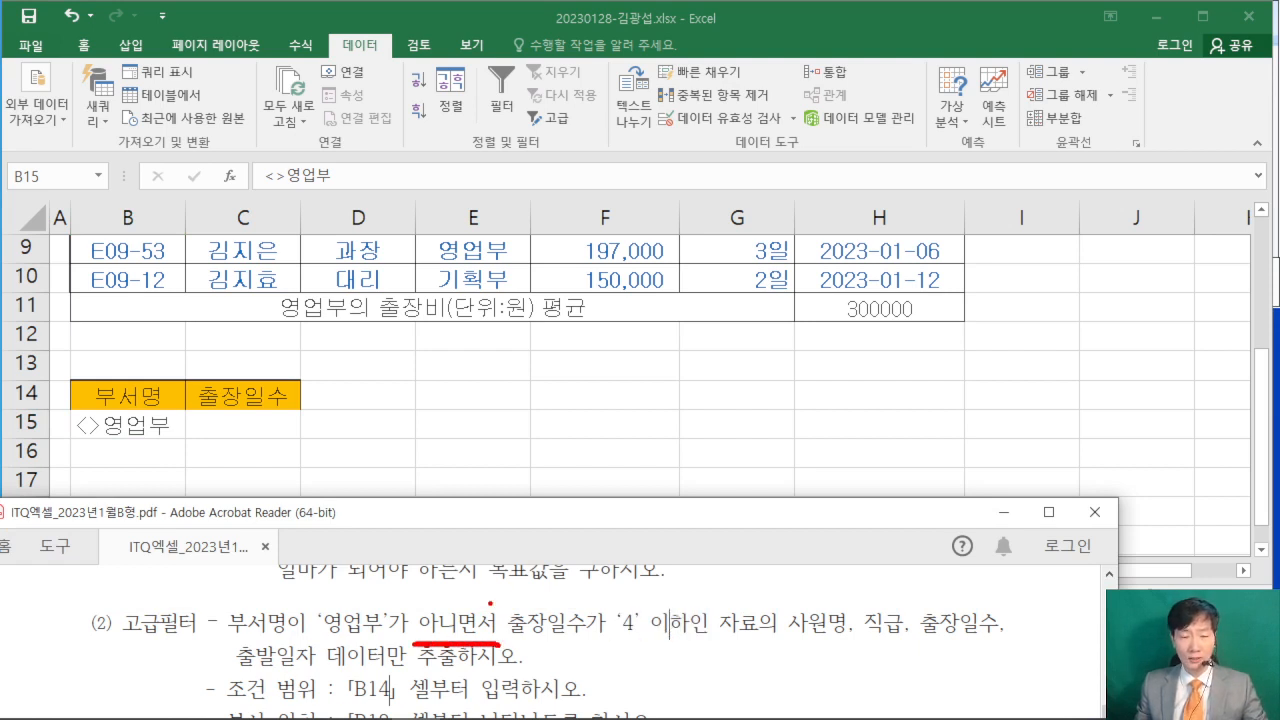
pyautogui.moveTo(535, 507); pyautogui.dragTo(490, 603)
pyautogui.moveTo(585, 518); pyautogui.dragTo(615, 512)
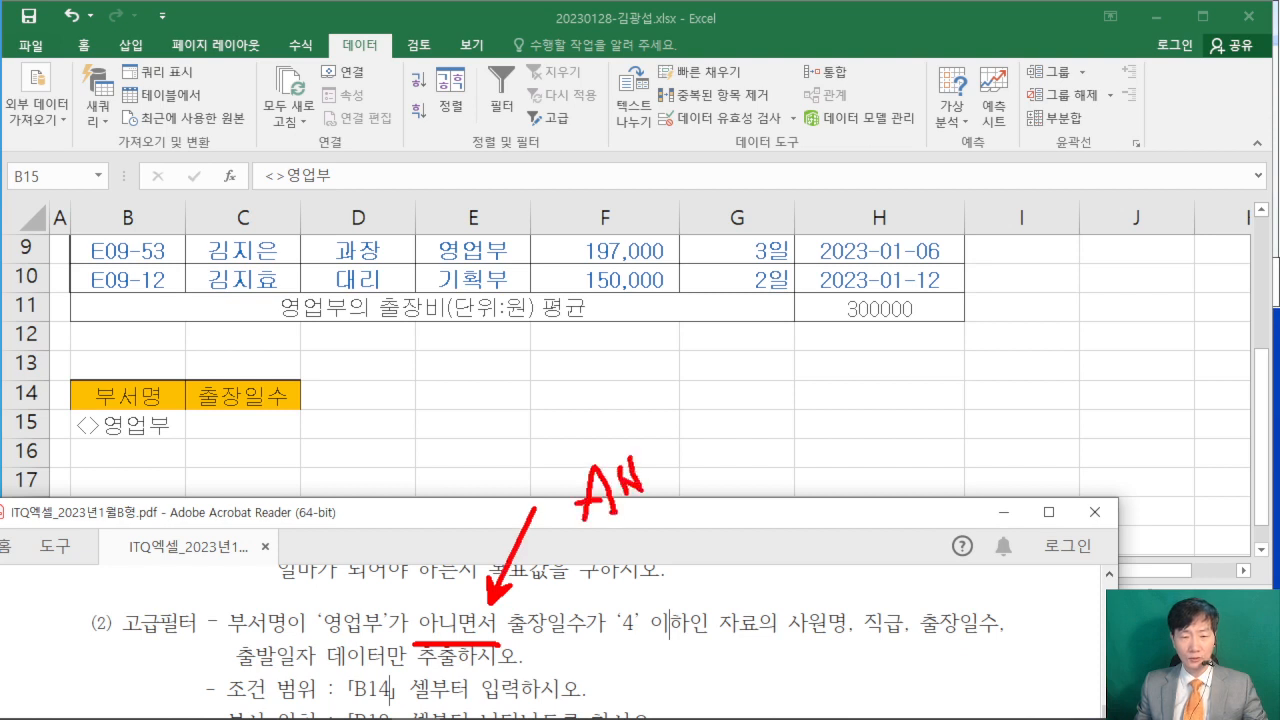
pyautogui.moveTo(660, 460); pyautogui.dragTo(646, 490)
pyautogui.click(685, 489)
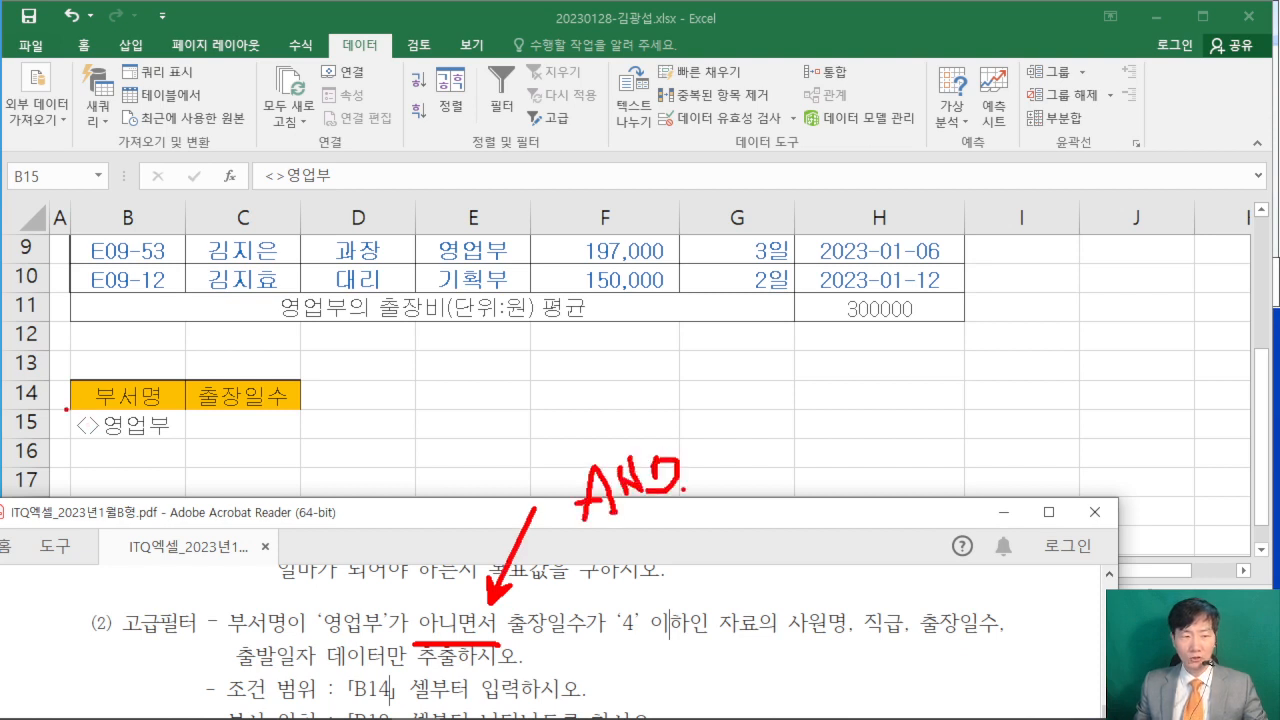
pyautogui.moveTo(71, 413); pyautogui.dragTo(308, 440)
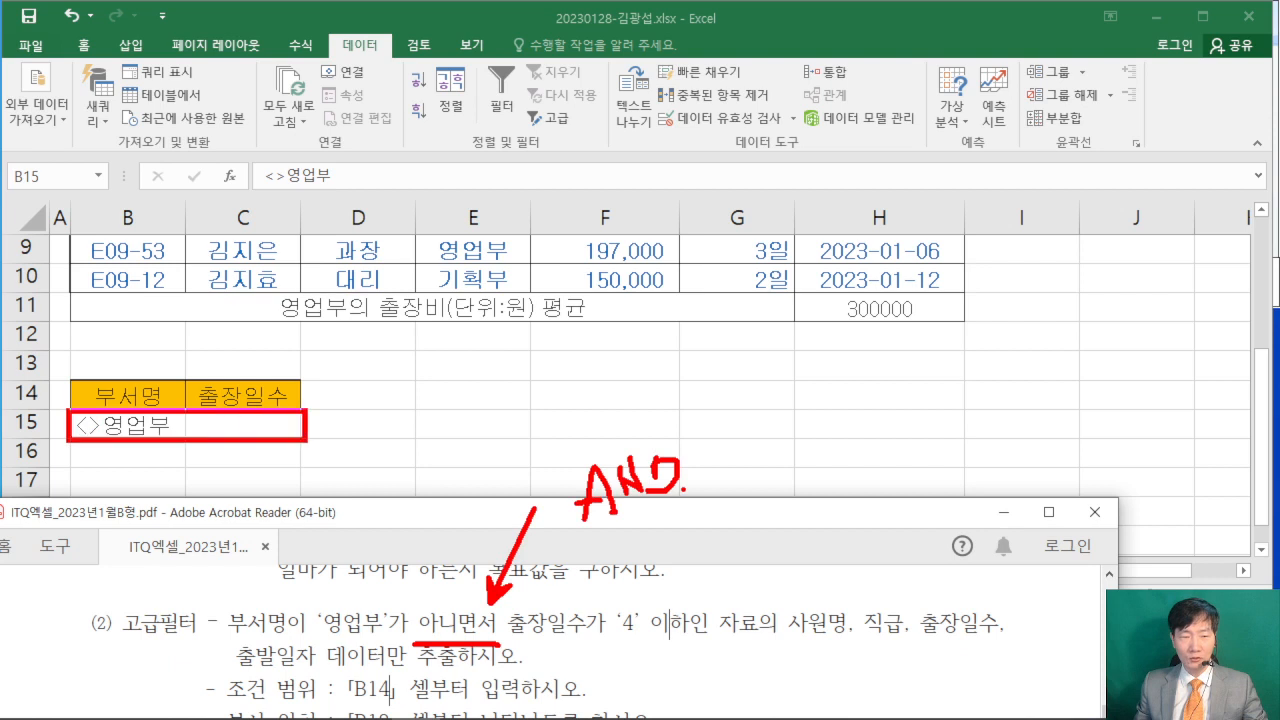
pyautogui.moveTo(580, 423); pyautogui.dragTo(308, 423)
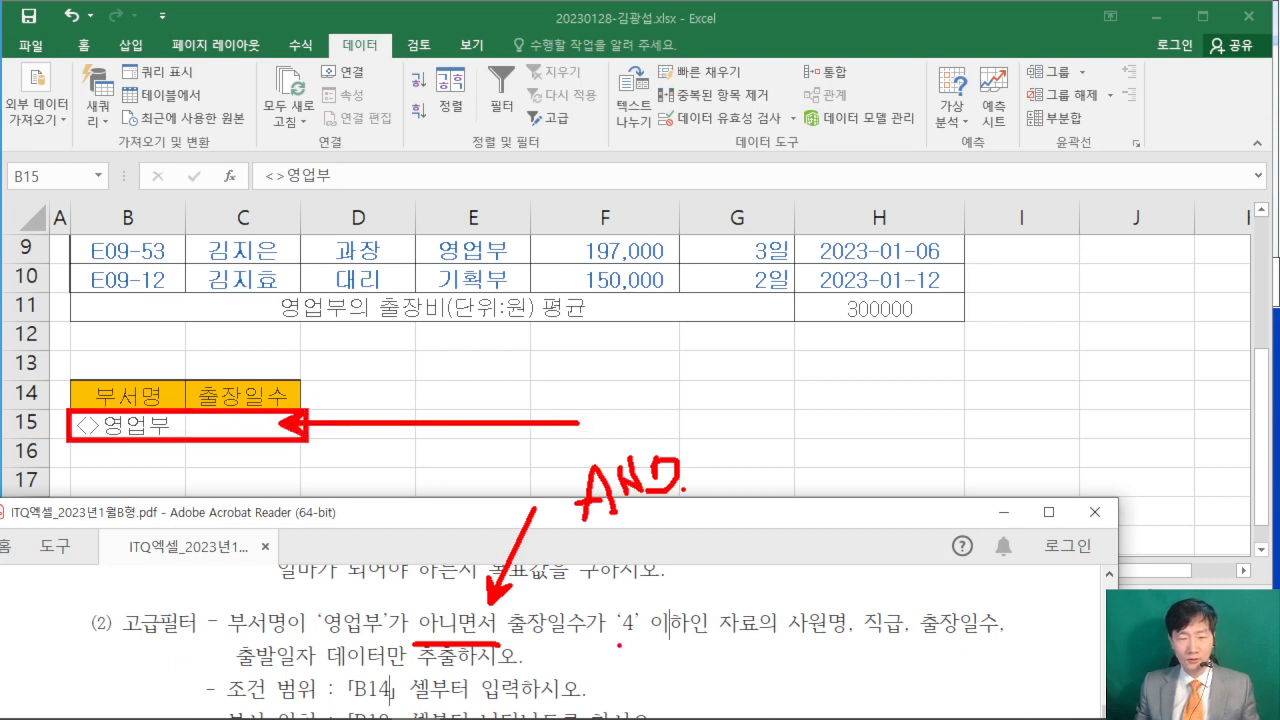
pyautogui.moveTo(616, 645); pyautogui.dragTo(722, 651)
pyautogui.moveTo(580, 346); pyautogui.dragTo(575, 404)
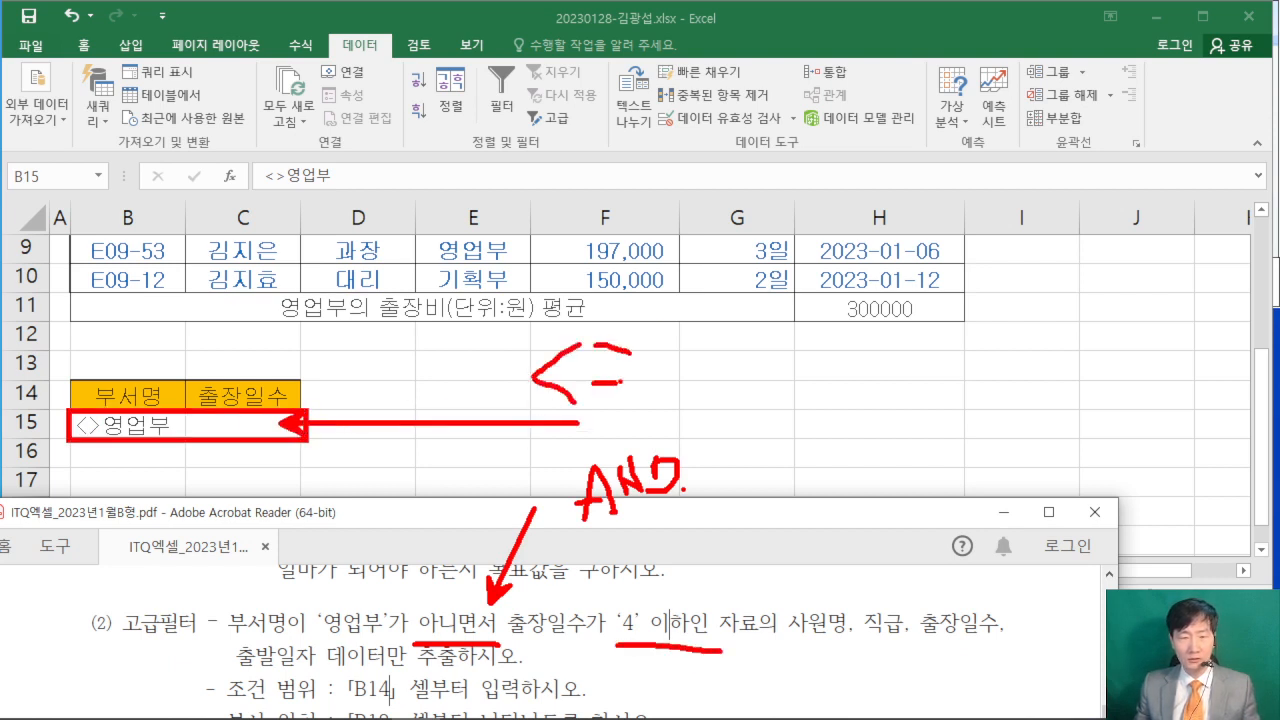
pyautogui.moveTo(662, 322)
pyautogui.mouseDown()
pyautogui.moveTo(694, 366)
pyautogui.moveTo(668, 392)
pyautogui.mouseUp()
pyautogui.press('Escape')
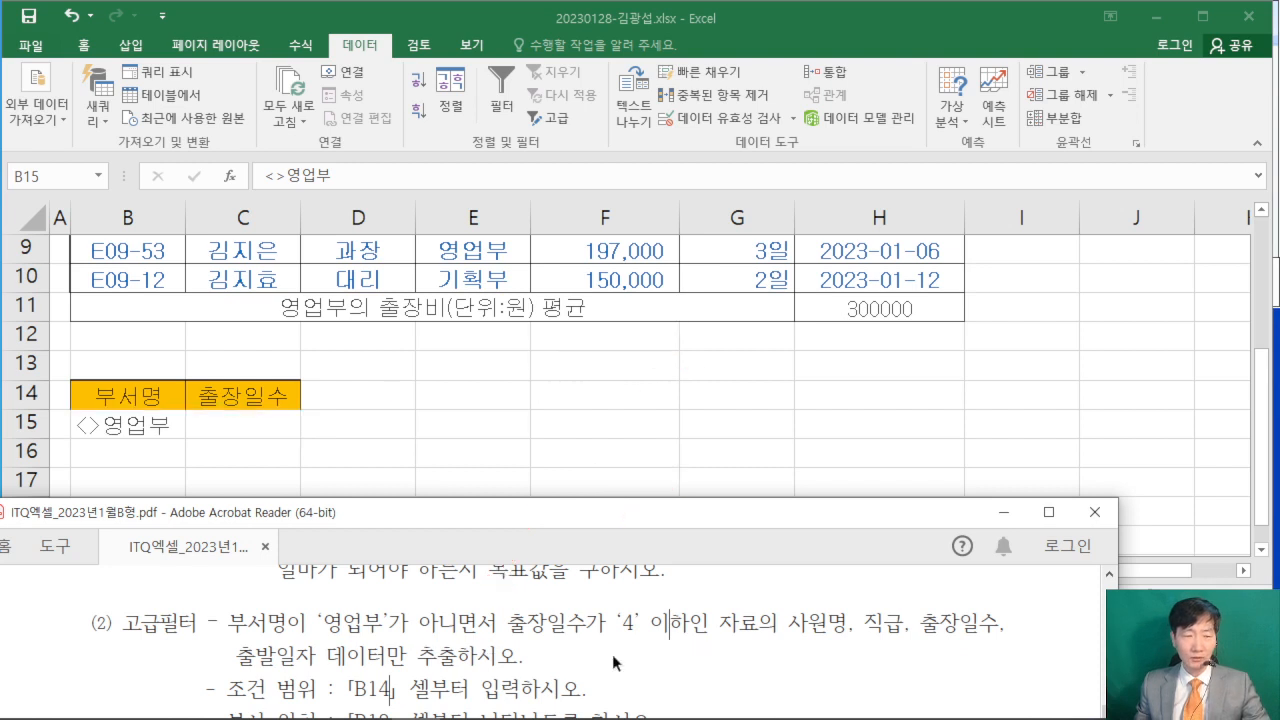
# - Enter the criterion <=4 under the 출장일수 header in C15, on the same row as the 부서명 criterion
pyautogui.click(256, 428)
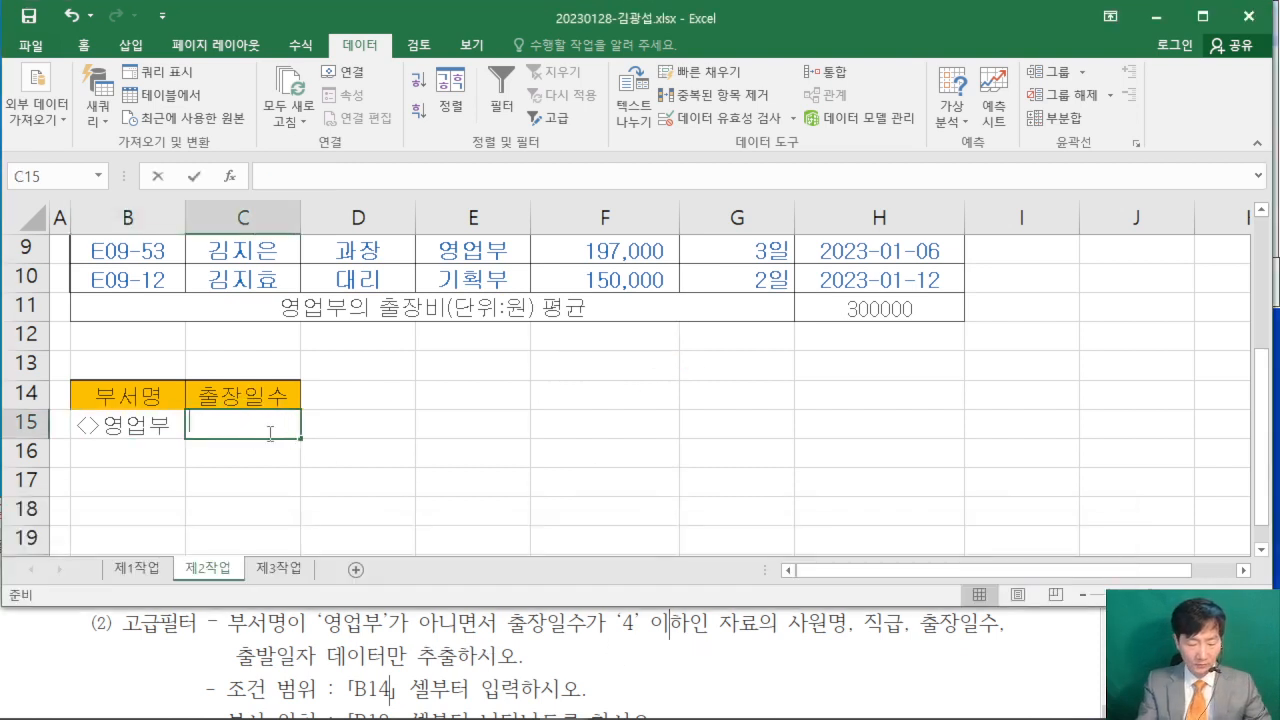
pyautogui.write('<=4')
pyautogui.press('Return')
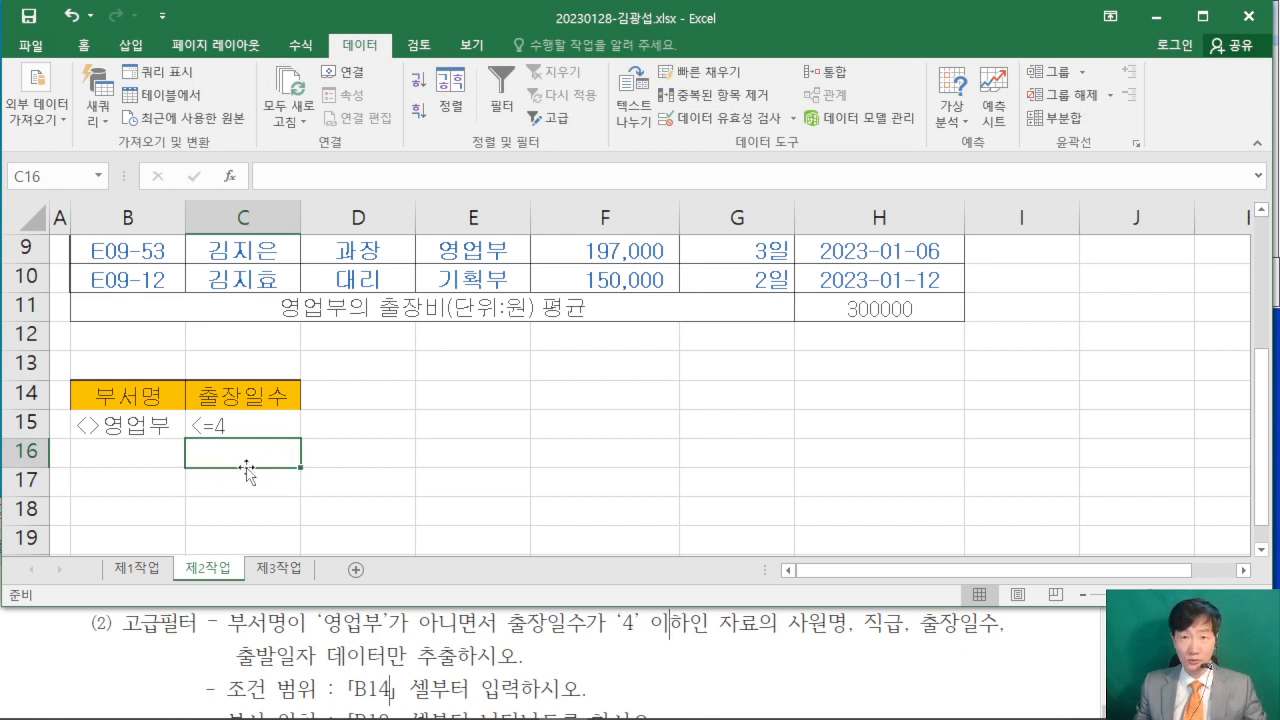
pyautogui.click(614, 463)
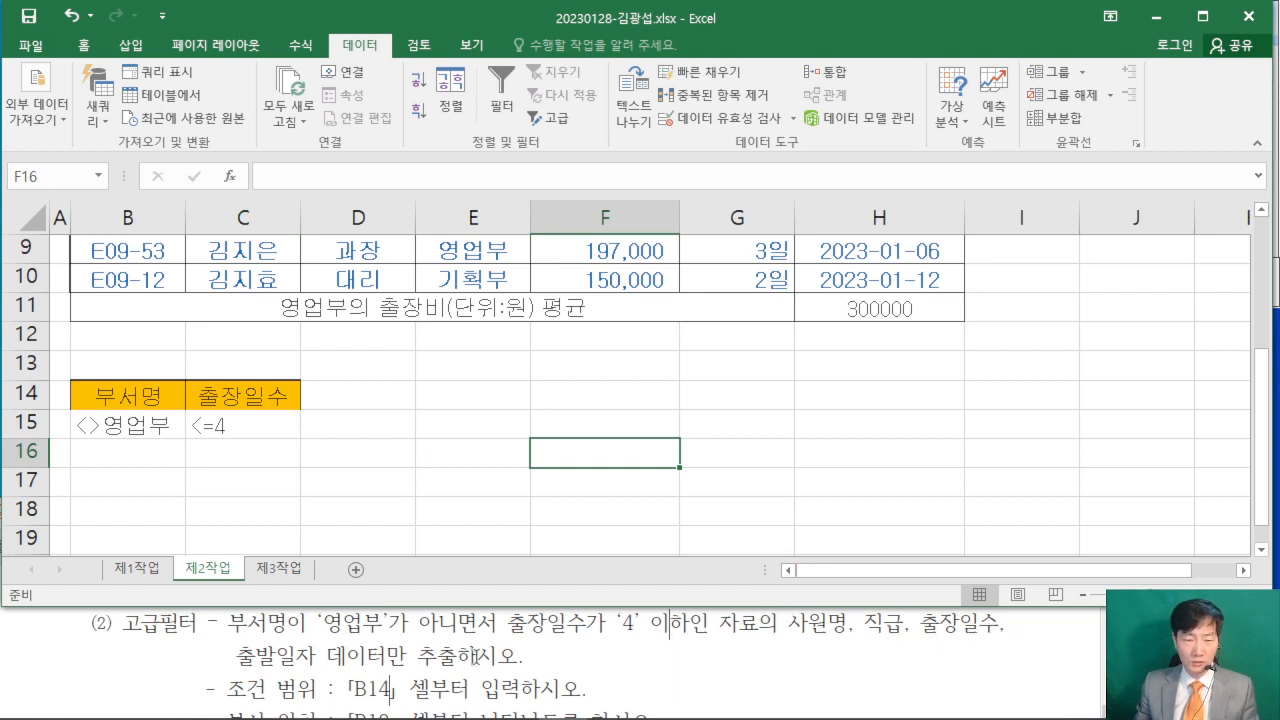
# - Check the 고급필터 copy location and the fields to extract in the exam PDF, and return to the 제2작업 sheet
pyautogui.click(682, 698)
pyautogui.scroll(-1, 676, 684)
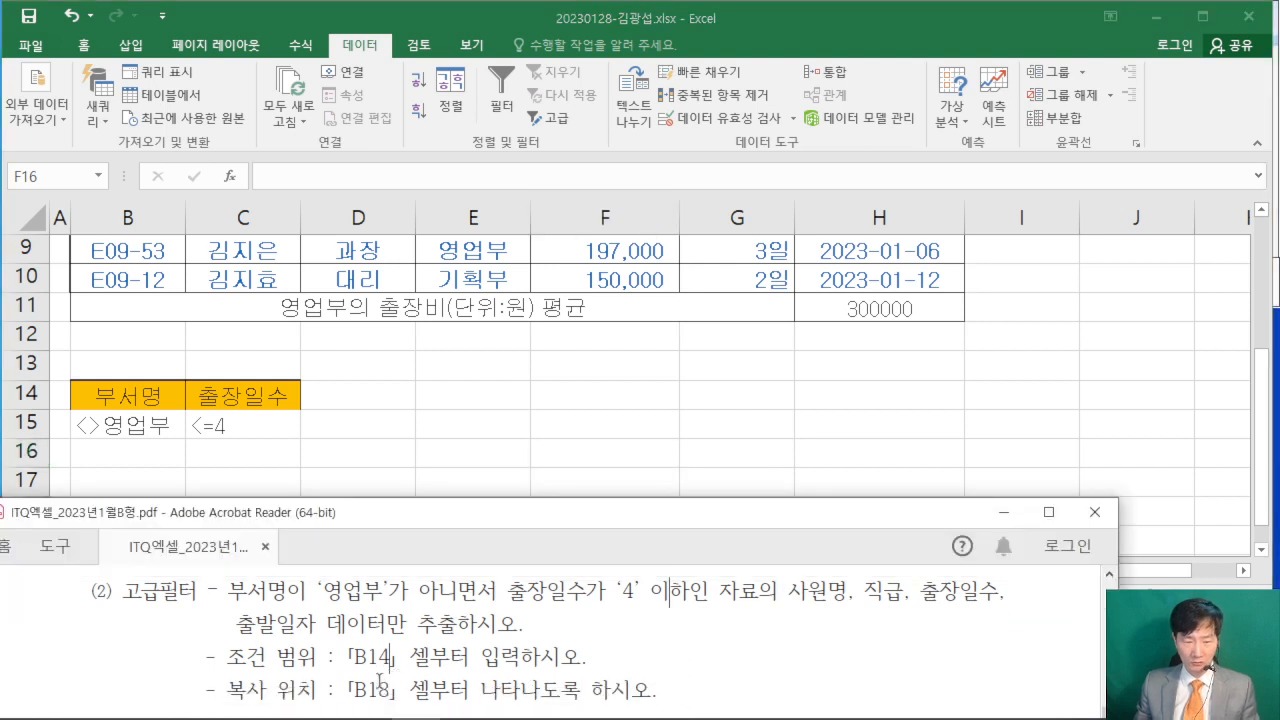
pyautogui.click(715, 422)
pyautogui.click(766, 629)
pyautogui.scroll(1, 766, 629)
pyautogui.click(760, 450)
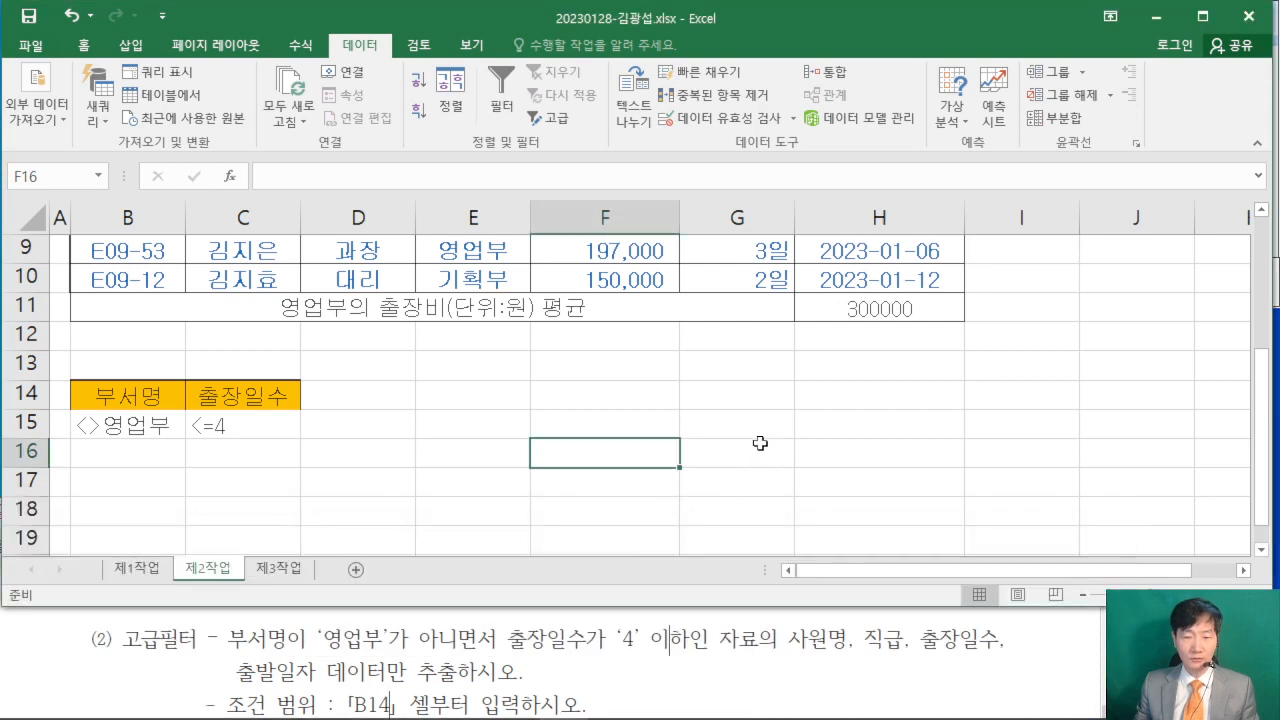
# - Copy the headers 사원명, 직급, 출장일수 and 출발일자 from C2:D2 and G2:H2 and paste them into B18:E18
pyautogui.scroll(3, 640, 415)
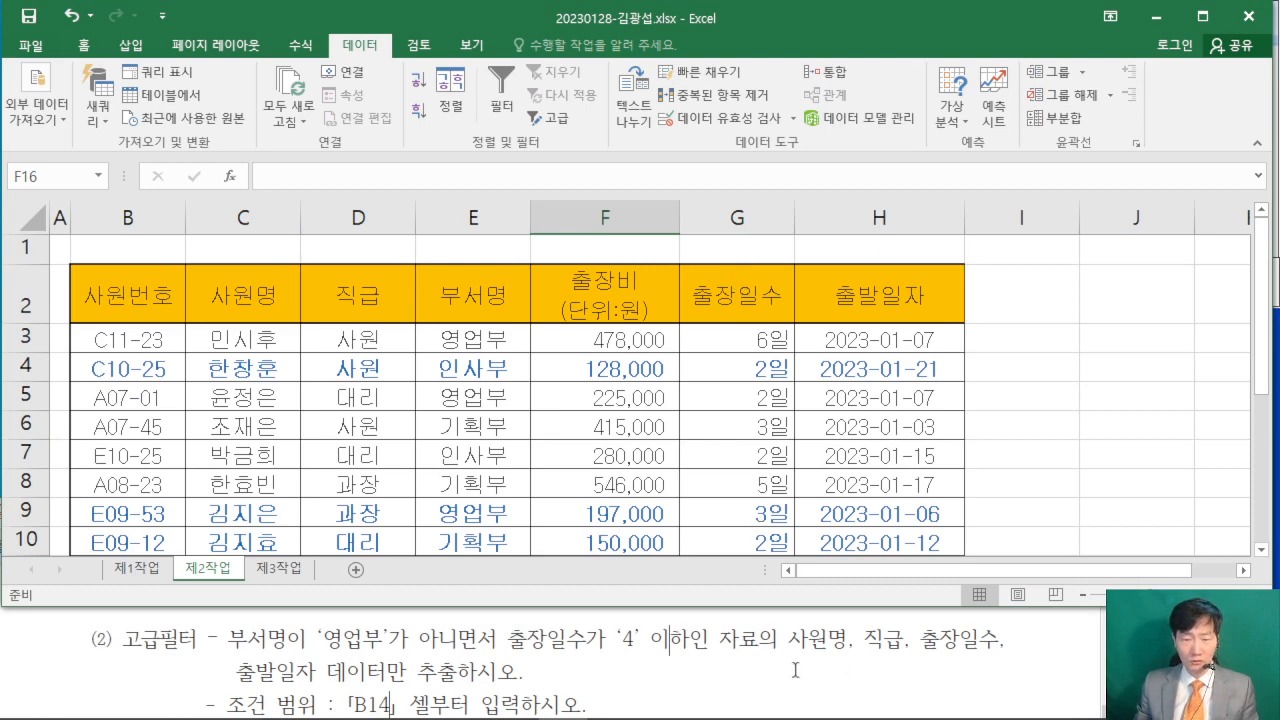
pyautogui.click(236, 289)
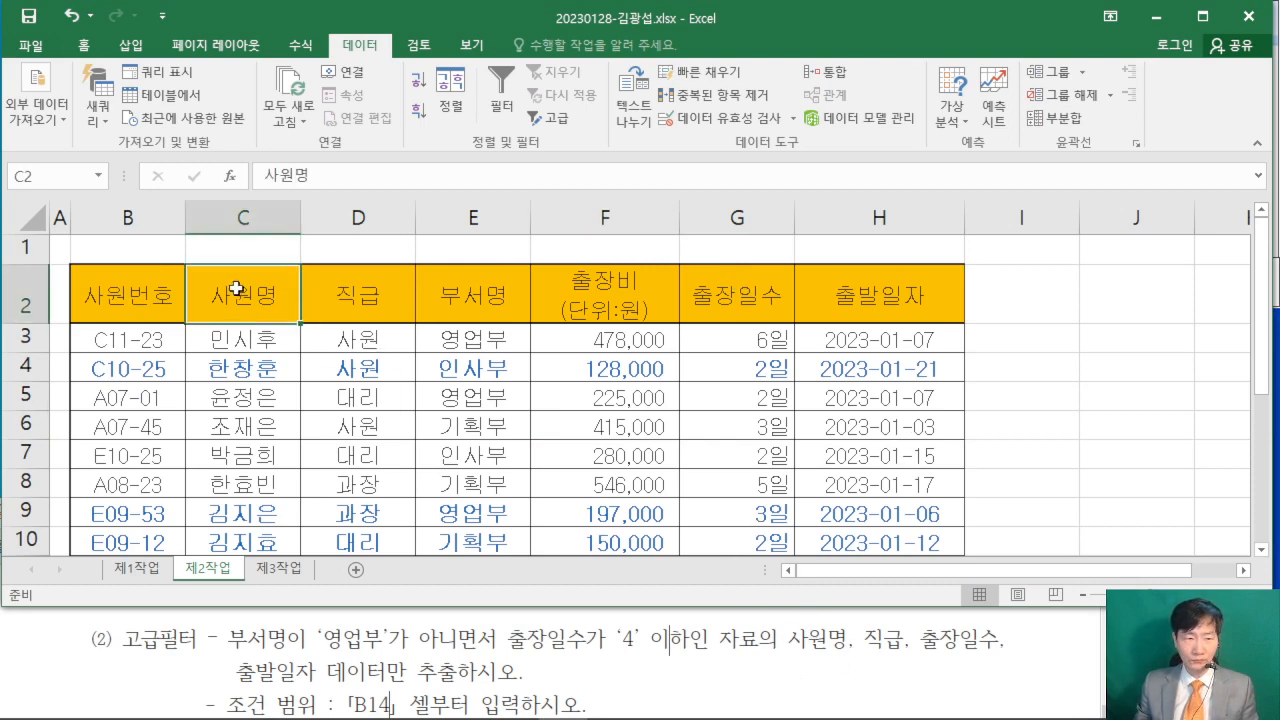
pyautogui.moveTo(236, 289); pyautogui.dragTo(347, 288)
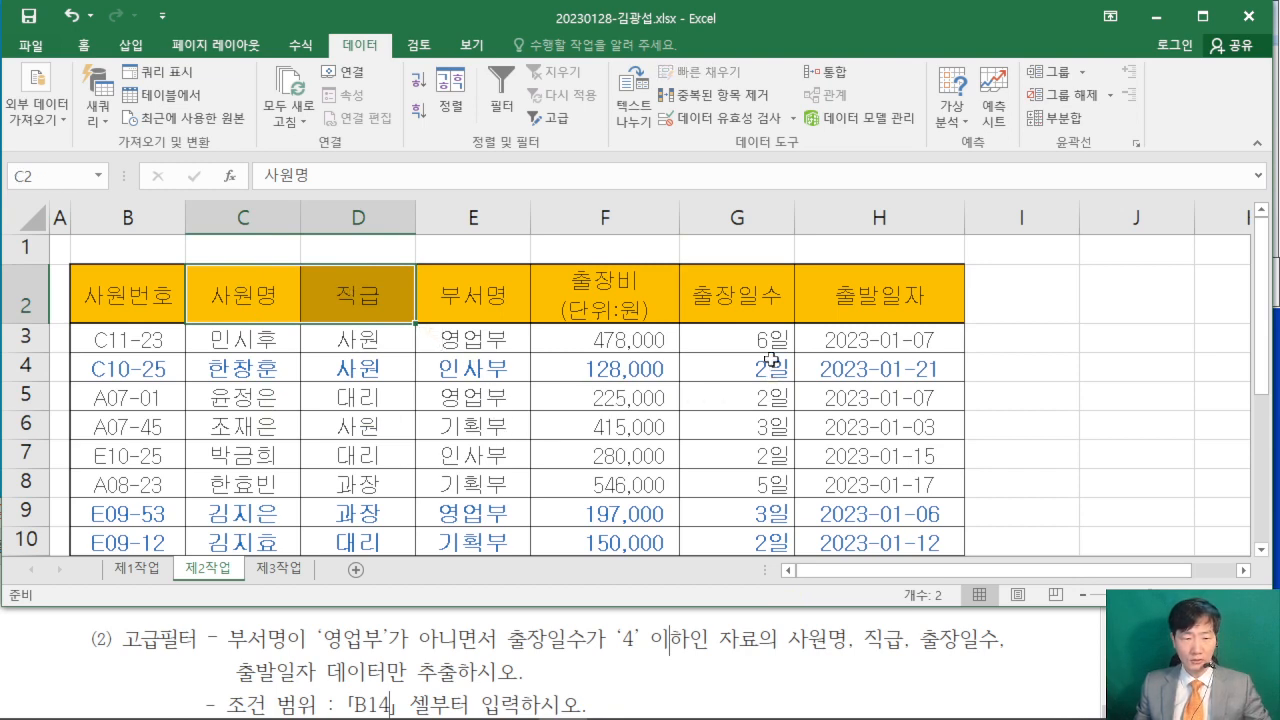
pyautogui.moveTo(750, 288); pyautogui.dragTo(878, 294)
pyautogui.rightClick(878, 294)
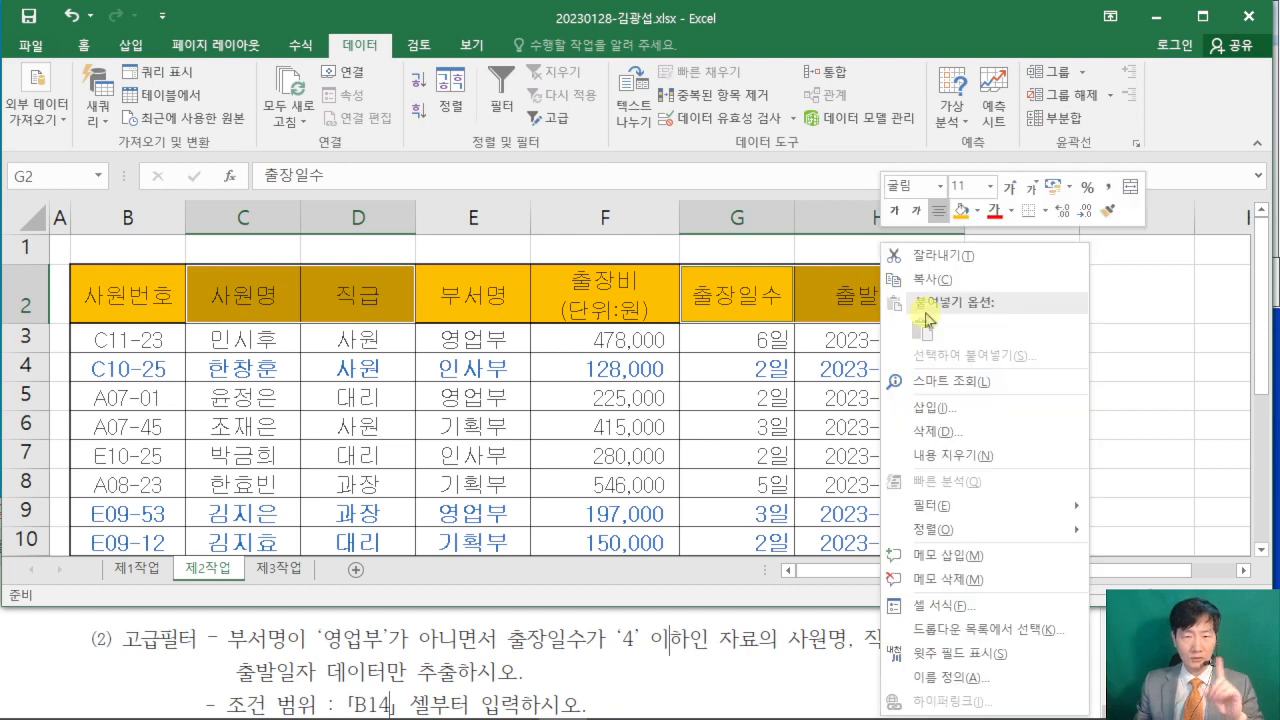
pyautogui.click(930, 272)
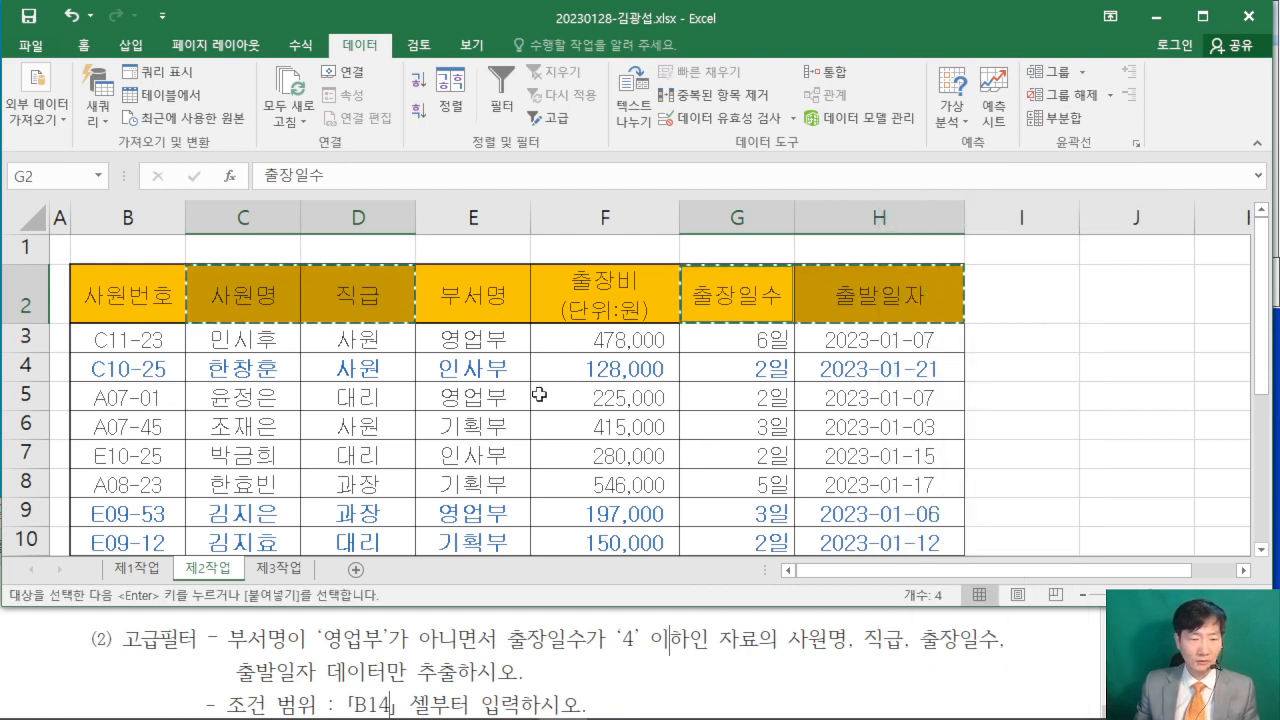
pyautogui.click(643, 672)
pyautogui.scroll(-2, 643, 672)
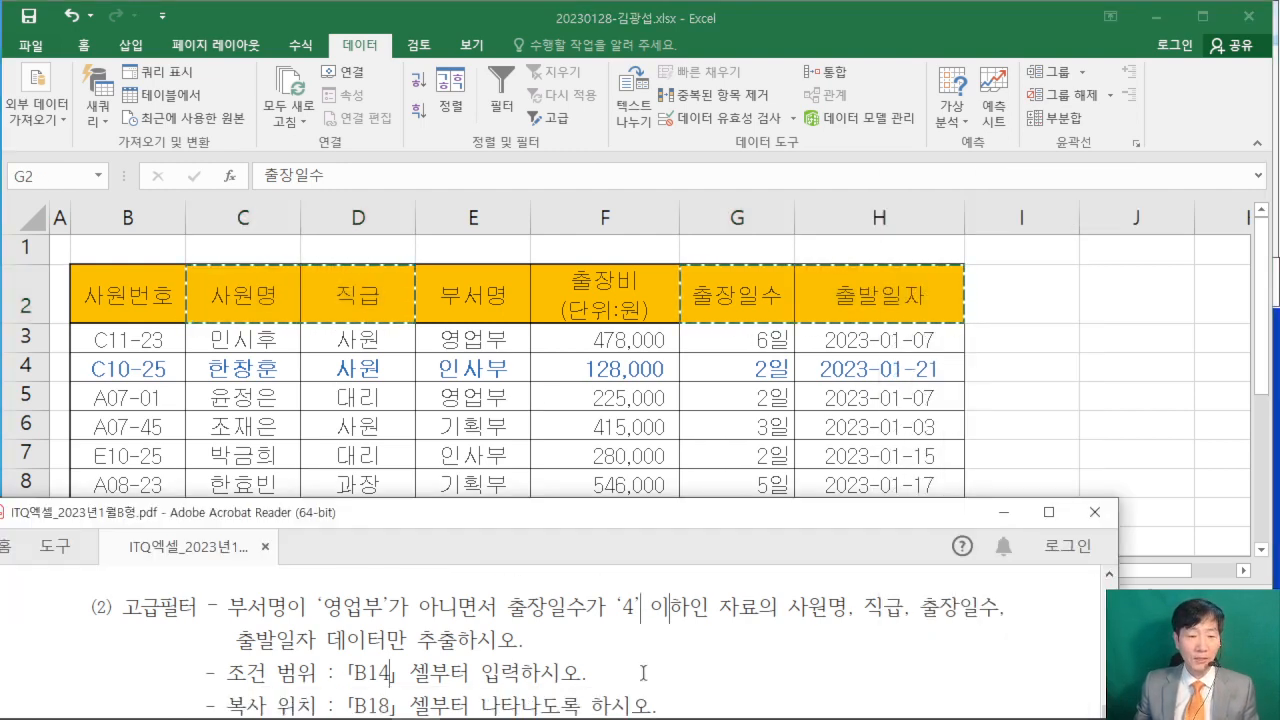
pyautogui.click(900, 78)
pyautogui.scroll(-3, 482, 382)
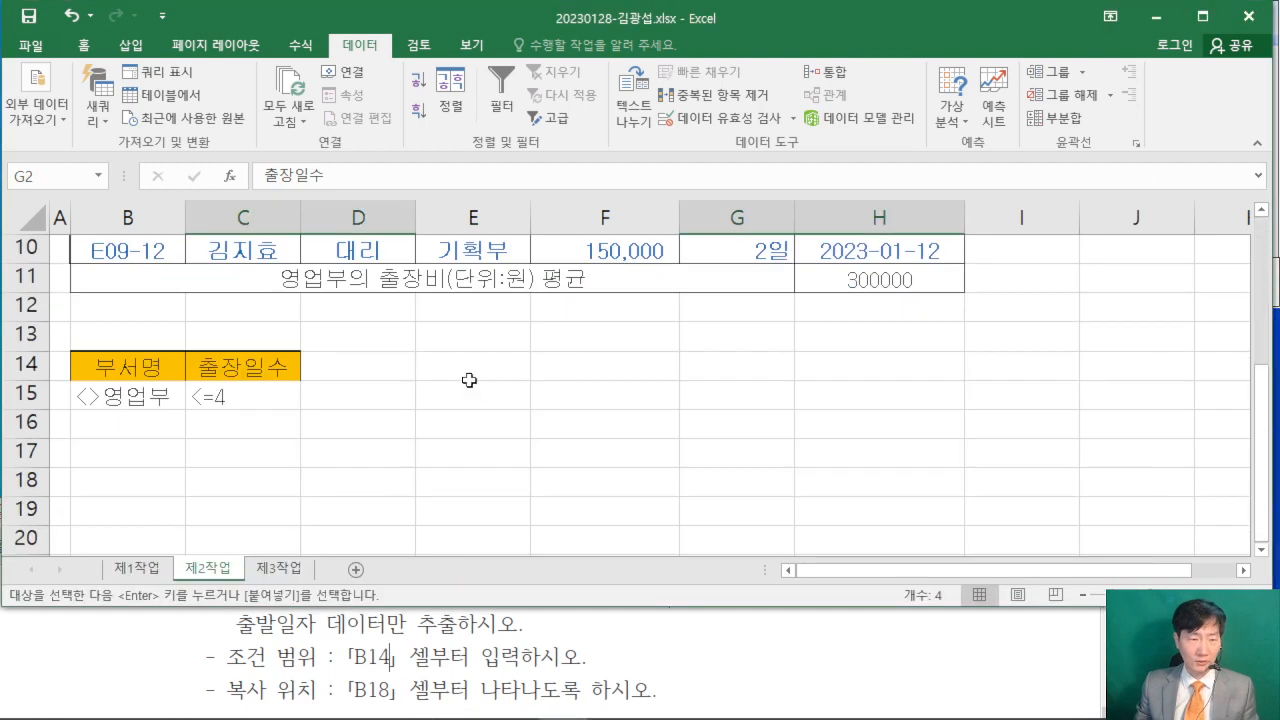
pyautogui.scroll(-1, 482, 382)
pyautogui.click(106, 393)
pyautogui.rightClick(105, 396)
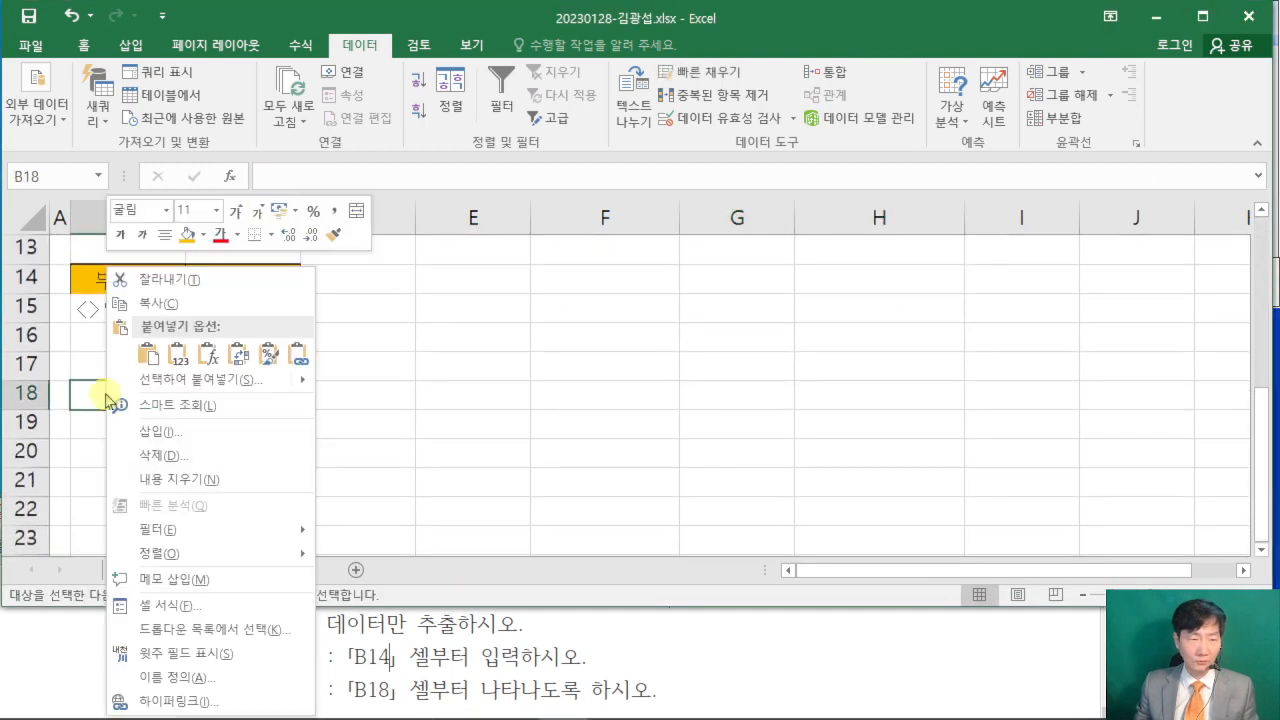
pyautogui.click(147, 352)
pyautogui.click(772, 480)
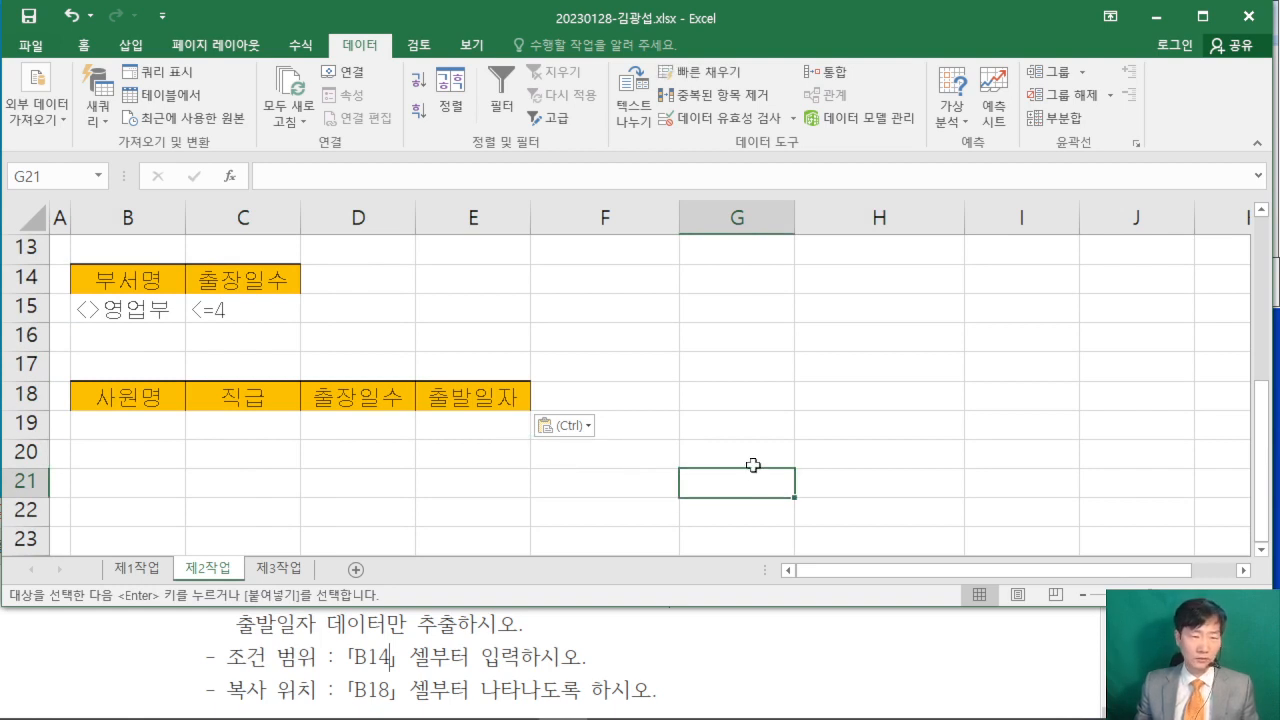
# - Select the data table B2:H10 without the average row and start 고급 필터 with the result option 다른 장소에 복사
pyautogui.scroll(3, 753, 465)
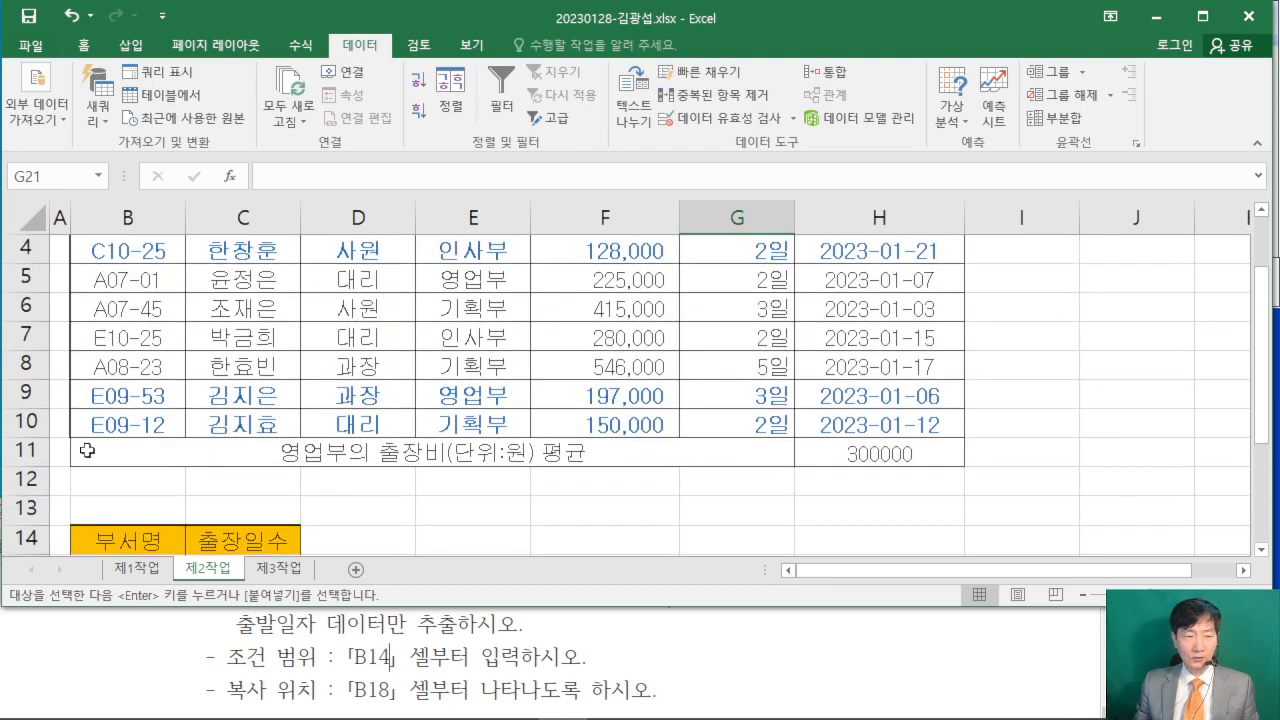
pyautogui.scroll(1, 878, 452)
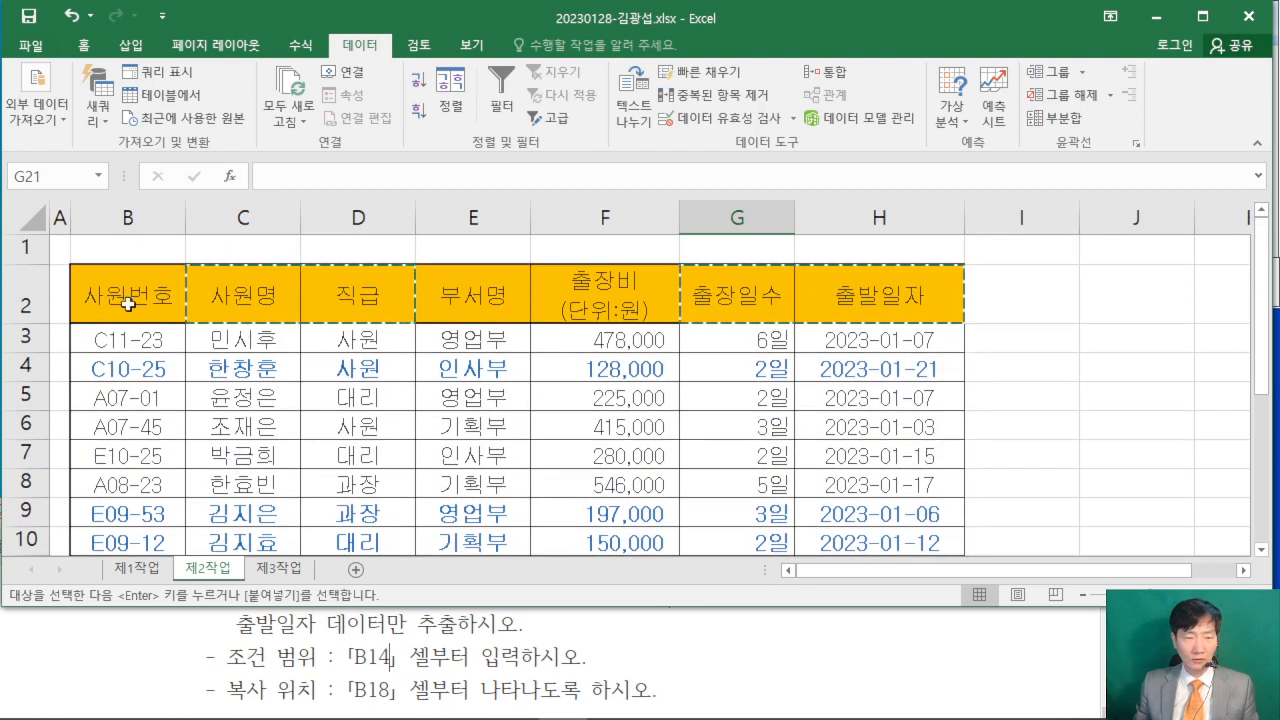
pyautogui.moveTo(128, 304); pyautogui.dragTo(878, 448)
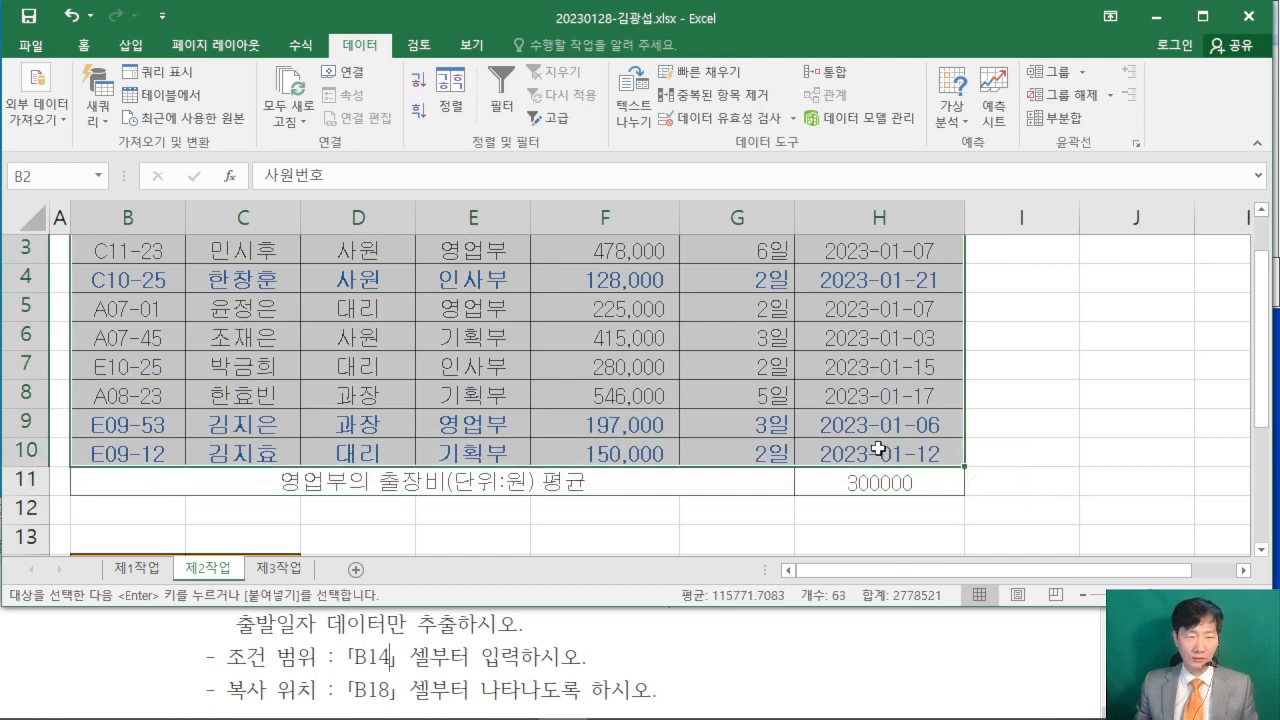
pyautogui.scroll(1, 713, 422)
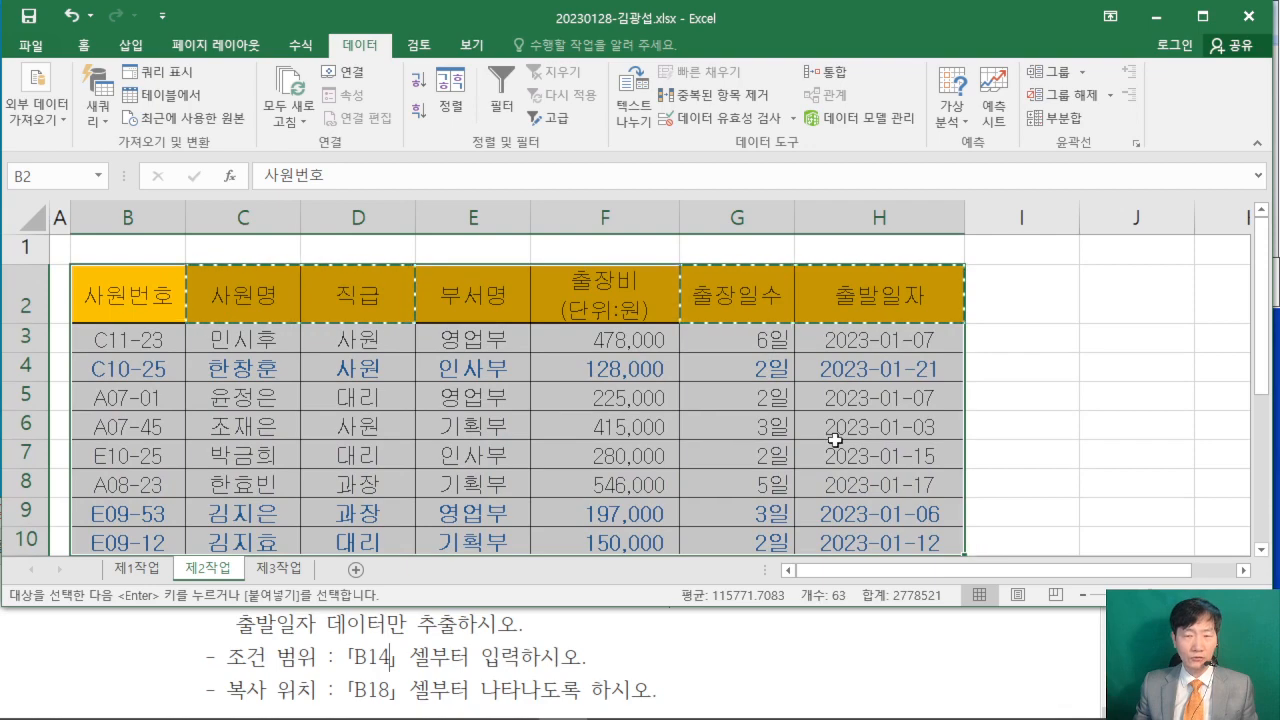
pyautogui.scroll(-1, 835, 439)
pyautogui.scroll(1, 832, 429)
pyautogui.scroll(-1, 832, 429)
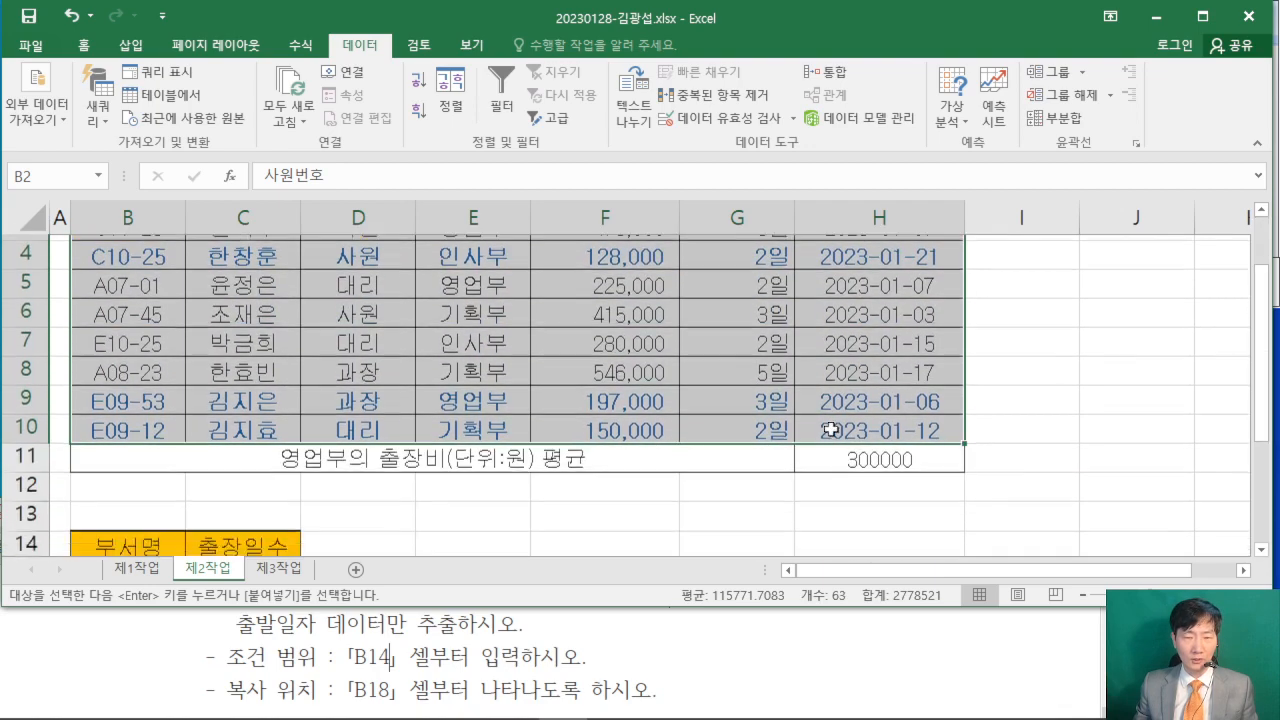
pyautogui.scroll(1, 834, 431)
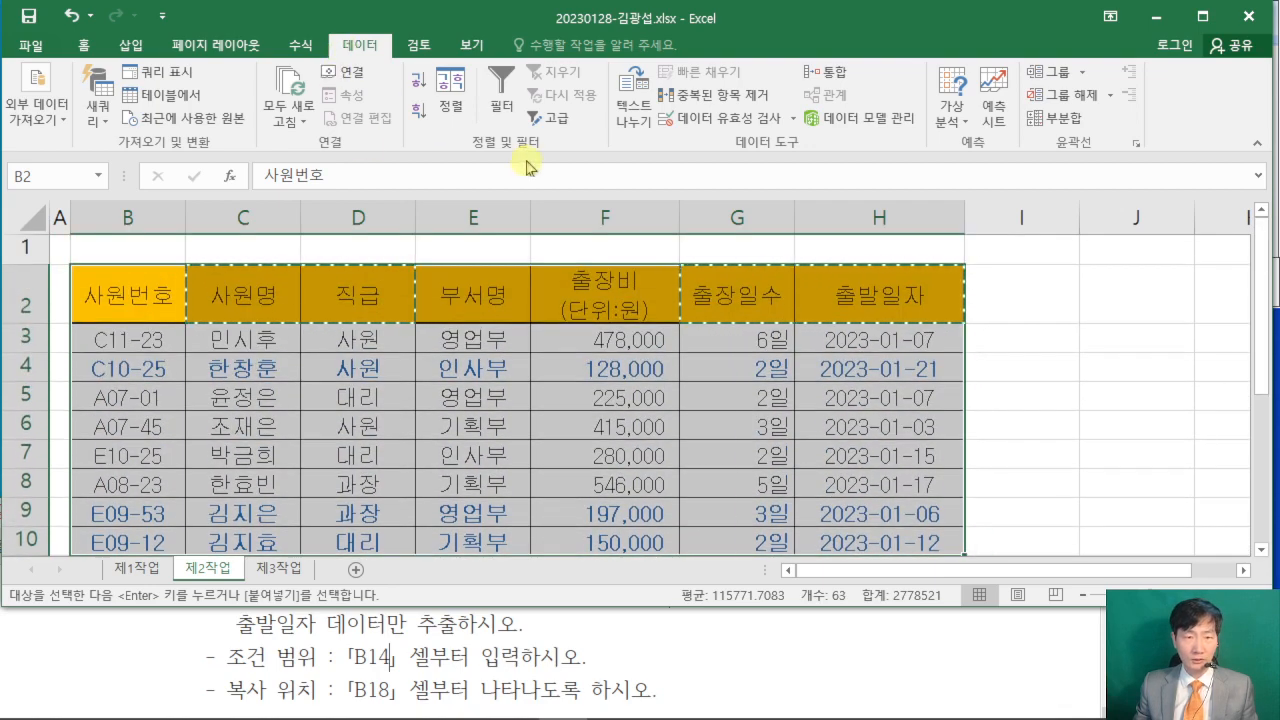
pyautogui.click(562, 124)
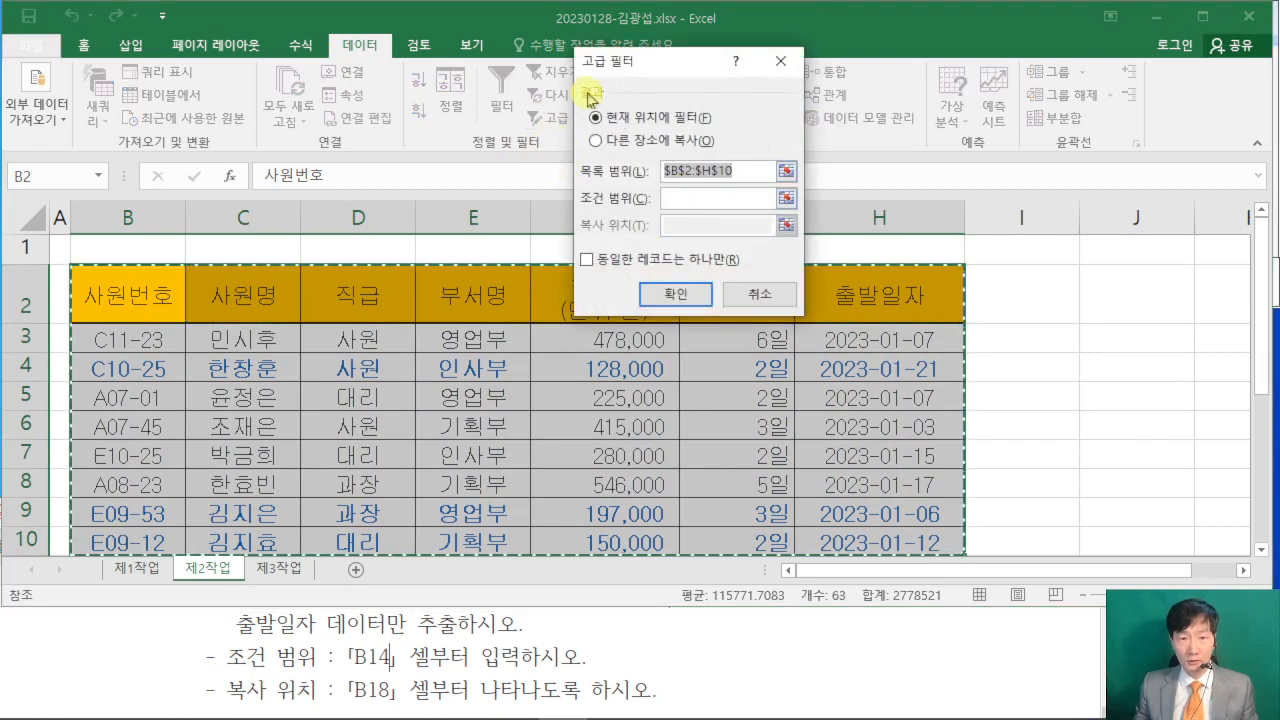
pyautogui.click(596, 142)
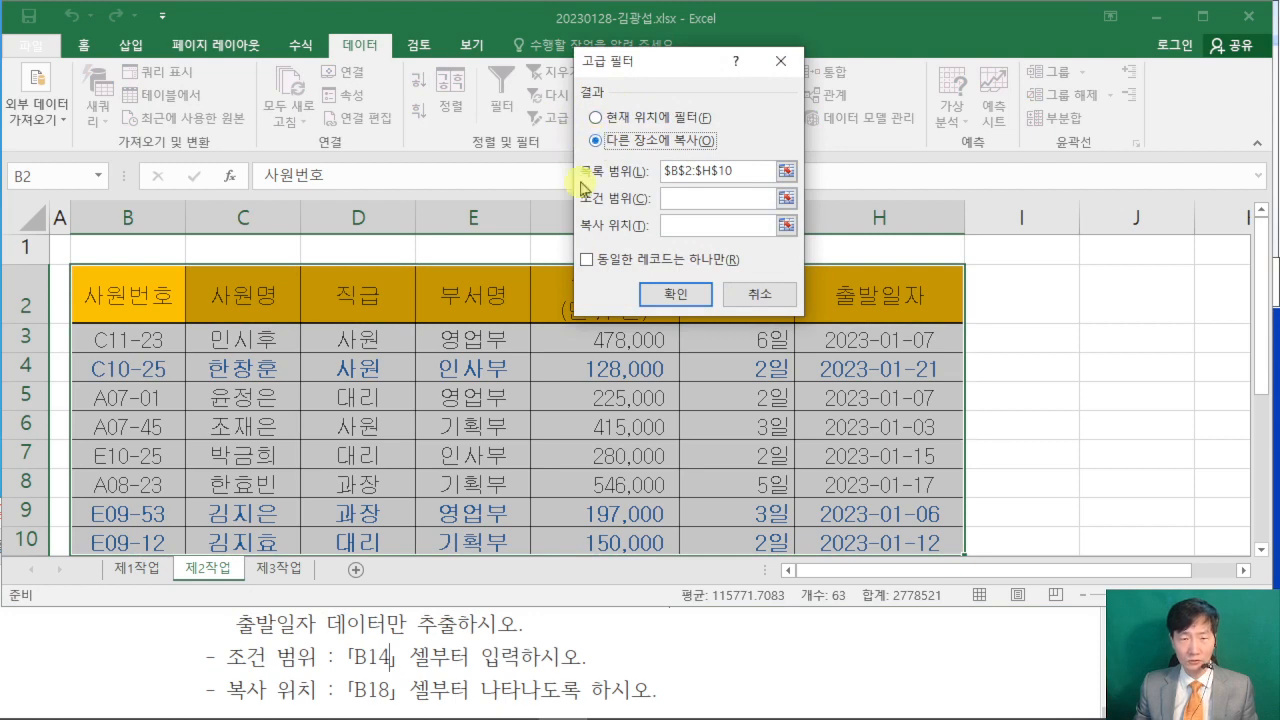
# - Set the 고급 필터 criteria range to B14:C15 and the copy location to B18:E18, and run the filter
pyautogui.click(670, 198)
pyautogui.scroll(-3, 390, 427)
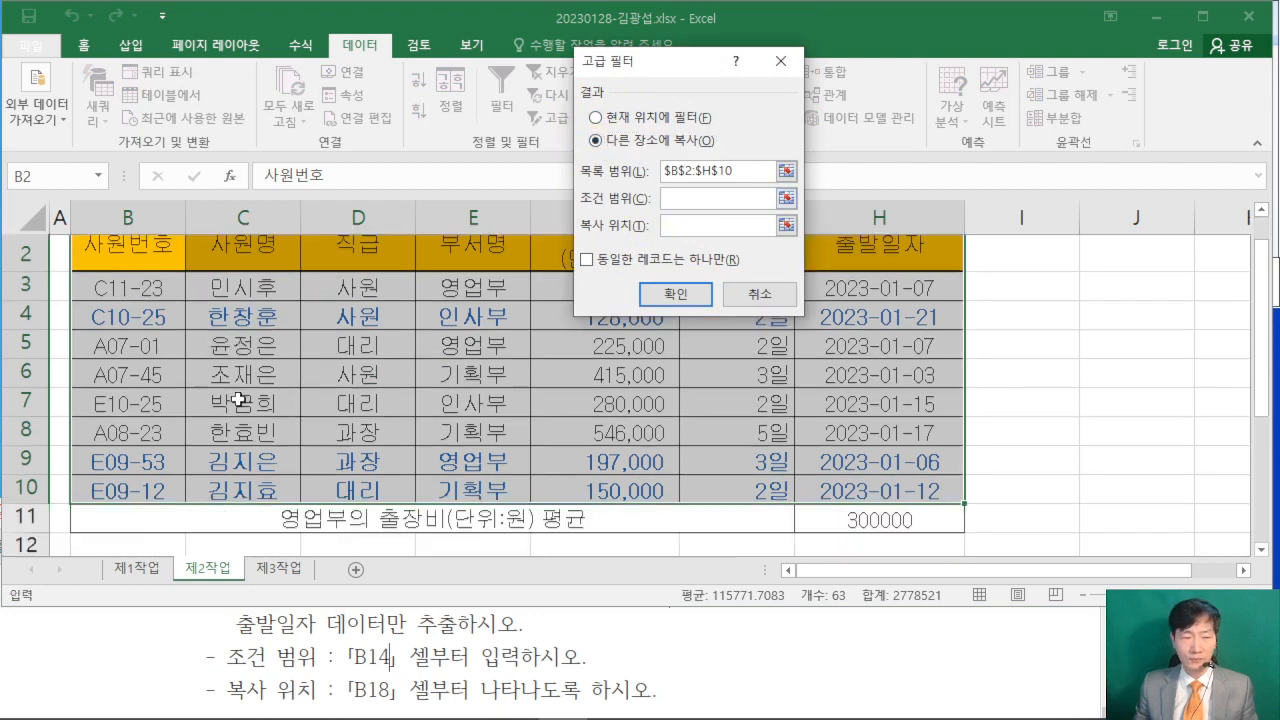
pyautogui.click(100, 363)
pyautogui.moveTo(100, 363); pyautogui.dragTo(254, 404)
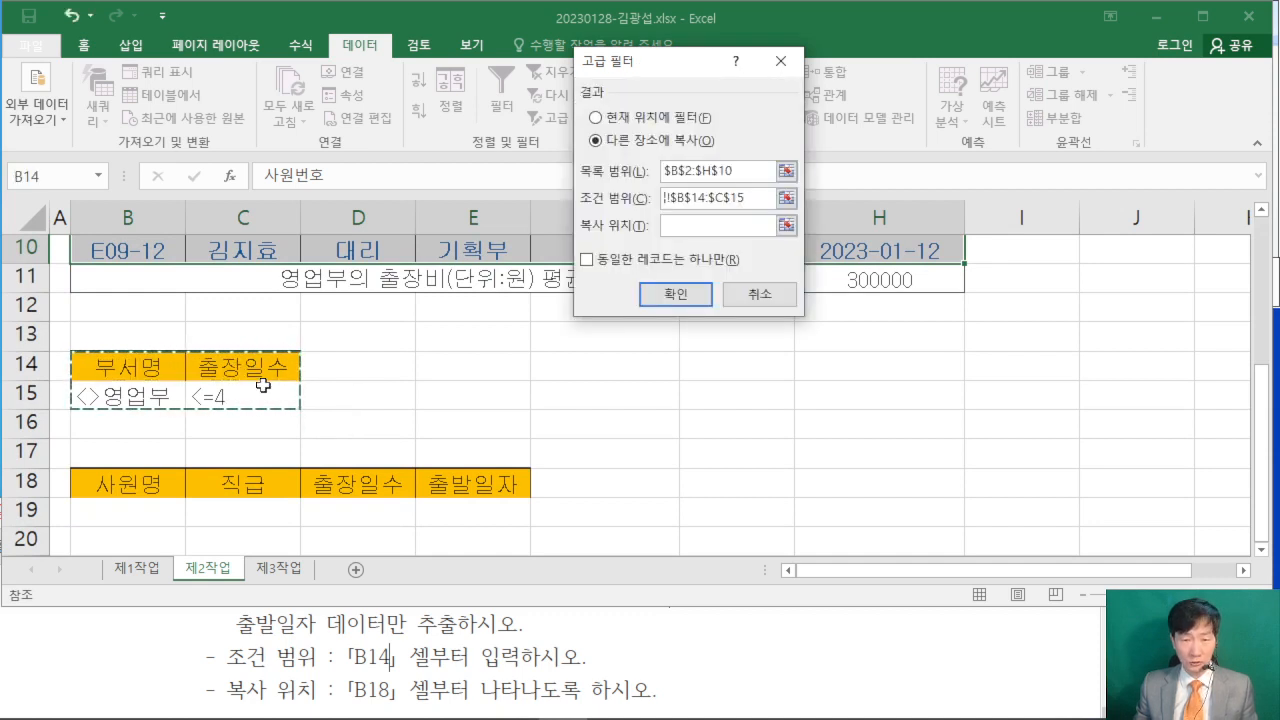
pyautogui.click(667, 226)
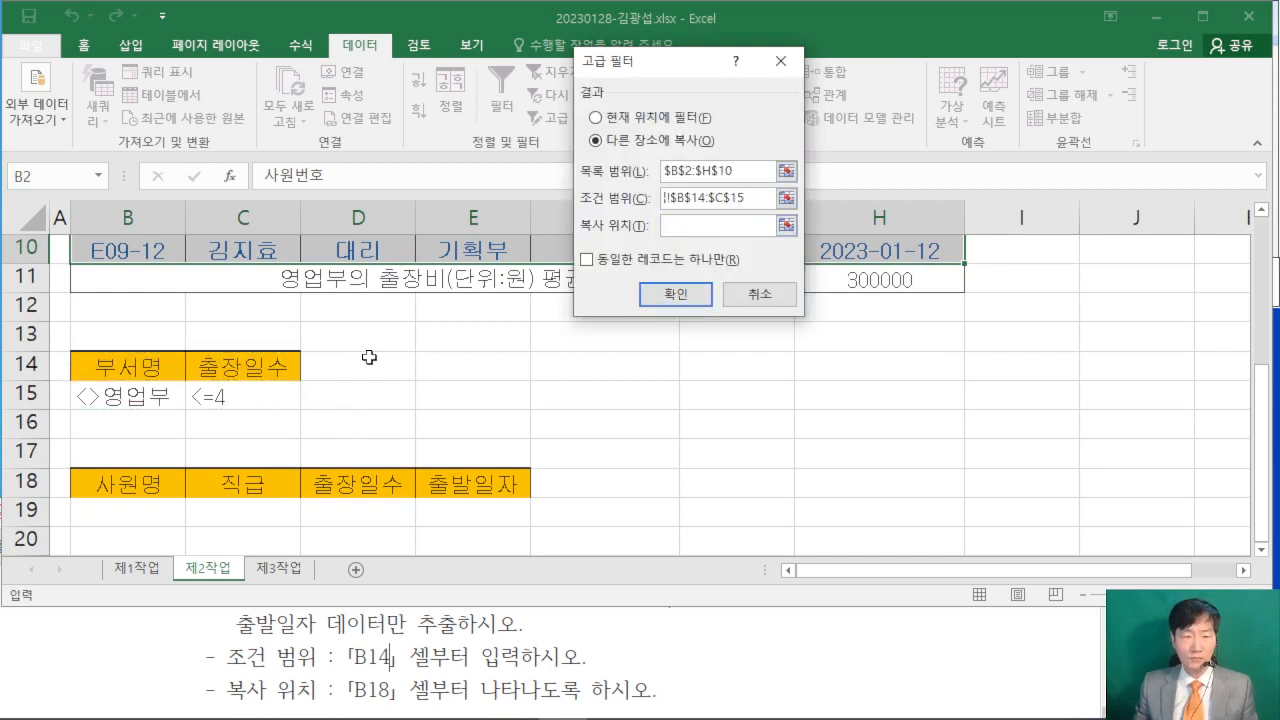
pyautogui.scroll(-1, 400, 345)
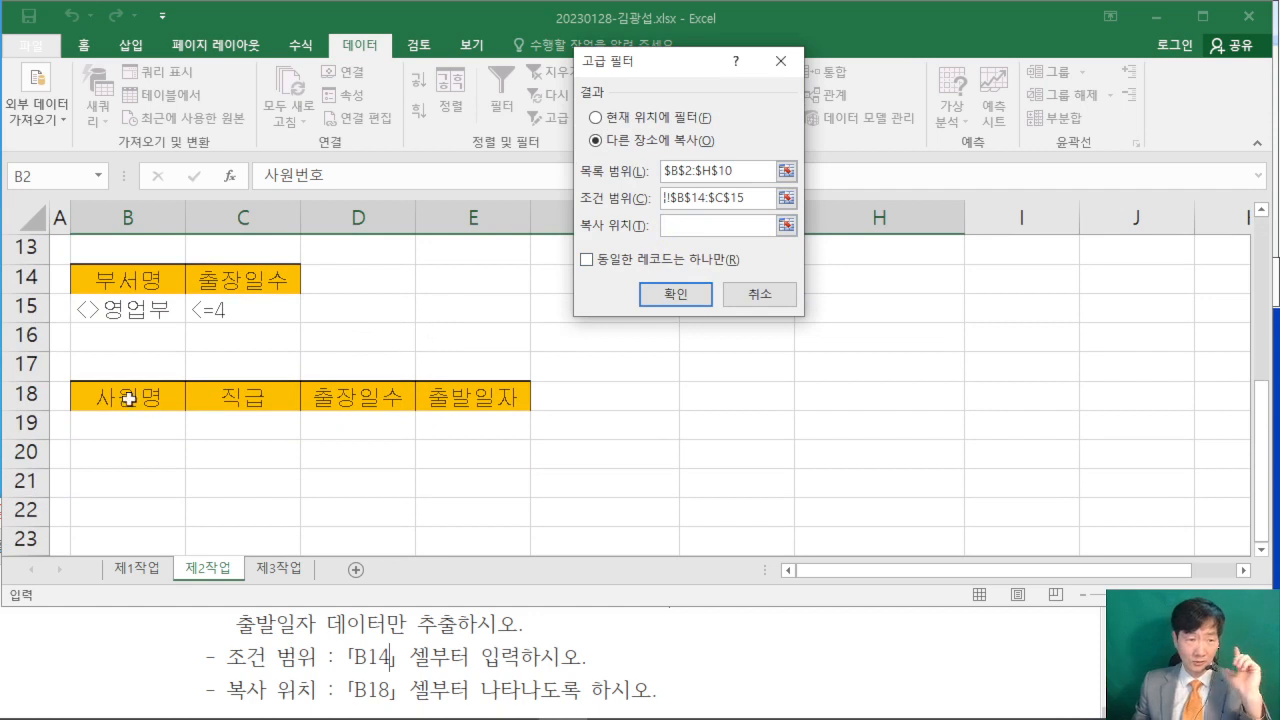
pyautogui.moveTo(126, 398); pyautogui.dragTo(457, 405)
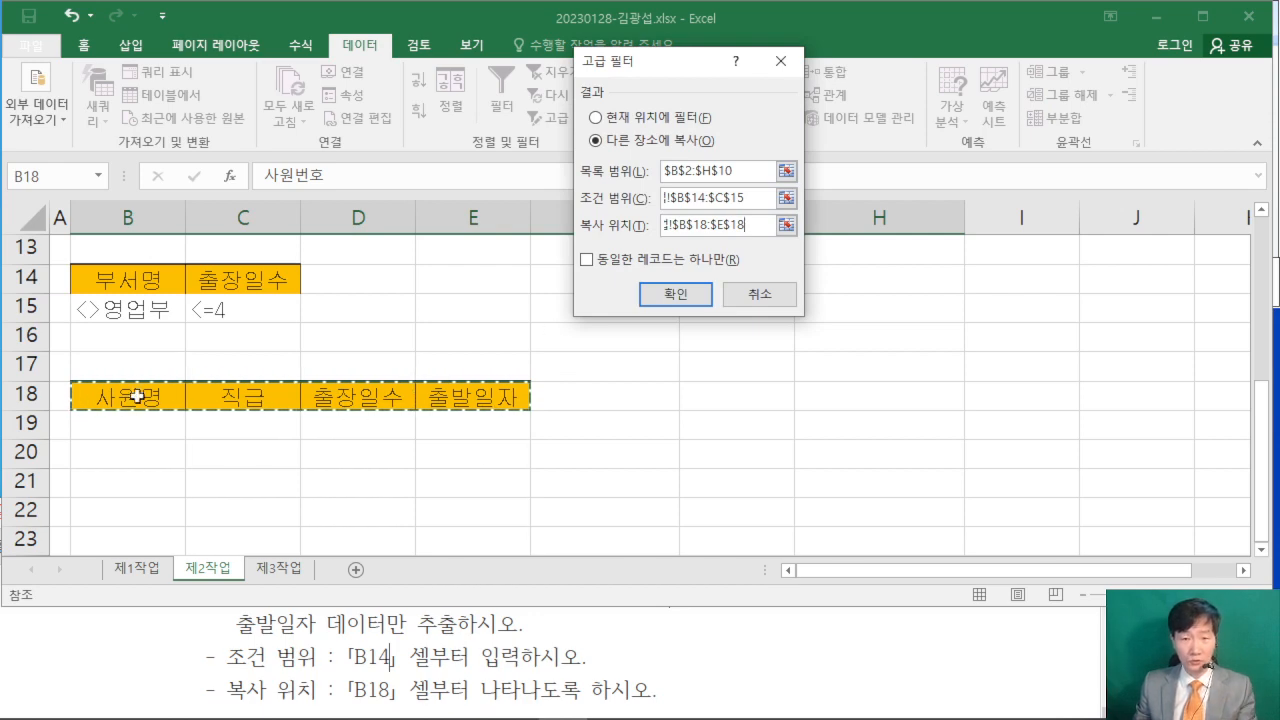
pyautogui.click(688, 296)
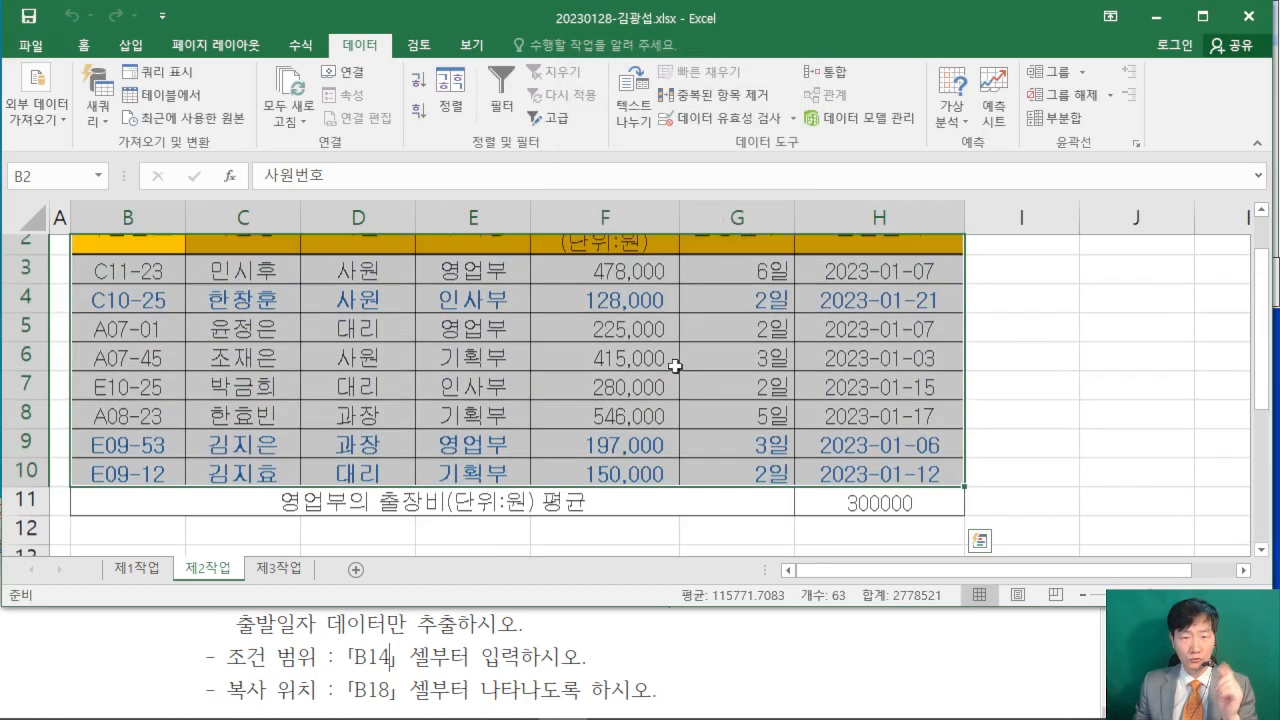
# - Widen column E slightly so the 출발일자 dates in the filter result fit in their cells
pyautogui.scroll(-3, 721, 413)
pyautogui.scroll(-1, 721, 413)
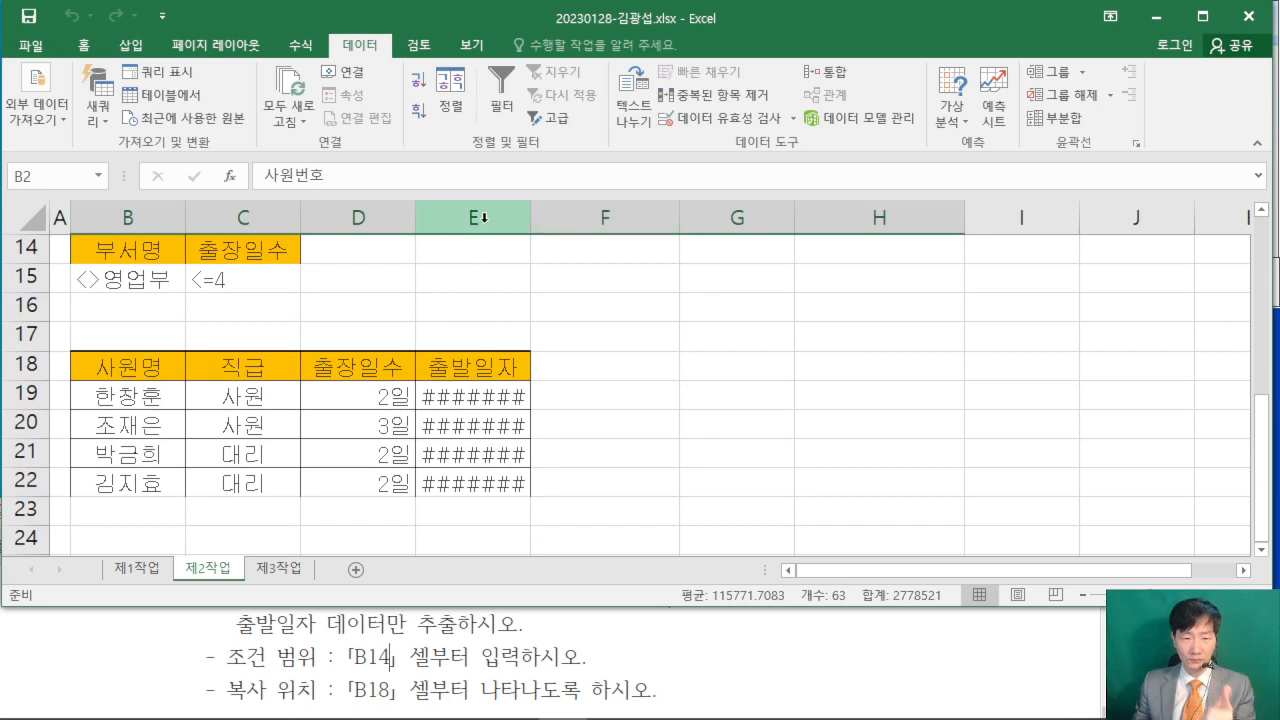
pyautogui.moveTo(530, 219); pyautogui.dragTo(563, 380)
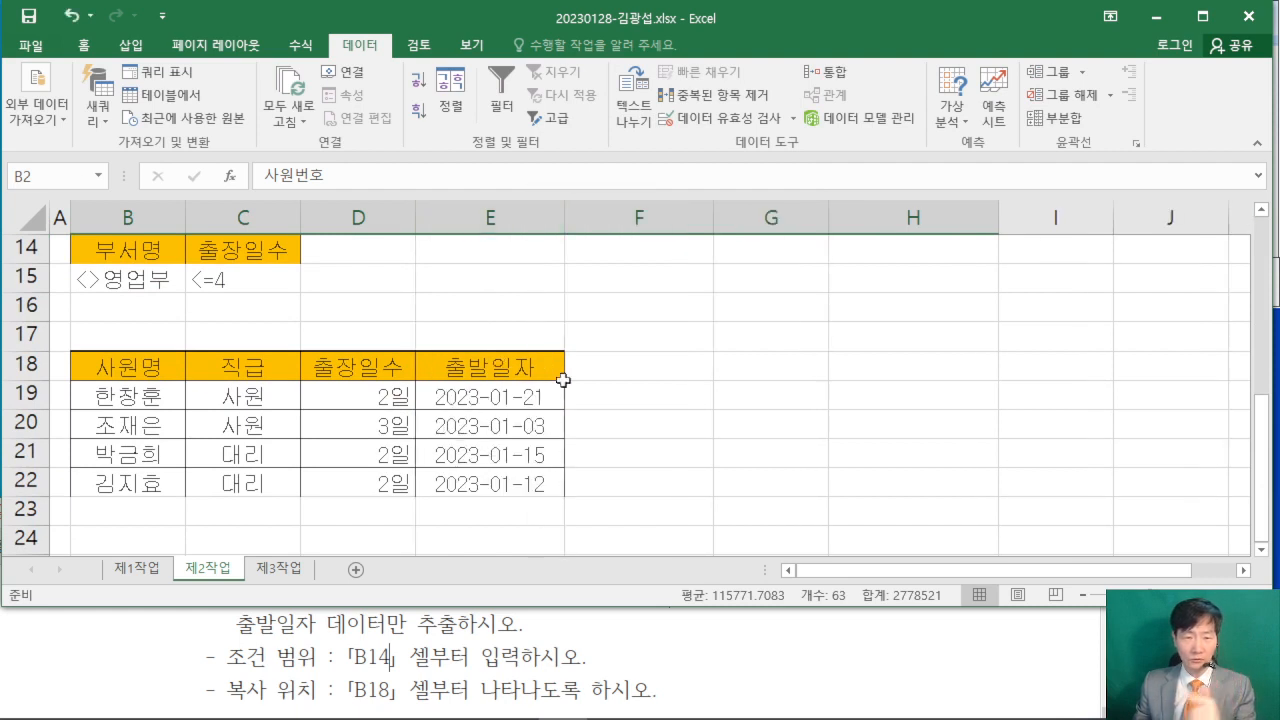
pyautogui.click(697, 444)
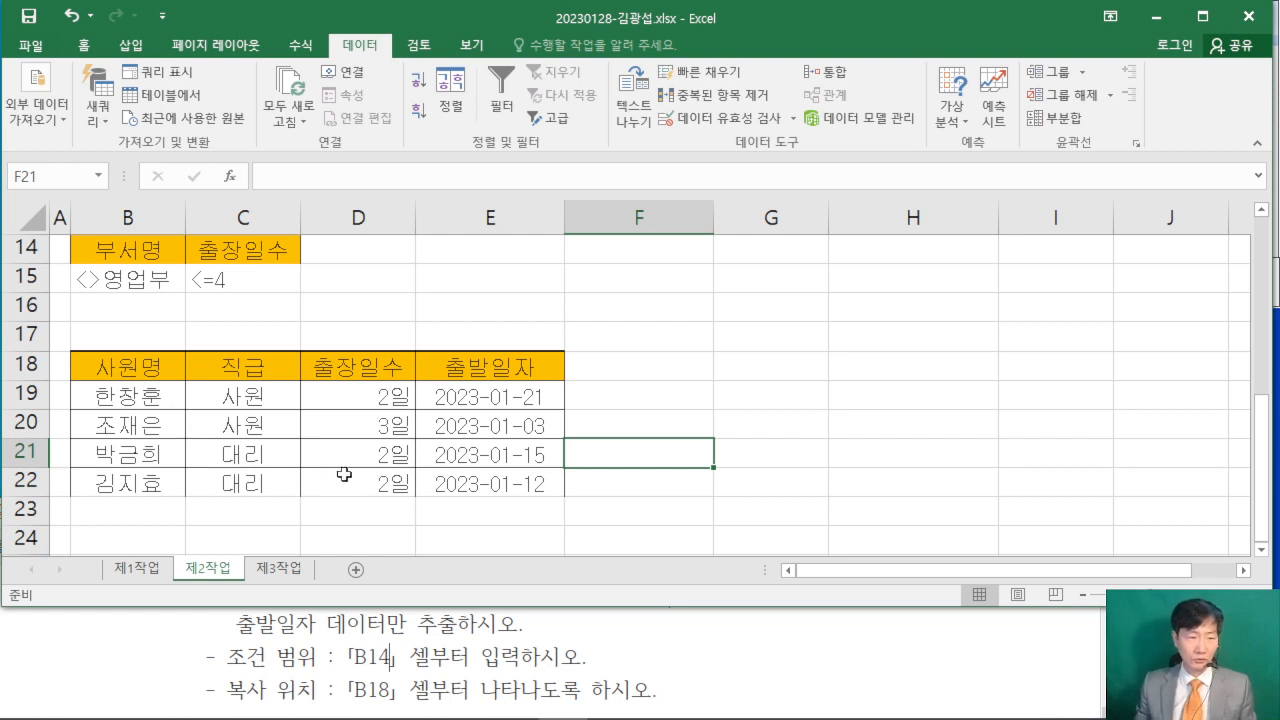
pyautogui.click(789, 396)
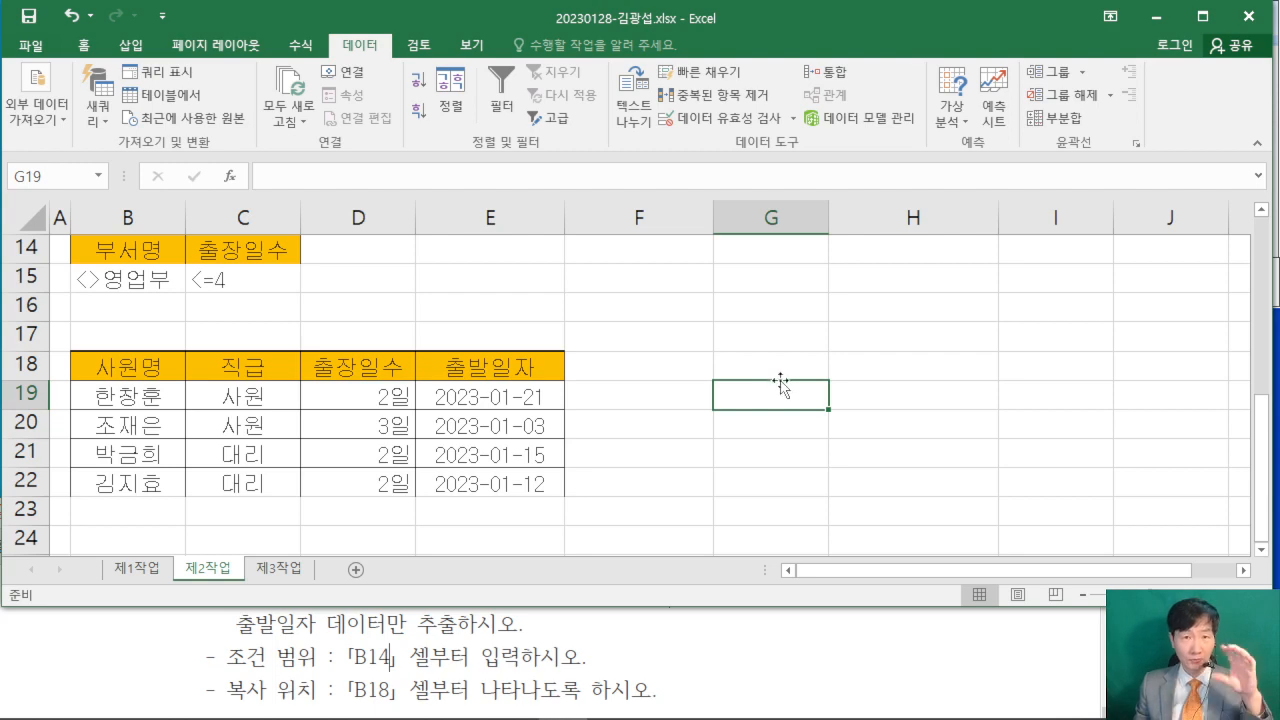
# - Read the [제3작업] copy instruction in the exam PDF and copy range B4:H12 from the 제1작업 sheet
pyautogui.click(145, 630)
pyautogui.scroll(-2, 139, 637)
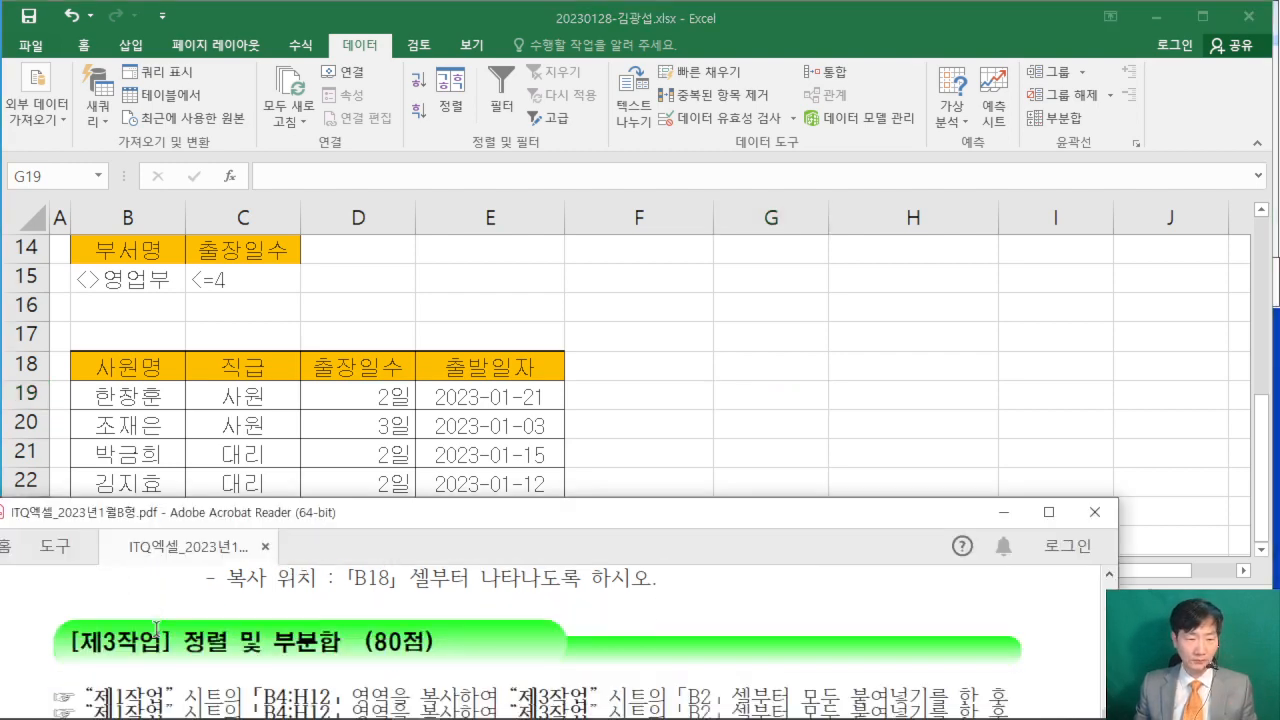
pyautogui.click(1048, 512)
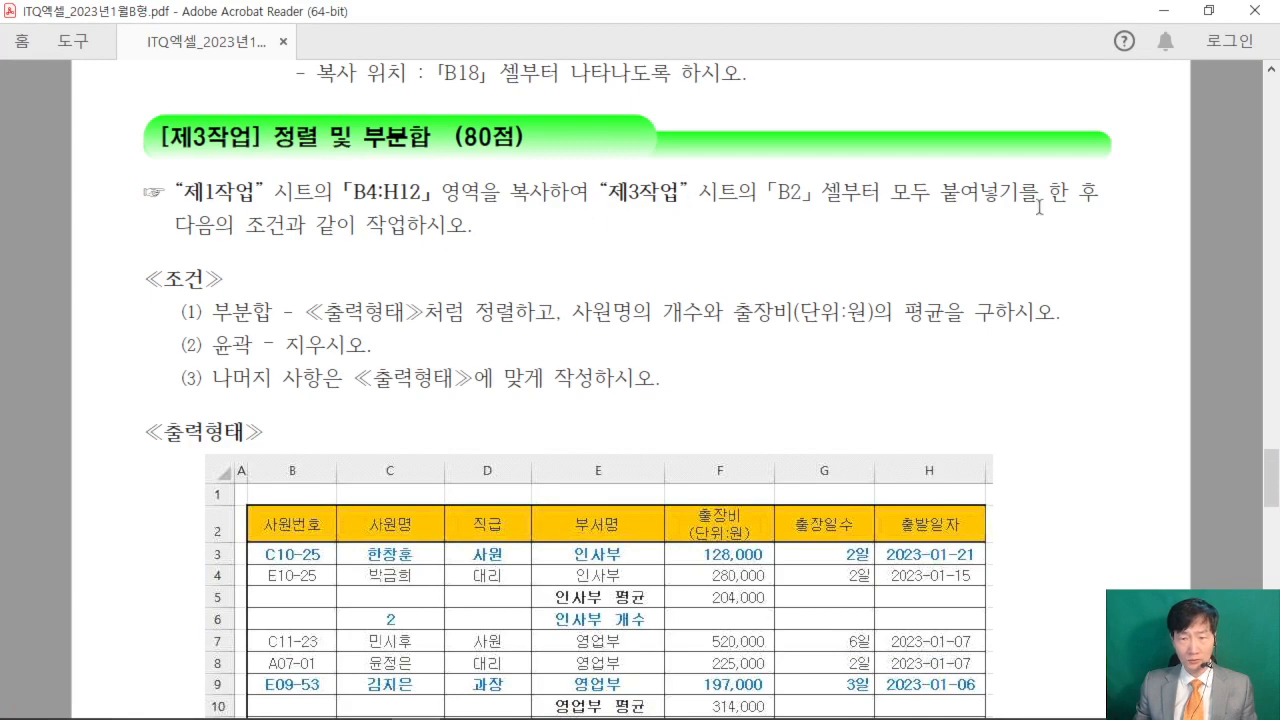
pyautogui.click(1208, 10)
pyautogui.click(155, 600)
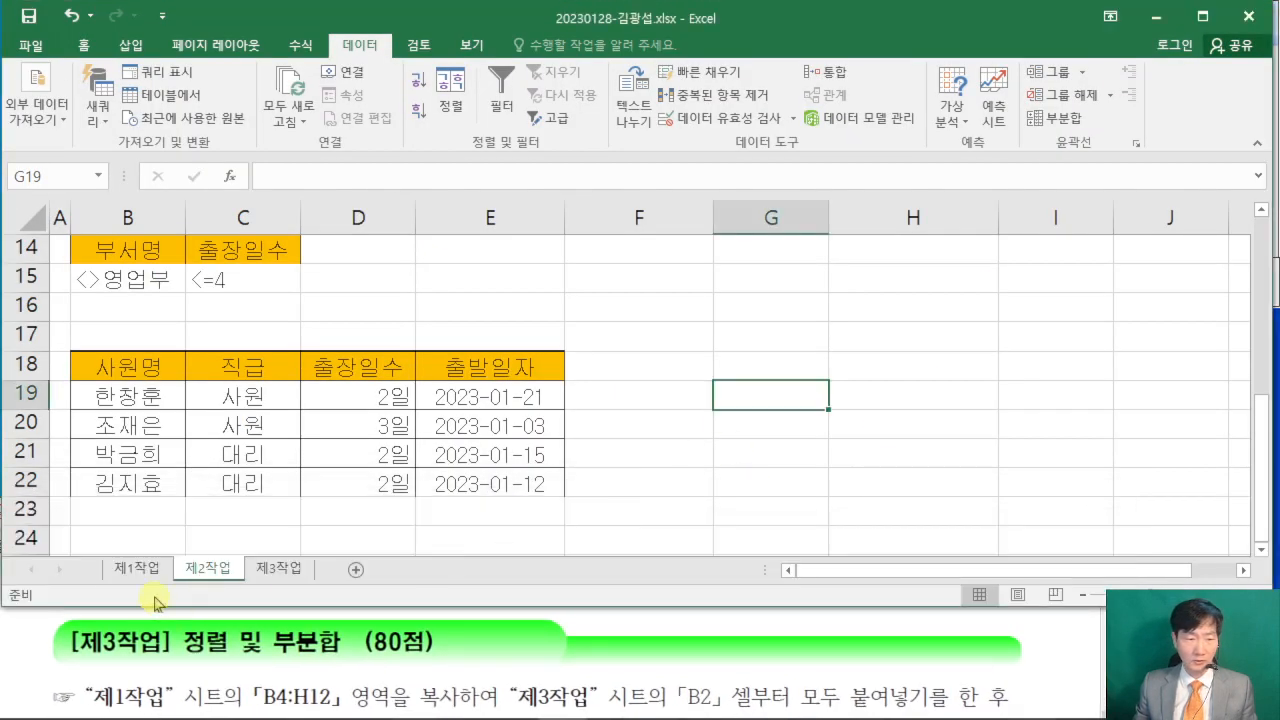
pyautogui.click(136, 568)
pyautogui.scroll(-2, 347, 468)
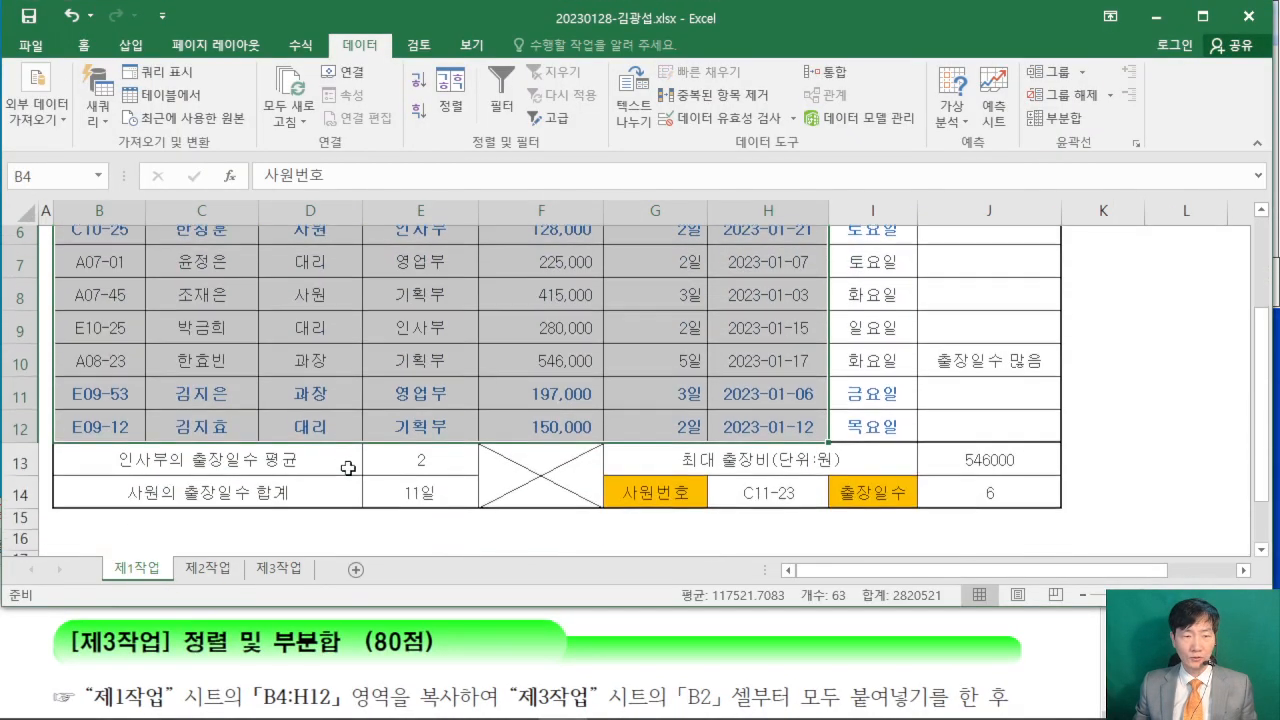
pyautogui.scroll(1, 347, 468)
pyautogui.scroll(1, 408, 373)
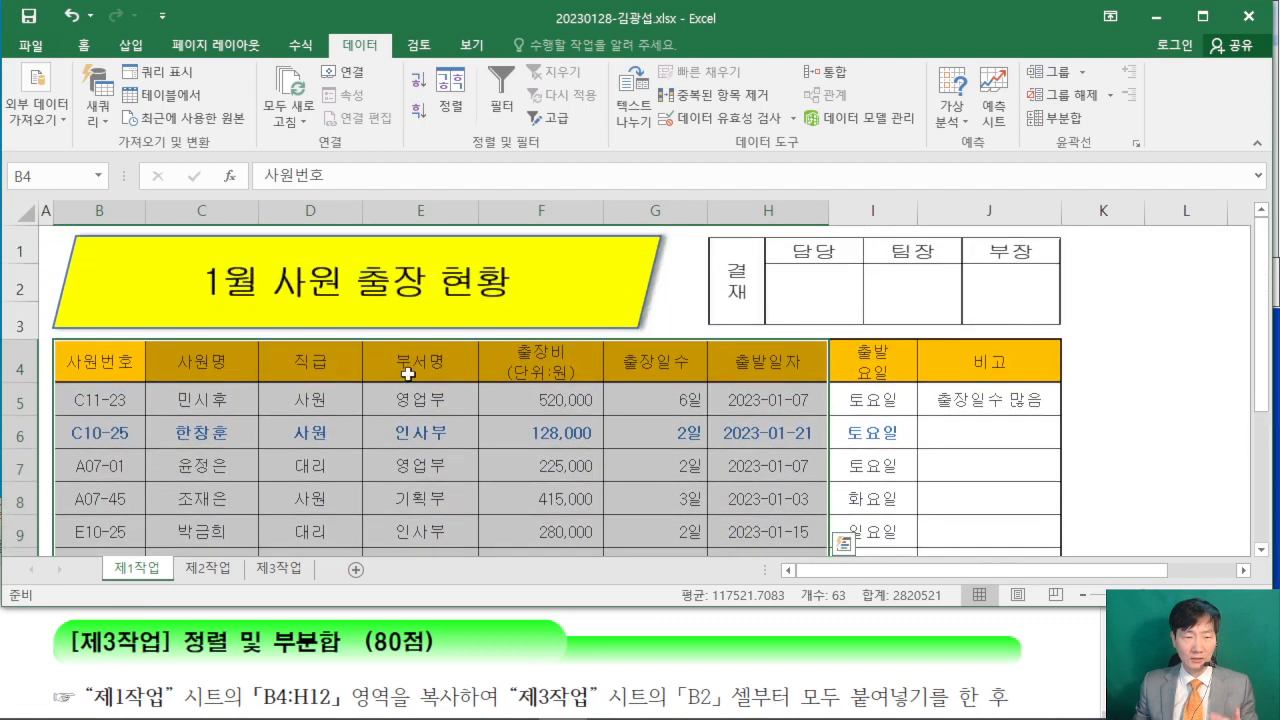
pyautogui.rightClick(418, 395)
pyautogui.click(490, 302)
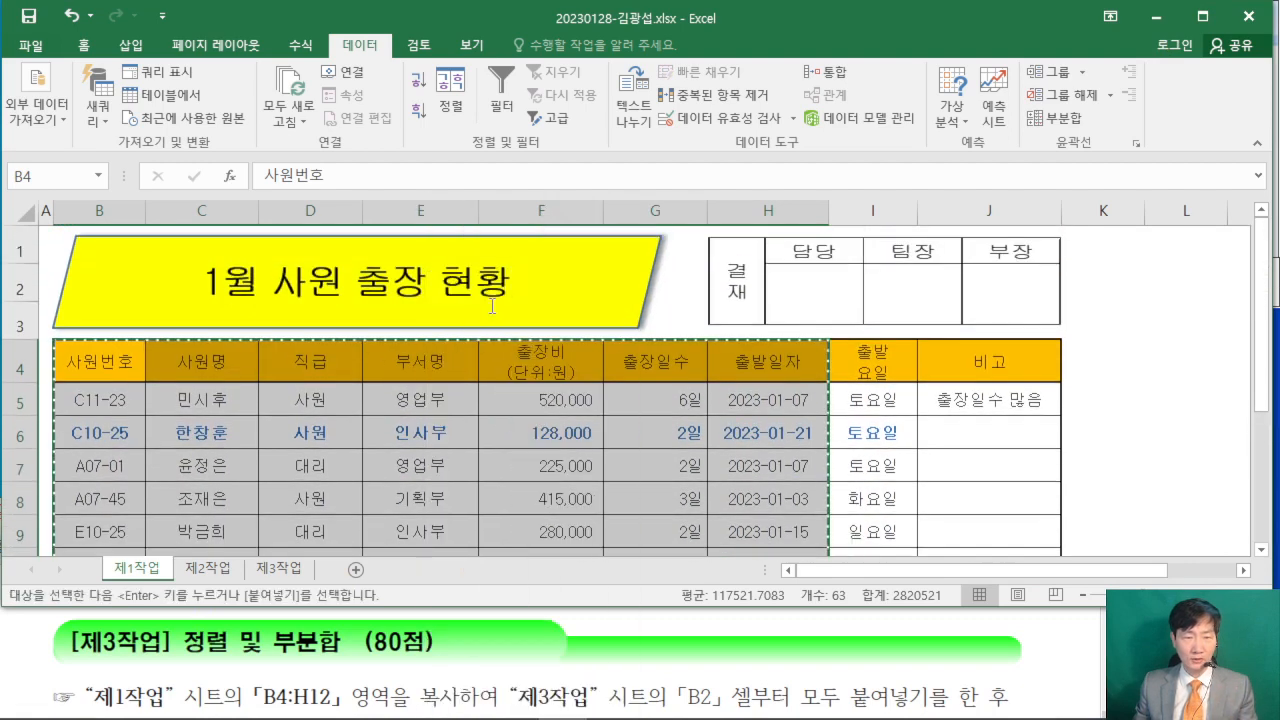
# - Paste the copied table at B2 of the 제3작업 sheet and autofit the 출장비 and 출발일자 columns
pyautogui.click(279, 568)
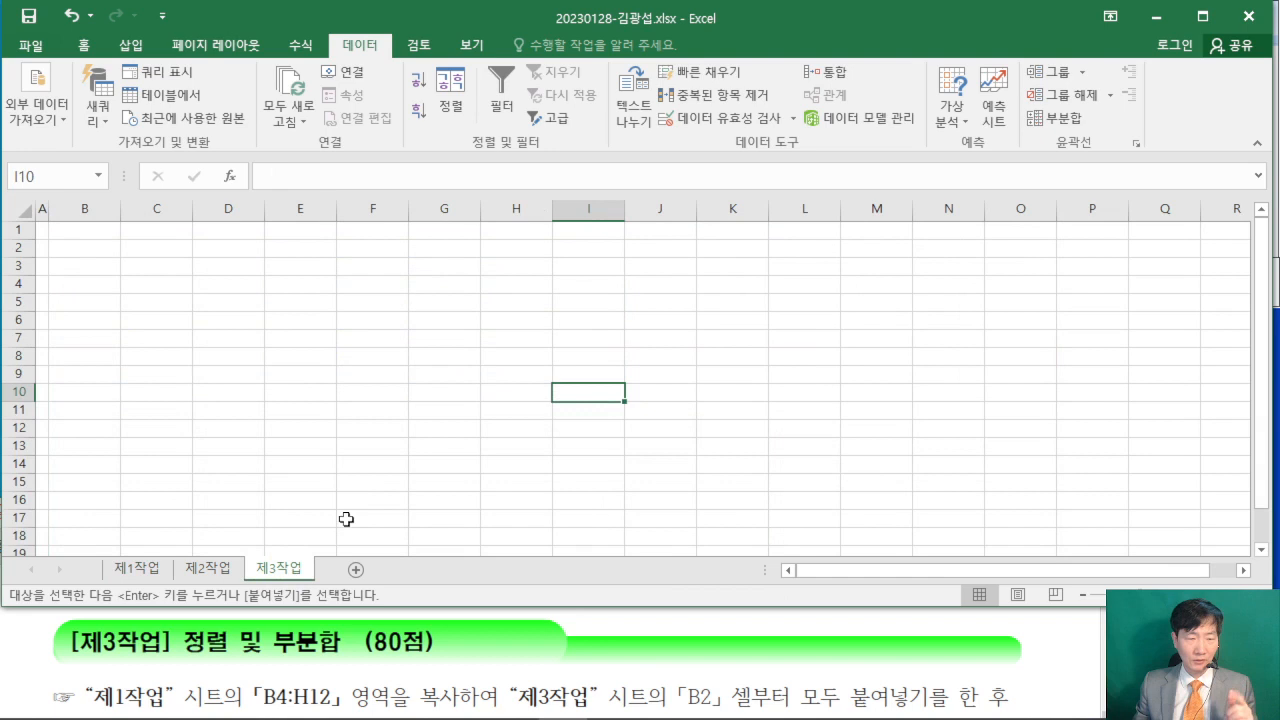
pyautogui.click(96, 250)
pyautogui.rightClick(96, 250)
pyautogui.click(129, 331)
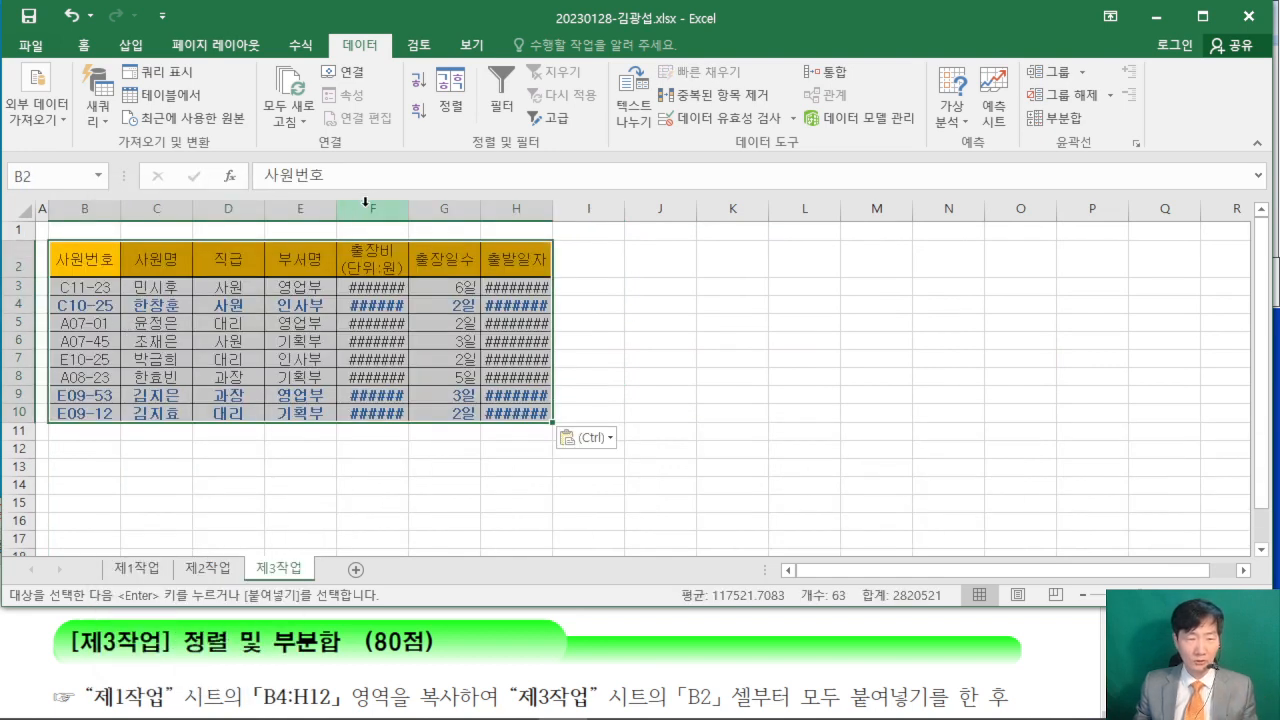
pyautogui.doubleClick(408, 208)
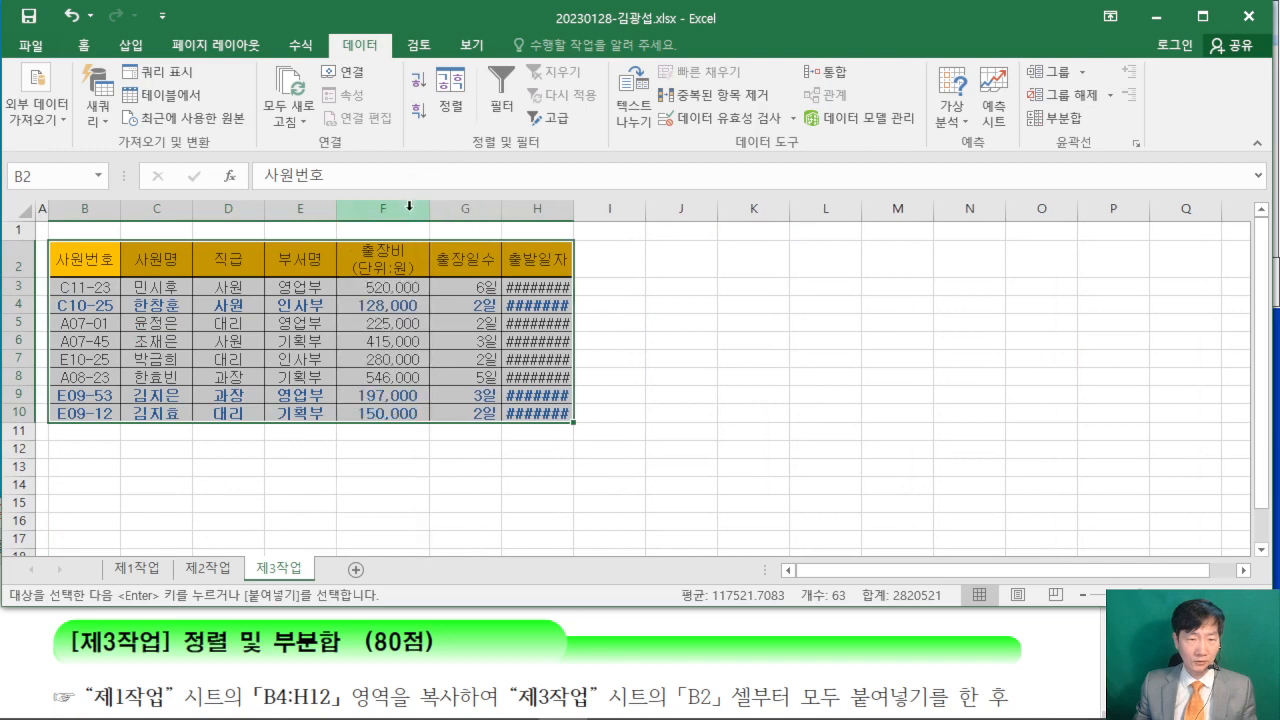
pyautogui.doubleClick(573, 208)
pyautogui.scroll(1, 703, 346)
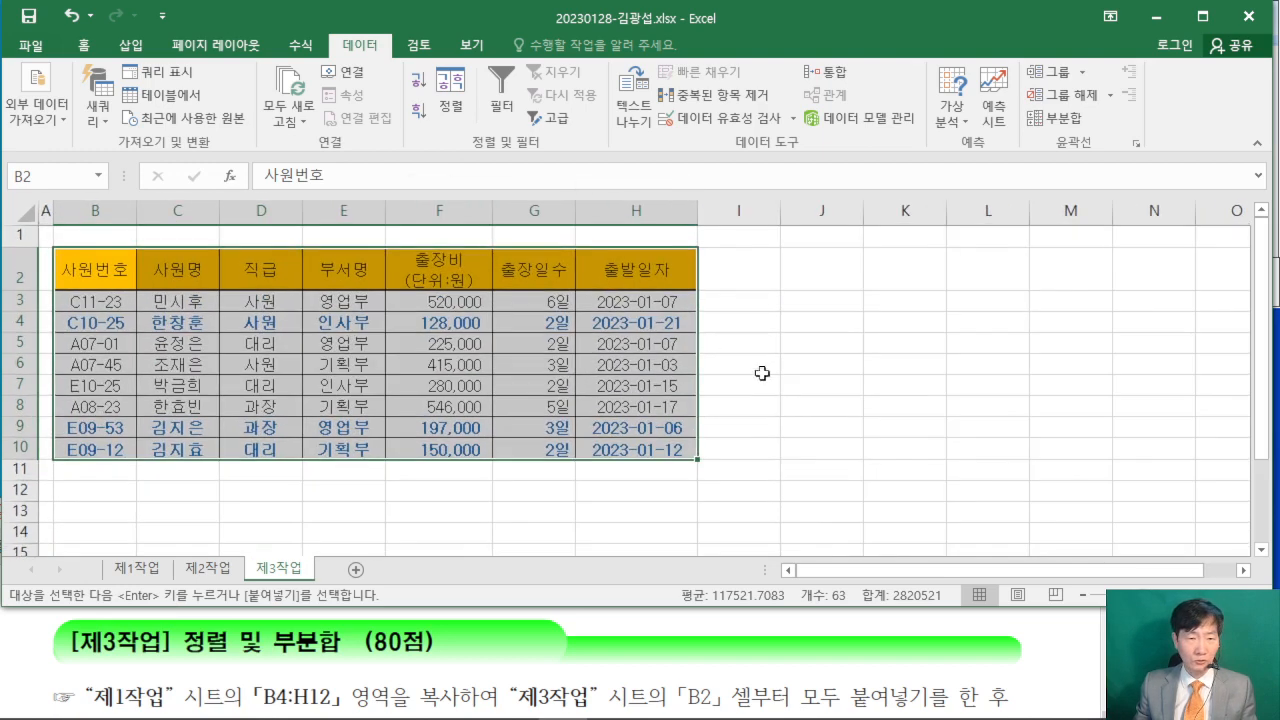
# - Examine the [제3작업] 조건 and 출력형태 in the exam PDF, marking the 부서명 column to determine its sort order
pyautogui.click(1050, 638)
pyautogui.scroll(-4, 1046, 628)
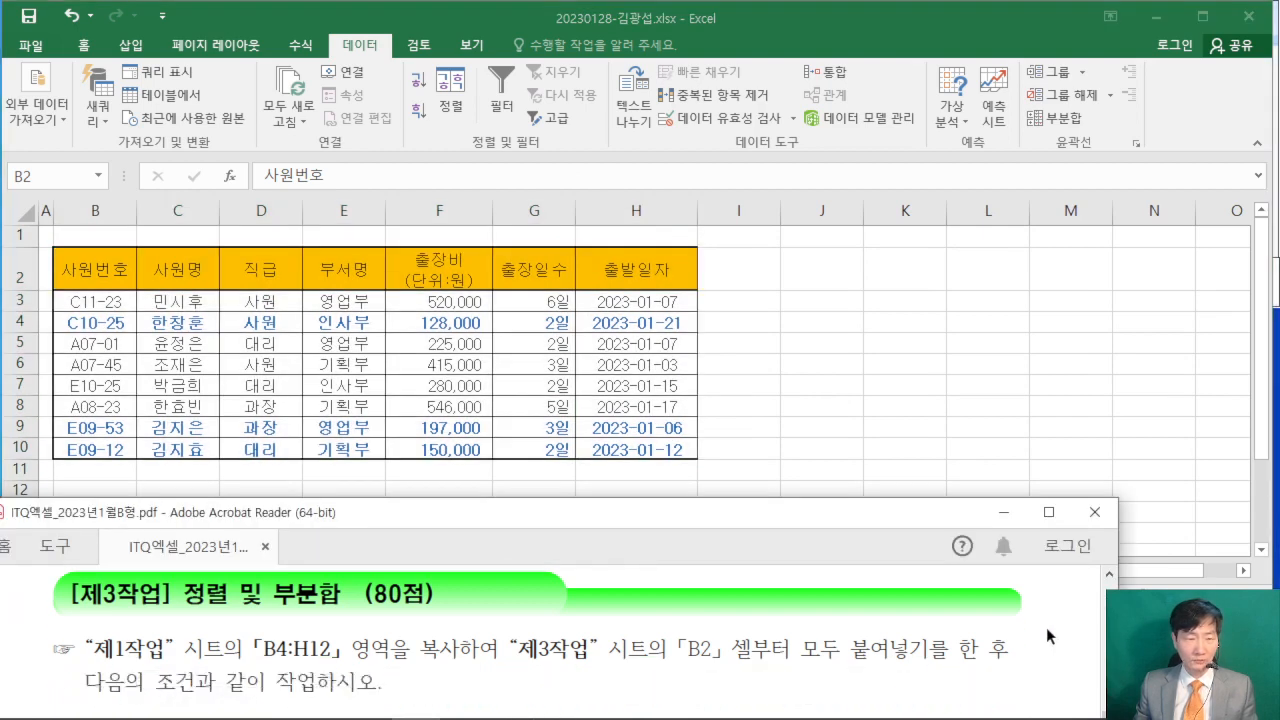
pyautogui.scroll(-1, 1043, 624)
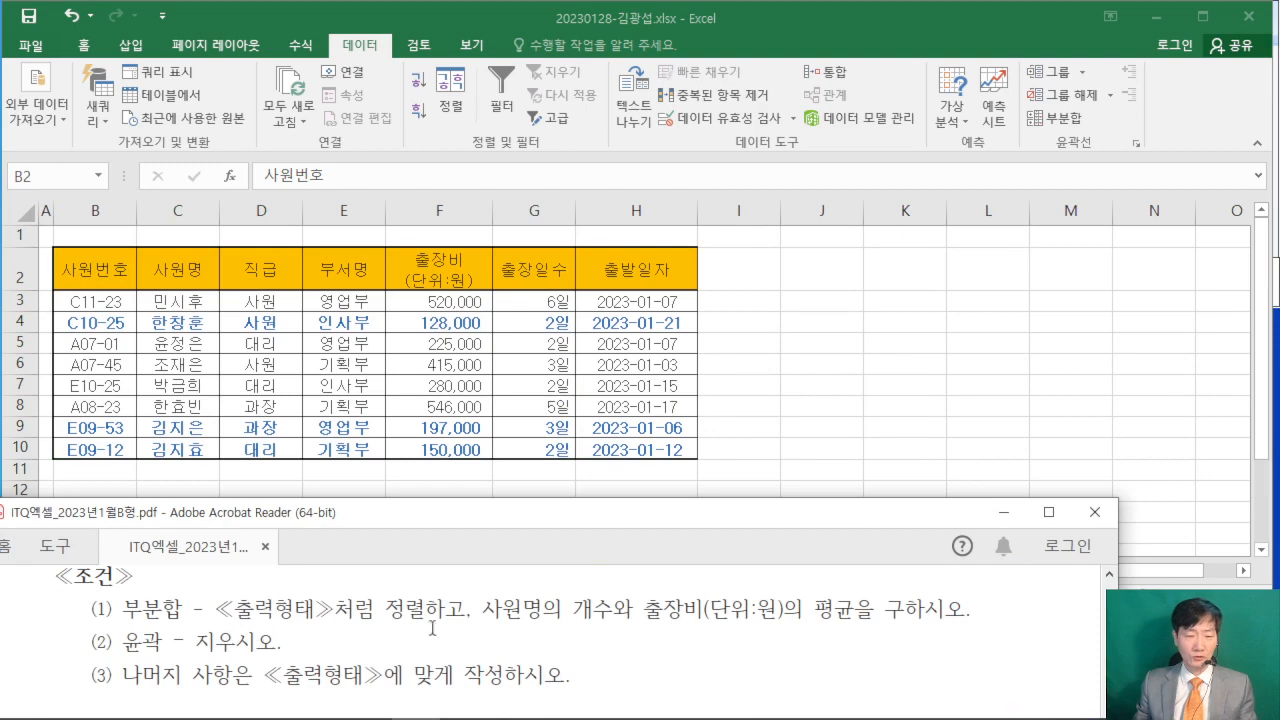
pyautogui.click(1047, 510)
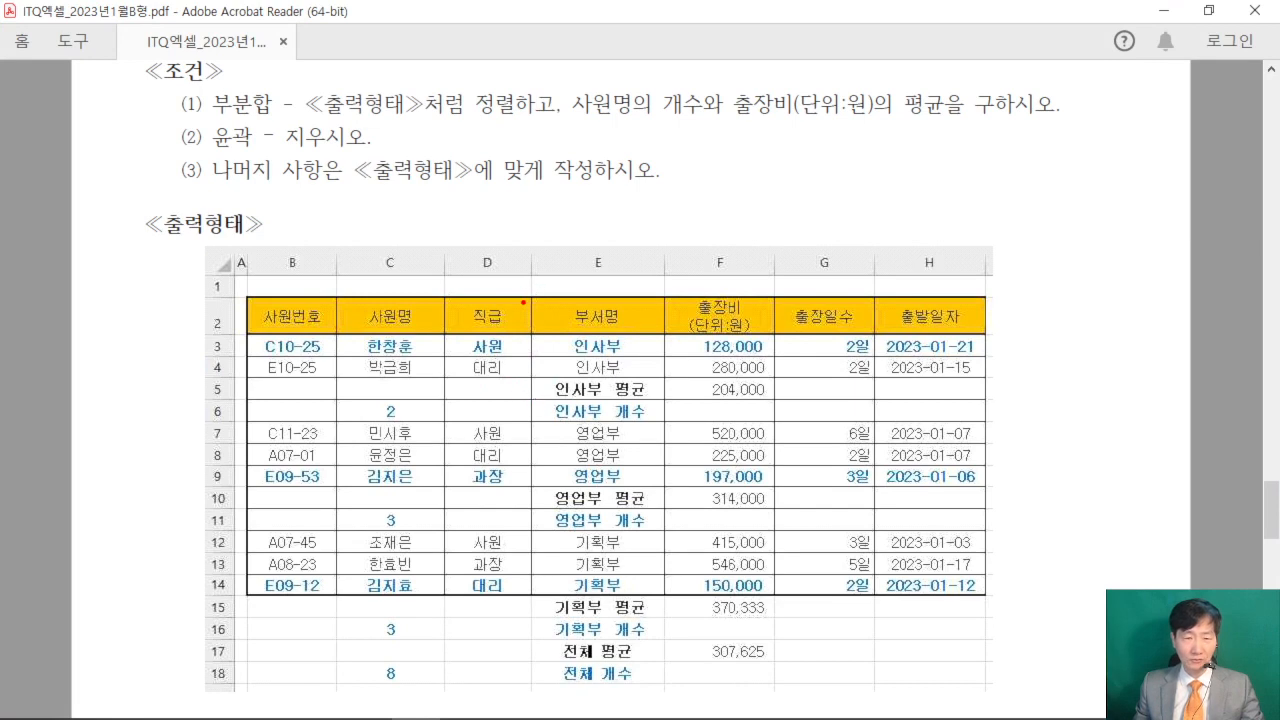
pyautogui.moveTo(532, 300)
pyautogui.mouseDown()
pyautogui.moveTo(618, 606)
pyautogui.moveTo(668, 690)
pyautogui.mouseUp()
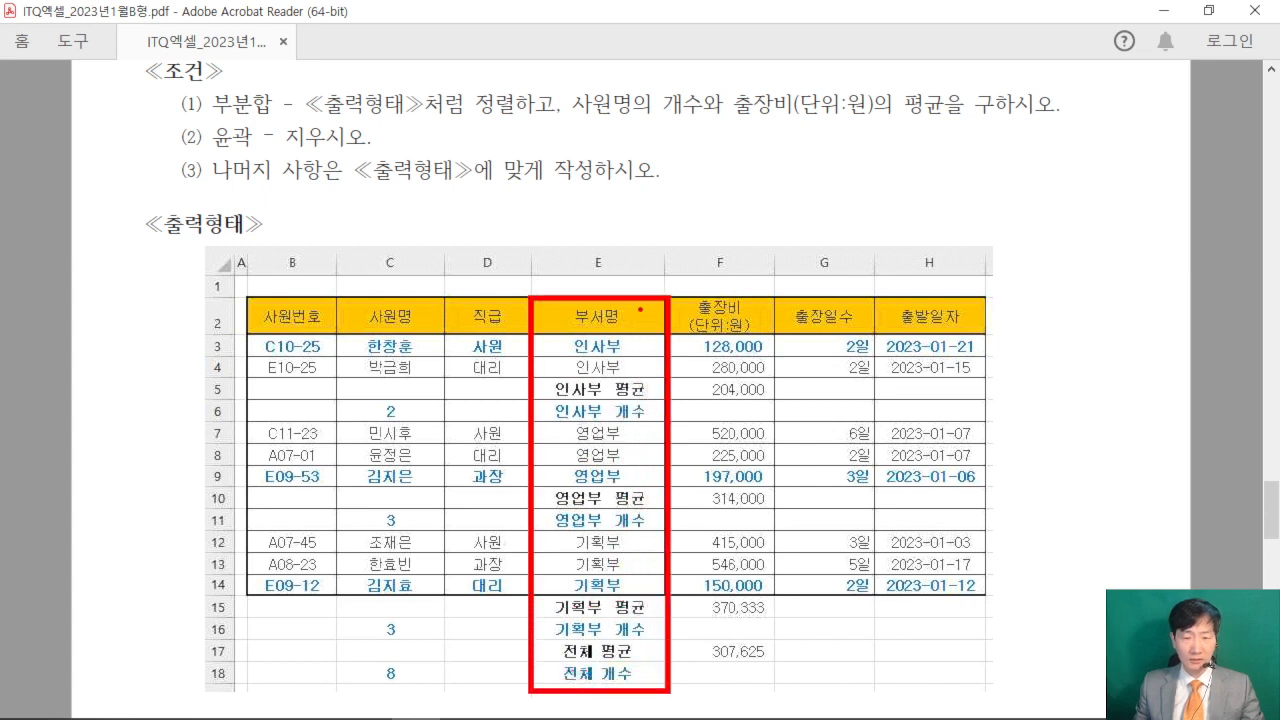
pyautogui.moveTo(693, 347); pyautogui.dragTo(713, 368)
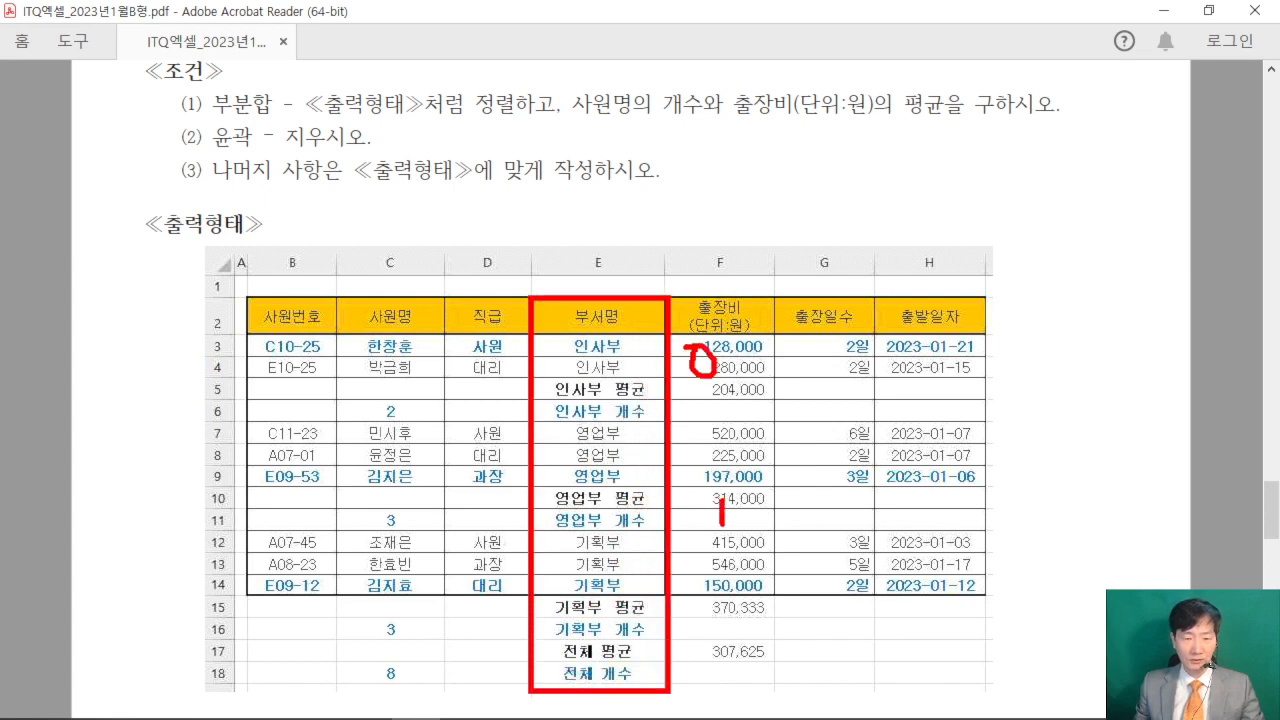
pyautogui.moveTo(714, 490); pyautogui.dragTo(722, 524)
pyautogui.moveTo(718, 573); pyautogui.dragTo(737, 614)
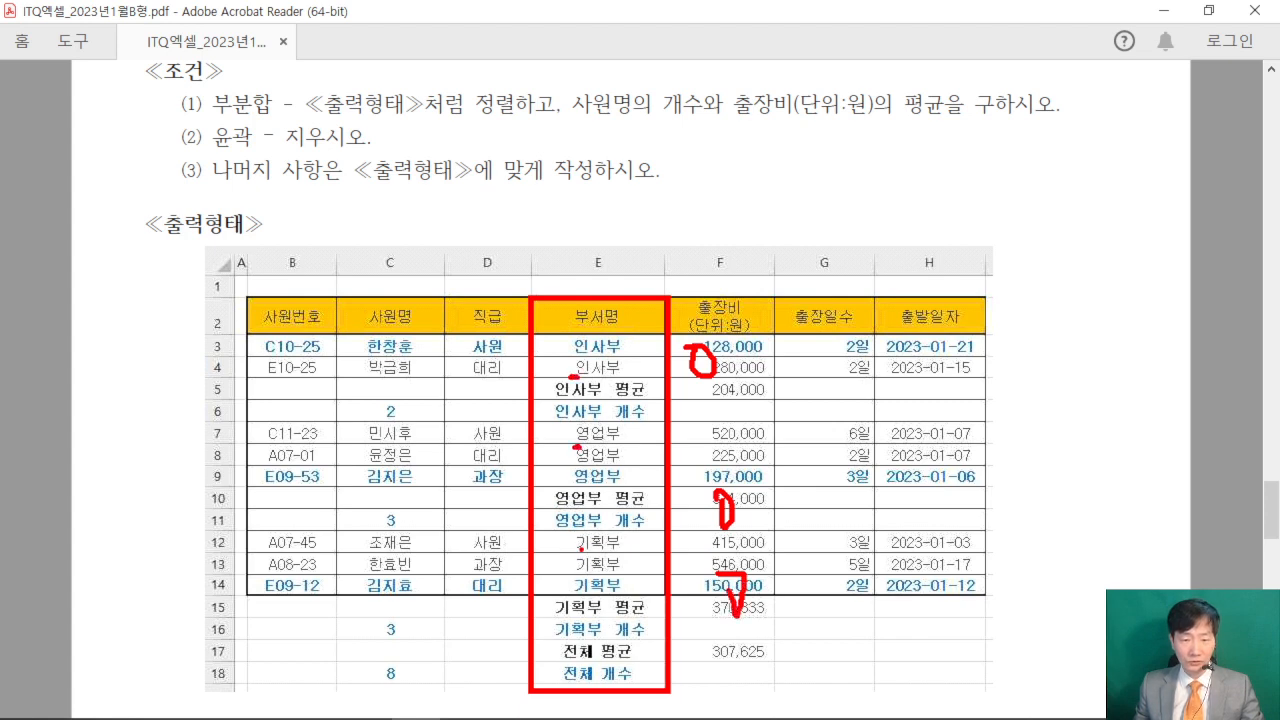
pyautogui.moveTo(788, 168); pyautogui.dragTo(793, 172)
pyautogui.moveTo(766, 182); pyautogui.dragTo(808, 290)
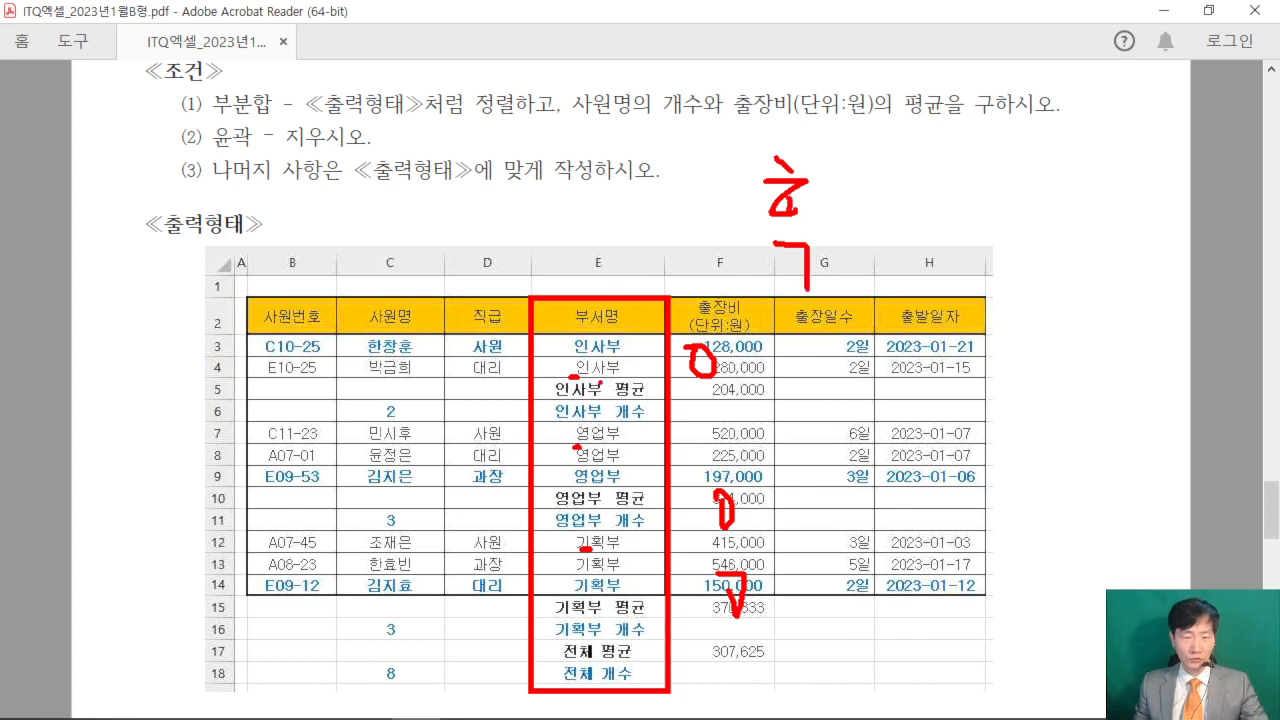
pyautogui.press('Escape')
pyautogui.click(1209, 10)
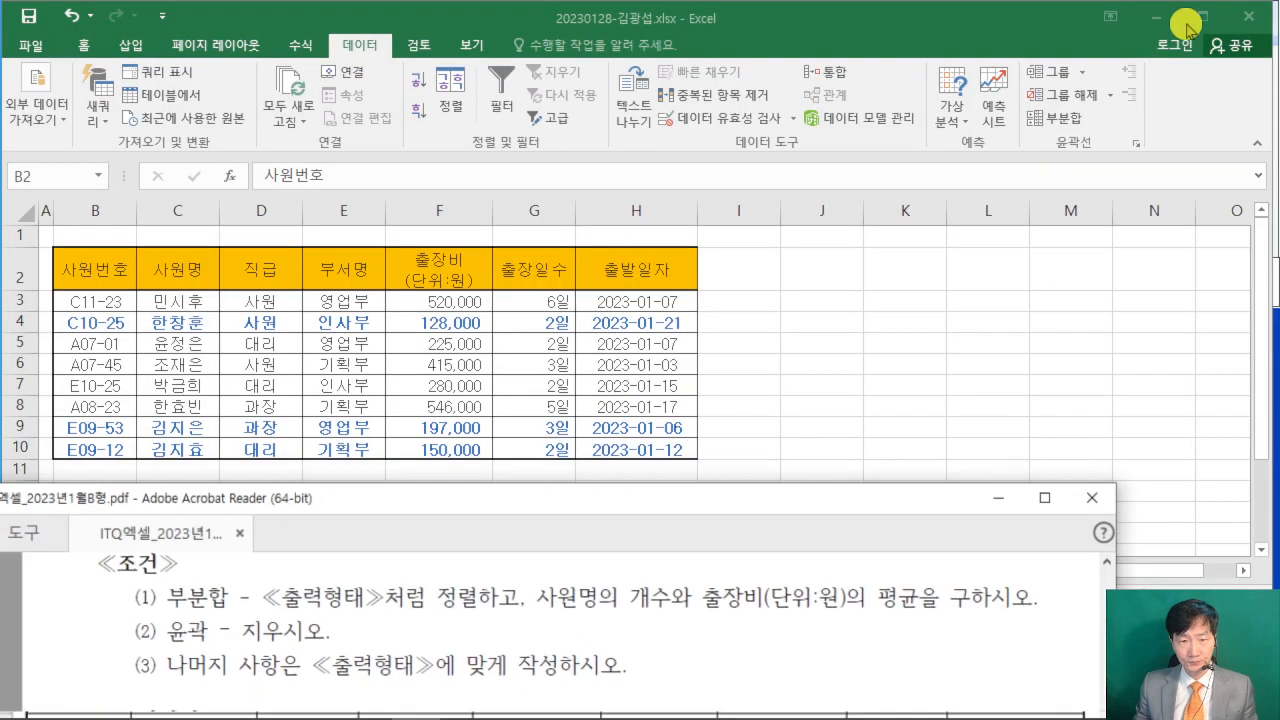
# - Sort the 제3작업 table by 부서명 in descending order
pyautogui.click(338, 268)
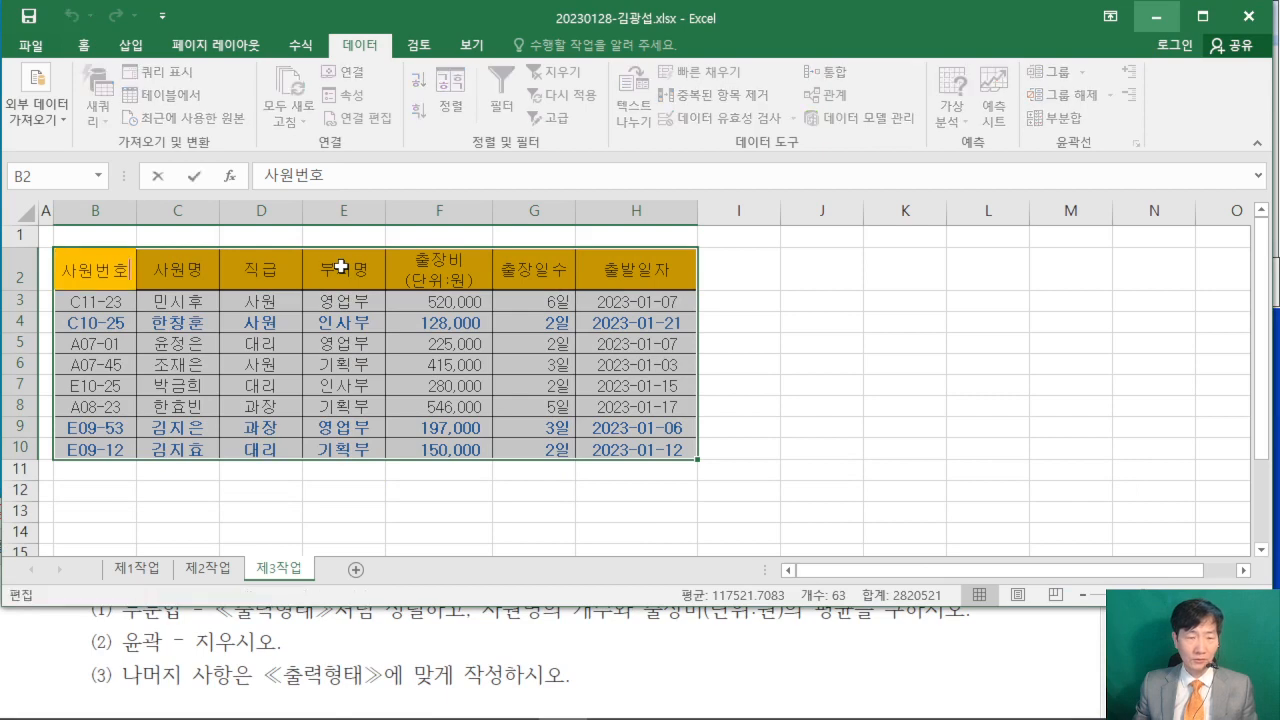
pyautogui.click(330, 268)
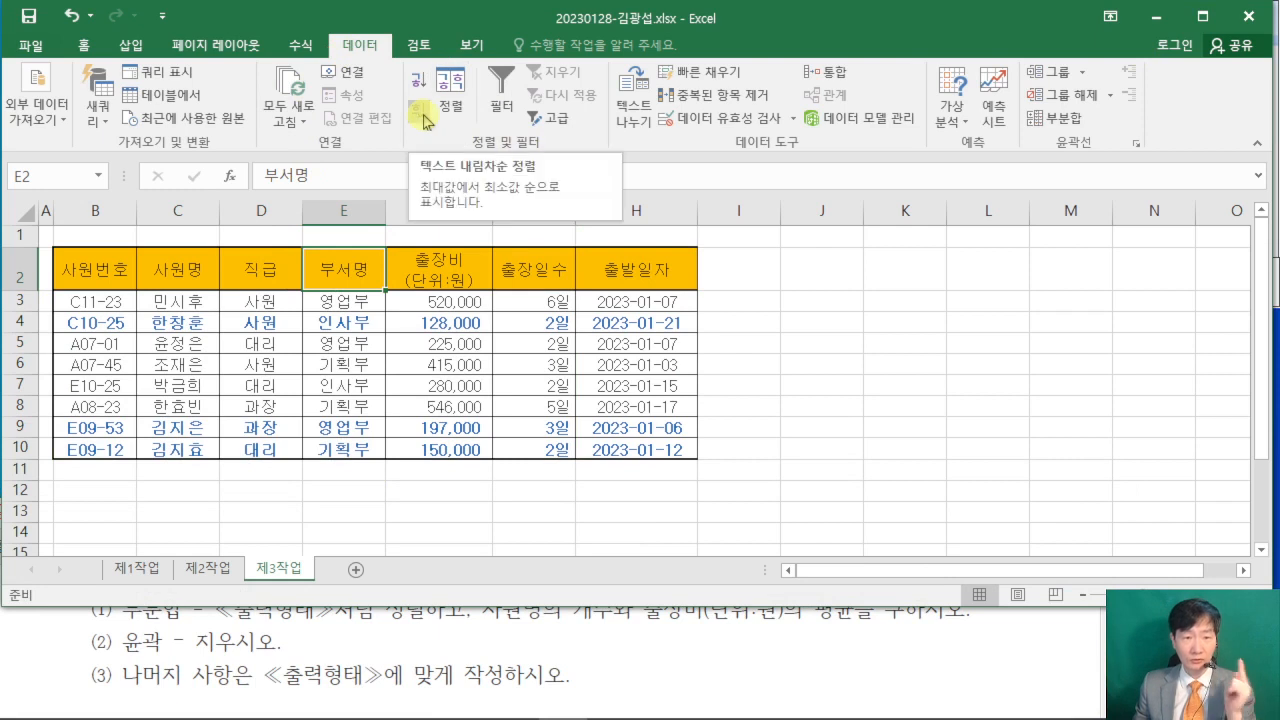
pyautogui.click(422, 120)
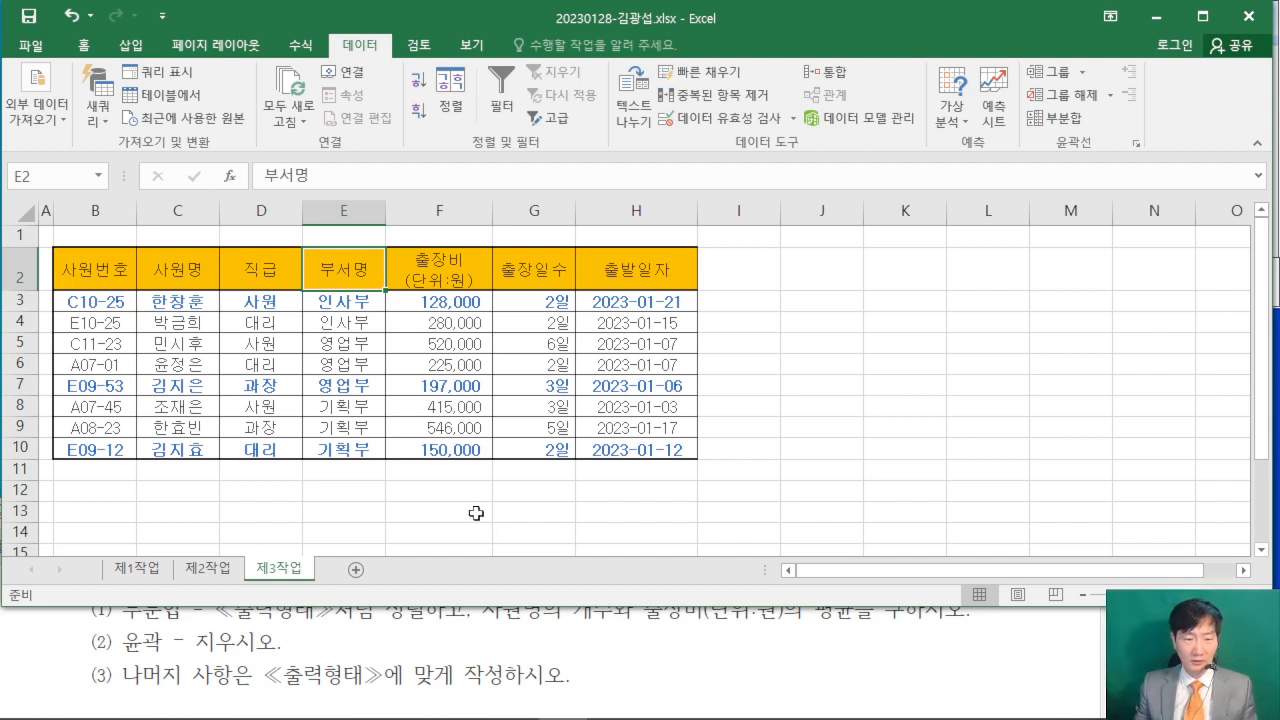
# - Check in the exam PDF which fields and functions the 부분합 condition requires and in what order, and return to the 제3작업 sheet
pyautogui.click(1014, 656)
pyautogui.scroll(1, 1014, 656)
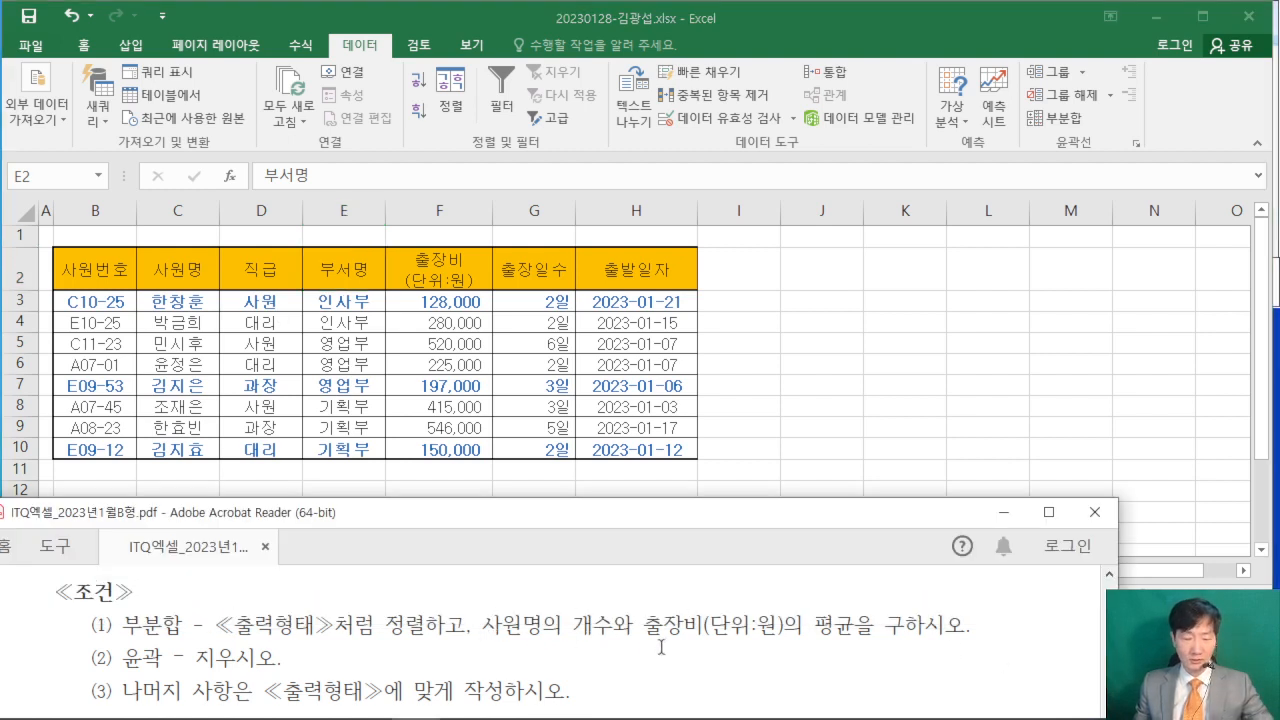
pyautogui.moveTo(826, 648); pyautogui.dragTo(510, 648)
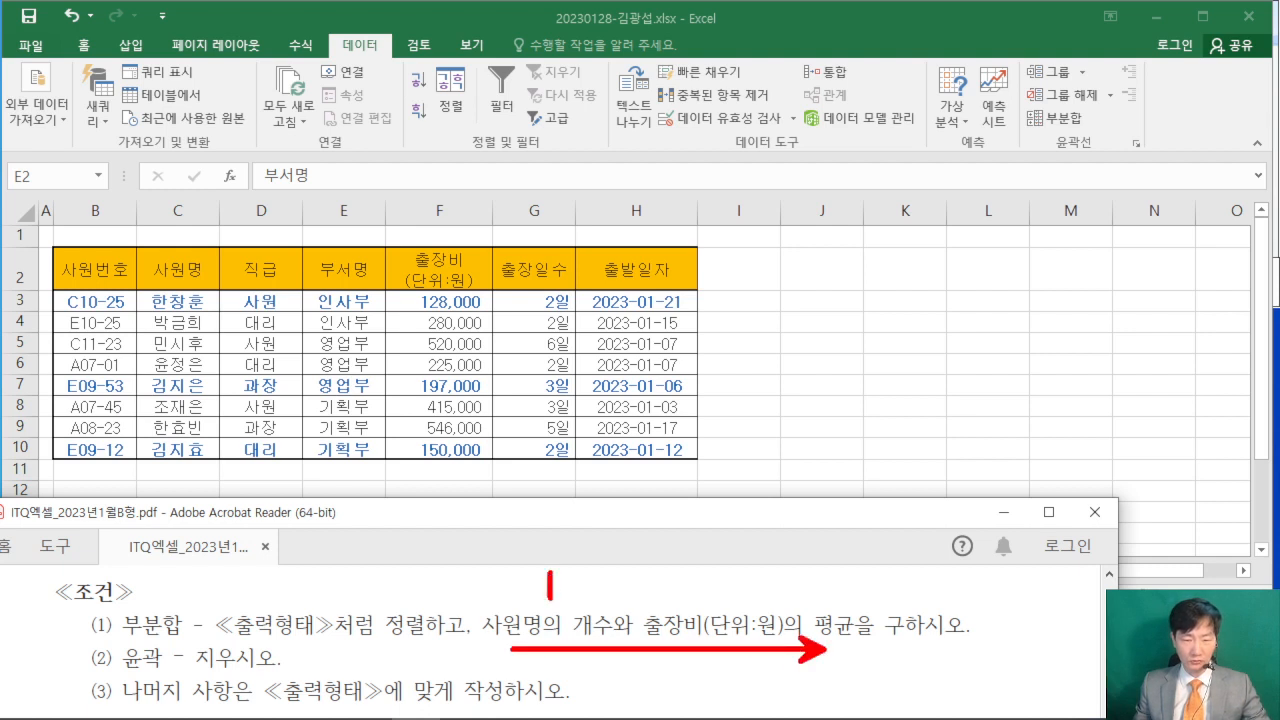
pyautogui.moveTo(716, 568)
pyautogui.mouseDown()
pyautogui.moveTo(728, 584)
pyautogui.moveTo(762, 582)
pyautogui.mouseUp()
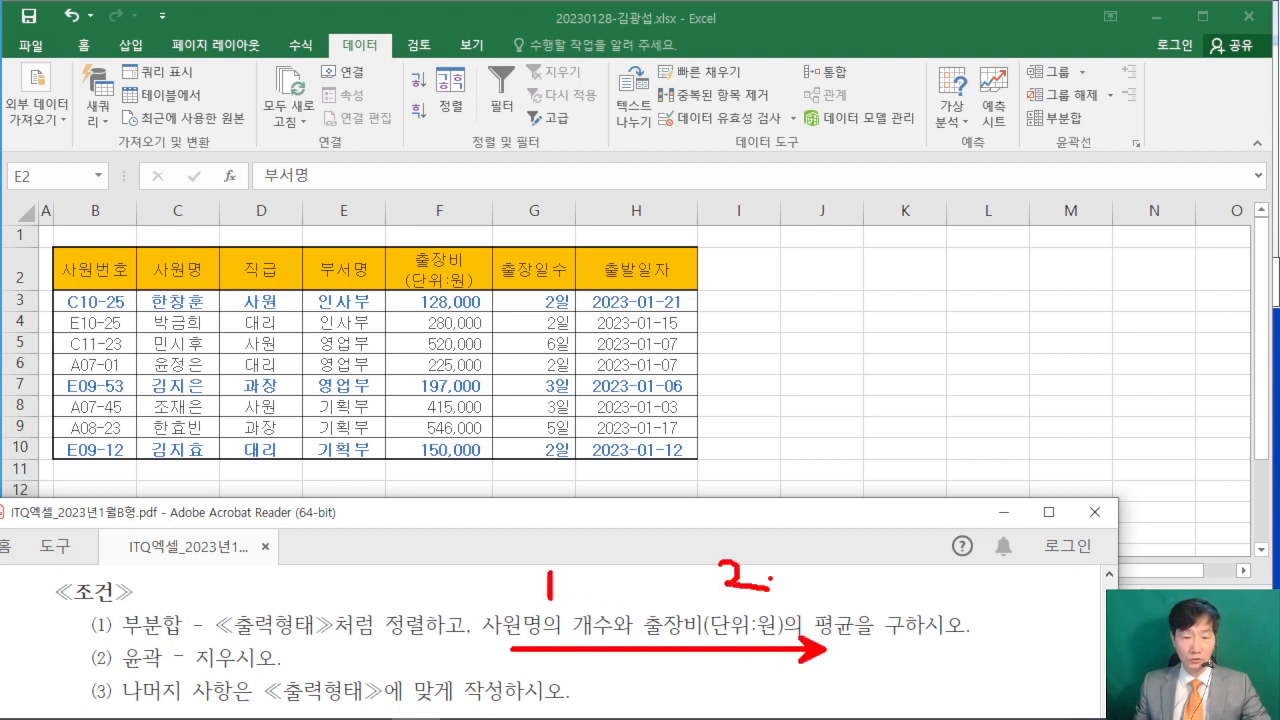
pyautogui.press('Escape')
pyautogui.click(852, 14)
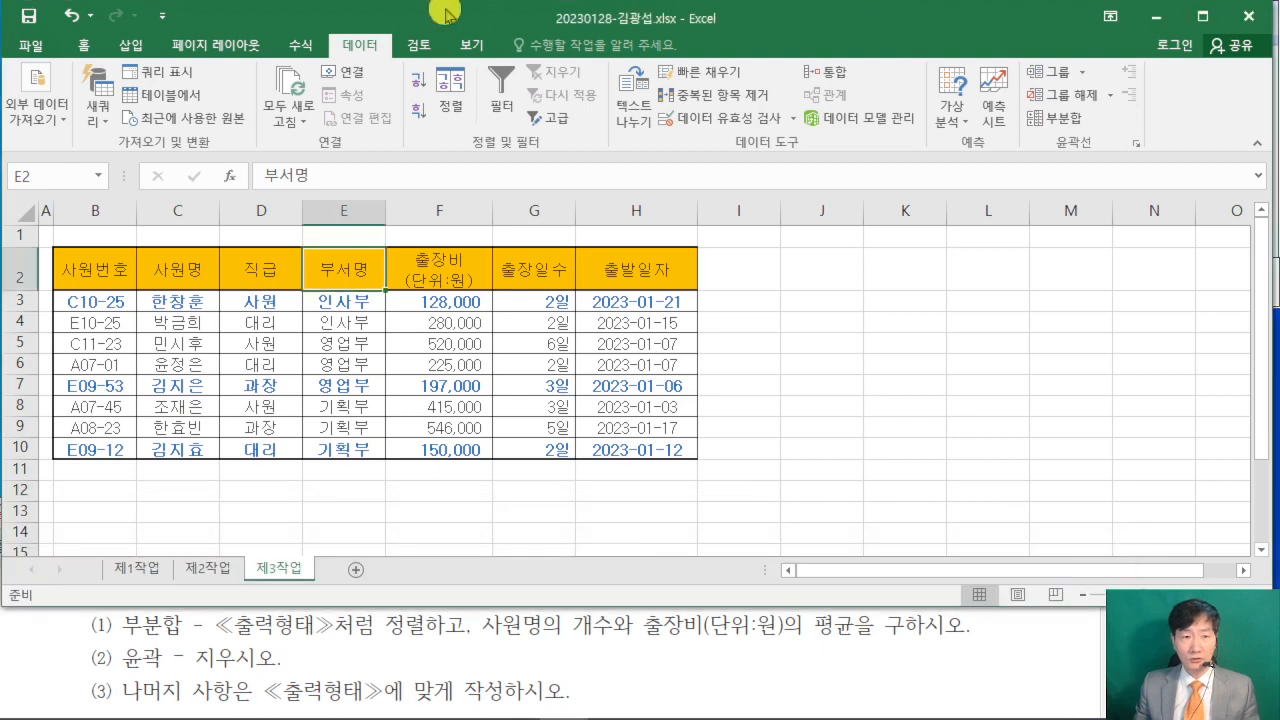
# - Start a 부분합 on the 제3작업 table with 부서명 as the grouping field
pyautogui.click(1064, 122)
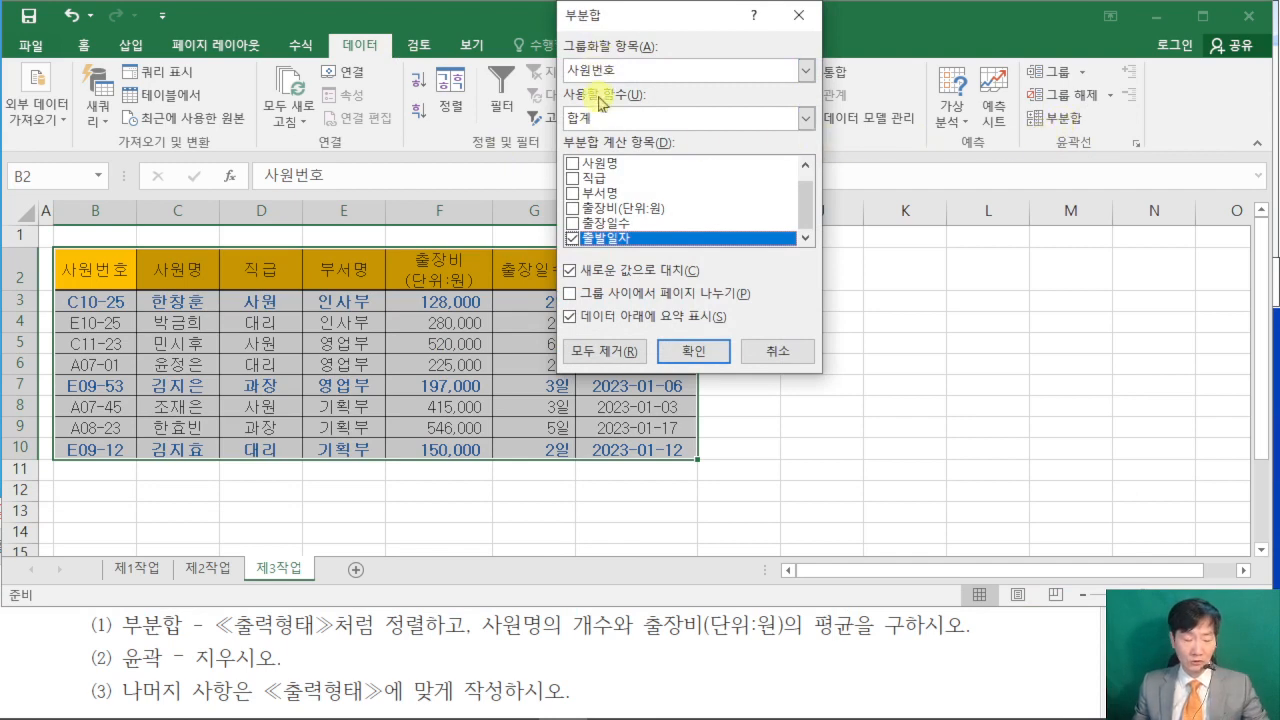
pyautogui.moveTo(306, 249)
pyautogui.mouseDown()
pyautogui.moveTo(309, 286)
pyautogui.moveTo(377, 299)
pyautogui.mouseUp()
pyautogui.moveTo(373, 248)
pyautogui.mouseDown()
pyautogui.moveTo(591, 112)
pyautogui.moveTo(605, 83)
pyautogui.mouseUp()
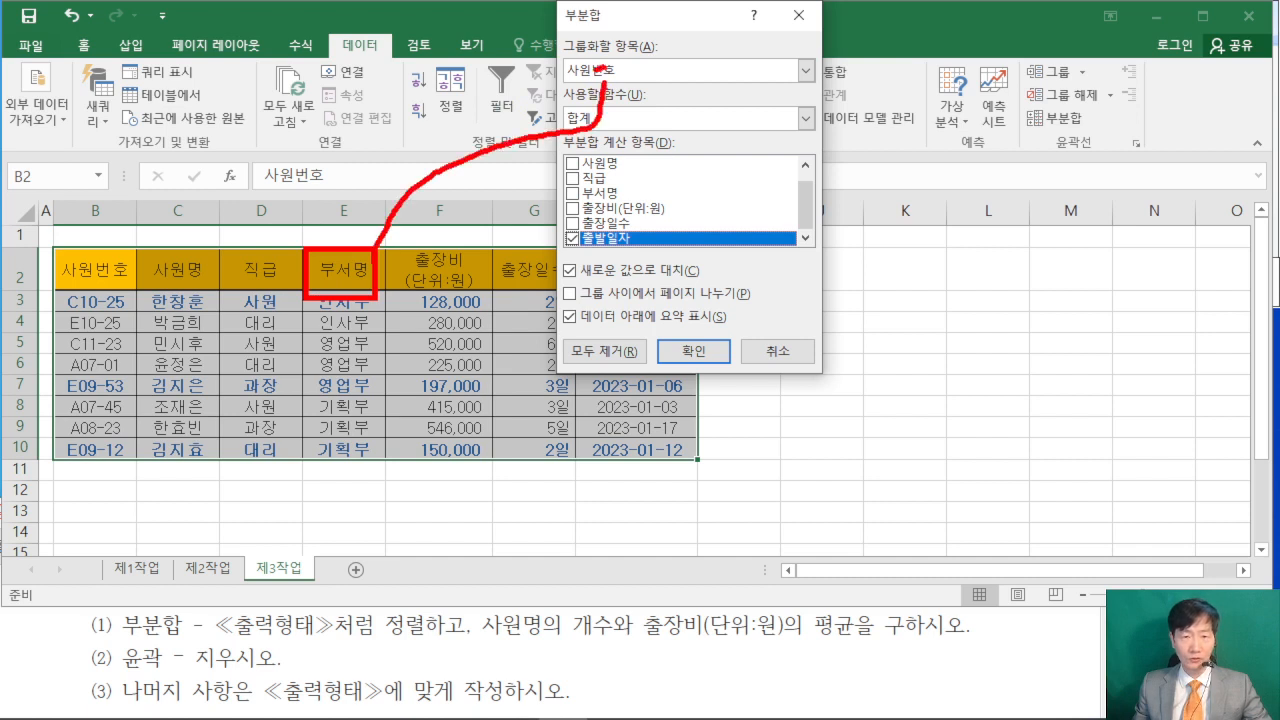
pyautogui.press('Escape')
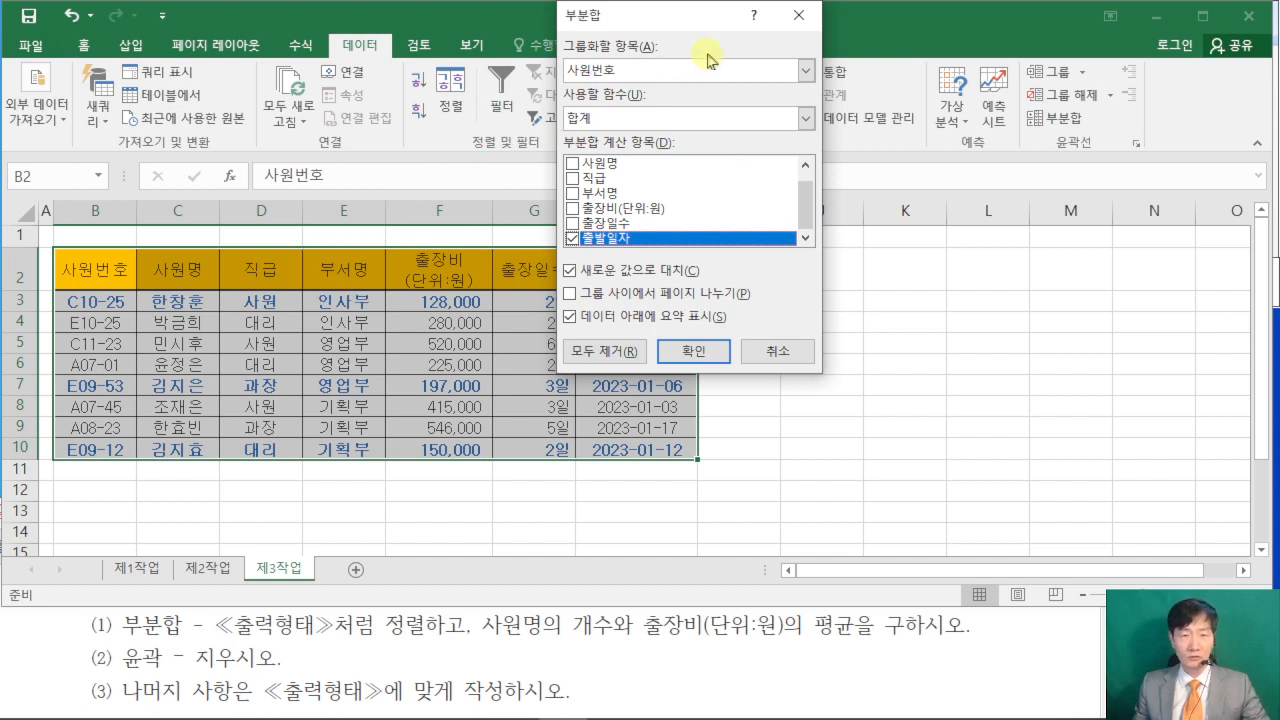
pyautogui.click(806, 70)
pyautogui.click(660, 134)
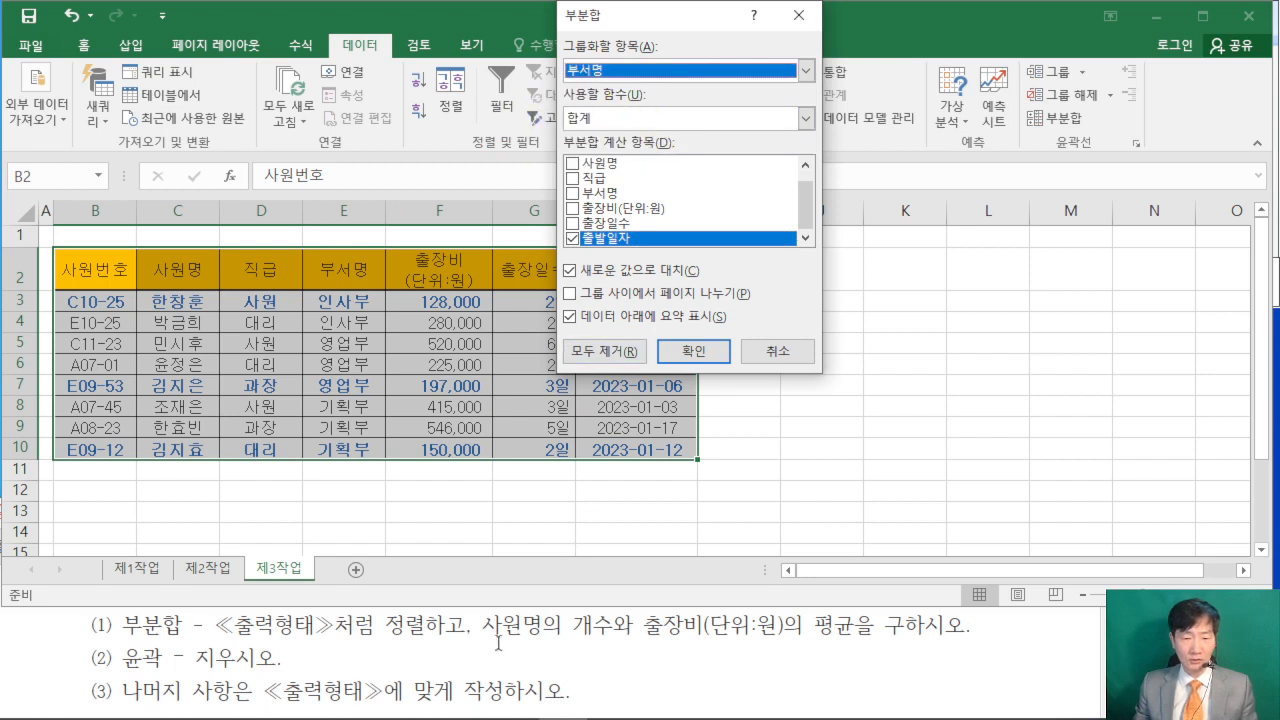
# - Highlight the 사원명 개수 requirement in the exam PDF and apply the 부분합 with the 개수 function for 사원명 only
pyautogui.moveTo(634, 626); pyautogui.dragTo(483, 626)
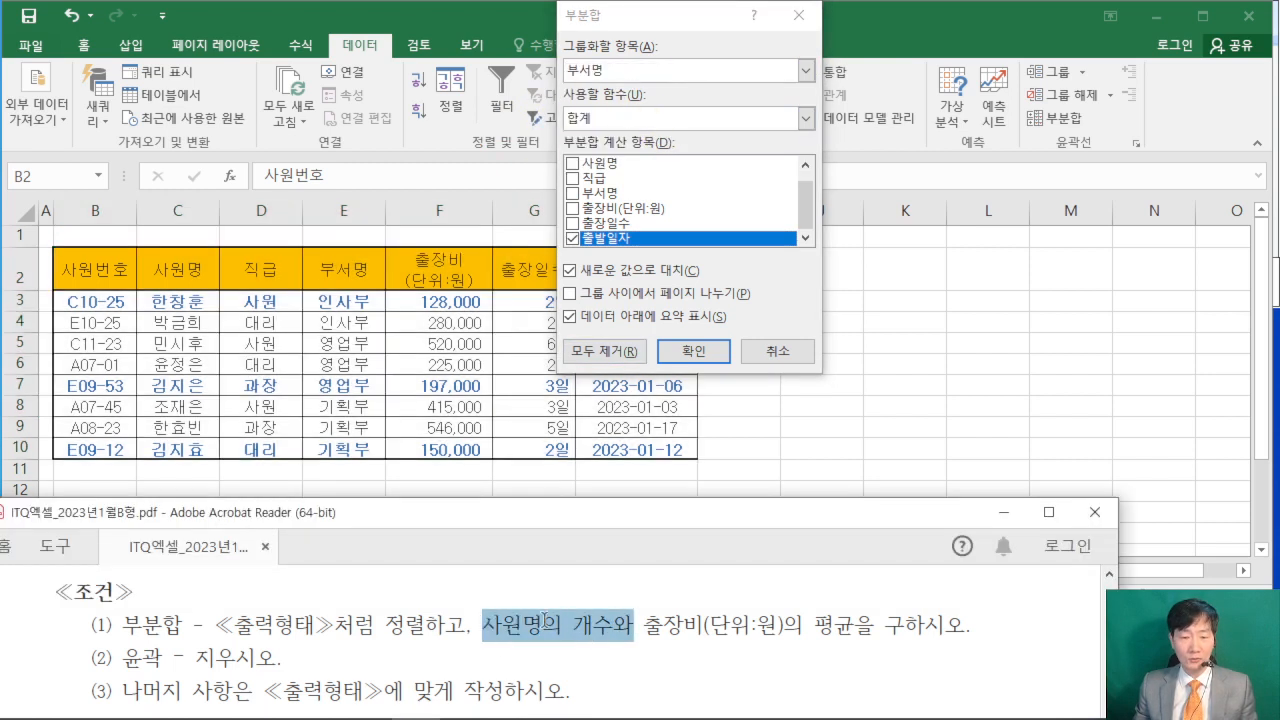
pyautogui.click(543, 586)
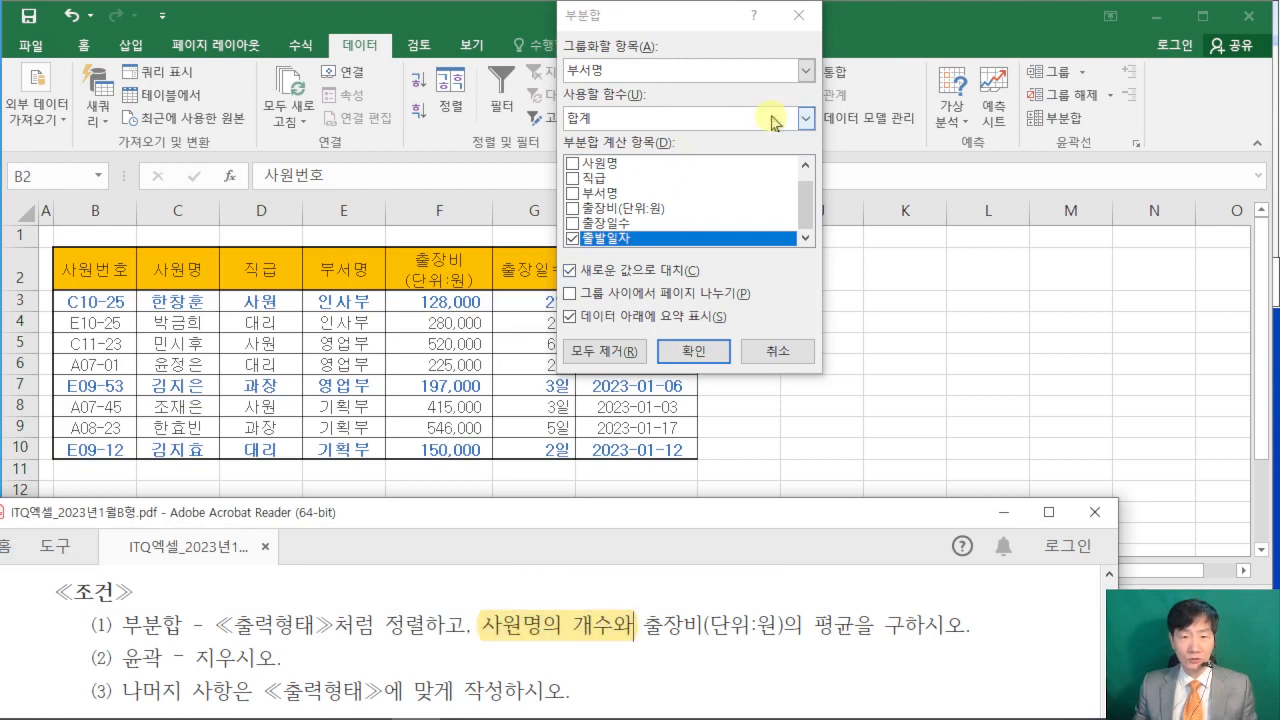
pyautogui.click(806, 118)
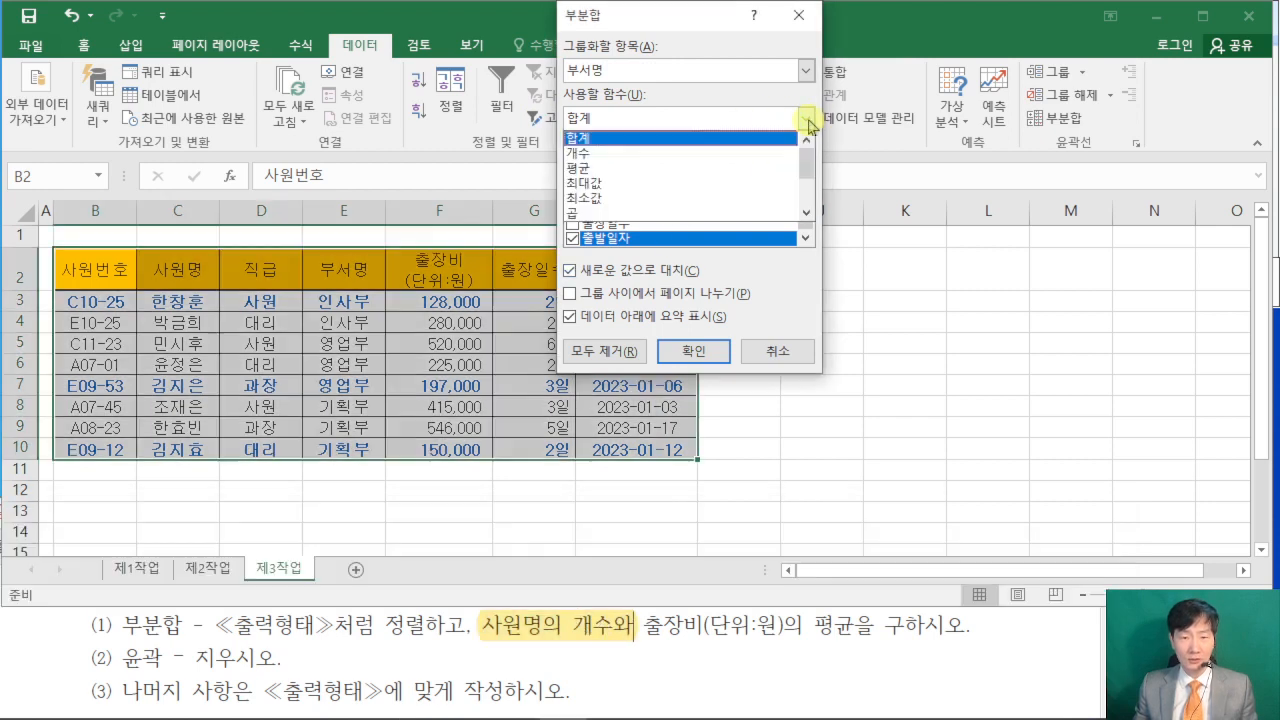
pyautogui.click(670, 153)
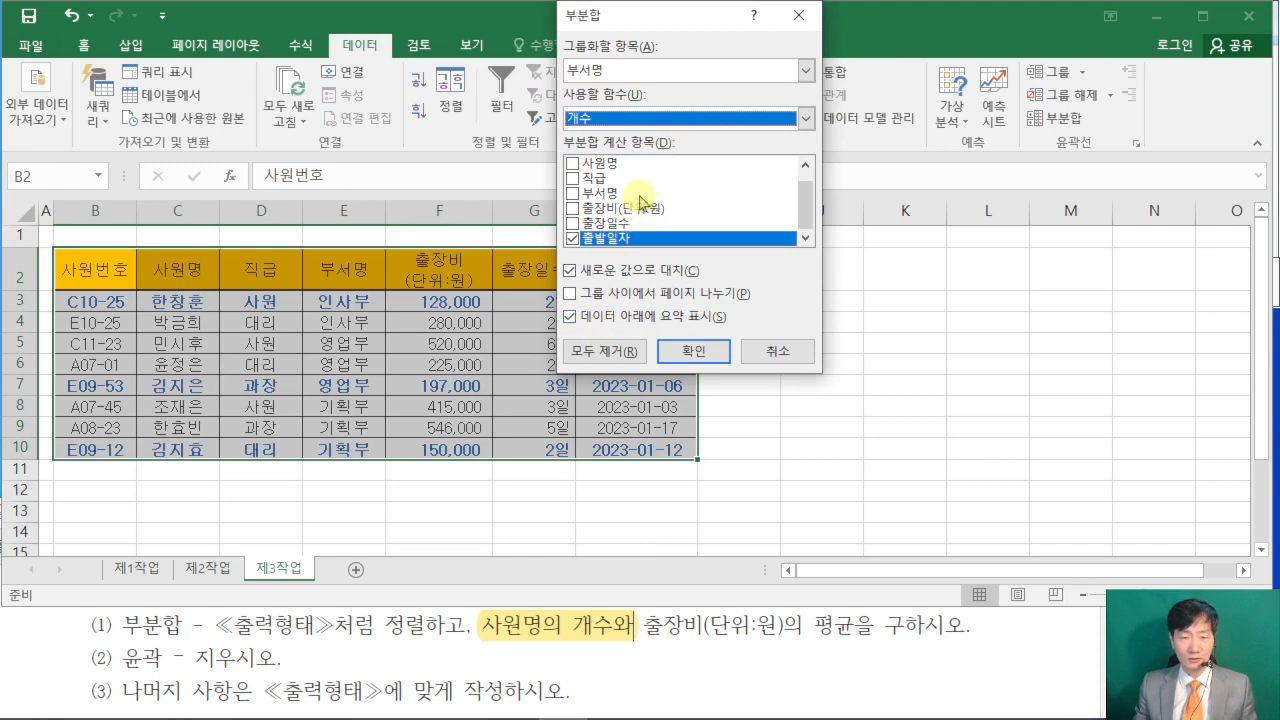
pyautogui.click(572, 239)
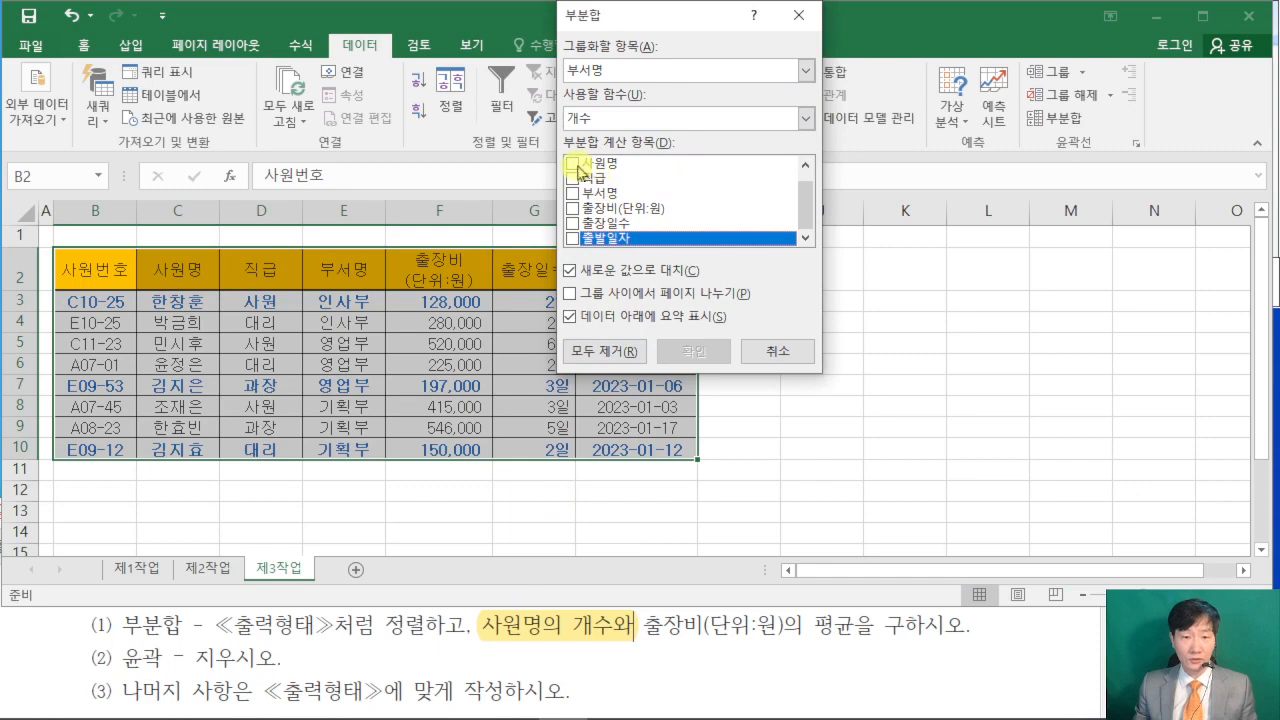
pyautogui.click(572, 163)
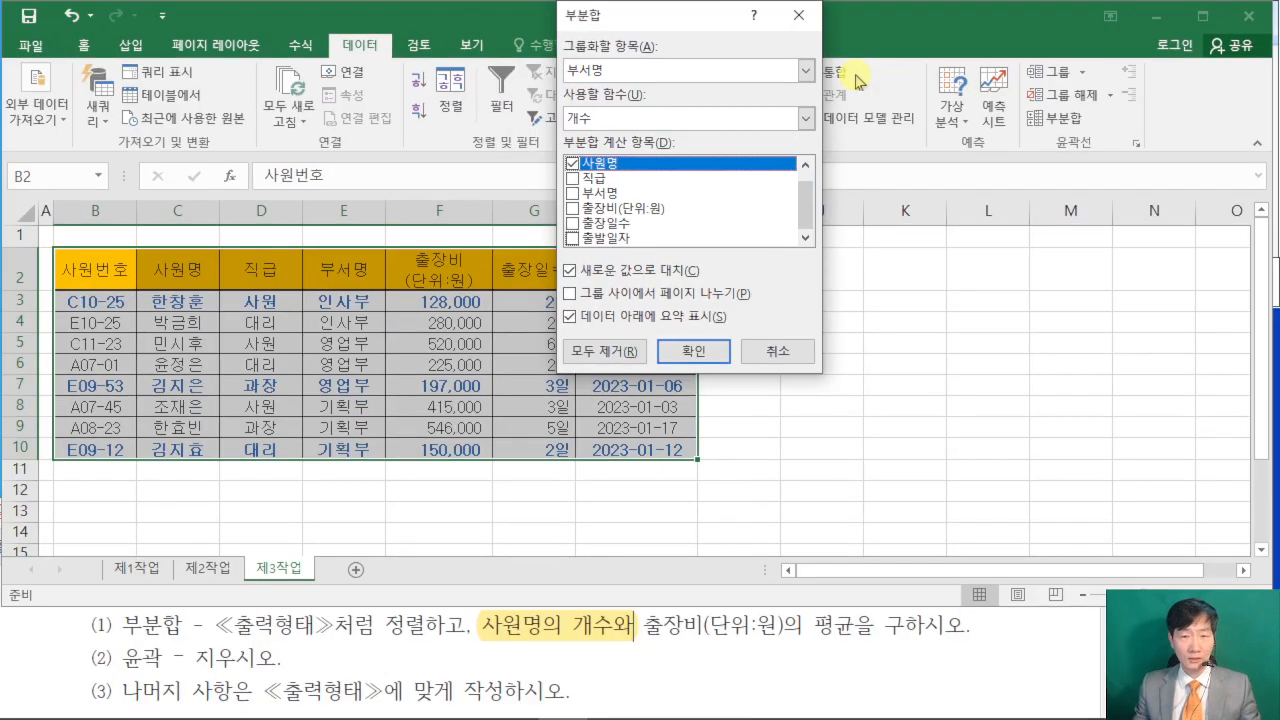
pyautogui.click(697, 358)
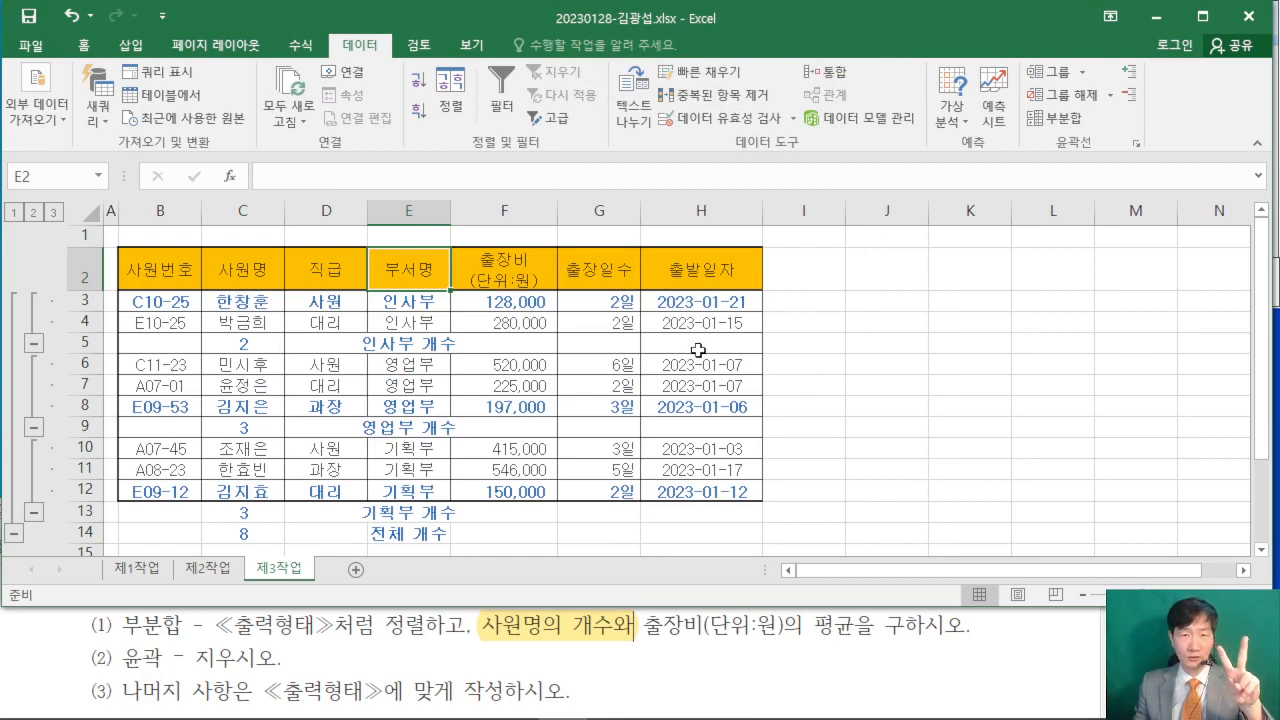
# - Start a second 부분합 and highlight the 출장비(단위:원) 평균 requirement in condition (1) of the exam PDF
pyautogui.click(1059, 128)
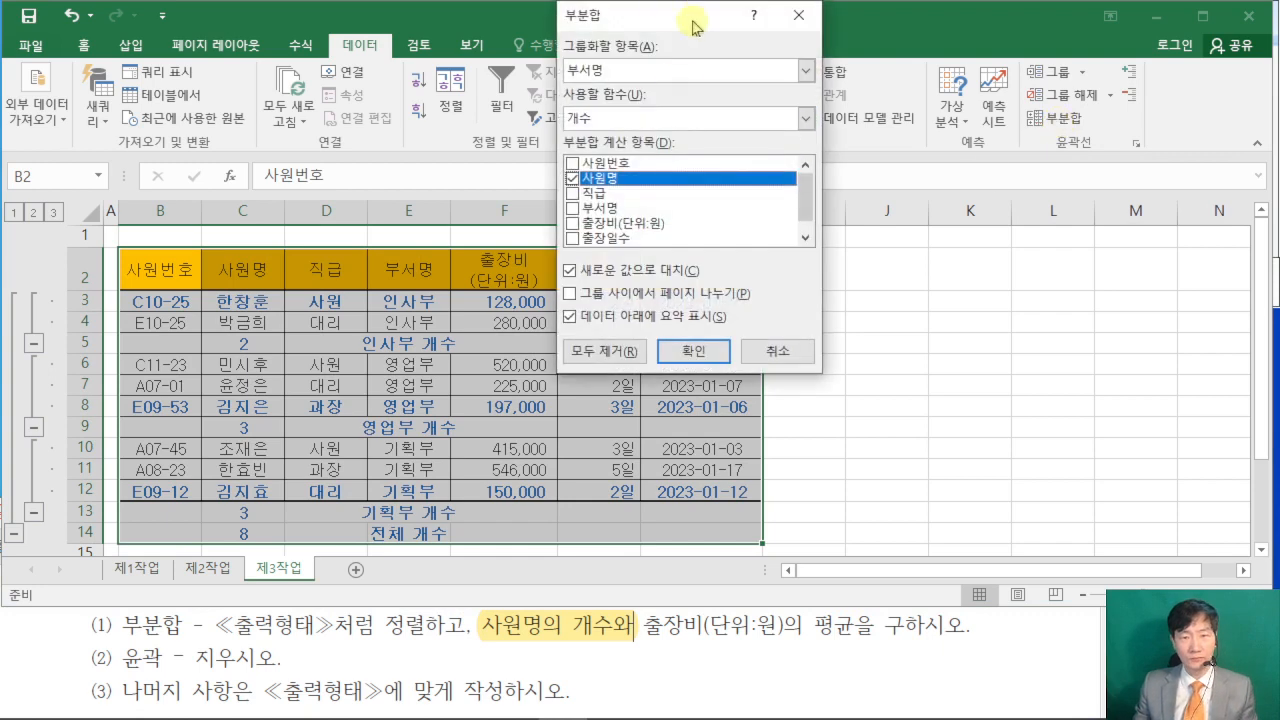
pyautogui.moveTo(693, 27); pyautogui.dragTo(874, 75)
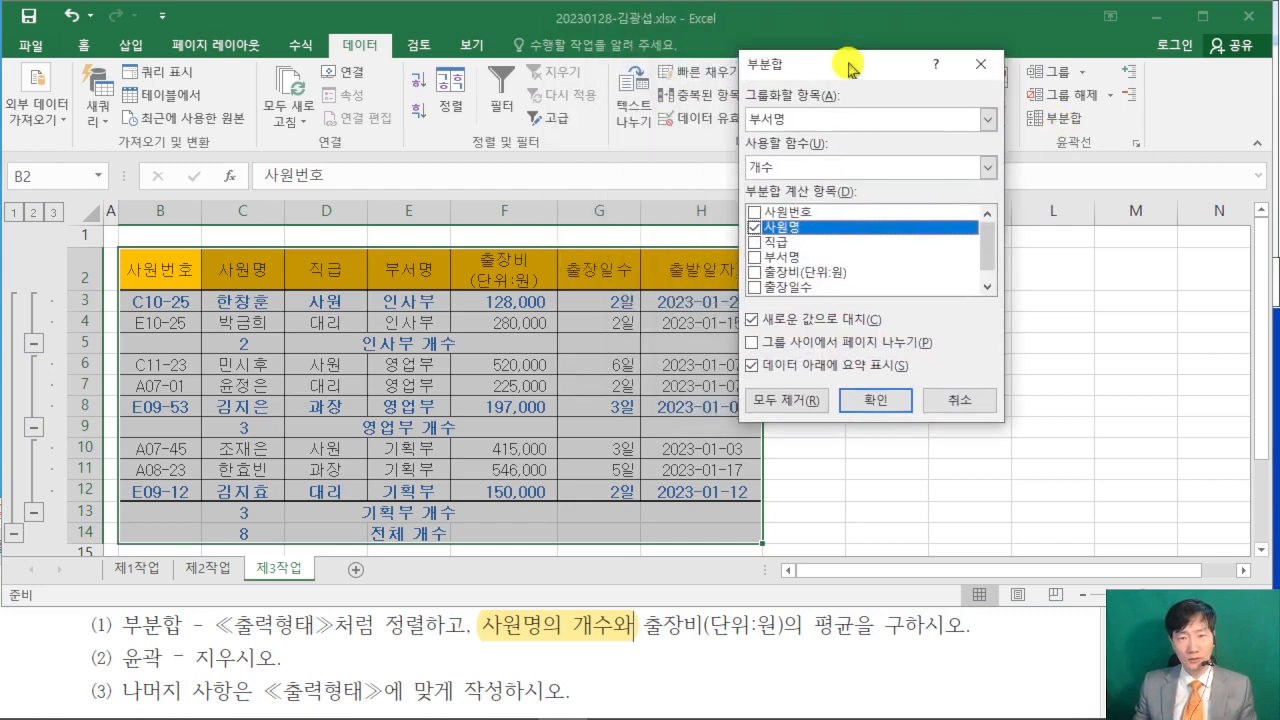
pyautogui.click(650, 635)
pyautogui.moveTo(645, 630); pyautogui.dragTo(838, 638)
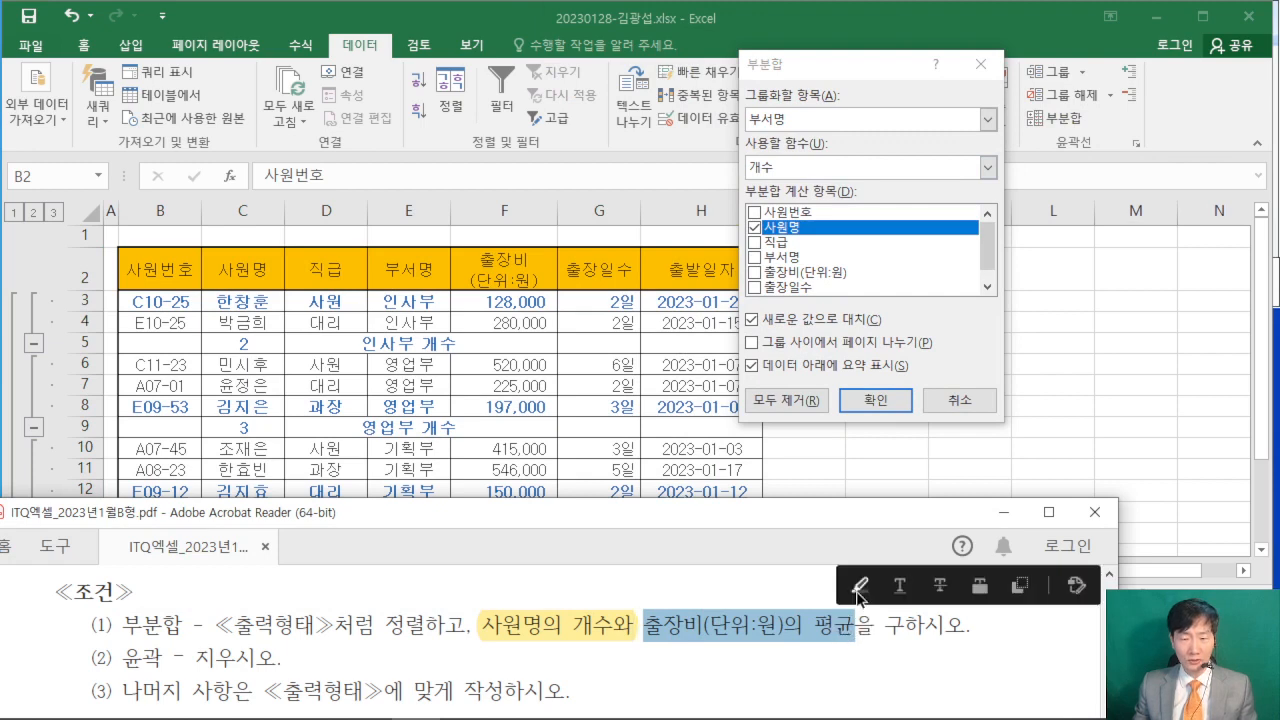
pyautogui.click(856, 585)
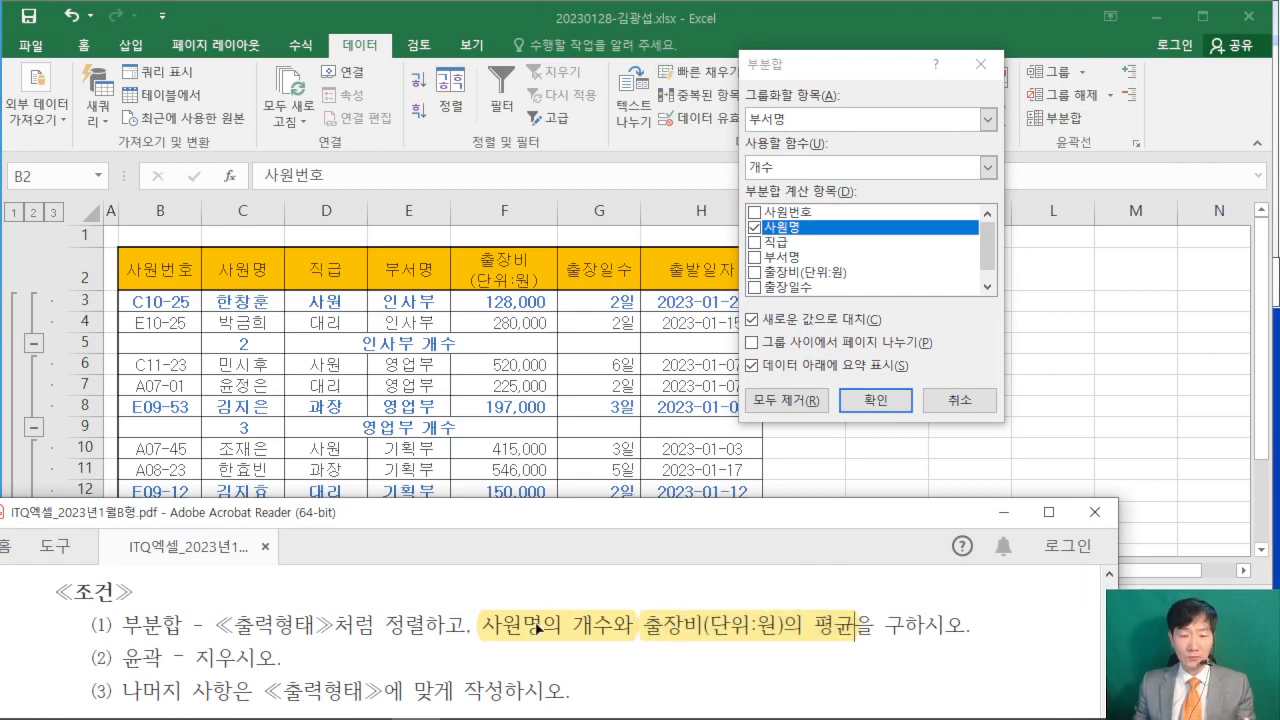
# - Set the second 부분합 to the 평균 function for 출장비(단위:원) instead of 사원명
pyautogui.click(839, 78)
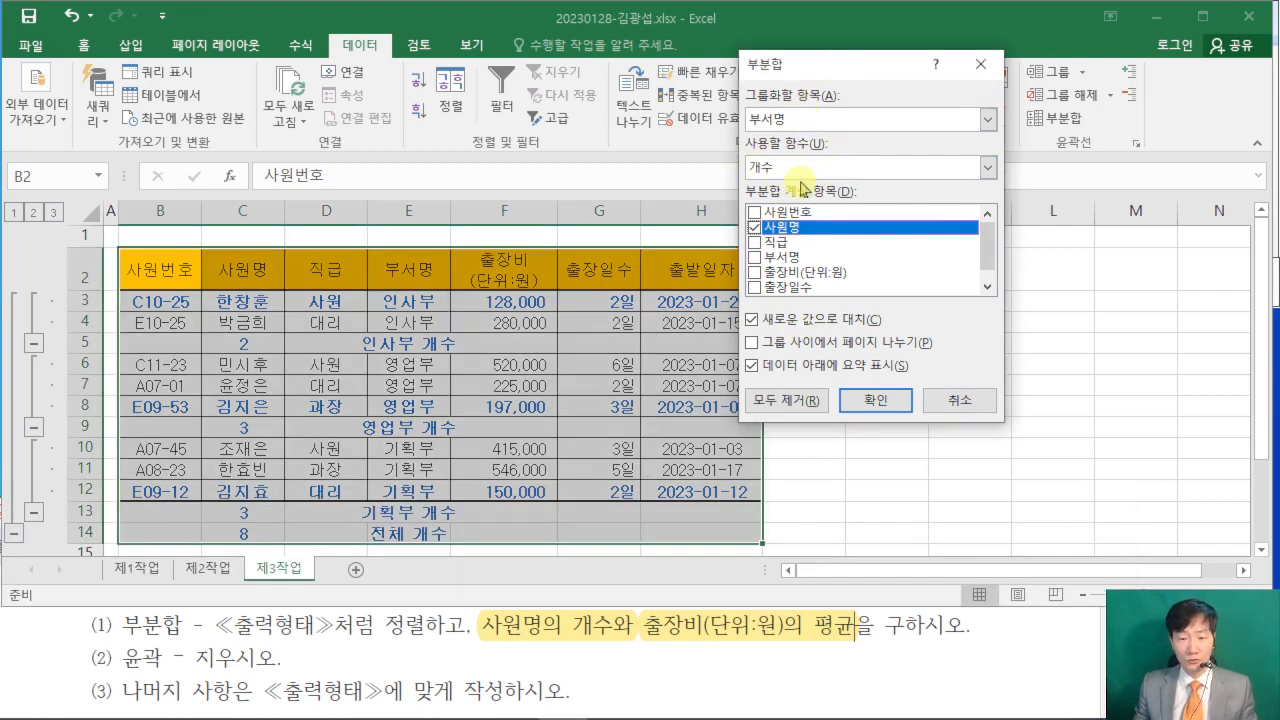
pyautogui.click(990, 168)
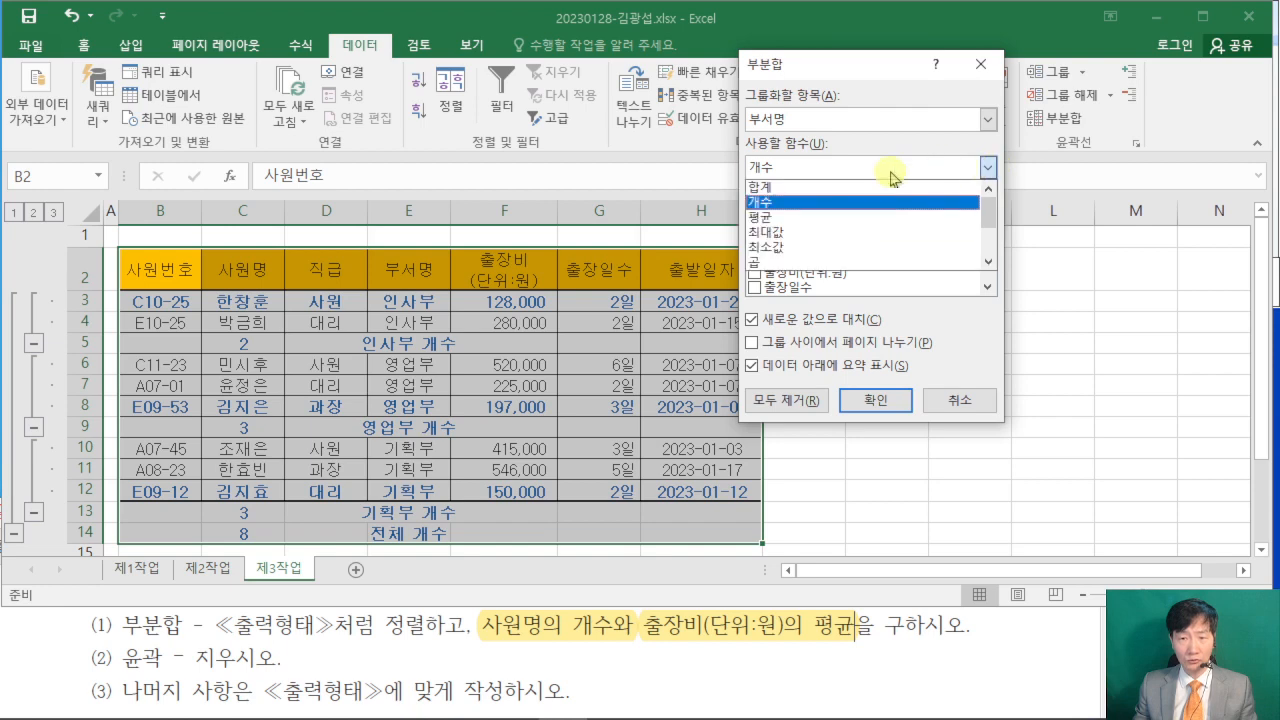
pyautogui.click(818, 216)
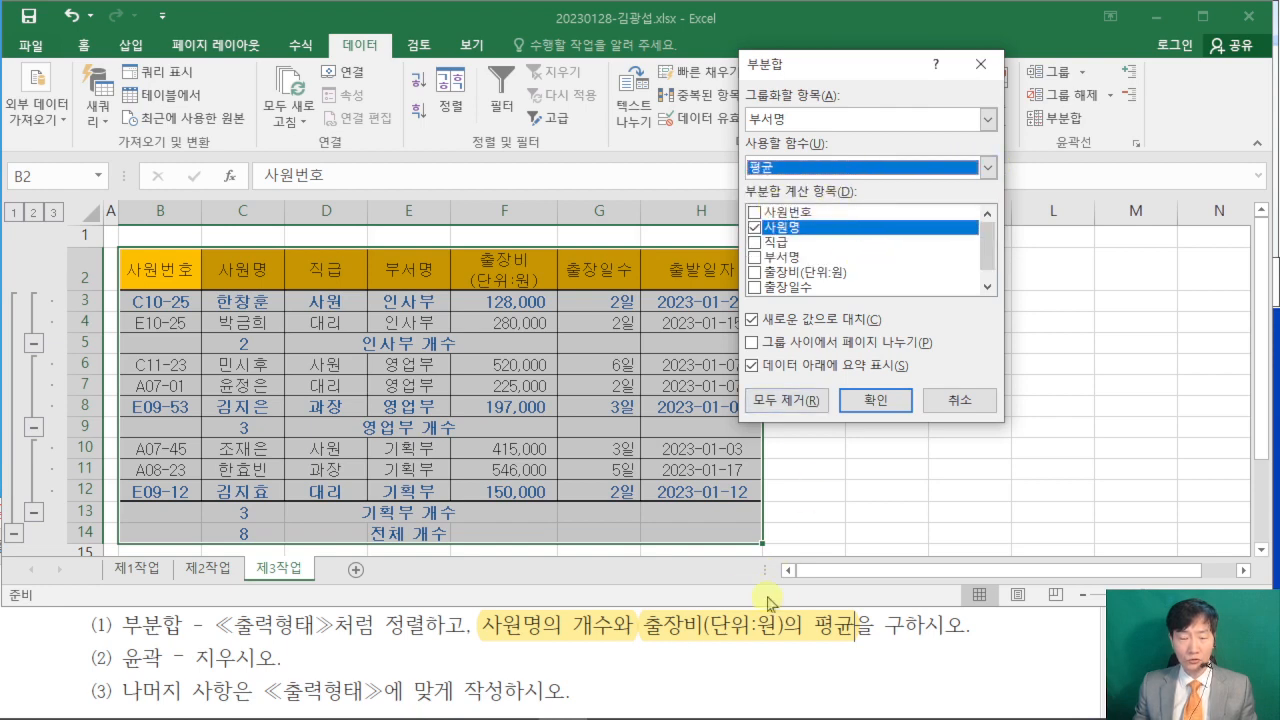
pyautogui.click(754, 228)
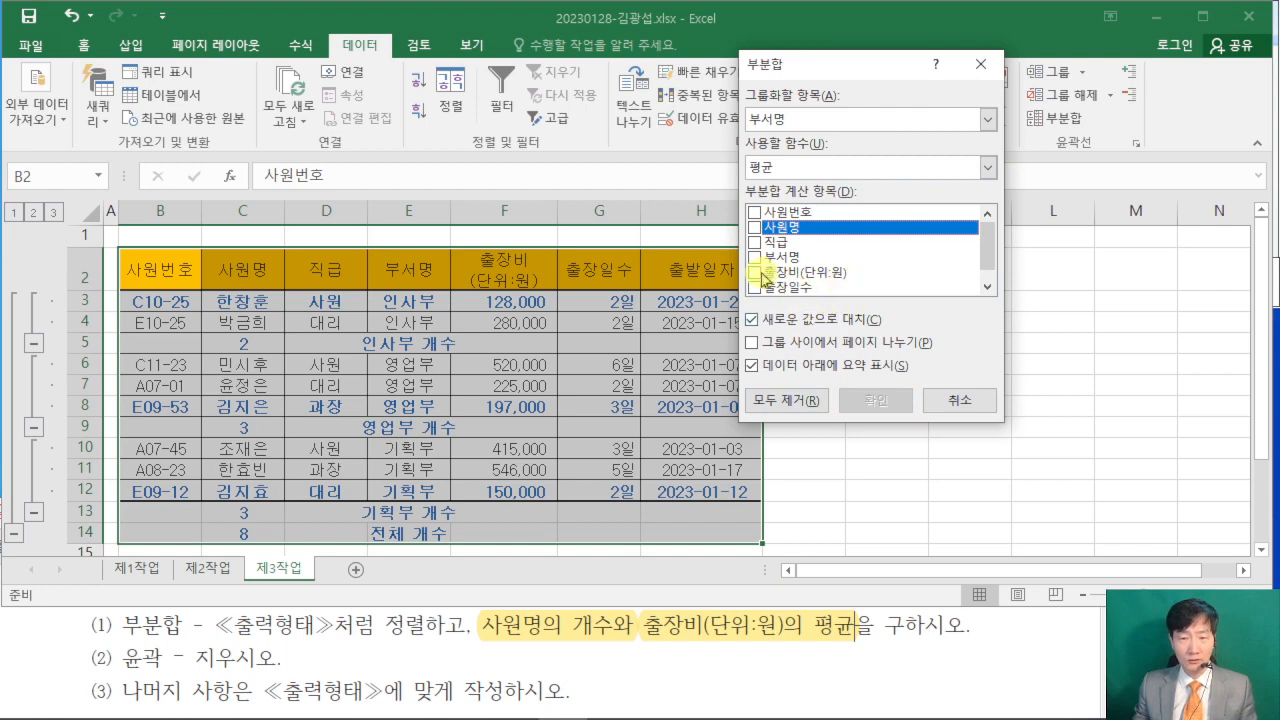
pyautogui.click(758, 273)
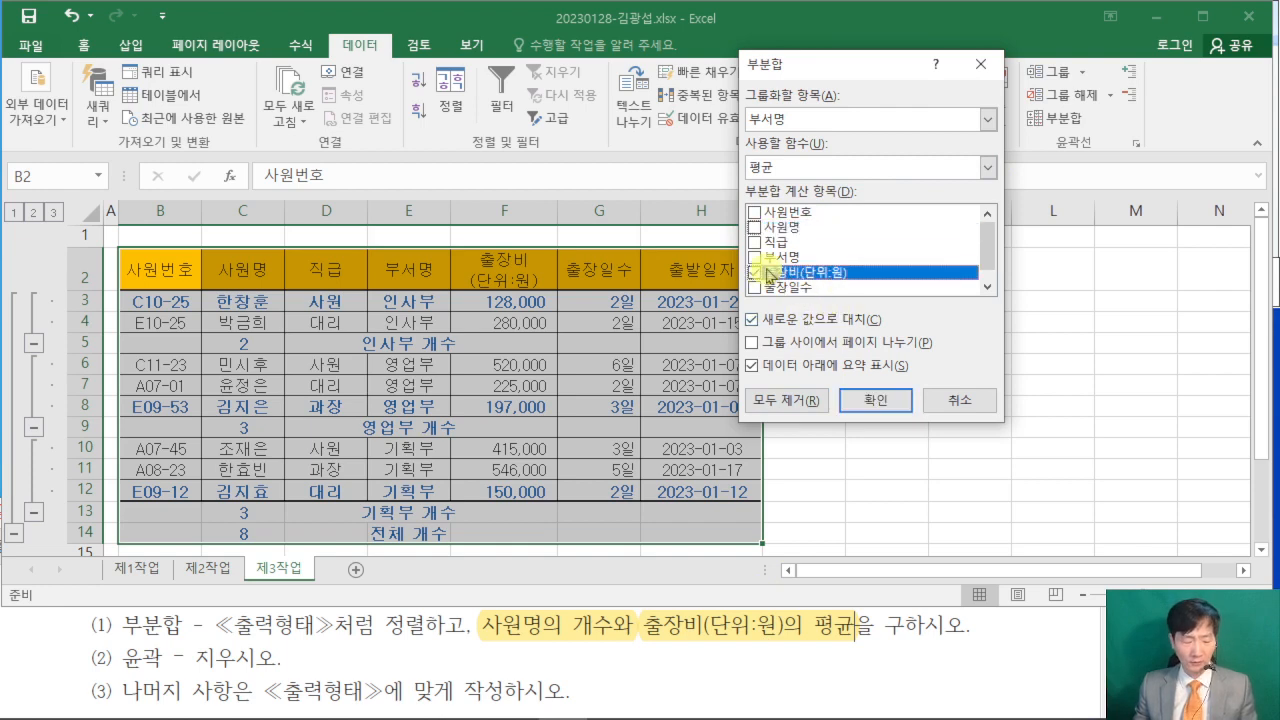
# - Examine how 평균 and 개수 rows are arranged in the exam PDF's 출력형태, and mark the 새로운 값으로 대치 option that affects them
pyautogui.click(985, 667)
pyautogui.scroll(-2, 981, 660)
pyautogui.scroll(-4, 982, 650)
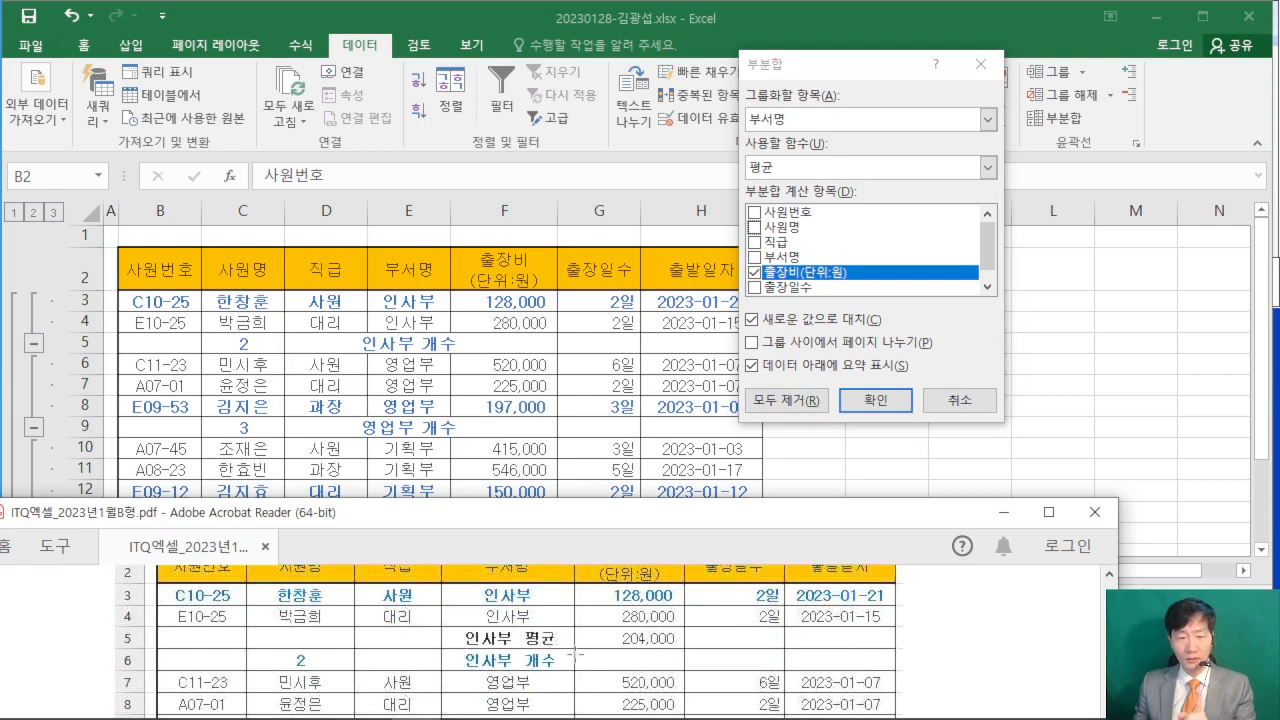
pyautogui.scroll(-1, 577, 632)
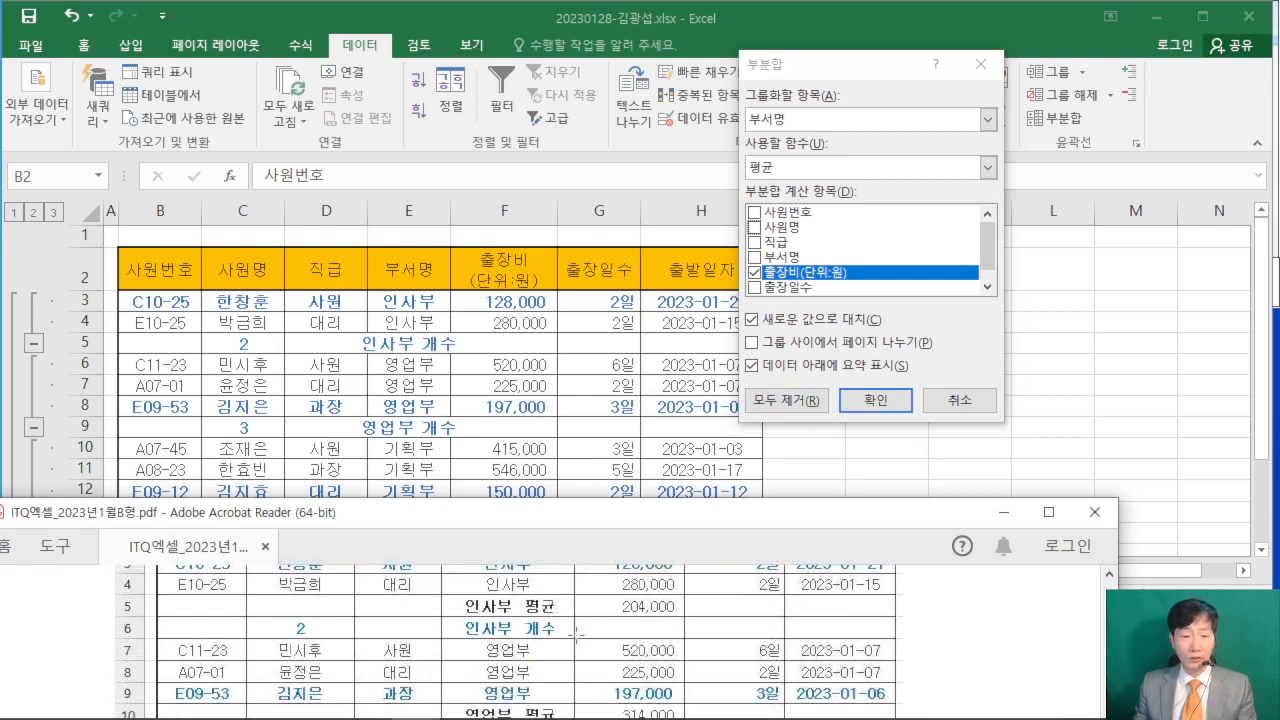
pyautogui.scroll(1, 577, 632)
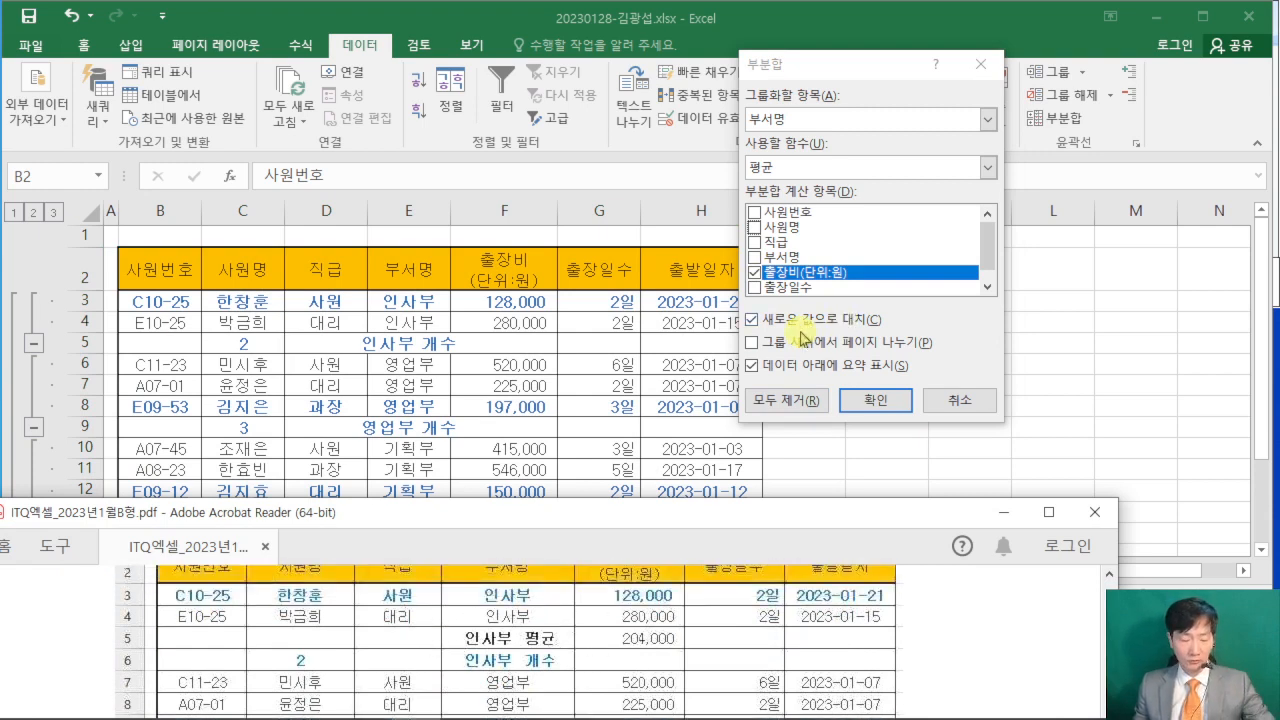
pyautogui.moveTo(727, 332)
pyautogui.mouseDown()
pyautogui.moveTo(764, 327)
pyautogui.moveTo(565, 188)
pyautogui.moveTo(520, 183)
pyautogui.mouseUp()
pyautogui.moveTo(548, 155); pyautogui.dragTo(548, 200)
pyautogui.moveTo(605, 64); pyautogui.dragTo(528, 86)
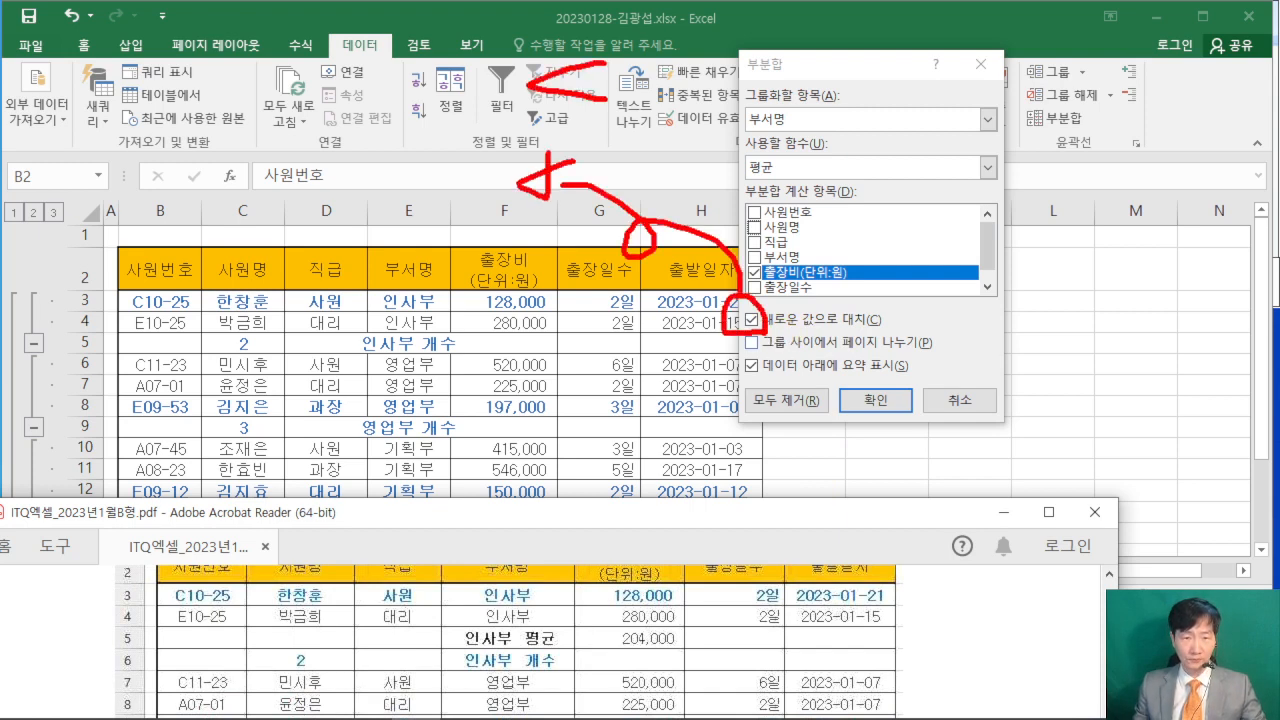
pyautogui.moveTo(606, 99); pyautogui.dragTo(602, 68)
pyautogui.moveTo(604, 122)
pyautogui.mouseDown()
pyautogui.moveTo(540, 110)
pyautogui.moveTo(600, 126)
pyautogui.mouseUp()
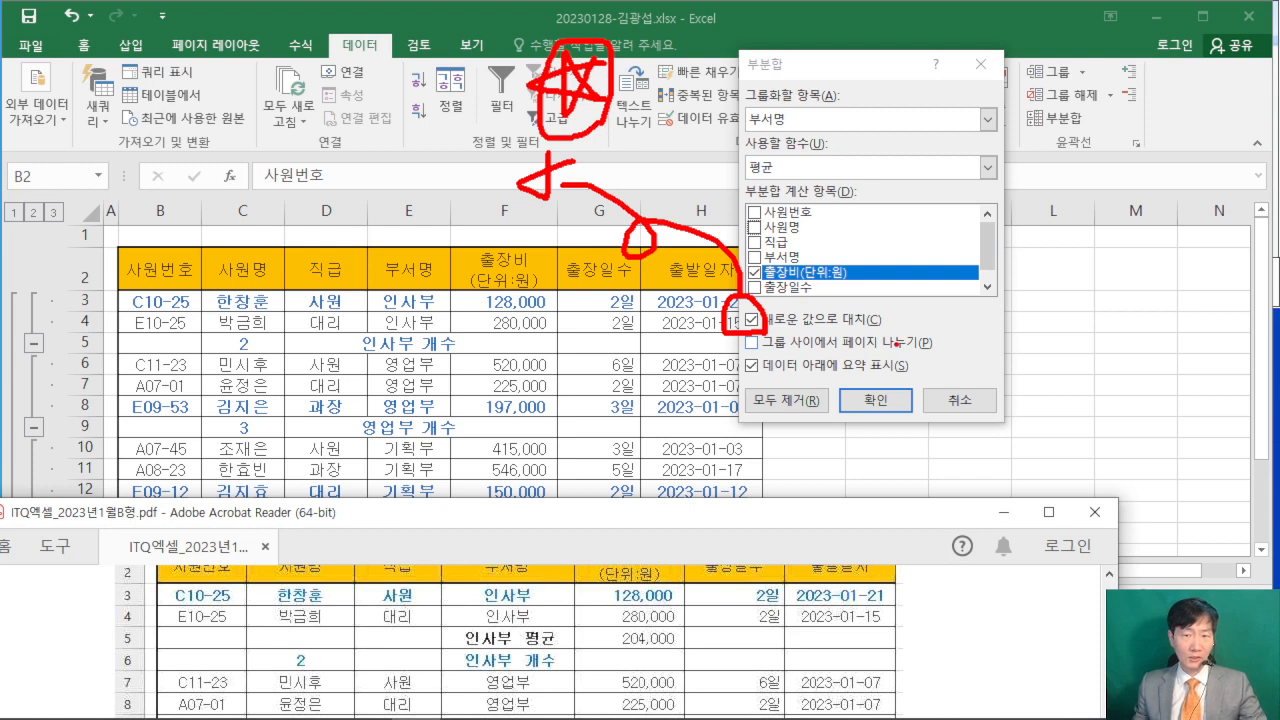
pyautogui.press('Escape')
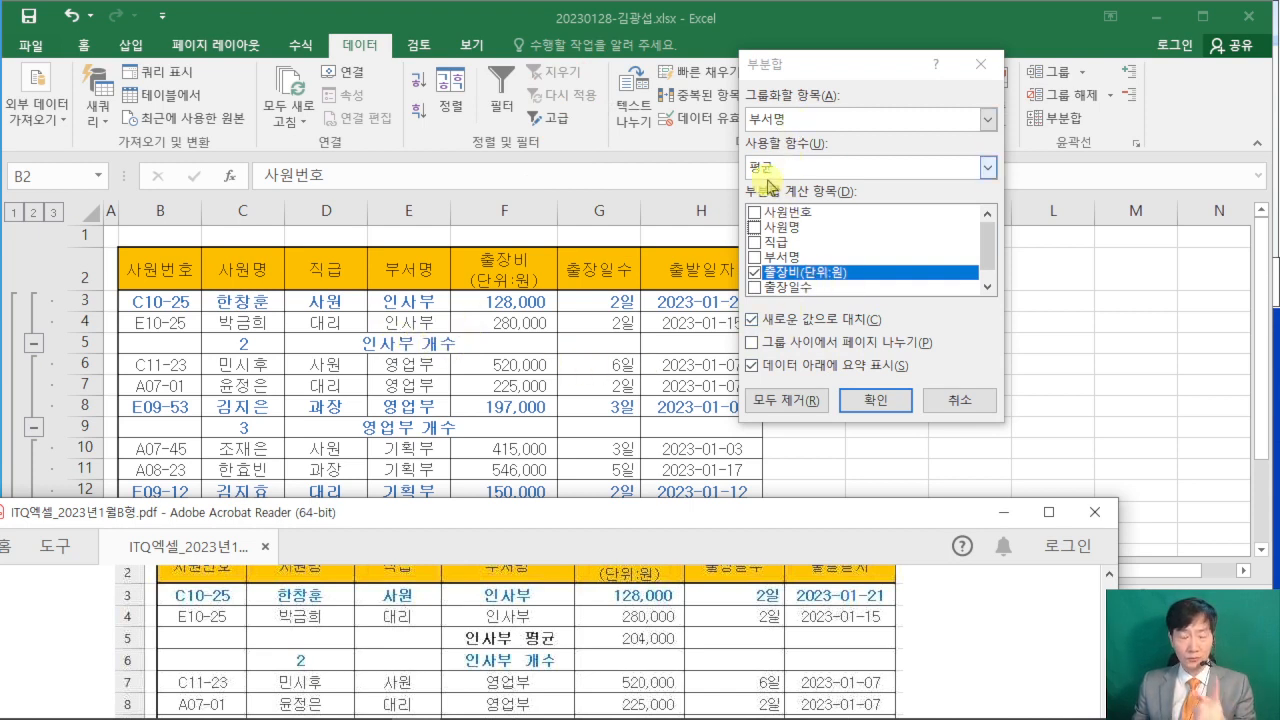
# - Apply the average 부분합 with 새로운 값으로 대치 turned off, and autofit the 부서명 column
pyautogui.click(751, 320)
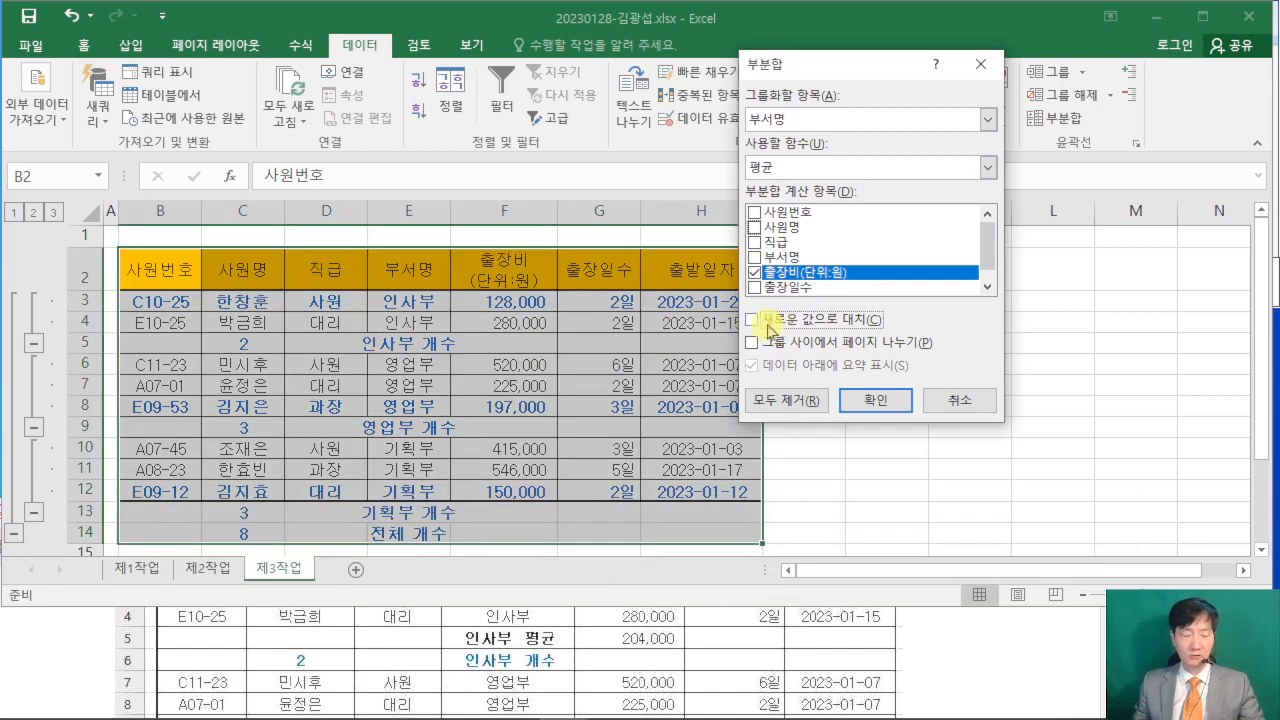
pyautogui.moveTo(760, 331); pyautogui.dragTo(725, 303)
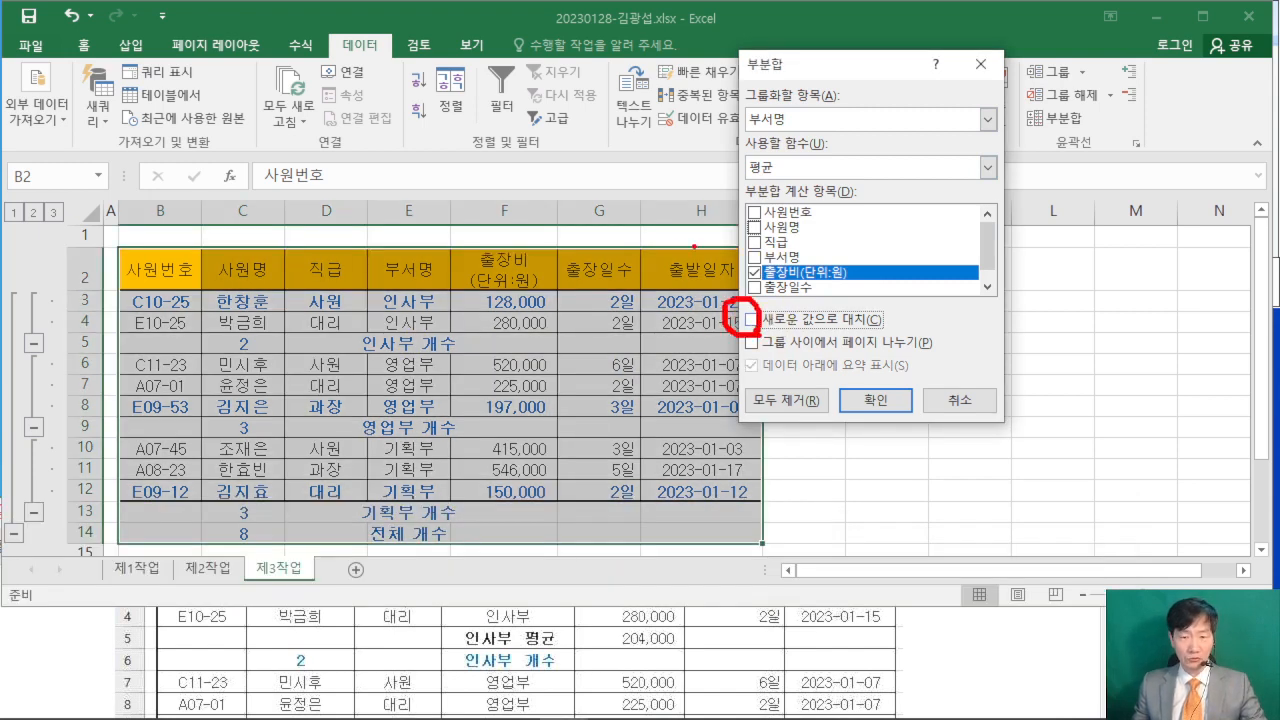
pyautogui.moveTo(686, 248)
pyautogui.mouseDown()
pyautogui.moveTo(635, 241)
pyautogui.moveTo(663, 248)
pyautogui.mouseUp()
pyautogui.moveTo(683, 297); pyautogui.dragTo(670, 300)
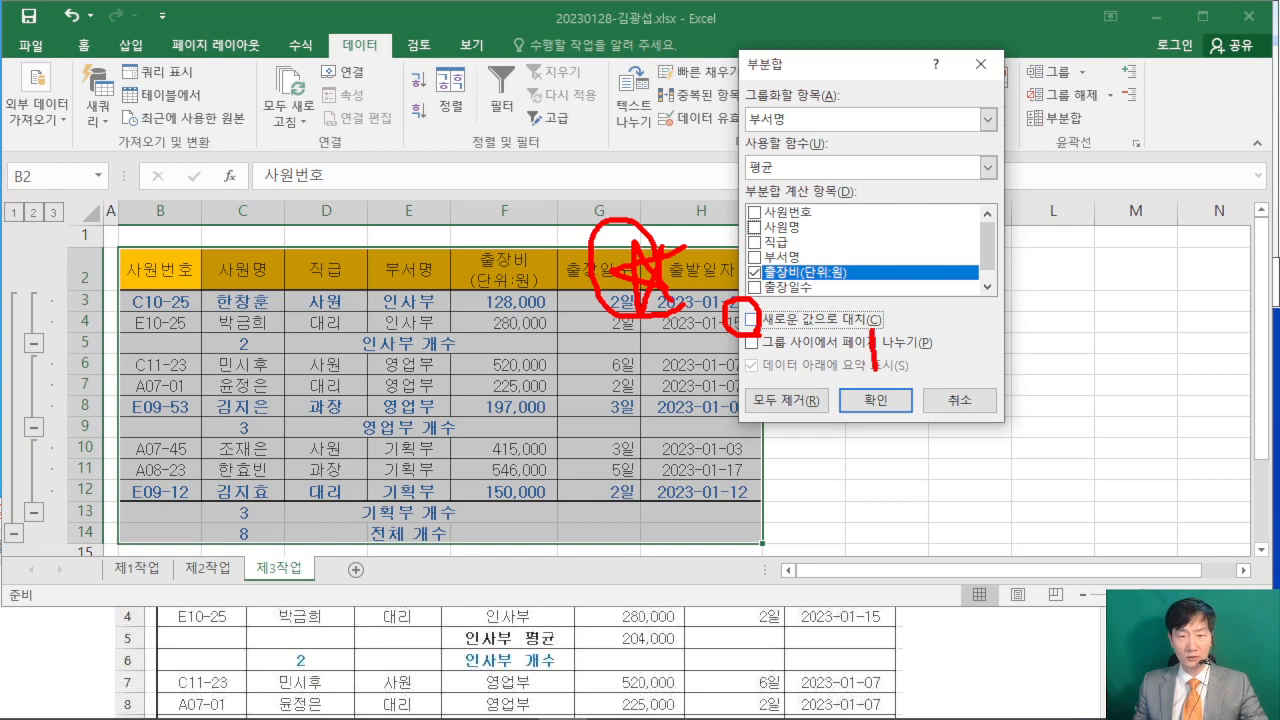
pyautogui.moveTo(874, 368); pyautogui.dragTo(985, 259)
pyautogui.press('Escape')
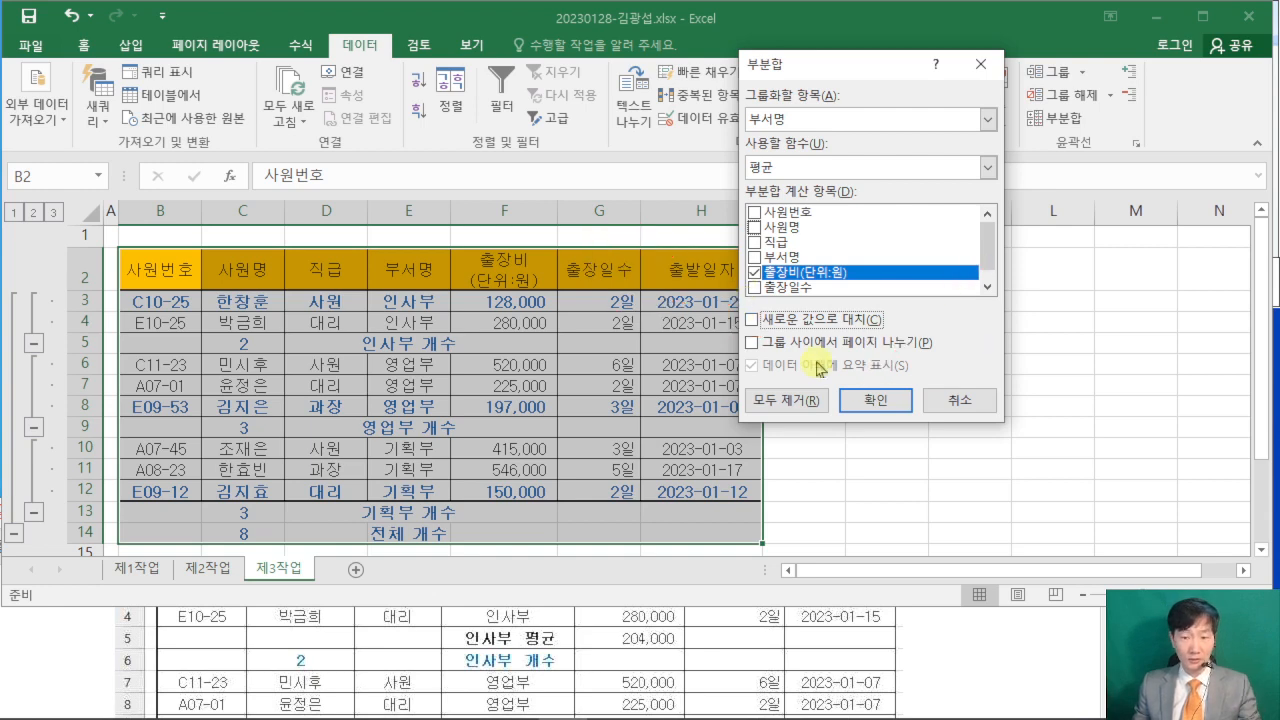
pyautogui.click(875, 400)
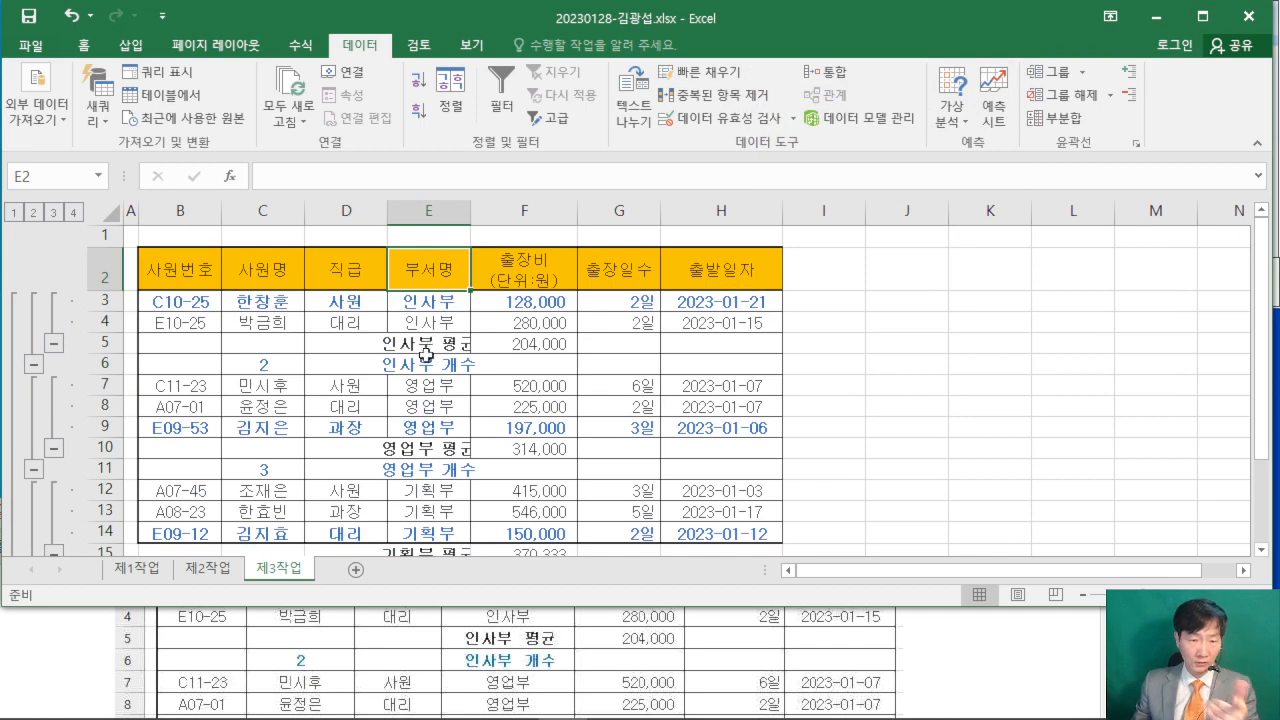
pyautogui.doubleClick(470, 210)
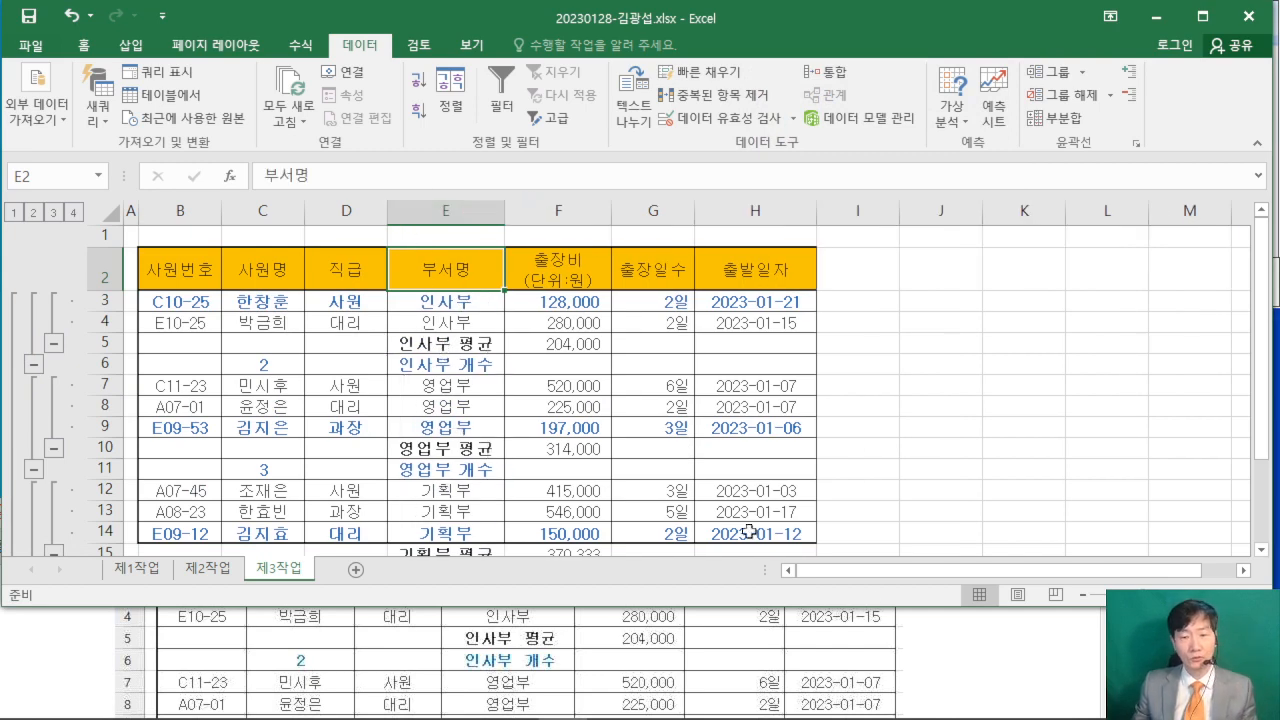
# - Return to the [제3작업] 조건 in the exam PDF and review condition (1) on 부분합
pyautogui.click(982, 663)
pyautogui.scroll(5, 986, 668)
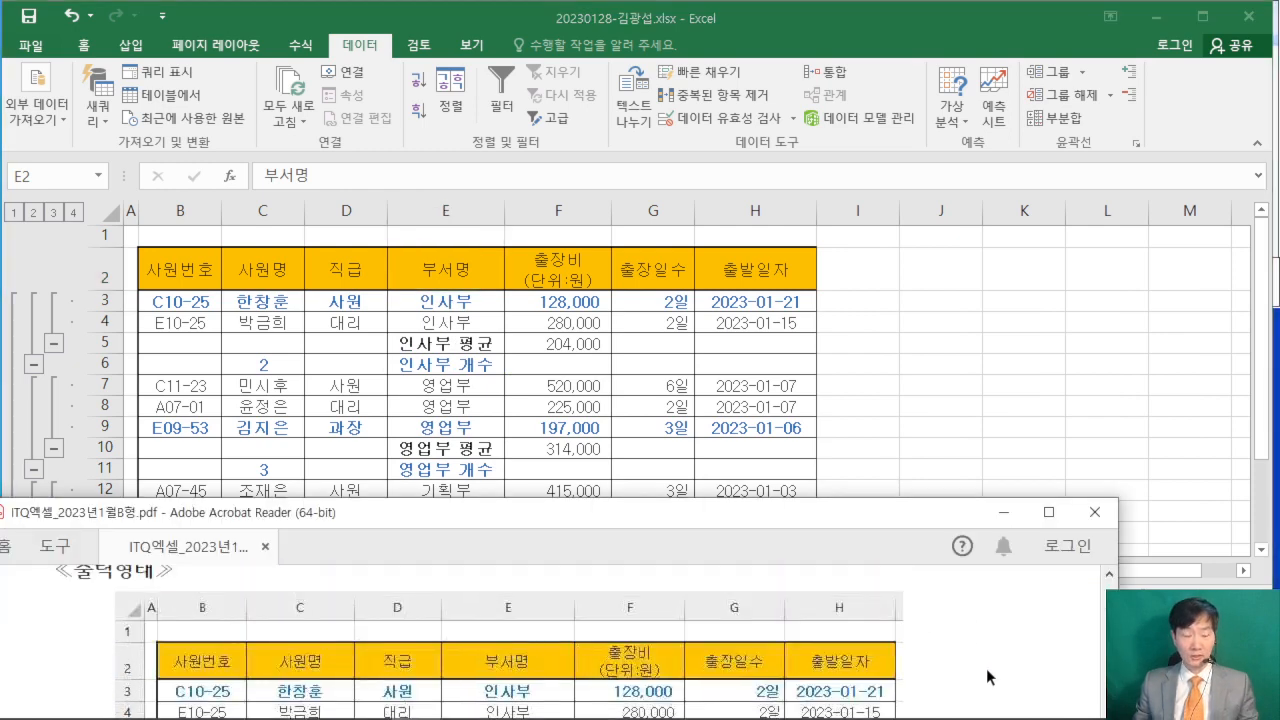
pyautogui.scroll(3, 984, 672)
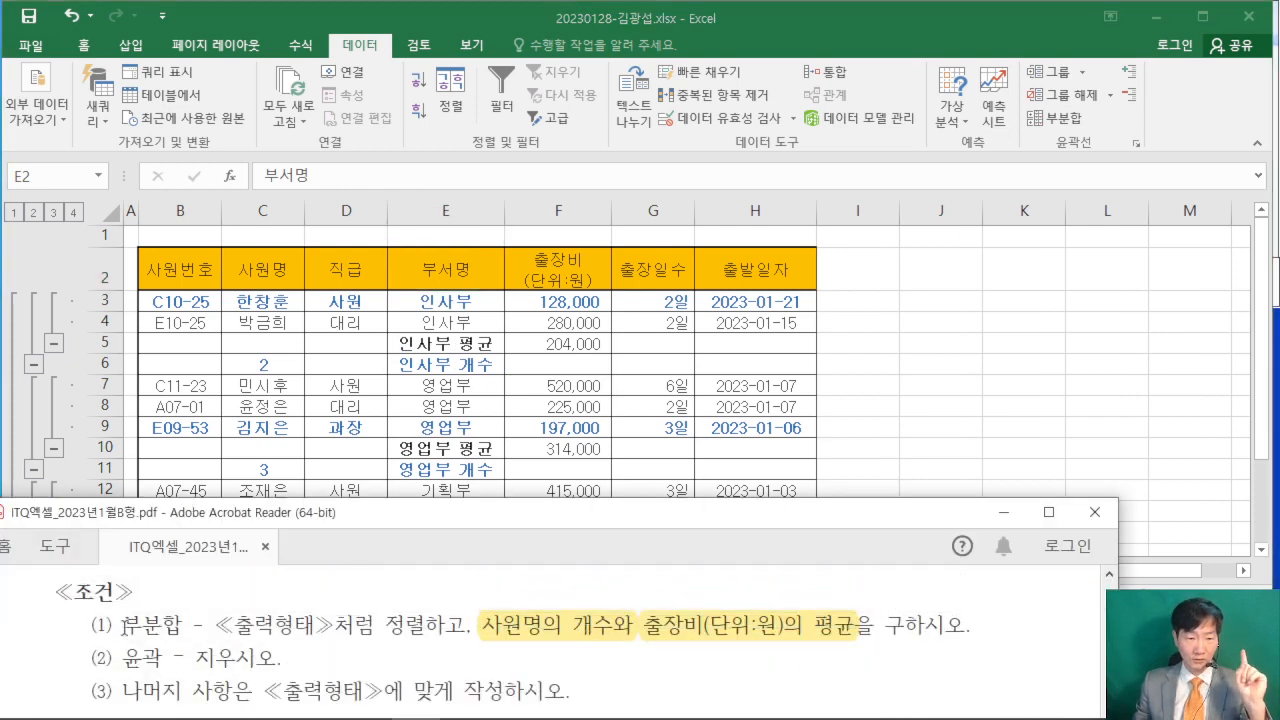
pyautogui.moveTo(122, 626); pyautogui.dragTo(966, 628)
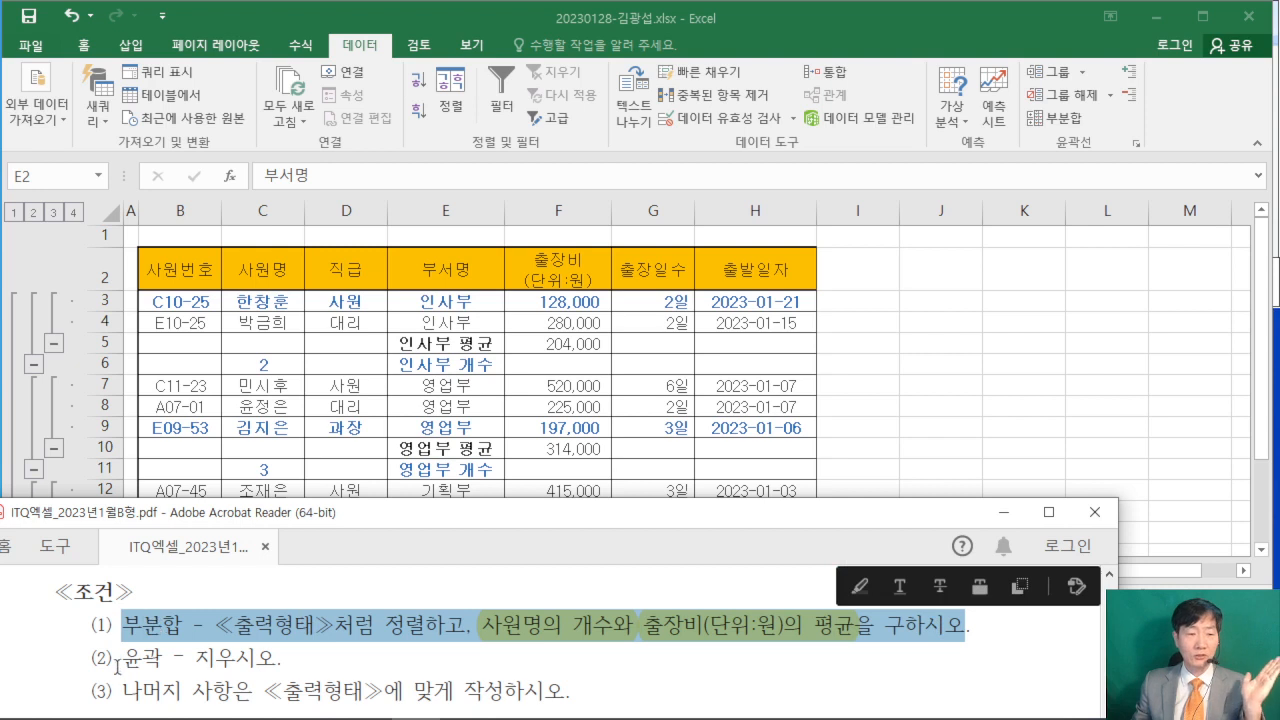
# - Clear the outline (윤곽 지우기) of the 부분합 table on the 제3작업 sheet, following condition (2) in the exam PDF
pyautogui.moveTo(118, 665); pyautogui.dragTo(284, 660)
pyautogui.click(332, 660)
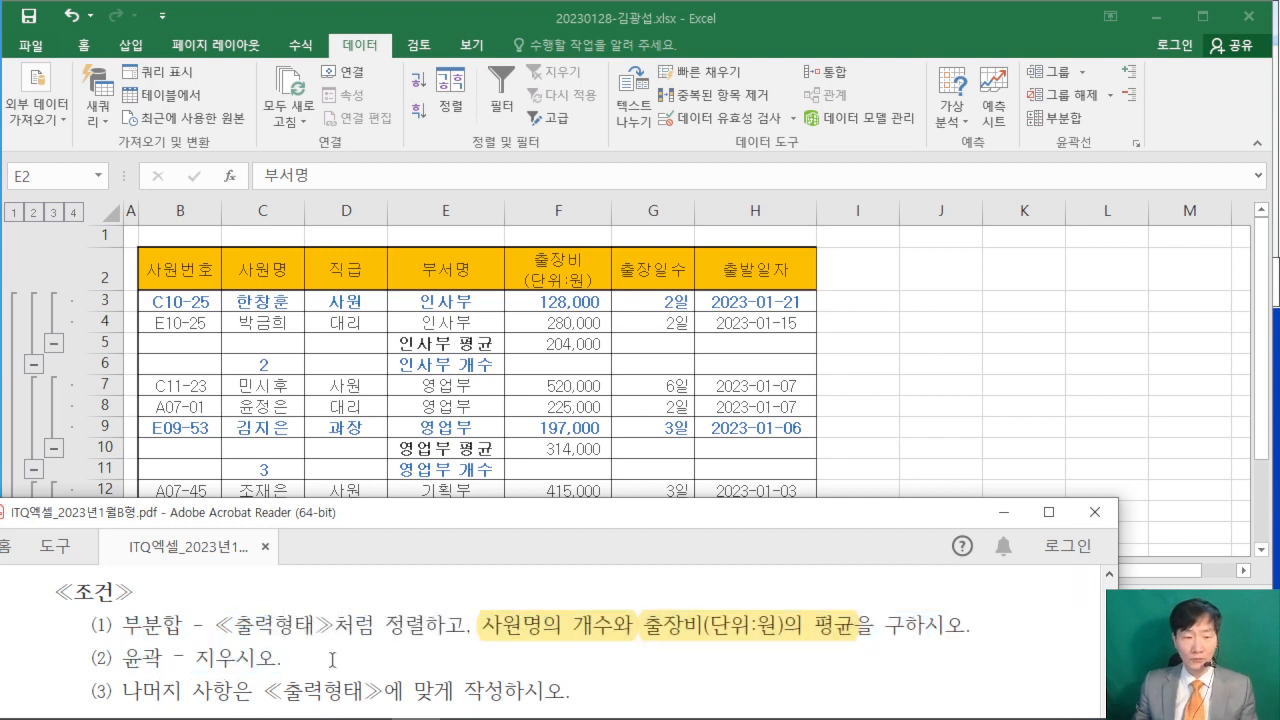
pyautogui.hotkey('ctrl', '2')
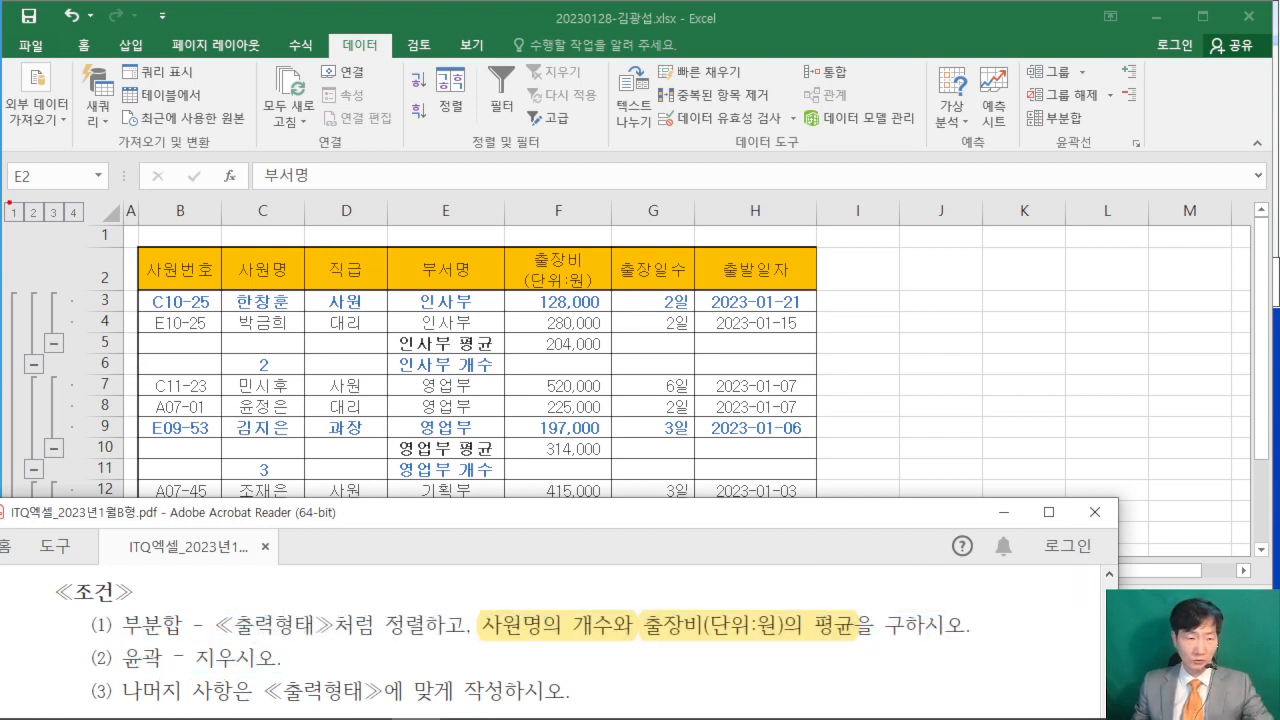
pyautogui.moveTo(2, 179)
pyautogui.mouseDown()
pyautogui.moveTo(89, 544)
pyautogui.moveTo(119, 578)
pyautogui.mouseUp()
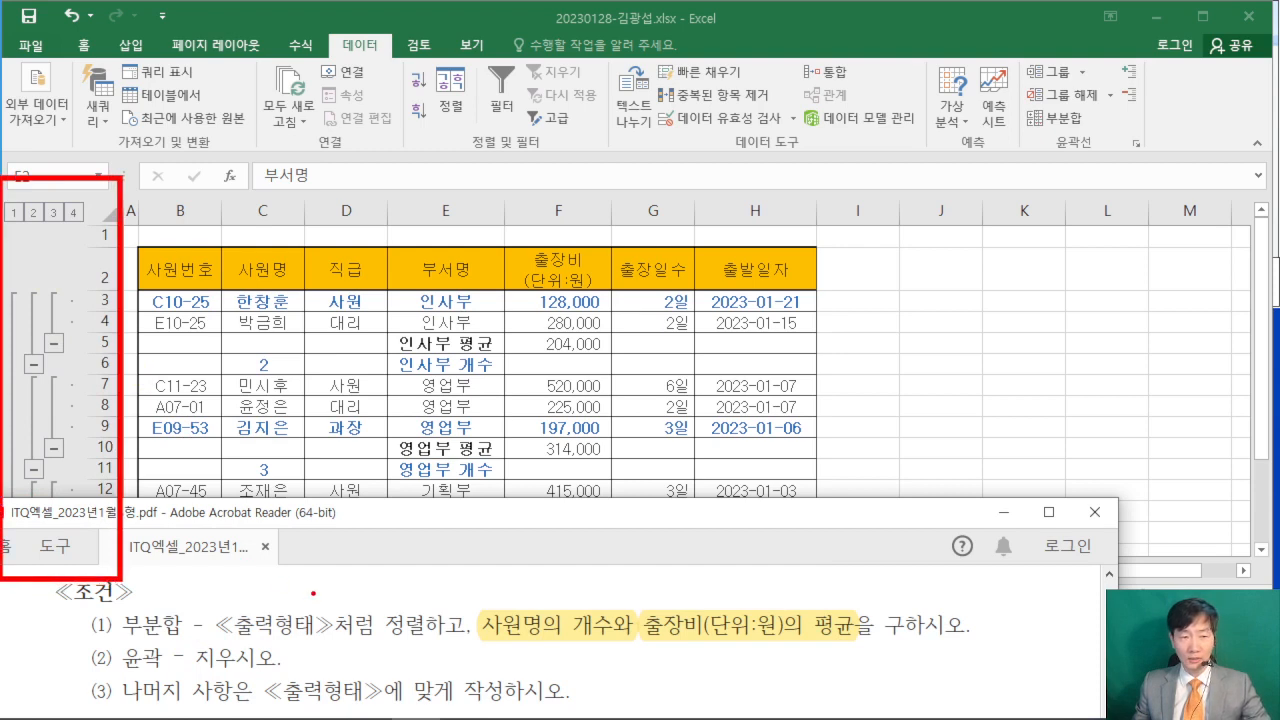
pyautogui.press('Escape')
pyautogui.scroll(-5, 997, 616)
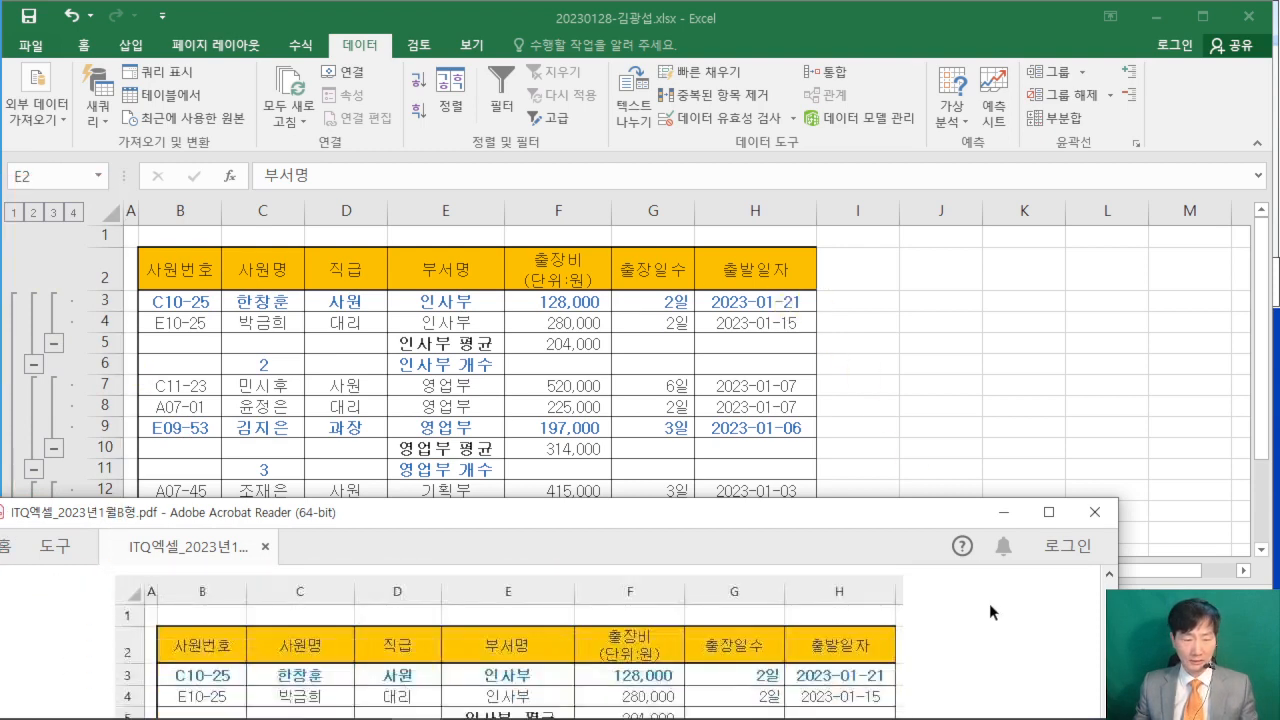
pyautogui.scroll(-1, 989, 603)
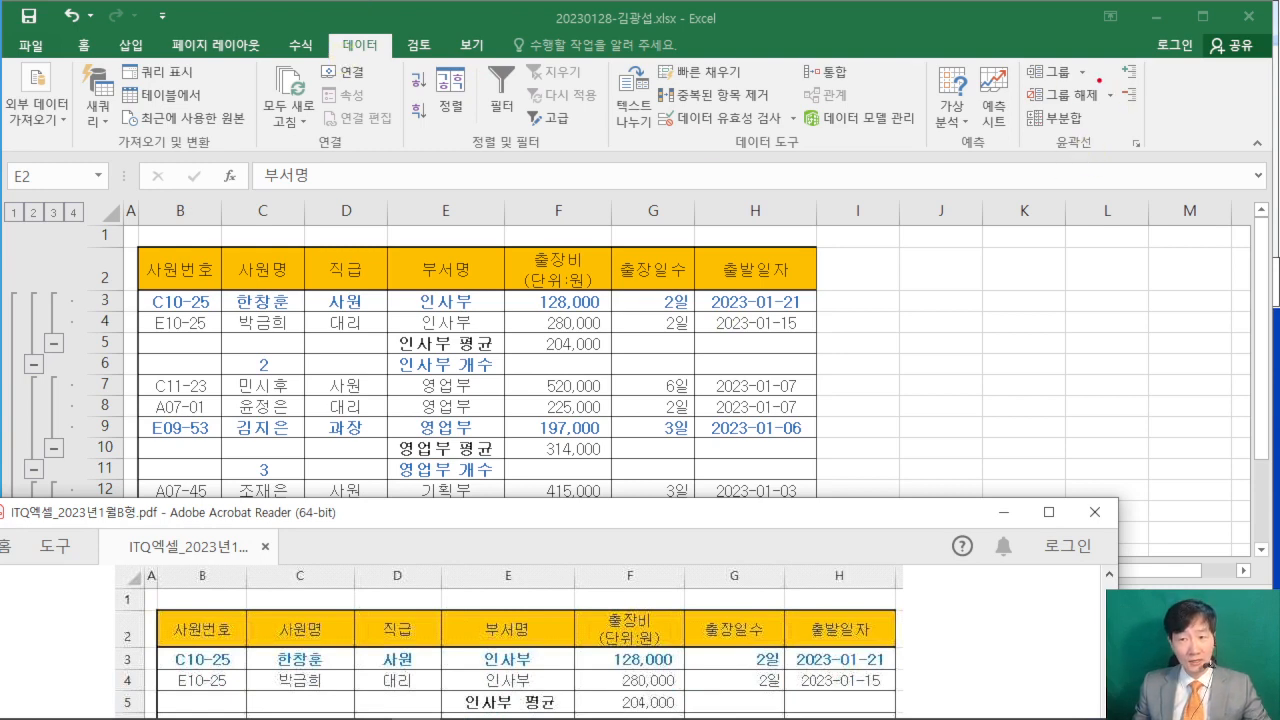
pyautogui.moveTo(1100, 80)
pyautogui.mouseDown()
pyautogui.moveTo(1119, 116)
pyautogui.moveTo(1272, 190)
pyautogui.mouseUp()
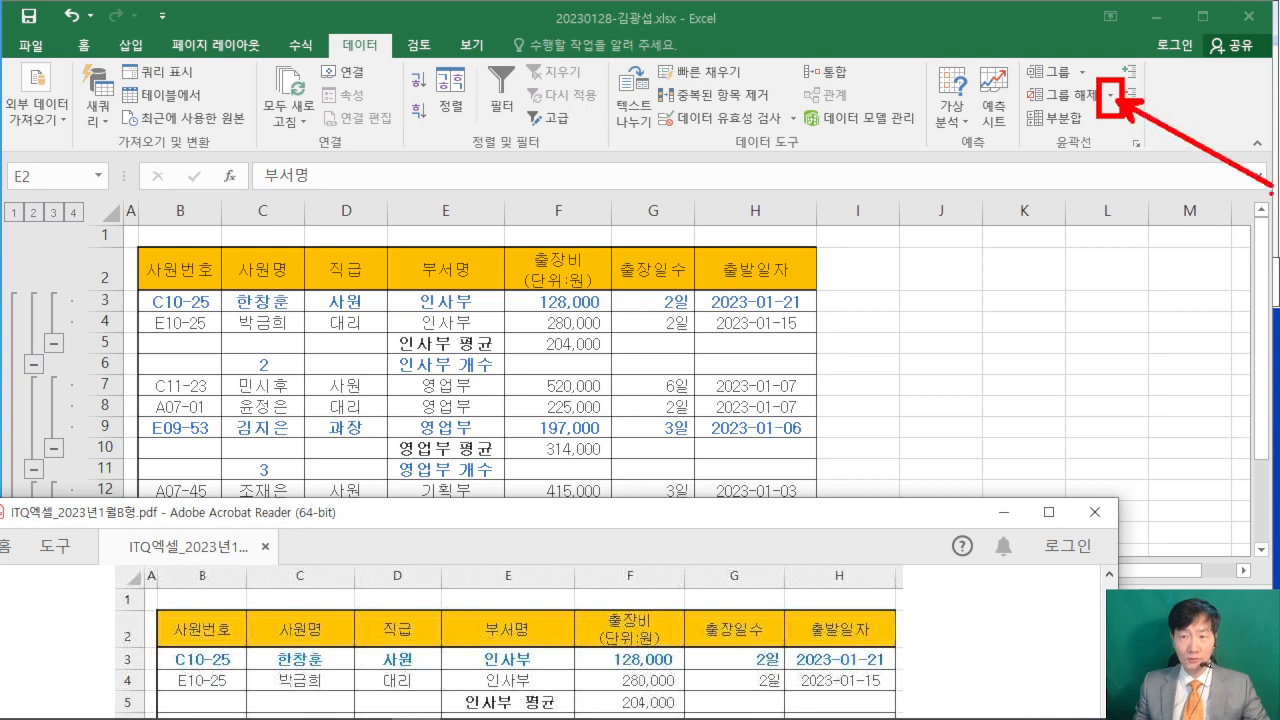
pyautogui.press('Escape')
pyautogui.click(1112, 94)
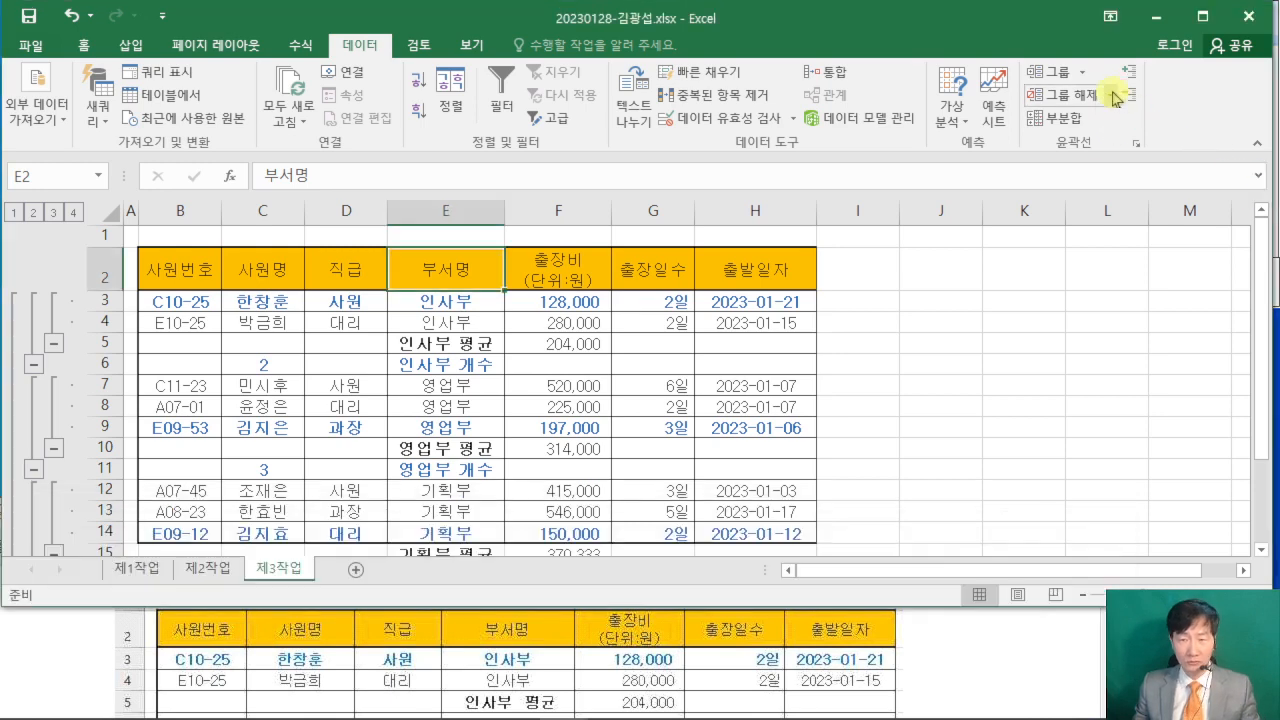
pyautogui.click(1112, 94)
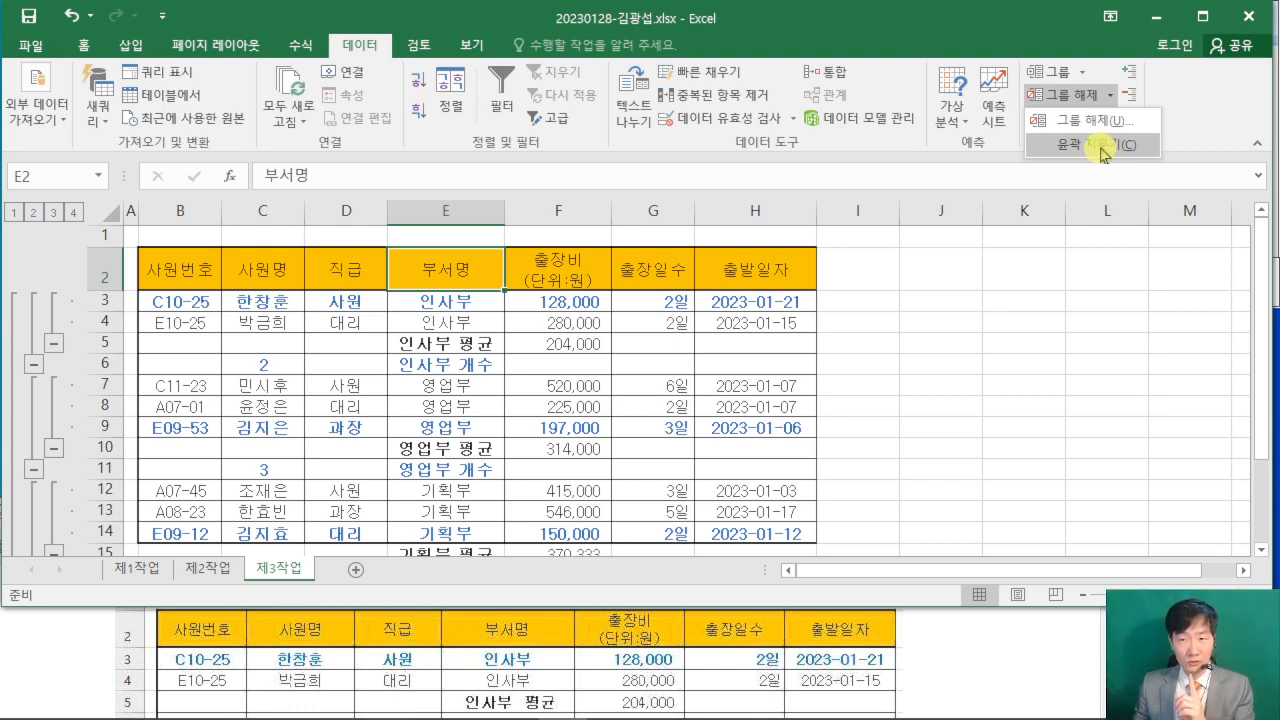
pyautogui.click(1103, 150)
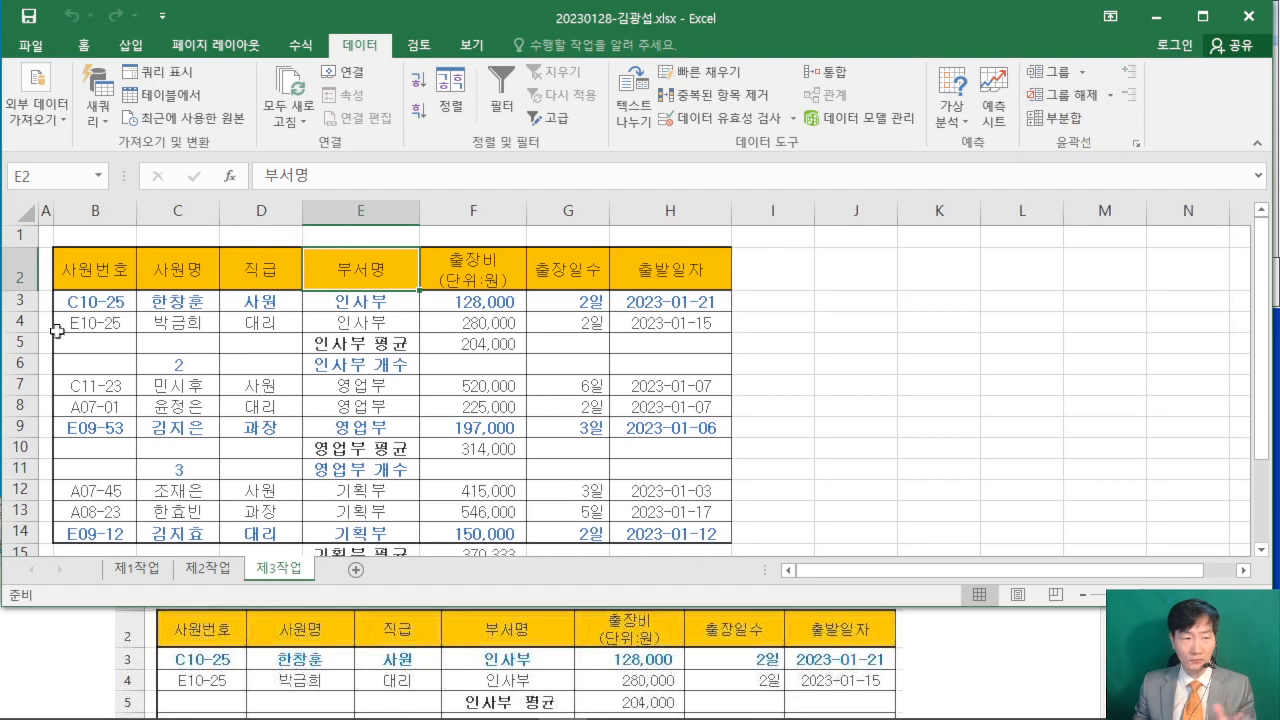
# - Check the 제3작업 sheet against the instructions, conditions (1) to (3) and 출력형태 in the exam PDF
pyautogui.click(999, 657)
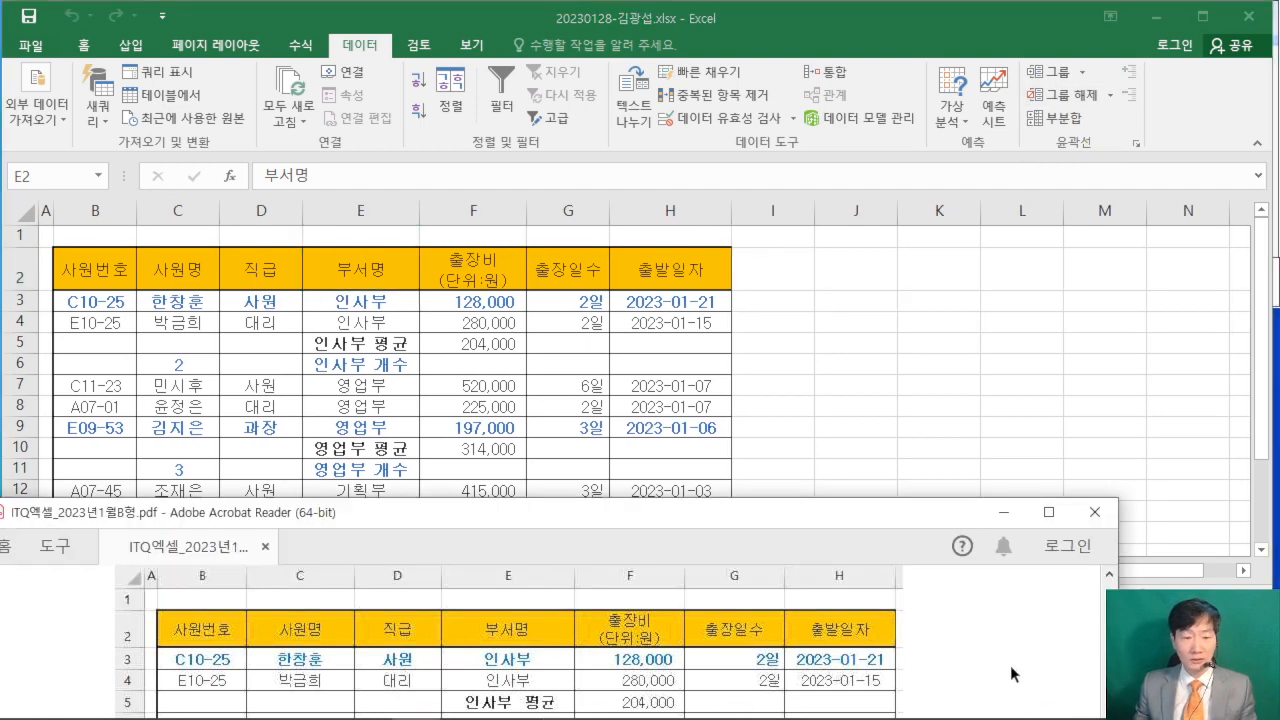
pyautogui.scroll(3, 999, 657)
pyautogui.scroll(5, 998, 657)
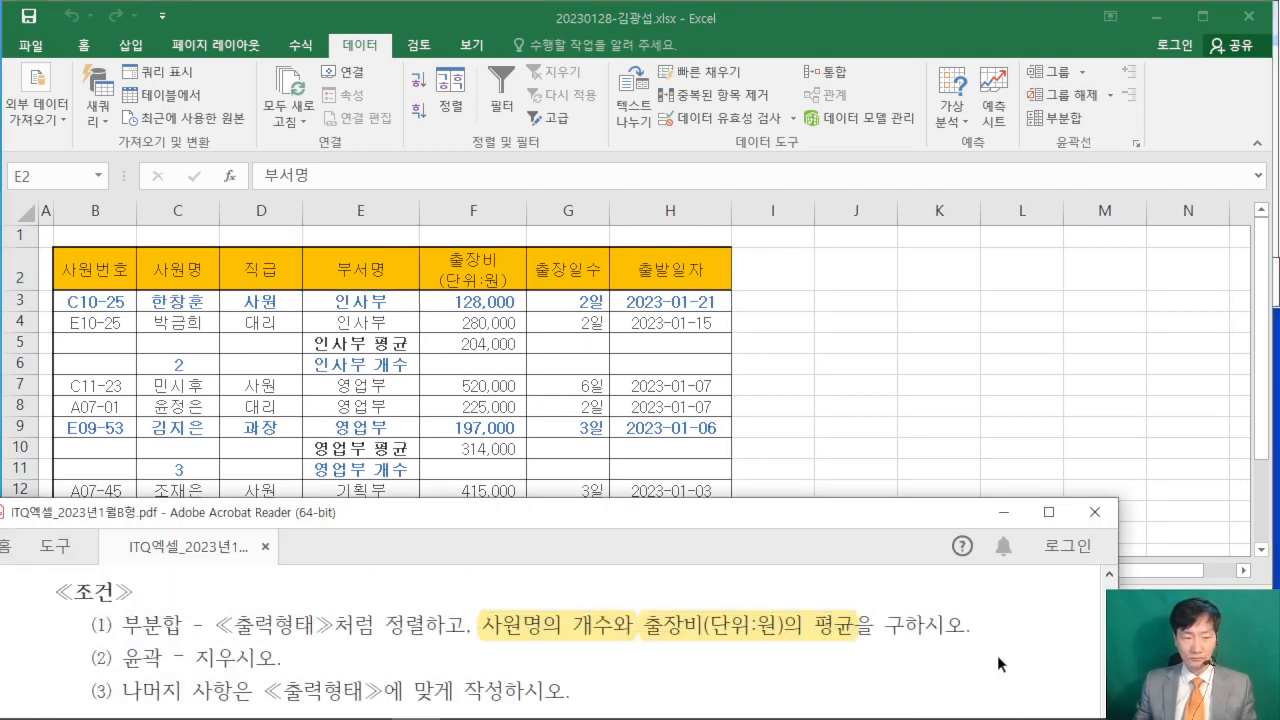
pyautogui.scroll(1, 997, 655)
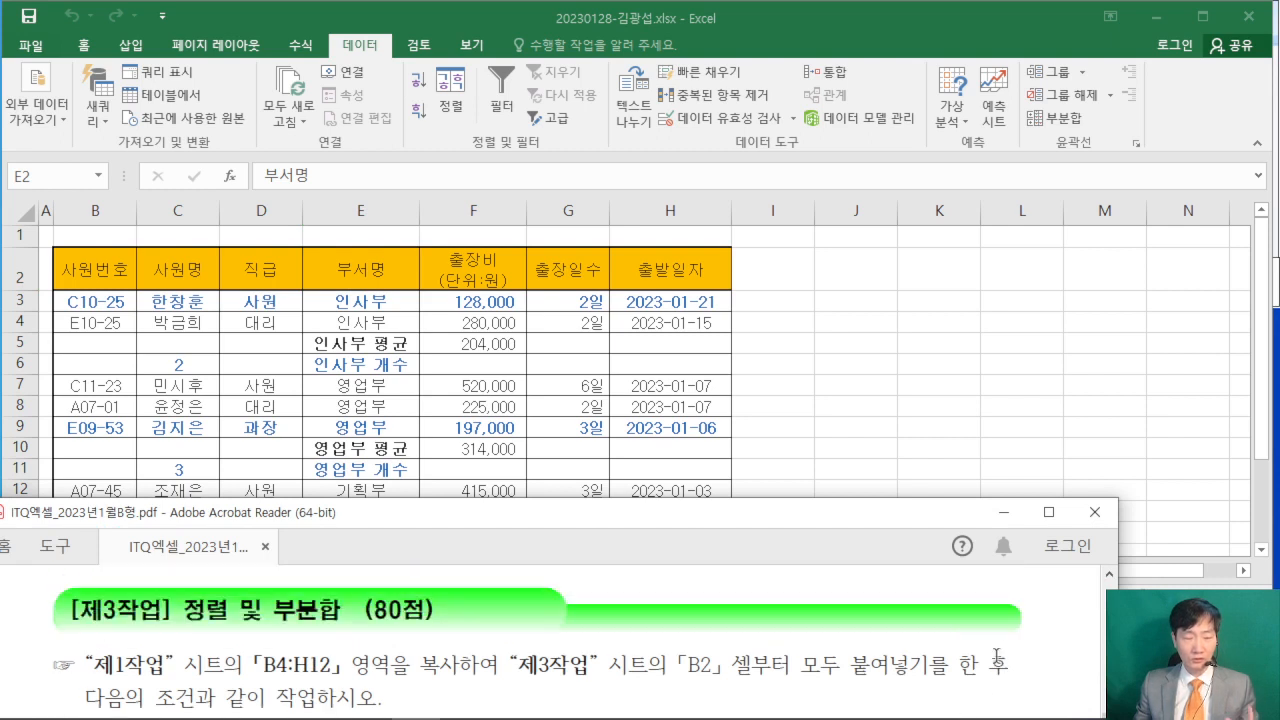
pyautogui.scroll(-2, 997, 655)
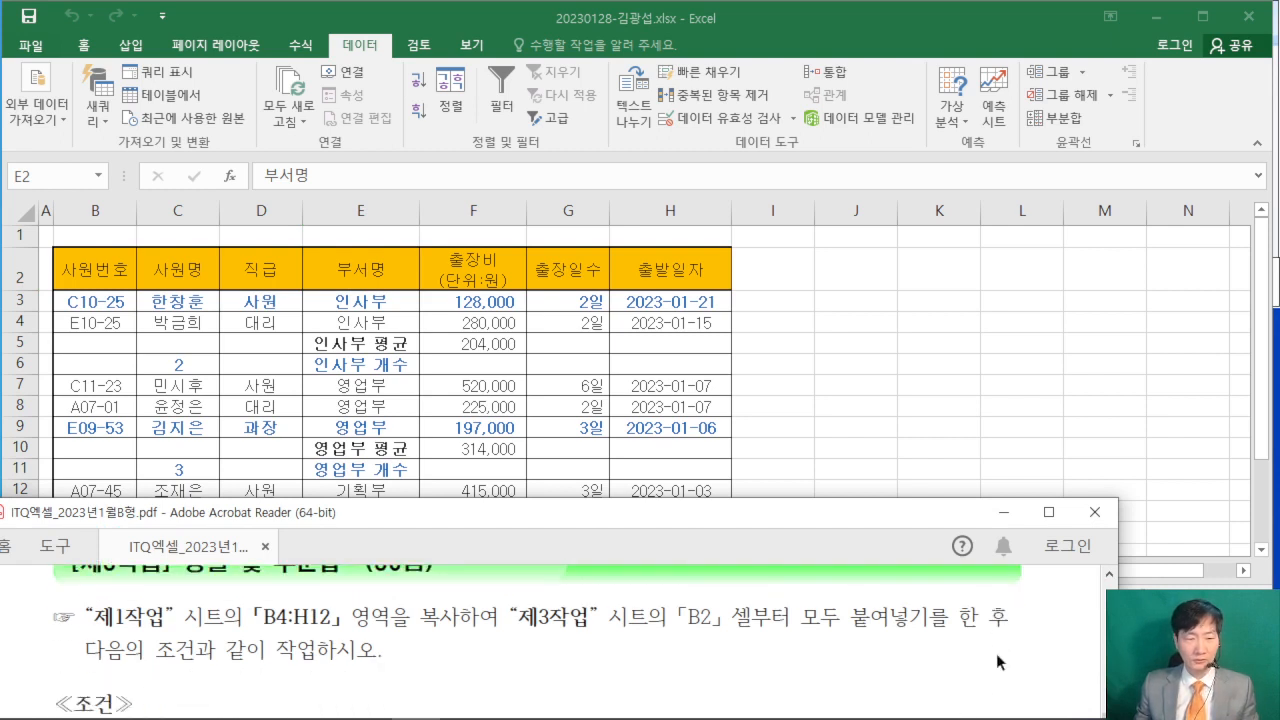
pyautogui.scroll(-6, 997, 660)
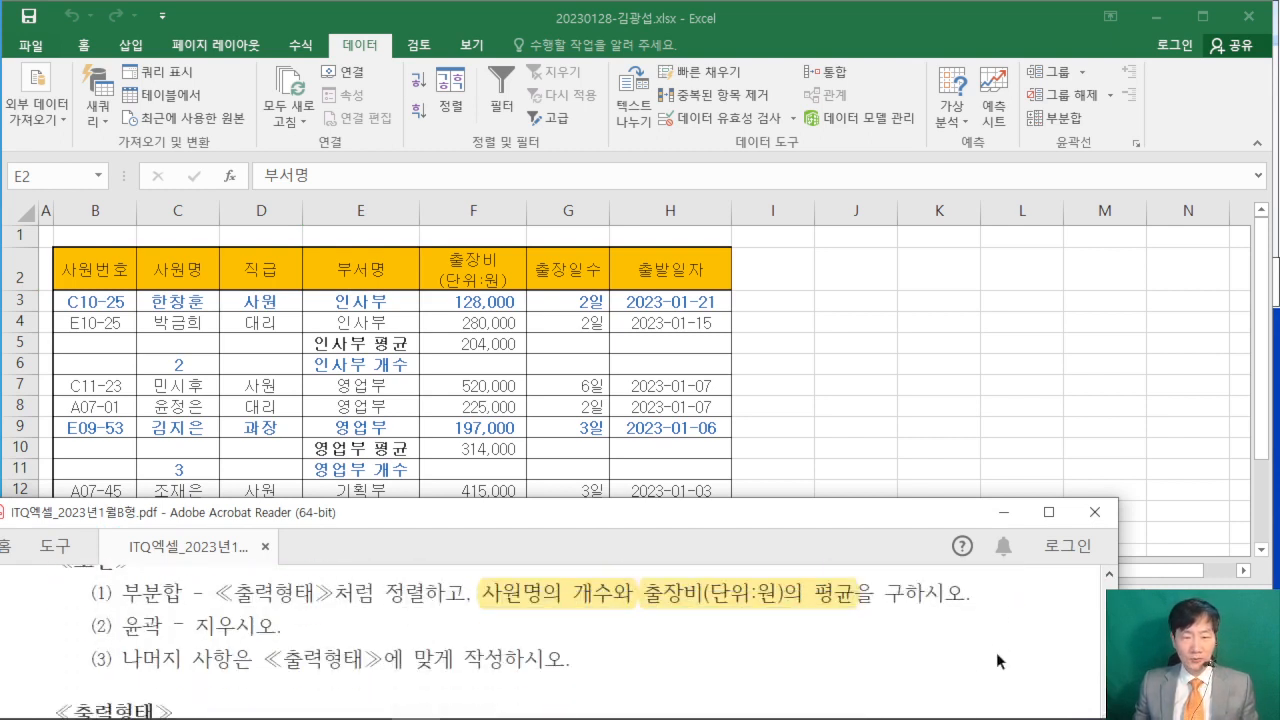
pyautogui.scroll(-6, 996, 652)
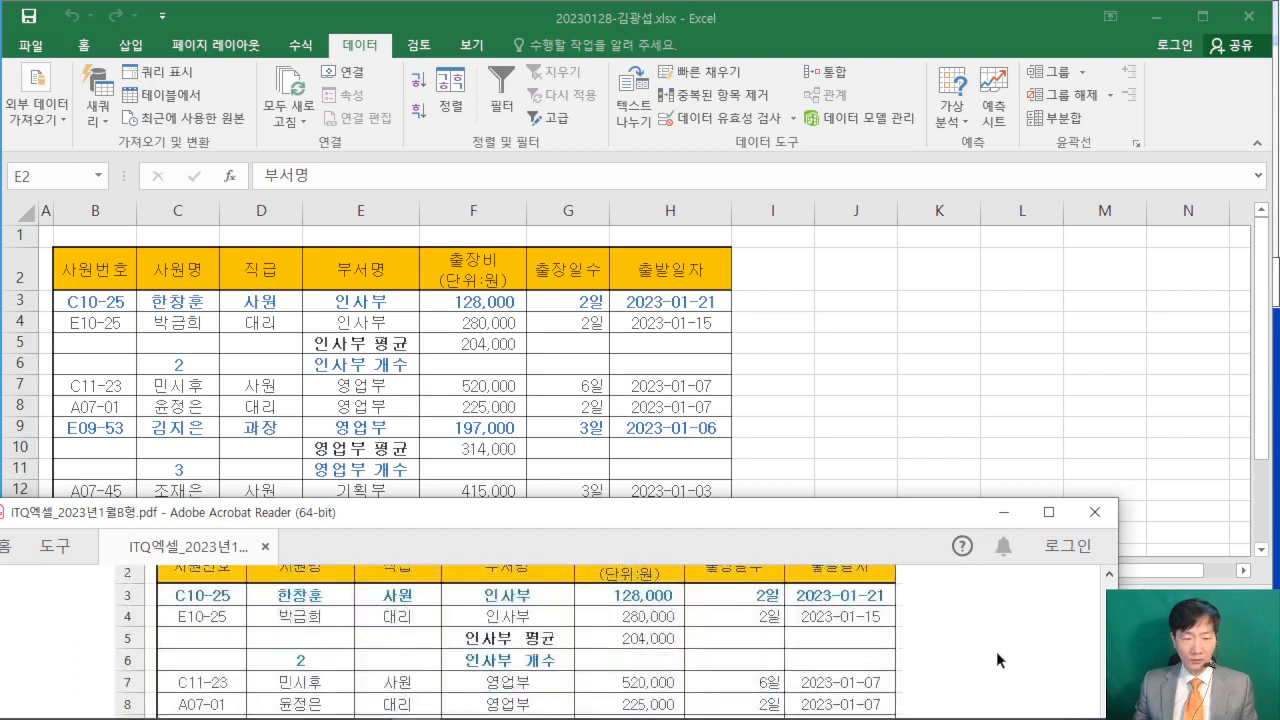
pyautogui.scroll(-6, 996, 650)
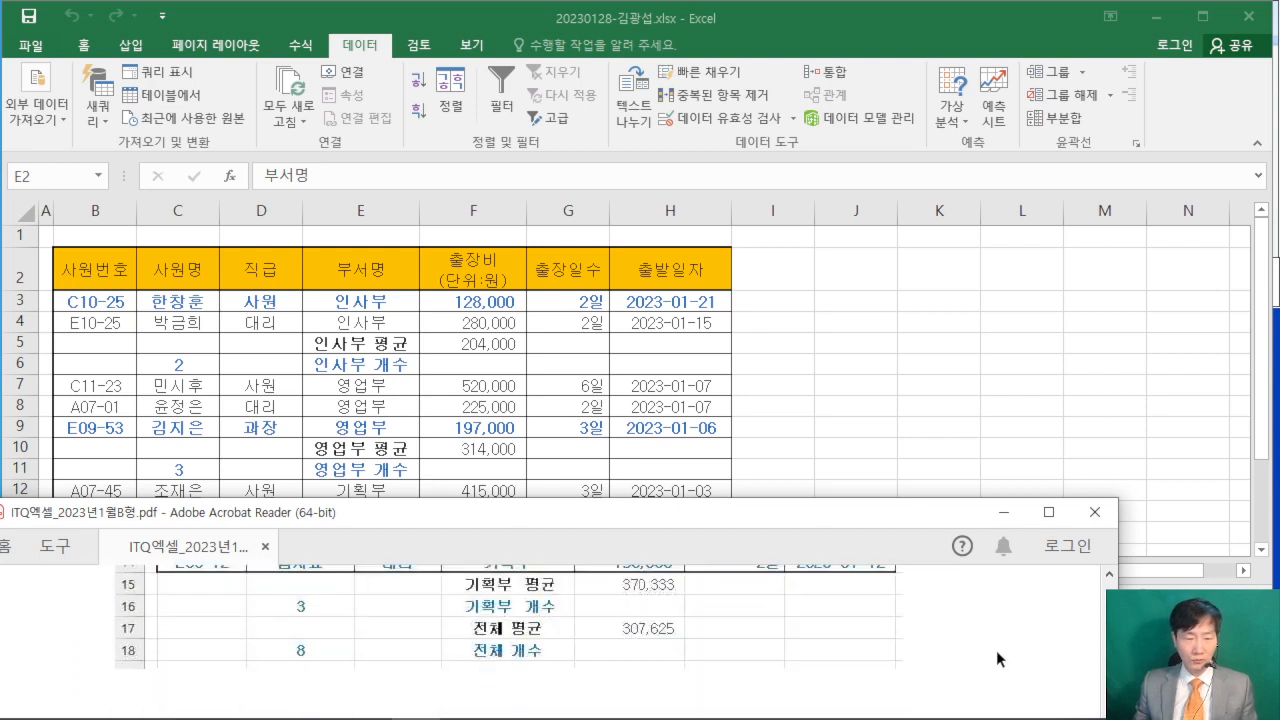
pyautogui.scroll(4, 996, 650)
pyautogui.click(966, 403)
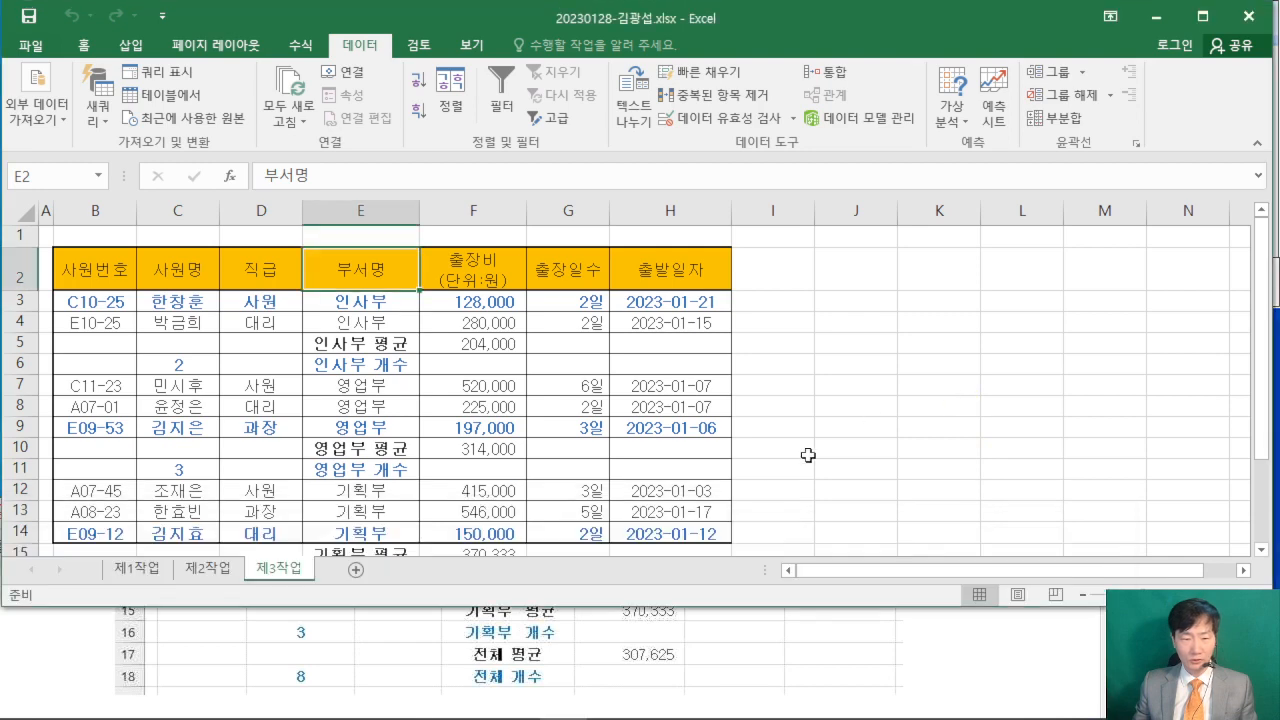
# - Enlarge the exam PDF and review the [제4작업] 그래프 conditions, including chart type and data range, and the chart's 출력형태
pyautogui.click(1031, 668)
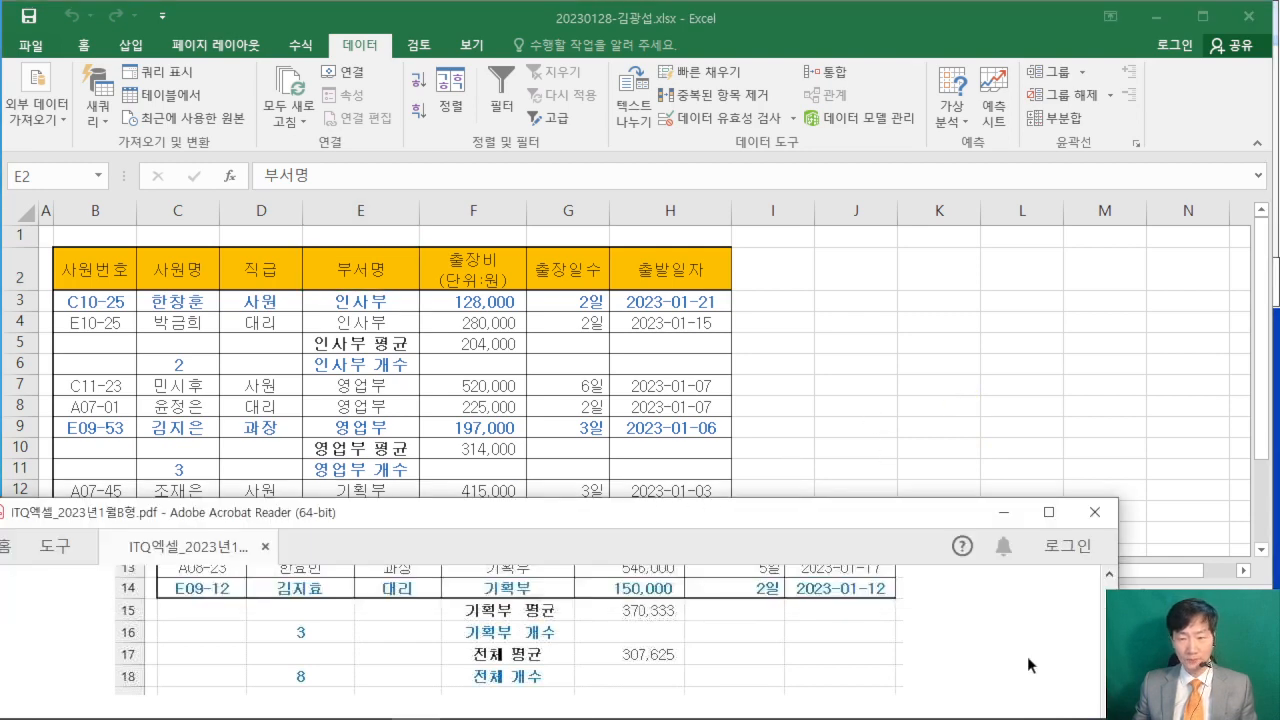
pyautogui.click(1049, 511)
pyautogui.scroll(-5, 958, 496)
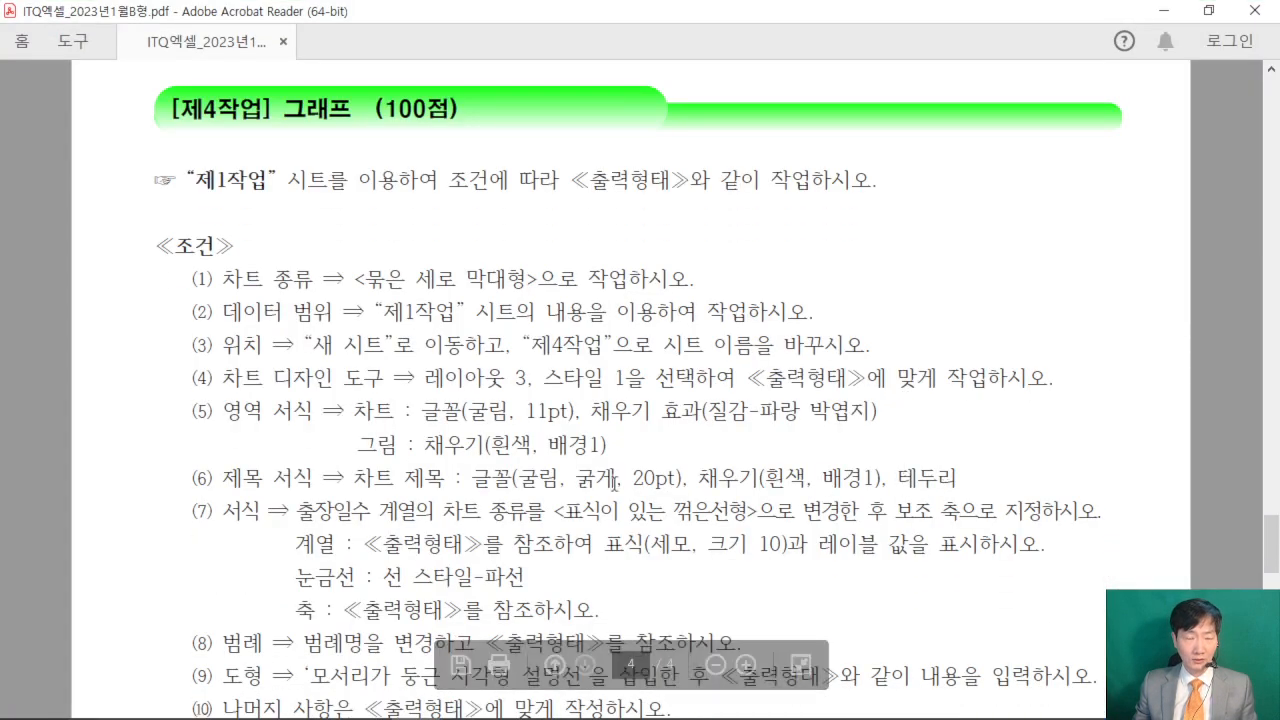
pyautogui.moveTo(238, 289); pyautogui.dragTo(810, 314)
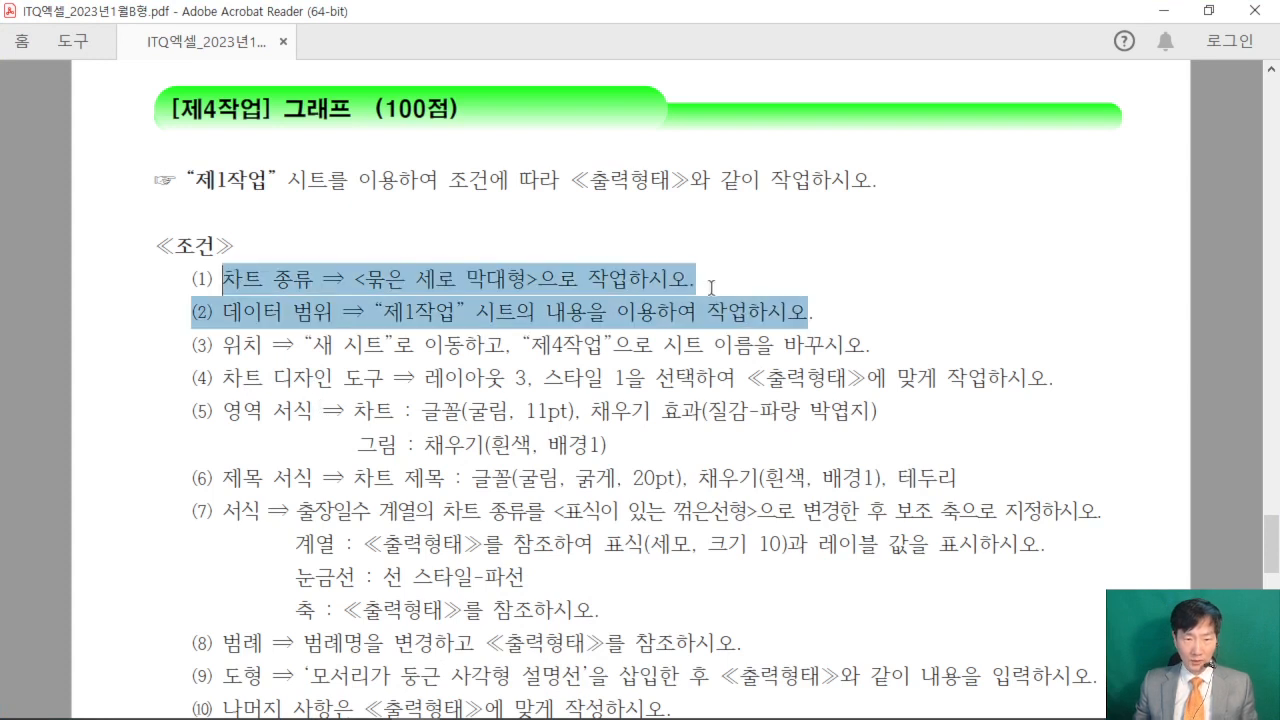
pyautogui.click(532, 410)
pyautogui.scroll(-3, 629, 486)
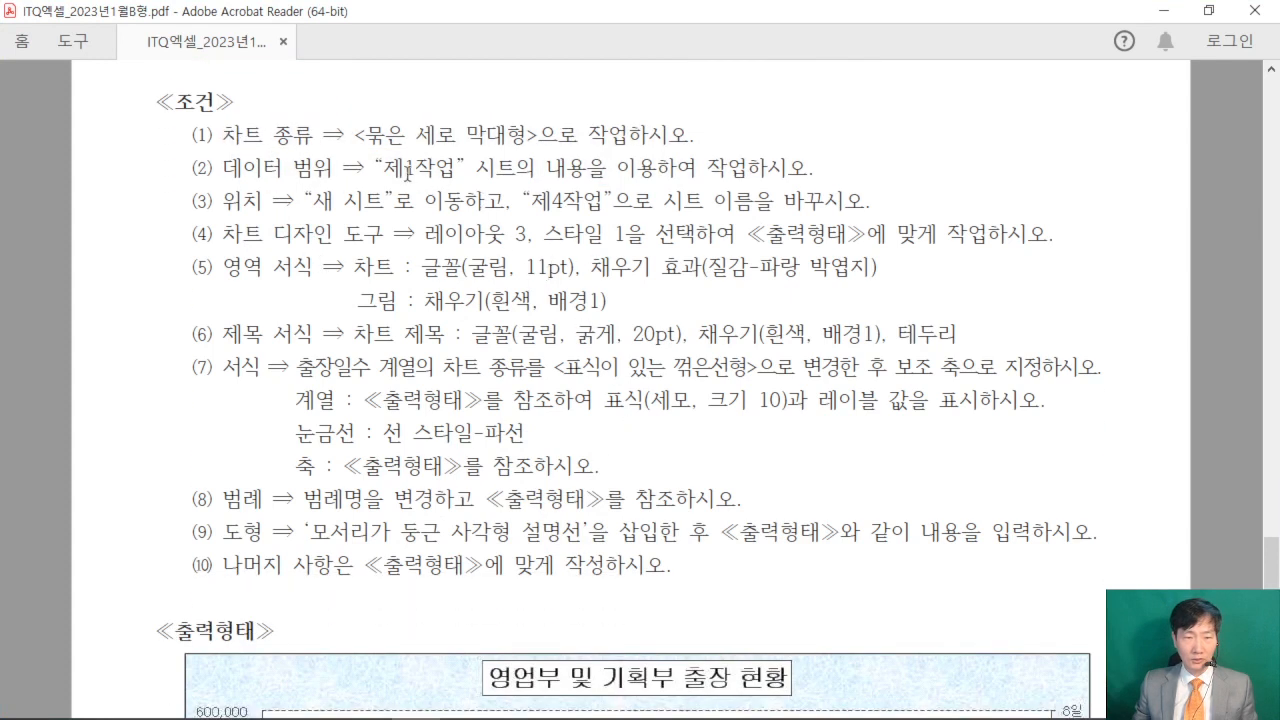
pyautogui.moveTo(384, 171); pyautogui.dragTo(808, 170)
pyautogui.scroll(-6, 776, 404)
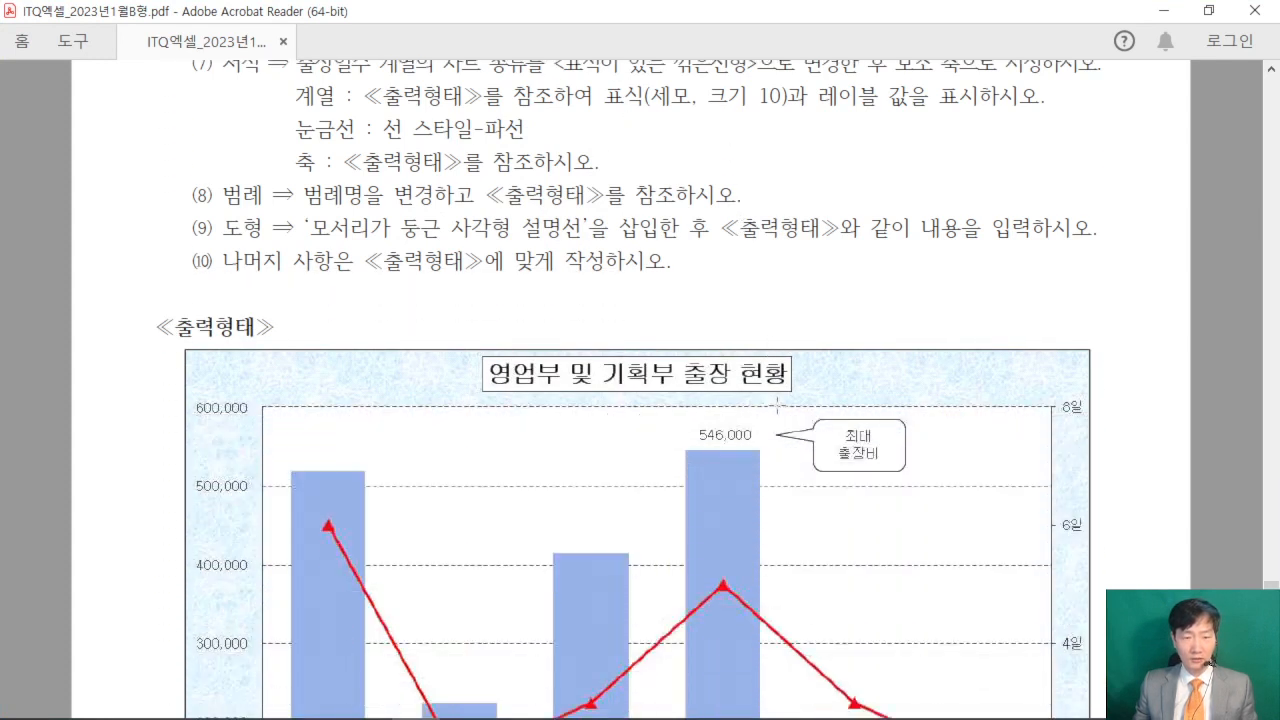
pyautogui.scroll(-6, 776, 404)
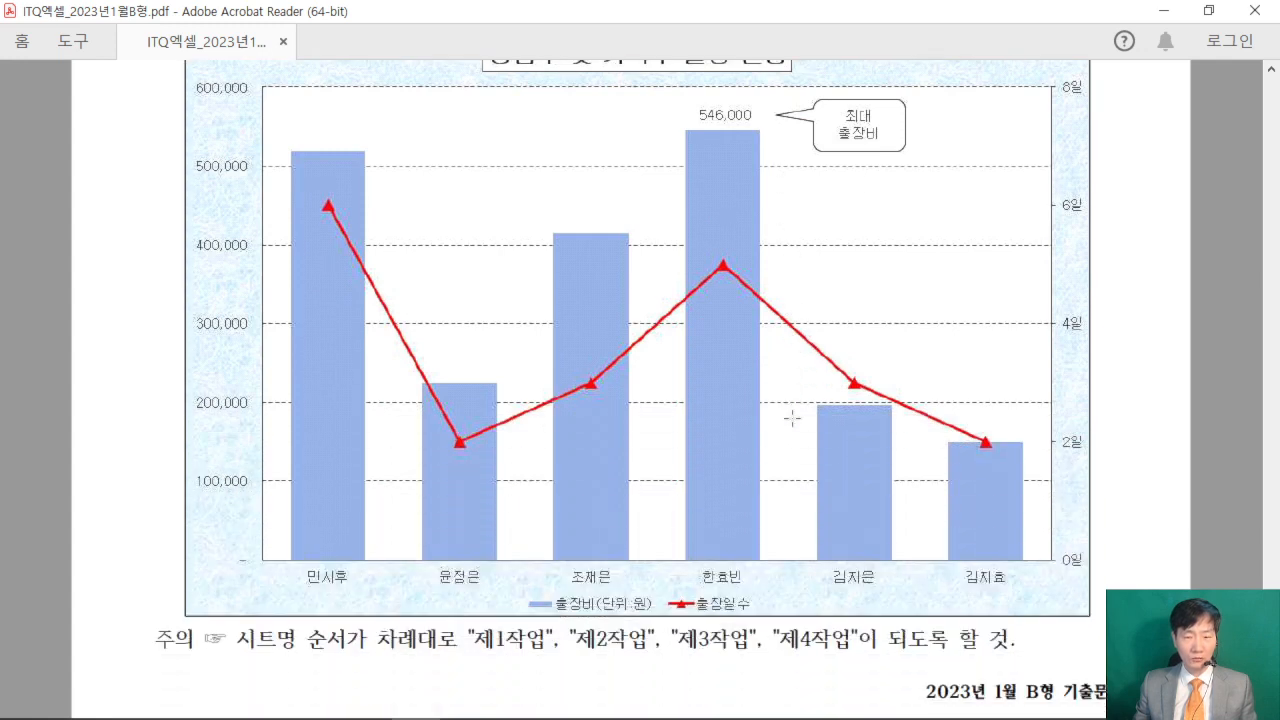
pyautogui.scroll(1, 792, 418)
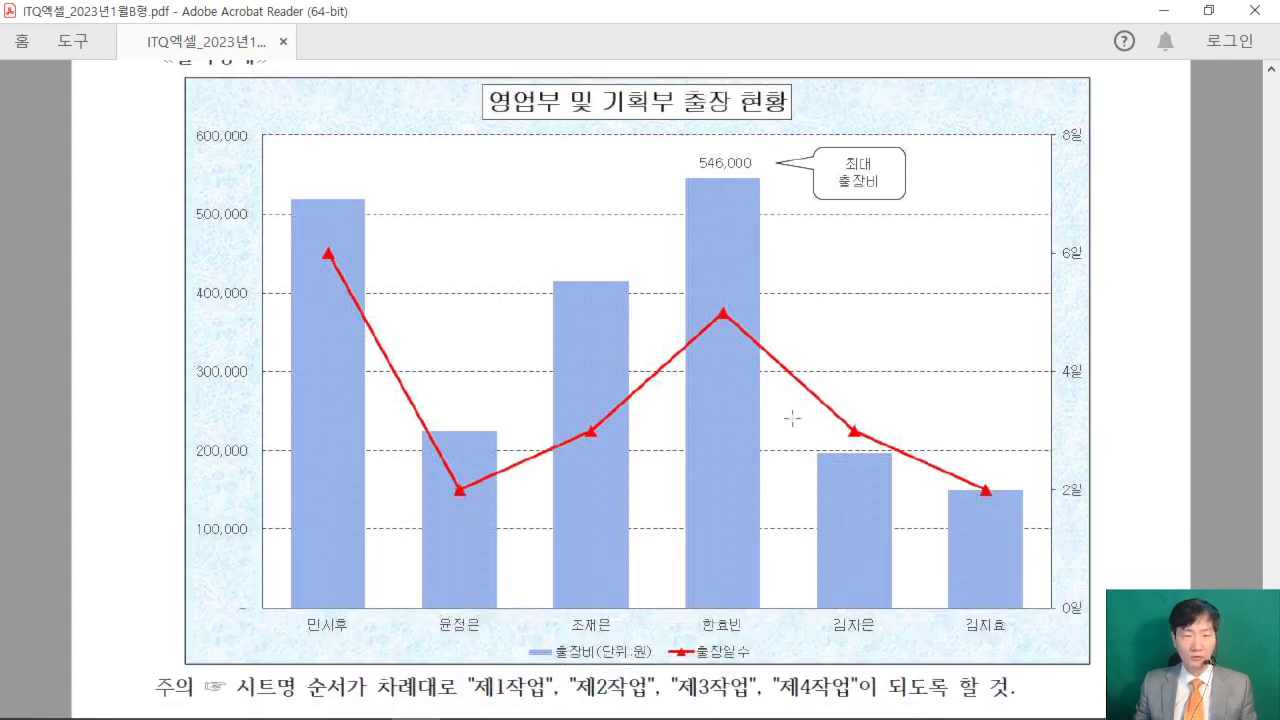
# - Return to the 제1작업 sheet in Excel, collapse the ribbon and zoom out so more of the data table fits
pyautogui.click(1163, 10)
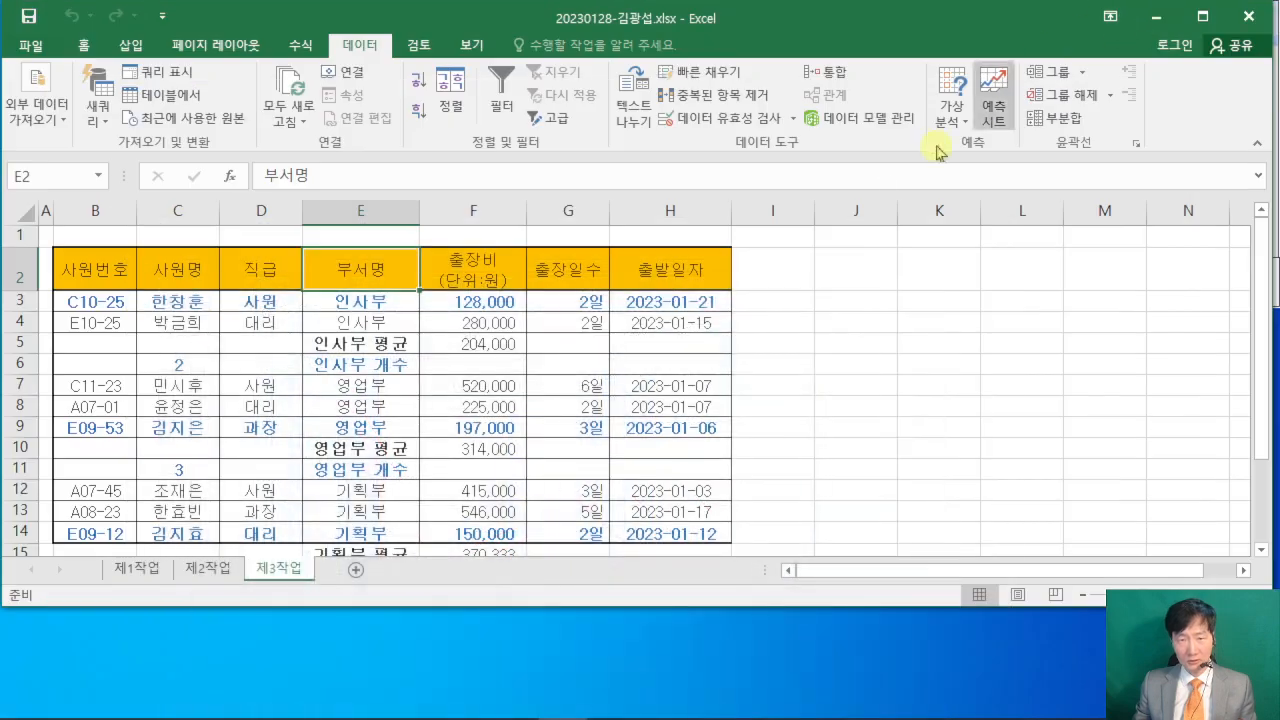
pyautogui.click(137, 569)
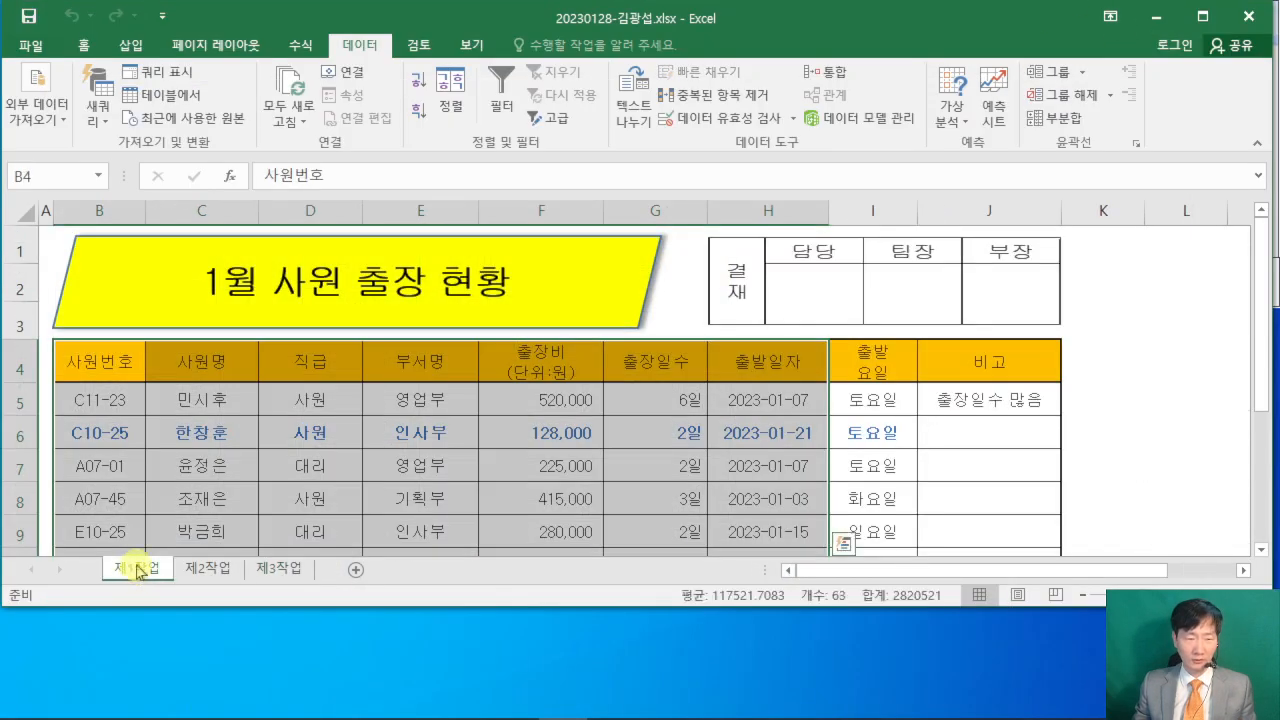
pyautogui.click(186, 430)
pyautogui.click(80, 46)
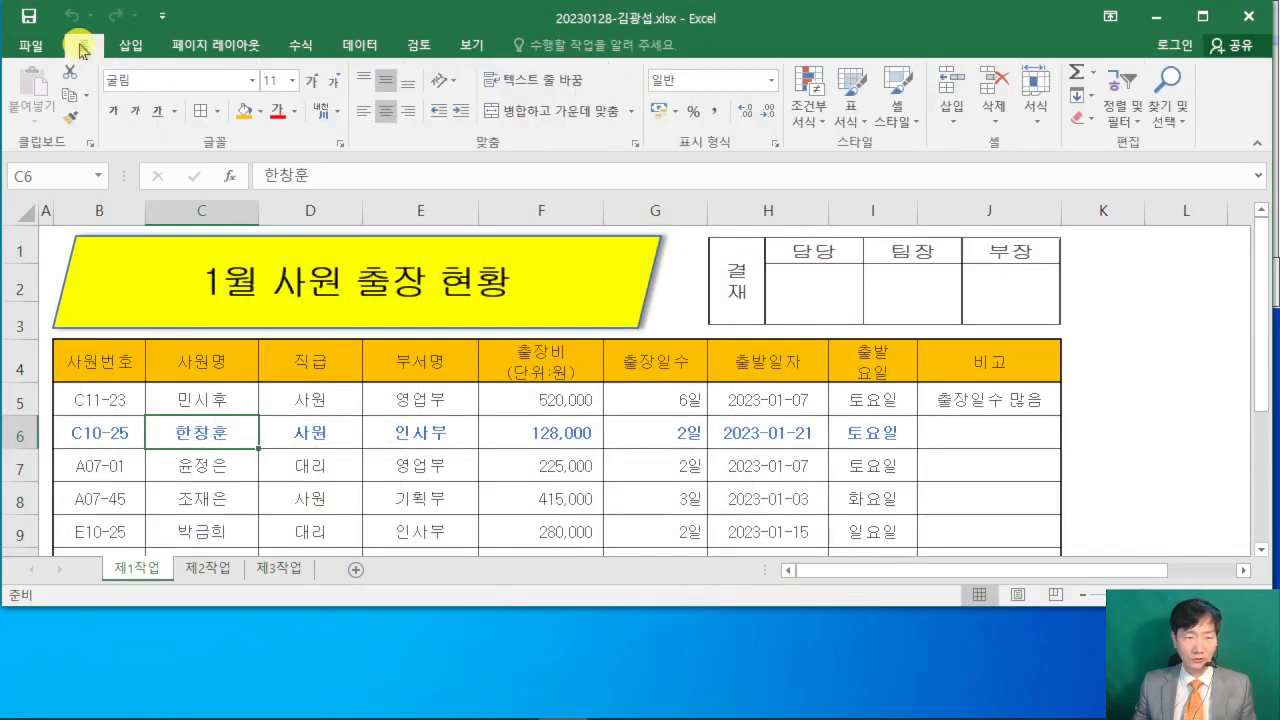
pyautogui.doubleClick(83, 50)
pyautogui.click(1167, 366)
pyautogui.scroll(-2, 1034, 363)
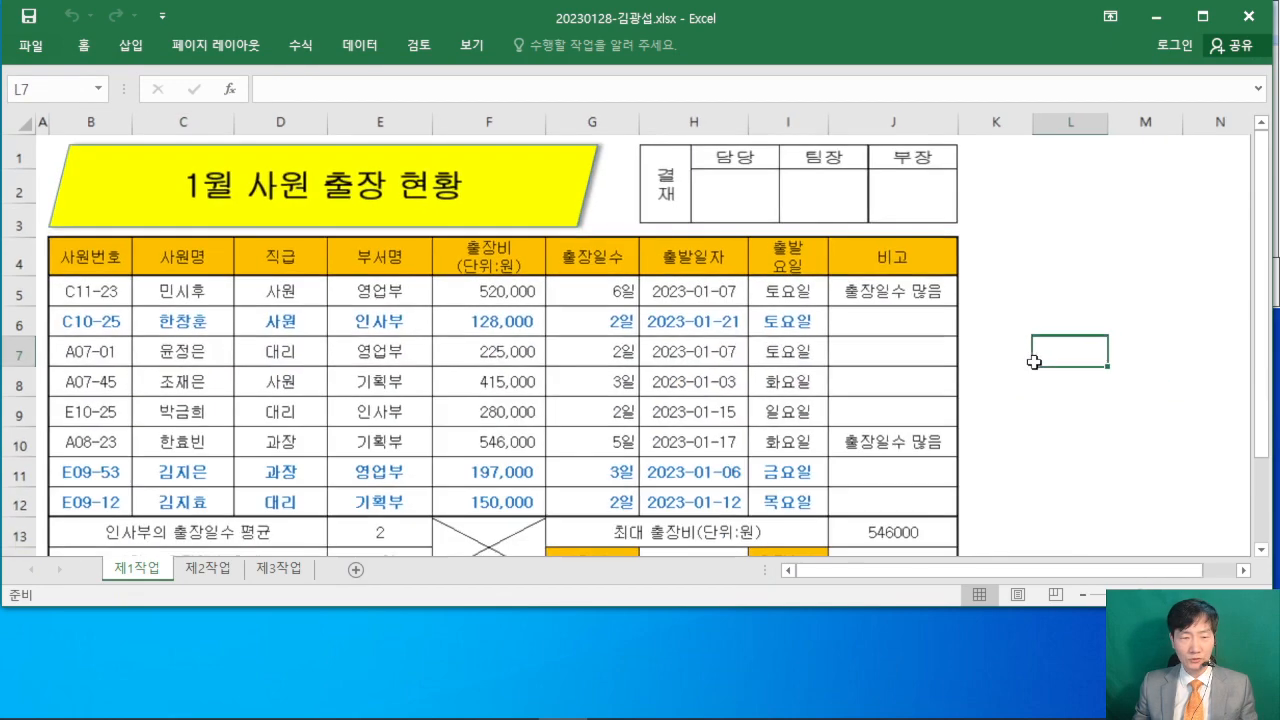
# - Place the exam PDF below the 제1작업 table, positioned at the 제4작업 chart's category names and legend
pyautogui.click(415, 700)
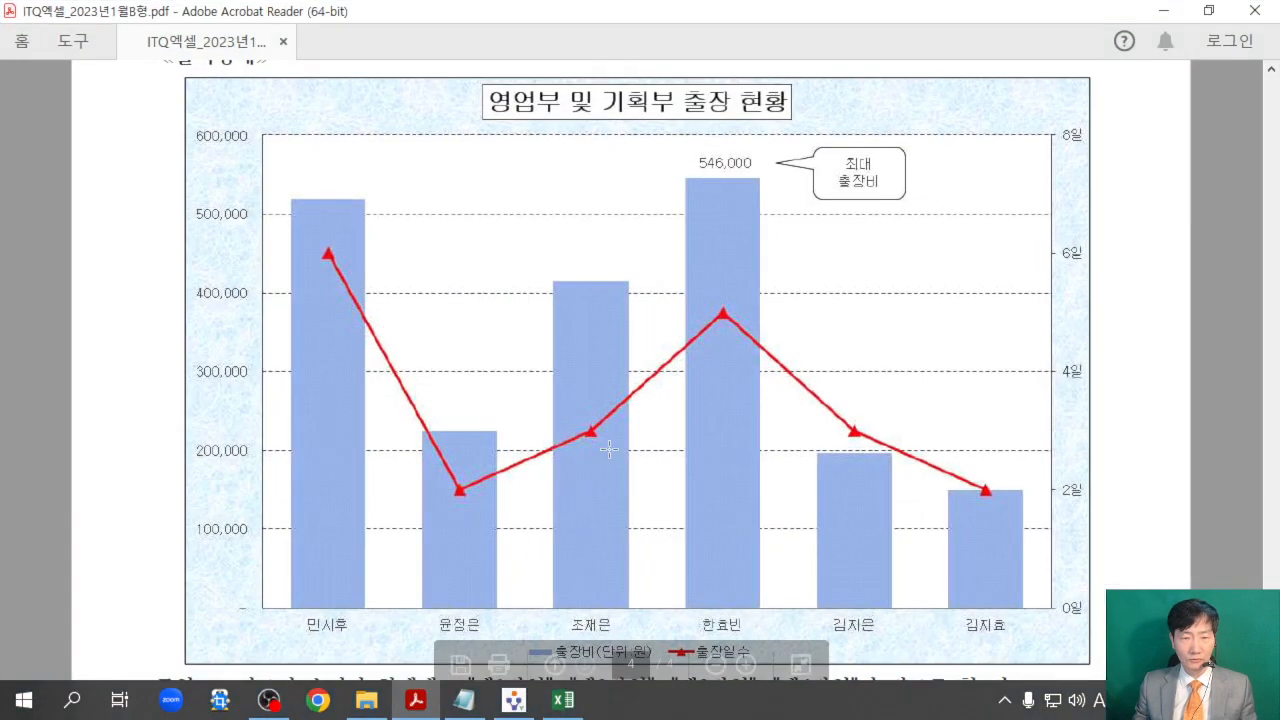
pyautogui.moveTo(670, 20); pyautogui.dragTo(563, 549)
pyautogui.scroll(-5, 638, 640)
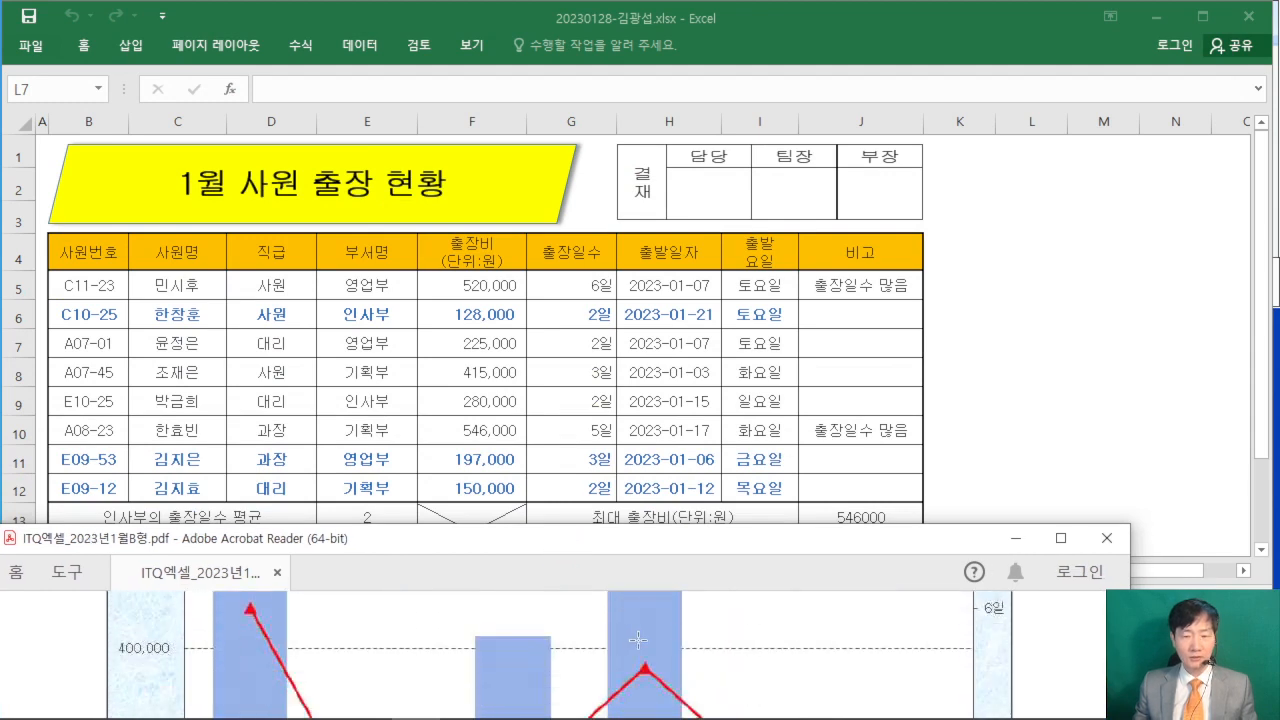
pyautogui.scroll(-8, 638, 640)
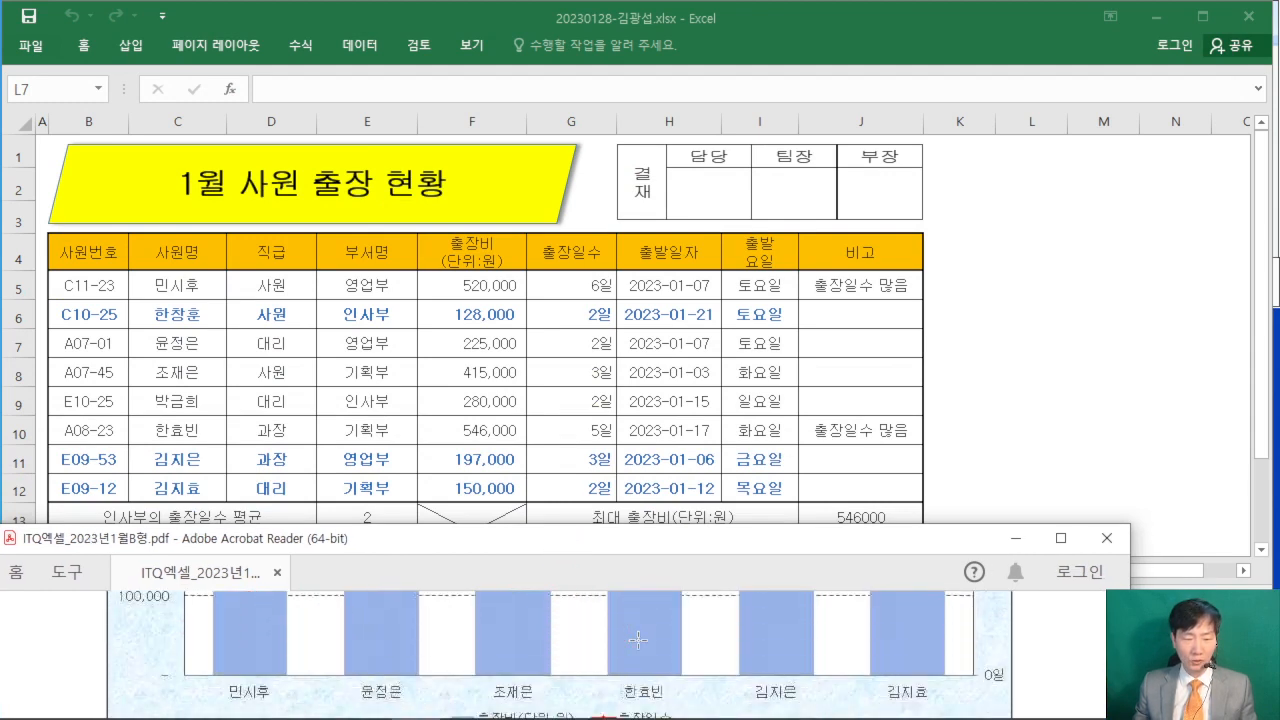
pyautogui.scroll(1, 640, 636)
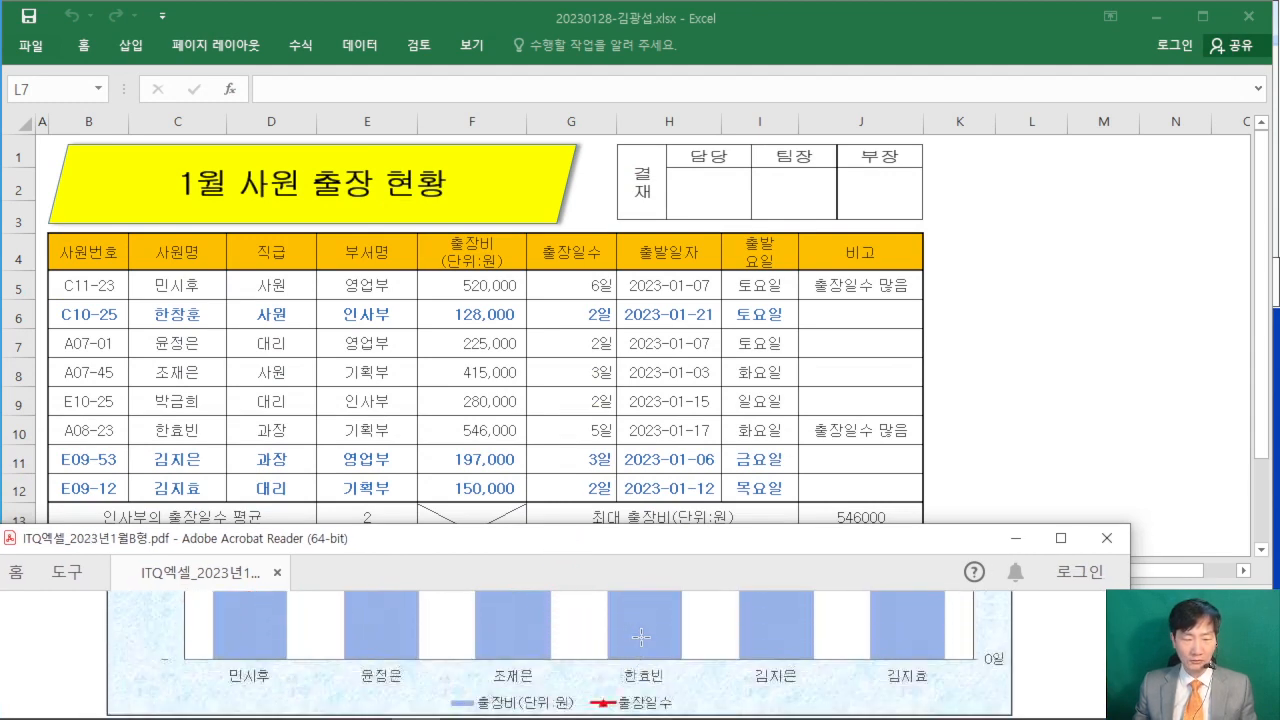
# - Compare the exam chart's category names with the 사원명 entries in the 제1작업 table to identify the rows to chart
pyautogui.click(1088, 351)
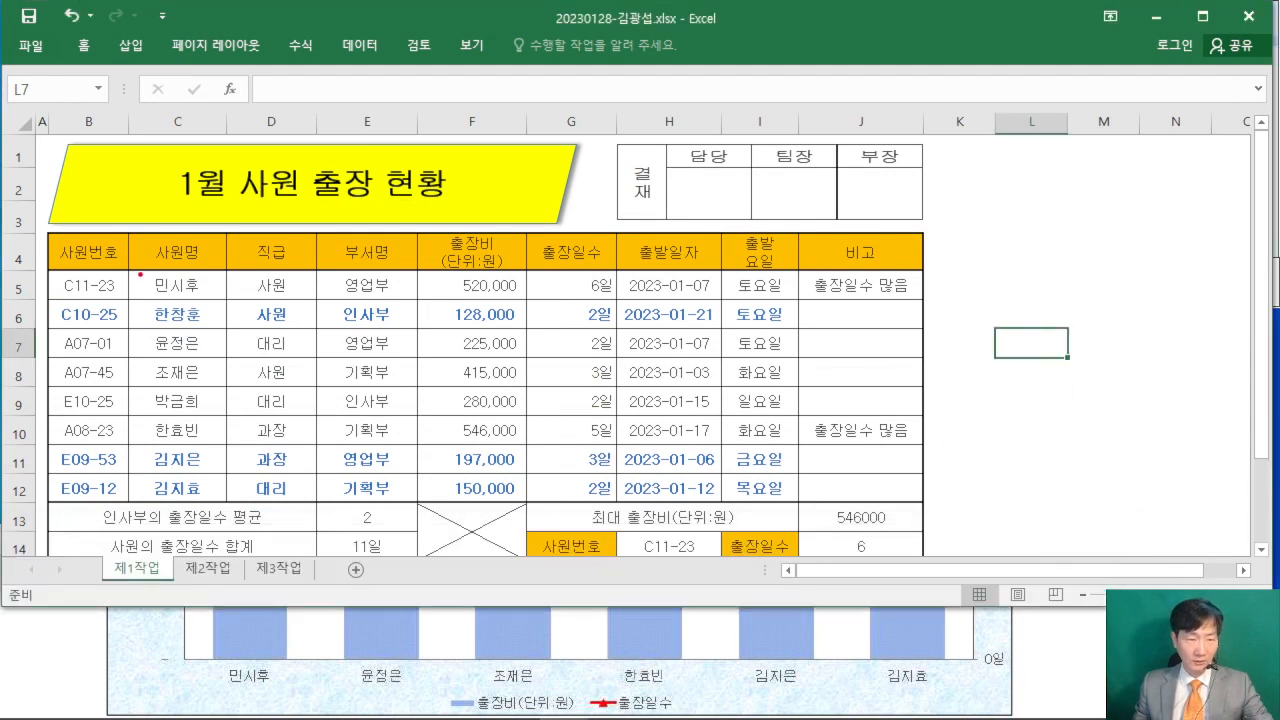
pyautogui.moveTo(131, 263); pyautogui.dragTo(221, 299)
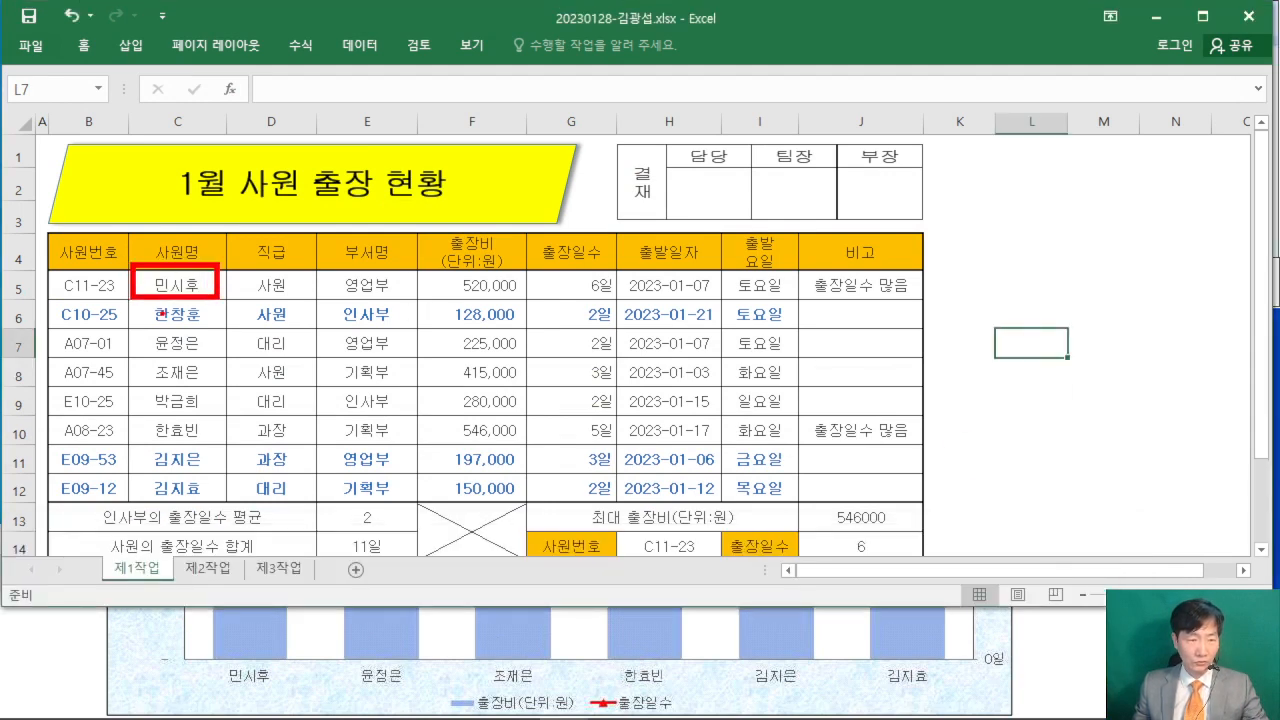
pyautogui.moveTo(92, 313); pyautogui.dragTo(335, 313)
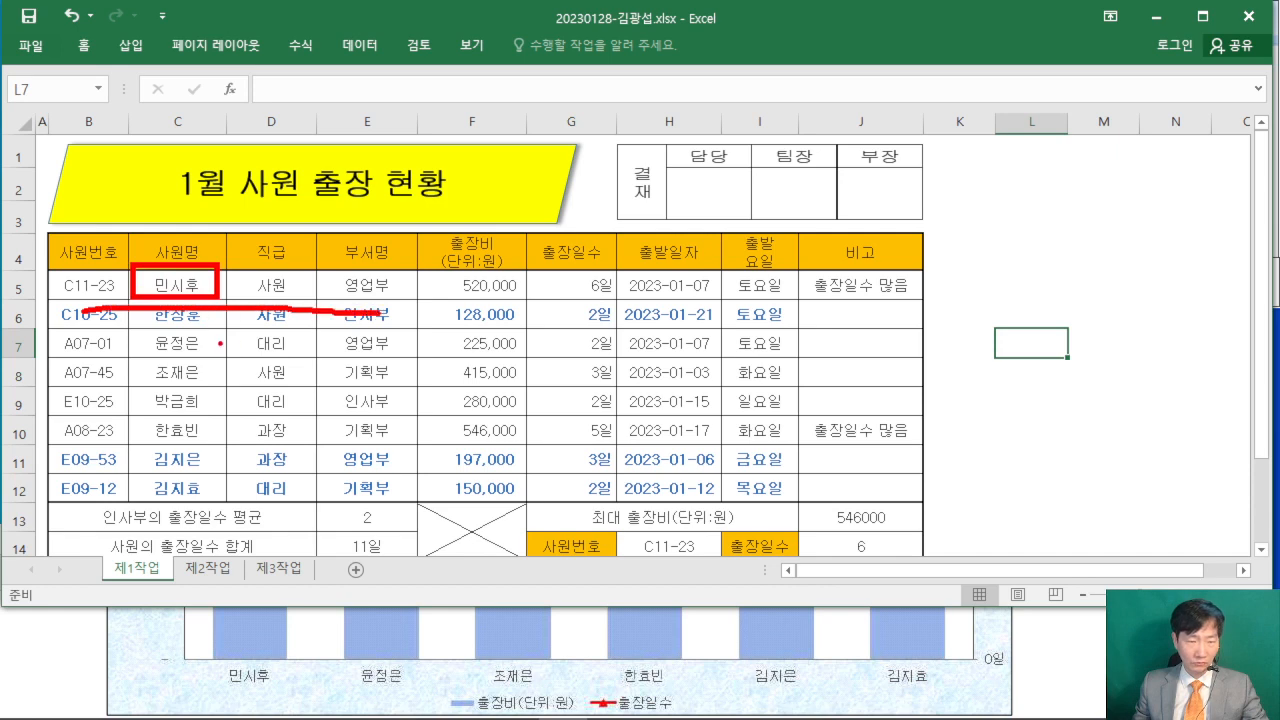
pyautogui.moveTo(126, 329); pyautogui.dragTo(224, 354)
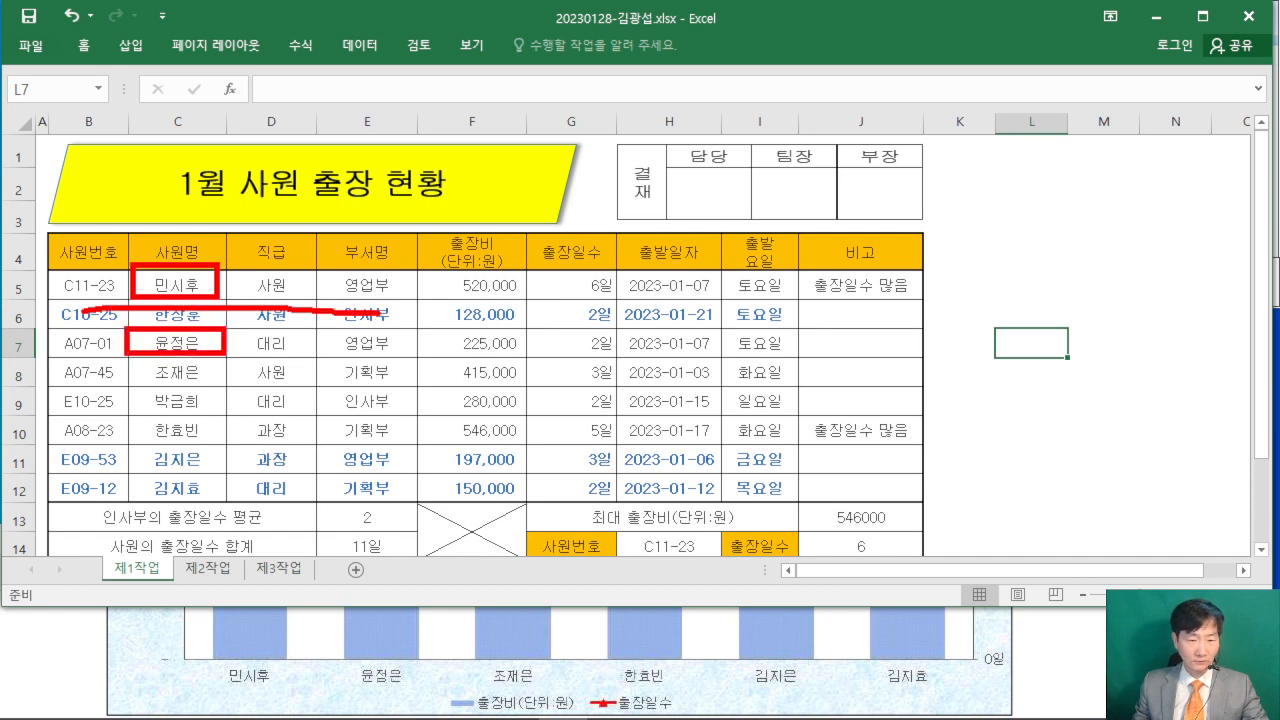
pyautogui.moveTo(130, 357); pyautogui.dragTo(234, 386)
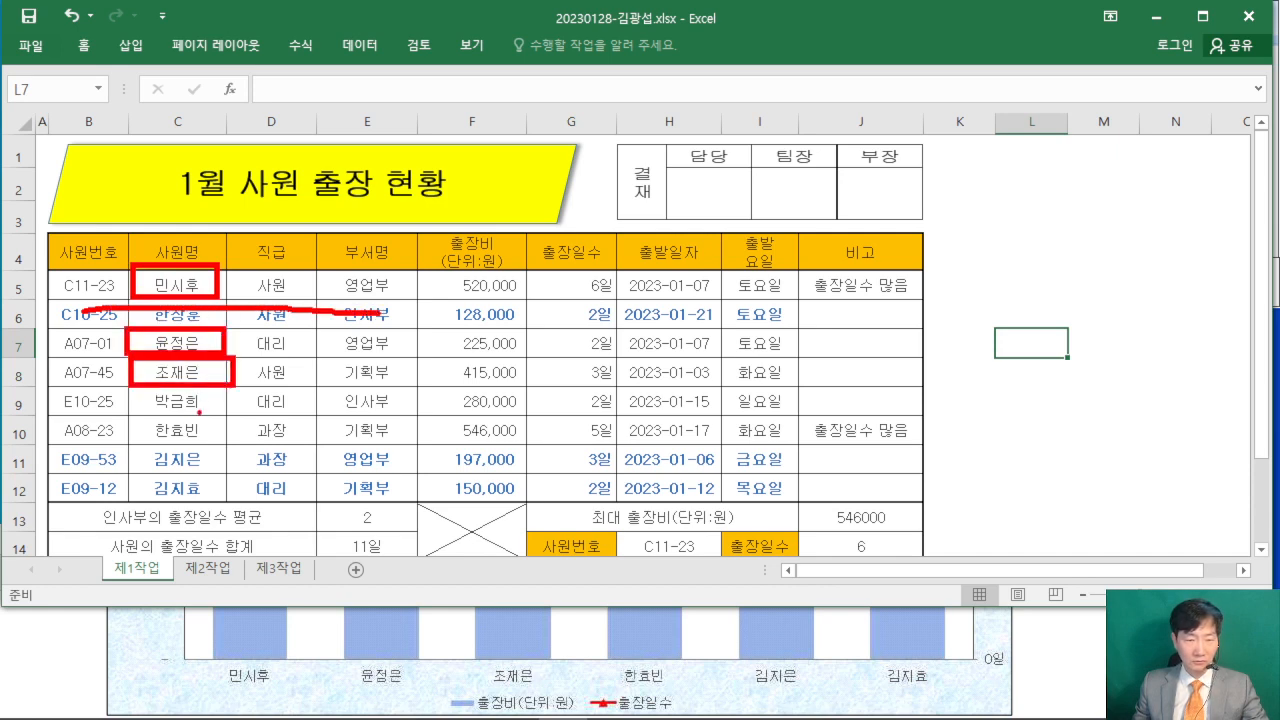
pyautogui.moveTo(66, 401); pyautogui.dragTo(452, 404)
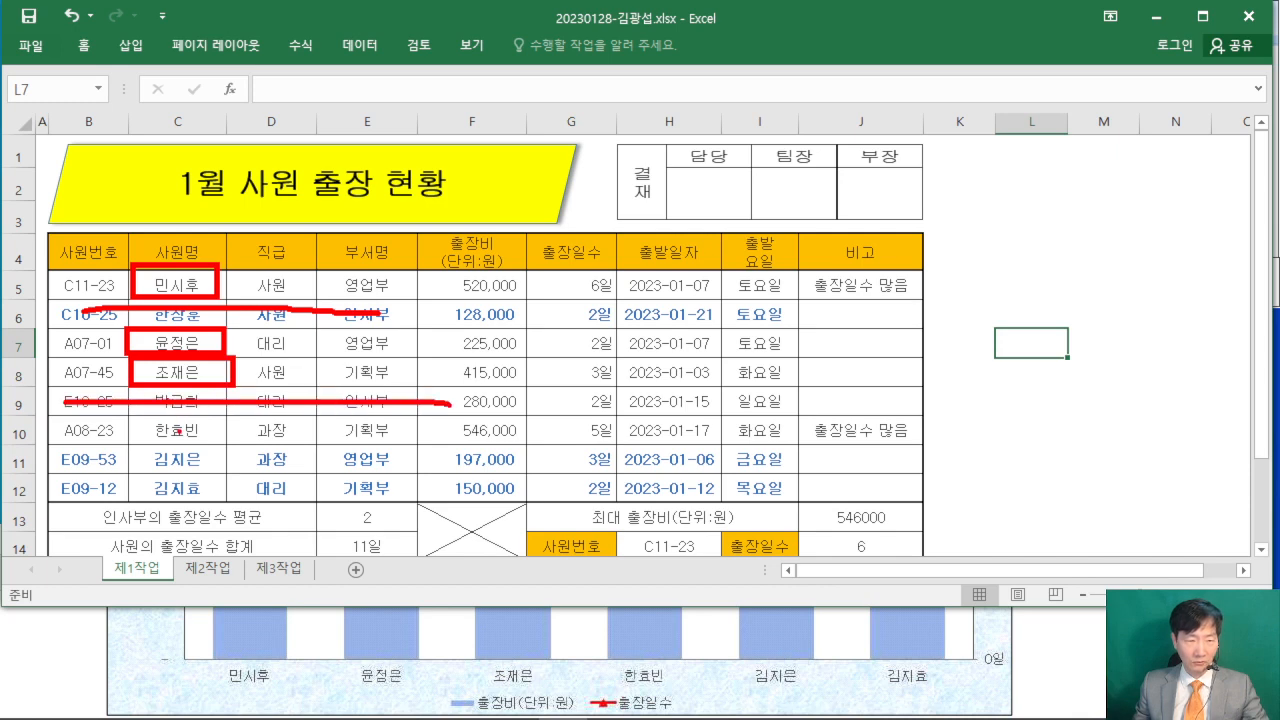
pyautogui.moveTo(131, 421); pyautogui.dragTo(242, 439)
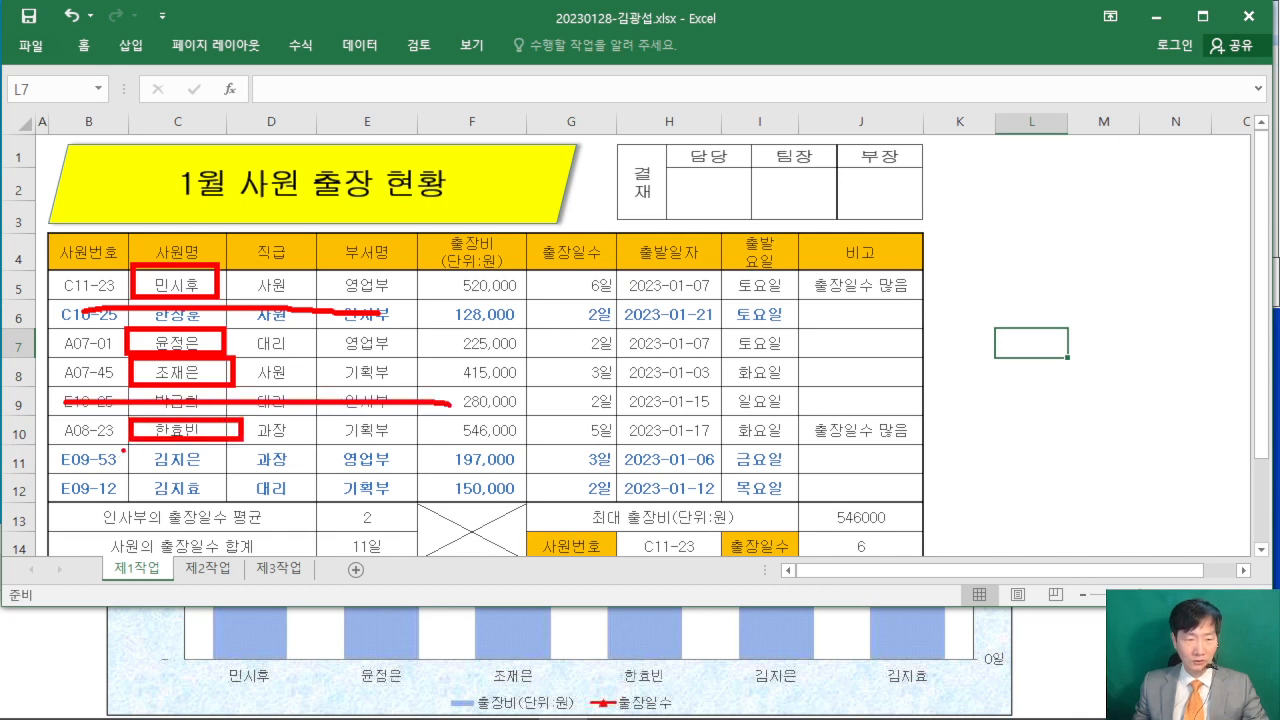
pyautogui.moveTo(128, 446)
pyautogui.mouseDown()
pyautogui.moveTo(230, 475)
pyautogui.moveTo(175, 500)
pyautogui.moveTo(230, 502)
pyautogui.mouseUp()
pyautogui.moveTo(70, 268)
pyautogui.mouseDown()
pyautogui.moveTo(8, 388)
pyautogui.moveTo(72, 525)
pyautogui.mouseUp()
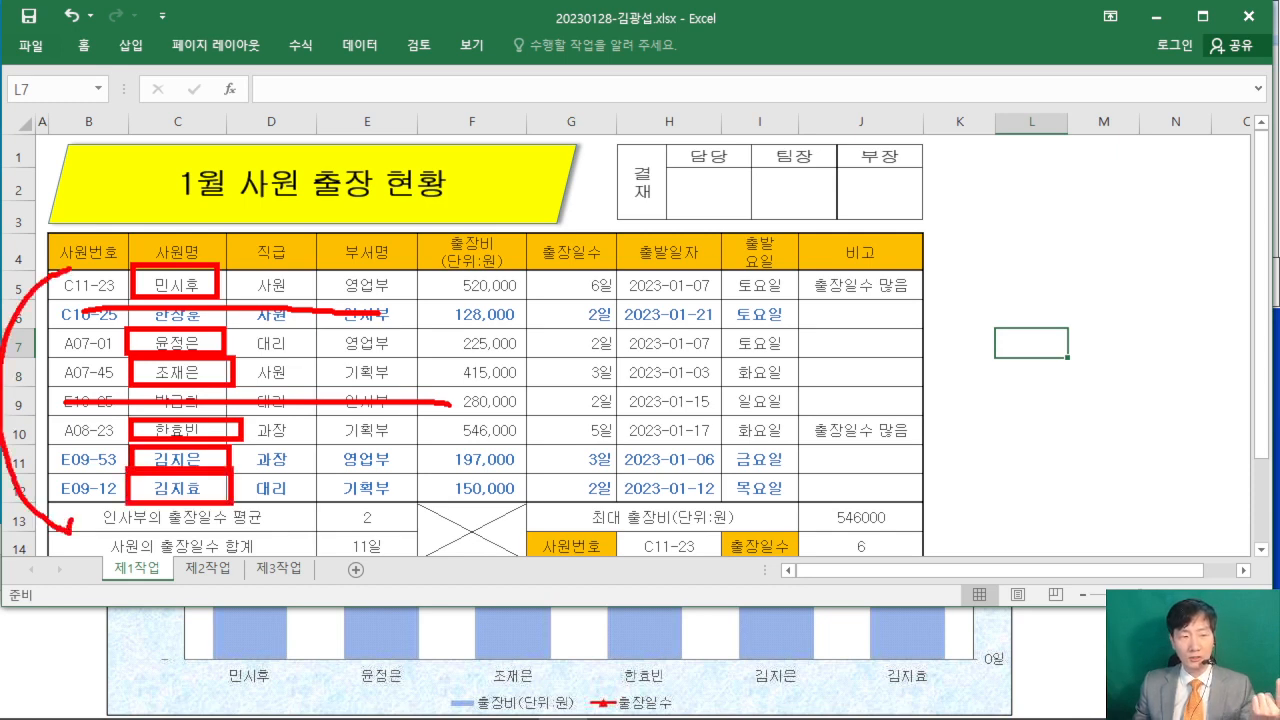
pyautogui.moveTo(389, 61)
pyautogui.mouseDown()
pyautogui.moveTo(406, 40)
pyautogui.moveTo(404, 116)
pyautogui.moveTo(436, 75)
pyautogui.mouseUp()
pyautogui.moveTo(472, 73); pyautogui.dragTo(502, 99)
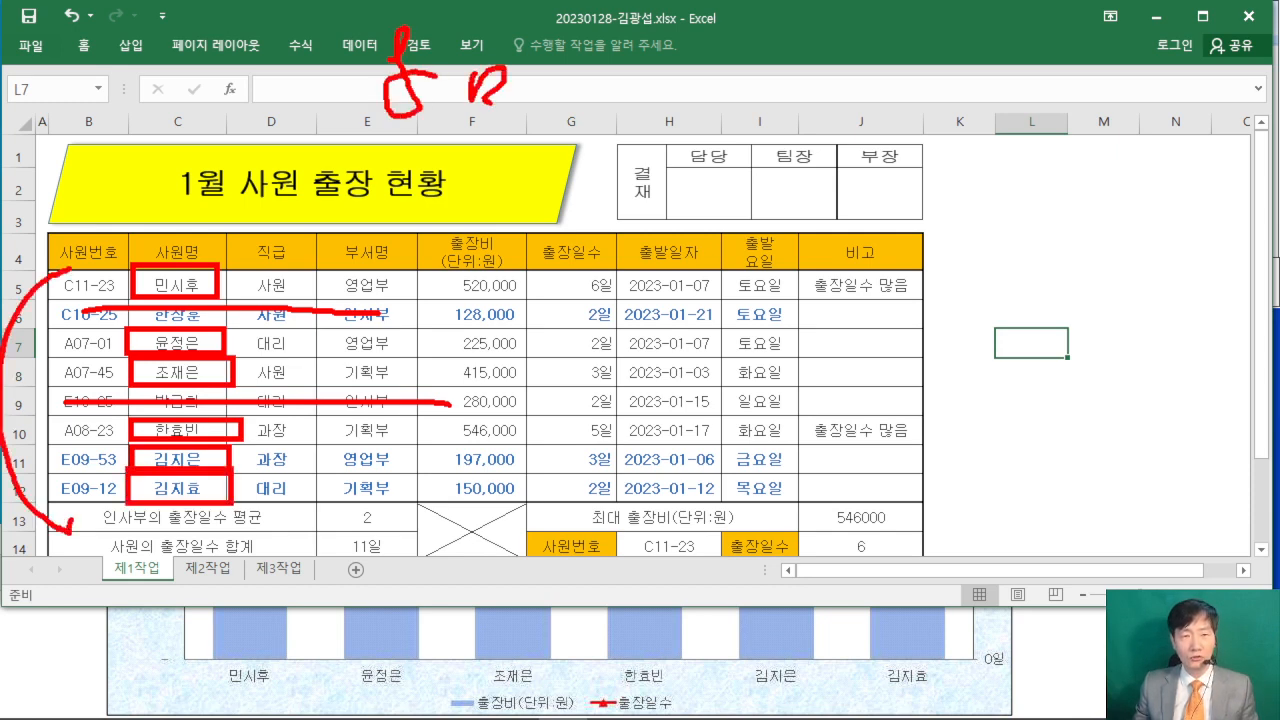
pyautogui.moveTo(485, 5); pyautogui.dragTo(494, 130)
pyautogui.moveTo(611, 10)
pyautogui.mouseDown()
pyautogui.moveTo(635, 74)
pyautogui.moveTo(702, 112)
pyautogui.mouseUp()
pyautogui.moveTo(590, 124); pyautogui.dragTo(742, 120)
pyautogui.moveTo(552, 142); pyautogui.dragTo(740, 138)
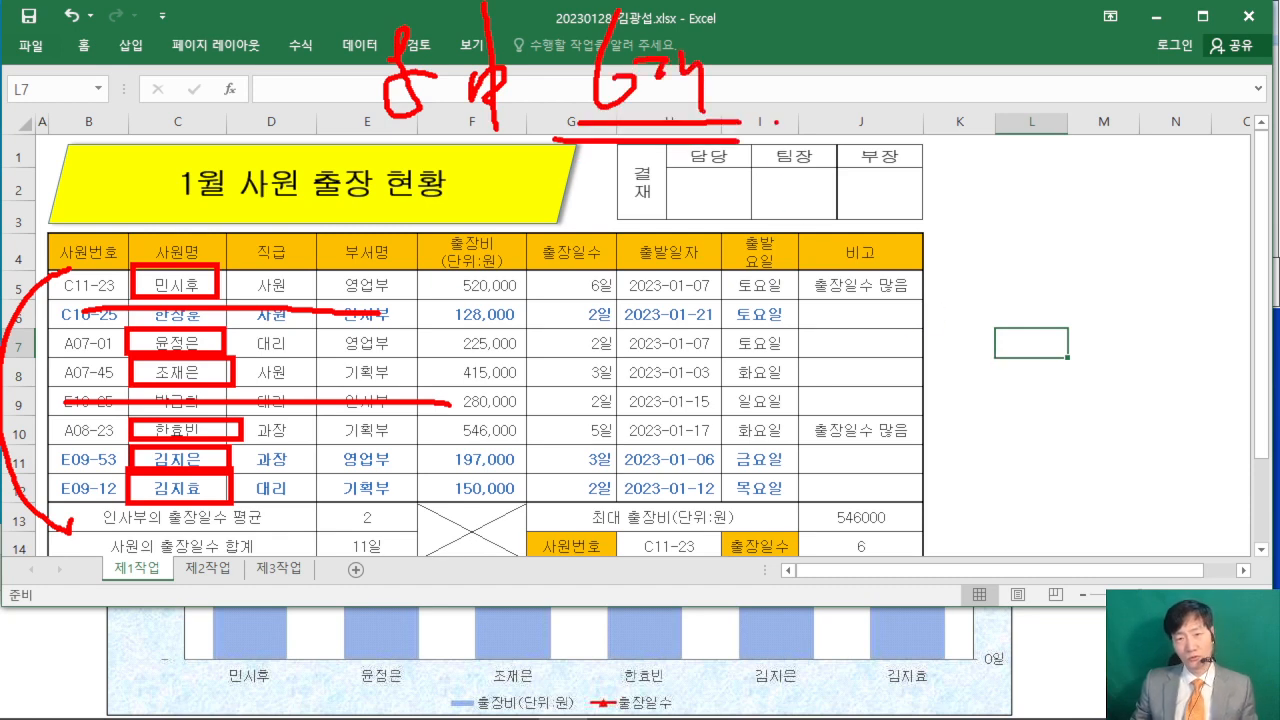
pyautogui.moveTo(776, 122); pyautogui.dragTo(785, 180)
pyautogui.moveTo(818, 184)
pyautogui.mouseDown()
pyautogui.moveTo(798, 197)
pyautogui.moveTo(812, 92)
pyautogui.moveTo(818, 188)
pyautogui.moveTo(1232, 188)
pyautogui.mouseUp()
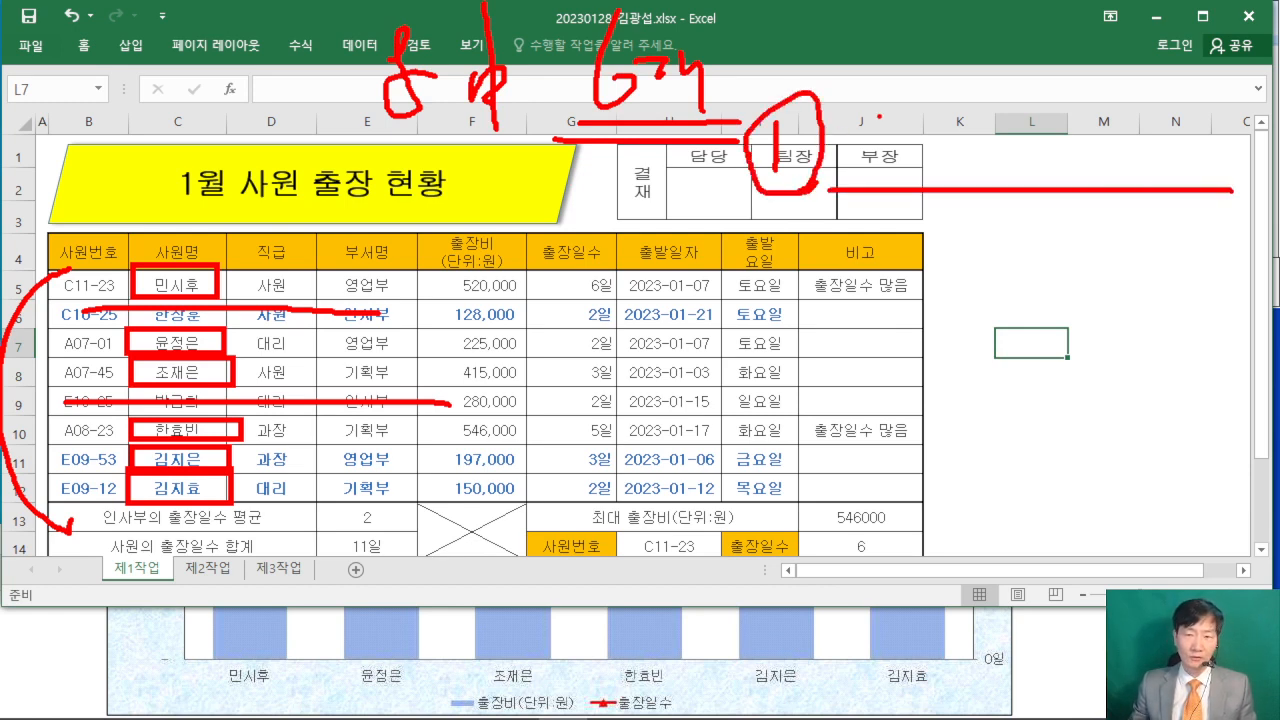
pyautogui.moveTo(871, 113); pyautogui.dragTo(940, 103)
pyautogui.moveTo(876, 146)
pyautogui.mouseDown()
pyautogui.moveTo(906, 170)
pyautogui.moveTo(956, 138)
pyautogui.moveTo(1050, 168)
pyautogui.mouseUp()
pyautogui.moveTo(1074, 112)
pyautogui.mouseDown()
pyautogui.moveTo(1124, 120)
pyautogui.moveTo(1104, 152)
pyautogui.mouseUp()
pyautogui.moveTo(1070, 180); pyautogui.dragTo(1116, 170)
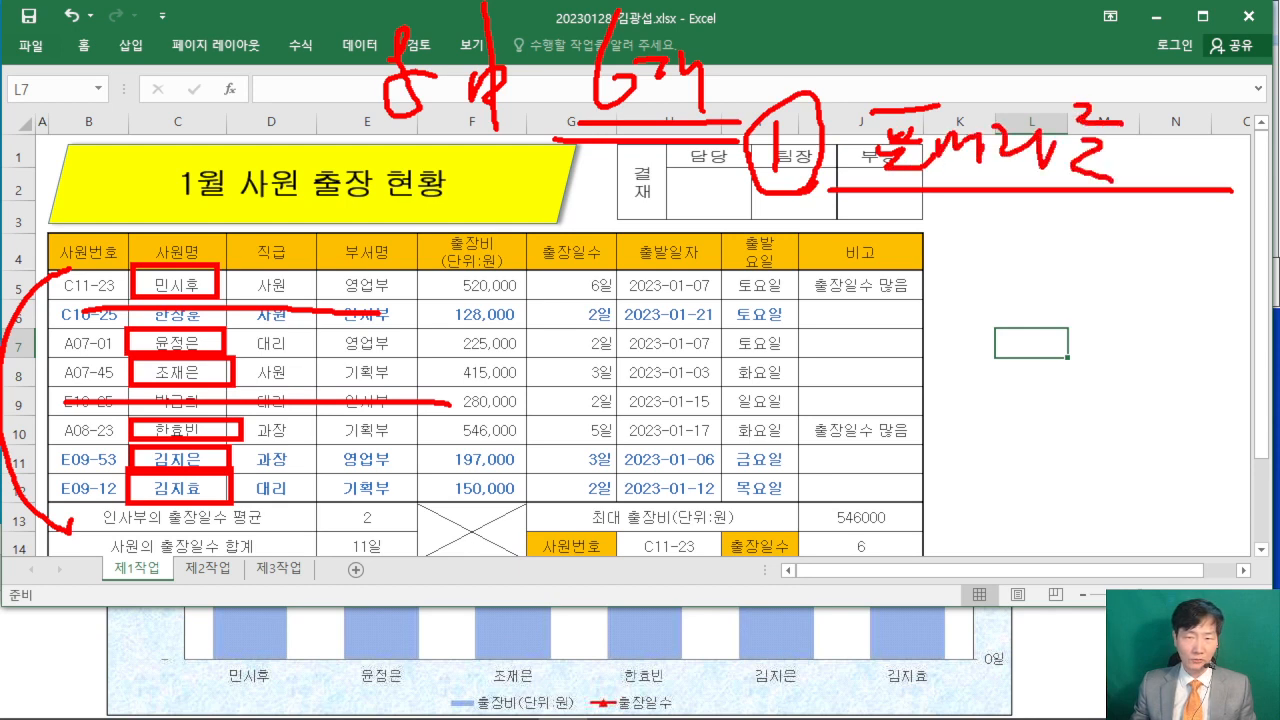
pyautogui.moveTo(122, 230); pyautogui.dragTo(235, 268)
pyautogui.moveTo(778, 246); pyautogui.dragTo(826, 268)
pyautogui.moveTo(800, 224)
pyautogui.mouseDown()
pyautogui.moveTo(770, 296)
pyautogui.moveTo(898, 248)
pyautogui.mouseUp()
pyautogui.moveTo(902, 254)
pyautogui.mouseDown()
pyautogui.moveTo(930, 242)
pyautogui.moveTo(926, 280)
pyautogui.mouseUp()
pyautogui.moveTo(915, 276); pyautogui.dragTo(970, 282)
pyautogui.moveTo(978, 214); pyautogui.dragTo(994, 242)
pyautogui.moveTo(974, 250)
pyautogui.mouseDown()
pyautogui.moveTo(950, 272)
pyautogui.moveTo(1008, 264)
pyautogui.mouseUp()
pyautogui.moveTo(1024, 240)
pyautogui.mouseDown()
pyautogui.moveTo(1010, 281)
pyautogui.moveTo(1046, 270)
pyautogui.mouseUp()
pyautogui.moveTo(1034, 268)
pyautogui.mouseDown()
pyautogui.moveTo(1064, 284)
pyautogui.moveTo(1092, 264)
pyautogui.mouseUp()
pyautogui.moveTo(1084, 244)
pyautogui.mouseDown()
pyautogui.moveTo(1098, 262)
pyautogui.moveTo(1124, 262)
pyautogui.mouseUp()
pyautogui.moveTo(1130, 243); pyautogui.dragTo(1130, 308)
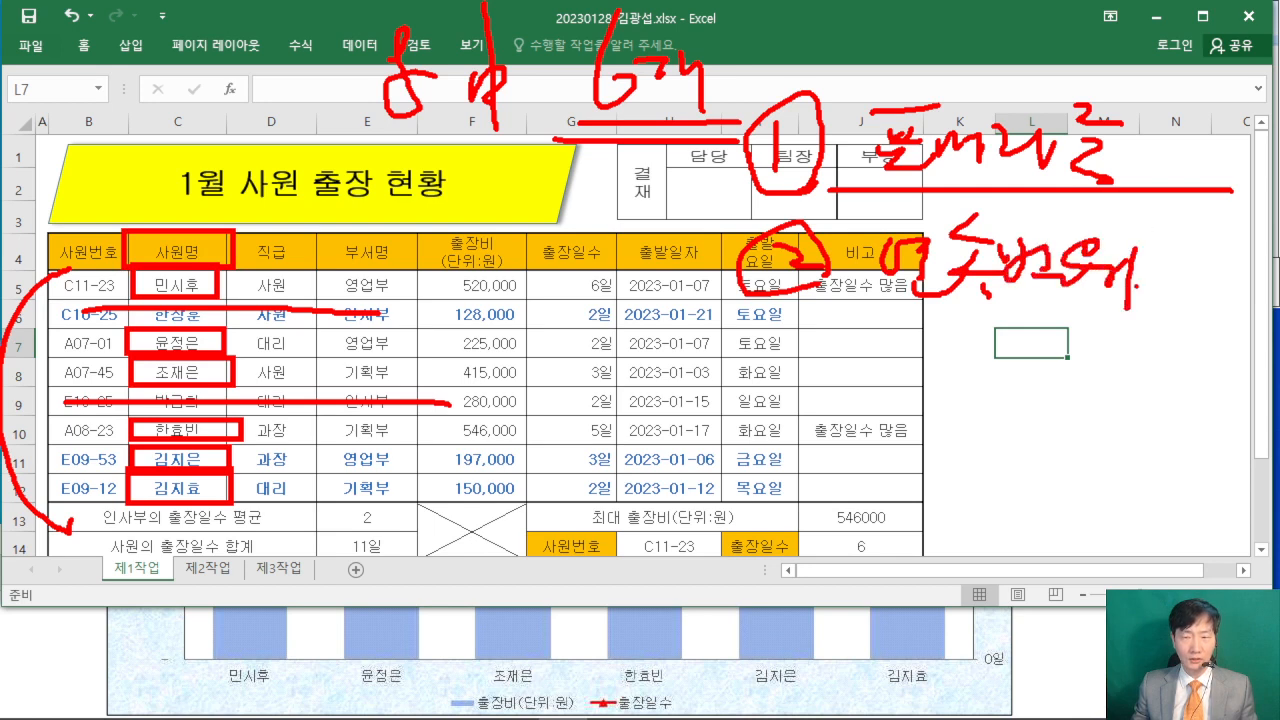
pyautogui.moveTo(1171, 254); pyautogui.dragTo(1183, 274)
pyautogui.moveTo(1184, 264)
pyautogui.mouseDown()
pyautogui.moveTo(1228, 258)
pyautogui.moveTo(1222, 272)
pyautogui.mouseUp()
pyautogui.moveTo(1226, 222); pyautogui.dragTo(1246, 246)
pyautogui.moveTo(1228, 236); pyautogui.dragTo(1238, 240)
pyautogui.moveTo(1212, 262)
pyautogui.mouseDown()
pyautogui.moveTo(1236, 278)
pyautogui.moveTo(1258, 256)
pyautogui.moveTo(1274, 276)
pyautogui.mouseUp()
pyautogui.moveTo(1238, 284); pyautogui.dragTo(1276, 286)
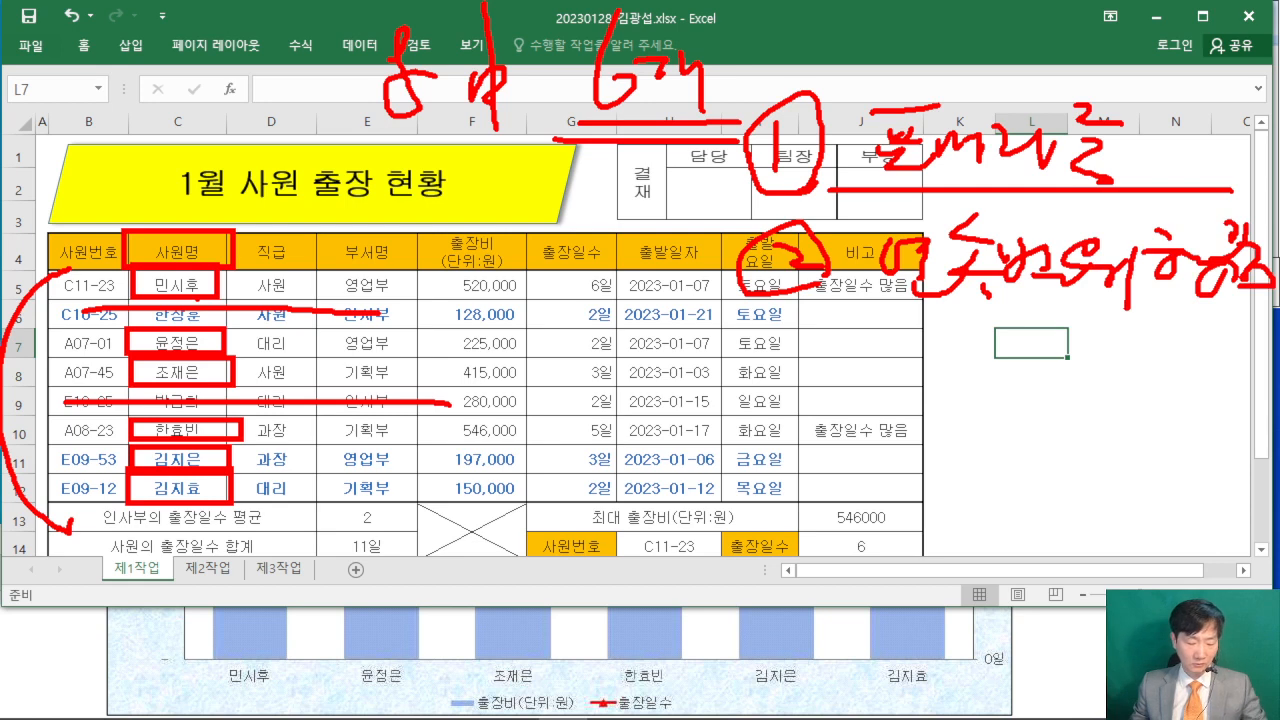
pyautogui.moveTo(123, 231); pyautogui.dragTo(232, 306)
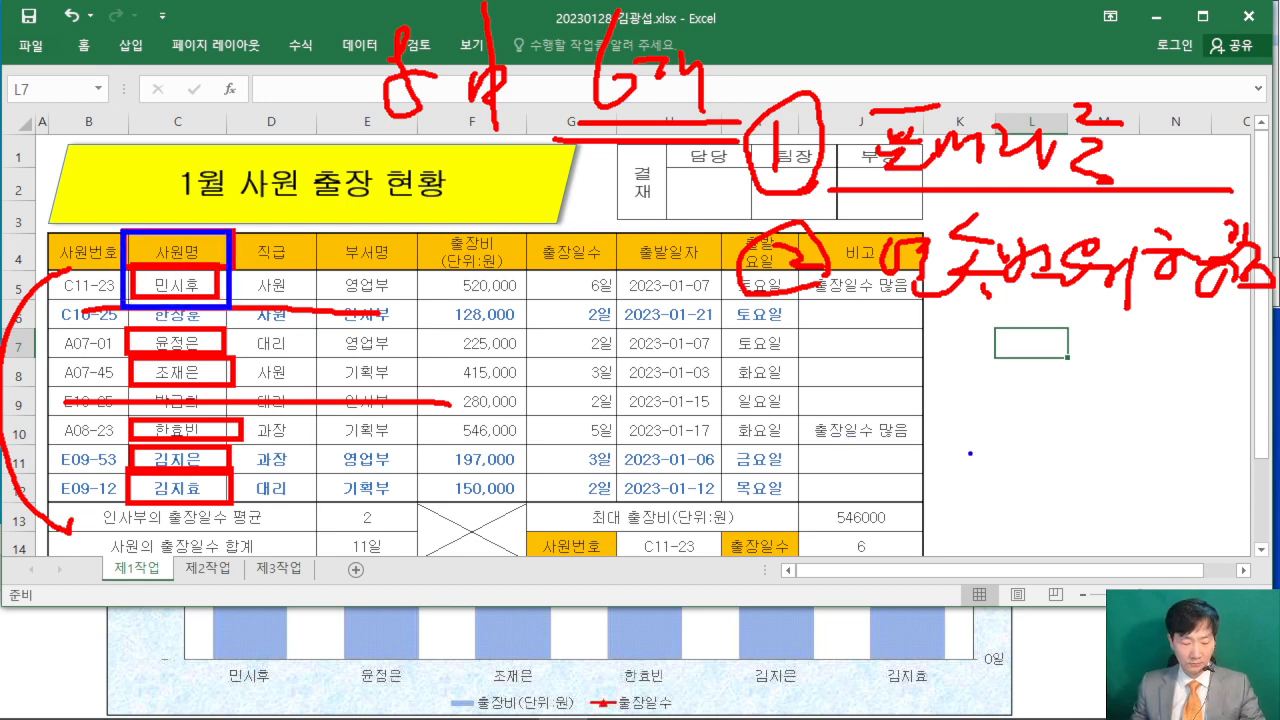
pyautogui.moveTo(778, 367)
pyautogui.mouseDown()
pyautogui.moveTo(786, 418)
pyautogui.moveTo(841, 421)
pyautogui.mouseUp()
pyautogui.moveTo(950, 375); pyautogui.dragTo(1006, 450)
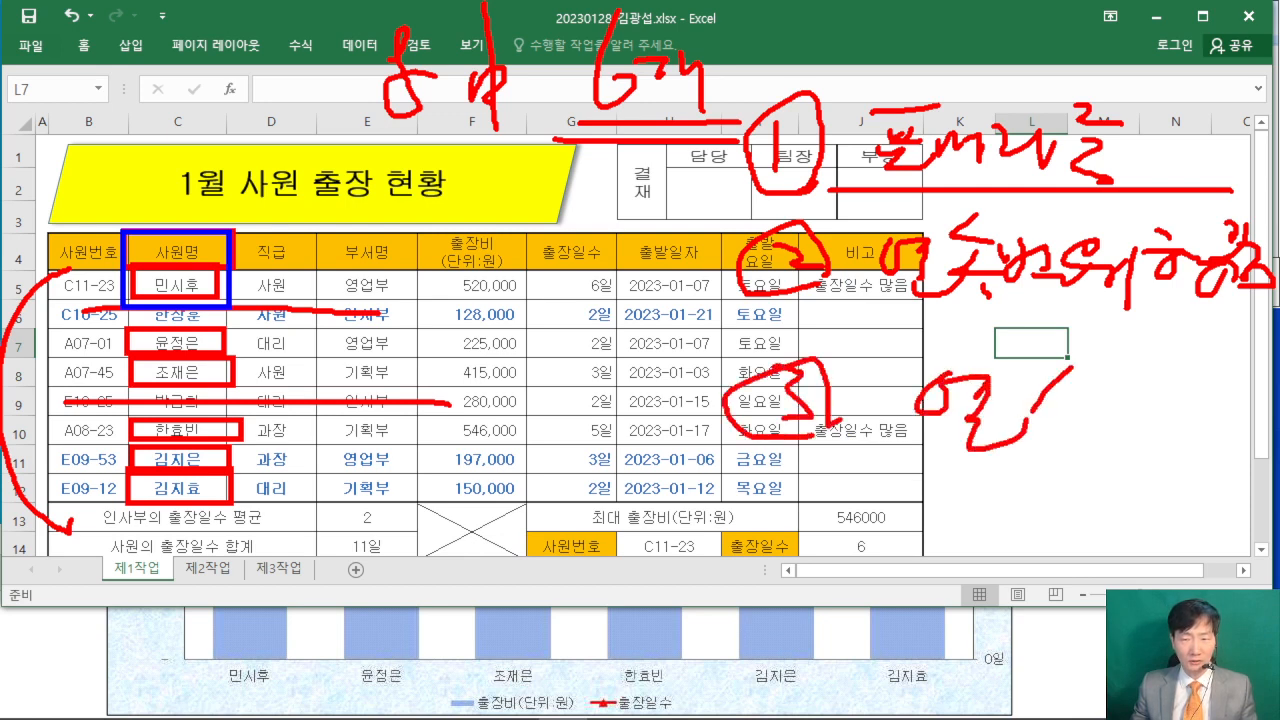
pyautogui.moveTo(1028, 374); pyautogui.dragTo(1062, 410)
pyautogui.moveTo(1060, 404); pyautogui.dragTo(1090, 404)
pyautogui.moveTo(1128, 350); pyautogui.dragTo(1158, 372)
pyautogui.moveTo(1140, 380)
pyautogui.mouseDown()
pyautogui.moveTo(1150, 414)
pyautogui.moveTo(1186, 436)
pyautogui.mouseUp()
pyautogui.moveTo(1212, 392)
pyautogui.mouseDown()
pyautogui.moveTo(1236, 372)
pyautogui.moveTo(1210, 412)
pyautogui.mouseUp()
pyautogui.moveTo(28, 322); pyautogui.dragTo(28, 466)
pyautogui.moveTo(16, 440); pyautogui.dragTo(44, 442)
pyautogui.moveTo(60, 332); pyautogui.dragTo(20, 370)
pyautogui.moveTo(38, 356); pyautogui.dragTo(78, 382)
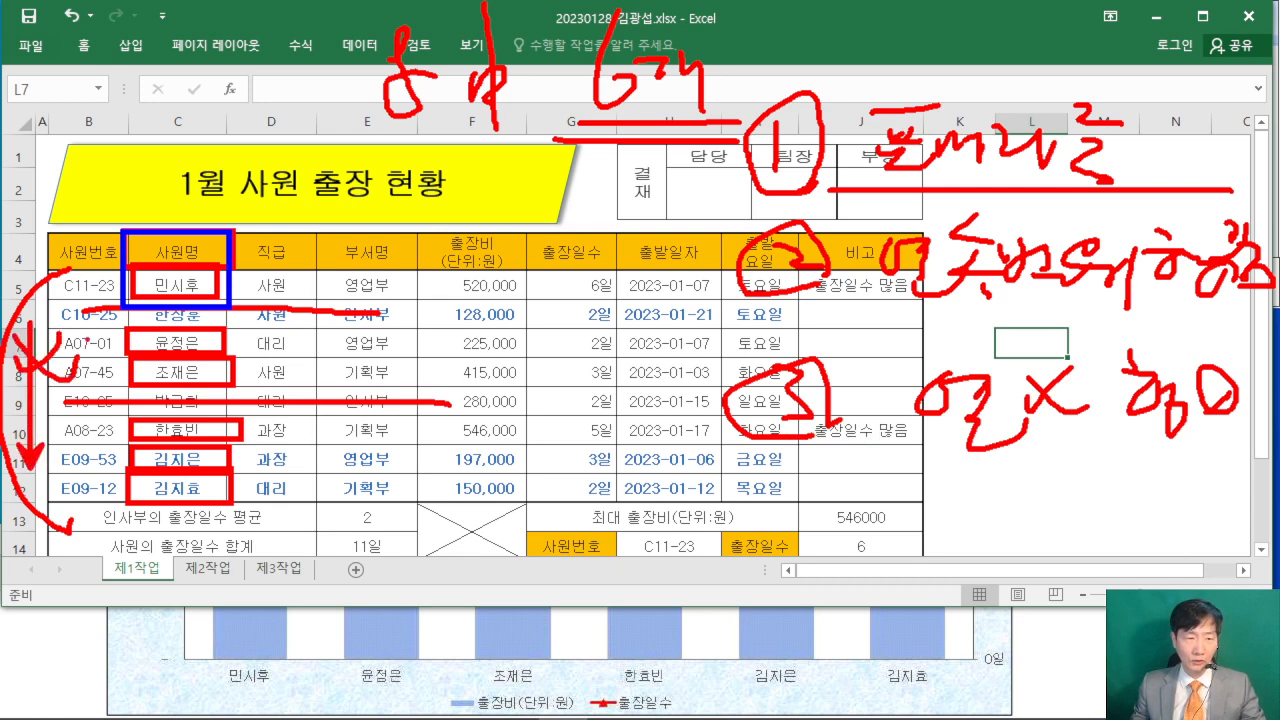
pyautogui.moveTo(275, 158); pyautogui.dragTo(540, 166)
pyautogui.moveTo(515, 151); pyautogui.dragTo(515, 178)
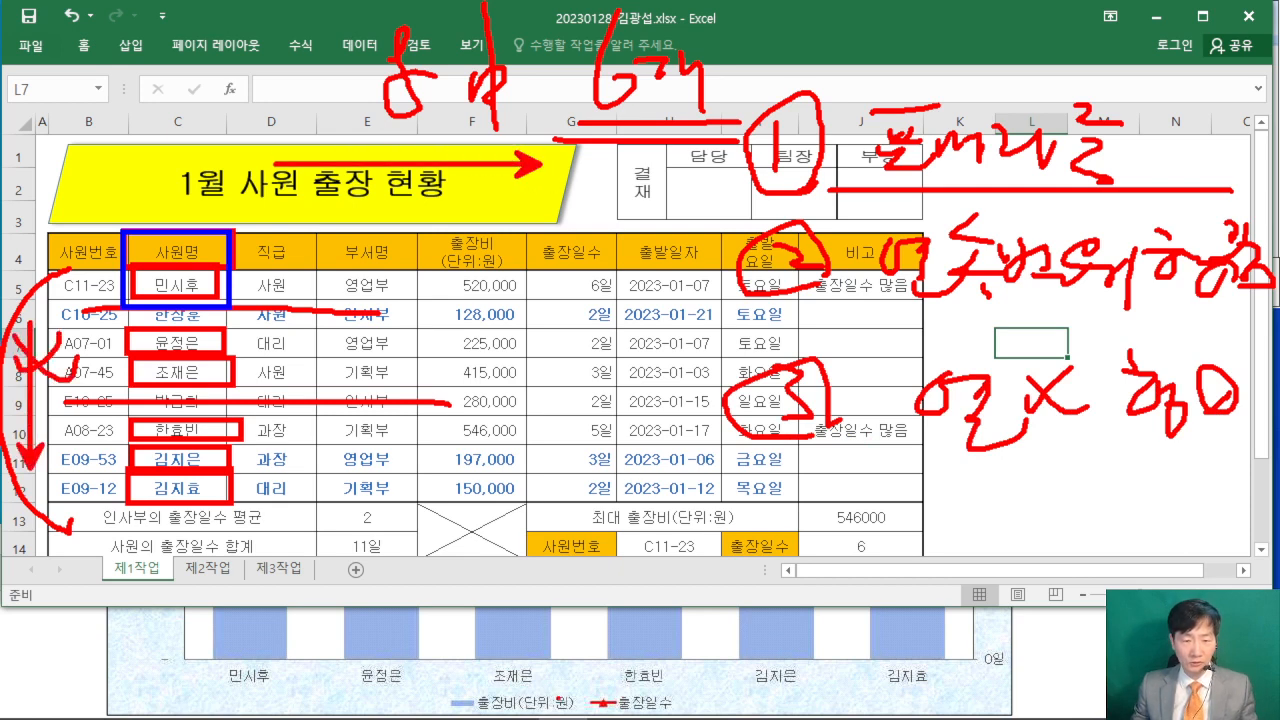
# - Match the exam chart's legend entries 출장비 and 출장일수 to the table columns and work out the cell blocks to chart
pyautogui.moveTo(426, 690)
pyautogui.mouseDown()
pyautogui.moveTo(688, 688)
pyautogui.moveTo(711, 712)
pyautogui.mouseUp()
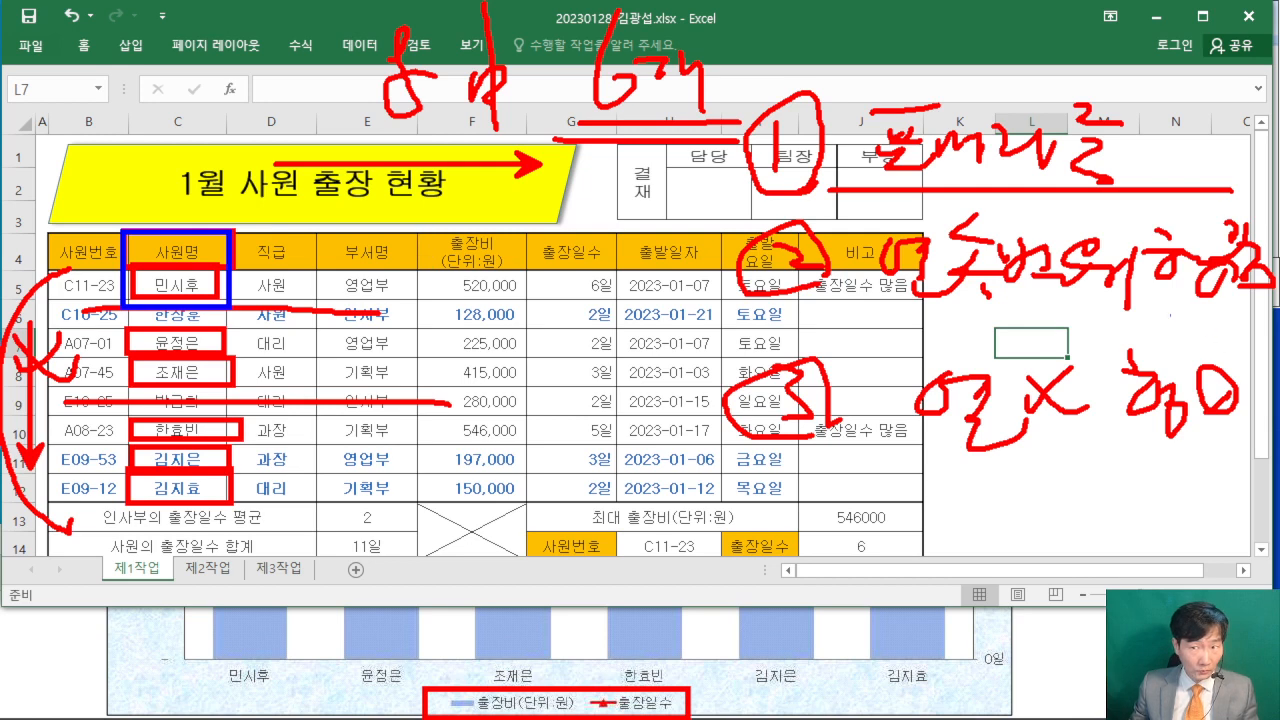
pyautogui.moveTo(418, 233)
pyautogui.mouseDown()
pyautogui.moveTo(418, 298)
pyautogui.moveTo(440, 302)
pyautogui.moveTo(520, 302)
pyautogui.moveTo(614, 233)
pyautogui.mouseUp()
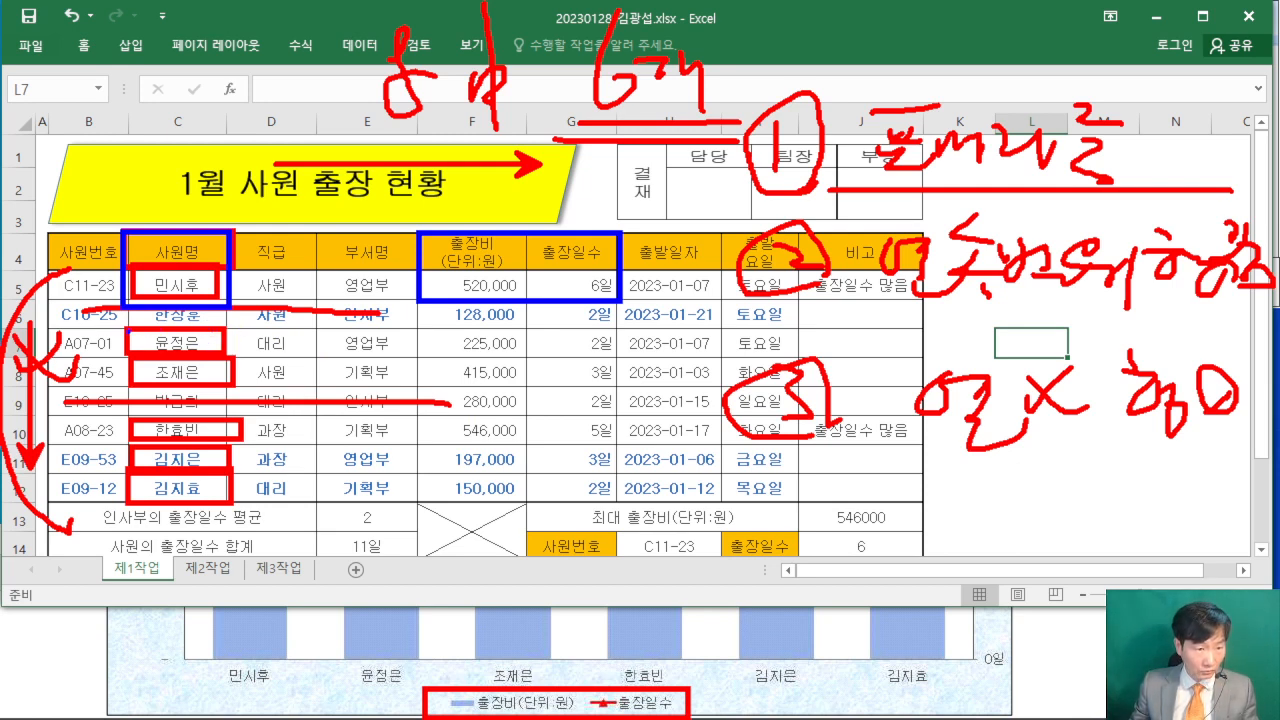
pyautogui.moveTo(128, 328)
pyautogui.mouseDown()
pyautogui.moveTo(200, 386)
pyautogui.moveTo(228, 386)
pyautogui.mouseUp()
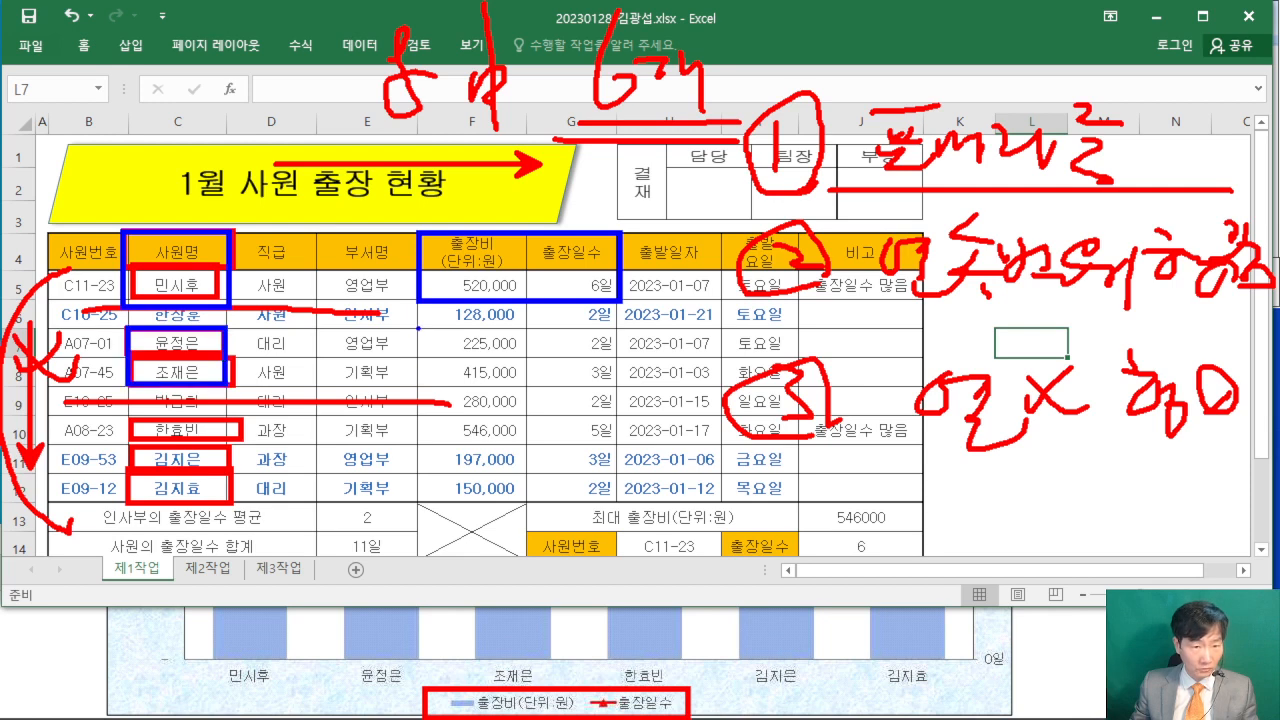
pyautogui.moveTo(418, 328)
pyautogui.mouseDown()
pyautogui.moveTo(488, 384)
pyautogui.moveTo(620, 388)
pyautogui.mouseUp()
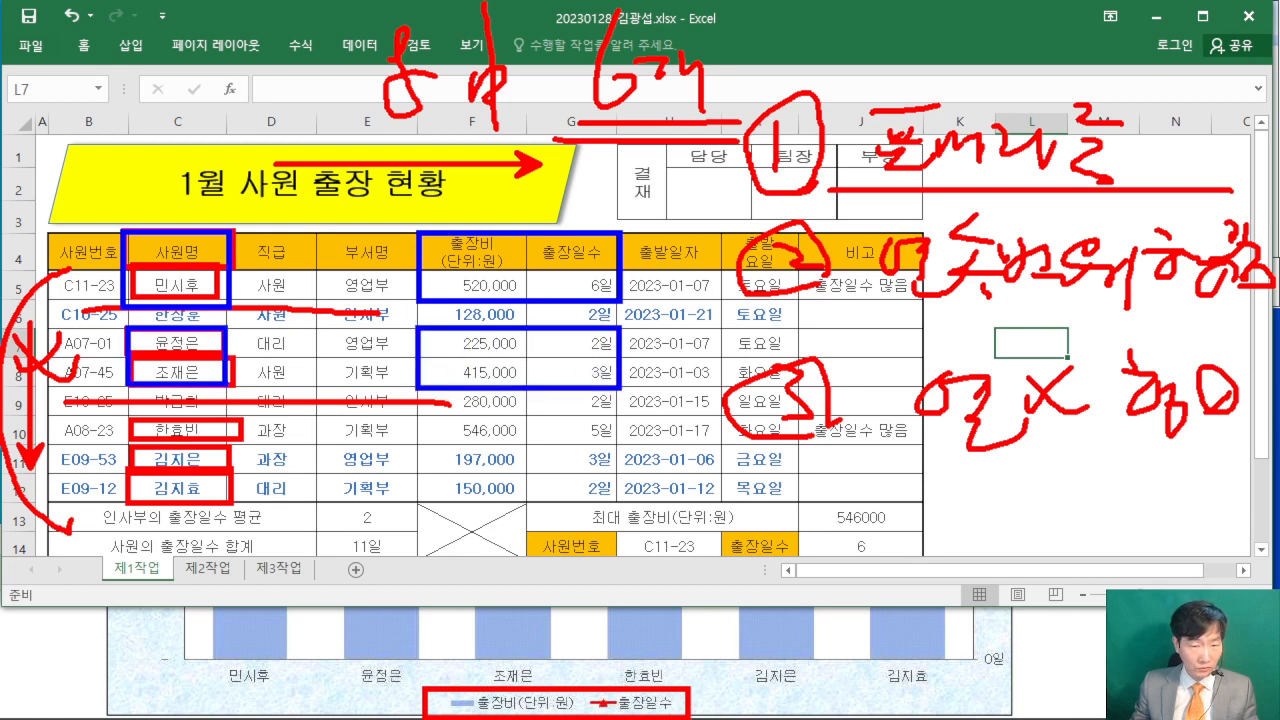
pyautogui.moveTo(130, 420)
pyautogui.mouseDown()
pyautogui.moveTo(208, 510)
pyautogui.moveTo(232, 504)
pyautogui.mouseUp()
pyautogui.moveTo(420, 414); pyautogui.dragTo(606, 512)
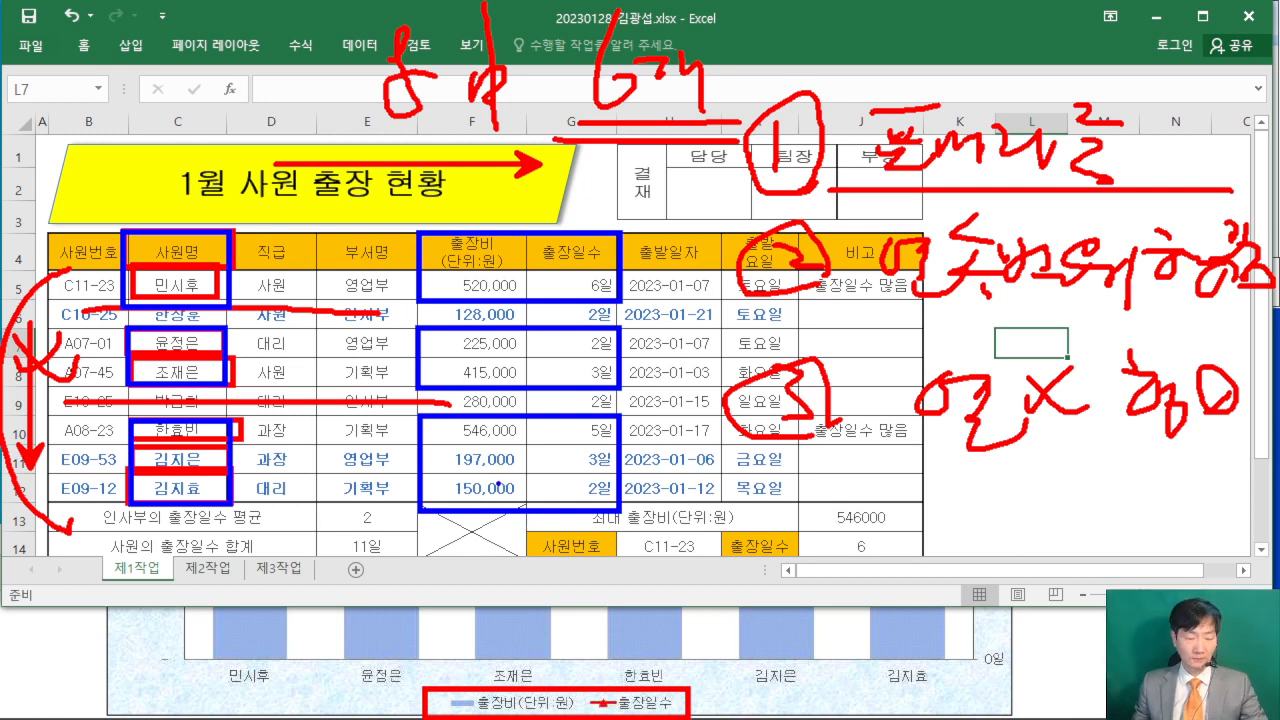
# - Create a default chart on its own sheet from the nonadjacent ranges C4:C5, F4:G5, C7:C8, F7:G8, C10:C12 and F10:G12
pyautogui.press('Escape')
pyautogui.moveTo(162, 247); pyautogui.dragTo(182, 287)
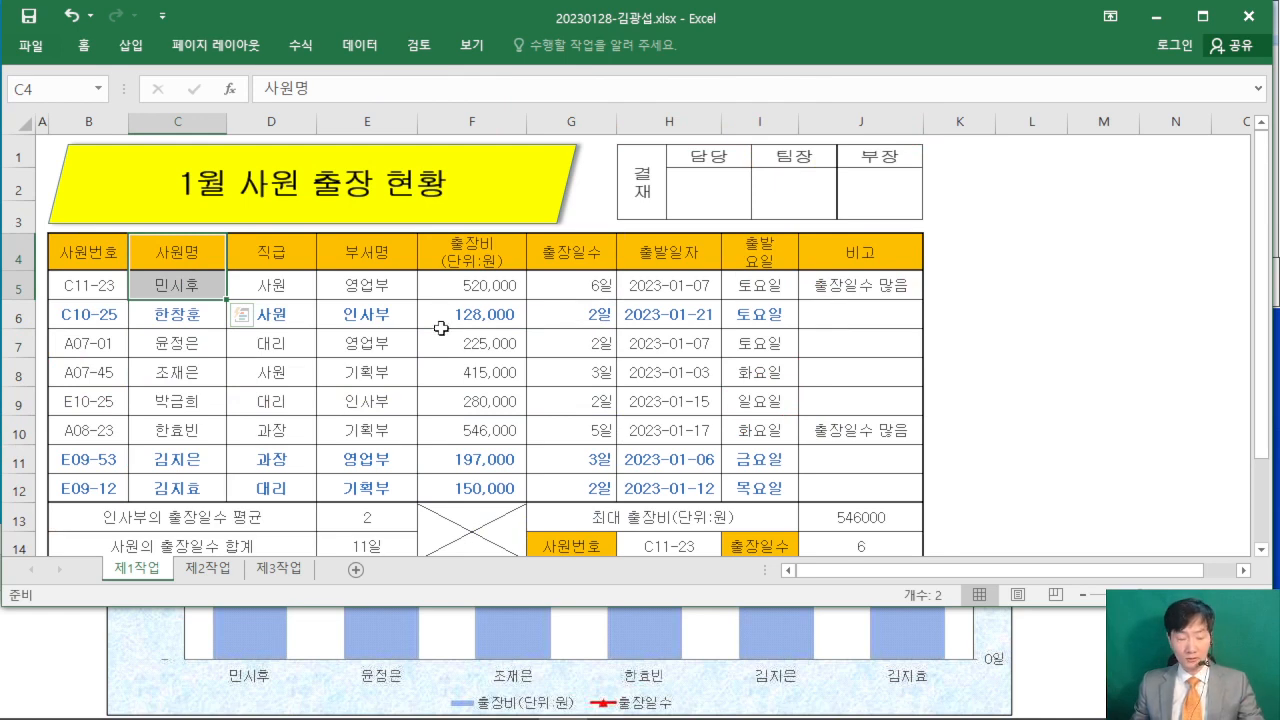
pyautogui.hotkey('ctrl', '2')
pyautogui.moveTo(611, 74)
pyautogui.mouseDown()
pyautogui.moveTo(721, 205)
pyautogui.moveTo(792, 190)
pyautogui.mouseUp()
pyautogui.moveTo(667, 109)
pyautogui.mouseDown()
pyautogui.moveTo(614, 142)
pyautogui.moveTo(668, 171)
pyautogui.moveTo(716, 130)
pyautogui.moveTo(706, 178)
pyautogui.mouseUp()
pyautogui.moveTo(514, 177); pyautogui.dragTo(560, 244)
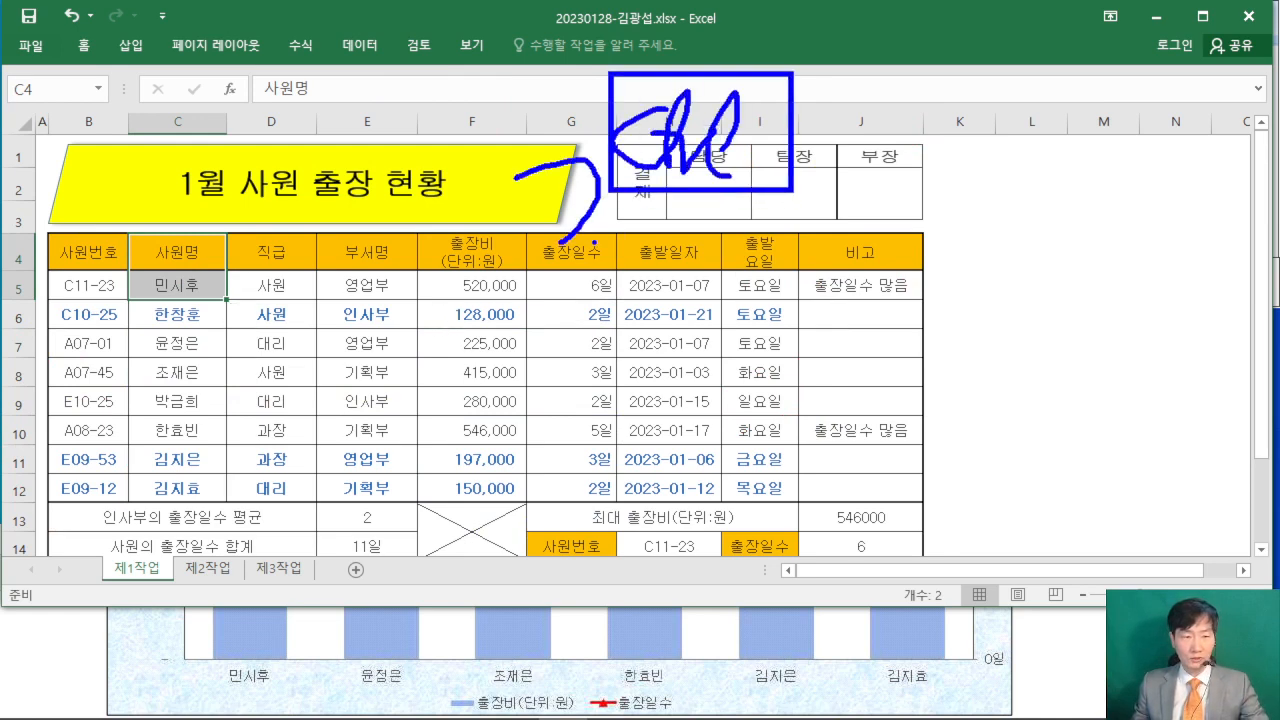
pyautogui.press('Escape')
pyautogui.moveTo(465, 252); pyautogui.dragTo(563, 286)
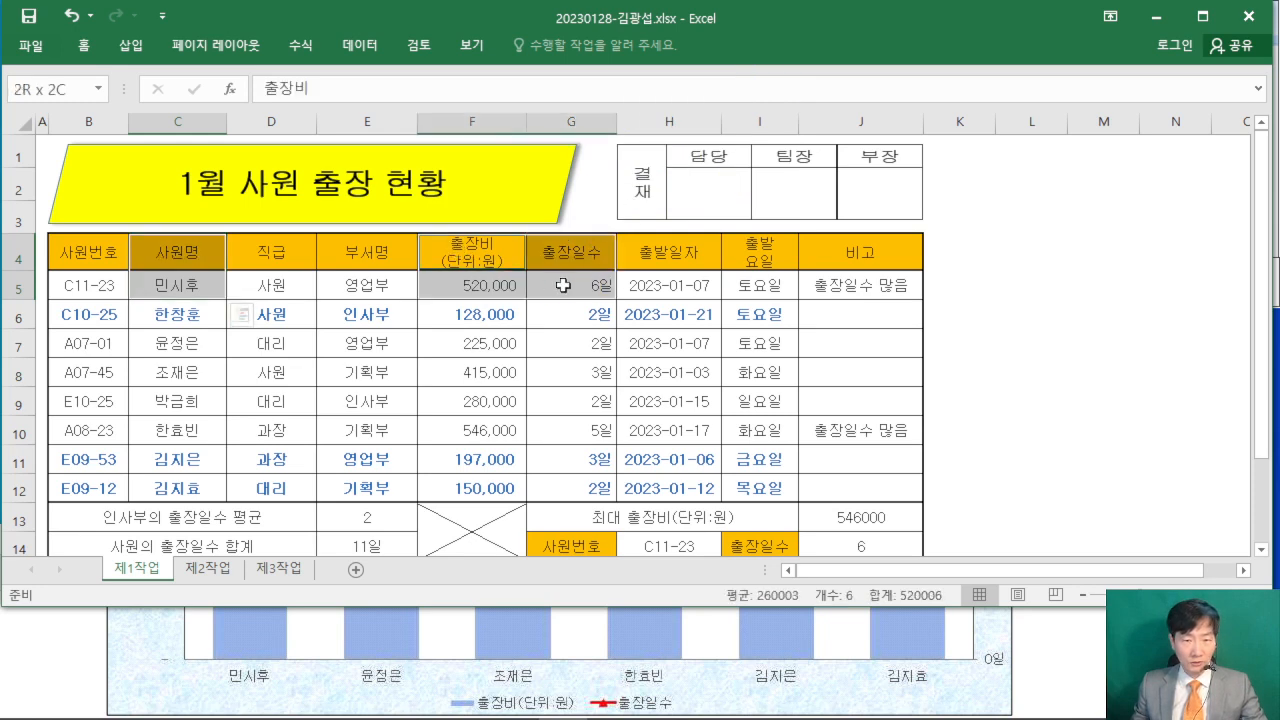
pyautogui.moveTo(192, 343); pyautogui.dragTo(188, 372)
pyautogui.moveTo(447, 339); pyautogui.dragTo(560, 372)
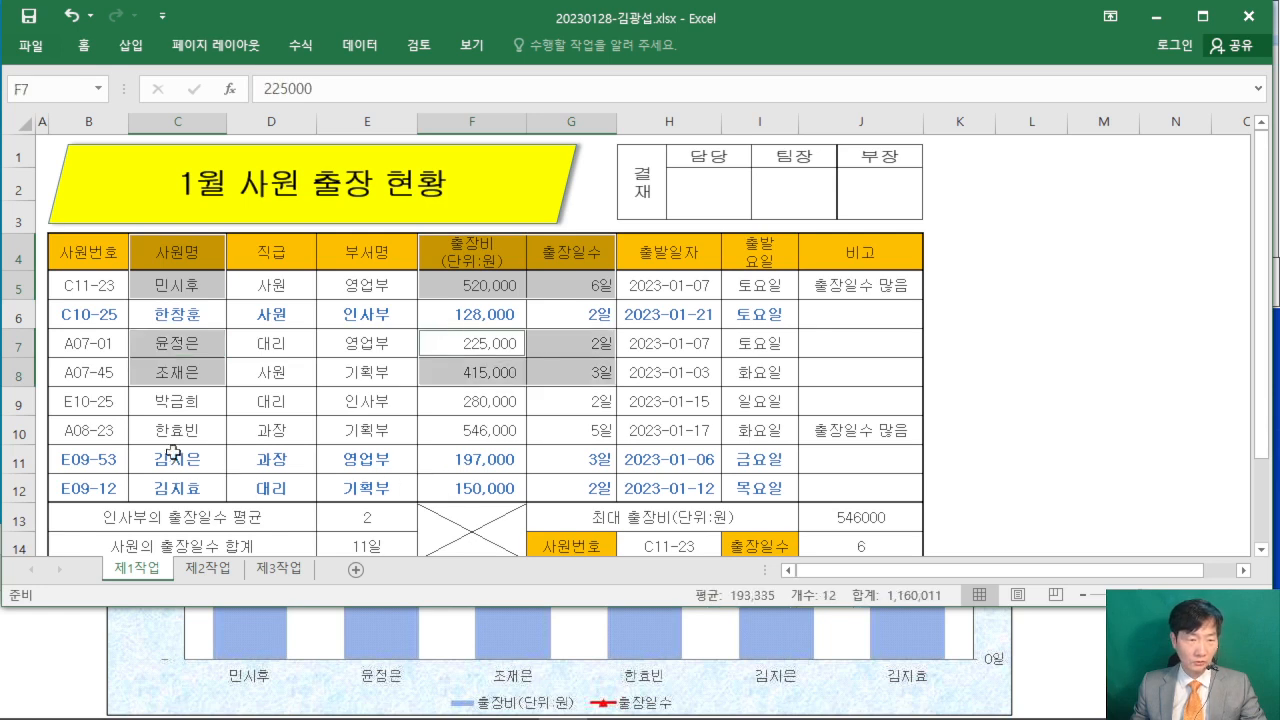
pyautogui.moveTo(170, 425); pyautogui.dragTo(196, 492)
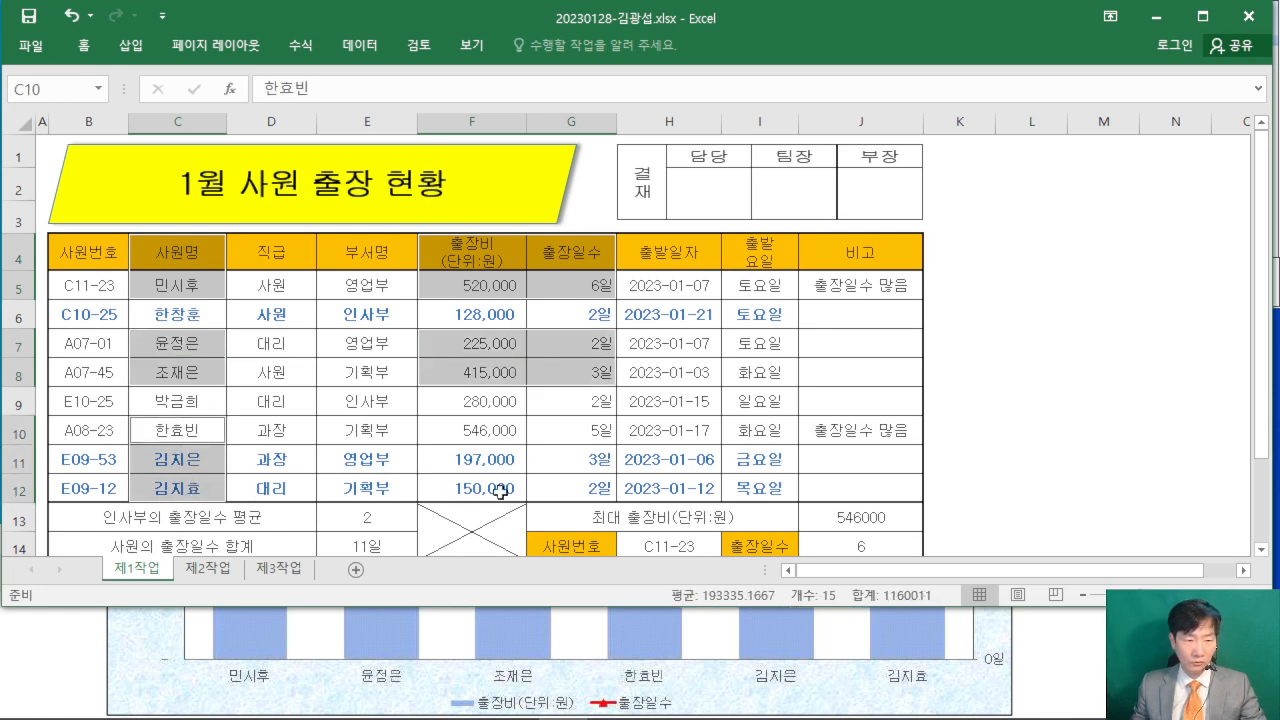
pyautogui.moveTo(451, 423); pyautogui.dragTo(566, 490)
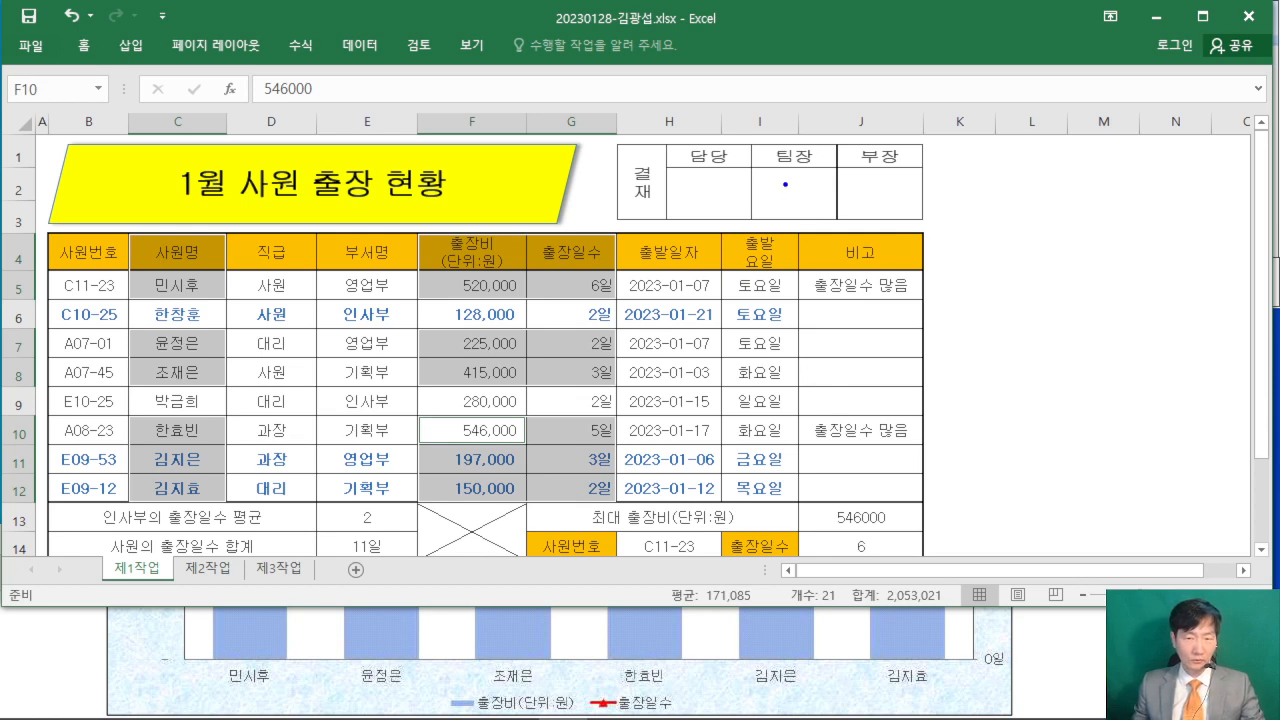
pyautogui.moveTo(767, 167)
pyautogui.mouseDown()
pyautogui.moveTo(1030, 300)
pyautogui.moveTo(767, 167)
pyautogui.mouseUp()
pyautogui.moveTo(832, 226)
pyautogui.mouseDown()
pyautogui.moveTo(920, 221)
pyautogui.moveTo(818, 333)
pyautogui.mouseUp()
pyautogui.moveTo(913, 245)
pyautogui.mouseDown()
pyautogui.moveTo(907, 321)
pyautogui.moveTo(950, 328)
pyautogui.mouseUp()
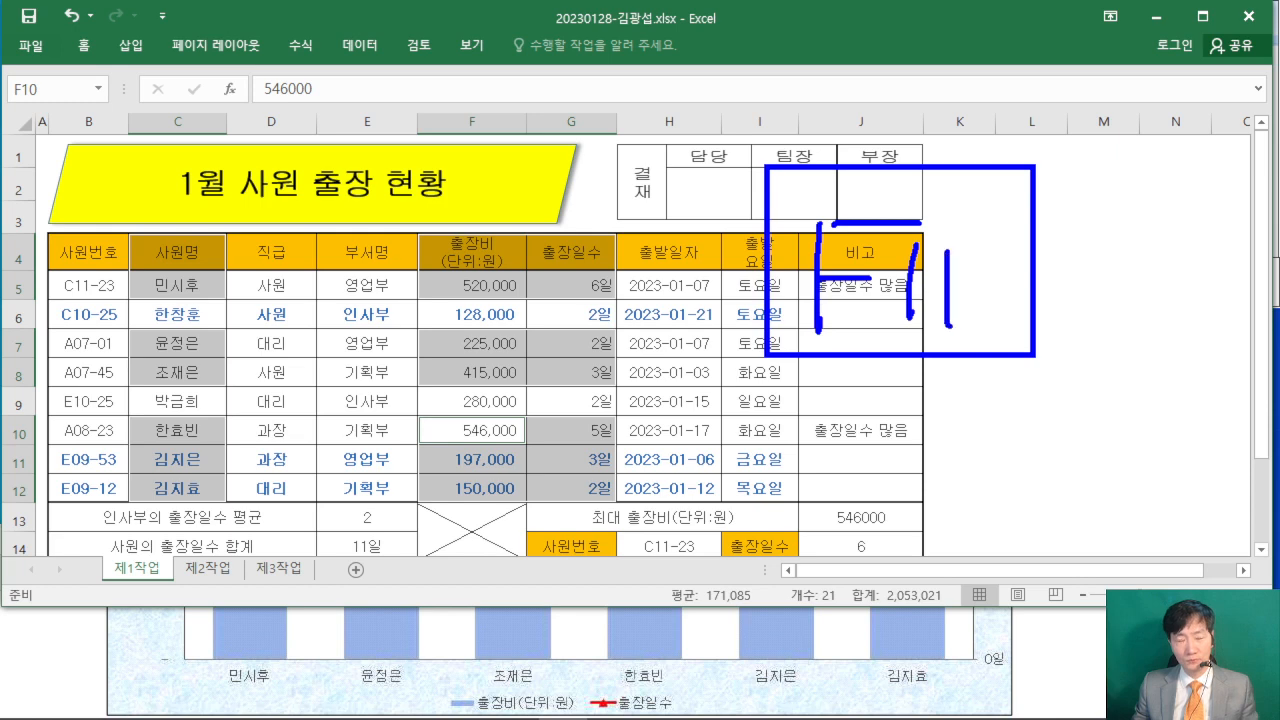
pyautogui.moveTo(951, 214); pyautogui.dragTo(1036, 90)
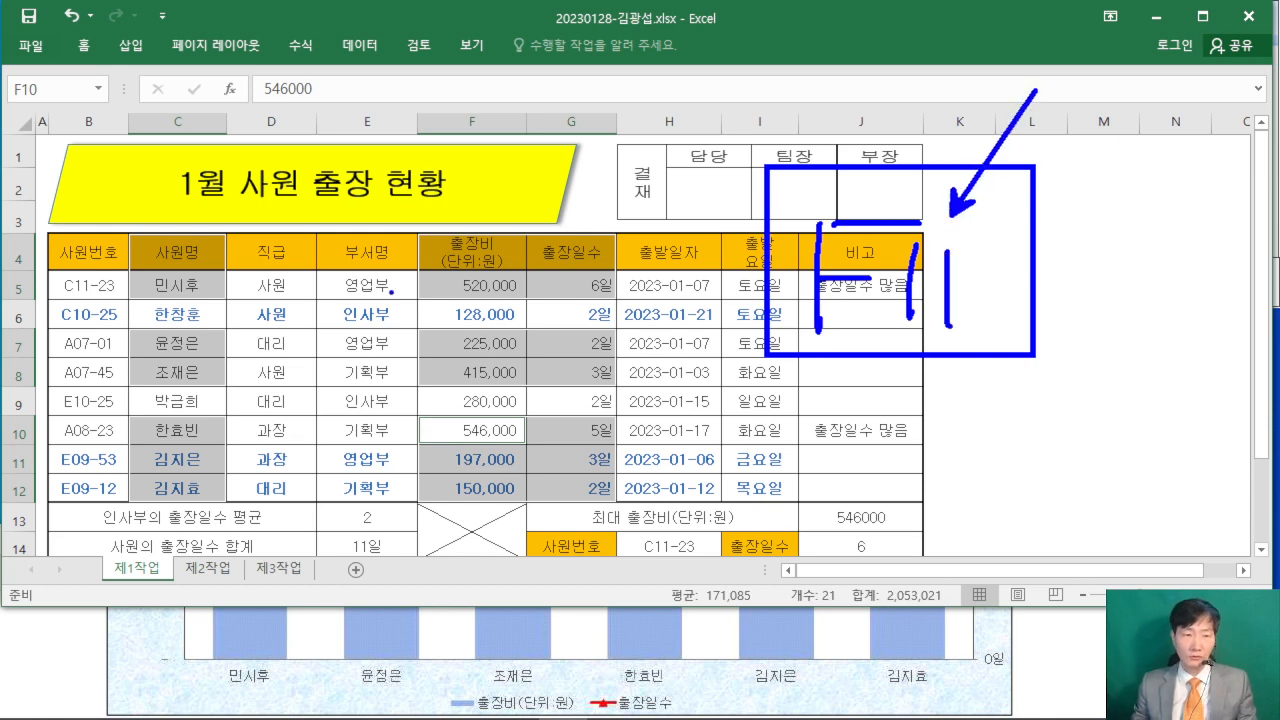
pyautogui.moveTo(75, 558); pyautogui.dragTo(66, 575)
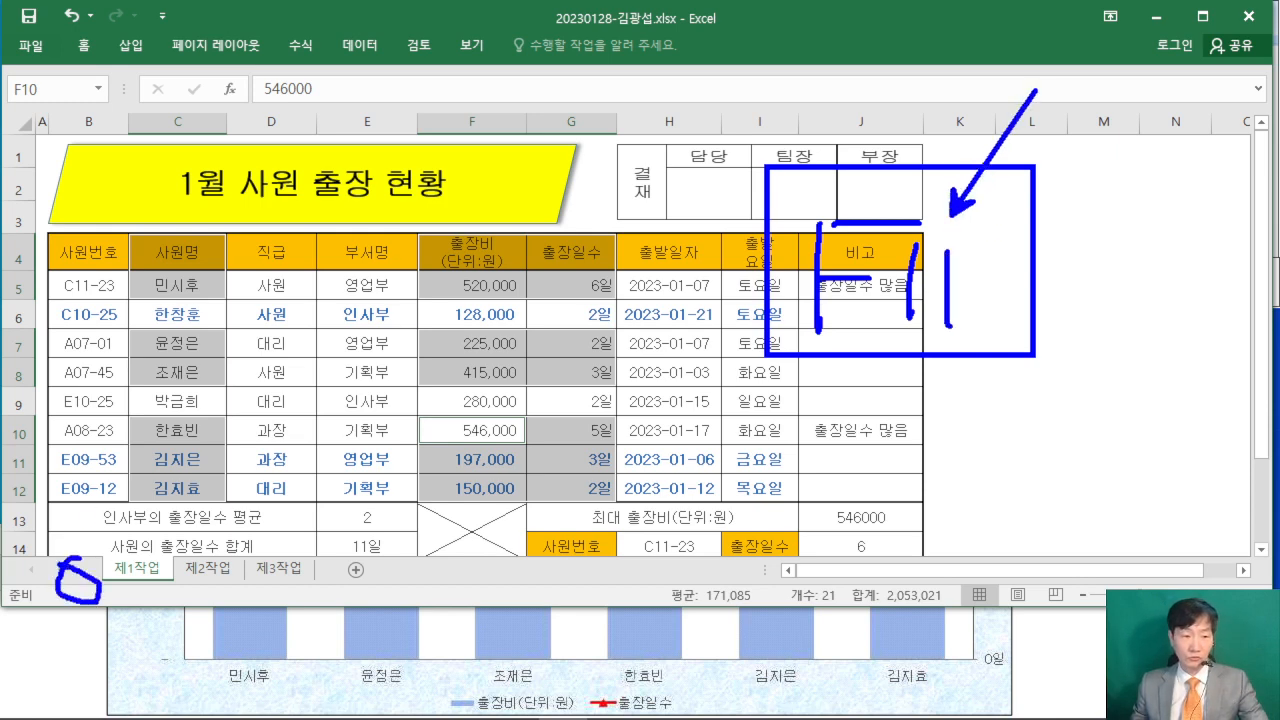
pyautogui.press('Escape')
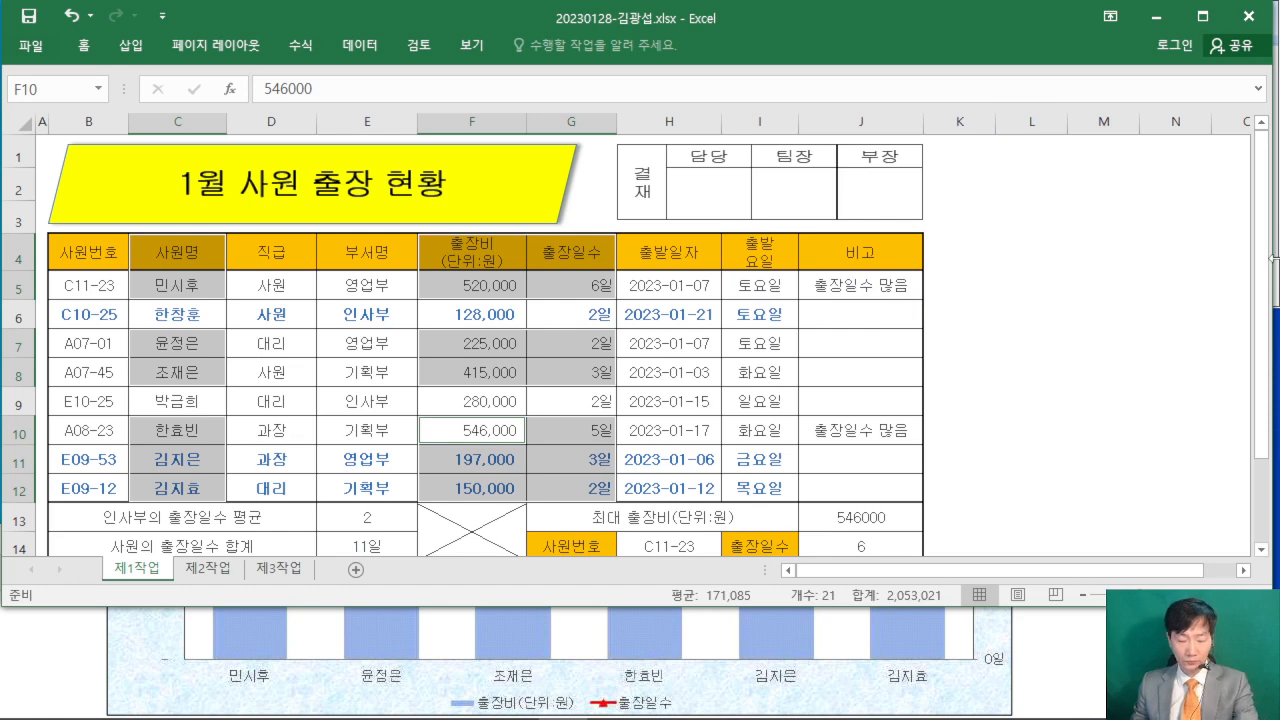
pyautogui.press('F11')
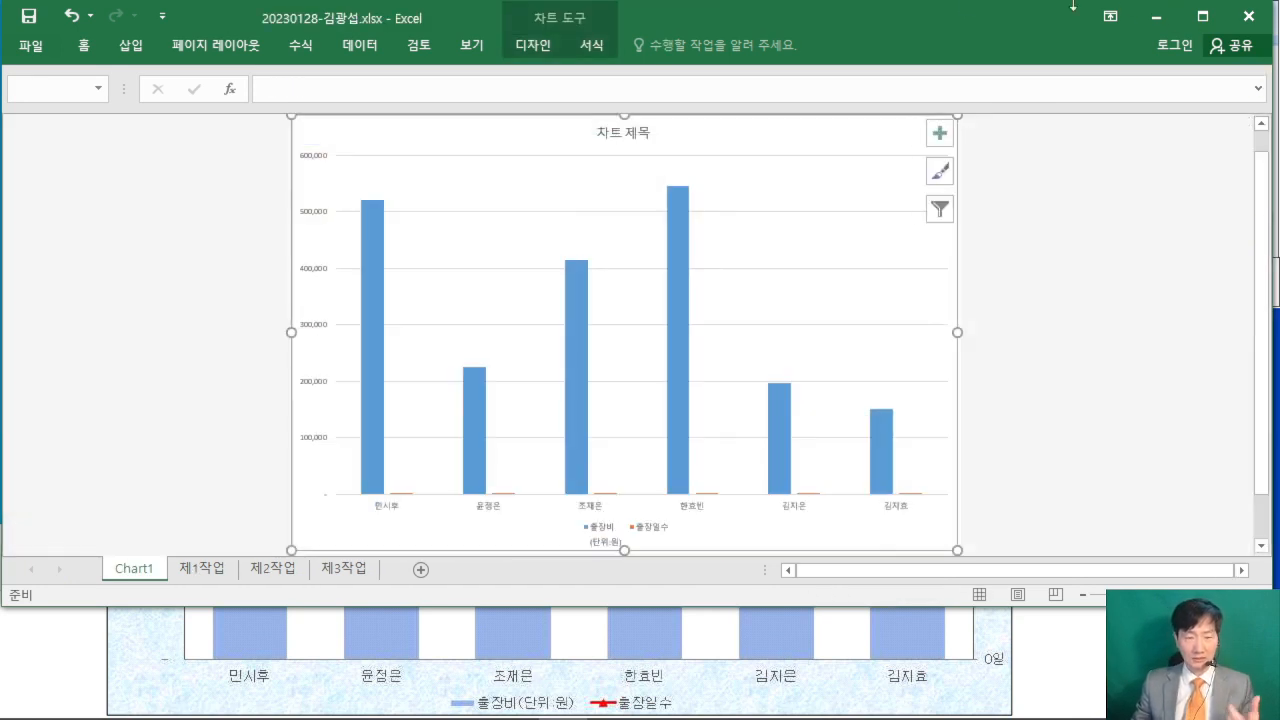
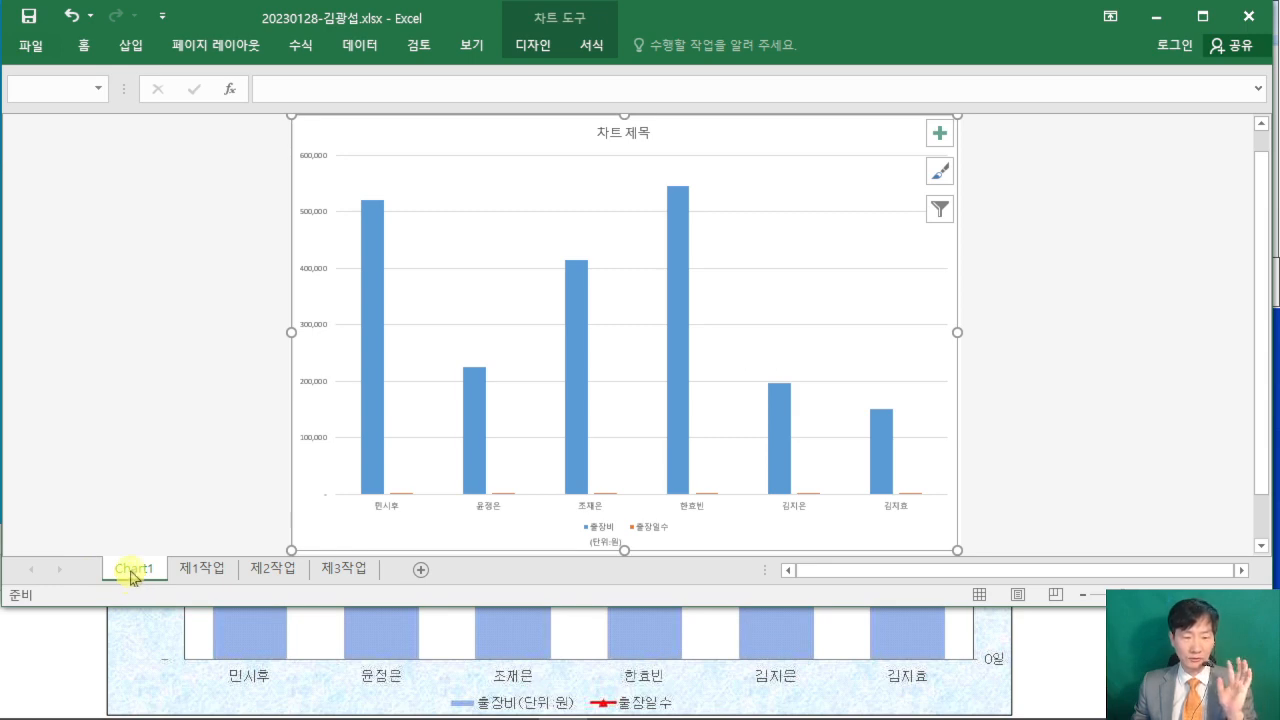
# - Rename the Chart1 sheet as 제4작업
pyautogui.doubleClick(132, 572)
pyautogui.write('제')
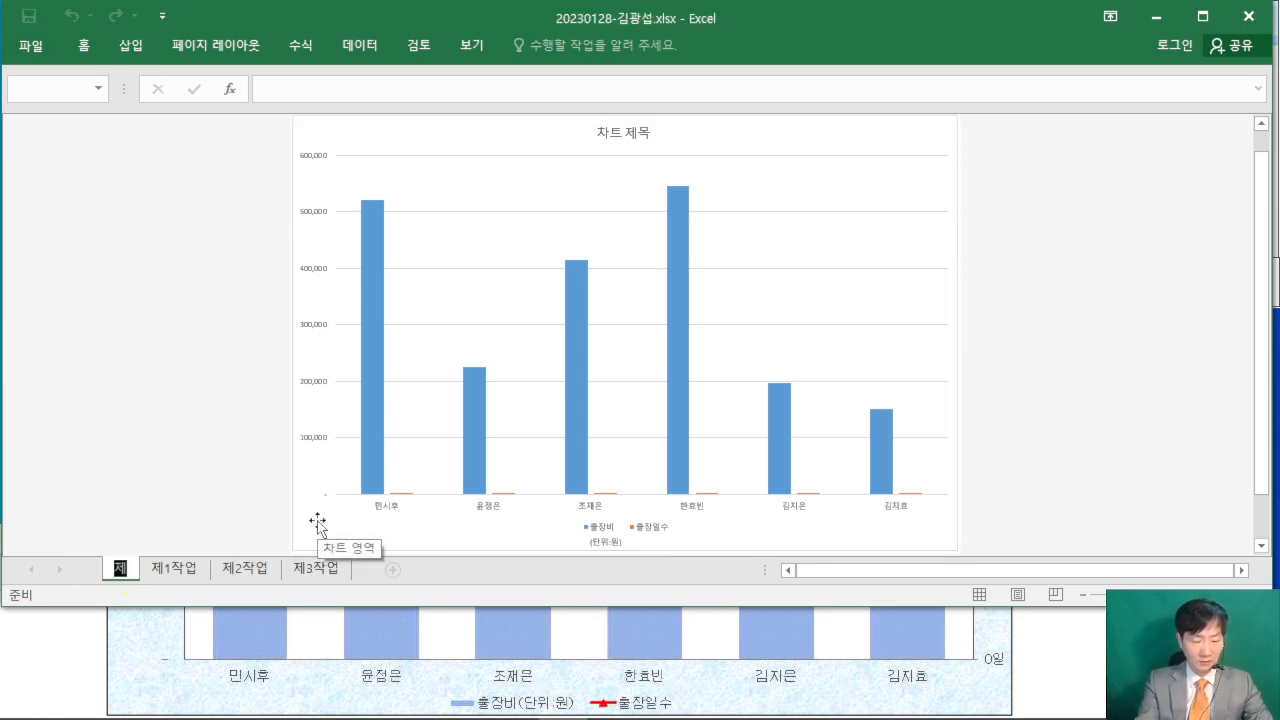
pyautogui.write('4작업')
pyautogui.press('Return')
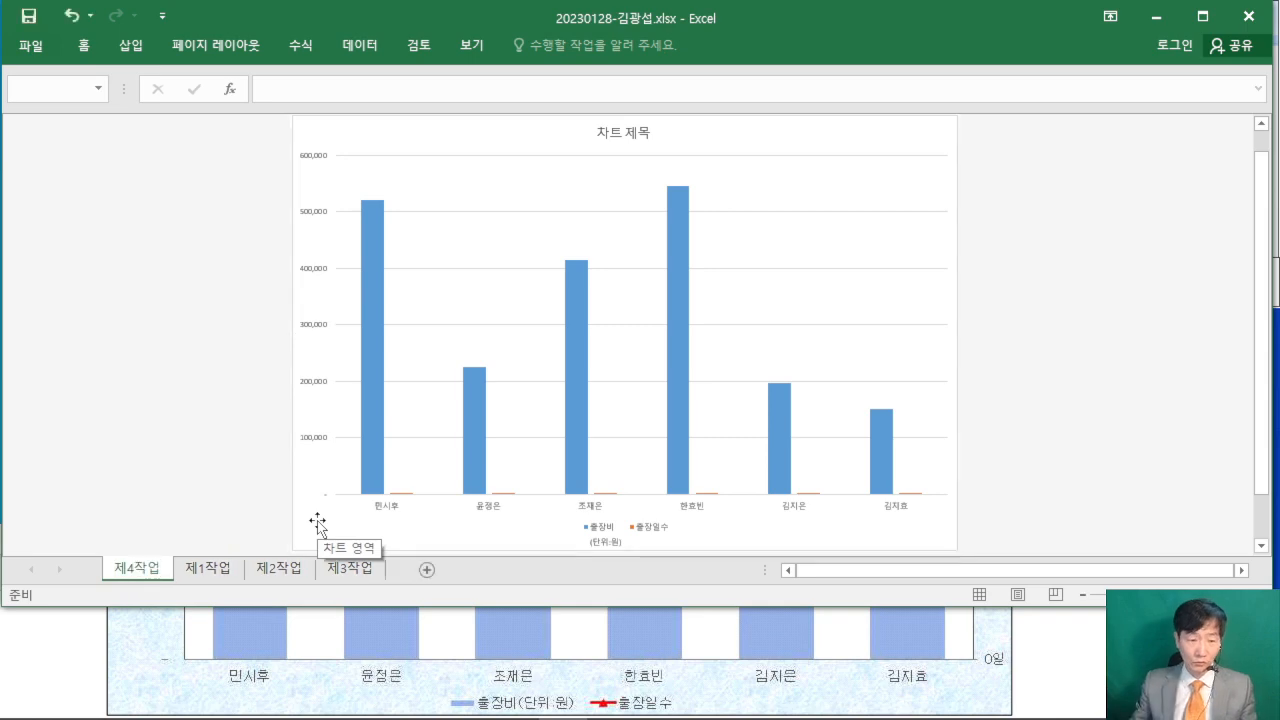
# - Check the sheet order note in the exam PDF and move the 제4작업 sheet after 제3작업
pyautogui.click(47, 629)
pyautogui.scroll(-1, 47, 629)
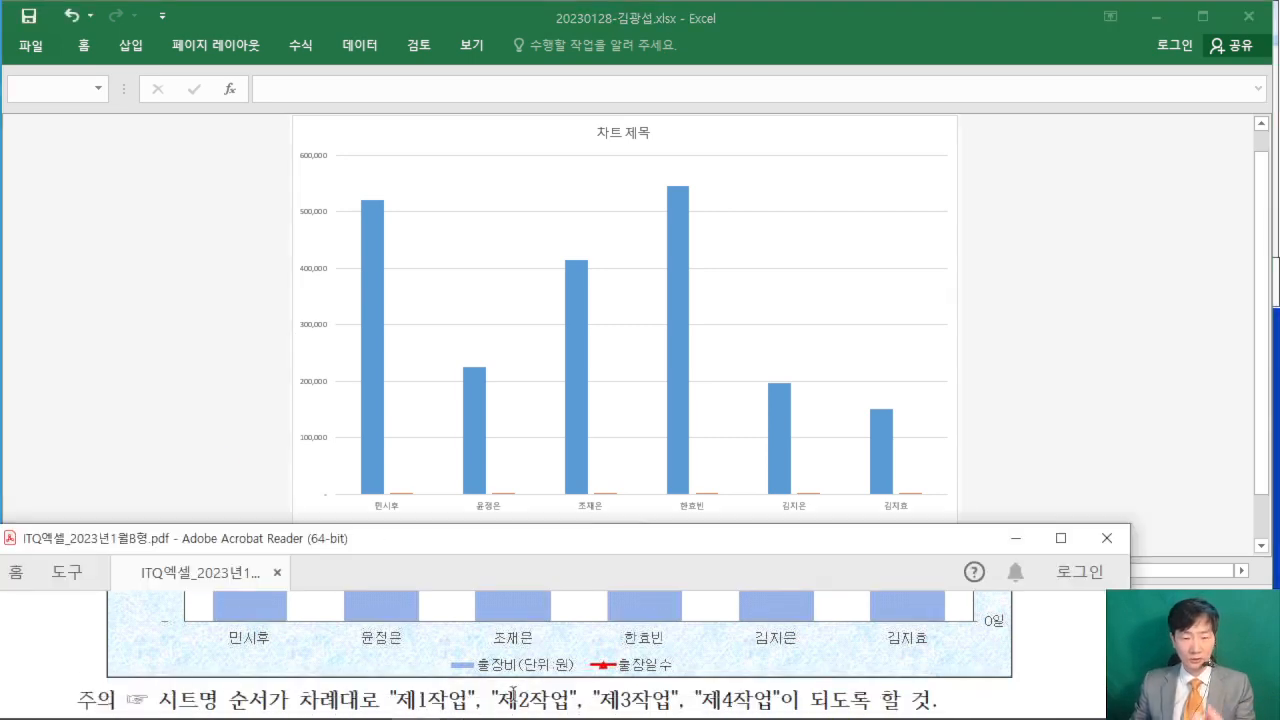
pyautogui.click(221, 364)
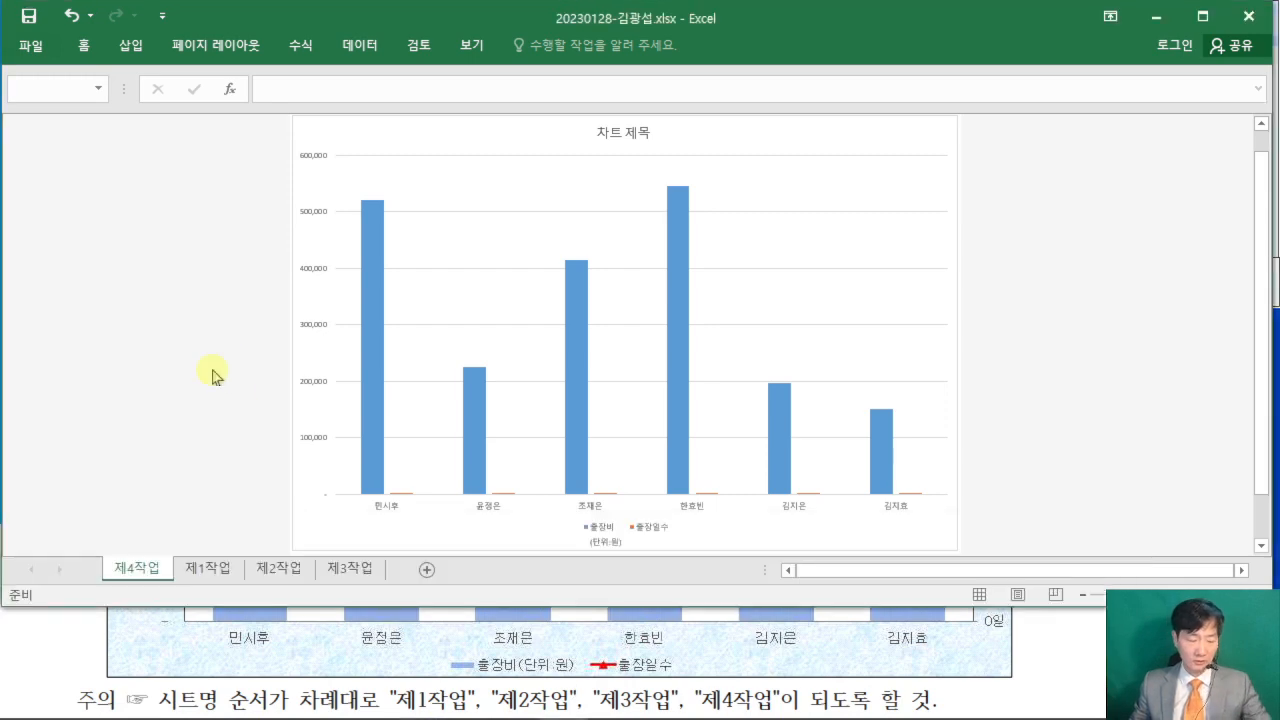
pyautogui.moveTo(143, 553)
pyautogui.mouseDown()
pyautogui.moveTo(210, 514)
pyautogui.moveTo(383, 540)
pyautogui.mouseUp()
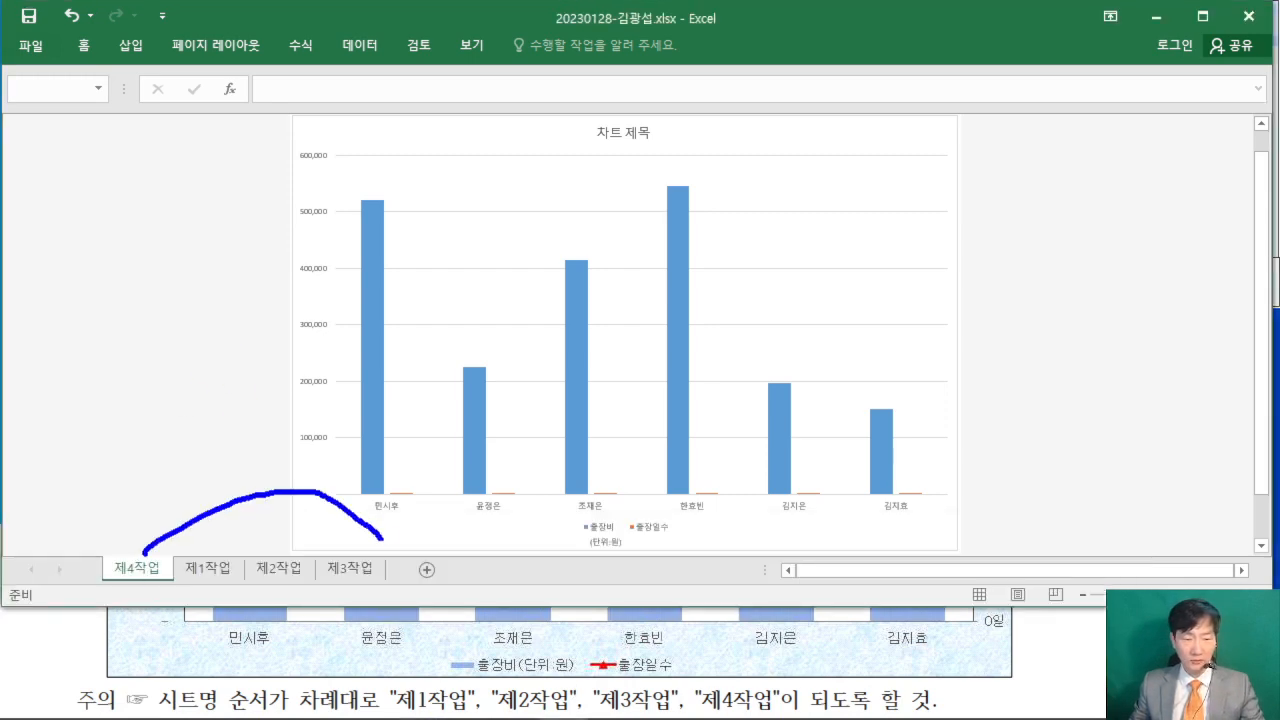
pyautogui.press('Escape')
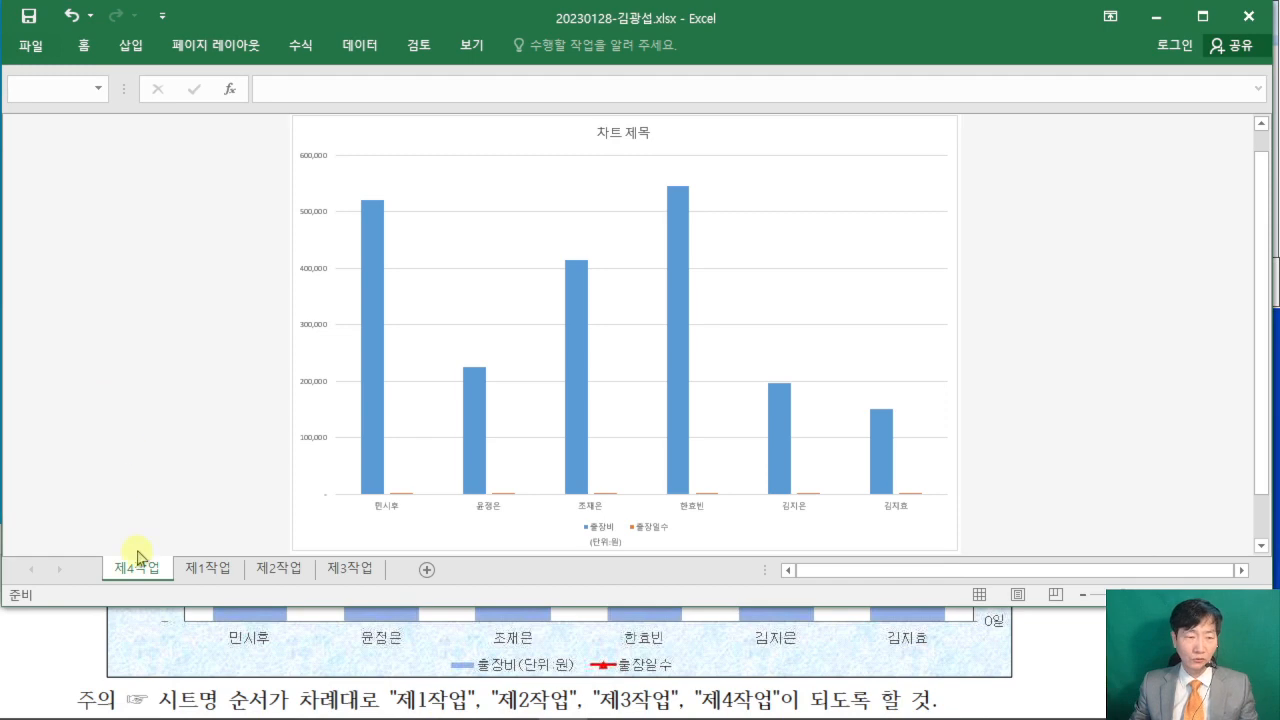
pyautogui.moveTo(137, 572); pyautogui.dragTo(393, 562)
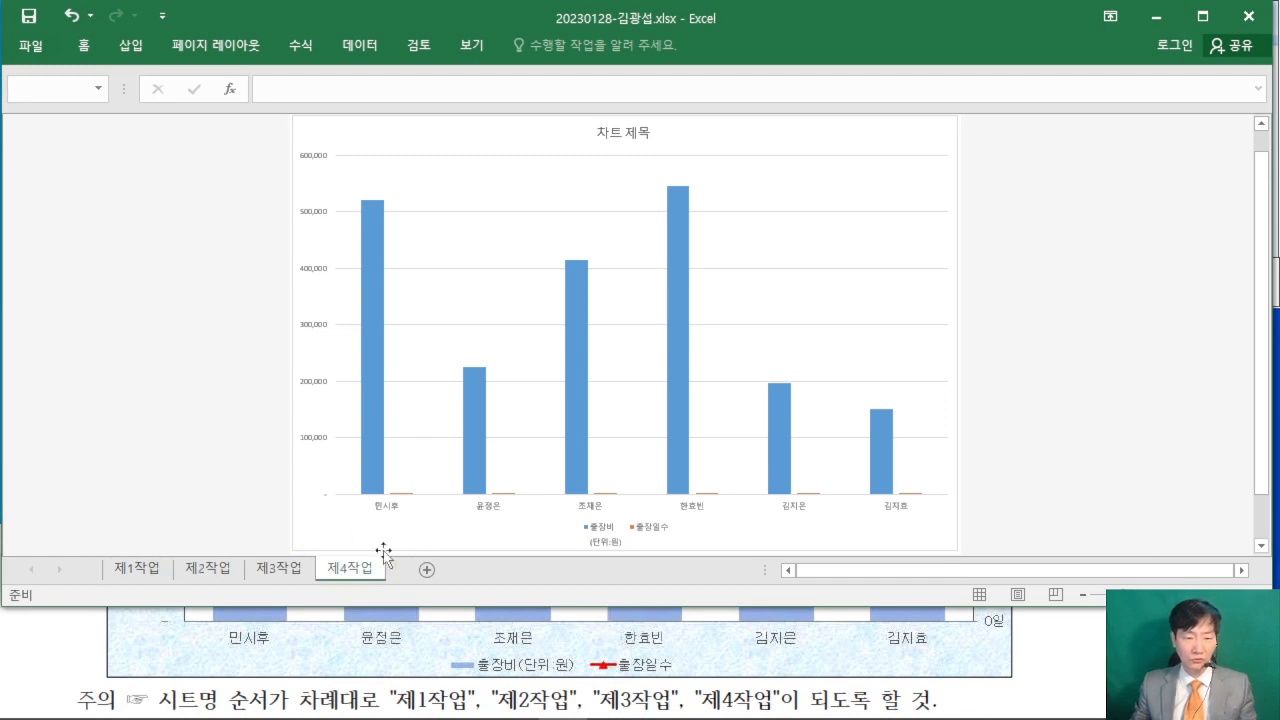
# - Review the sample chart and the numbered chart conditions in the exam PDF, through the layout, style and area formatting requirements
pyautogui.click(1050, 658)
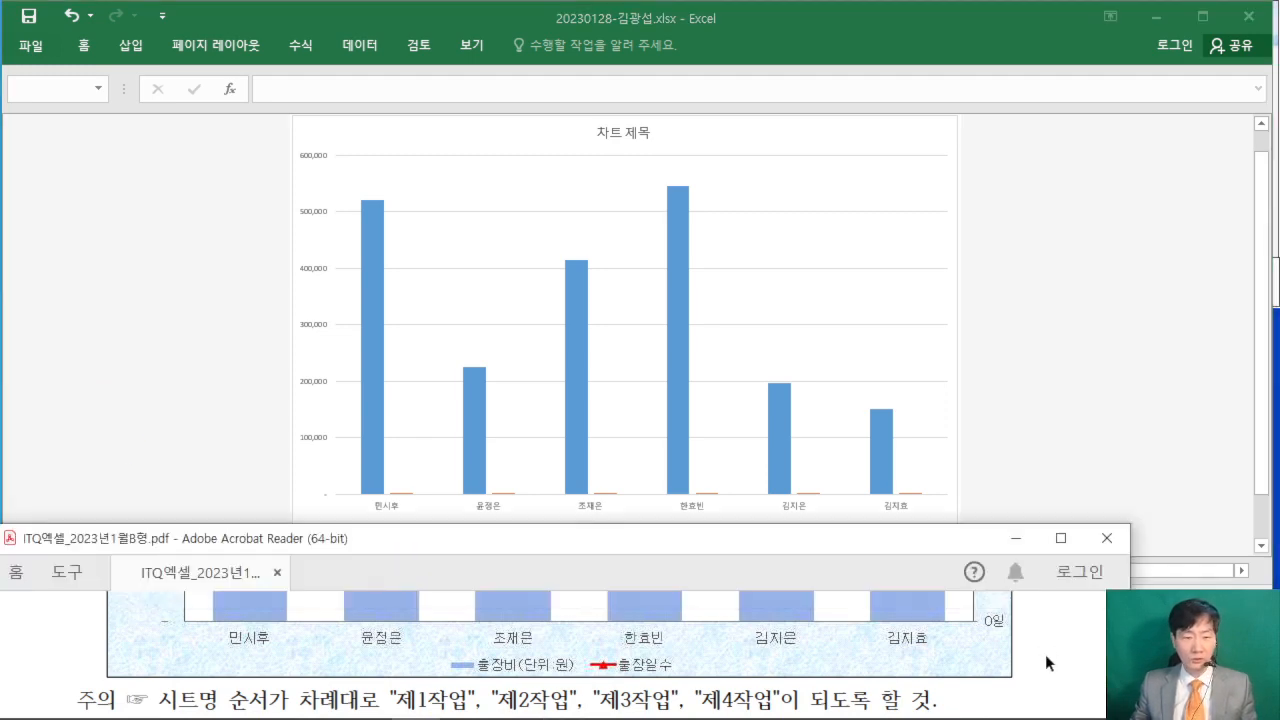
pyautogui.scroll(2, 1052, 625)
pyautogui.click(1058, 538)
pyautogui.scroll(4, 909, 343)
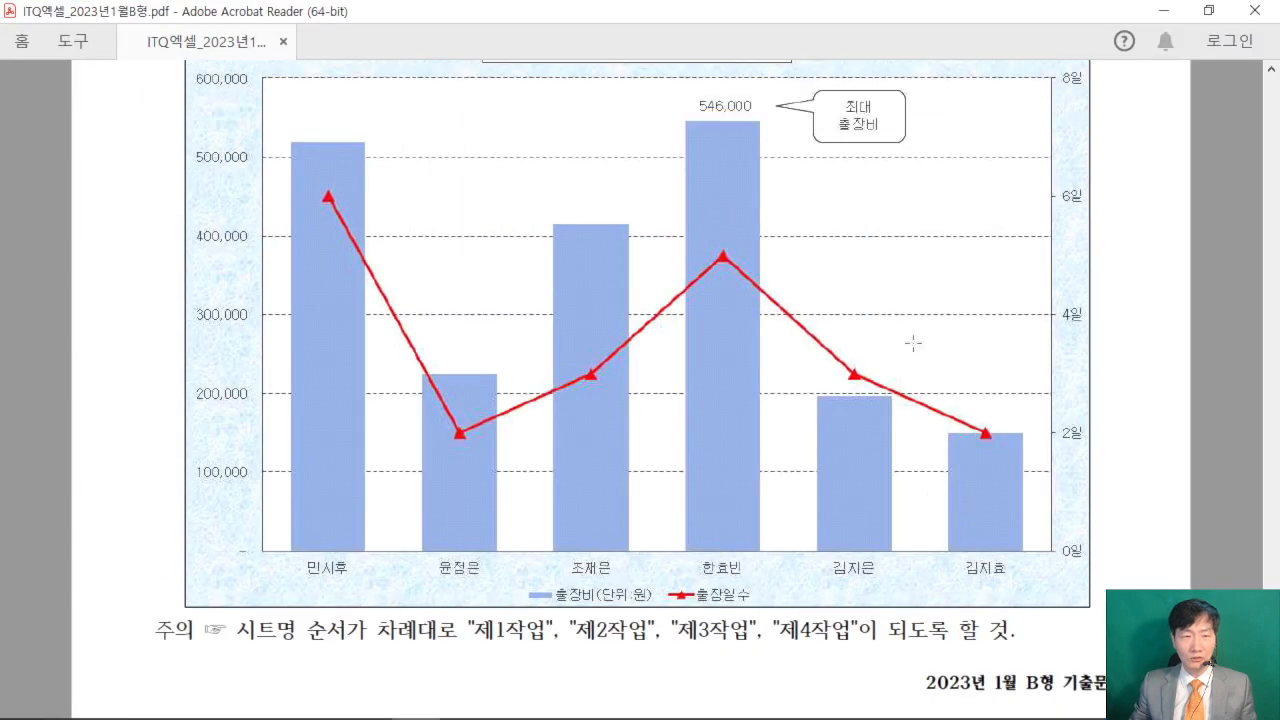
pyautogui.scroll(5, 911, 338)
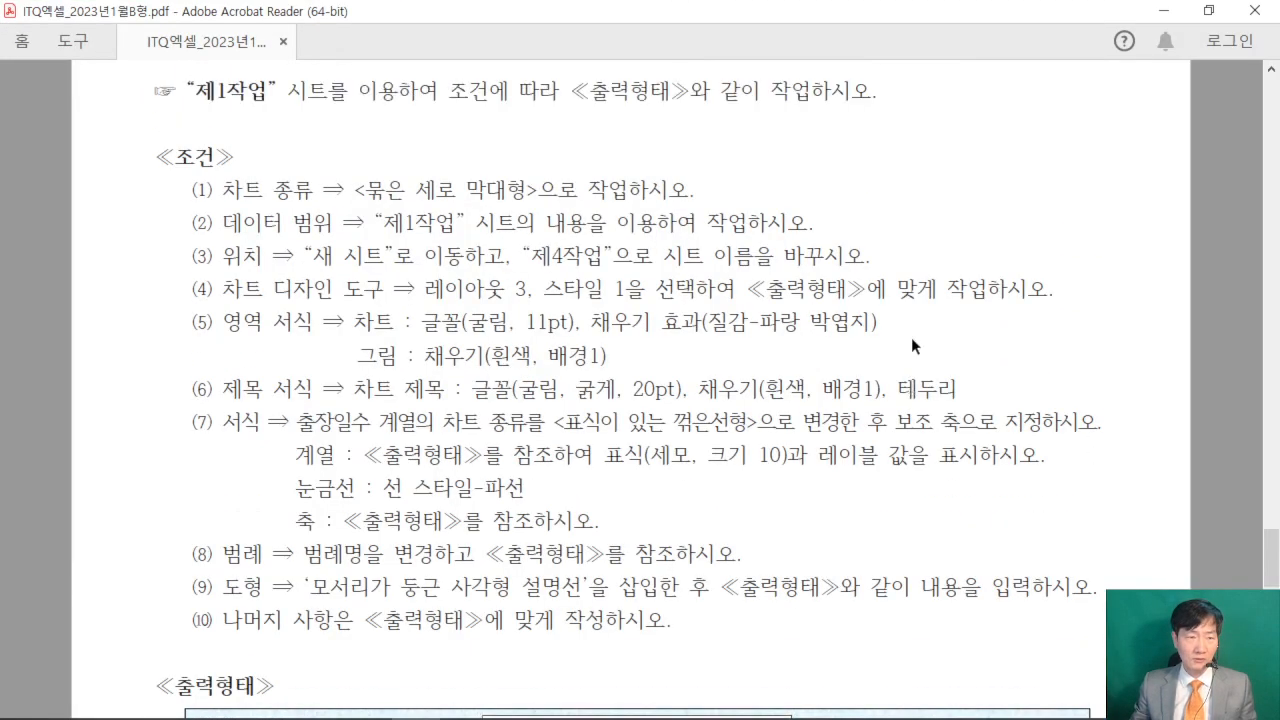
pyautogui.moveTo(190, 262); pyautogui.dragTo(878, 258)
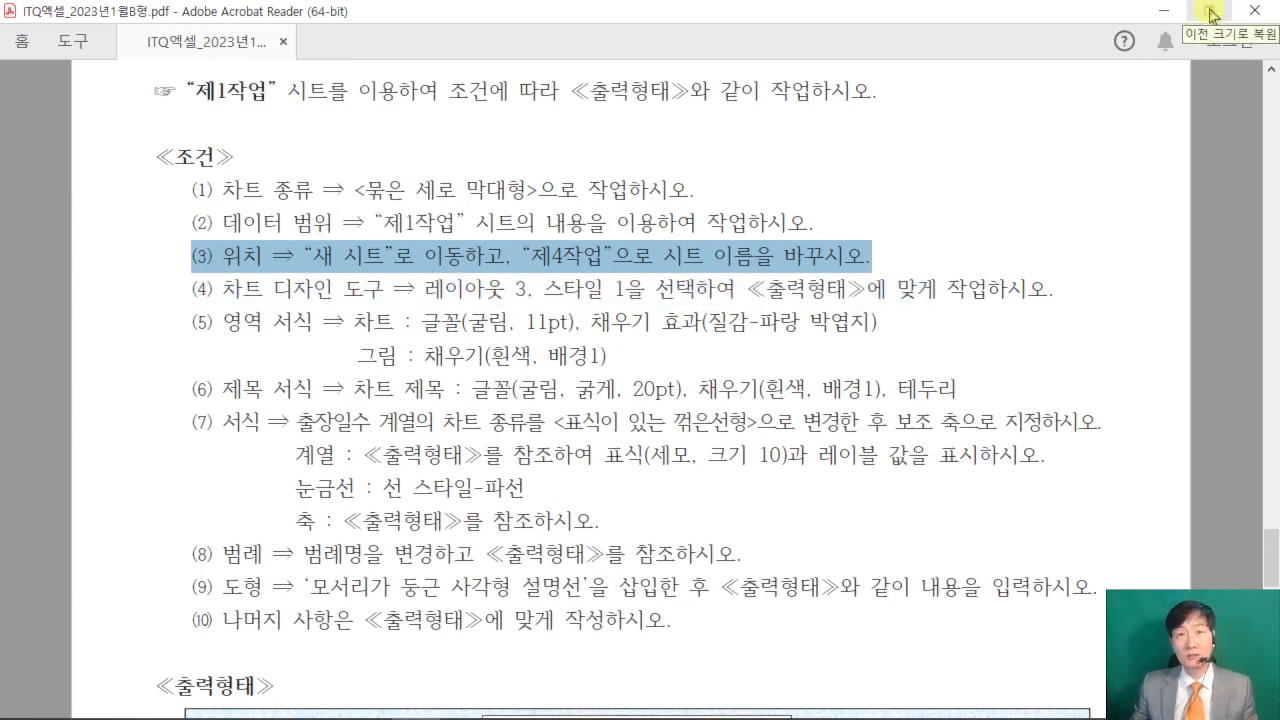
pyautogui.click(1210, 12)
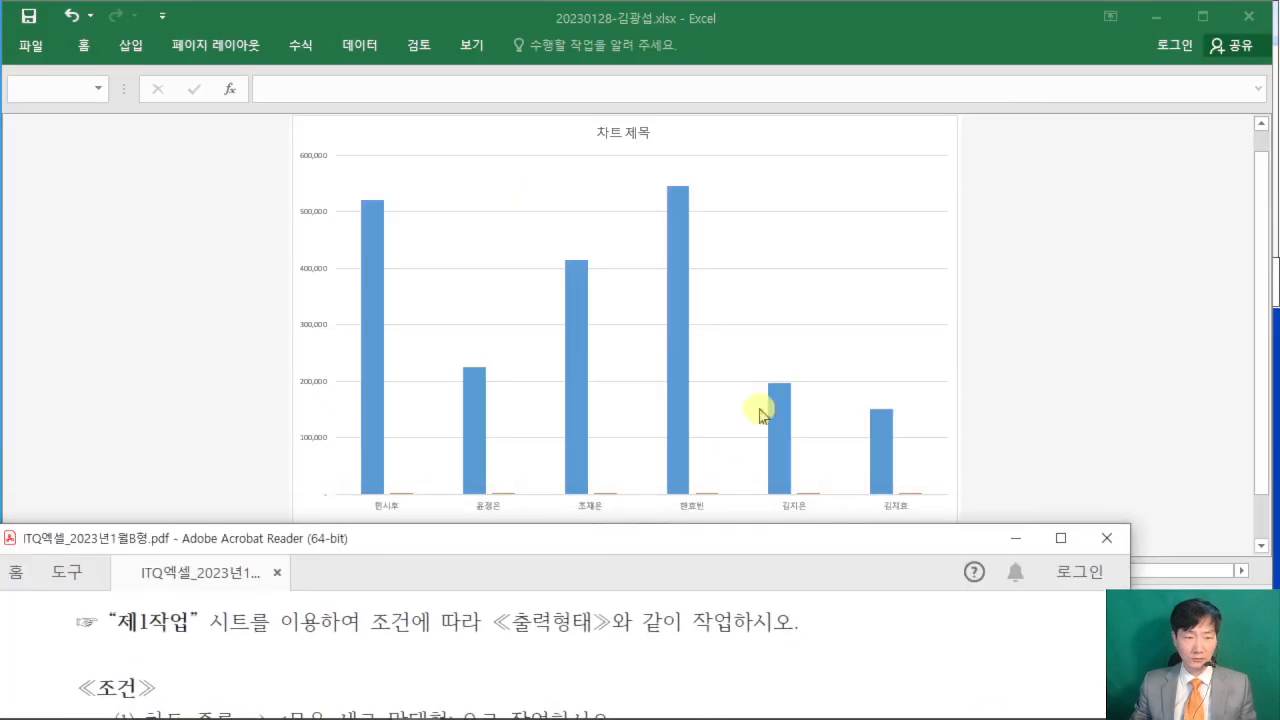
pyautogui.scroll(-3, 491, 640)
pyautogui.scroll(-1, 491, 628)
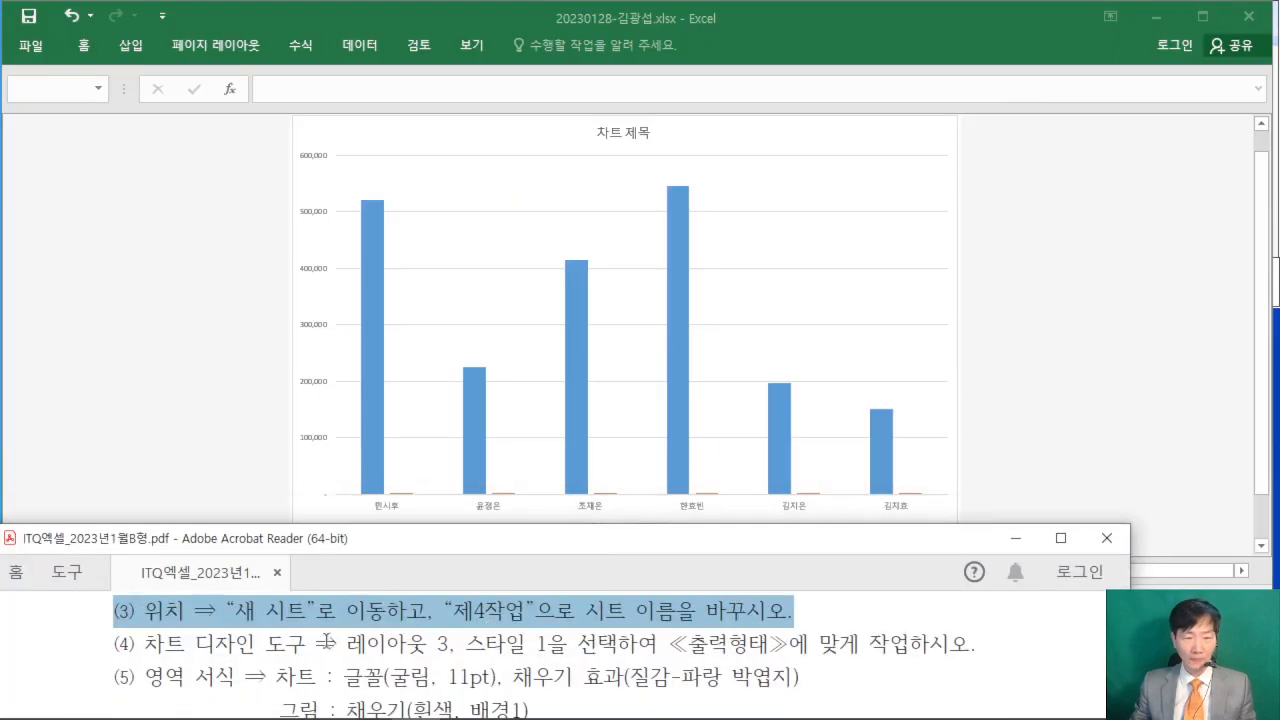
# - Apply quick layout 3 (레이아웃 3) to the chart on the 제4작업 sheet
pyautogui.click(908, 140)
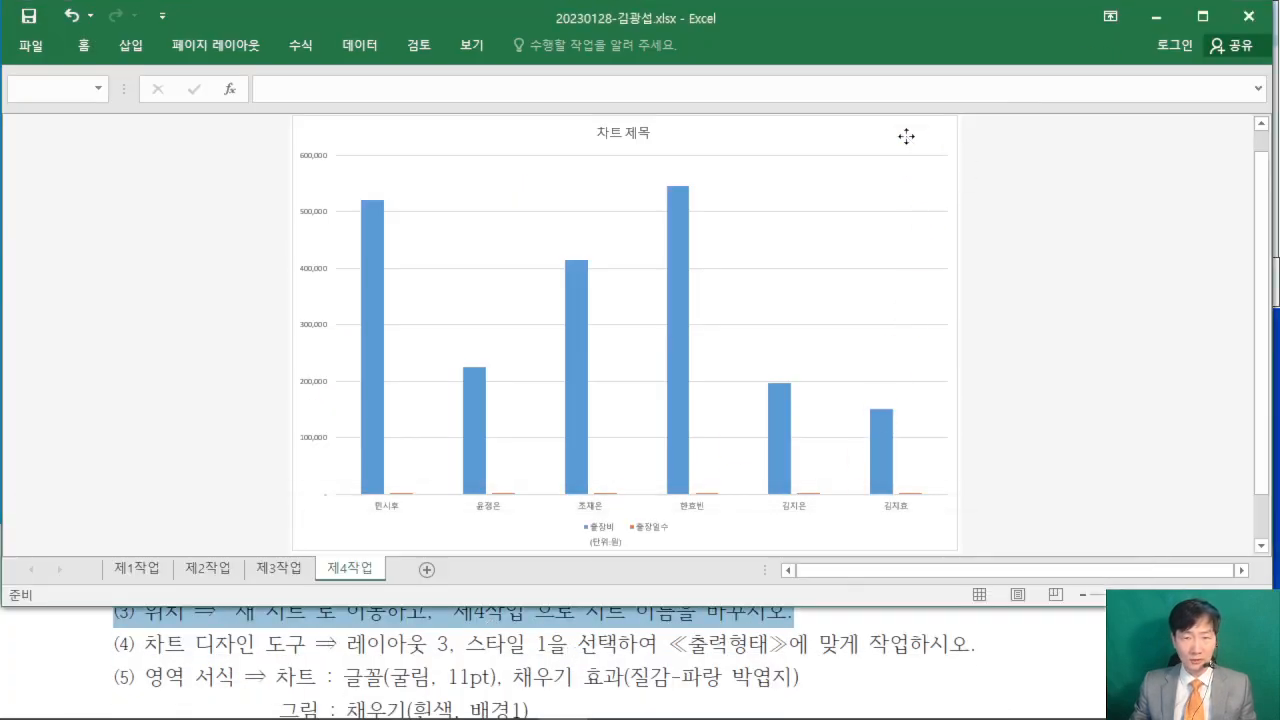
pyautogui.click(906, 136)
pyautogui.click(562, 45)
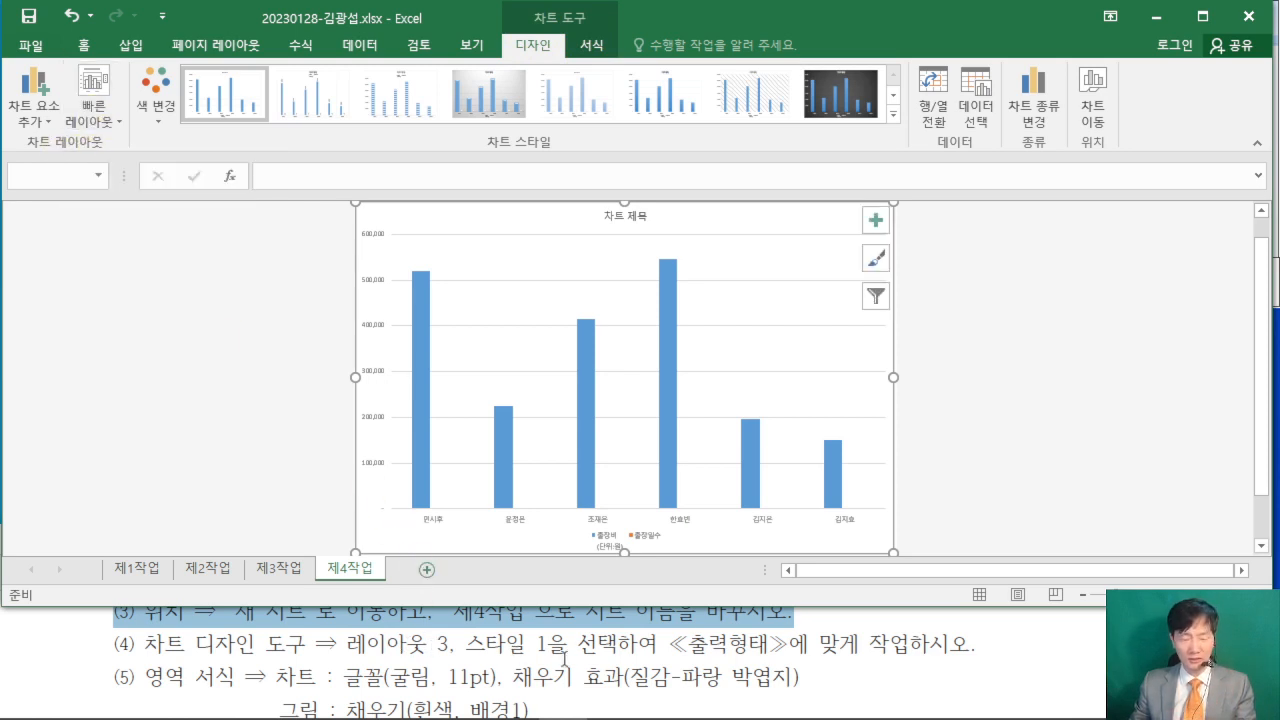
pyautogui.click(94, 104)
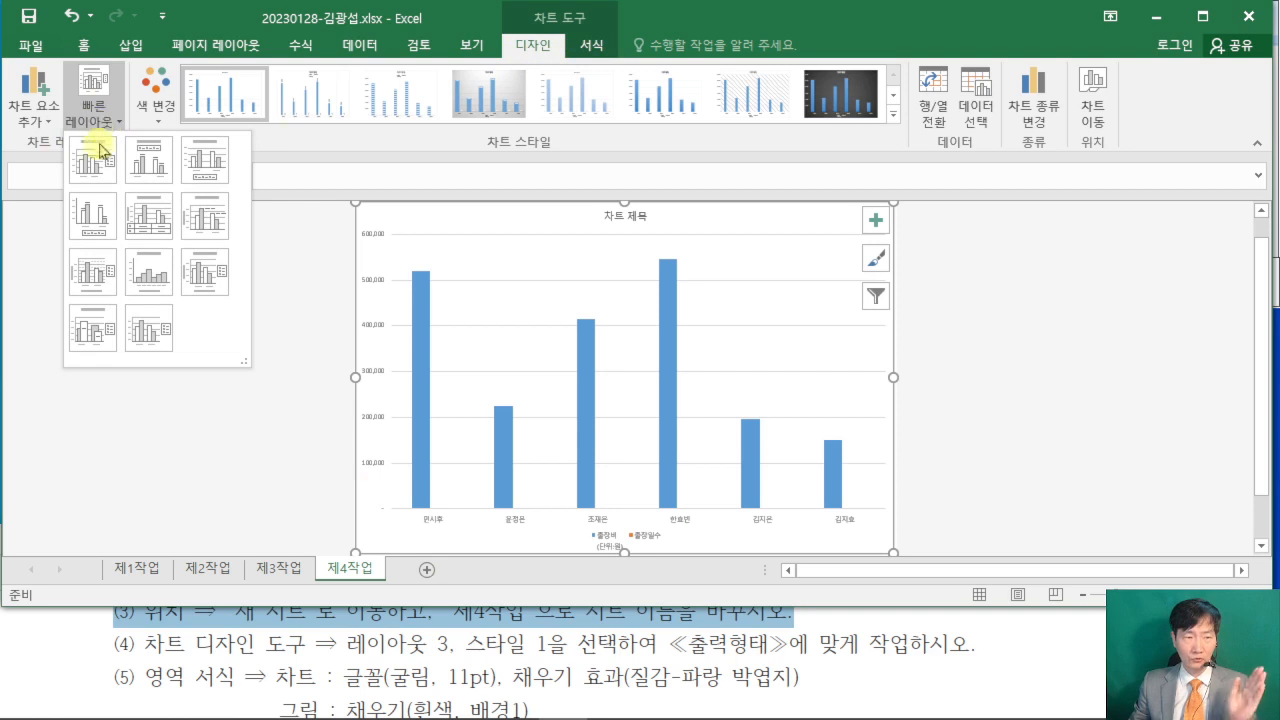
pyautogui.click(199, 157)
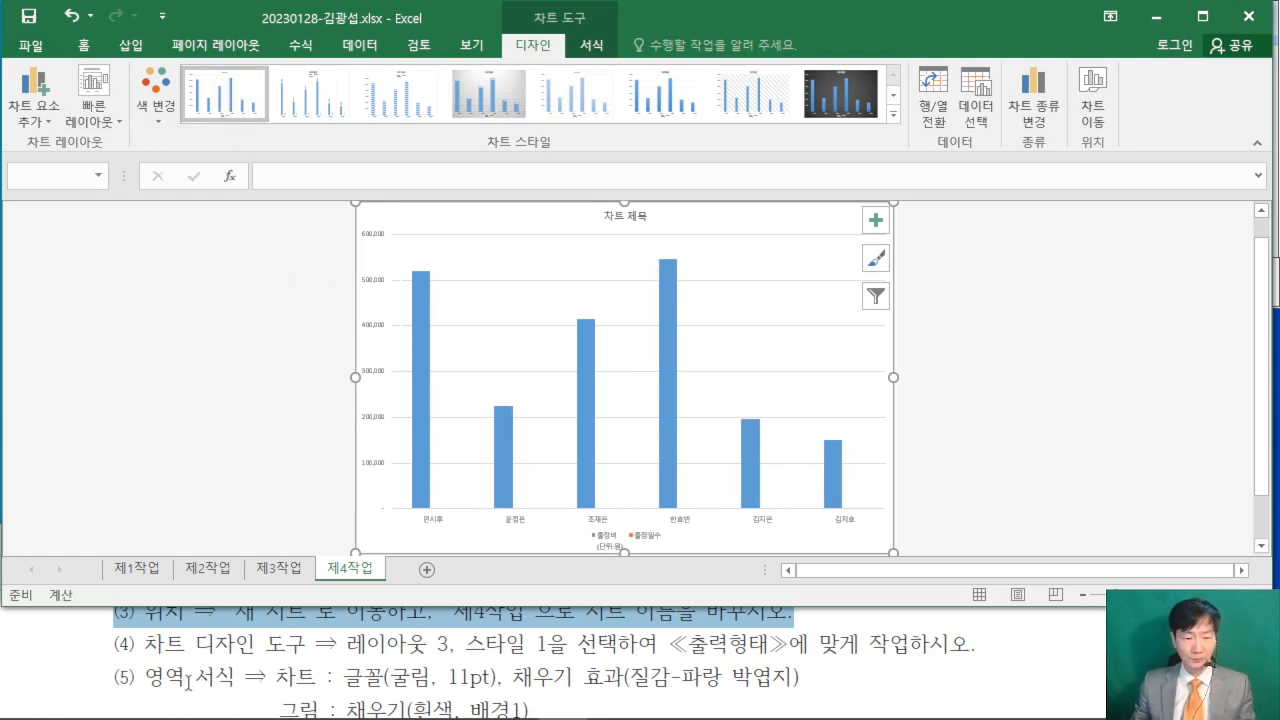
# - Check the area formatting condition in the PDF and set the whole chart's font to 굴림, size 11
pyautogui.click(75, 662)
pyautogui.scroll(-2, 75, 662)
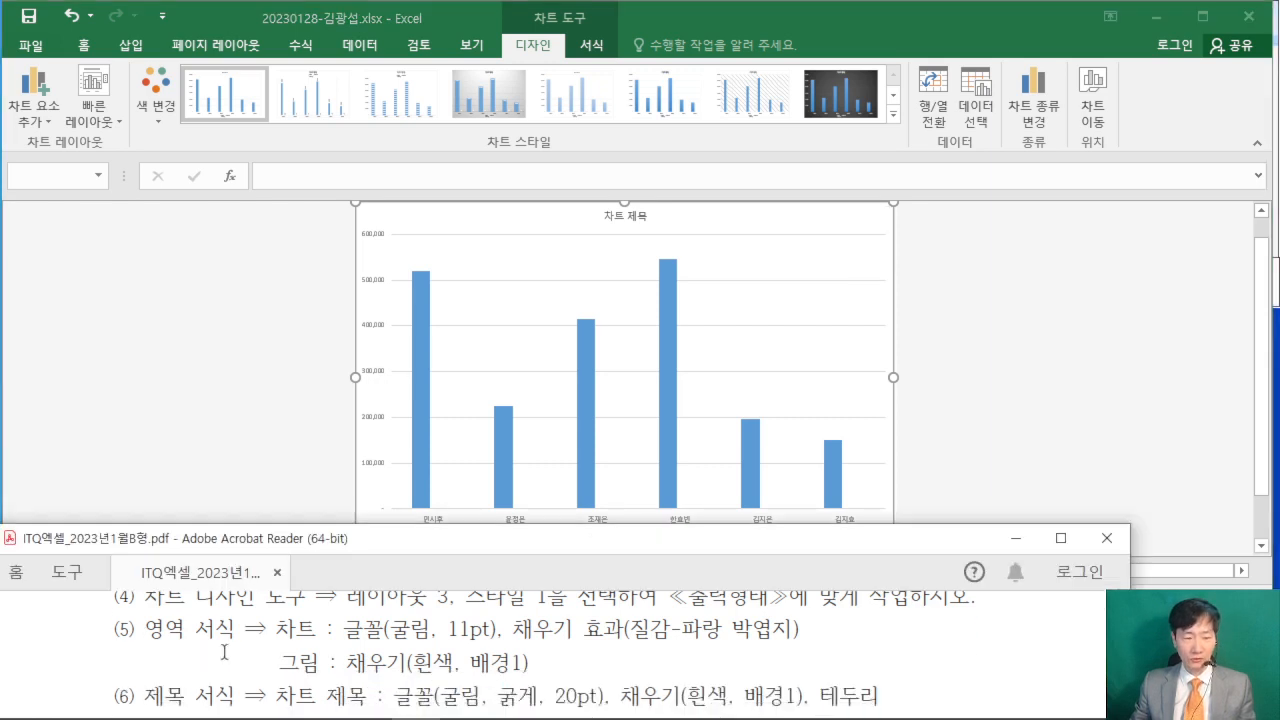
pyautogui.scroll(1, 397, 655)
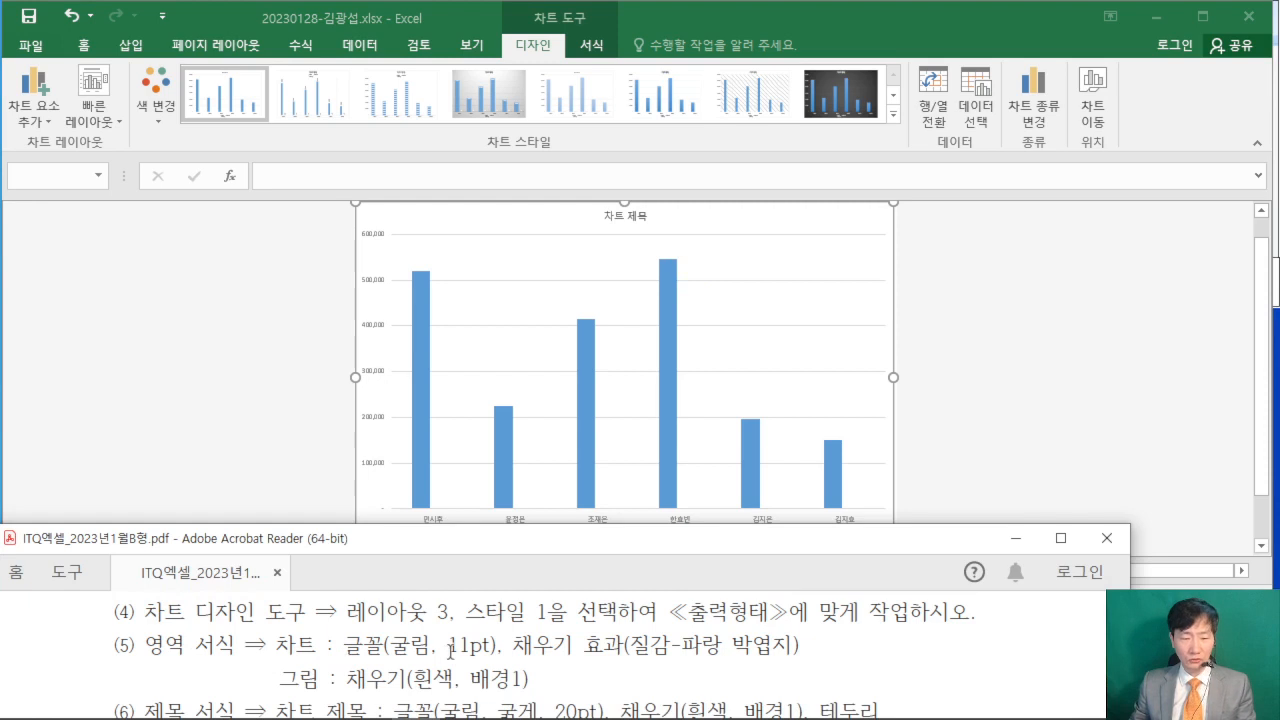
pyautogui.click(88, 47)
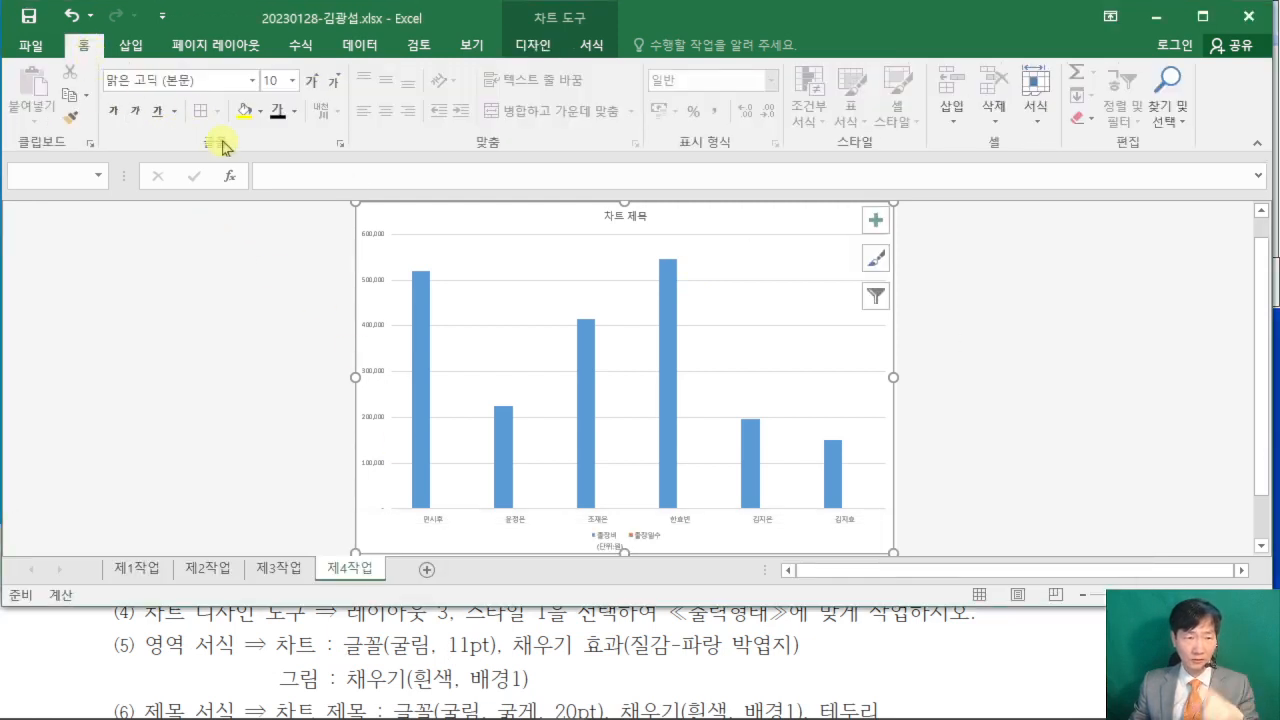
pyautogui.click(226, 82)
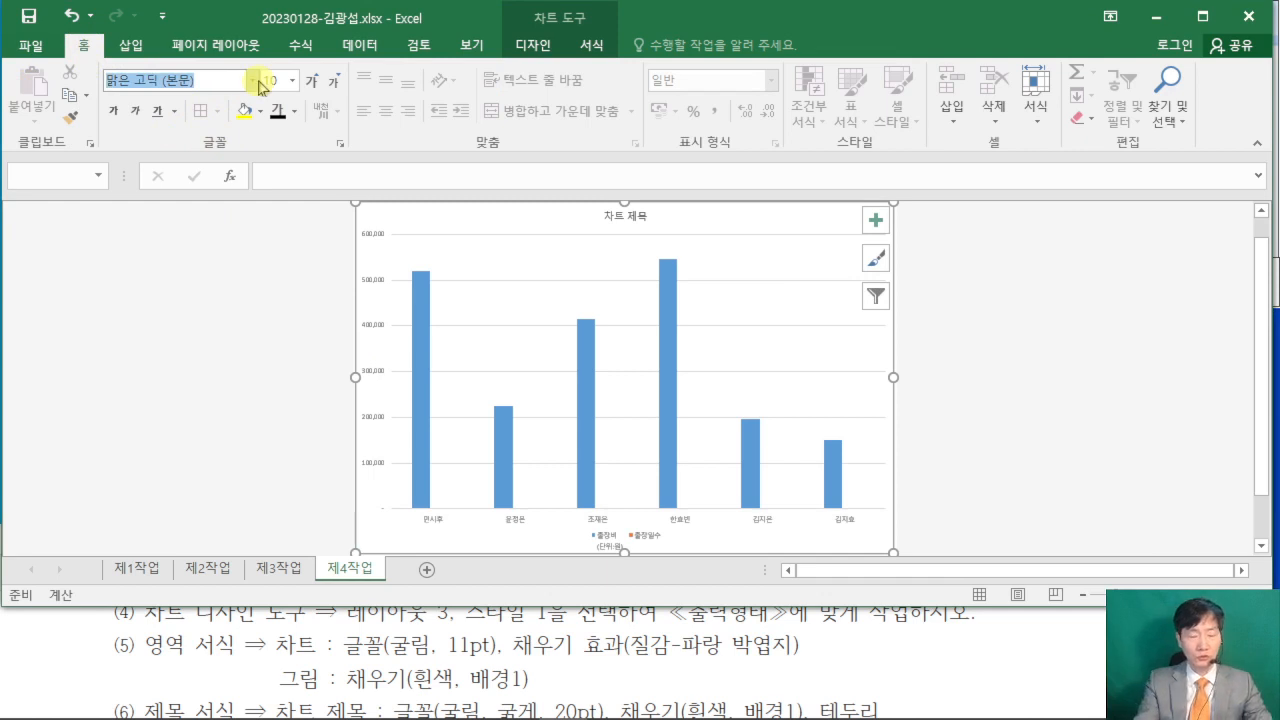
pyautogui.write('ㄱ')
pyautogui.press('Tab')
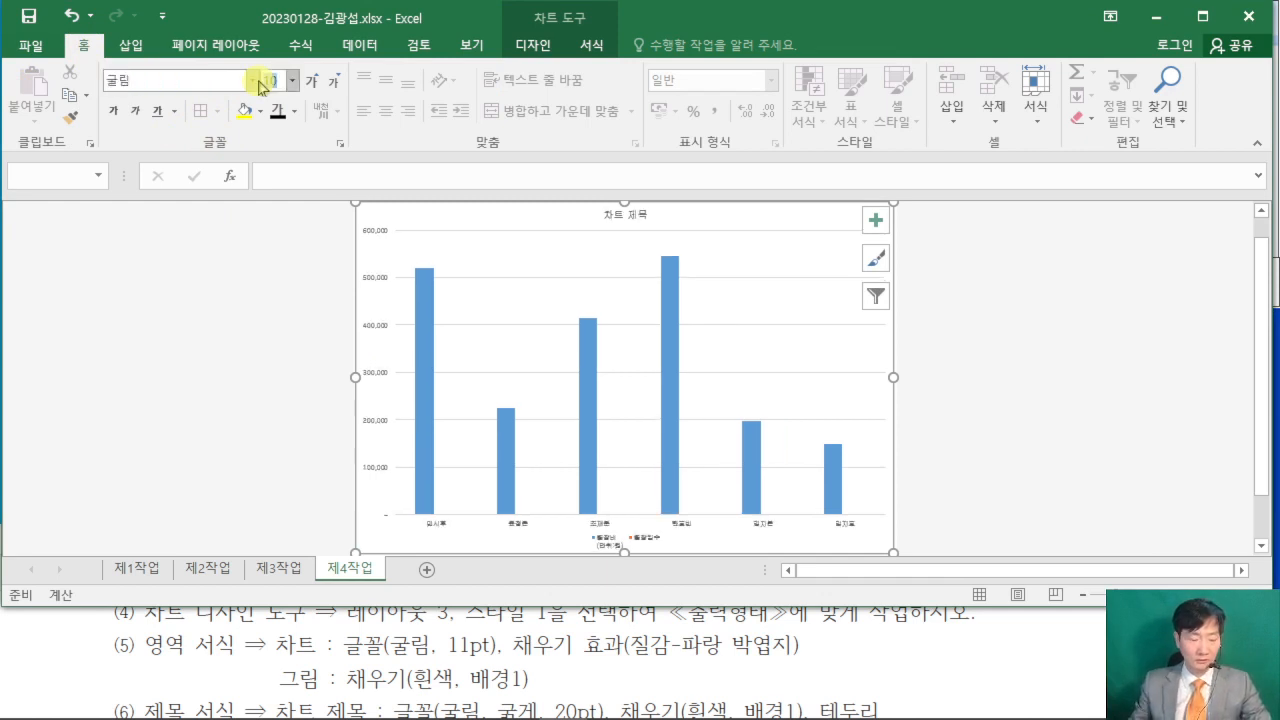
pyautogui.write('11')
pyautogui.press('Return')
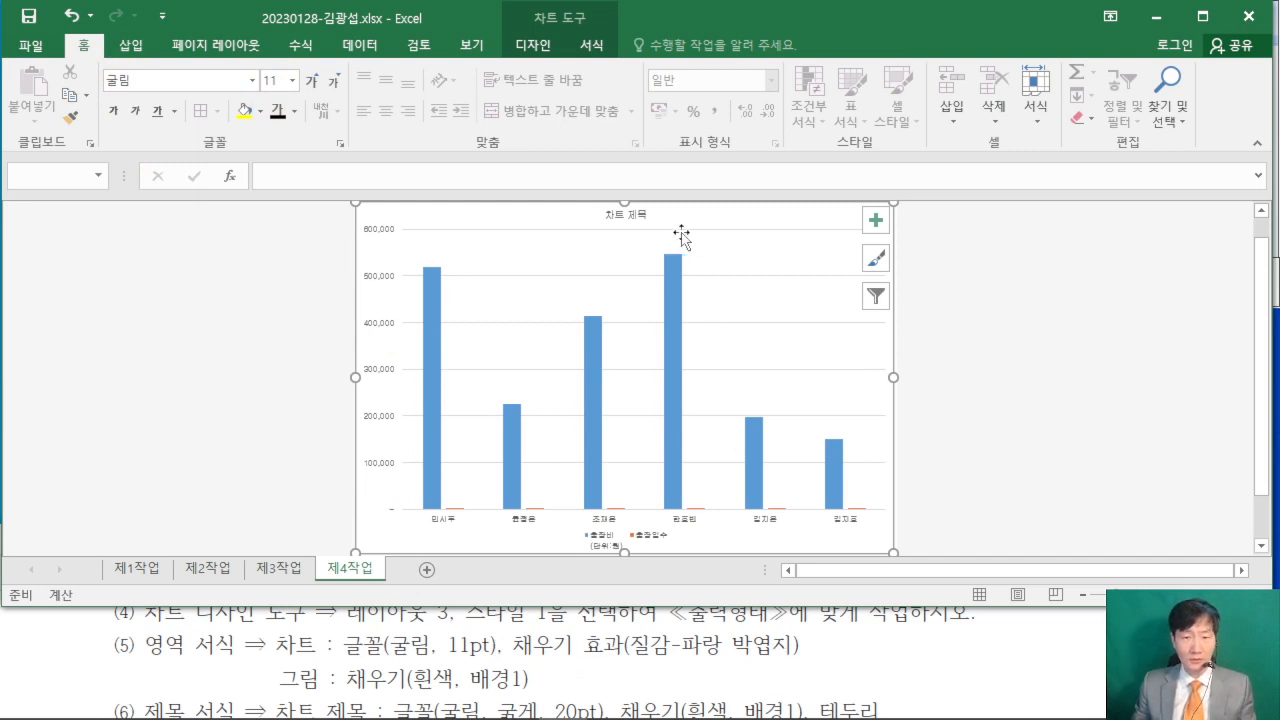
# - Open the chart area's formatting options and set its fill to picture or texture fill (그림 또는 질감 채우기)
pyautogui.scroll(3, 683, 240)
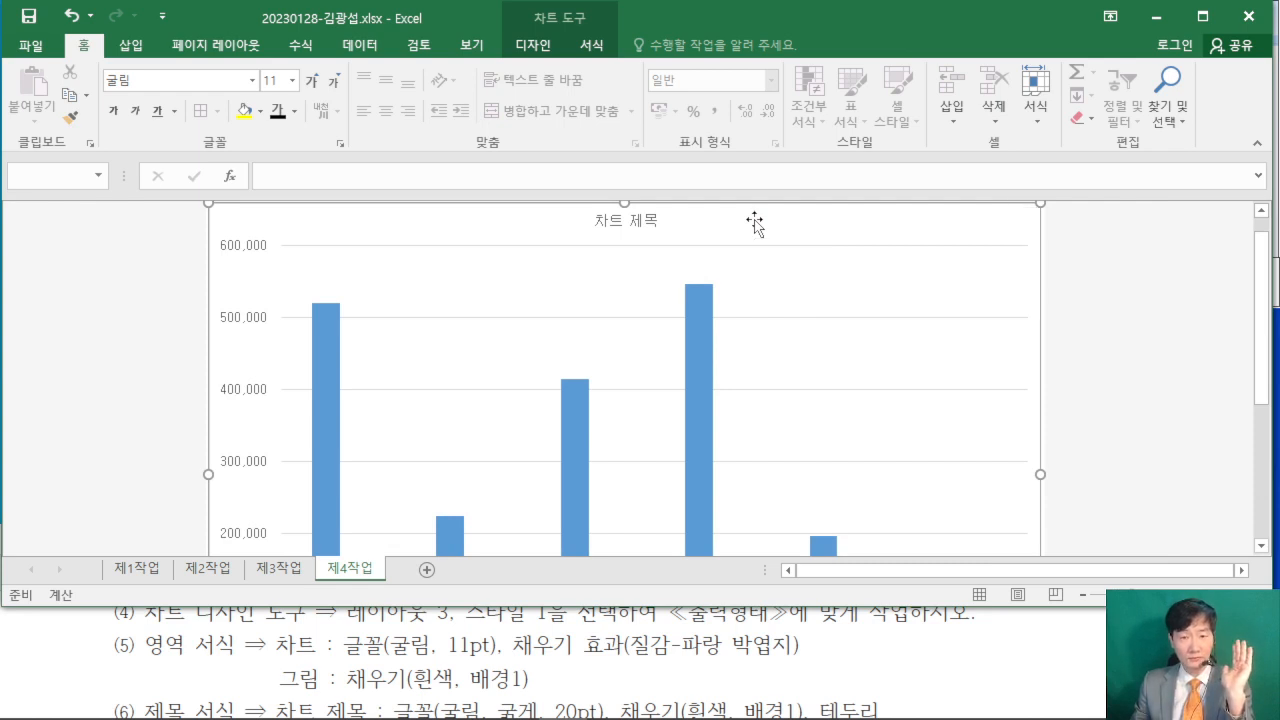
pyautogui.doubleClick(754, 220)
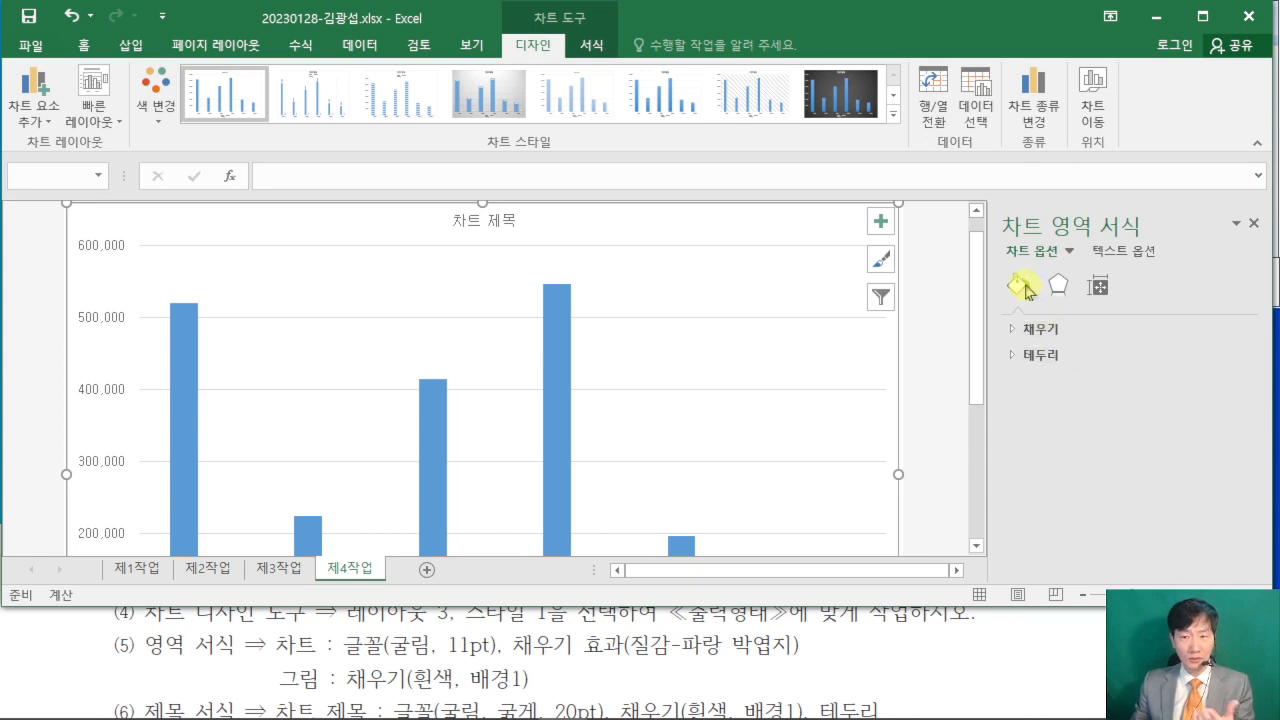
pyautogui.click(1016, 332)
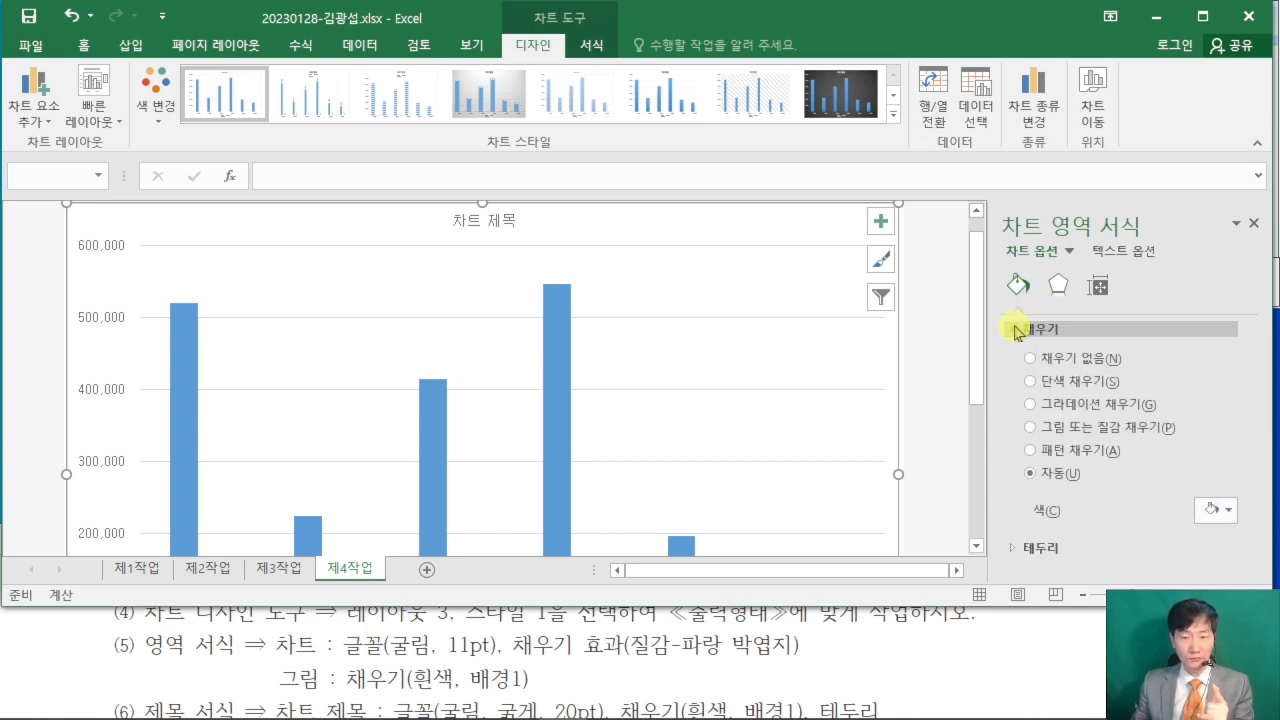
pyautogui.click(1031, 427)
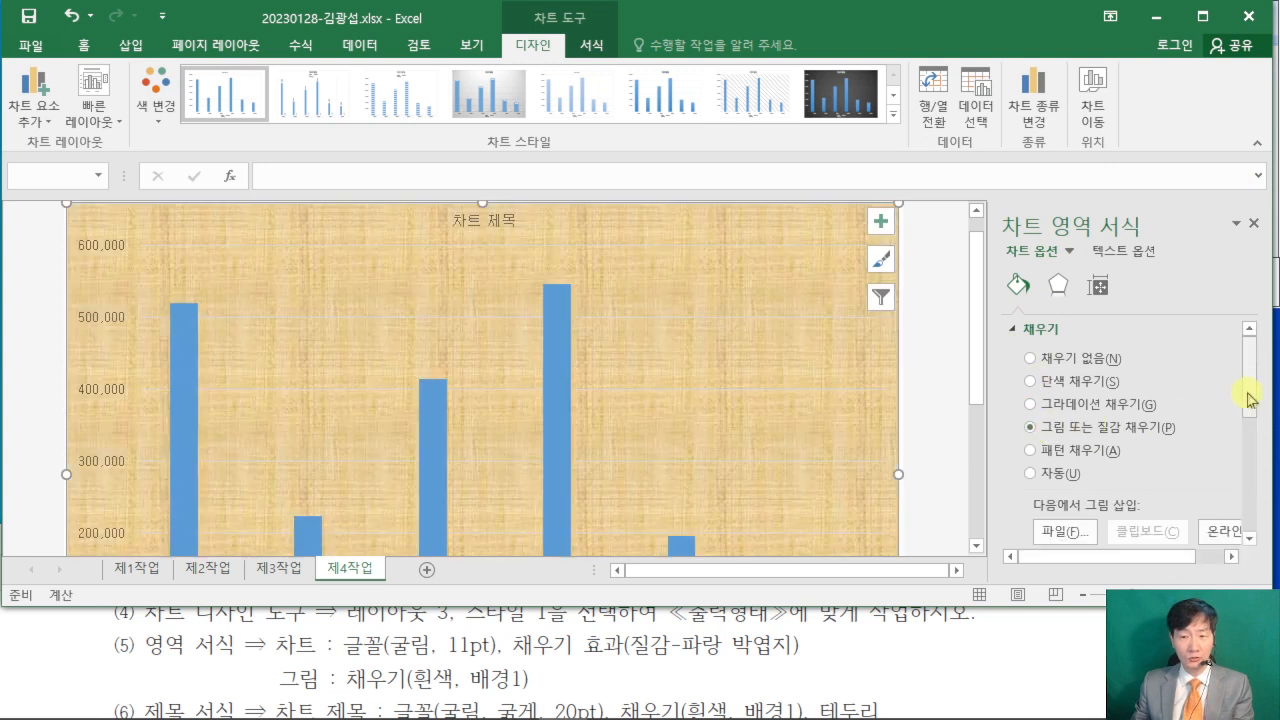
# - Widen the formatting pane and apply the 파랑 박엽지 texture to the chart area
pyautogui.moveTo(1252, 375); pyautogui.dragTo(1258, 433)
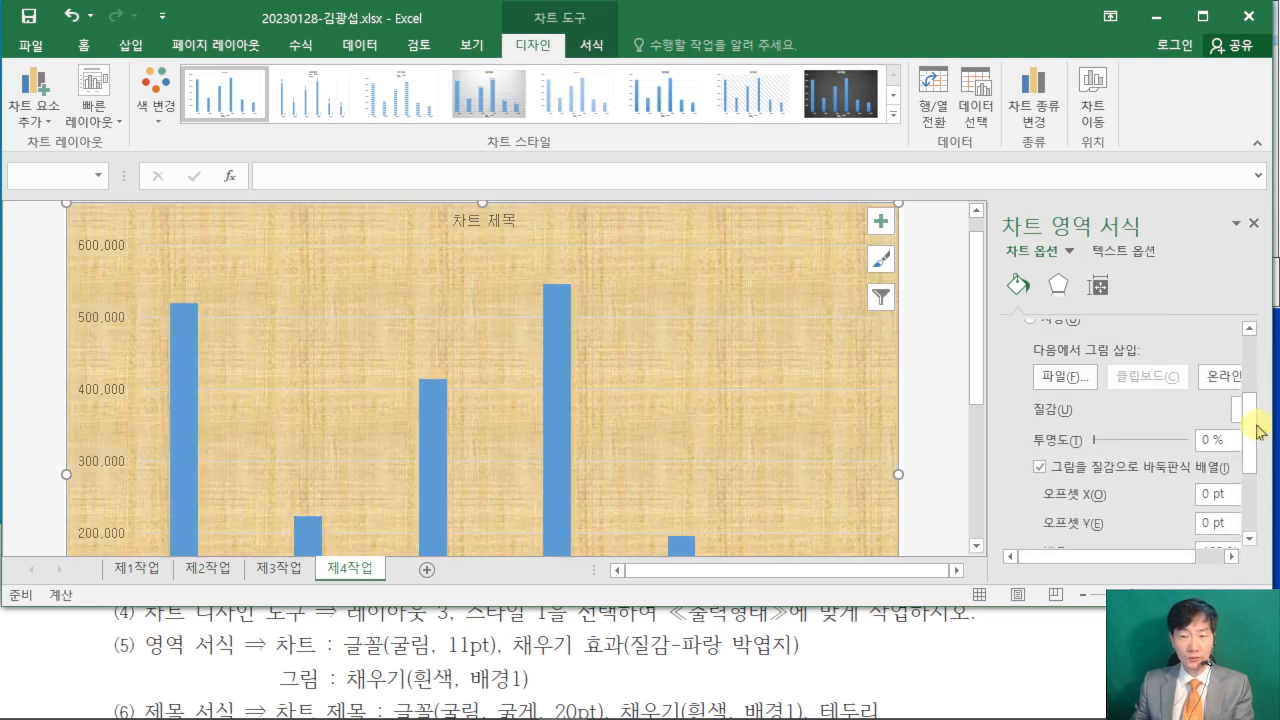
pyautogui.click(986, 452)
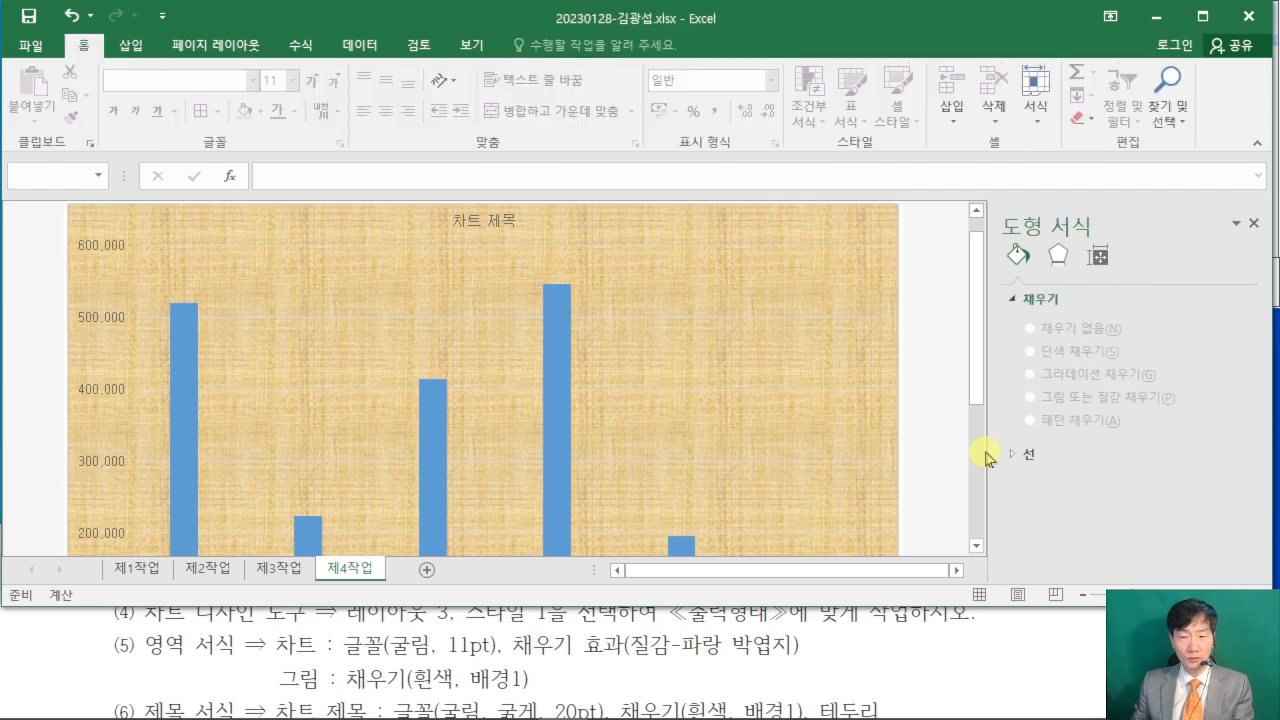
pyautogui.moveTo(987, 456); pyautogui.dragTo(935, 455)
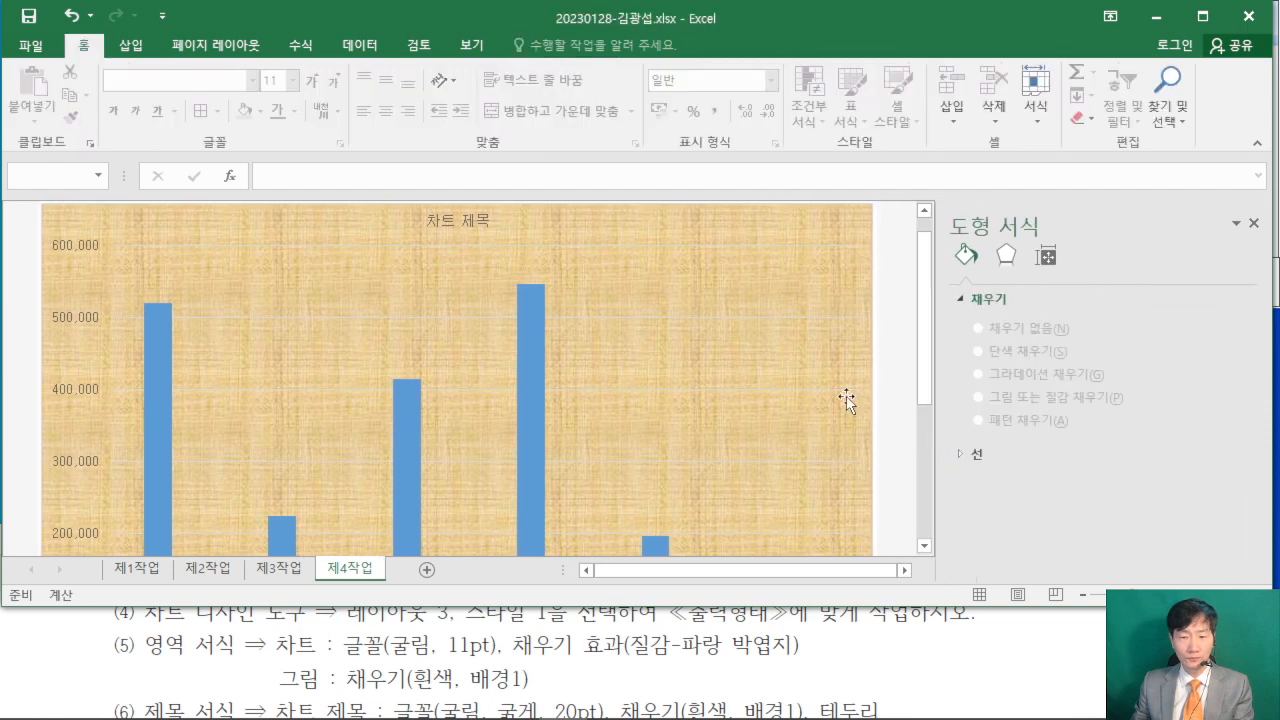
pyautogui.click(847, 400)
pyautogui.click(796, 228)
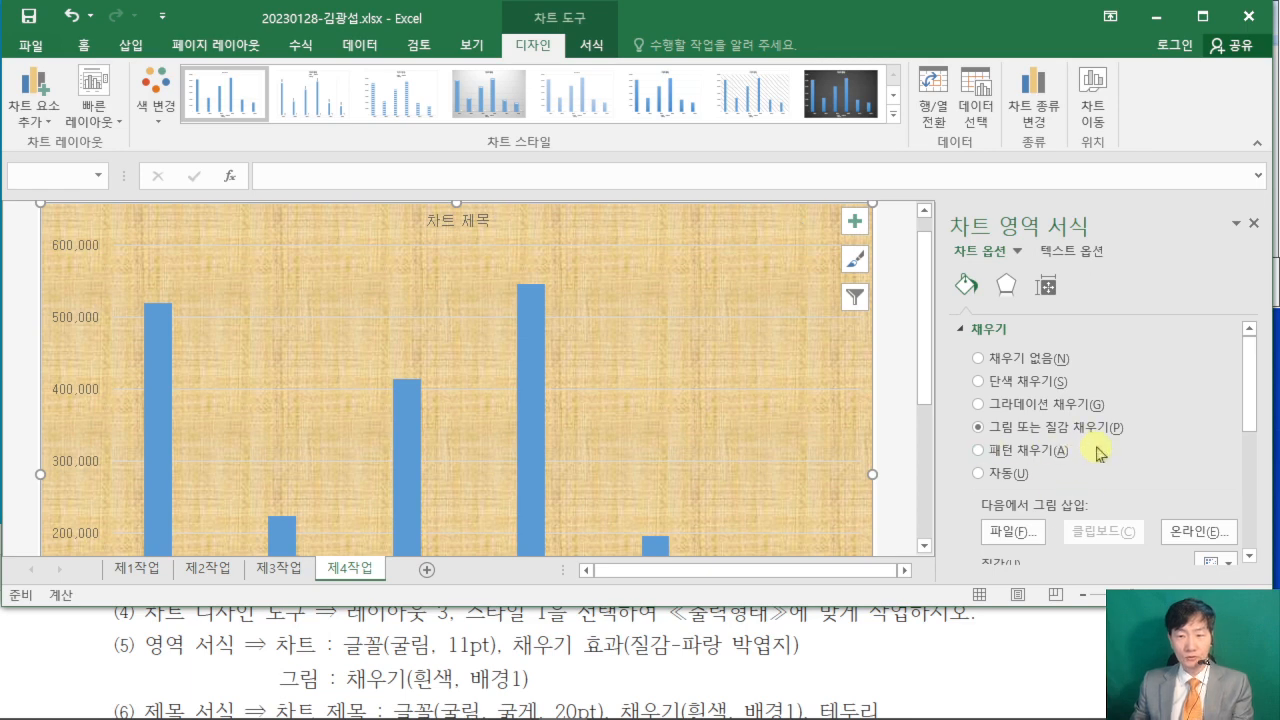
pyautogui.moveTo(1249, 398); pyautogui.dragTo(1223, 449)
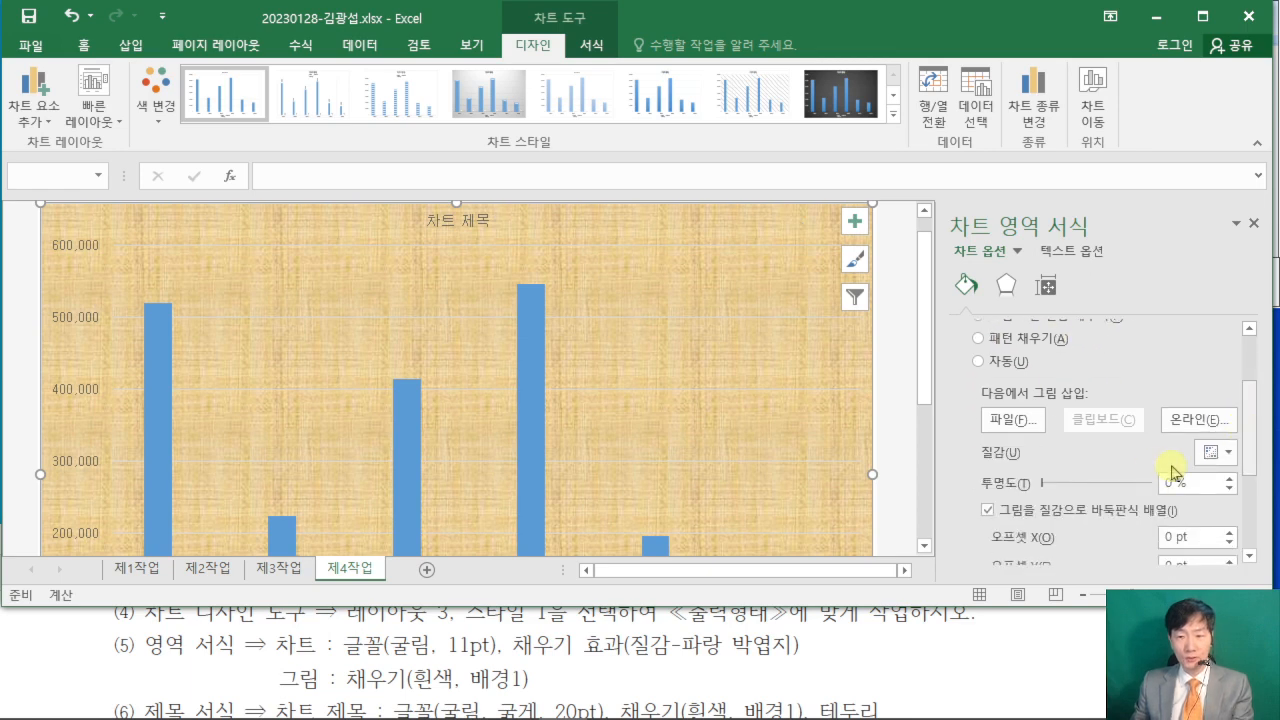
pyautogui.click(1222, 455)
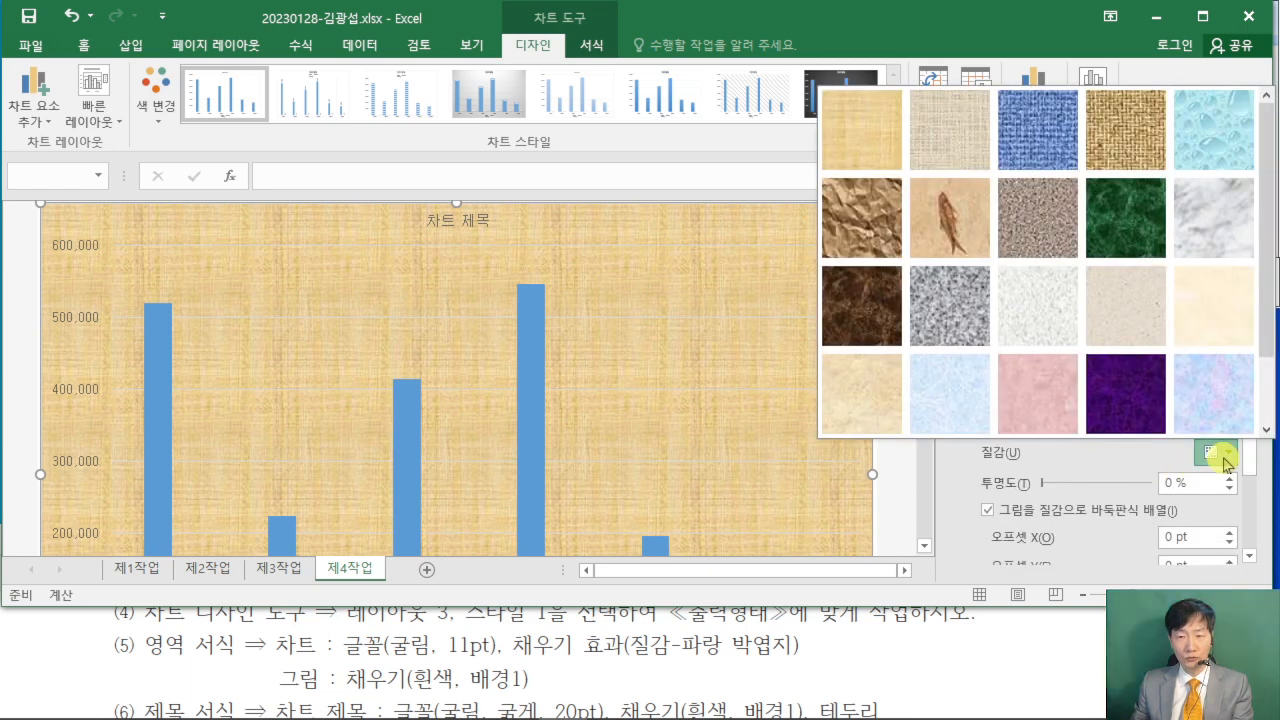
pyautogui.click(946, 411)
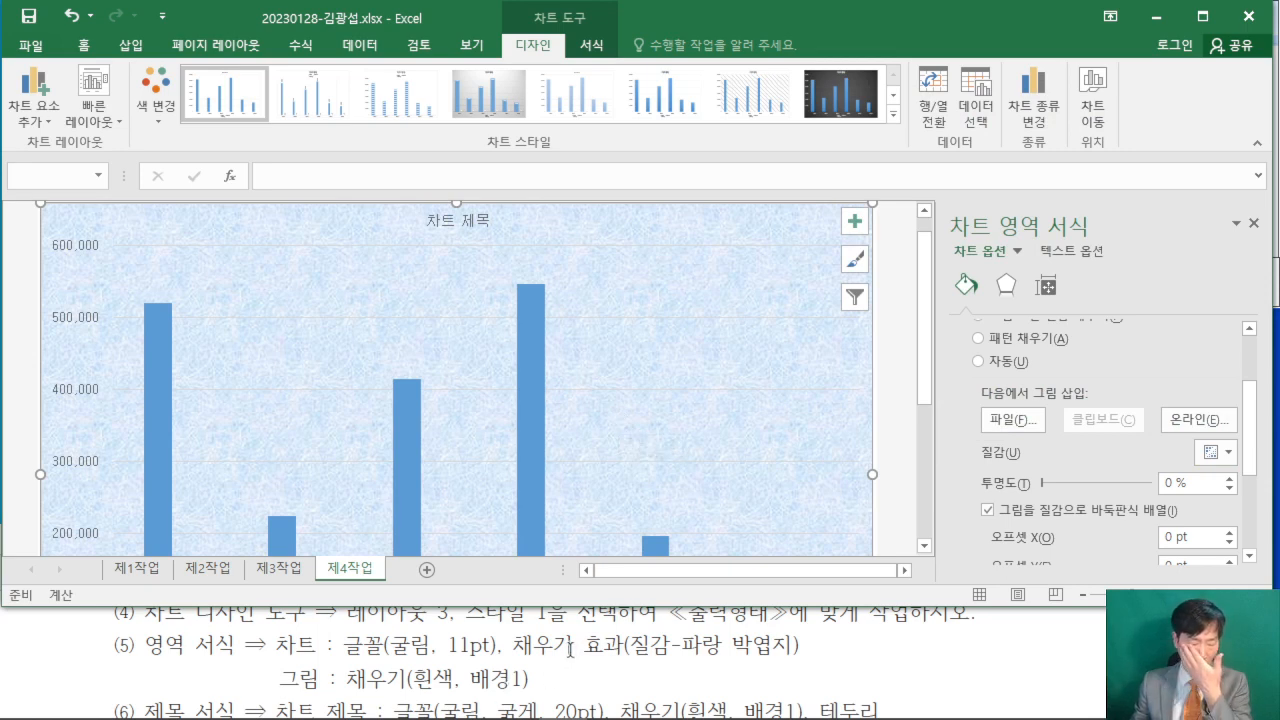
# - Fill the chart's plot area with the solid color 흰색, 배경 1
pyautogui.click(397, 354)
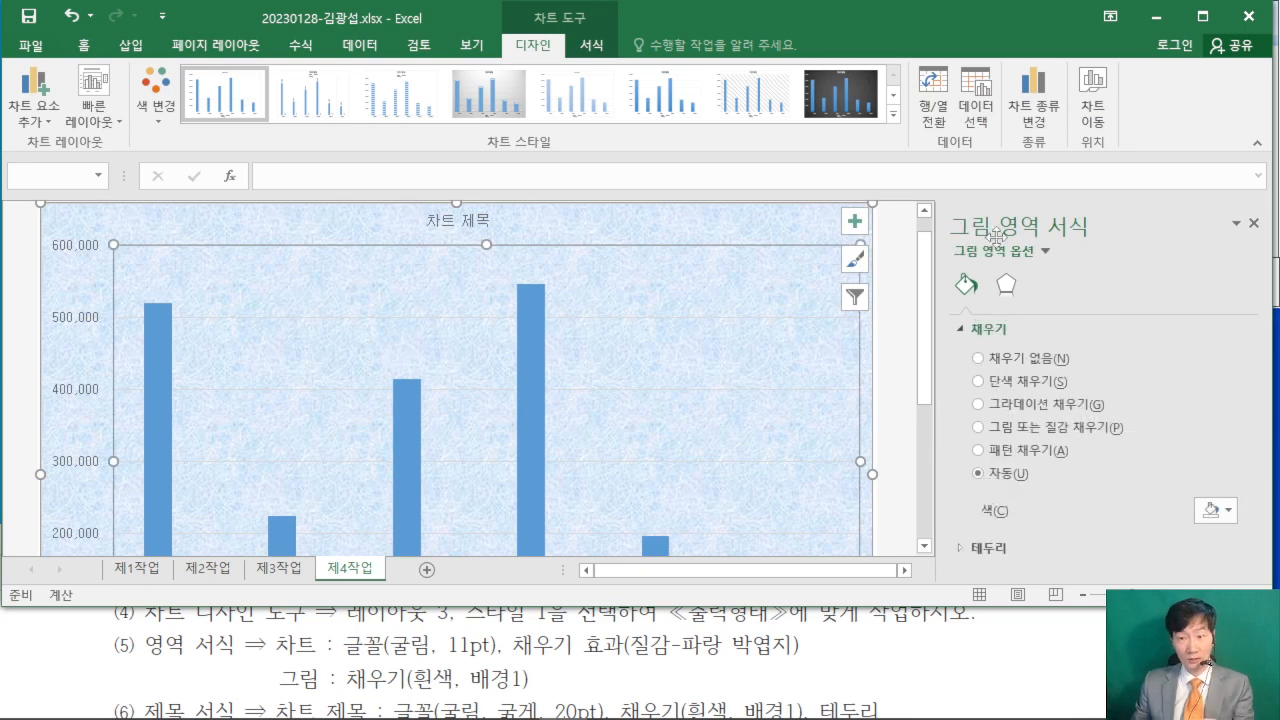
pyautogui.click(979, 381)
pyautogui.moveTo(1249, 385); pyautogui.dragTo(1255, 456)
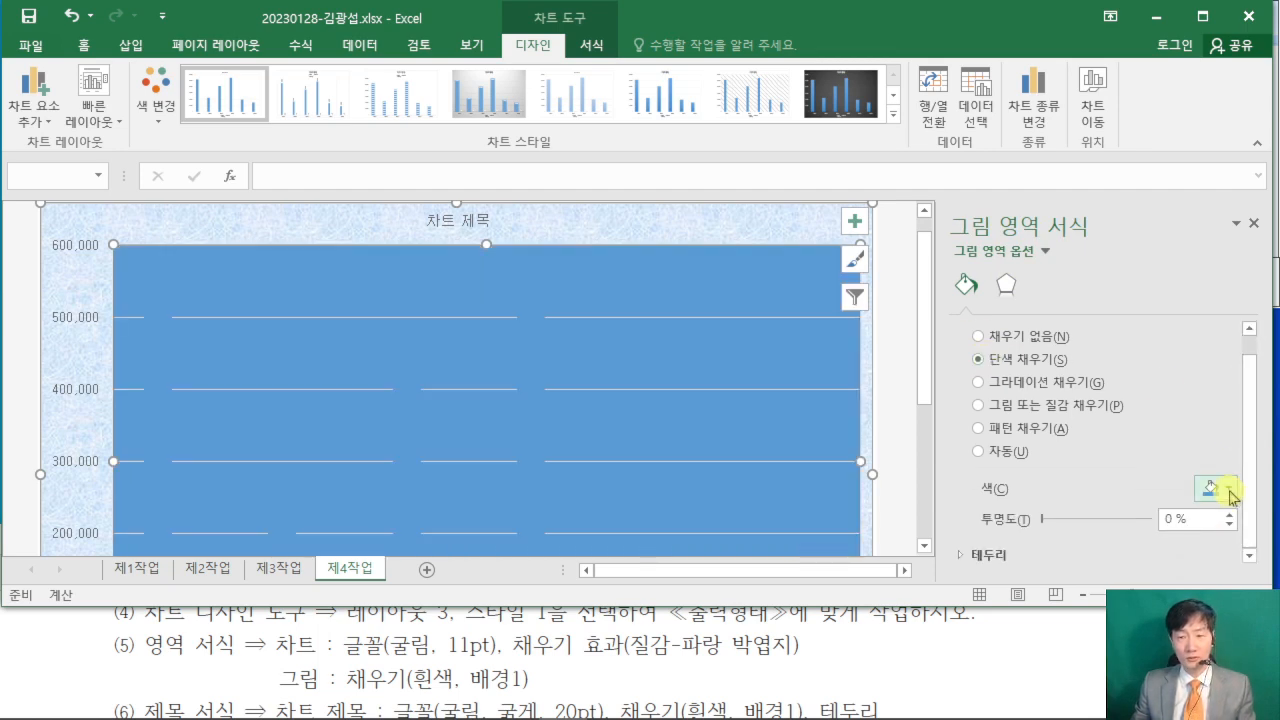
pyautogui.click(1231, 490)
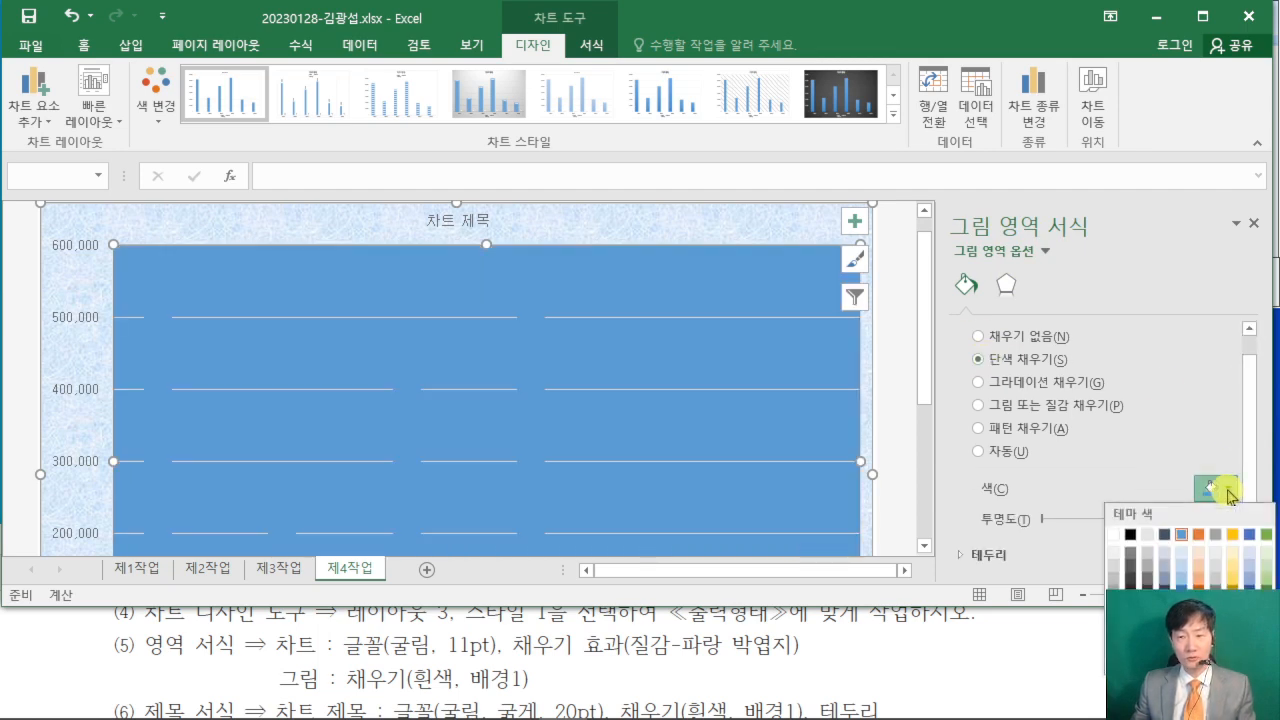
pyautogui.click(1113, 542)
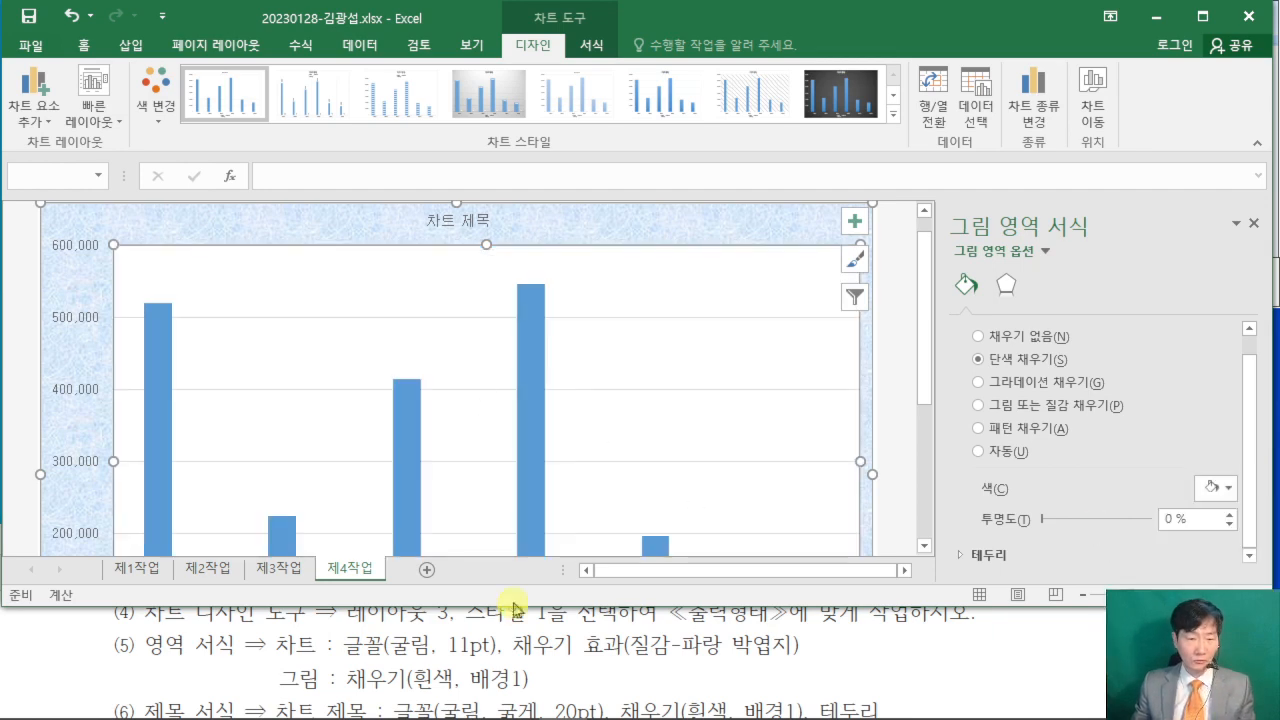
# - Look up the chart title in the PDF's output example and change the chart title to 영업부 및 기획부 출장 현황
pyautogui.click(1007, 660)
pyautogui.scroll(-2, 1008, 658)
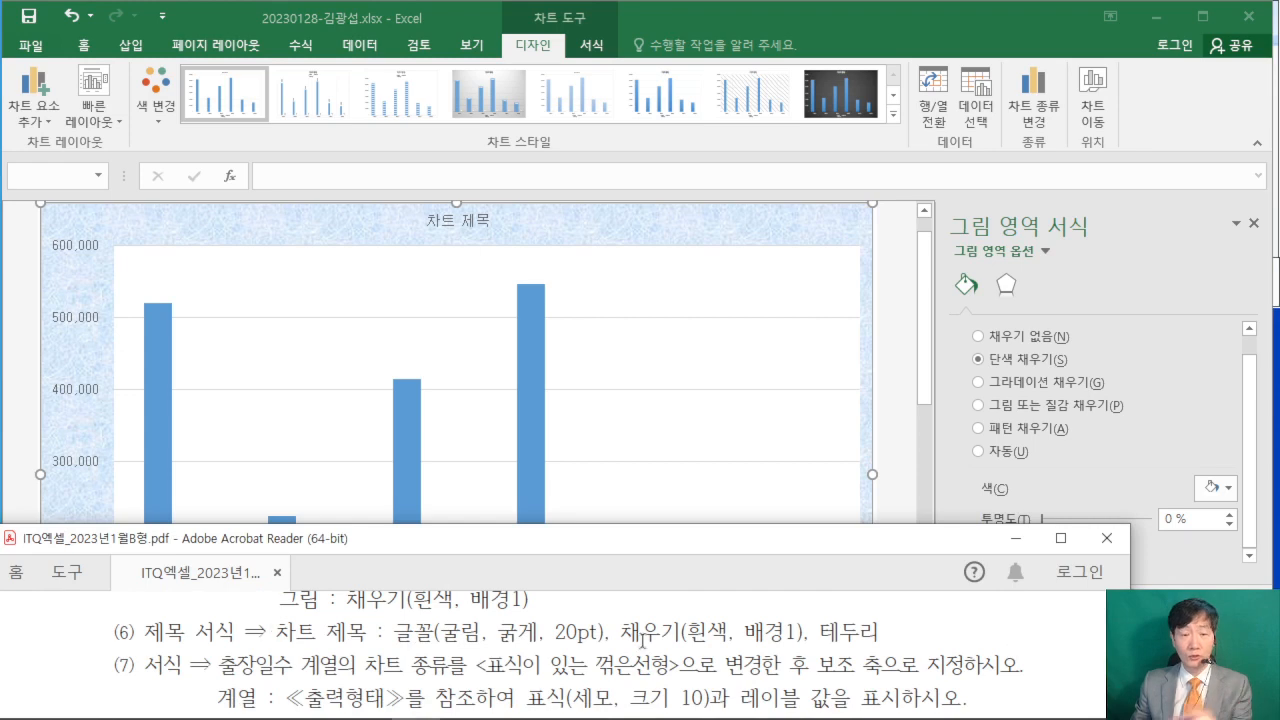
pyautogui.scroll(-5, 971, 640)
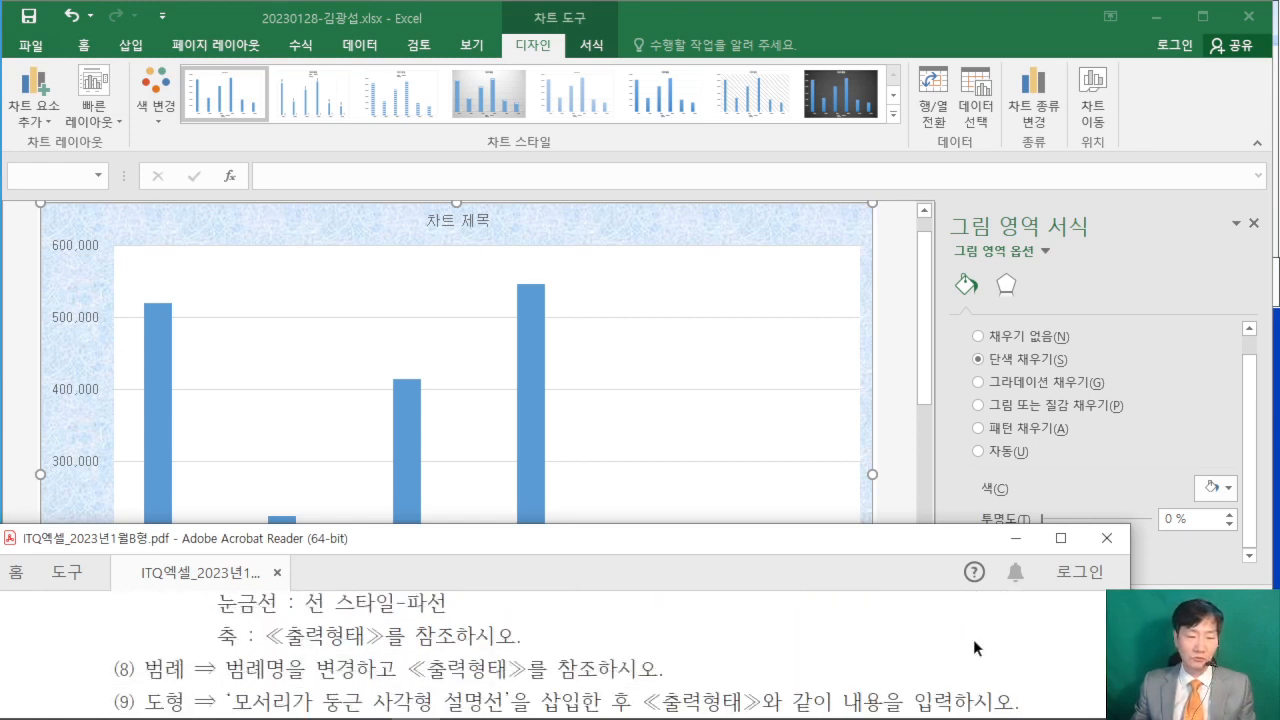
pyautogui.scroll(-1, 973, 639)
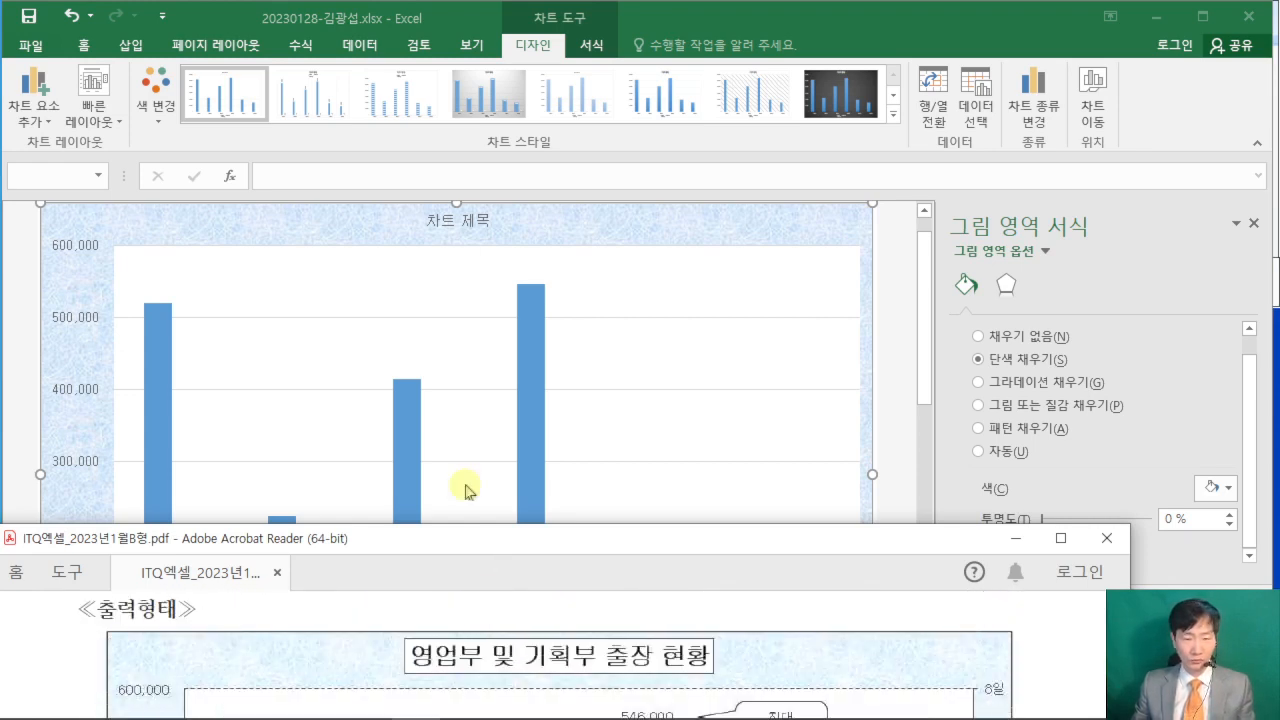
pyautogui.scroll(1, 411, 620)
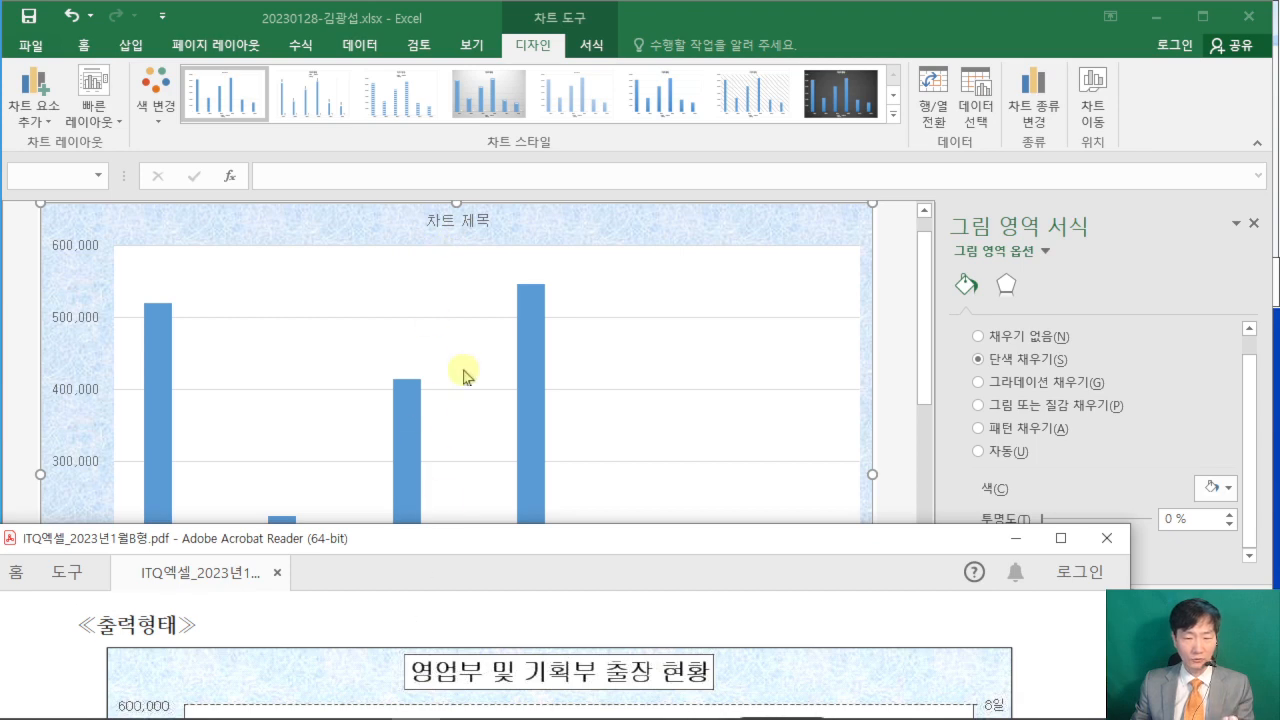
pyautogui.click(453, 222)
pyautogui.click(453, 222)
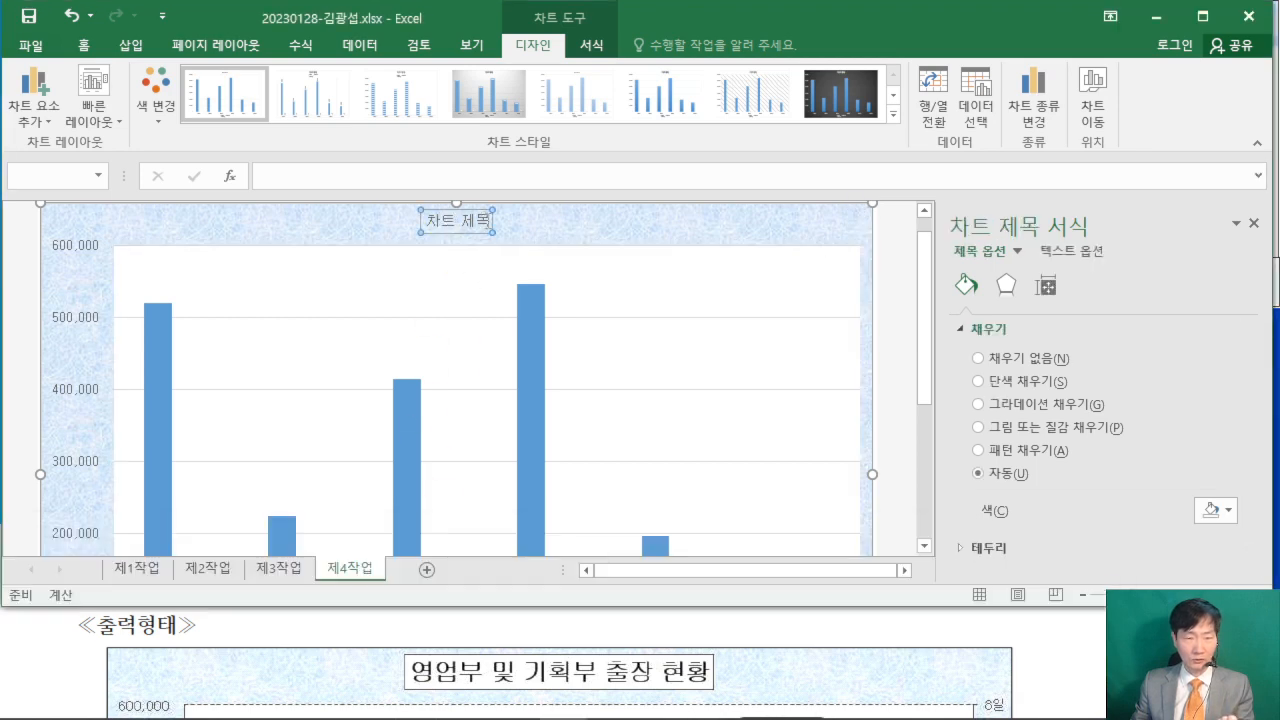
pyautogui.moveTo(489, 221); pyautogui.dragTo(425, 221)
pyautogui.write('영업부 및')
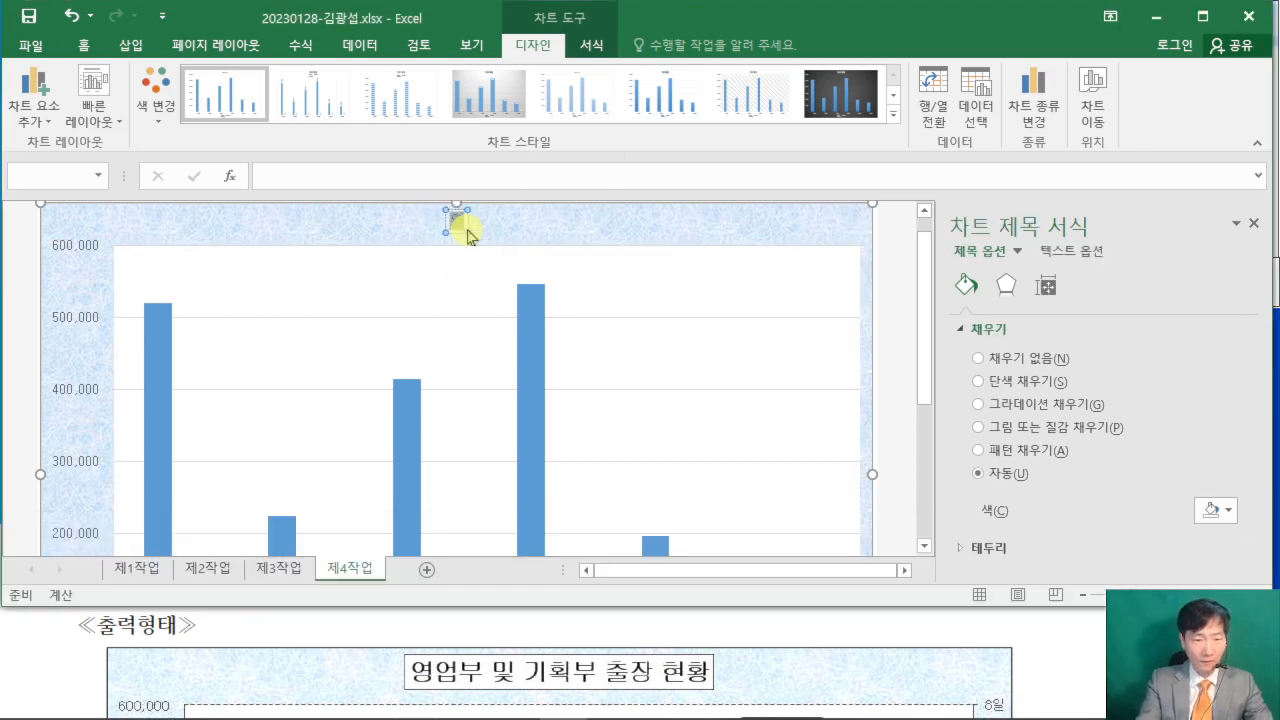
pyautogui.write(' 기획ㅂ')
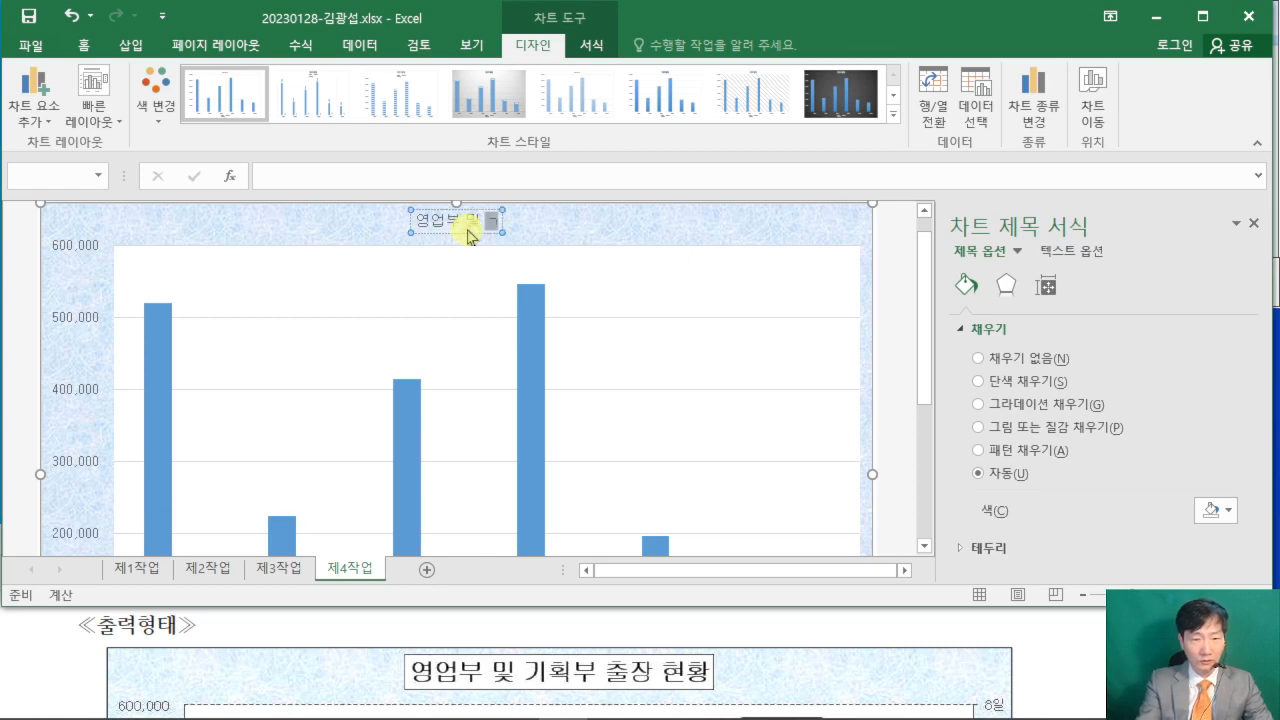
pyautogui.write(' 출장 현황')
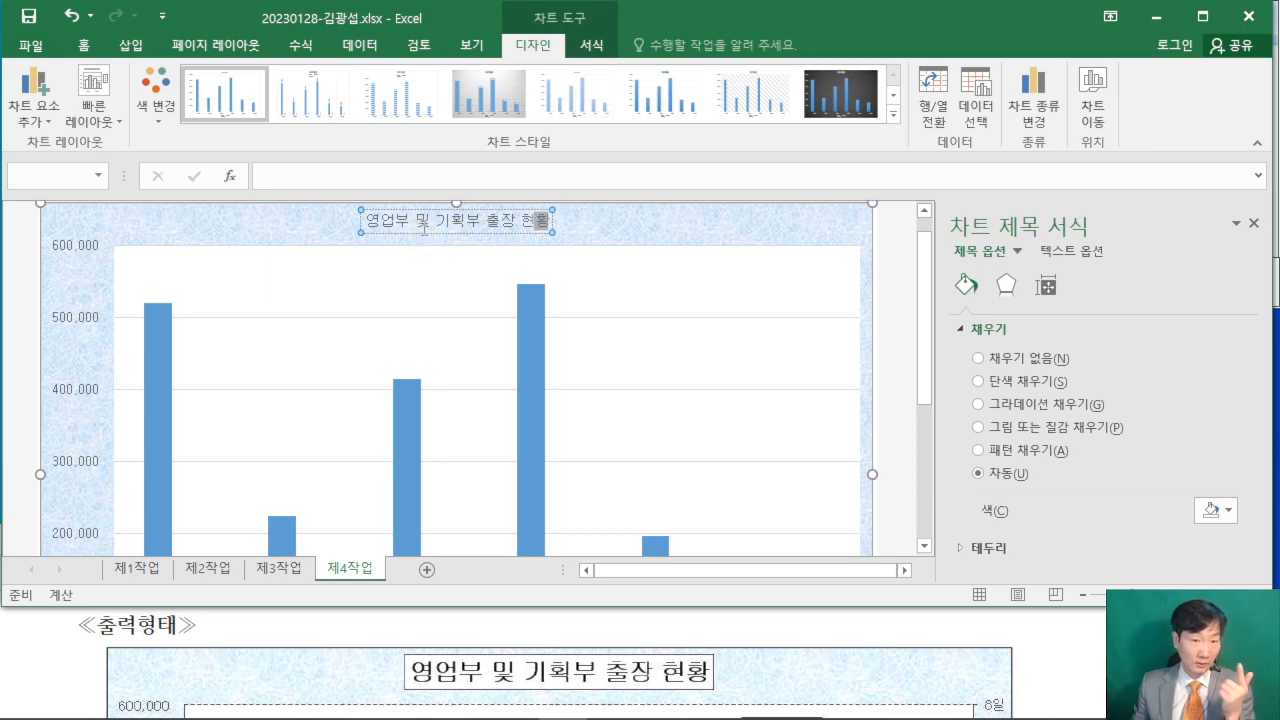
pyautogui.click(421, 238)
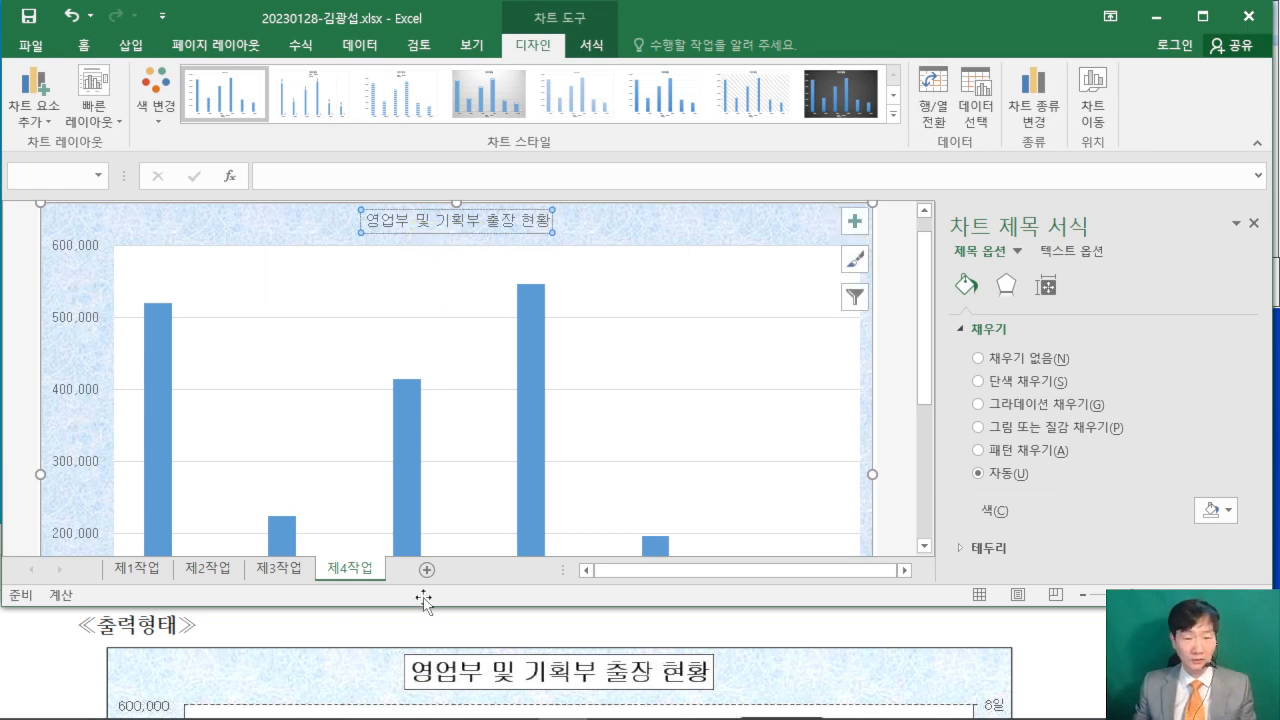
# - Check the title formatting condition in the PDF and make the chart title bold at size 20
pyautogui.click(57, 673)
pyautogui.scroll(5, 57, 670)
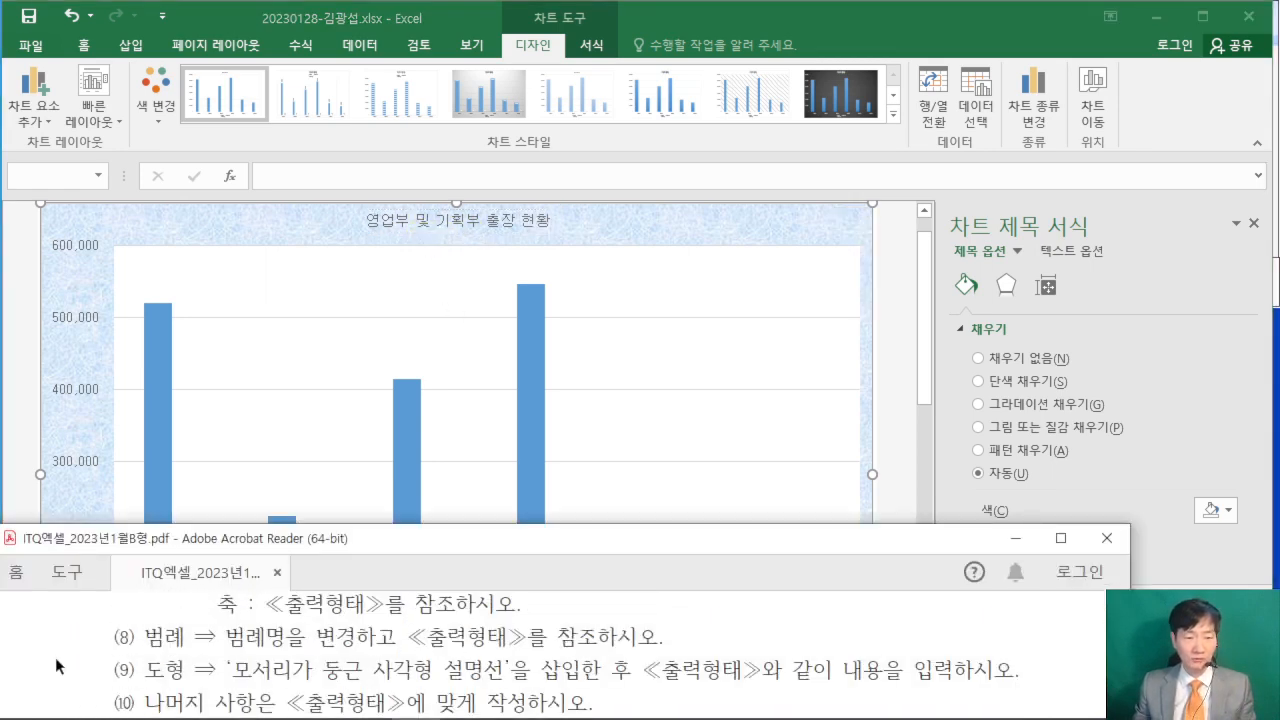
pyautogui.scroll(5, 57, 666)
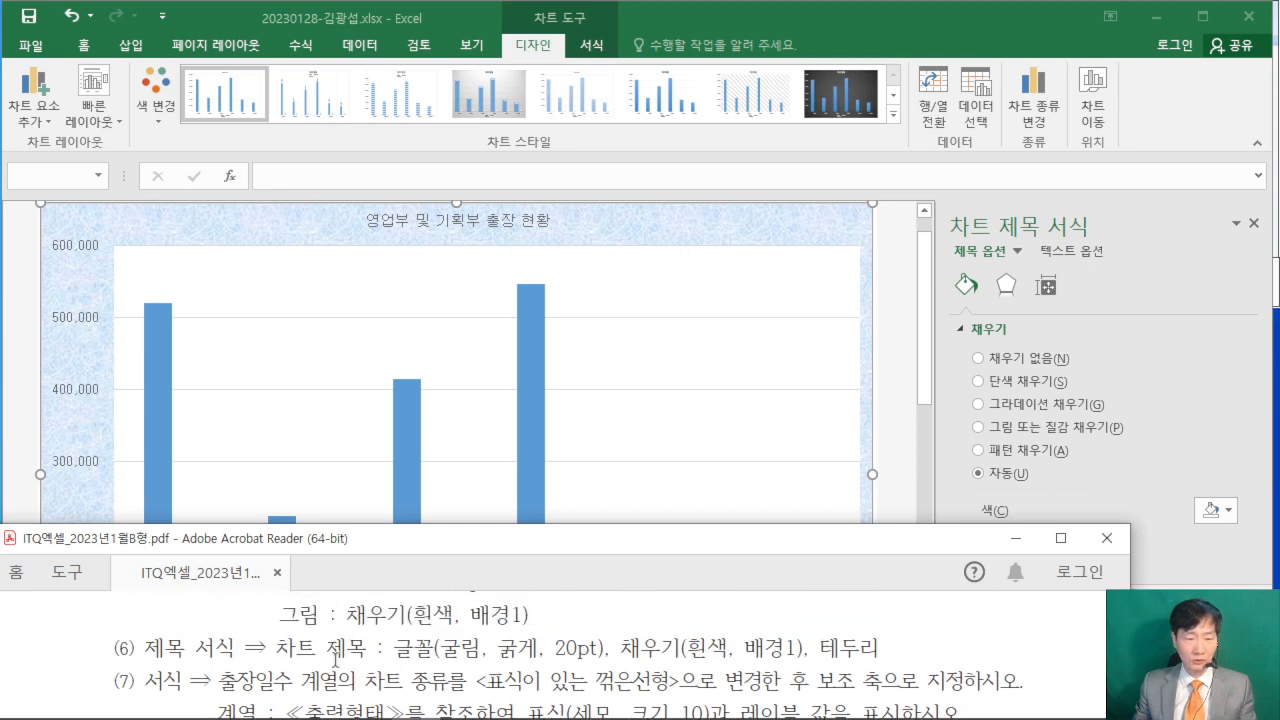
pyautogui.click(735, 18)
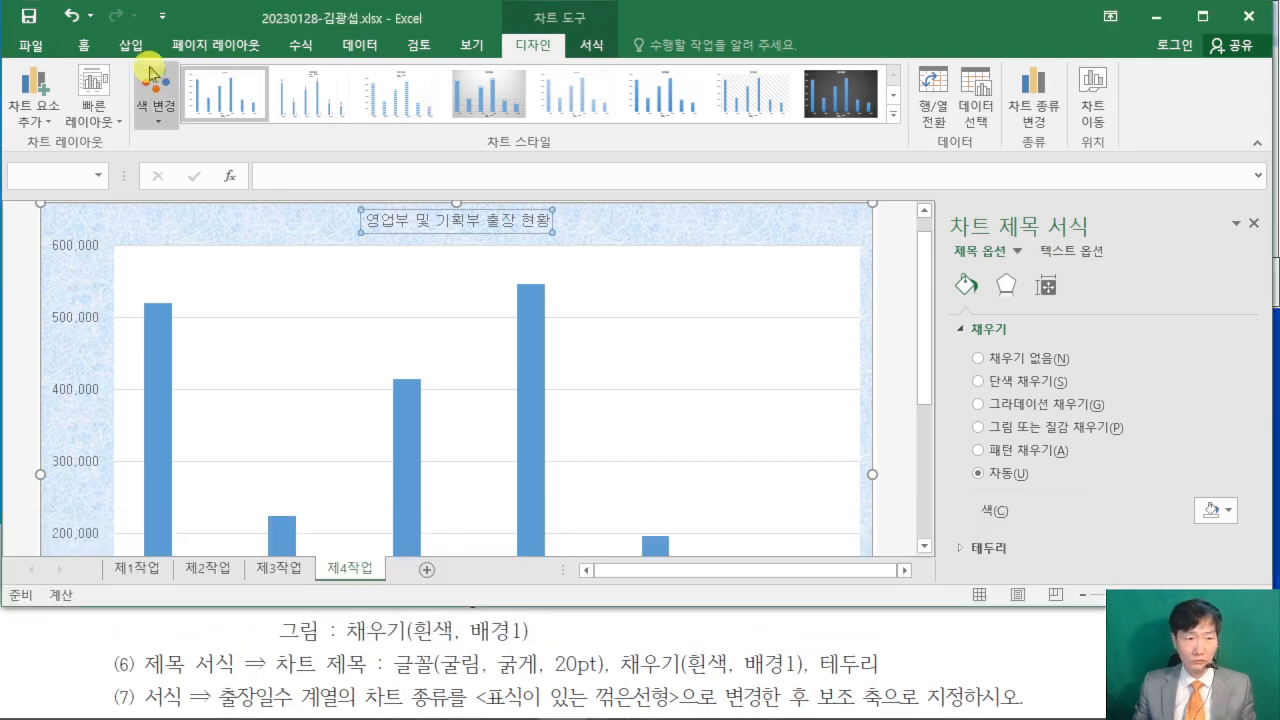
pyautogui.click(88, 48)
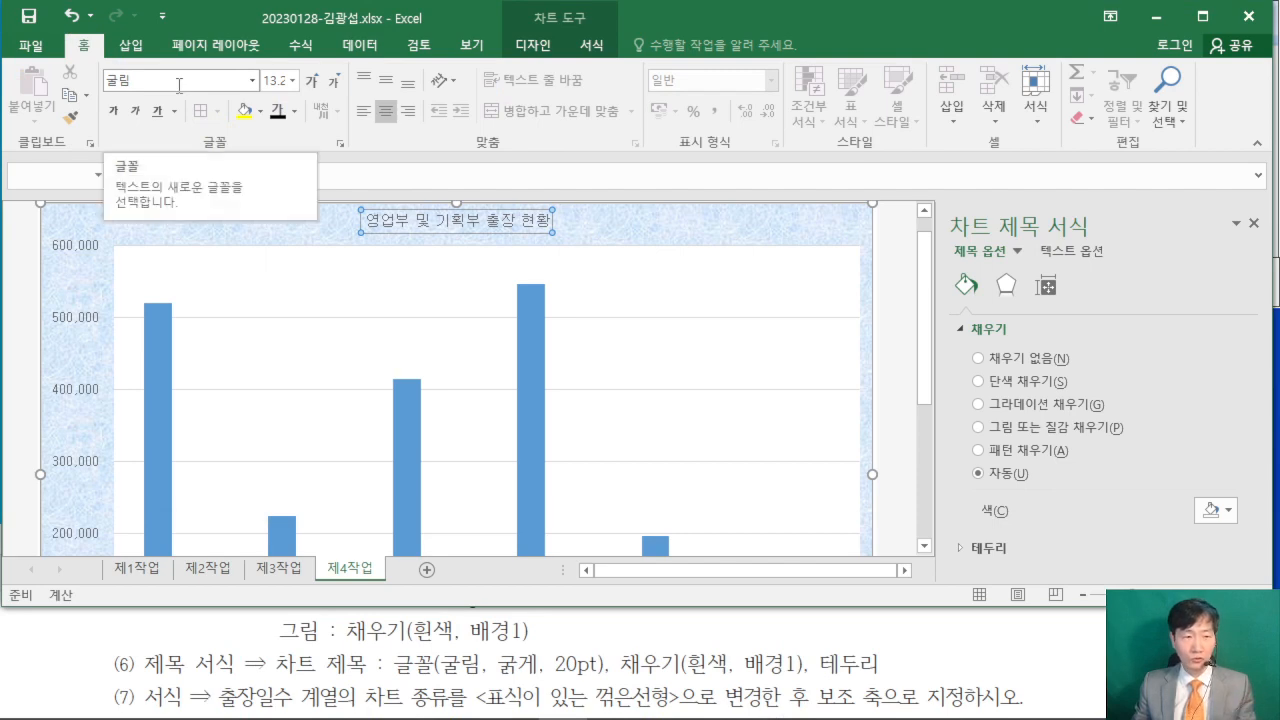
pyautogui.click(113, 110)
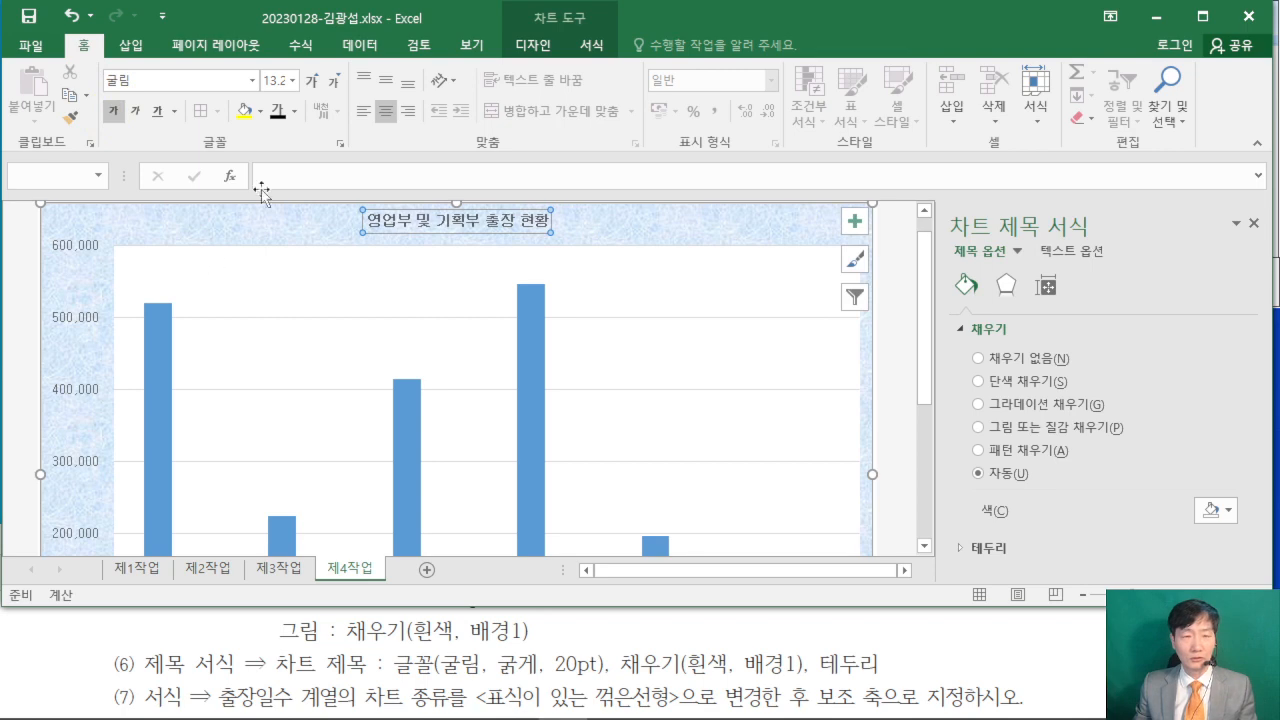
pyautogui.click(282, 80)
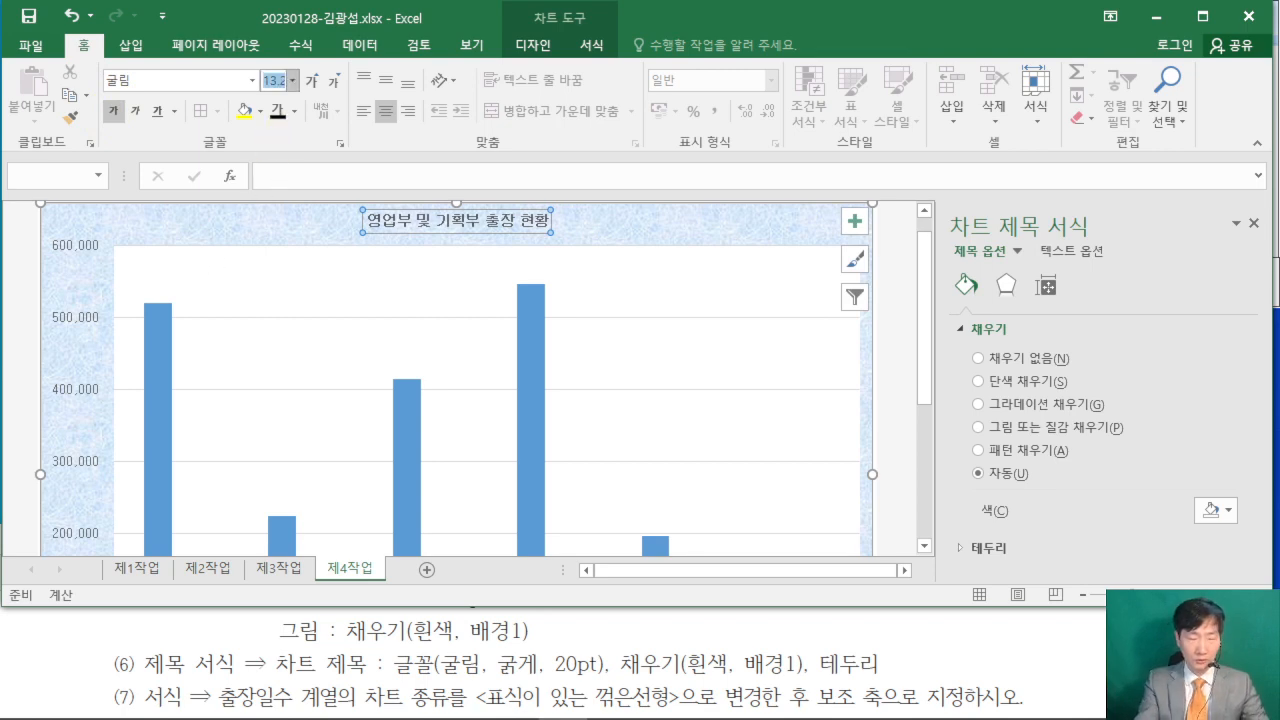
pyautogui.write('20')
pyautogui.press('Return')
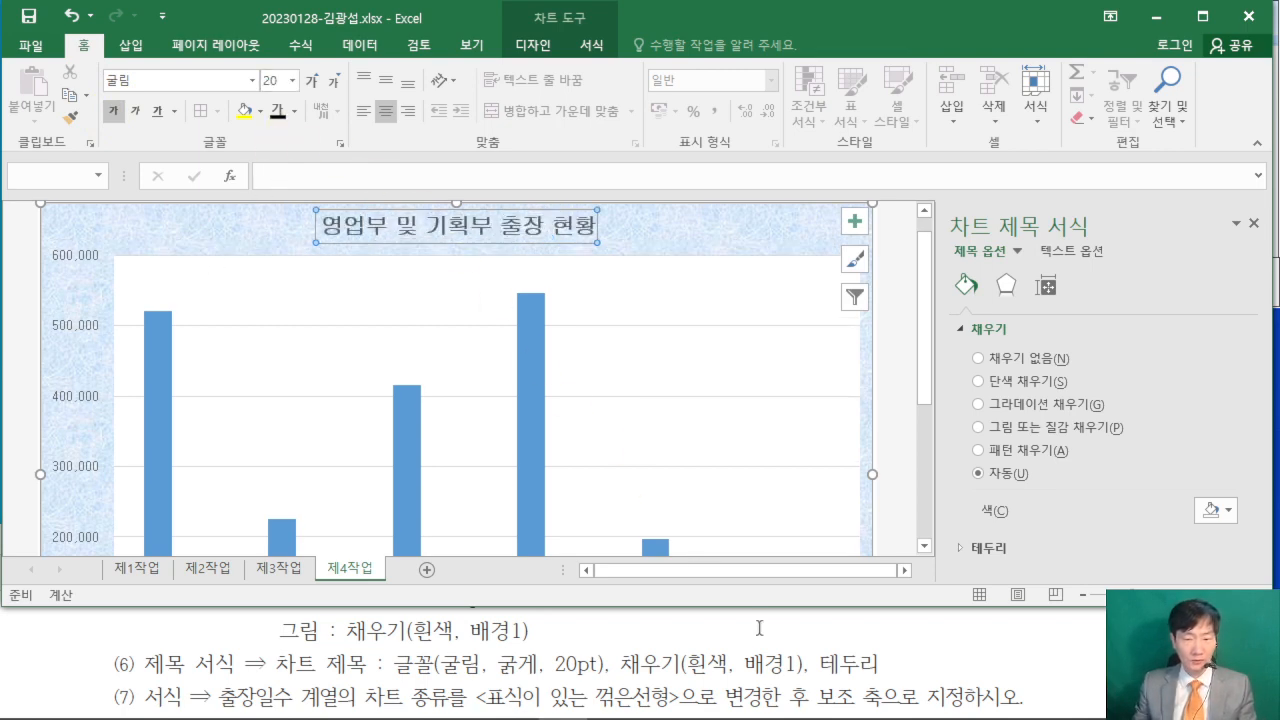
# - Give the chart title a solid white fill (단색 채우기) and a solid black border (실선)
pyautogui.click(982, 381)
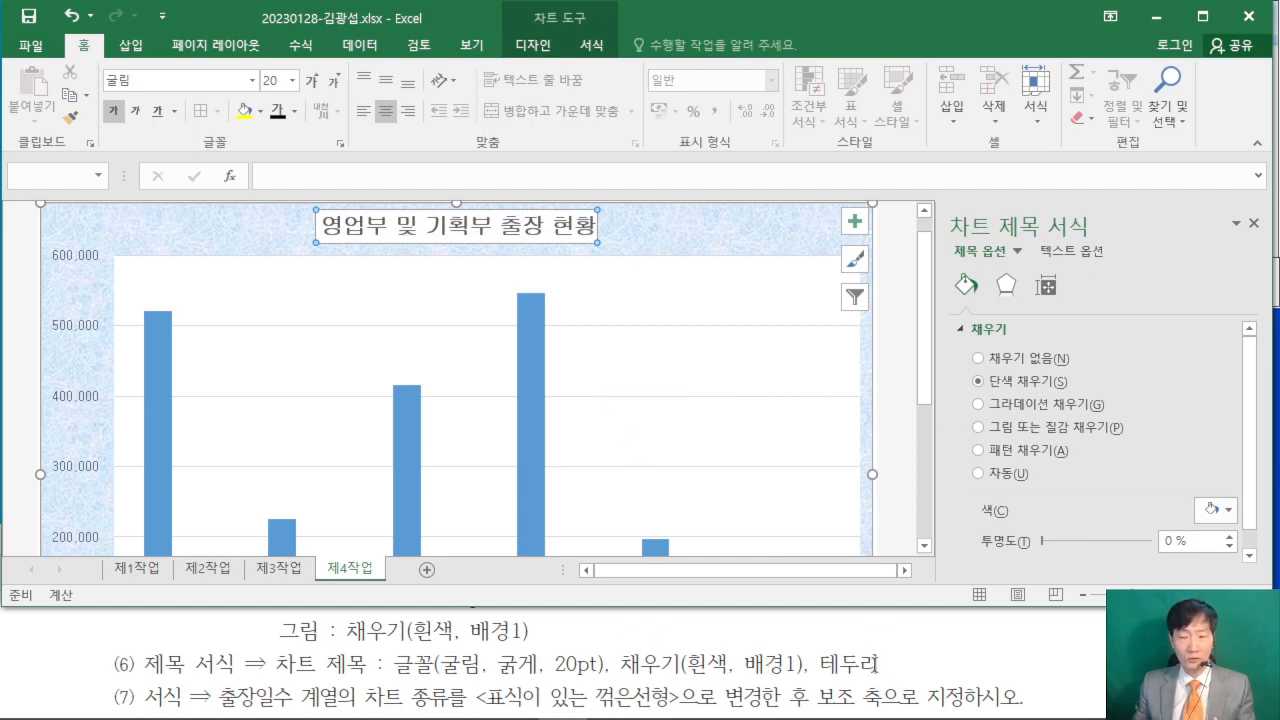
pyautogui.click(966, 330)
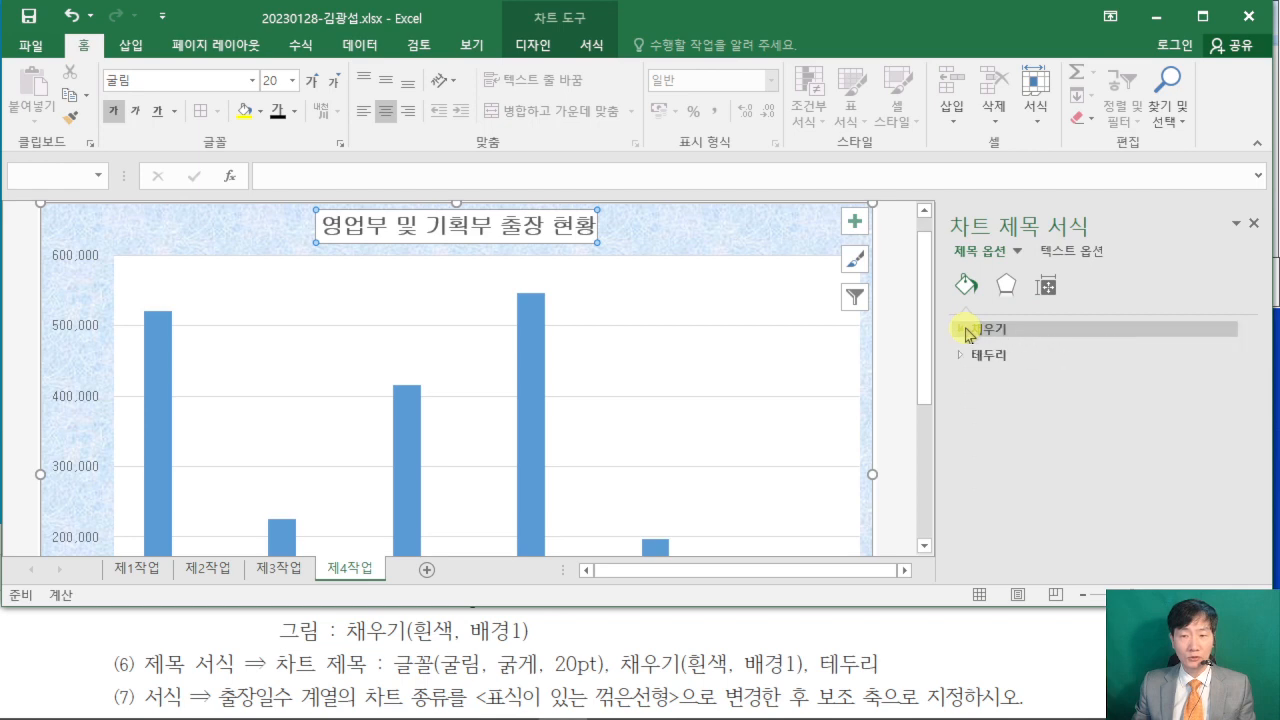
pyautogui.click(965, 354)
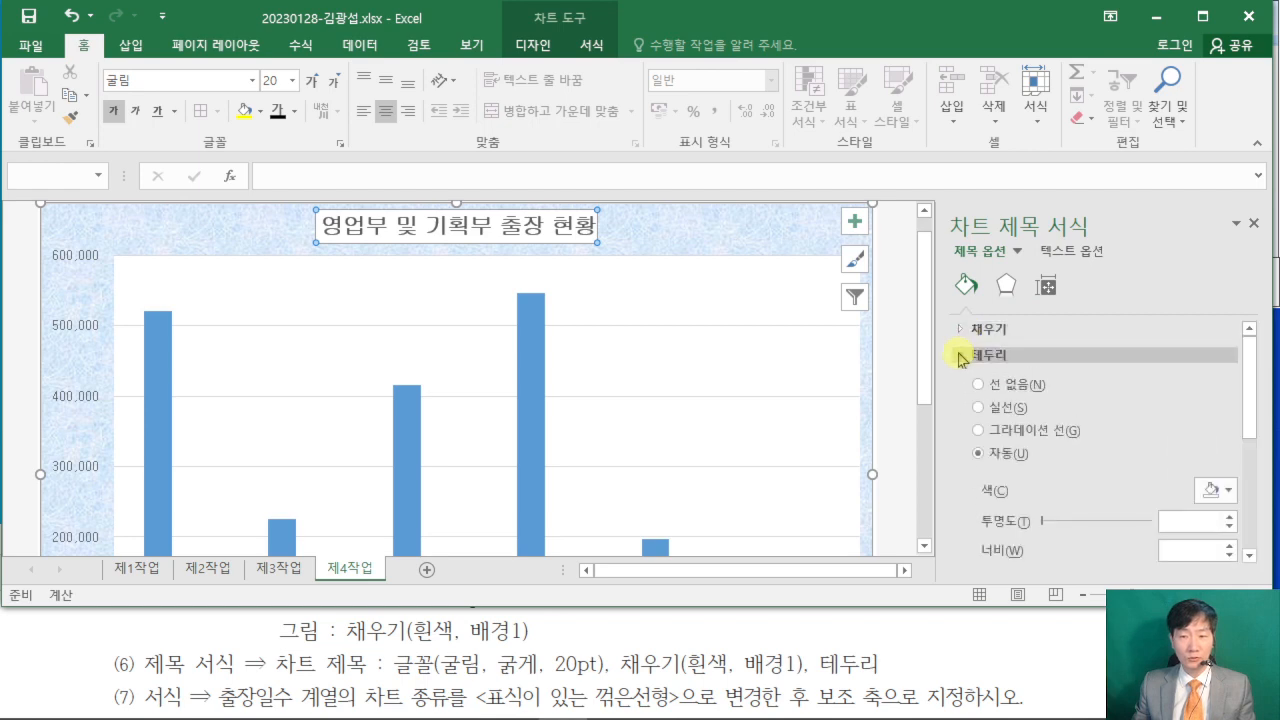
pyautogui.click(979, 409)
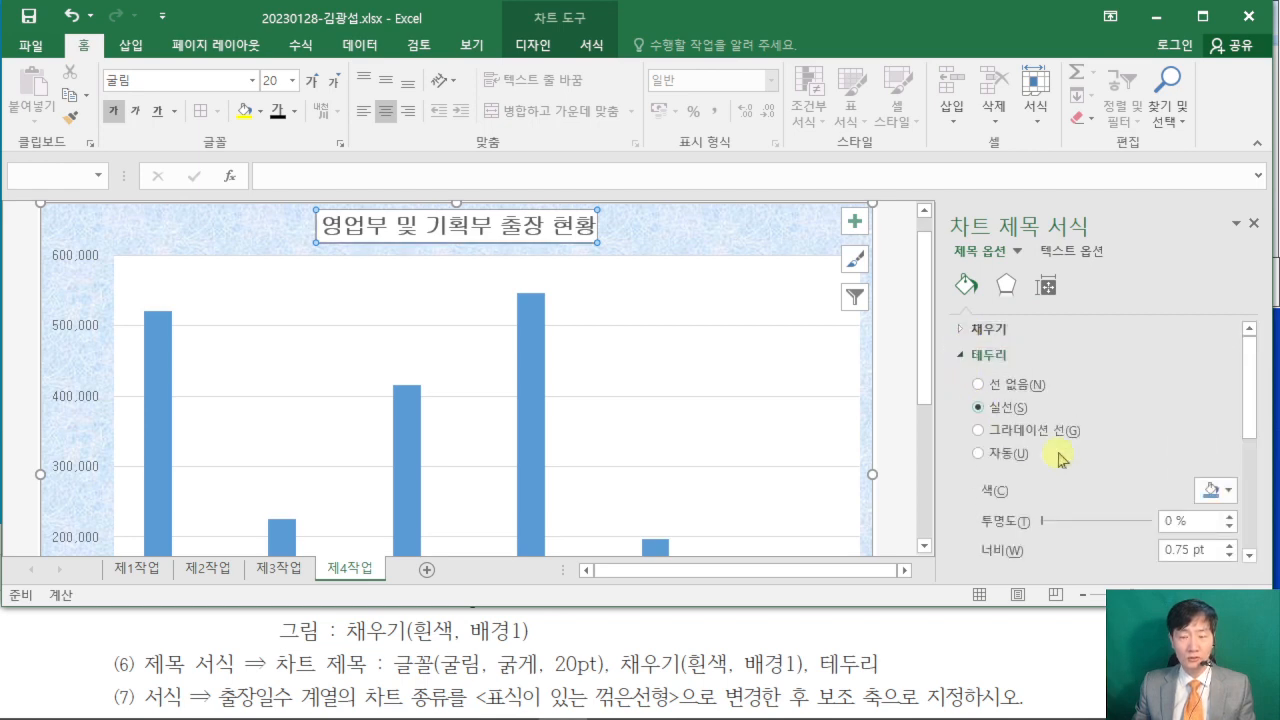
pyautogui.click(1230, 490)
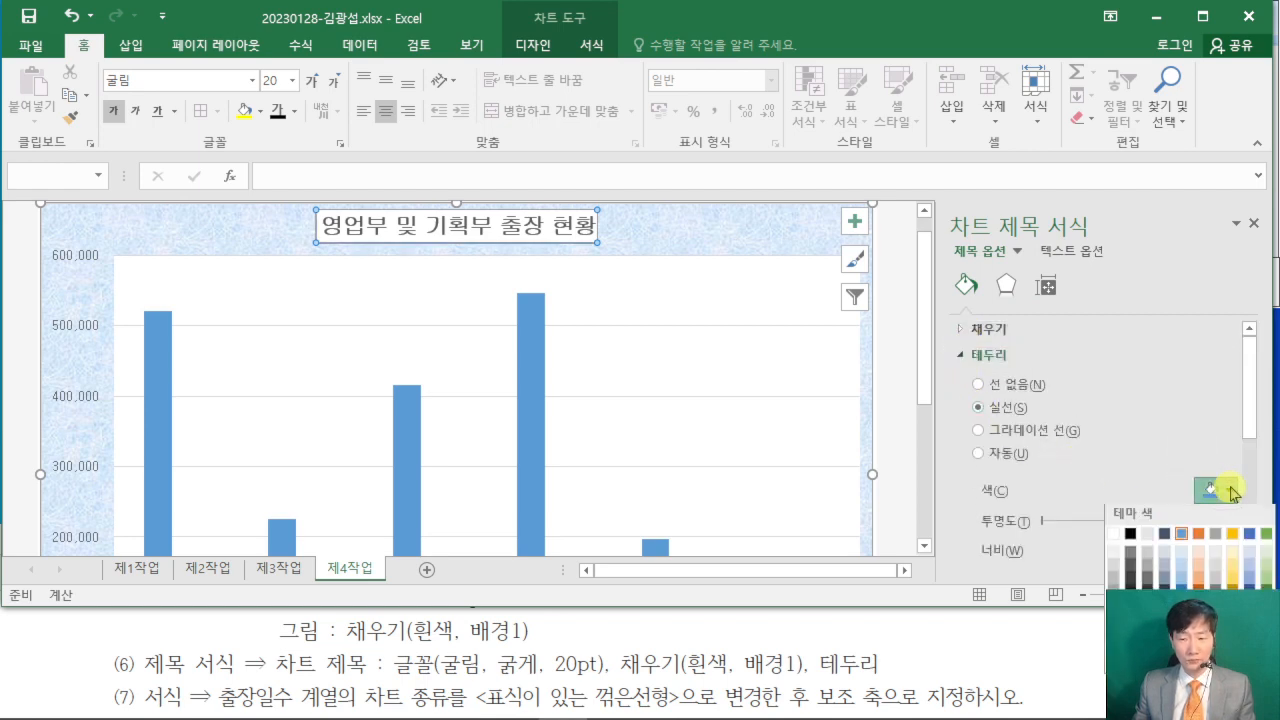
pyautogui.click(1130, 537)
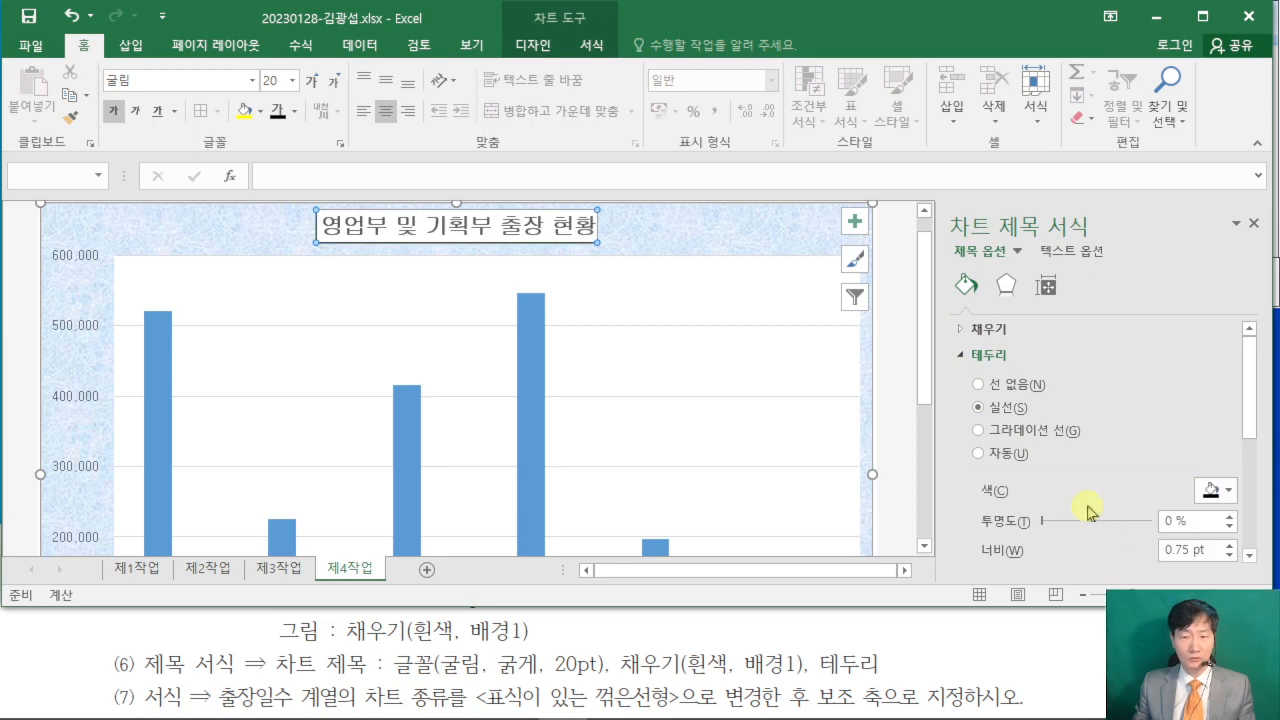
# - Following condition (7) in the PDF, change the 출장일수 series to 표식이 있는 꺾은선형 and plot it on the secondary axis (보조 축)
pyautogui.click(1053, 652)
pyautogui.scroll(-2, 1053, 652)
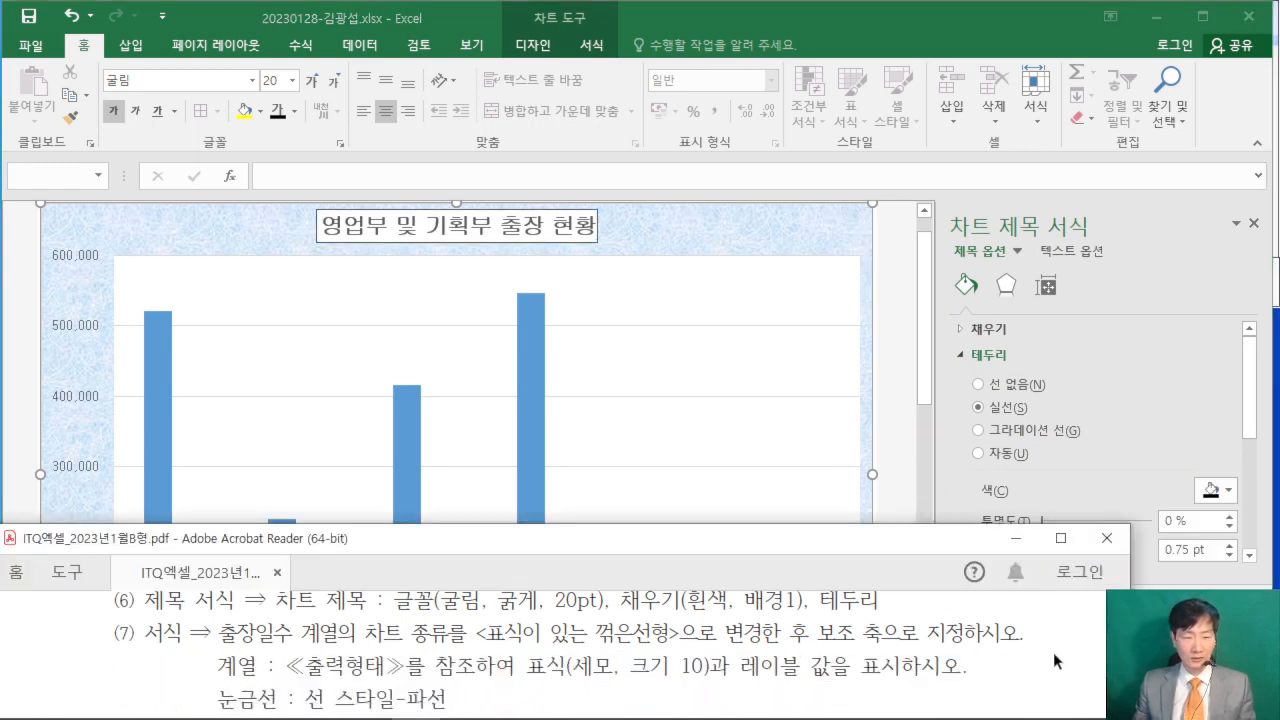
pyautogui.scroll(-1, 1053, 652)
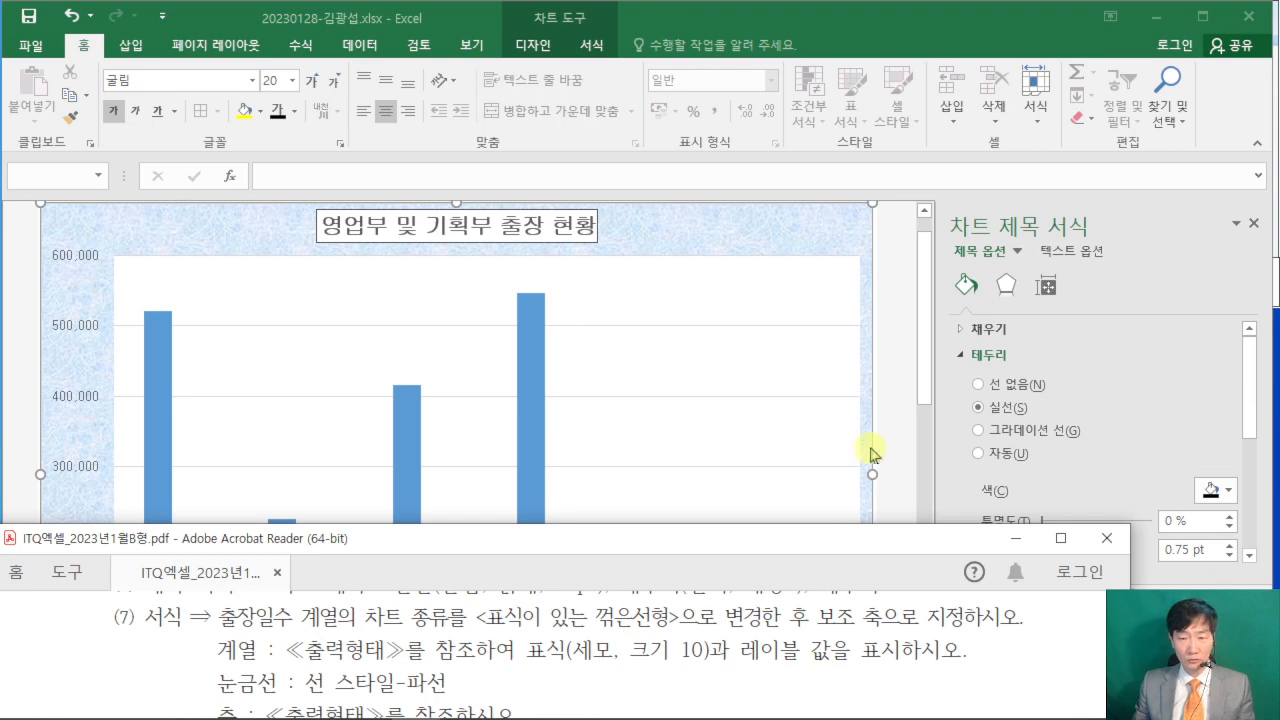
pyautogui.moveTo(930, 385); pyautogui.dragTo(923, 423)
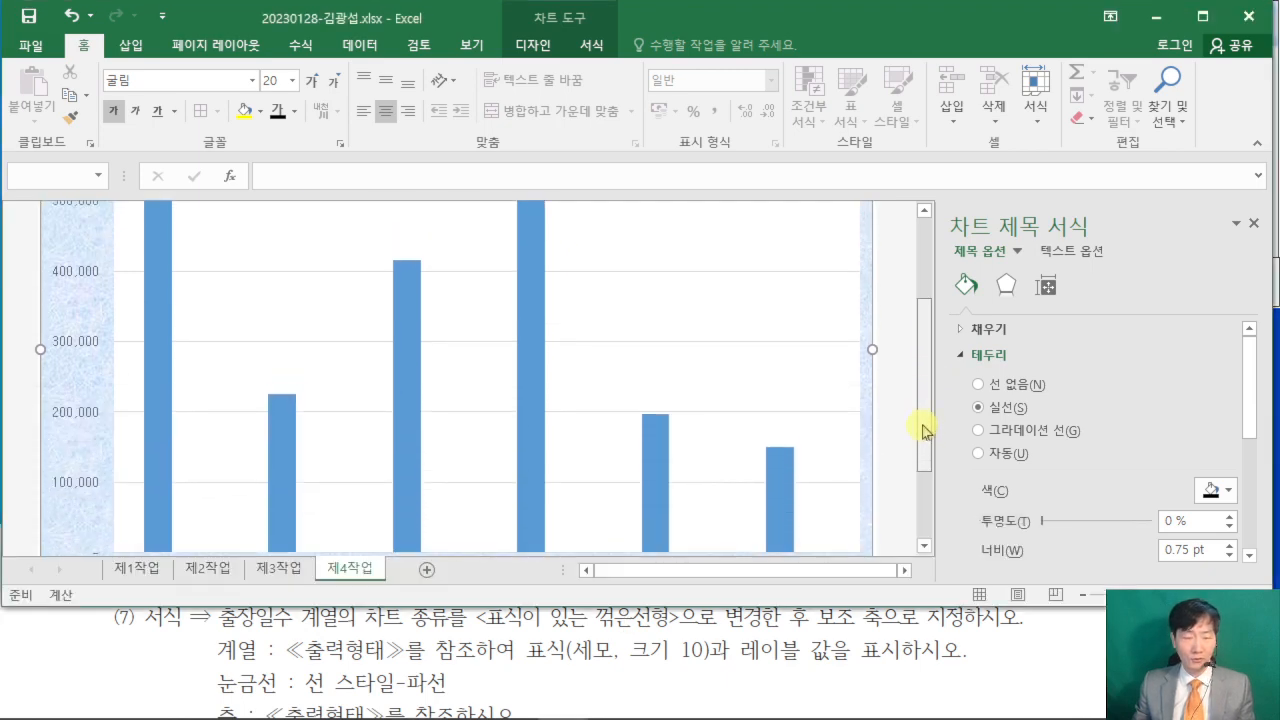
pyautogui.rightClick(531, 297)
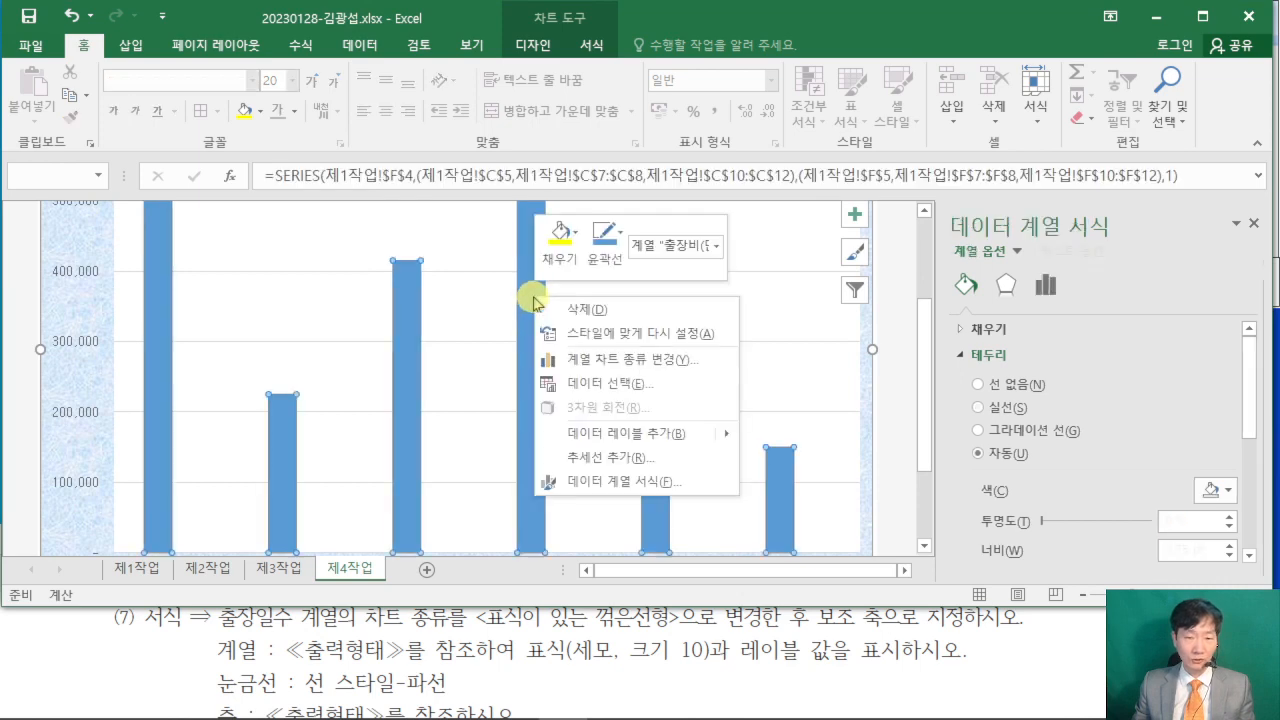
pyautogui.click(666, 366)
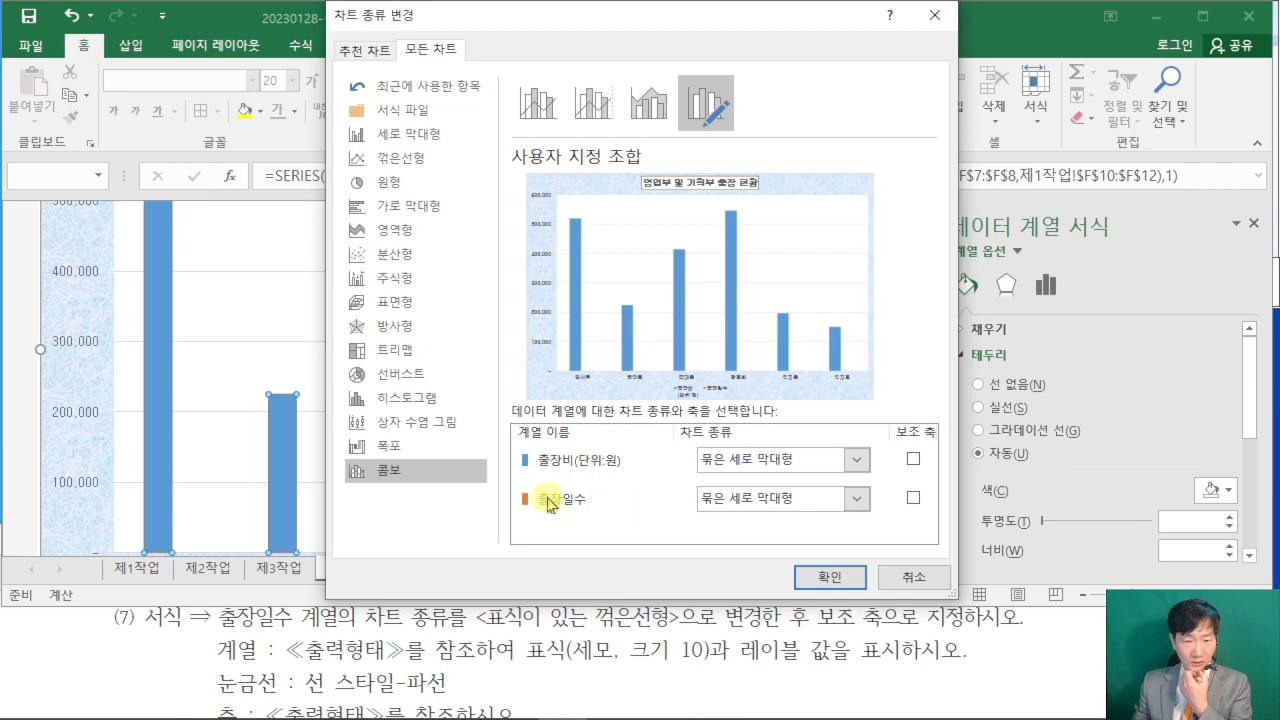
pyautogui.click(857, 498)
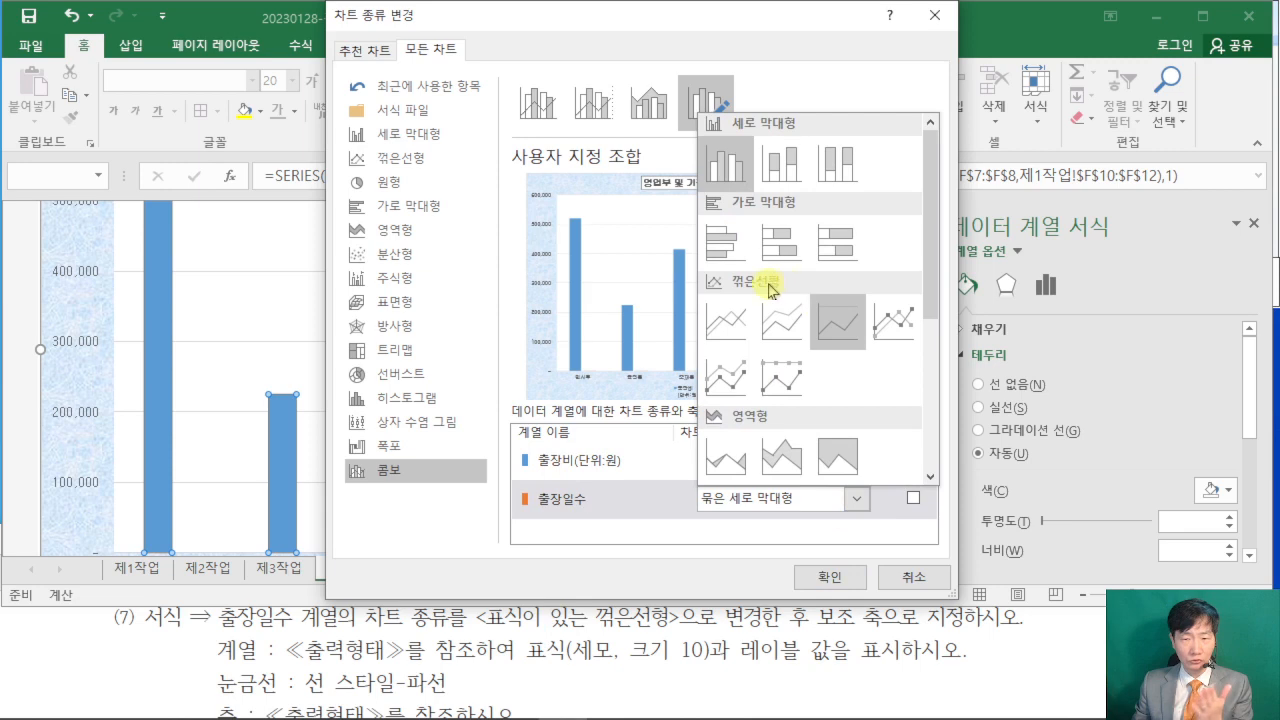
pyautogui.click(893, 322)
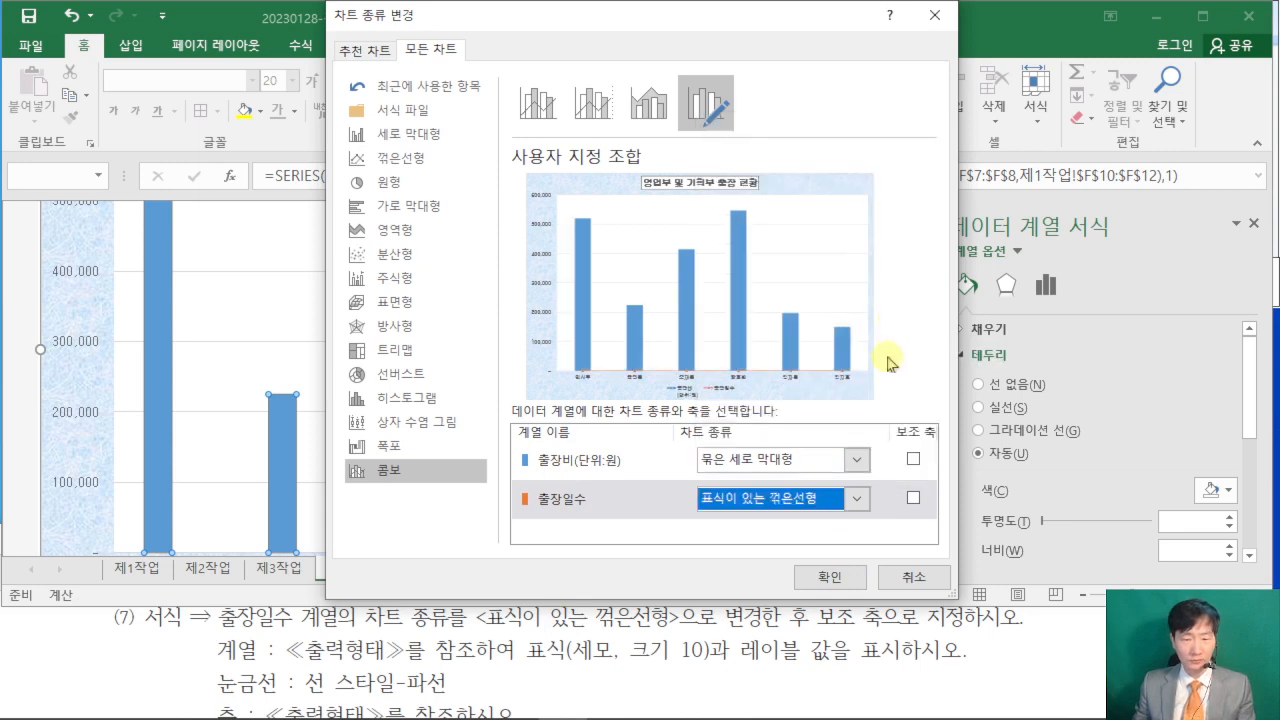
pyautogui.click(916, 502)
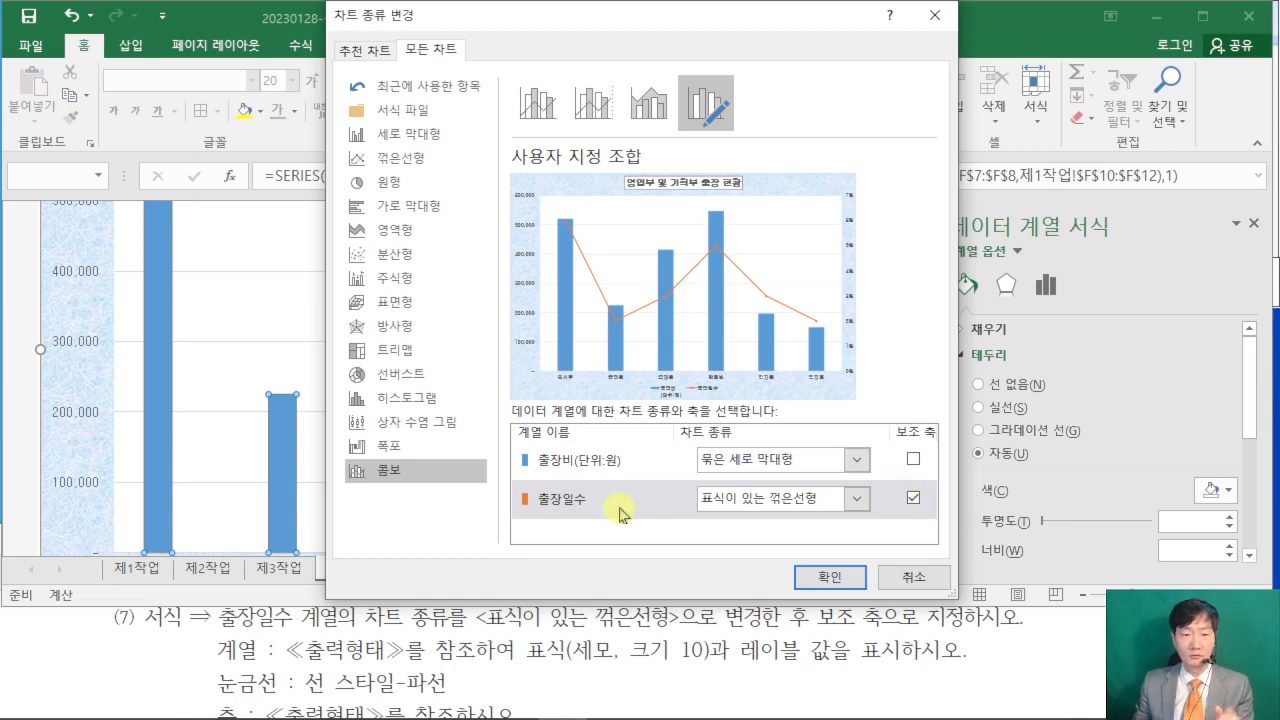
pyautogui.click(830, 577)
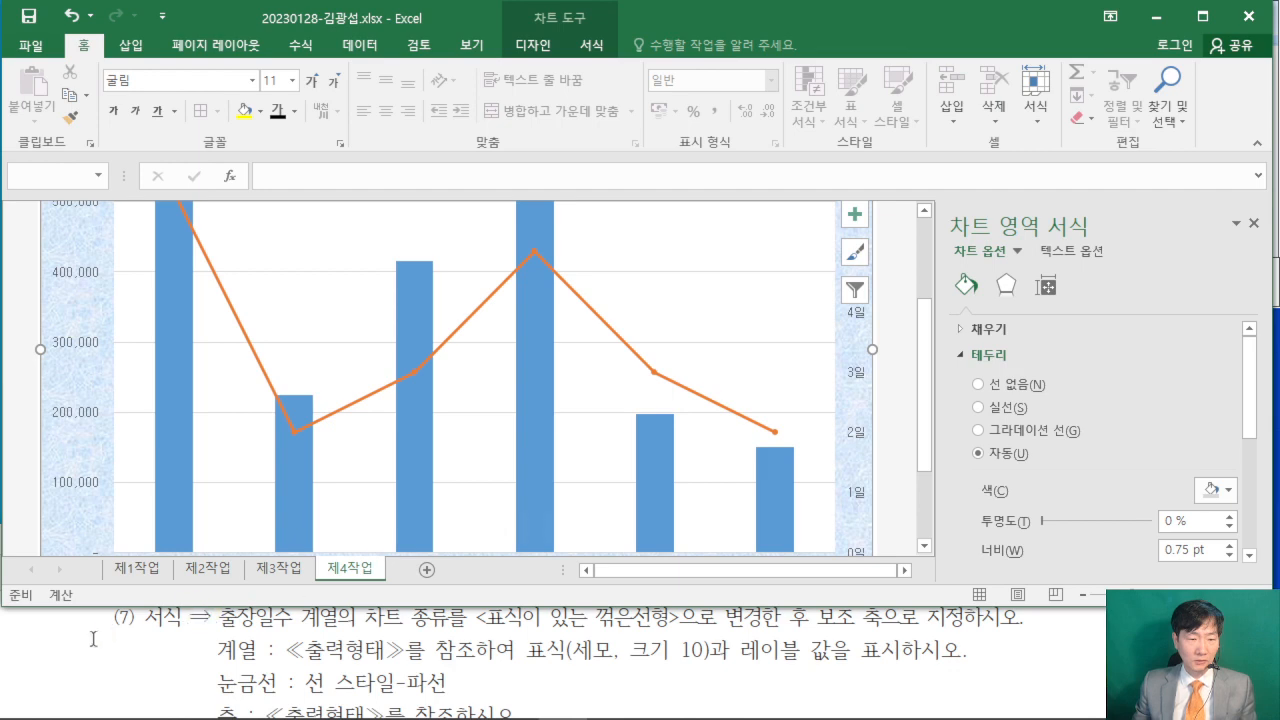
# - Check the series marker condition in the PDF and give the 출장일수 line series a built-in (기본 제공) triangle marker
pyautogui.click(88, 640)
pyautogui.scroll(-1, 102, 648)
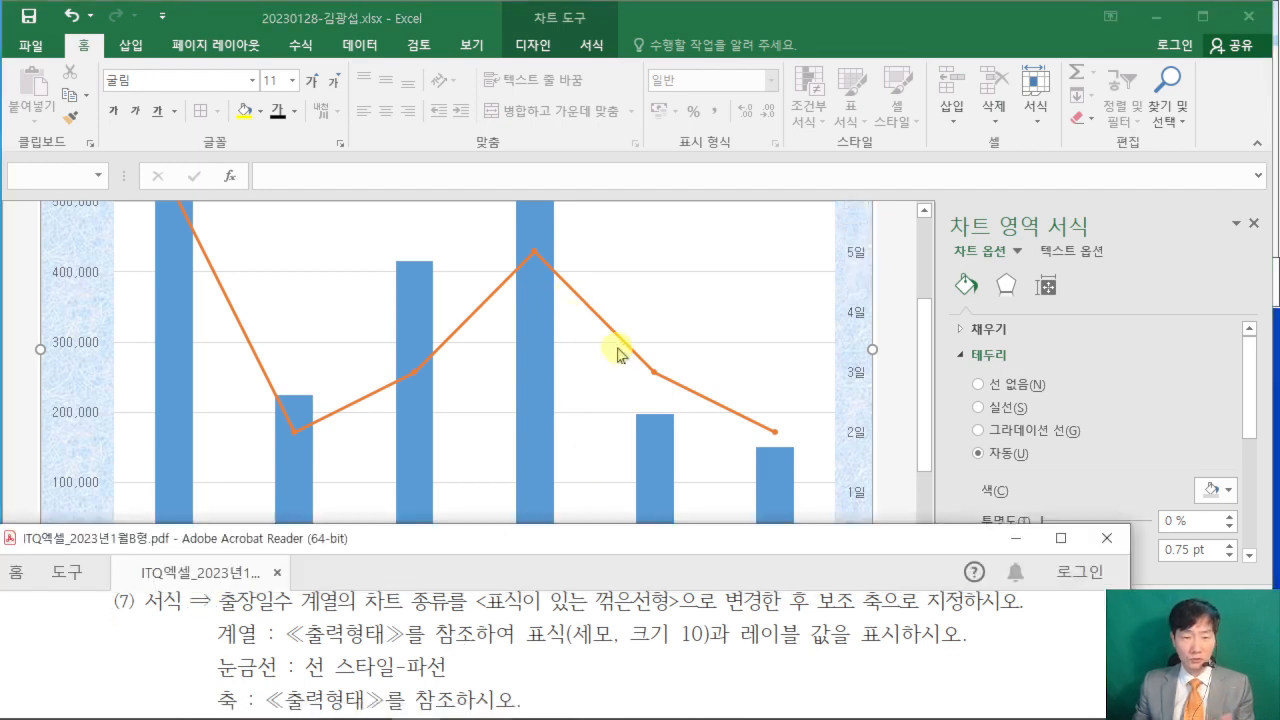
pyautogui.click(898, 300)
pyautogui.scroll(-1, 898, 300)
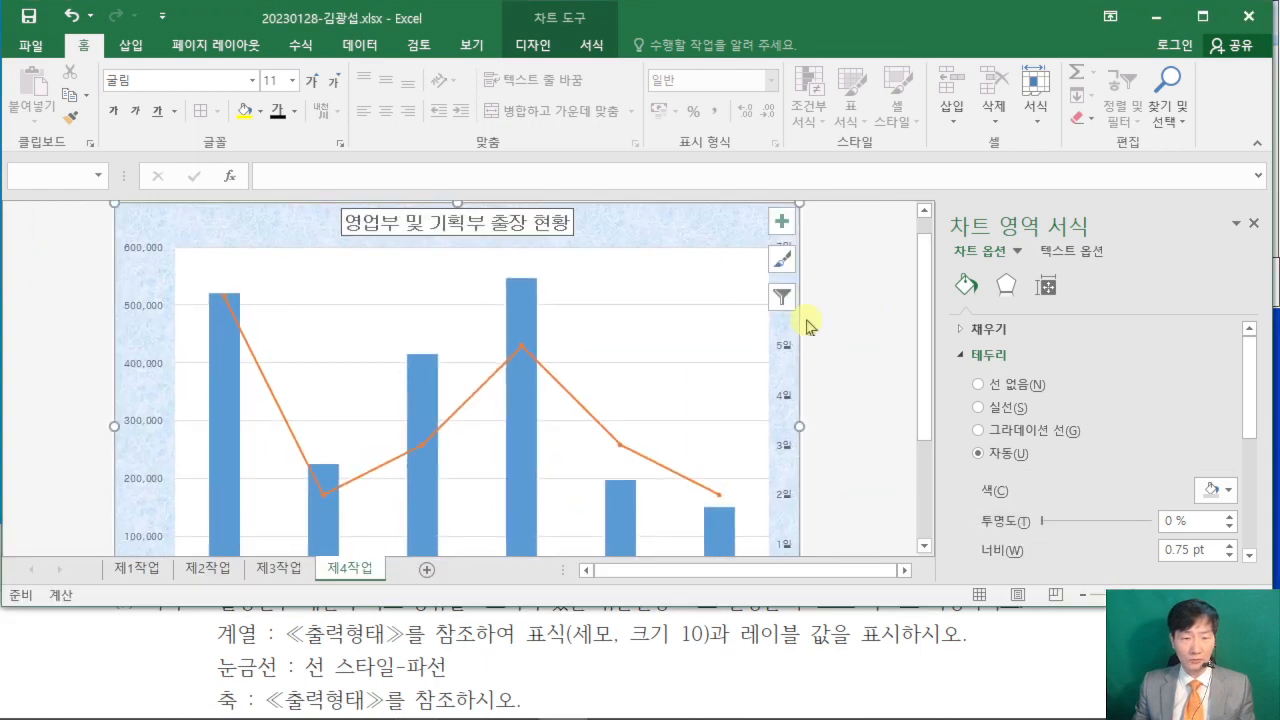
pyautogui.click(556, 382)
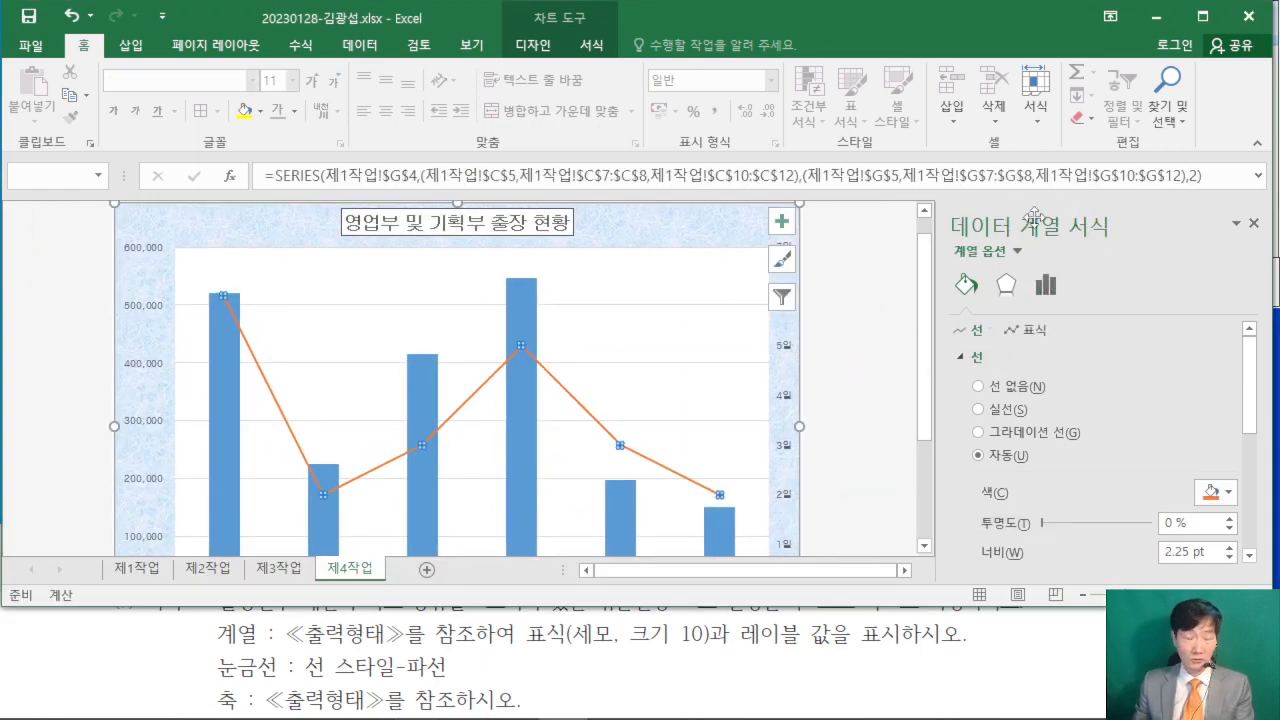
pyautogui.click(968, 286)
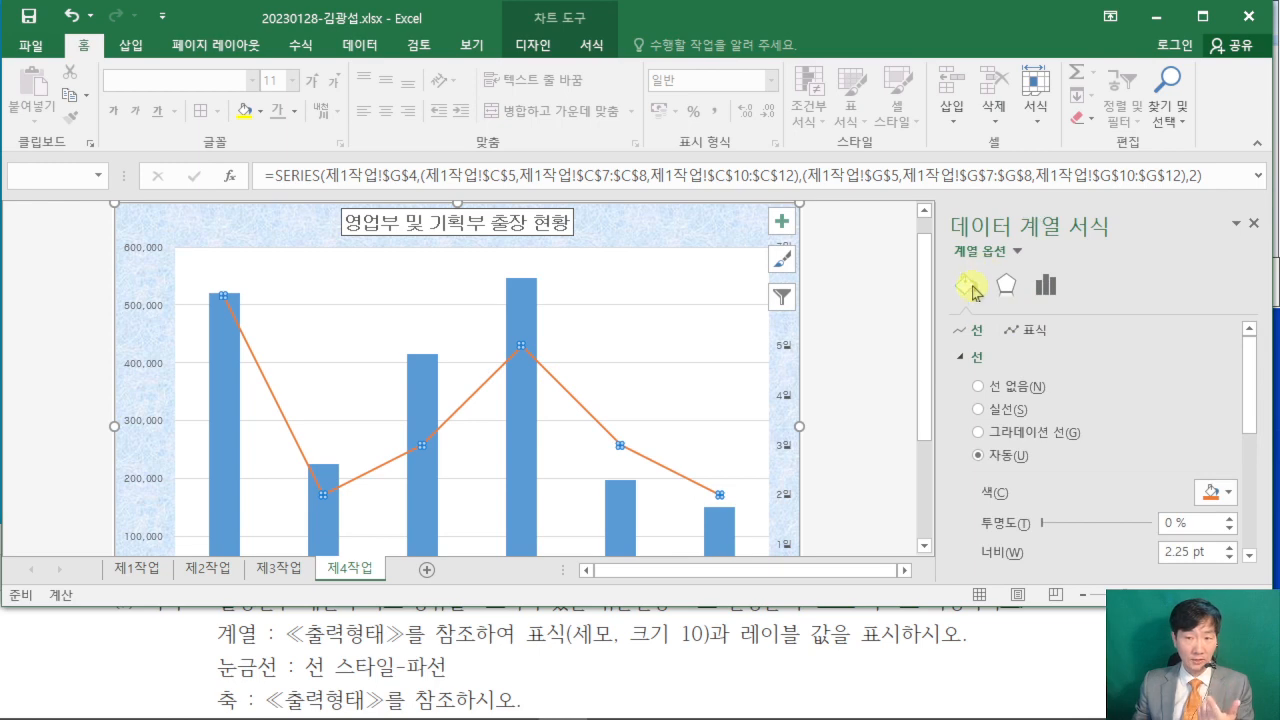
pyautogui.click(1032, 335)
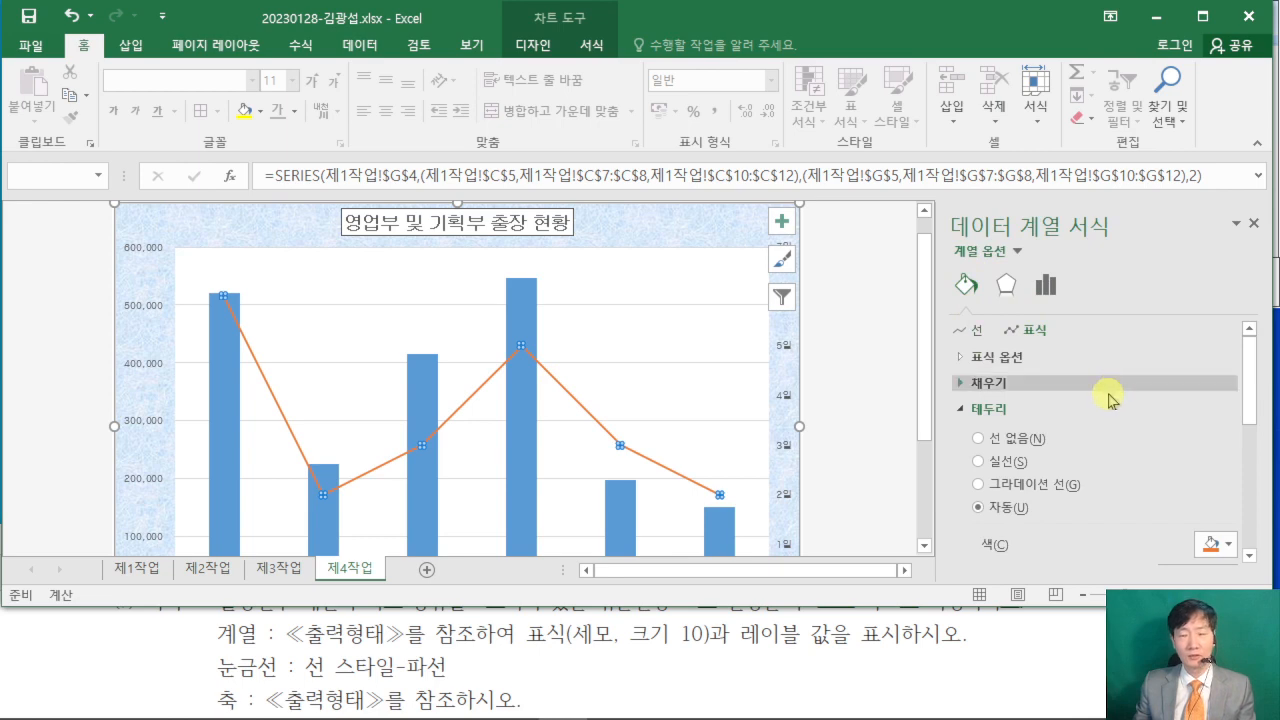
pyautogui.click(960, 360)
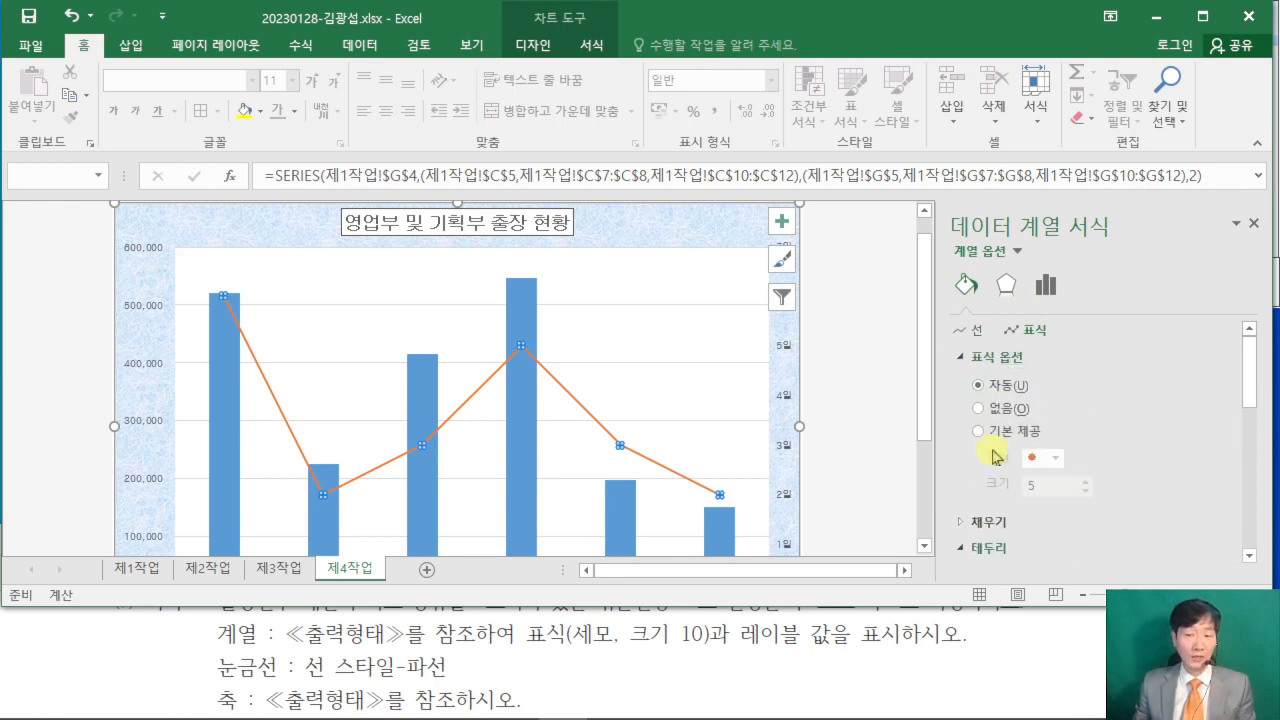
pyautogui.click(978, 432)
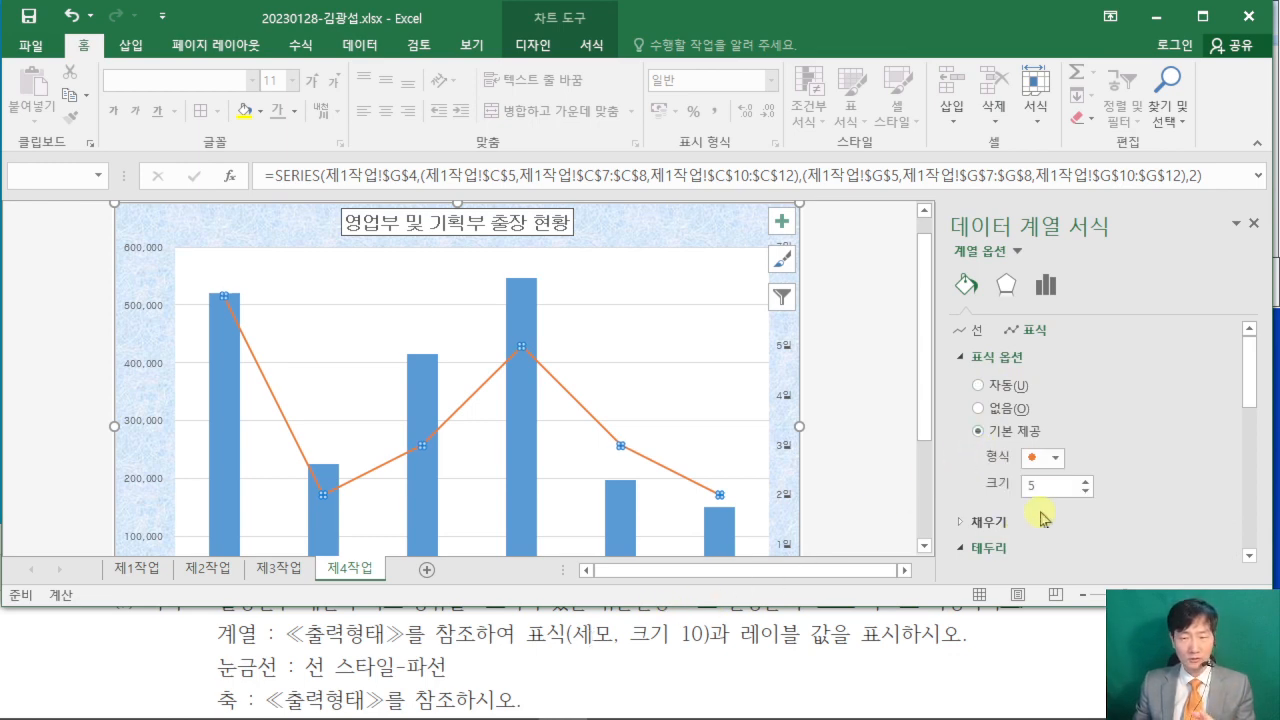
pyautogui.click(1052, 458)
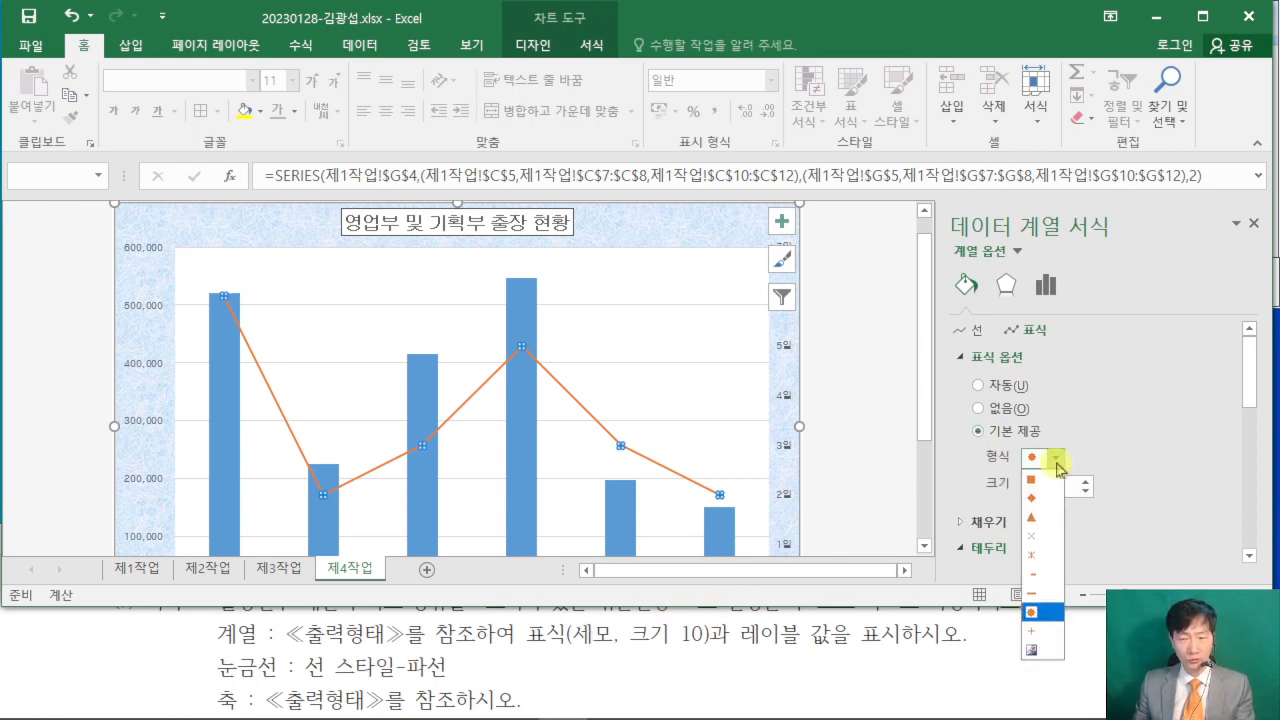
pyautogui.click(1037, 518)
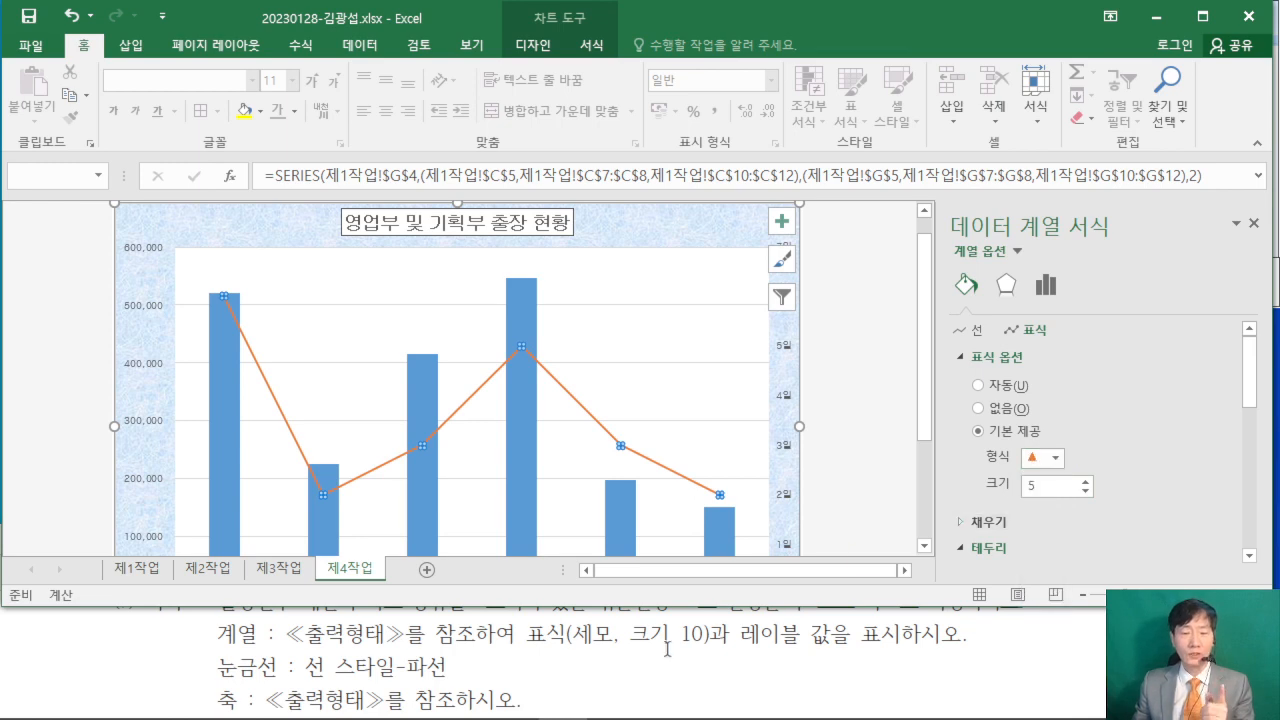
# - Set the marker size of the 출장일수 series to 10
pyautogui.doubleClick(1044, 487)
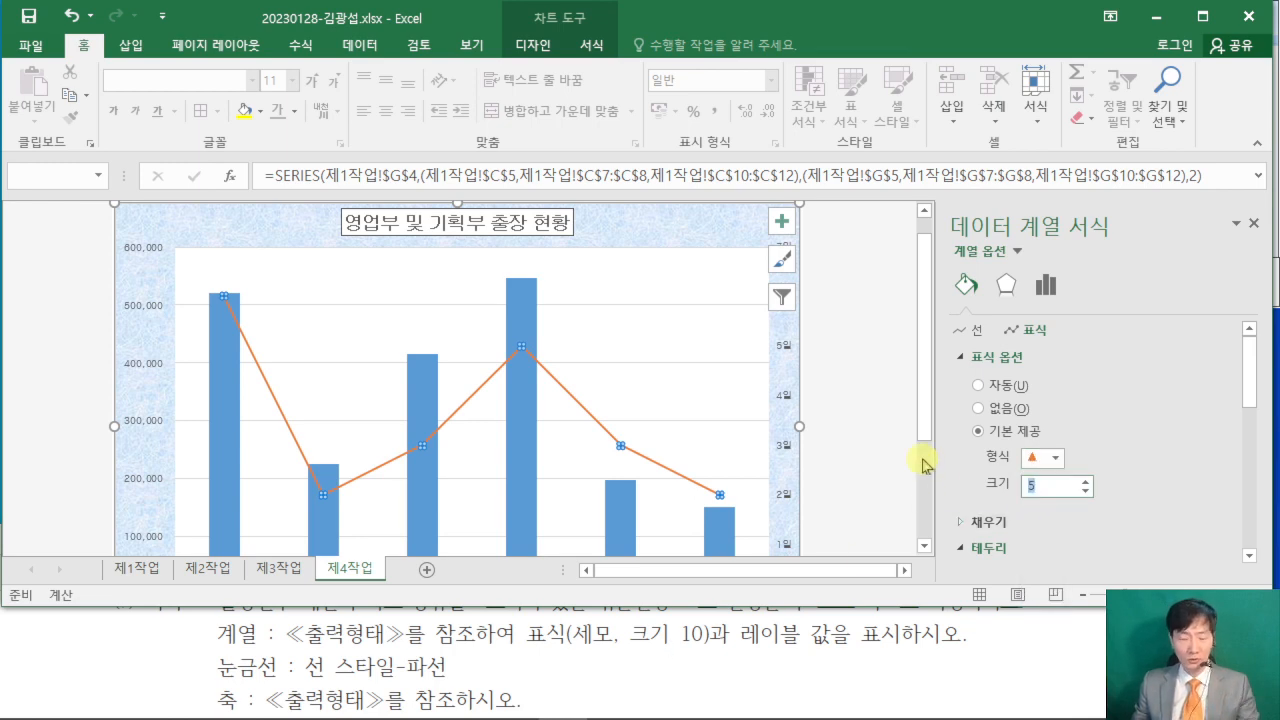
pyautogui.write('1')
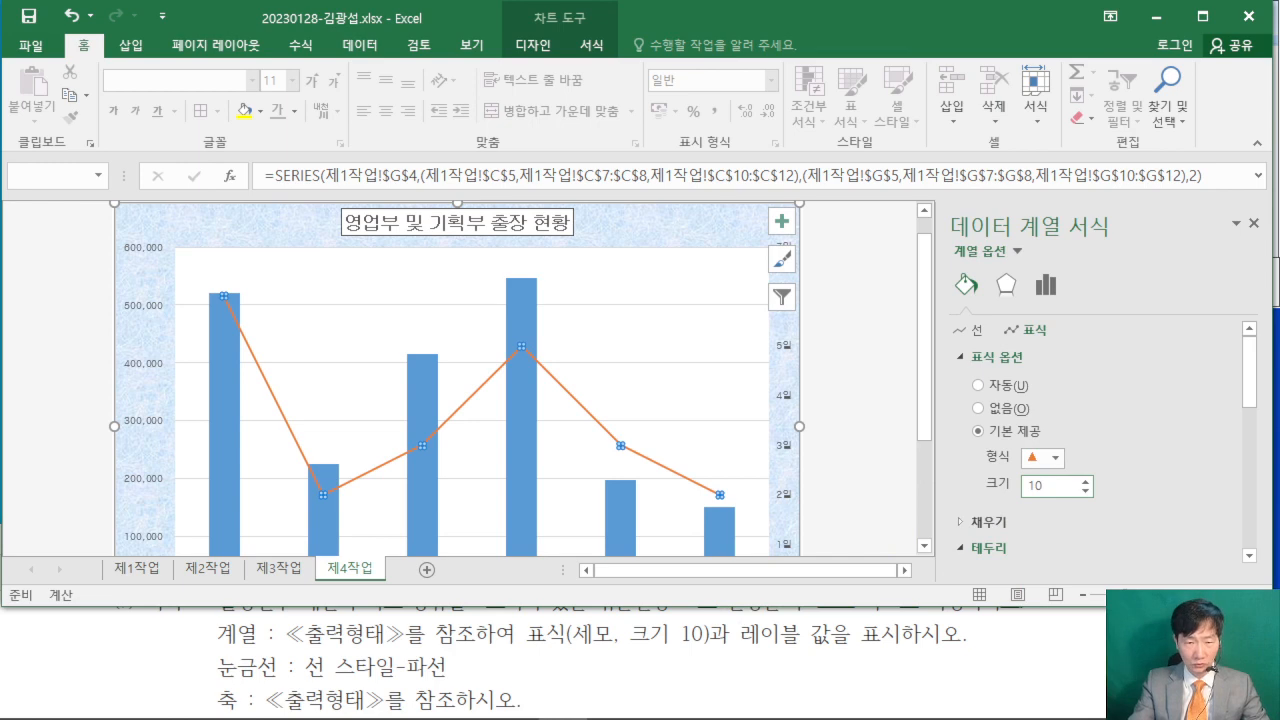
pyautogui.write('0')
pyautogui.press('Return')
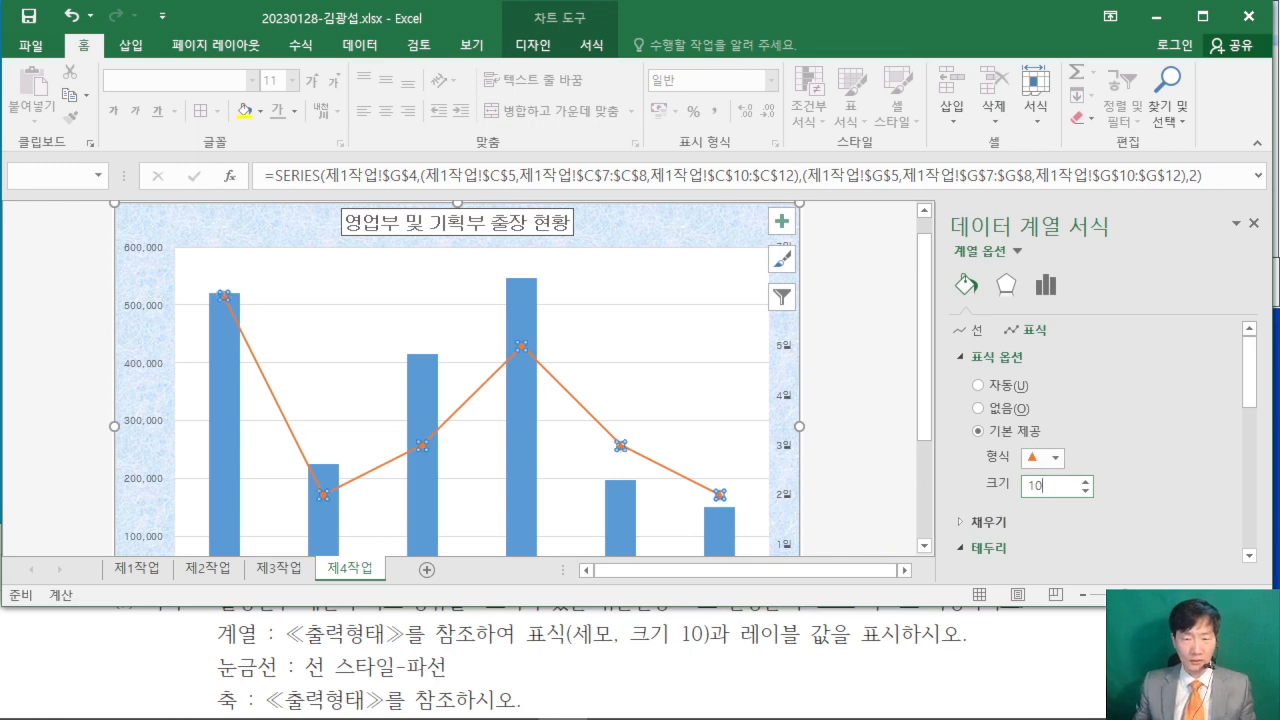
pyautogui.click(868, 419)
pyautogui.scroll(1, 868, 419)
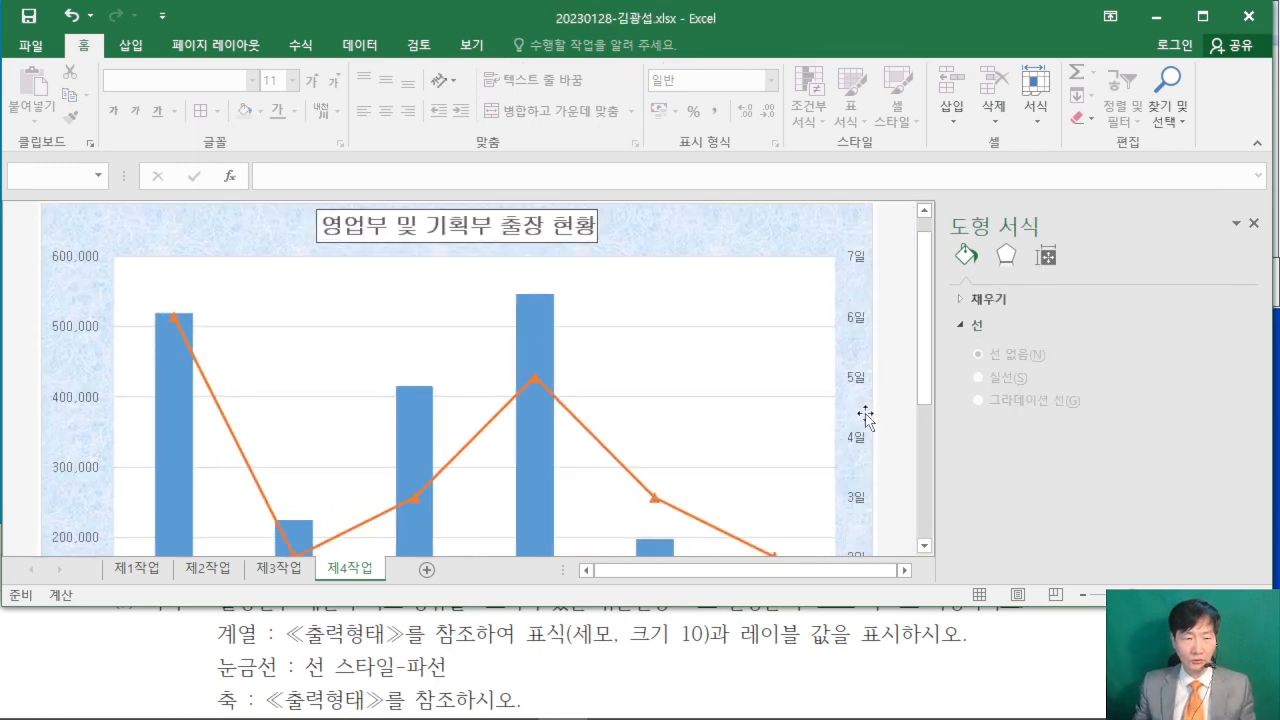
# - Examine the 출력형태 example chart in the PDF for which data point carries a value label
pyautogui.click(991, 660)
pyautogui.click(1058, 533)
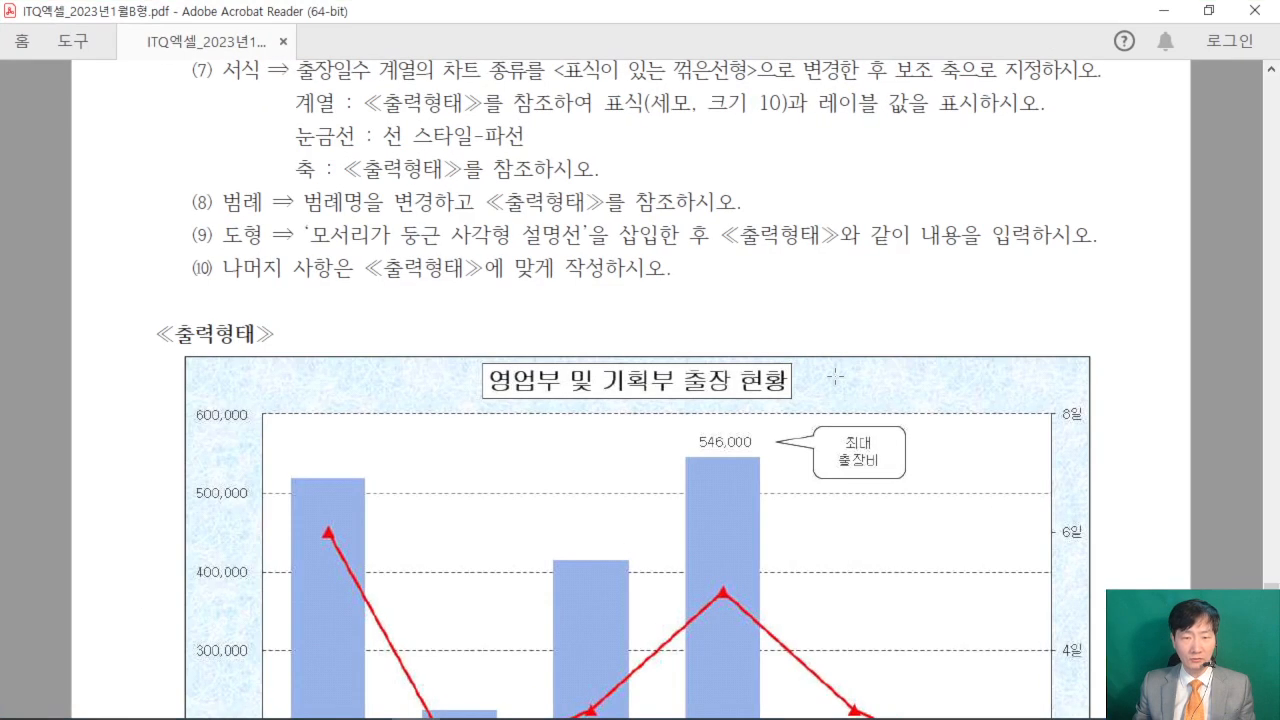
pyautogui.scroll(-5, 835, 376)
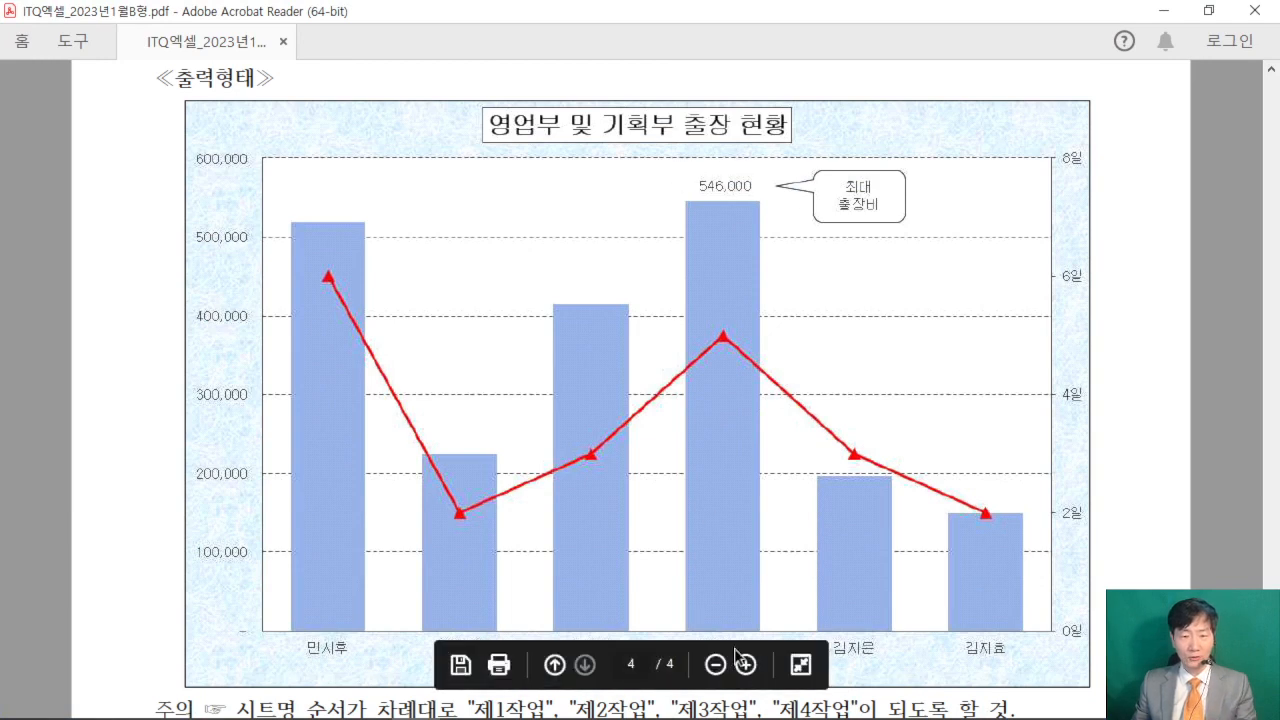
pyautogui.scroll(-1, 723, 393)
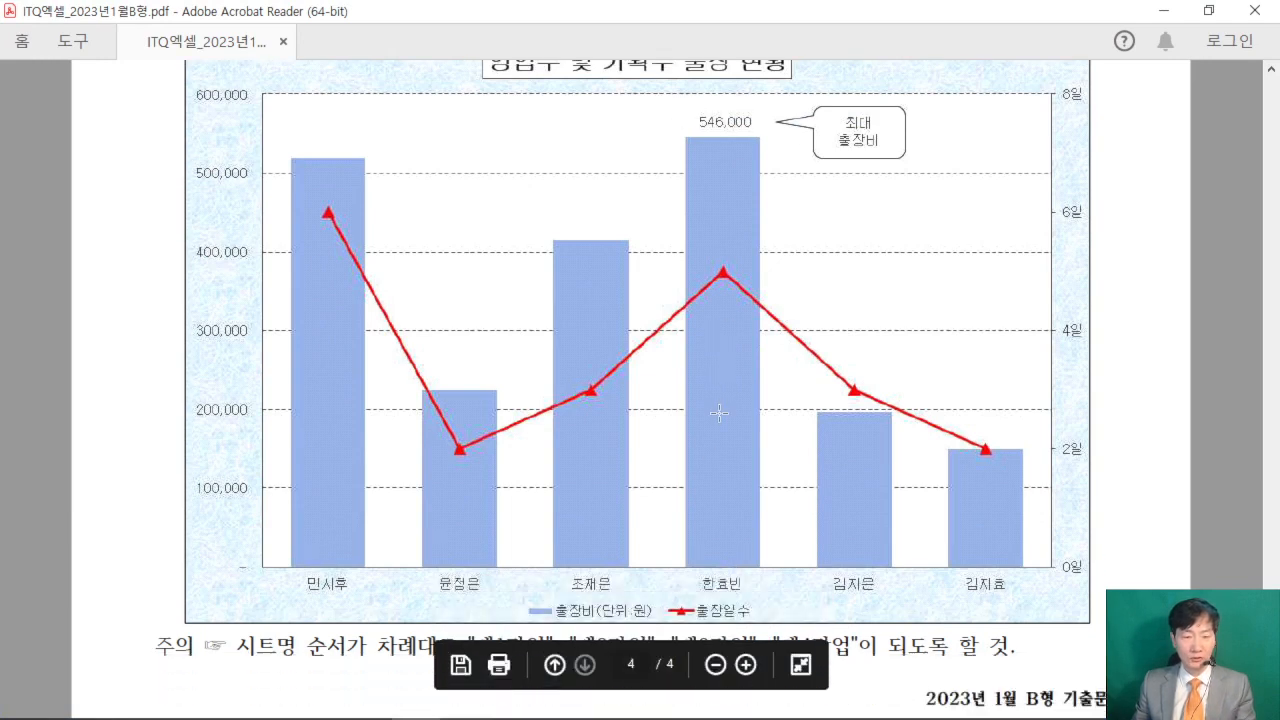
pyautogui.scroll(2, 719, 413)
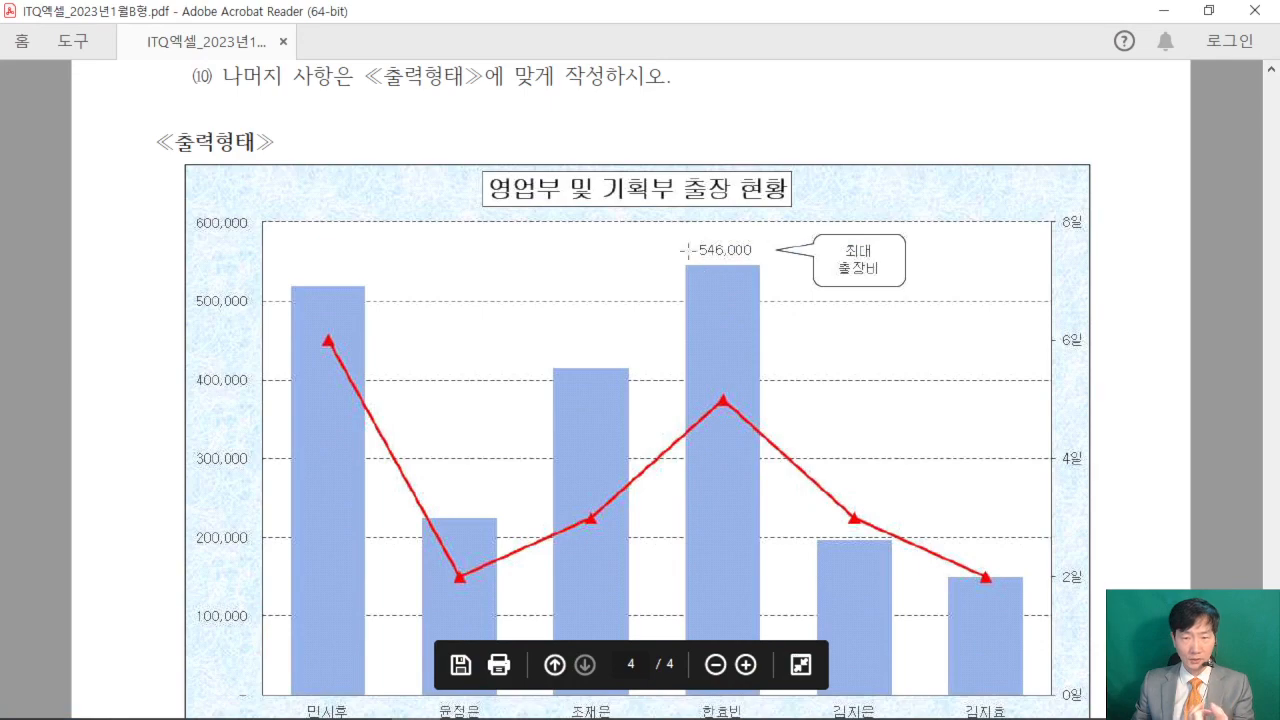
pyautogui.click(1211, 12)
# - Add a data label at the outside end (바깥쪽 끝에) to only the tallest 출장비 column in the Excel chart
pyautogui.click(900, 416)
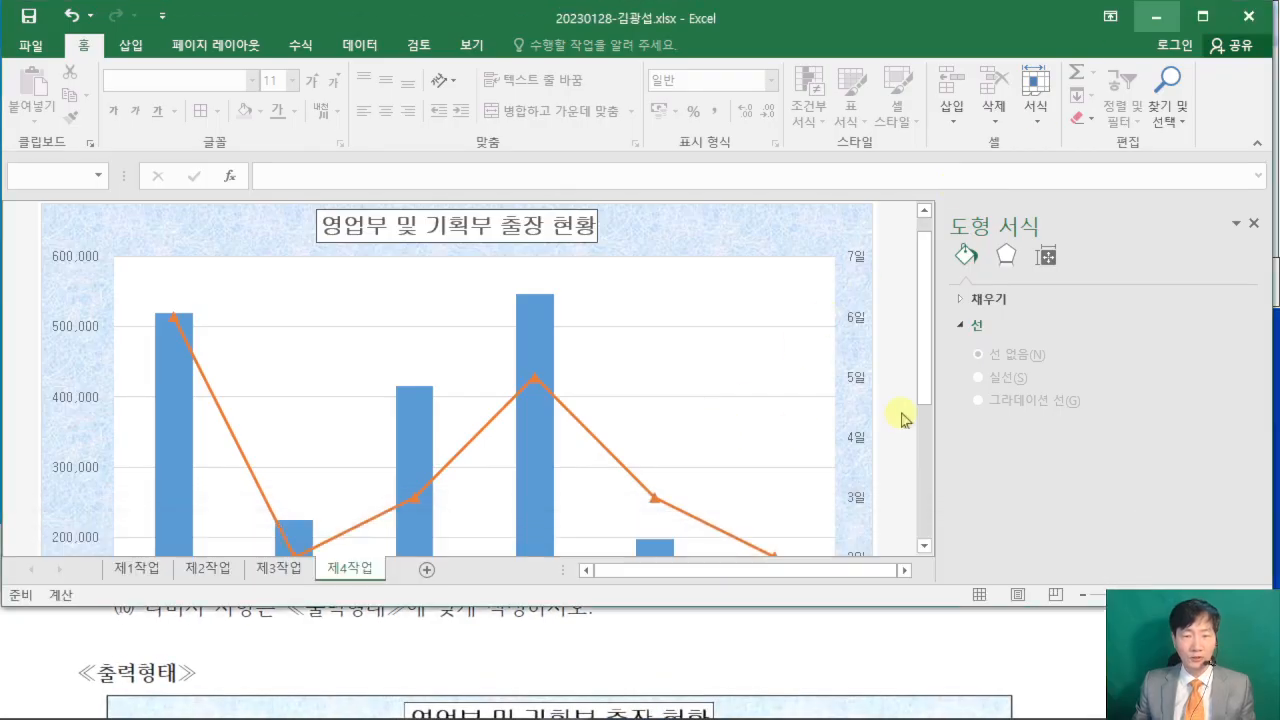
pyautogui.scroll(-1, 897, 418)
pyautogui.scroll(-3, 895, 417)
pyautogui.scroll(3, 880, 417)
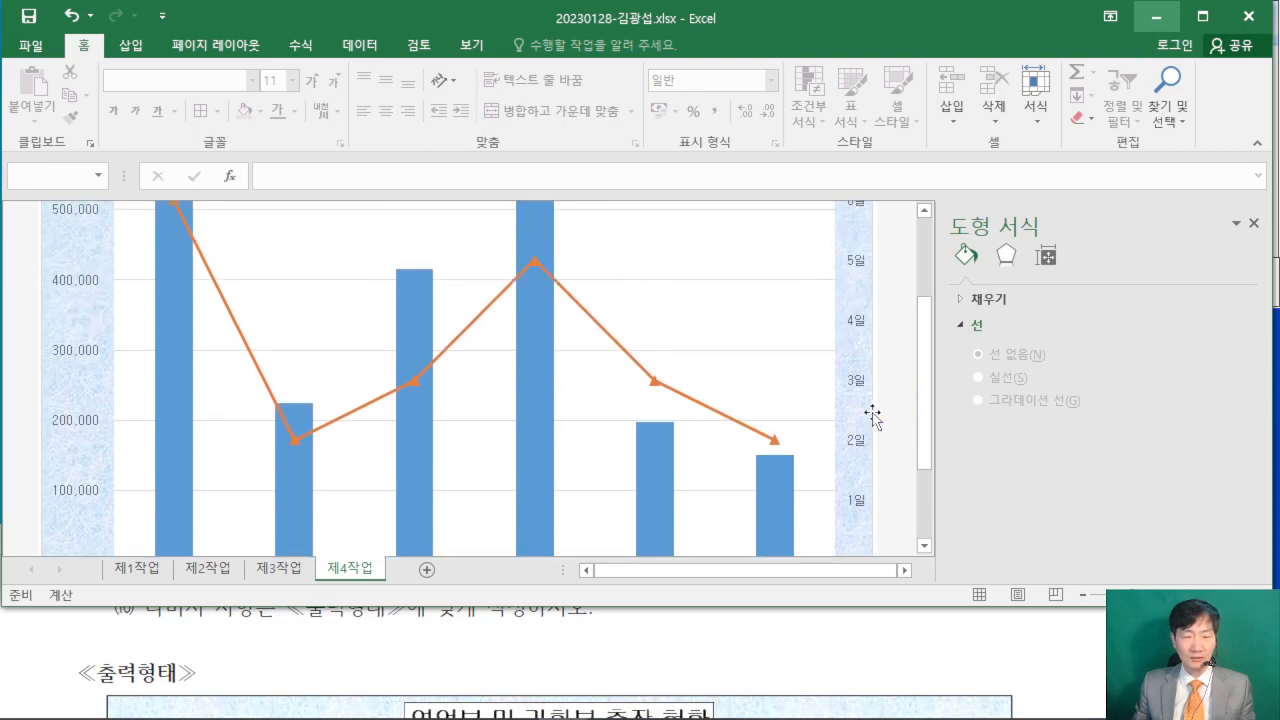
pyautogui.click(555, 290)
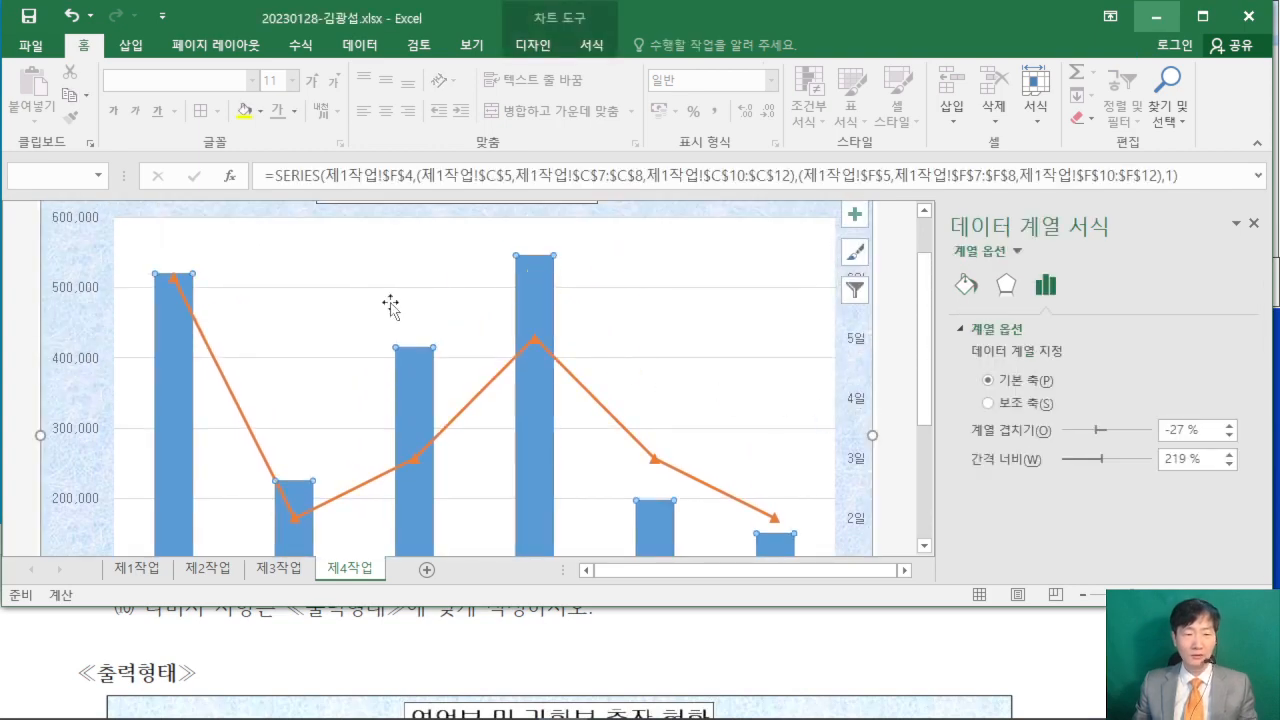
pyautogui.click(528, 288)
pyautogui.click(535, 46)
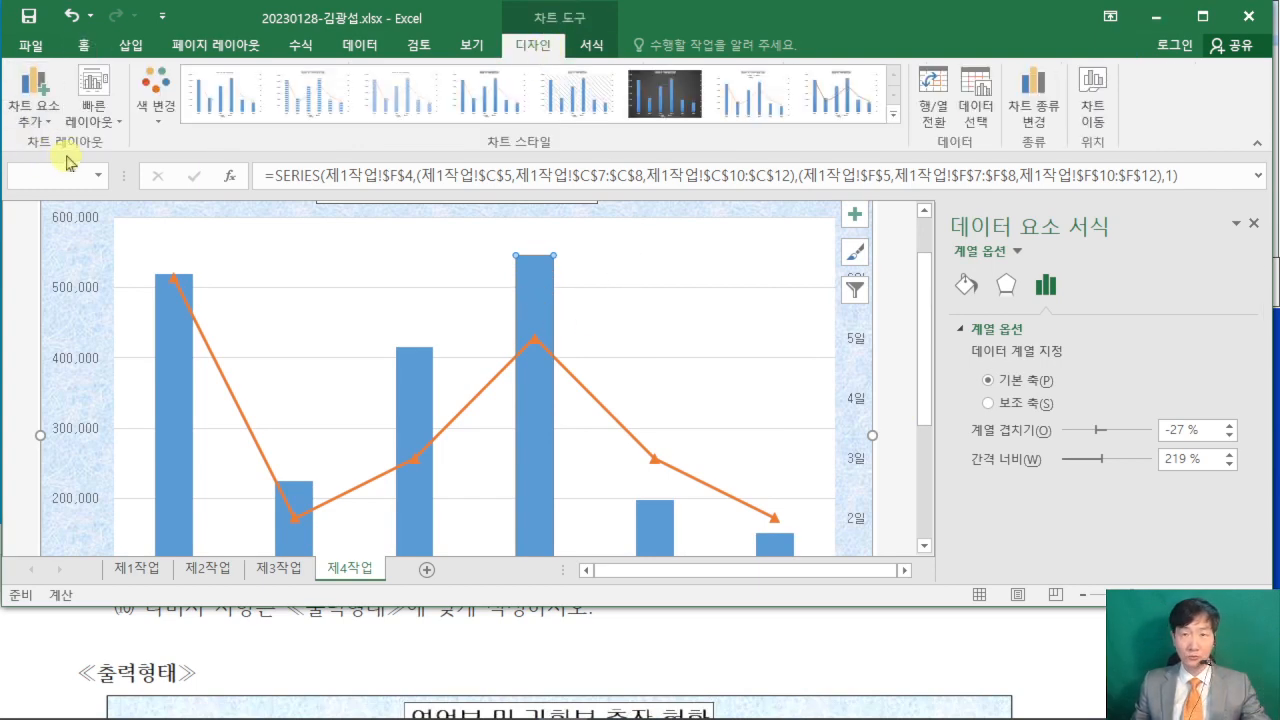
pyautogui.click(45, 124)
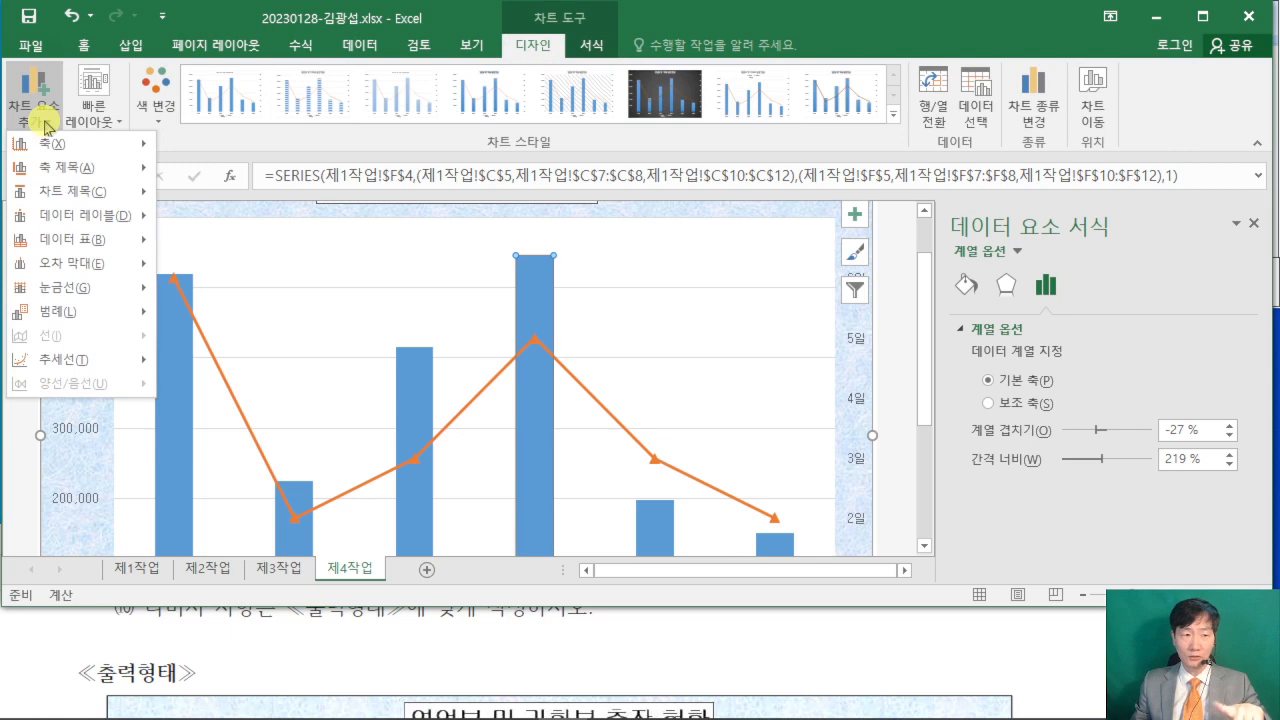
pyautogui.moveTo(84, 218)
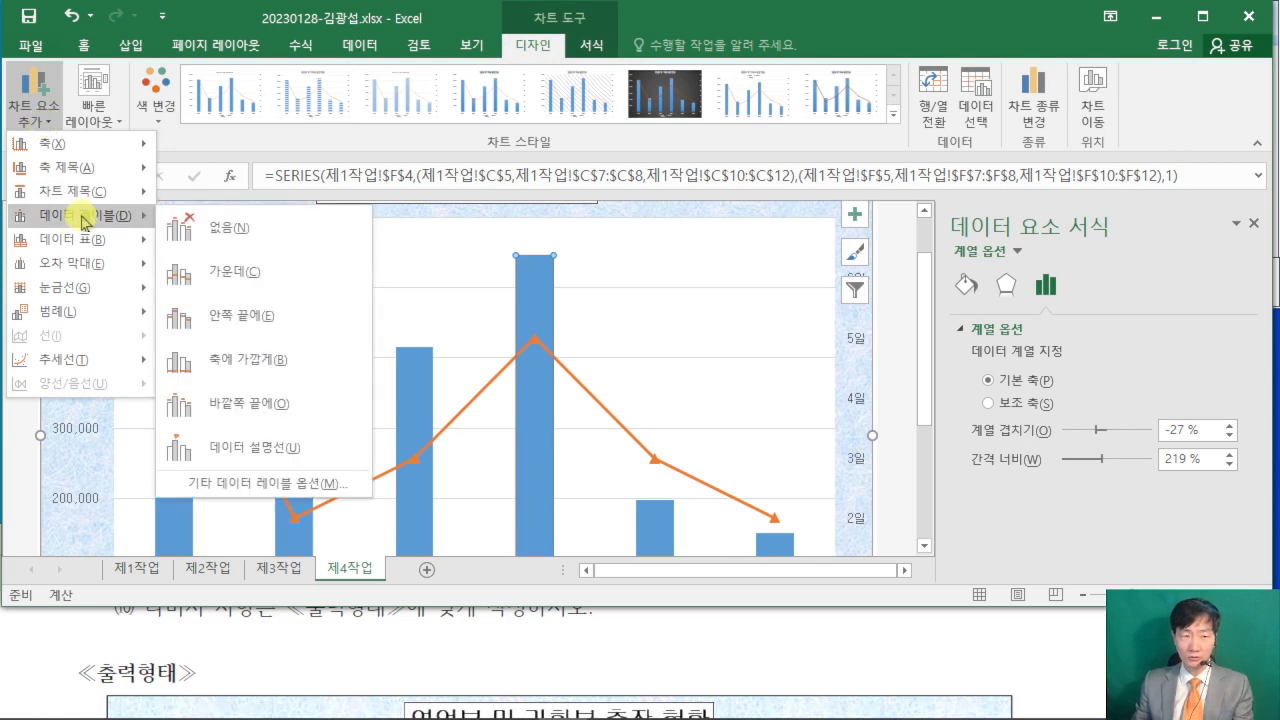
pyautogui.click(297, 406)
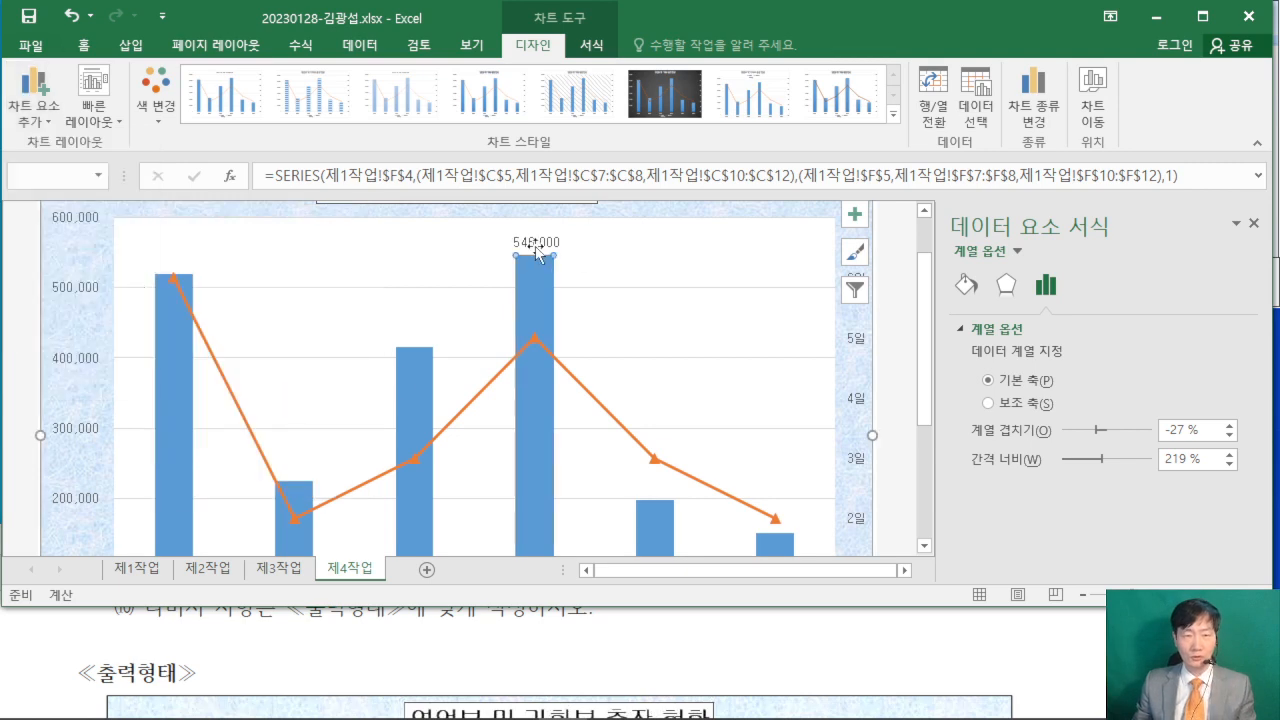
# - Following the PDF's 눈금선 condition, format the vertical axis major gridlines as a solid line (실선) with dash type 파선
pyautogui.click(1015, 643)
pyautogui.scroll(5, 1015, 643)
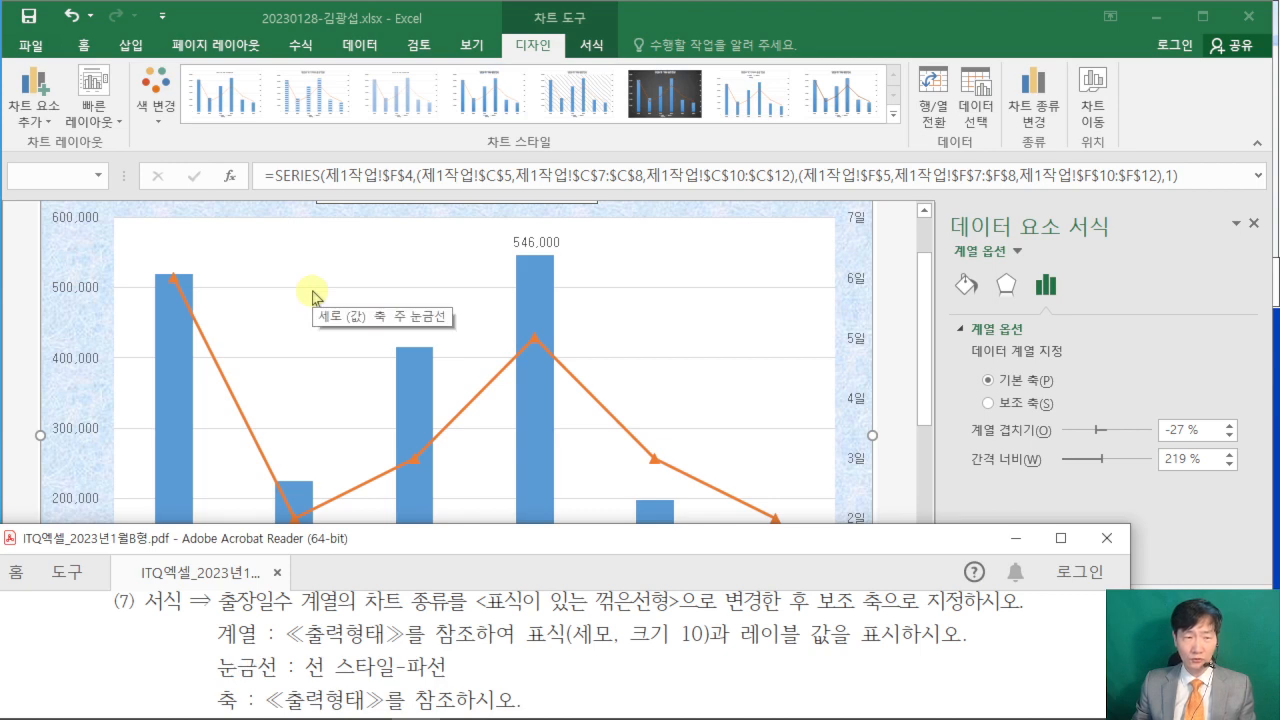
pyautogui.click(312, 297)
pyautogui.click(312, 297)
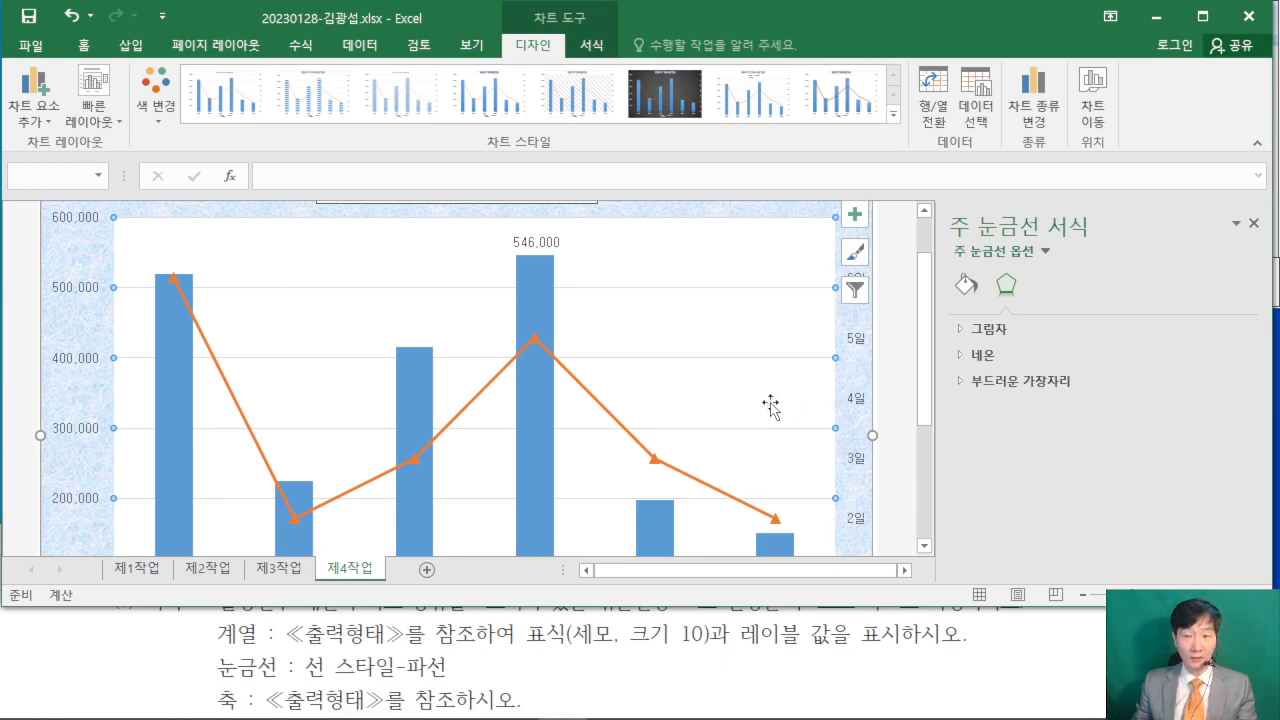
pyautogui.click(965, 287)
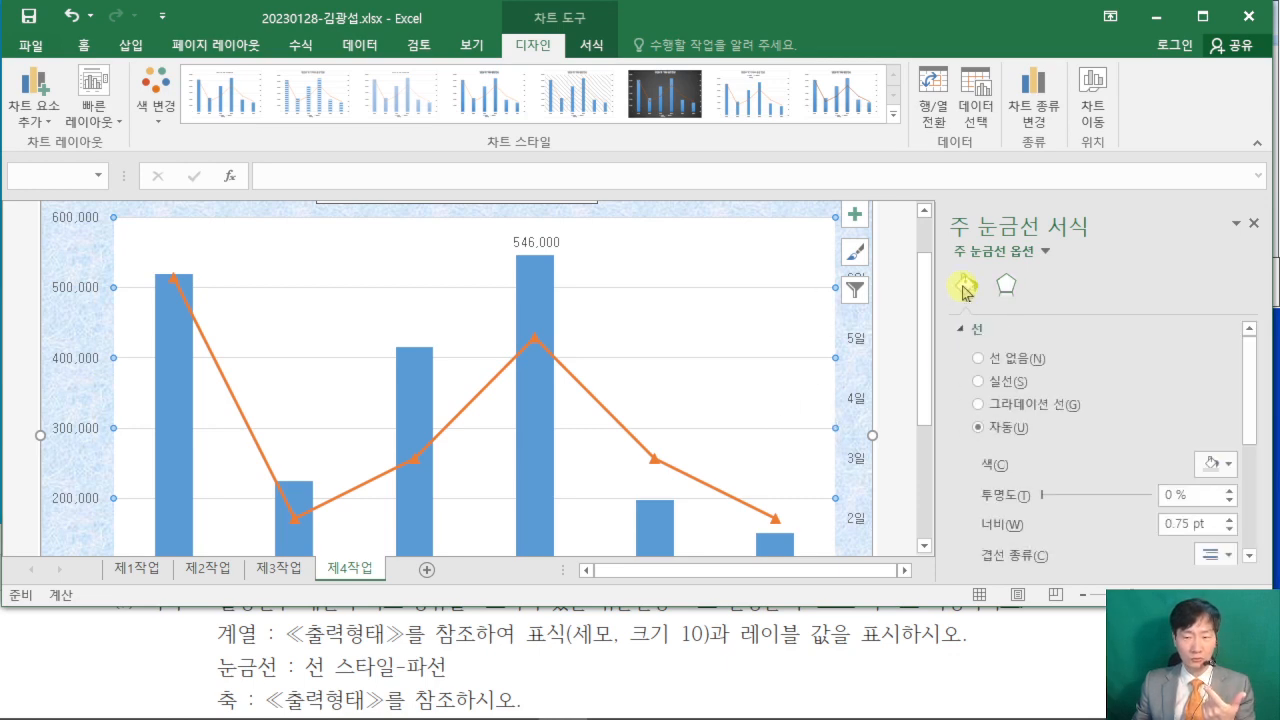
pyautogui.click(980, 382)
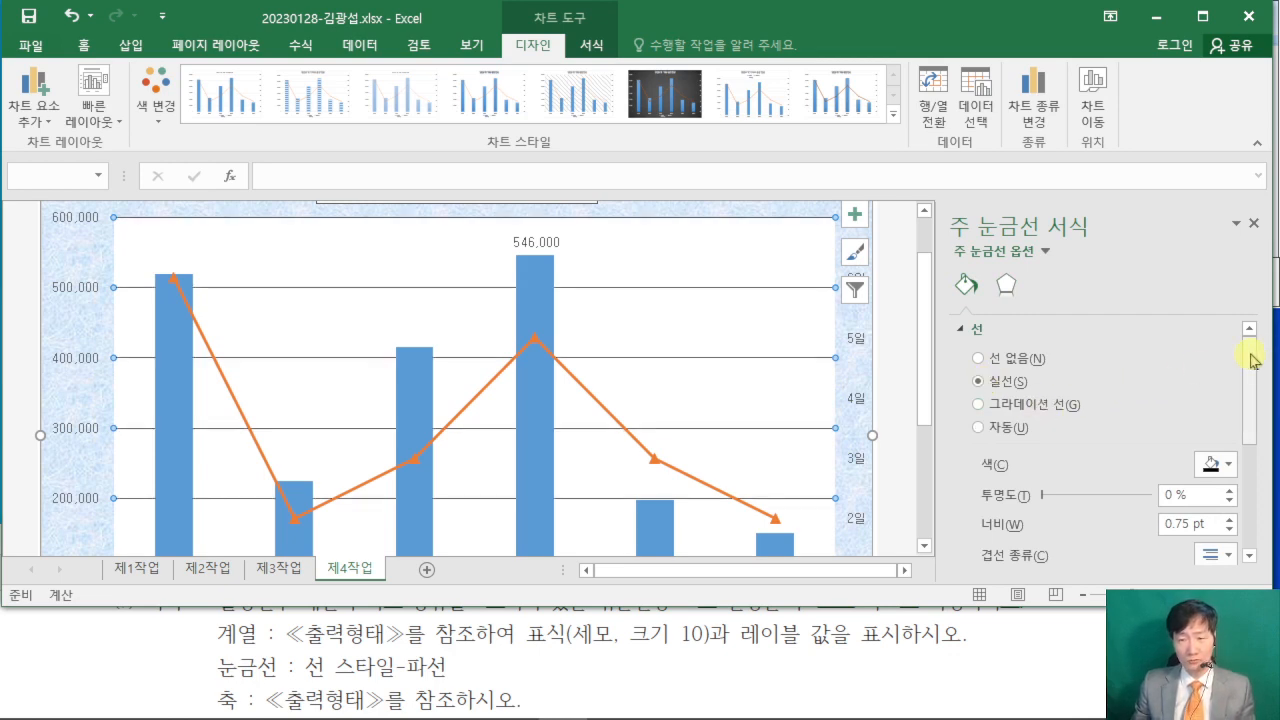
pyautogui.moveTo(1252, 360); pyautogui.dragTo(1252, 490)
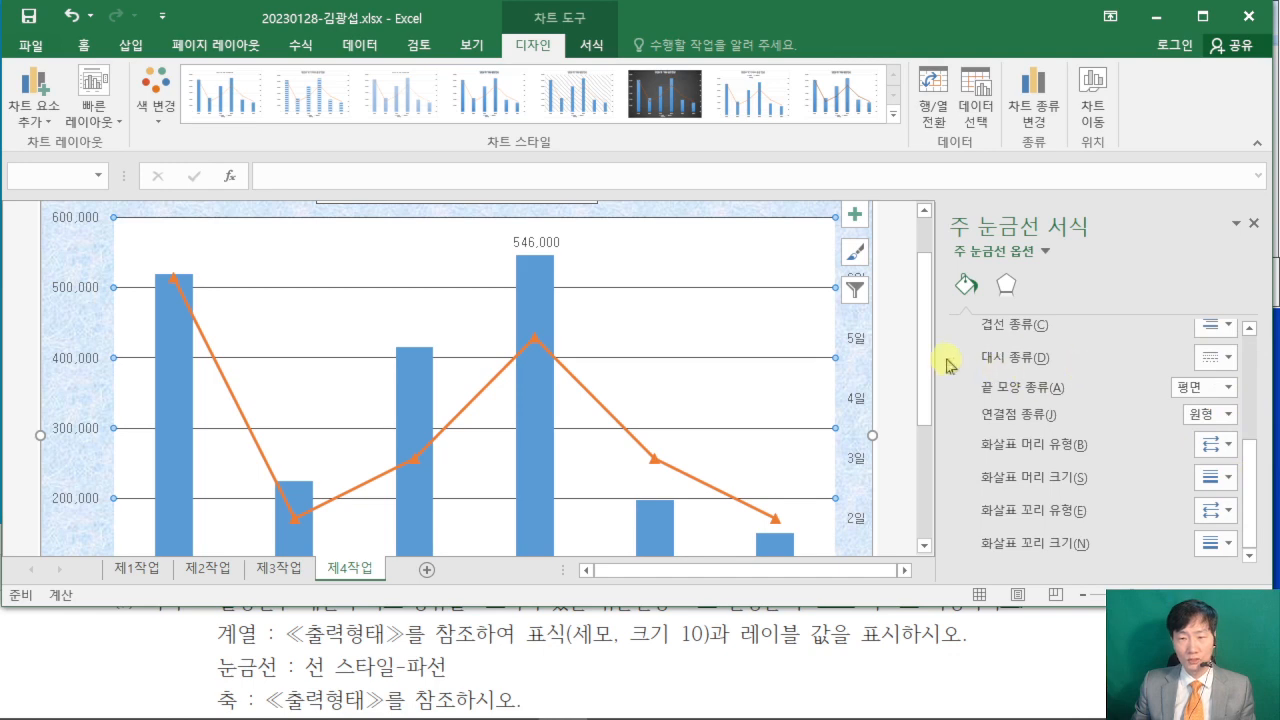
pyautogui.click(1228, 362)
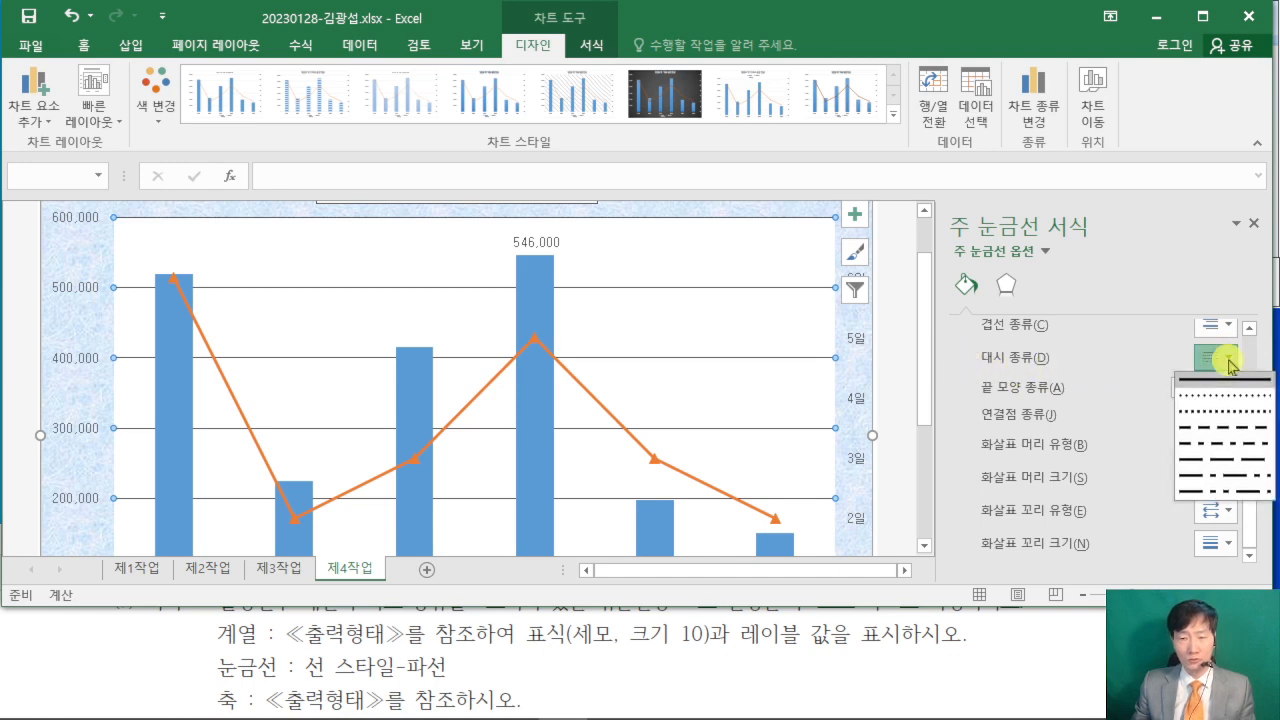
pyautogui.click(1214, 438)
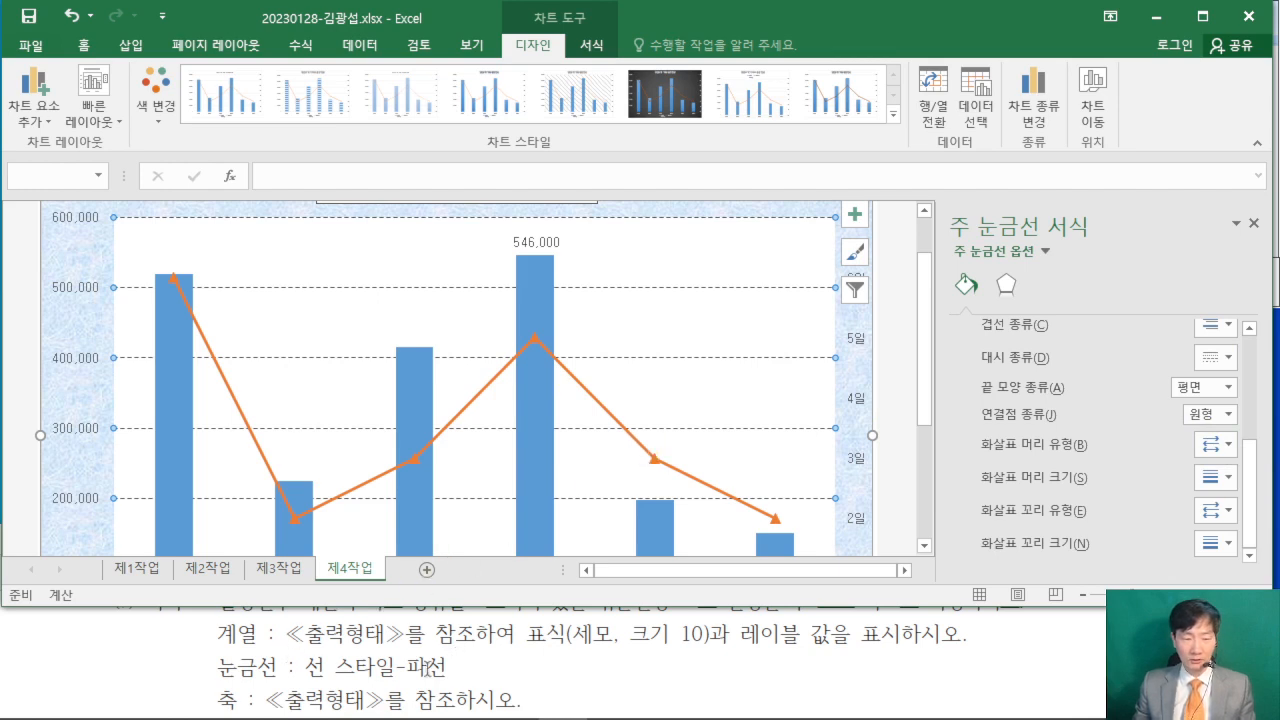
# - Arrange the PDF and Excel windows side by side with Excel wider, and bring the PDF's example chart axes into view
pyautogui.click(446, 712)
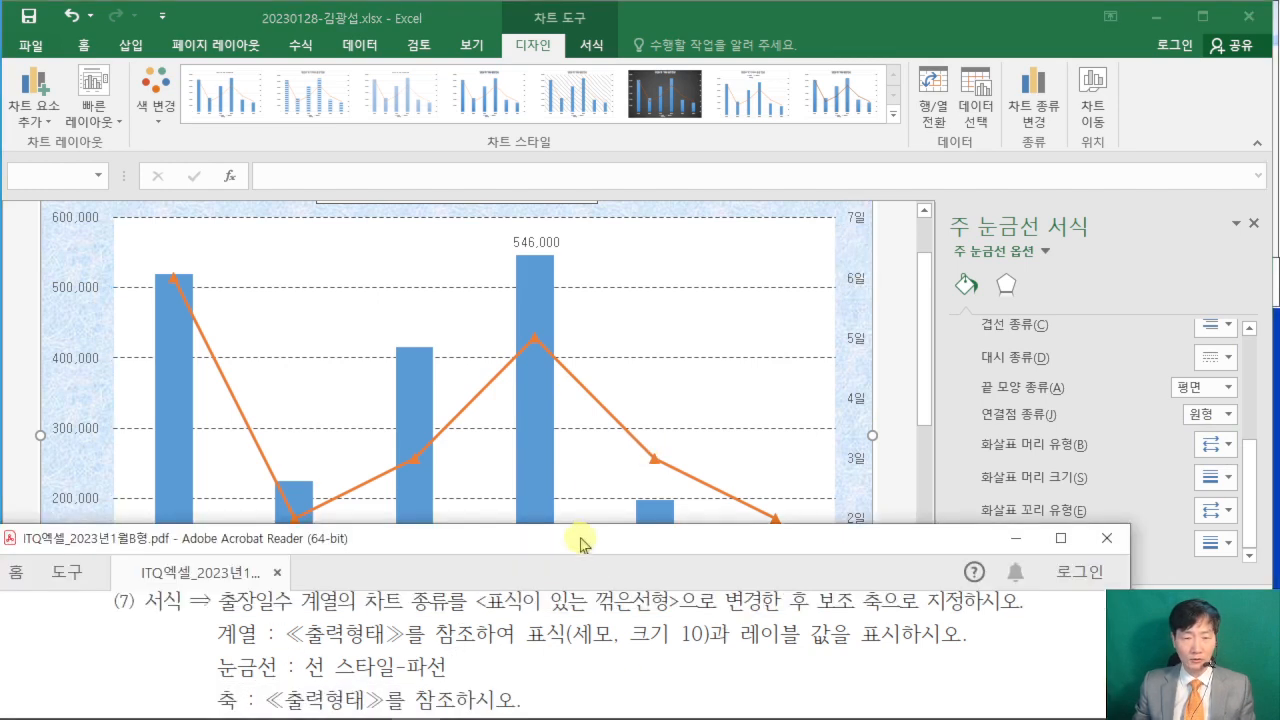
pyautogui.moveTo(580, 537); pyautogui.dragTo(5, 548)
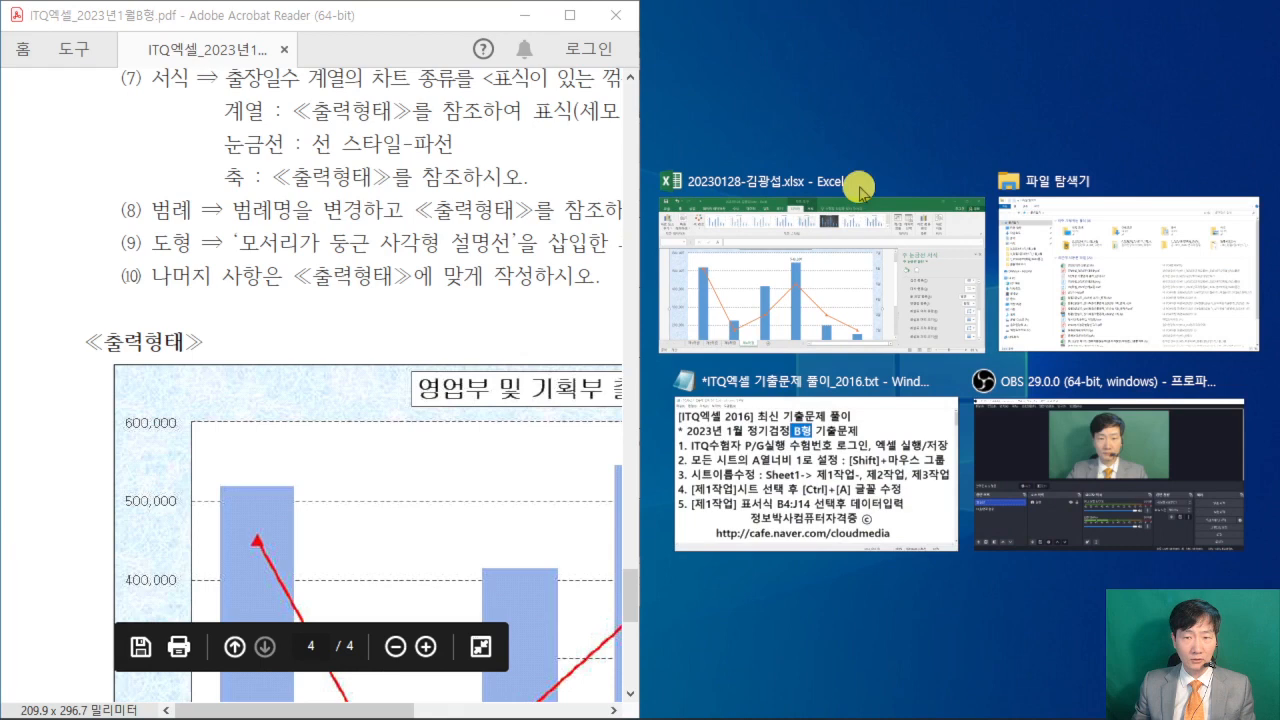
pyautogui.click(786, 130)
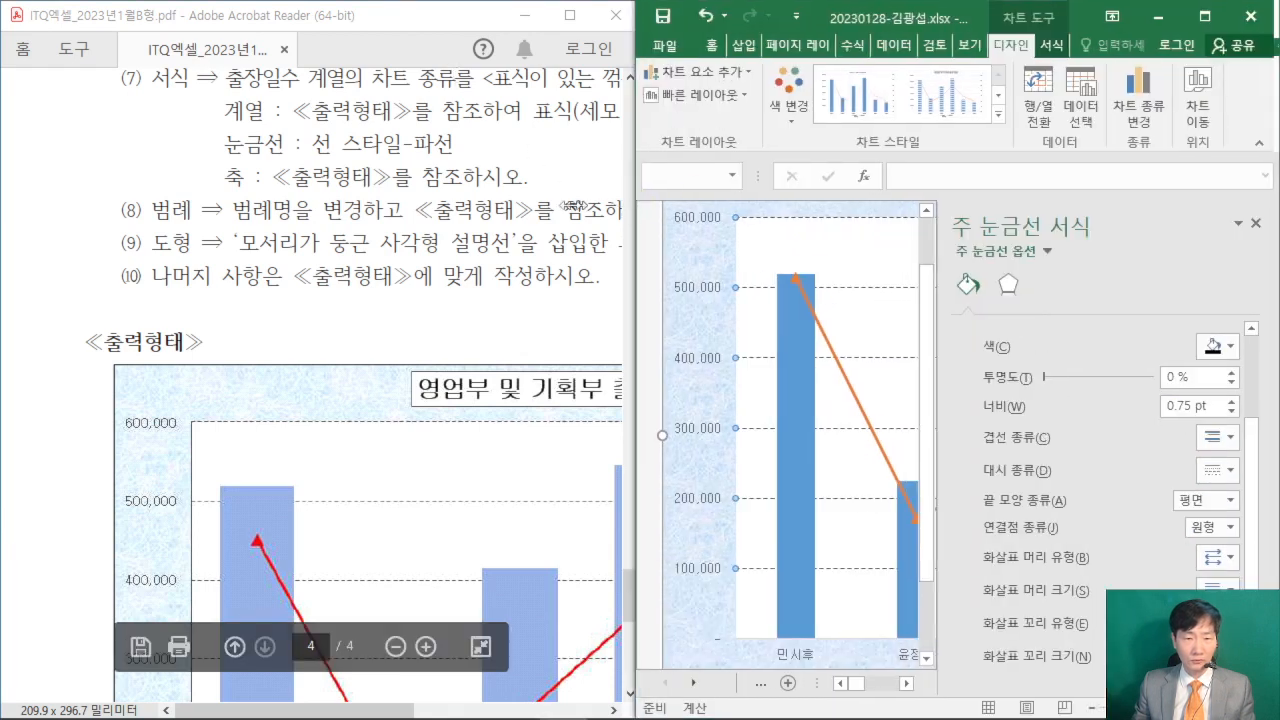
pyautogui.moveTo(637, 204); pyautogui.dragTo(388, 204)
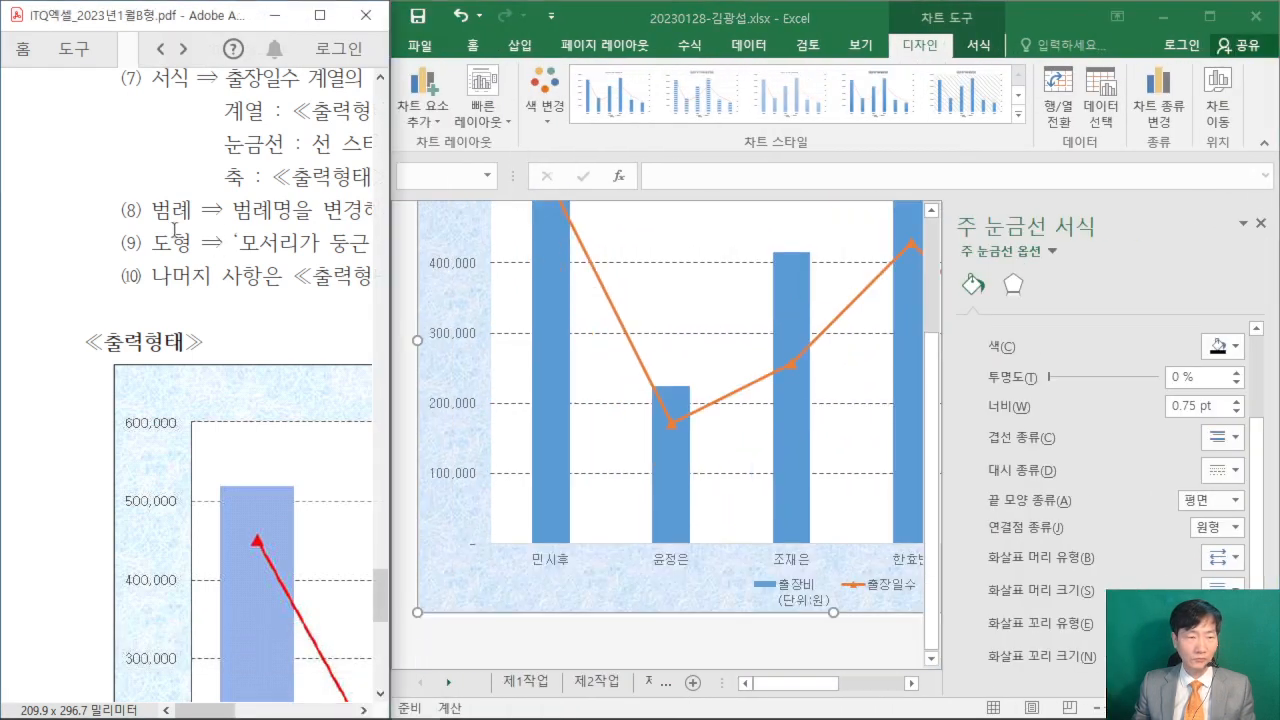
pyautogui.scroll(-4, 214, 244)
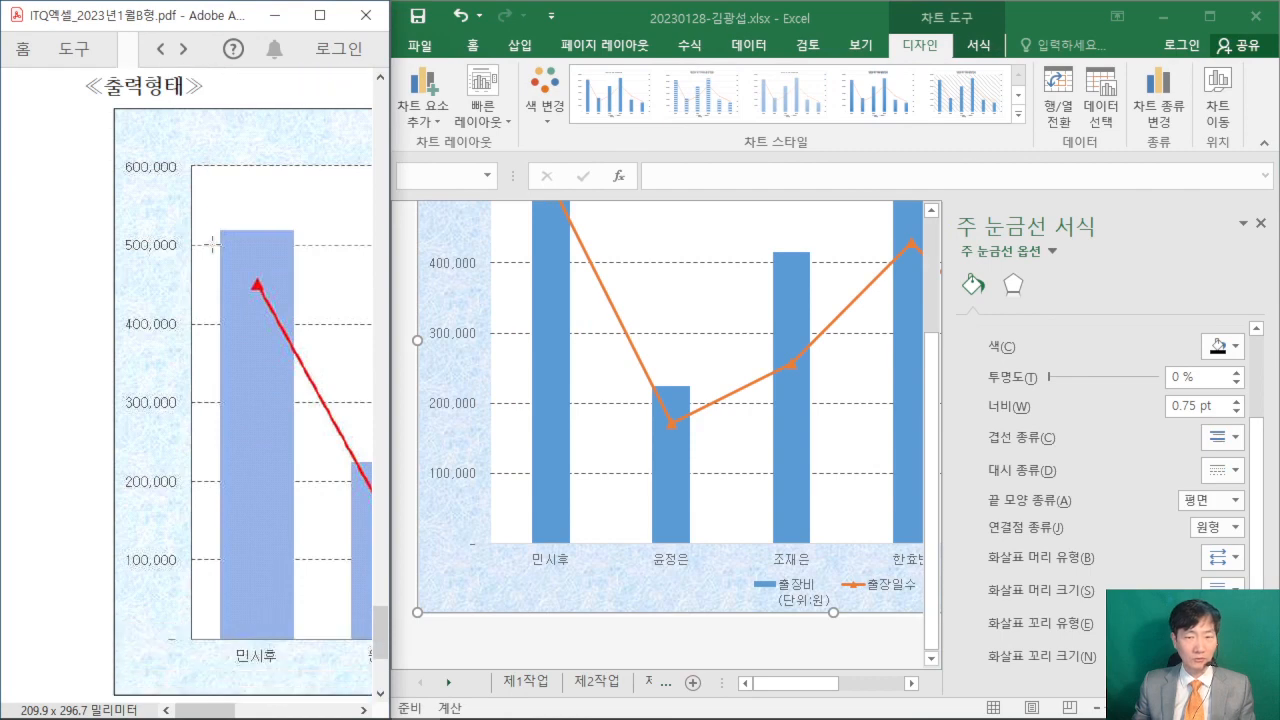
# - Following the PDF example's axis line, give the chart's primary vertical axis a solid line (실선)
pyautogui.click(1250, 218)
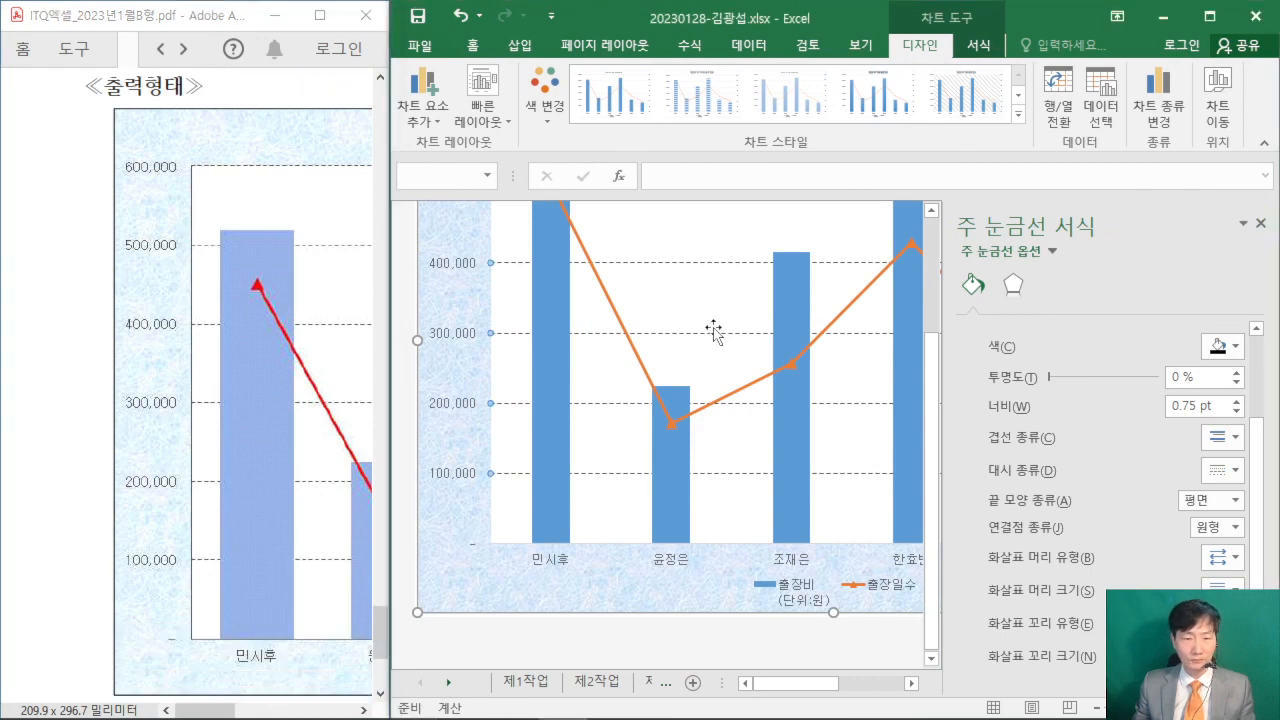
pyautogui.click(1262, 223)
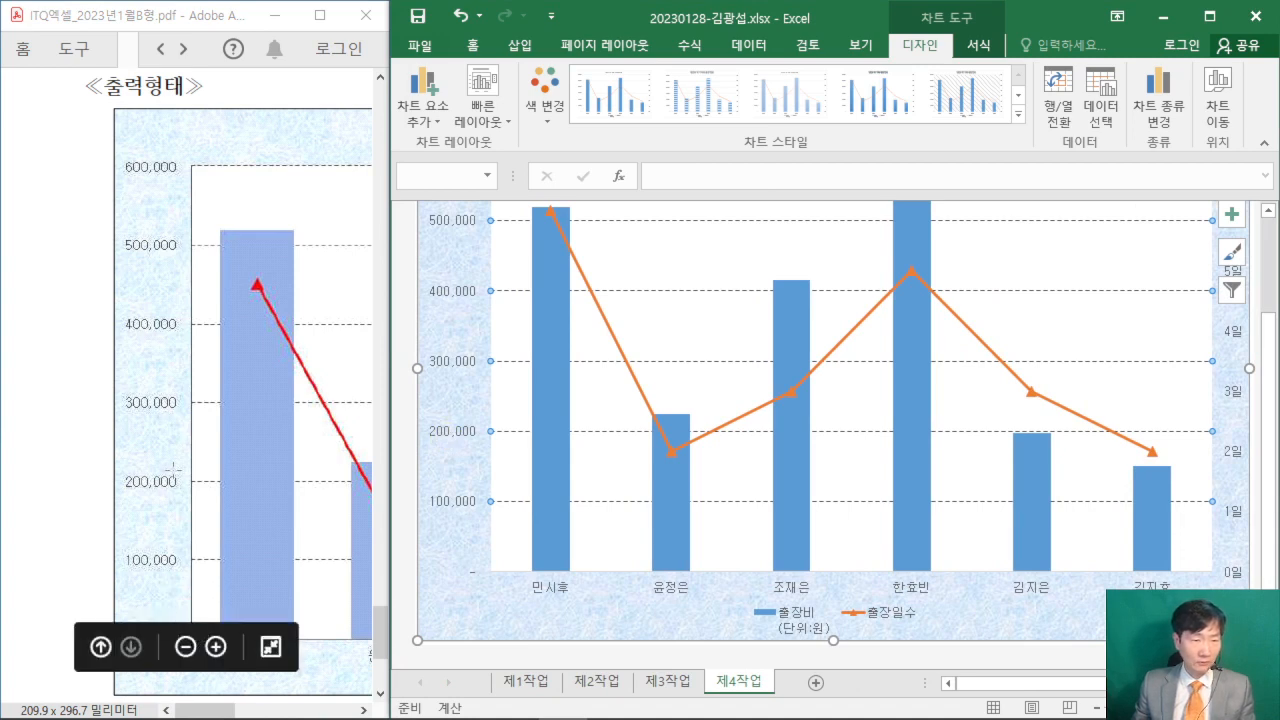
pyautogui.scroll(1, 451, 445)
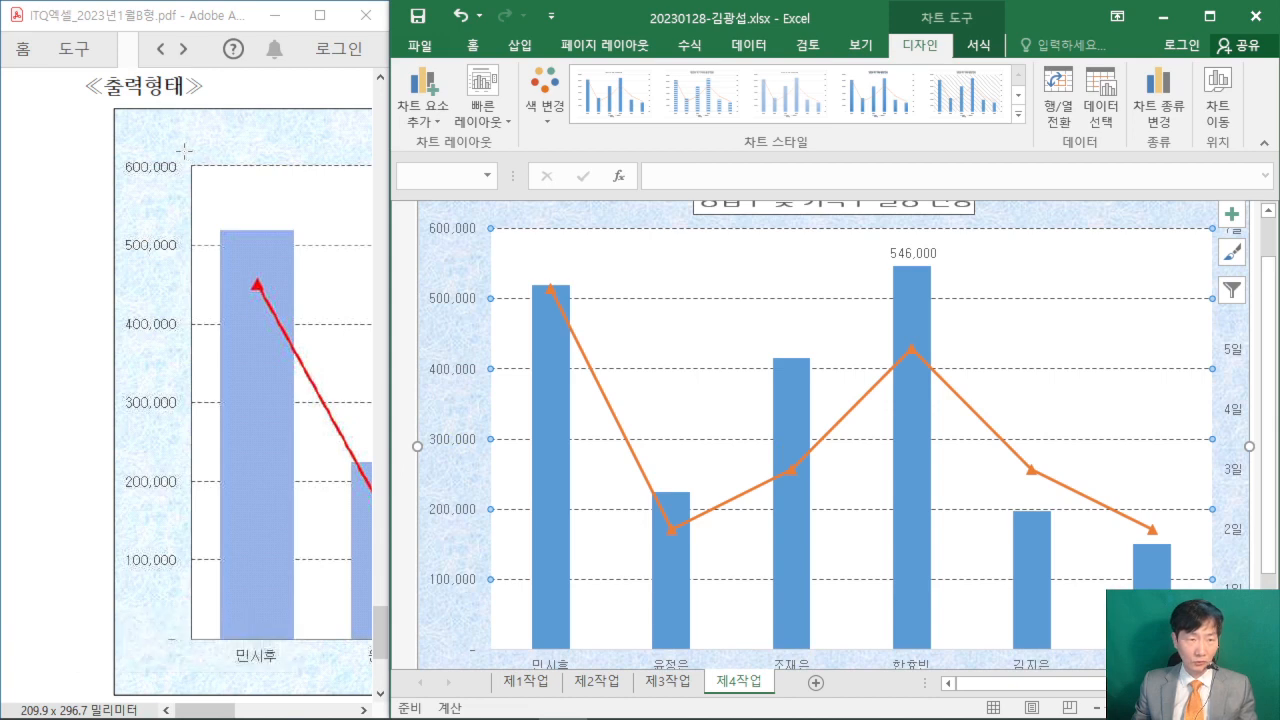
pyautogui.moveTo(176, 152); pyautogui.dragTo(206, 660)
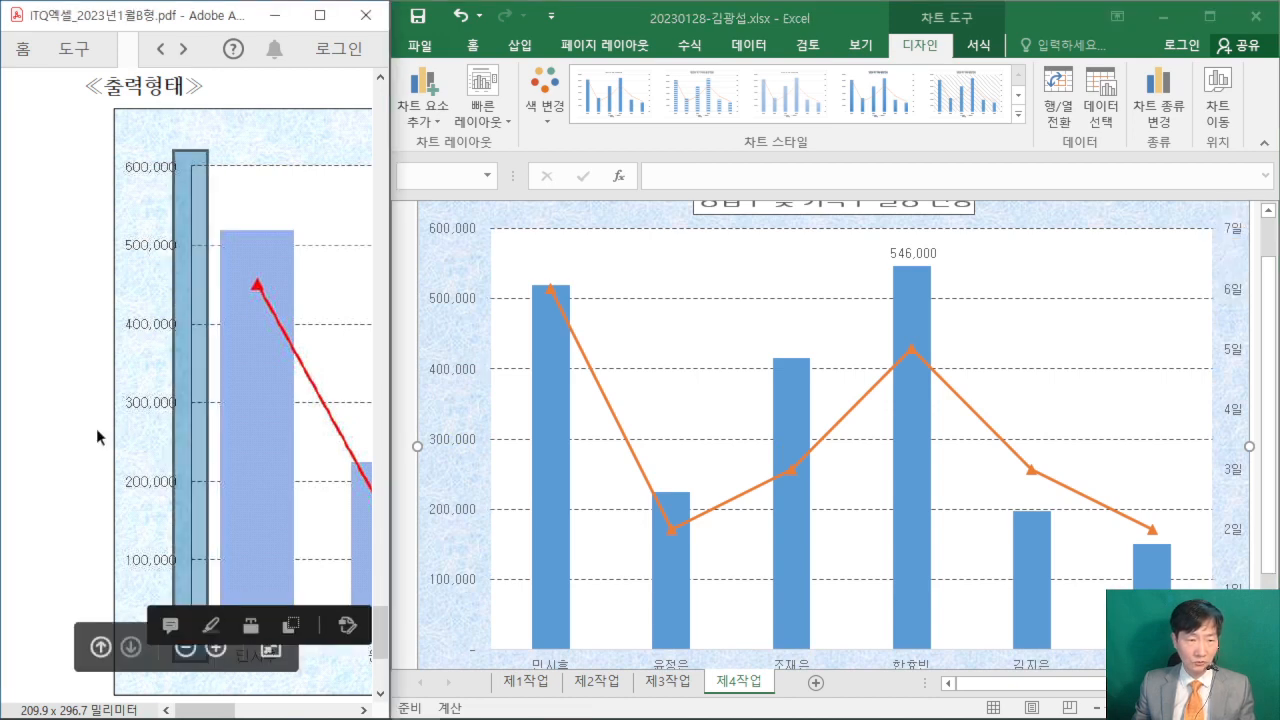
pyautogui.click(96, 428)
pyautogui.click(457, 373)
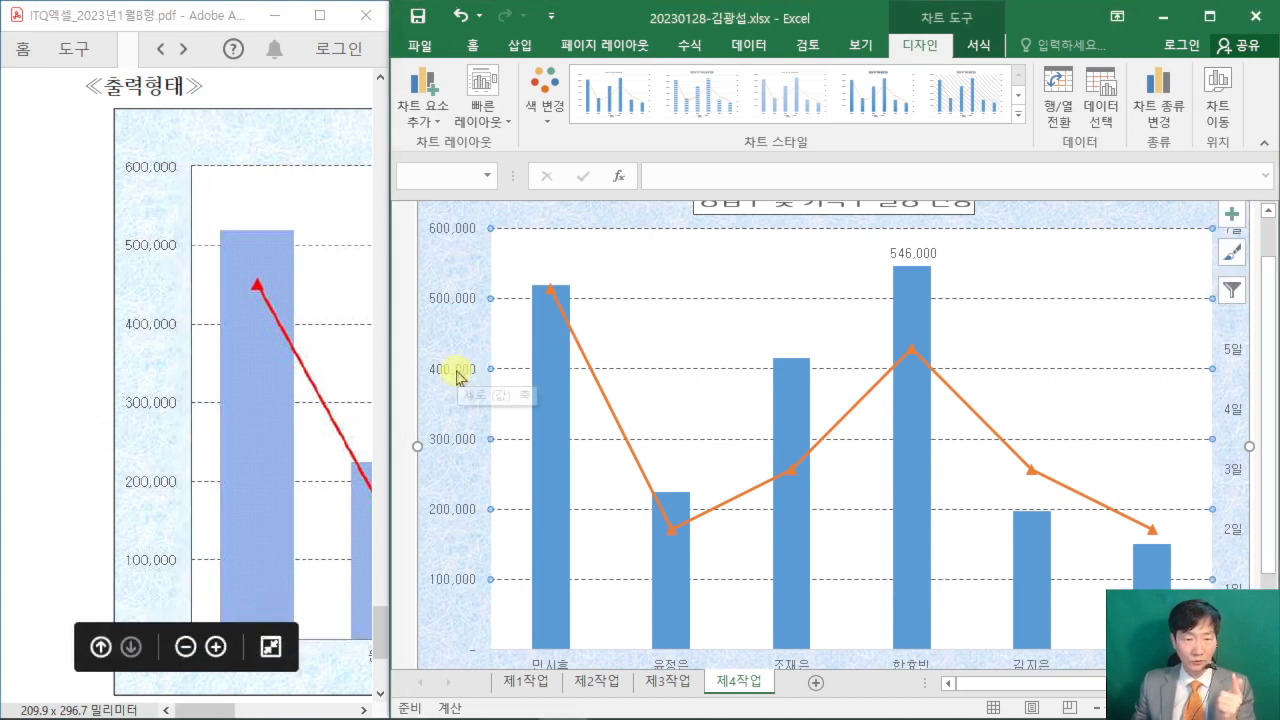
pyautogui.click(457, 373)
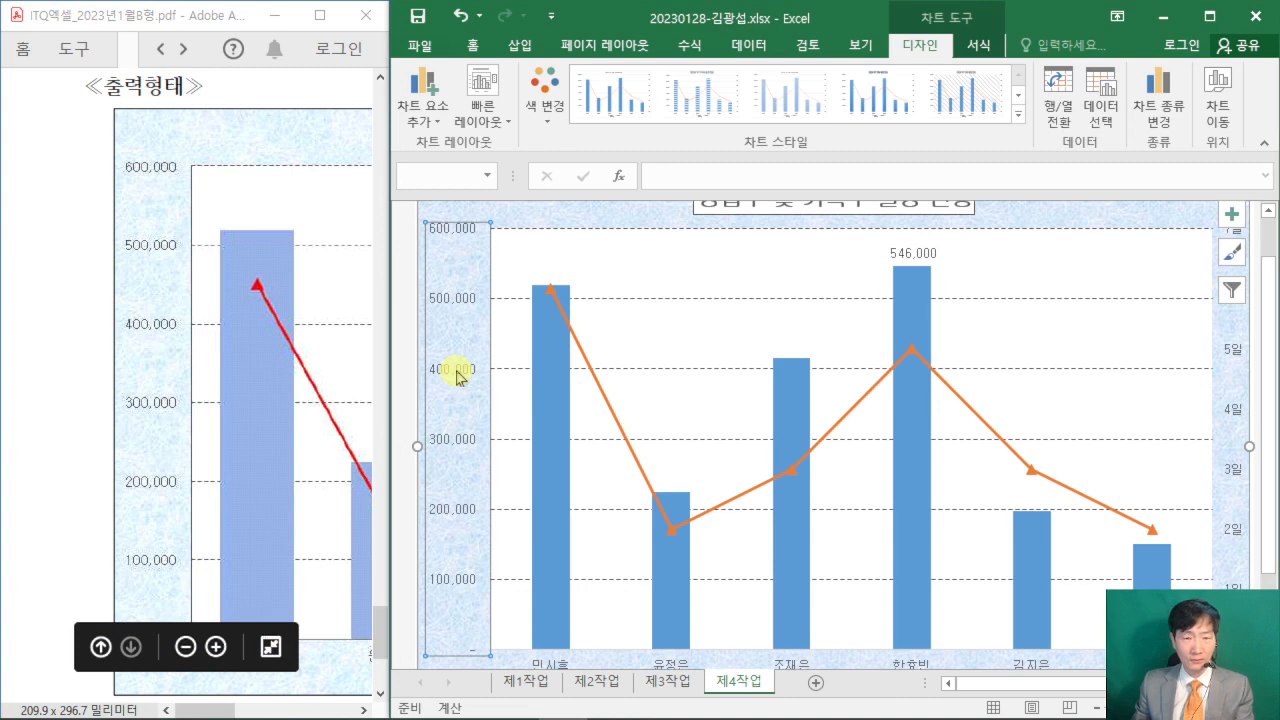
pyautogui.doubleClick(457, 373)
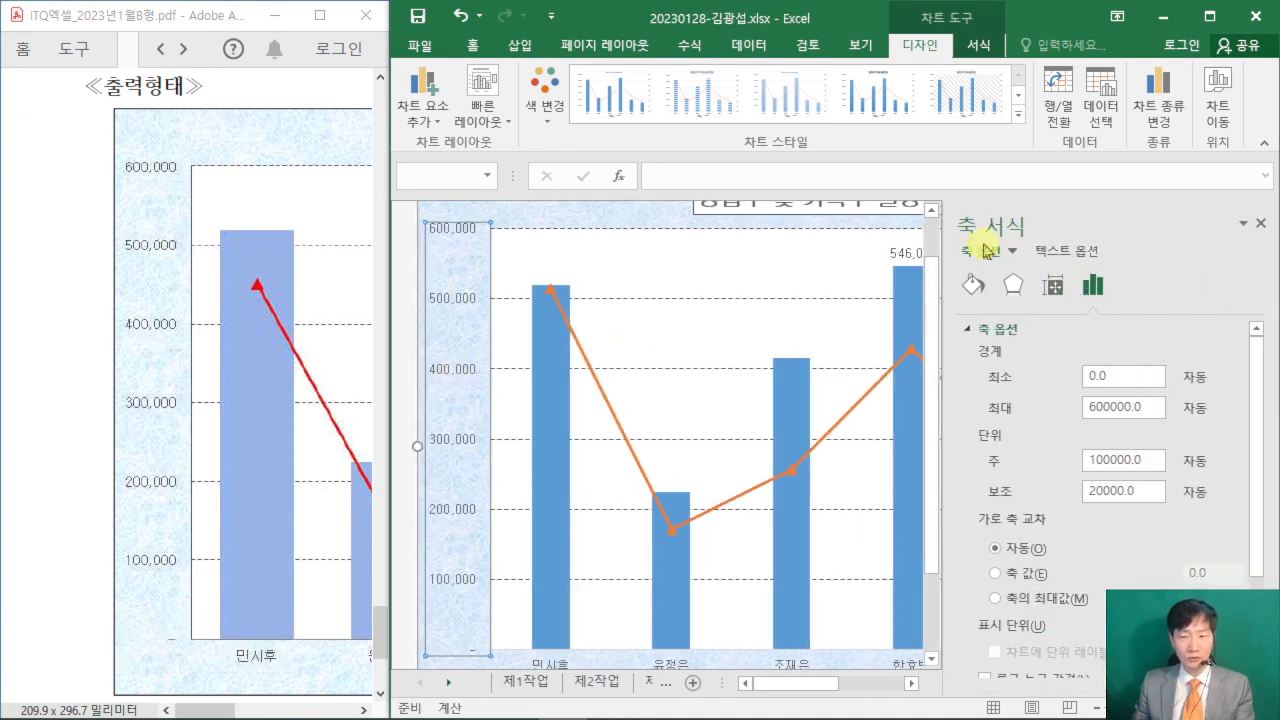
pyautogui.click(976, 287)
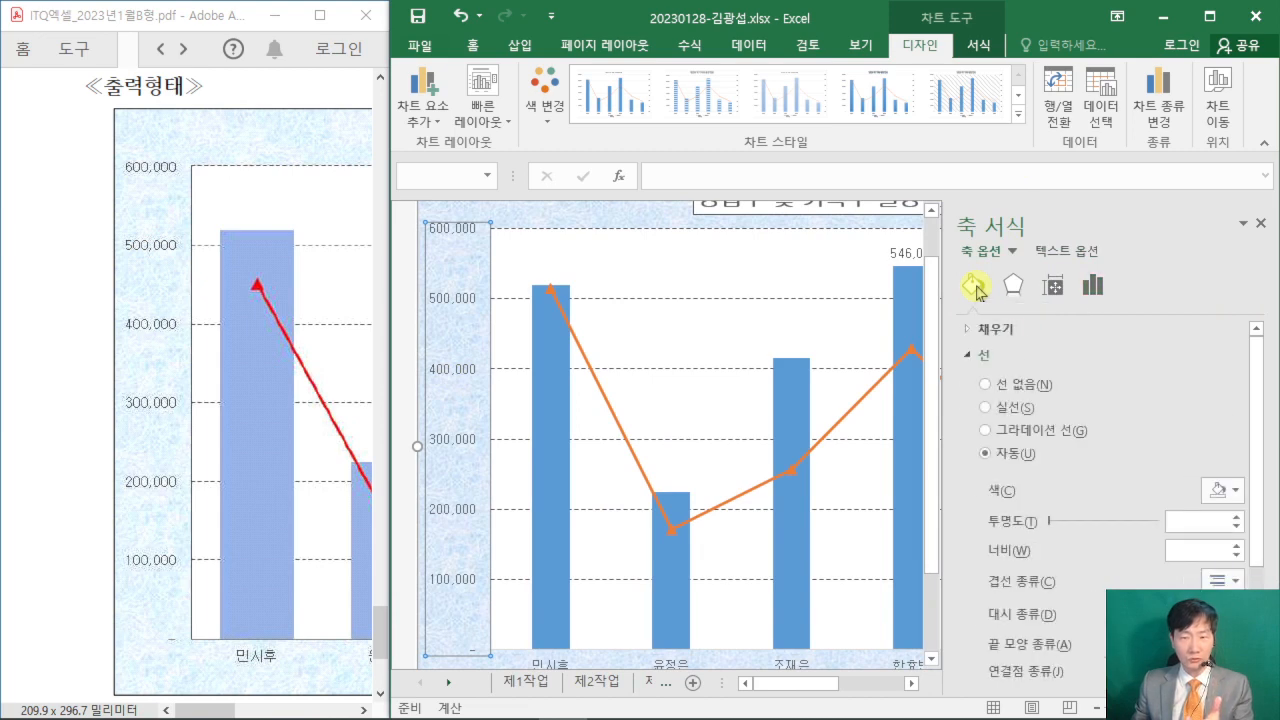
pyautogui.click(986, 408)
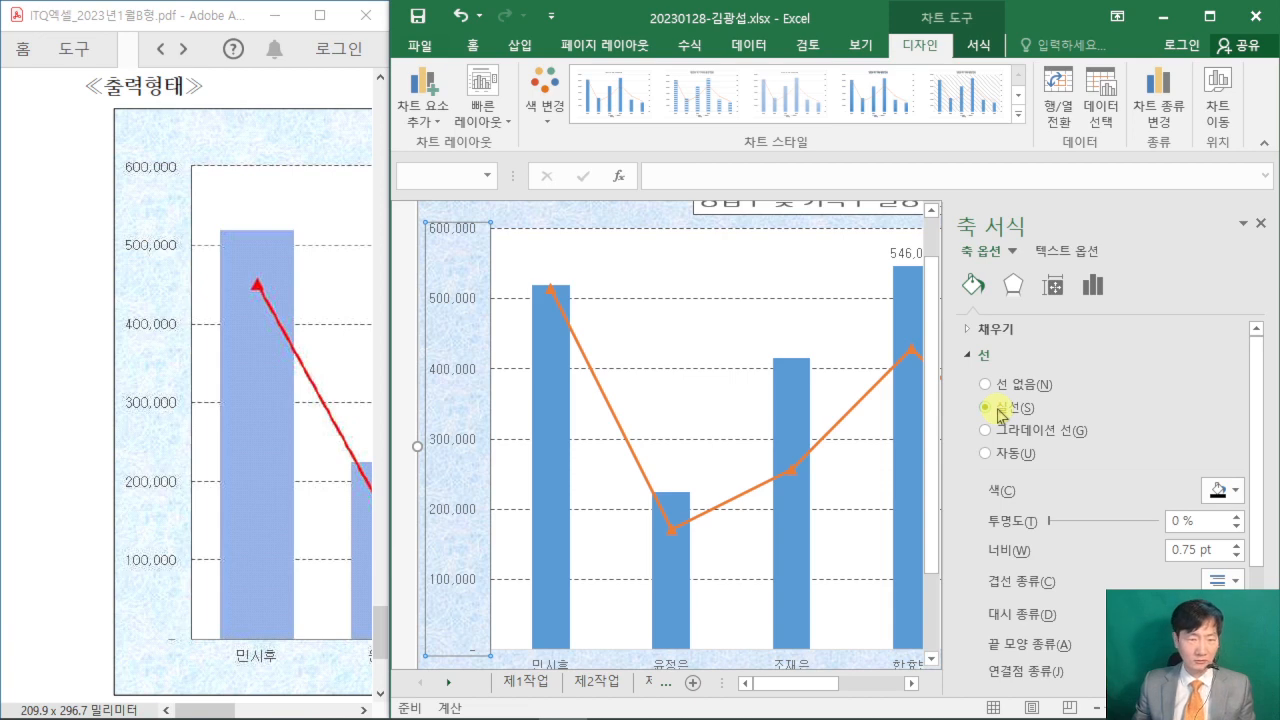
# - Give the chart's horizontal category axis a solid line (실선)
pyautogui.scroll(-1, 677, 414)
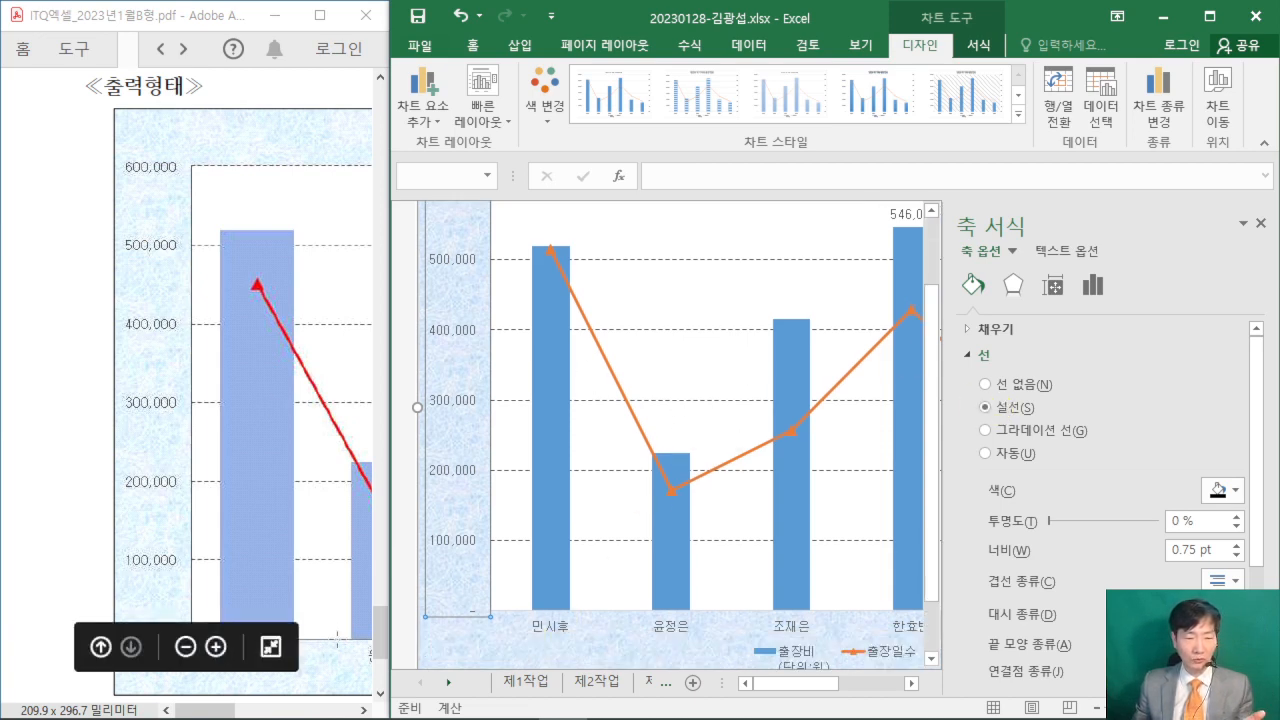
pyautogui.click(543, 628)
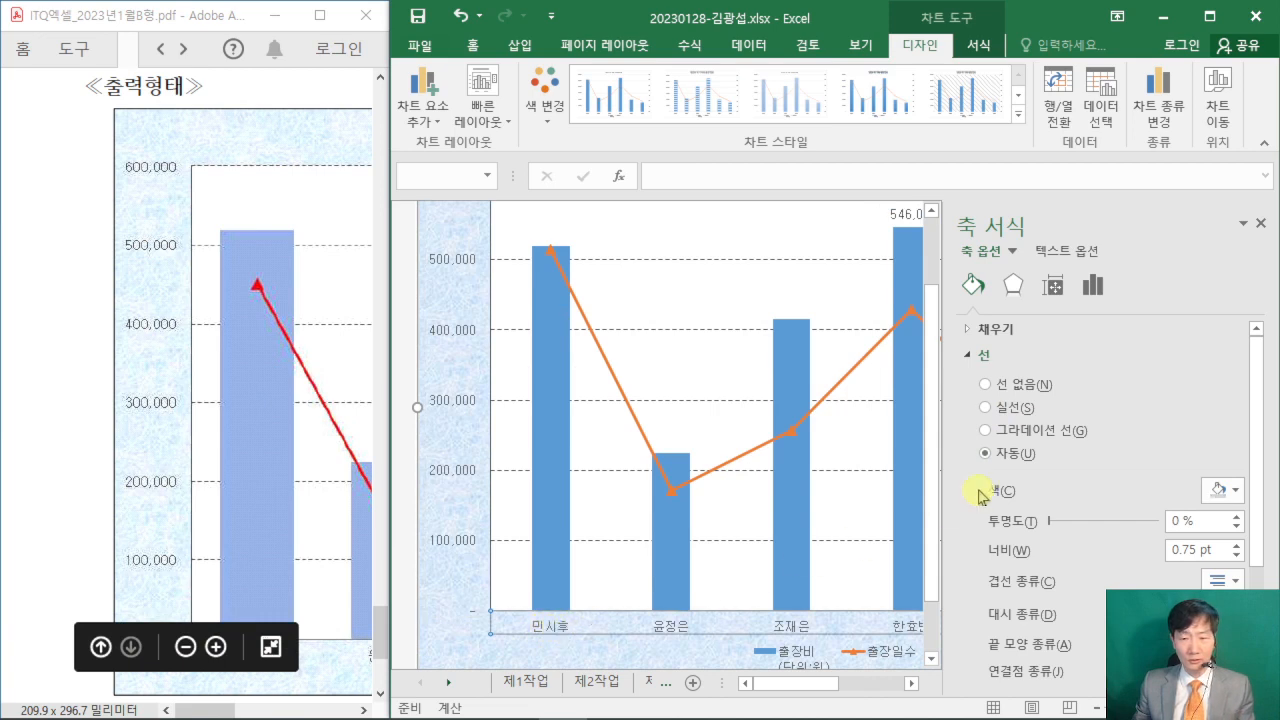
pyautogui.click(986, 408)
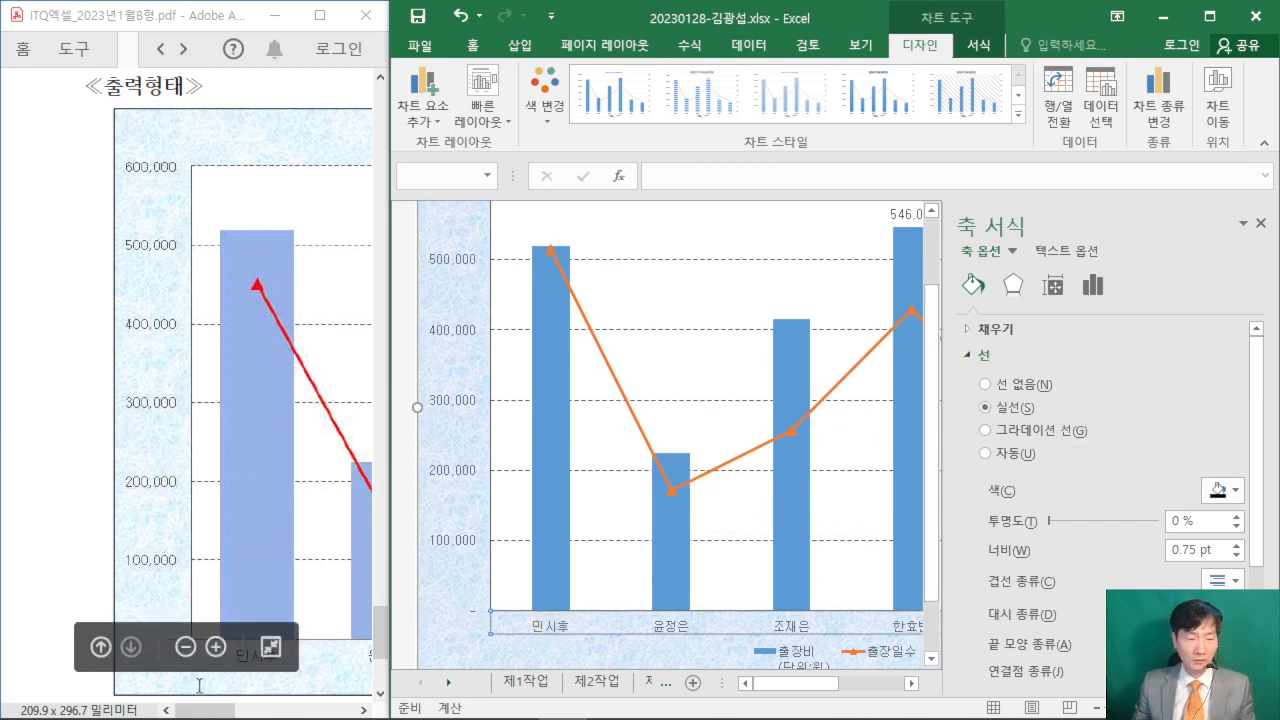
# - Check the secondary vertical axis in the PDF example and give the Excel chart's secondary vertical axis a solid line (실선)
pyautogui.moveTo(197, 712); pyautogui.dragTo(306, 710)
pyautogui.scroll(-2, 334, 508)
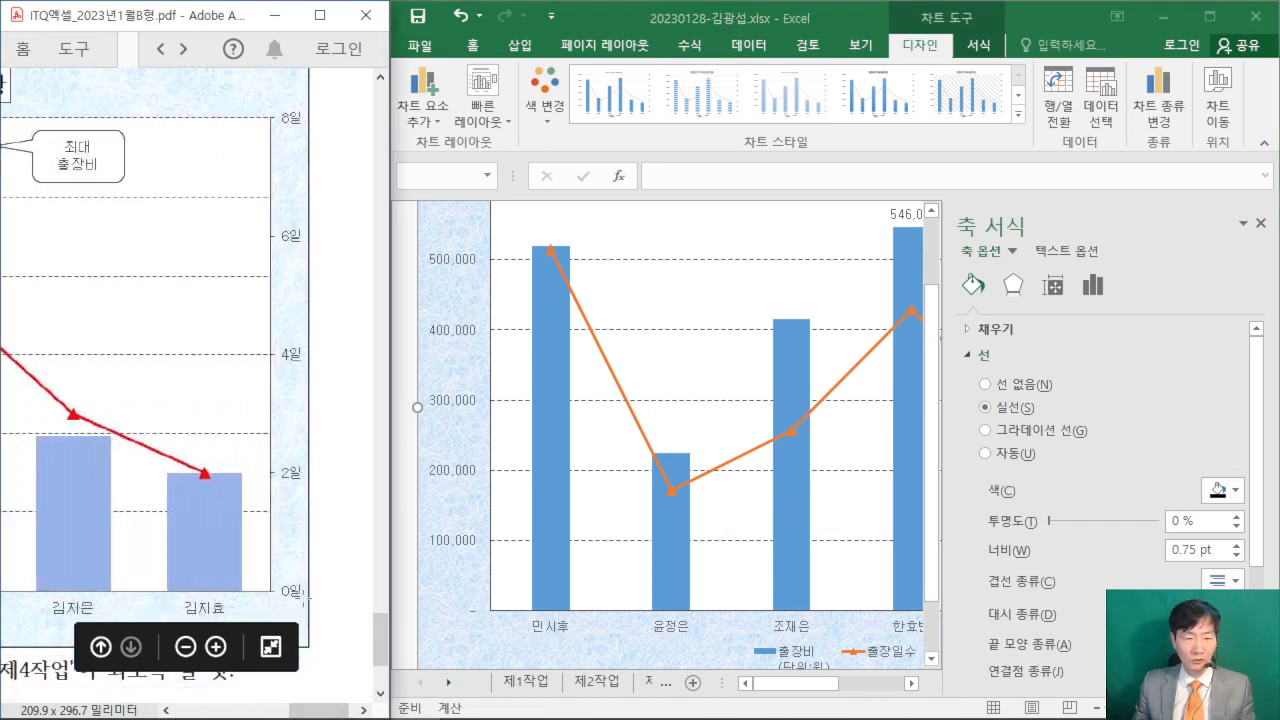
pyautogui.click(780, 686)
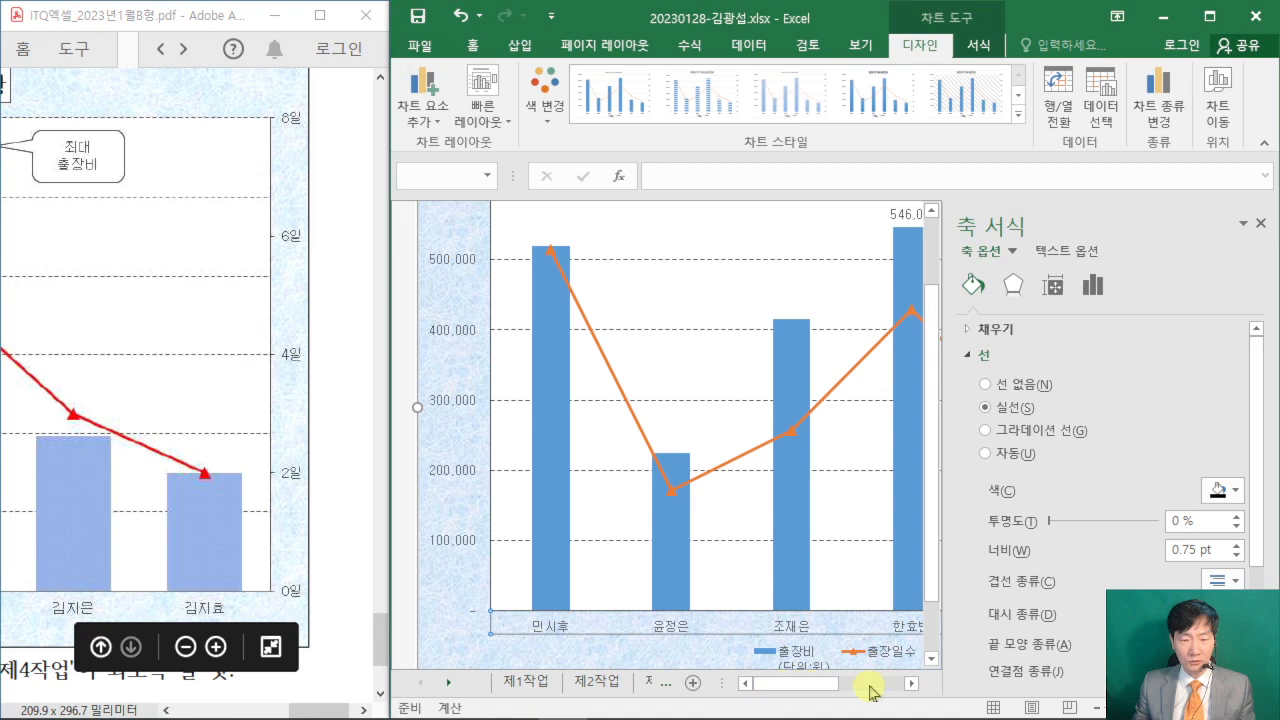
pyautogui.moveTo(870, 690); pyautogui.dragTo(851, 649)
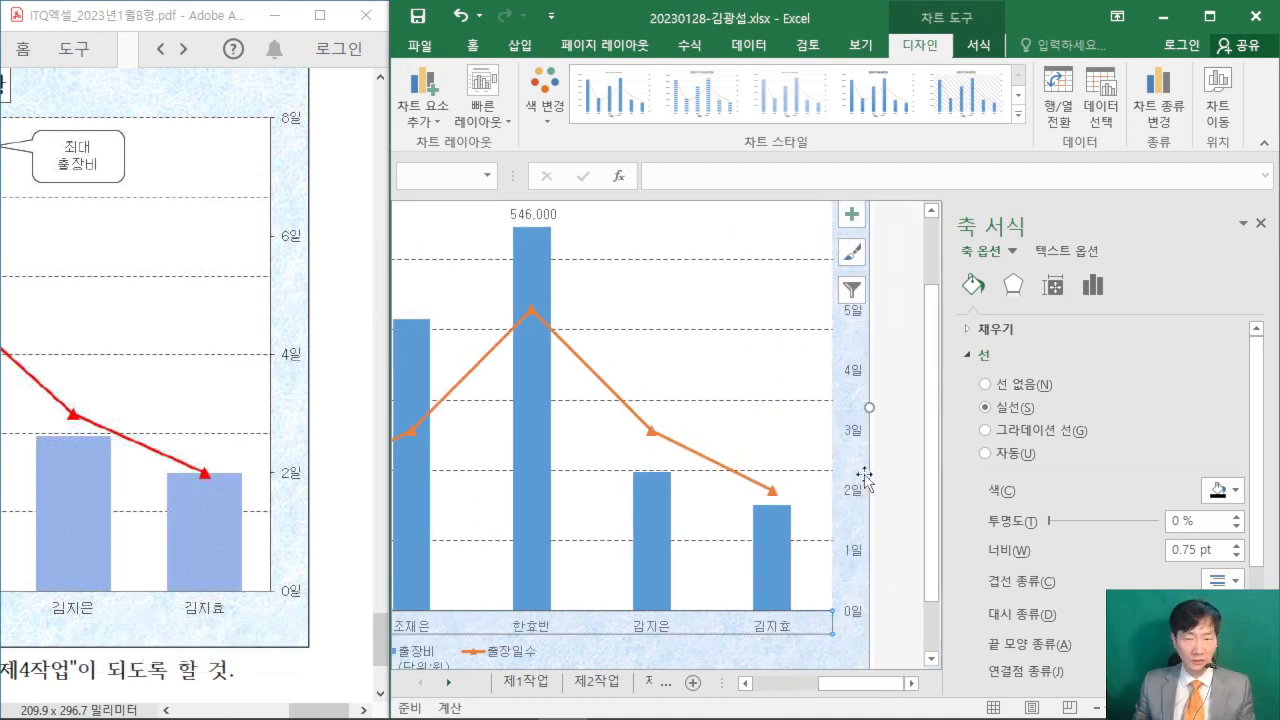
pyautogui.moveTo(261, 100); pyautogui.dragTo(285, 616)
pyautogui.click(343, 538)
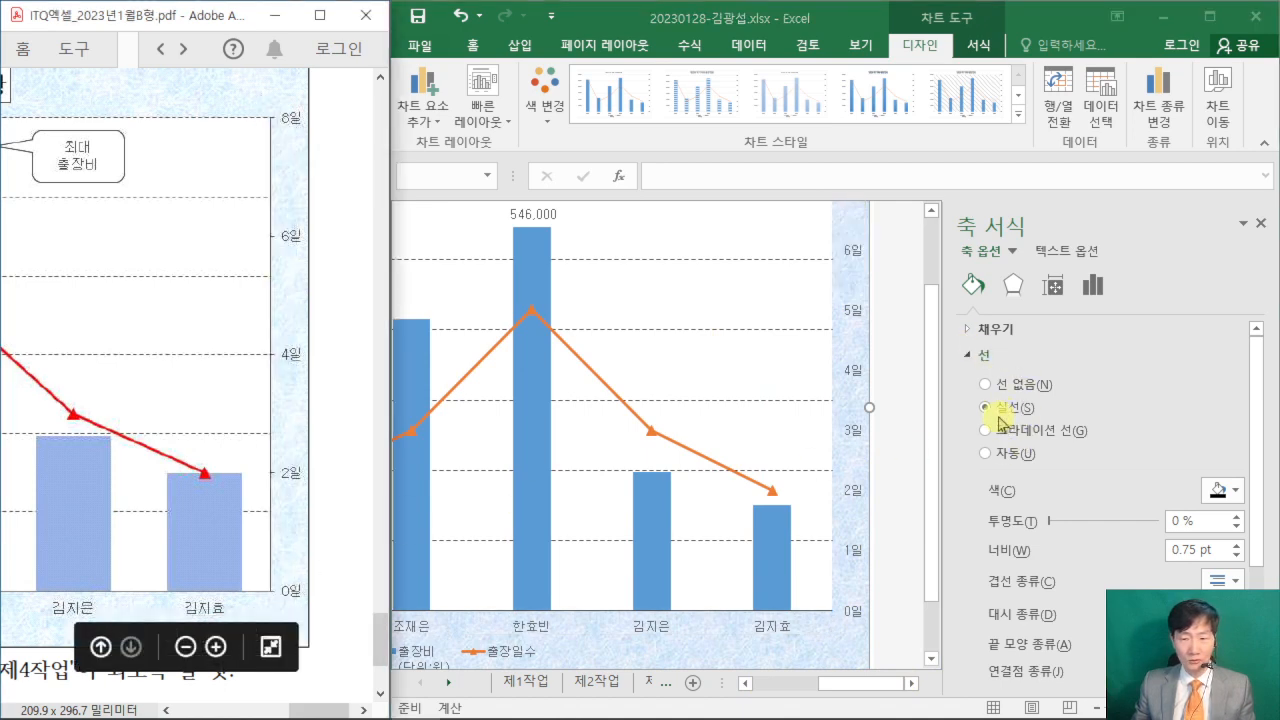
pyautogui.click(998, 417)
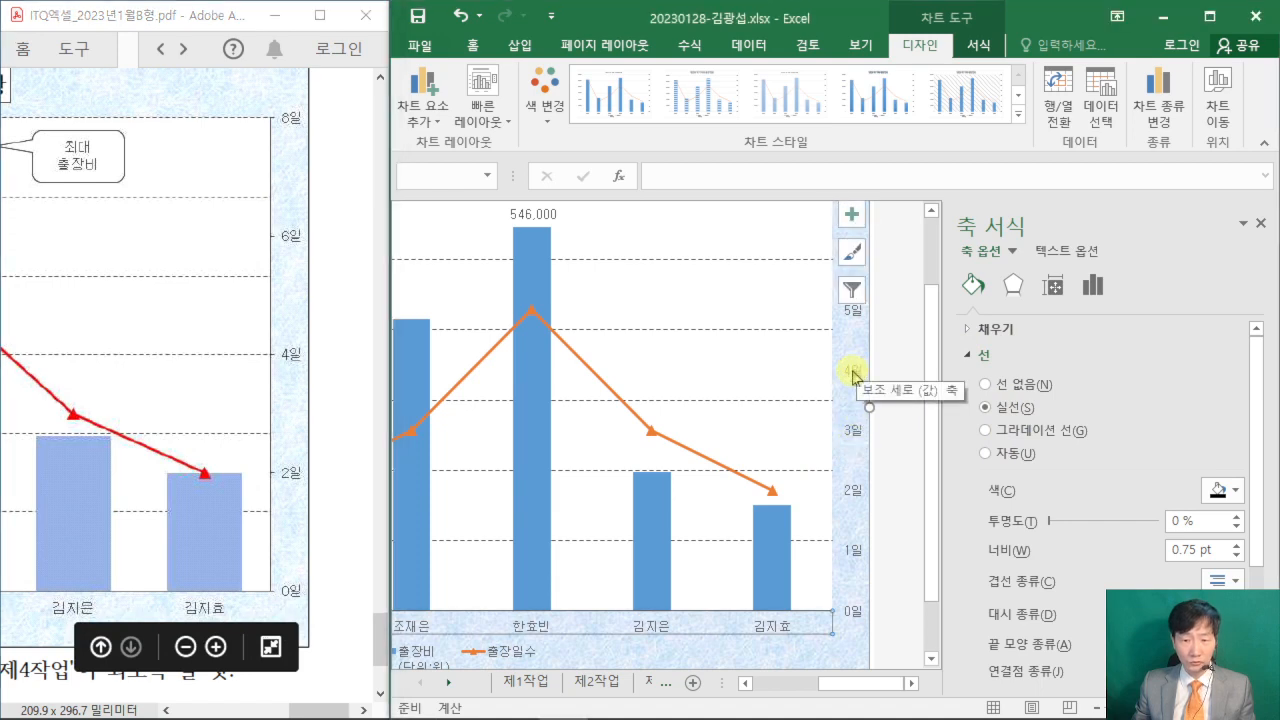
pyautogui.click(852, 372)
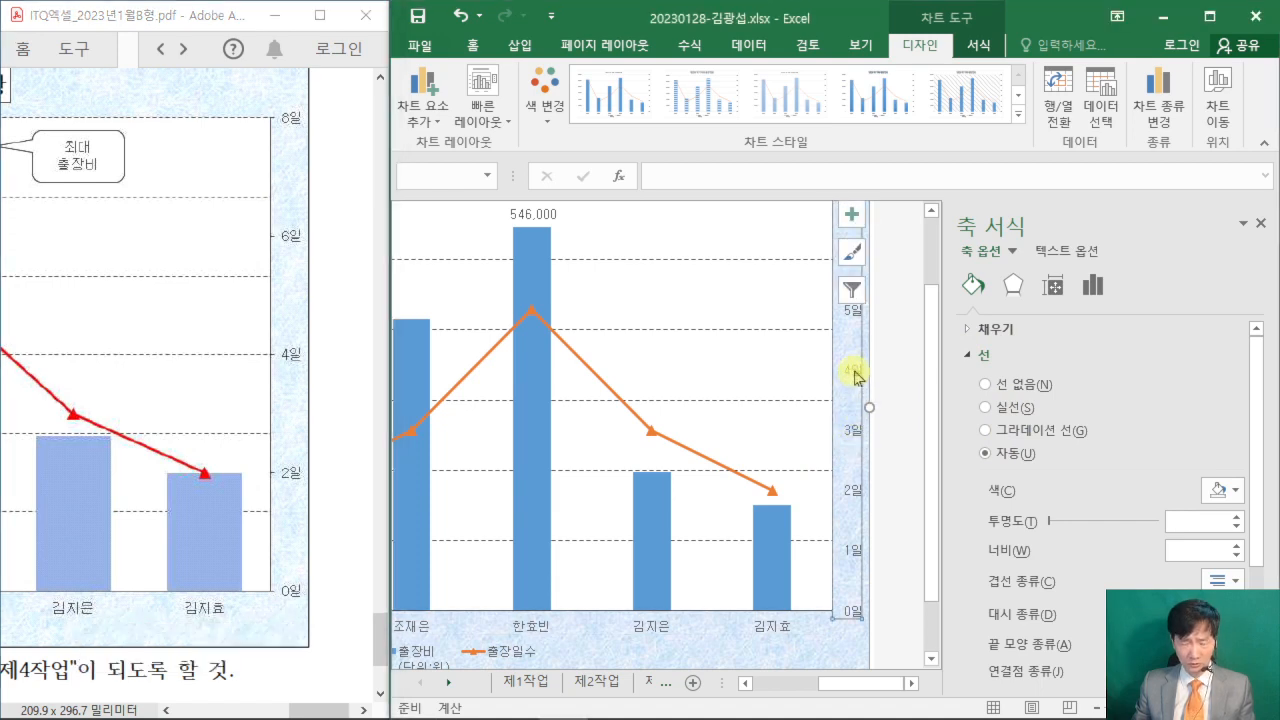
pyautogui.click(986, 407)
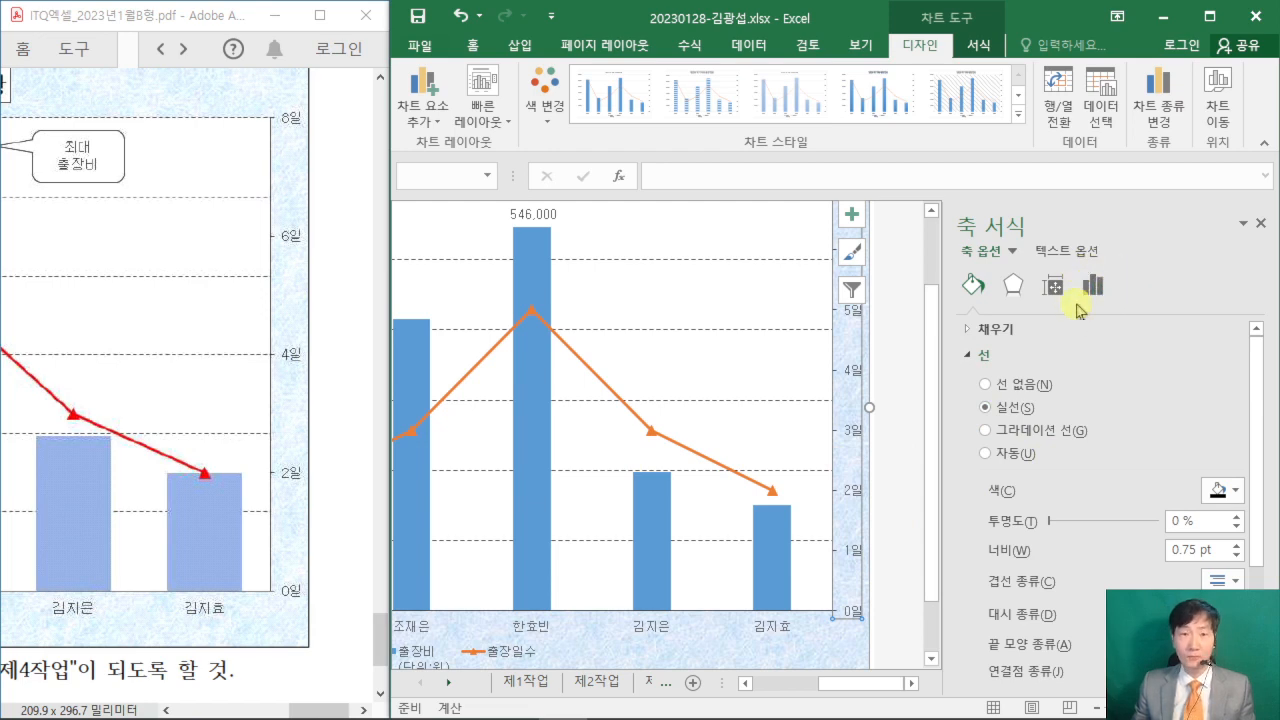
# - Set the secondary vertical axis's major unit (주 단위) to 2 to match the PDF example
pyautogui.click(1093, 287)
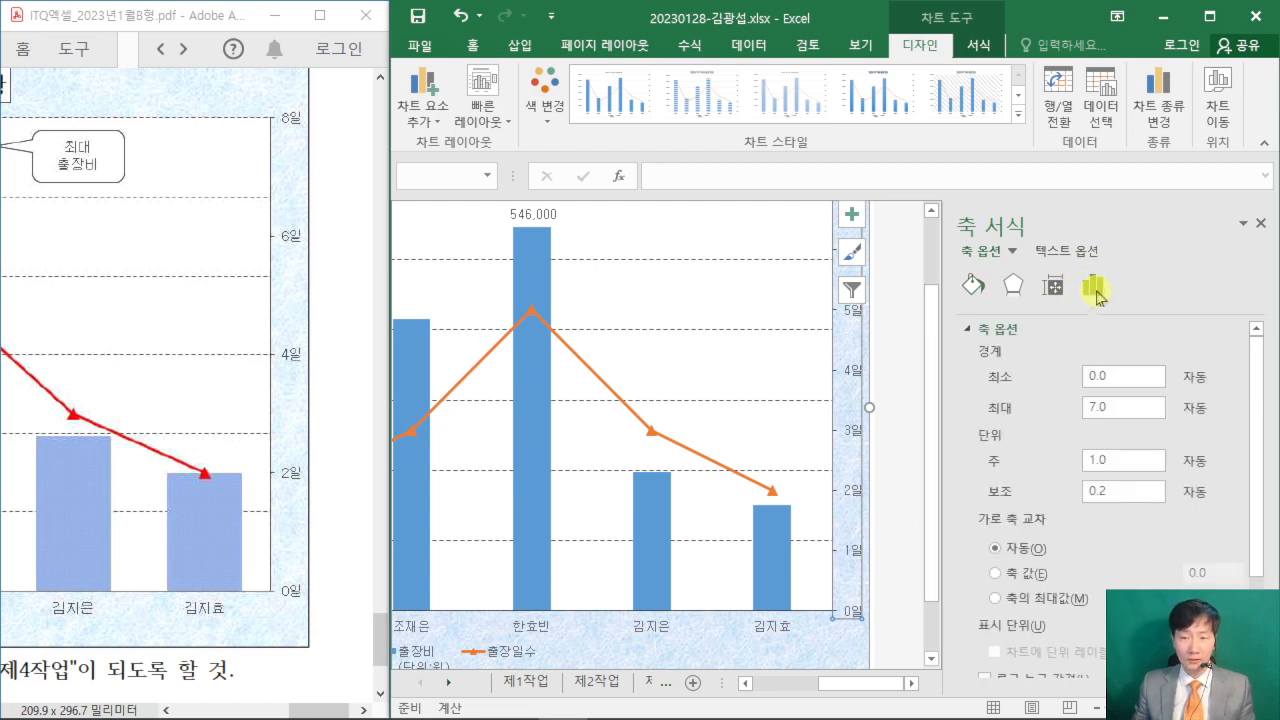
pyautogui.click(1016, 461)
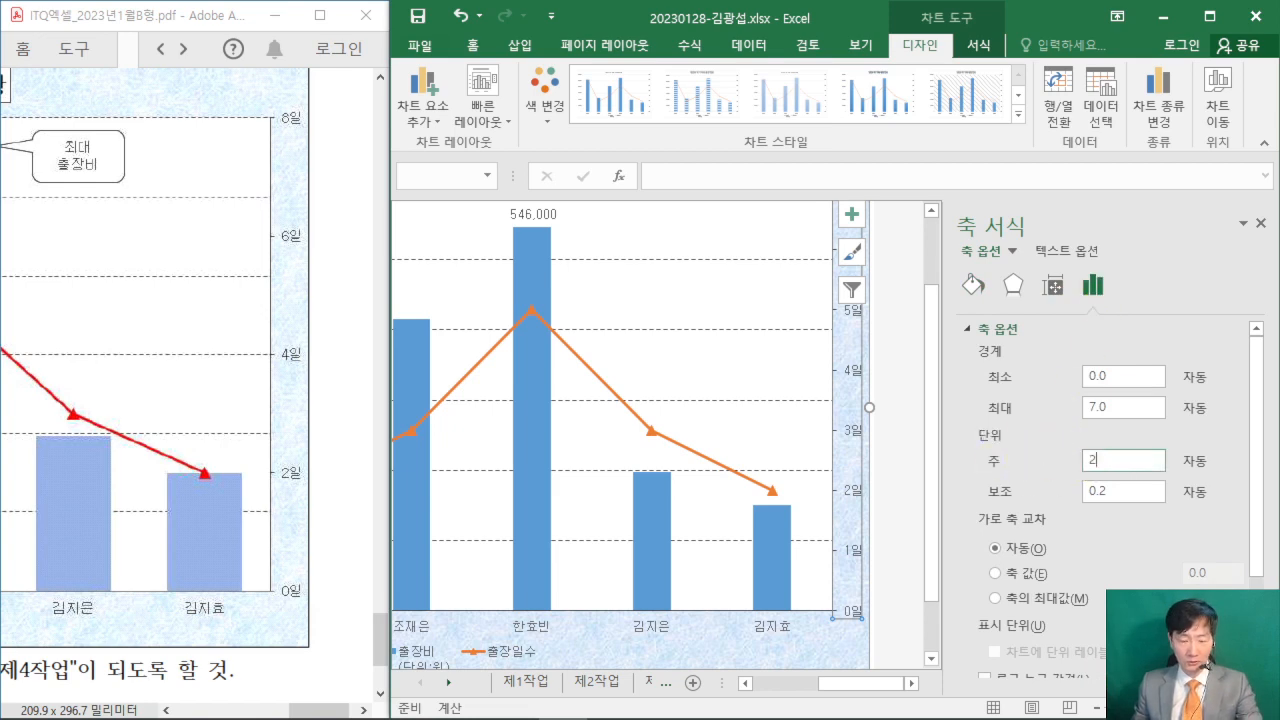
pyautogui.press('Return')
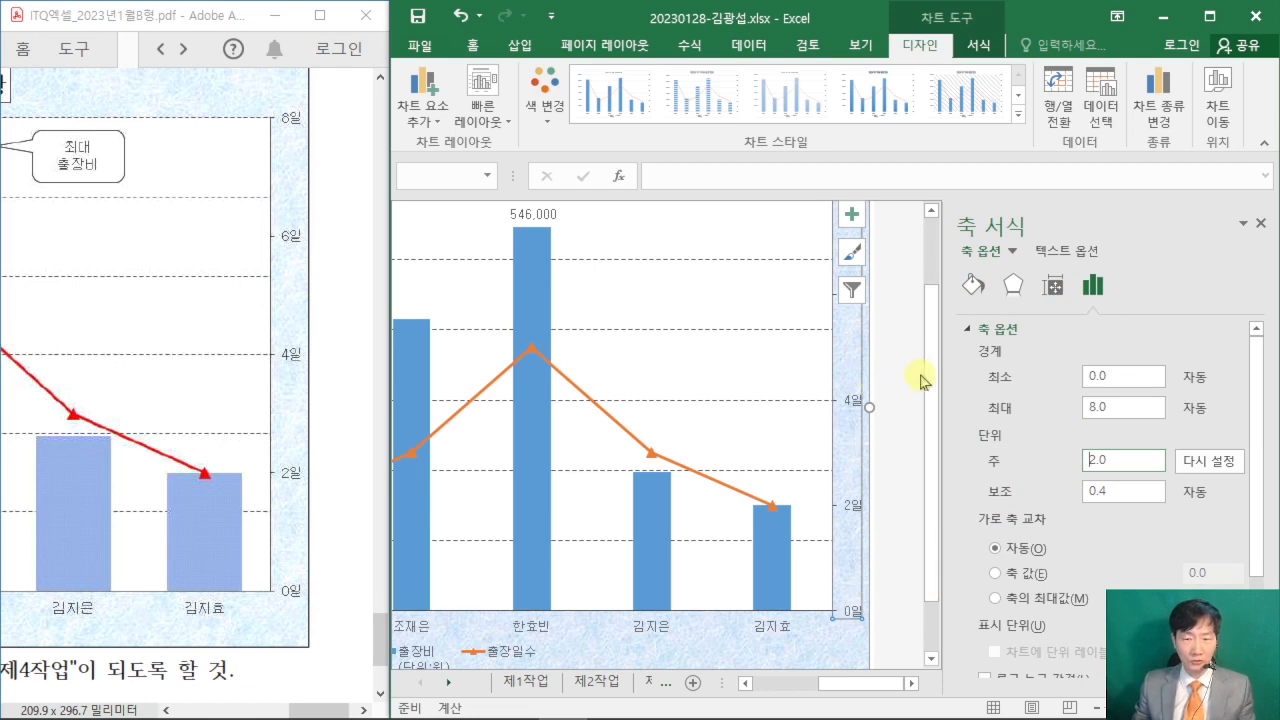
pyautogui.scroll(1, 928, 370)
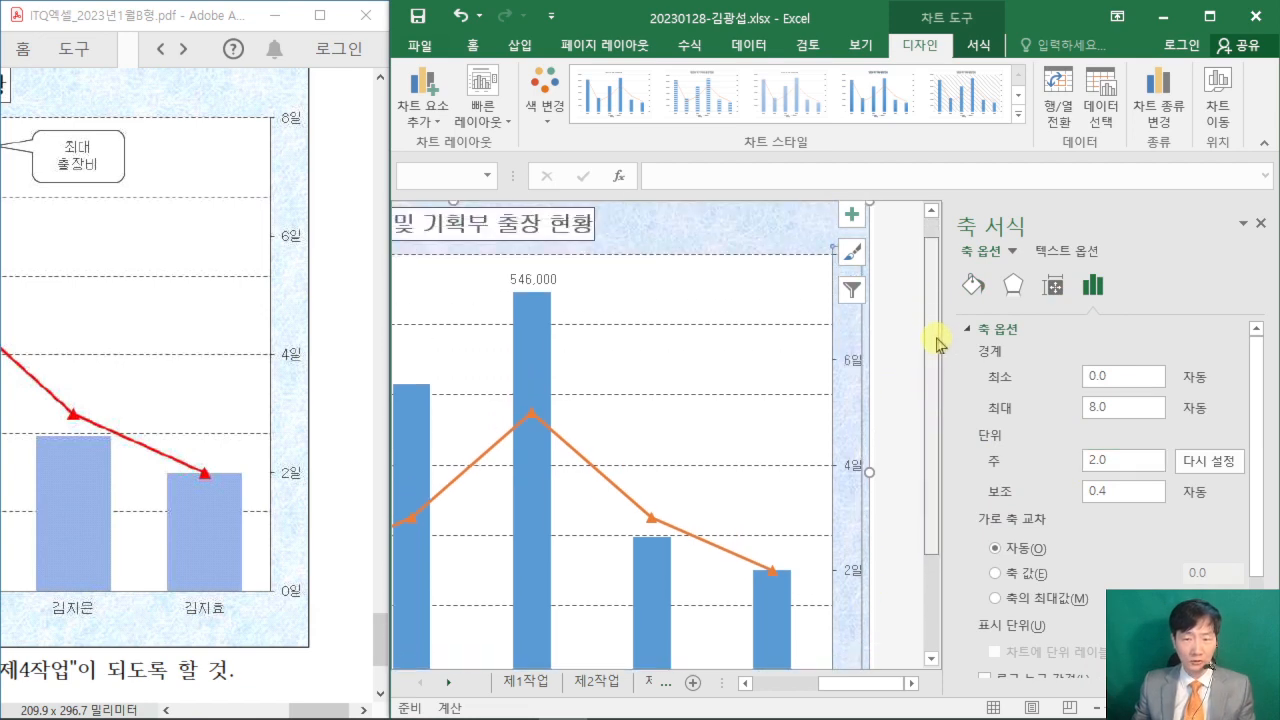
# - Set the gap width (간격 너비) of the 출장비 column series to 80%
pyautogui.scroll(-1, 938, 343)
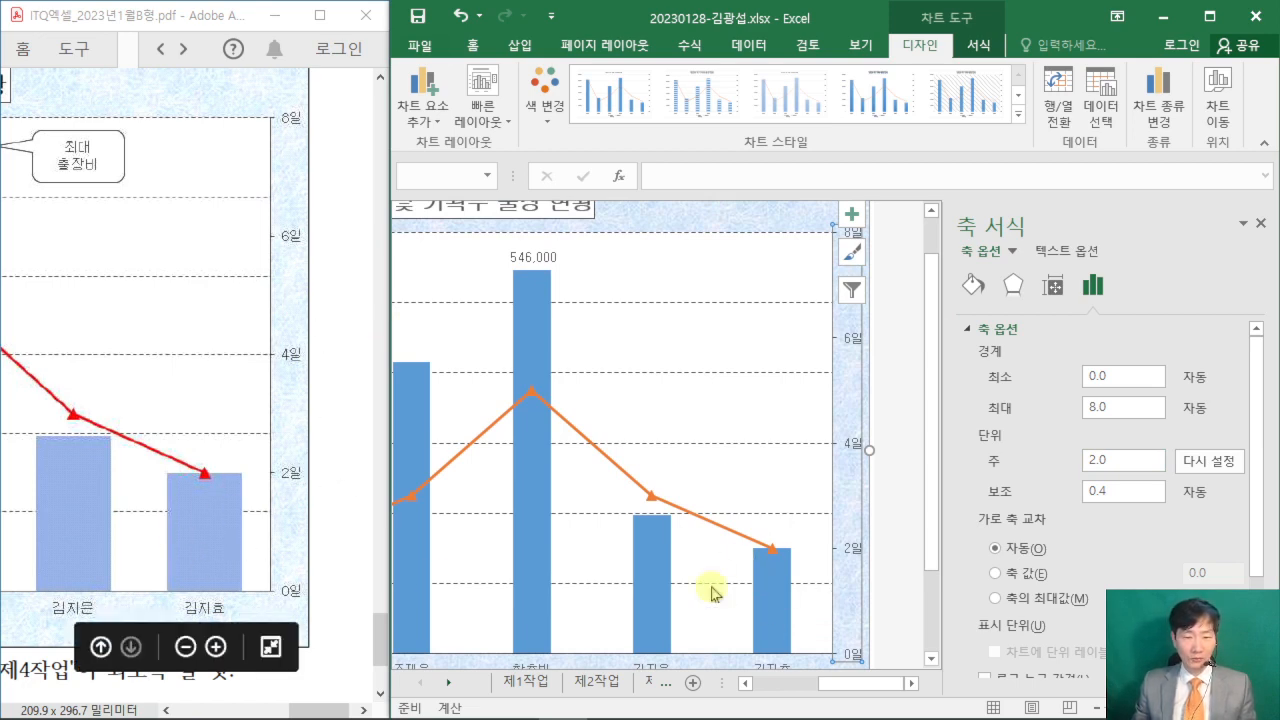
pyautogui.click(766, 586)
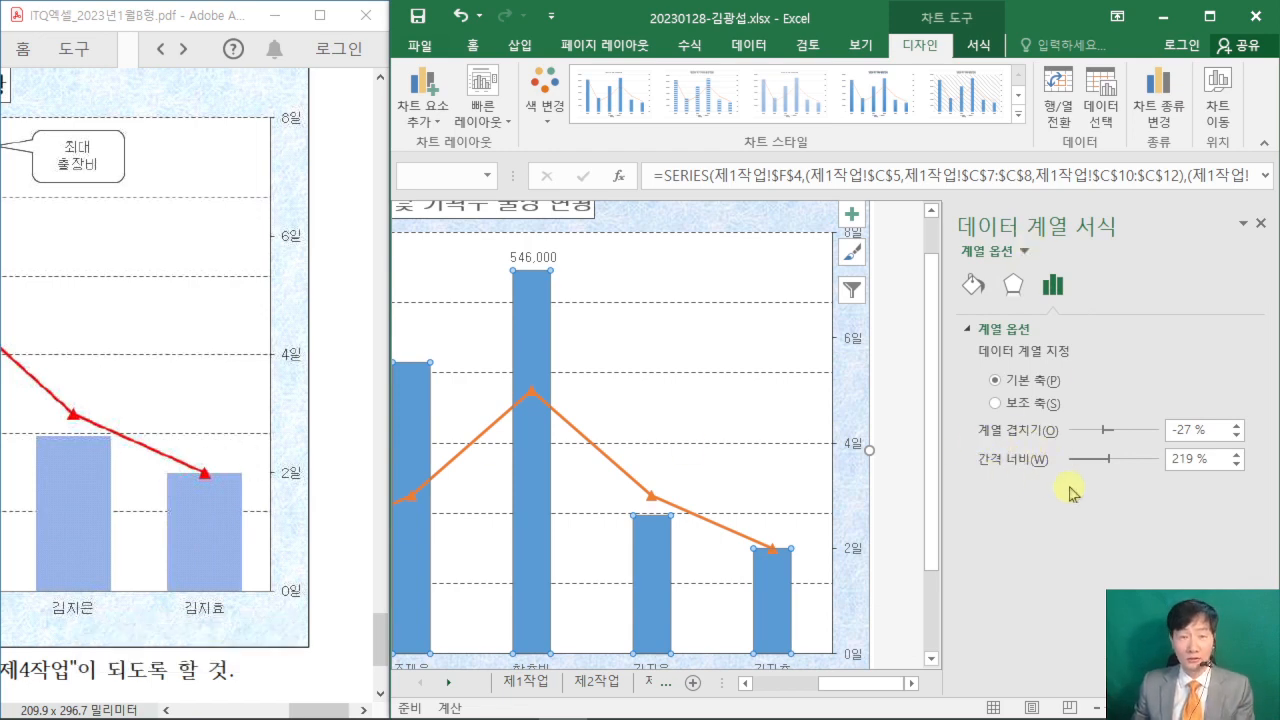
pyautogui.moveTo(1192, 459); pyautogui.dragTo(1115, 490)
pyautogui.write('80')
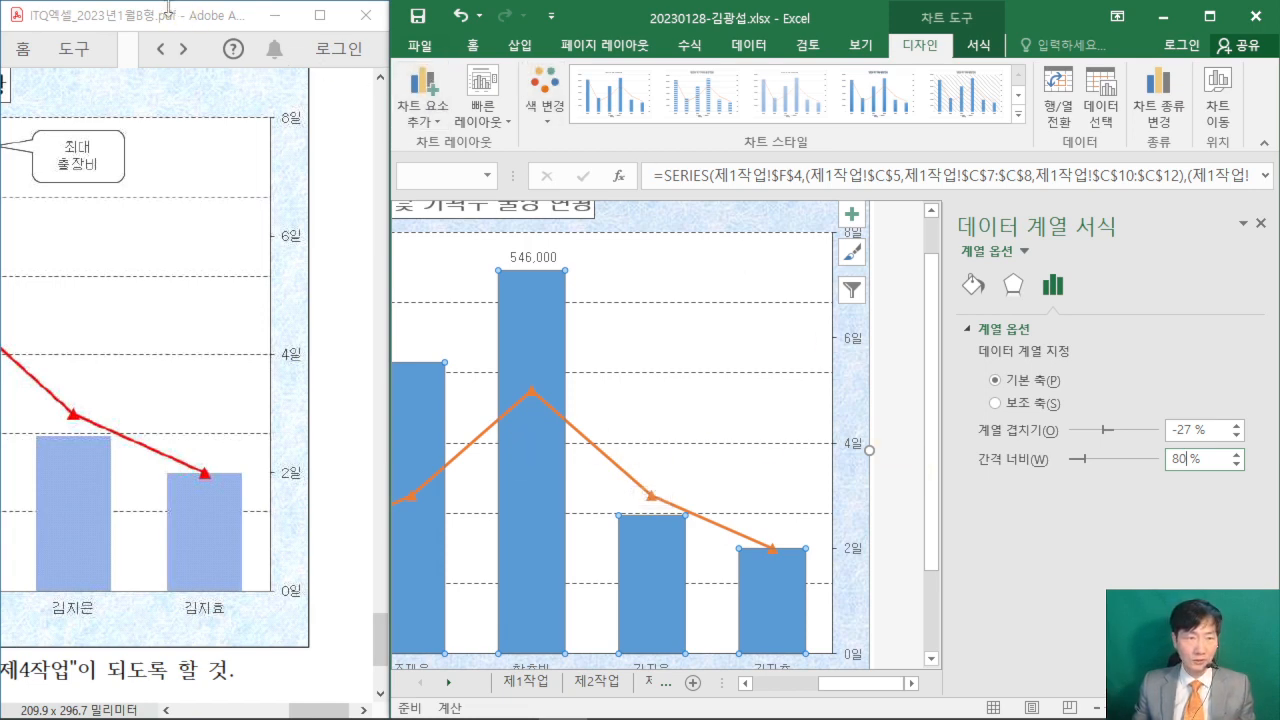
# - Rearrange the windows so the whole Excel chart width and the PDF's legend condition (8) are visible, and bring the chart's legend into view
pyautogui.moveTo(168, 4); pyautogui.dragTo(129, 429)
pyautogui.scroll(6, 234, 625)
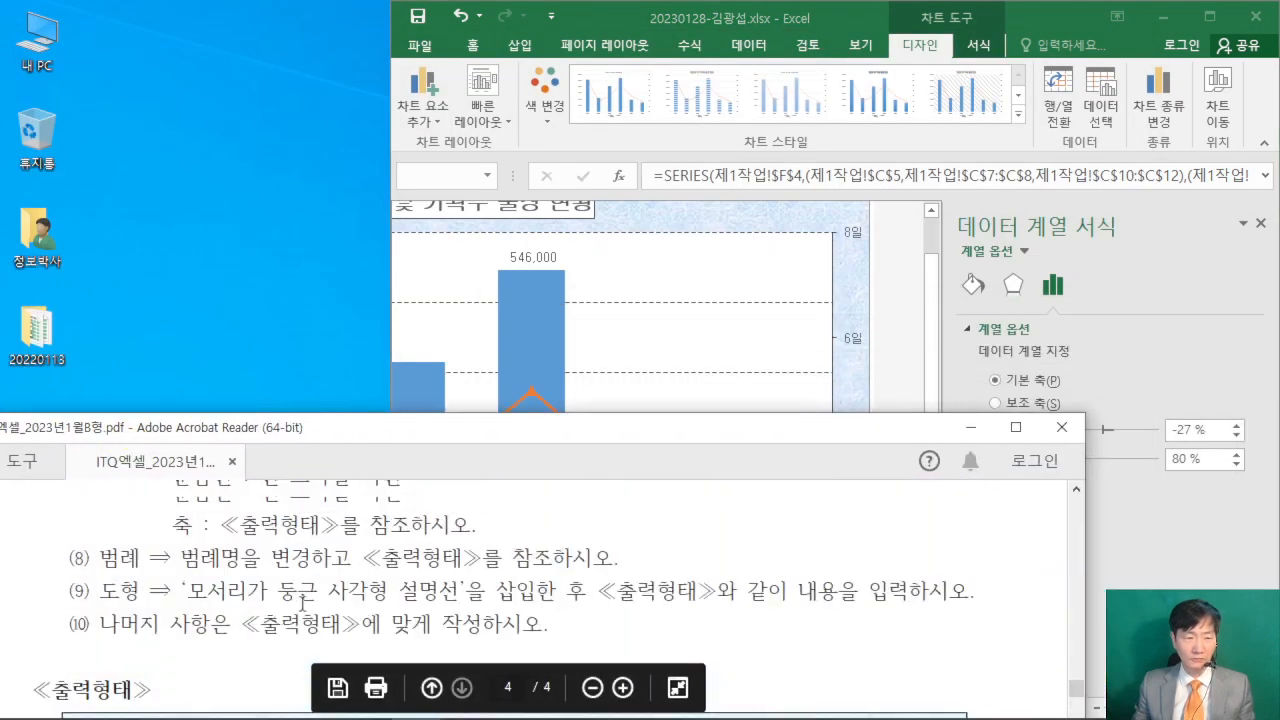
pyautogui.scroll(-1, 298, 601)
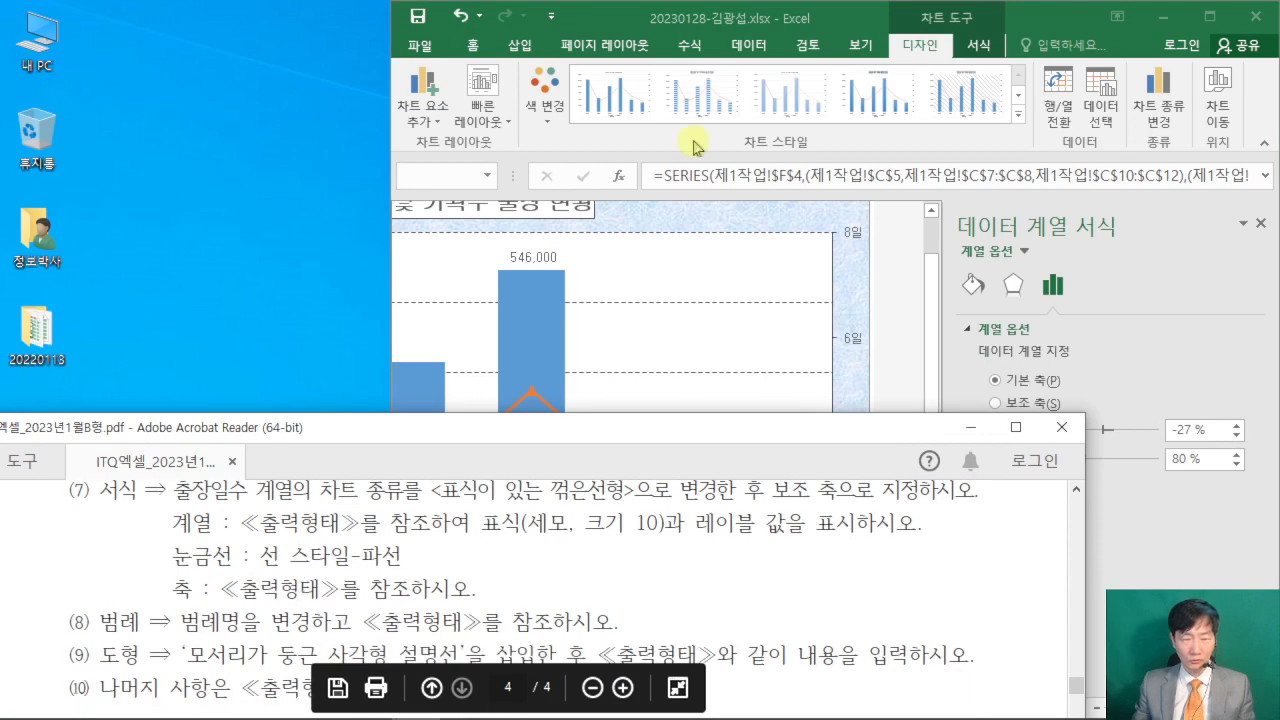
pyautogui.click(631, 21)
pyautogui.moveTo(631, 21); pyautogui.dragTo(246, 21)
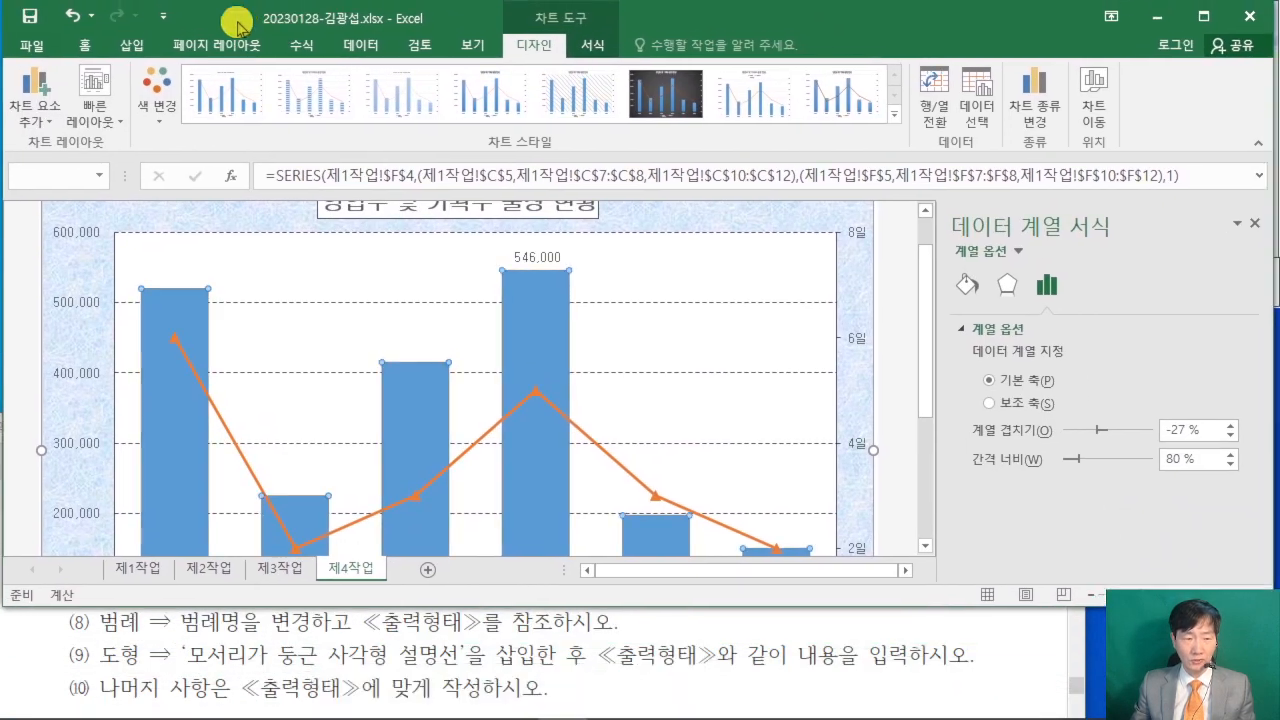
pyautogui.scroll(1, 748, 403)
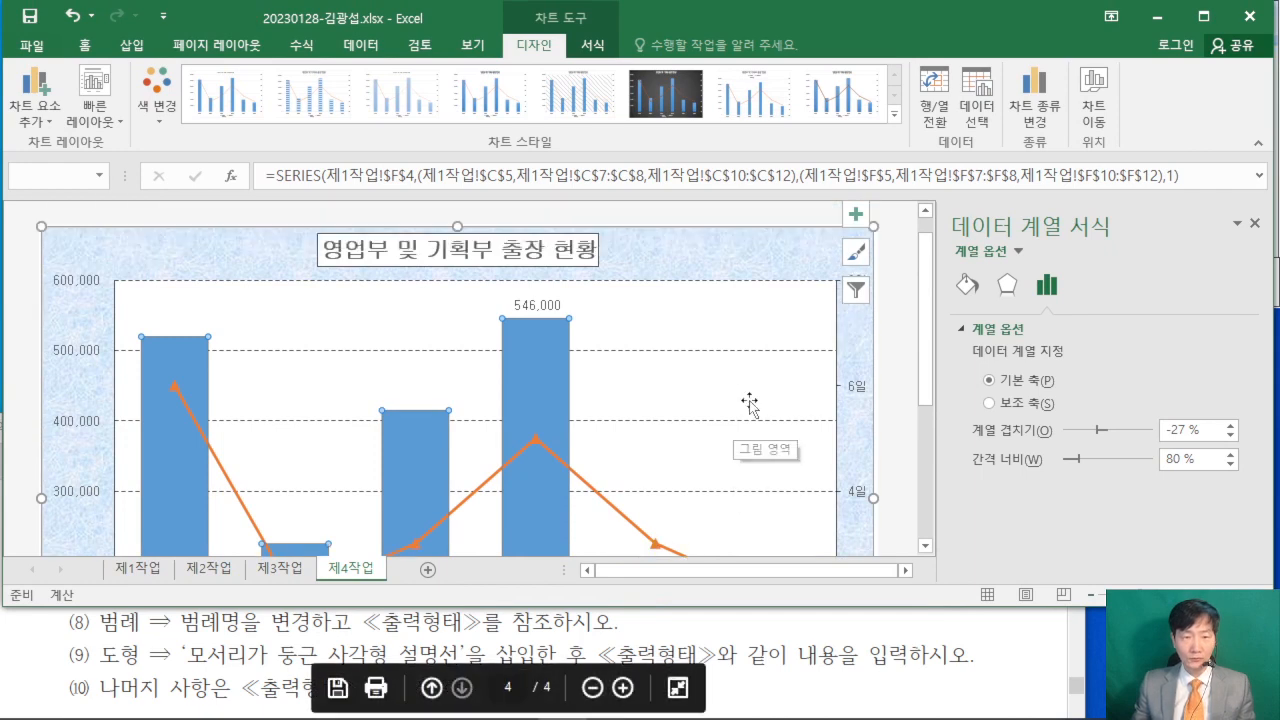
pyautogui.scroll(-4, 751, 400)
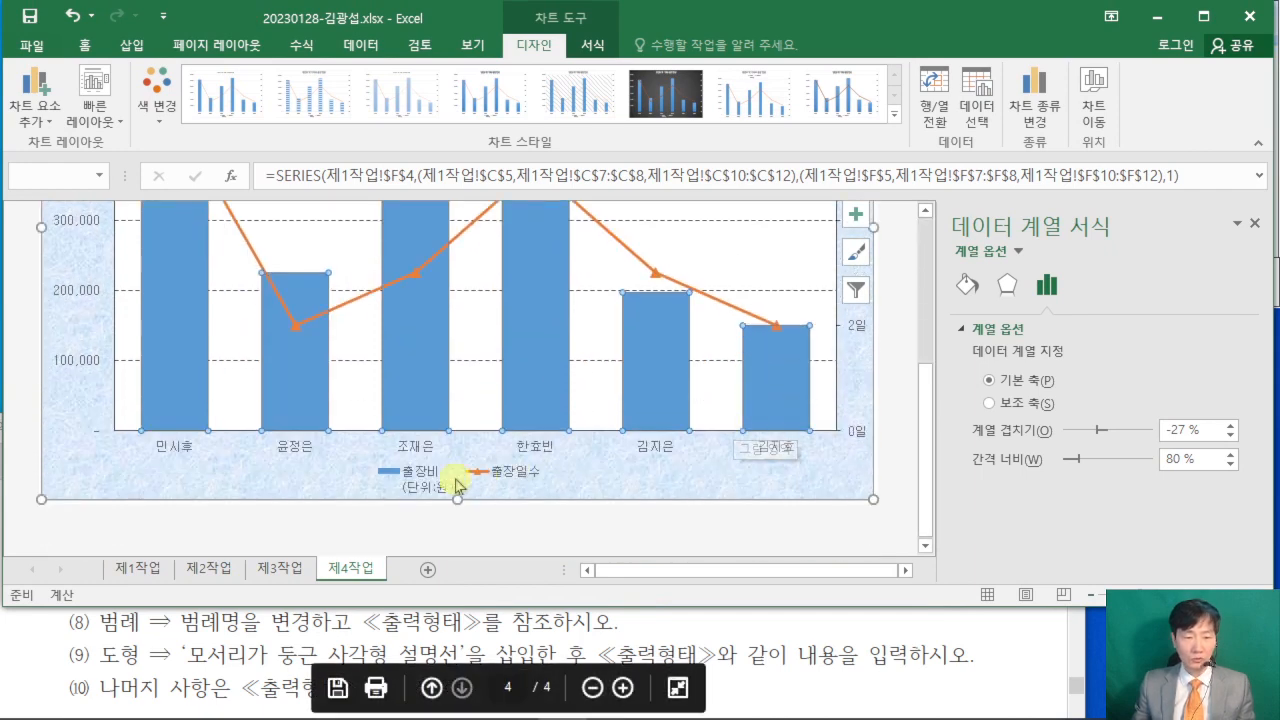
# - Examine the legend of the PDF's example chart beneath the Excel chart's legend to compare the series names
pyautogui.click(990, 669)
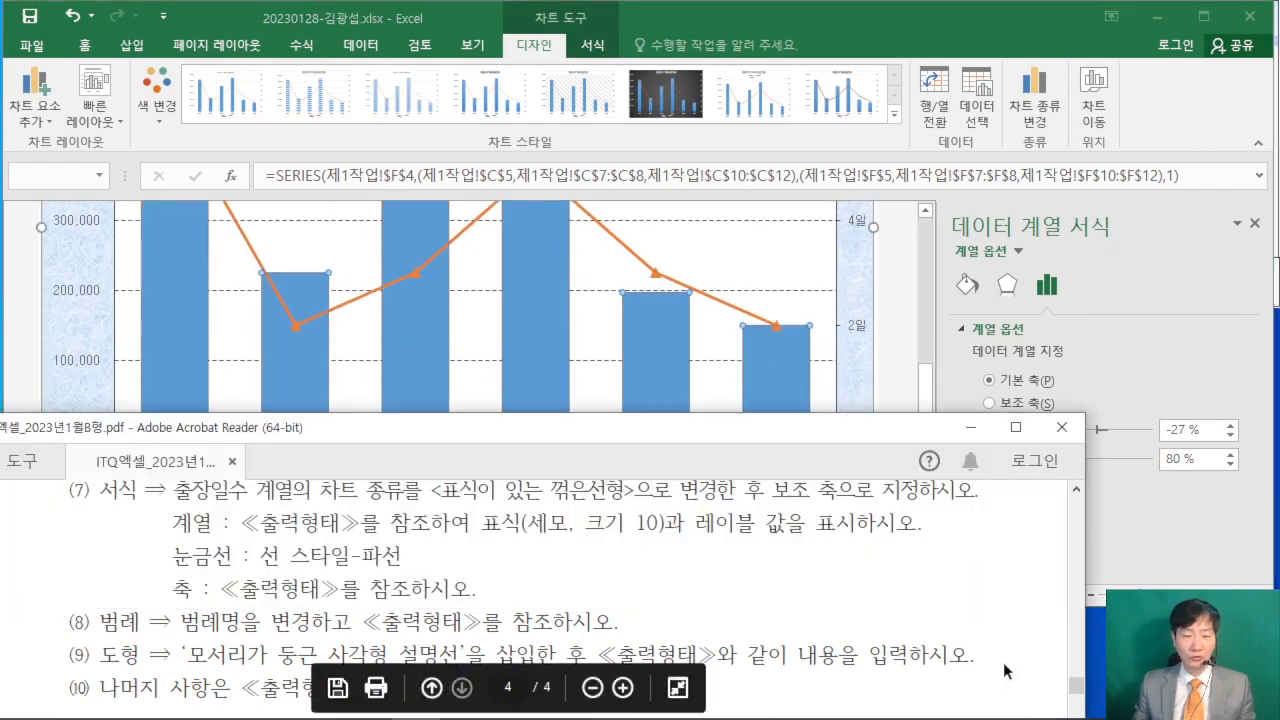
pyautogui.scroll(-5, 1003, 655)
pyautogui.scroll(-4, 1000, 640)
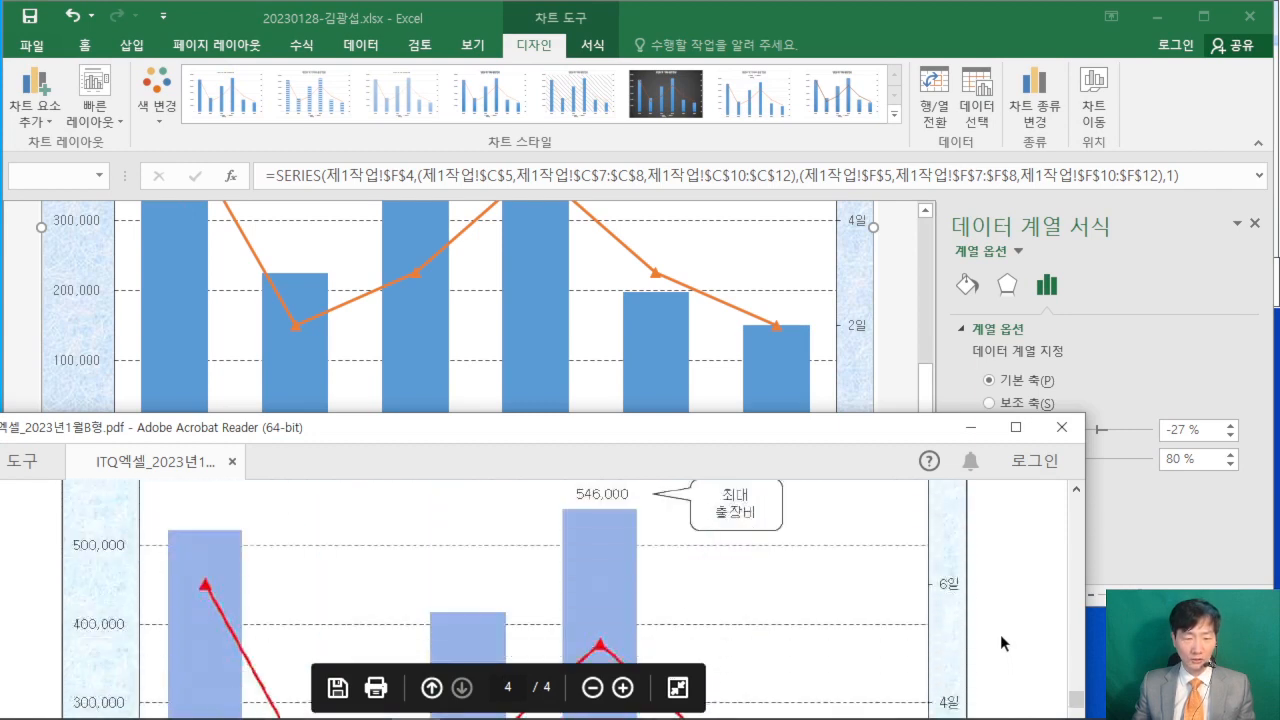
pyautogui.moveTo(731, 428); pyautogui.dragTo(773, 515)
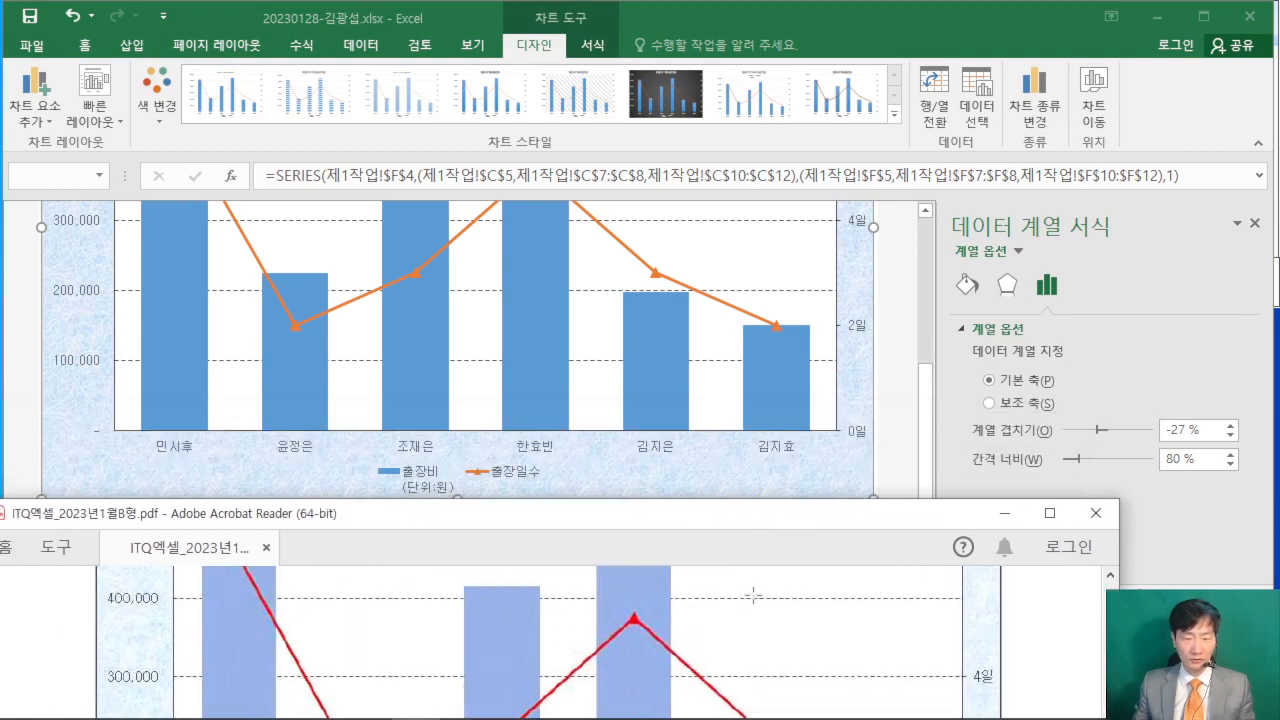
pyautogui.scroll(-6, 772, 578)
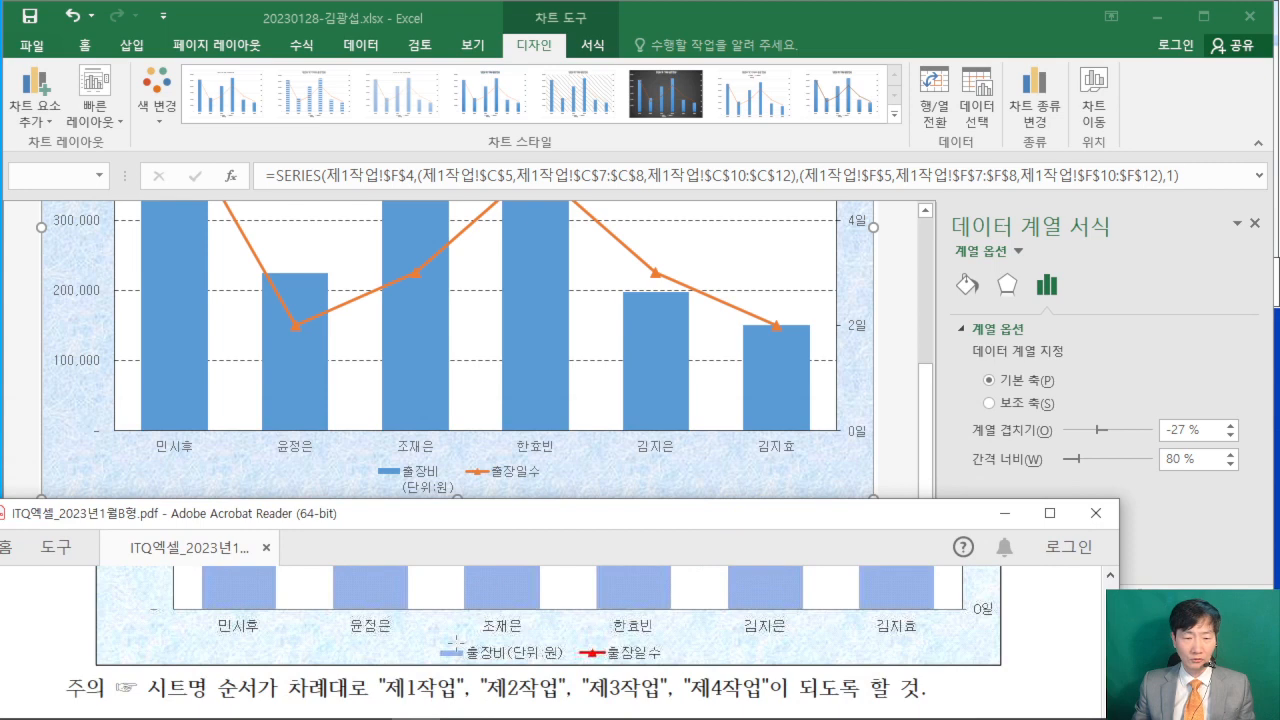
# - Rename the 출장비 column series to the one-line name 출장비(단위:원) in the chart's data source so the legend matches the PDF
pyautogui.click(898, 440)
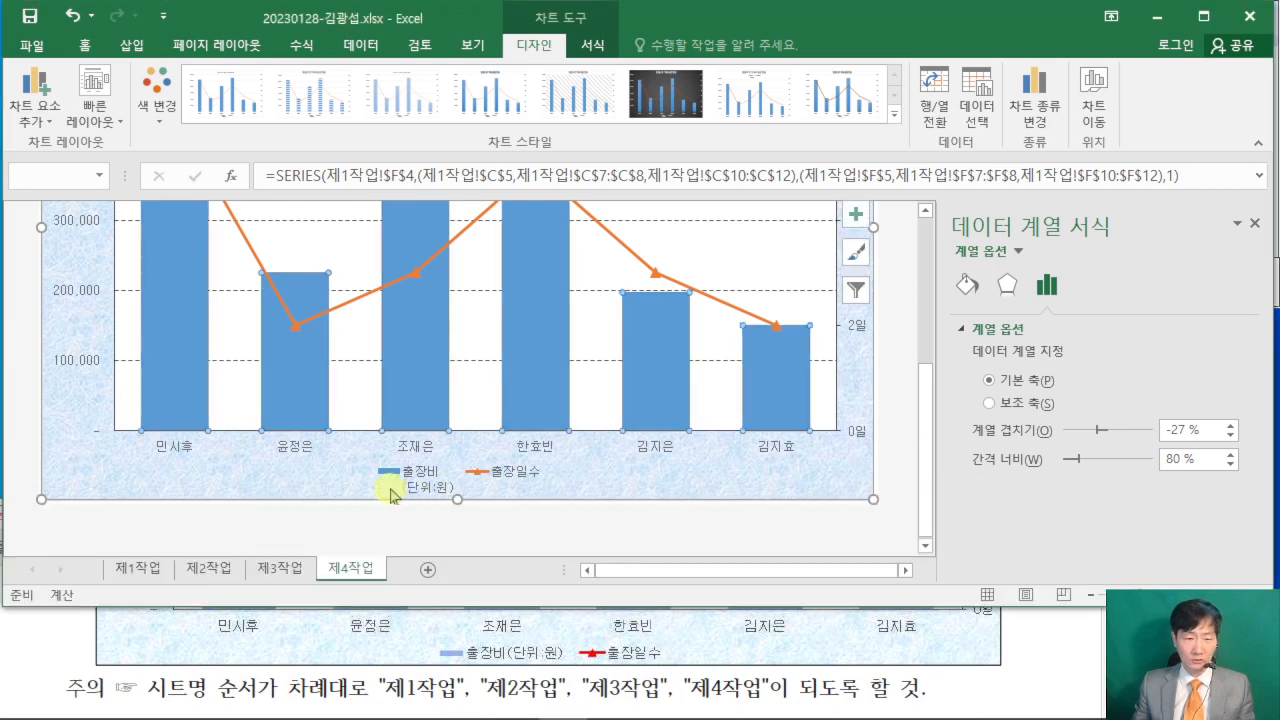
pyautogui.click(428, 481)
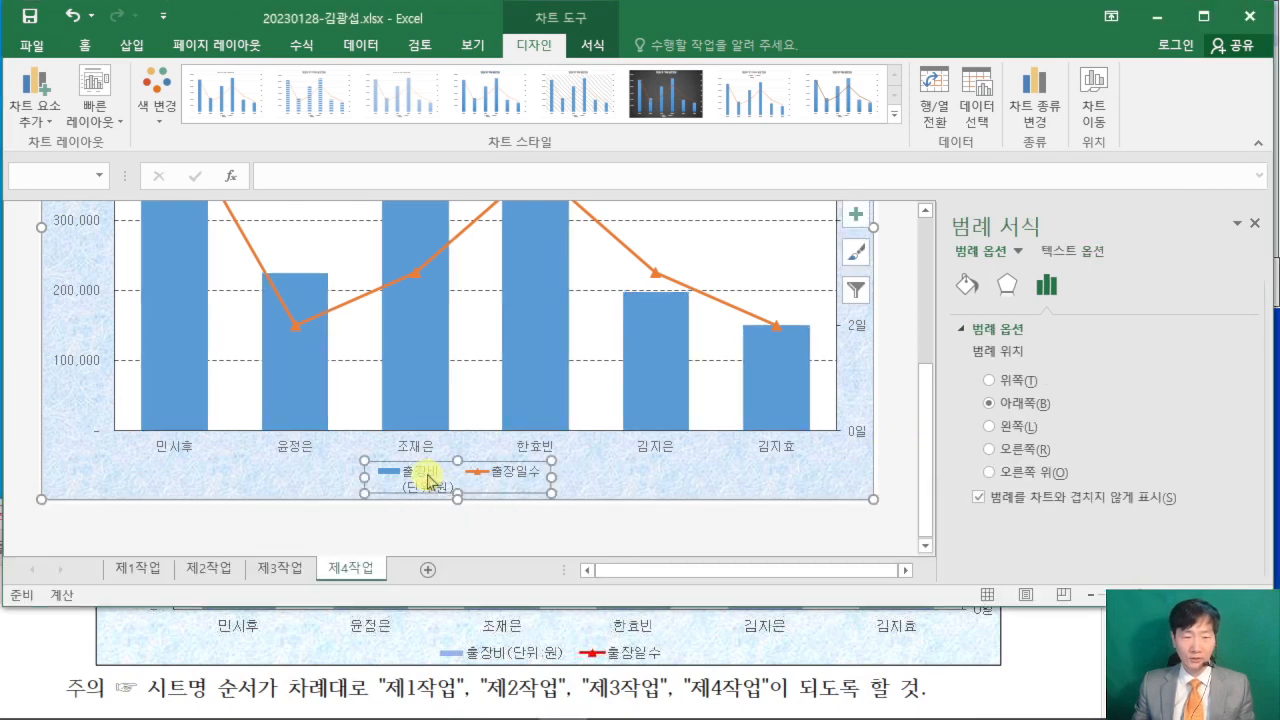
pyautogui.rightClick(428, 481)
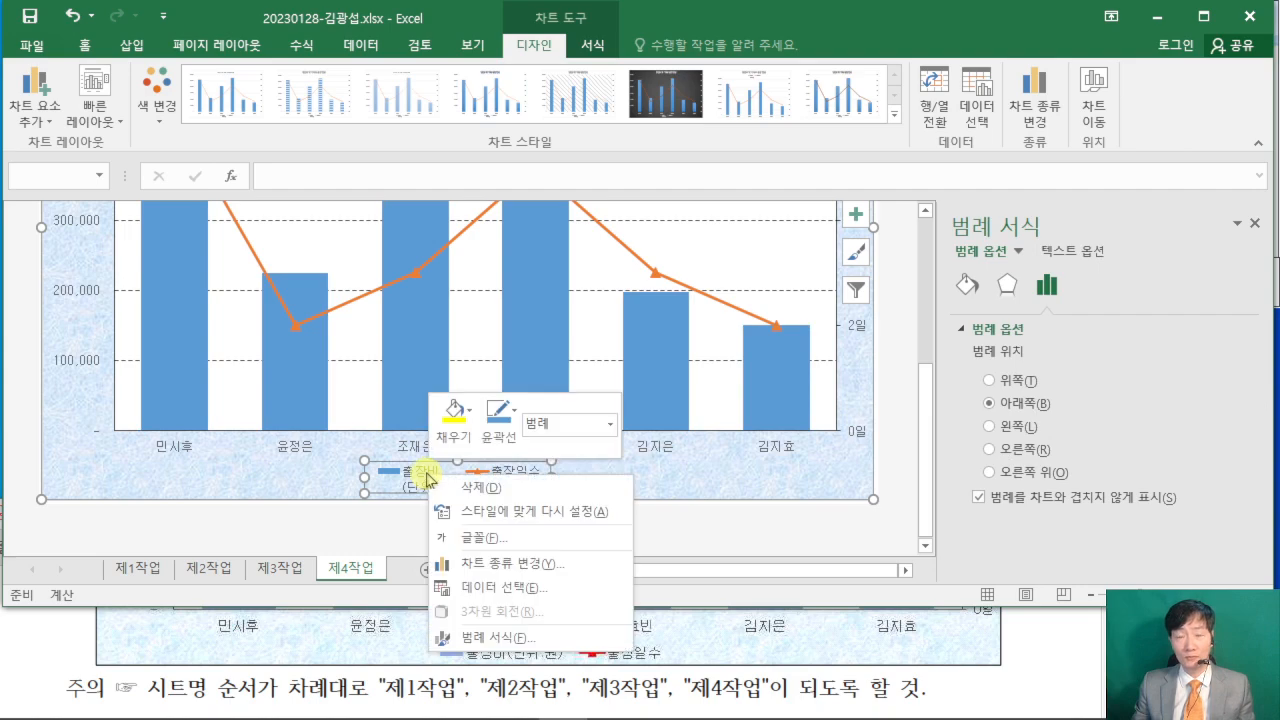
pyautogui.click(578, 590)
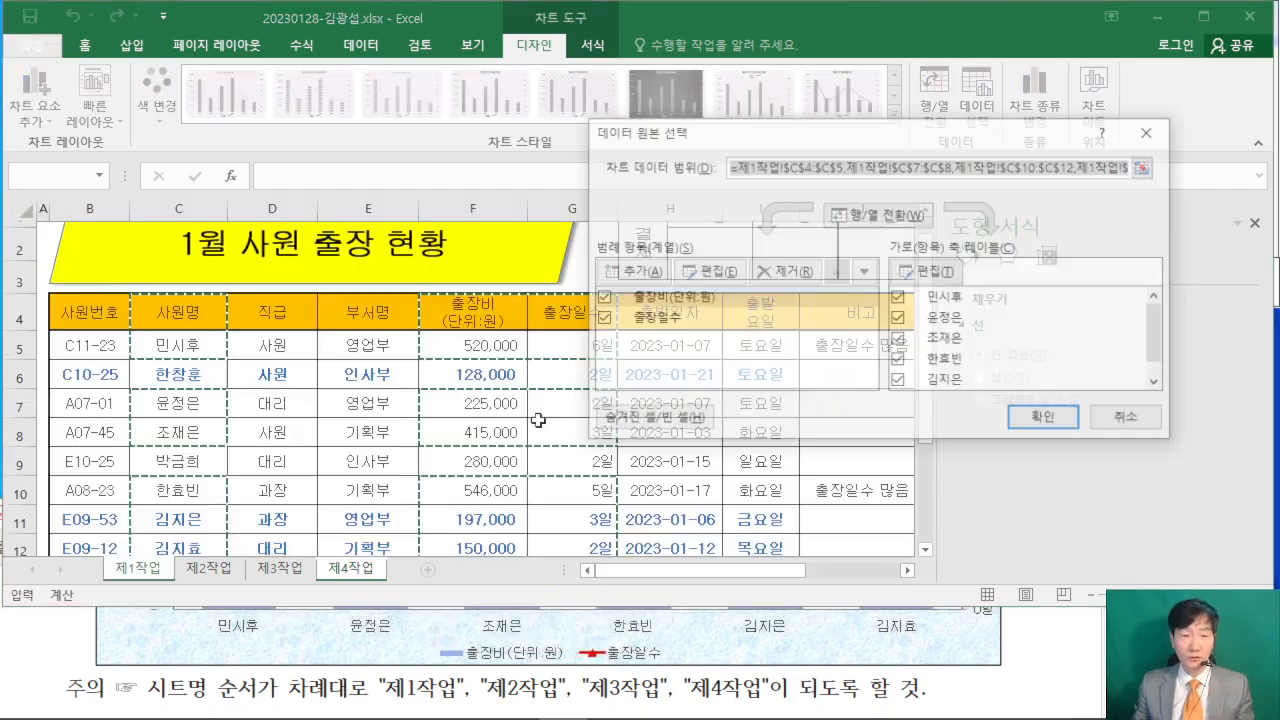
pyautogui.moveTo(710, 143); pyautogui.dragTo(428, 123)
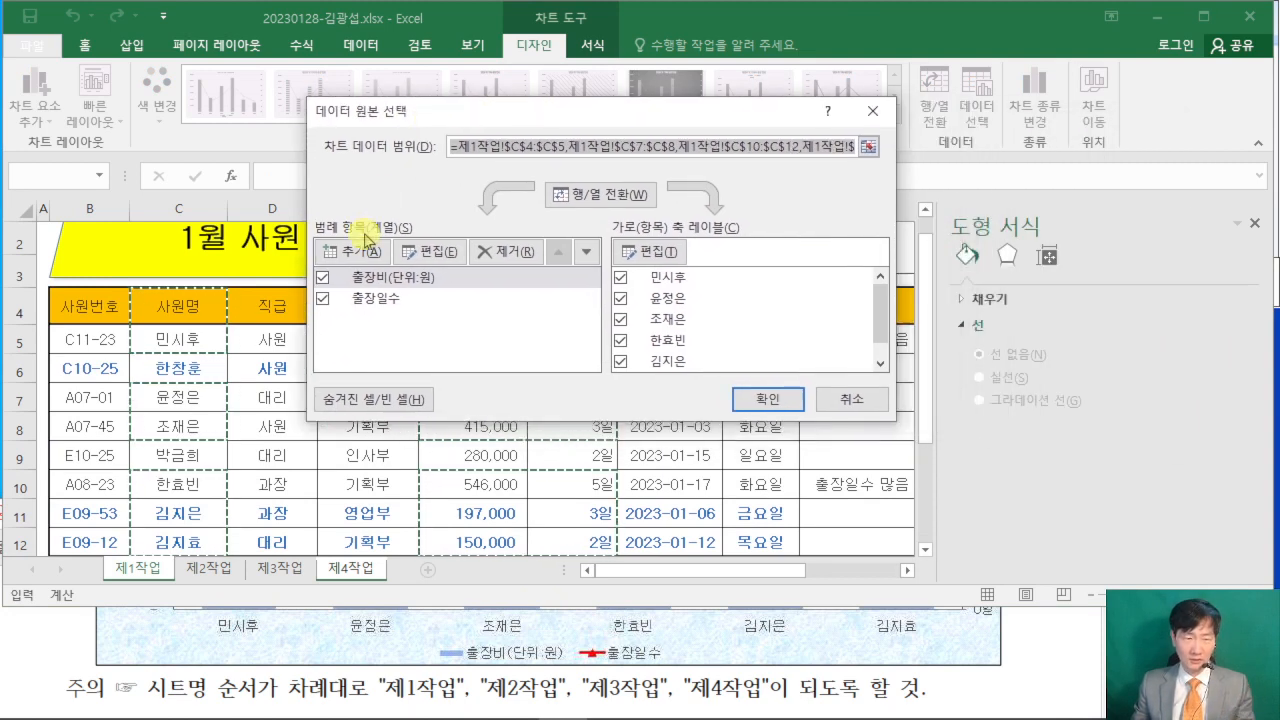
pyautogui.click(385, 278)
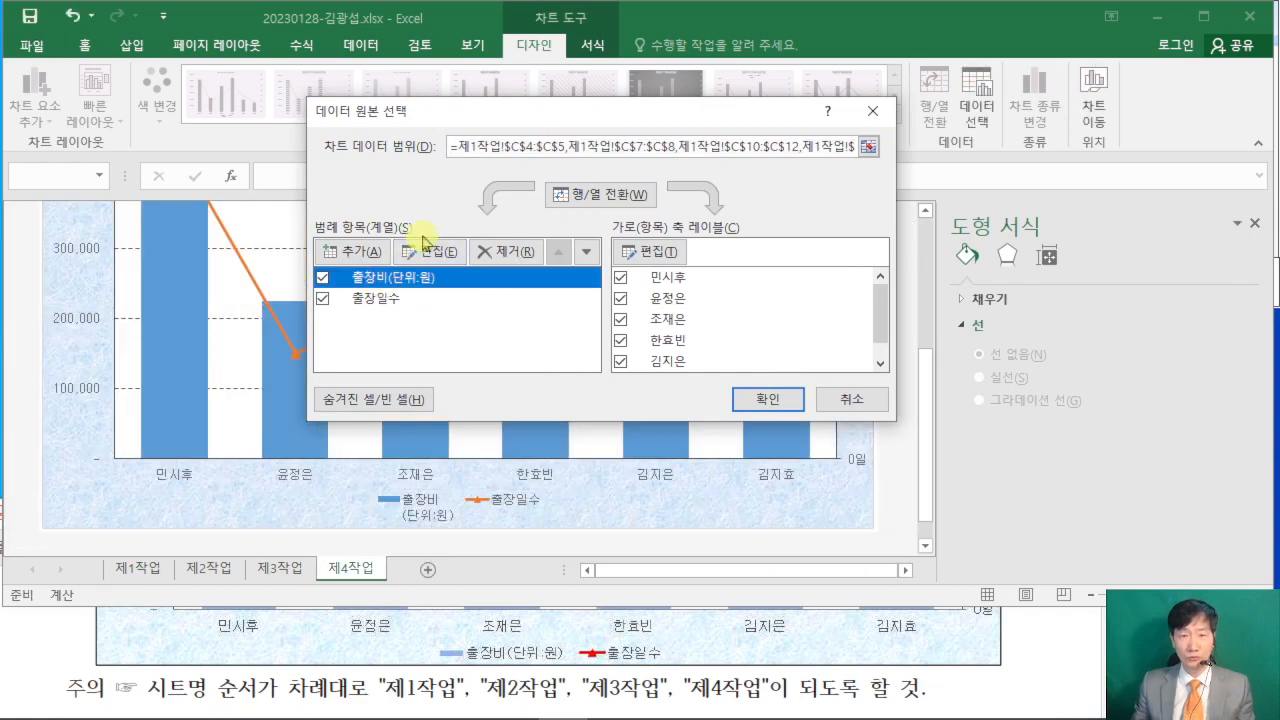
pyautogui.click(441, 256)
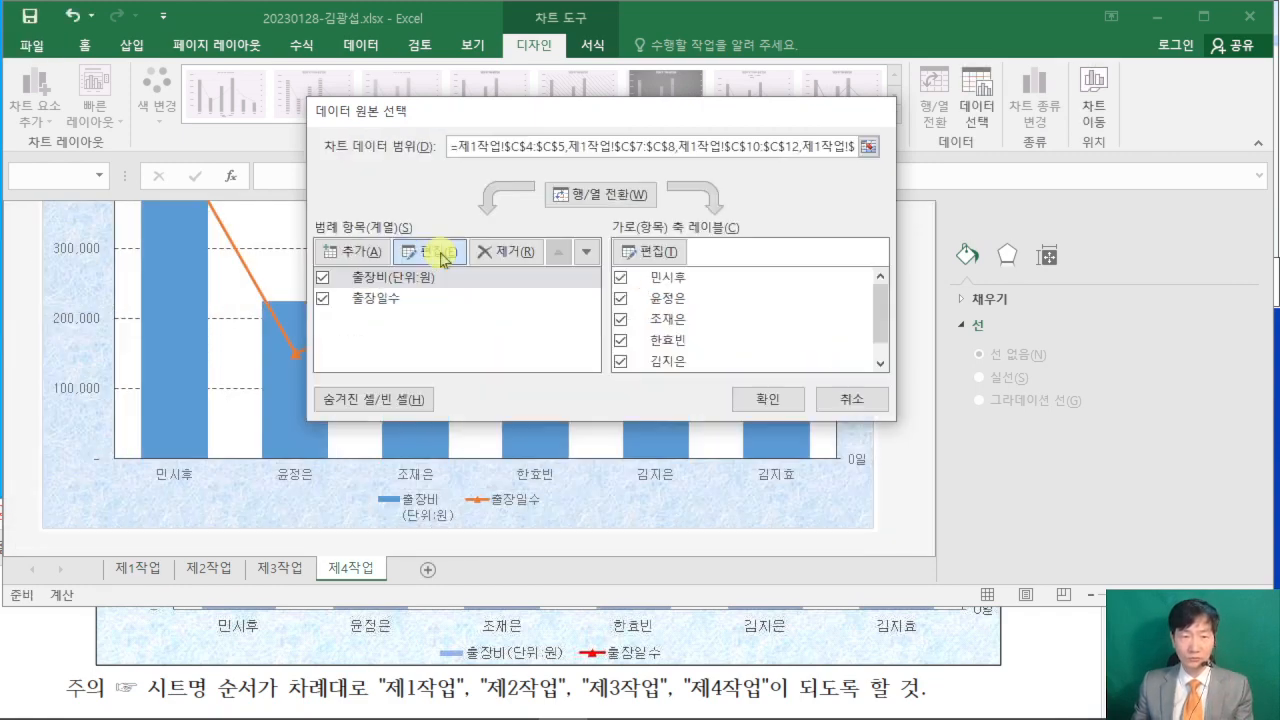
pyautogui.moveTo(833, 215); pyautogui.dragTo(698, 190)
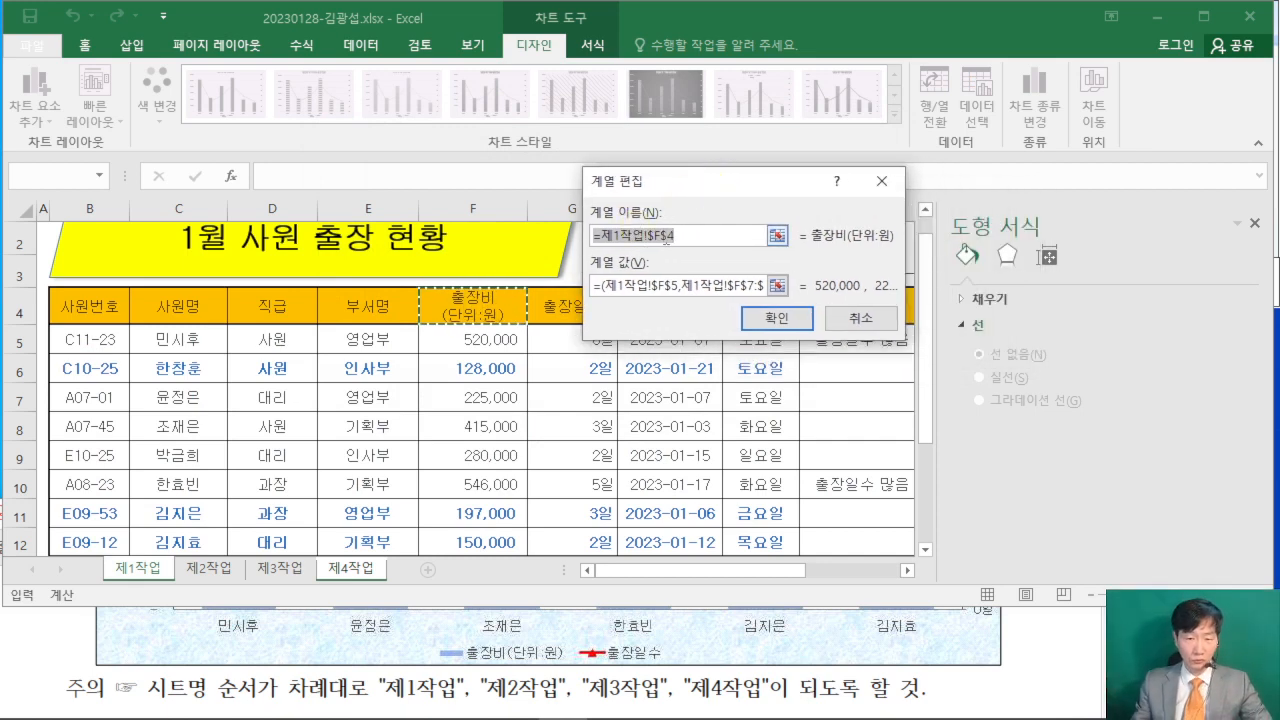
pyautogui.write('출장비')
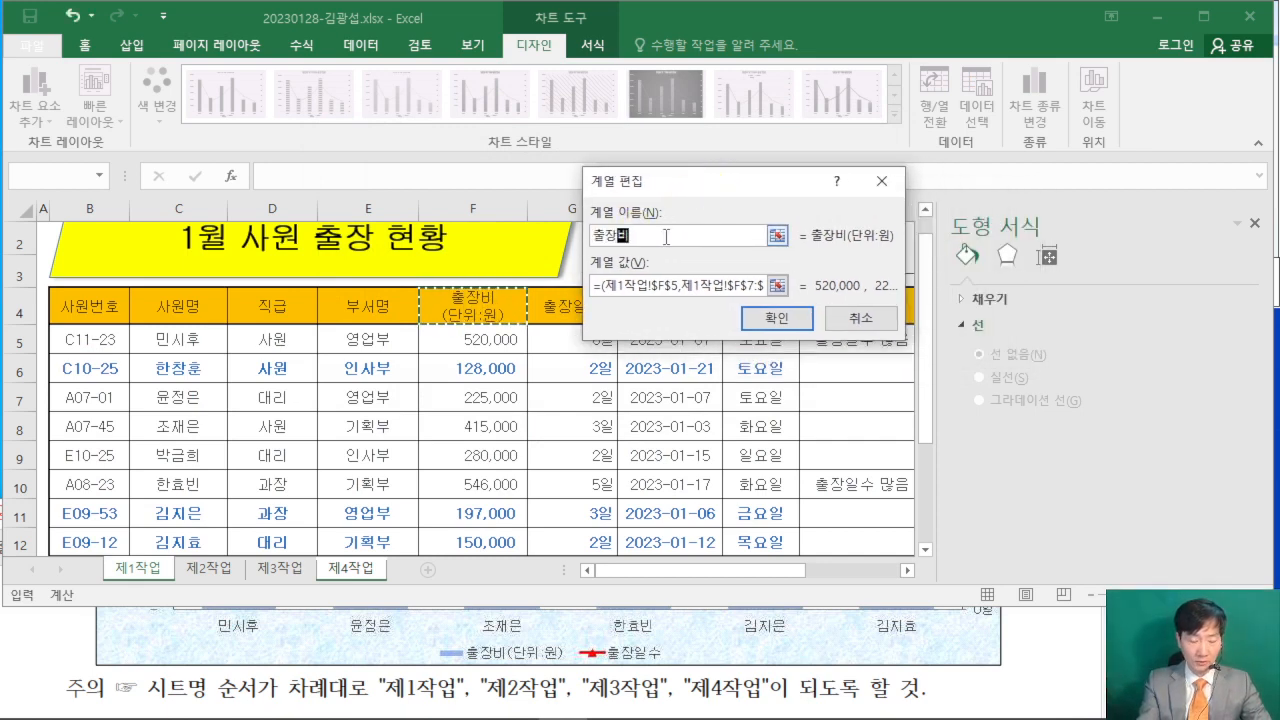
pyautogui.write('(단위:원')
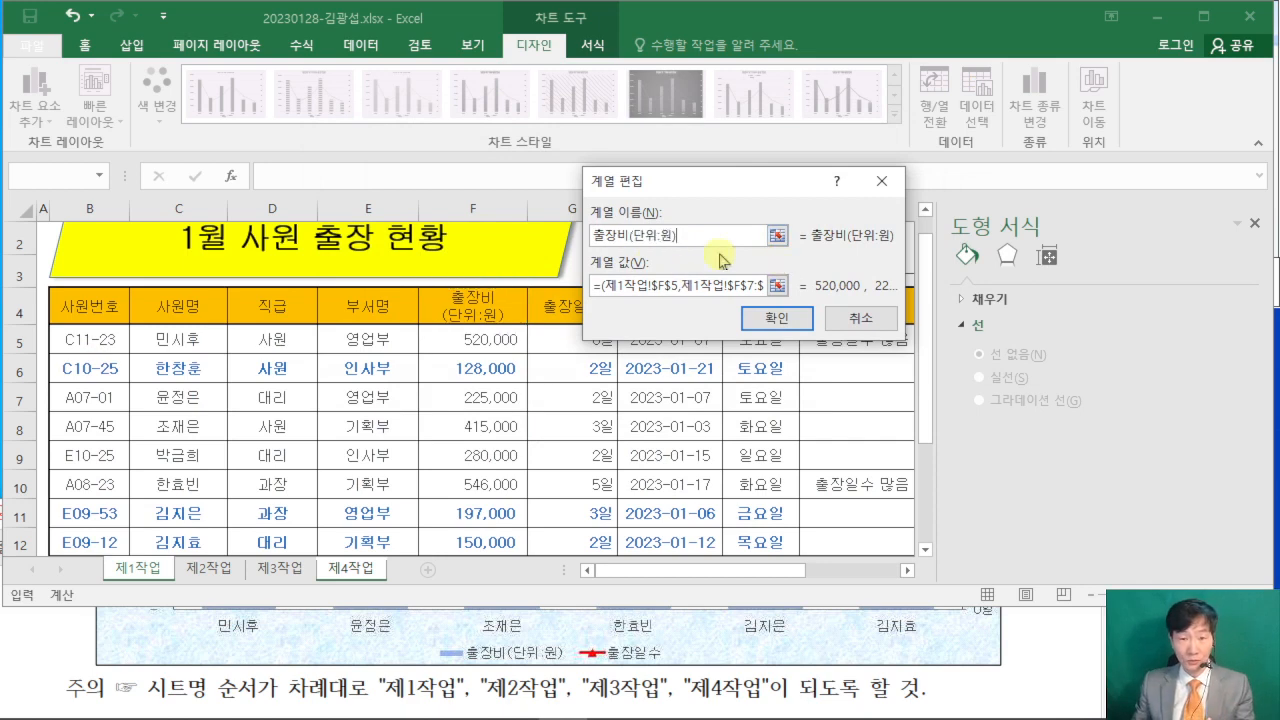
pyautogui.click(777, 317)
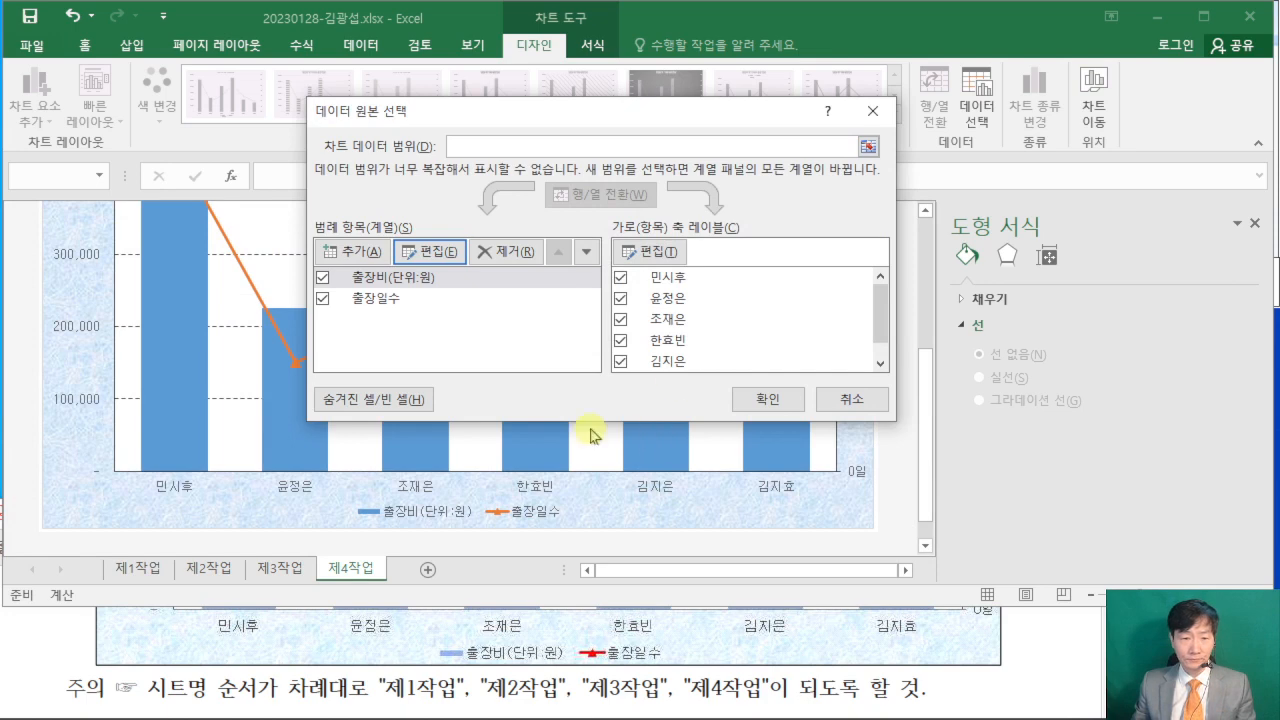
pyautogui.click(772, 399)
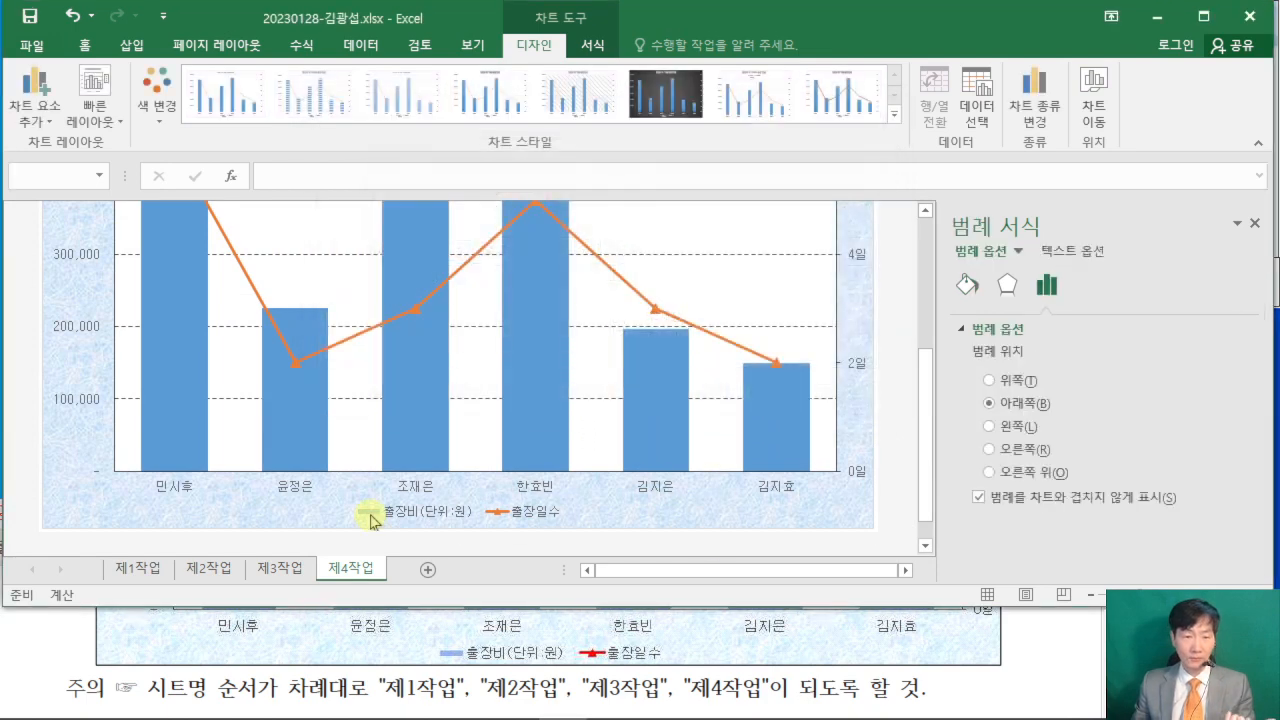
pyautogui.click(372, 520)
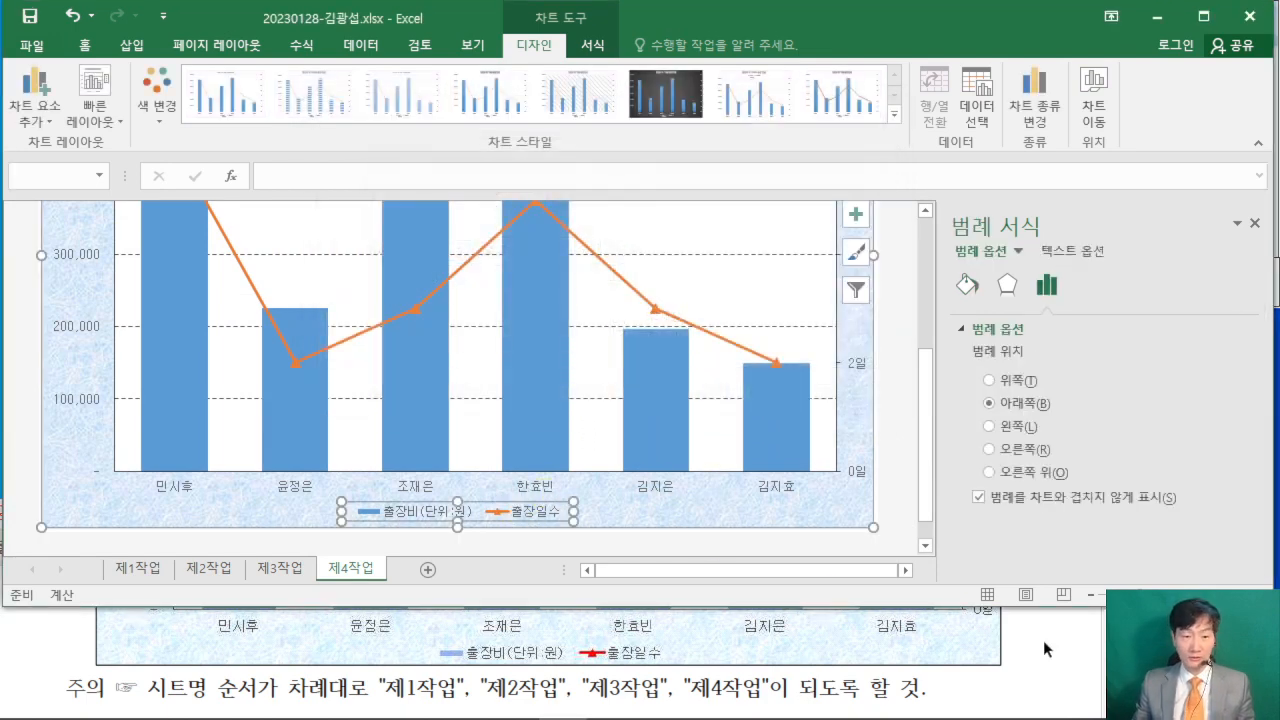
# - Read condition (9) about the rounded rectangular callout in the exam PDF and examine the callout in its example chart
pyautogui.click(1043, 640)
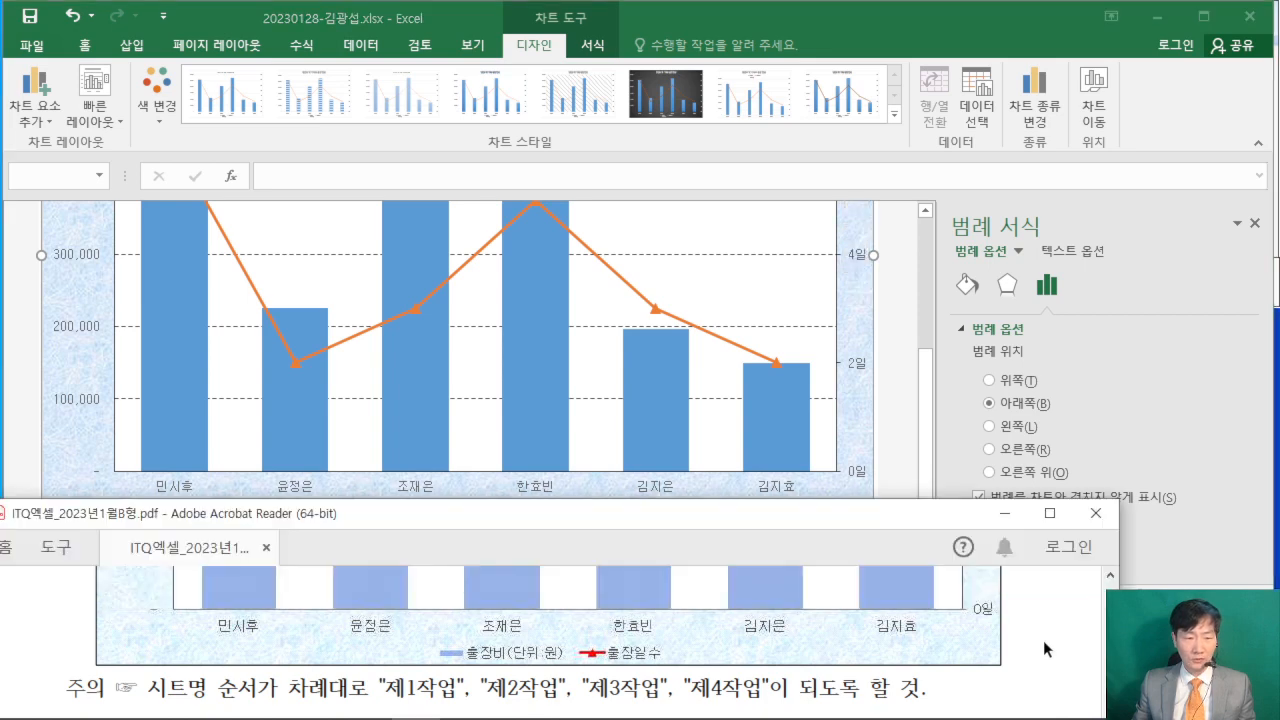
pyautogui.scroll(5, 1033, 635)
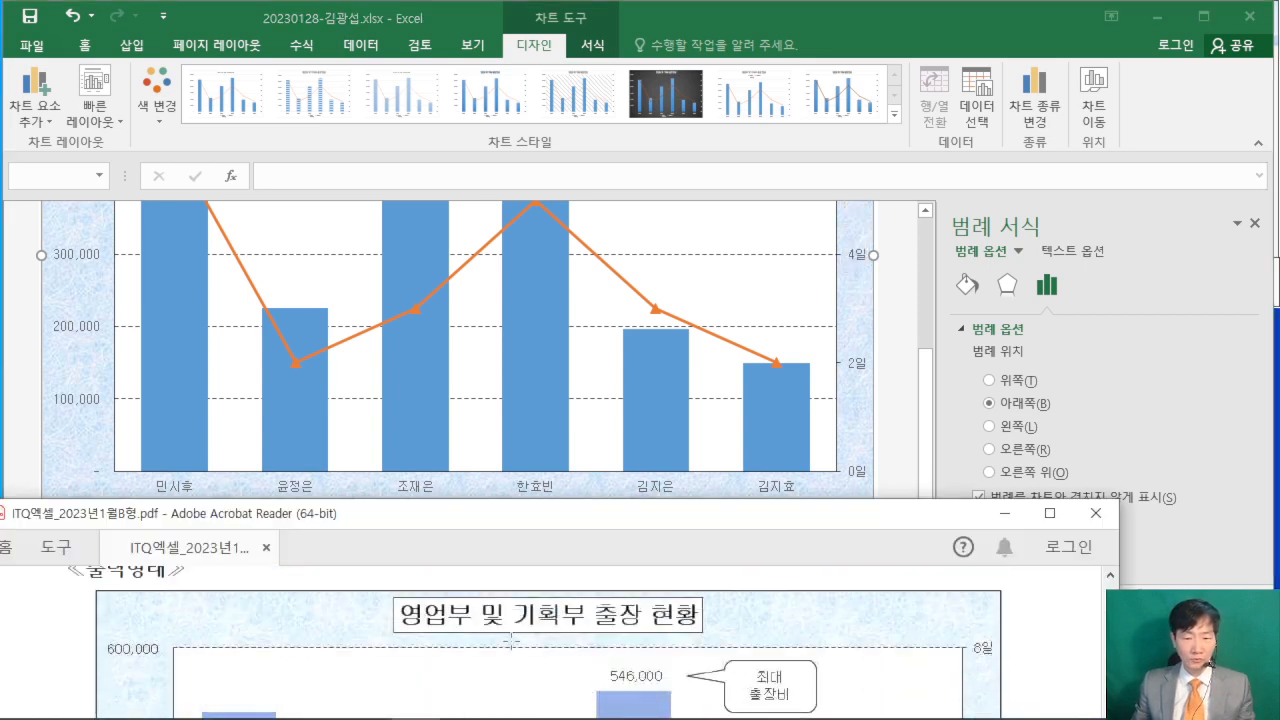
pyautogui.scroll(3, 448, 625)
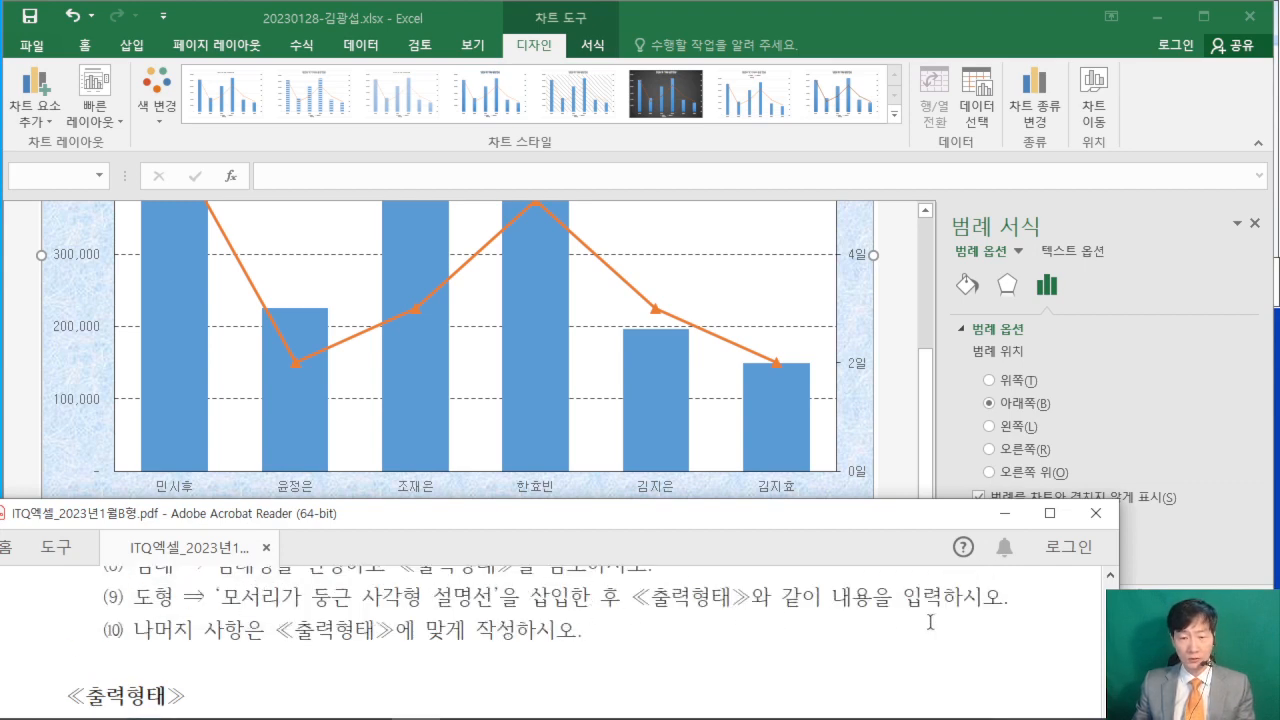
pyautogui.scroll(-3, 985, 624)
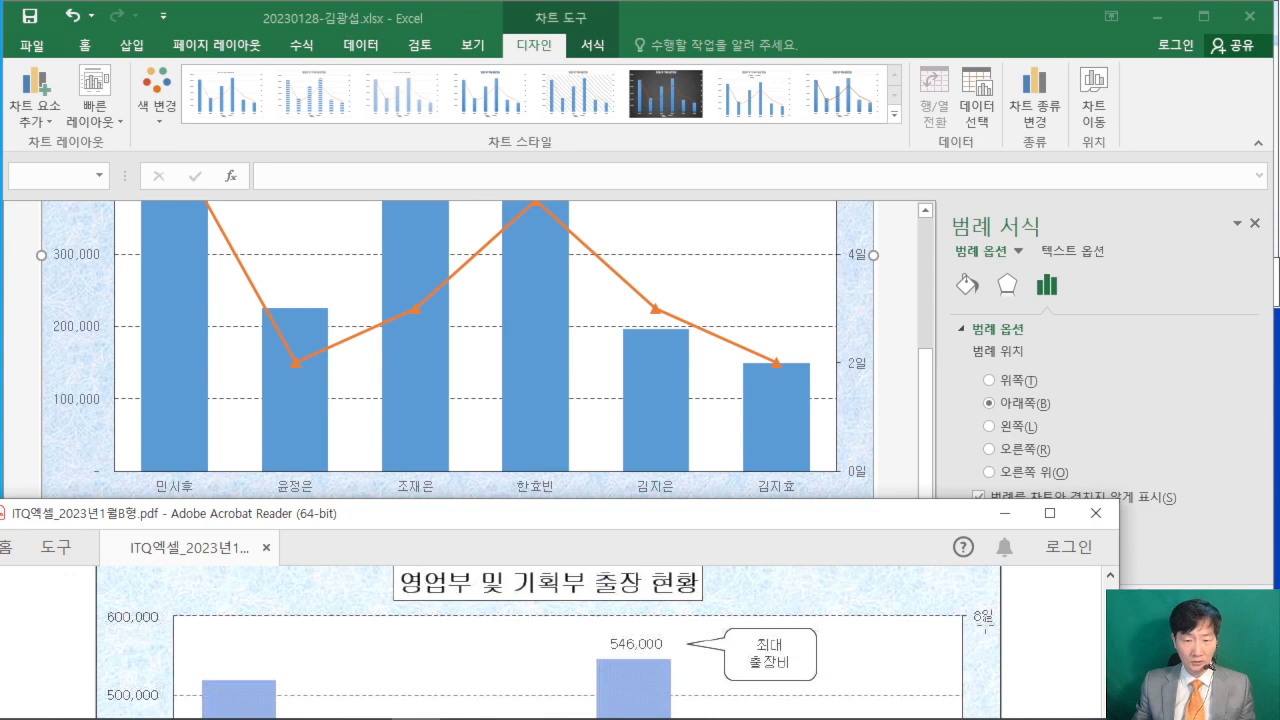
pyautogui.click(893, 466)
pyautogui.click(1038, 662)
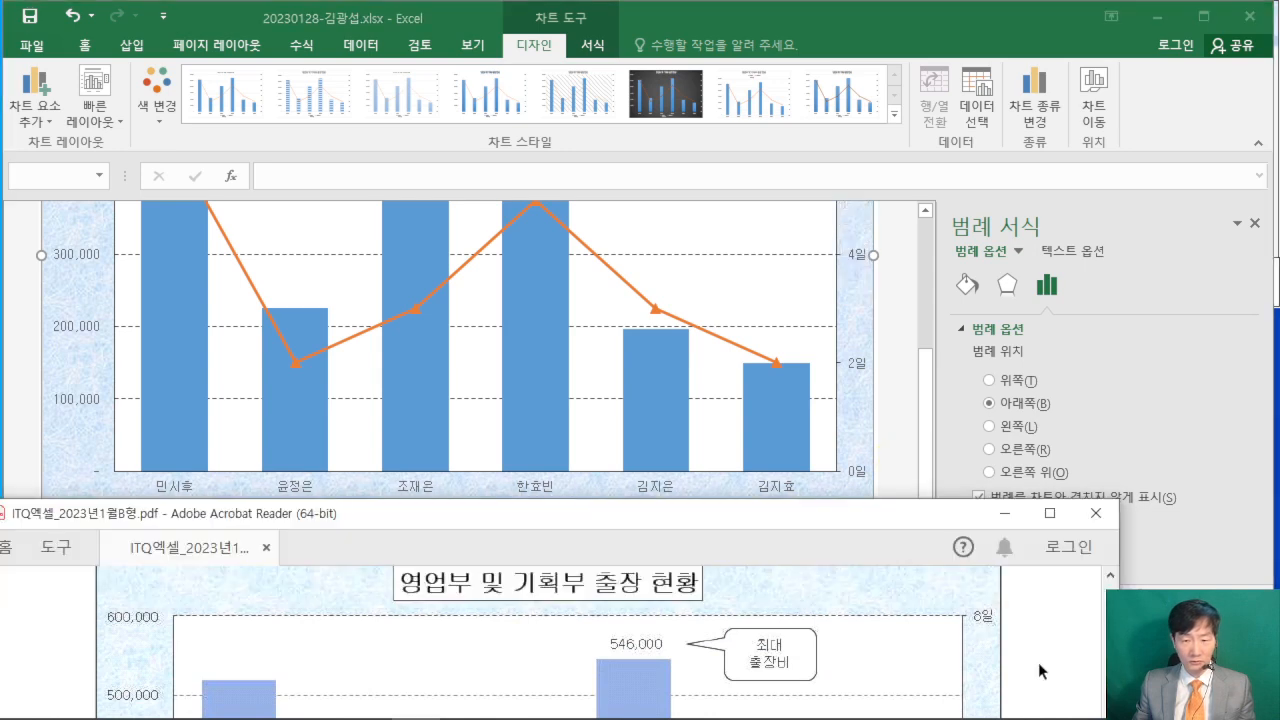
pyautogui.scroll(1, 1038, 662)
pyautogui.click(930, 500)
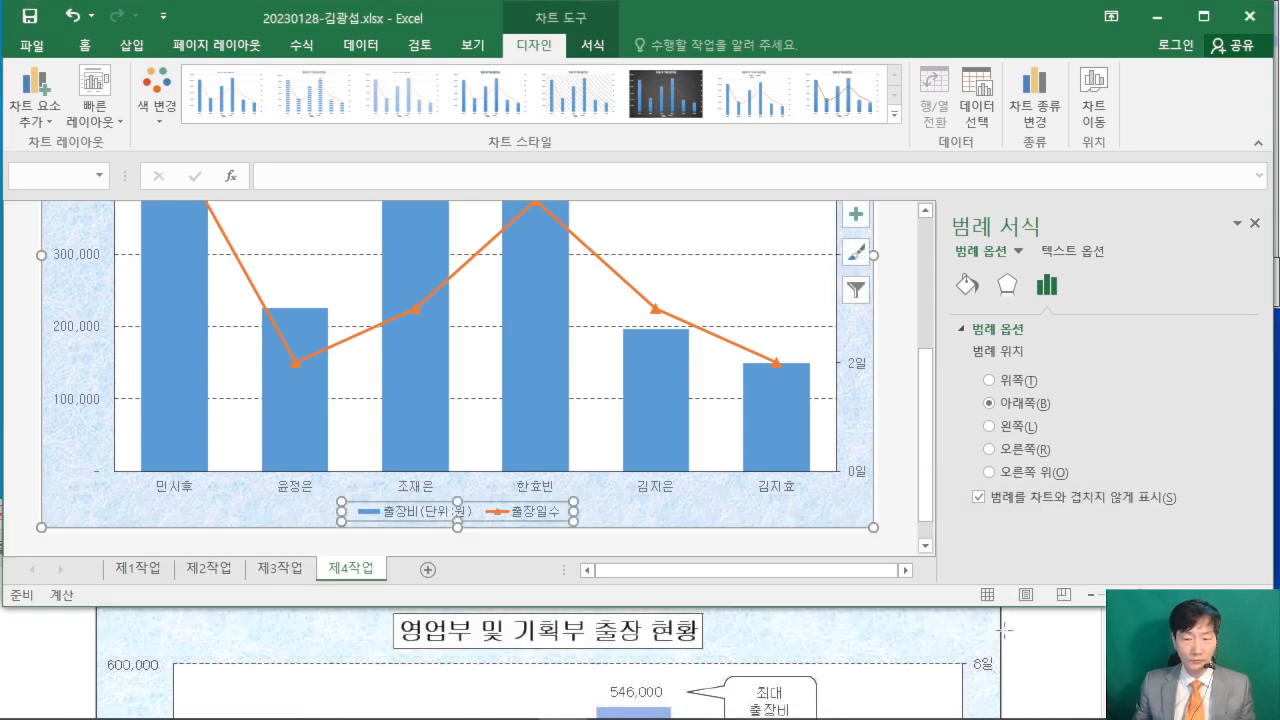
pyautogui.click(1040, 655)
pyautogui.scroll(-1, 1038, 650)
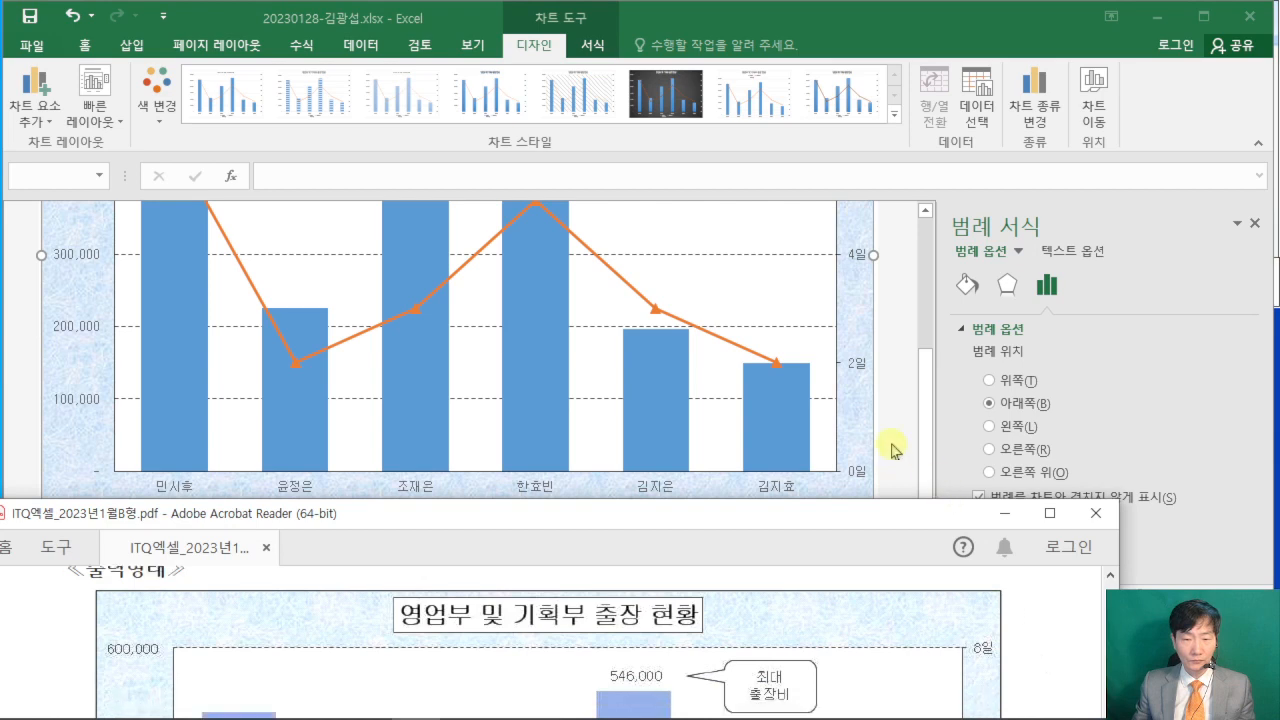
# - Insert a rounded rectangular callout about 2.99 cm wide and 1.59 cm high inside the chart, beside the 546,000 data label
pyautogui.click(558, 398)
pyautogui.click(131, 45)
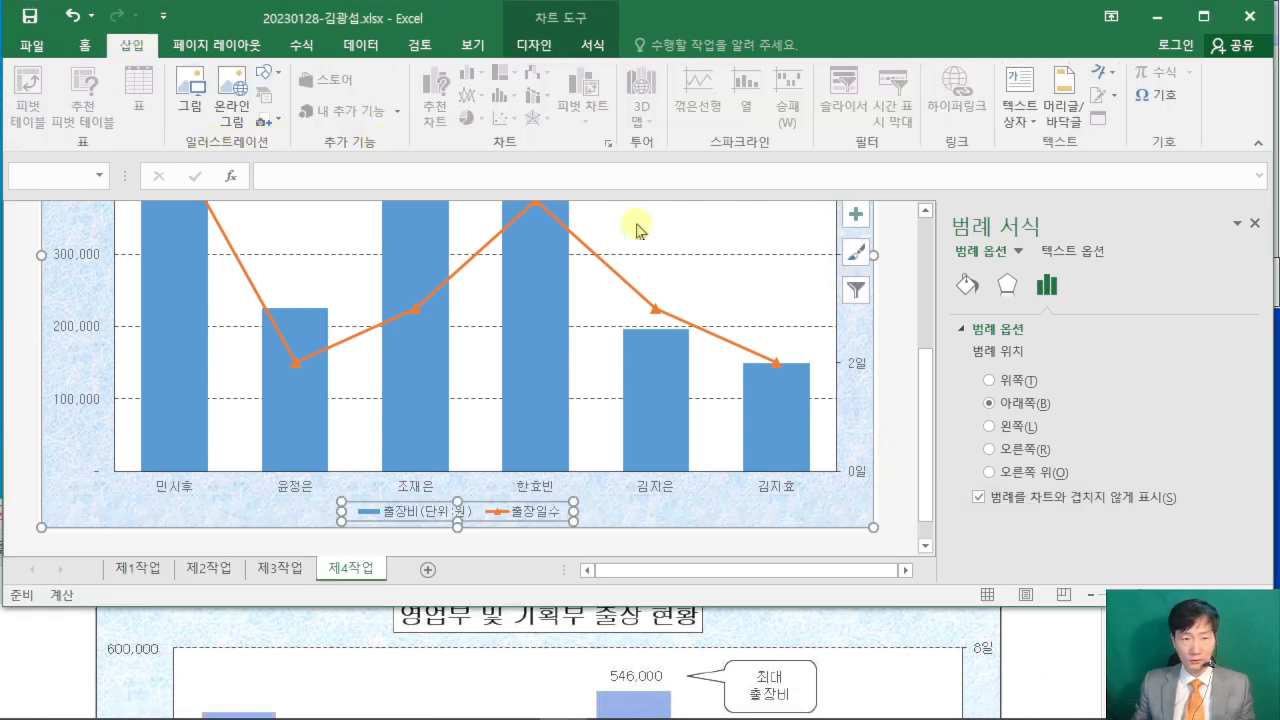
pyautogui.click(268, 76)
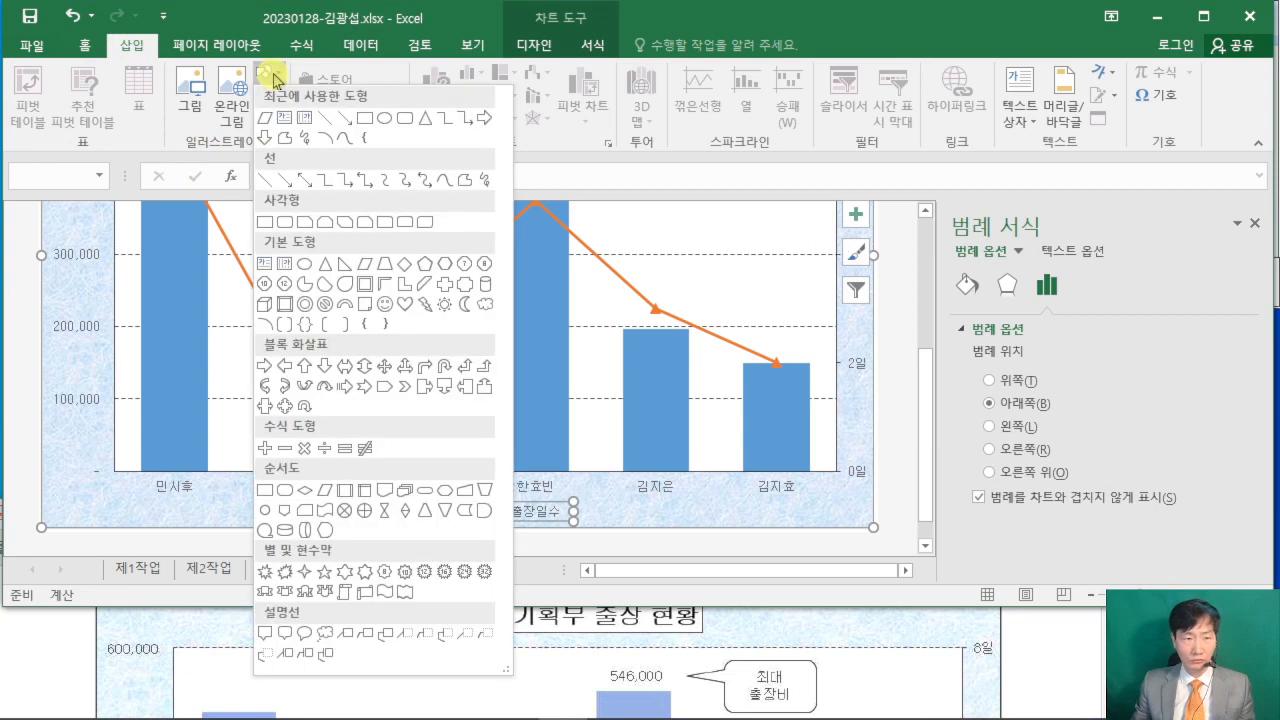
pyautogui.click(283, 636)
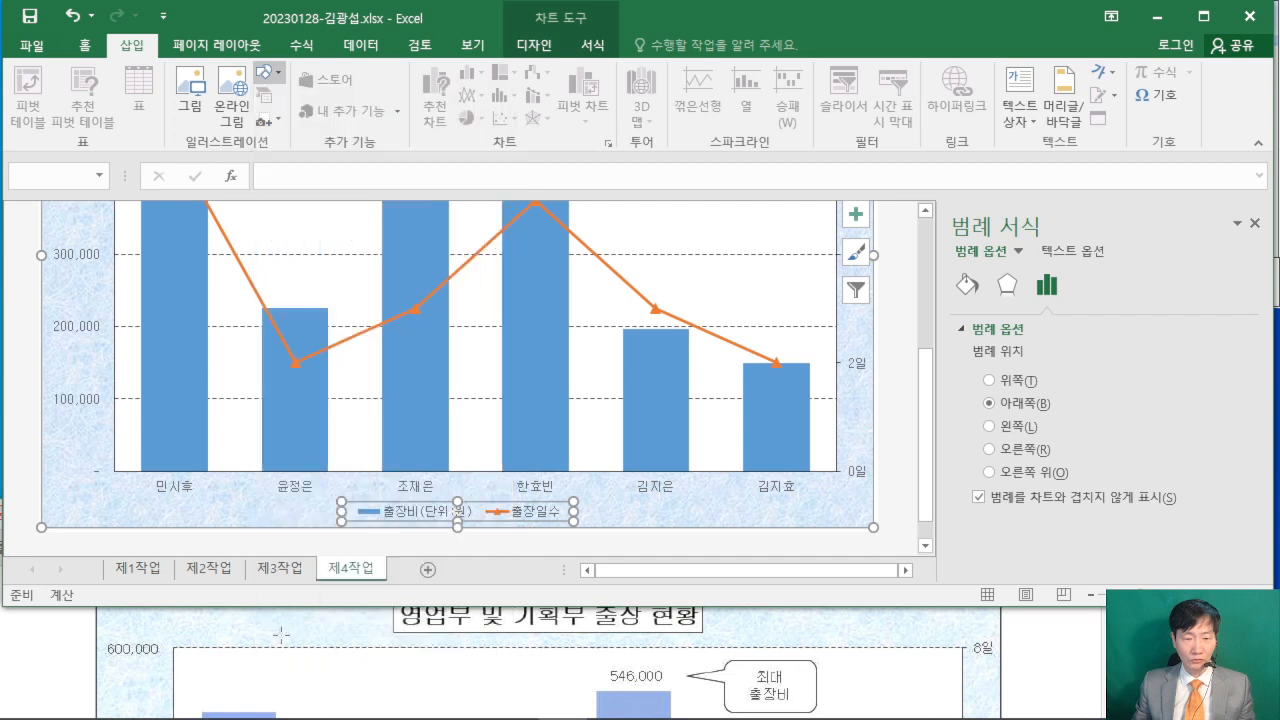
pyautogui.scroll(1, 589, 387)
pyautogui.scroll(3, 589, 387)
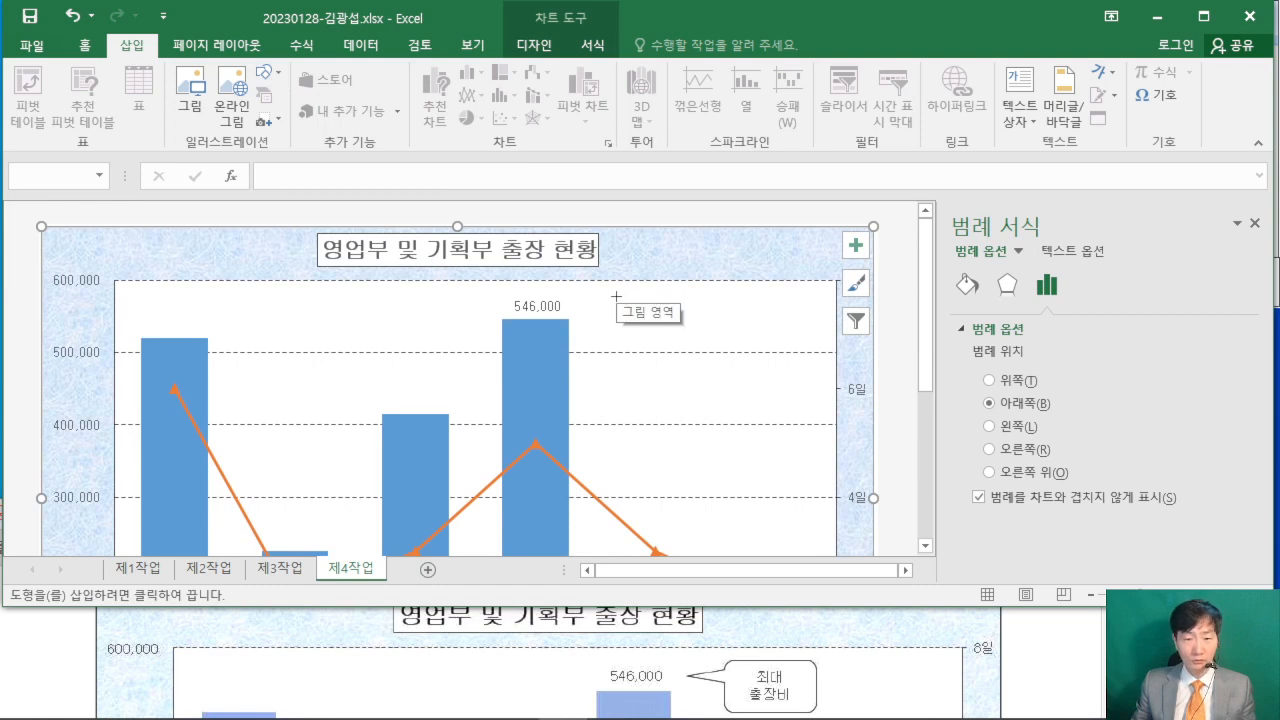
pyautogui.moveTo(621, 296)
pyautogui.mouseDown()
pyautogui.moveTo(666, 297)
pyautogui.moveTo(718, 347)
pyautogui.mouseUp()
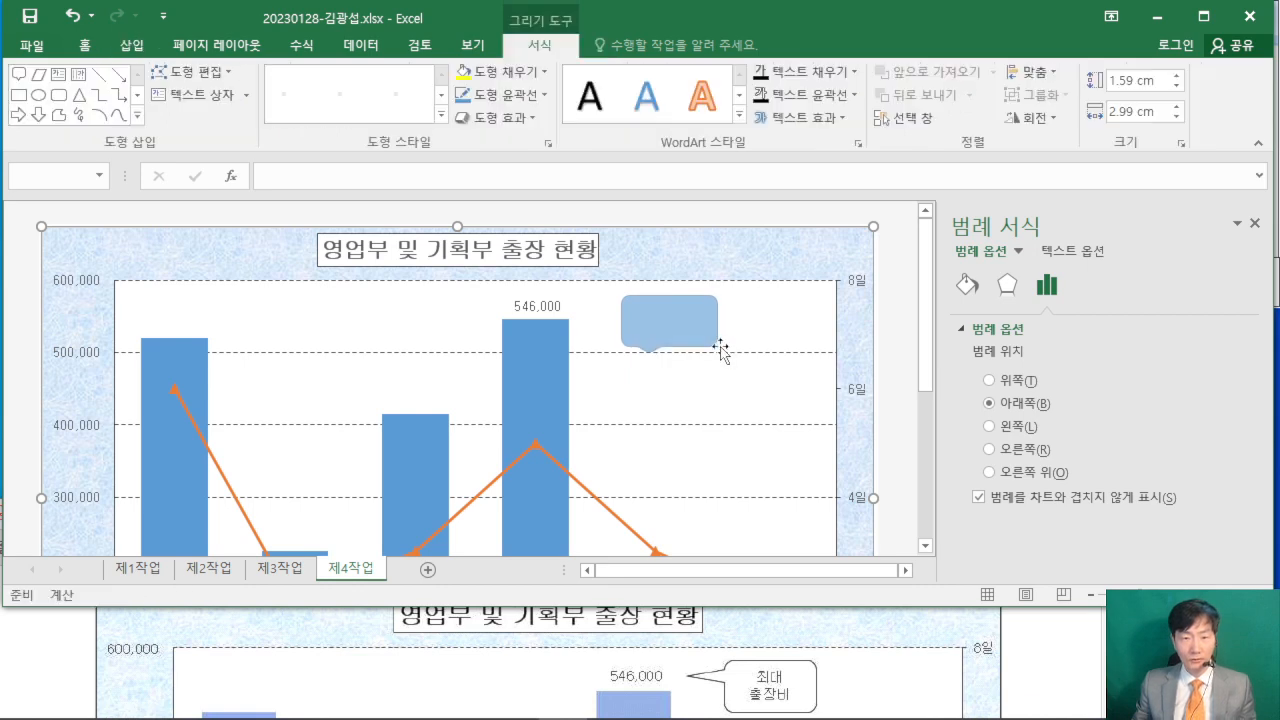
# - Enter the callout text on two lines: 최대 and 출장비
pyautogui.write('최대')
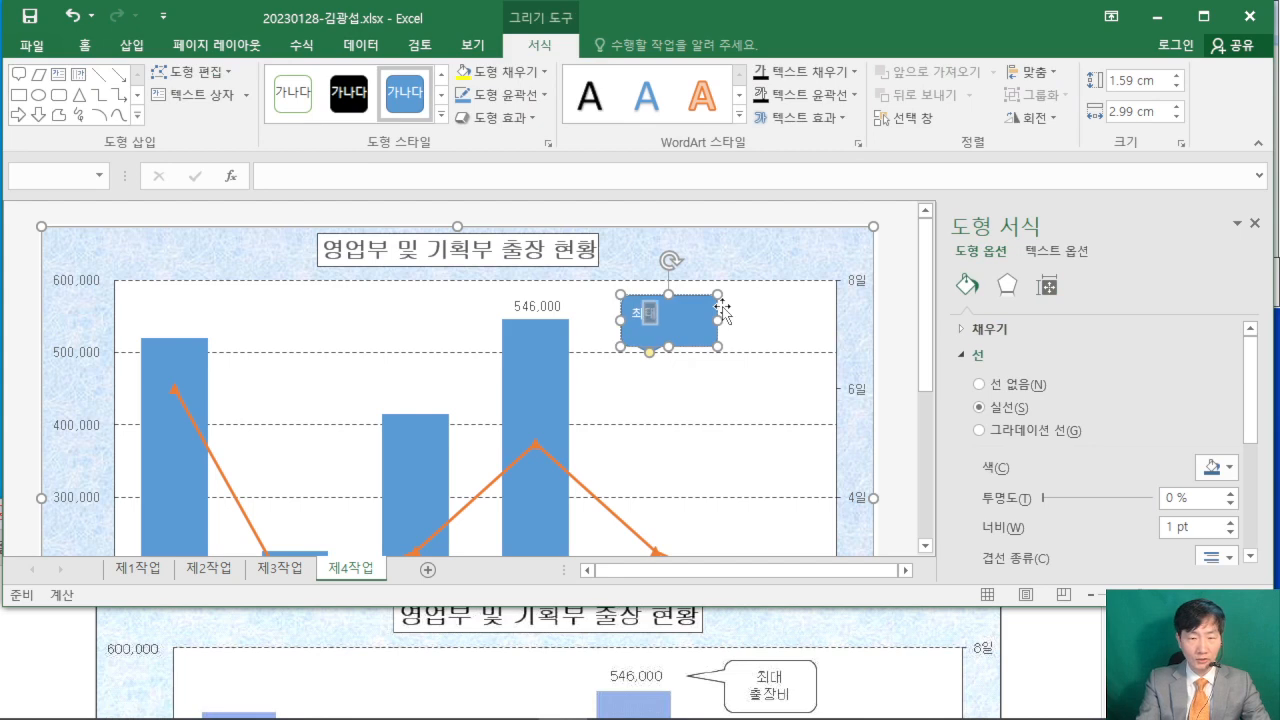
pyautogui.press('Return')
pyautogui.write('출장비')
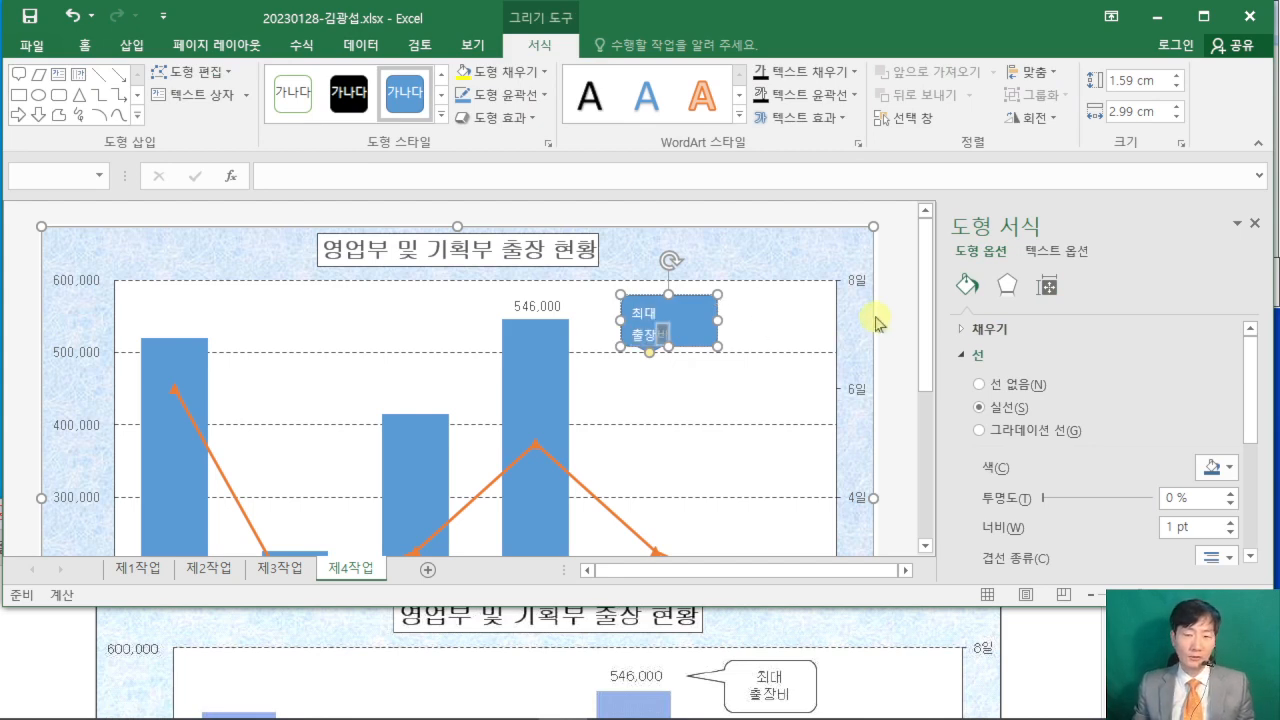
pyautogui.click(898, 340)
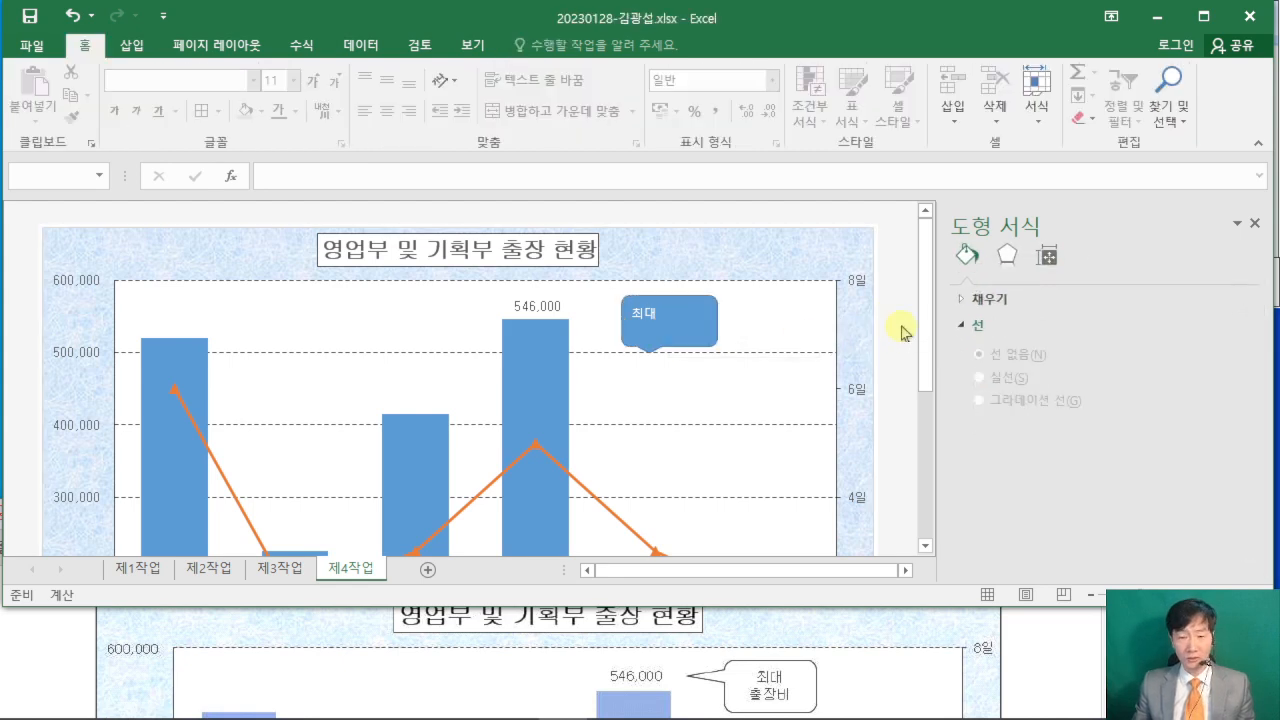
# - Set the font of the whole callout to 굴림
pyautogui.click(689, 303)
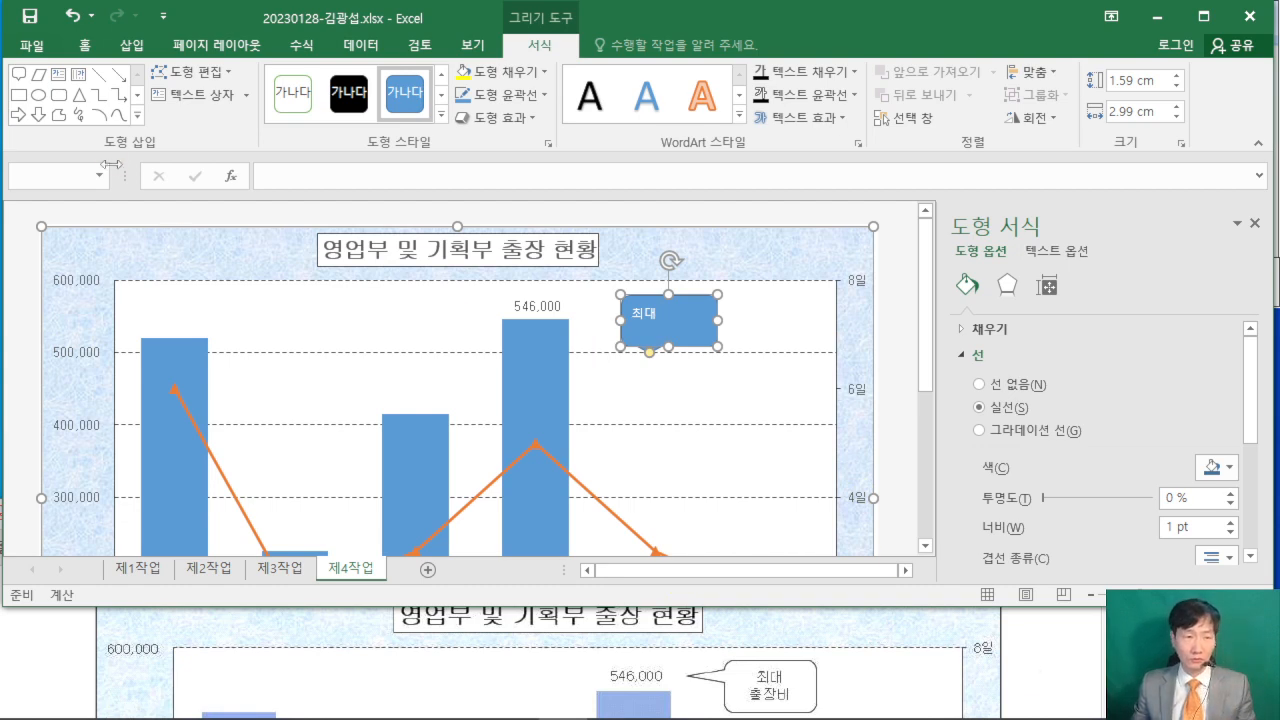
pyautogui.click(85, 48)
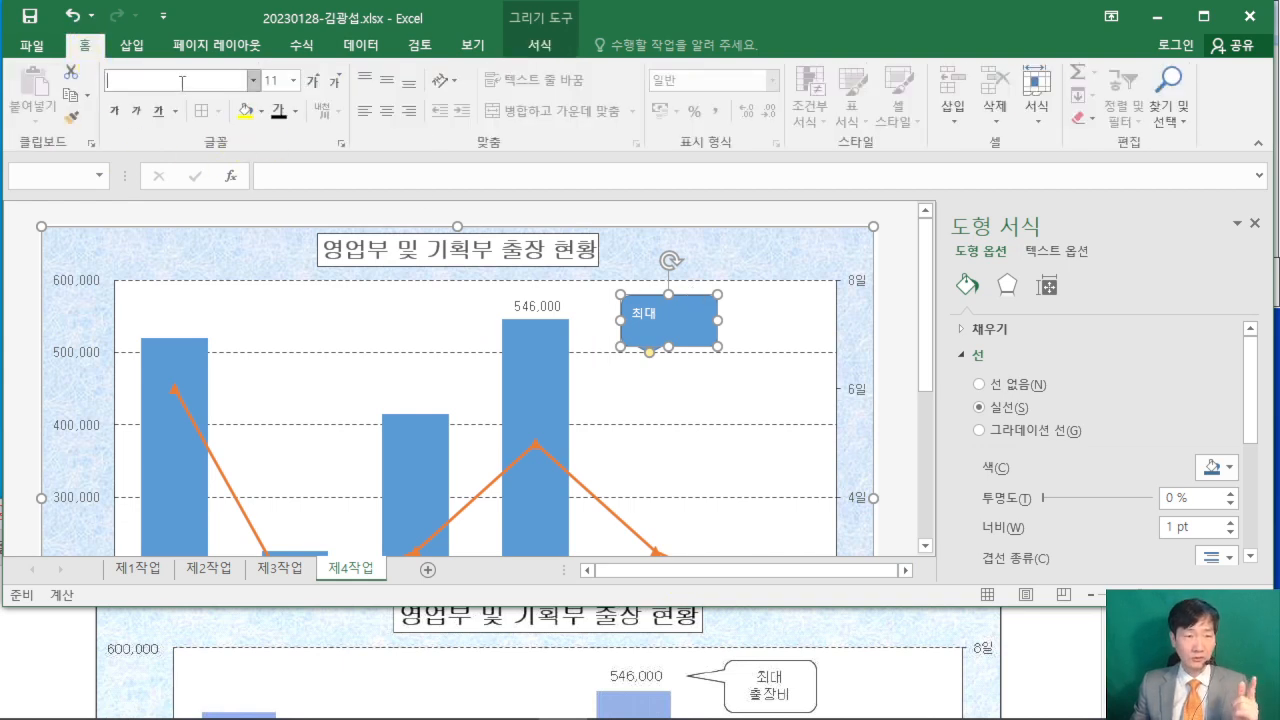
pyautogui.write('굴림')
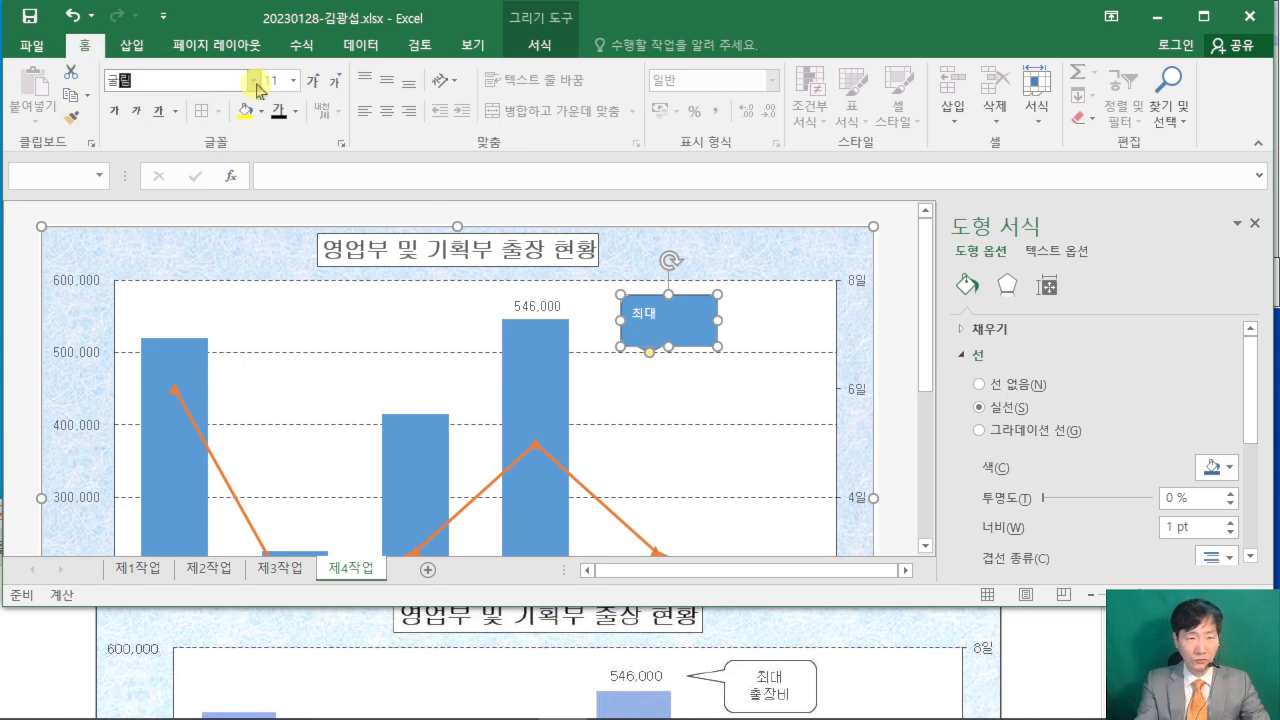
pyautogui.press('Return')
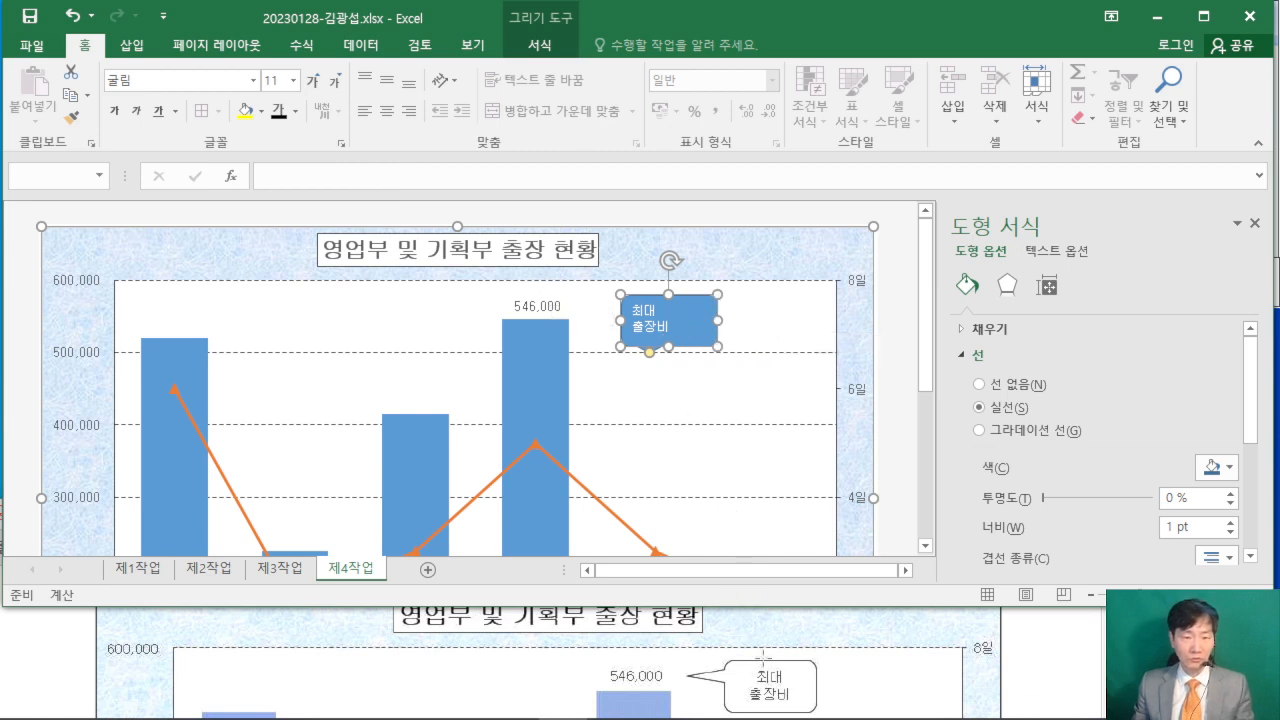
# - Give the callout black text and a white fill
pyautogui.click(279, 110)
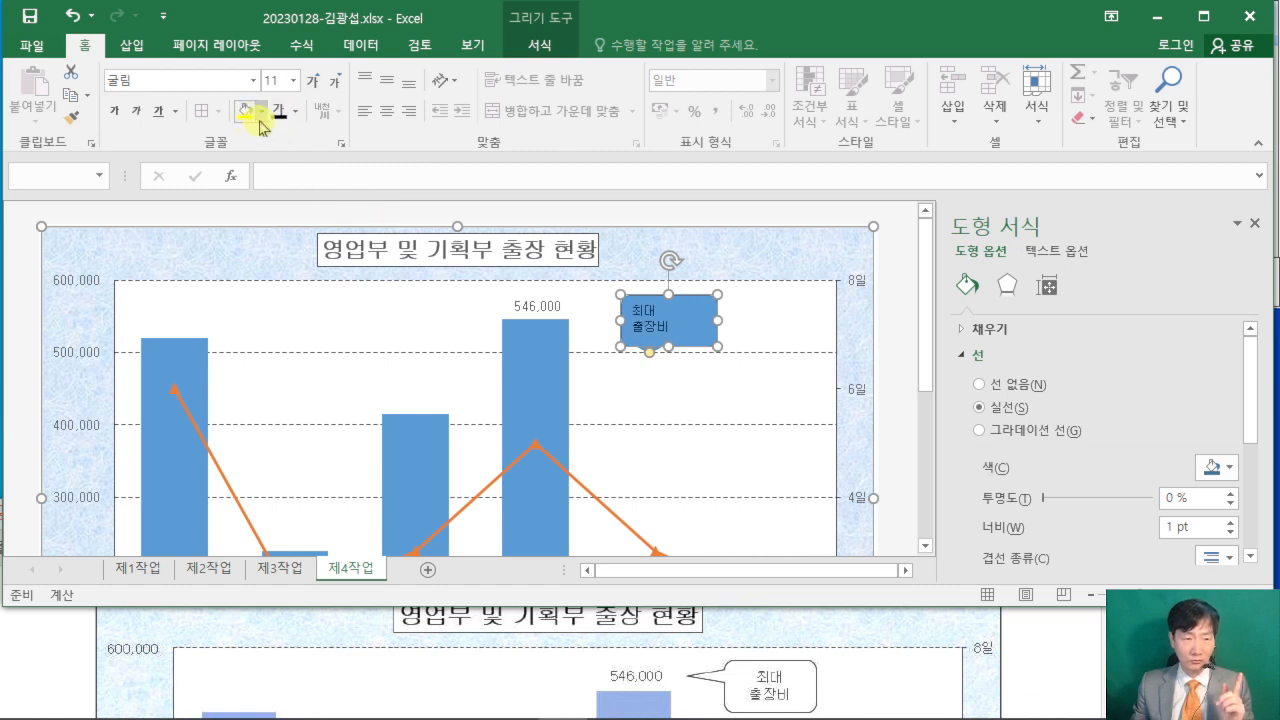
pyautogui.click(261, 113)
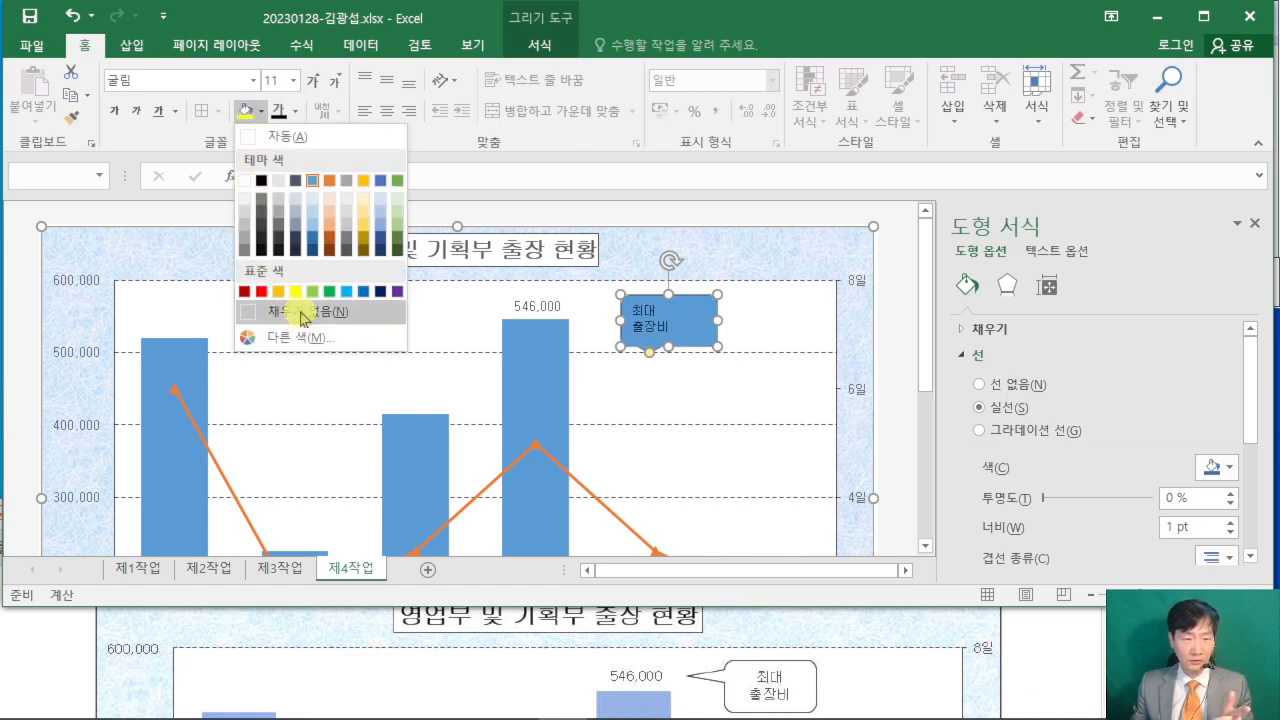
pyautogui.click(244, 180)
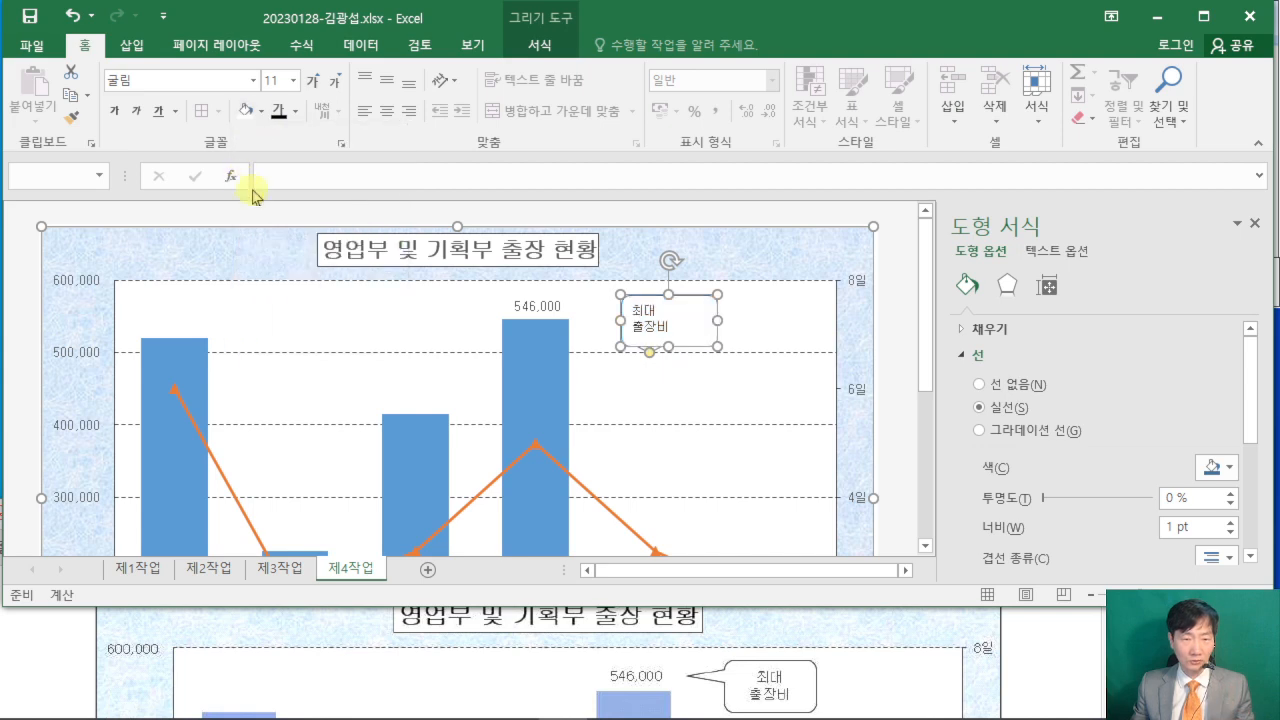
# - Center the callout text horizontally and vertically, and point the callout's tail at the 546,000 data label
pyautogui.click(381, 92)
pyautogui.click(386, 112)
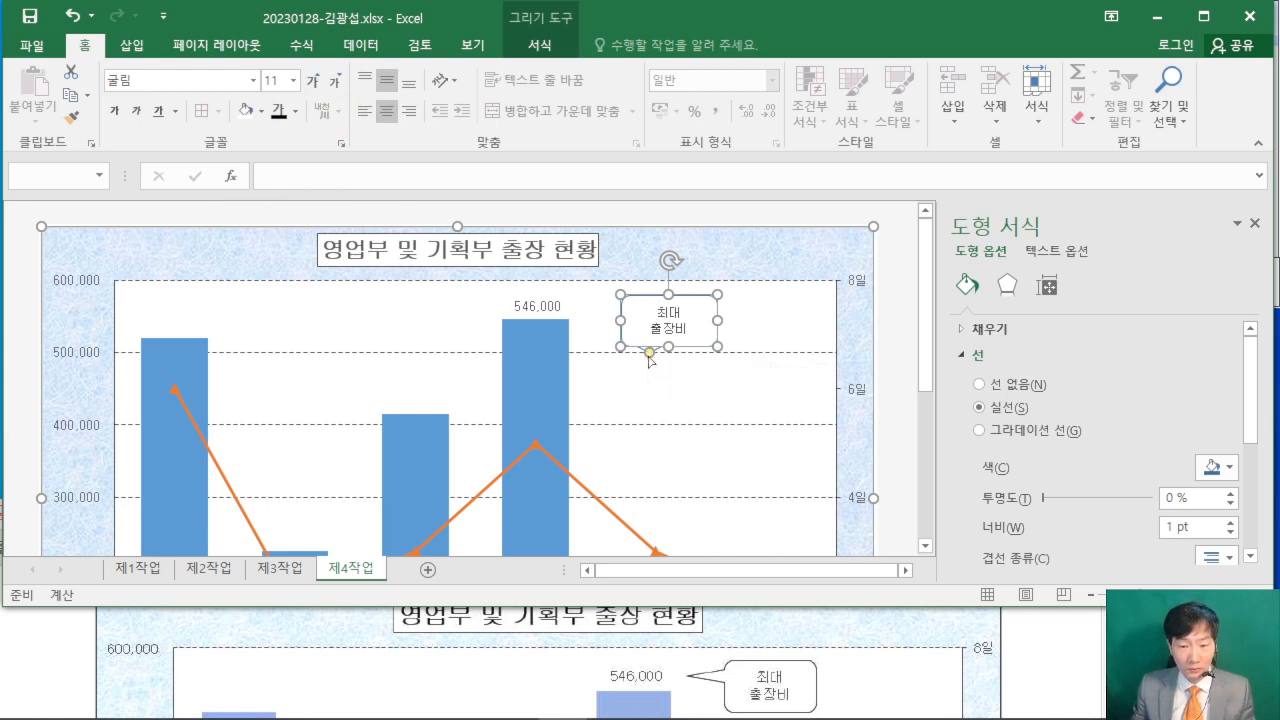
pyautogui.moveTo(649, 360); pyautogui.dragTo(581, 312)
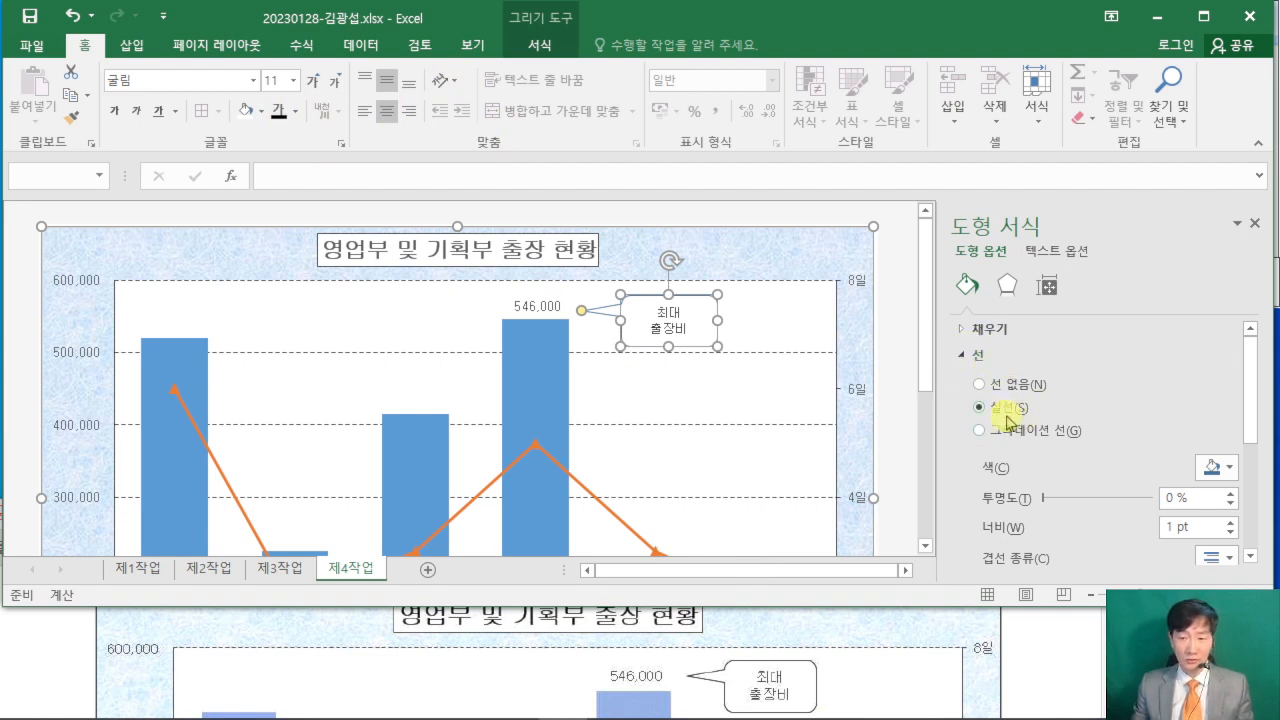
# - Set the callout's solid outline color to black and close the shape formatting pane
pyautogui.click(1215, 467)
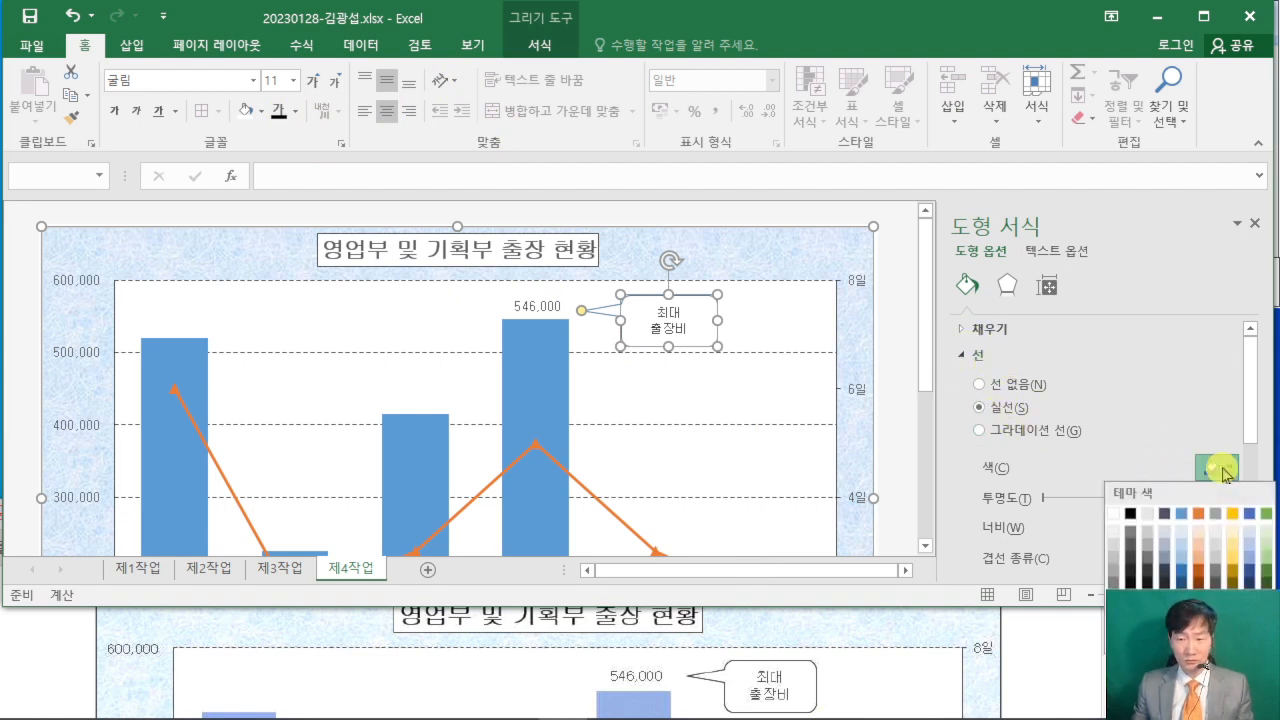
pyautogui.click(1130, 517)
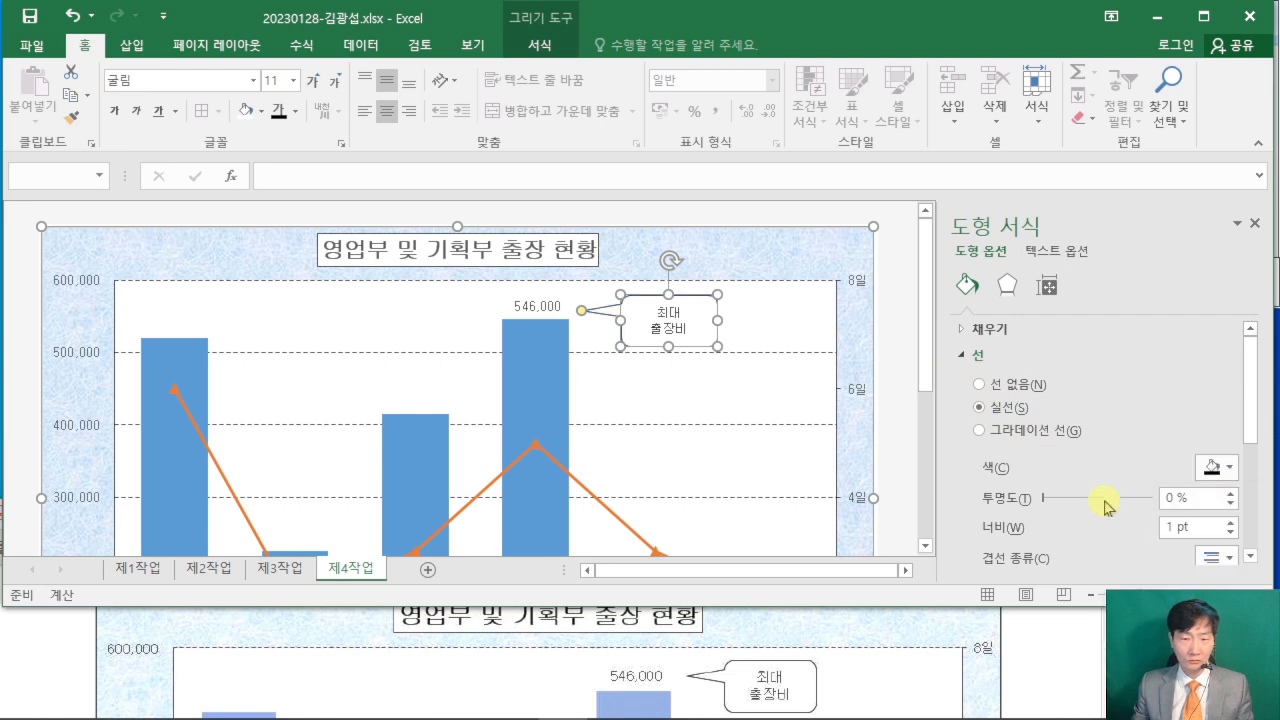
pyautogui.click(903, 383)
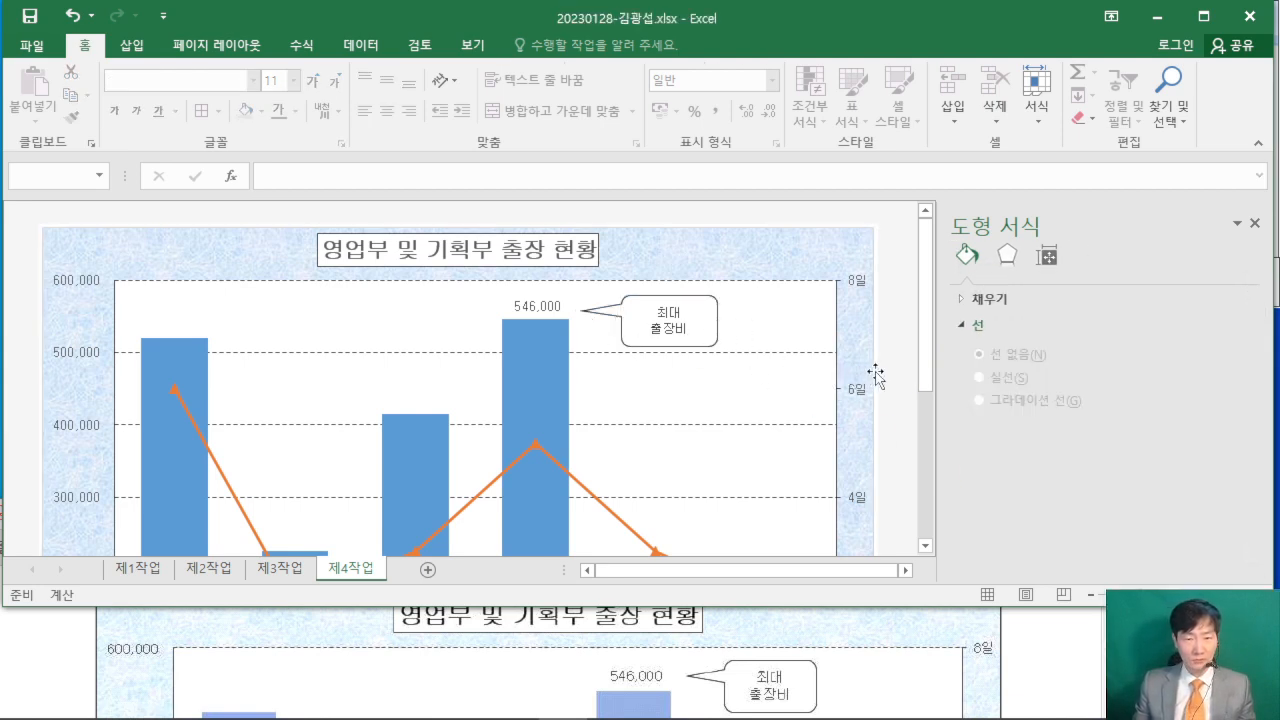
pyautogui.click(1255, 232)
# - Maximize the workbook window and collapse the ribbon to review the whole chart from title to legend
pyautogui.click(1203, 16)
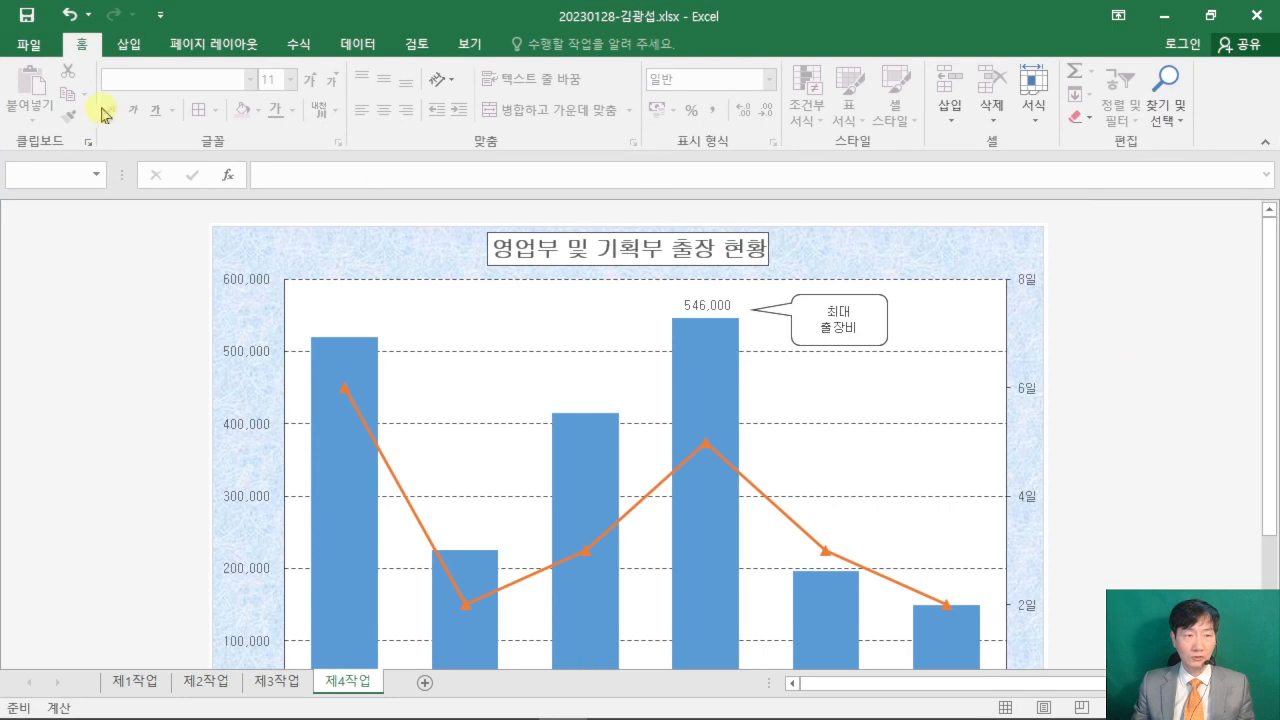
pyautogui.doubleClick(92, 42)
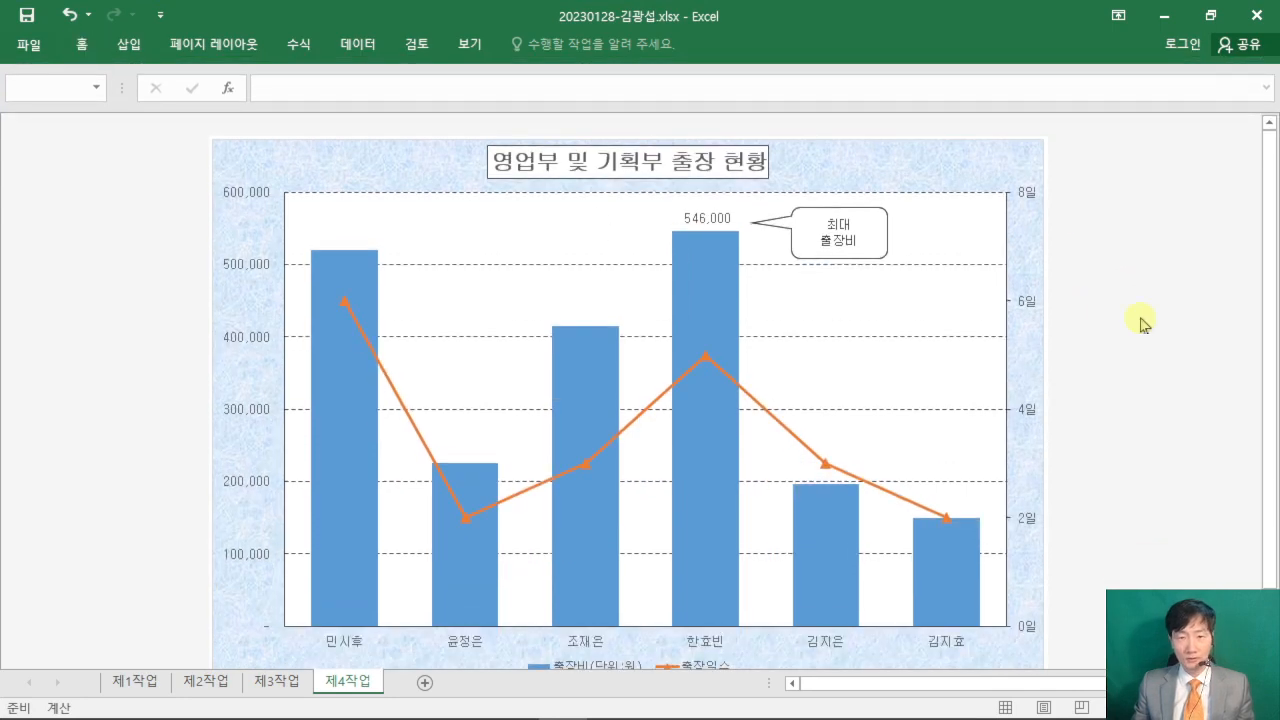
pyautogui.scroll(-1, 1144, 323)
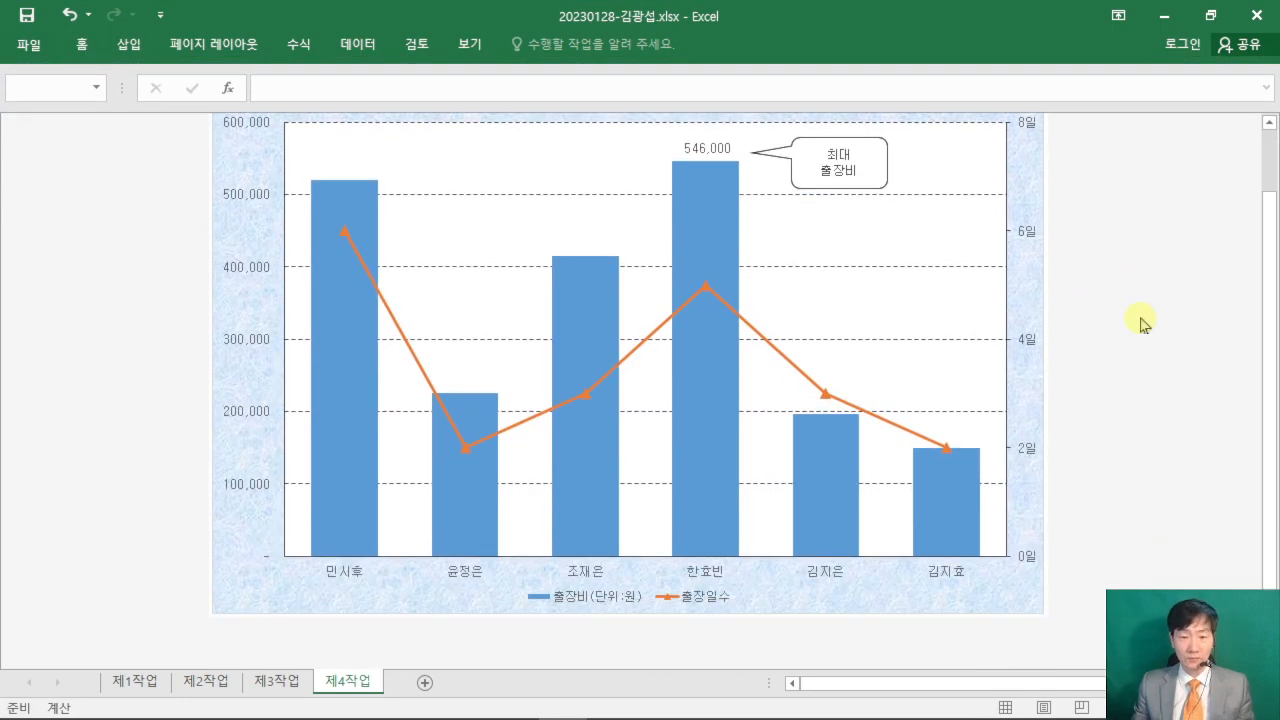
pyautogui.scroll(1, 1144, 323)
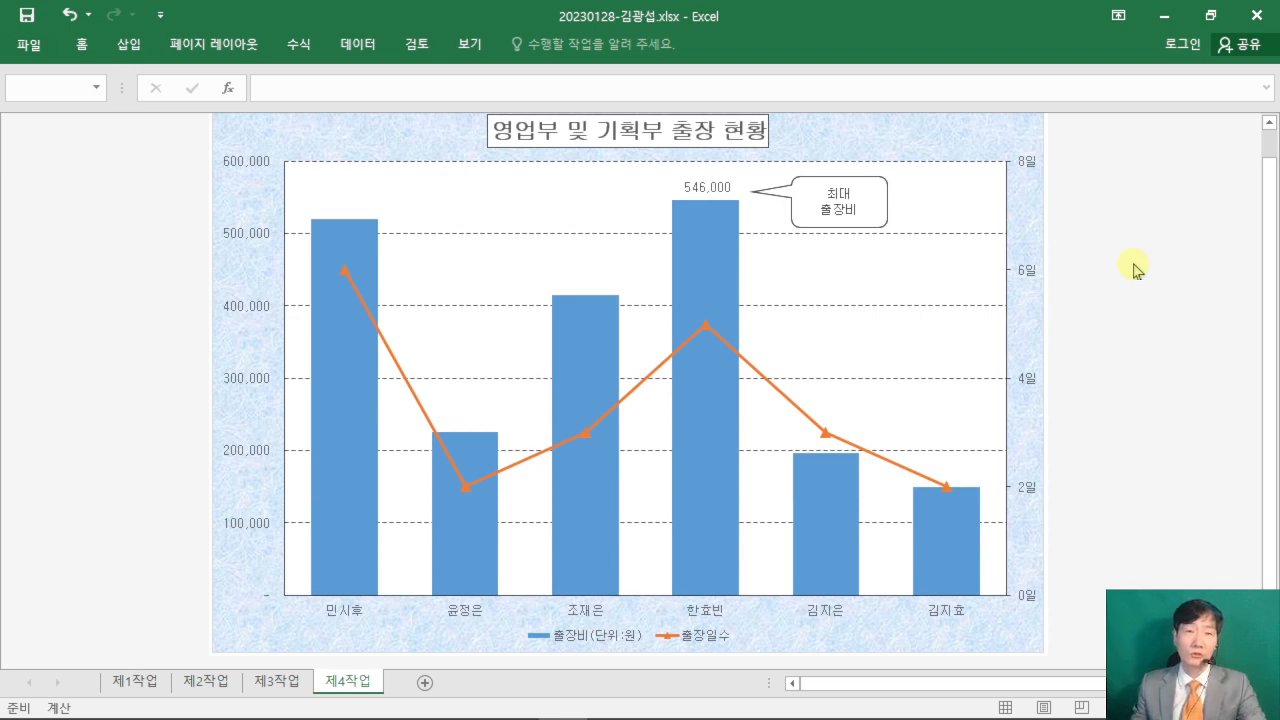
pyautogui.scroll(1, 1137, 270)
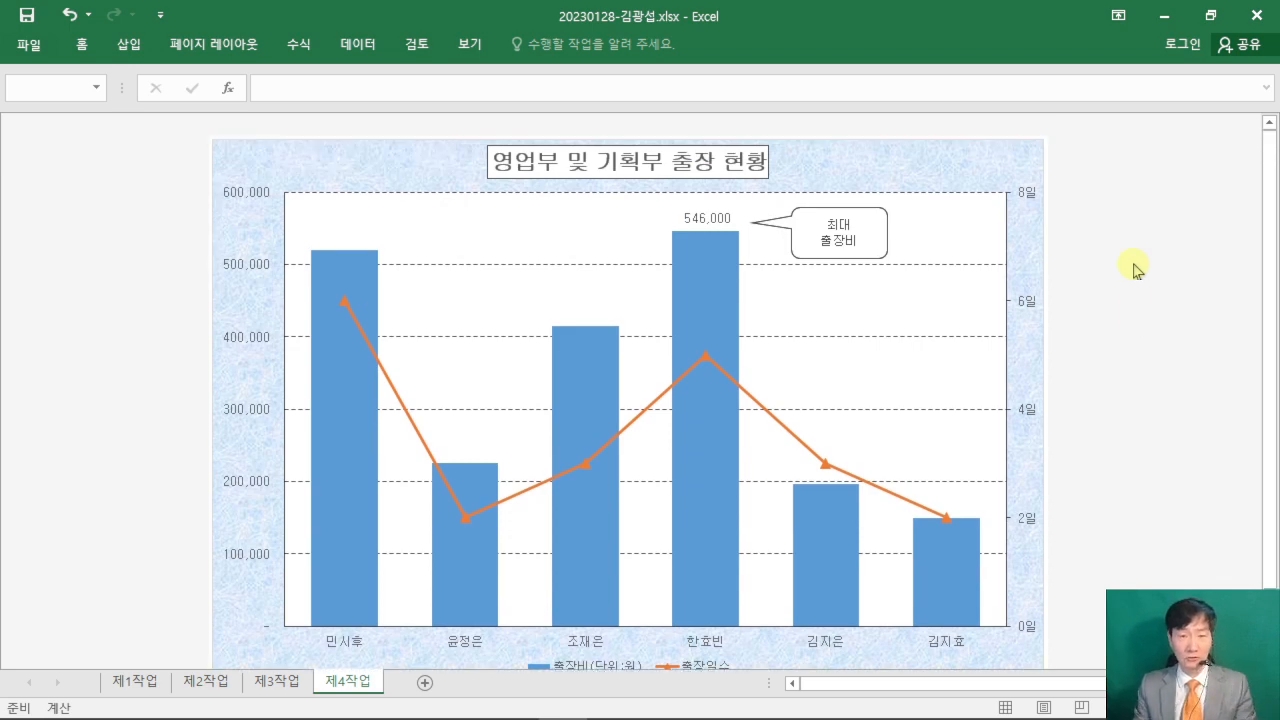